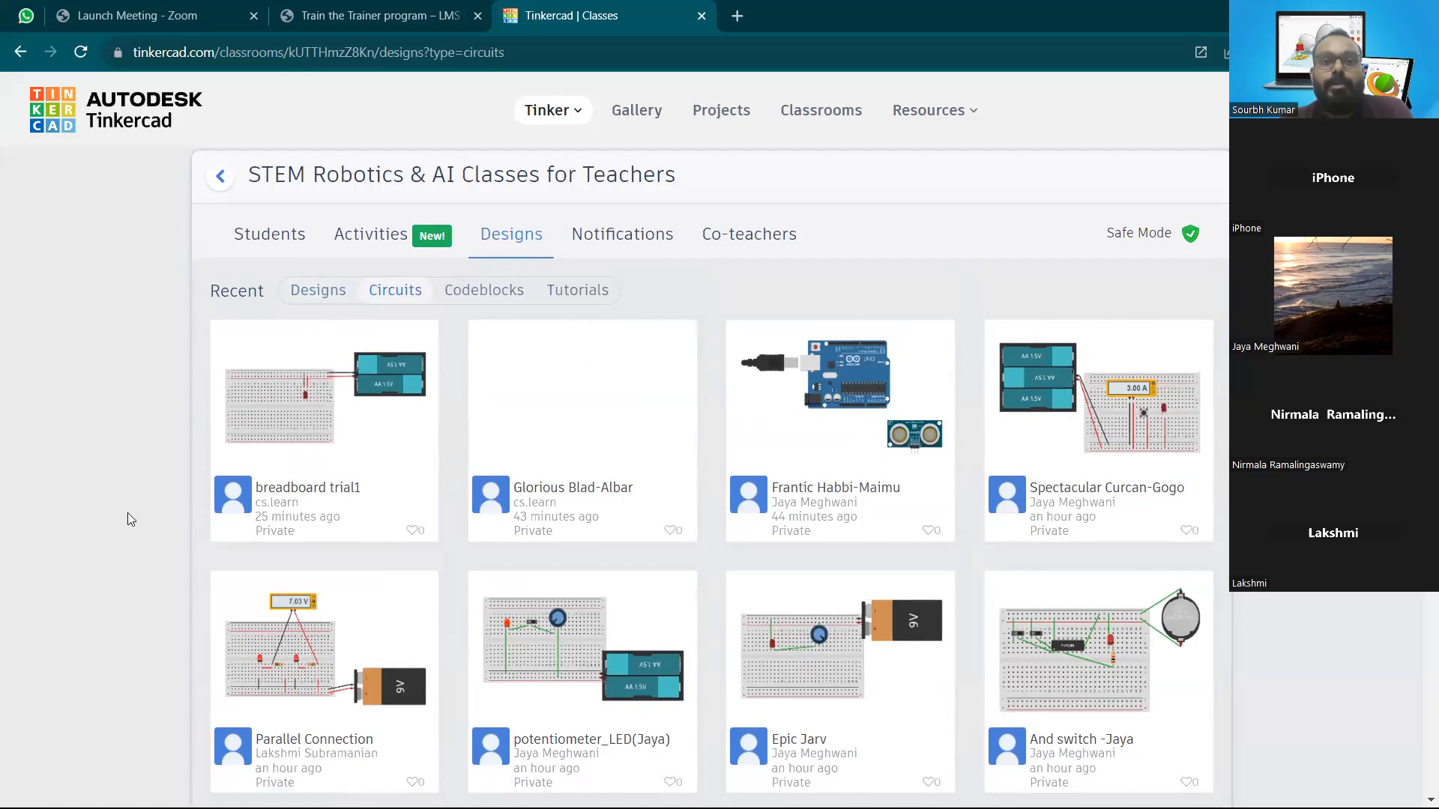
Switch the class's recent work from circuits to 3D designs and look through the students' newest projects
{"action": "scroll", "coordinate": [127, 514], "scroll_direction": "down", "scroll_amount": 2}
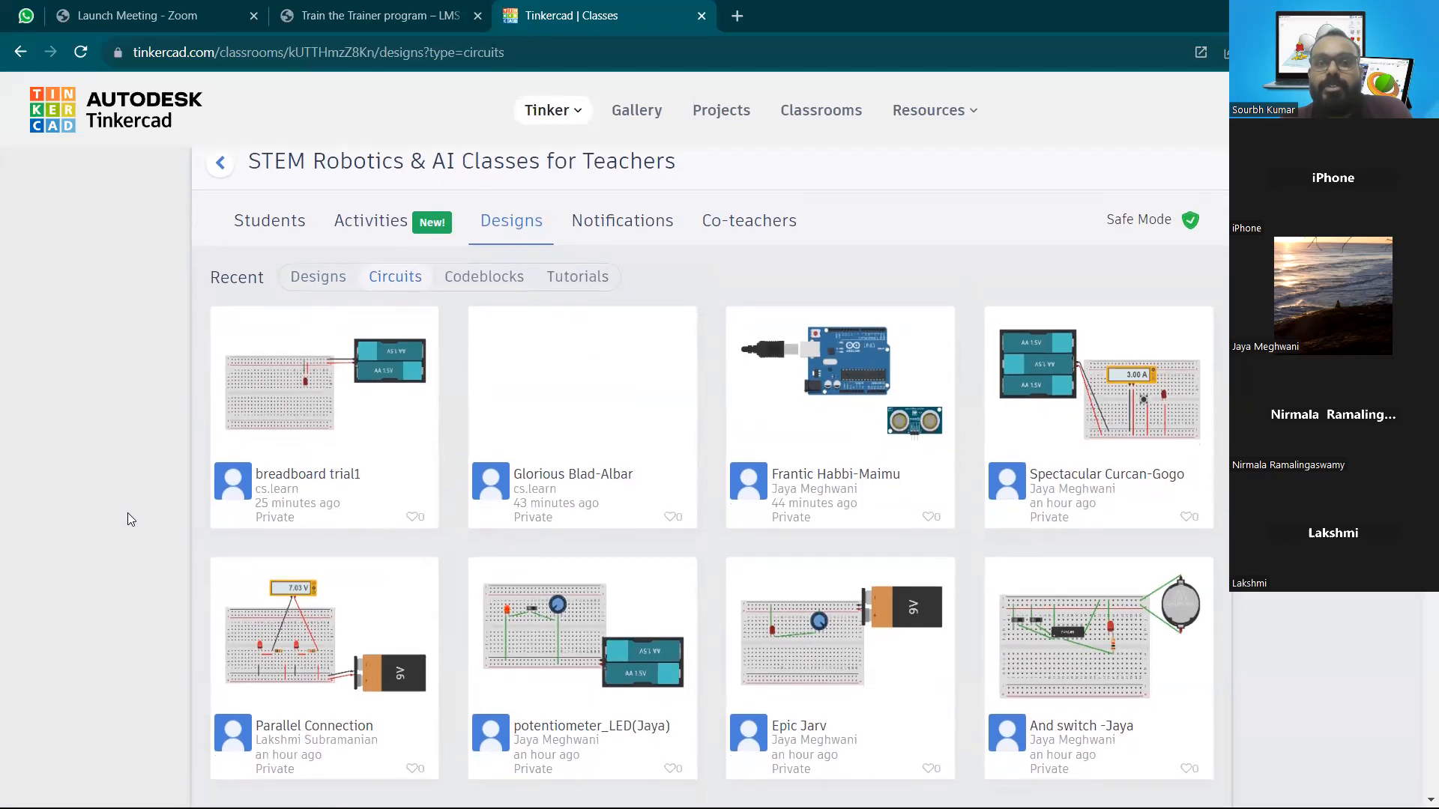
{"action": "scroll", "coordinate": [128, 512], "scroll_direction": "up", "scroll_amount": 3}
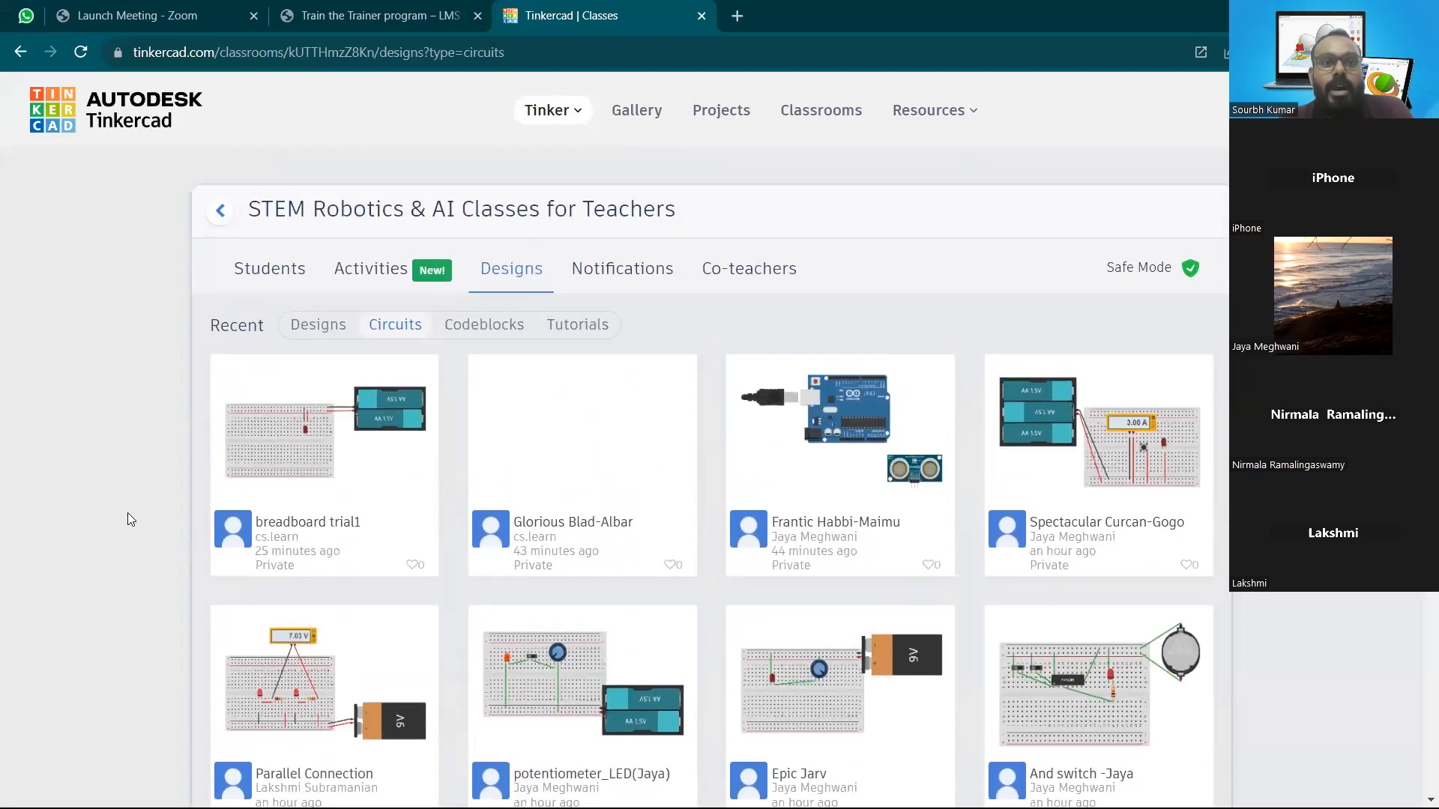
{"action": "left_click", "coordinate": [332, 329]}
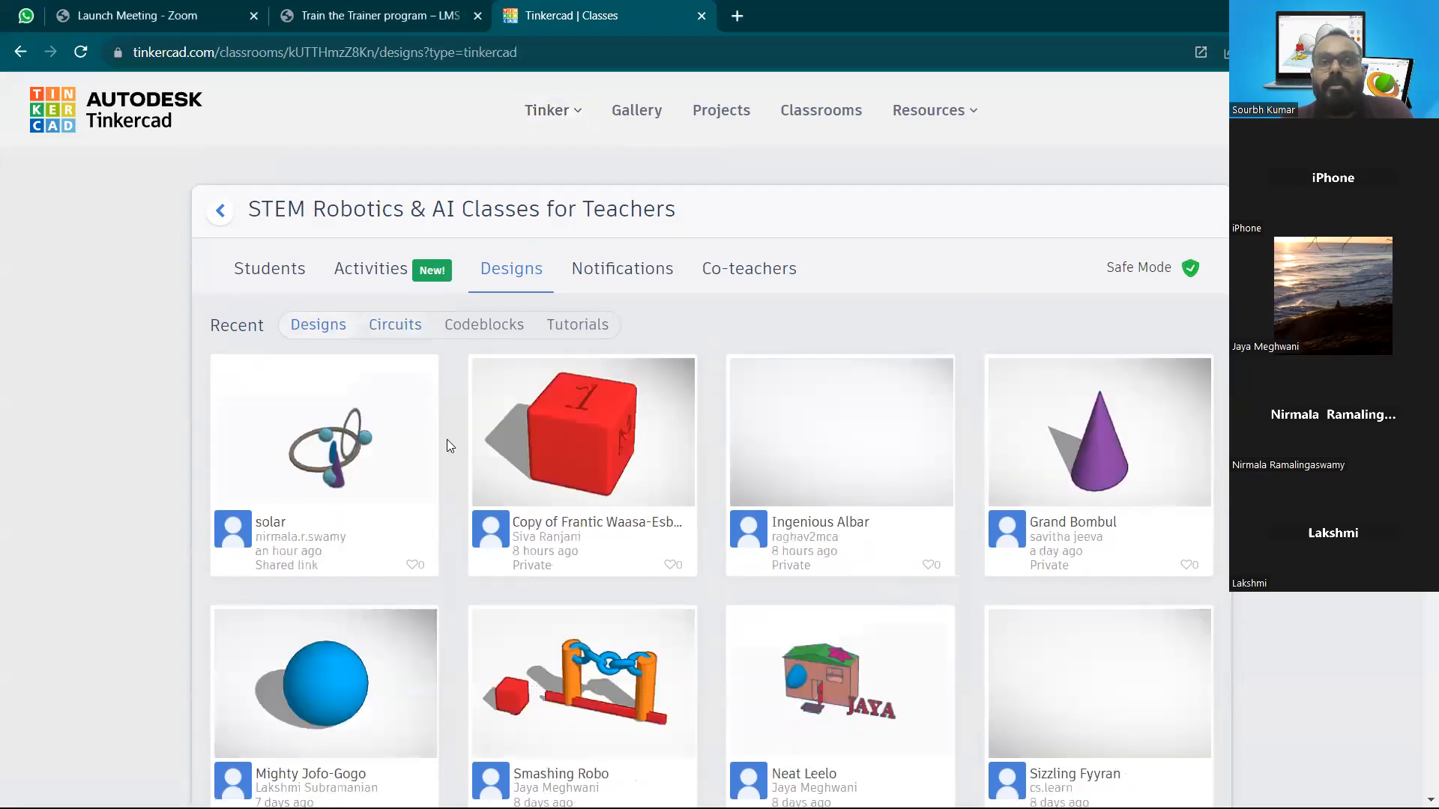
{"action": "scroll", "coordinate": [447, 485], "scroll_direction": "down", "scroll_amount": 3}
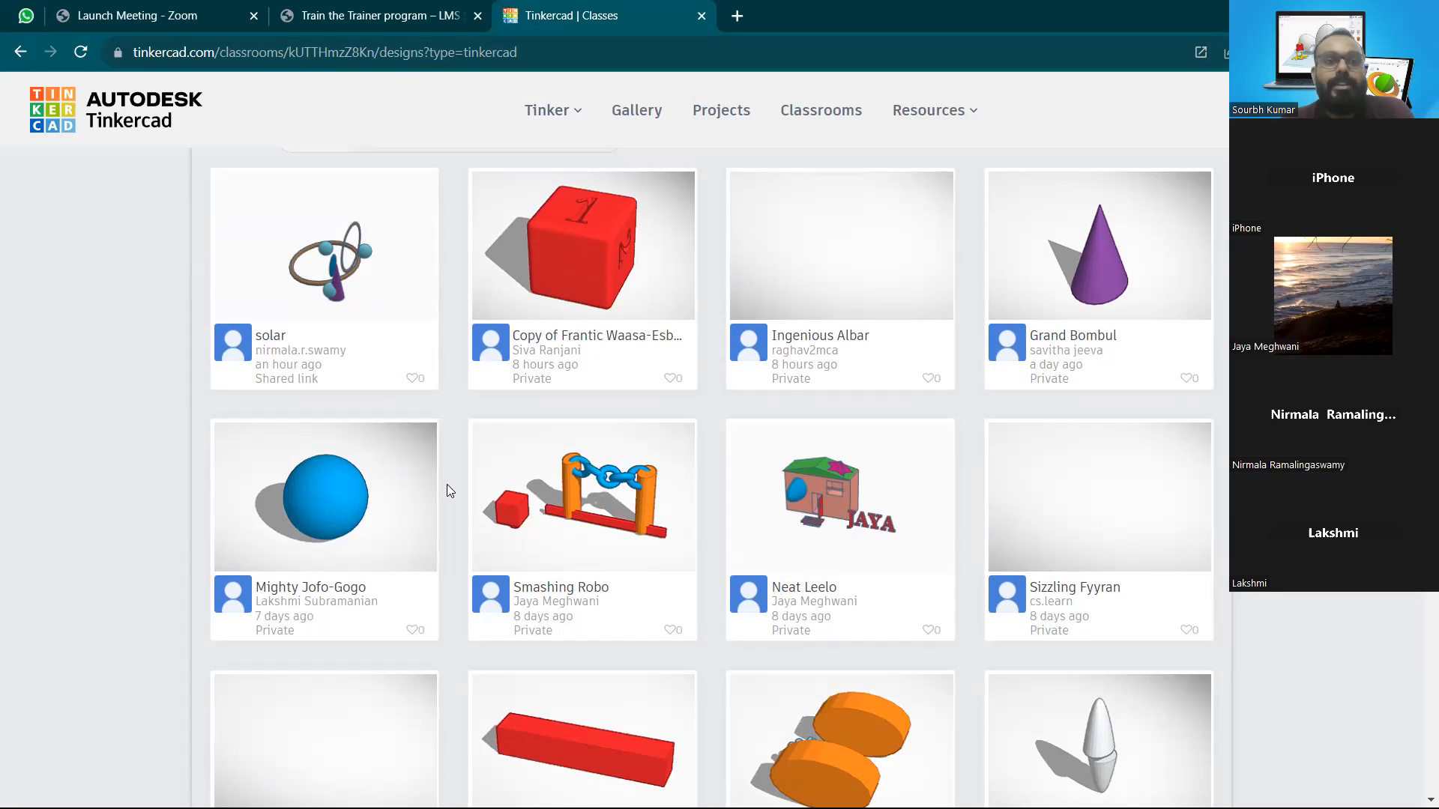
{"action": "scroll", "coordinate": [446, 484], "scroll_direction": "down", "scroll_amount": 3}
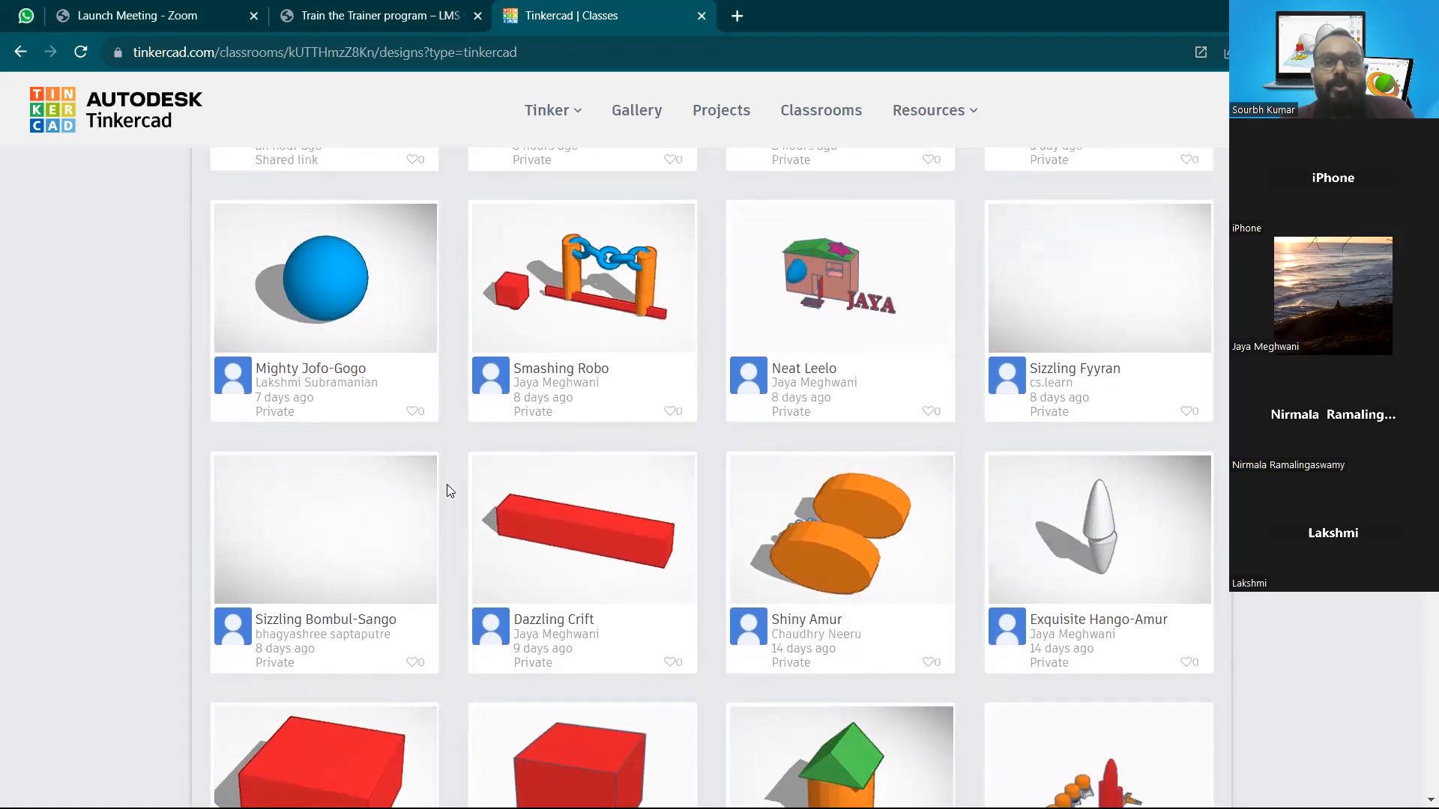
{"action": "scroll", "coordinate": [446, 484], "scroll_direction": "down", "scroll_amount": 1}
{"action": "scroll", "coordinate": [451, 402], "scroll_direction": "up", "scroll_amount": 3}
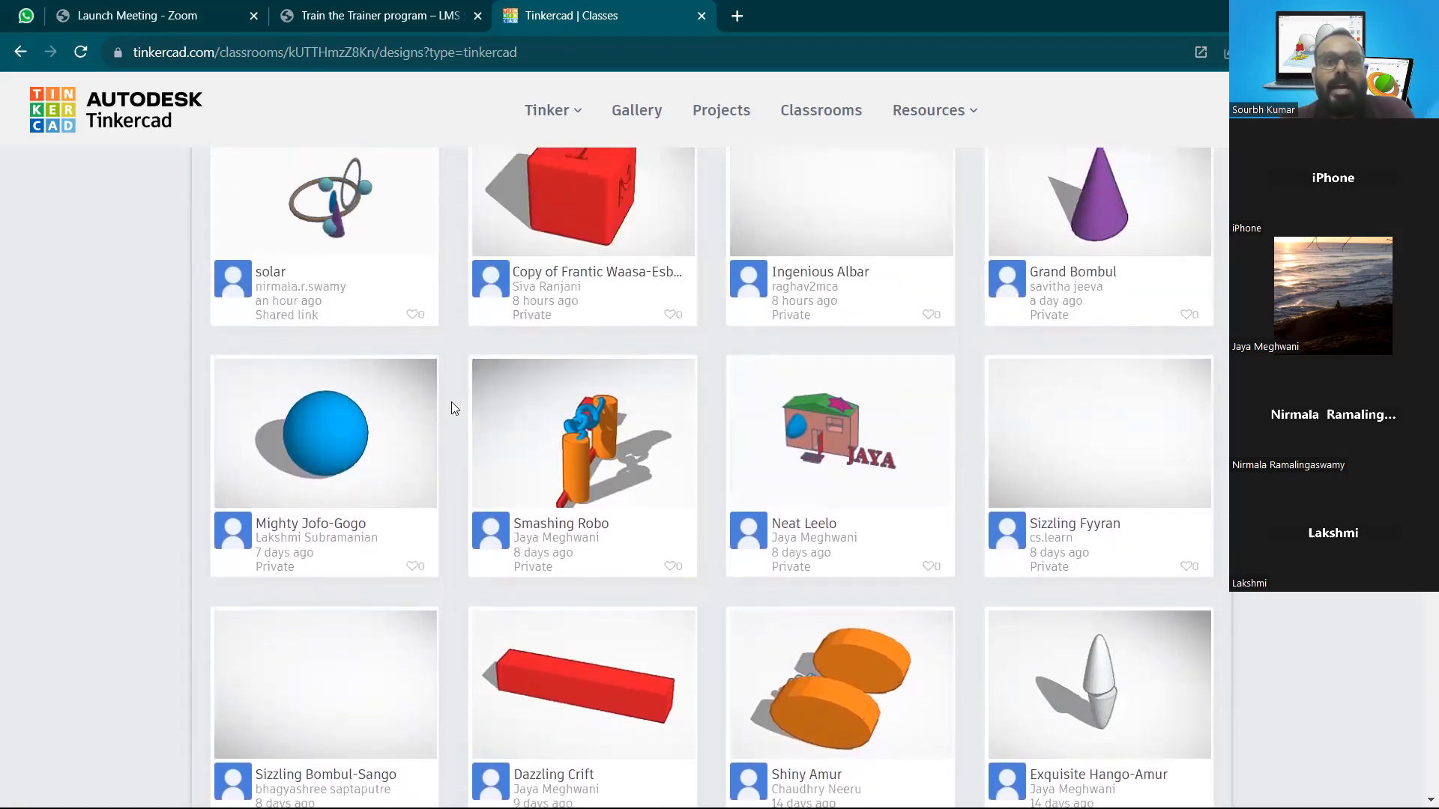
{"action": "scroll", "coordinate": [451, 401], "scroll_direction": "up", "scroll_amount": 3}
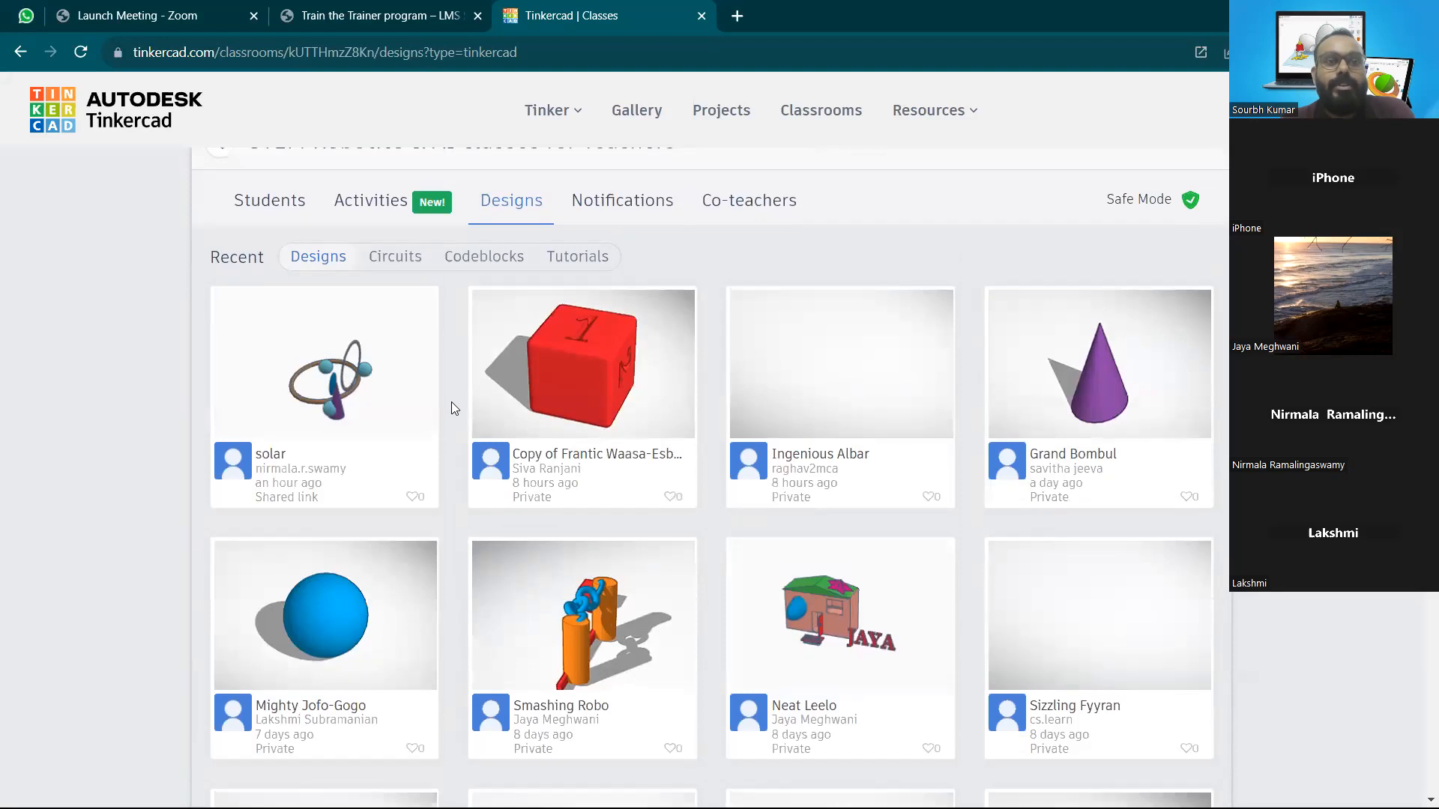
{"action": "scroll", "coordinate": [451, 402], "scroll_direction": "up", "scroll_amount": 1}
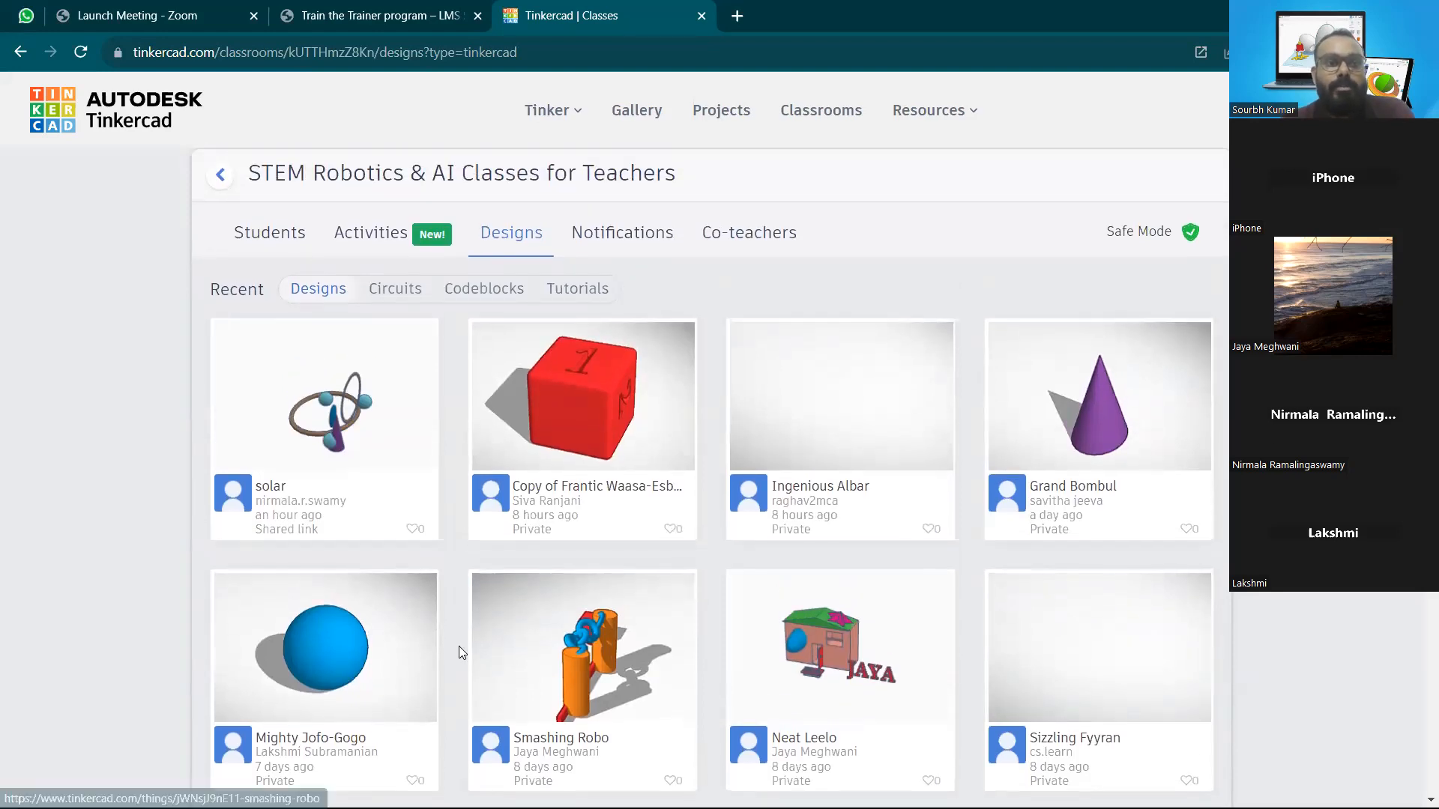
{"action": "scroll", "coordinate": [459, 646], "scroll_direction": "down", "scroll_amount": 1}
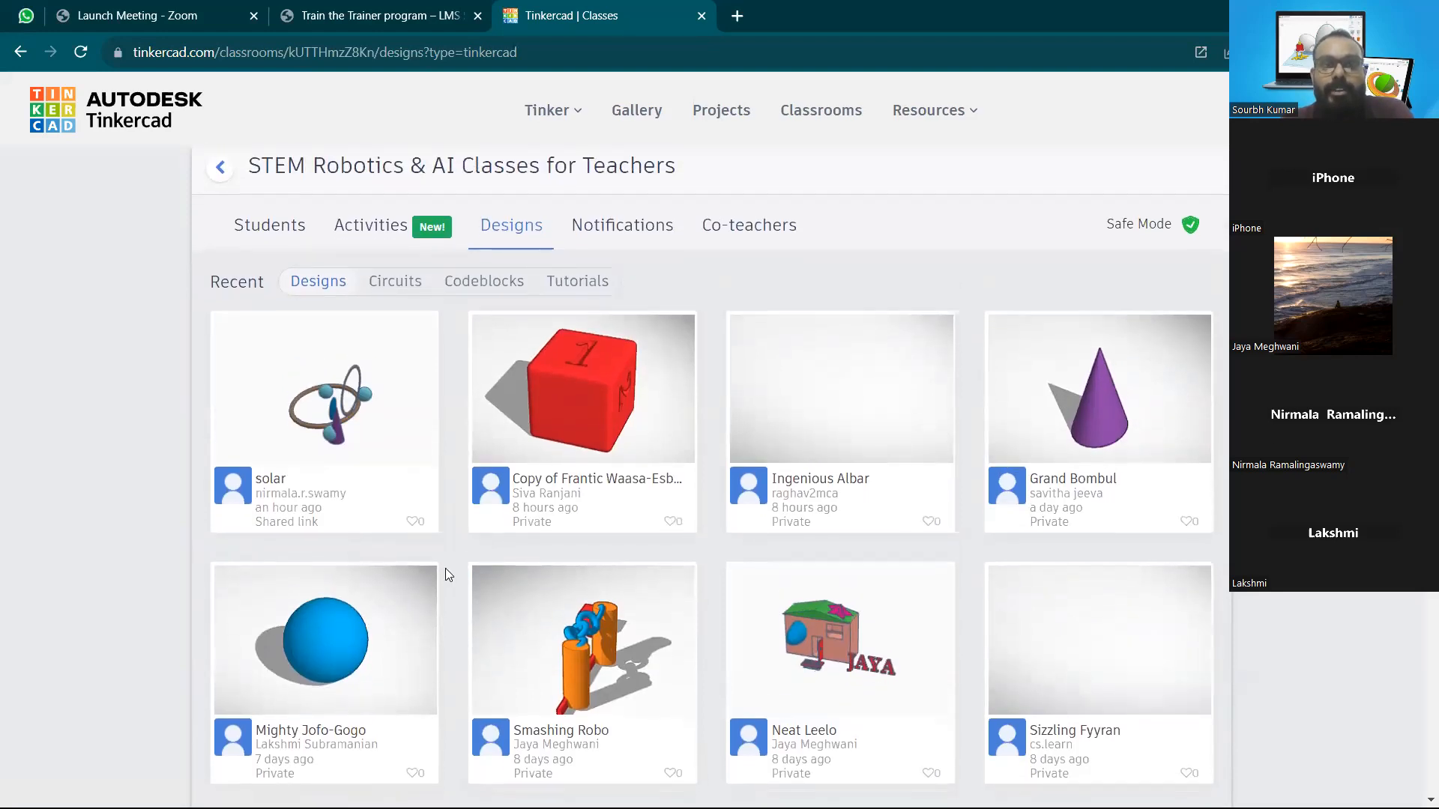
Find the My Rocket design in the class list and open its page in a new browser tab
{"action": "scroll", "coordinate": [445, 569], "scroll_direction": "down", "scroll_amount": 5}
{"action": "mouse_move", "coordinate": [591, 412]}
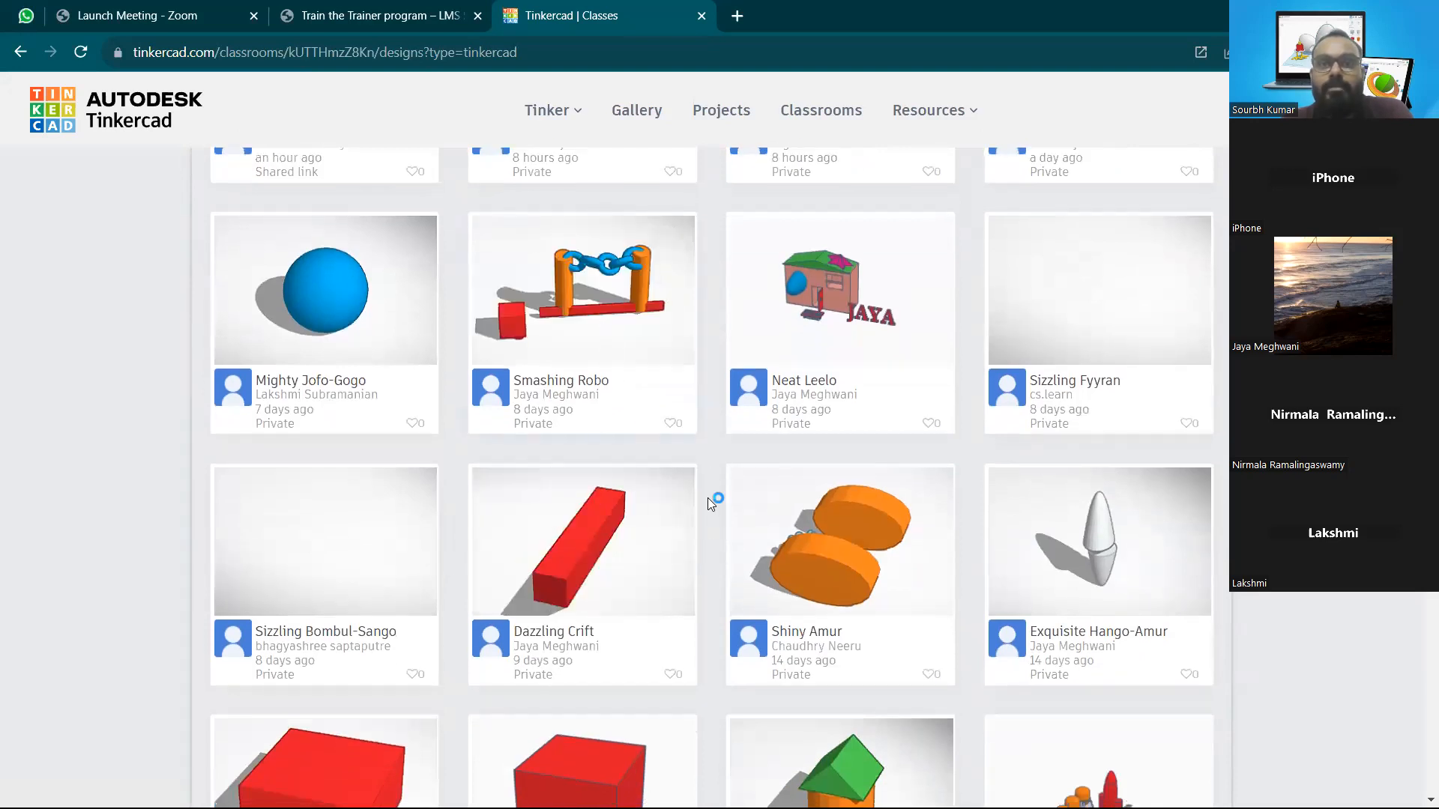
{"action": "scroll", "coordinate": [707, 497], "scroll_direction": "down", "scroll_amount": 1}
{"action": "scroll", "coordinate": [708, 498], "scroll_direction": "down", "scroll_amount": 4}
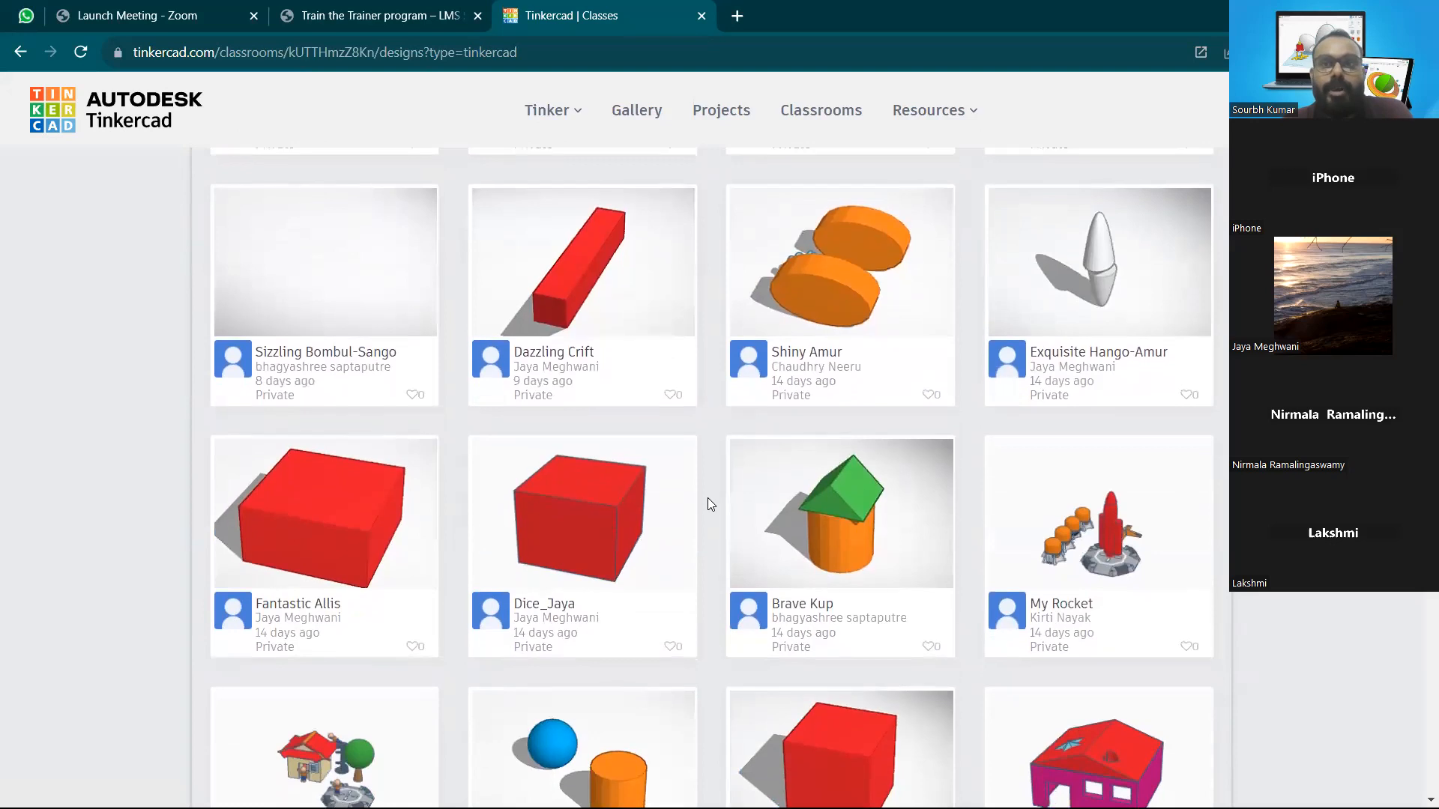
{"action": "scroll", "coordinate": [707, 498], "scroll_direction": "down", "scroll_amount": 5}
{"action": "scroll", "coordinate": [708, 498], "scroll_direction": "up", "scroll_amount": 2}
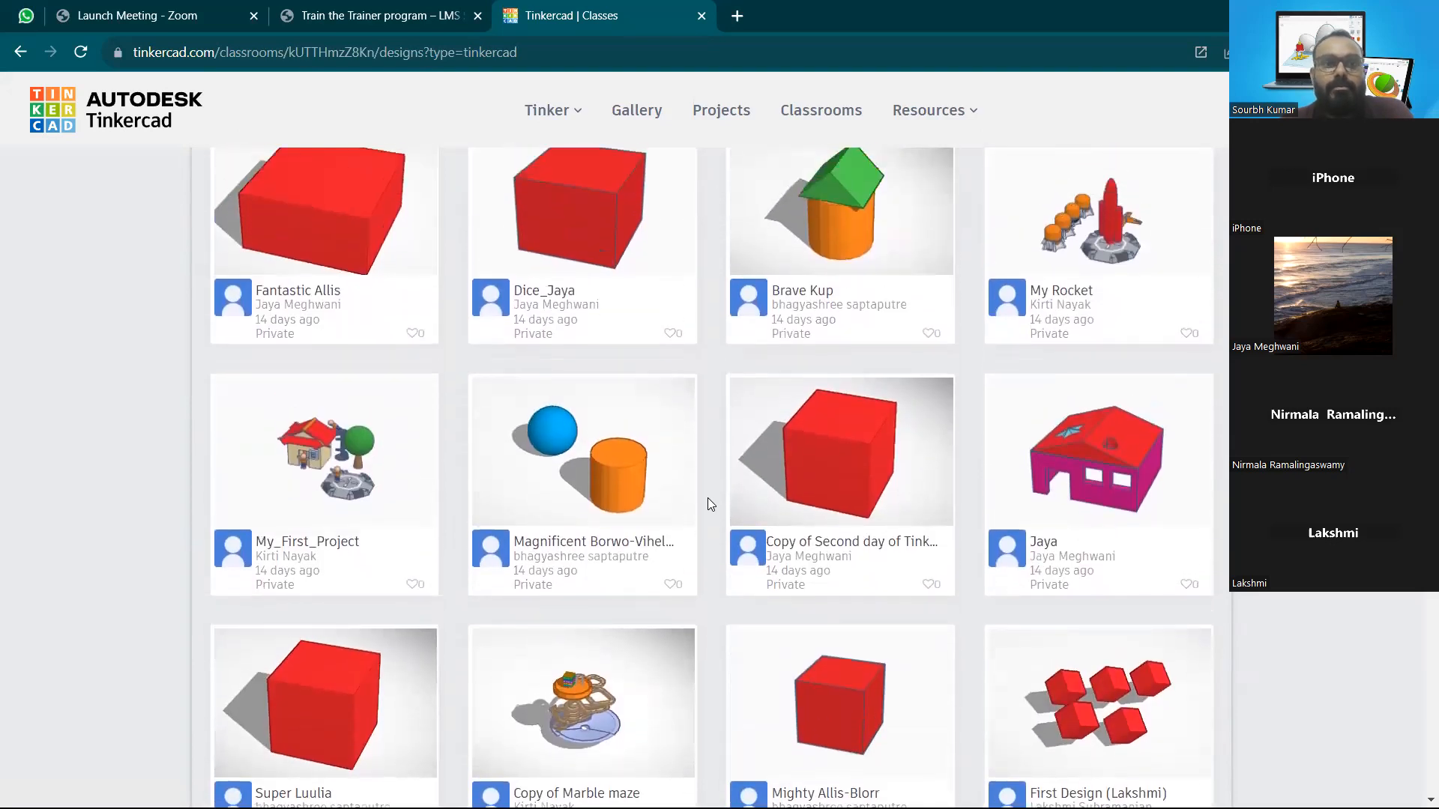
{"action": "mouse_move", "coordinate": [1096, 315]}
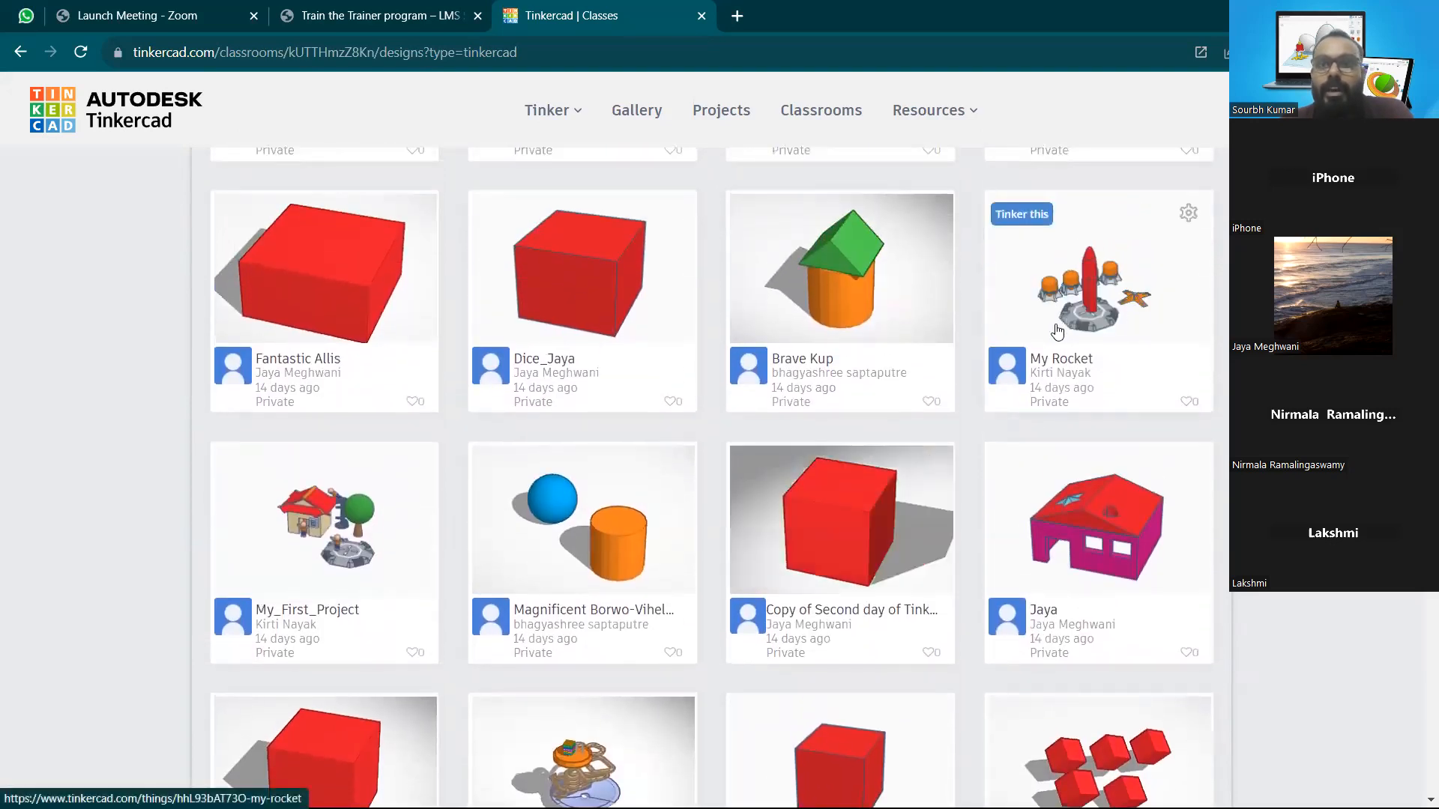
{"action": "right_click", "coordinate": [1118, 305]}
{"action": "left_click", "coordinate": [885, 317]}
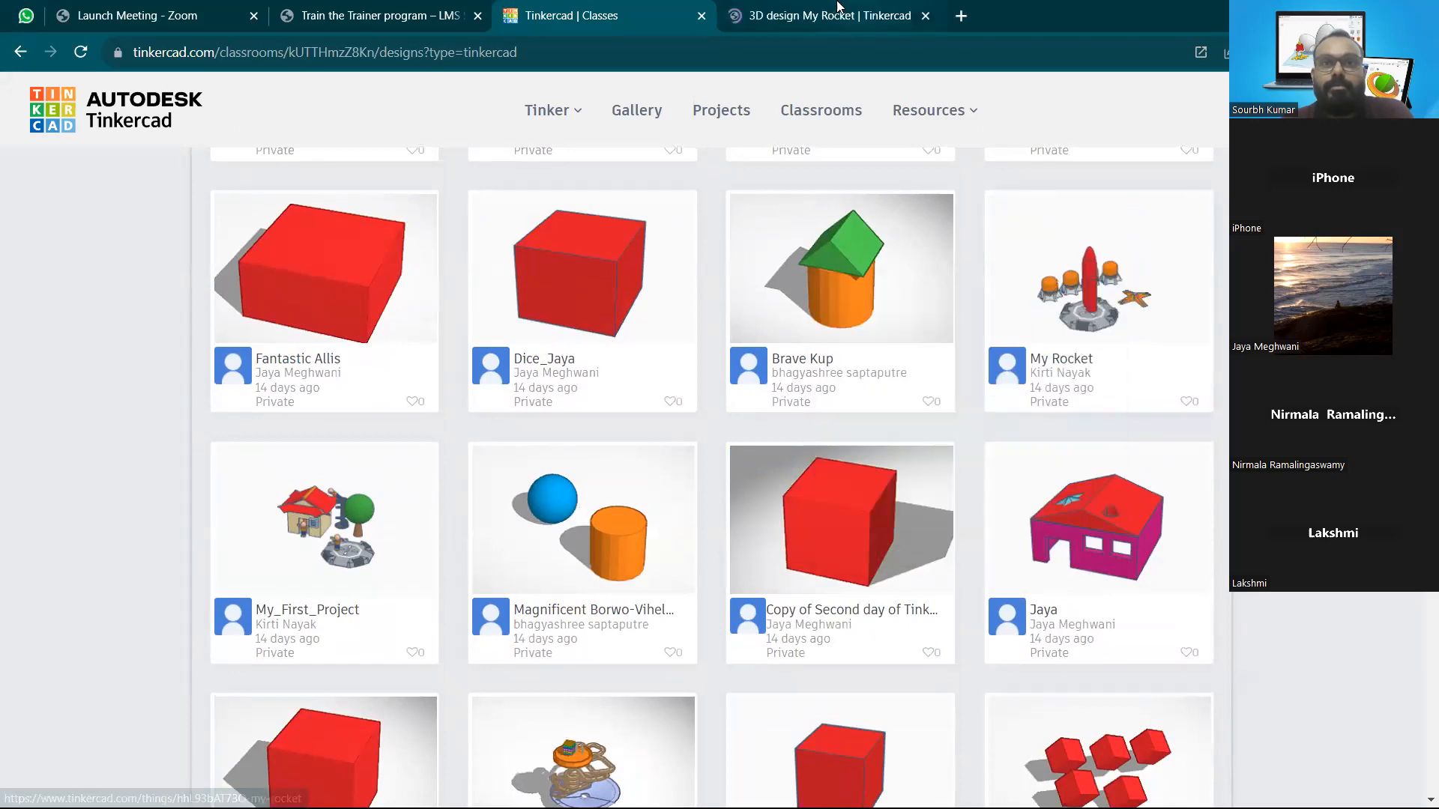
{"action": "left_click", "coordinate": [780, 15]}
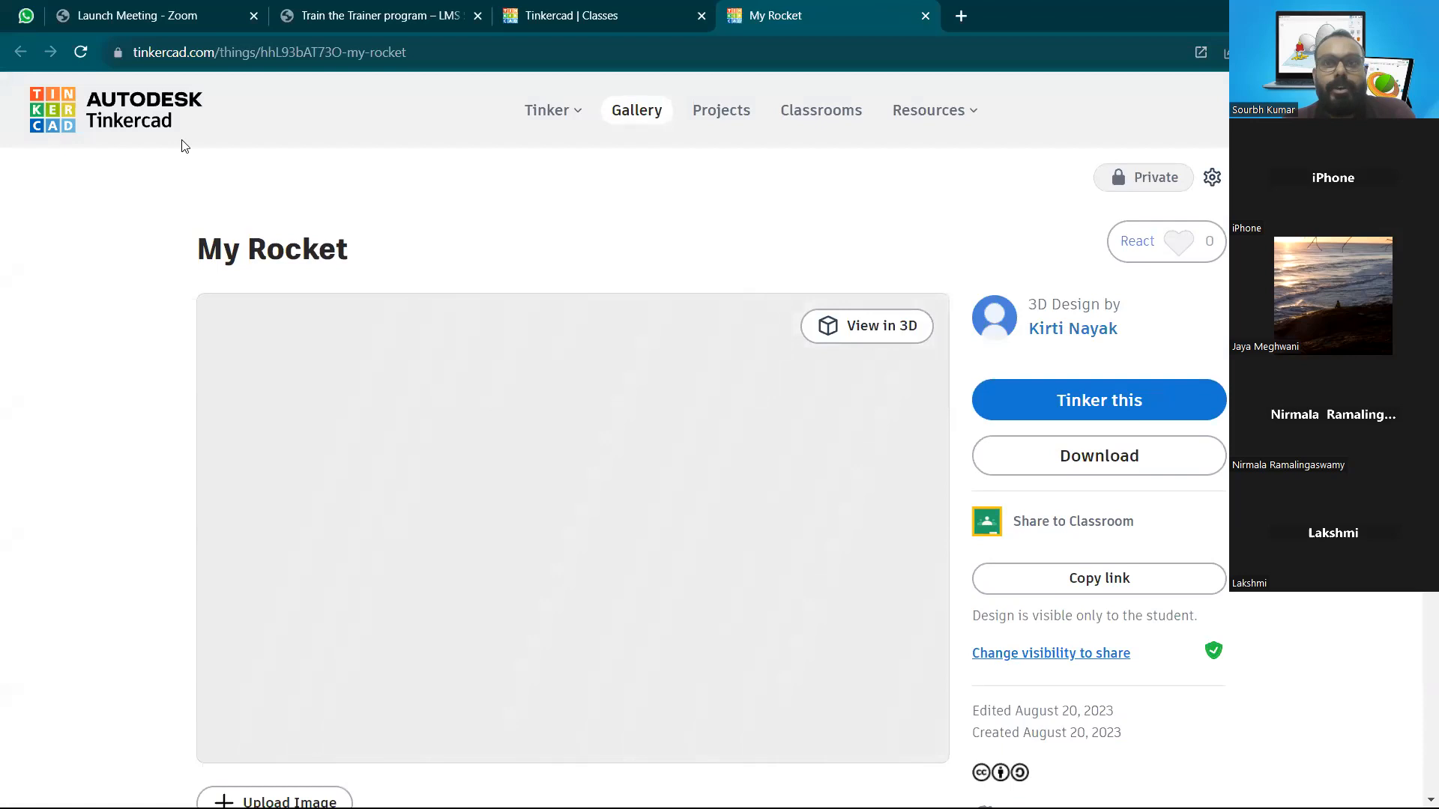
Show the browser full screen, open My Rocket in the 3D editor and examine the rocket and launch pad from another angle
{"action": "left_click", "coordinate": [1422, 52]}
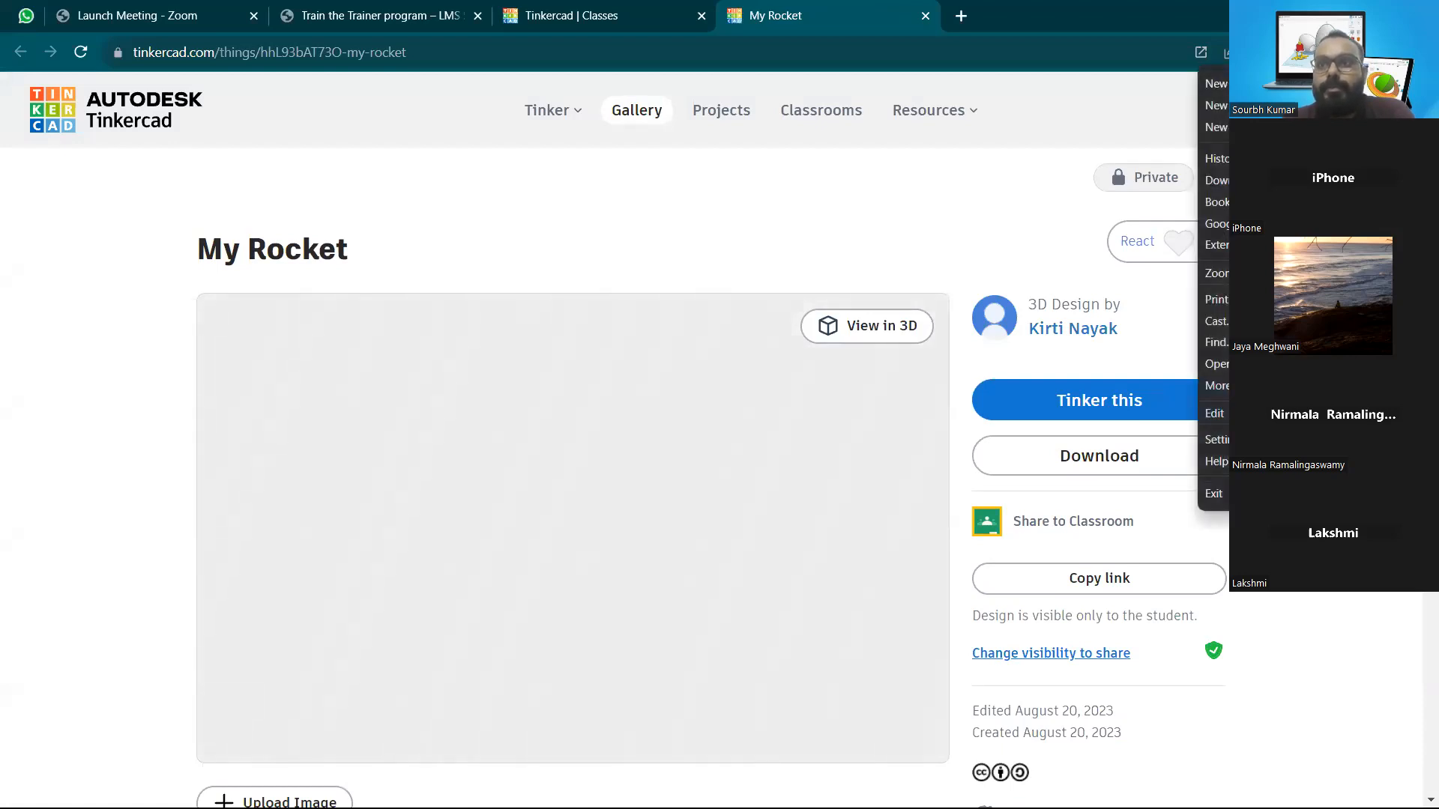
{"action": "key", "text": "F11"}
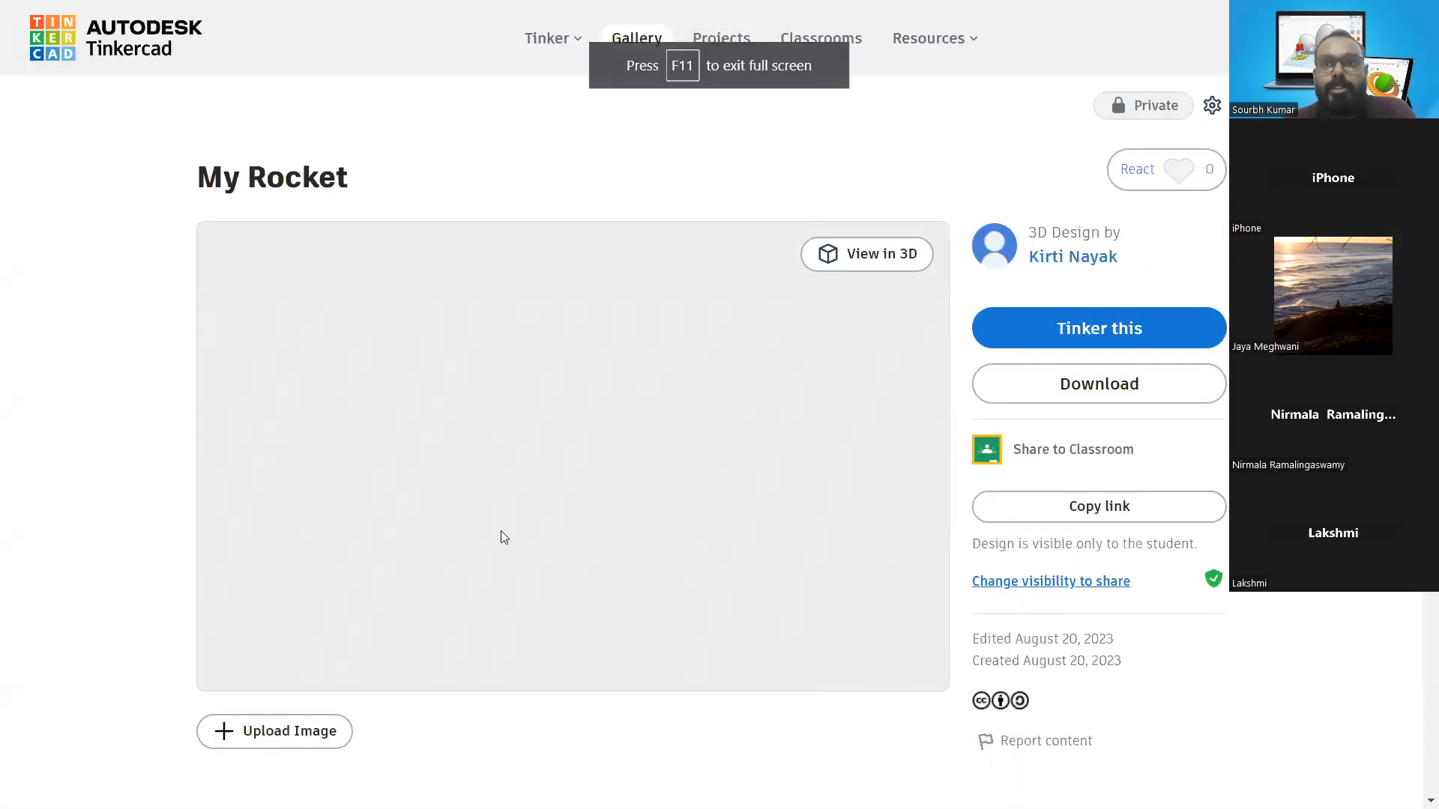
{"action": "left_click", "coordinate": [1066, 335]}
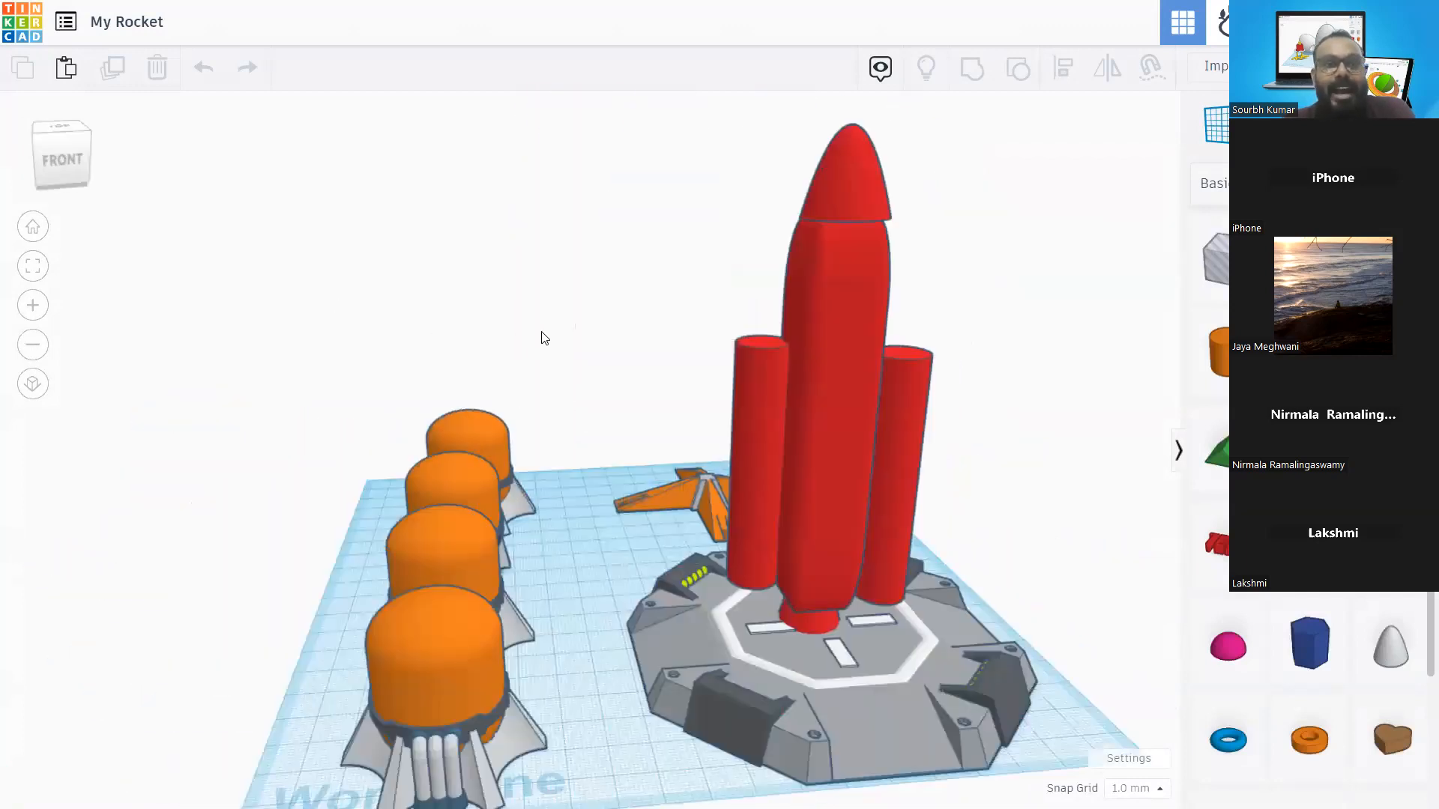
{"action": "left_click_drag", "start_coordinate": [661, 309], "coordinate": [483, 326]}
{"action": "left_click_drag", "start_coordinate": [630, 345], "coordinate": [644, 393]}
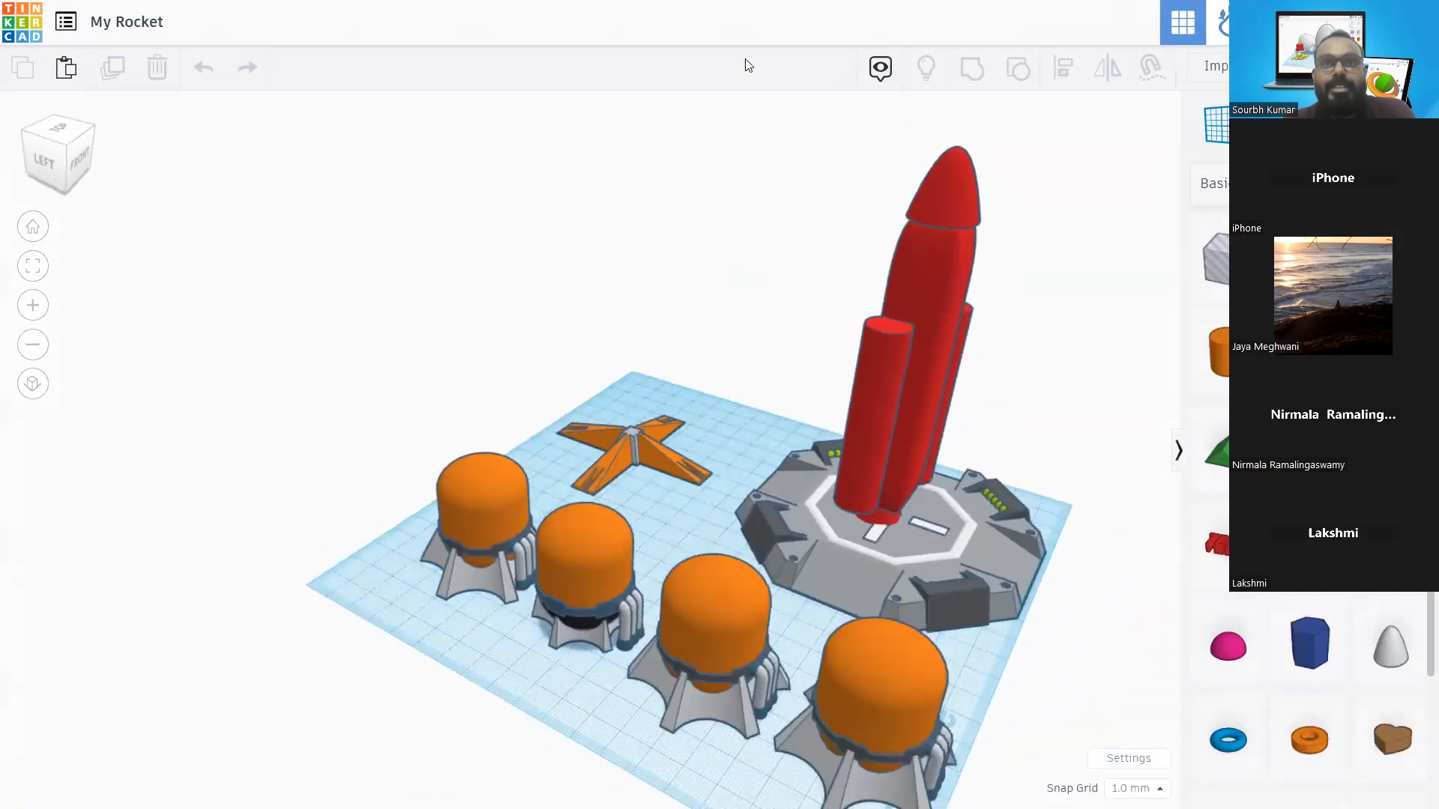
Return to the class's 3D designs and look through the student projects down to the end of the loaded list
{"action": "left_click", "coordinate": [630, 9]}
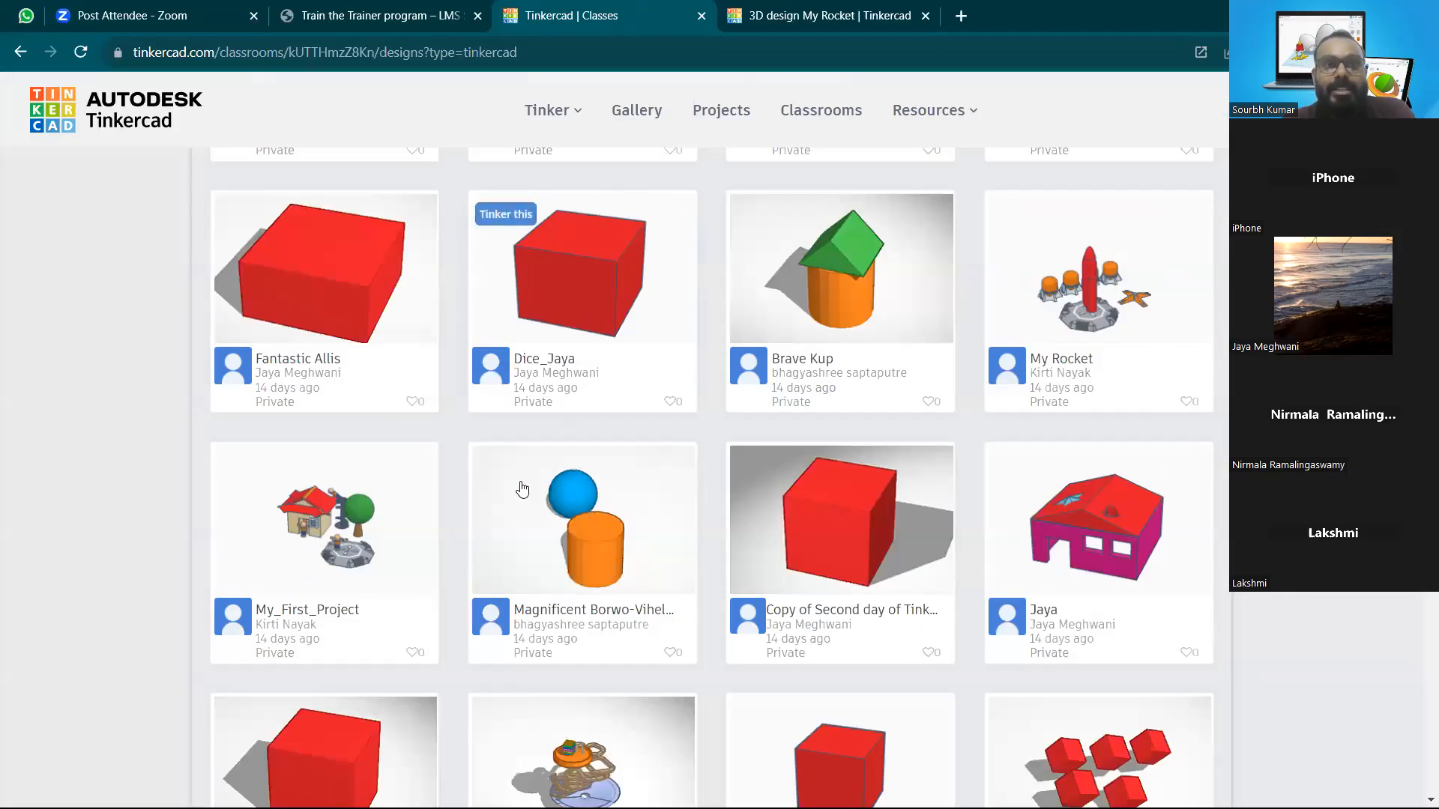
{"action": "scroll", "coordinate": [498, 564], "scroll_direction": "up", "scroll_amount": 7}
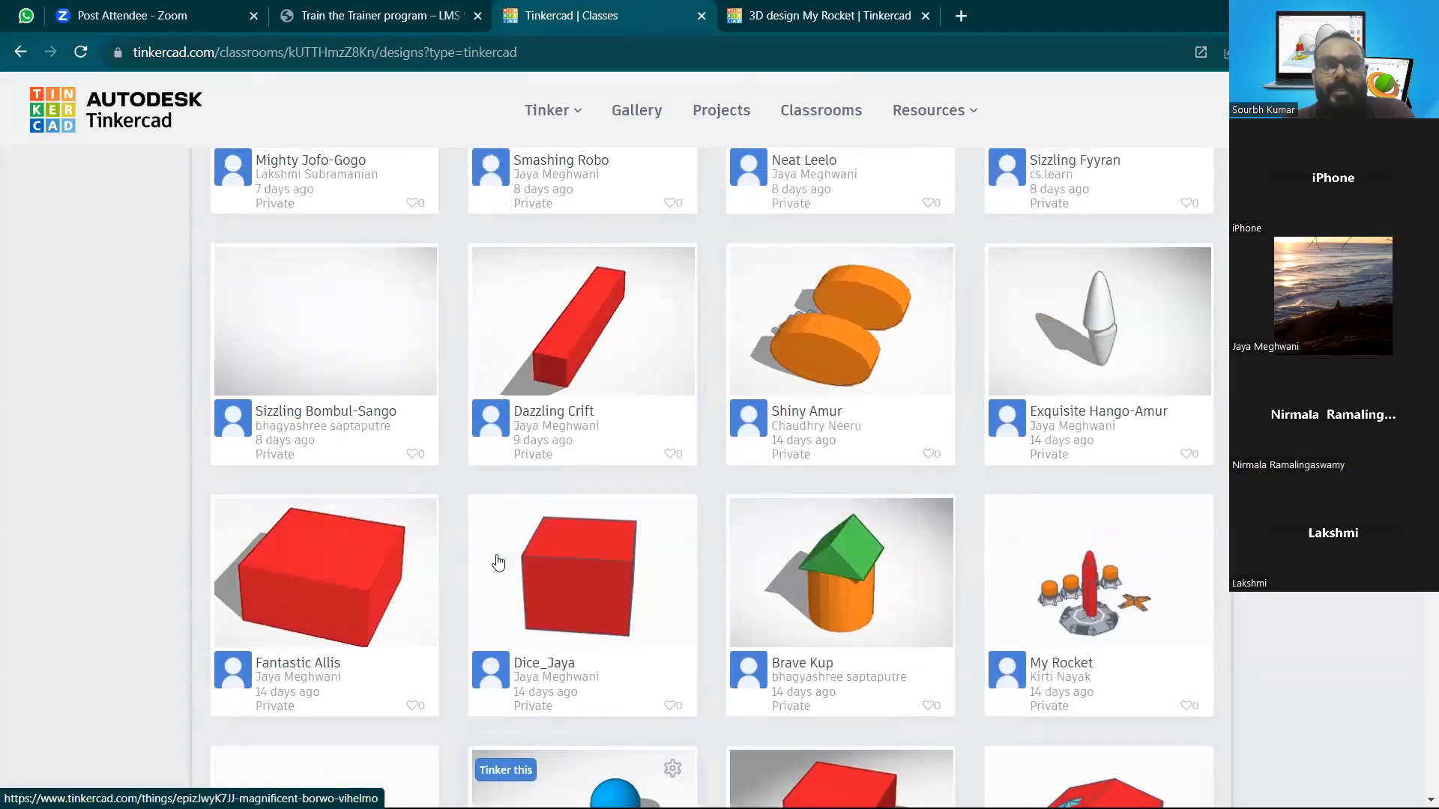
{"action": "scroll", "coordinate": [498, 562], "scroll_direction": "up", "scroll_amount": 4}
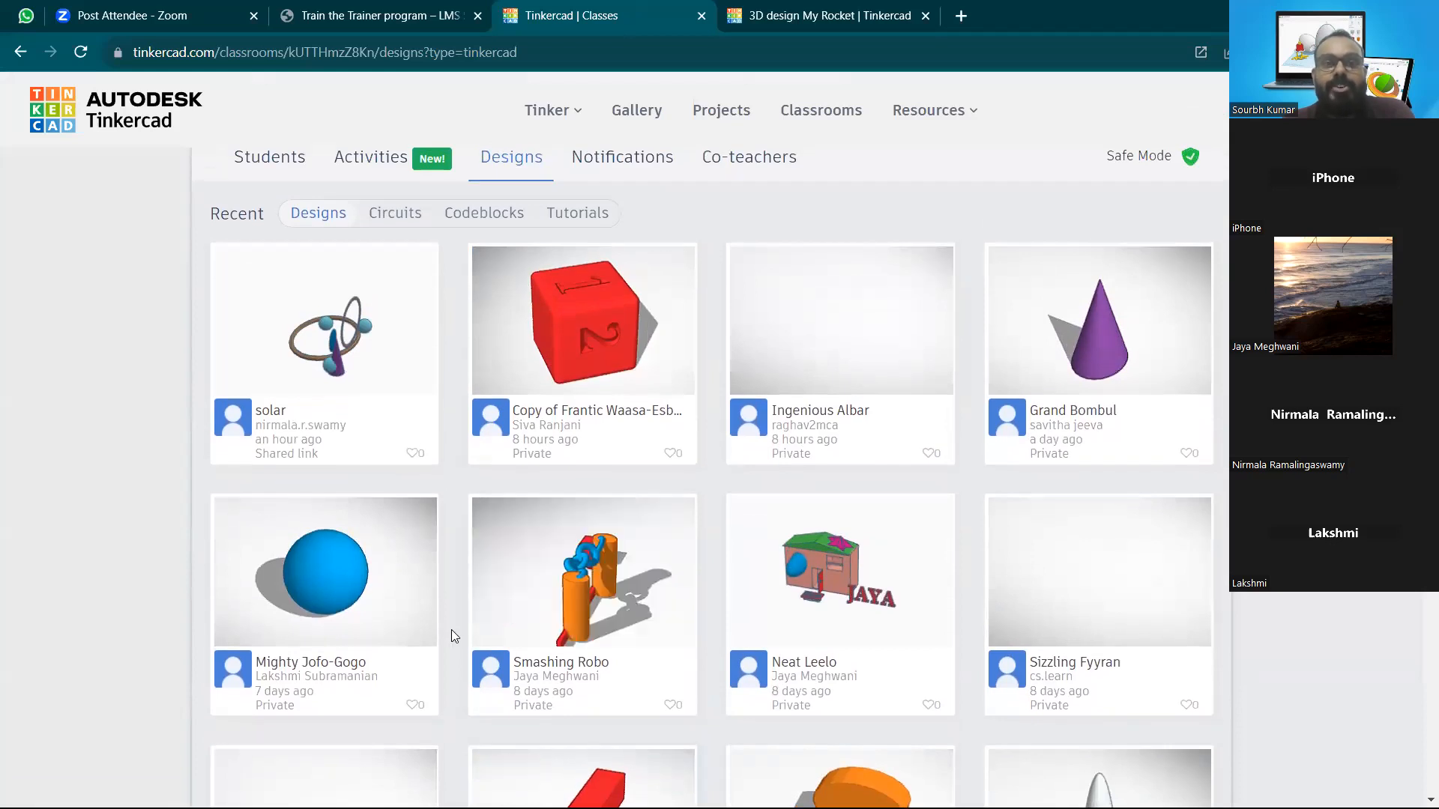
{"action": "scroll", "coordinate": [451, 630], "scroll_direction": "down", "scroll_amount": 1}
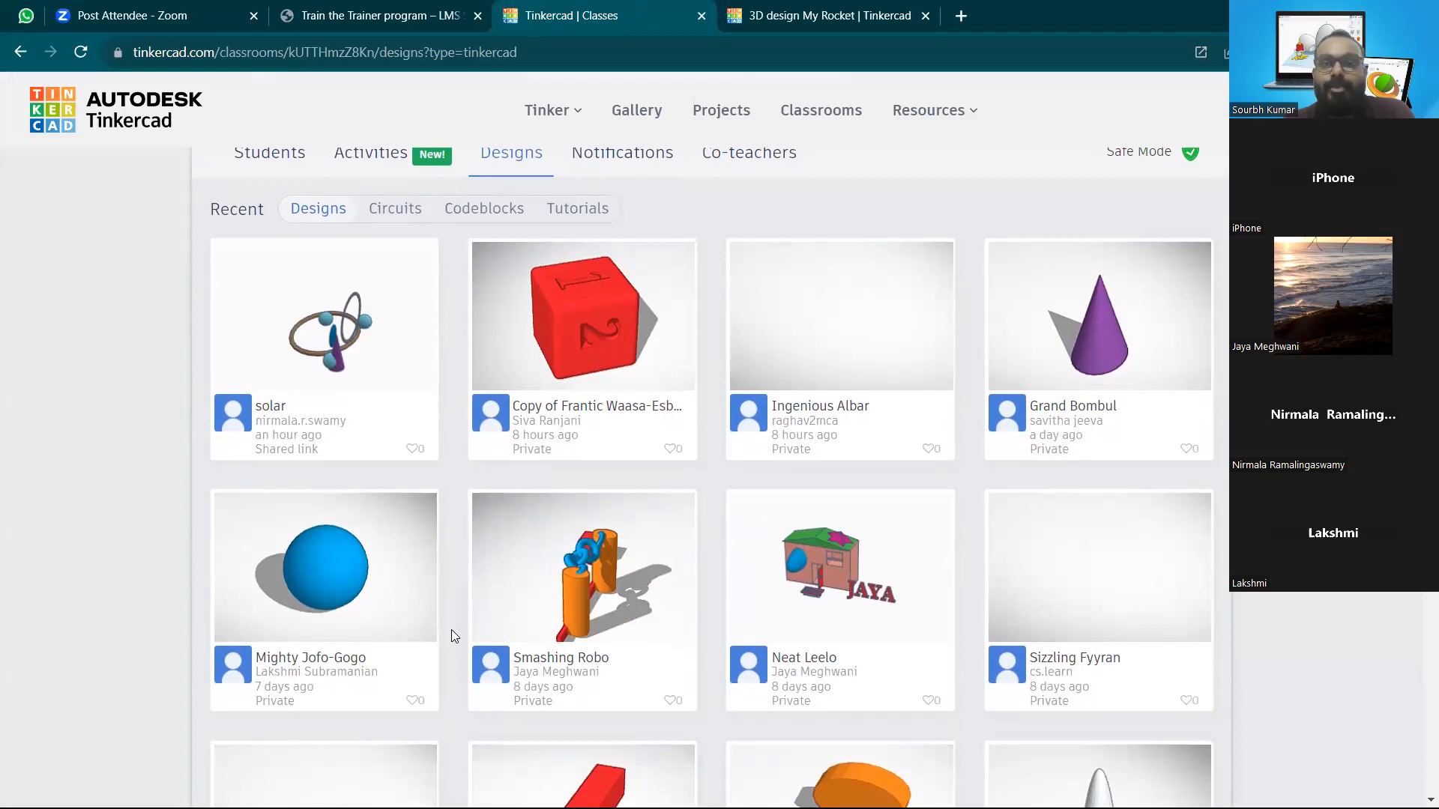
{"action": "scroll", "coordinate": [451, 629], "scroll_direction": "down", "scroll_amount": 2}
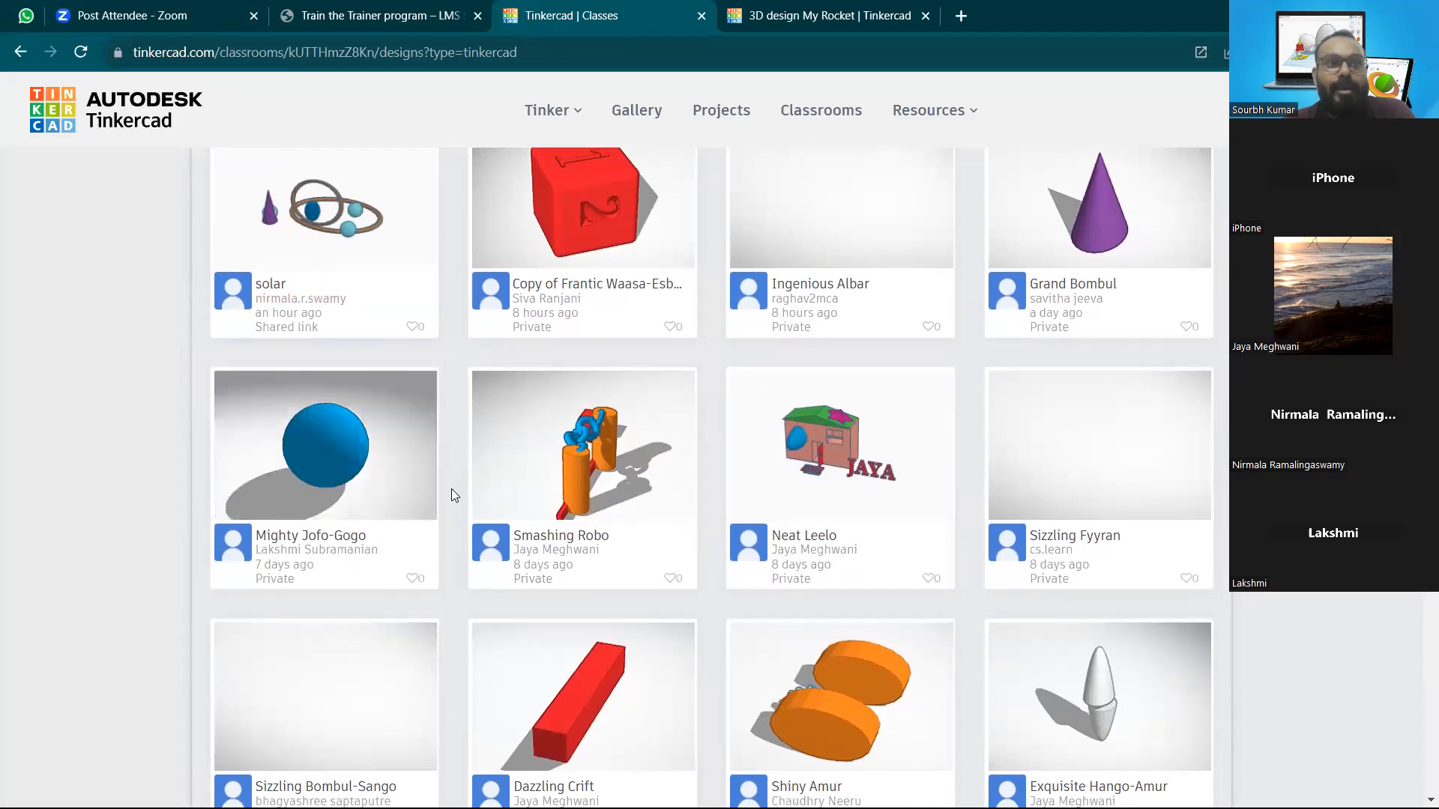
{"action": "scroll", "coordinate": [450, 506], "scroll_direction": "down", "scroll_amount": 5}
{"action": "scroll", "coordinate": [451, 513], "scroll_direction": "down", "scroll_amount": 3}
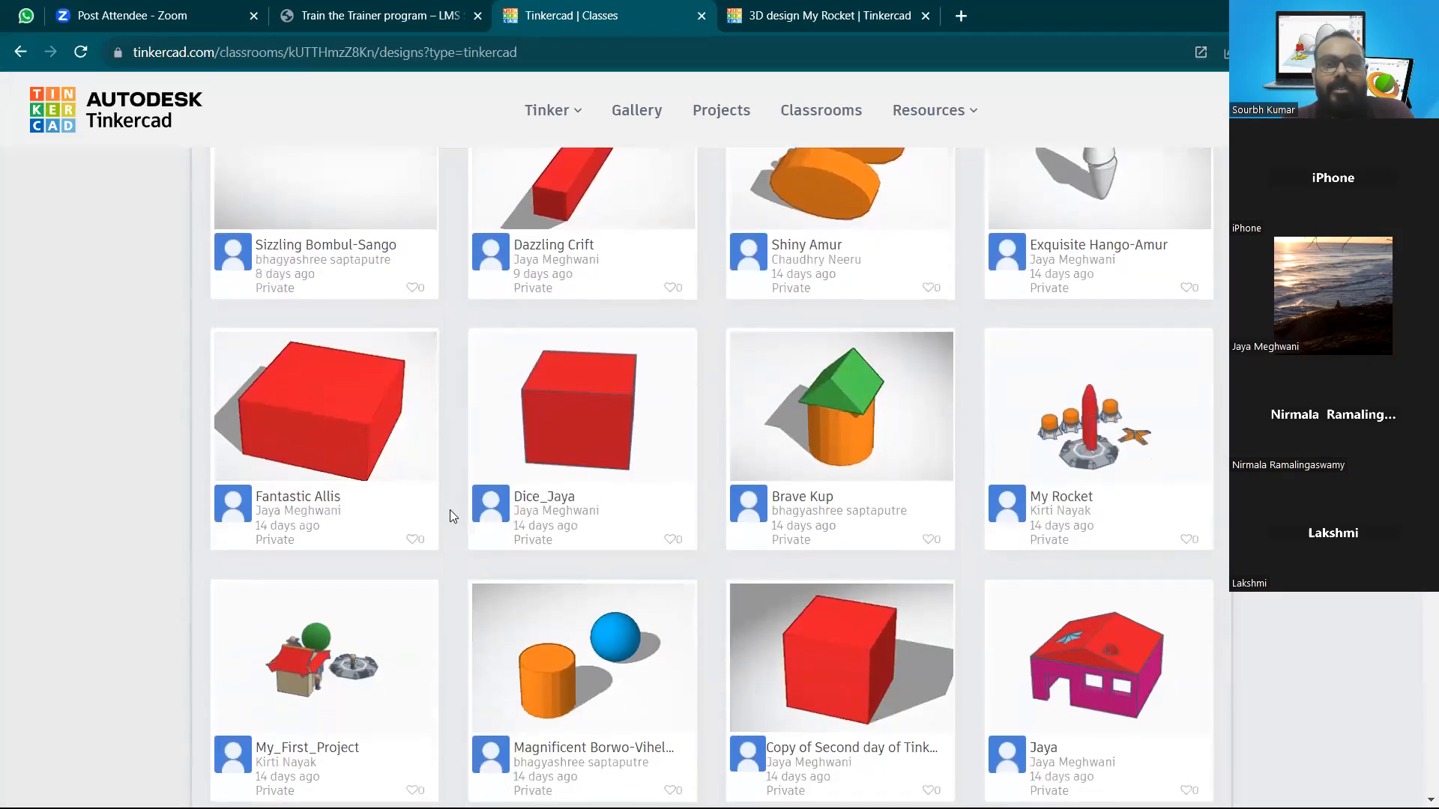
{"action": "scroll", "coordinate": [785, 465], "scroll_direction": "down", "scroll_amount": 1}
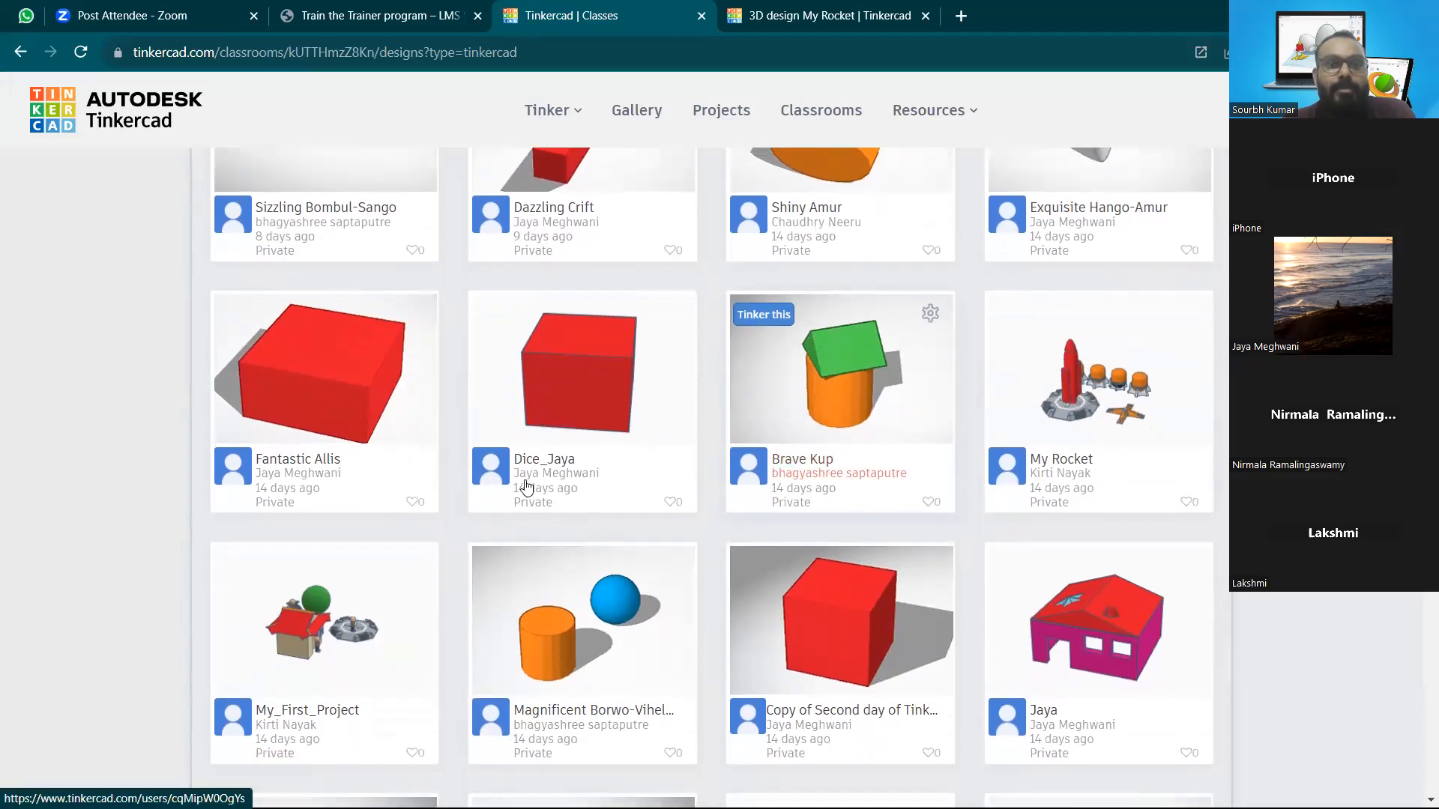
{"action": "scroll", "coordinate": [527, 487], "scroll_direction": "down", "scroll_amount": 4}
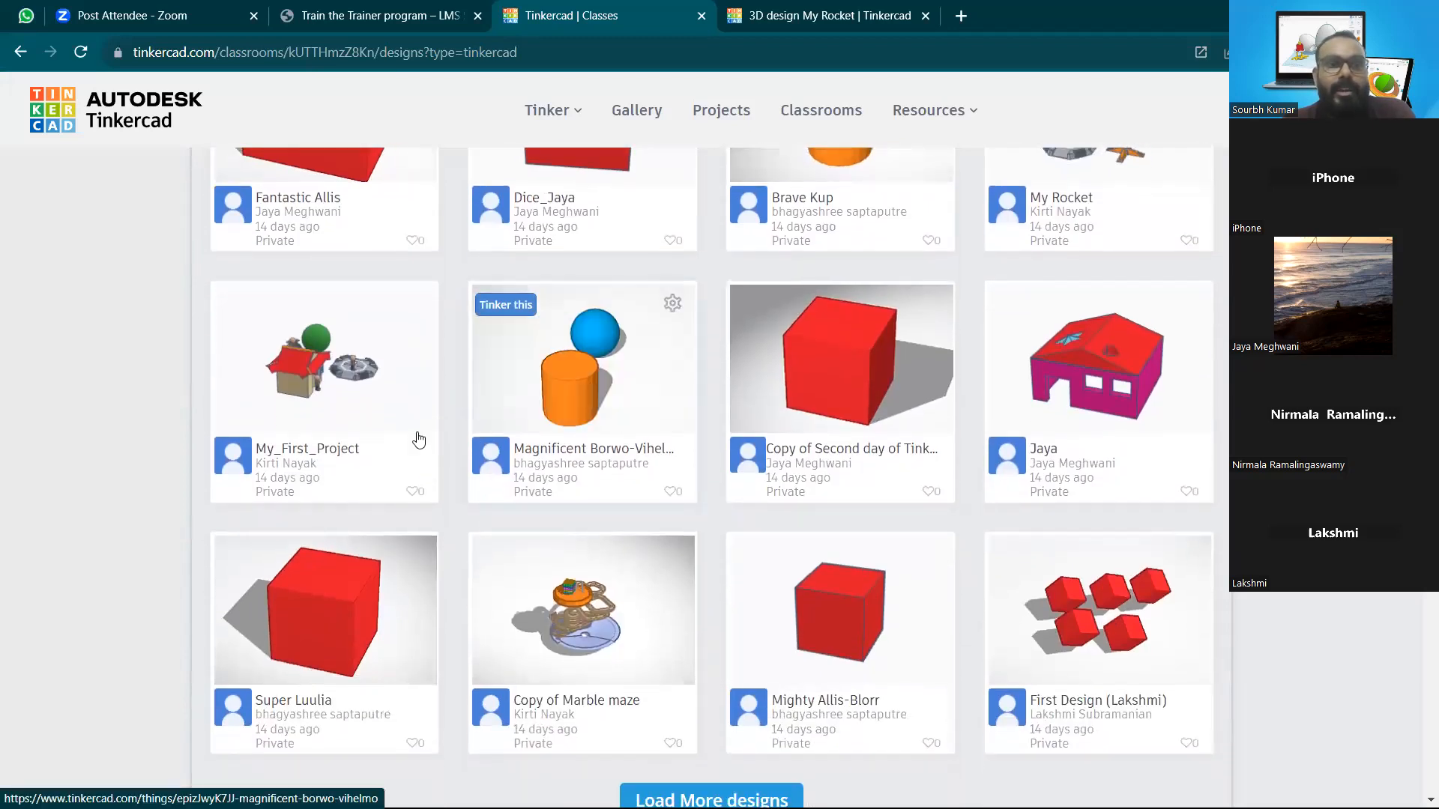
{"action": "scroll", "coordinate": [828, 461], "scroll_direction": "down", "scroll_amount": 1}
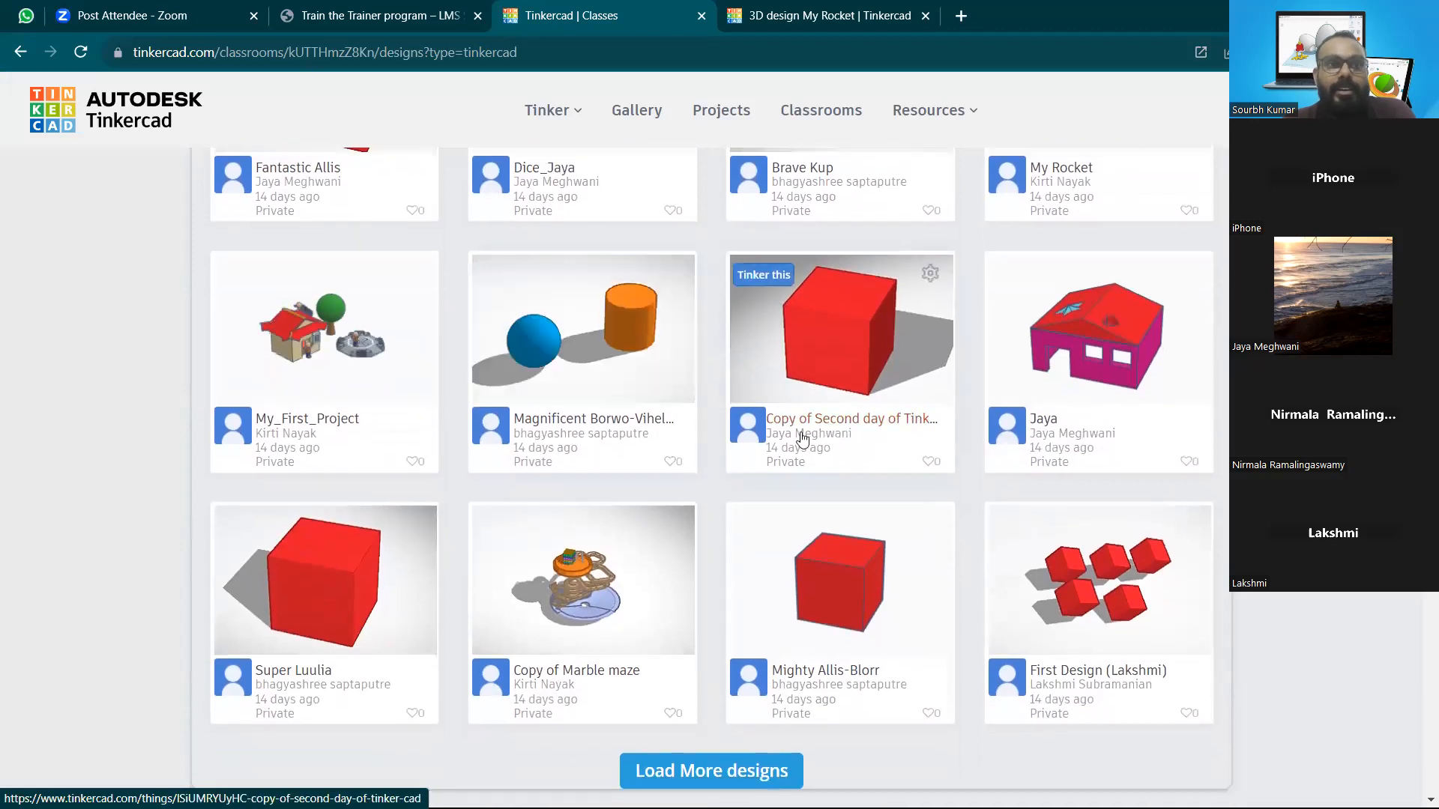
Open the My_First_Project design page in a new browser tab and switch to it
{"action": "right_click", "coordinate": [345, 303]}
{"action": "left_click", "coordinate": [406, 317]}
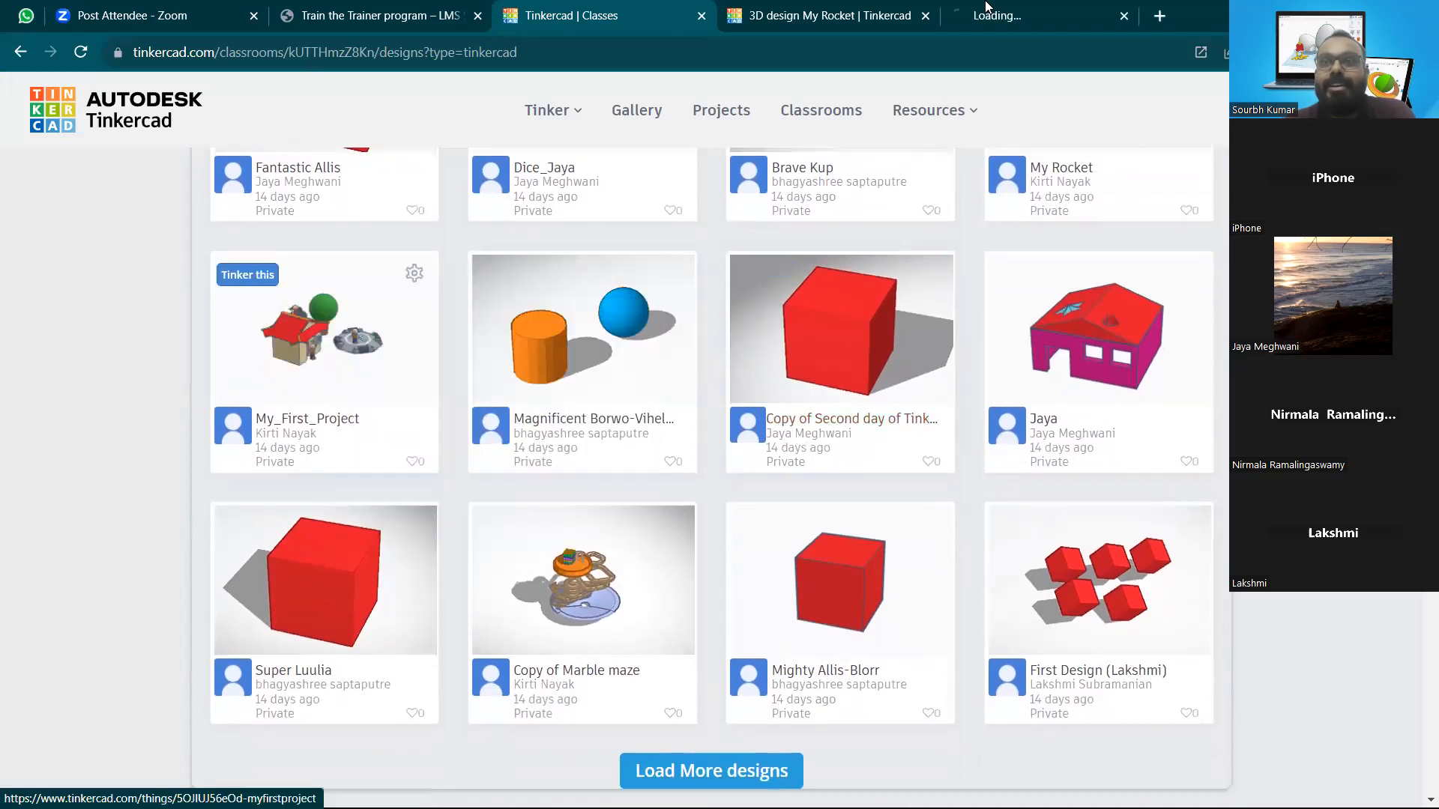
{"action": "left_click", "coordinate": [985, 6]}
{"action": "left_click", "coordinate": [1423, 52]}
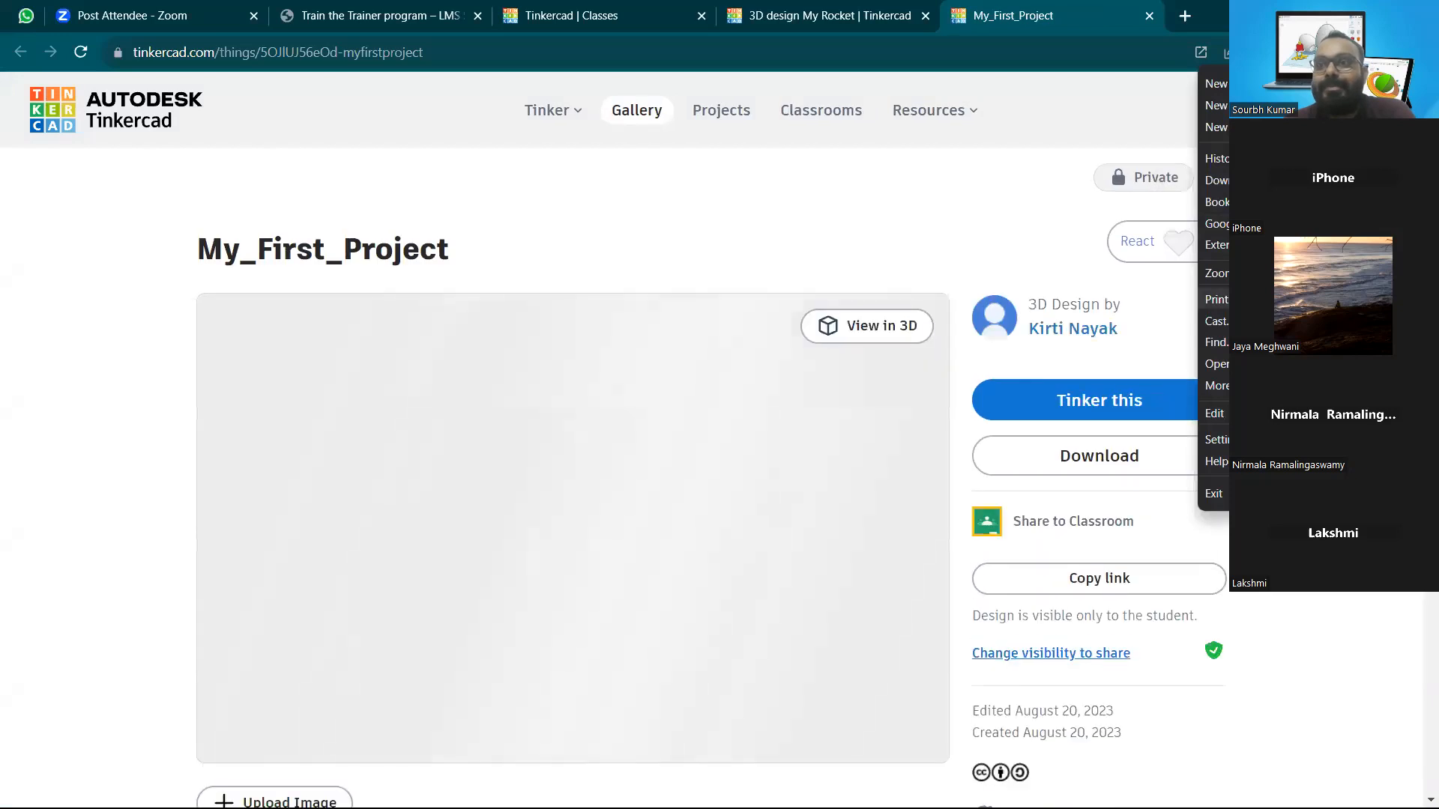
{"action": "left_click", "coordinate": [1216, 299]}
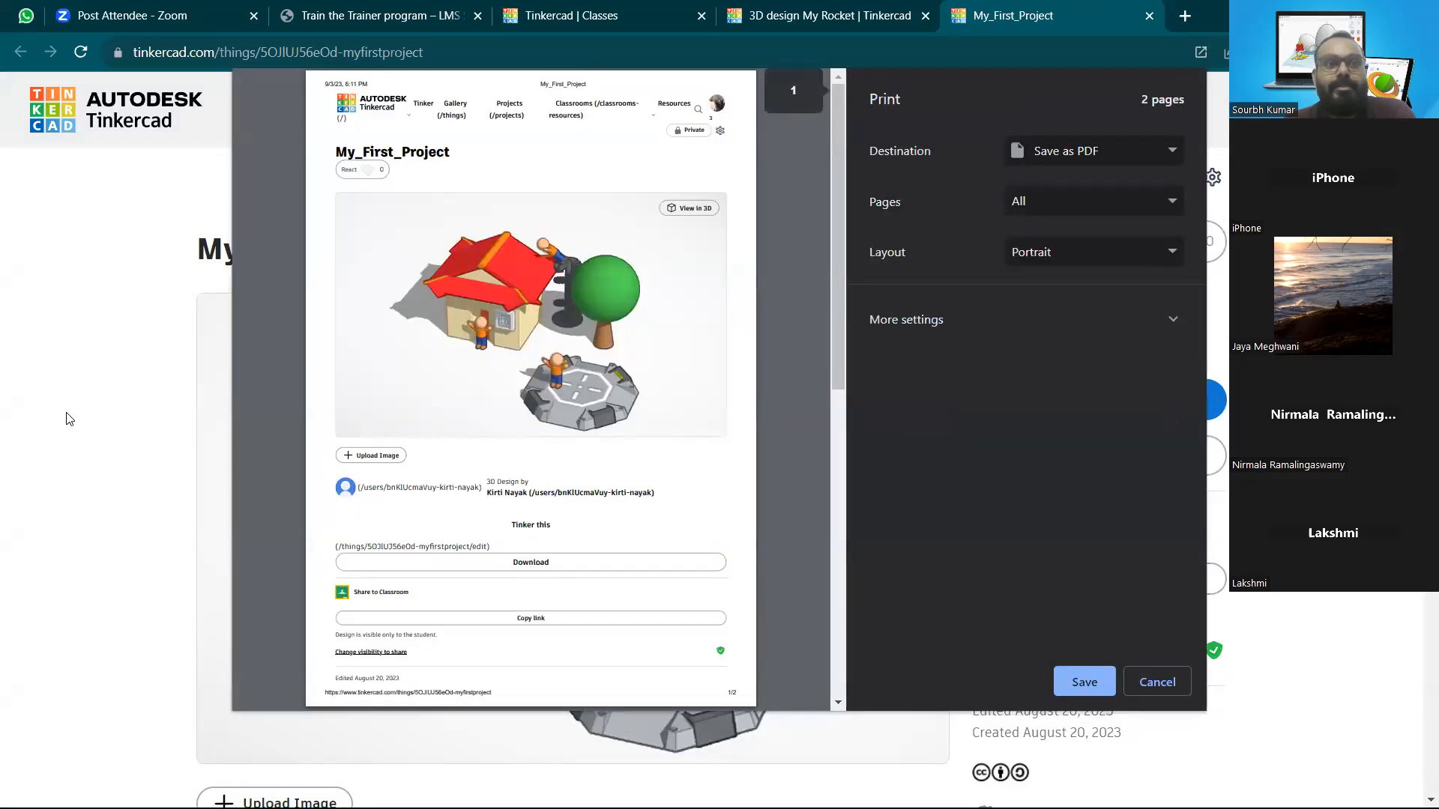
{"action": "left_click", "coordinate": [1181, 676]}
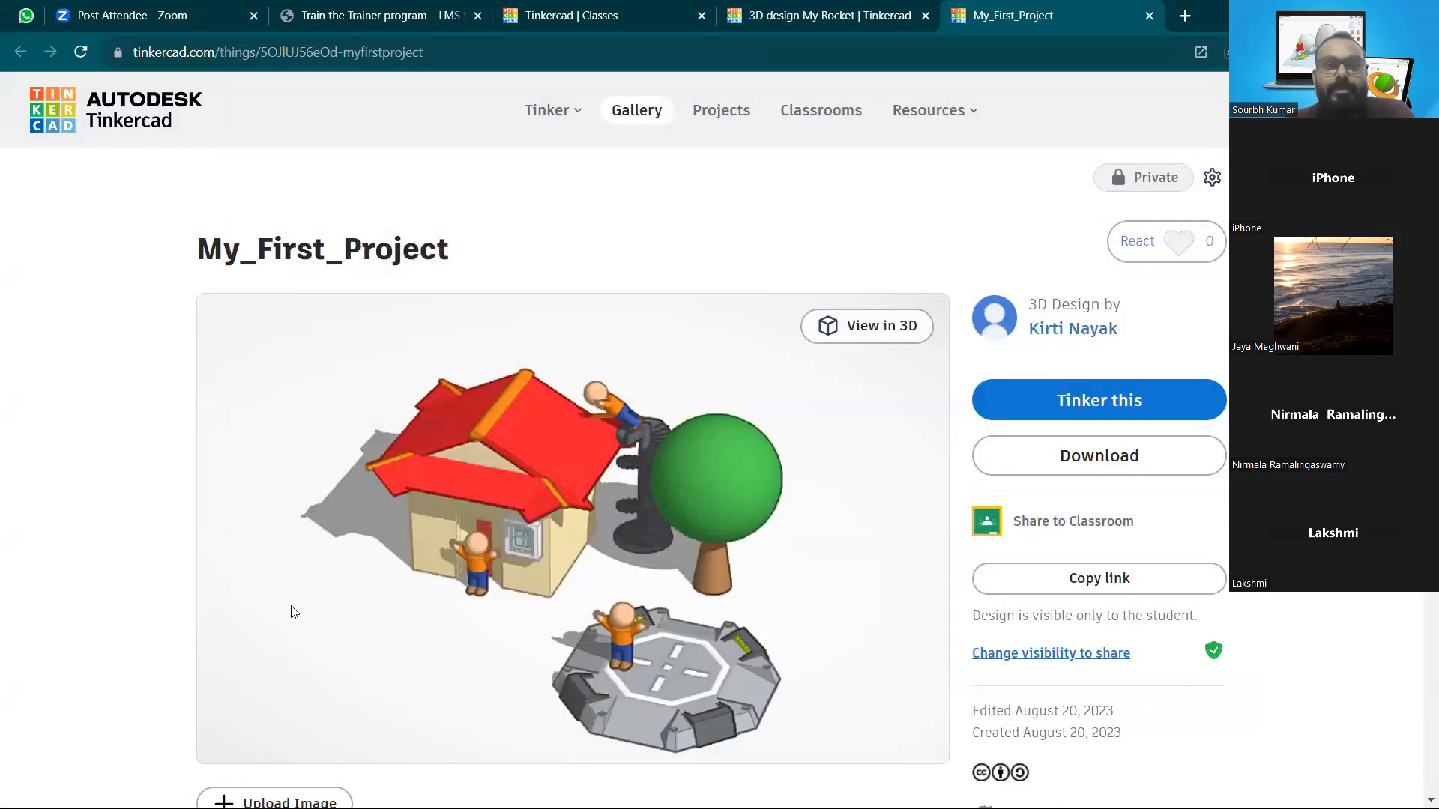
Open My_First_Project in the 3D editor and examine the house, tree, staircase and landing pad from the front and above
{"action": "scroll", "coordinate": [293, 611], "scroll_direction": "down", "scroll_amount": 2}
{"action": "left_click", "coordinate": [1016, 305]}
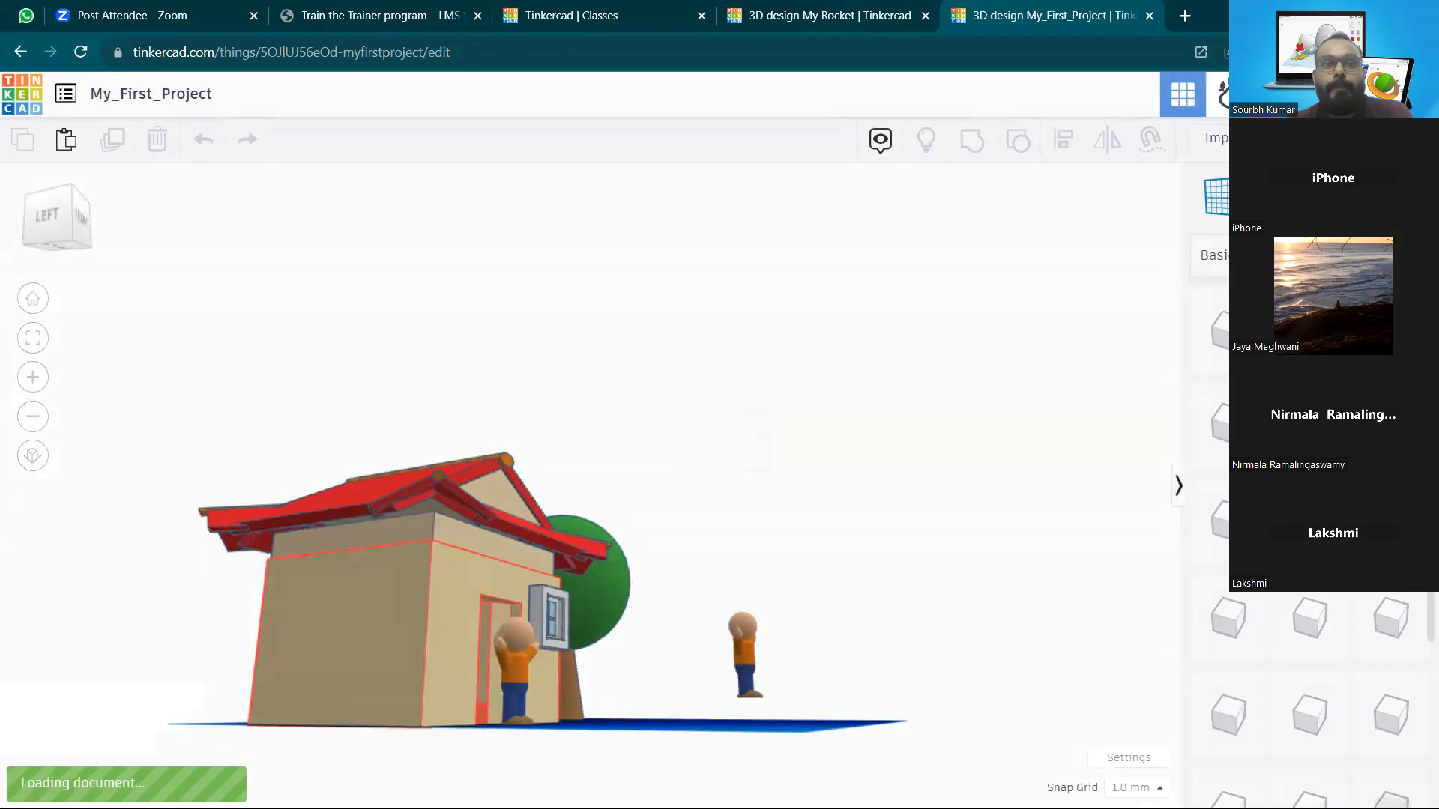
{"action": "scroll", "coordinate": [671, 601], "scroll_direction": "down", "scroll_amount": 3}
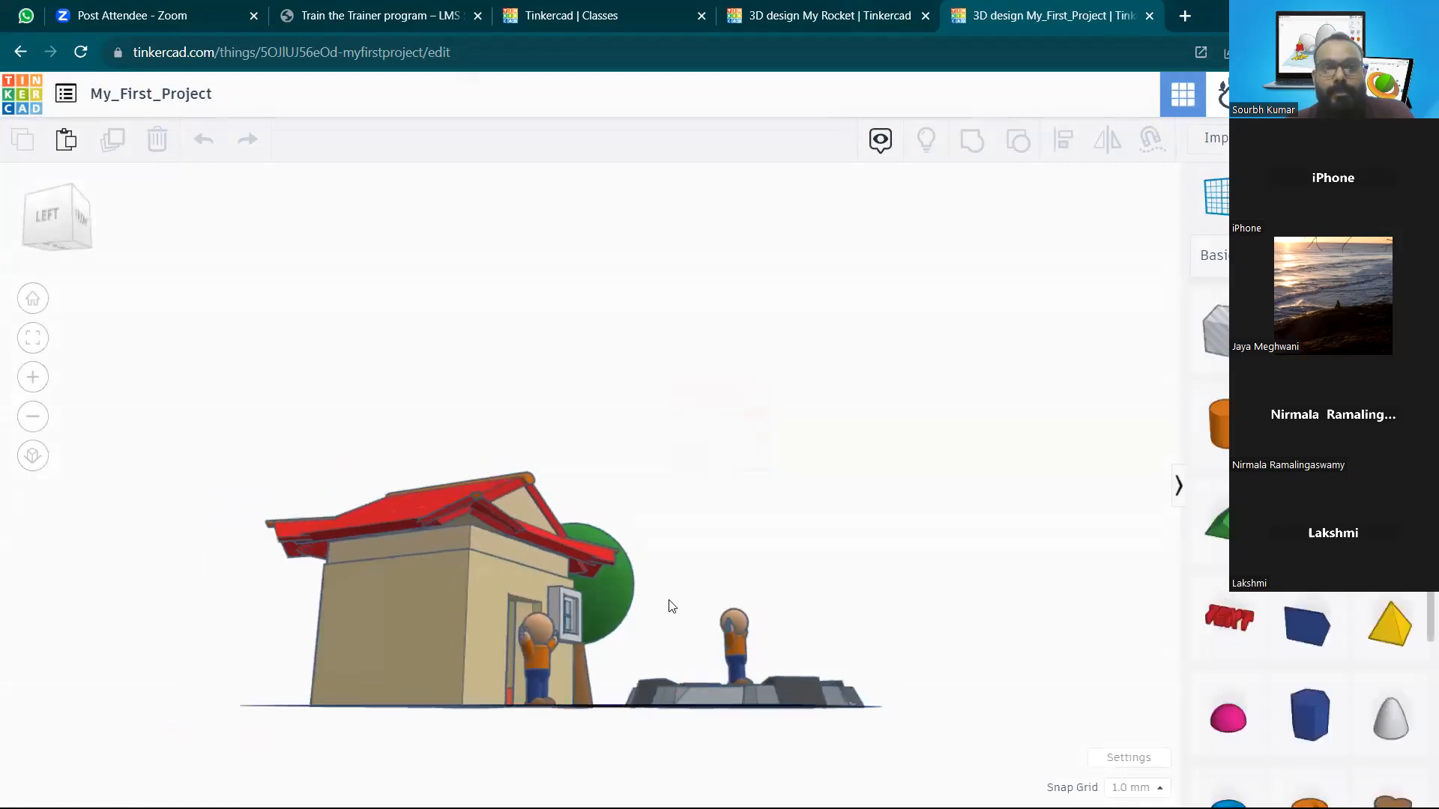
{"action": "left_click_drag", "start_coordinate": [623, 555], "coordinate": [695, 447]}
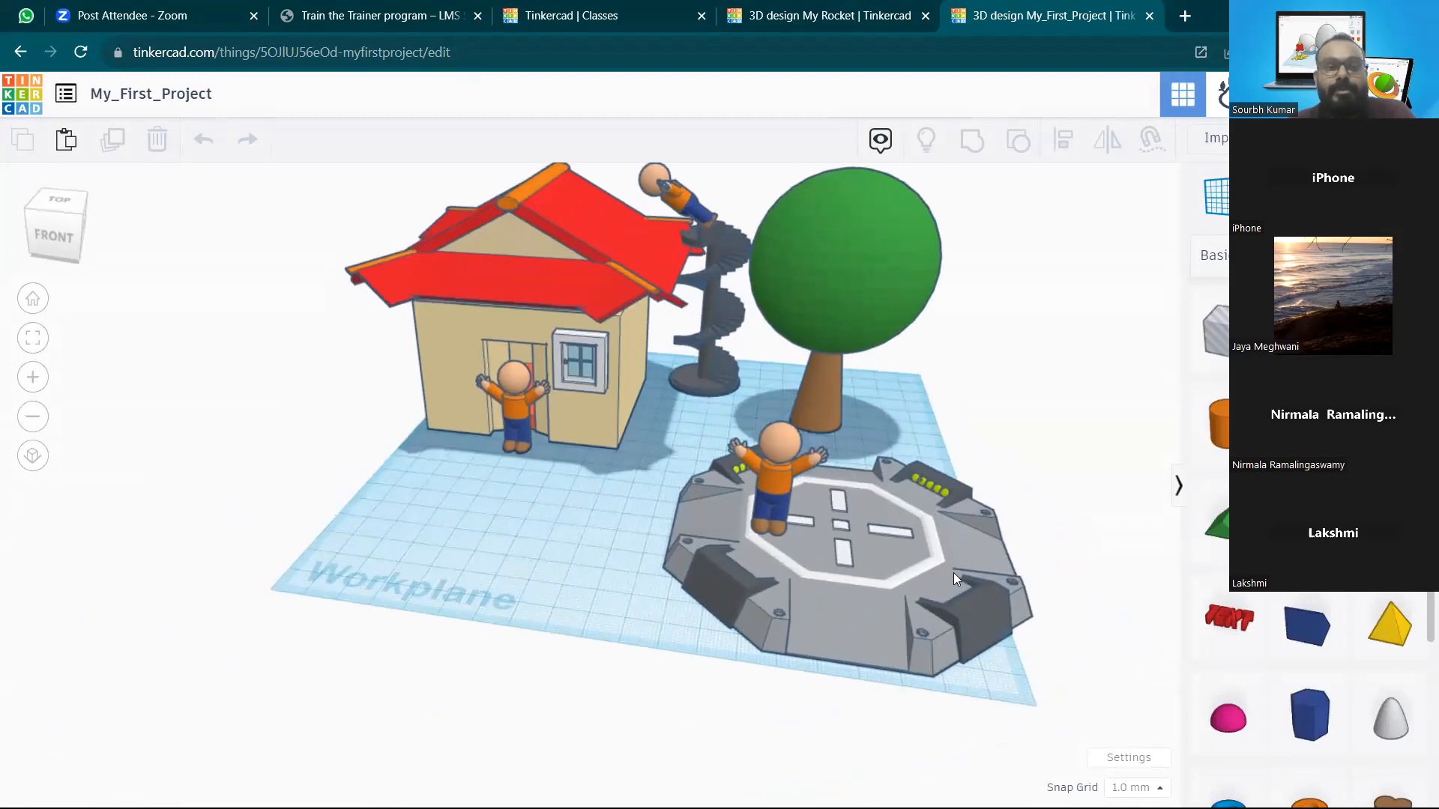
Inspect My_First_Project's house, figures and landing pad from several slightly shifted front angles
{"action": "left_click_drag", "start_coordinate": [736, 379], "coordinate": [588, 395]}
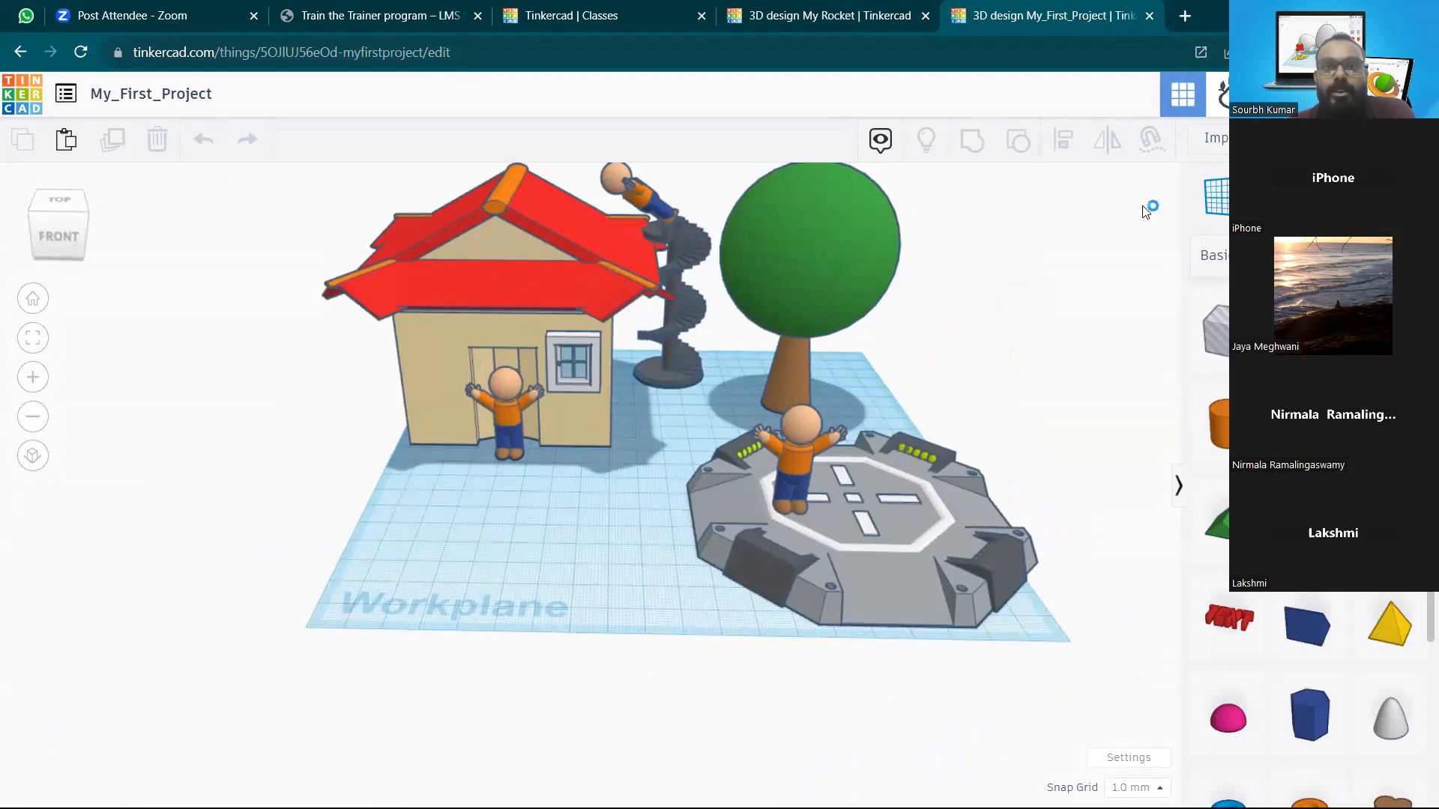
{"action": "left_click_drag", "start_coordinate": [910, 315], "coordinate": [874, 377]}
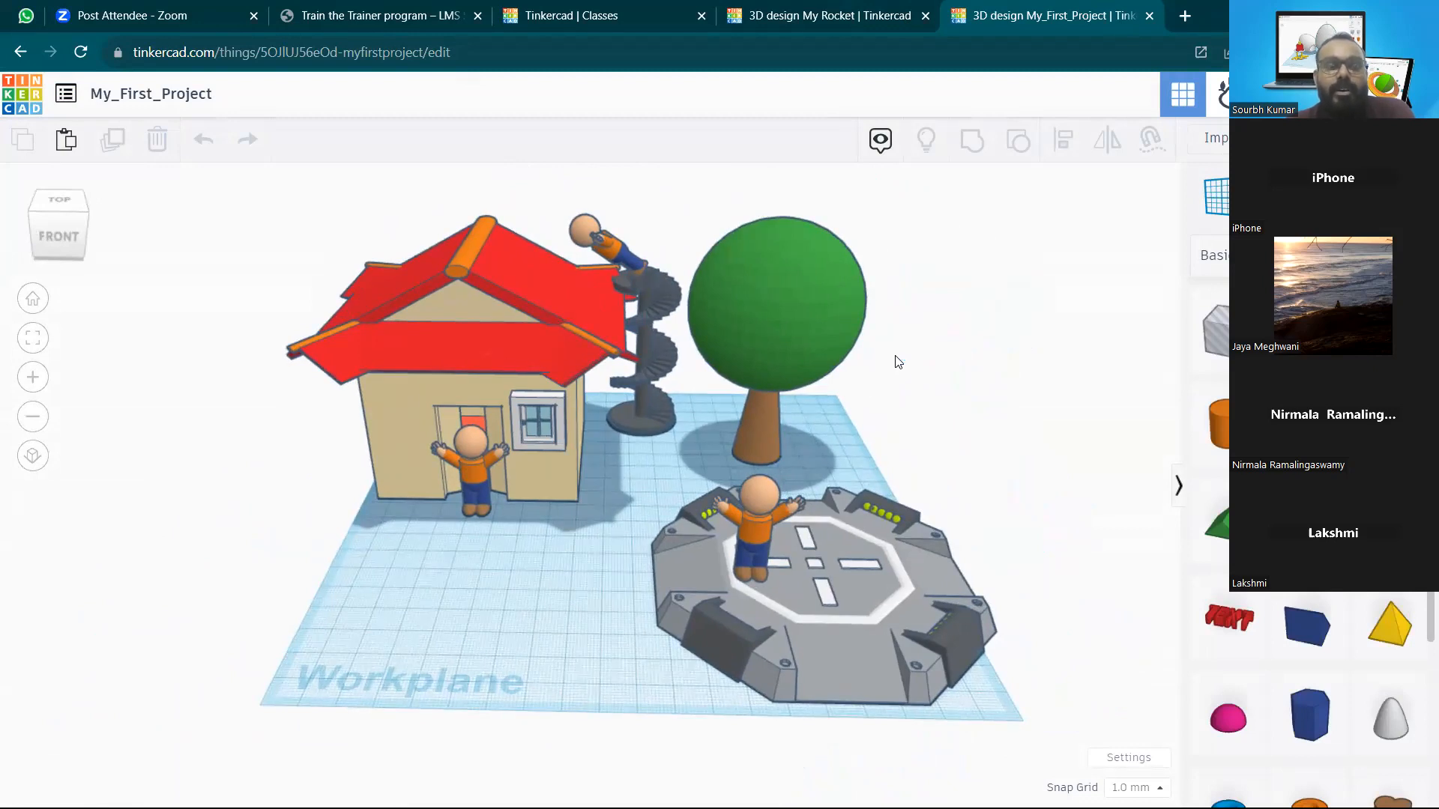
{"action": "mouse_move", "coordinate": [965, 451]}
{"action": "left_mouse_down"}
{"action": "mouse_move", "coordinate": [939, 439]}
{"action": "mouse_move", "coordinate": [963, 421]}
{"action": "mouse_move", "coordinate": [935, 430]}
{"action": "mouse_move", "coordinate": [1015, 437]}
{"action": "mouse_move", "coordinate": [968, 451]}
{"action": "left_mouse_up"}
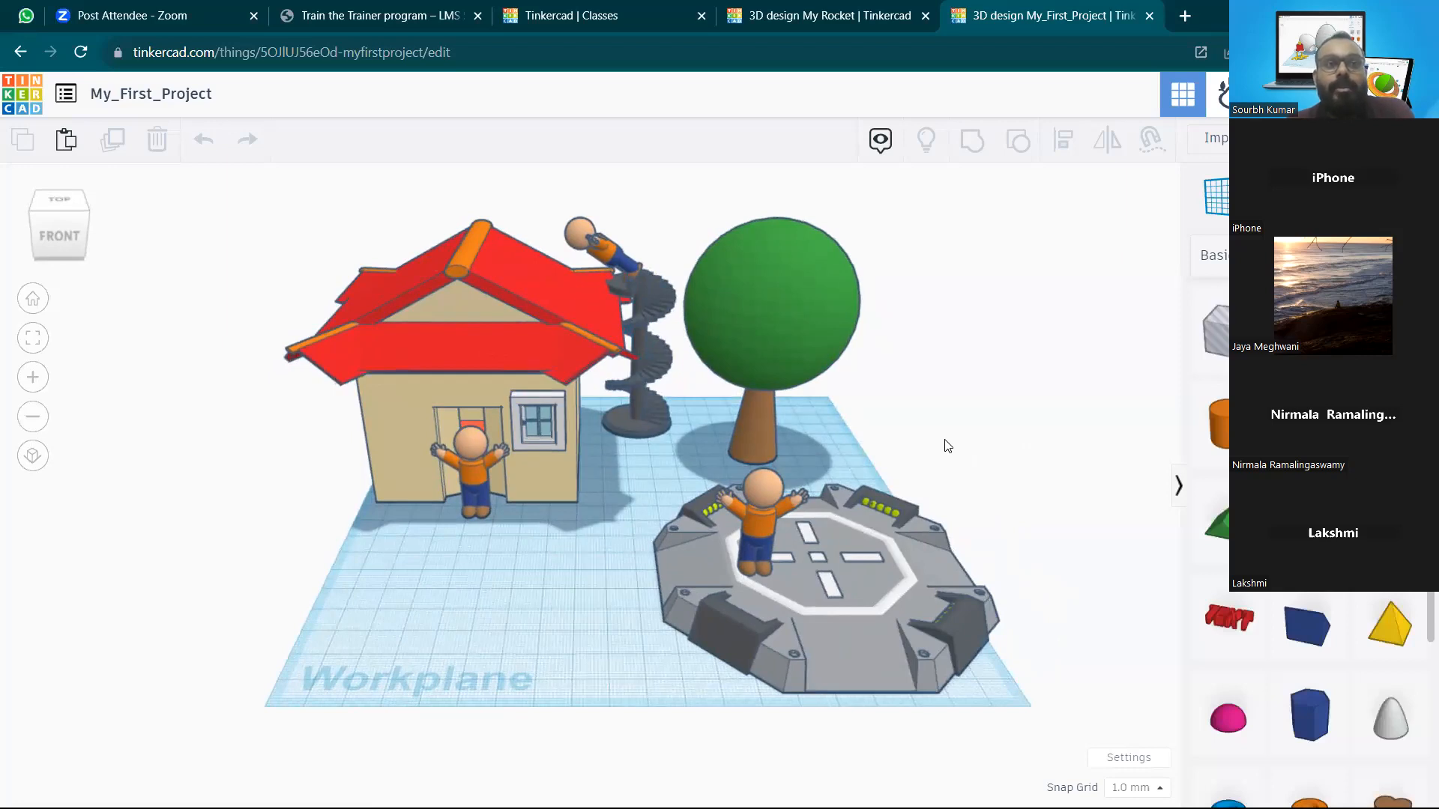
{"action": "left_click_drag", "start_coordinate": [946, 446], "coordinate": [899, 436]}
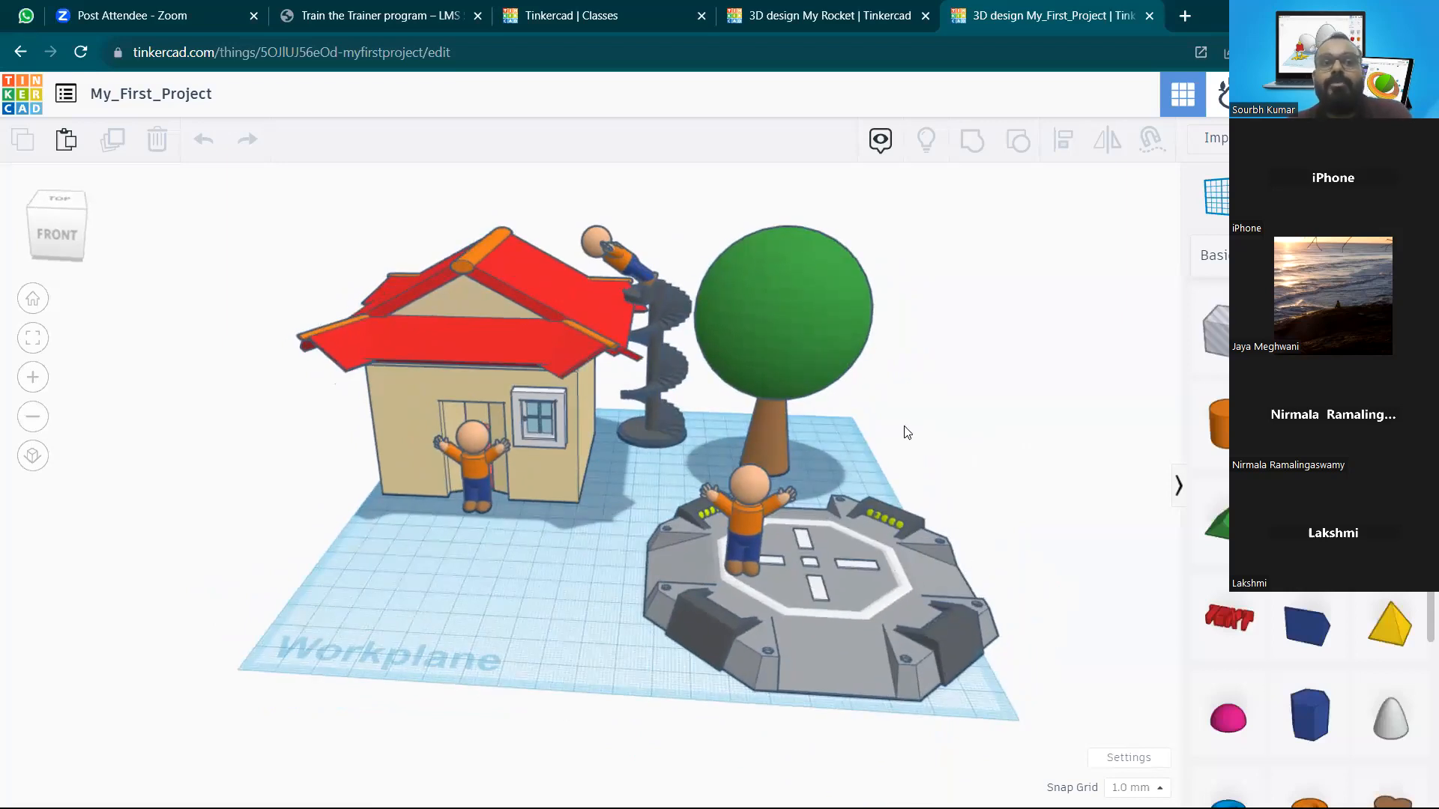
{"action": "mouse_move", "coordinate": [907, 432]}
{"action": "left_mouse_down"}
{"action": "mouse_move", "coordinate": [880, 404]}
{"action": "mouse_move", "coordinate": [976, 424]}
{"action": "mouse_move", "coordinate": [887, 414]}
{"action": "mouse_move", "coordinate": [921, 392]}
{"action": "mouse_move", "coordinate": [868, 439]}
{"action": "mouse_move", "coordinate": [928, 411]}
{"action": "mouse_move", "coordinate": [828, 450]}
{"action": "mouse_move", "coordinate": [871, 424]}
{"action": "mouse_move", "coordinate": [906, 432]}
{"action": "left_mouse_up"}
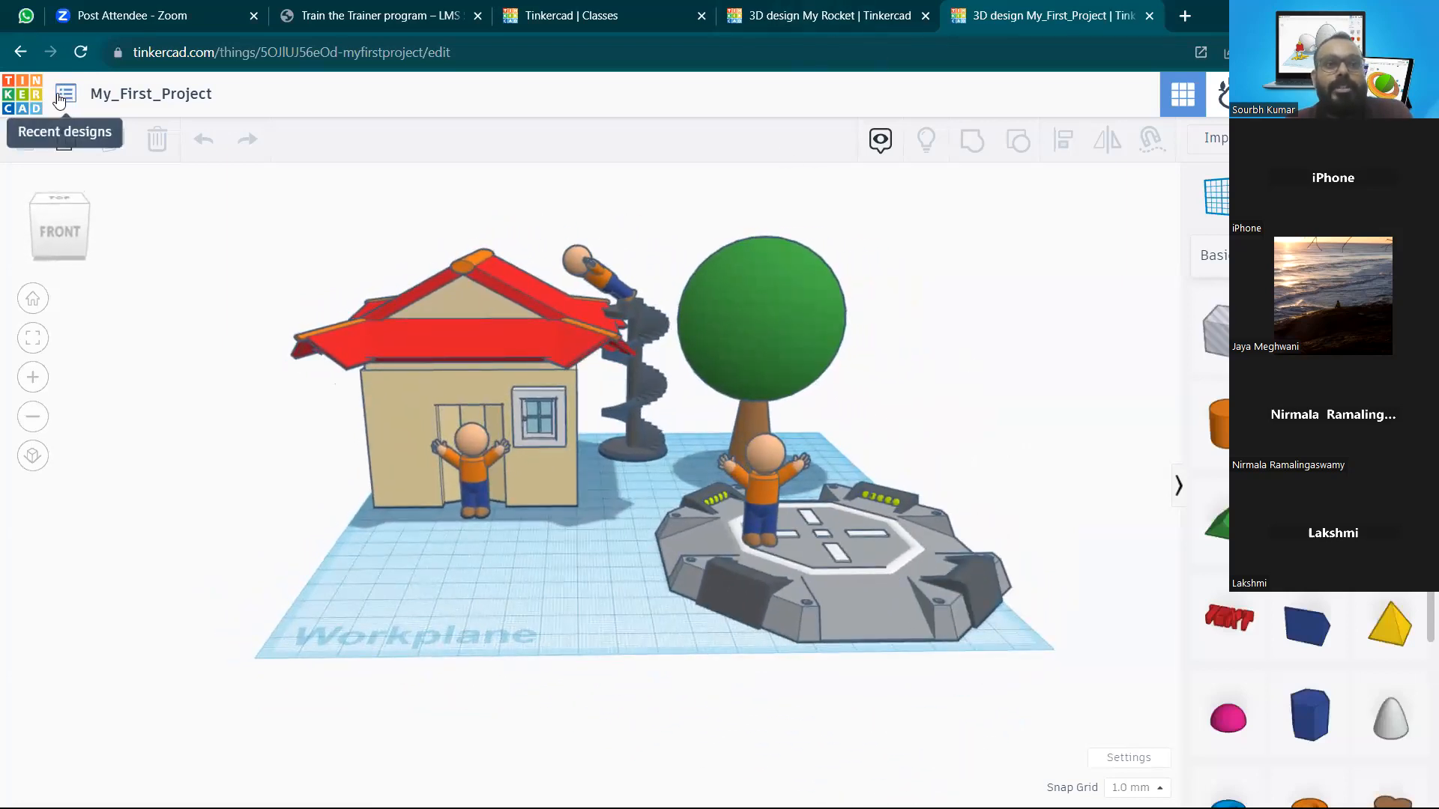
Create a new 3D design from the recent designs list and show the browser full screen
{"action": "left_click", "coordinate": [60, 97]}
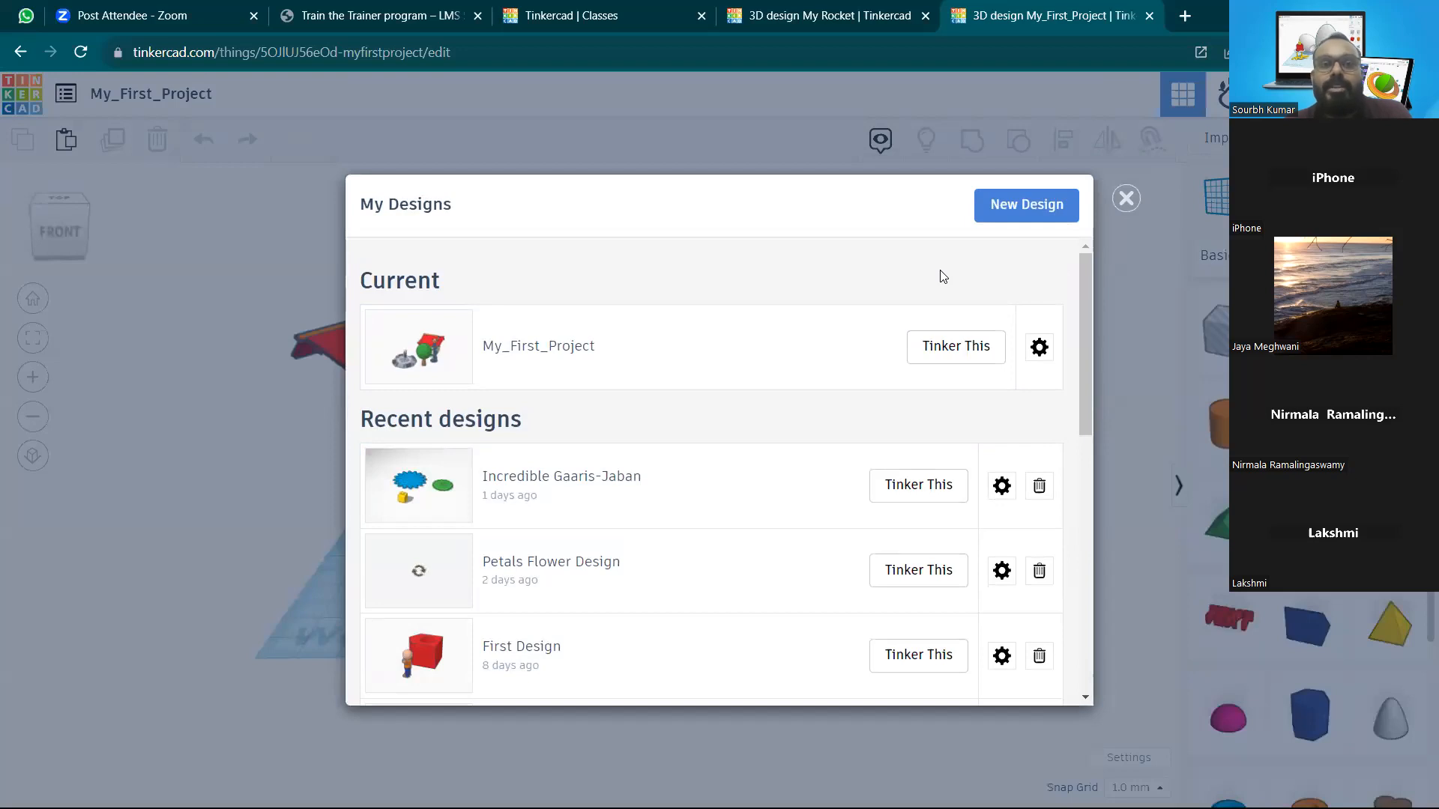
{"action": "left_click", "coordinate": [1028, 207]}
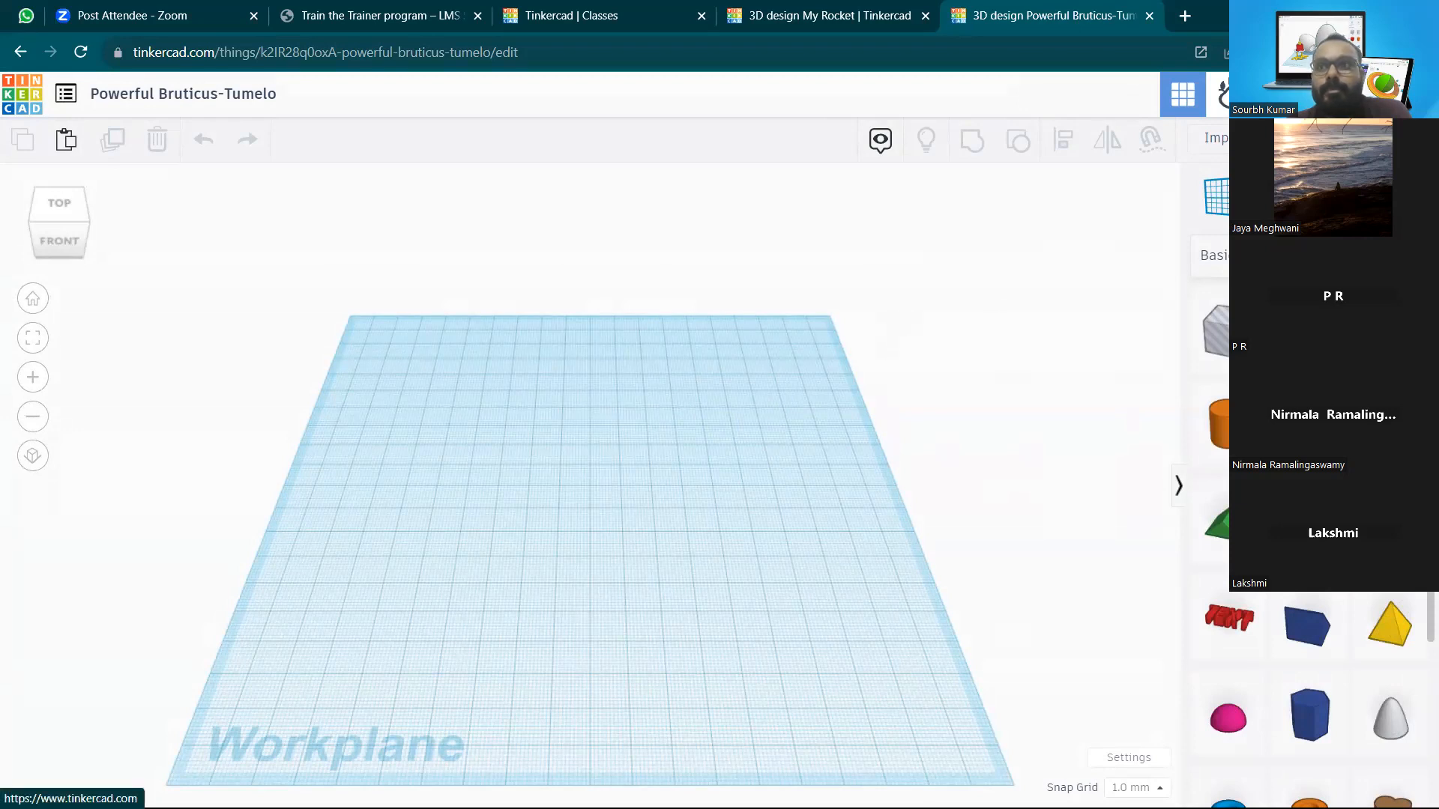
{"action": "left_click", "coordinate": [1419, 53]}
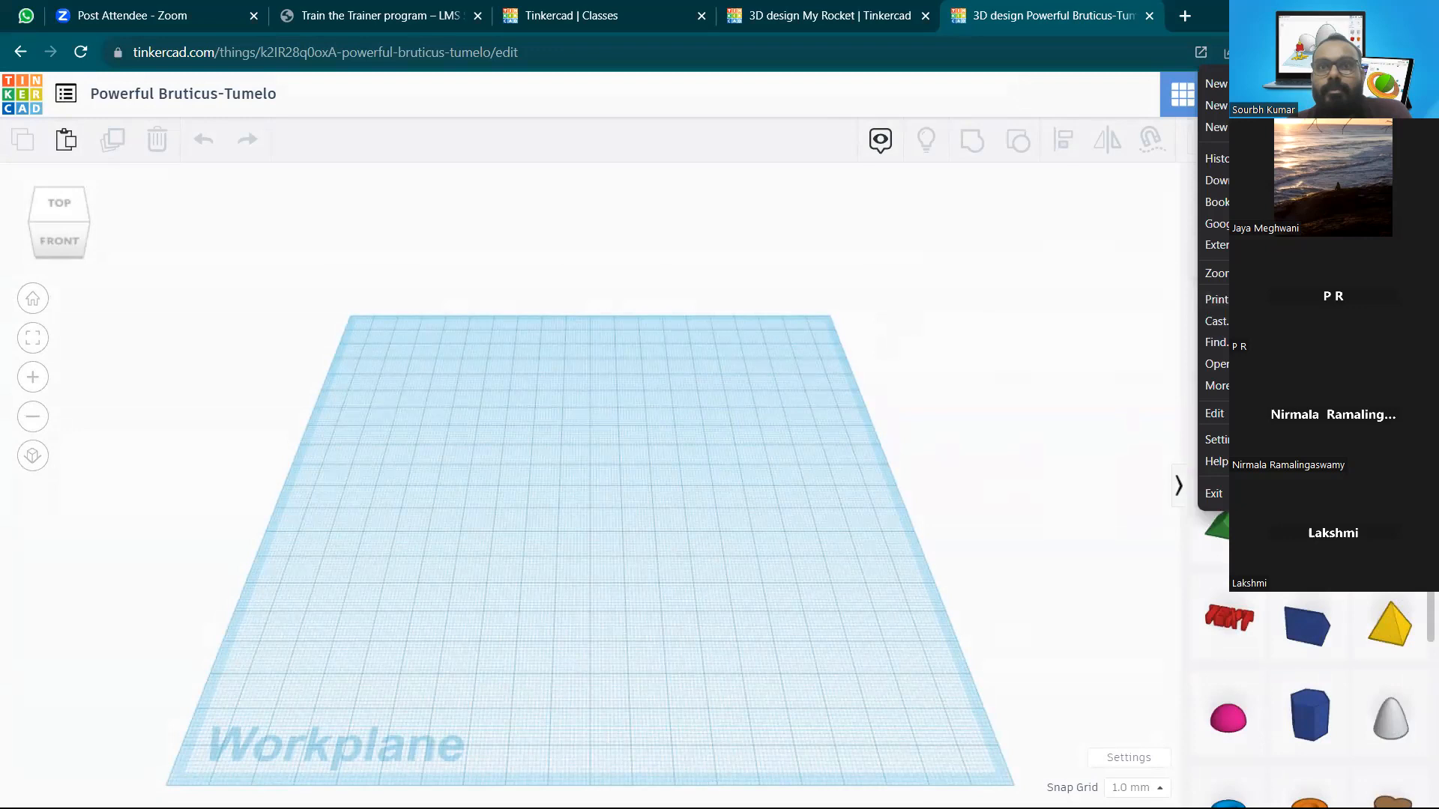
{"action": "left_click", "coordinate": [1416, 273]}
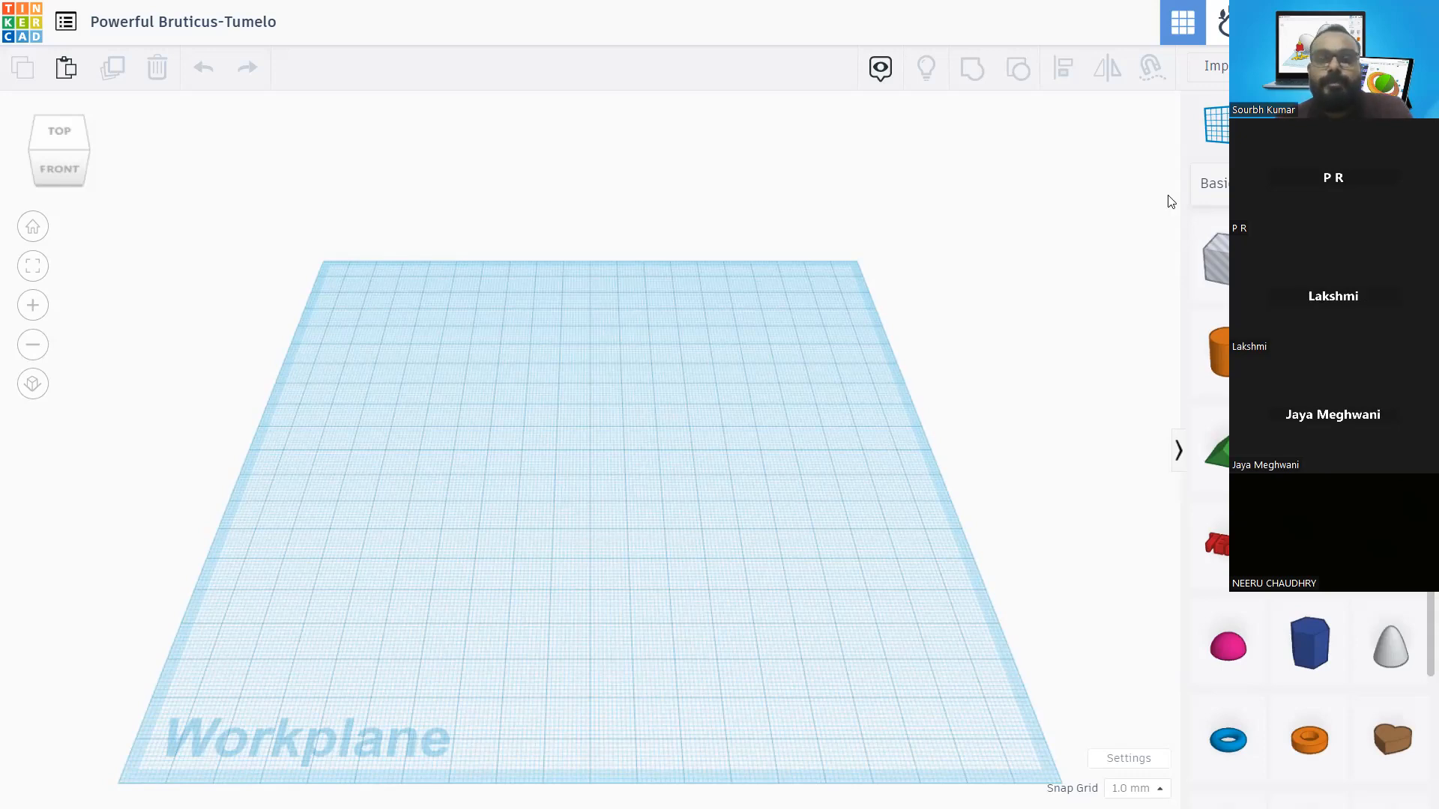
Place a solid sphere near the middle of the empty workplane
{"action": "left_click_drag", "start_coordinate": [818, 461], "coordinate": [803, 446]}
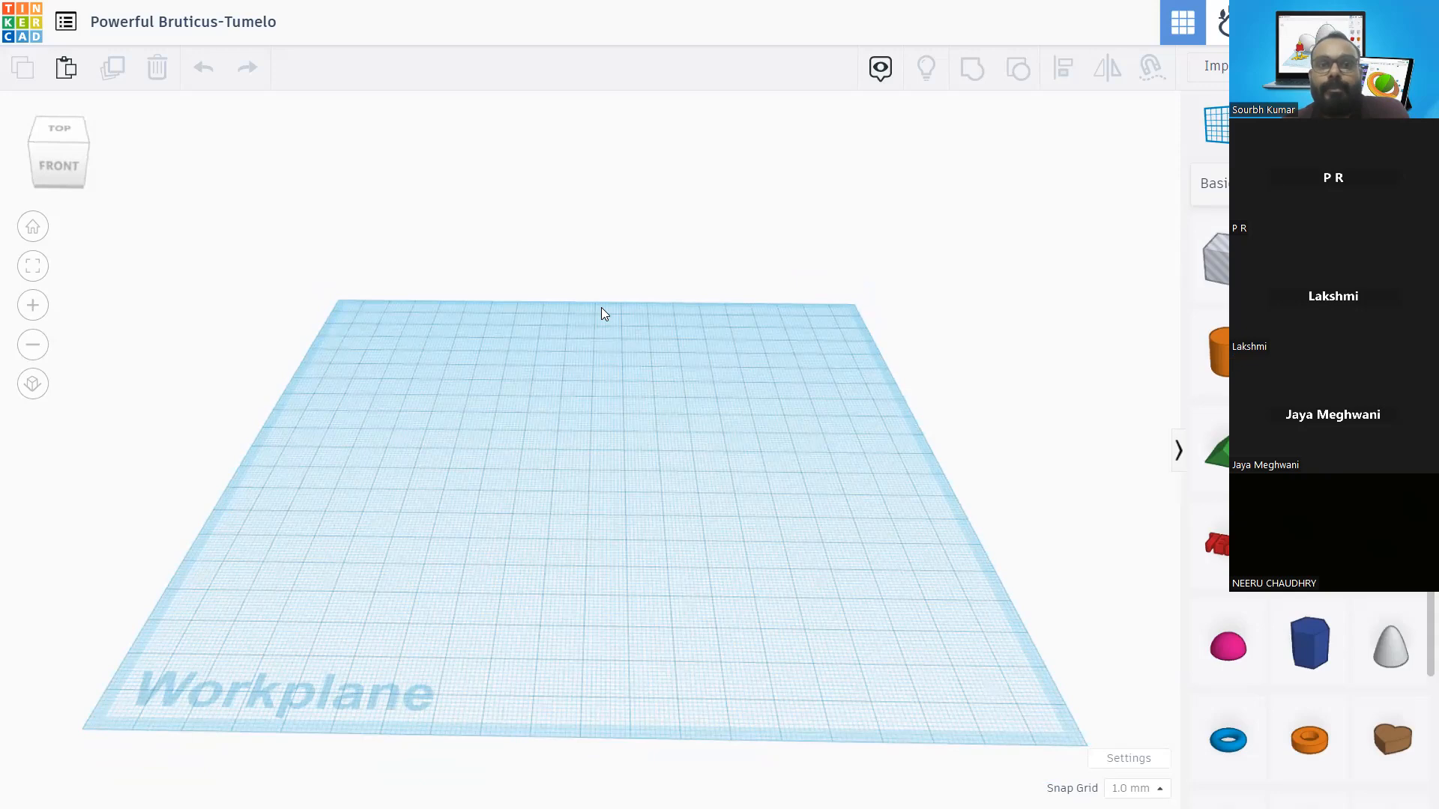
{"action": "scroll", "coordinate": [601, 307], "scroll_direction": "down", "scroll_amount": 3}
{"action": "mouse_move", "coordinate": [749, 420]}
{"action": "left_mouse_down"}
{"action": "mouse_move", "coordinate": [679, 413]}
{"action": "mouse_move", "coordinate": [787, 360]}
{"action": "mouse_move", "coordinate": [740, 440]}
{"action": "mouse_move", "coordinate": [652, 359]}
{"action": "mouse_move", "coordinate": [755, 369]}
{"action": "mouse_move", "coordinate": [727, 417]}
{"action": "mouse_move", "coordinate": [672, 430]}
{"action": "mouse_move", "coordinate": [685, 393]}
{"action": "mouse_move", "coordinate": [671, 414]}
{"action": "mouse_move", "coordinate": [752, 353]}
{"action": "mouse_move", "coordinate": [775, 407]}
{"action": "mouse_move", "coordinate": [760, 406]}
{"action": "left_mouse_up"}
{"action": "scroll", "coordinate": [685, 395], "scroll_direction": "up", "scroll_amount": 2}
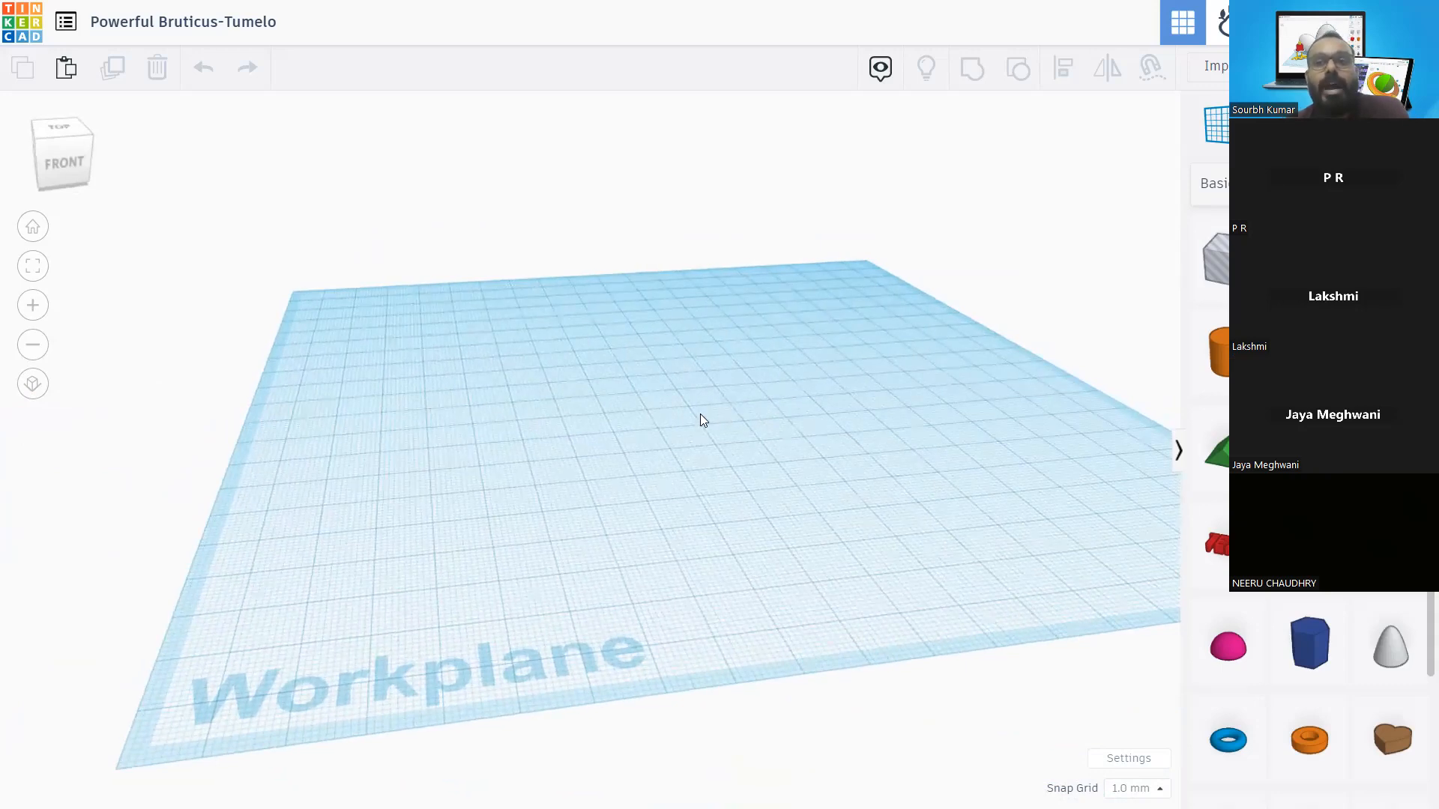
{"action": "scroll", "coordinate": [695, 433], "scroll_direction": "up", "scroll_amount": 2}
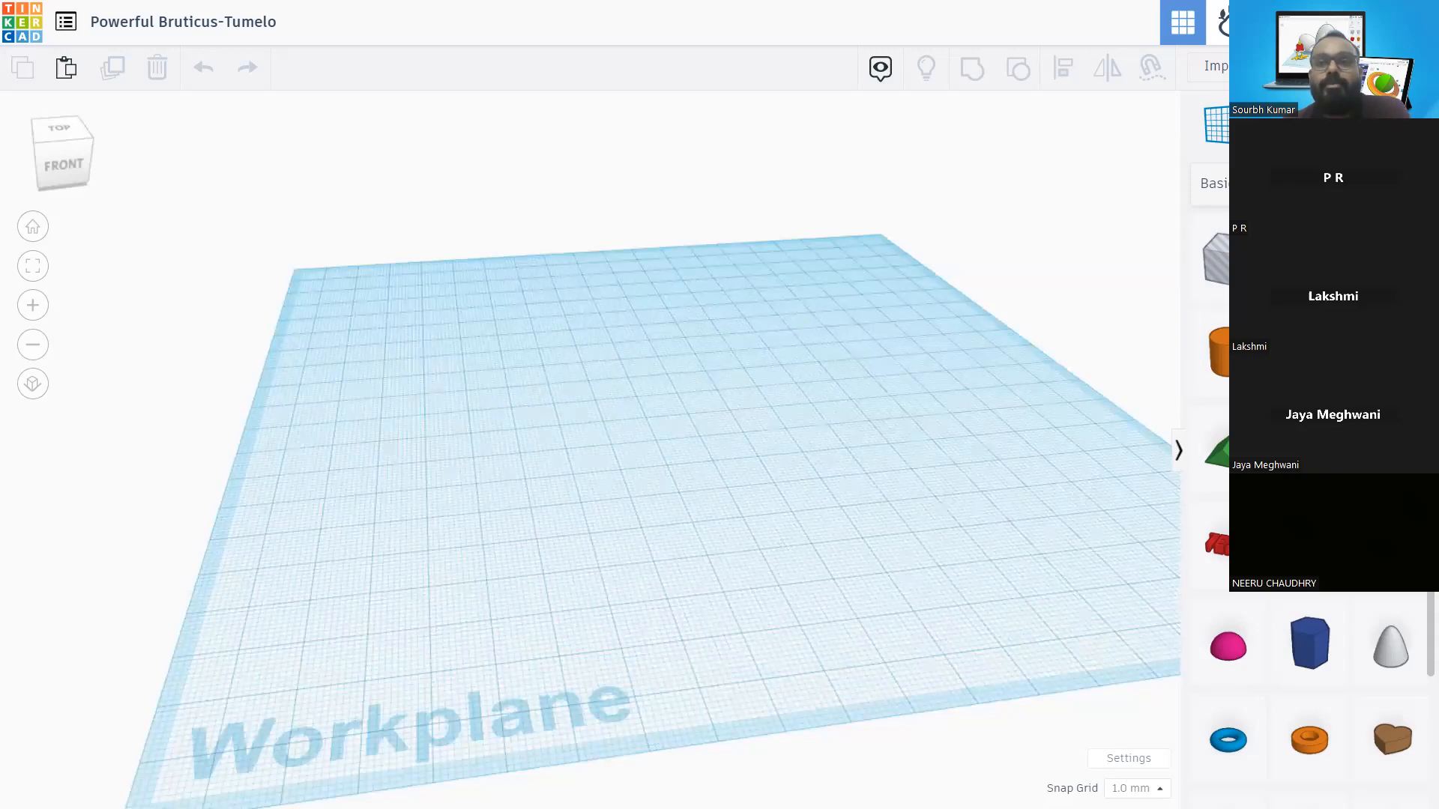
{"action": "left_click_drag", "start_coordinate": [1309, 352], "coordinate": [639, 440]}
{"action": "scroll", "coordinate": [634, 384], "scroll_direction": "up", "scroll_amount": 2}
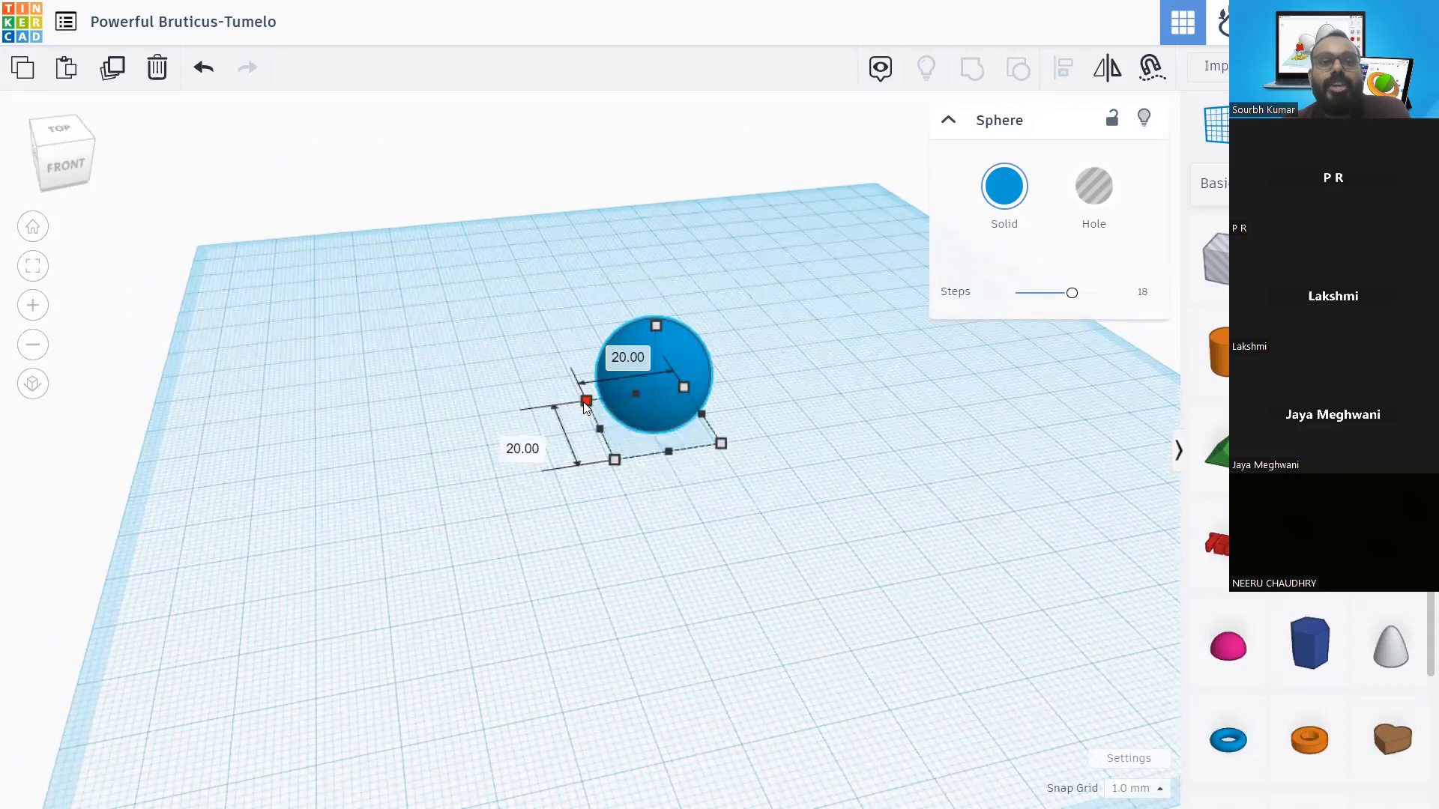
Stretch the sphere along one horizontal direction into an elongated ellipsoid about 64 mm long
{"action": "left_click", "coordinate": [632, 358]}
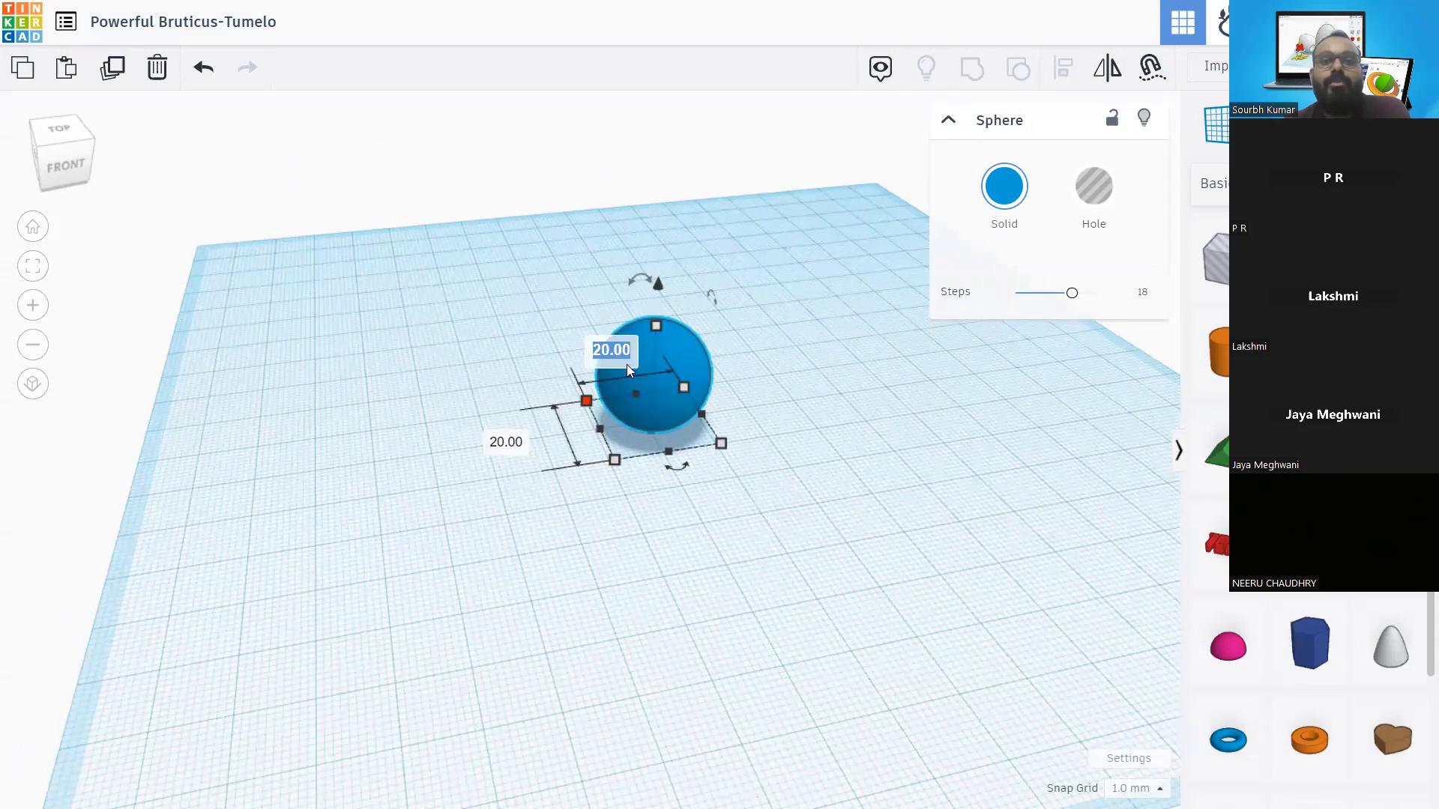
{"action": "left_click", "coordinate": [733, 378]}
{"action": "left_click_drag", "start_coordinate": [628, 405], "coordinate": [796, 590]}
{"action": "left_click_drag", "start_coordinate": [636, 494], "coordinate": [690, 353]}
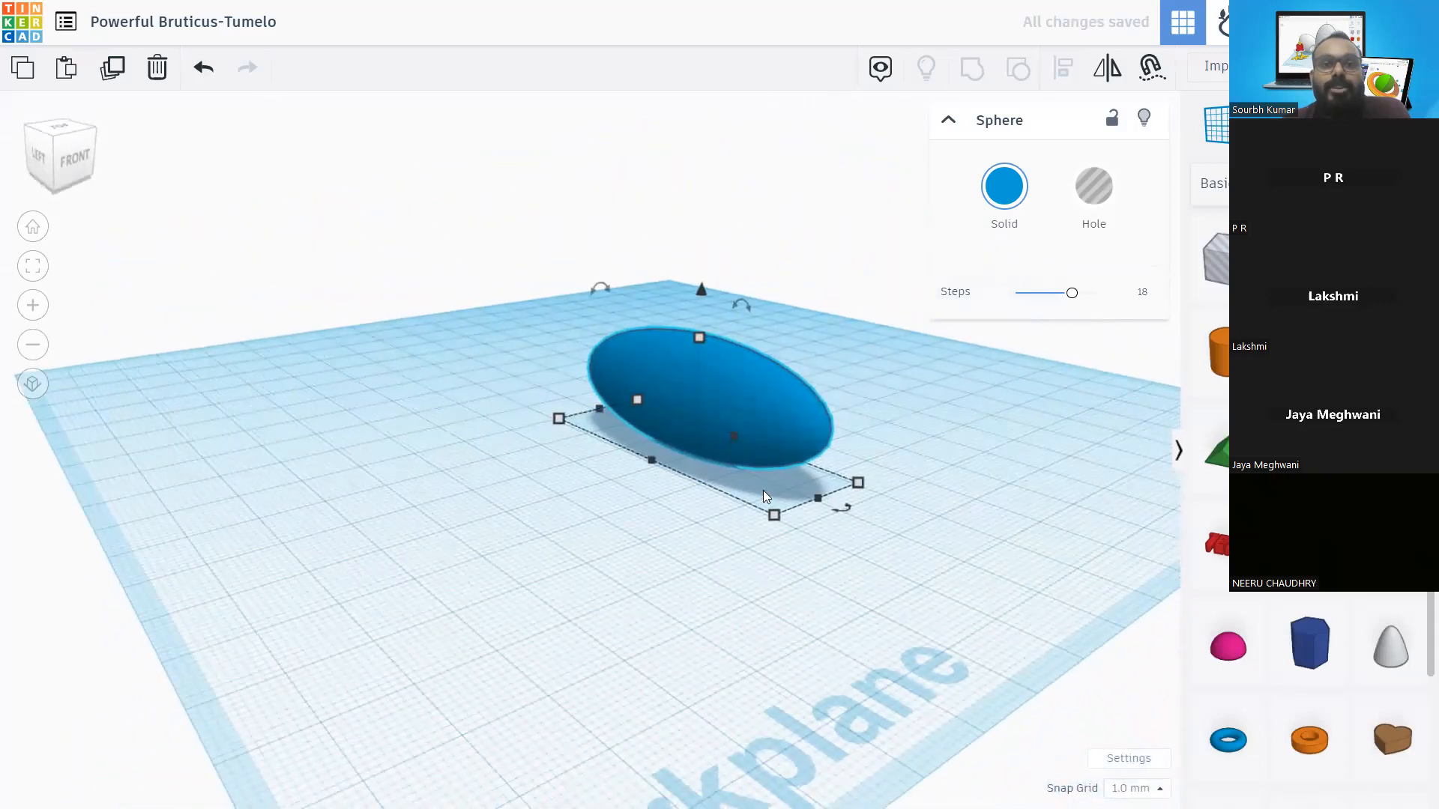
{"action": "left_click_drag", "start_coordinate": [821, 501], "coordinate": [852, 521]}
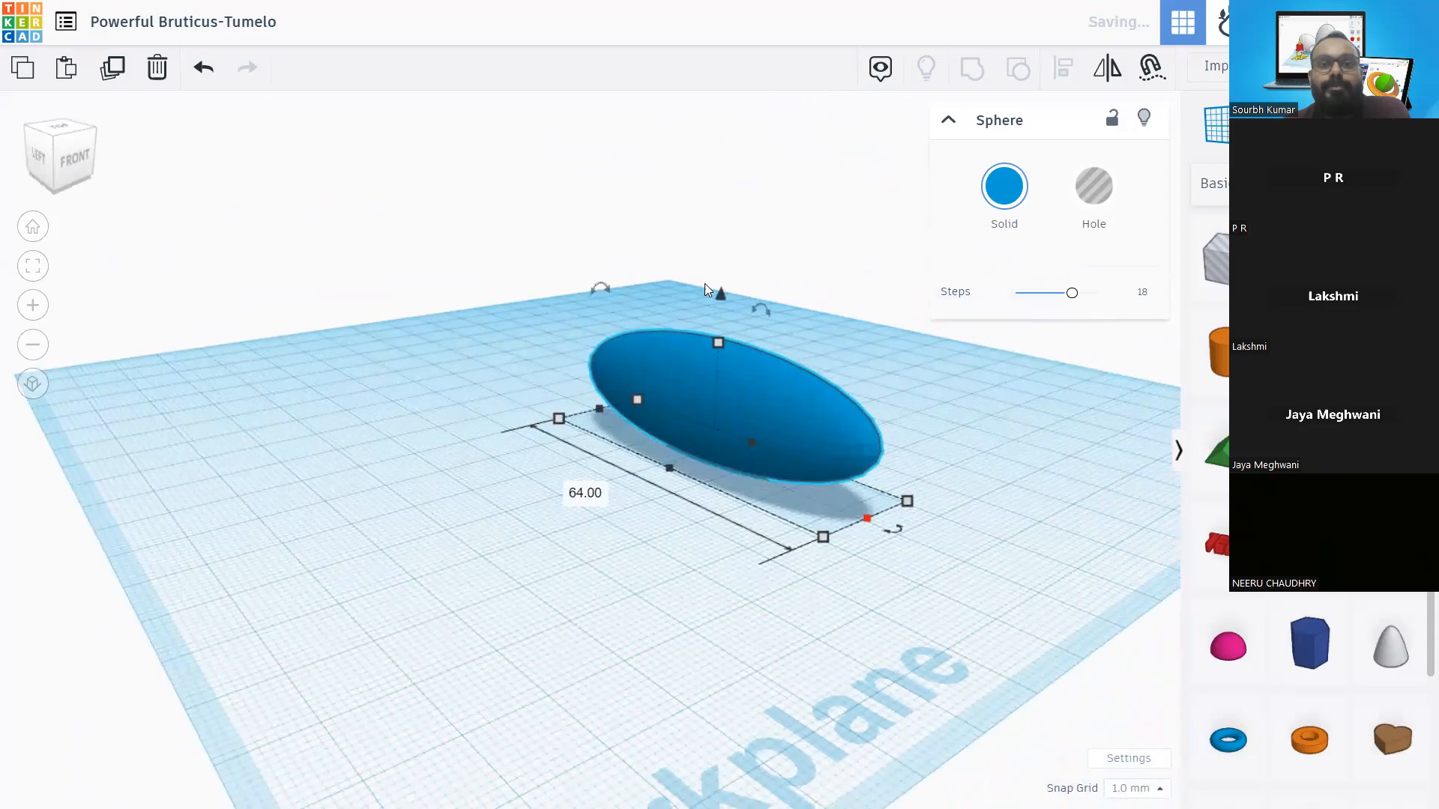
Lower the ellipsoid's height to flatten it into a thin petal shape and view it from above
{"action": "left_click_drag", "start_coordinate": [722, 352], "coordinate": [718, 442]}
{"action": "left_click", "coordinate": [772, 439]}
{"action": "left_click_drag", "start_coordinate": [604, 375], "coordinate": [730, 524]}
{"action": "scroll", "coordinate": [727, 545], "scroll_direction": "down", "scroll_amount": 3}
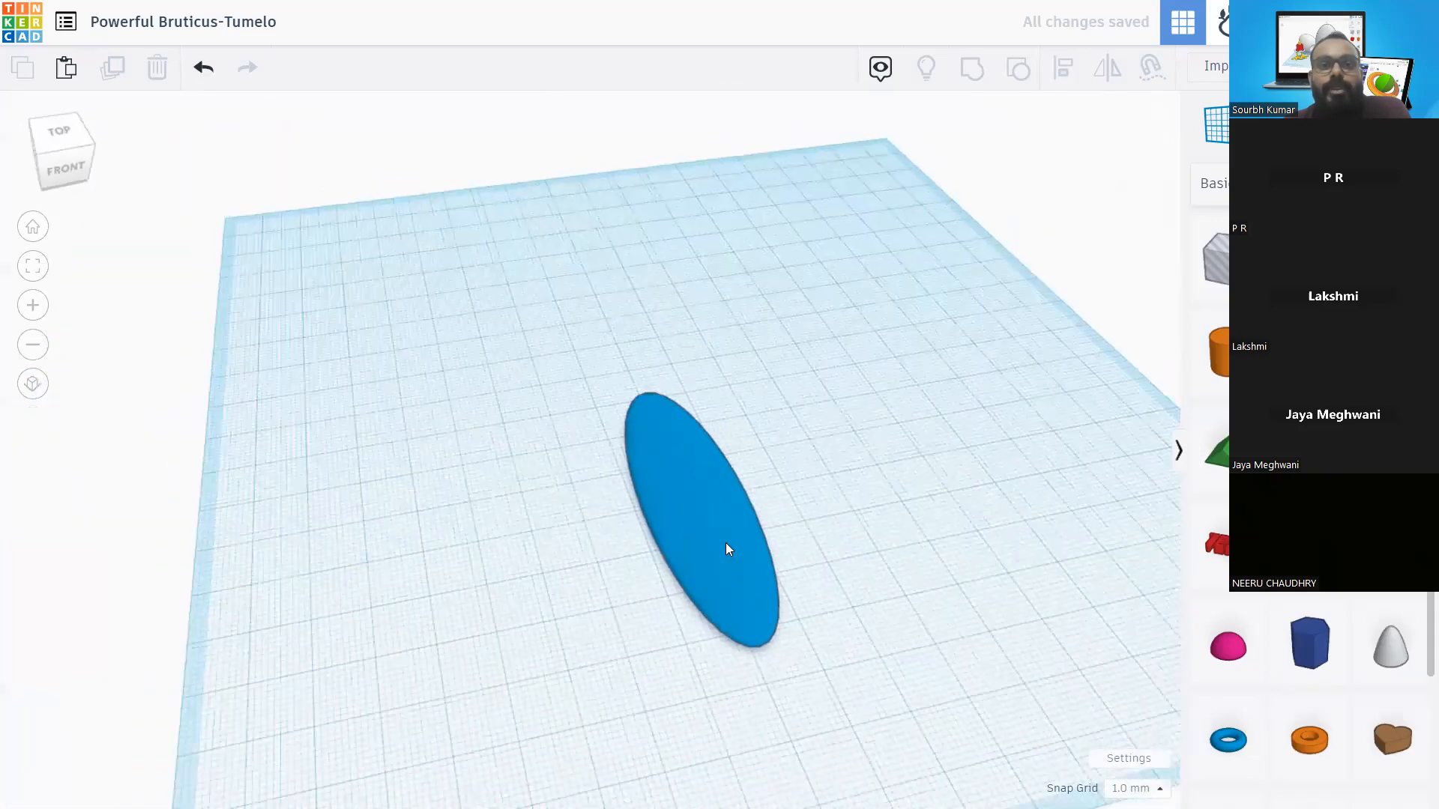
{"action": "left_click_drag", "start_coordinate": [680, 472], "coordinate": [664, 500]}
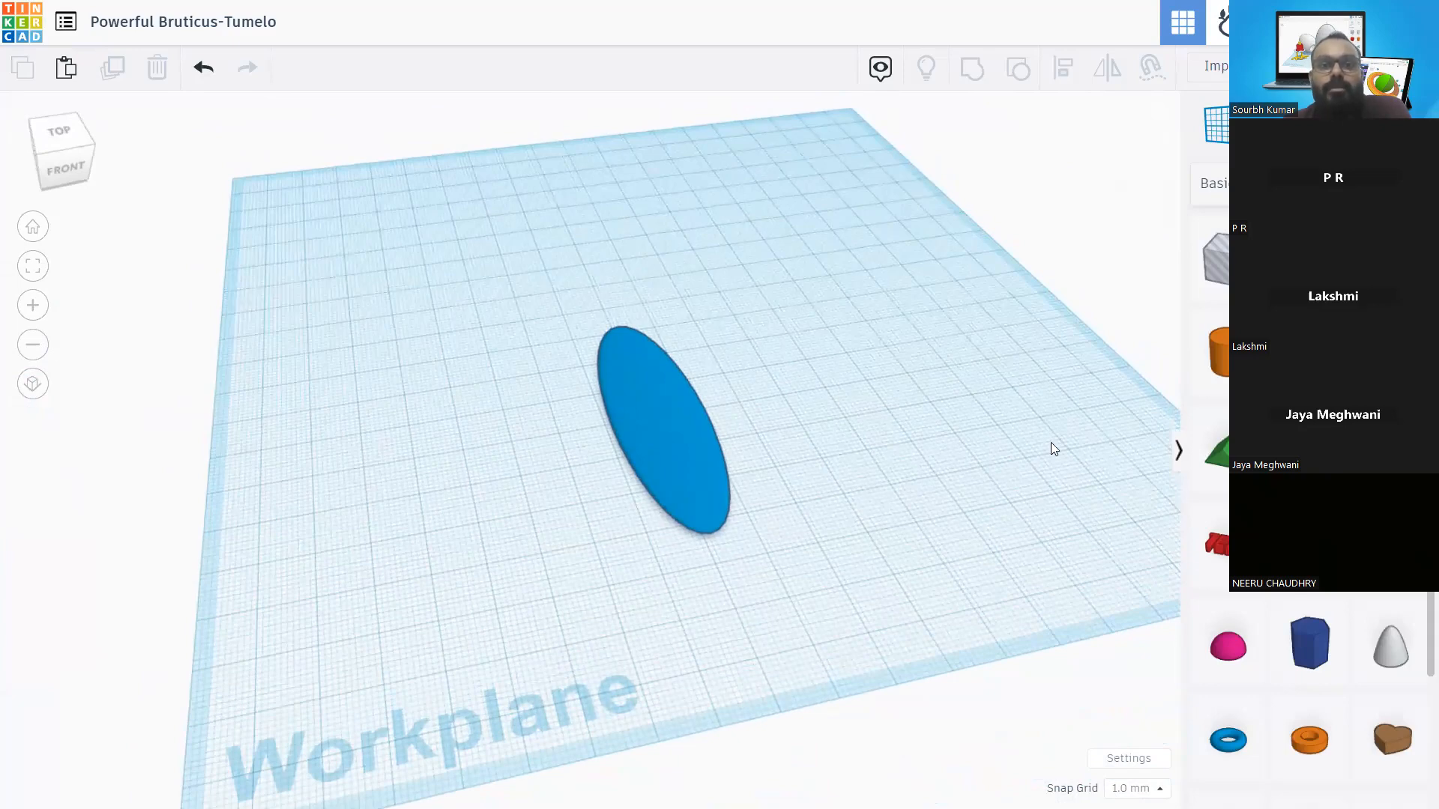
{"action": "left_click_drag", "start_coordinate": [1053, 448], "coordinate": [714, 436]}
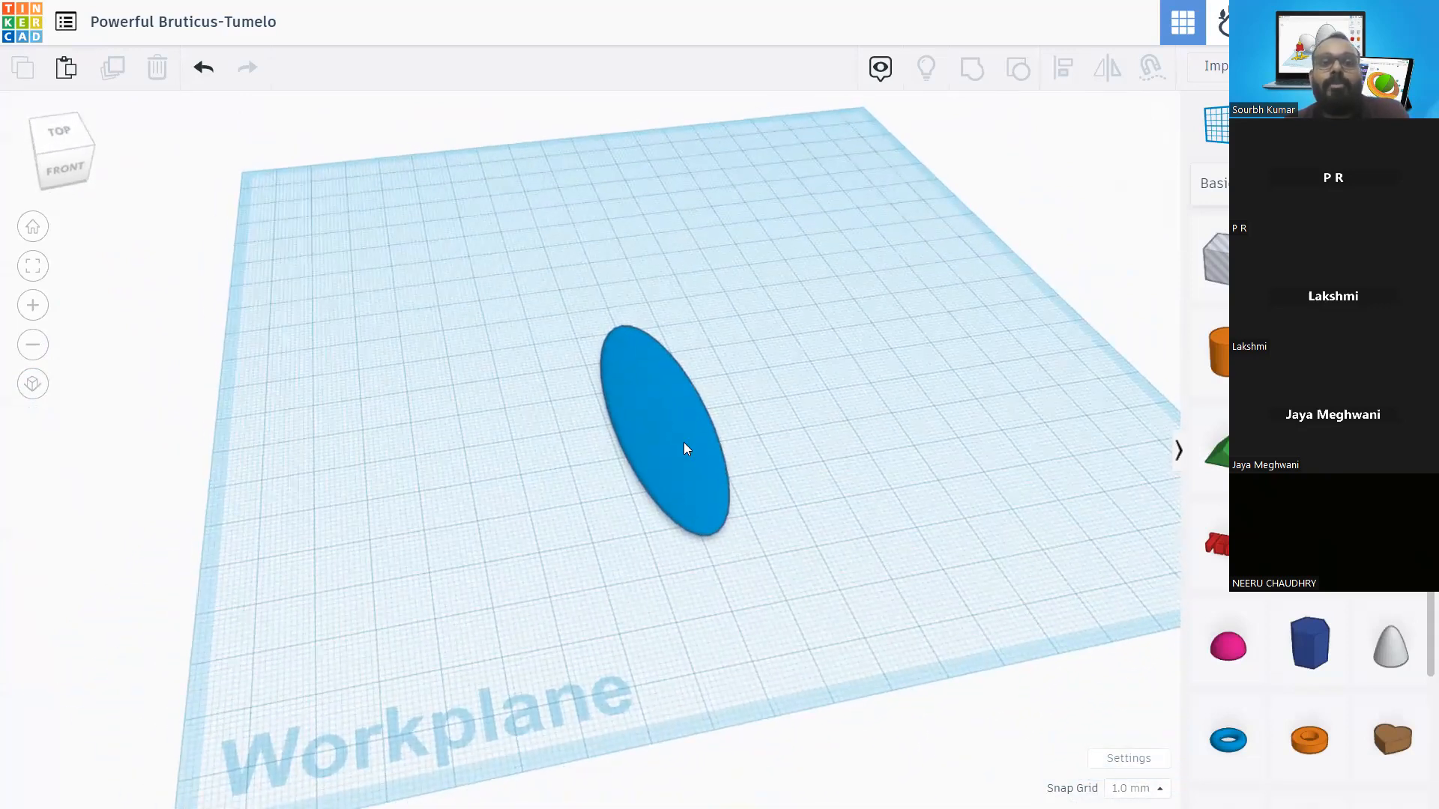
Duplicate the flattened ellipsoid in place and rotate the copy 22.5° on the workplane
{"action": "left_click", "coordinate": [657, 405]}
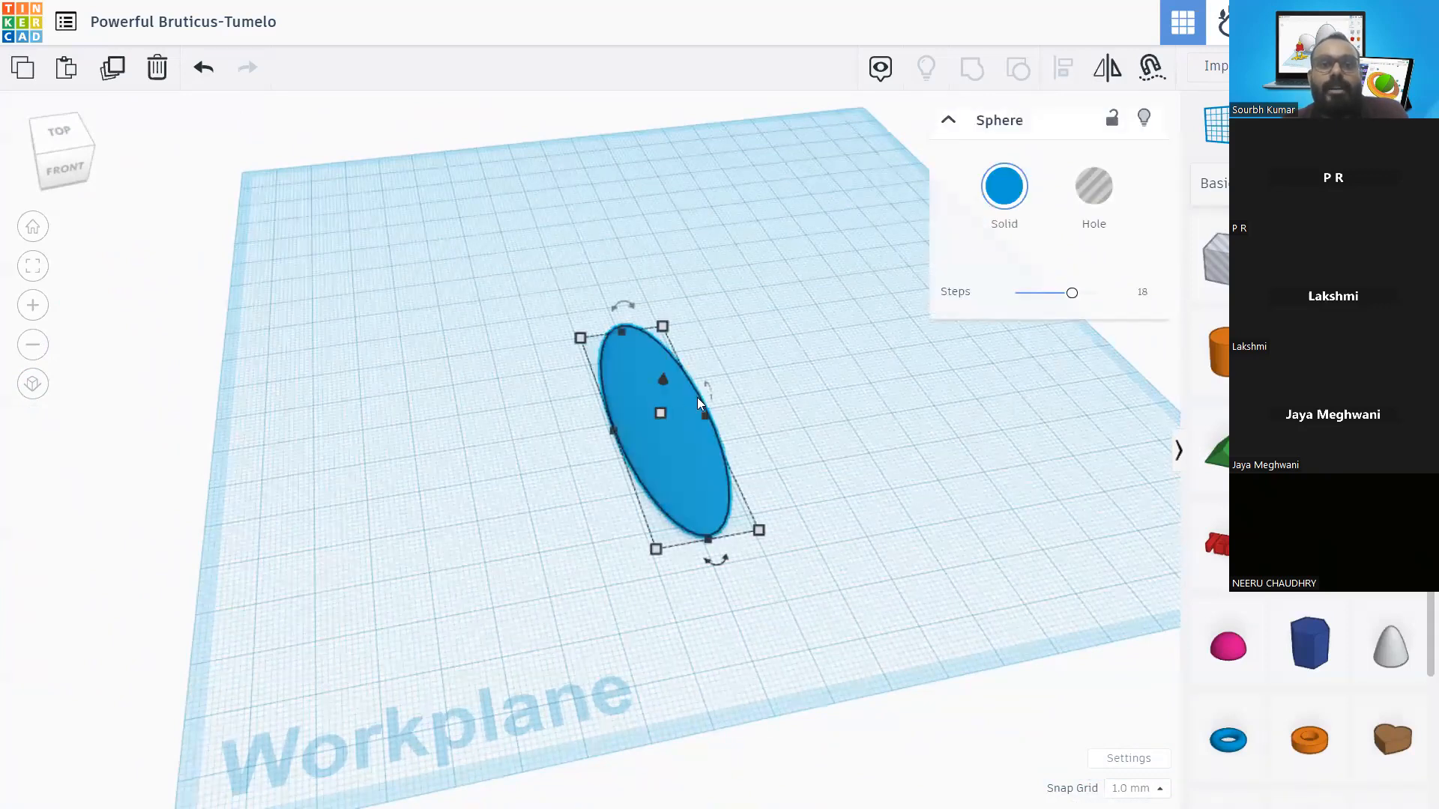
{"action": "left_click", "coordinate": [107, 80]}
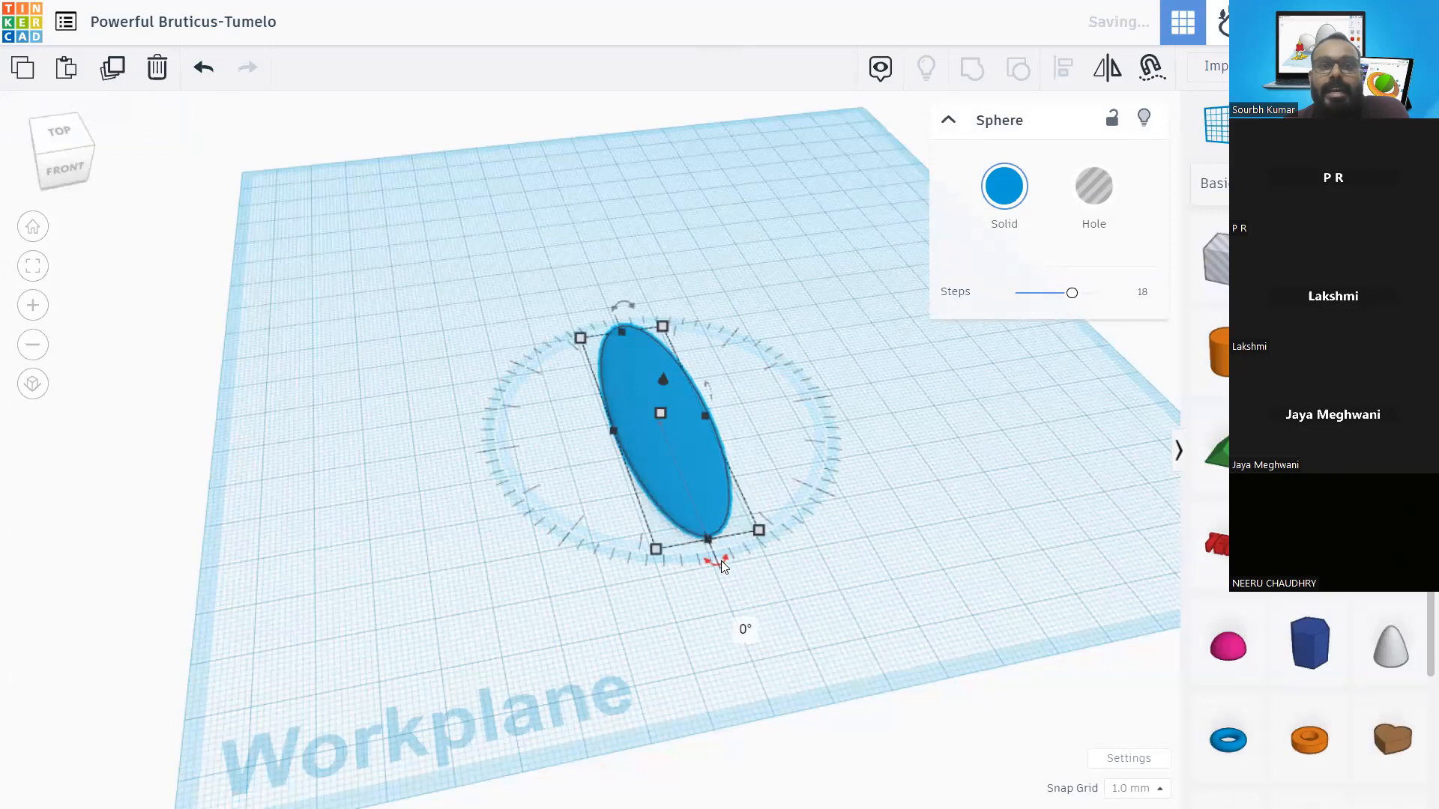
{"action": "left_click", "coordinate": [750, 635]}
{"action": "type", "text": "22.5"}
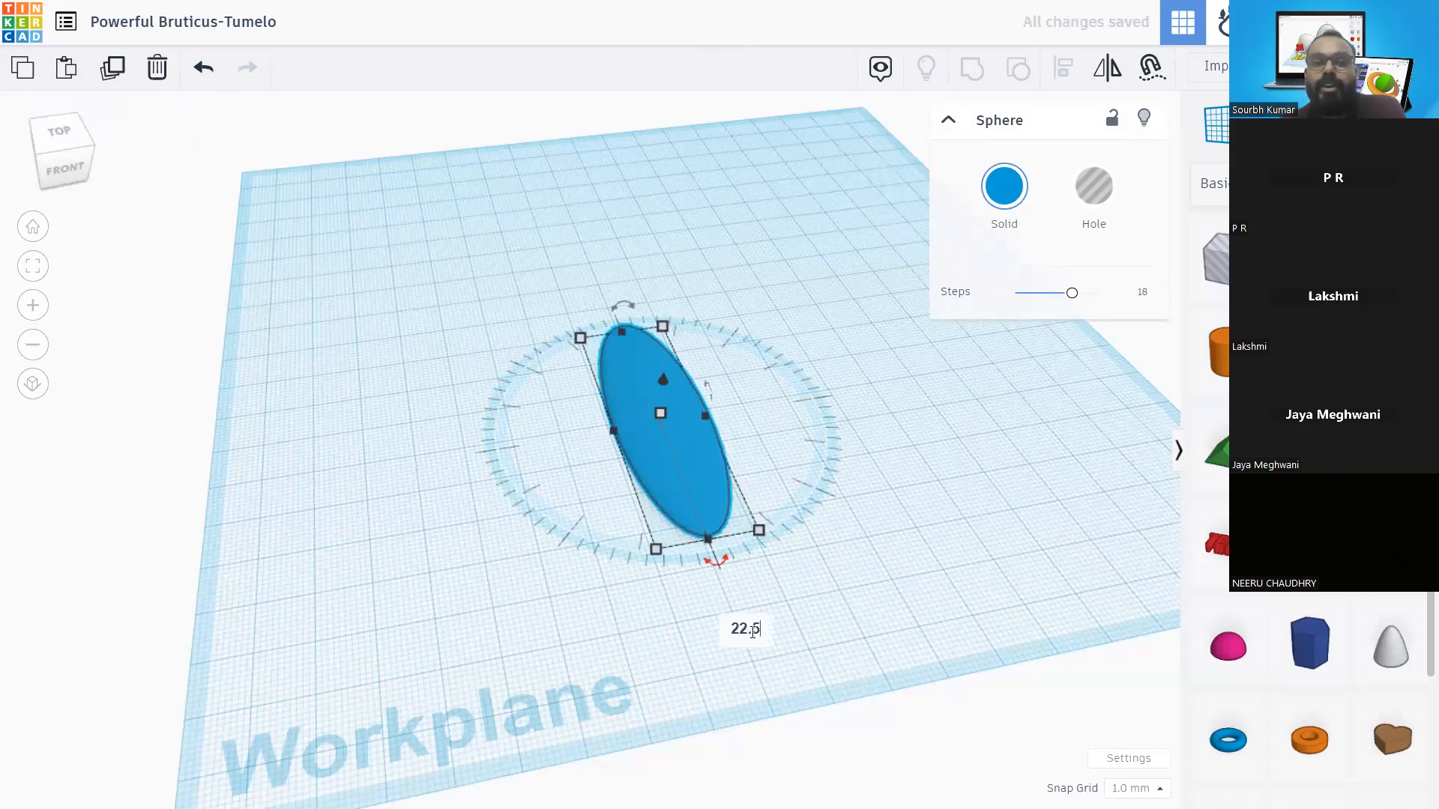
{"action": "key", "text": "Return"}
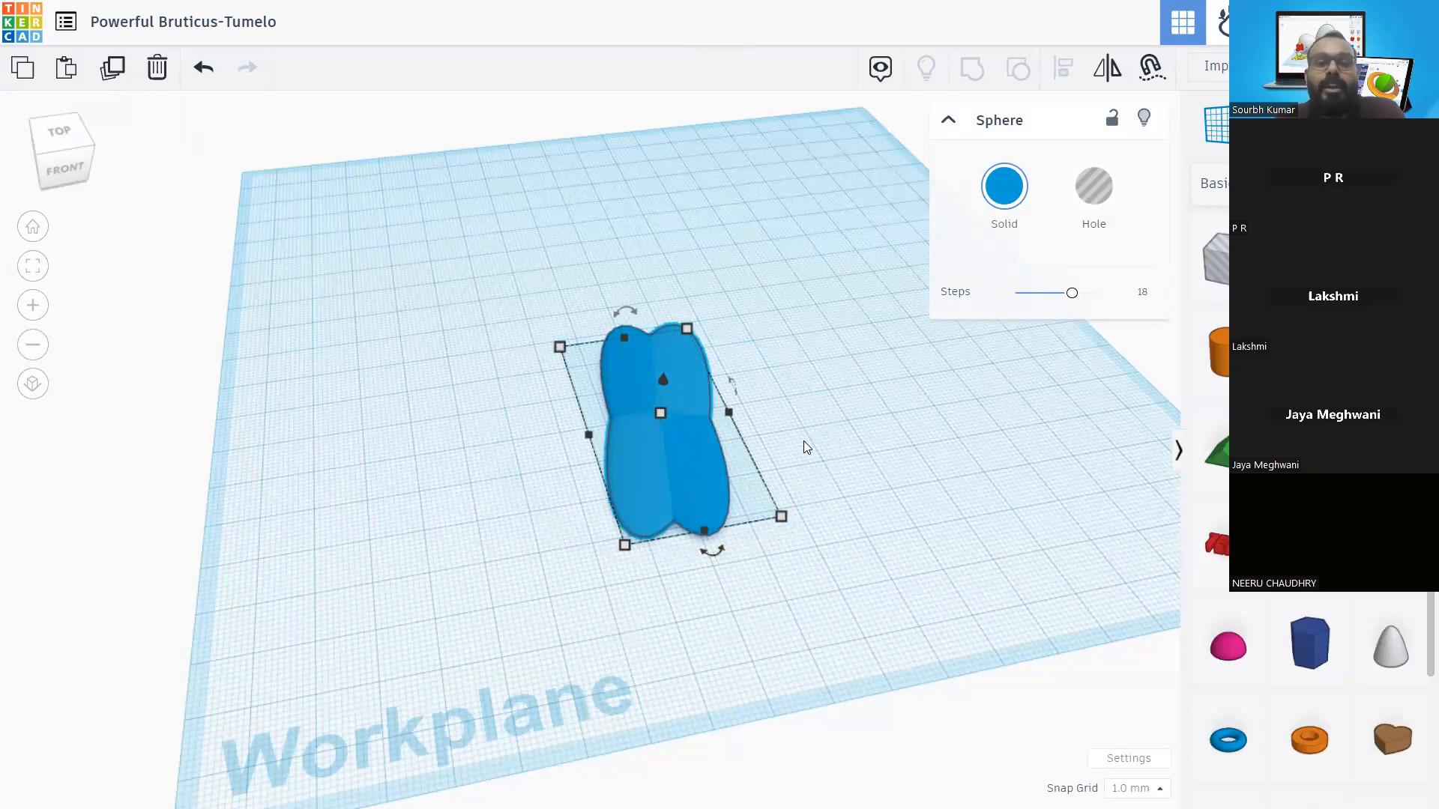
Repeat the 22.5° rotated duplication around the centre until the petals form a full flower ring
{"action": "key", "text": "ctrl+d"}
{"action": "key", "text": "ctrl+d"}
{"action": "key", "text": "ctrl+d"}
{"action": "key", "text": "ctrl+d"}
{"action": "key", "text": "ctrl+d"}
{"action": "key", "text": "ctrl+d"}
{"action": "key", "text": "ctrl+d"}
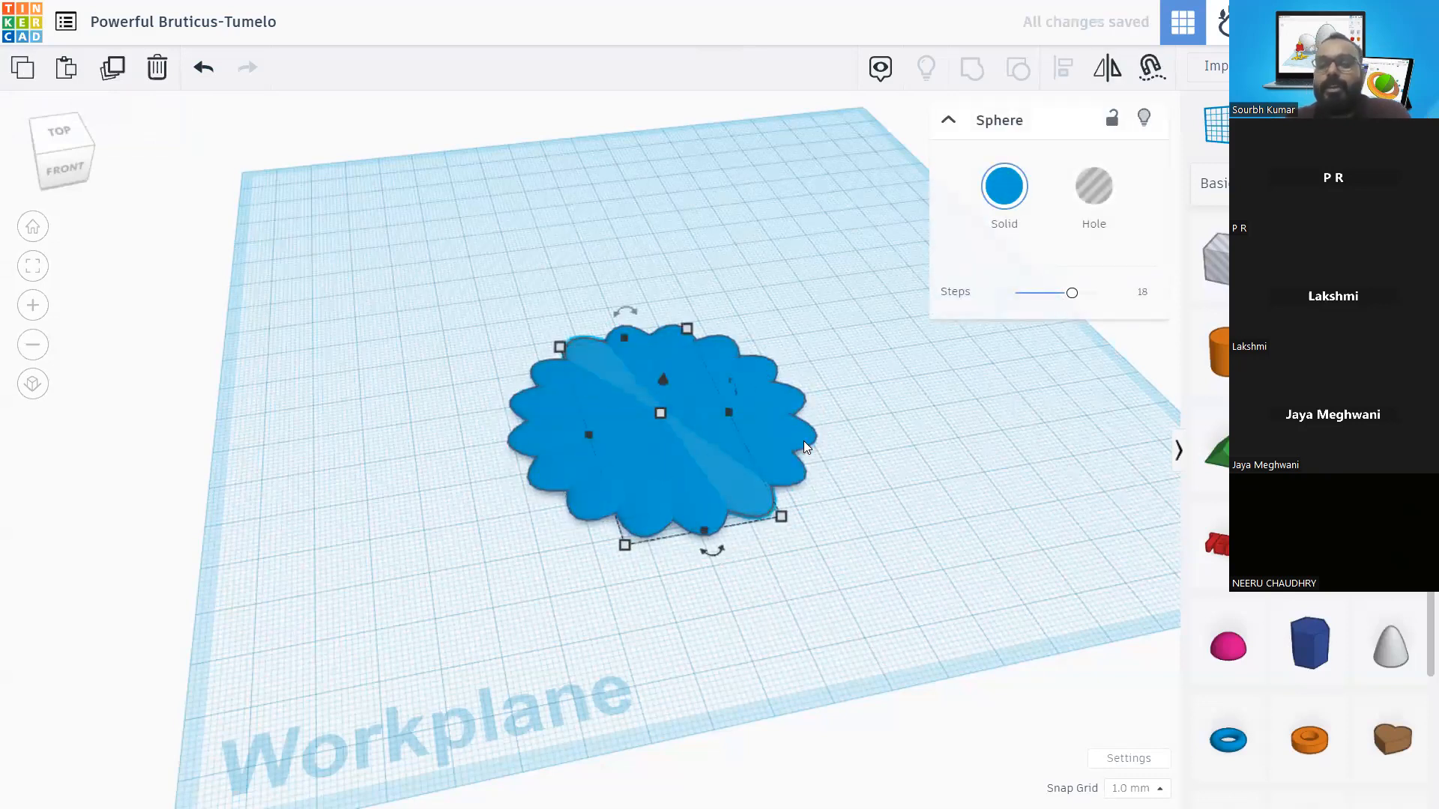
{"action": "left_click", "coordinate": [759, 285]}
Colour the front petal ellipsoid green and the neighbouring one indigo
{"action": "left_click_drag", "start_coordinate": [765, 484], "coordinate": [683, 493]}
{"action": "left_click", "coordinate": [682, 499]}
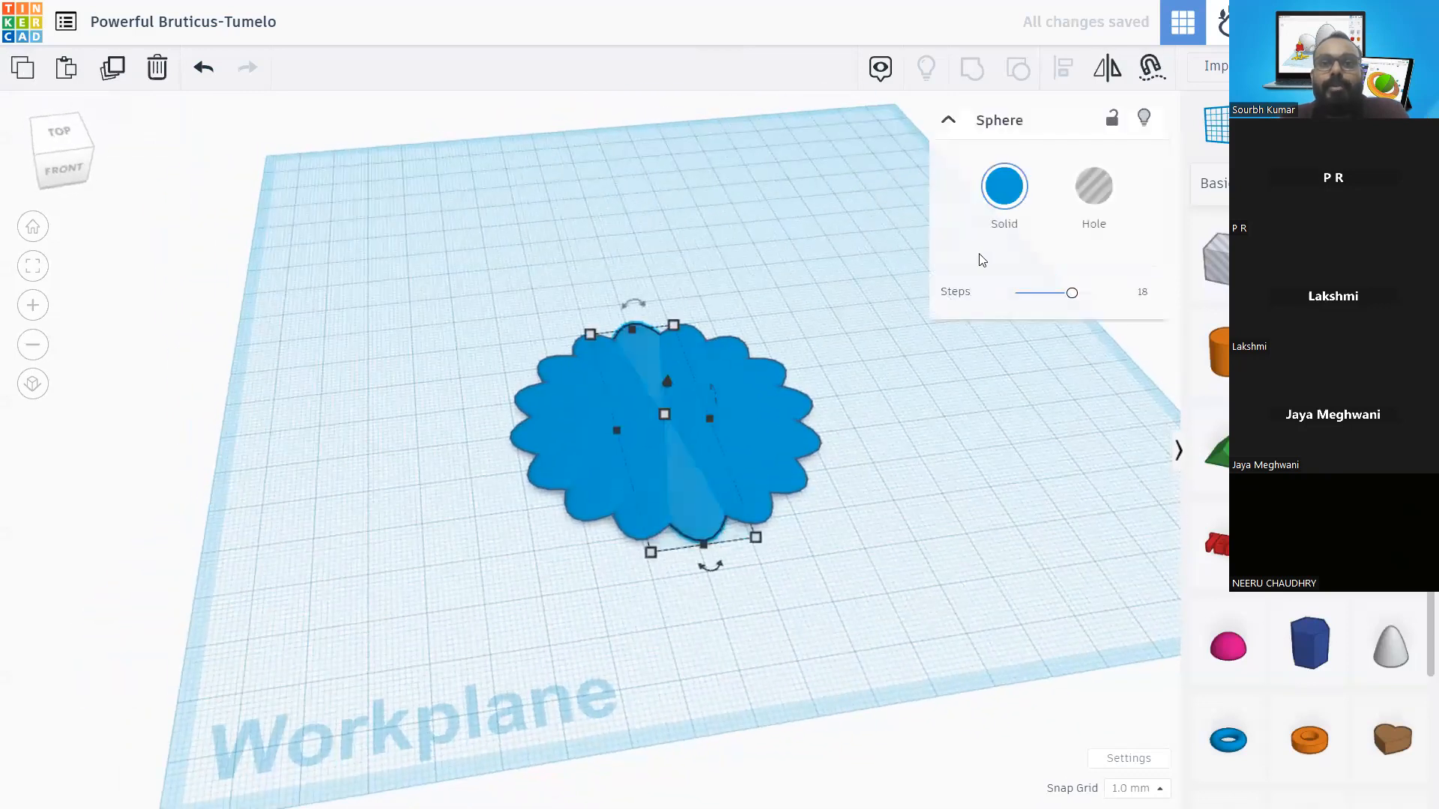
{"action": "left_click", "coordinate": [1004, 186]}
{"action": "left_click", "coordinate": [911, 383]}
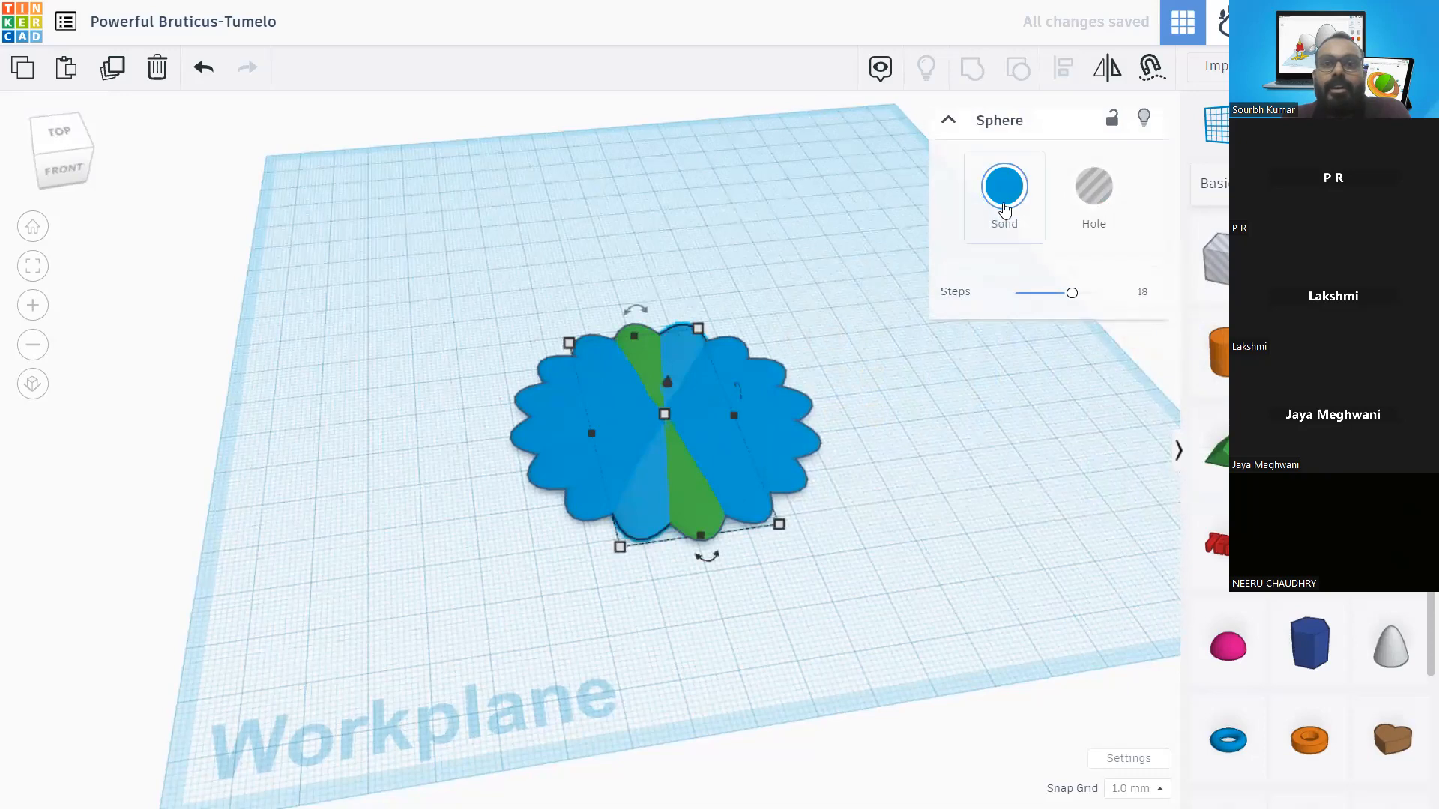
{"action": "left_click", "coordinate": [1004, 185]}
{"action": "left_click", "coordinate": [1023, 383]}
Colour the ellipsoid beside the indigo one yellow and the following one orange
{"action": "left_click", "coordinate": [594, 515]}
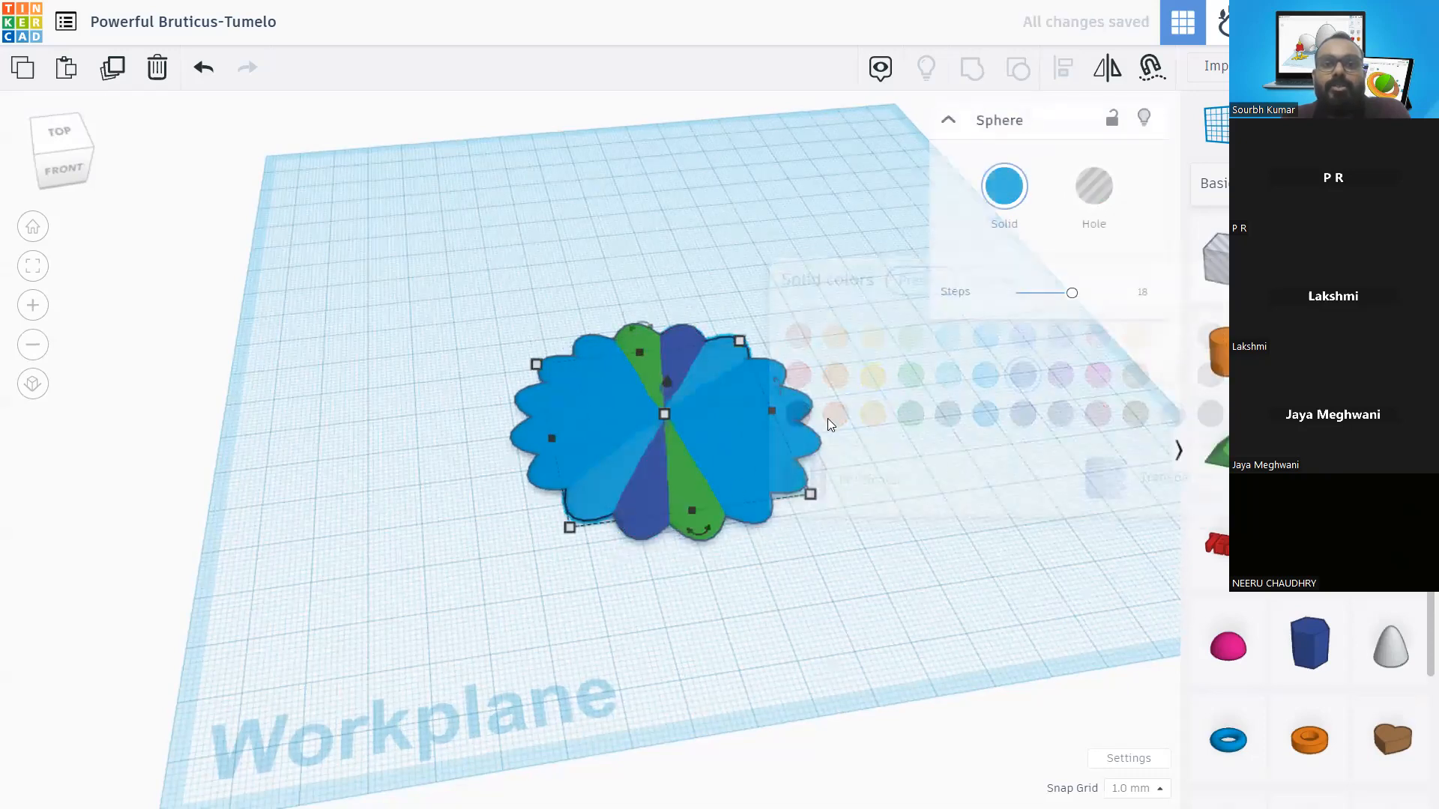
{"action": "left_click", "coordinate": [1004, 186]}
{"action": "left_click", "coordinate": [871, 380]}
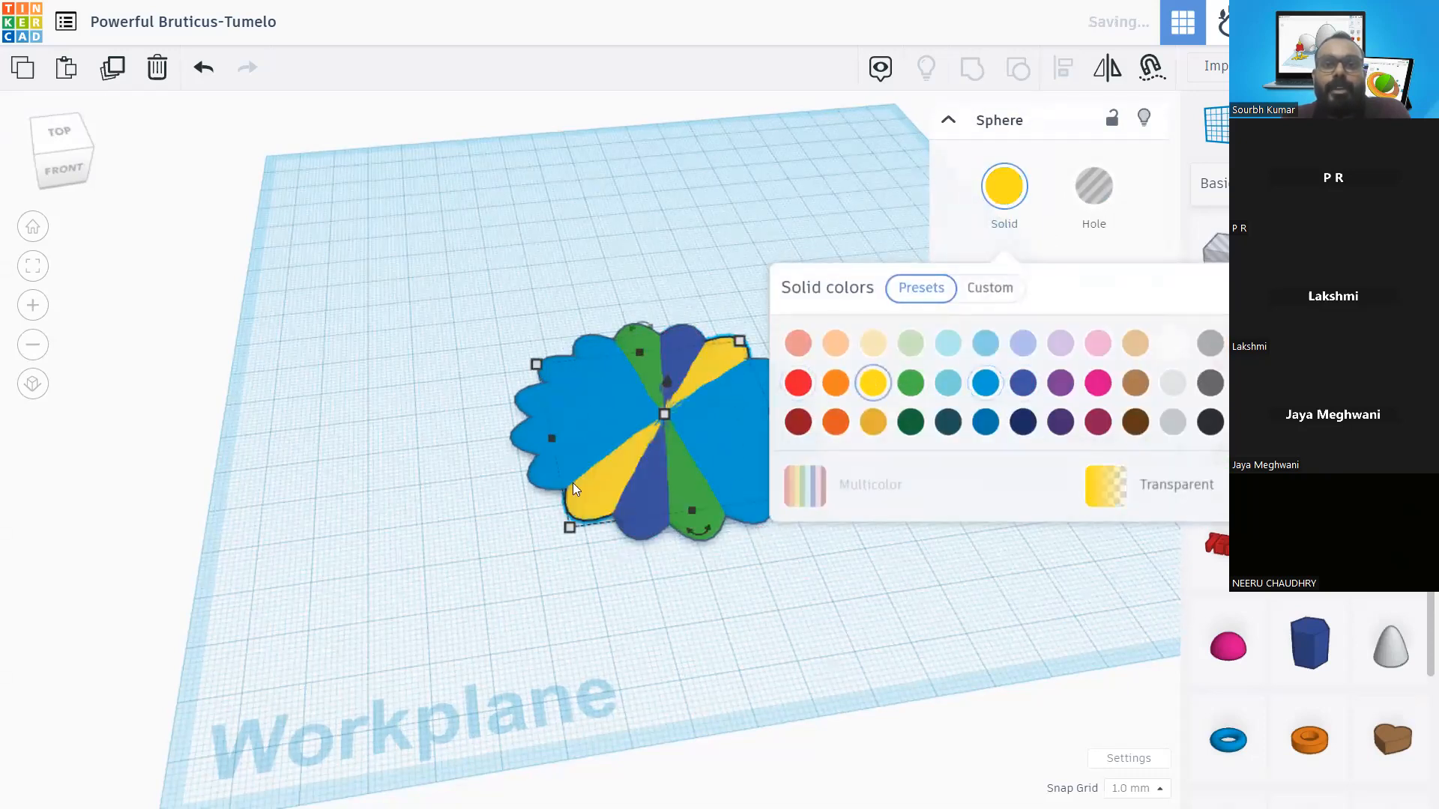
{"action": "left_click", "coordinate": [539, 477]}
{"action": "left_click", "coordinate": [1004, 187]}
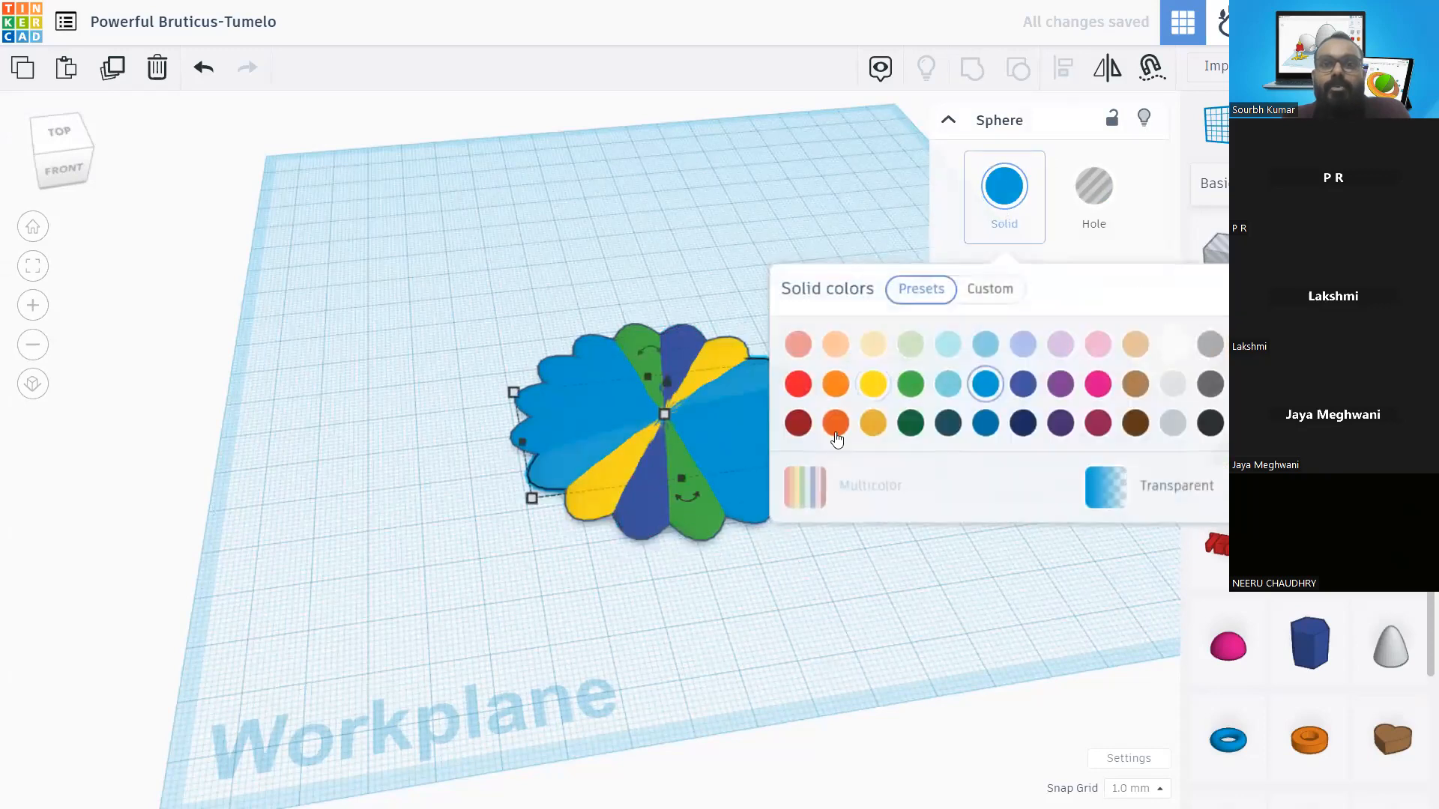
{"action": "left_click", "coordinate": [836, 383]}
Colour the two ellipsoids following the orange one purple
{"action": "left_click", "coordinate": [537, 440]}
{"action": "left_click", "coordinate": [1004, 187]}
{"action": "left_click", "coordinate": [1060, 380]}
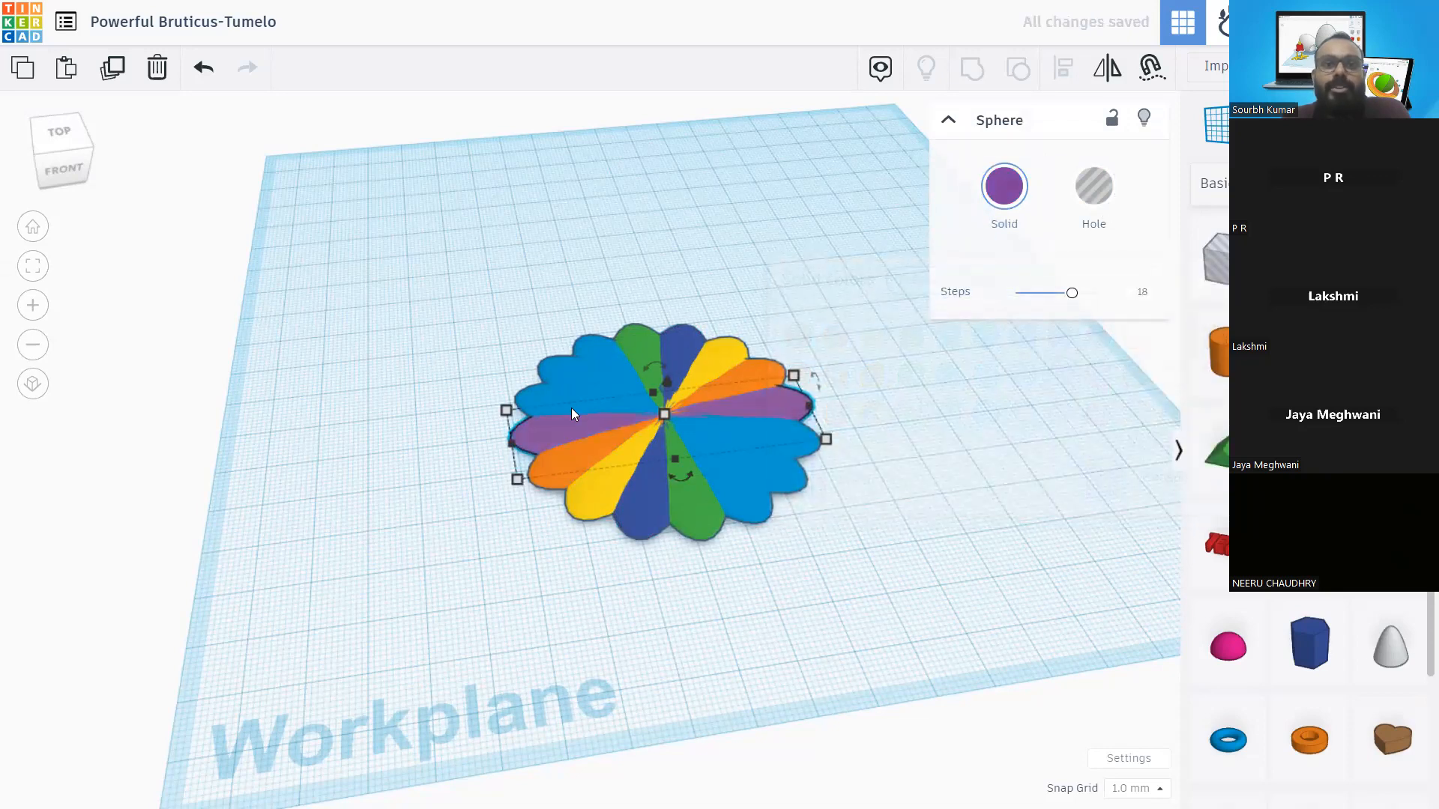
{"action": "left_click", "coordinate": [802, 438]}
{"action": "left_click", "coordinate": [1003, 186]}
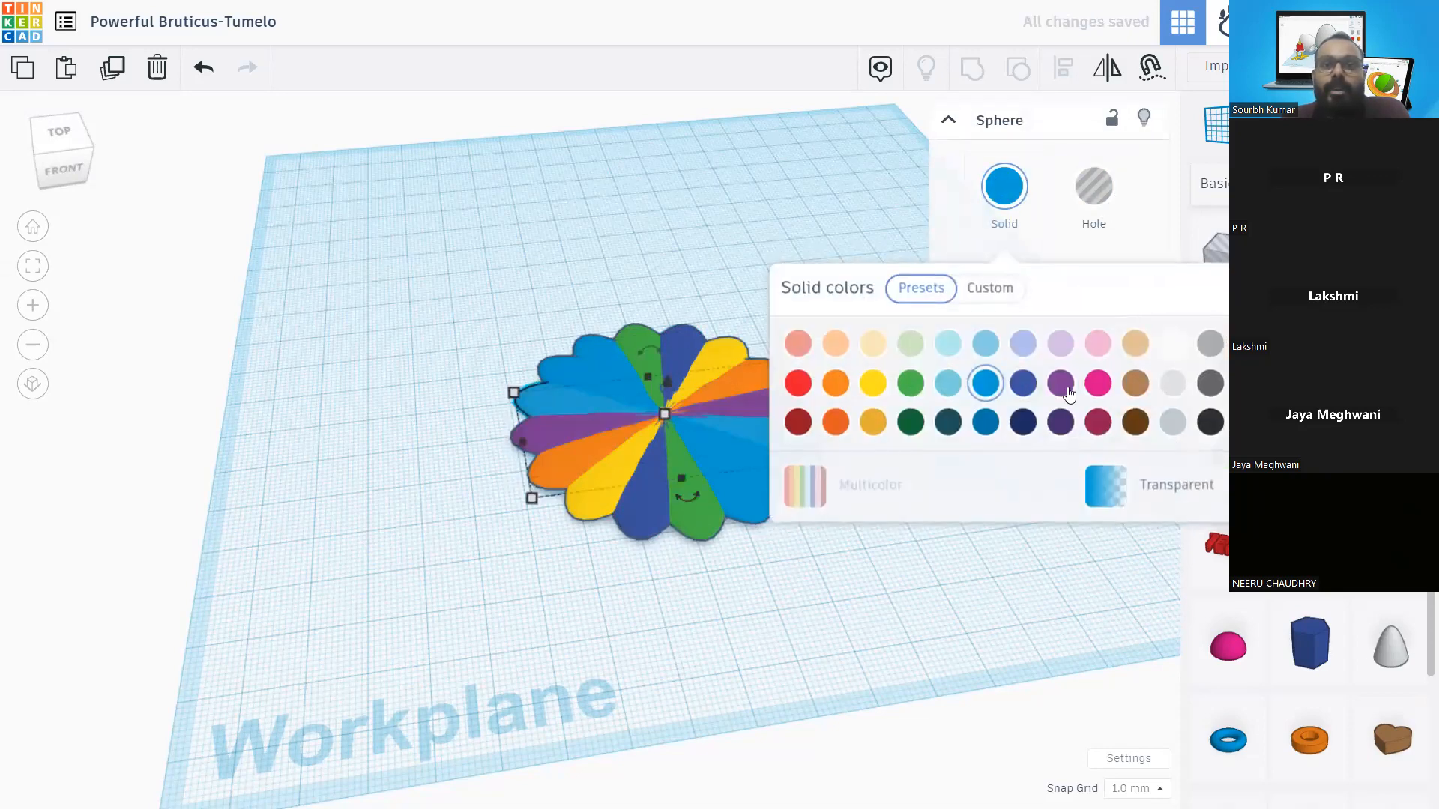
{"action": "left_click", "coordinate": [1060, 380]}
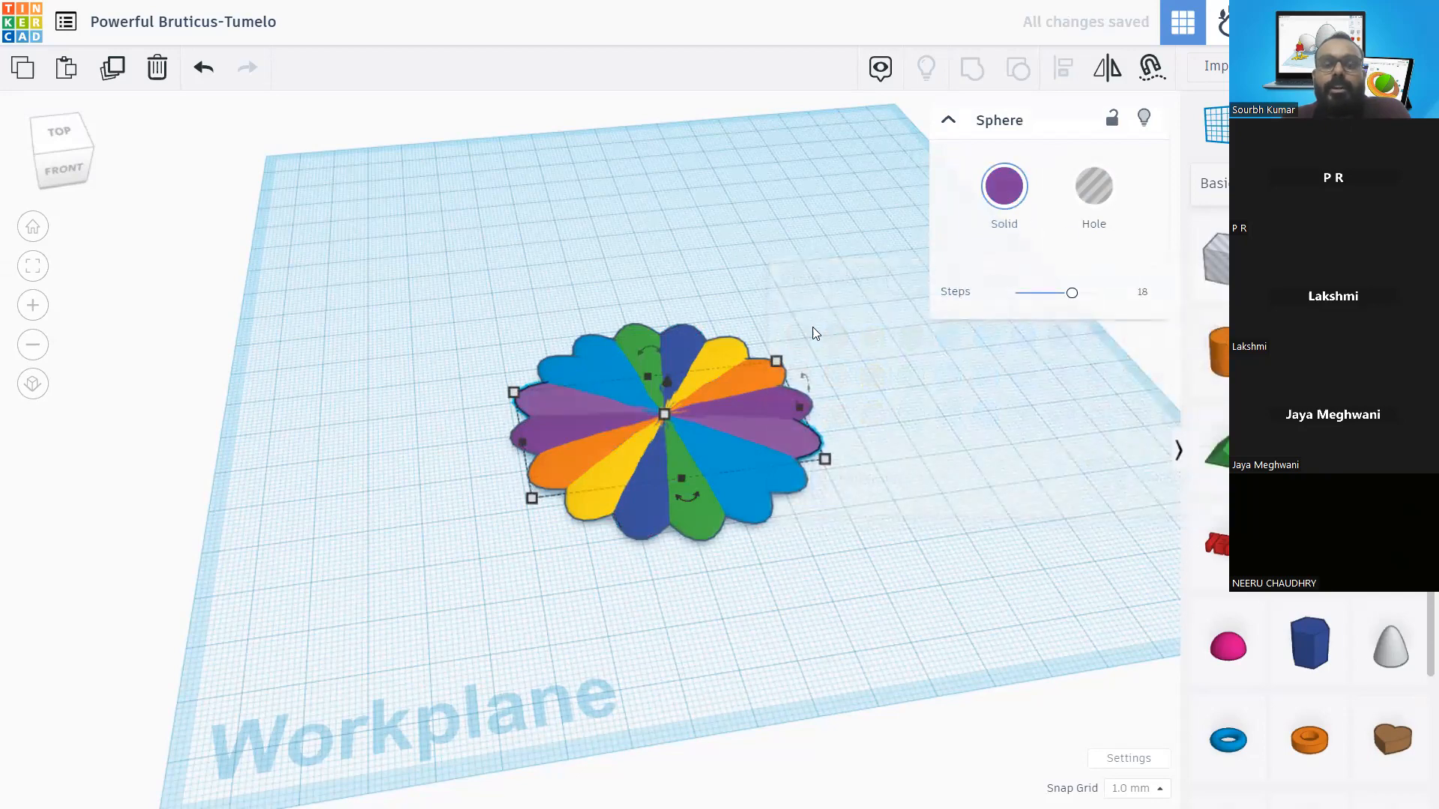
Select all the petals of the flower and group them into one shape
{"action": "left_click", "coordinate": [823, 318]}
{"action": "left_click_drag", "start_coordinate": [757, 435], "coordinate": [978, 272]}
{"action": "left_click_drag", "start_coordinate": [836, 397], "coordinate": [444, 608]}
{"action": "left_click", "coordinate": [966, 68]}
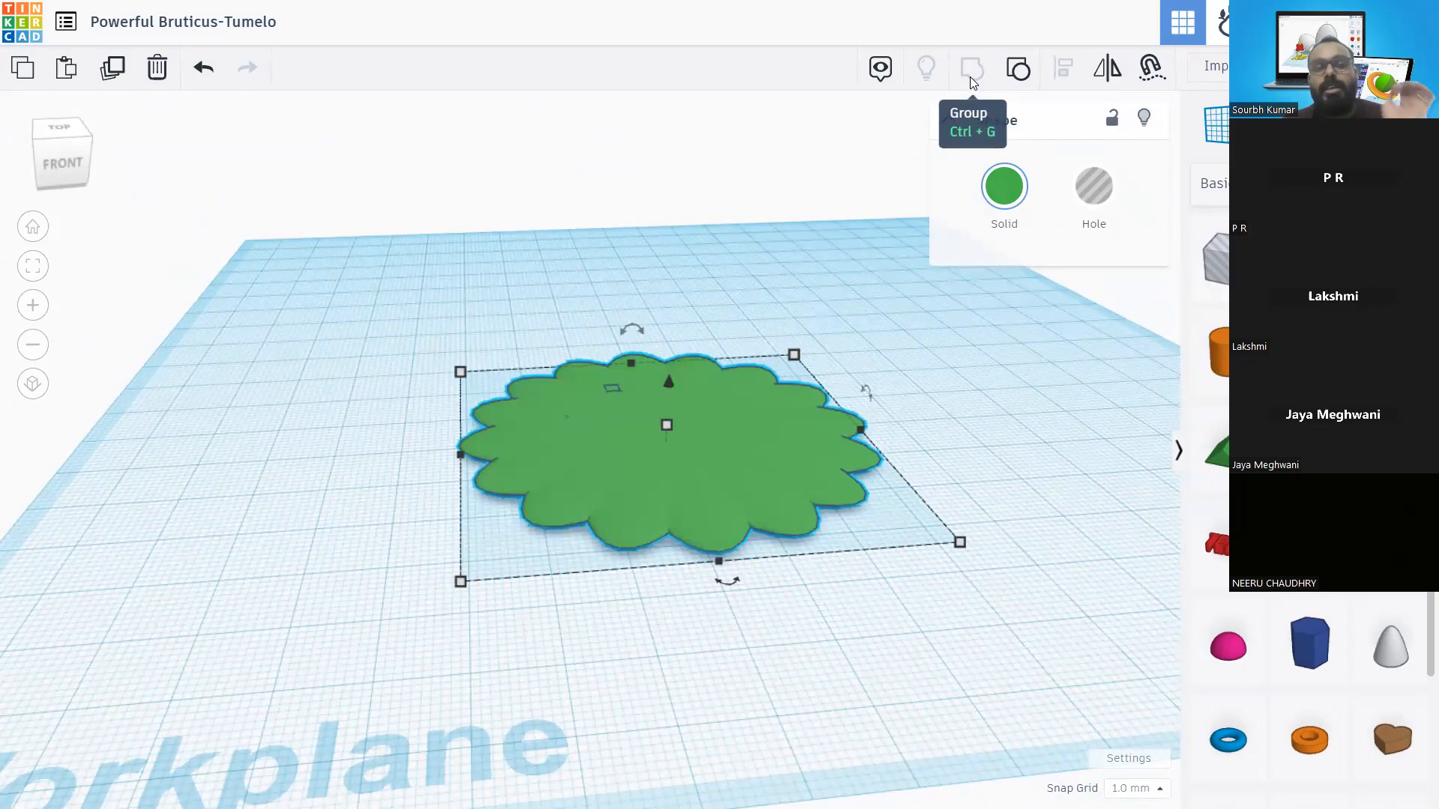
{"action": "left_click", "coordinate": [745, 327]}
Examine the grouped flower and the small rectangular mark on its surface from a low side angle and from above
{"action": "left_click_drag", "start_coordinate": [758, 438], "coordinate": [725, 314]}
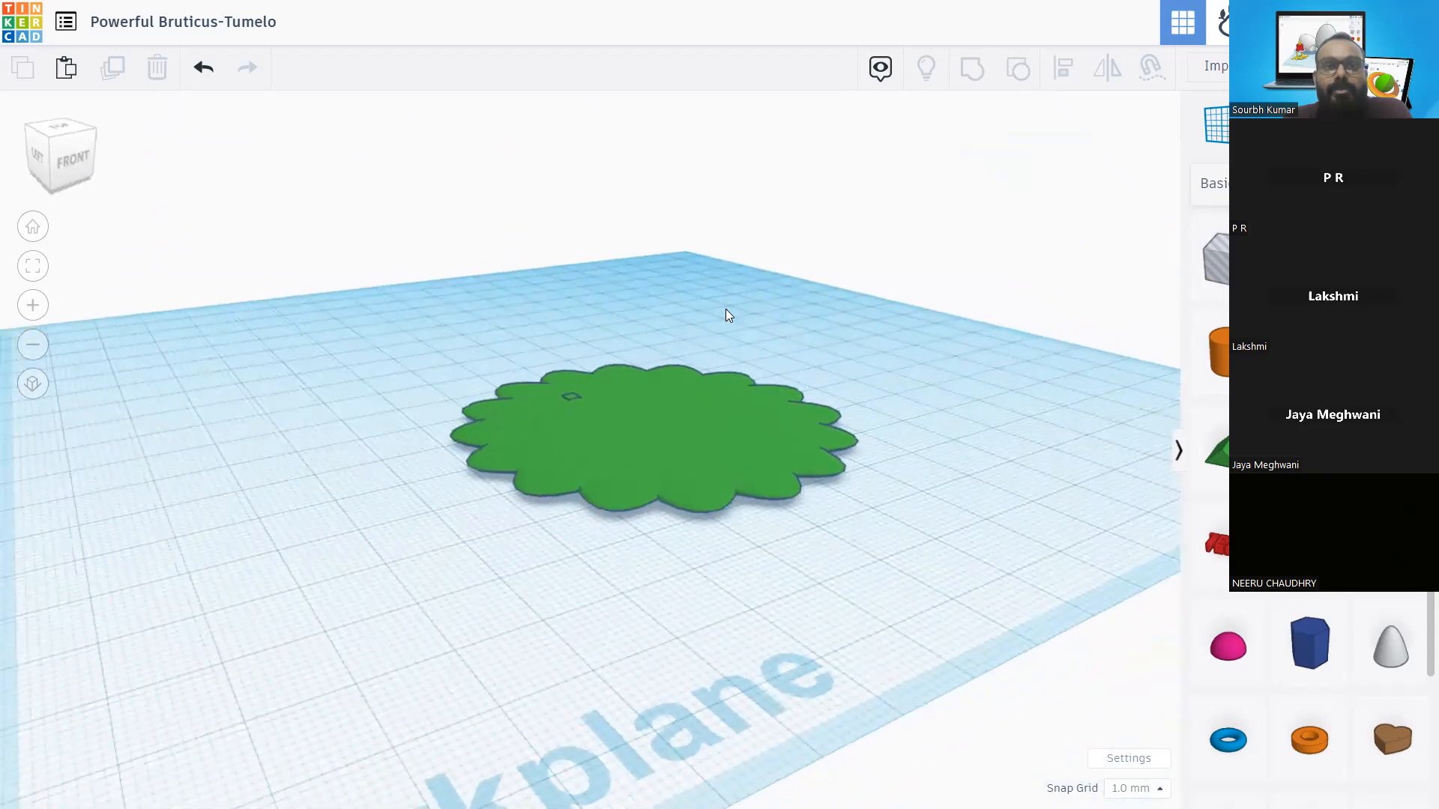
{"action": "left_click", "coordinate": [578, 400]}
{"action": "left_click", "coordinate": [799, 343]}
{"action": "left_click_drag", "start_coordinate": [799, 343], "coordinate": [1151, 311]}
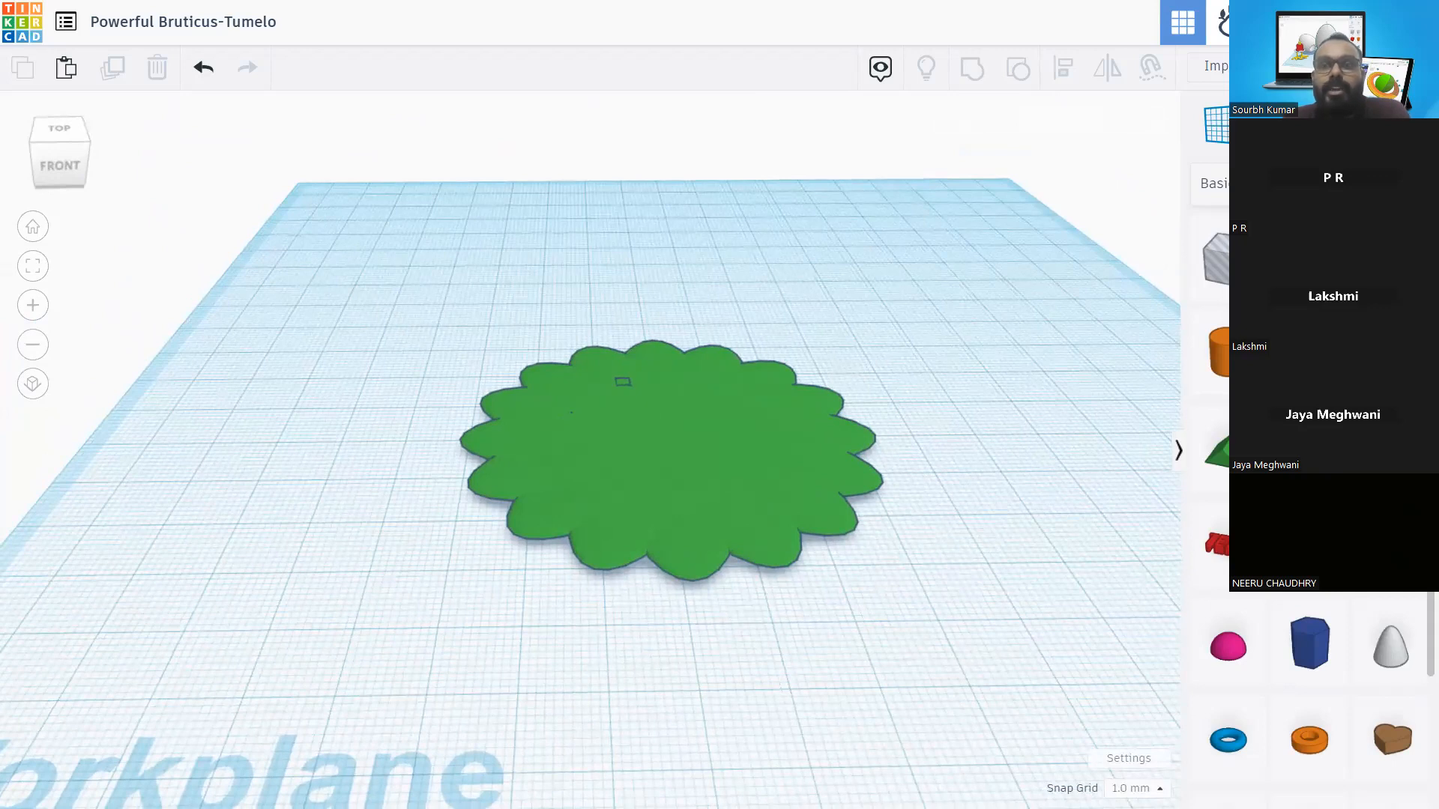
Export everything in the flower design as an STL file for 3D printing and leave the full-screen view
{"action": "left_click", "coordinate": [1308, 67]}
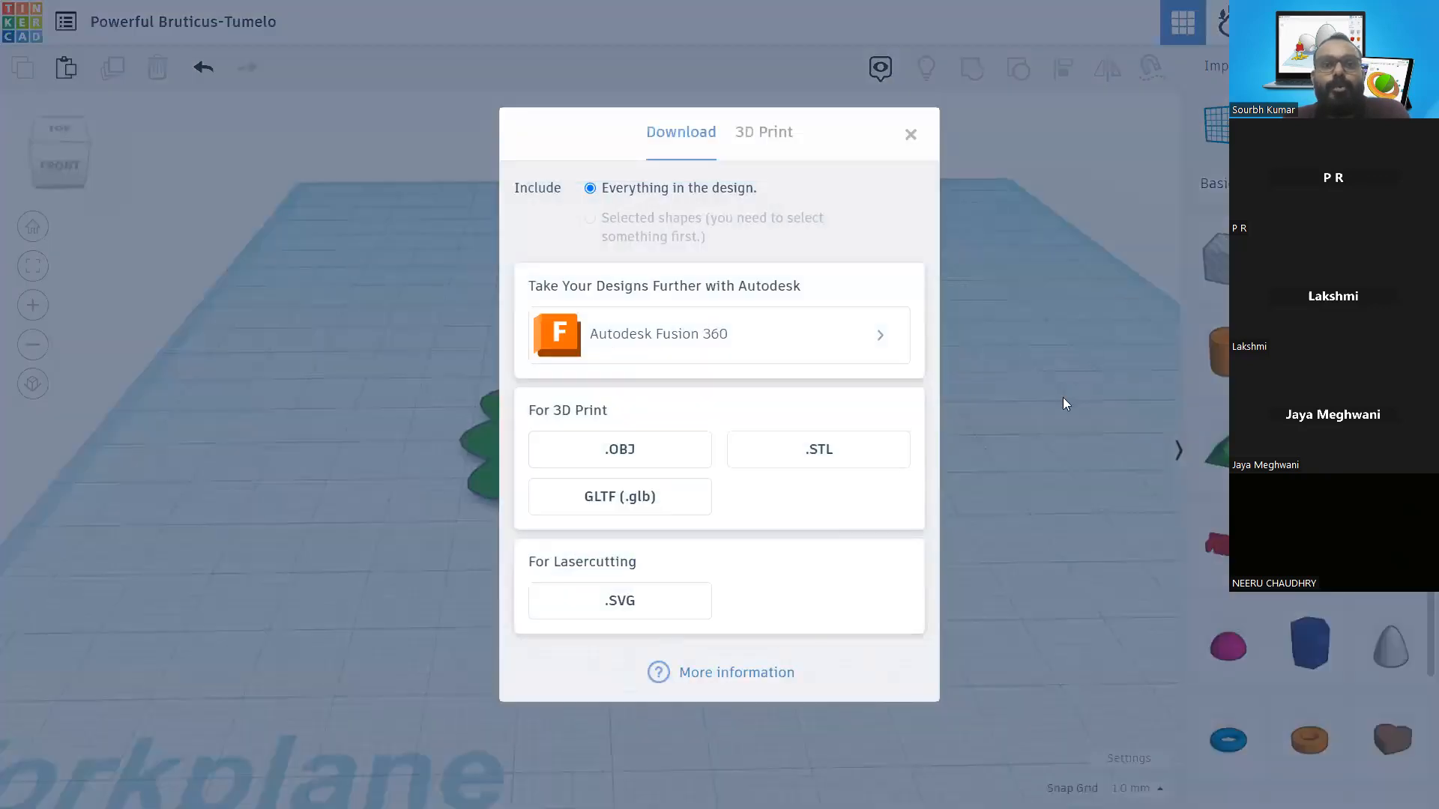
{"action": "left_click", "coordinate": [819, 450]}
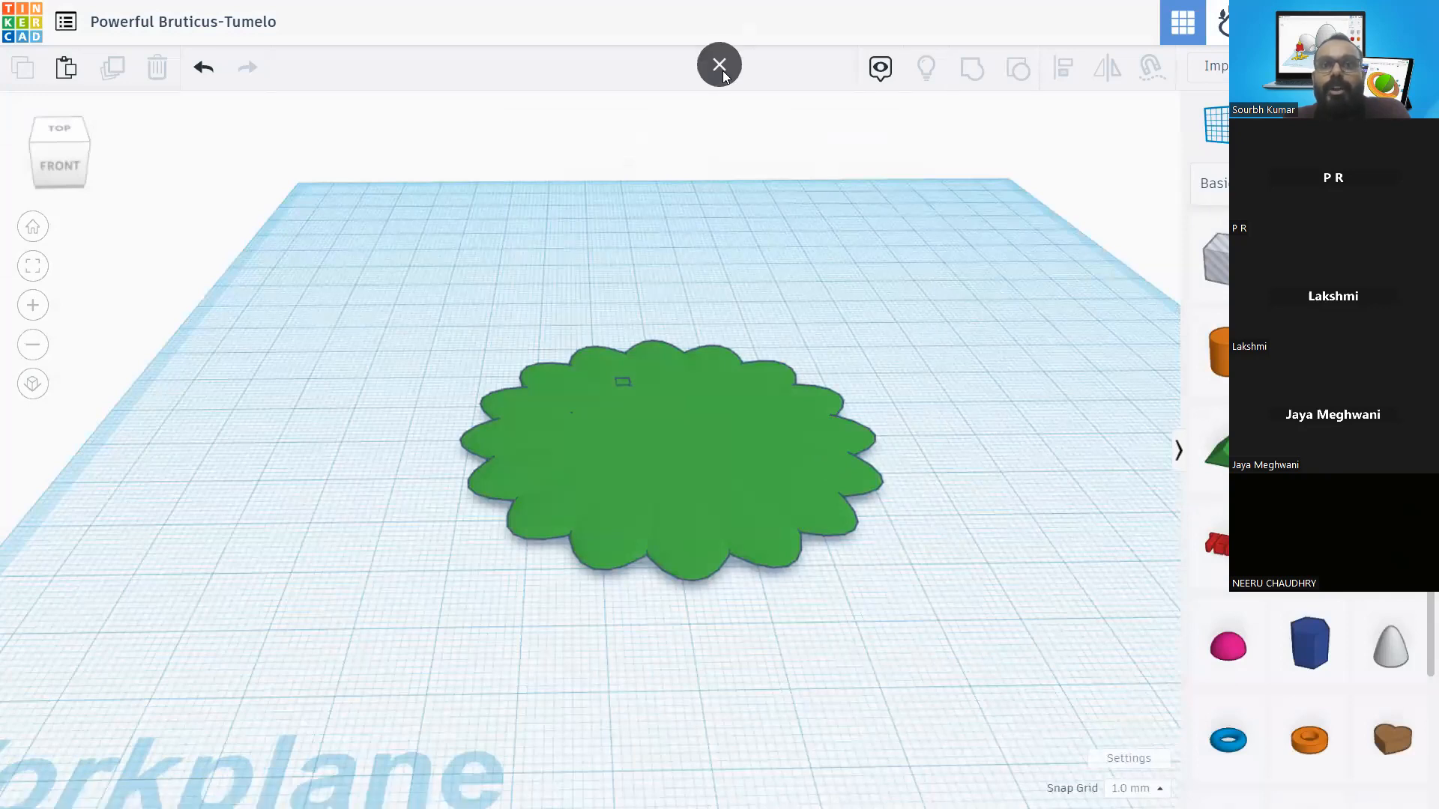
{"action": "left_click", "coordinate": [719, 64]}
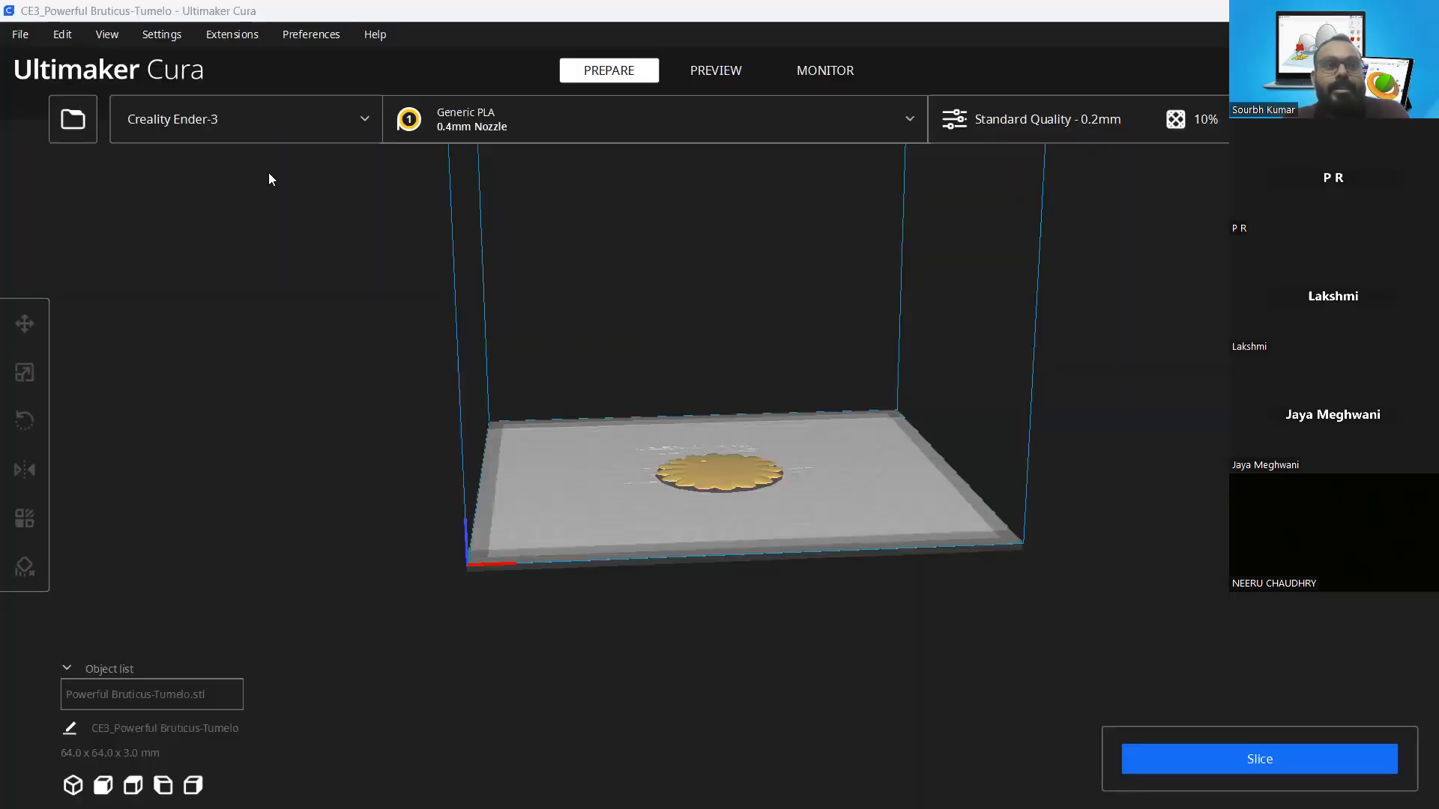
Switch to Ultimaker Cura and slice the imported flower model after viewing it up close
{"action": "scroll", "coordinate": [674, 487], "scroll_direction": "up", "scroll_amount": 5}
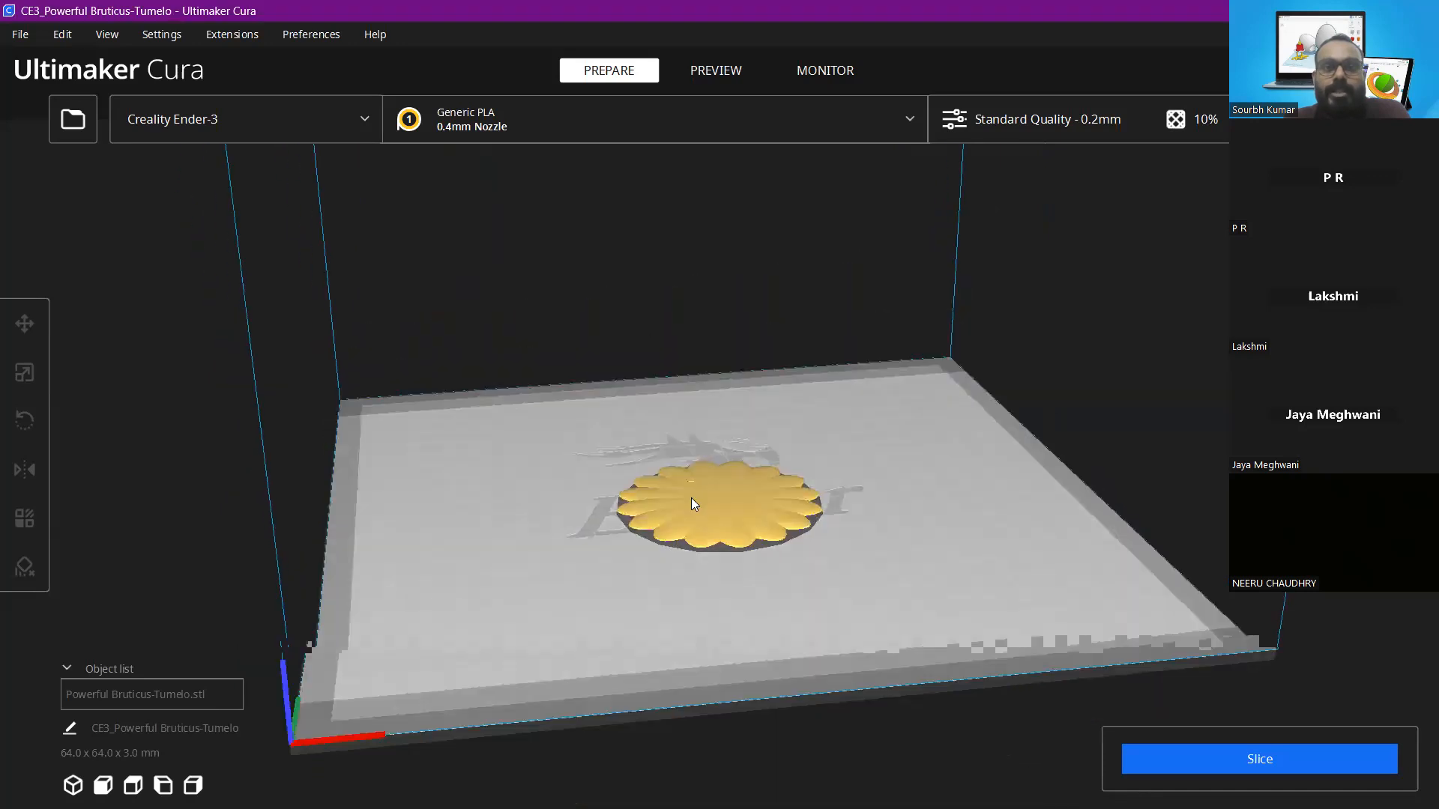
{"action": "left_click_drag", "start_coordinate": [691, 498], "coordinate": [702, 382]}
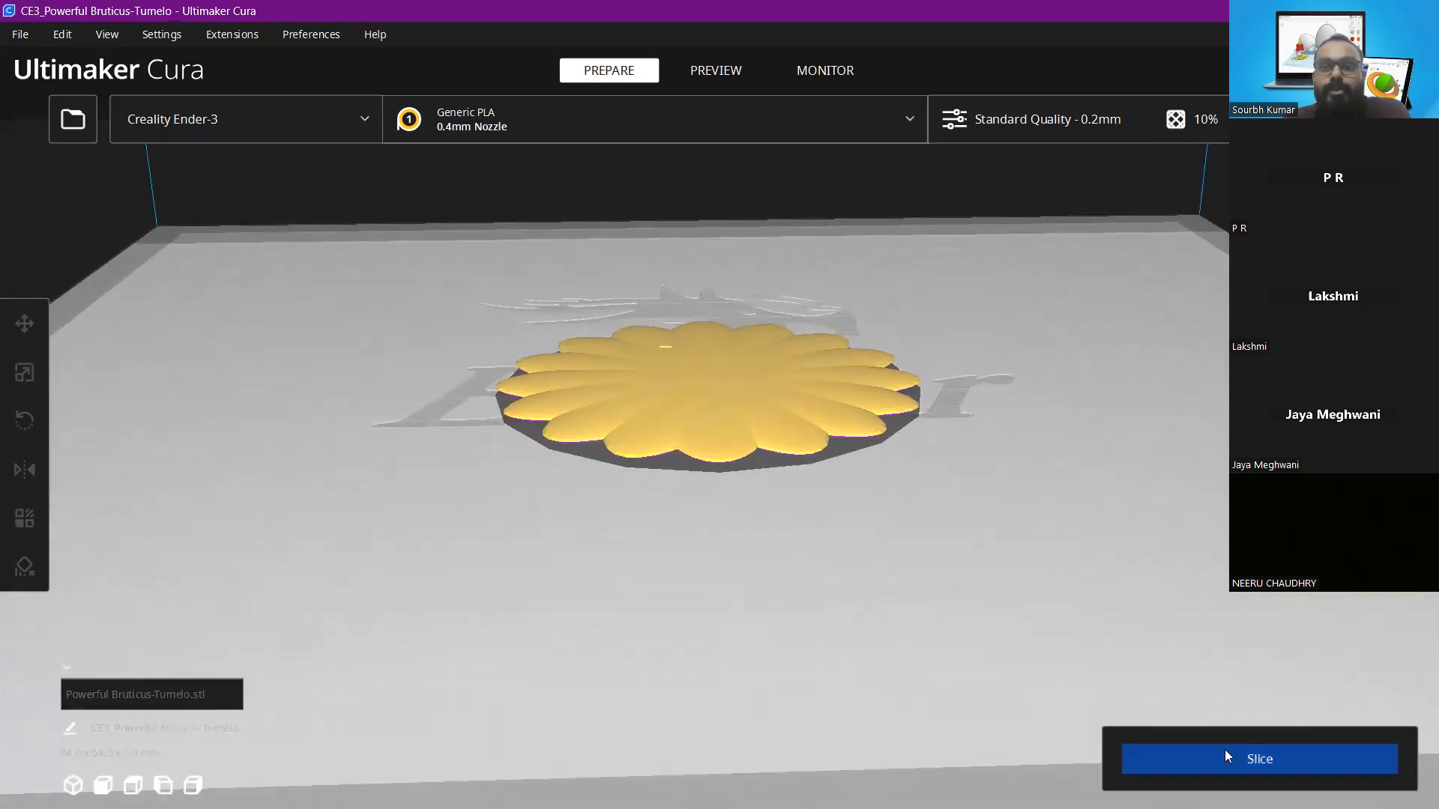
{"action": "left_click", "coordinate": [1244, 754]}
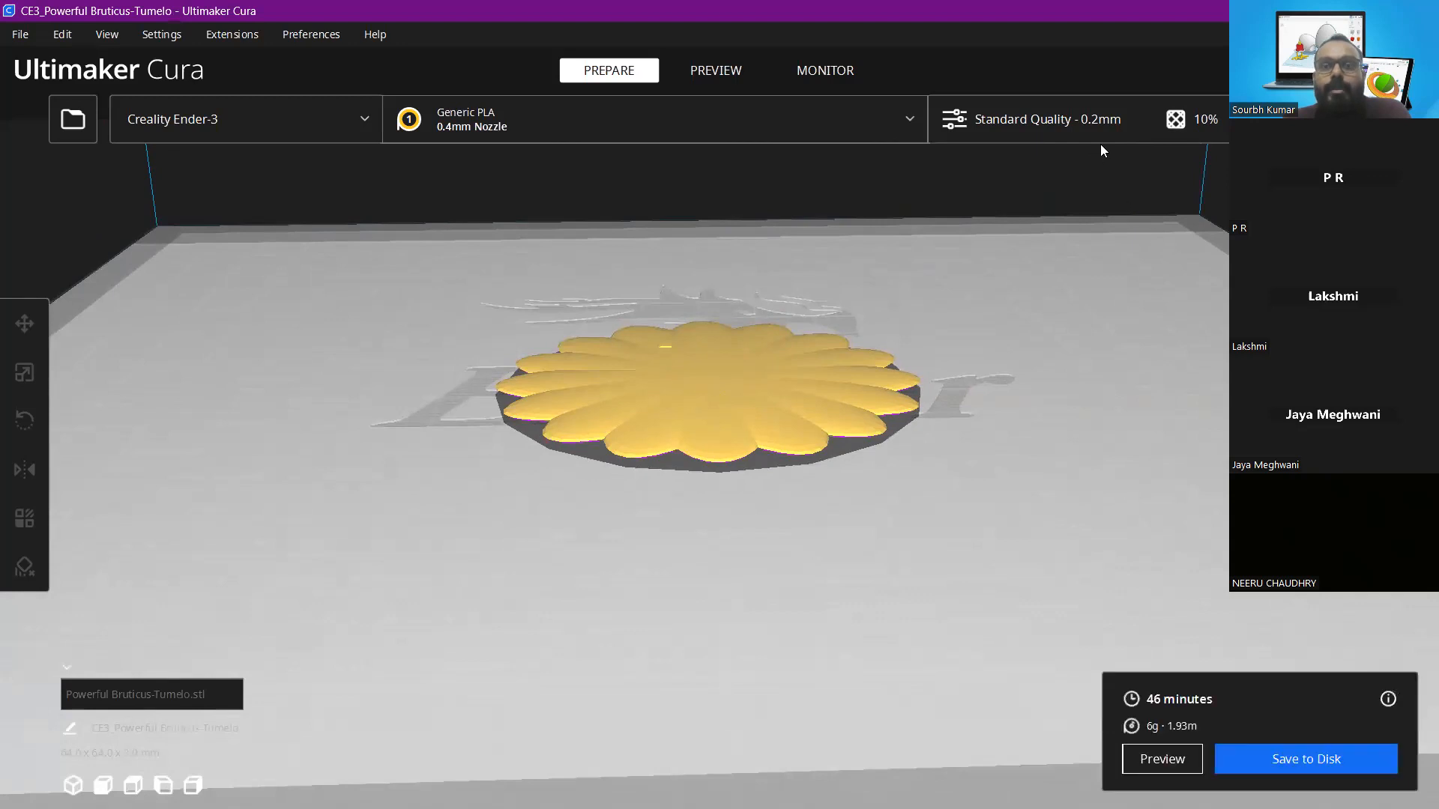
Examine the flower's sliced layers in the preview from several angles, and bring up the G-code save dialog without saving
{"action": "left_click", "coordinate": [1185, 749]}
{"action": "scroll", "coordinate": [664, 294], "scroll_direction": "up", "scroll_amount": 3}
{"action": "left_click_drag", "start_coordinate": [662, 292], "coordinate": [932, 552]}
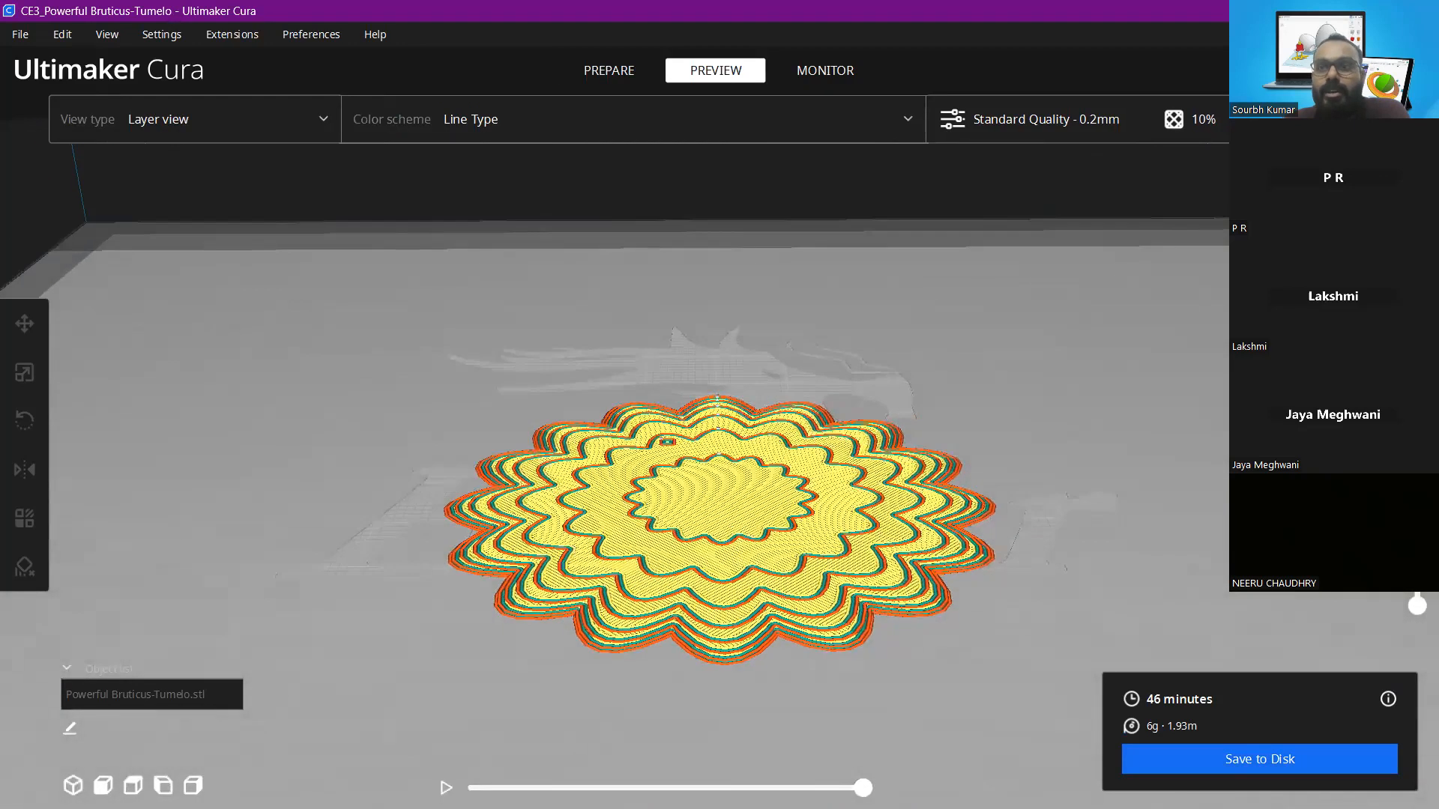
{"action": "mouse_move", "coordinate": [1417, 367]}
{"action": "left_mouse_down"}
{"action": "mouse_move", "coordinate": [1414, 592]}
{"action": "mouse_move", "coordinate": [1417, 345]}
{"action": "left_mouse_up"}
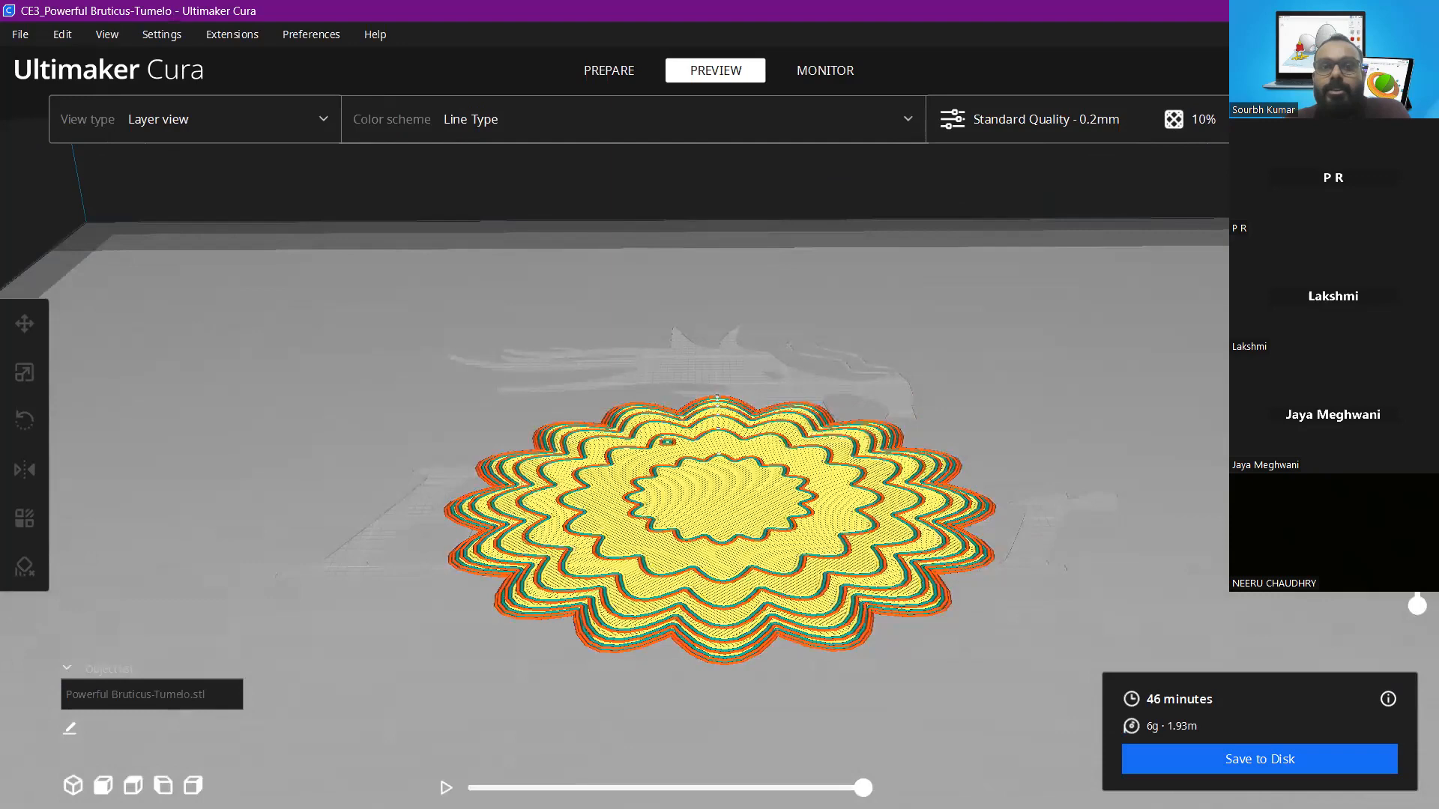
{"action": "left_click_drag", "start_coordinate": [1033, 430], "coordinate": [992, 447]}
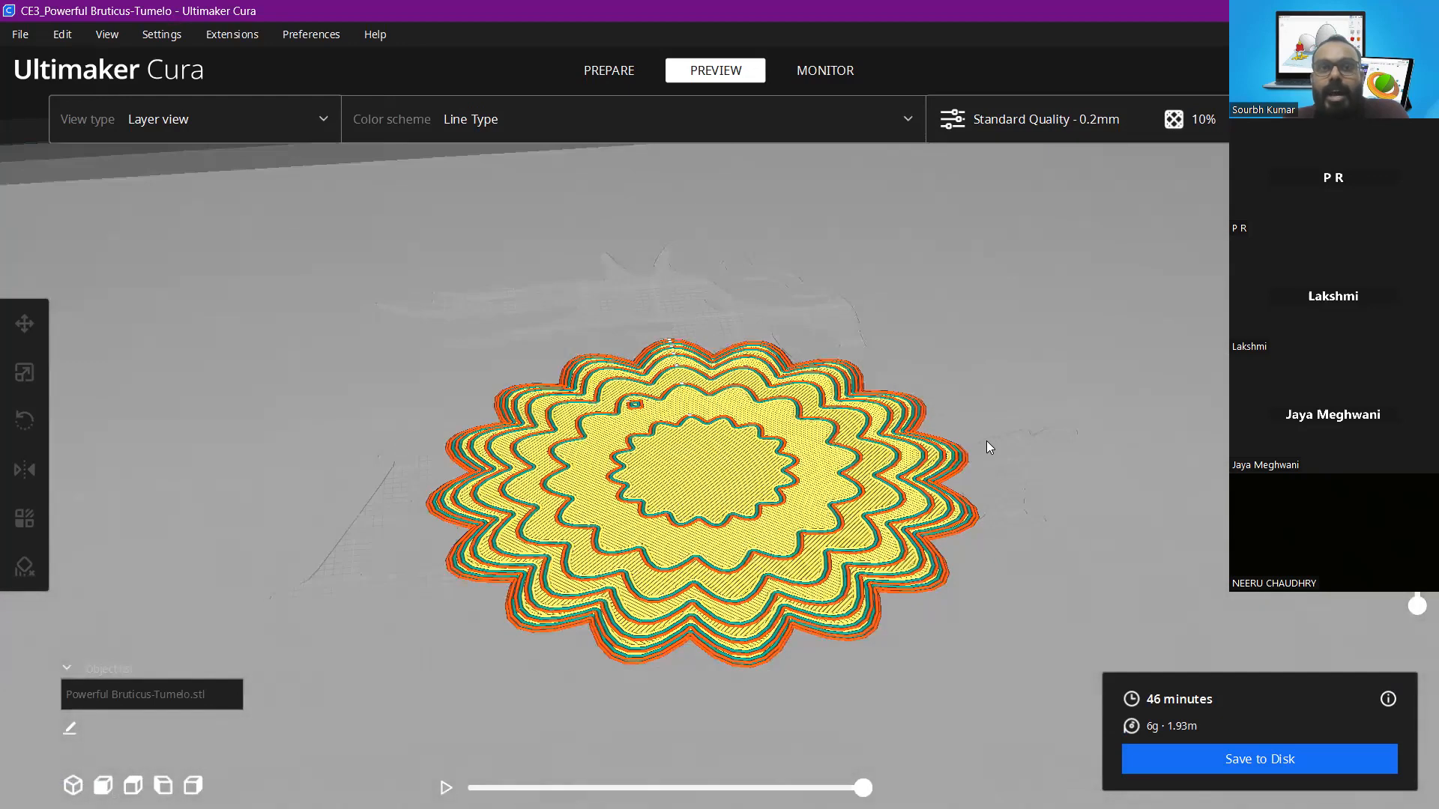
{"action": "scroll", "coordinate": [782, 499], "scroll_direction": "down", "scroll_amount": 4}
{"action": "scroll", "coordinate": [784, 504], "scroll_direction": "down", "scroll_amount": 3}
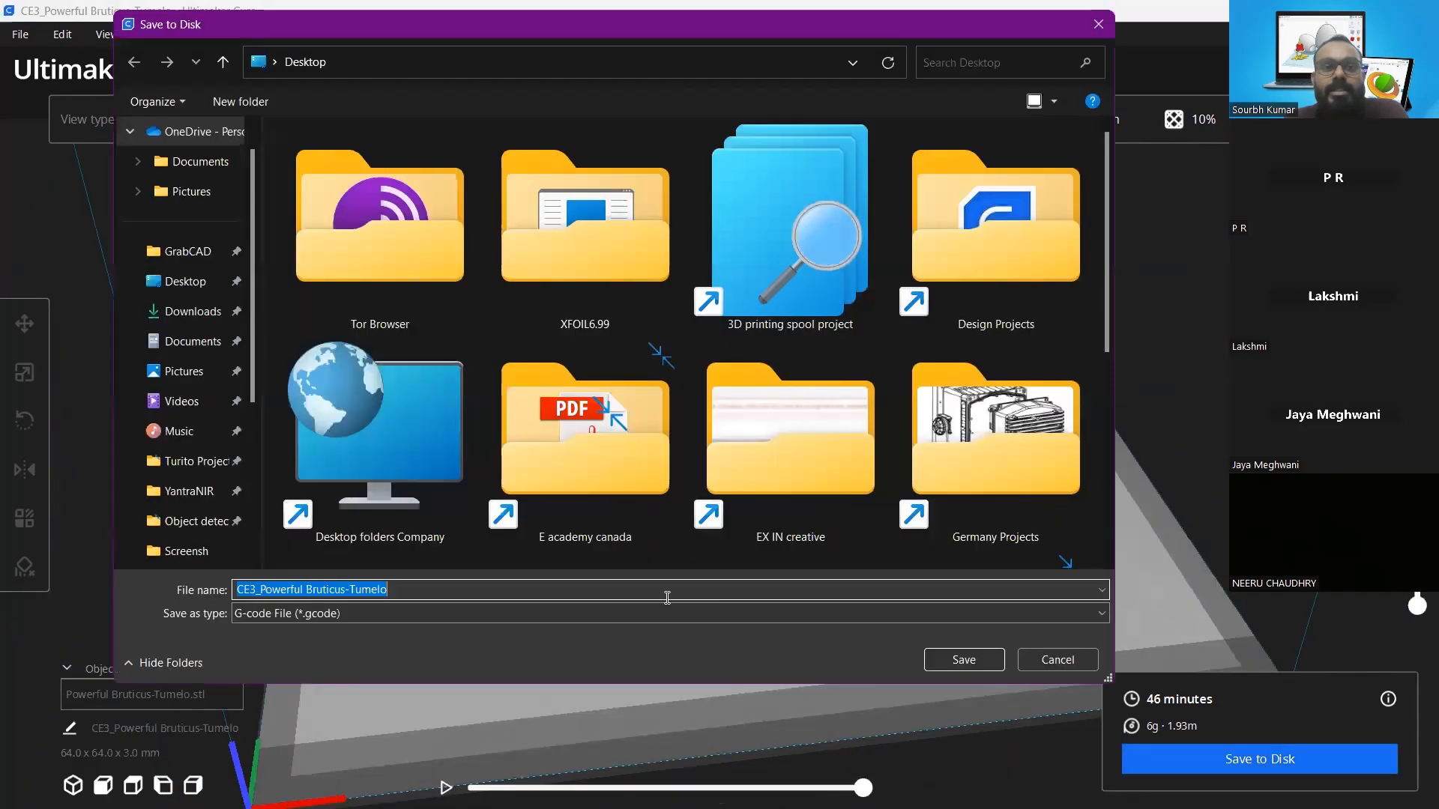
{"action": "left_click", "coordinate": [1073, 665]}
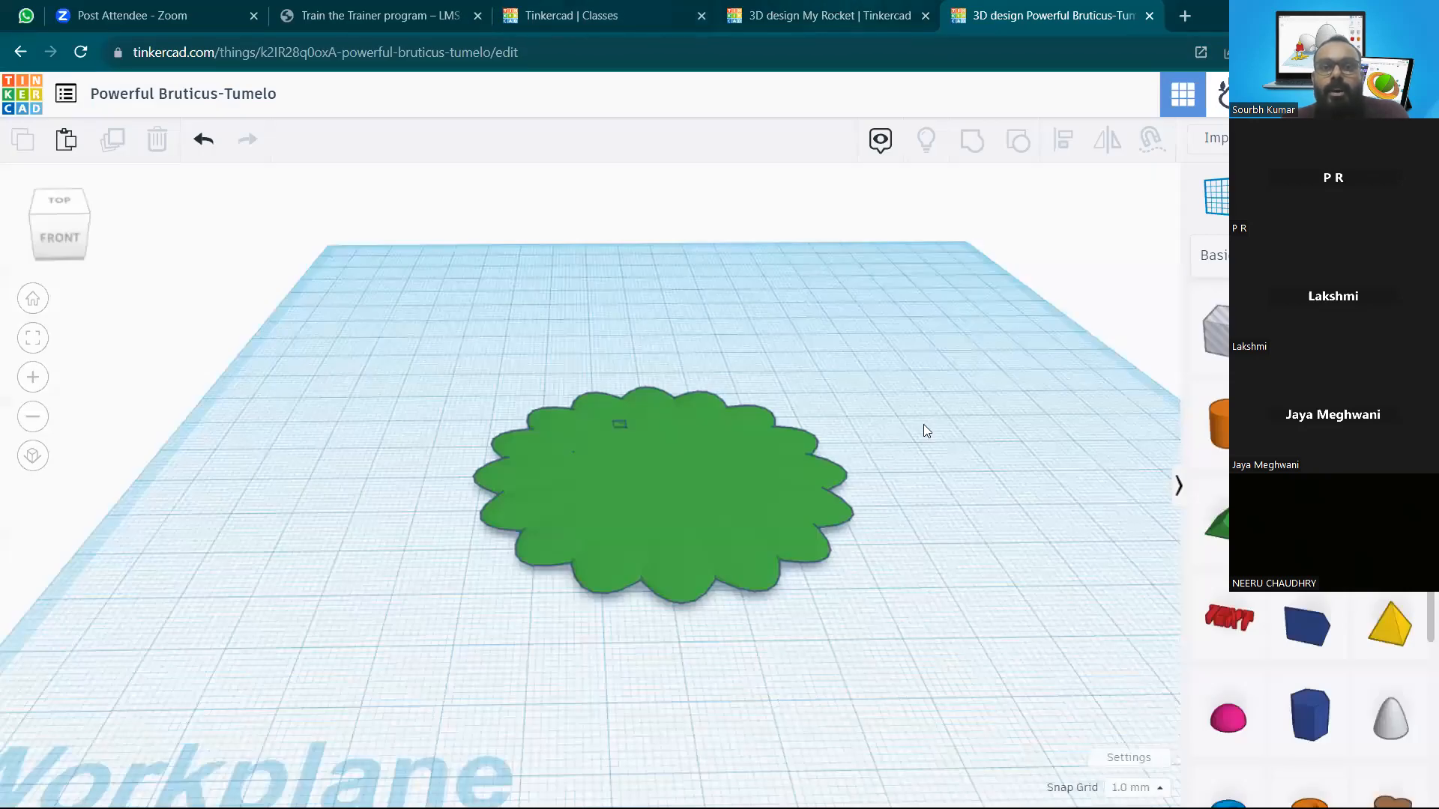
Switch to the Tinkercad dashboard in the browser and open the class "STEM Robotics & AI Classes for Teachers"
{"action": "left_click", "coordinate": [707, 46]}
{"action": "type", "text": "tinker"}
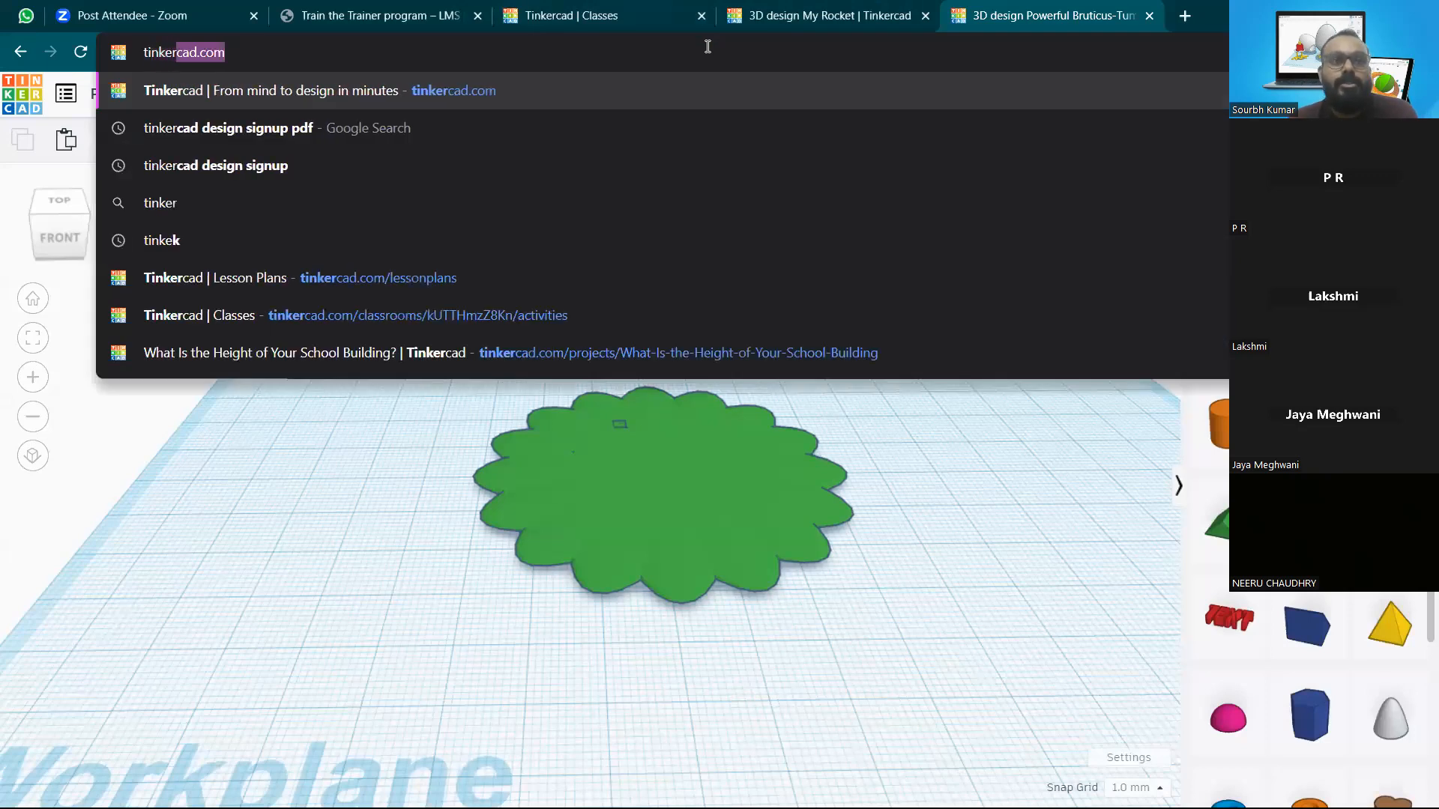
{"action": "key", "text": "Return"}
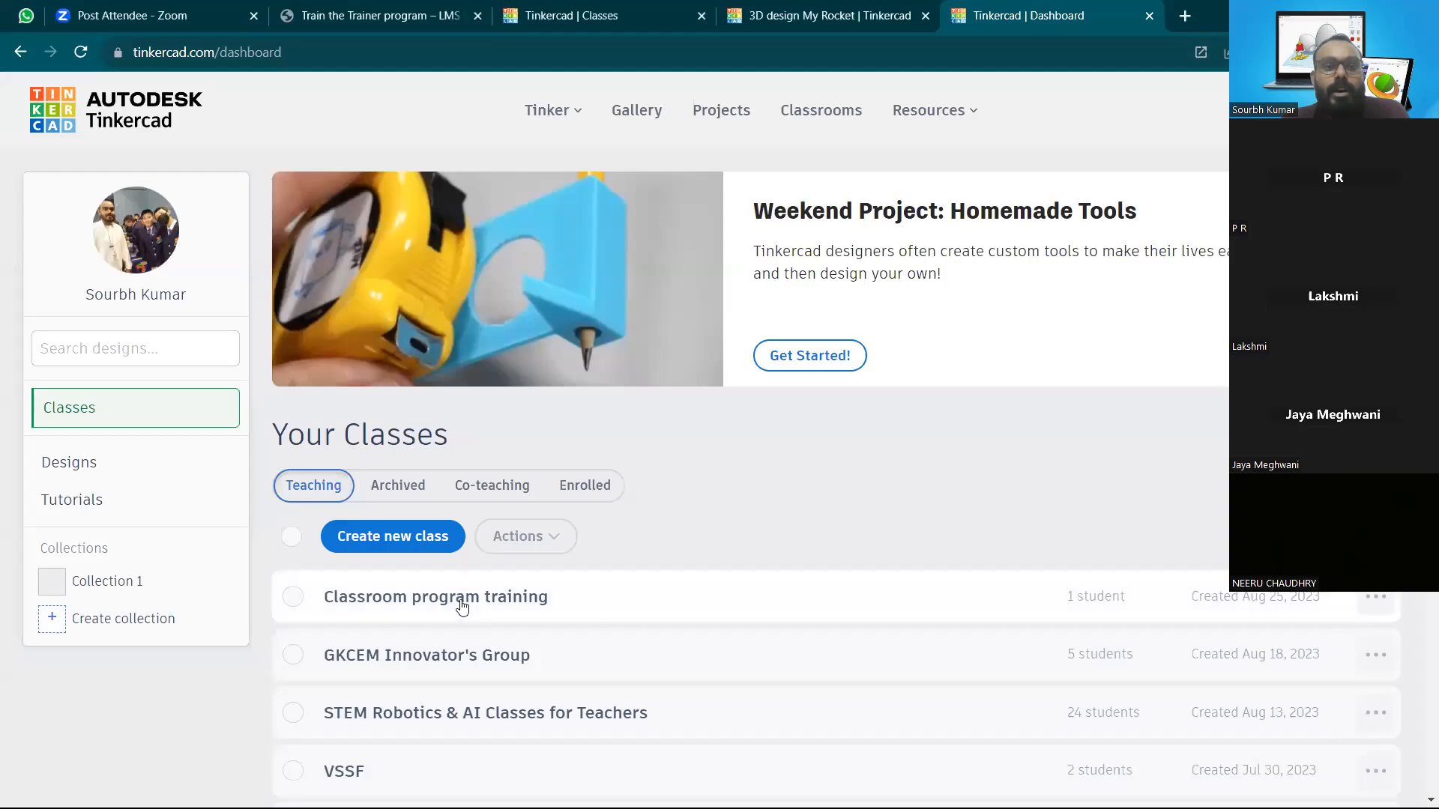
{"action": "scroll", "coordinate": [475, 599], "scroll_direction": "down", "scroll_amount": 3}
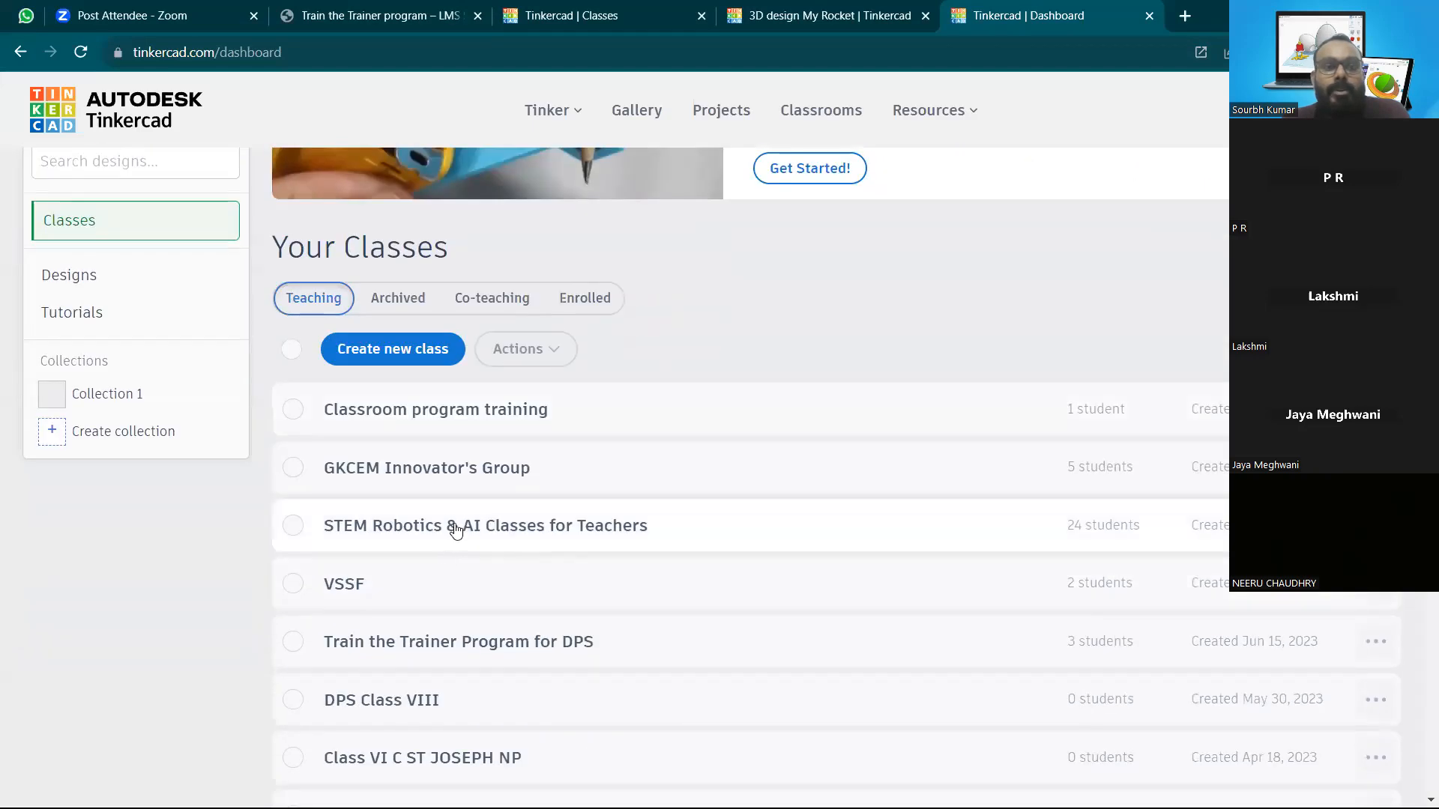
{"action": "left_click", "coordinate": [452, 524]}
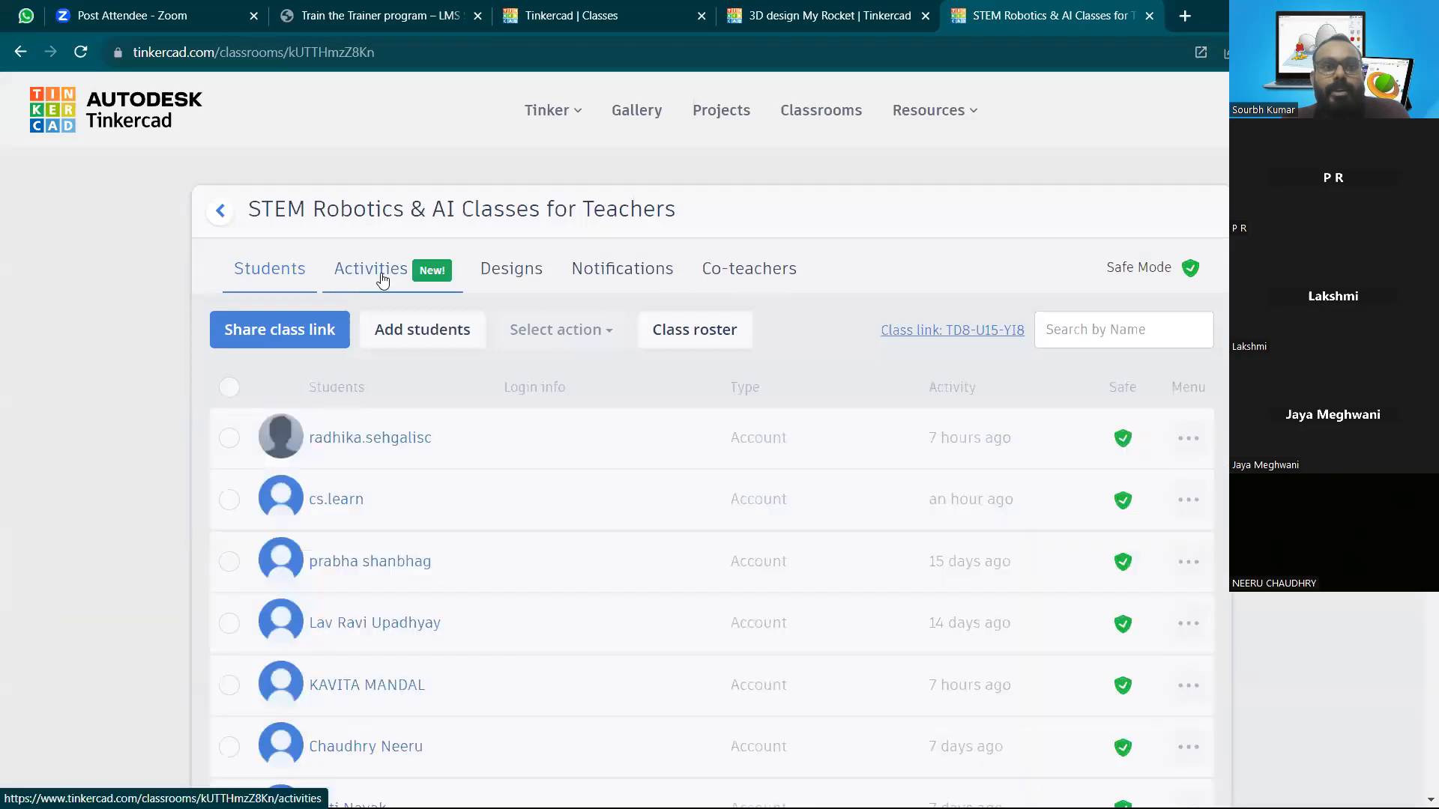
Open the class's Circuitry Simulation activity and create a new circuit design in it
{"action": "left_click", "coordinate": [384, 277]}
{"action": "left_click", "coordinate": [322, 490]}
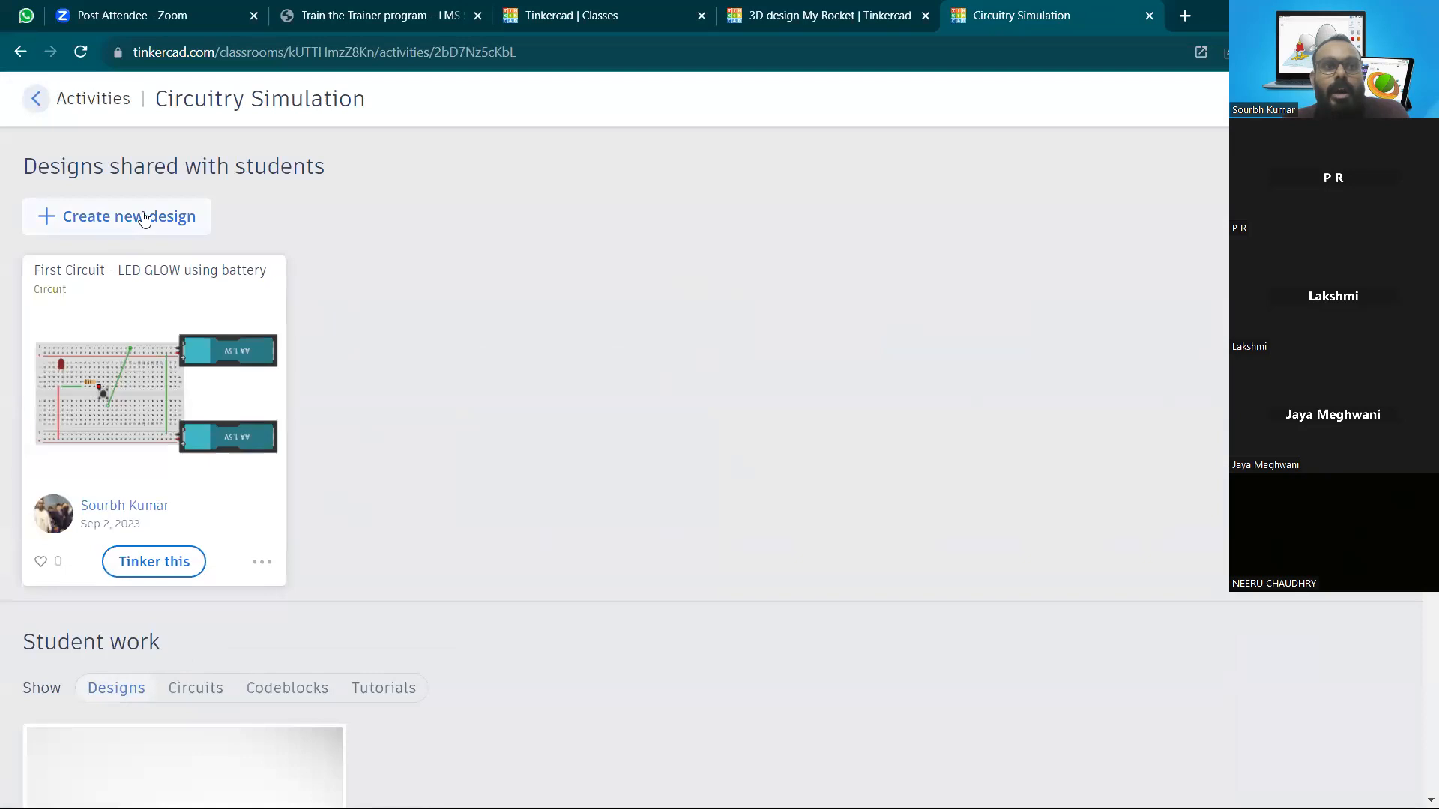
{"action": "left_click", "coordinate": [143, 217]}
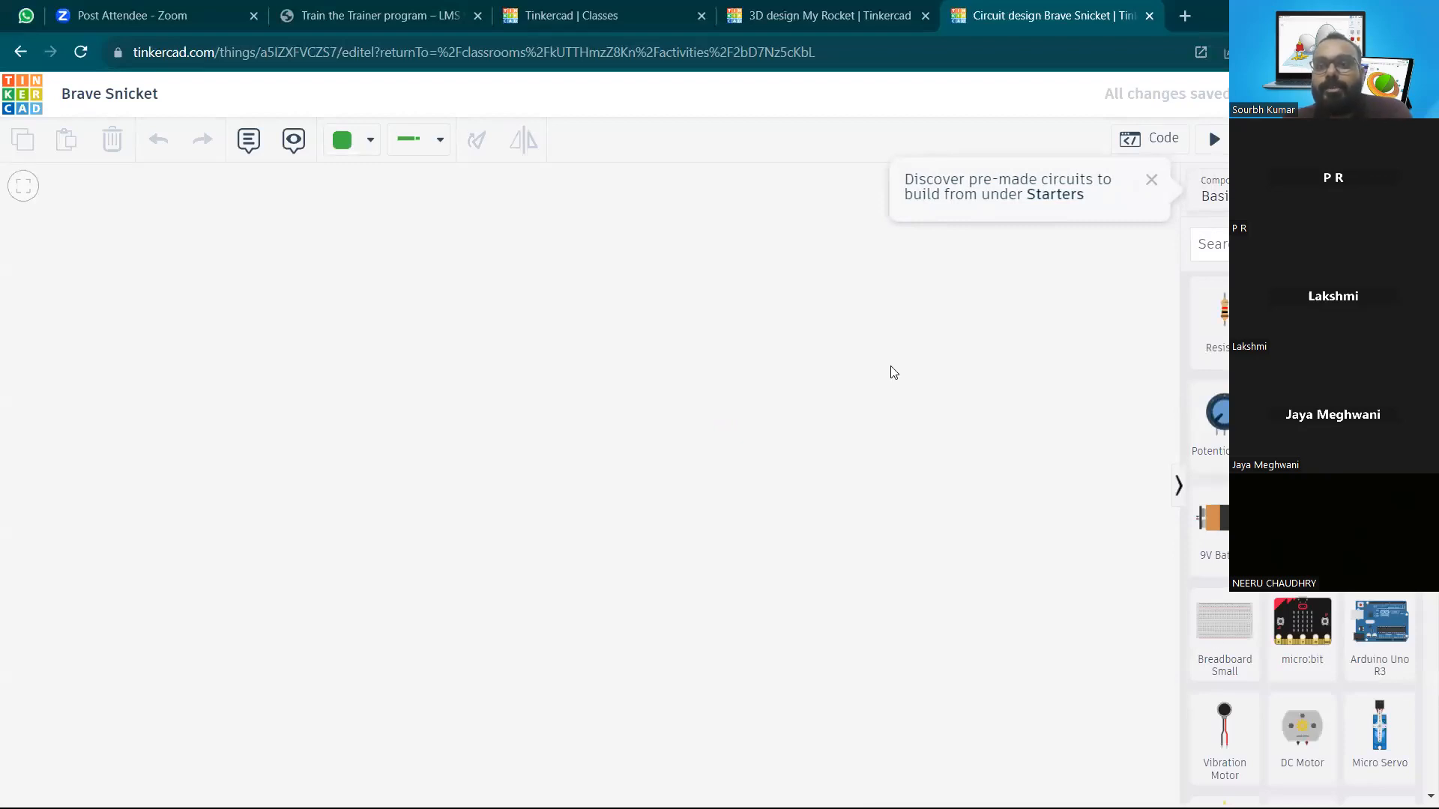
Place one small breadboard in the middle of the empty circuit workspace and leave it deselected
{"action": "left_click", "coordinate": [1225, 628]}
{"action": "left_click", "coordinate": [625, 442]}
{"action": "left_click", "coordinate": [1224, 628]}
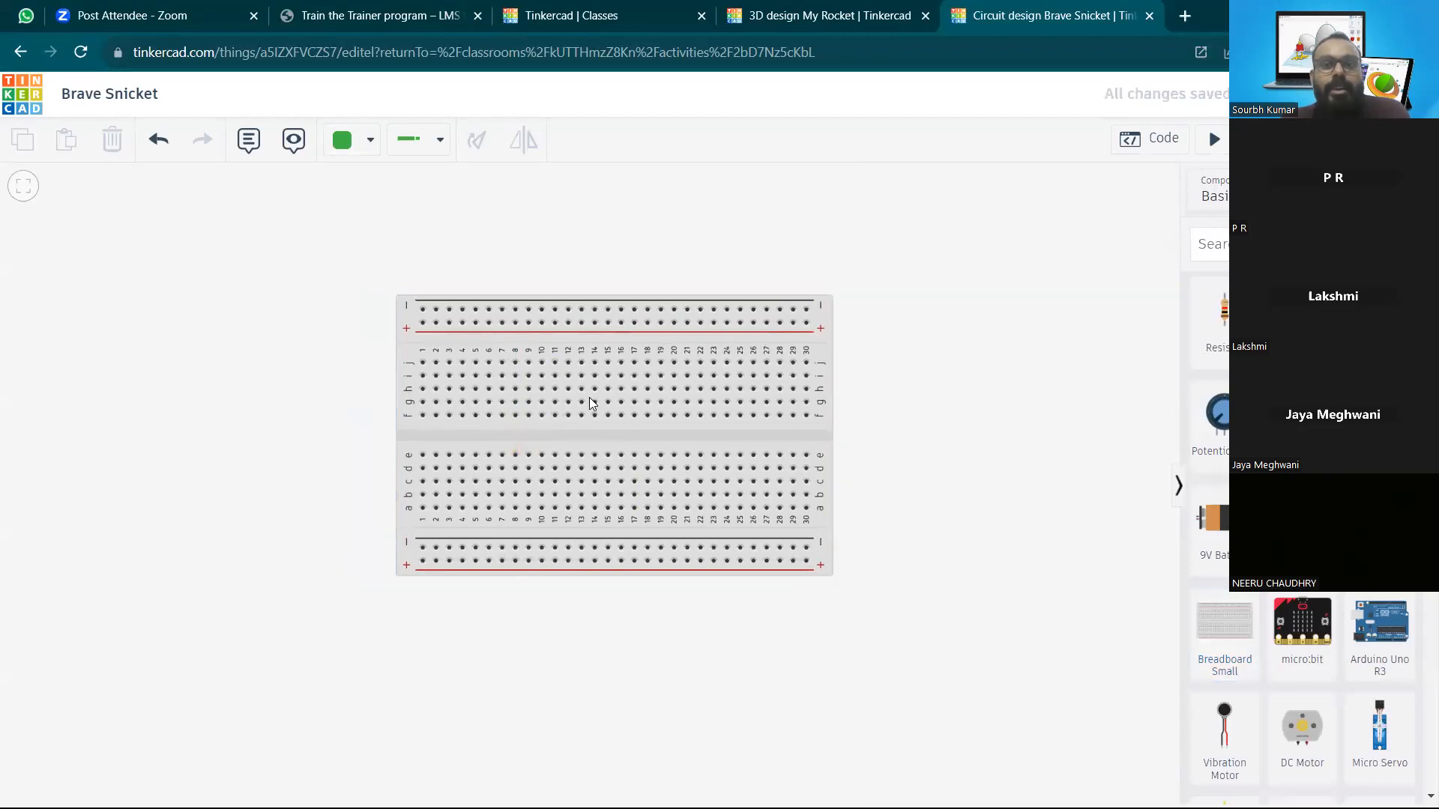
{"action": "left_click_drag", "start_coordinate": [633, 440], "coordinate": [626, 472]}
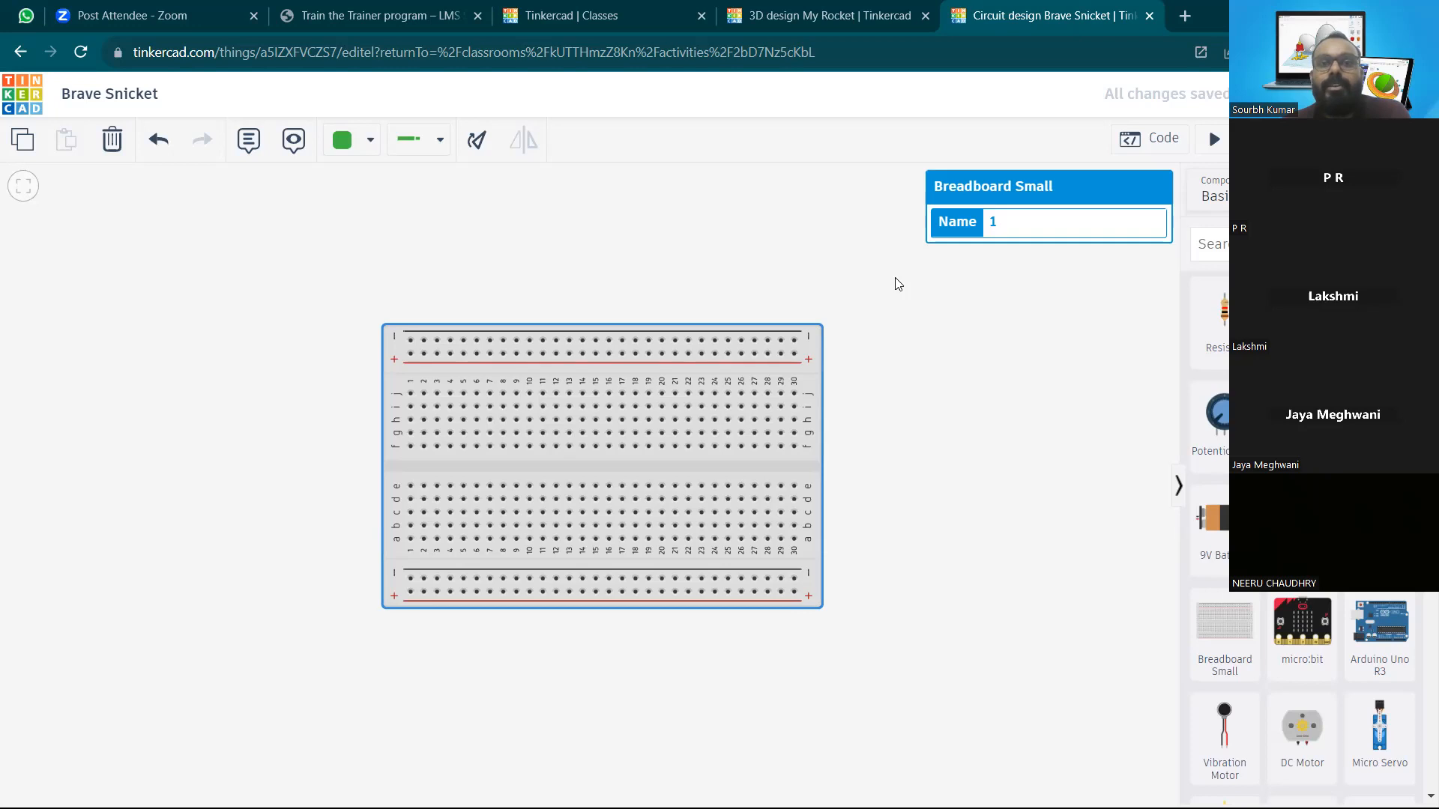
{"action": "left_click", "coordinate": [992, 453]}
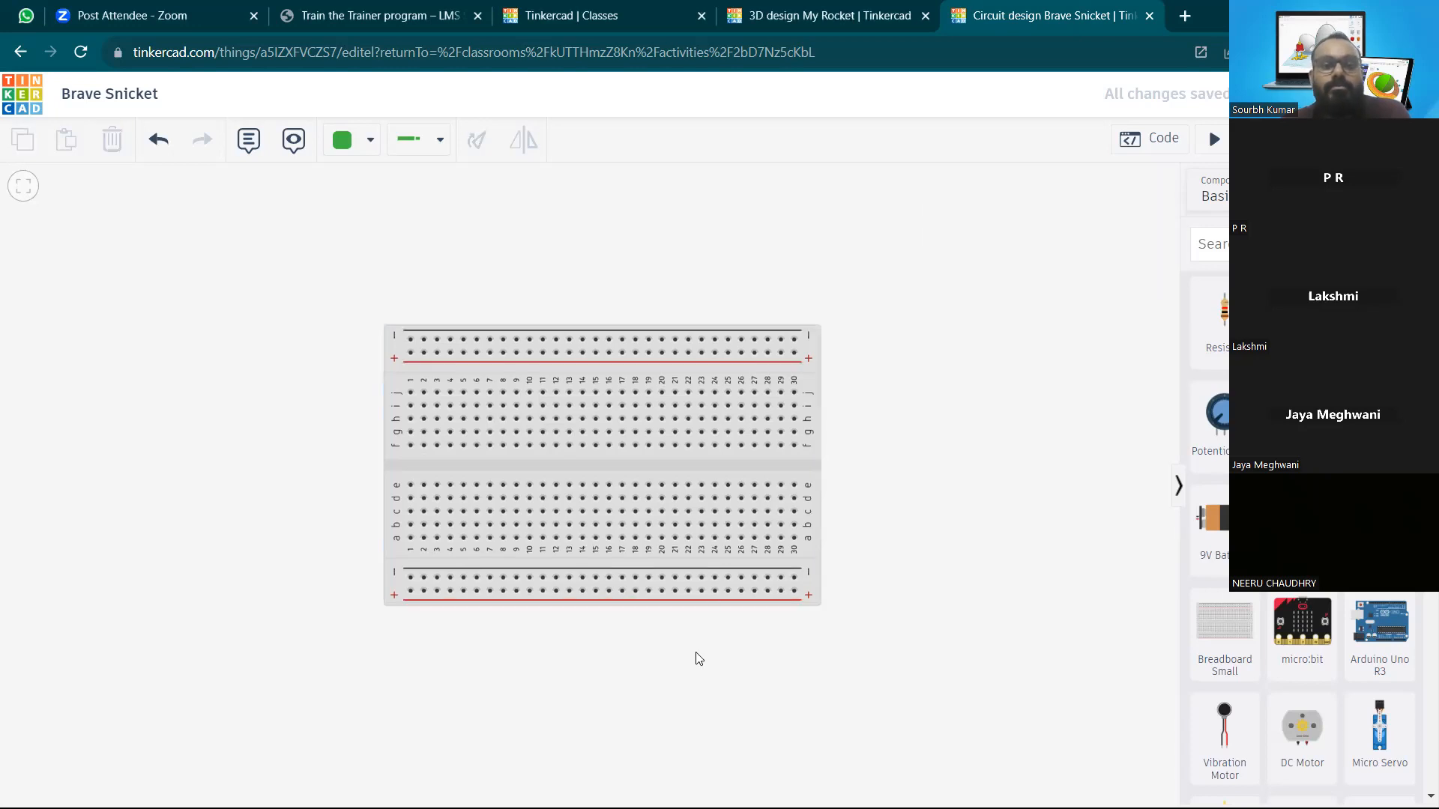
{"action": "left_click", "coordinate": [794, 498]}
{"action": "key", "text": "Escape"}
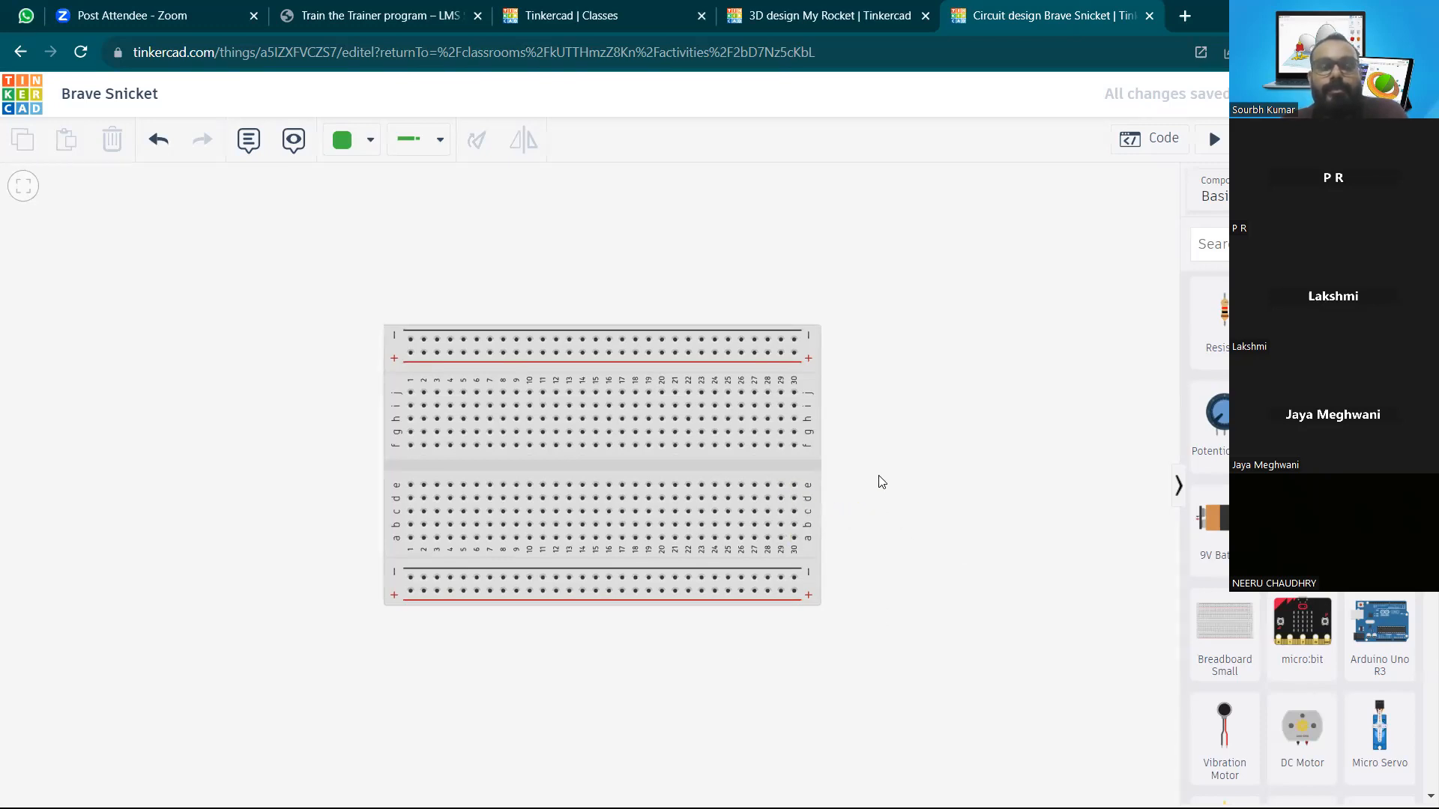
{"action": "left_click_drag", "start_coordinate": [877, 452], "coordinate": [917, 468]}
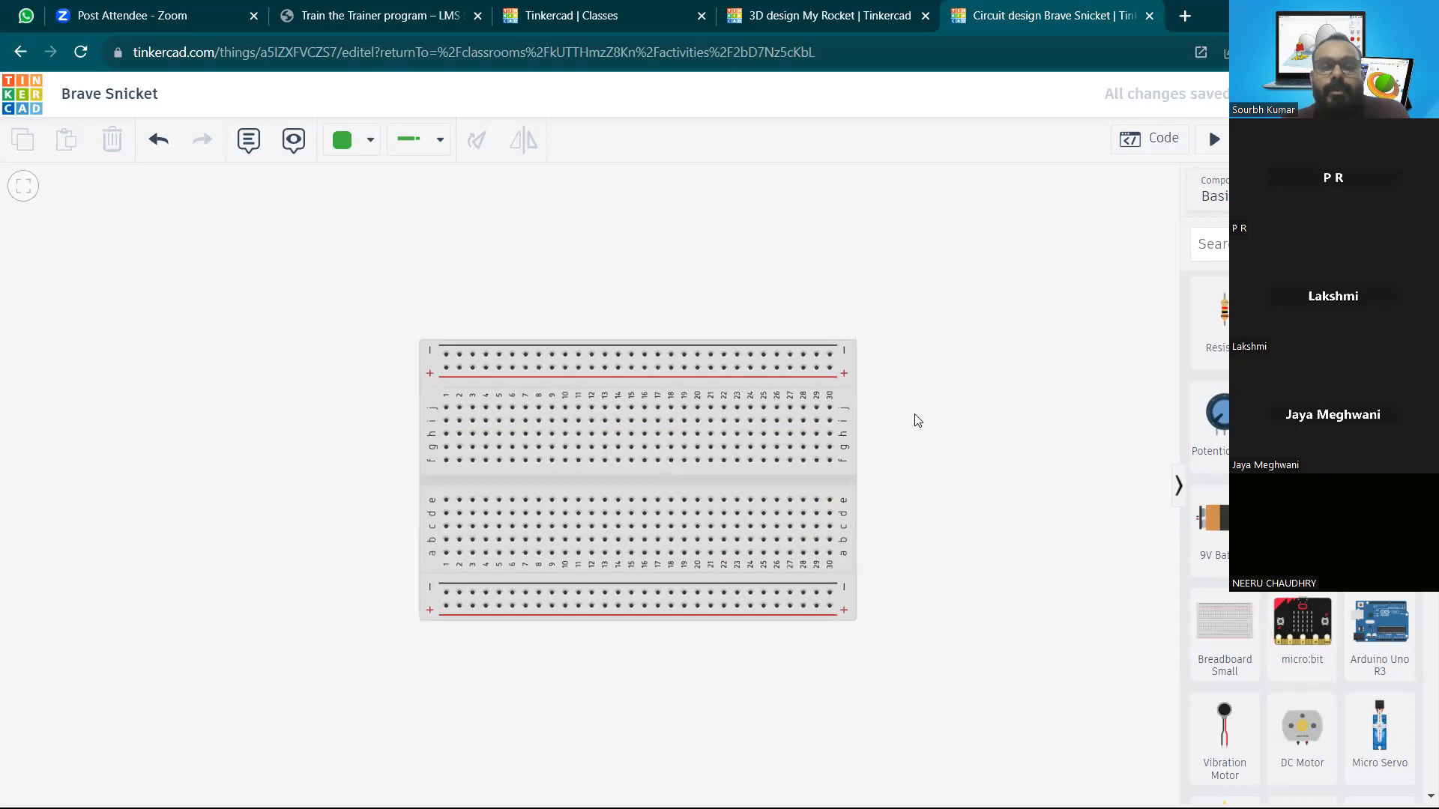
Look through the students' shared work in the class and view their circuit designs
{"action": "left_click", "coordinate": [674, 12]}
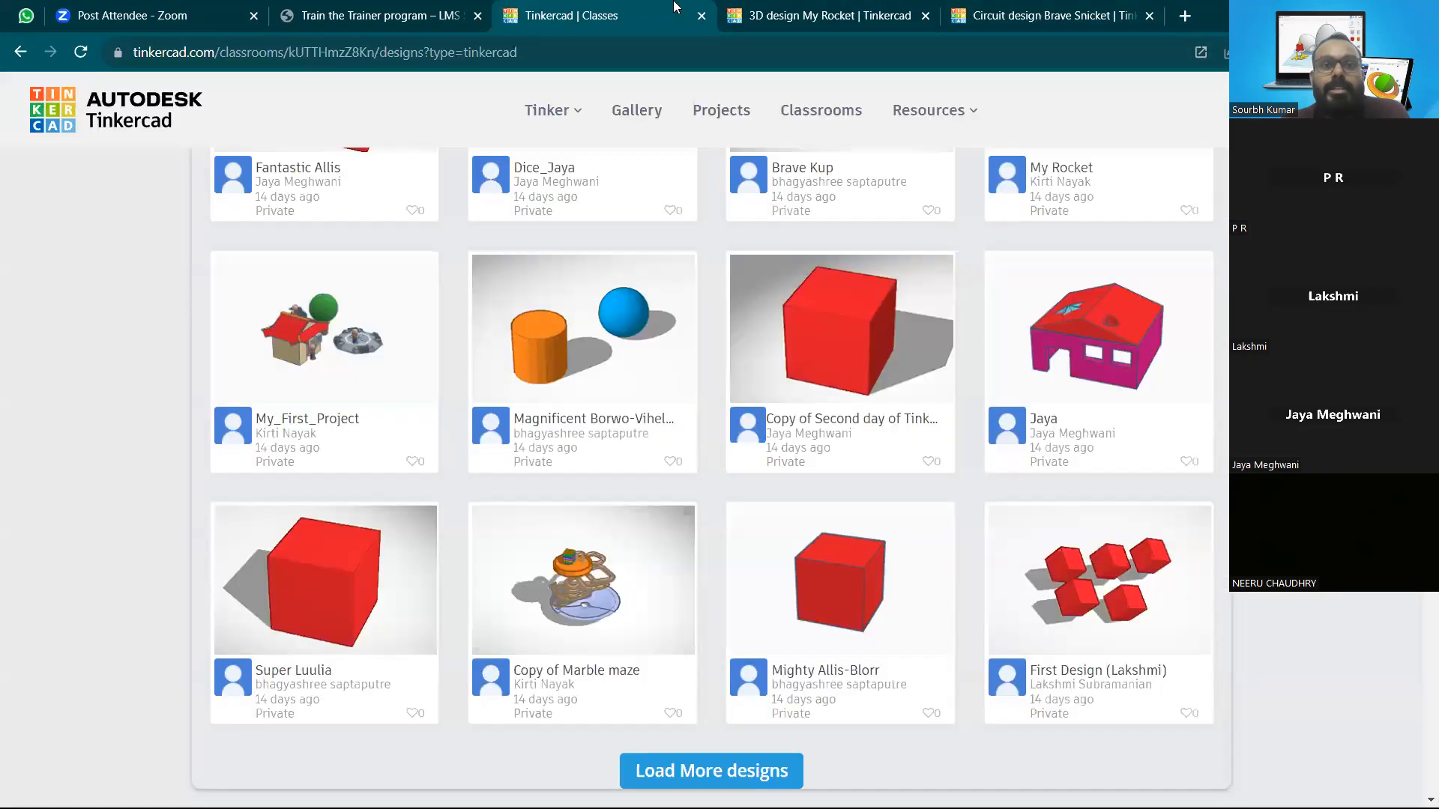
{"action": "scroll", "coordinate": [671, 243], "scroll_direction": "up", "scroll_amount": 8}
{"action": "scroll", "coordinate": [670, 243], "scroll_direction": "up", "scroll_amount": 8}
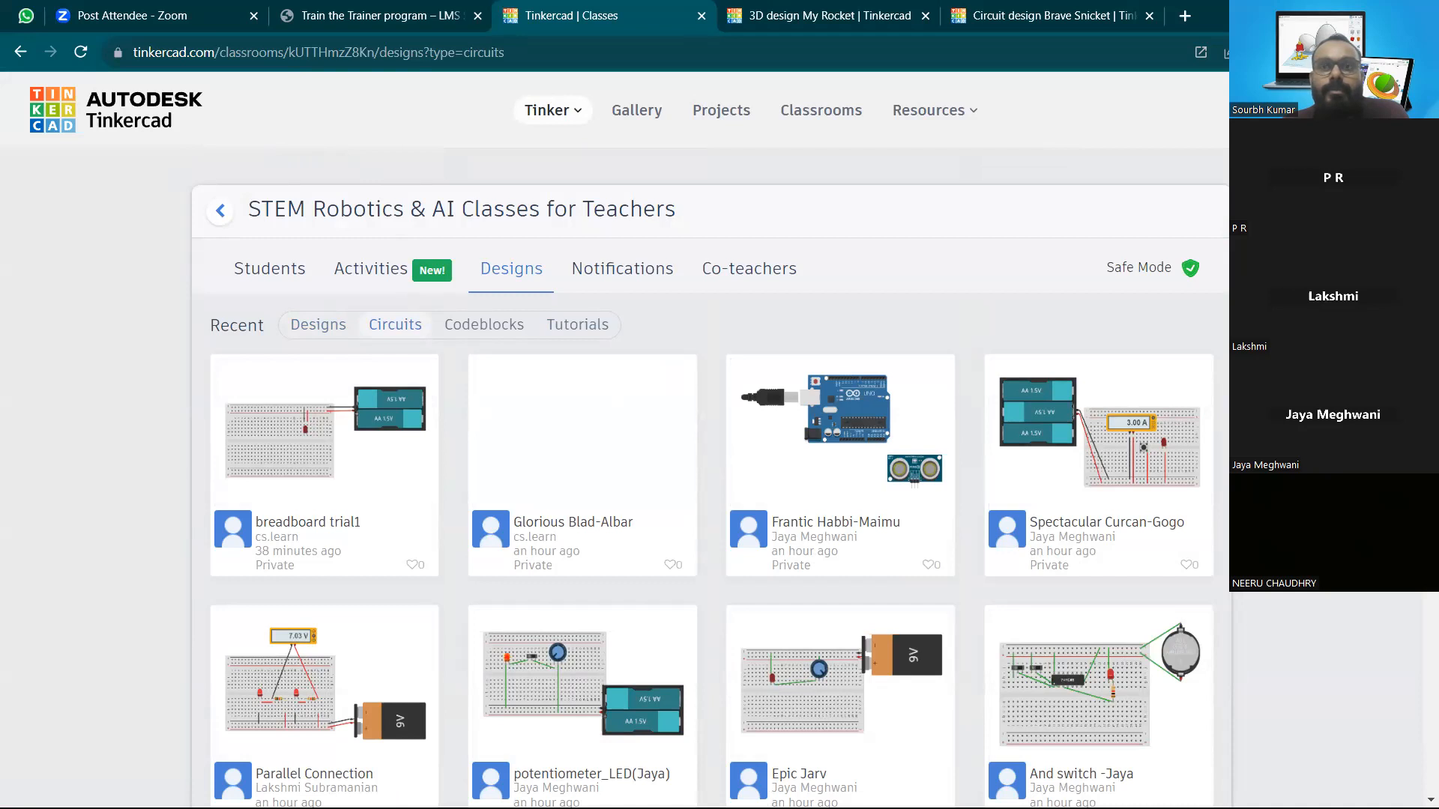
Return to the new circuit design and add two 1.5V batteries beside the breadboard
{"action": "left_click", "coordinate": [1077, 11]}
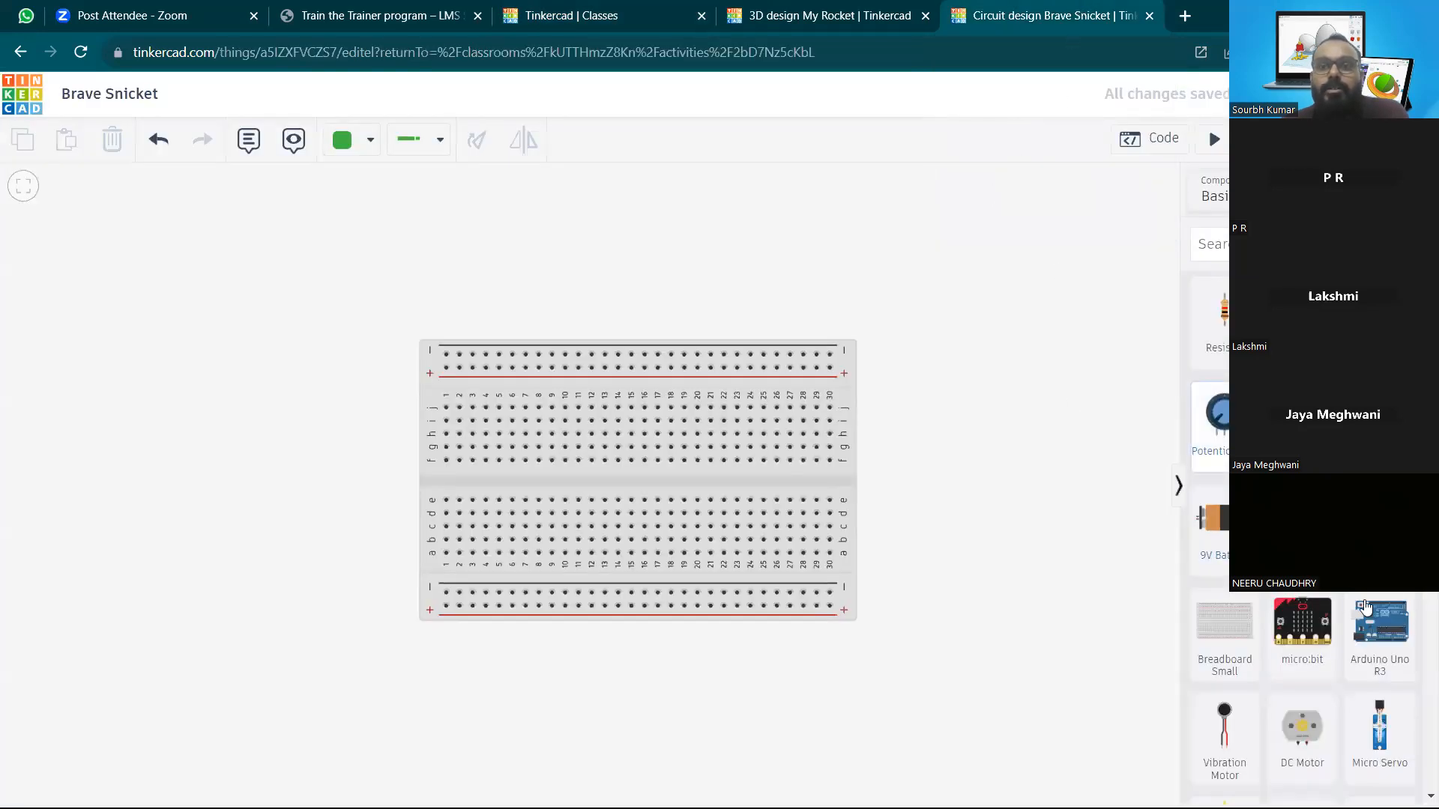
{"action": "left_click_drag", "start_coordinate": [1182, 546], "coordinate": [956, 298]}
{"action": "left_click_drag", "start_coordinate": [1380, 524], "coordinate": [1065, 303]}
Rotate the first 1.5V battery to lie horizontally and attach its terminals to the breadboard's lower power rails at column 30
{"action": "left_click_drag", "start_coordinate": [956, 450], "coordinate": [924, 502]}
{"action": "left_click", "coordinate": [480, 142]}
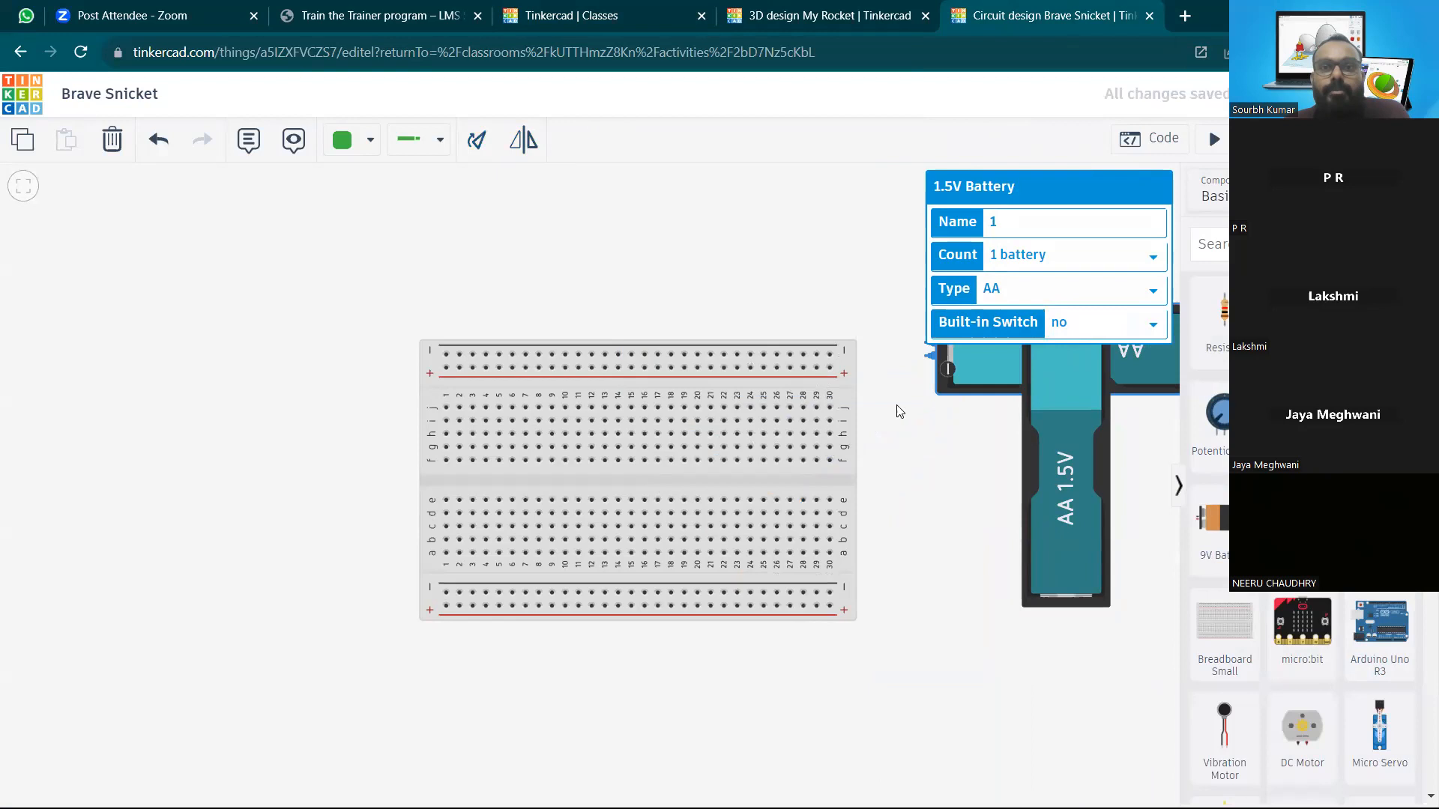
{"action": "left_click_drag", "start_coordinate": [974, 399], "coordinate": [877, 625]}
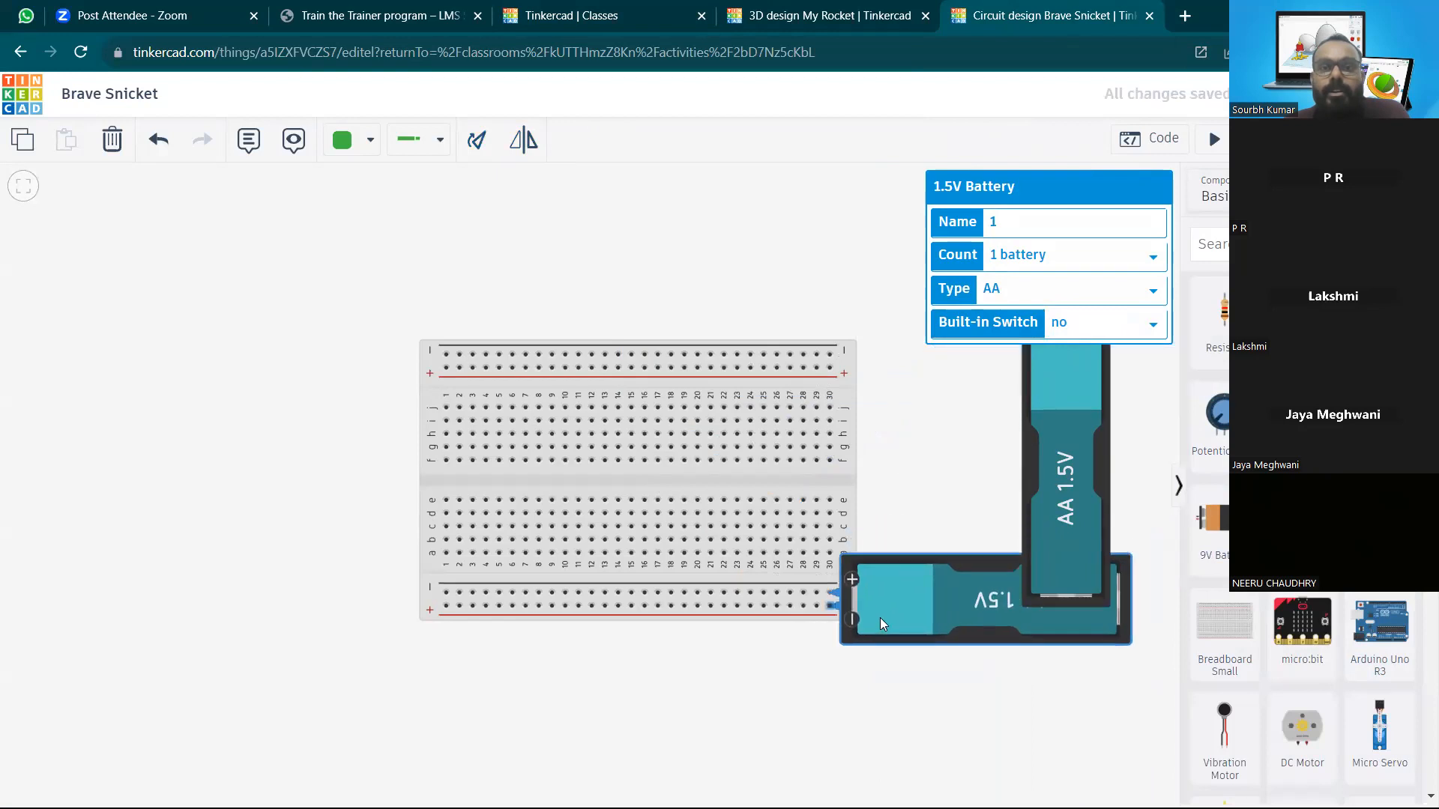
{"action": "left_click", "coordinate": [918, 485]}
Rotate the second 1.5V battery to lie horizontally and attach its terminals to the breadboard's upper power rails at column 30
{"action": "left_click_drag", "start_coordinate": [1151, 389], "coordinate": [1049, 371]}
{"action": "left_click", "coordinate": [960, 363]}
{"action": "left_click_drag", "start_coordinate": [961, 363], "coordinate": [843, 300]}
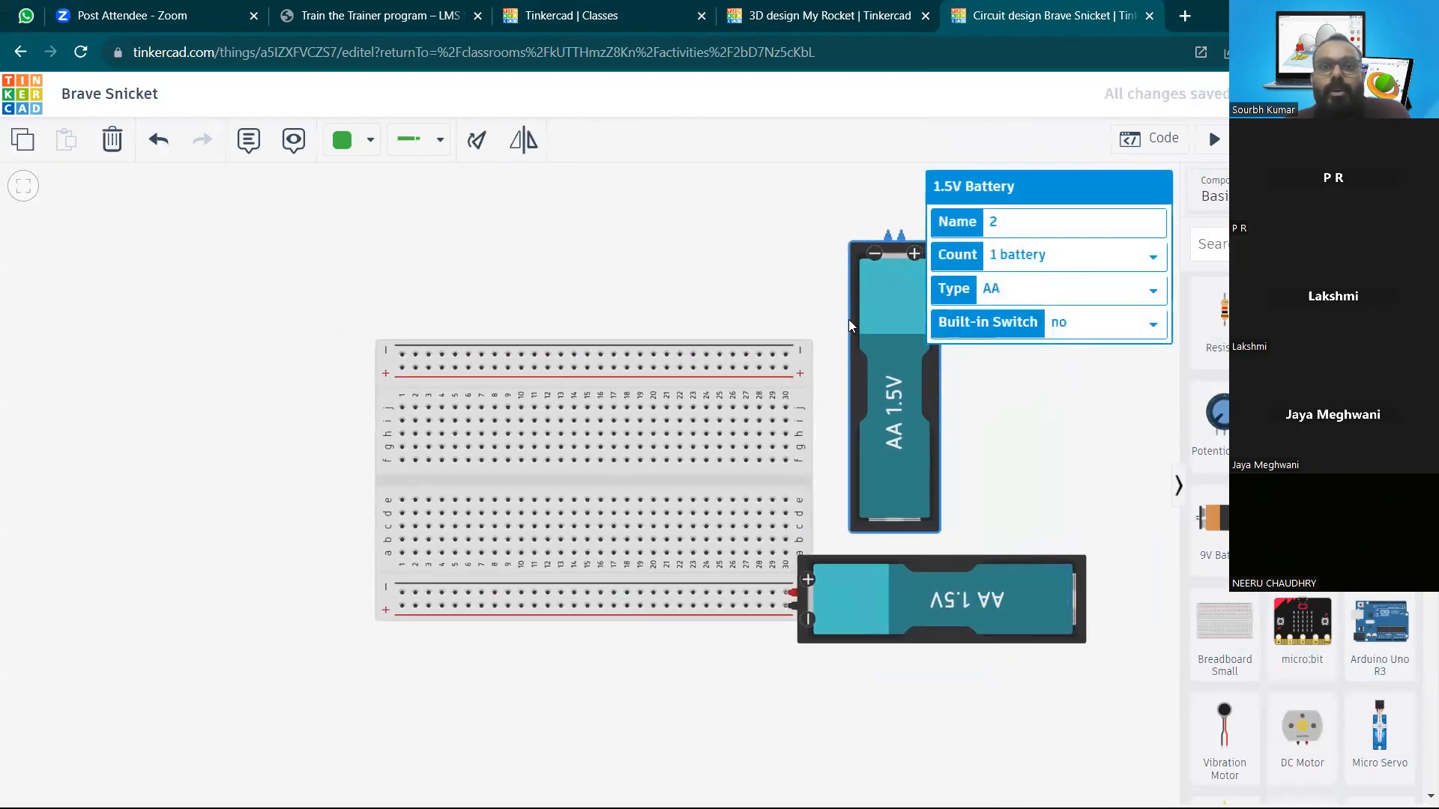
{"action": "left_click", "coordinate": [486, 142]}
{"action": "left_click", "coordinate": [489, 143]}
{"action": "left_click", "coordinate": [489, 142]}
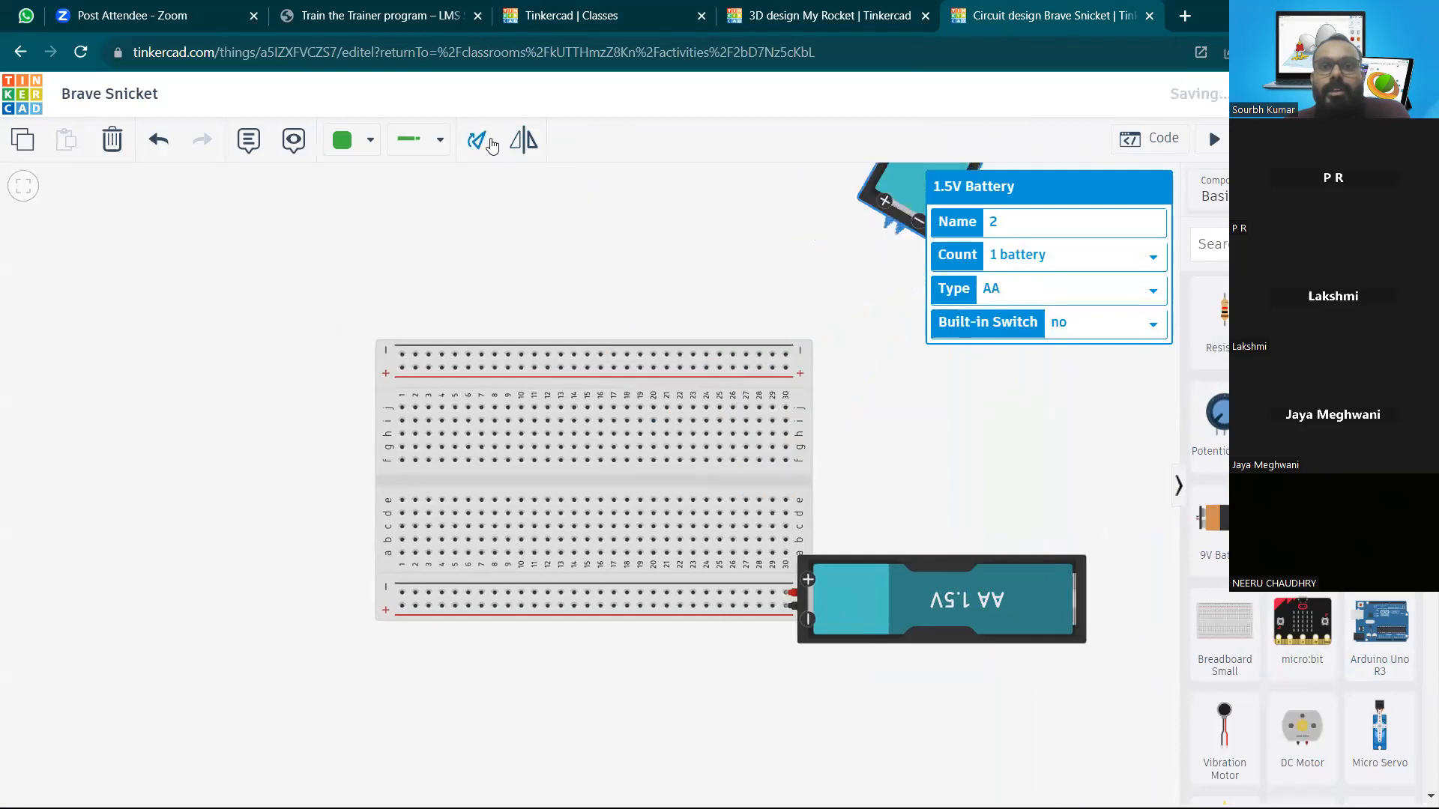
{"action": "left_click_drag", "start_coordinate": [968, 225], "coordinate": [866, 357]}
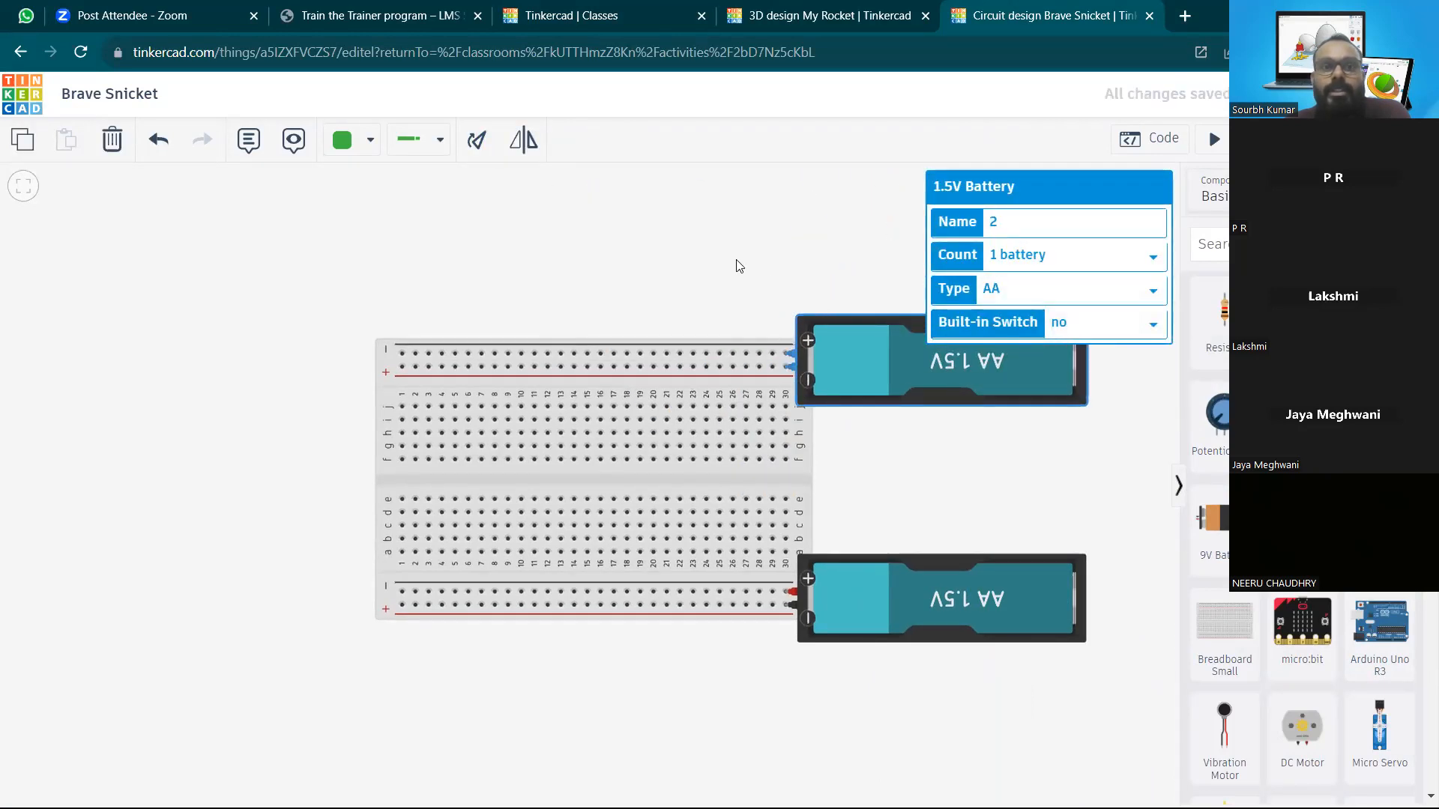
Mirror both batteries so their negative terminals meet the negative rails and their positive terminals meet the positive rails
{"action": "left_click", "coordinate": [524, 141]}
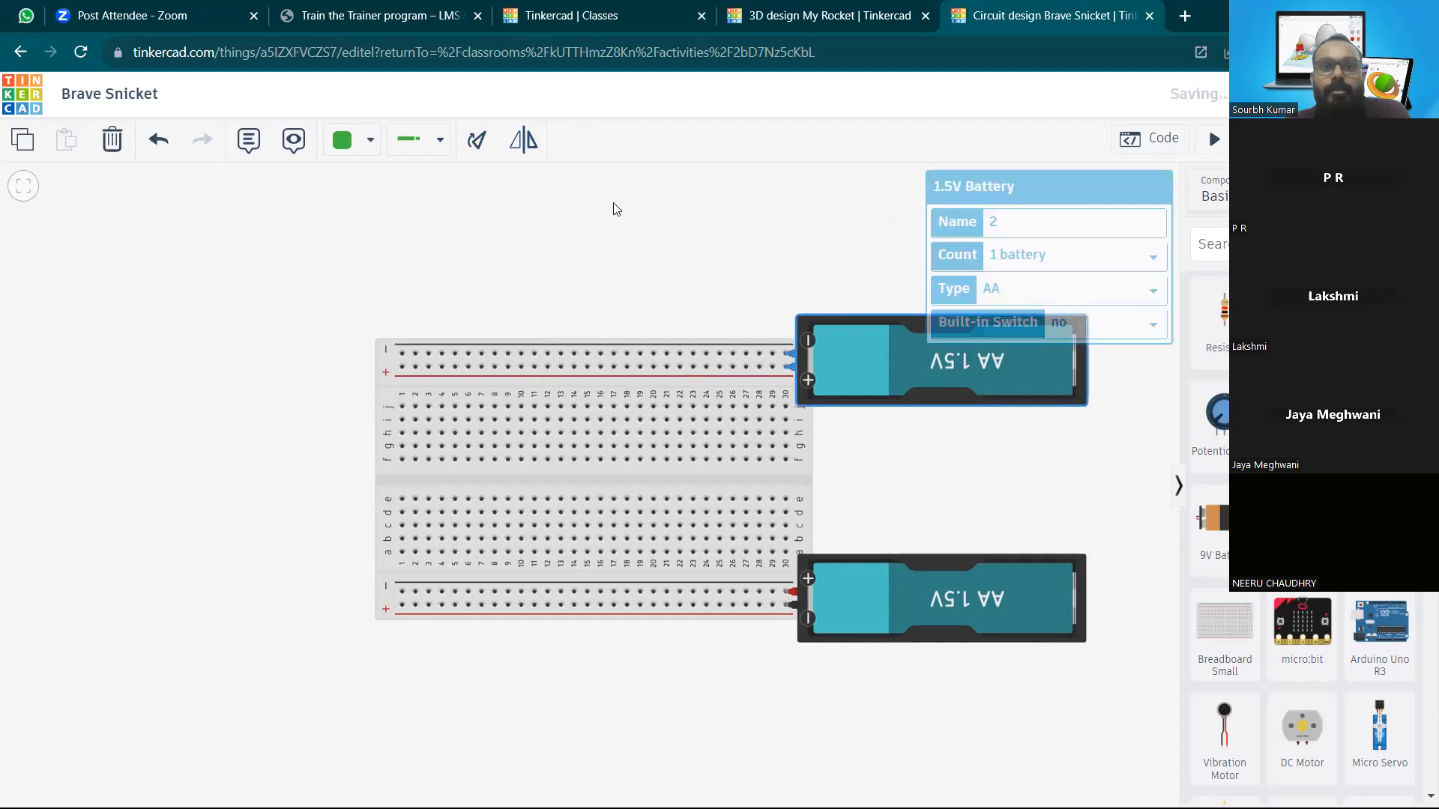
{"action": "left_click", "coordinate": [858, 622]}
{"action": "left_click", "coordinate": [524, 141]}
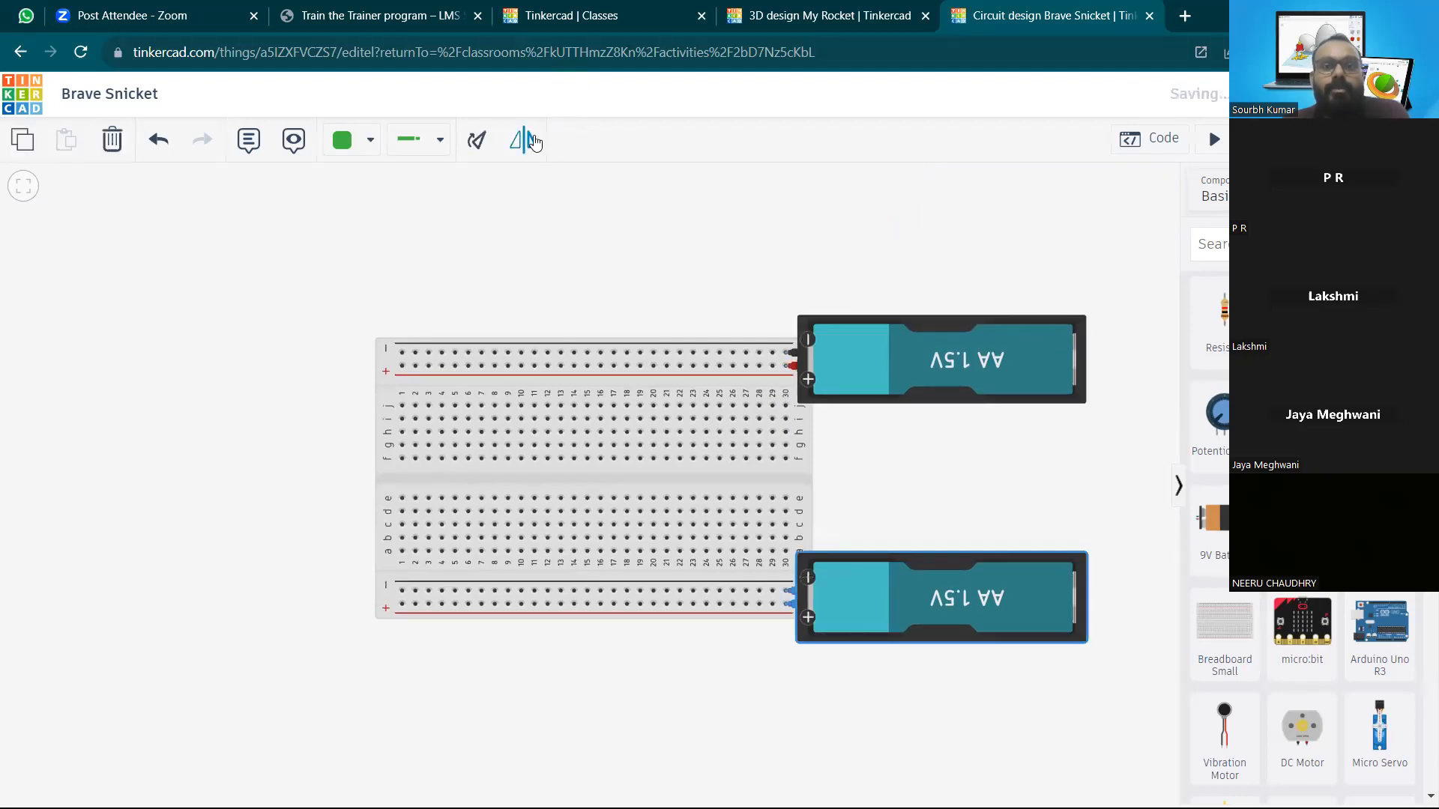
{"action": "left_click", "coordinate": [712, 272]}
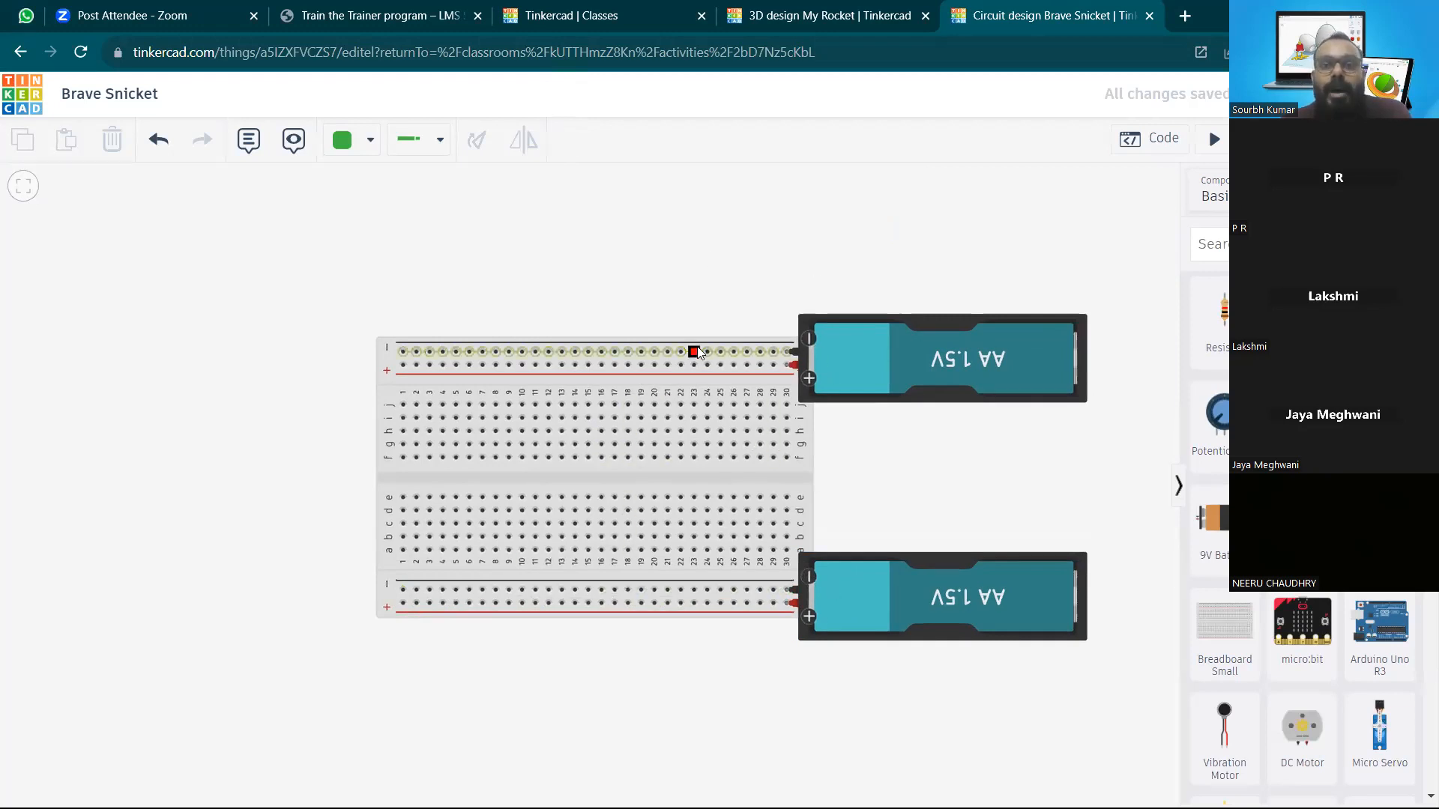
Open Google Jamboard in a new browser tab
{"action": "left_click", "coordinate": [1185, 15]}
{"action": "type", "text": "google jam"}
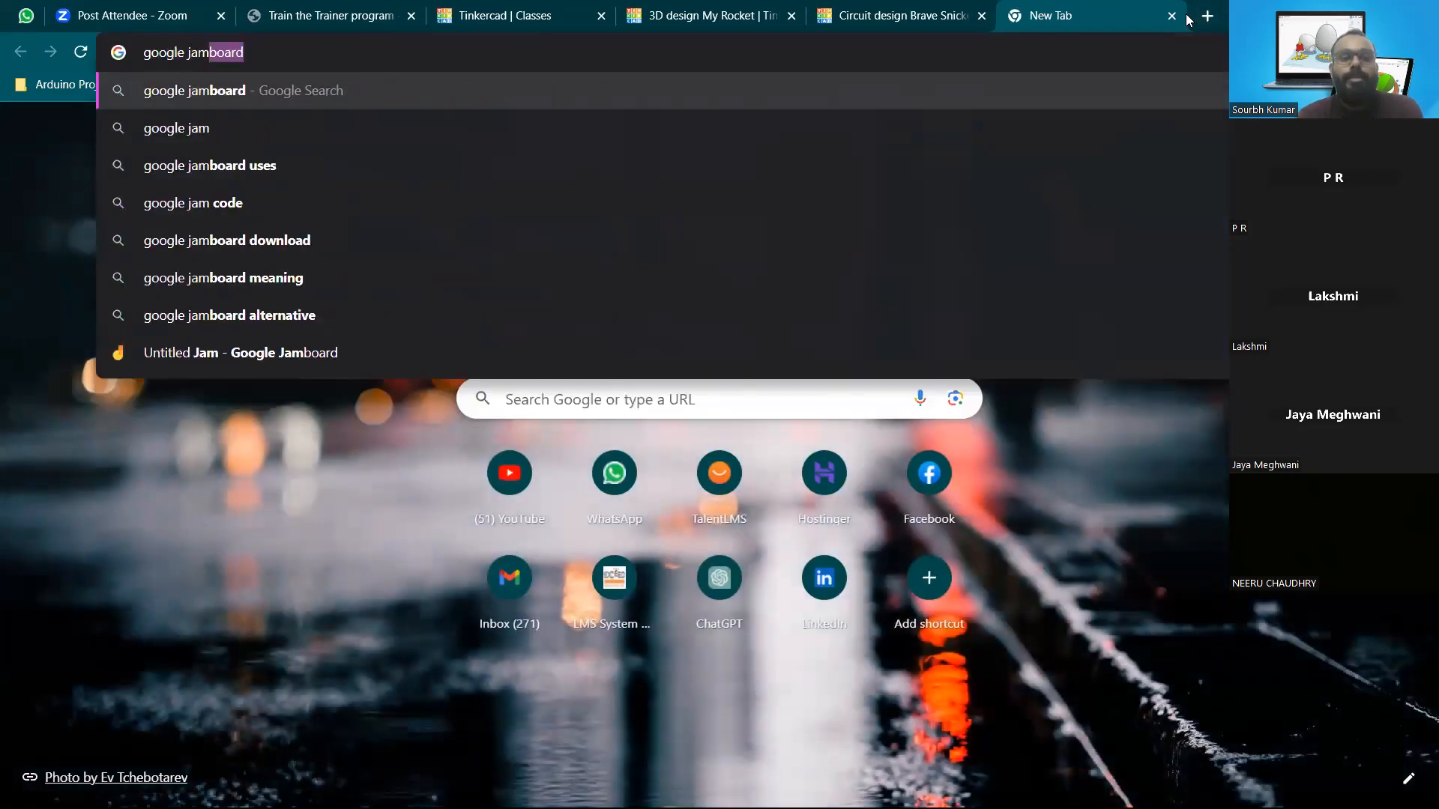
{"action": "key", "text": "Return"}
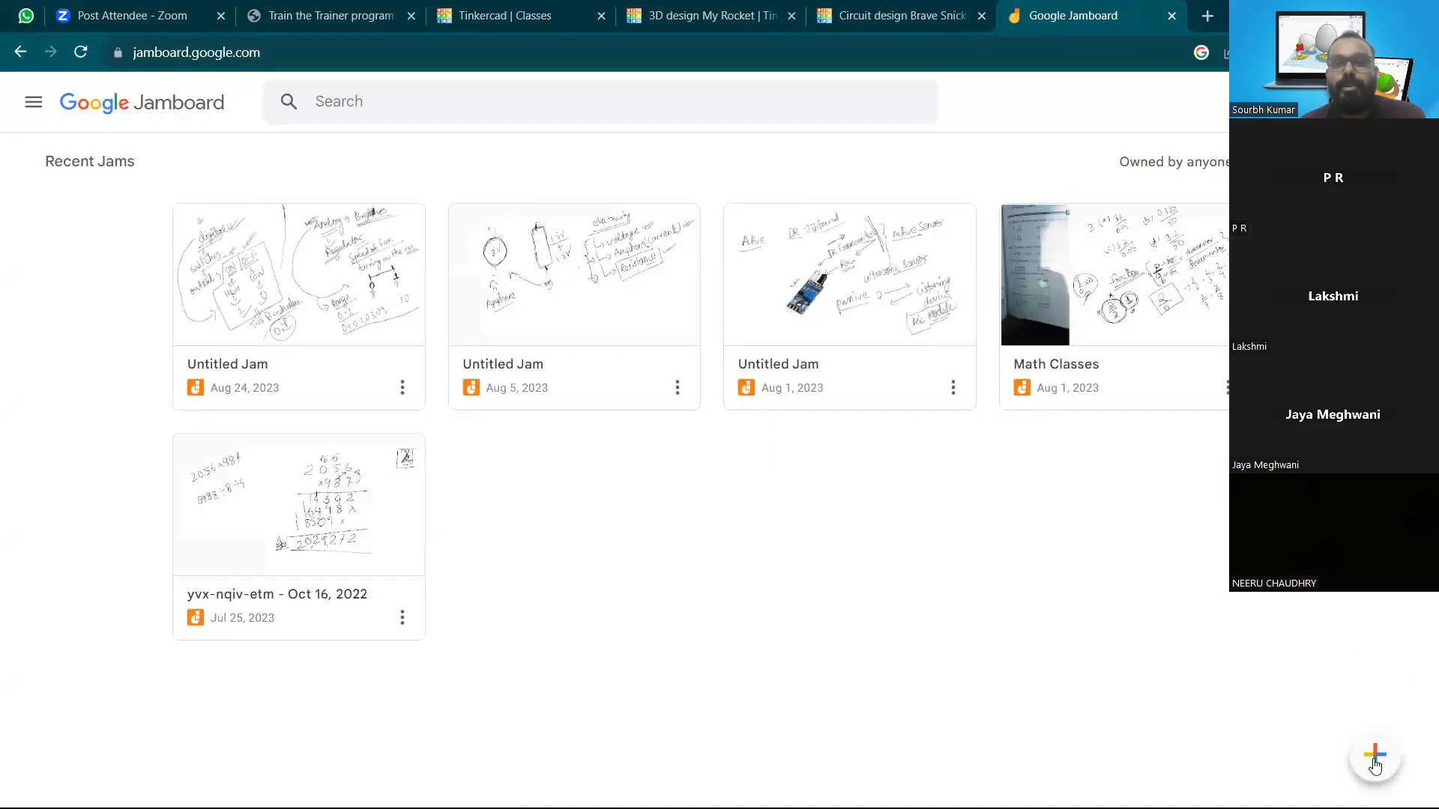
Create a new blank jam and set the pen to blue ink for drawing
{"action": "left_click", "coordinate": [1375, 758]}
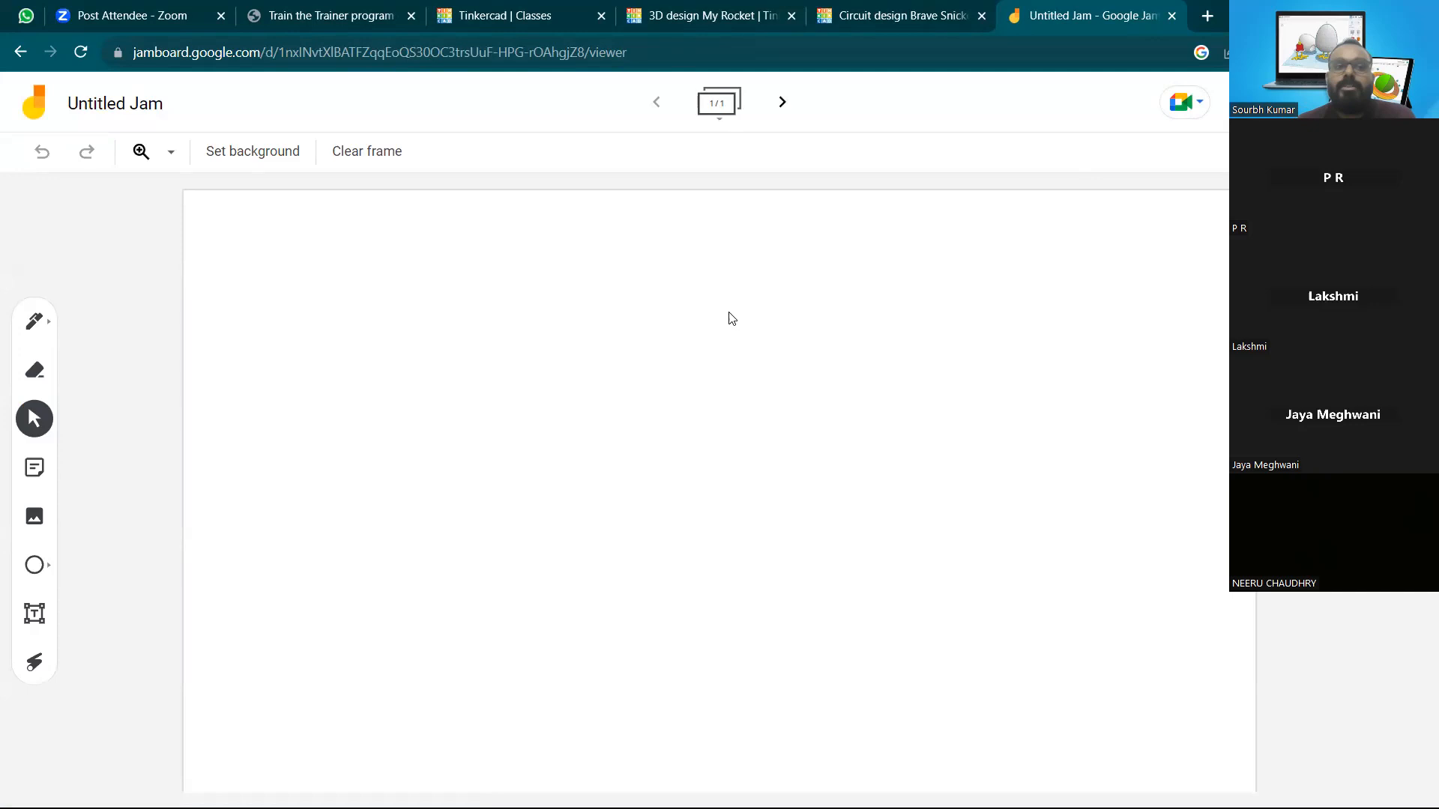
{"action": "left_click", "coordinate": [33, 321]}
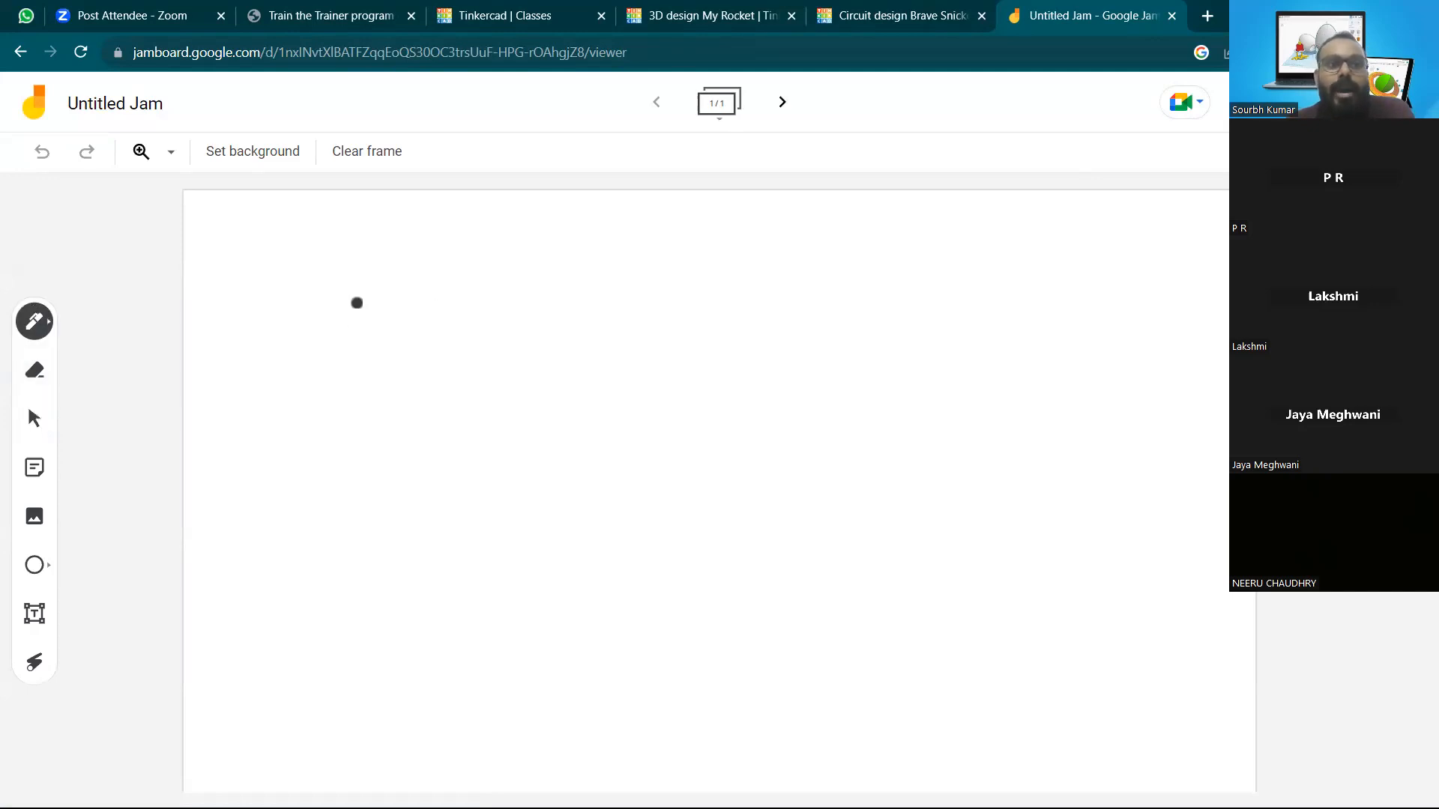
{"action": "left_click", "coordinate": [47, 330]}
{"action": "left_click", "coordinate": [133, 366]}
Sketch the first battery on the blank frame, mark its -ve and +ve ends, and label it "Bat 1" with an underline
{"action": "mouse_move", "coordinate": [303, 437]}
{"action": "left_mouse_down"}
{"action": "mouse_move", "coordinate": [298, 408]}
{"action": "mouse_move", "coordinate": [322, 391]}
{"action": "mouse_move", "coordinate": [304, 439]}
{"action": "mouse_move", "coordinate": [336, 409]}
{"action": "mouse_move", "coordinate": [301, 437]}
{"action": "left_mouse_up"}
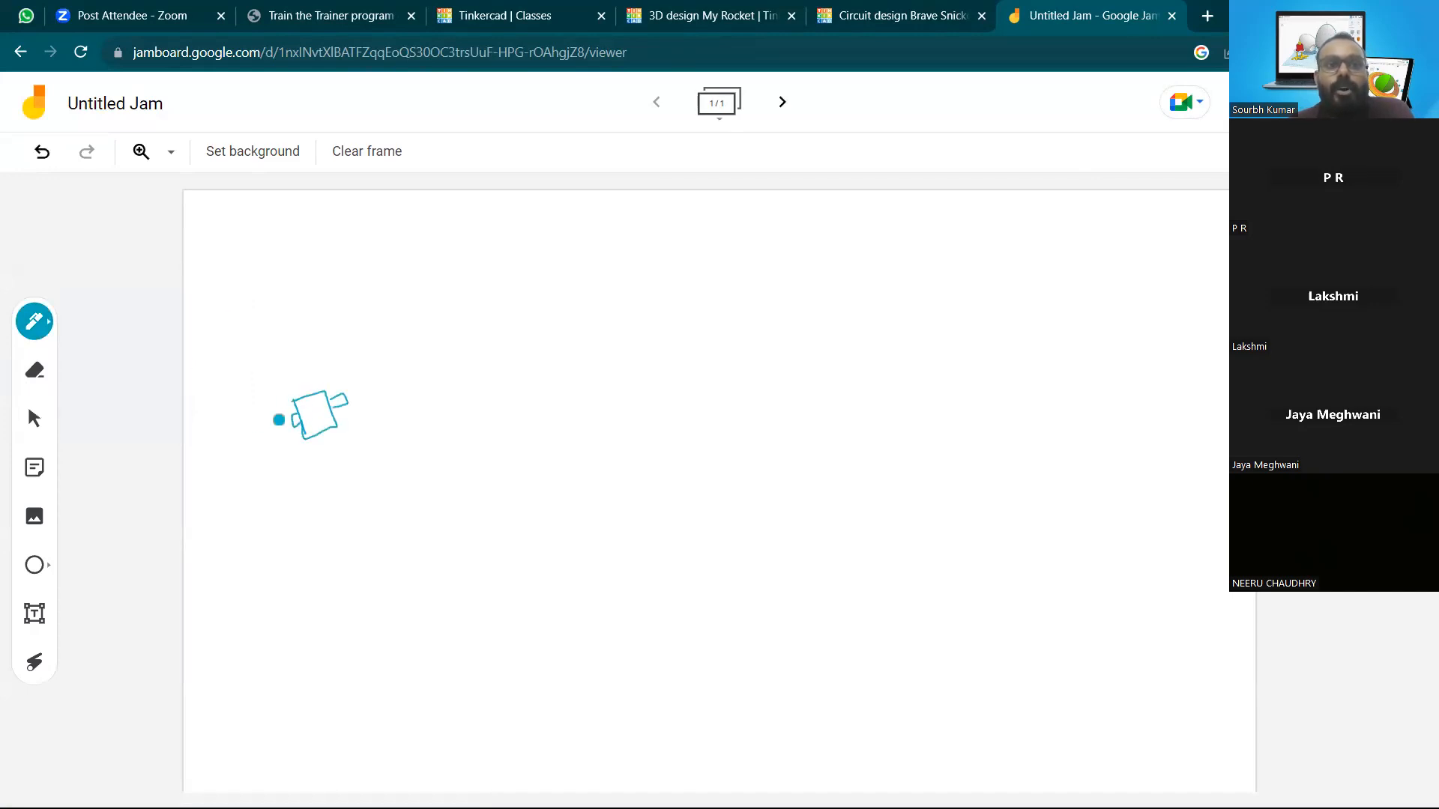
{"action": "left_click_drag", "start_coordinate": [270, 428], "coordinate": [290, 435]}
{"action": "left_click_drag", "start_coordinate": [366, 387], "coordinate": [365, 403]}
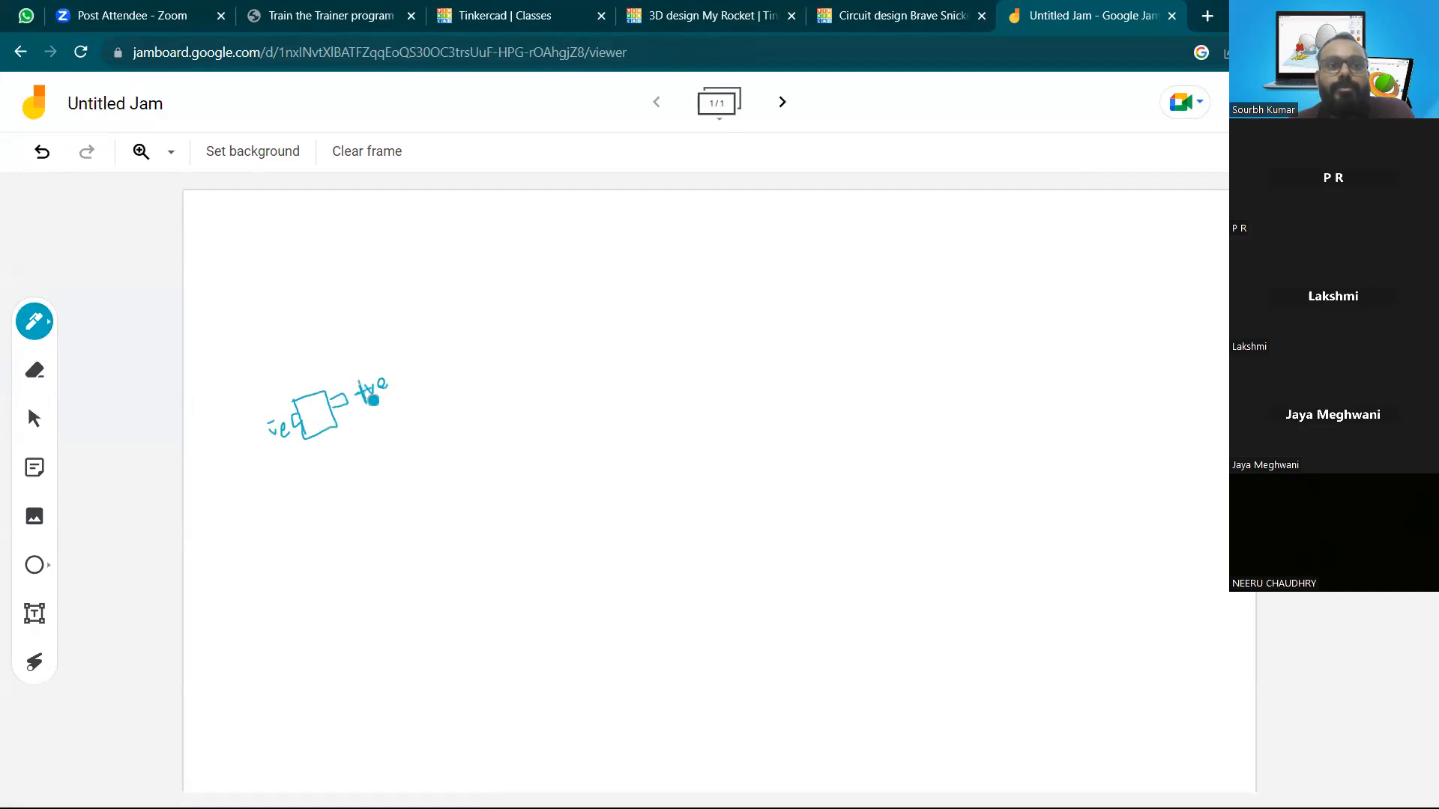
{"action": "left_click_drag", "start_coordinate": [279, 458], "coordinate": [331, 434]}
{"action": "mouse_move", "coordinate": [287, 476]}
{"action": "left_mouse_down"}
{"action": "mouse_move", "coordinate": [293, 510]}
{"action": "mouse_move", "coordinate": [333, 459]}
{"action": "mouse_move", "coordinate": [332, 486]}
{"action": "mouse_move", "coordinate": [354, 486]}
{"action": "mouse_move", "coordinate": [320, 474]}
{"action": "left_mouse_up"}
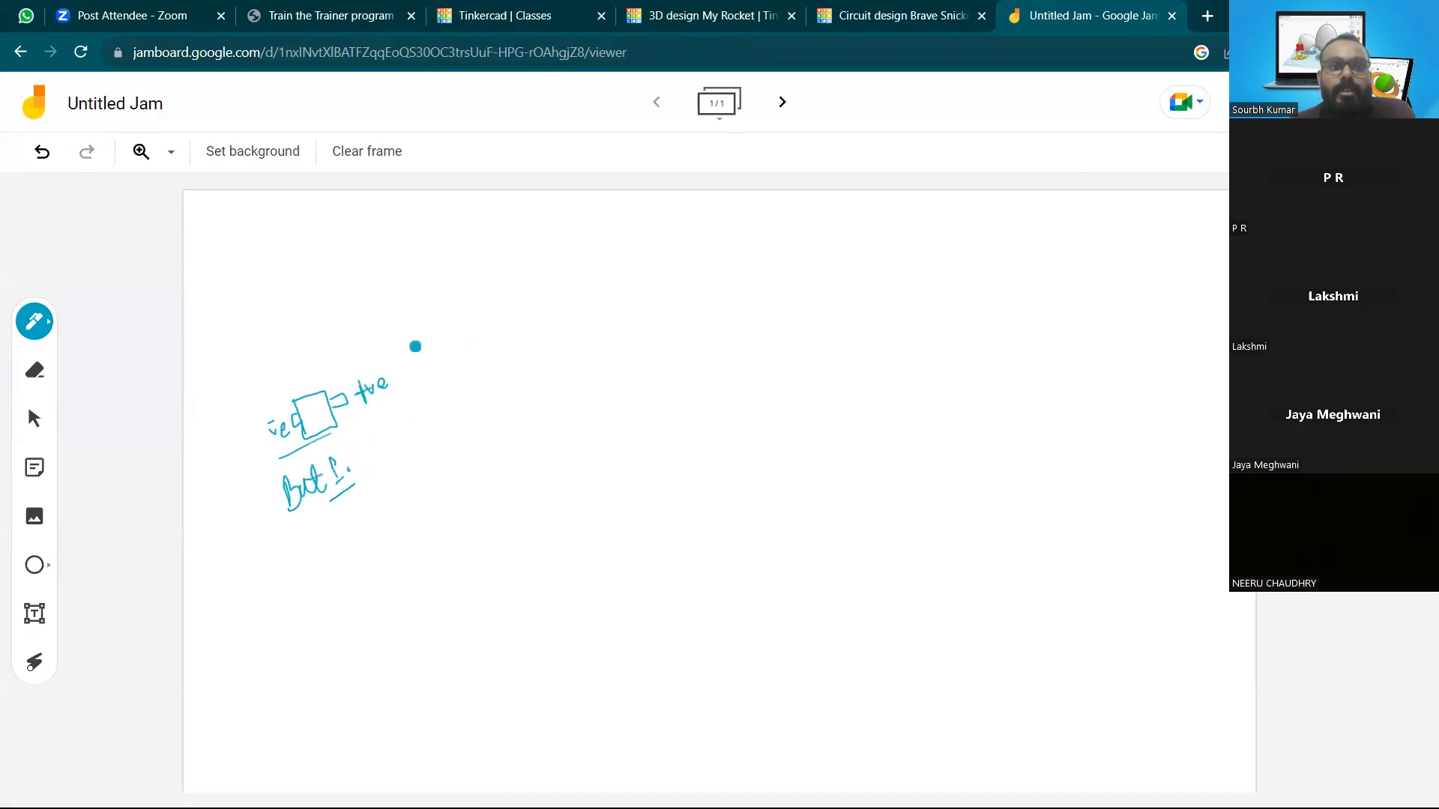
Sketch a second battery above and beside the first, mark its -ve and +ve ends, and label it "Bat 2" with a double underline
{"action": "mouse_move", "coordinate": [471, 321]}
{"action": "left_mouse_down"}
{"action": "mouse_move", "coordinate": [517, 341]}
{"action": "mouse_move", "coordinate": [479, 338]}
{"action": "mouse_move", "coordinate": [525, 326]}
{"action": "left_mouse_up"}
{"action": "left_click_drag", "start_coordinate": [436, 350], "coordinate": [471, 341]}
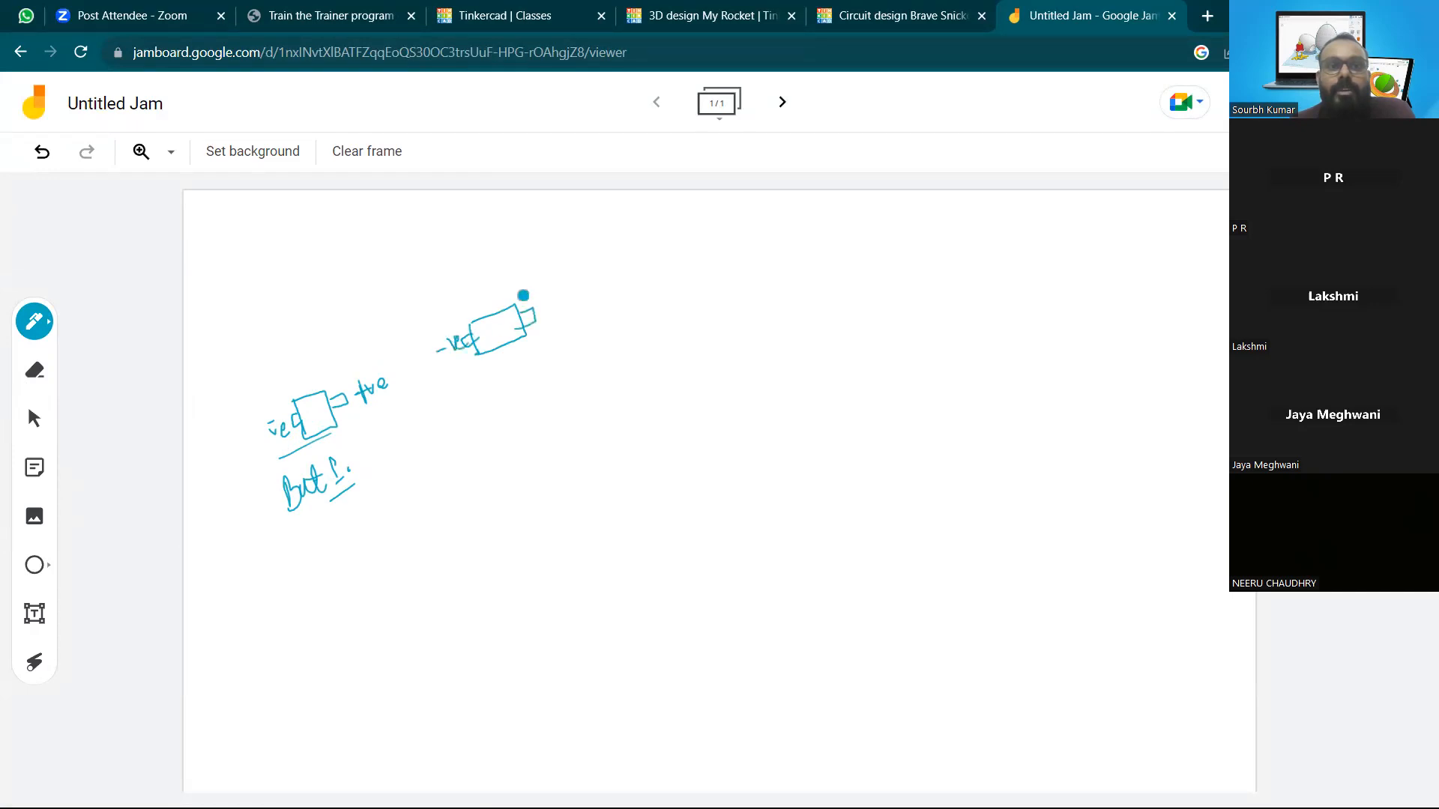
{"action": "left_click_drag", "start_coordinate": [553, 289], "coordinate": [553, 306]}
{"action": "left_click_drag", "start_coordinate": [548, 301], "coordinate": [601, 286]}
{"action": "mouse_move", "coordinate": [475, 368]}
{"action": "left_mouse_down"}
{"action": "mouse_move", "coordinate": [478, 395]}
{"action": "mouse_move", "coordinate": [517, 384]}
{"action": "mouse_move", "coordinate": [523, 355]}
{"action": "mouse_move", "coordinate": [548, 365]}
{"action": "left_mouse_up"}
{"action": "left_click", "coordinate": [552, 353]}
{"action": "left_click_drag", "start_coordinate": [491, 404], "coordinate": [539, 381]}
{"action": "left_click_drag", "start_coordinate": [501, 416], "coordinate": [536, 395]}
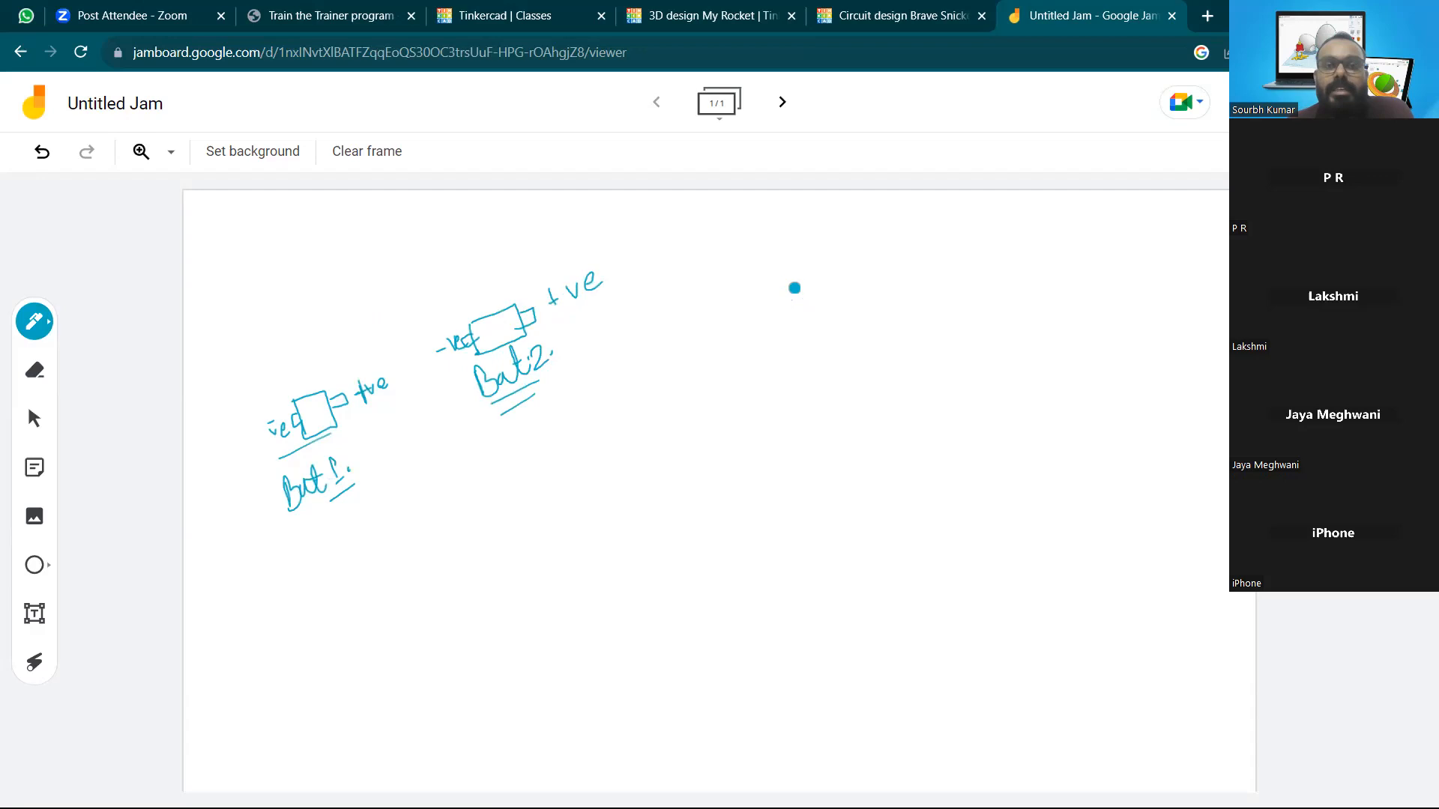
Diagram Bat 1 (A-B) and Bat 2 (C-D) in "Series" with voltage 1.5+1.5 = 3V, tick the heading and circle both battery labels
{"action": "mouse_move", "coordinate": [717, 287]}
{"action": "left_mouse_down"}
{"action": "mouse_move", "coordinate": [788, 284]}
{"action": "mouse_move", "coordinate": [724, 291]}
{"action": "mouse_move", "coordinate": [723, 336]}
{"action": "mouse_move", "coordinate": [791, 309]}
{"action": "mouse_move", "coordinate": [791, 323]}
{"action": "left_mouse_up"}
{"action": "left_click_drag", "start_coordinate": [984, 269], "coordinate": [1047, 270]}
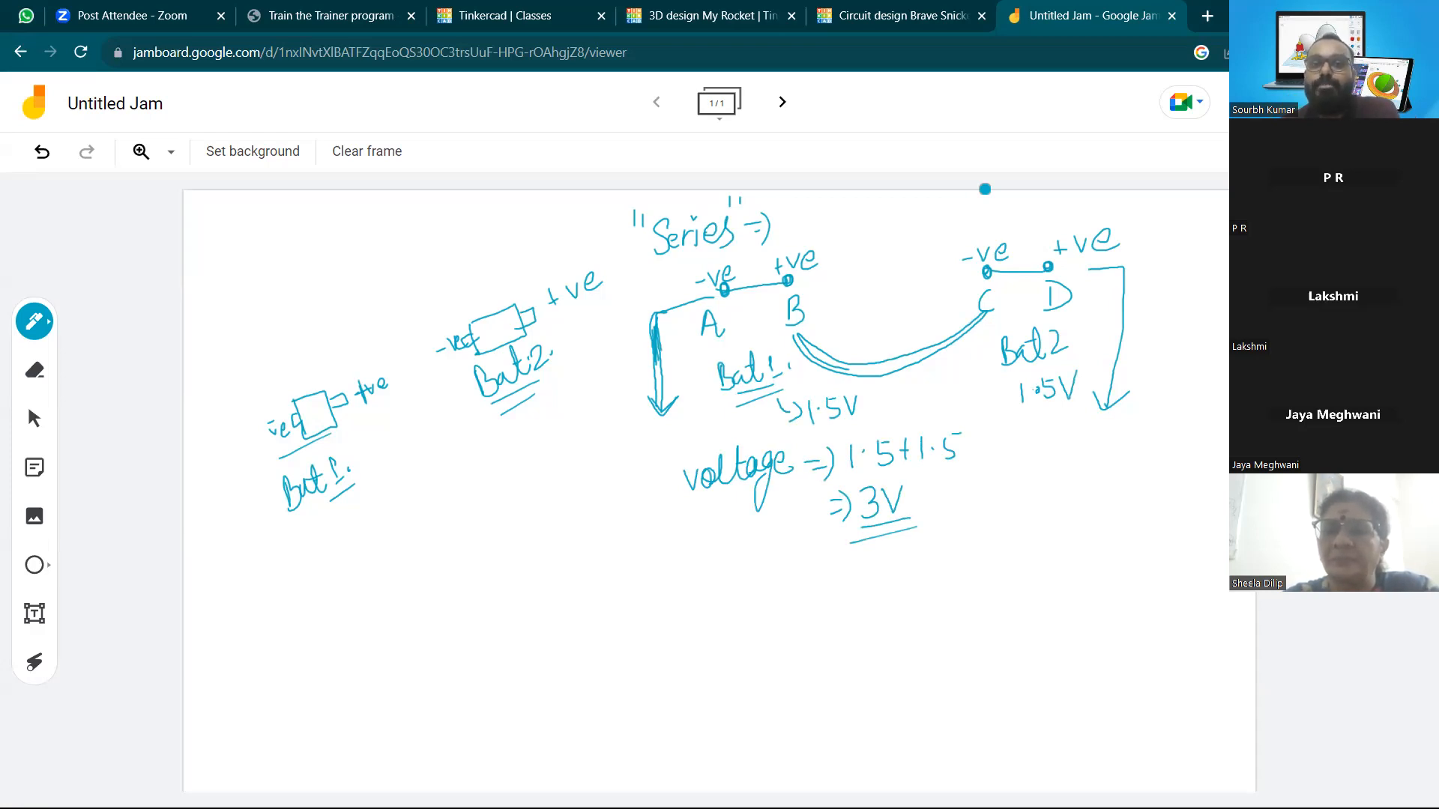
{"action": "left_click_drag", "start_coordinate": [782, 220], "coordinate": [821, 209]}
{"action": "mouse_move", "coordinate": [802, 210]}
{"action": "left_mouse_down"}
{"action": "mouse_move", "coordinate": [804, 226]}
{"action": "mouse_move", "coordinate": [839, 206]}
{"action": "left_mouse_up"}
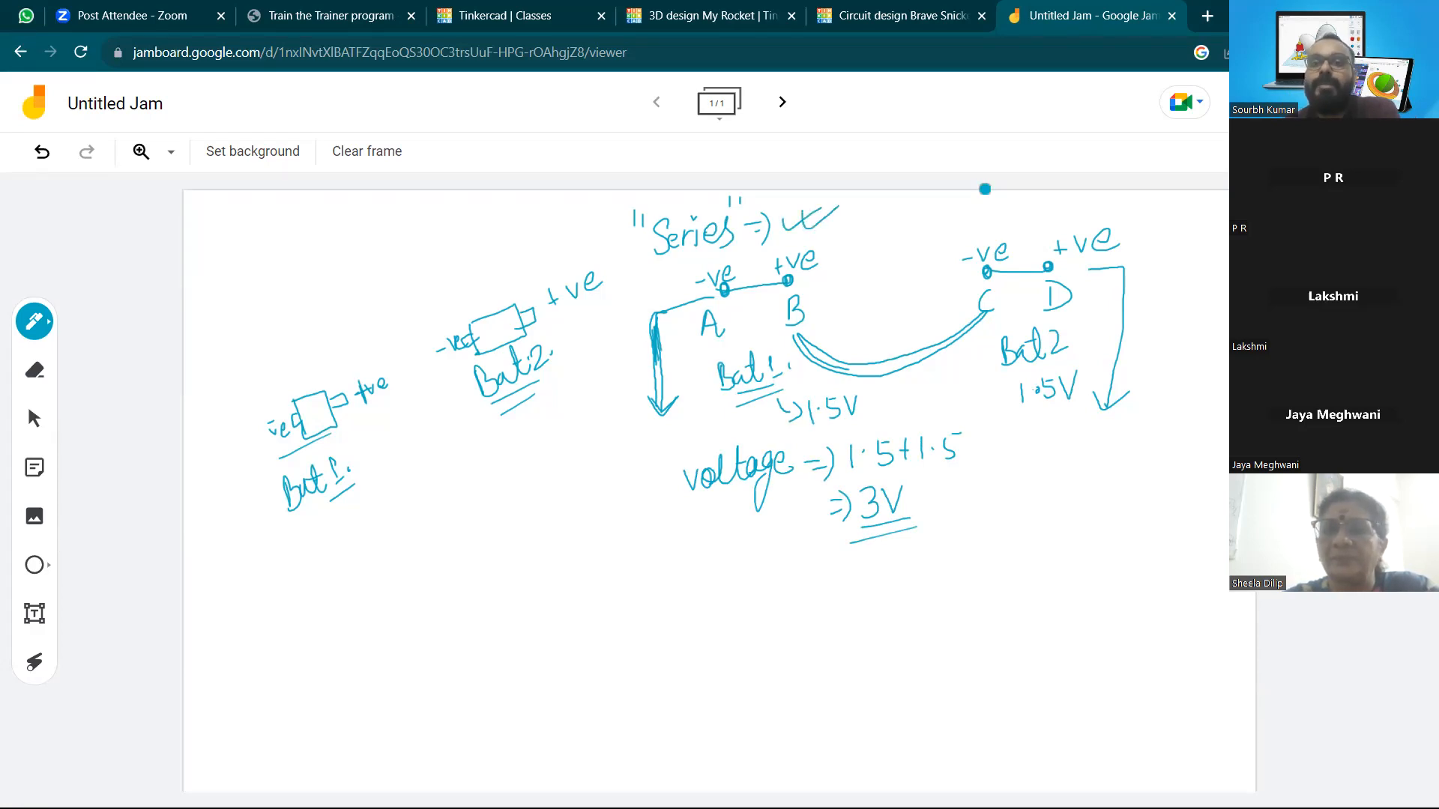
{"action": "mouse_move", "coordinate": [781, 334]}
{"action": "left_mouse_down"}
{"action": "mouse_move", "coordinate": [742, 327]}
{"action": "mouse_move", "coordinate": [710, 395]}
{"action": "mouse_move", "coordinate": [778, 330]}
{"action": "left_mouse_up"}
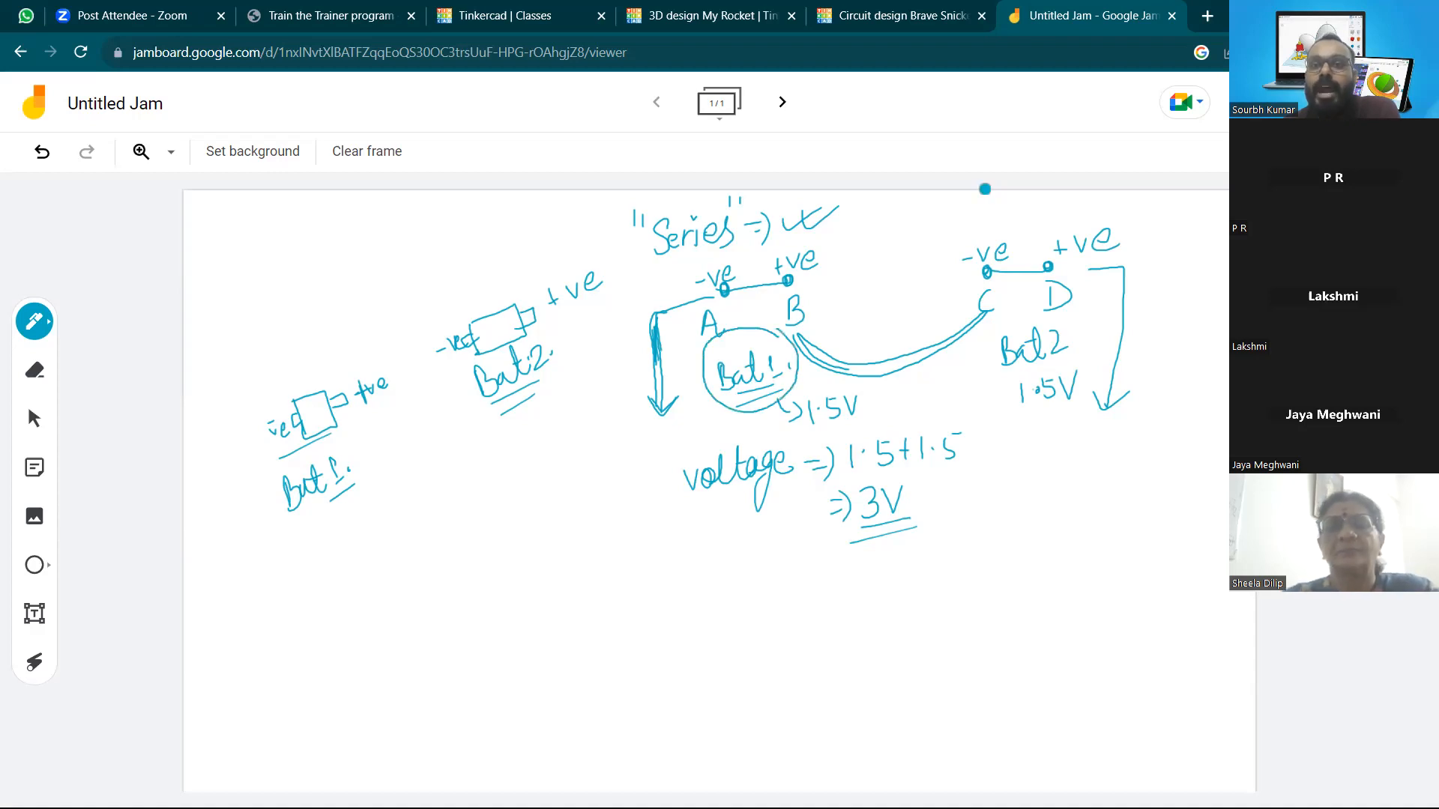
{"action": "mouse_move", "coordinate": [1043, 316]}
{"action": "left_mouse_down"}
{"action": "mouse_move", "coordinate": [995, 368]}
{"action": "mouse_move", "coordinate": [1079, 364]}
{"action": "mouse_move", "coordinate": [1081, 323]}
{"action": "left_mouse_up"}
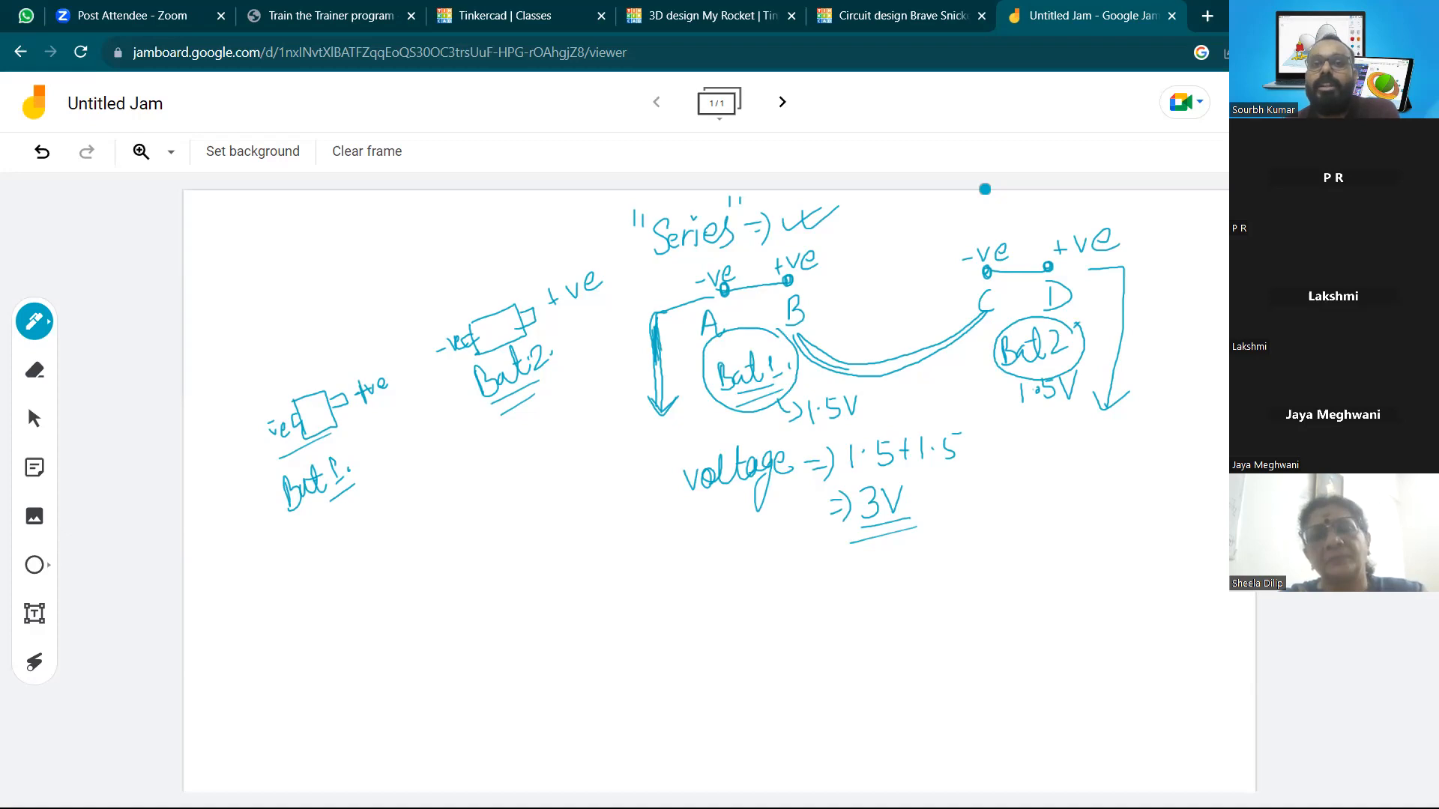
Write the heading "parallel" below Bat 1 and draw two batteries as line segments with terminals A-B and C-D
{"action": "mouse_move", "coordinate": [363, 542]}
{"action": "left_mouse_down"}
{"action": "mouse_move", "coordinate": [377, 550]}
{"action": "mouse_move", "coordinate": [429, 494]}
{"action": "mouse_move", "coordinate": [473, 484]}
{"action": "left_mouse_up"}
{"action": "left_click_drag", "start_coordinate": [431, 571], "coordinate": [432, 580]}
{"action": "mouse_move", "coordinate": [393, 637]}
{"action": "left_mouse_down"}
{"action": "mouse_move", "coordinate": [396, 616]}
{"action": "mouse_move", "coordinate": [413, 633]}
{"action": "mouse_move", "coordinate": [440, 620]}
{"action": "mouse_move", "coordinate": [431, 577]}
{"action": "left_mouse_up"}
{"action": "left_click_drag", "start_coordinate": [495, 534], "coordinate": [538, 520]}
{"action": "mouse_move", "coordinate": [511, 553]}
{"action": "left_mouse_down"}
{"action": "mouse_move", "coordinate": [505, 568]}
{"action": "mouse_move", "coordinate": [527, 567]}
{"action": "left_mouse_up"}
{"action": "left_click_drag", "start_coordinate": [553, 533], "coordinate": [552, 555]}
{"action": "left_click_drag", "start_coordinate": [542, 531], "coordinate": [551, 557]}
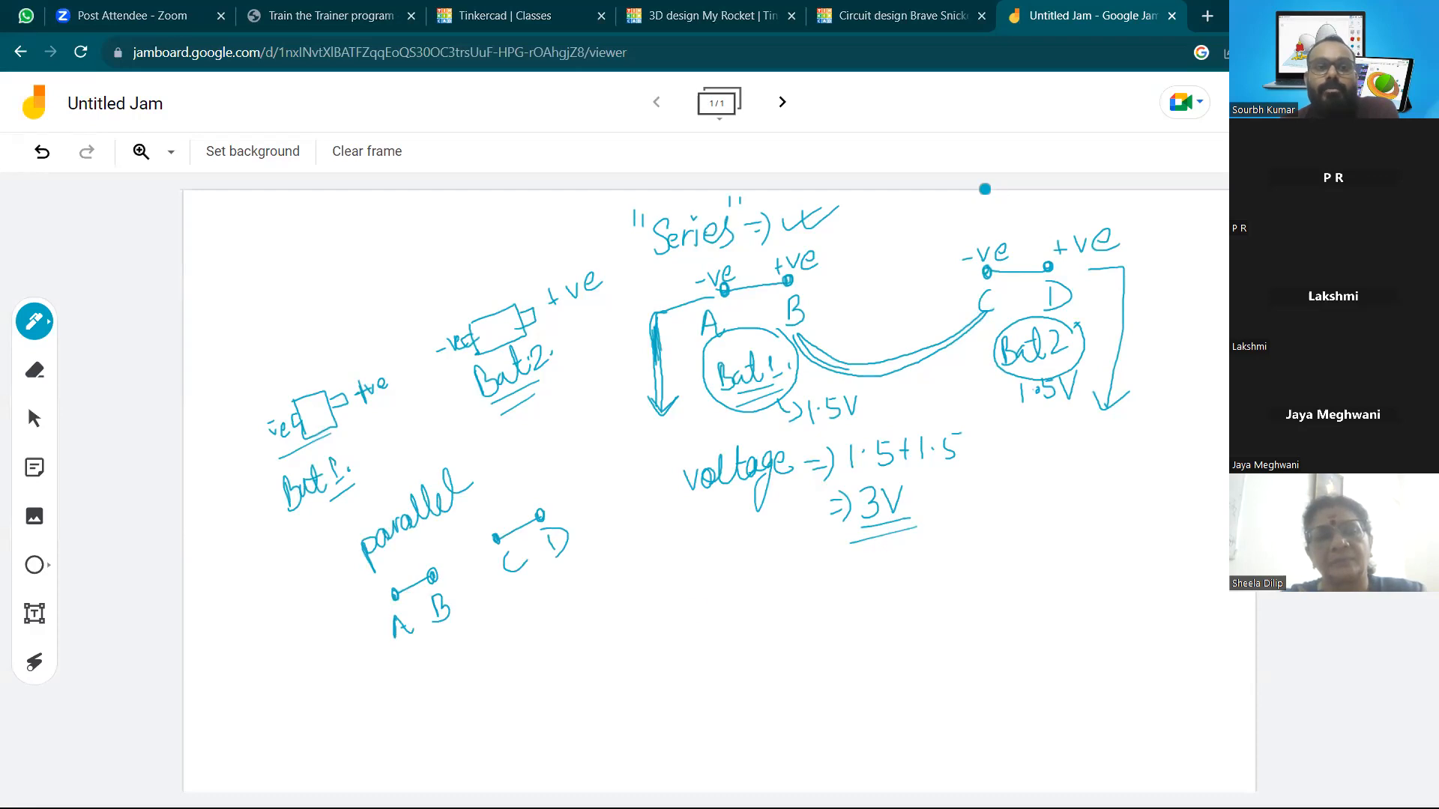
Mark terminals A and C as -ve and terminals B and D as +ve in the parallel diagram
{"action": "left_click_drag", "start_coordinate": [361, 603], "coordinate": [369, 598]}
{"action": "left_click_drag", "start_coordinate": [372, 581], "coordinate": [500, 517]}
{"action": "left_click_drag", "start_coordinate": [504, 509], "coordinate": [515, 513]}
{"action": "mouse_move", "coordinate": [533, 495]}
{"action": "left_mouse_down"}
{"action": "mouse_move", "coordinate": [547, 490]}
{"action": "mouse_move", "coordinate": [541, 501]}
{"action": "left_mouse_up"}
{"action": "left_click_drag", "start_coordinate": [549, 481], "coordinate": [583, 474]}
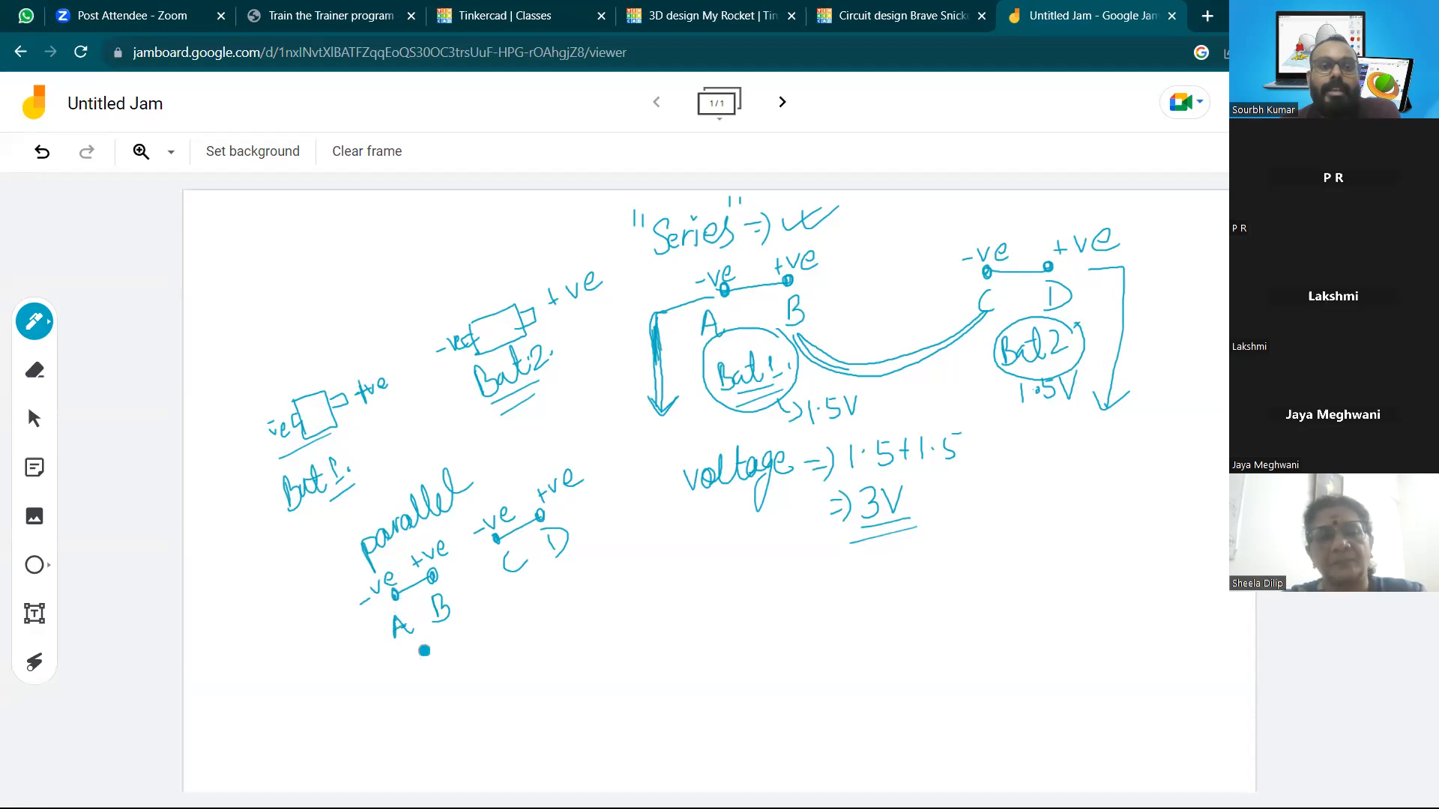
Draw connecting lines with arrowheads from A to C and from B to D, and extend an output line from the A-C connection
{"action": "mouse_move", "coordinate": [412, 641]}
{"action": "left_mouse_down"}
{"action": "mouse_move", "coordinate": [432, 682]}
{"action": "mouse_move", "coordinate": [547, 643]}
{"action": "left_mouse_up"}
{"action": "mouse_move", "coordinate": [527, 581]}
{"action": "left_mouse_down"}
{"action": "mouse_move", "coordinate": [550, 642]}
{"action": "mouse_move", "coordinate": [517, 646]}
{"action": "mouse_move", "coordinate": [574, 552]}
{"action": "left_mouse_up"}
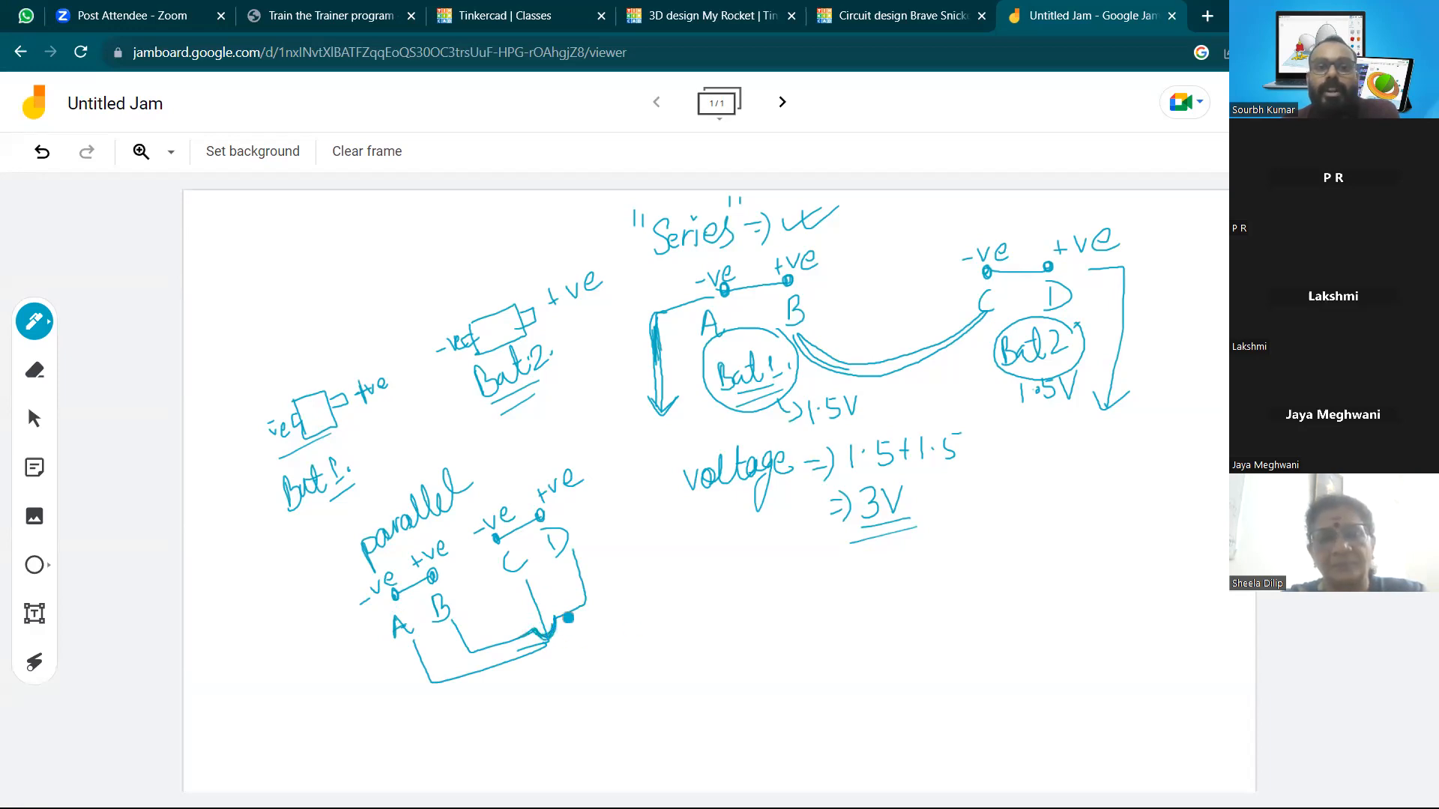
{"action": "left_click_drag", "start_coordinate": [449, 622], "coordinate": [533, 589]}
{"action": "left_click_drag", "start_coordinate": [404, 653], "coordinate": [417, 644]}
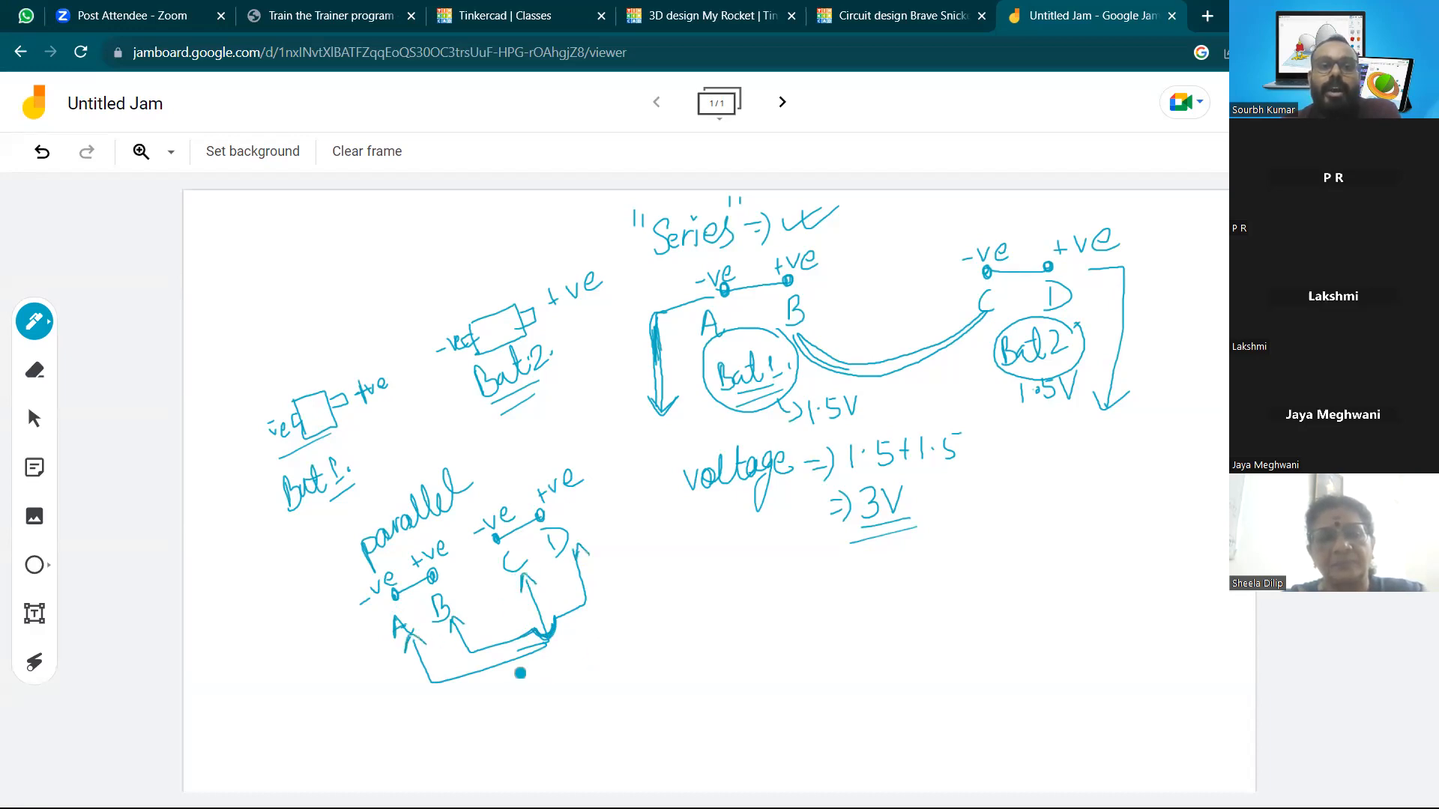
{"action": "left_click_drag", "start_coordinate": [562, 691], "coordinate": [648, 658]}
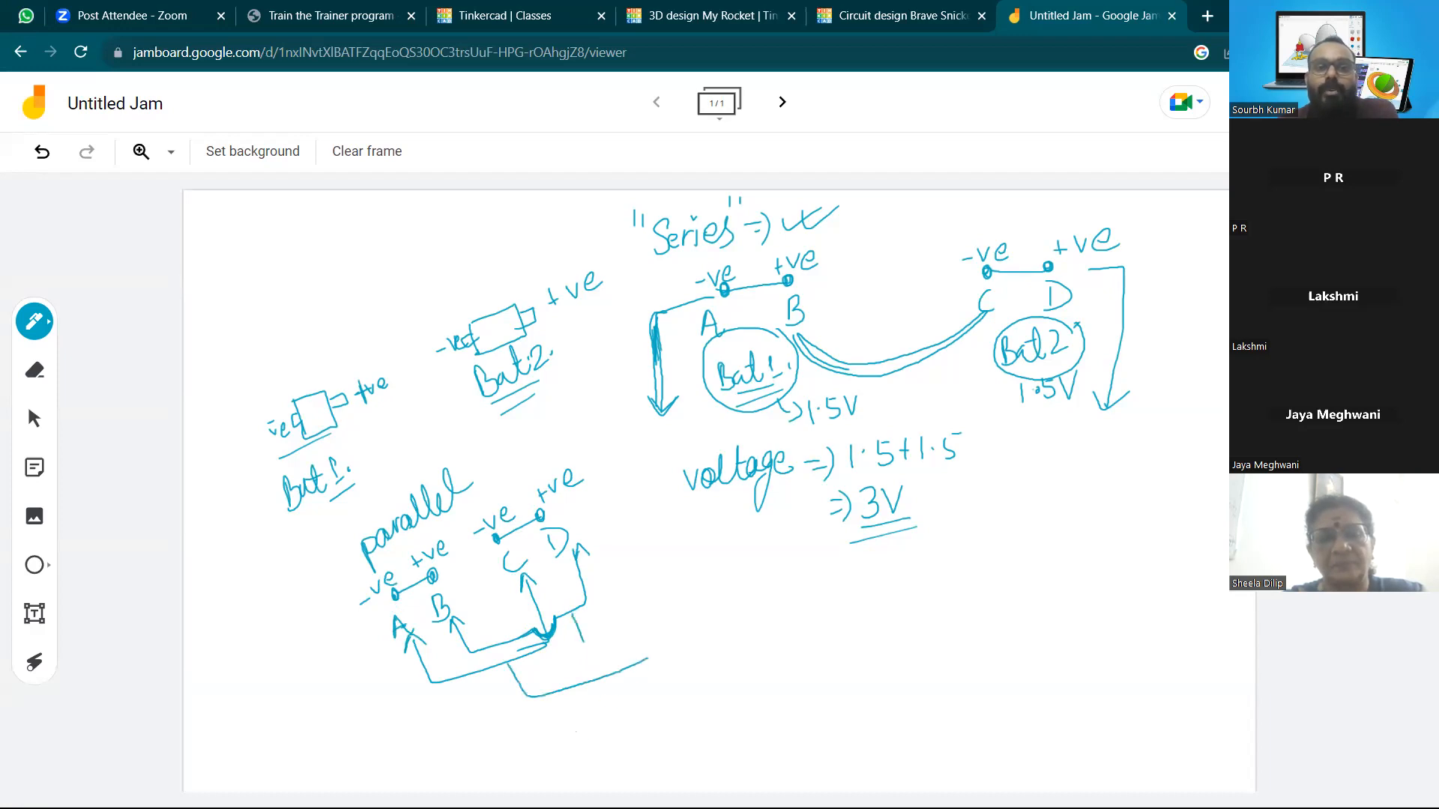
Label the parallel outputs +ve and -ve, and note "V = Const." and "Capacity = Increase" beside them
{"action": "left_click_drag", "start_coordinate": [637, 617], "coordinate": [691, 592]}
{"action": "mouse_move", "coordinate": [660, 646]}
{"action": "left_mouse_down"}
{"action": "mouse_move", "coordinate": [690, 623]}
{"action": "mouse_move", "coordinate": [717, 629]}
{"action": "mouse_move", "coordinate": [713, 600]}
{"action": "mouse_move", "coordinate": [718, 656]}
{"action": "mouse_move", "coordinate": [758, 657]}
{"action": "mouse_move", "coordinate": [777, 626]}
{"action": "left_mouse_up"}
{"action": "mouse_move", "coordinate": [822, 594]}
{"action": "left_mouse_down"}
{"action": "mouse_move", "coordinate": [850, 579]}
{"action": "mouse_move", "coordinate": [862, 614]}
{"action": "left_mouse_up"}
{"action": "left_click_drag", "start_coordinate": [936, 582], "coordinate": [950, 576]}
{"action": "left_click_drag", "start_coordinate": [978, 550], "coordinate": [976, 574]}
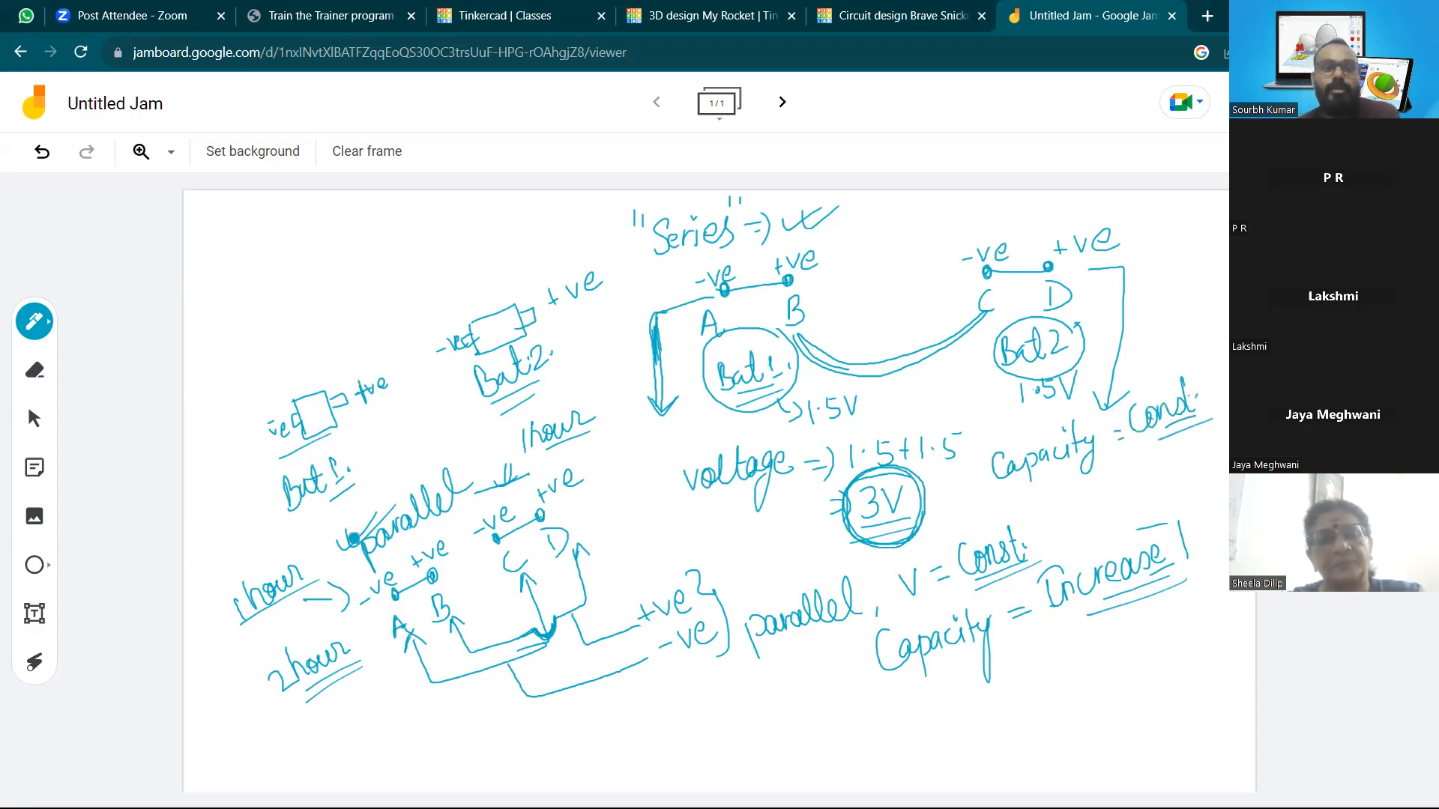
Switch to the Tinkercad circuit and place a multimeter in Voltage mode above the breadboard
{"action": "left_click", "coordinate": [924, 15]}
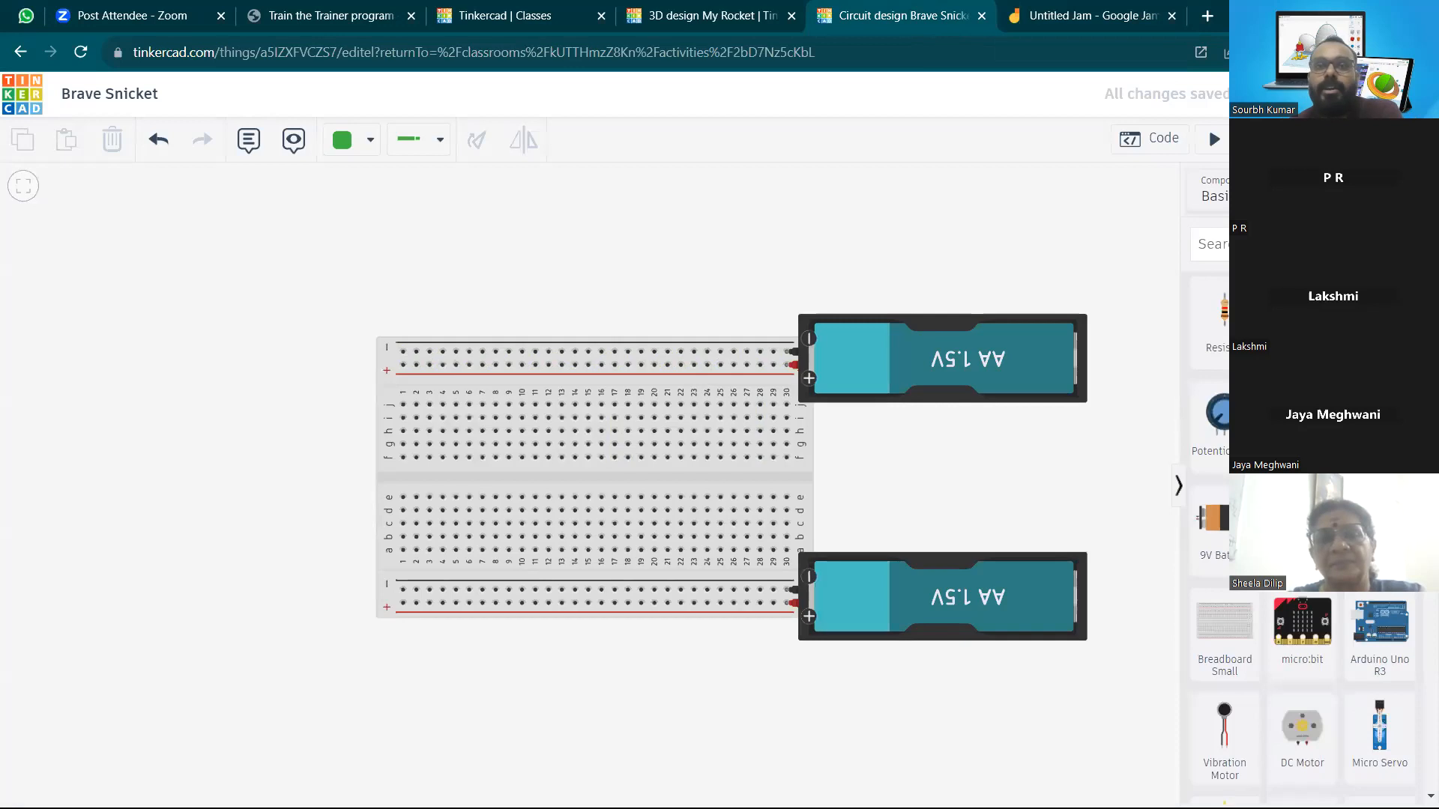
{"action": "scroll", "coordinate": [1300, 600], "scroll_direction": "down", "scroll_amount": 5}
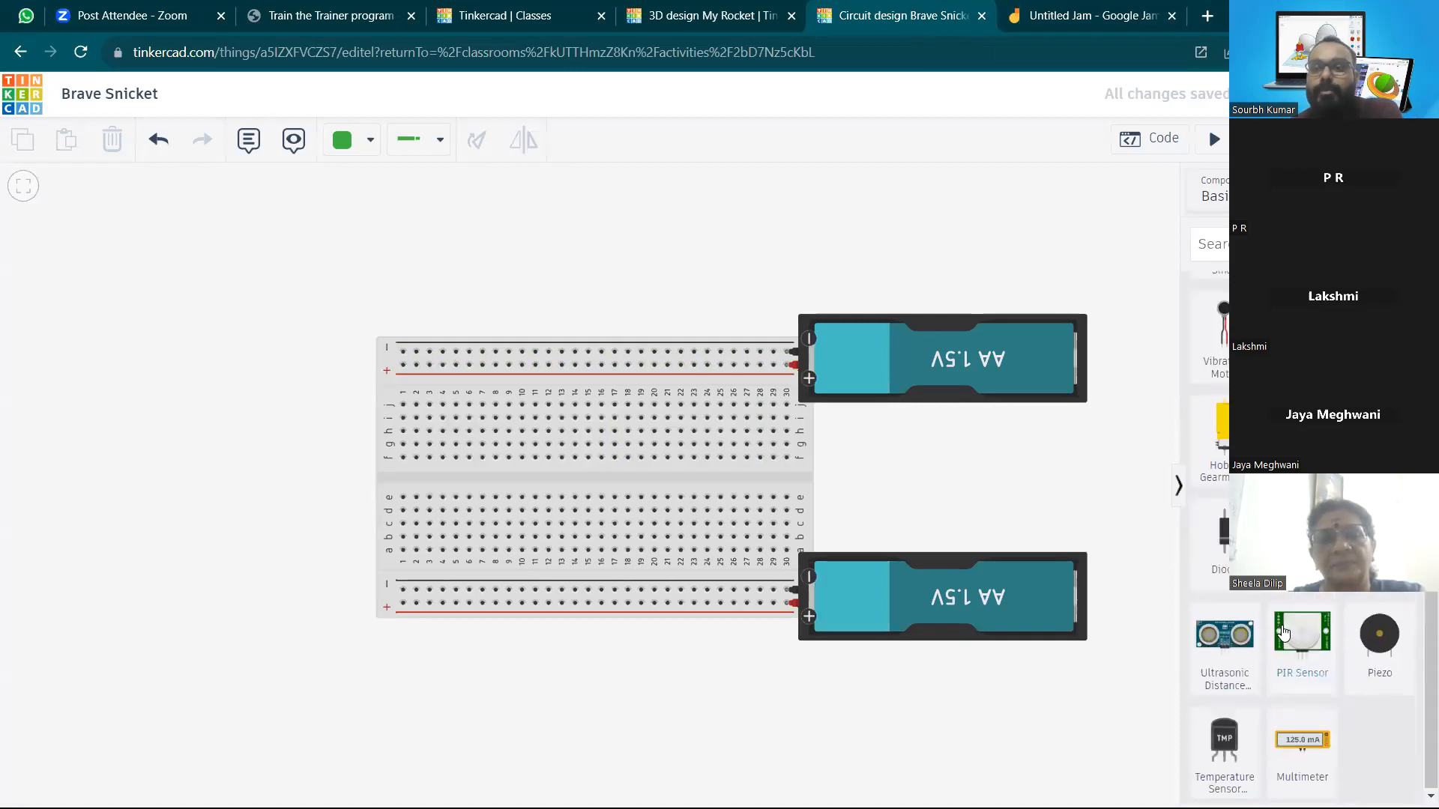
{"action": "left_click_drag", "start_coordinate": [952, 567], "coordinate": [591, 270]}
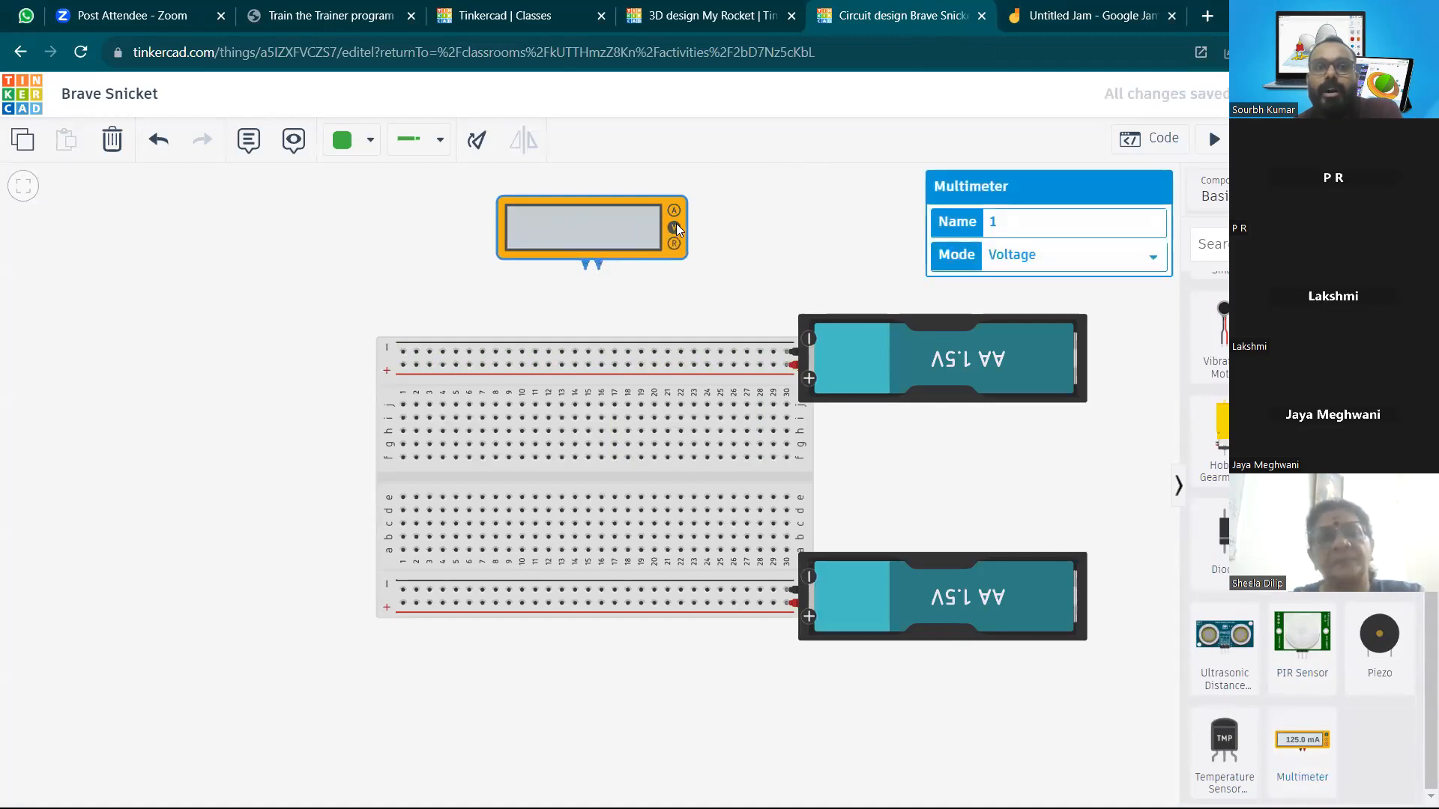
{"action": "left_click", "coordinate": [765, 241]}
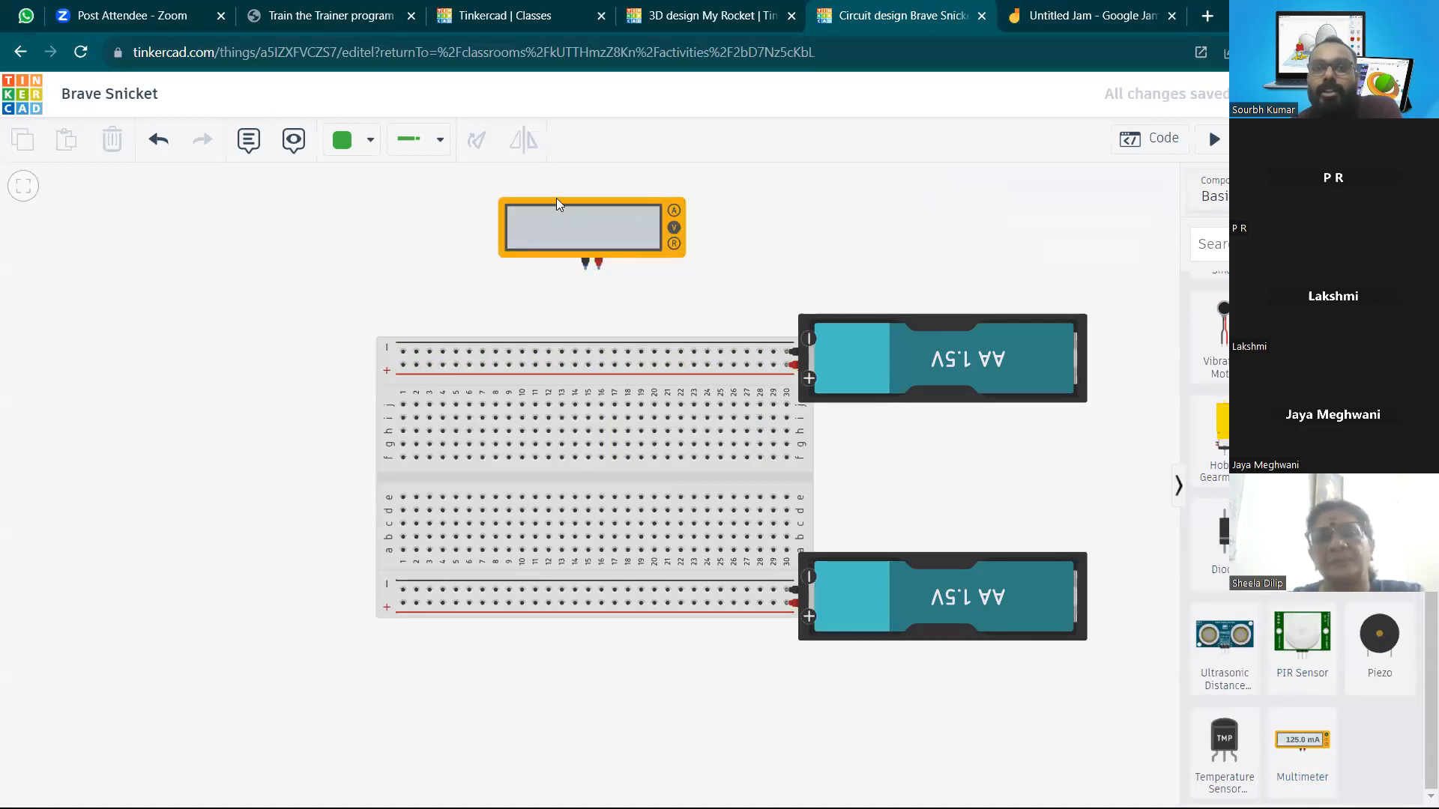
{"action": "left_click_drag", "start_coordinate": [560, 220], "coordinate": [564, 239]}
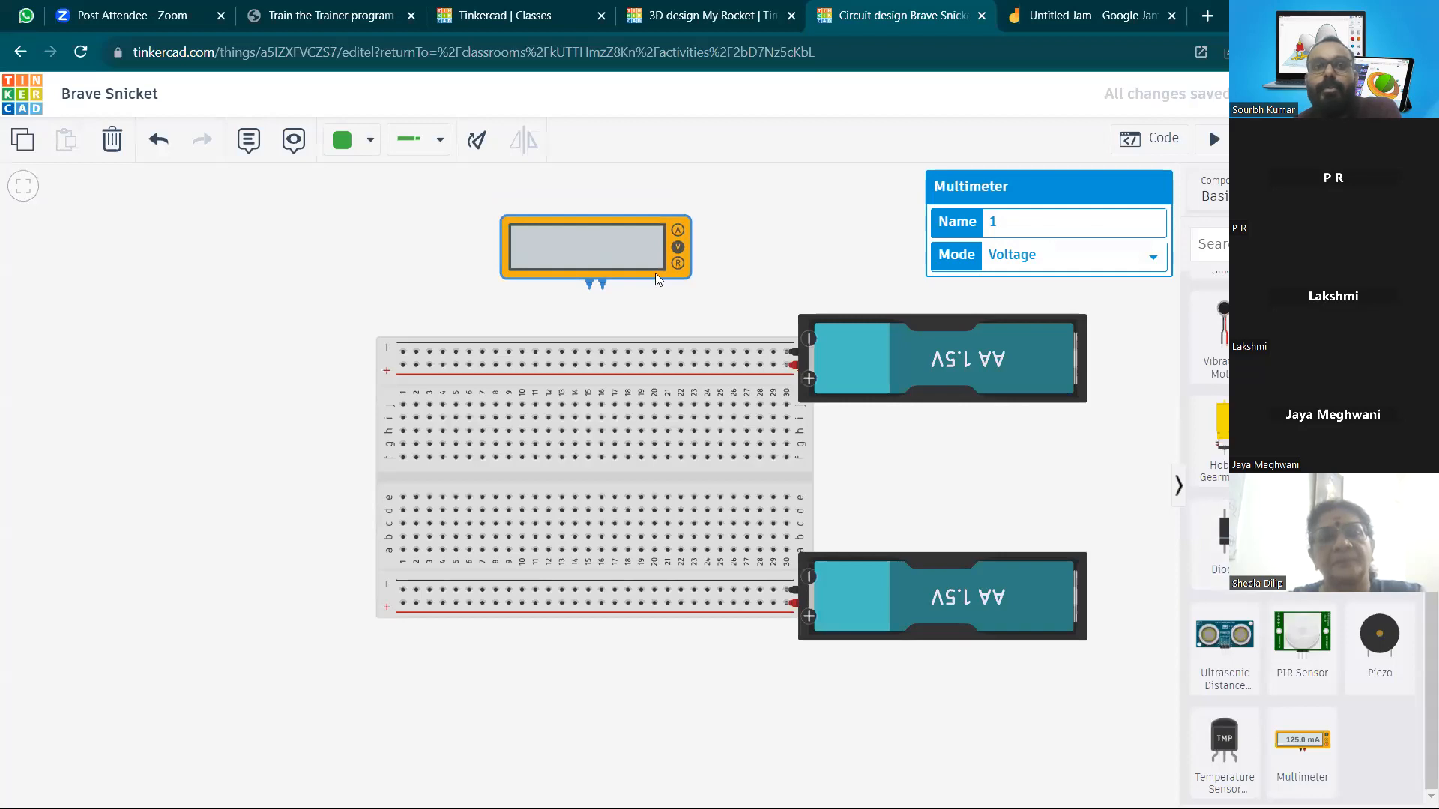
Wire the breadboard's upper positive rail to its lower negative rail at column 29 to put the batteries in series
{"action": "scroll", "coordinate": [936, 468], "scroll_direction": "up", "scroll_amount": 1}
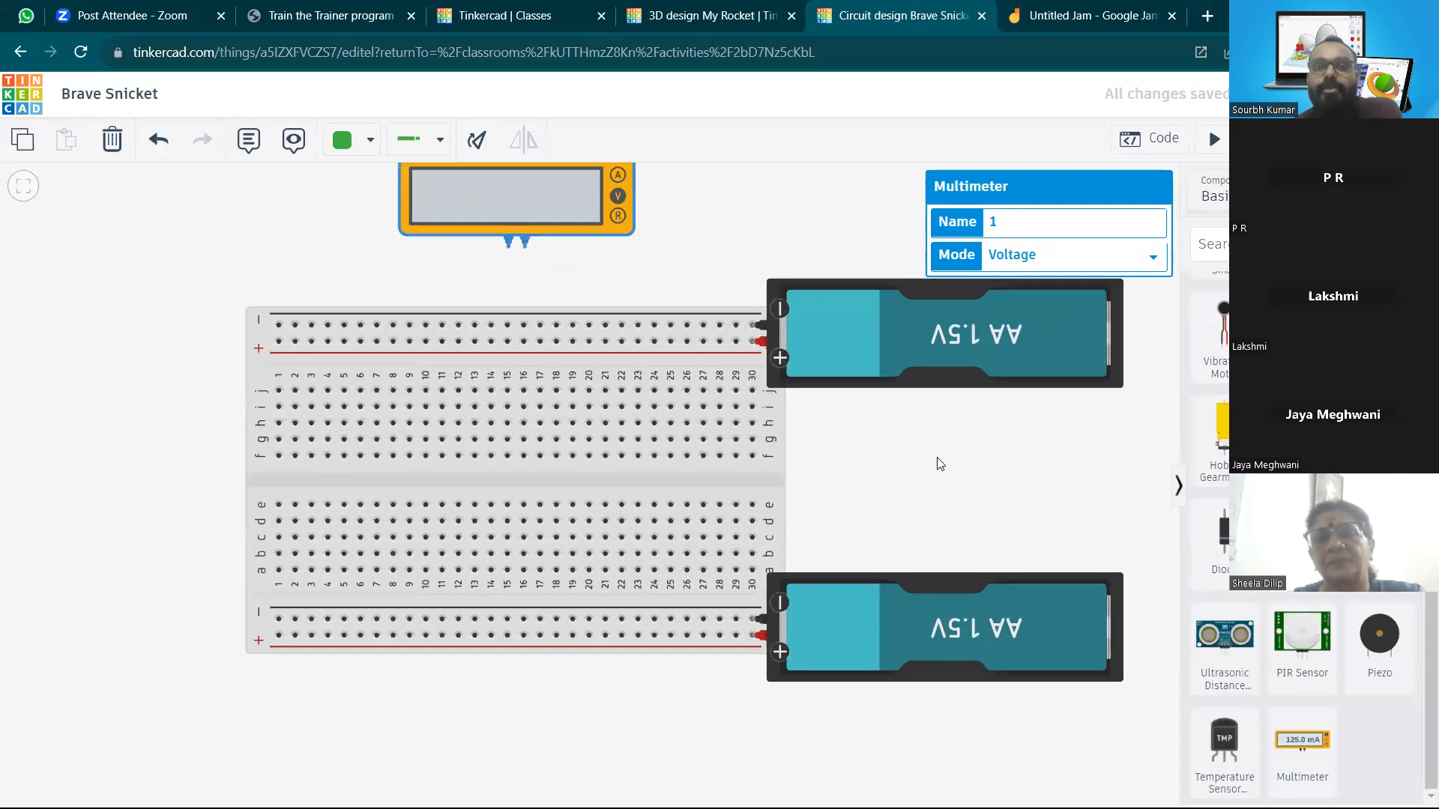
{"action": "scroll", "coordinate": [937, 468], "scroll_direction": "down", "scroll_amount": 2}
{"action": "left_click", "coordinate": [418, 139]}
{"action": "left_click", "coordinate": [483, 211]}
{"action": "left_click", "coordinate": [790, 374]}
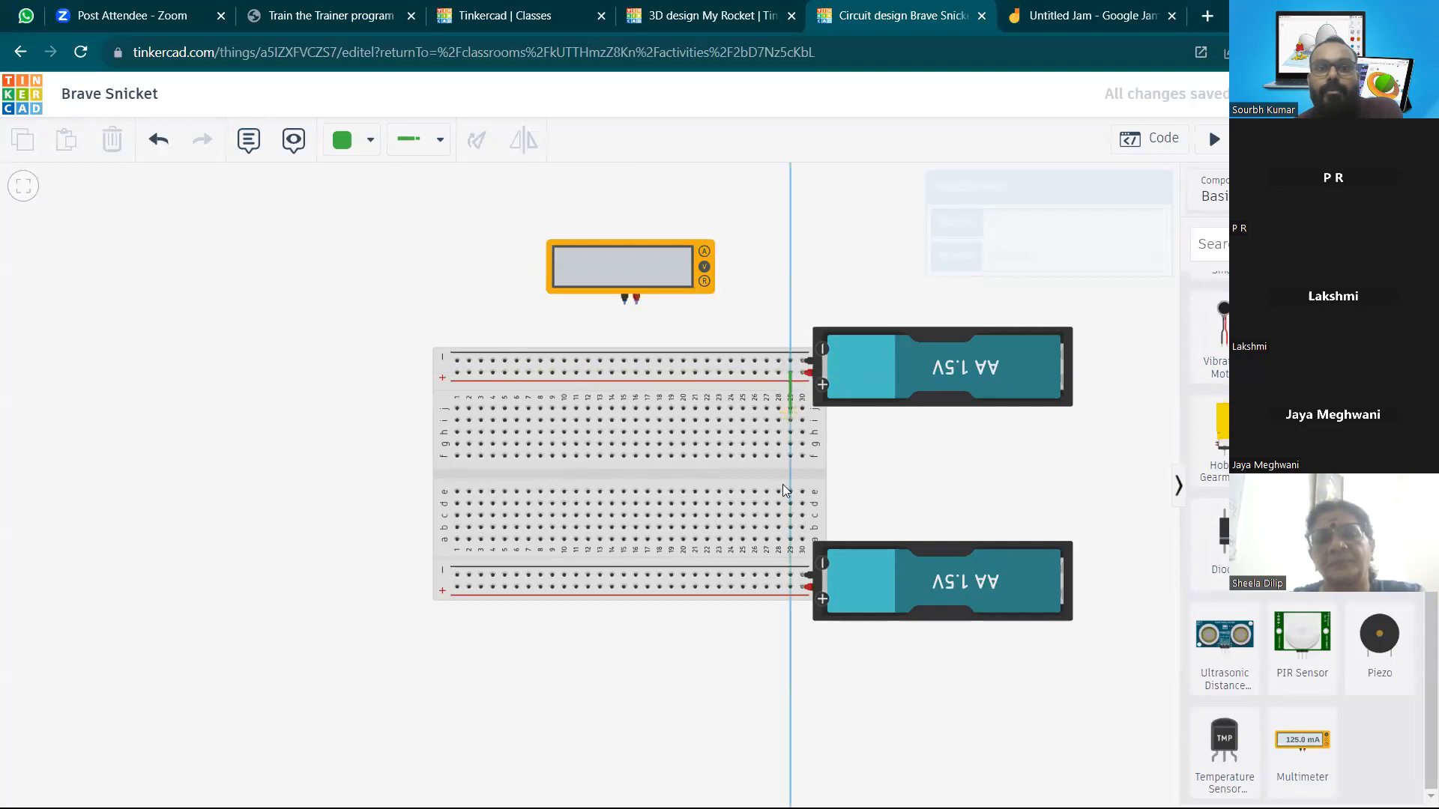
{"action": "left_click", "coordinate": [789, 575]}
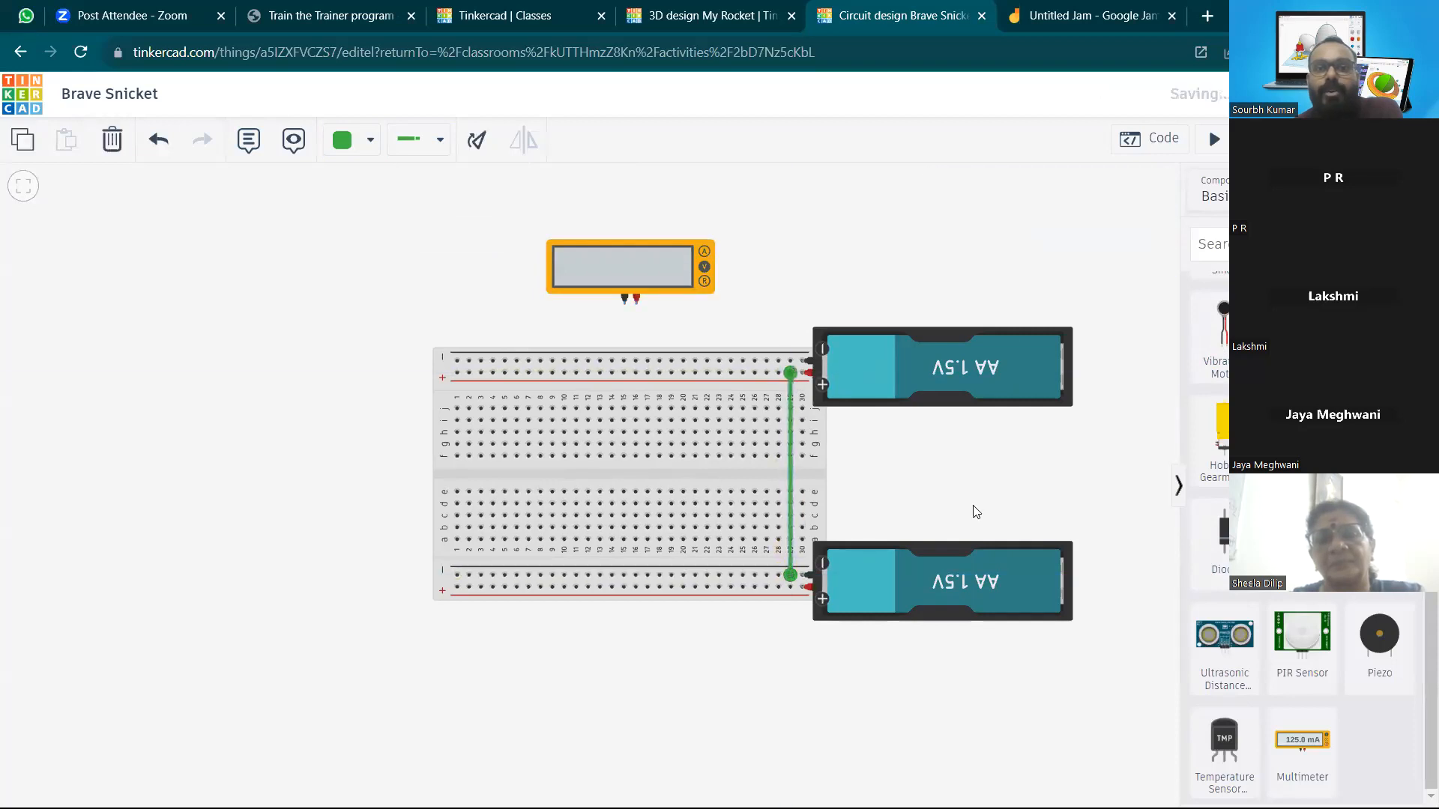
Wire the multimeter's positive terminal to the lower positive rail at column 25
{"action": "left_click", "coordinate": [421, 139]}
{"action": "left_click", "coordinate": [488, 212]}
{"action": "left_click", "coordinate": [637, 302]}
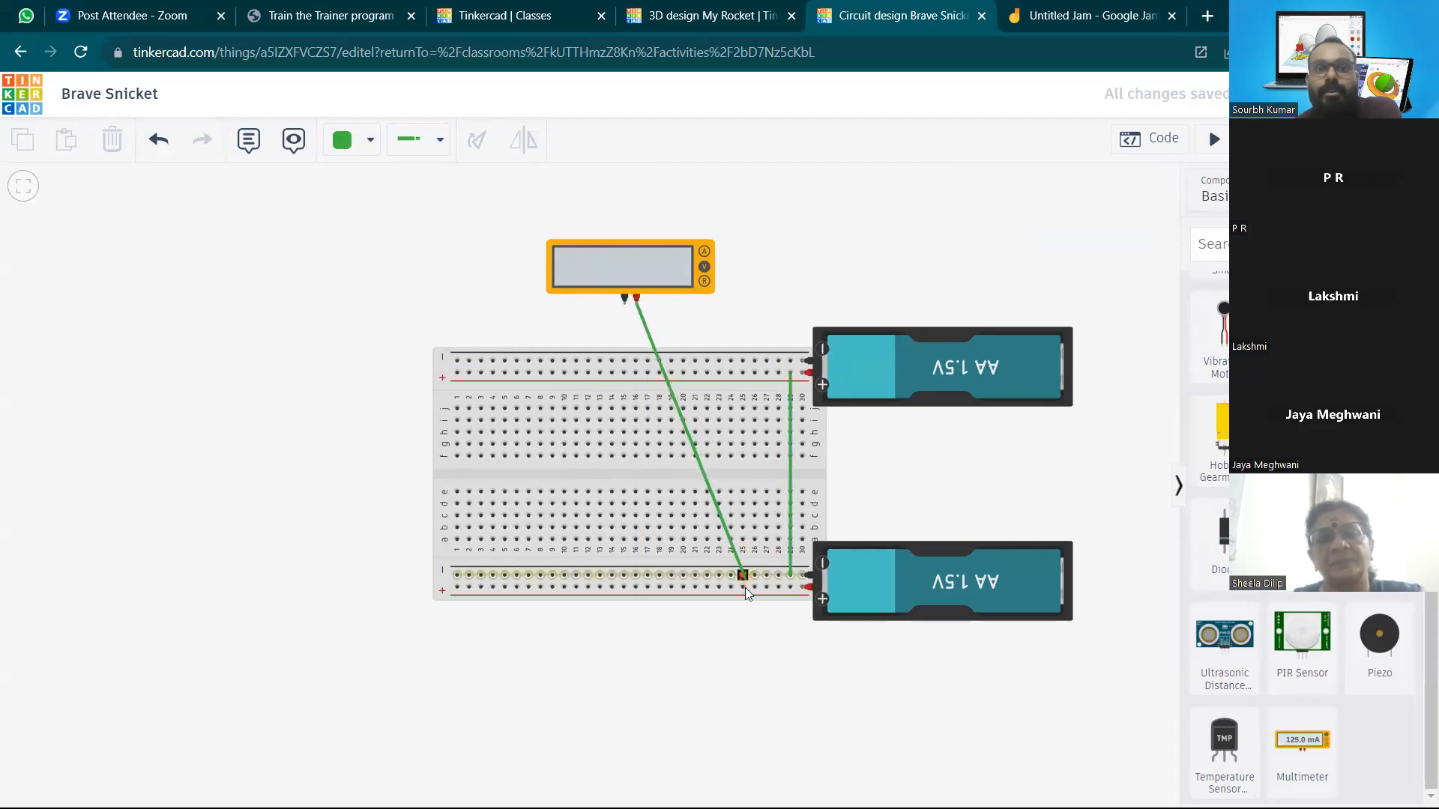
{"action": "left_click", "coordinate": [740, 588]}
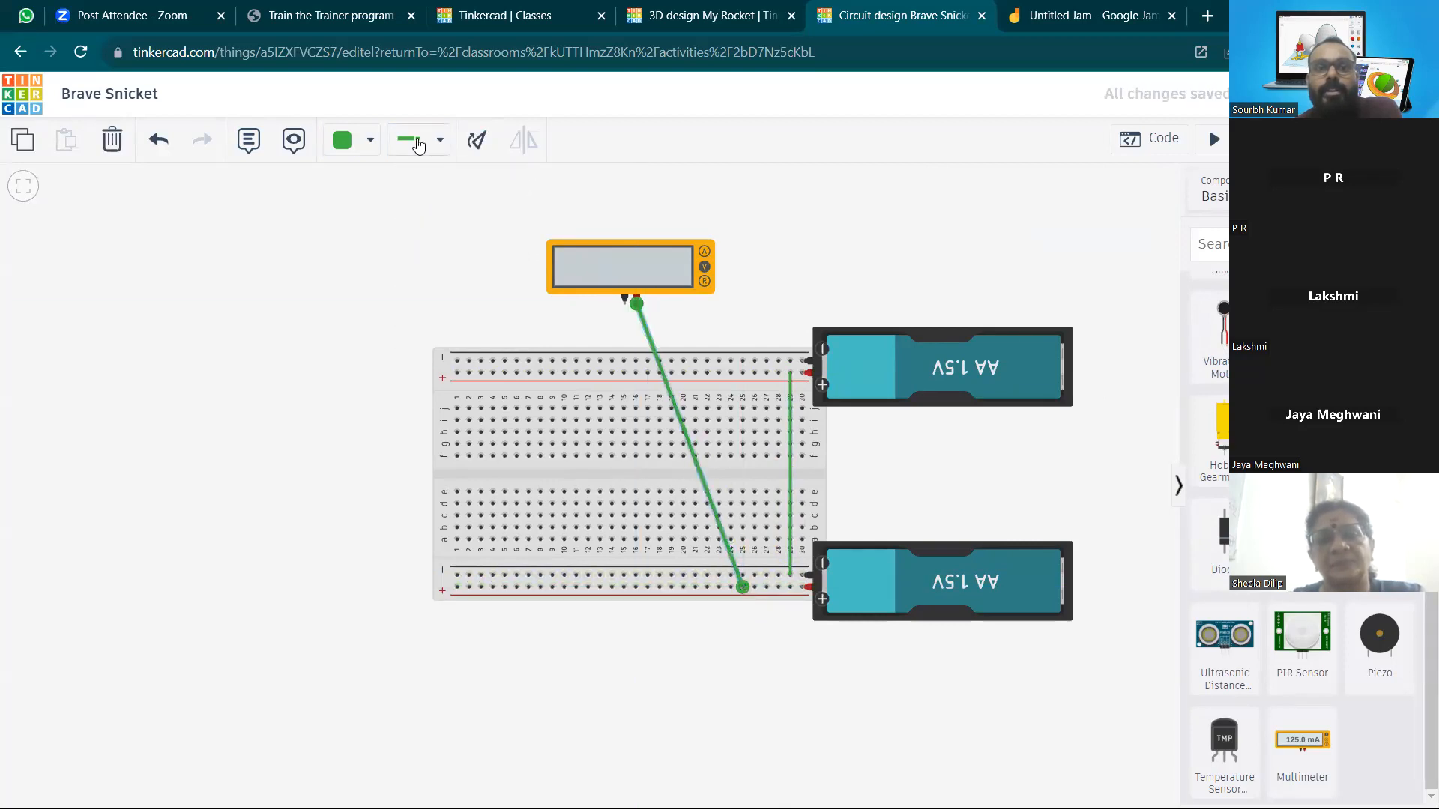
Run a black wire from the multimeter's negative terminal around the meter to the upper negative rail at column 28
{"action": "left_click", "coordinate": [370, 141]}
{"action": "left_click", "coordinate": [394, 235]}
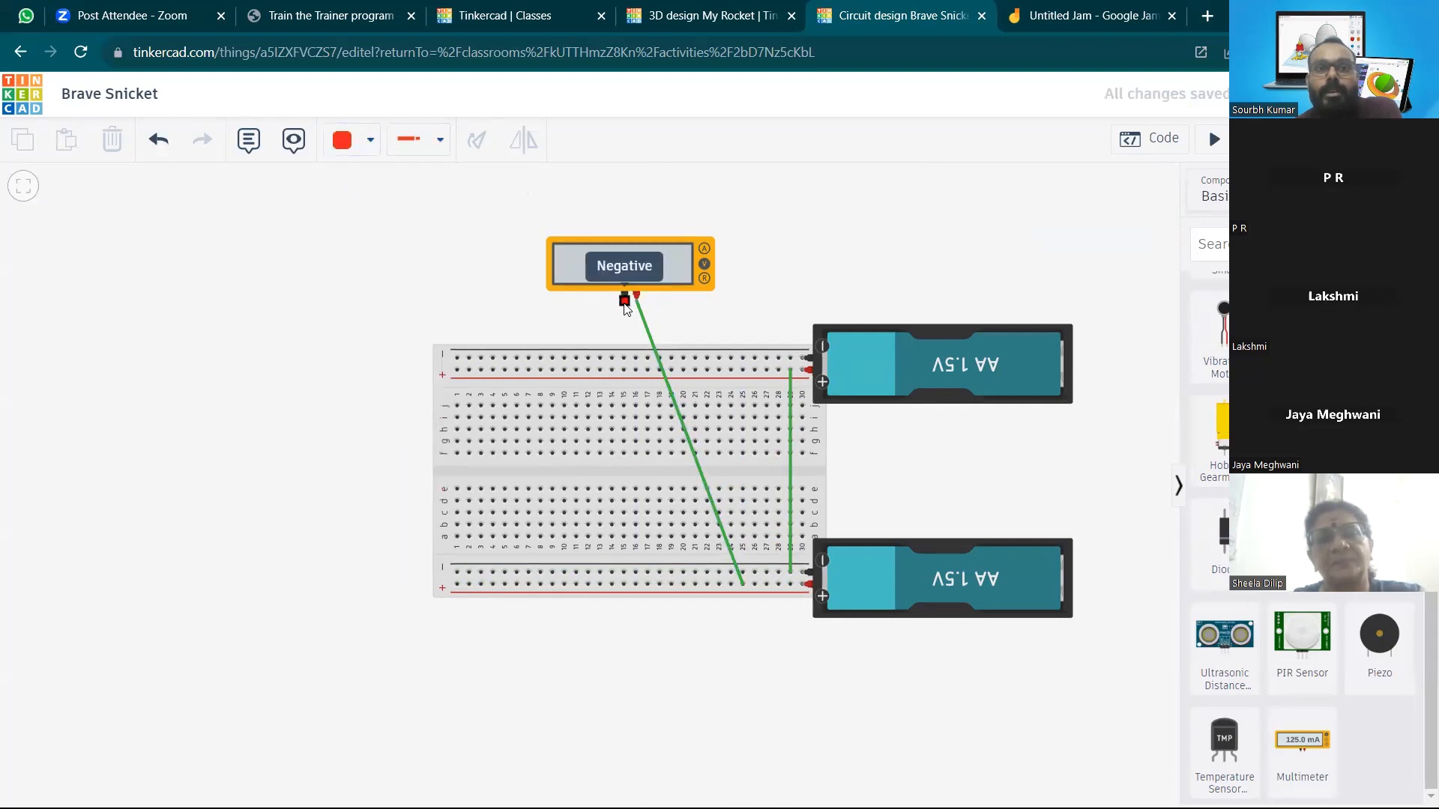
{"action": "left_click", "coordinate": [370, 140]}
{"action": "left_click", "coordinate": [394, 201]}
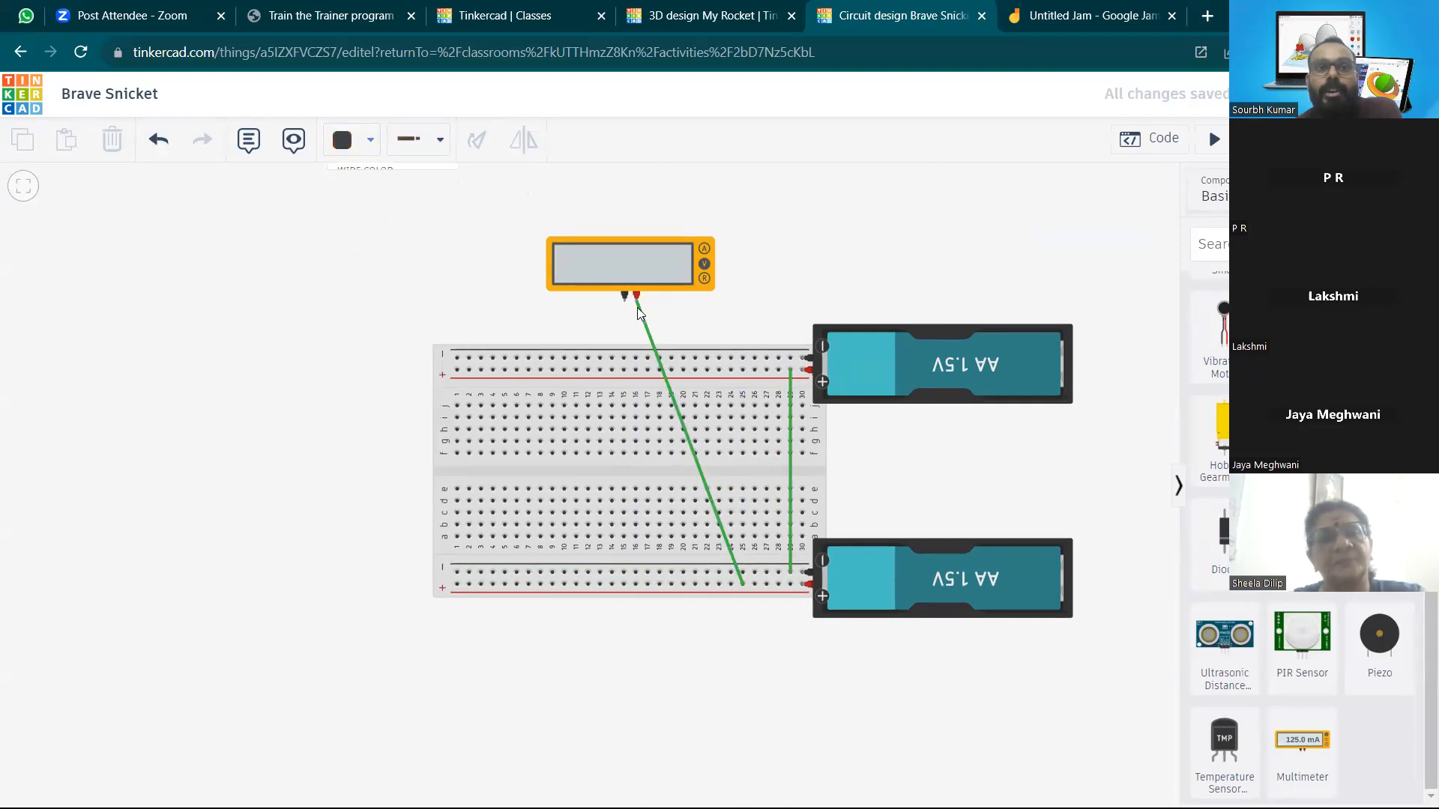
{"action": "left_click", "coordinate": [622, 302]}
{"action": "left_click", "coordinate": [512, 300]}
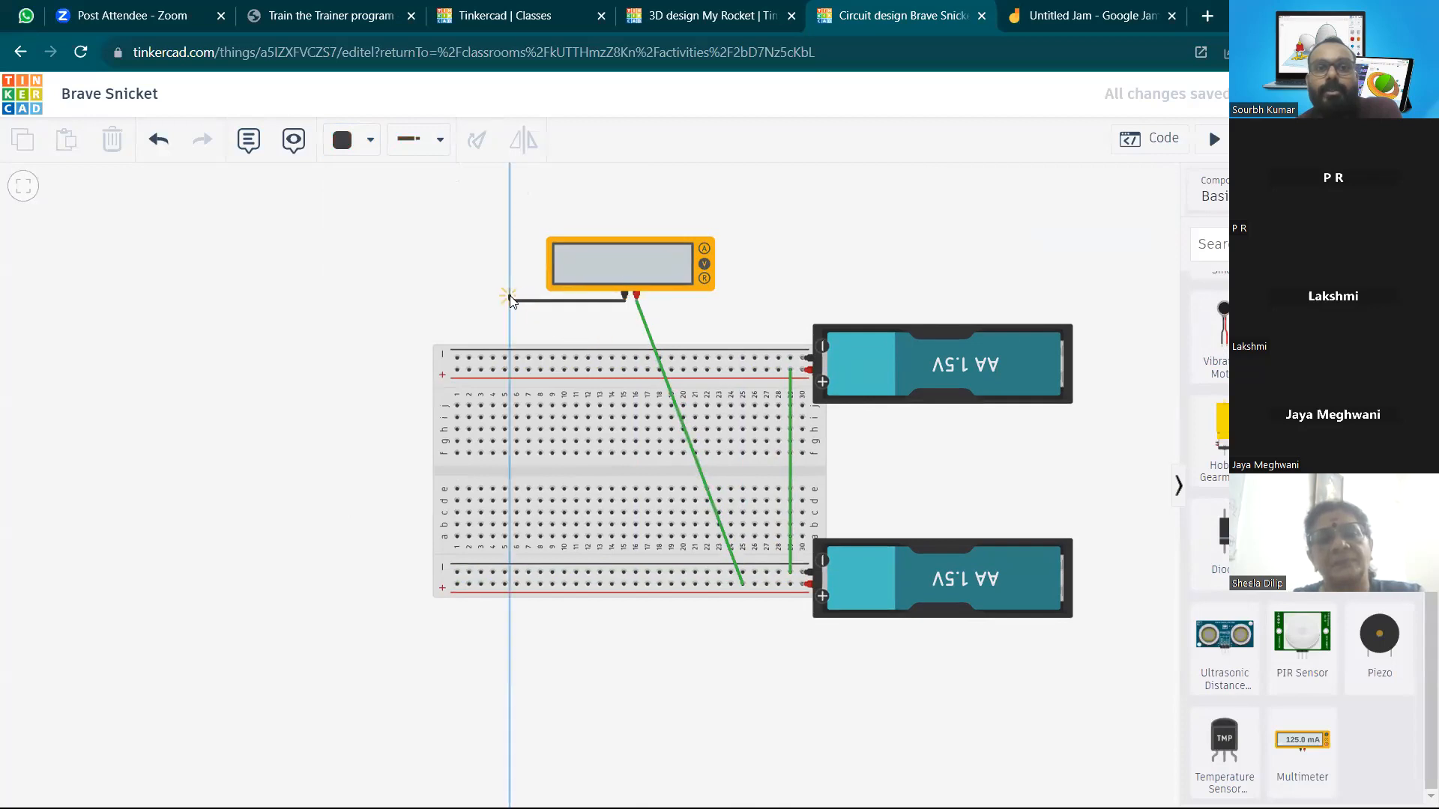
{"action": "left_click", "coordinate": [509, 183]}
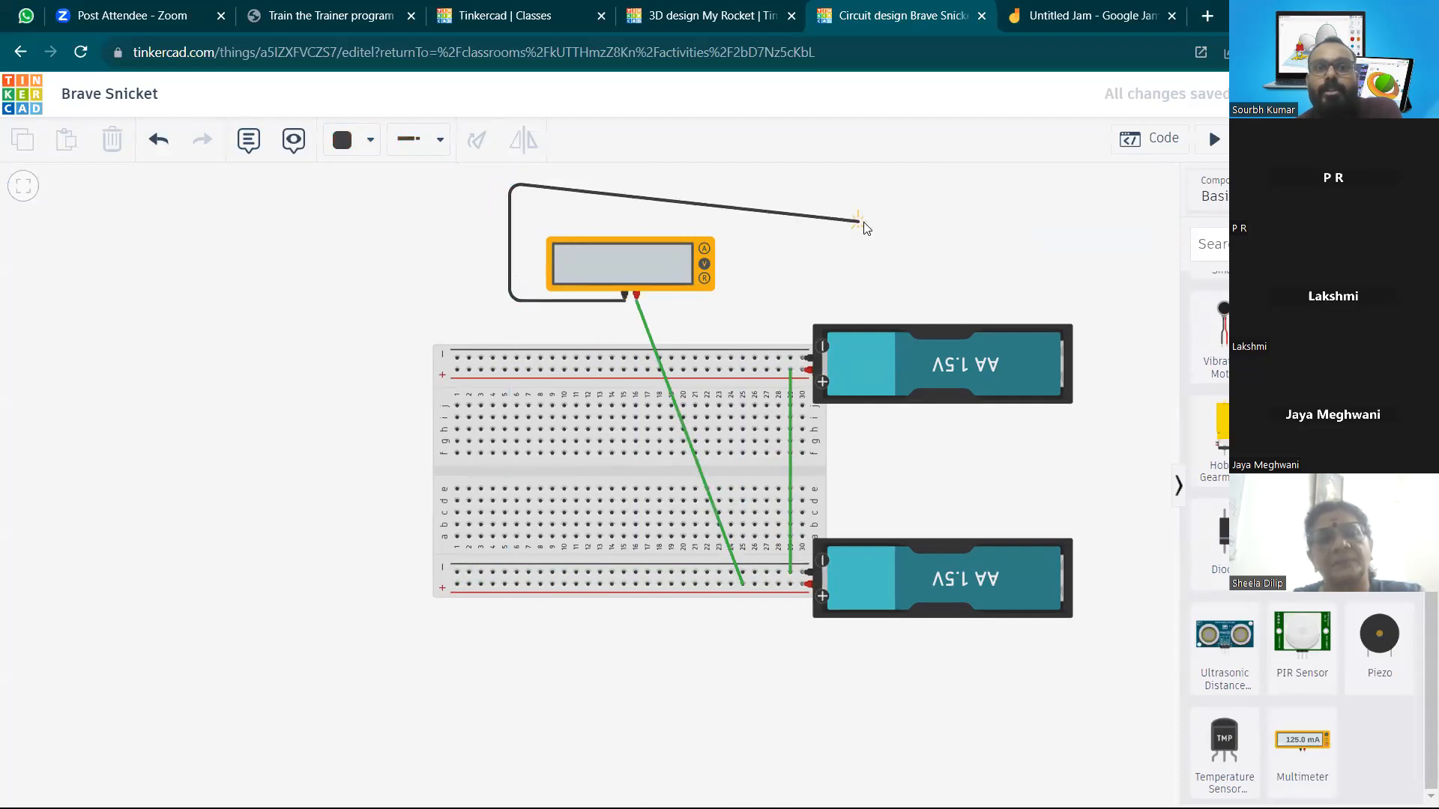
{"action": "left_click", "coordinate": [781, 185]}
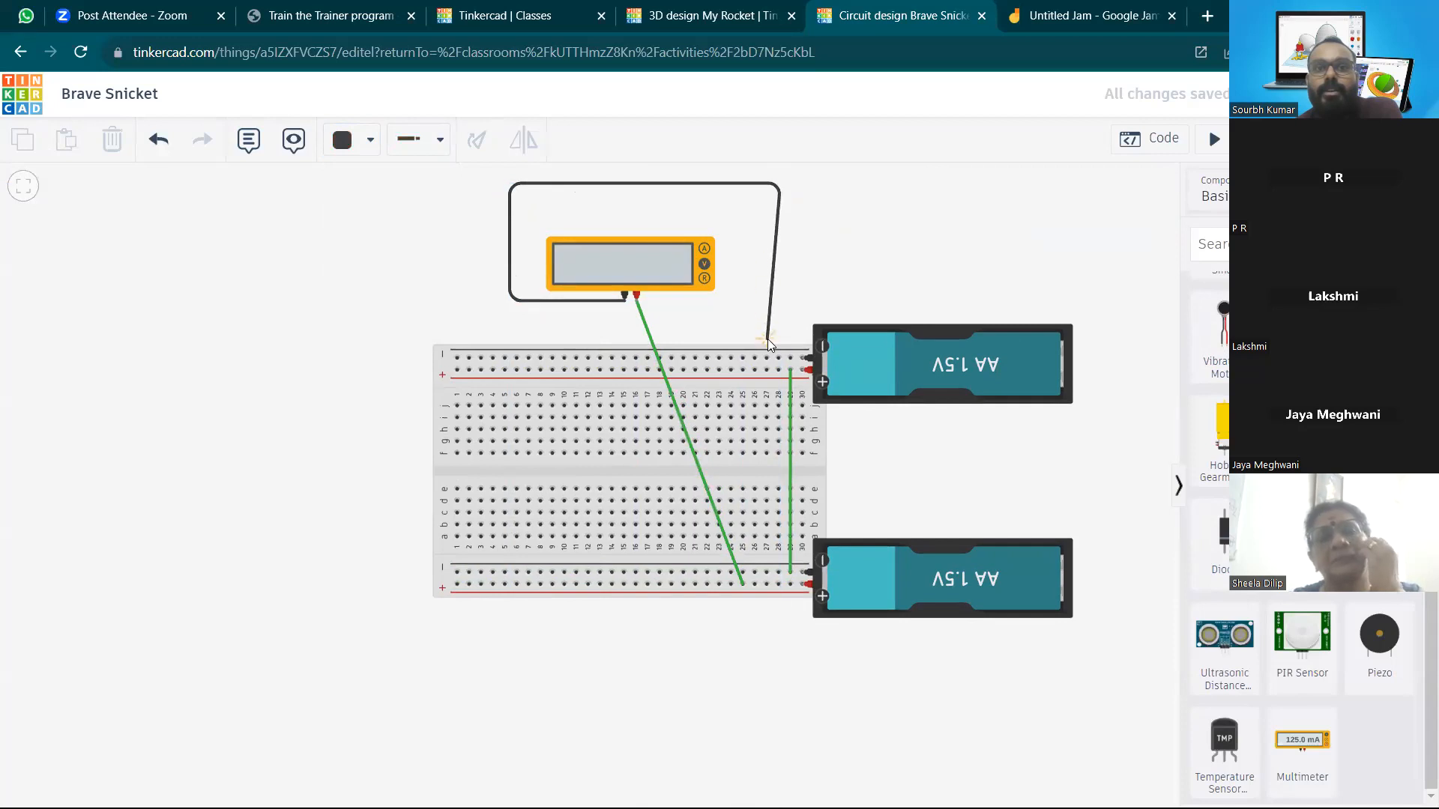
{"action": "left_click", "coordinate": [777, 359]}
{"action": "left_click", "coordinate": [932, 202]}
Run the simulation to read the series voltage on the multimeter, and stop it
{"action": "left_click", "coordinate": [1213, 139]}
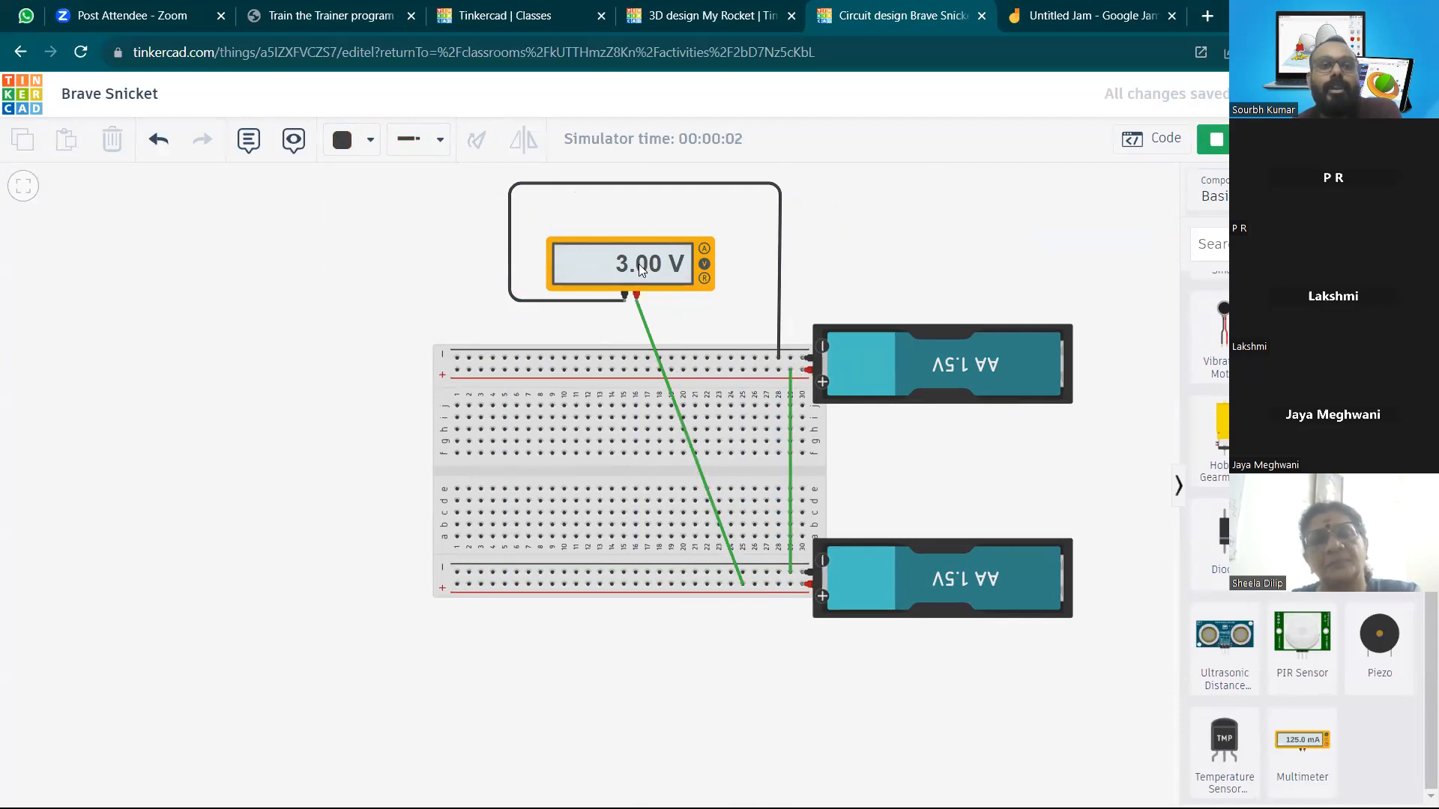
{"action": "left_click", "coordinate": [1214, 140]}
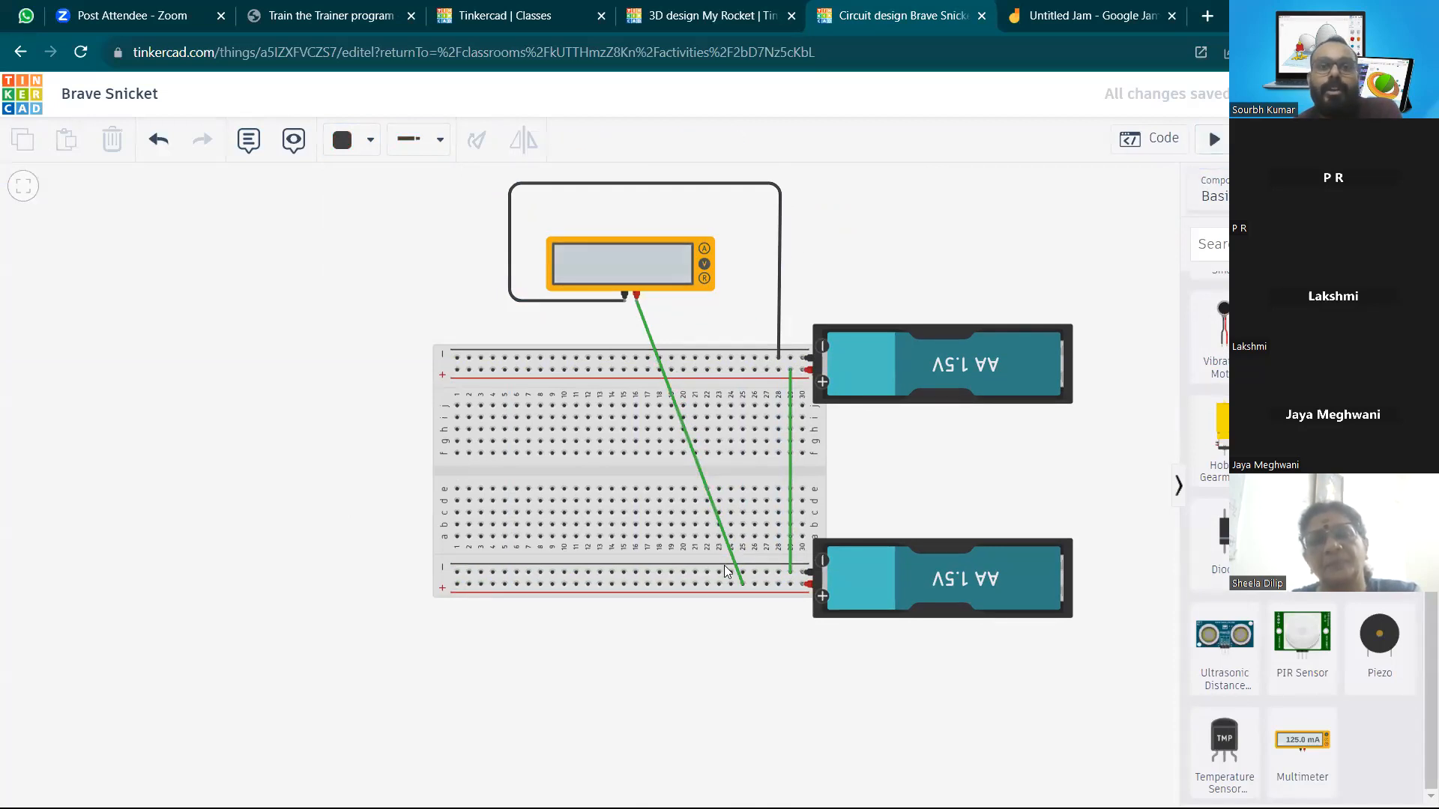
Move the multimeter's positive wire to the upper positive rail at column 28 and simulate briefly to measure the upper battery's voltage
{"action": "left_click", "coordinate": [741, 585]}
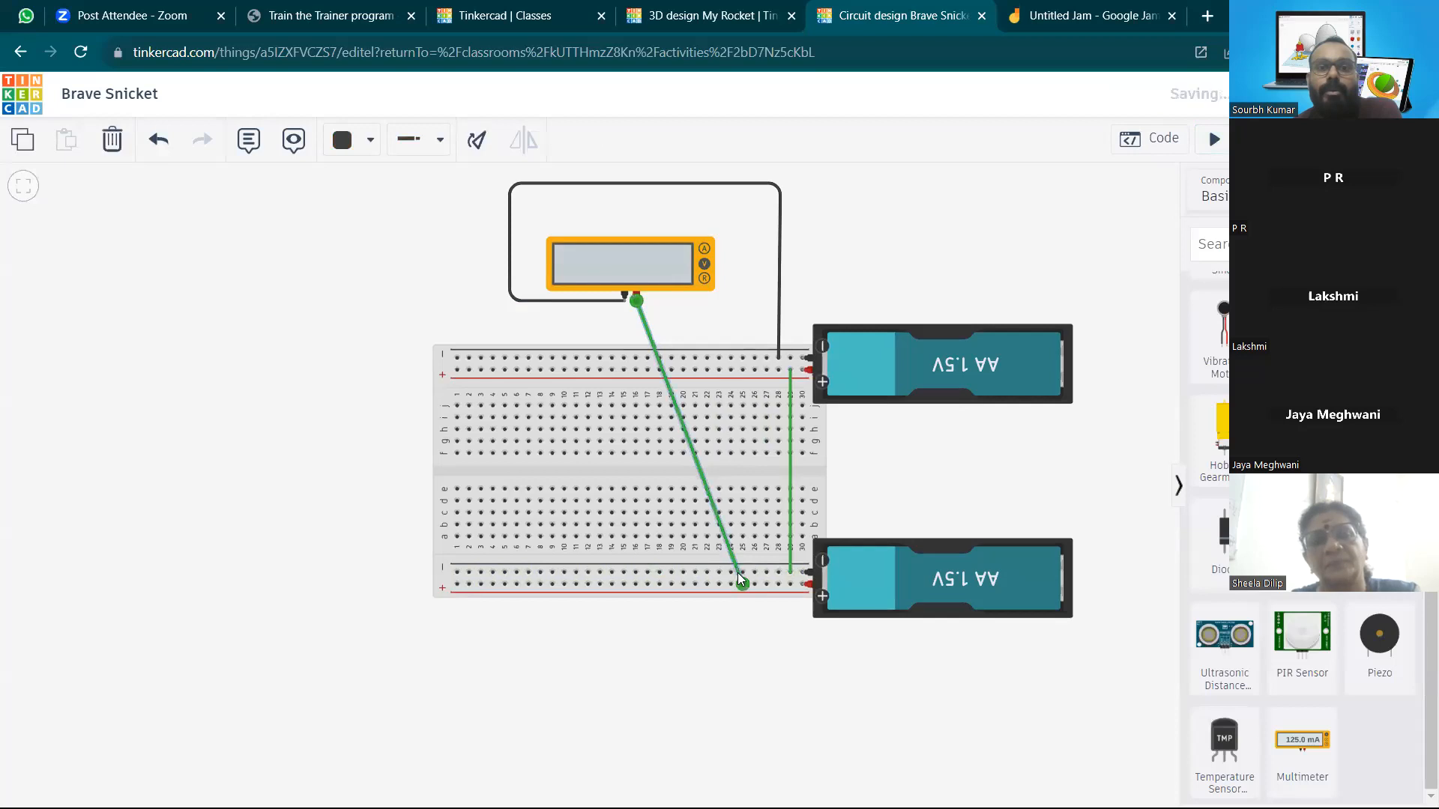
{"action": "left_click_drag", "start_coordinate": [741, 585], "coordinate": [779, 370]}
{"action": "left_click", "coordinate": [1049, 277]}
{"action": "left_click", "coordinate": [1214, 140]}
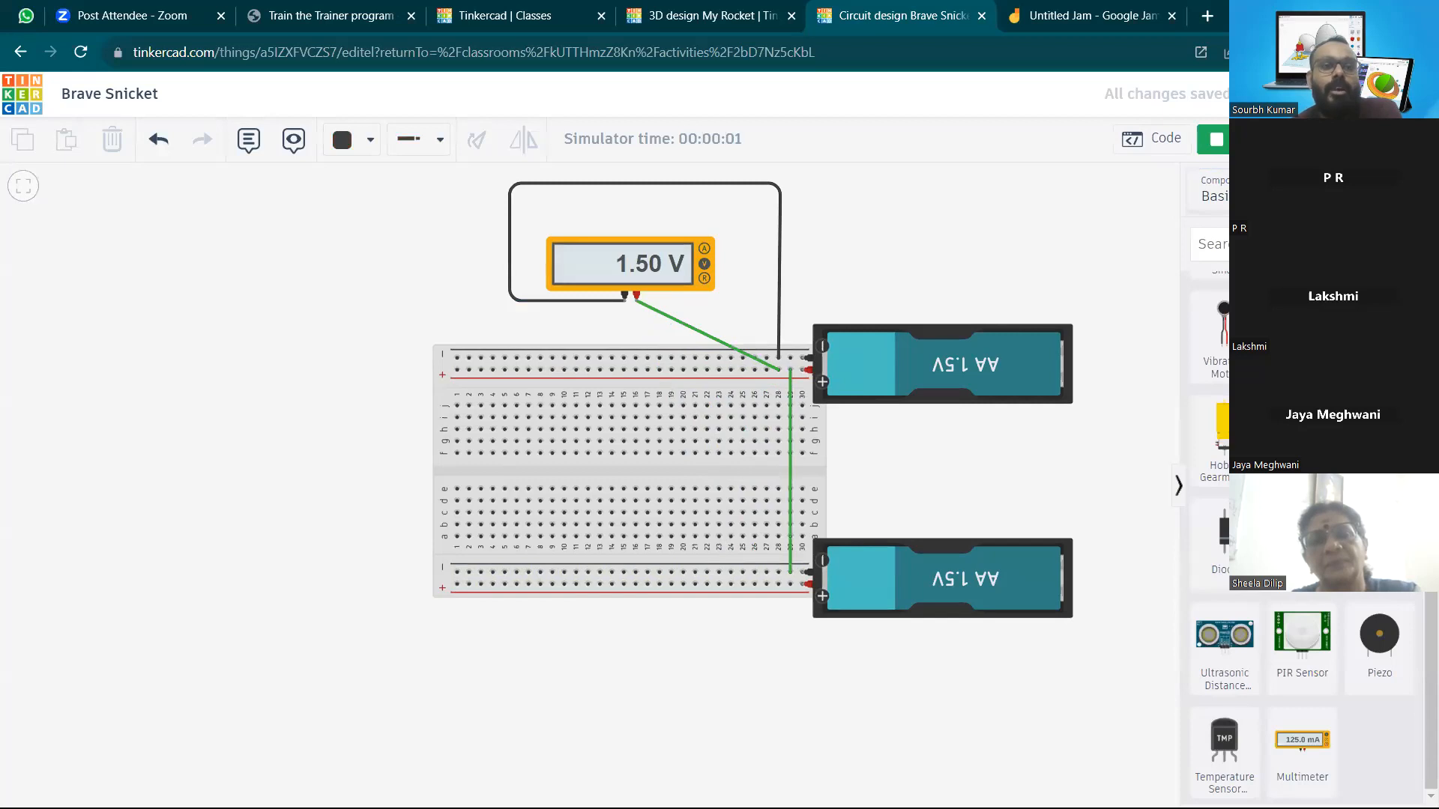
{"action": "left_click", "coordinate": [1214, 139]}
Reconnect the multimeter's positive wire to the lower positive rail at column 26 and simulate with the meter in Amperage mode
{"action": "left_click", "coordinate": [764, 365]}
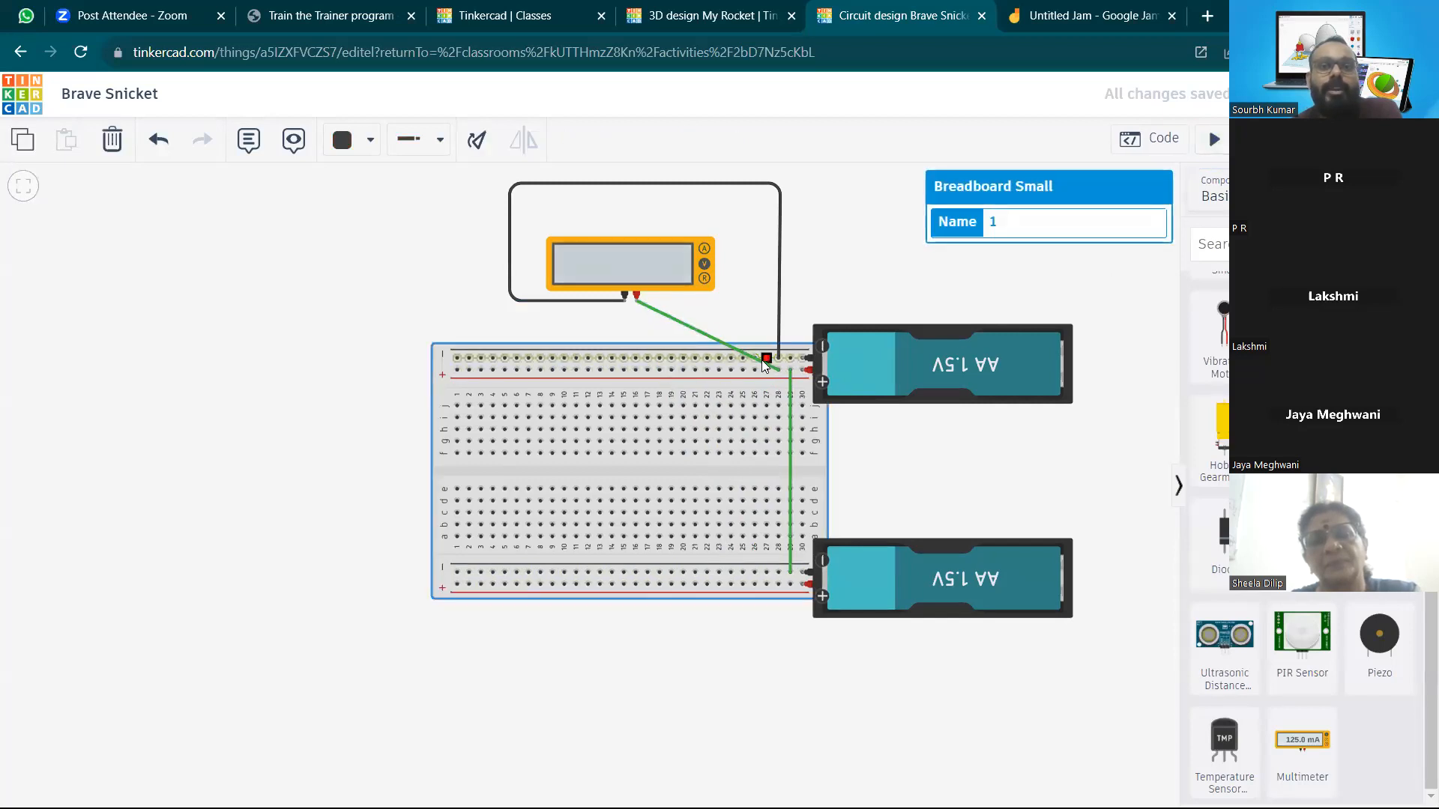
{"action": "left_click_drag", "start_coordinate": [778, 369], "coordinate": [754, 583]}
{"action": "left_click", "coordinate": [1214, 140]}
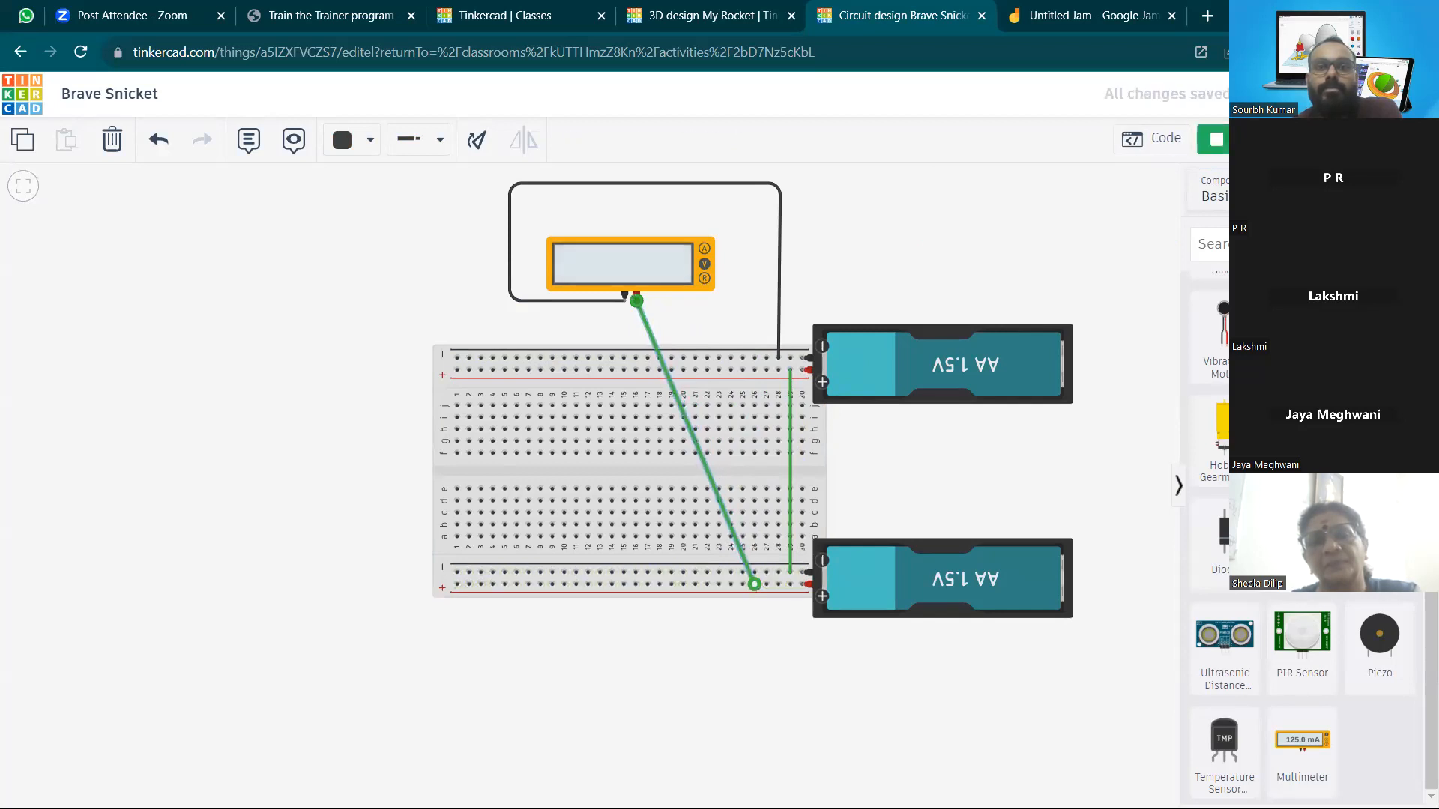
{"action": "left_click", "coordinate": [705, 249]}
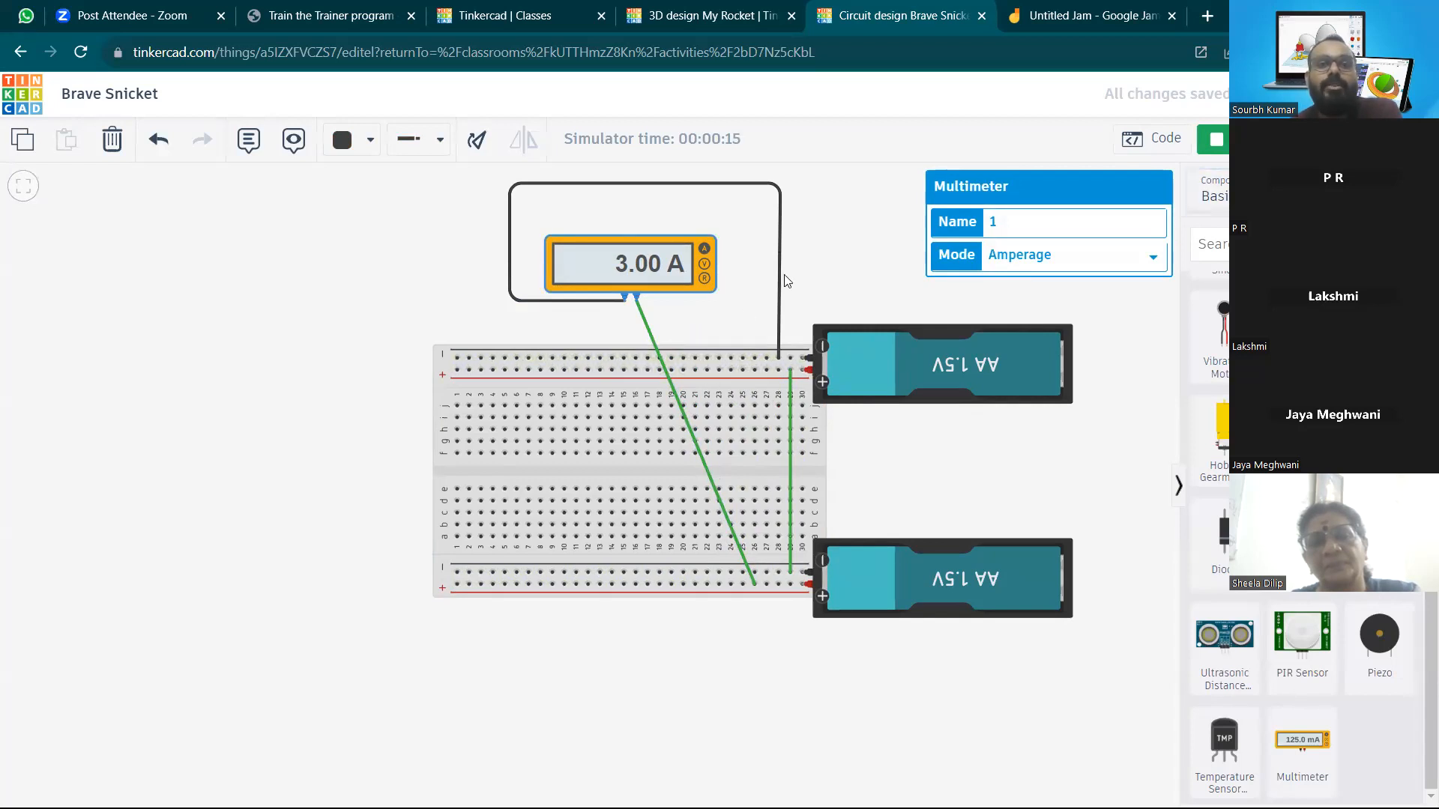
Switch to the Jamboard and write V = 3V and I = 3A by hand on a new second frame
{"action": "left_click", "coordinate": [1110, 15]}
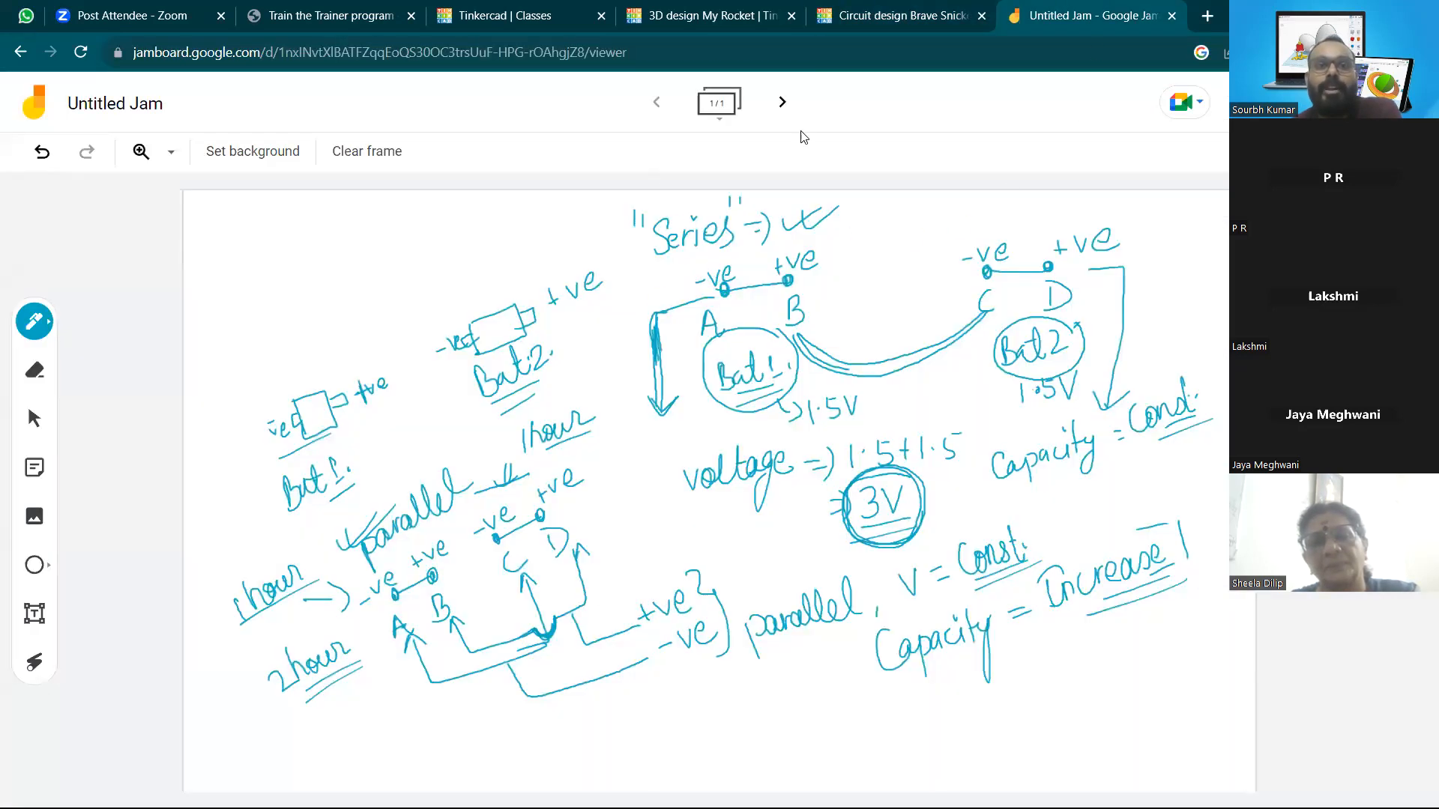
{"action": "left_click", "coordinate": [781, 102]}
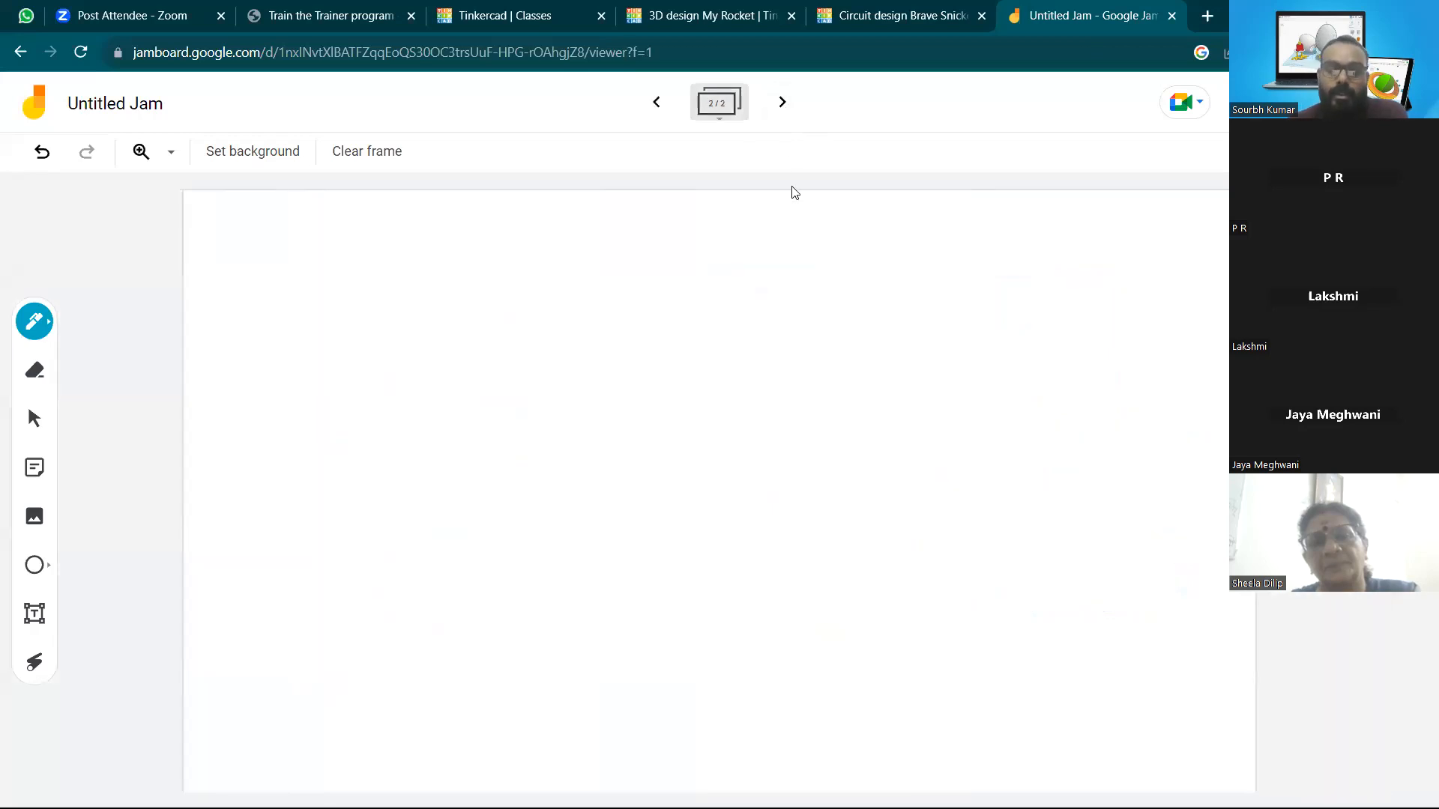
{"action": "left_click_drag", "start_coordinate": [489, 358], "coordinate": [507, 346]}
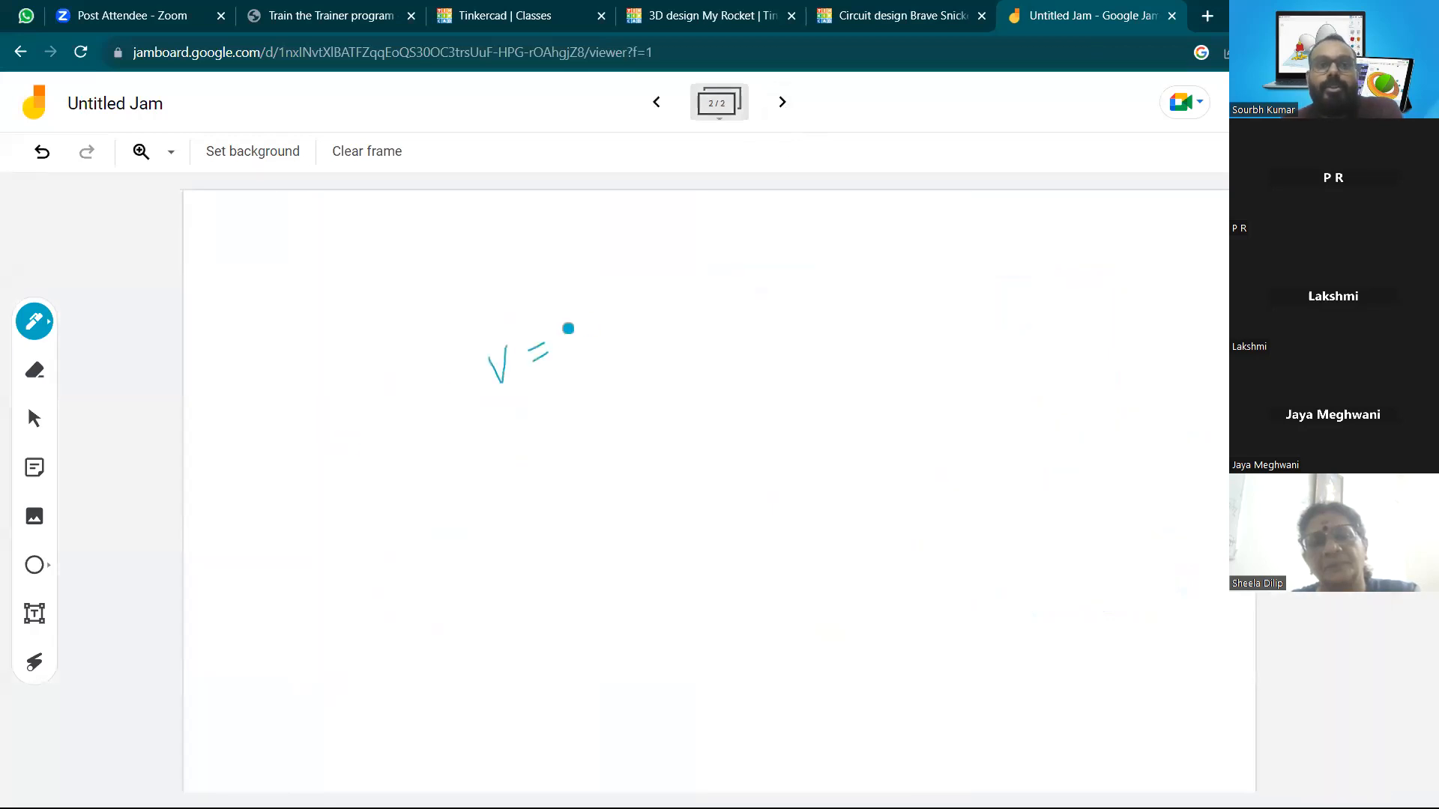
{"action": "left_click_drag", "start_coordinate": [588, 317], "coordinate": [611, 300]}
{"action": "mouse_move", "coordinate": [514, 405]}
{"action": "left_mouse_down"}
{"action": "mouse_move", "coordinate": [533, 428]}
{"action": "mouse_move", "coordinate": [492, 440]}
{"action": "mouse_move", "coordinate": [587, 392]}
{"action": "left_mouse_up"}
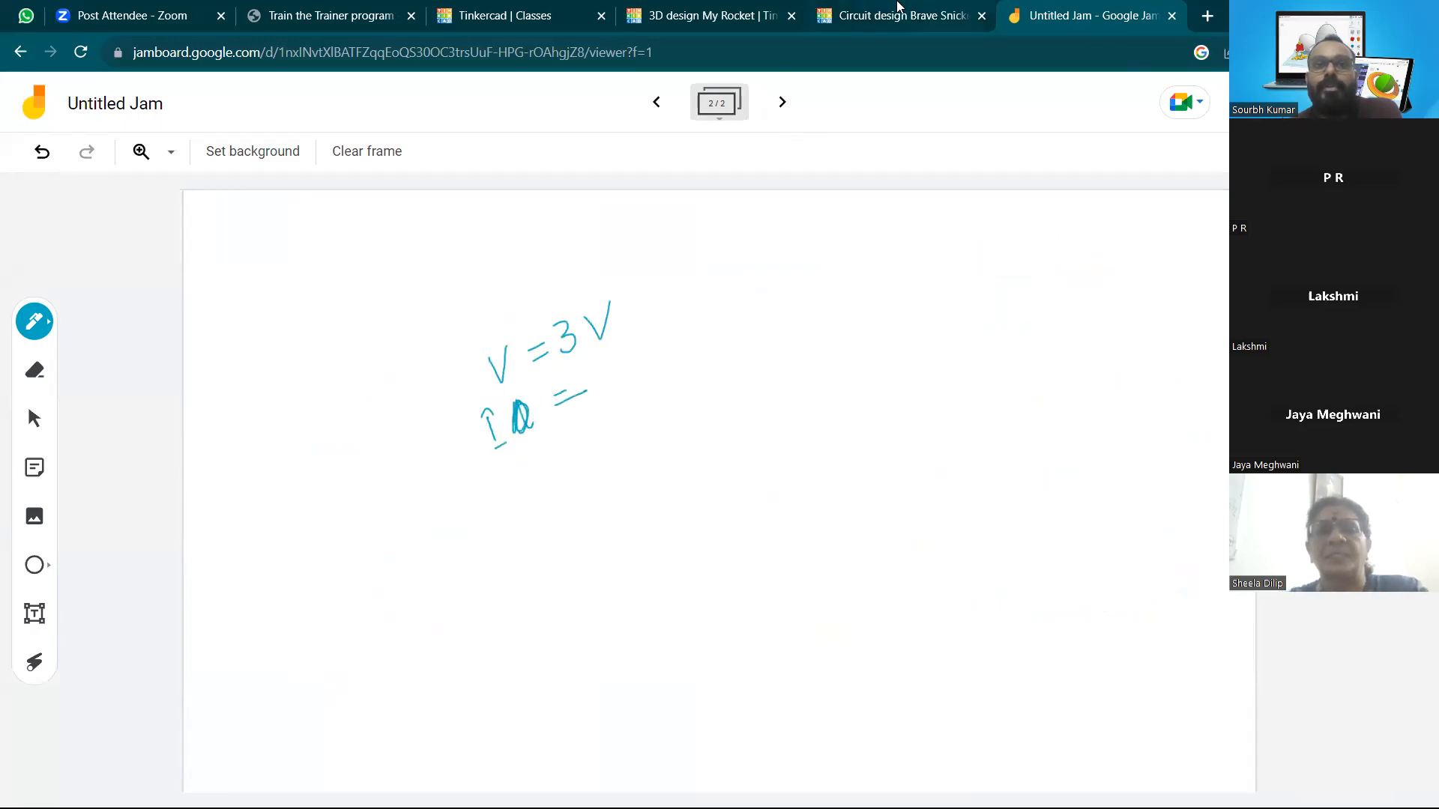
{"action": "left_click", "coordinate": [899, 9]}
{"action": "left_click", "coordinate": [1067, 9]}
{"action": "mouse_move", "coordinate": [604, 373]}
{"action": "left_mouse_down"}
{"action": "mouse_move", "coordinate": [619, 383]}
{"action": "mouse_move", "coordinate": [606, 403]}
{"action": "left_mouse_up"}
Write an underlined Series heading above the noted readings and an underlined Parallel heading beside it
{"action": "mouse_move", "coordinate": [414, 279]}
{"action": "left_mouse_down"}
{"action": "mouse_move", "coordinate": [434, 297]}
{"action": "mouse_move", "coordinate": [486, 296]}
{"action": "left_mouse_up"}
{"action": "left_click_drag", "start_coordinate": [420, 330], "coordinate": [505, 289]}
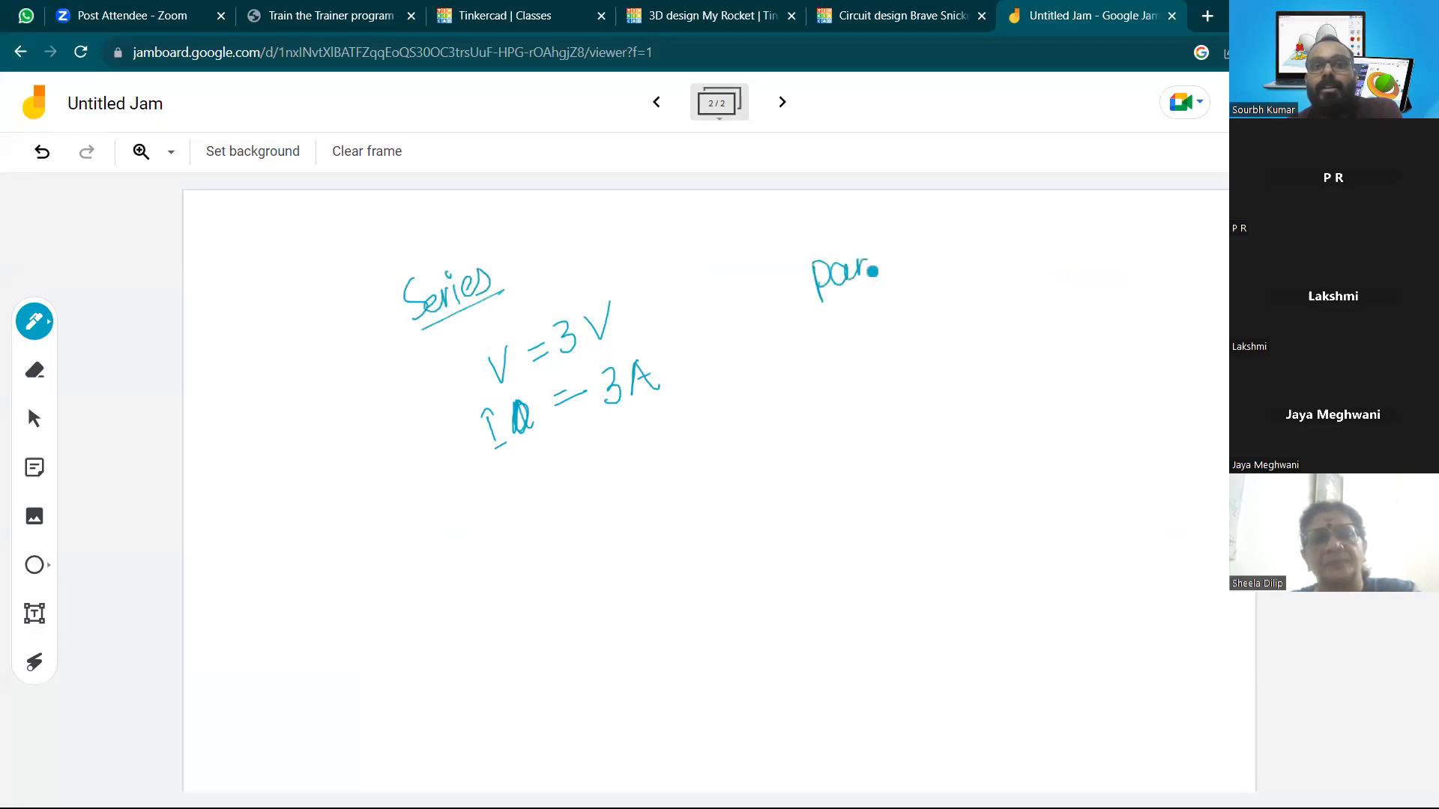
{"action": "left_click_drag", "start_coordinate": [916, 259], "coordinate": [965, 252]}
{"action": "left_click_drag", "start_coordinate": [802, 316], "coordinate": [987, 260]}
Switch back to the Tinkercad circuit, stop the simulation, and move the link wire's lower end to the positive rail at column 28
{"action": "left_click", "coordinate": [928, 10]}
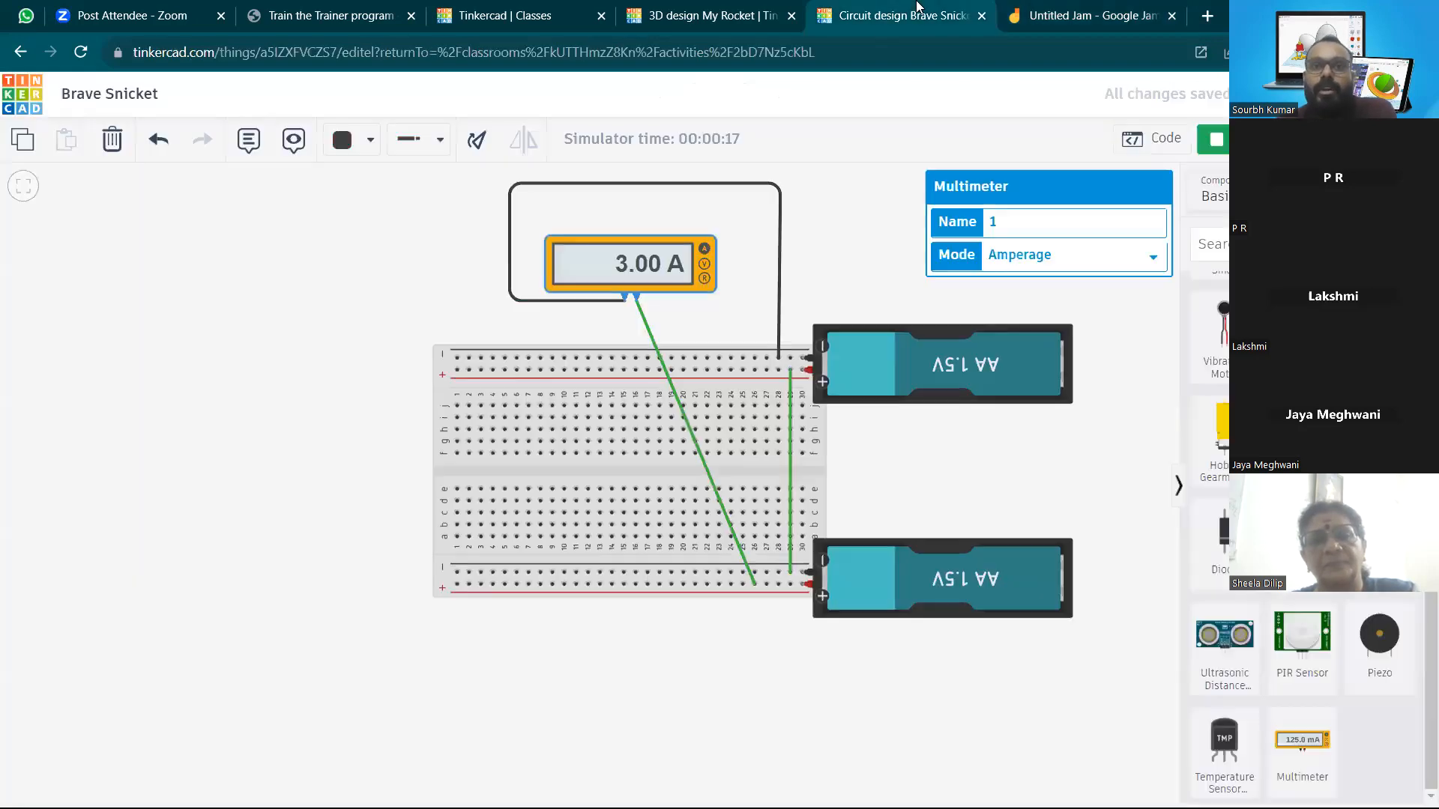
{"action": "left_click", "coordinate": [1222, 135]}
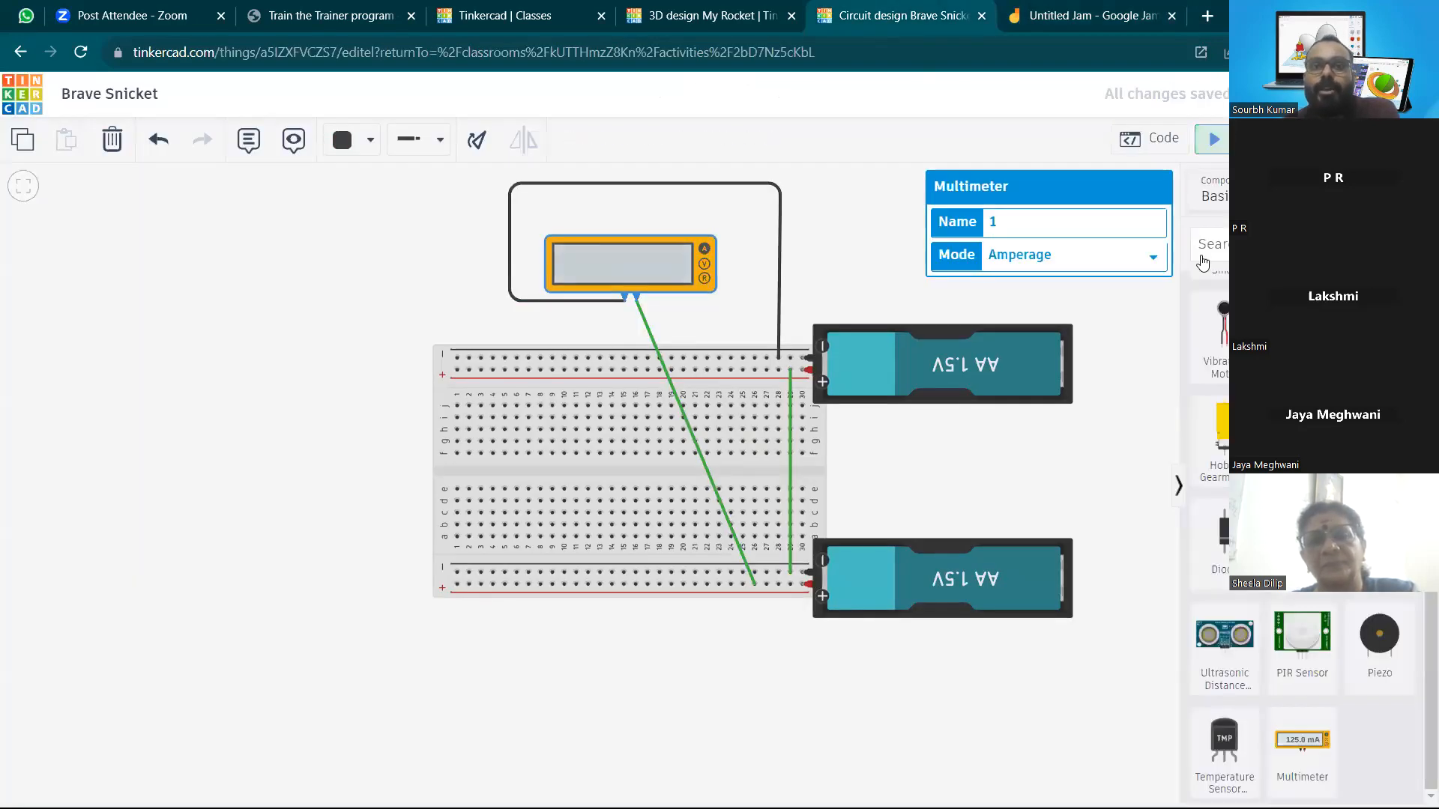
{"action": "left_click", "coordinate": [791, 392]}
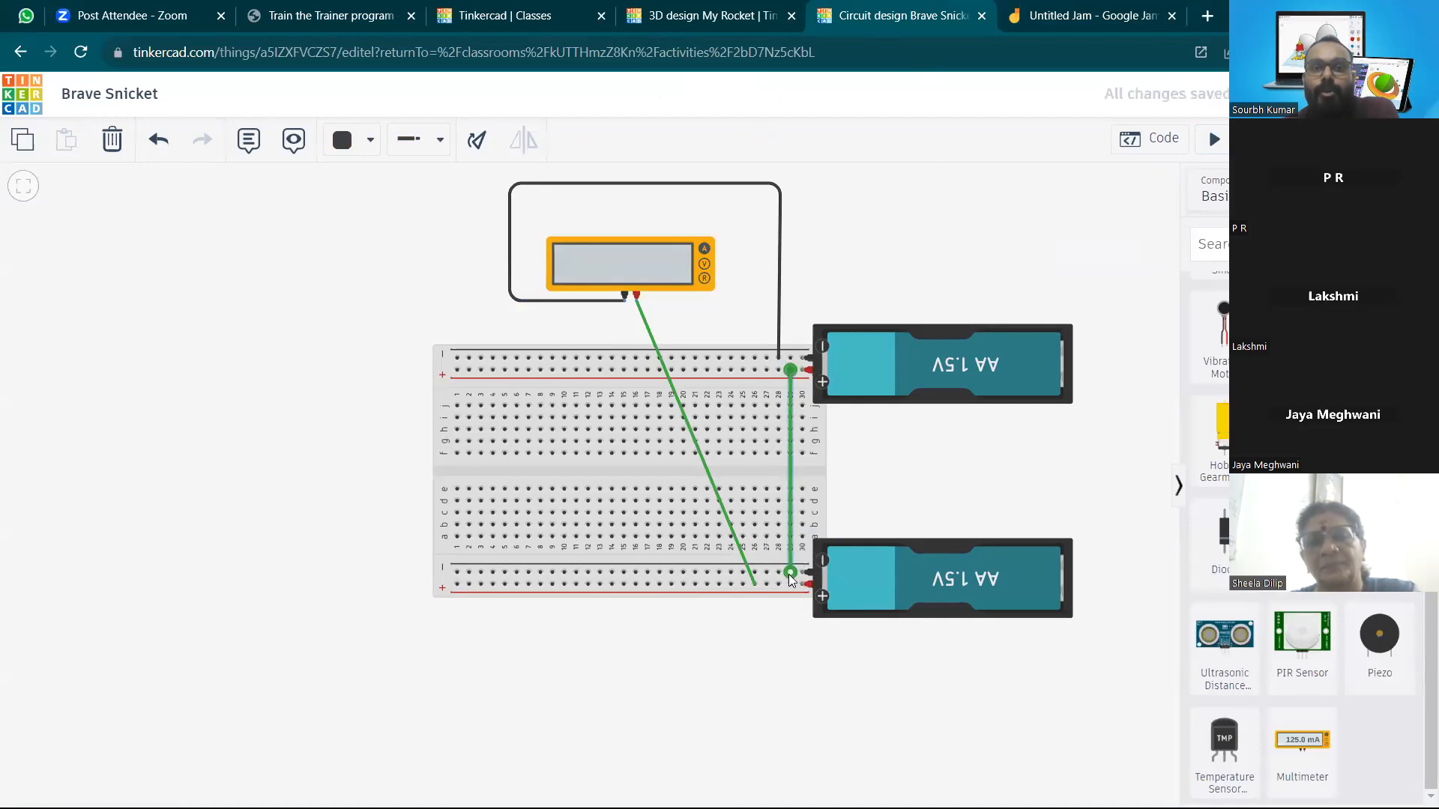
{"action": "left_click_drag", "start_coordinate": [789, 574], "coordinate": [778, 584]}
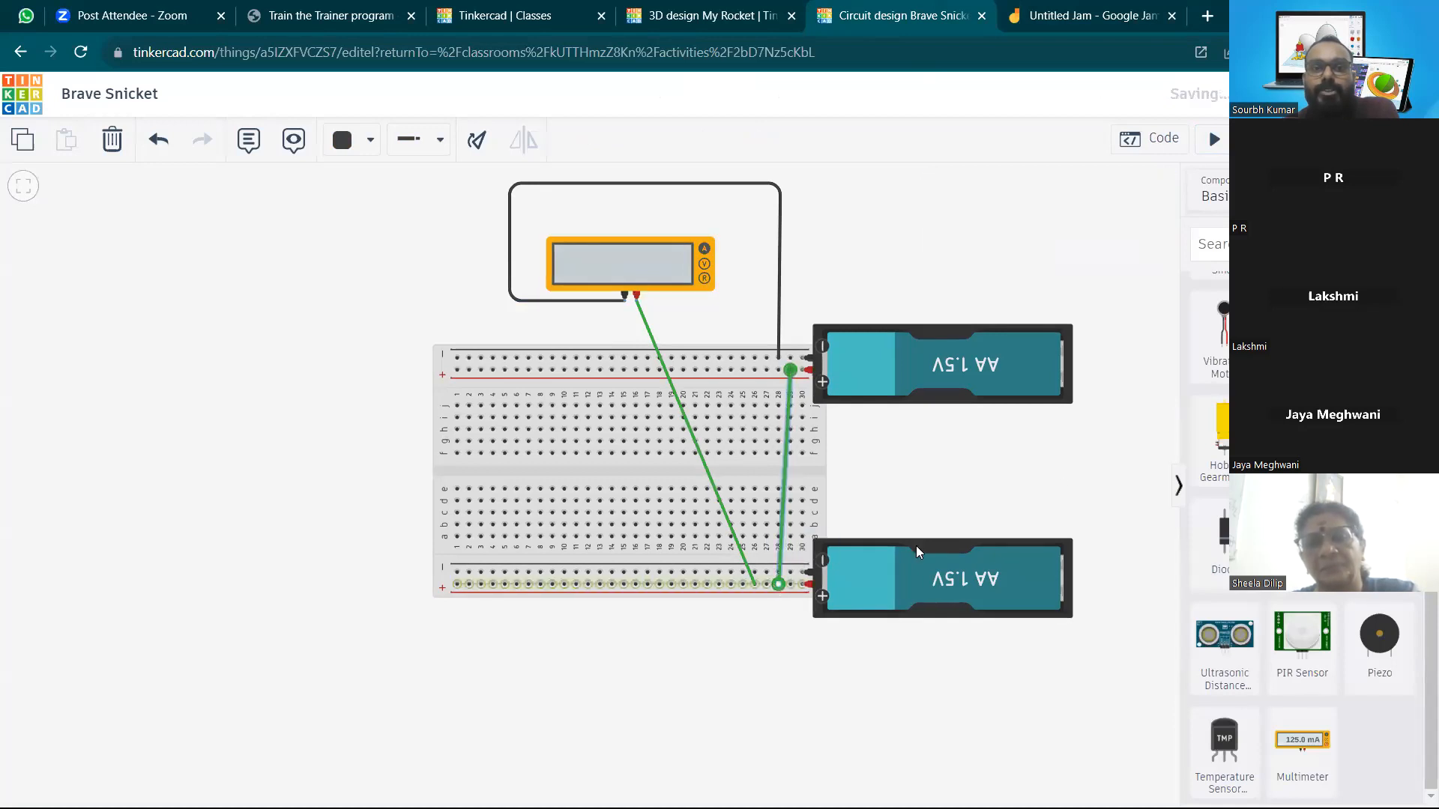
Delete the breadboard, keeping the multimeter and the two batteries
{"action": "left_click", "coordinate": [966, 478]}
{"action": "left_click", "coordinate": [556, 470]}
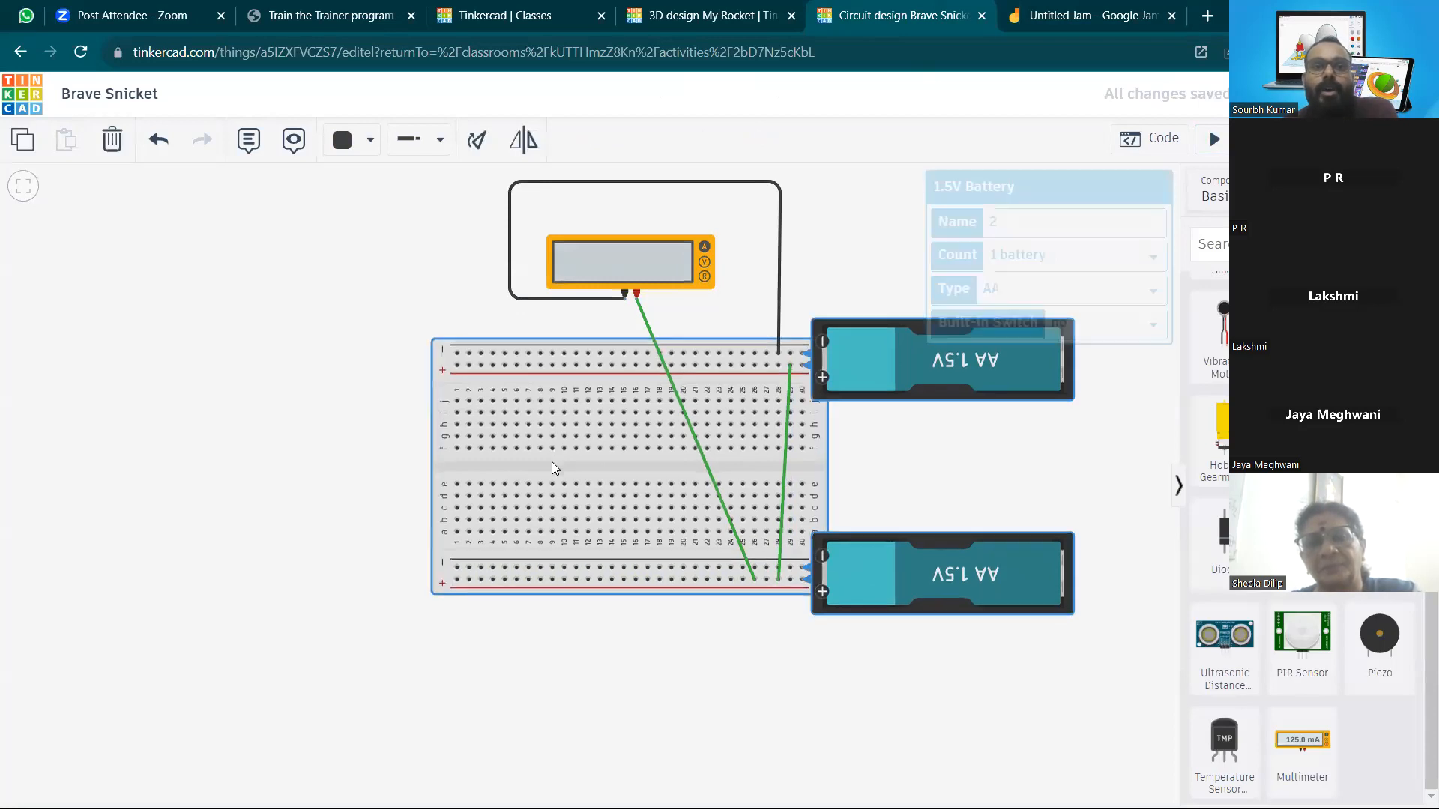
{"action": "key", "text": "Delete"}
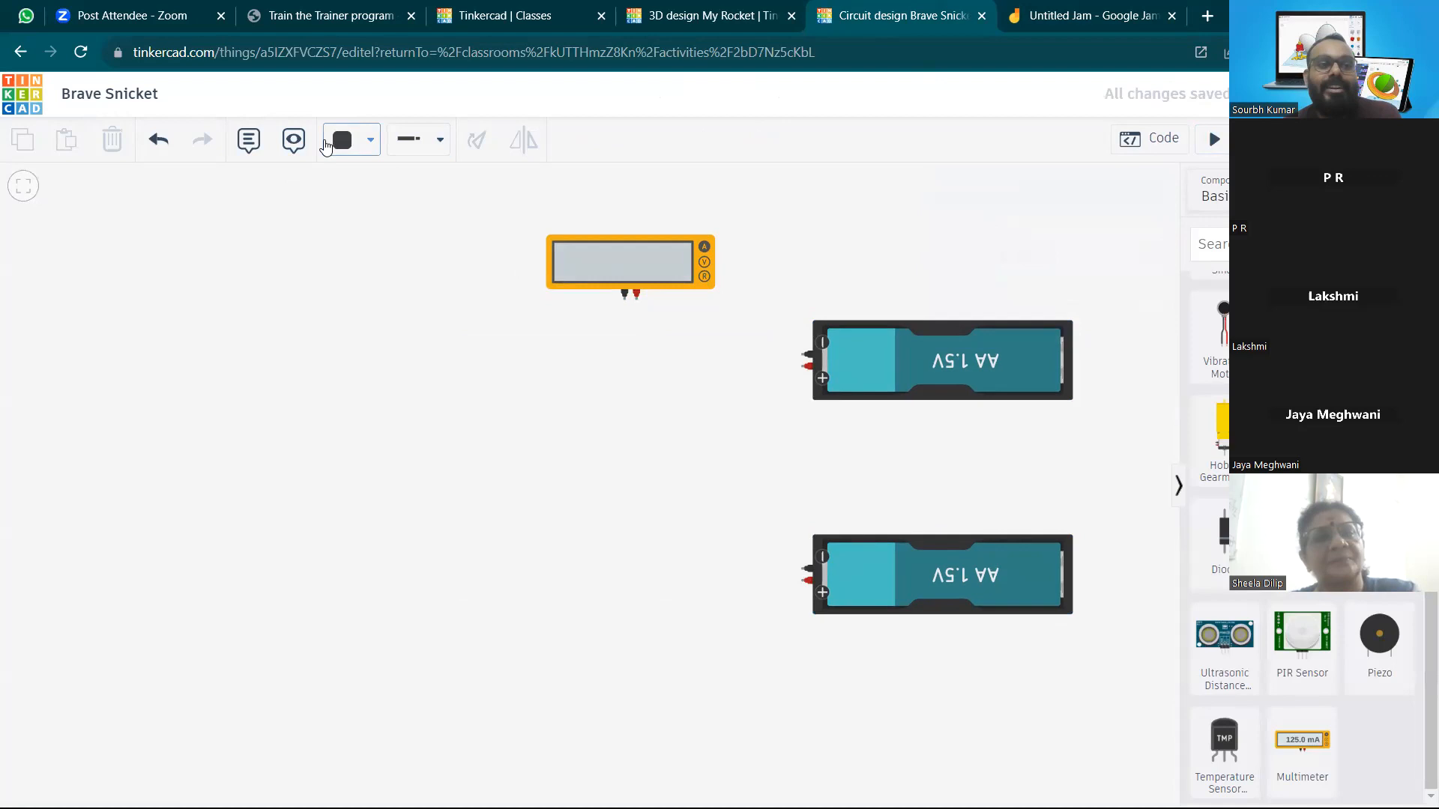
Mirror the lower battery to swap the positions of its positive and negative terminals
{"action": "left_click", "coordinate": [408, 144]}
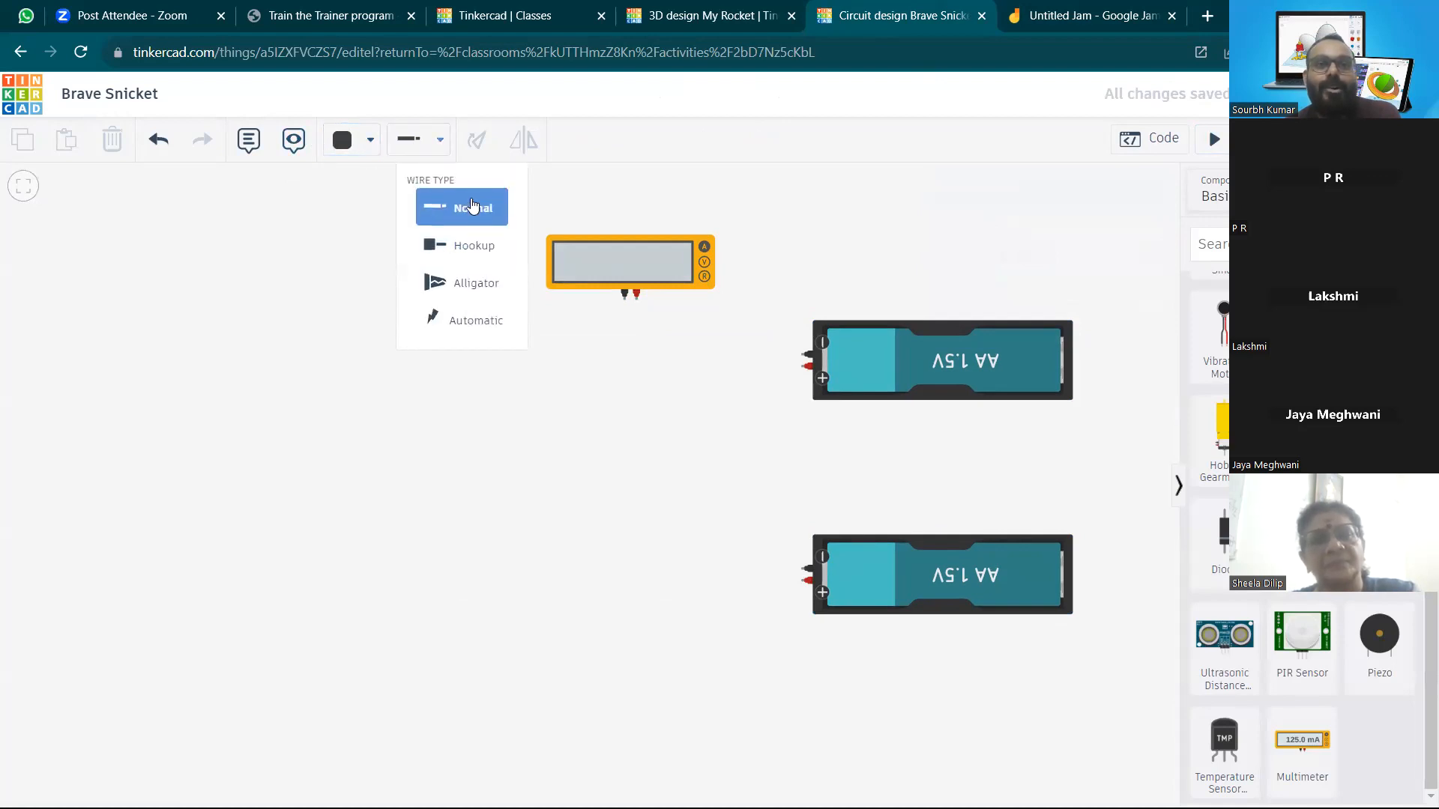
{"action": "left_click", "coordinate": [867, 578]}
{"action": "left_click", "coordinate": [527, 144]}
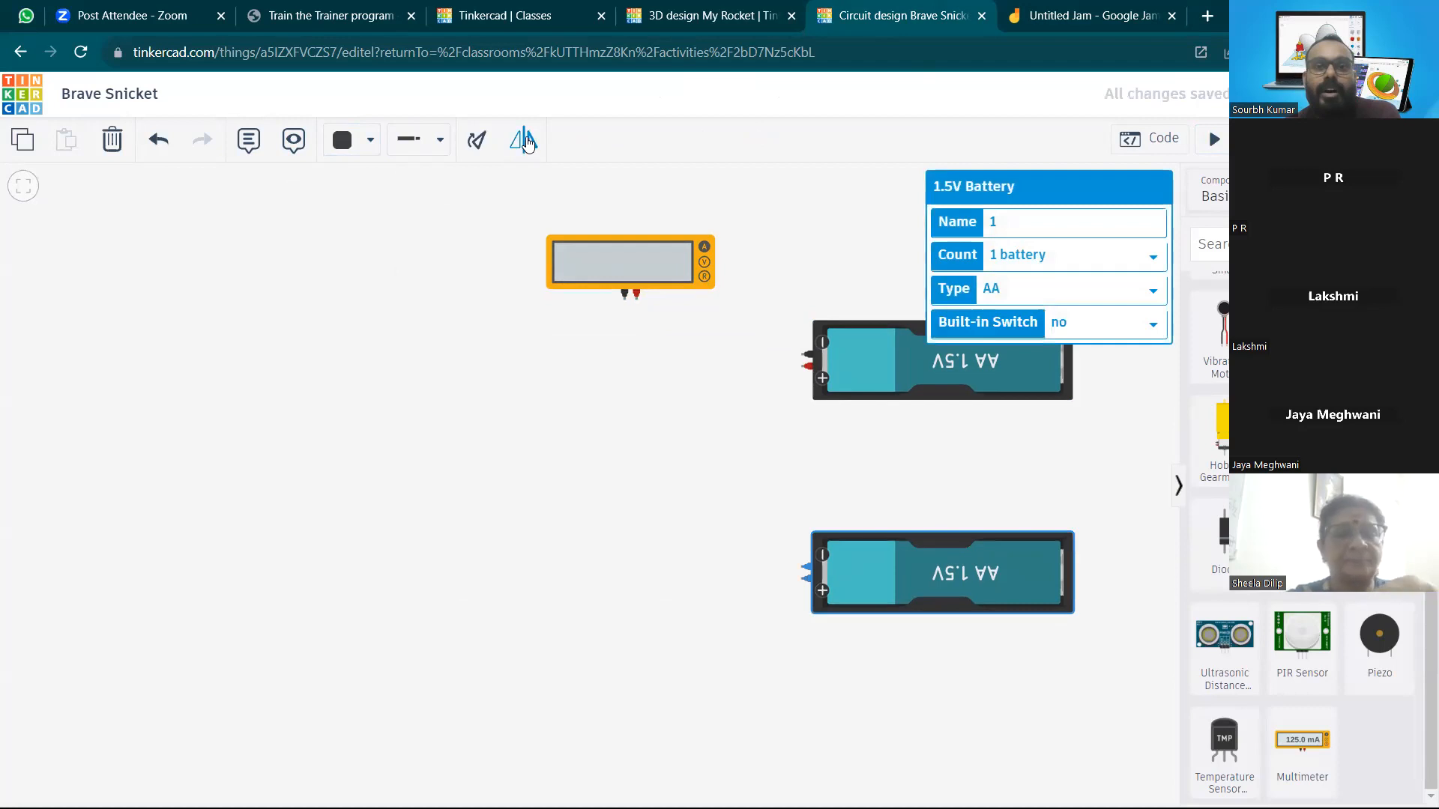
{"action": "left_click", "coordinate": [735, 451]}
Connect the positive terminals of the two batteries with a straight black wire
{"action": "left_click", "coordinate": [395, 143]}
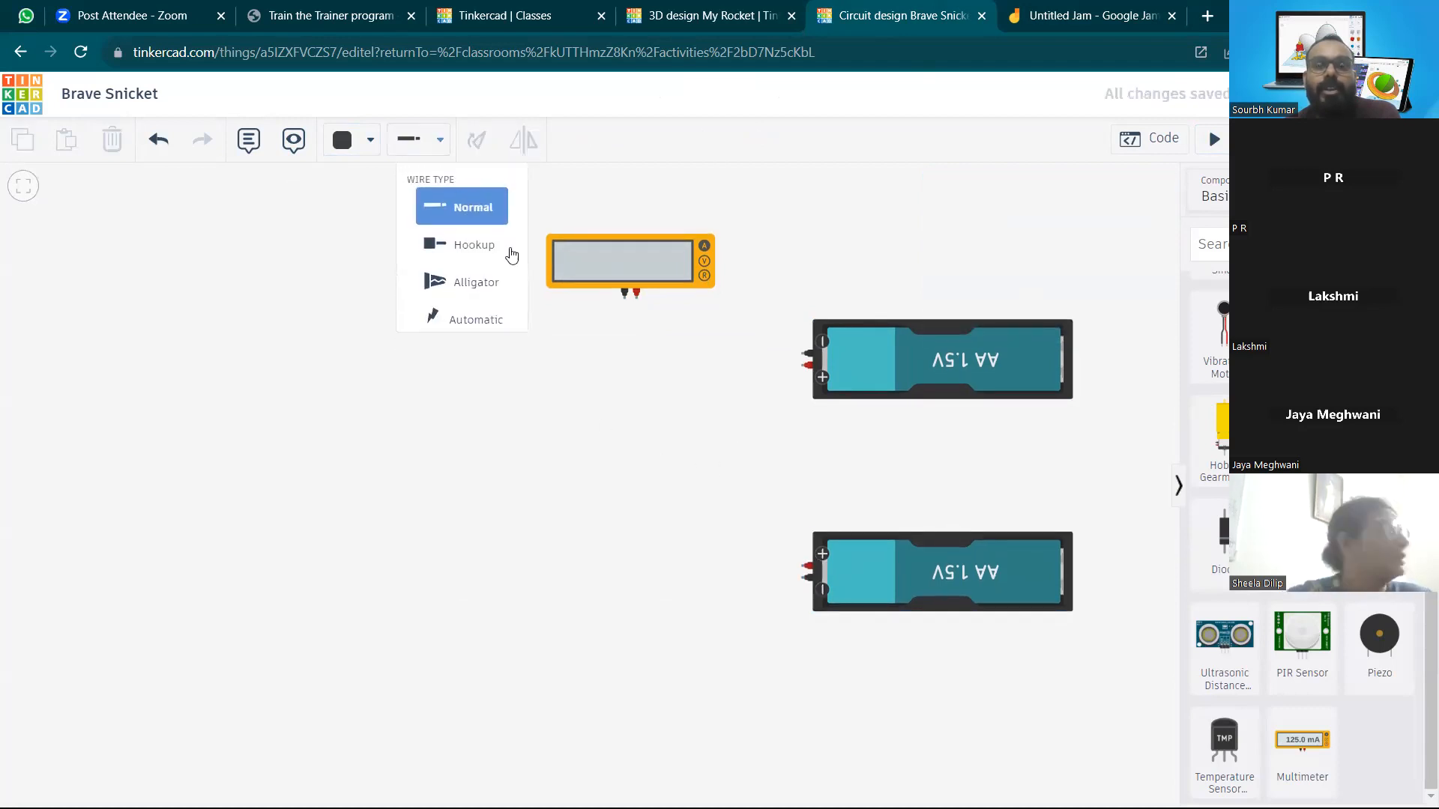
{"action": "left_click", "coordinate": [804, 367]}
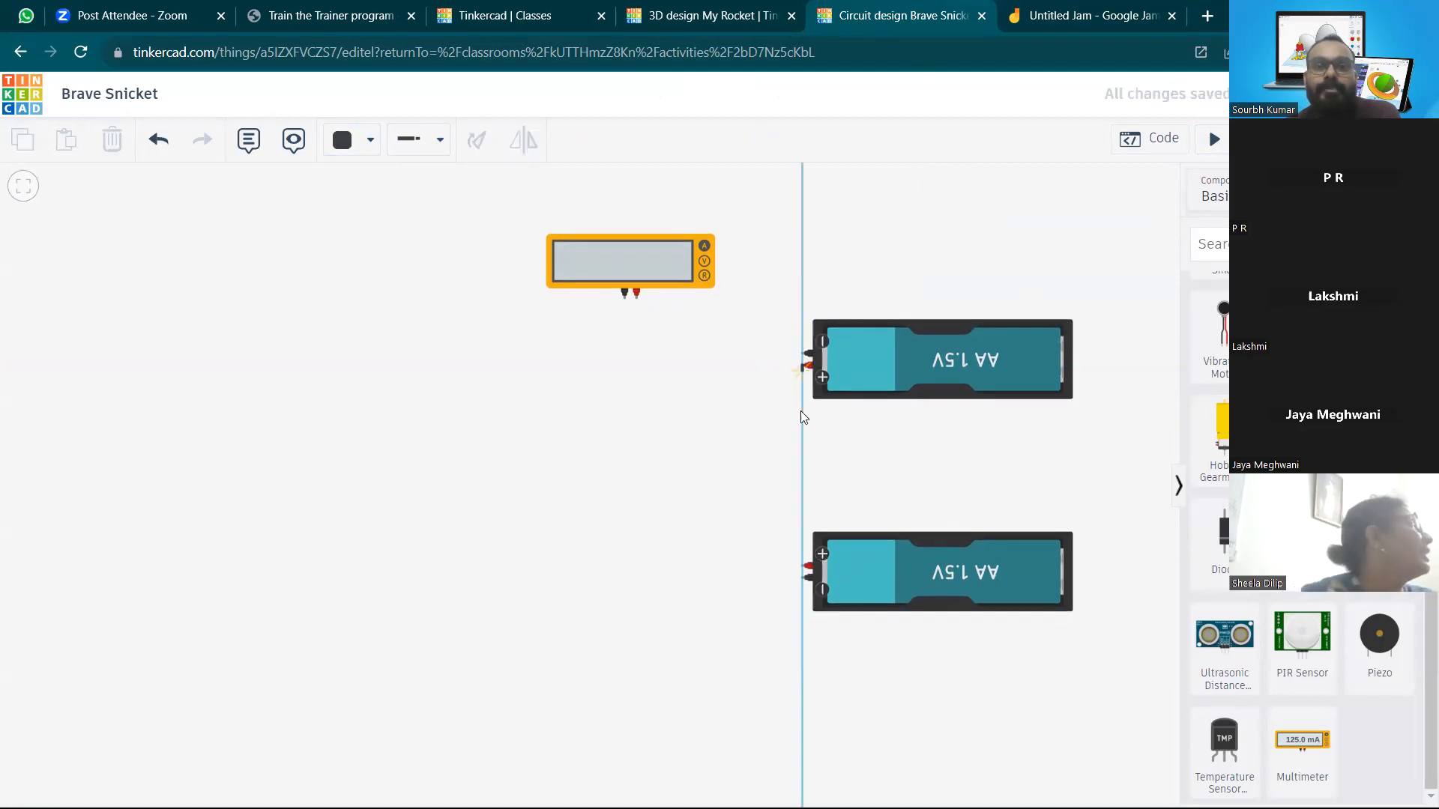
{"action": "left_click", "coordinate": [803, 566]}
{"action": "left_click", "coordinate": [875, 489]}
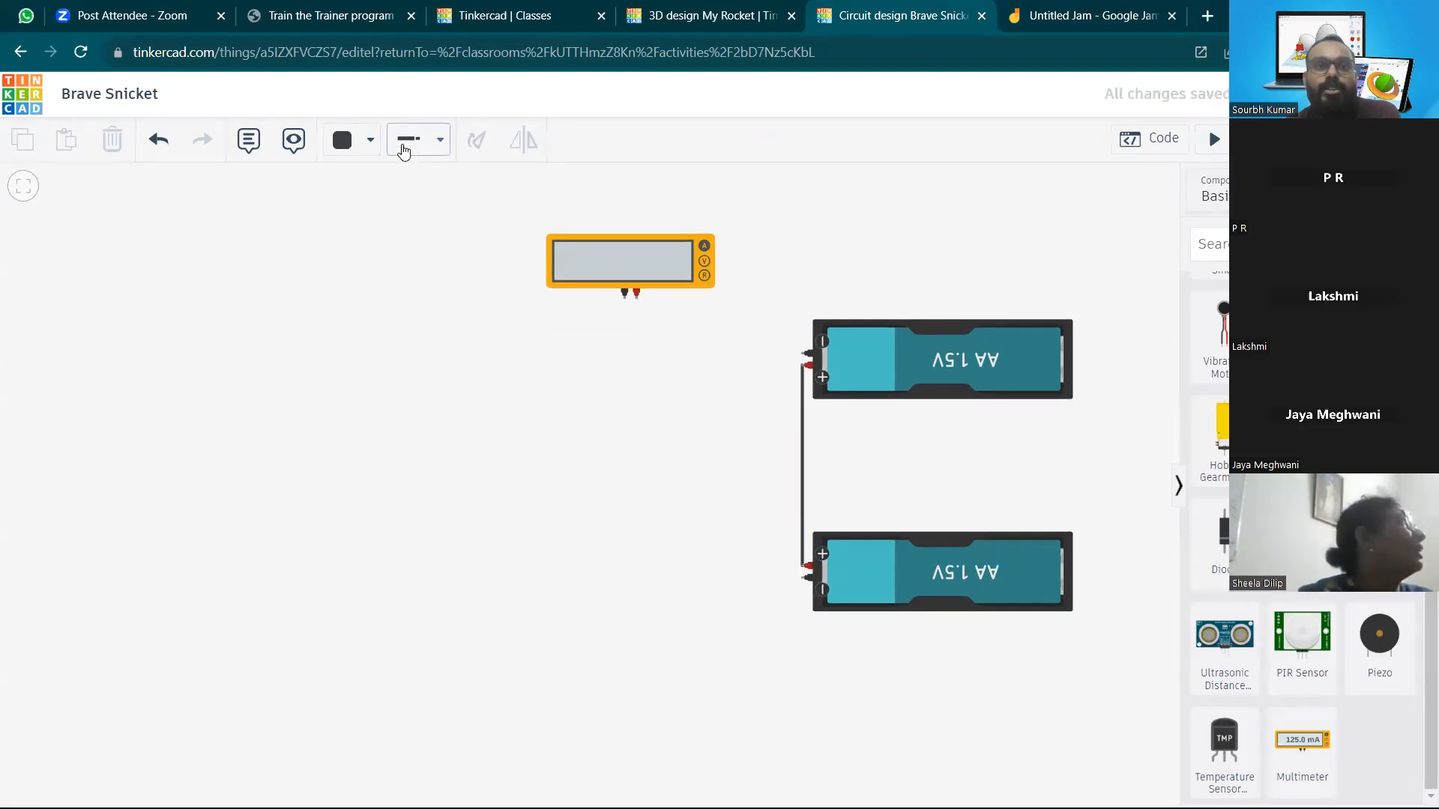
Connect the two batteries' negative terminals with a green wire routed around the black one, and level its lower bend
{"action": "left_click", "coordinate": [368, 140]}
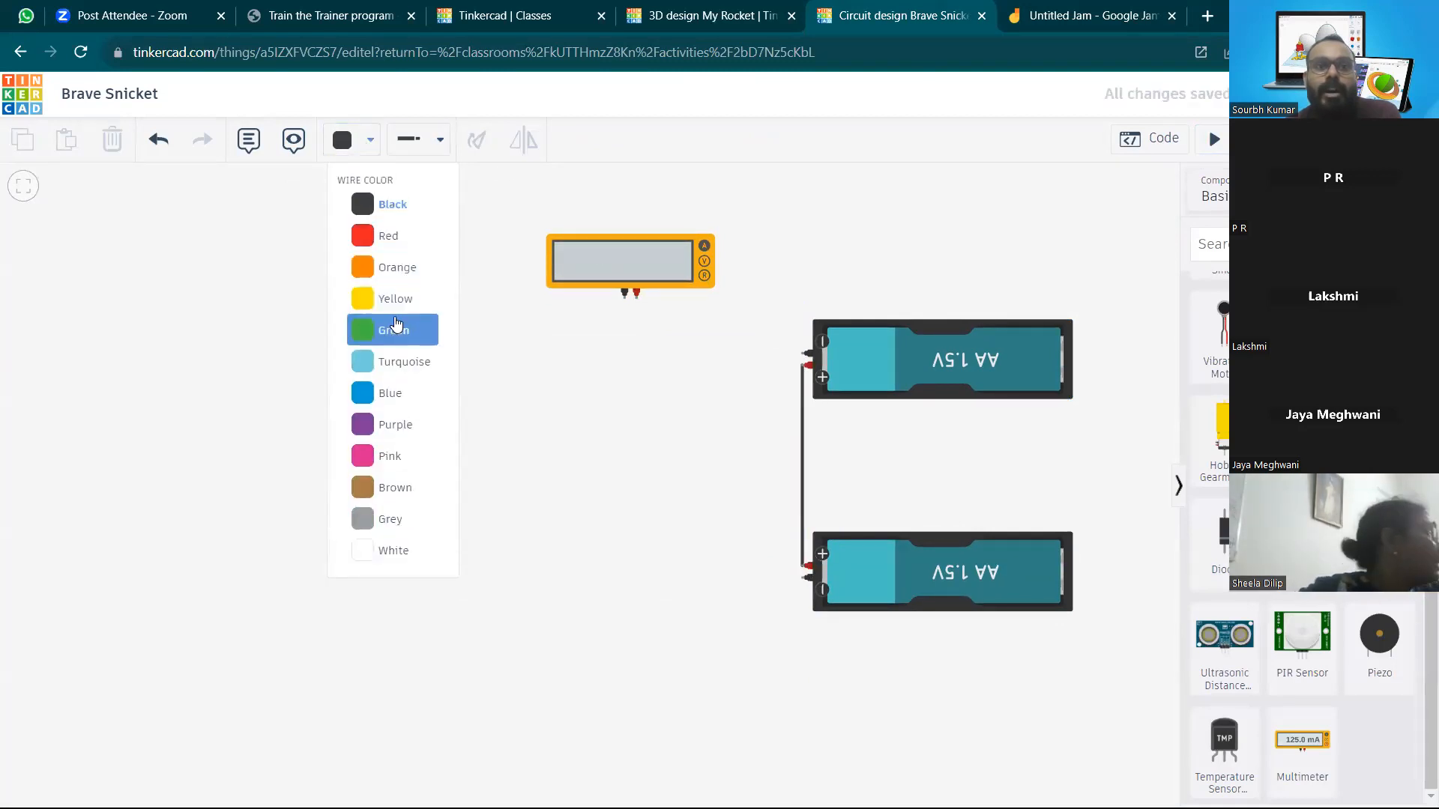
{"action": "left_click", "coordinate": [393, 329]}
{"action": "left_click", "coordinate": [801, 355]}
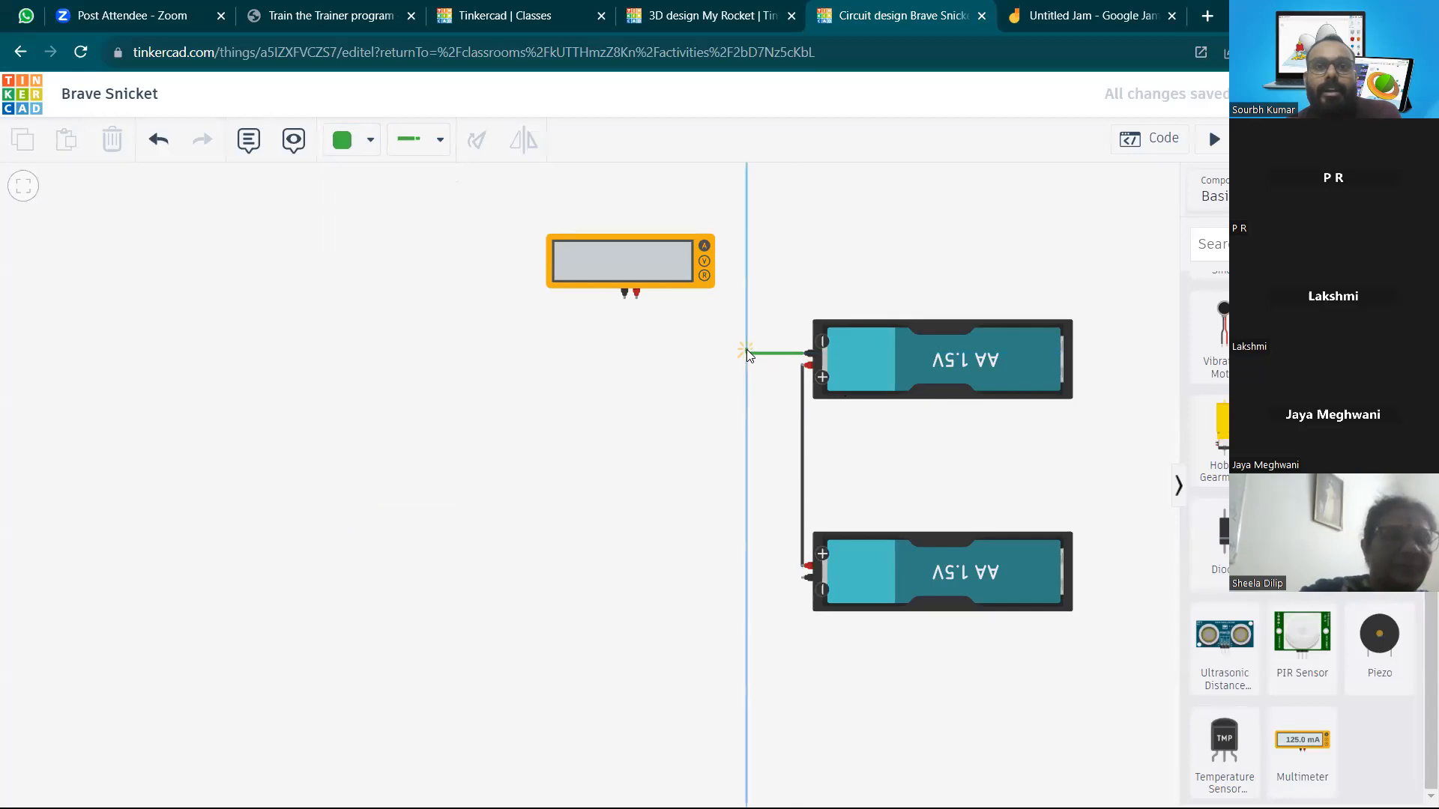
{"action": "left_click", "coordinate": [746, 354]}
{"action": "left_click", "coordinate": [746, 578]}
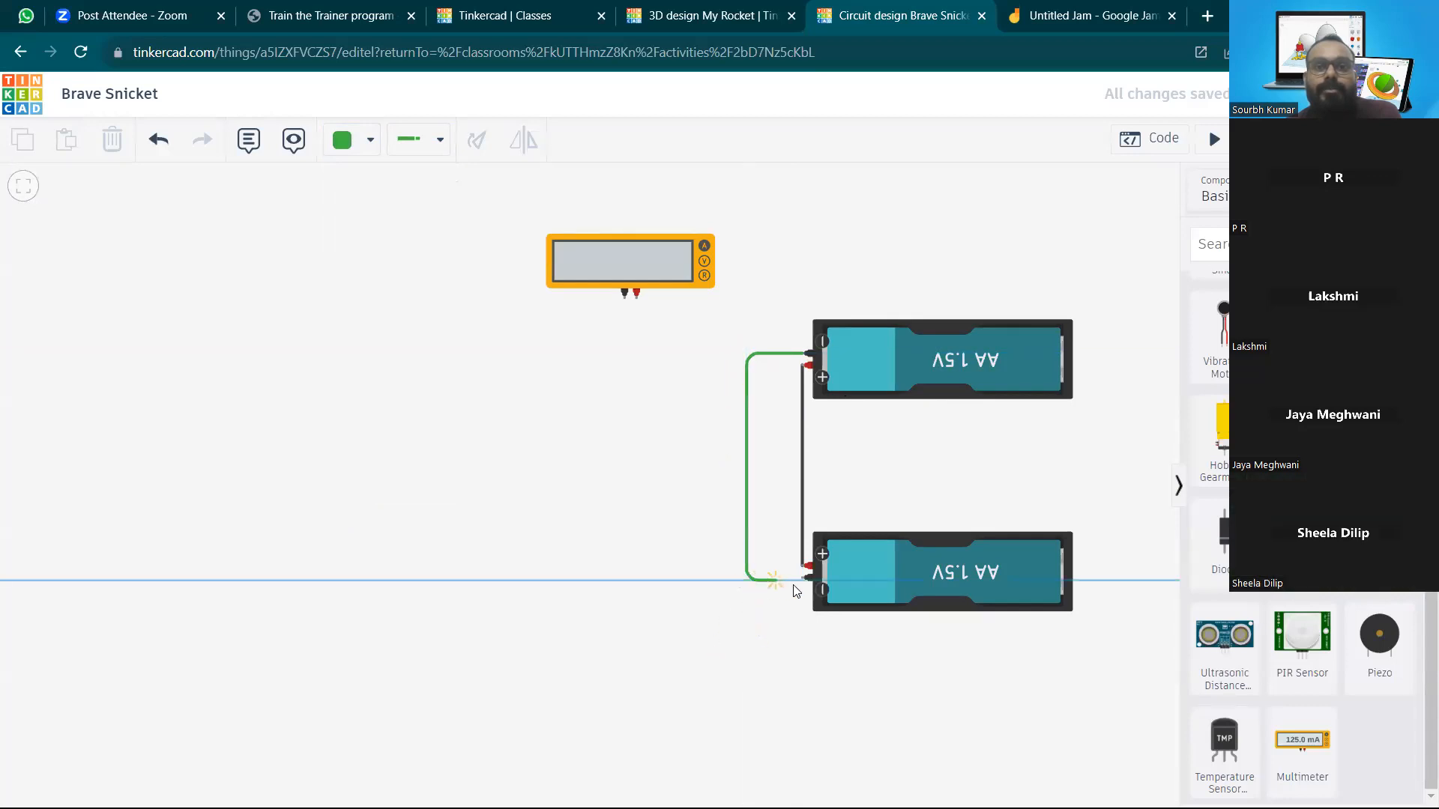
{"action": "left_click", "coordinate": [801, 579]}
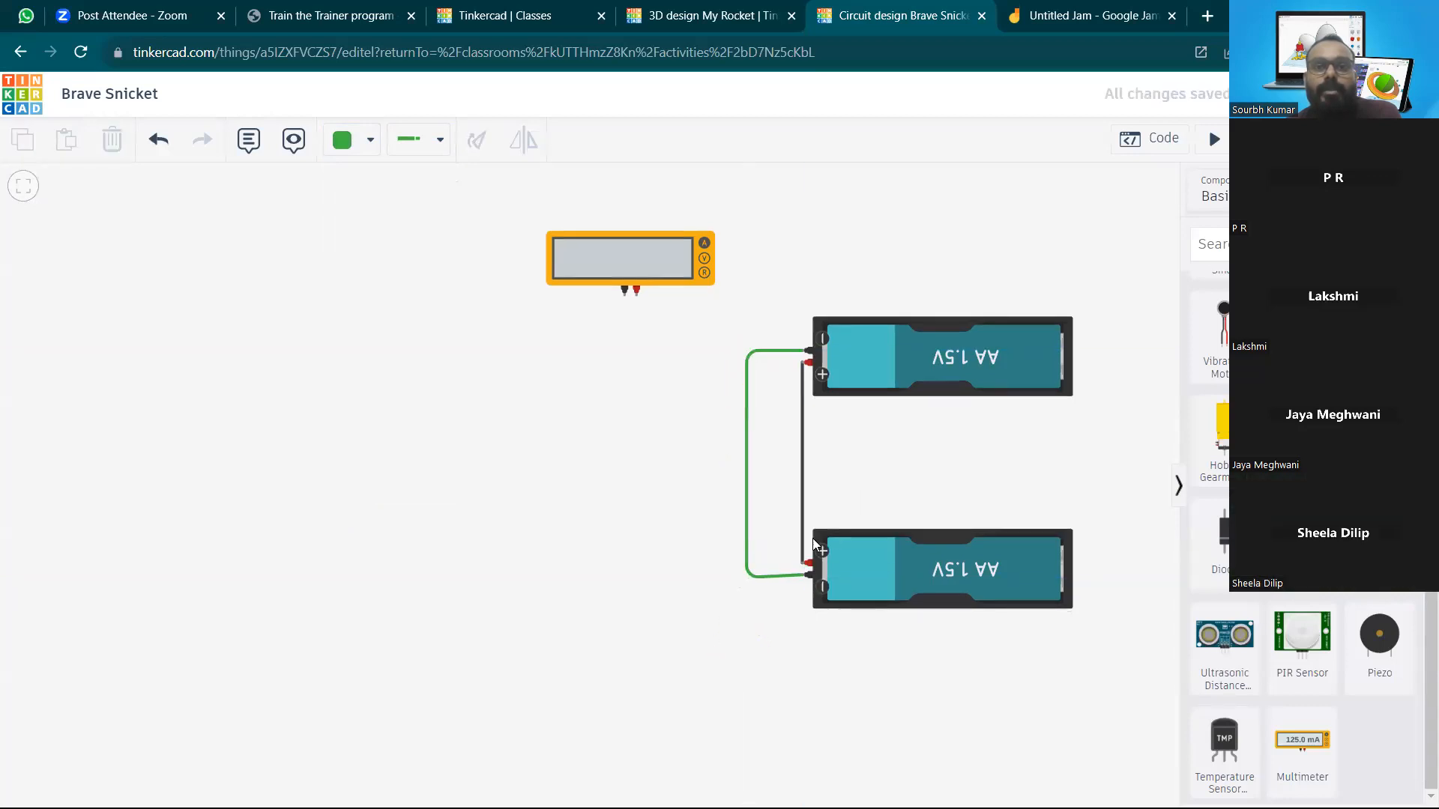
{"action": "left_click", "coordinate": [759, 575]}
{"action": "left_click_drag", "start_coordinate": [748, 576], "coordinate": [748, 572]}
{"action": "left_click", "coordinate": [945, 466]}
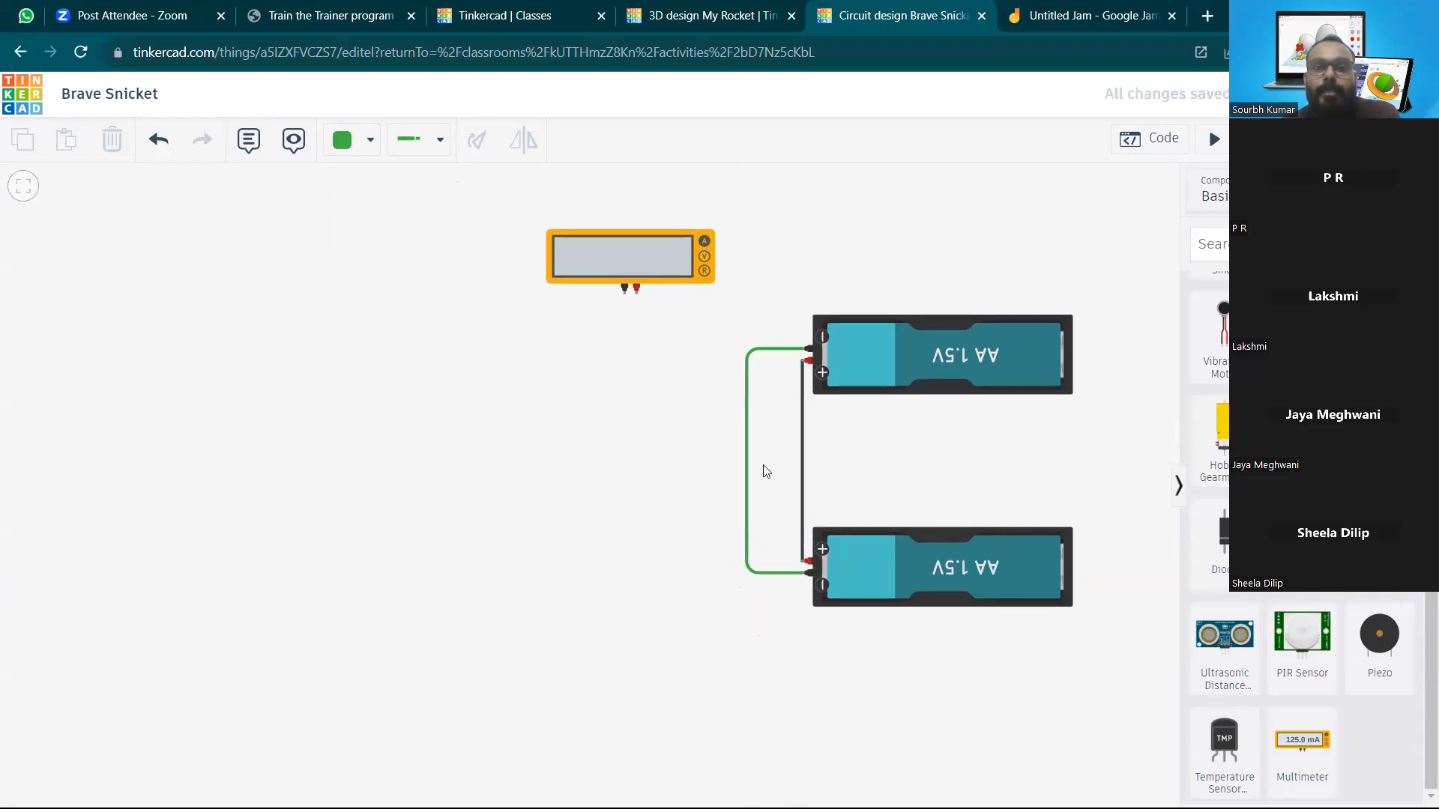
Run a green wire from the multimeter's negative terminal down and across to the lower battery's negative terminal
{"action": "left_click", "coordinate": [405, 145]}
{"action": "left_click", "coordinate": [469, 210]}
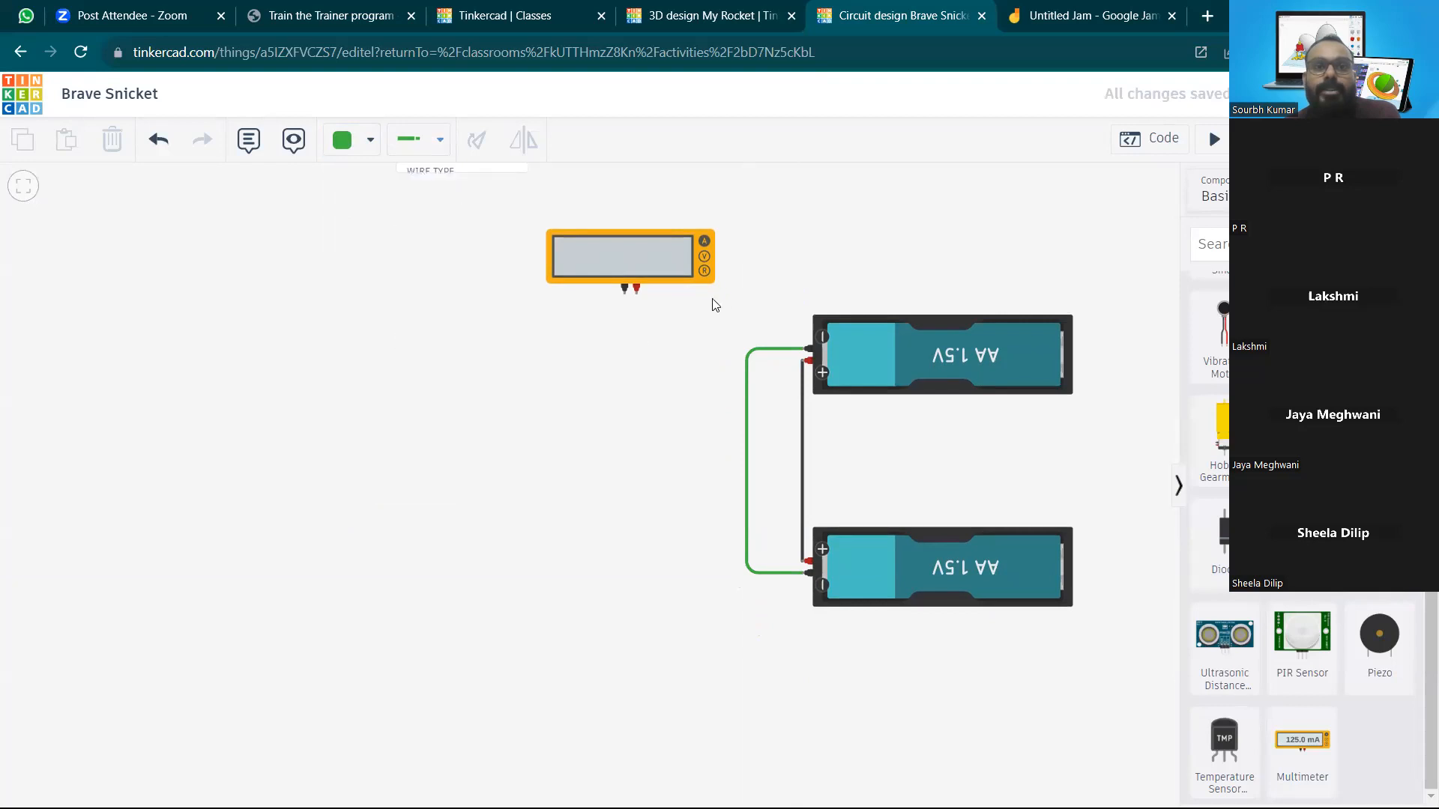
{"action": "left_click", "coordinate": [625, 292]}
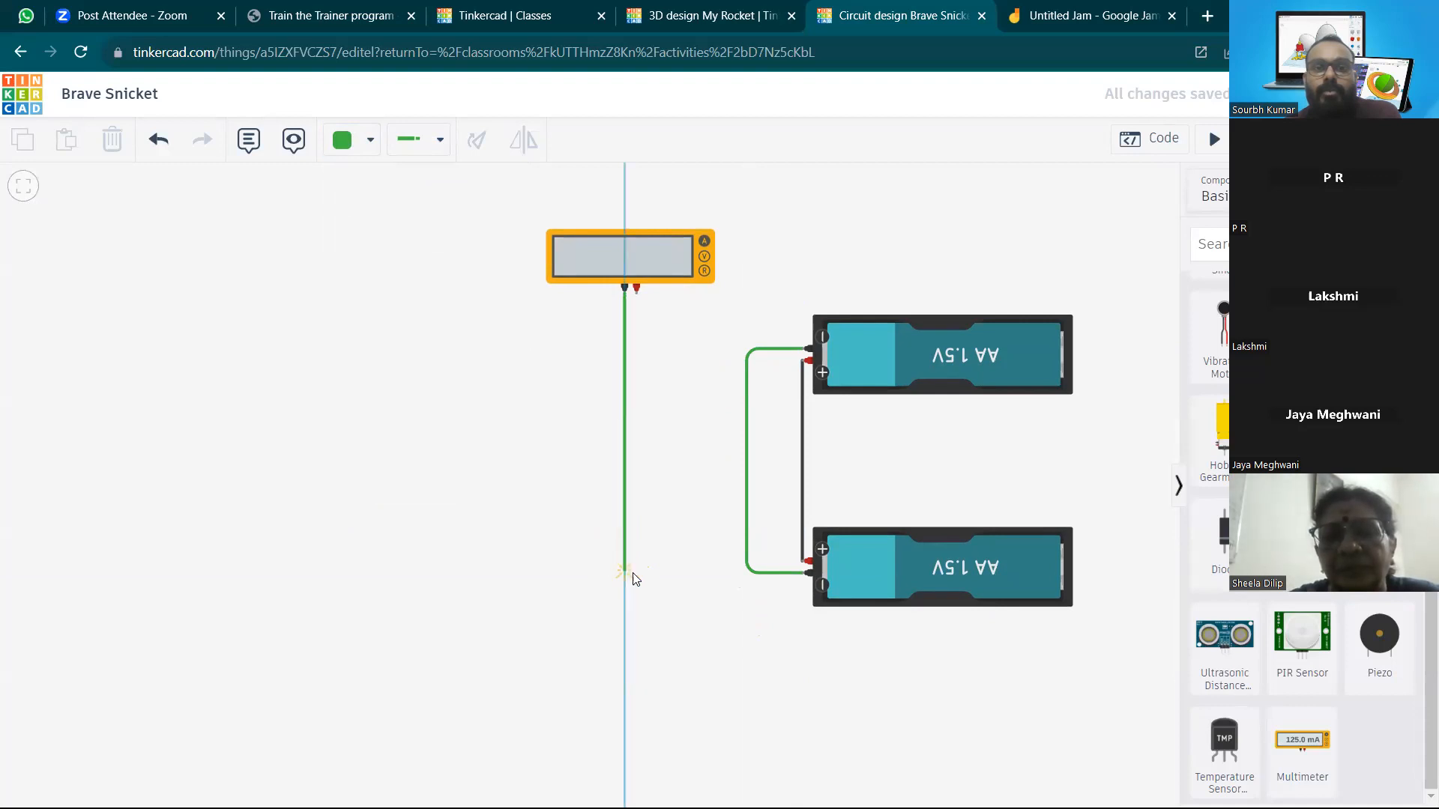
{"action": "left_click", "coordinate": [809, 572]}
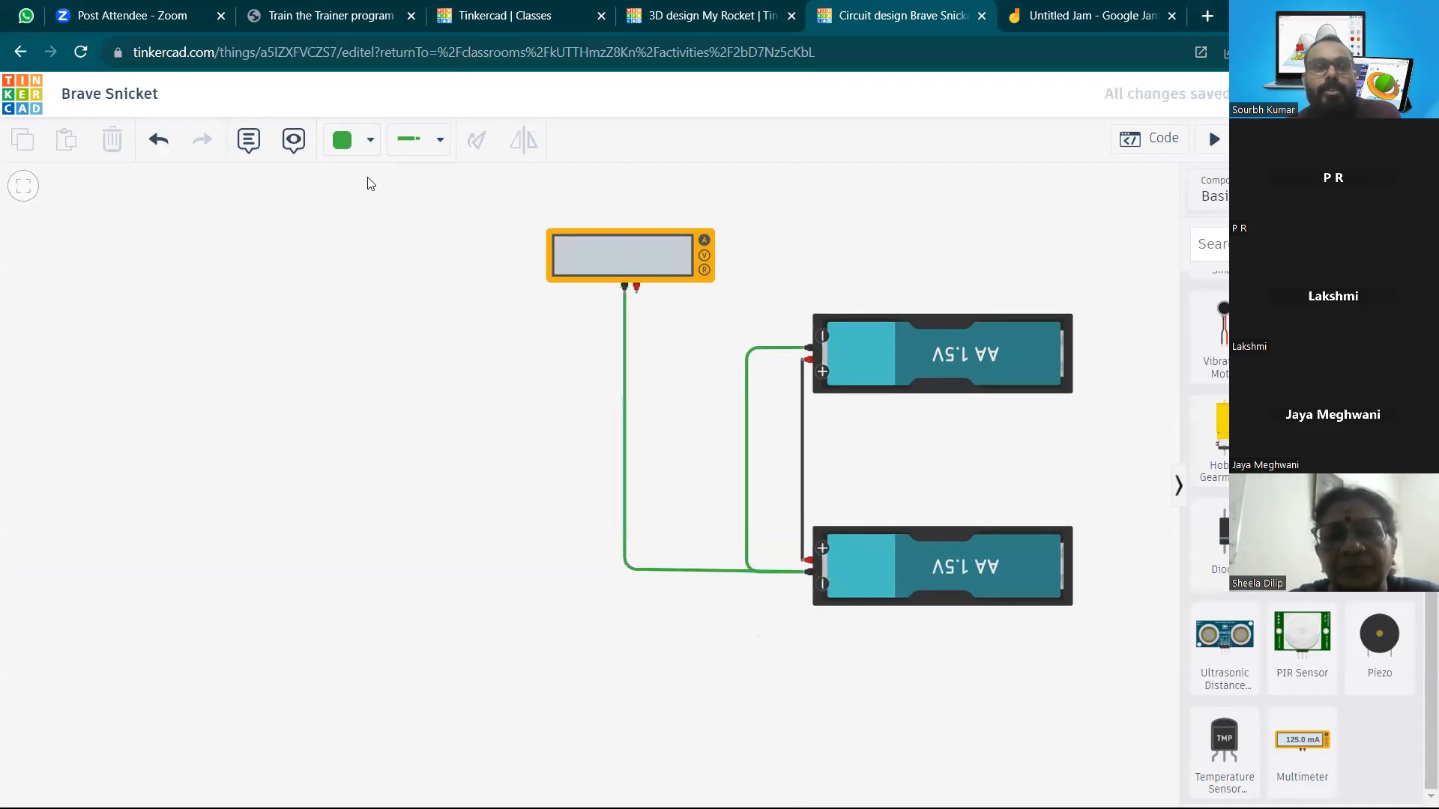
Run a black wire from the multimeter's positive terminal to the upper battery's positive terminal, and start the simulation
{"action": "left_click", "coordinate": [370, 140]}
{"action": "left_click", "coordinate": [411, 204]}
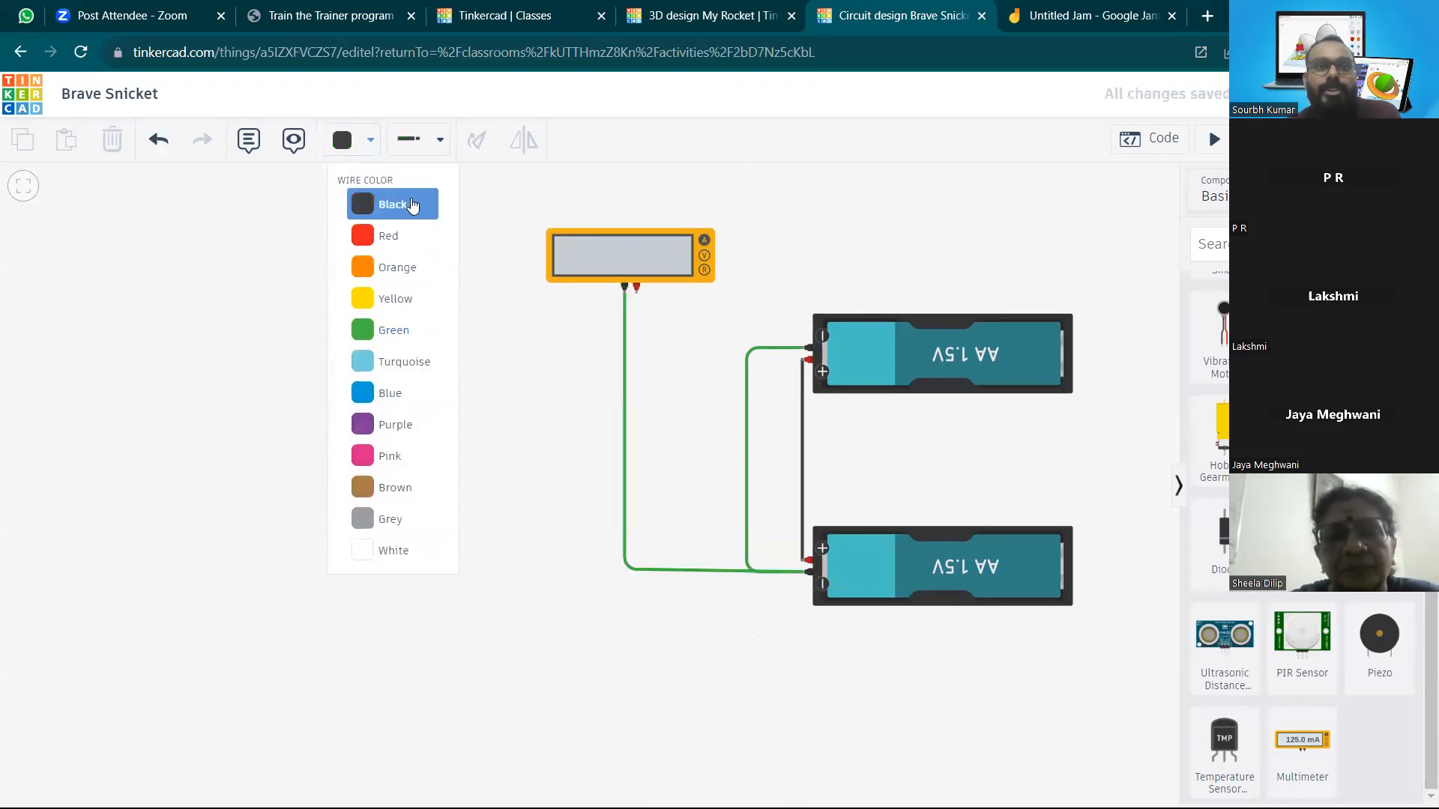
{"action": "left_click", "coordinate": [434, 137]}
{"action": "left_click", "coordinate": [459, 205]}
{"action": "left_click", "coordinate": [637, 295]}
{"action": "left_click", "coordinate": [637, 450]}
{"action": "left_click", "coordinate": [805, 451]}
{"action": "left_click", "coordinate": [807, 363]}
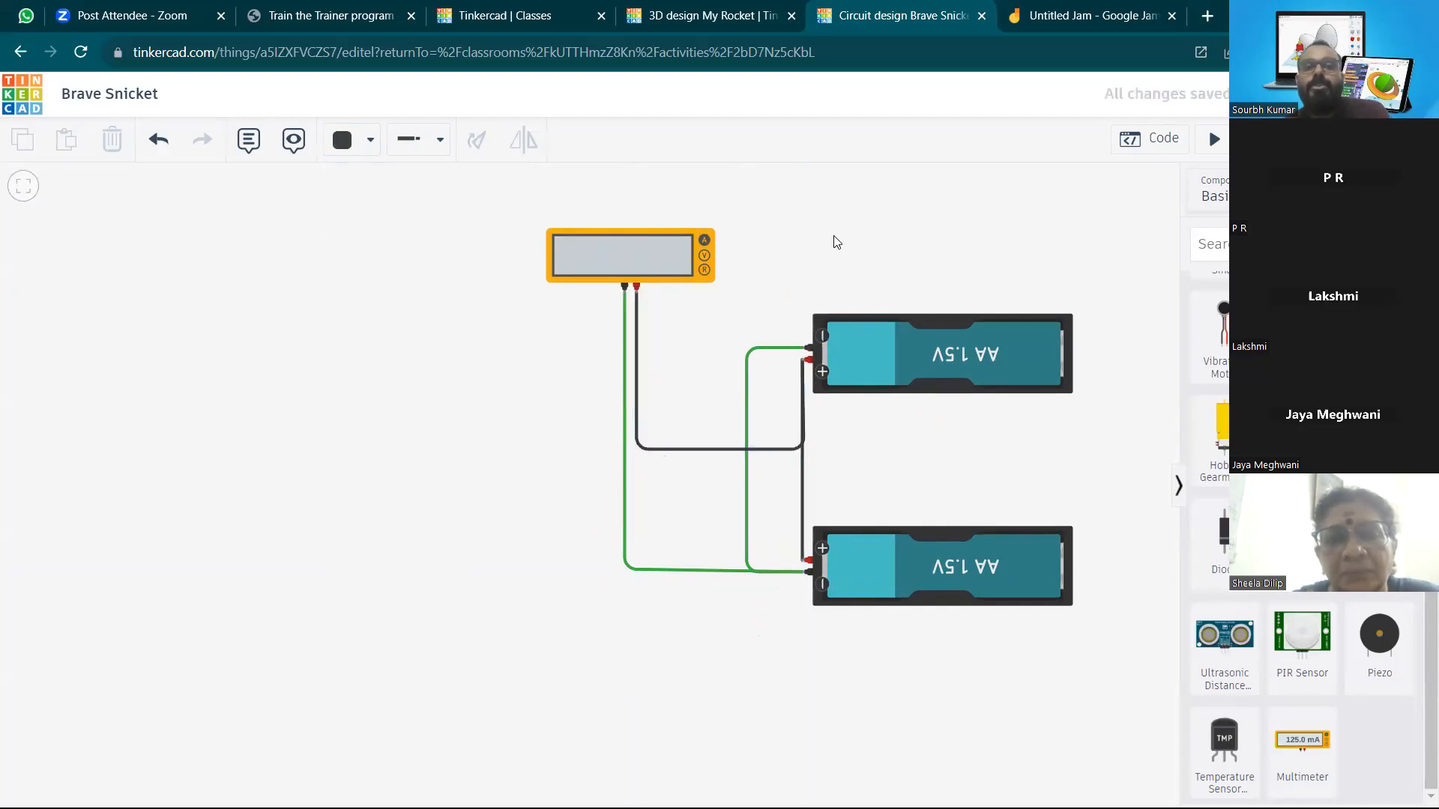
{"action": "left_click", "coordinate": [1214, 139]}
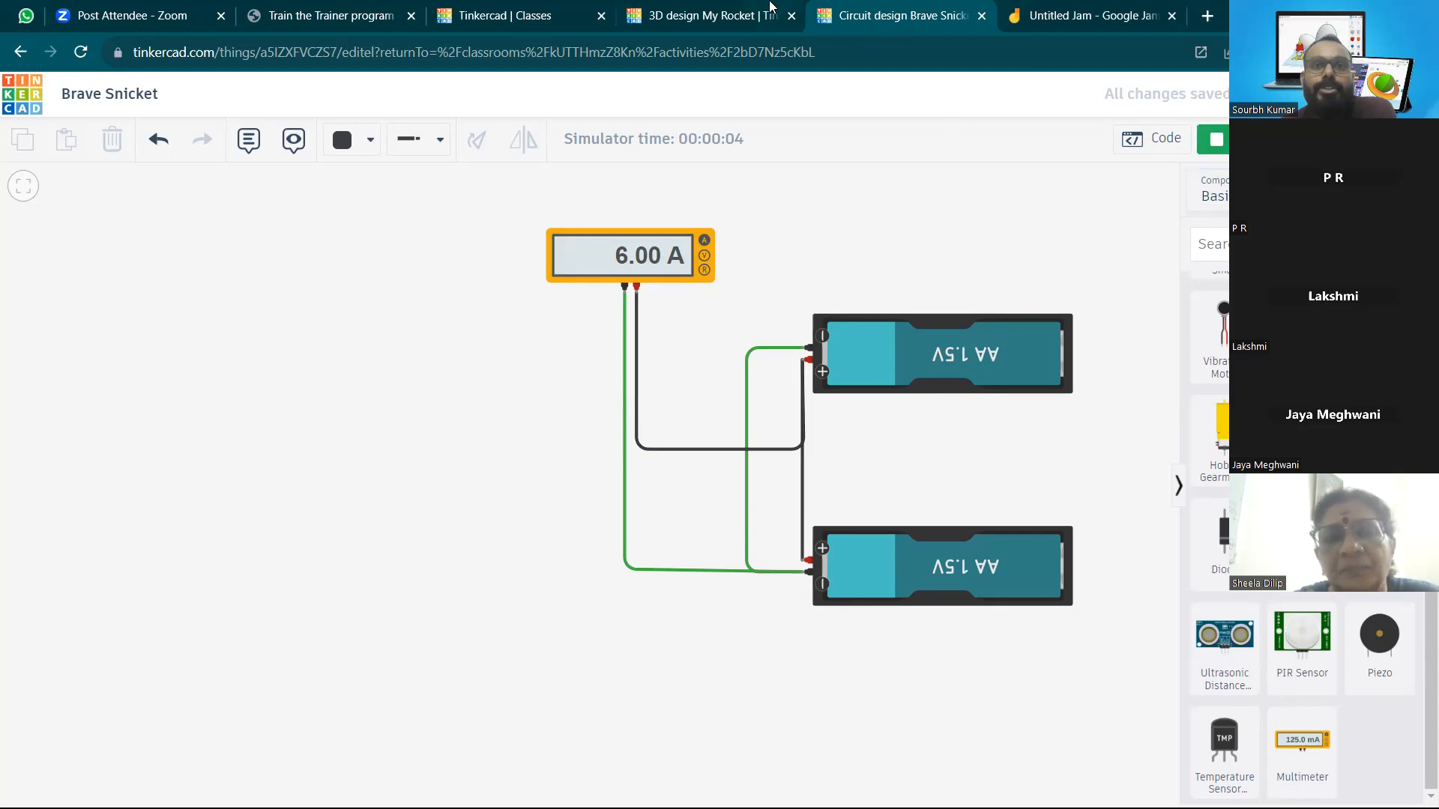
Switch to the Jamboard and write V = and I = 6A under the Parallel heading, double-underlining 6A
{"action": "left_click", "coordinate": [1049, 9]}
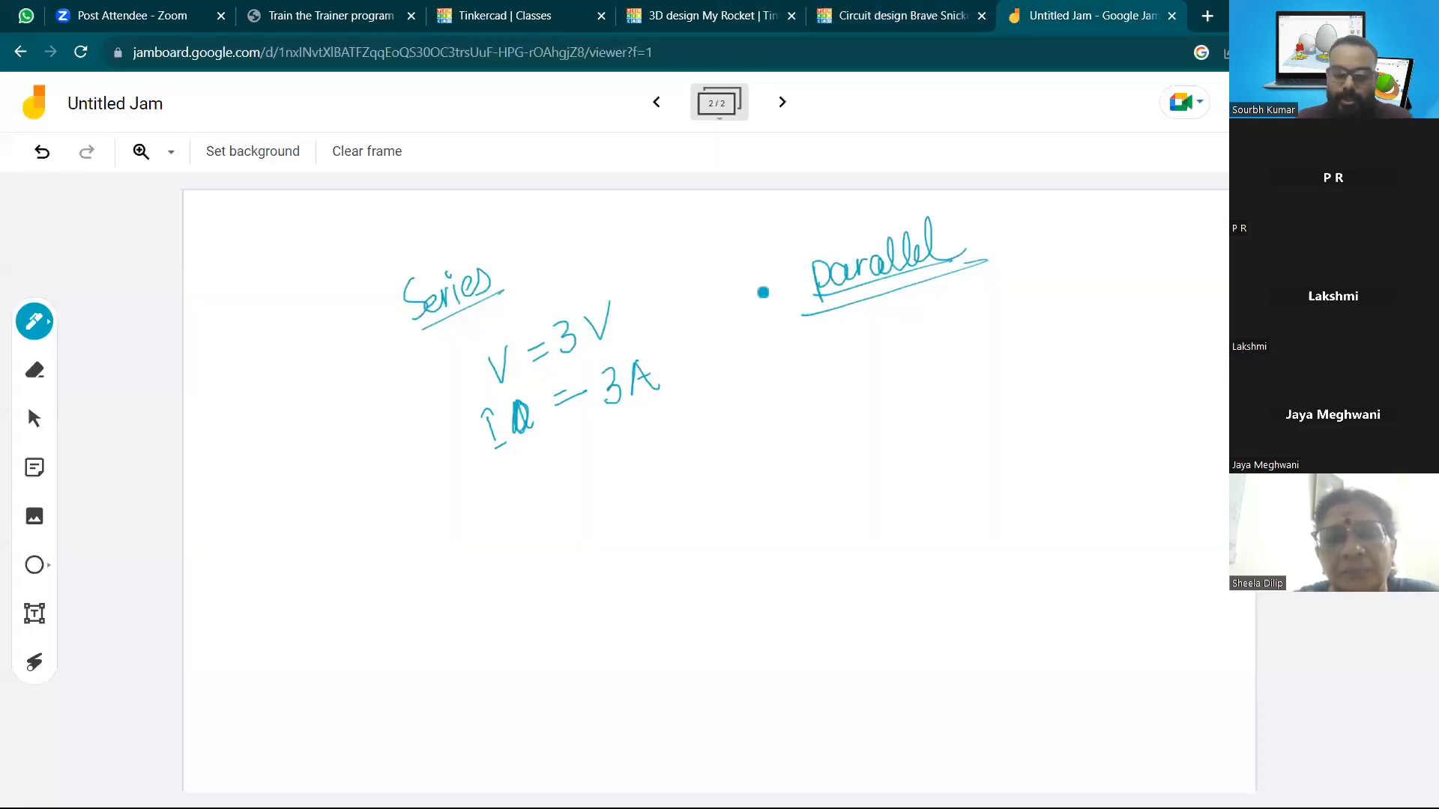
{"action": "mouse_move", "coordinate": [838, 323]}
{"action": "left_mouse_down"}
{"action": "mouse_move", "coordinate": [862, 320]}
{"action": "mouse_move", "coordinate": [864, 393]}
{"action": "mouse_move", "coordinate": [920, 349]}
{"action": "left_mouse_up"}
{"action": "mouse_move", "coordinate": [909, 362]}
{"action": "left_mouse_down"}
{"action": "mouse_move", "coordinate": [923, 356]}
{"action": "mouse_move", "coordinate": [913, 310]}
{"action": "left_mouse_up"}
{"action": "mouse_move", "coordinate": [895, 325]}
{"action": "left_mouse_down"}
{"action": "mouse_move", "coordinate": [968, 346]}
{"action": "mouse_move", "coordinate": [988, 317]}
{"action": "mouse_move", "coordinate": [998, 342]}
{"action": "mouse_move", "coordinate": [983, 351]}
{"action": "mouse_move", "coordinate": [1032, 334]}
{"action": "left_mouse_up"}
{"action": "left_click_drag", "start_coordinate": [952, 380], "coordinate": [1044, 338]}
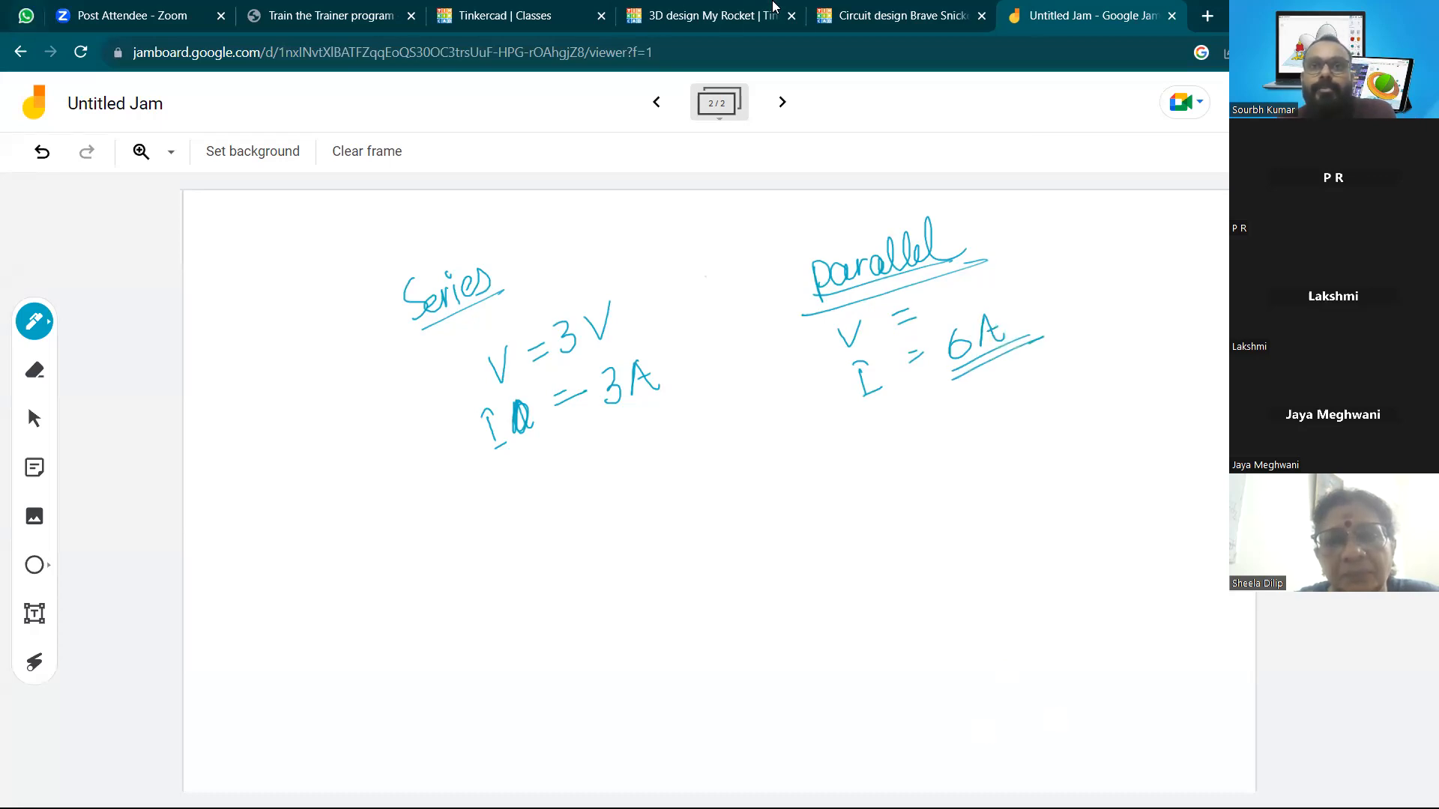
Set the Tinkercad multimeter to Voltage, and in Jamboard write 1.5V as the parallel voltage with a double-headed arrow between both columns
{"action": "left_click", "coordinate": [870, 15]}
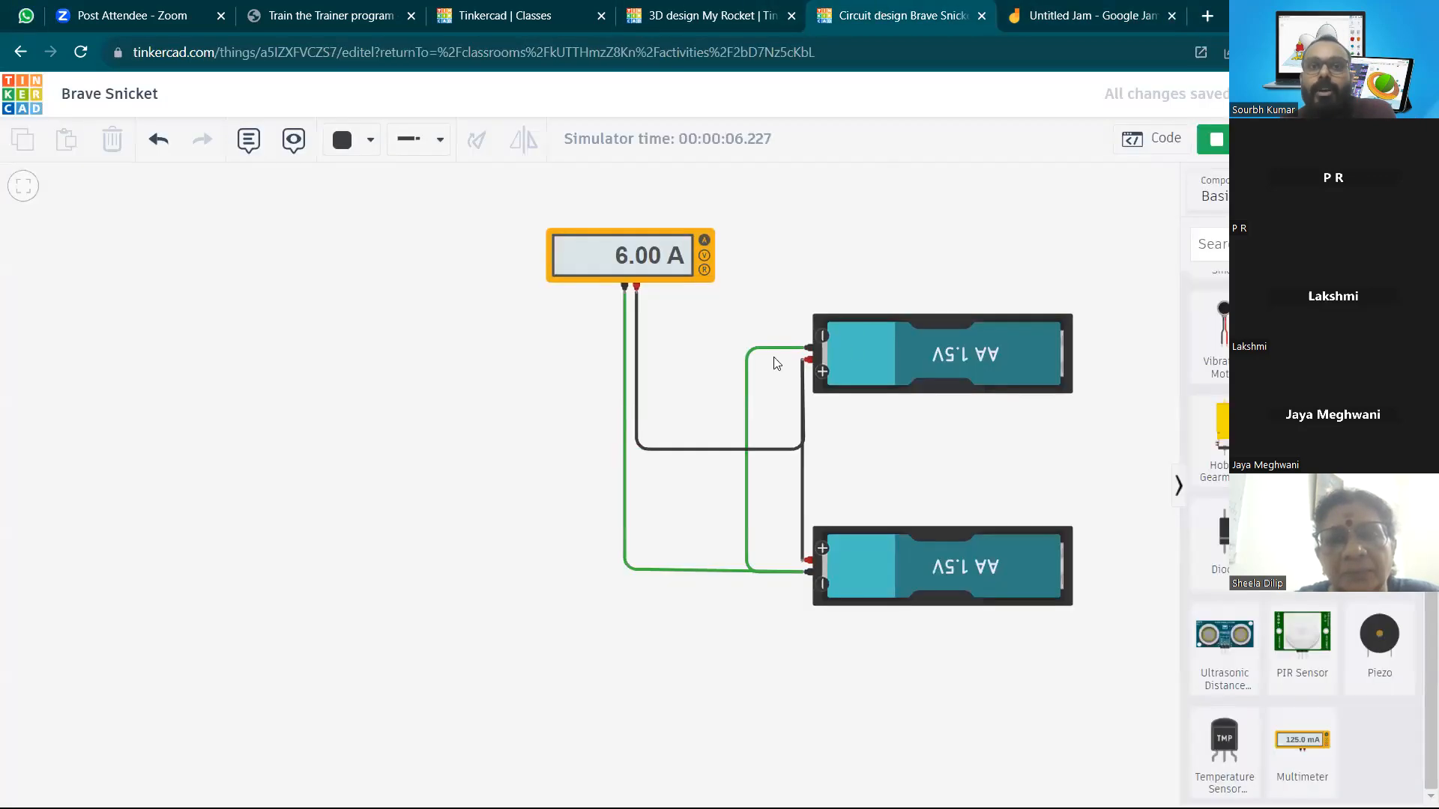
{"action": "left_click", "coordinate": [703, 257]}
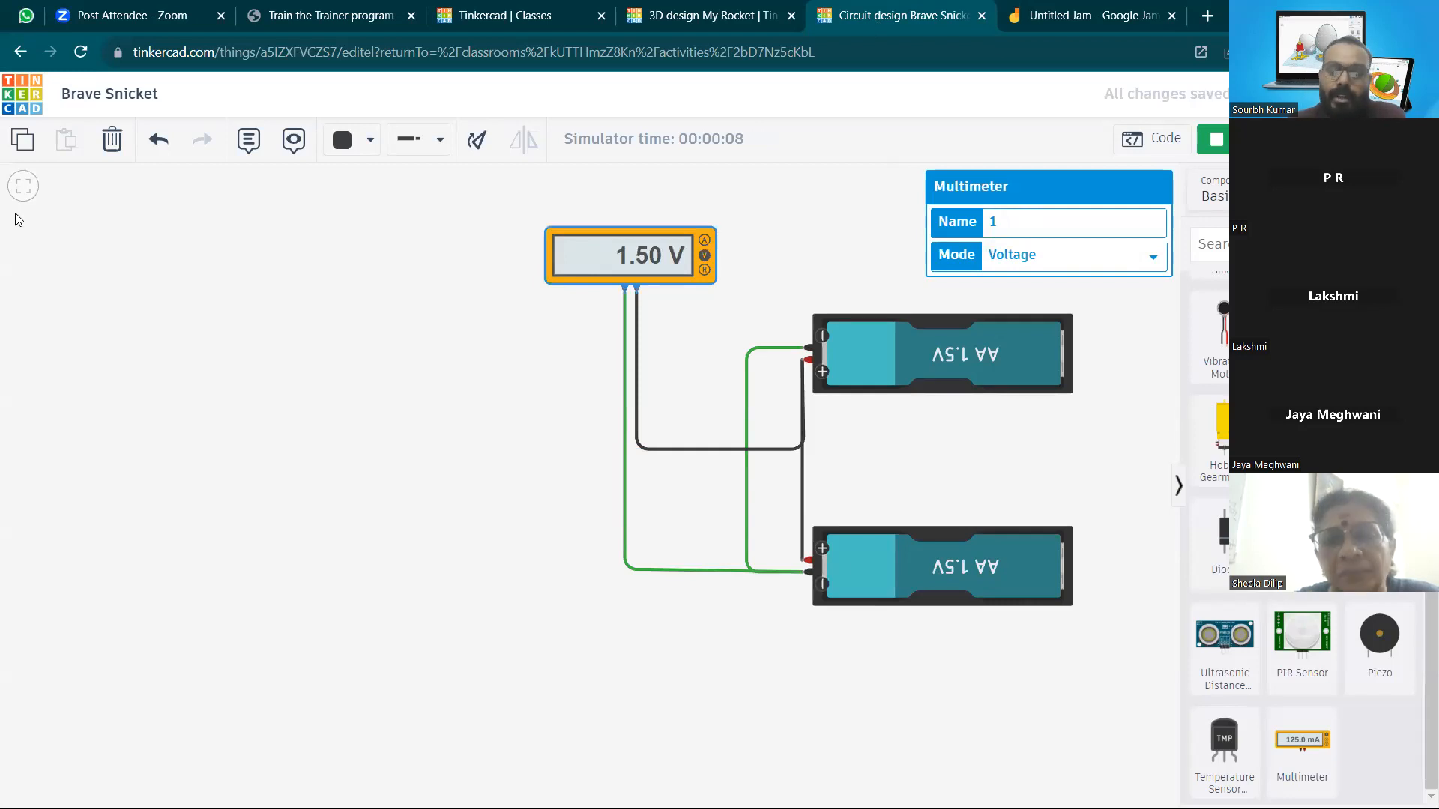
{"action": "left_click", "coordinate": [1095, 6]}
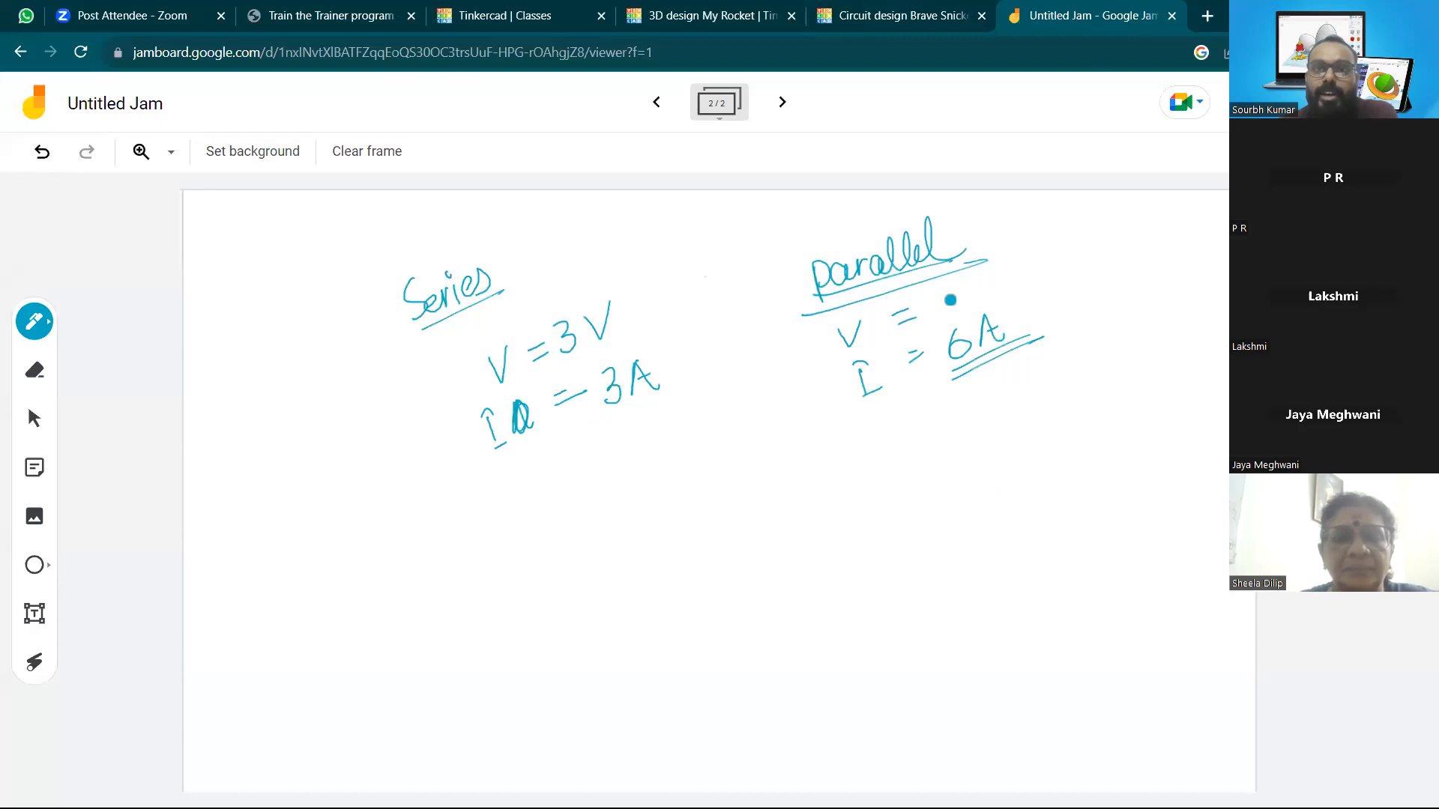
{"action": "mouse_move", "coordinate": [936, 299]}
{"action": "left_mouse_down"}
{"action": "mouse_move", "coordinate": [939, 318]}
{"action": "mouse_move", "coordinate": [1011, 249]}
{"action": "left_mouse_up"}
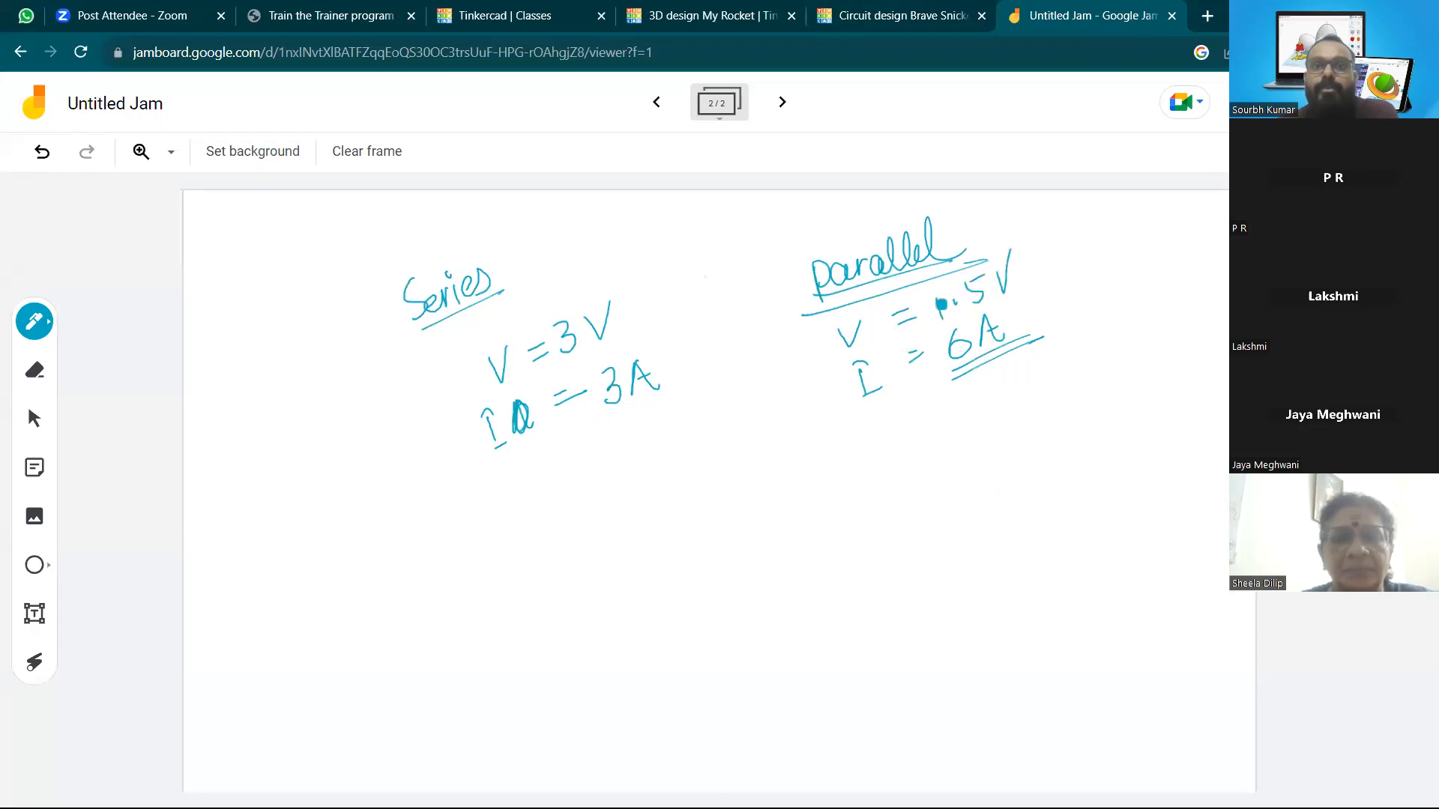
{"action": "mouse_move", "coordinate": [659, 315]}
{"action": "left_mouse_down"}
{"action": "mouse_move", "coordinate": [746, 342]}
{"action": "mouse_move", "coordinate": [660, 301]}
{"action": "mouse_move", "coordinate": [672, 321]}
{"action": "left_mouse_up"}
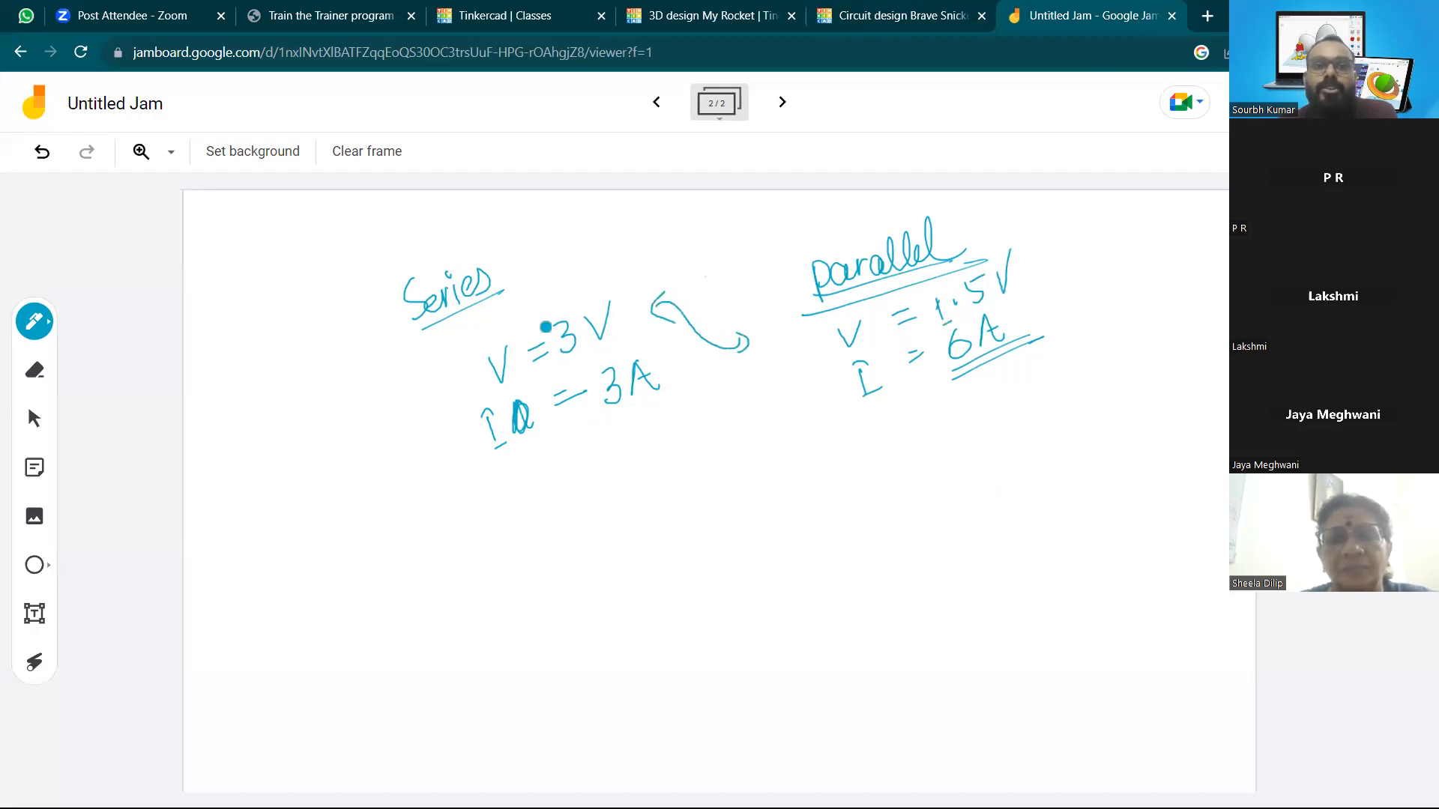
Write the series formulas Ve = V1 + V2 and I = Const. below the series values, double-underlining Const
{"action": "mouse_move", "coordinate": [425, 562]}
{"action": "left_mouse_down"}
{"action": "mouse_move", "coordinate": [478, 574]}
{"action": "mouse_move", "coordinate": [531, 503]}
{"action": "mouse_move", "coordinate": [549, 547]}
{"action": "left_mouse_up"}
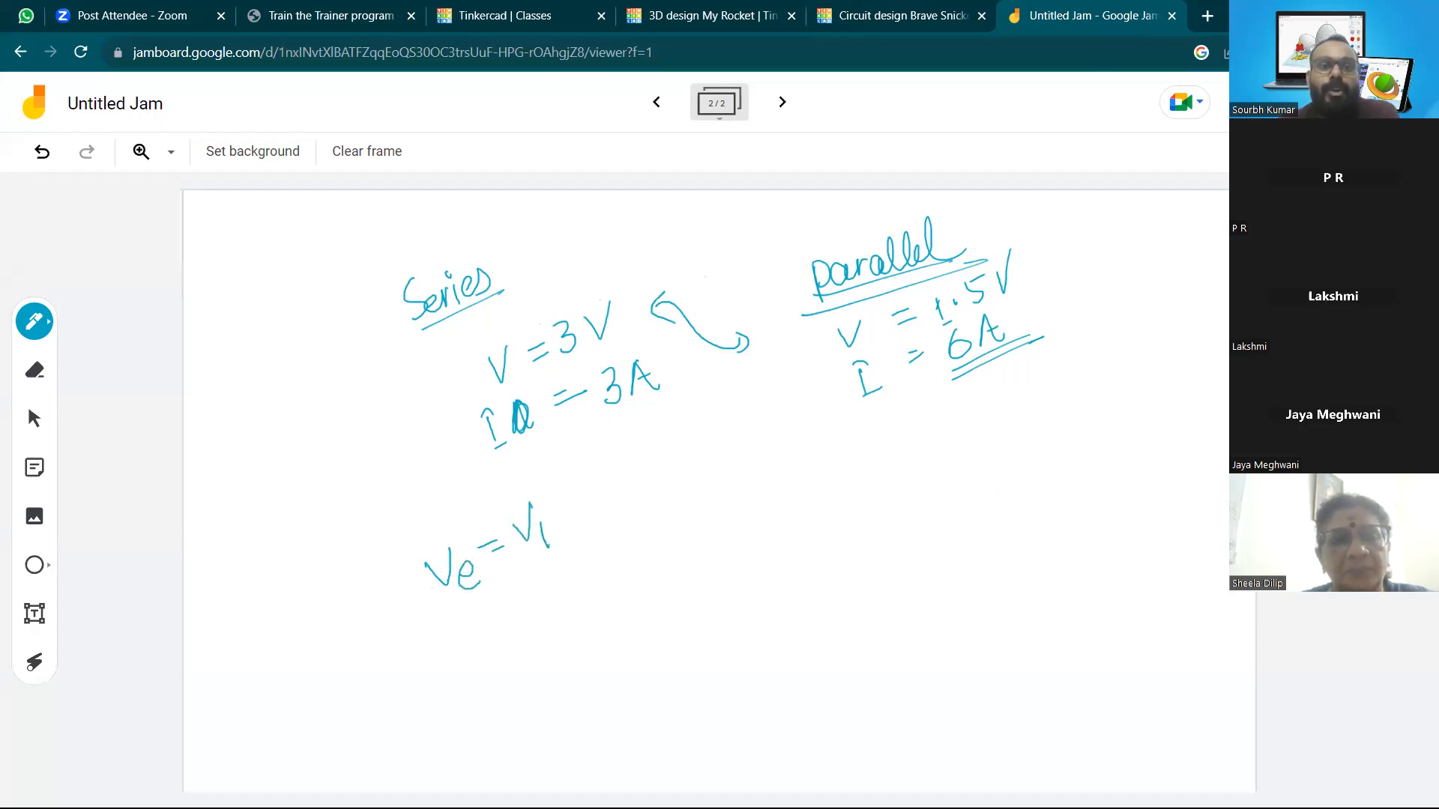
{"action": "mouse_move", "coordinate": [576, 494]}
{"action": "left_mouse_down"}
{"action": "mouse_move", "coordinate": [588, 479]}
{"action": "mouse_move", "coordinate": [625, 489]}
{"action": "left_mouse_up"}
{"action": "left_click_drag", "start_coordinate": [468, 639], "coordinate": [477, 610]}
{"action": "left_click_drag", "start_coordinate": [464, 649], "coordinate": [522, 593]}
{"action": "left_click_drag", "start_coordinate": [516, 613], "coordinate": [653, 568]}
{"action": "left_click", "coordinate": [639, 548]}
Write the parallel formulas V = Const. and I = I1 + I2 below the parallel values
{"action": "left_click_drag", "start_coordinate": [882, 449], "coordinate": [932, 440]}
{"action": "left_click_drag", "start_coordinate": [920, 457], "coordinate": [1018, 420]}
{"action": "left_click_drag", "start_coordinate": [1028, 386], "coordinate": [1031, 417]}
{"action": "left_click_drag", "start_coordinate": [1020, 398], "coordinate": [1037, 394]}
{"action": "left_click", "coordinate": [1046, 401]}
{"action": "mouse_move", "coordinate": [909, 514]}
{"action": "left_mouse_down"}
{"action": "mouse_move", "coordinate": [913, 486]}
{"action": "mouse_move", "coordinate": [956, 486]}
{"action": "left_mouse_up"}
{"action": "left_click_drag", "start_coordinate": [941, 502], "coordinate": [986, 460]}
{"action": "left_click_drag", "start_coordinate": [977, 465], "coordinate": [984, 500]}
{"action": "mouse_move", "coordinate": [994, 487]}
{"action": "left_mouse_down"}
{"action": "mouse_move", "coordinate": [1013, 479]}
{"action": "mouse_move", "coordinate": [1005, 495]}
{"action": "left_mouse_up"}
{"action": "left_click_drag", "start_coordinate": [1026, 446], "coordinate": [1049, 442]}
{"action": "left_click_drag", "start_coordinate": [1039, 444], "coordinate": [1080, 462]}
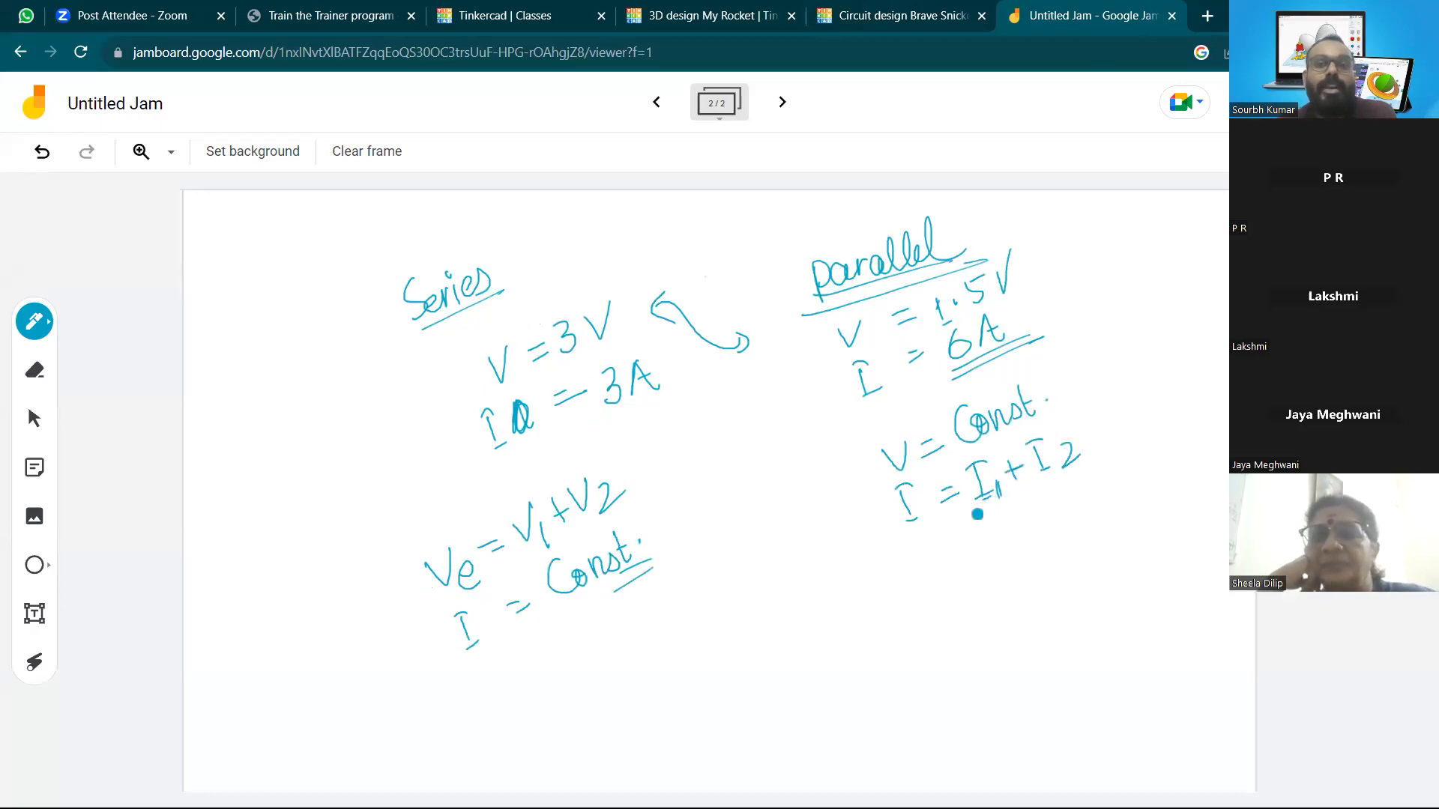
Draw a slanted box around the parallel formulas and another around the series formulas
{"action": "left_click_drag", "start_coordinate": [894, 549], "coordinate": [1126, 474]}
{"action": "left_click_drag", "start_coordinate": [851, 445], "coordinate": [1090, 368]}
{"action": "left_click_drag", "start_coordinate": [1070, 375], "coordinate": [1098, 499]}
{"action": "left_click_drag", "start_coordinate": [843, 438], "coordinate": [903, 564]}
{"action": "mouse_move", "coordinate": [377, 540]}
{"action": "left_mouse_down"}
{"action": "mouse_move", "coordinate": [635, 434]}
{"action": "mouse_move", "coordinate": [684, 584]}
{"action": "mouse_move", "coordinate": [465, 674]}
{"action": "mouse_move", "coordinate": [684, 583]}
{"action": "left_mouse_up"}
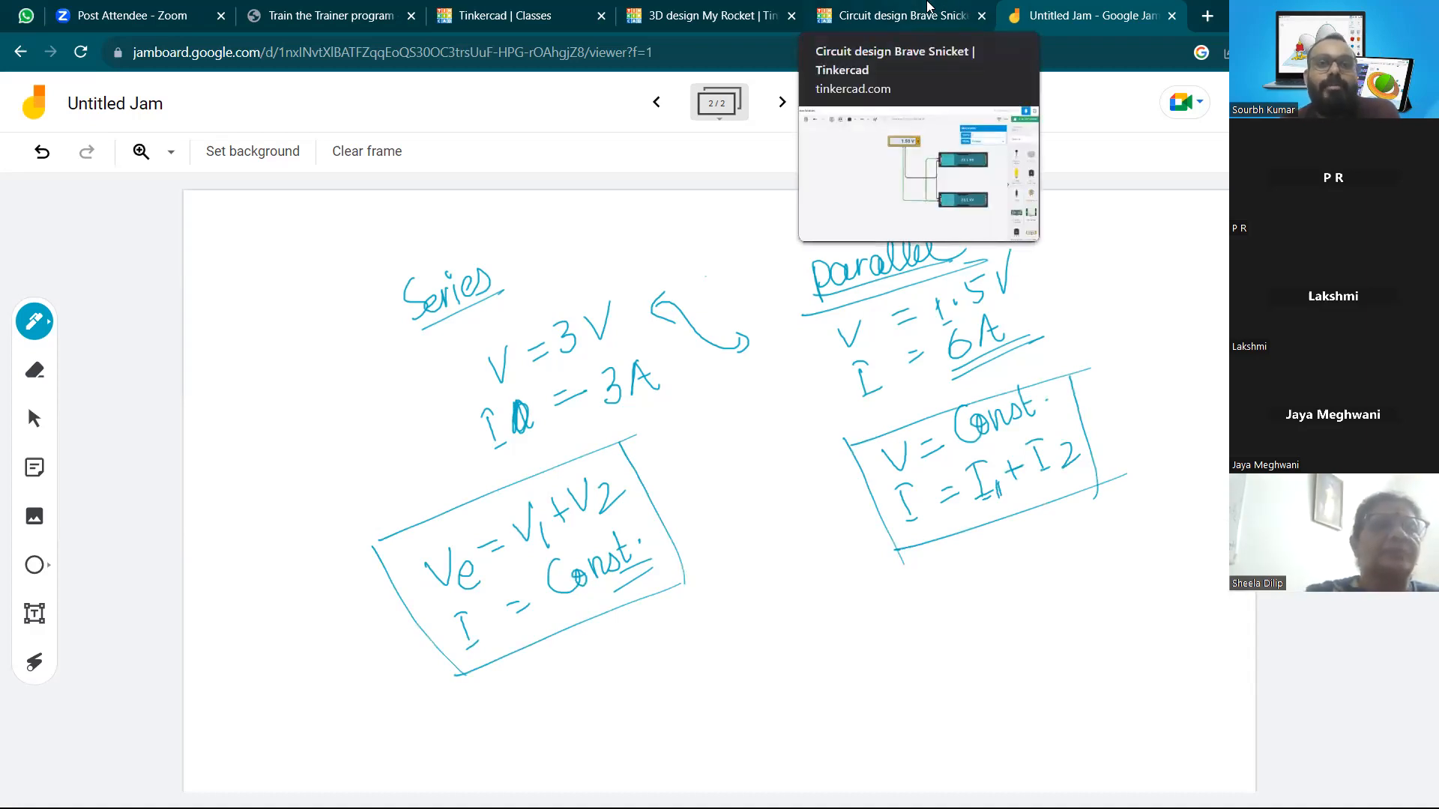
Switch to the Tinkercad circuit, stop the simulation, and inspect the properties of both 1.5V batteries
{"action": "left_click", "coordinate": [923, 10]}
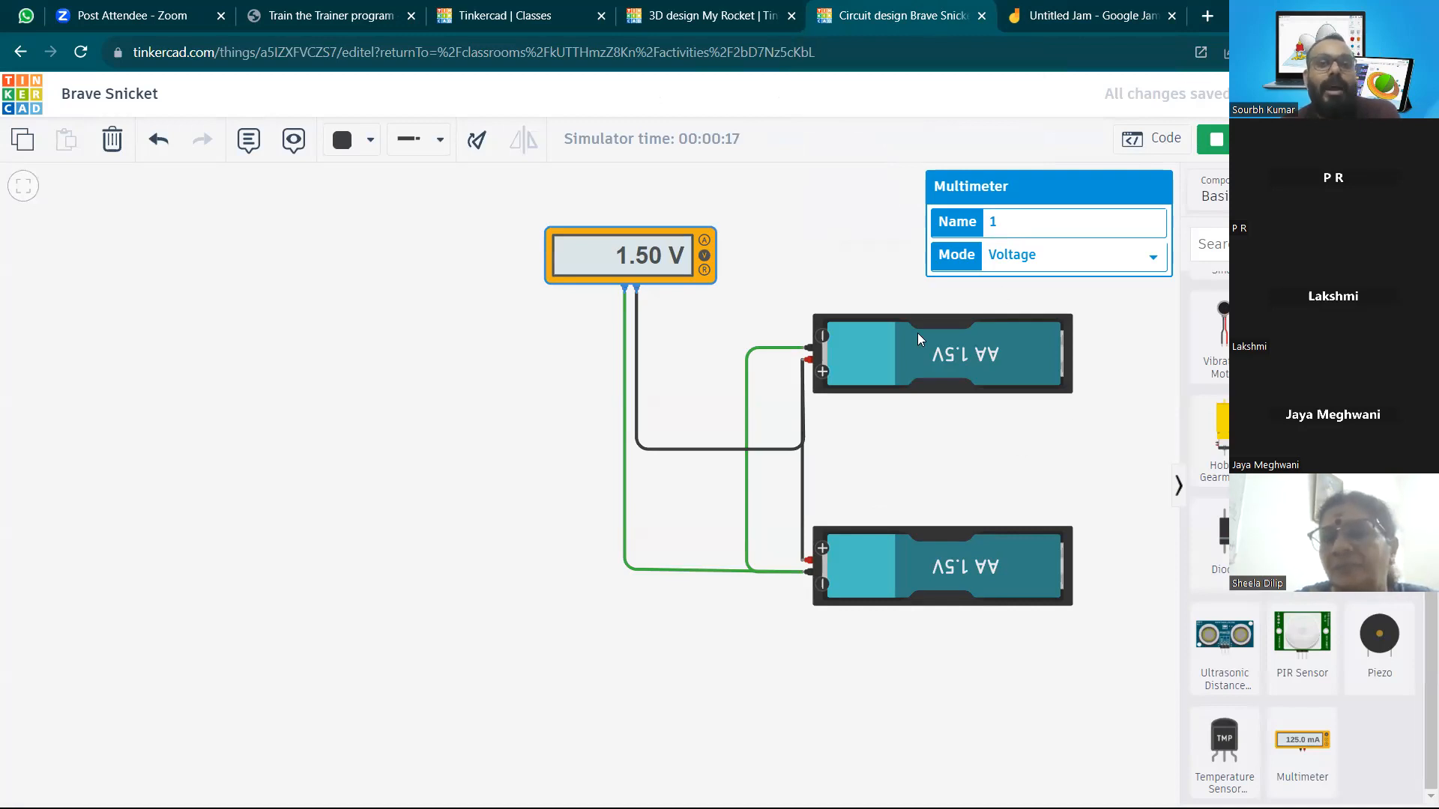
{"action": "left_click", "coordinate": [1263, 139]}
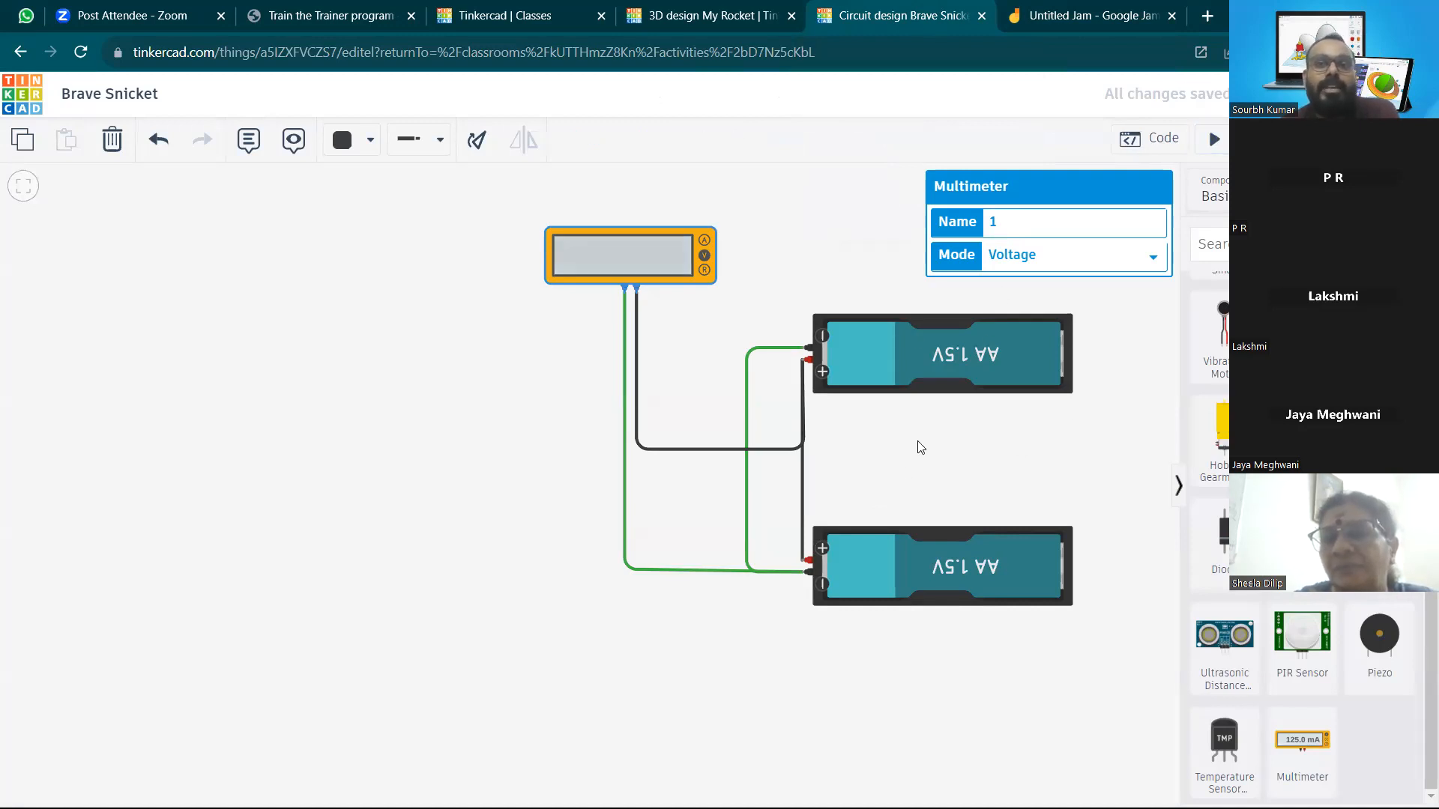
{"action": "left_click", "coordinate": [921, 367]}
{"action": "left_click", "coordinate": [890, 575]}
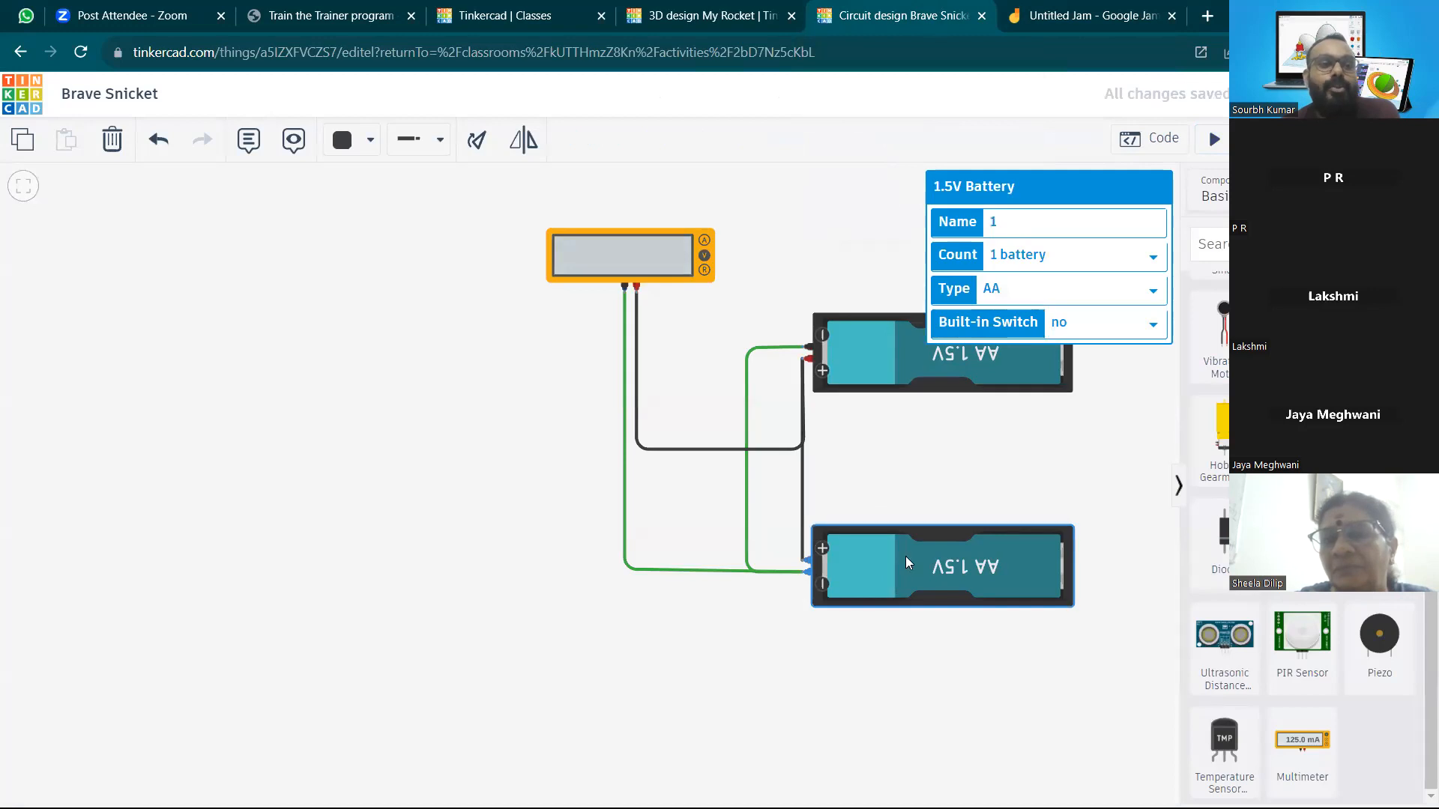
{"action": "left_click_drag", "start_coordinate": [874, 580], "coordinate": [872, 571]}
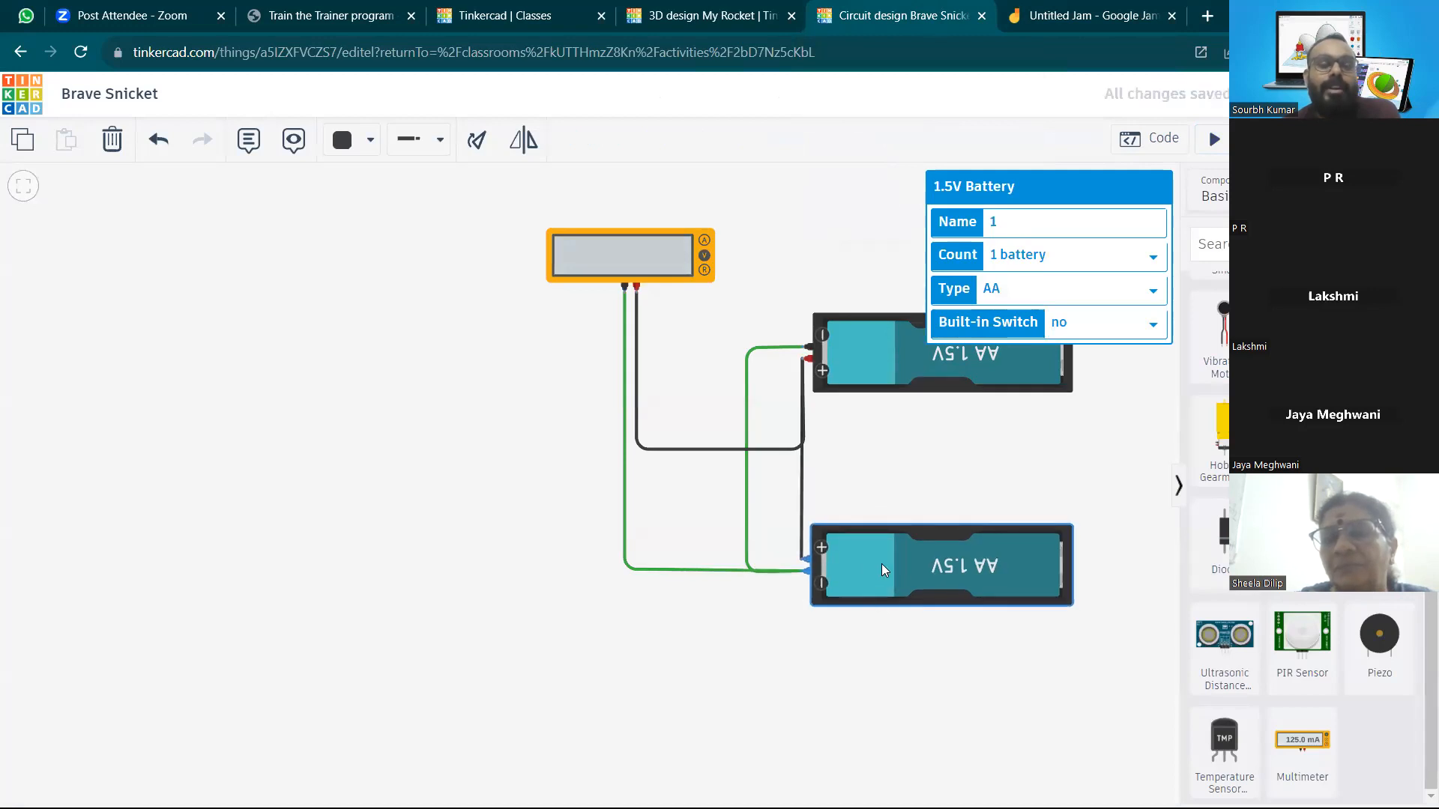
{"action": "left_click", "coordinate": [872, 343]}
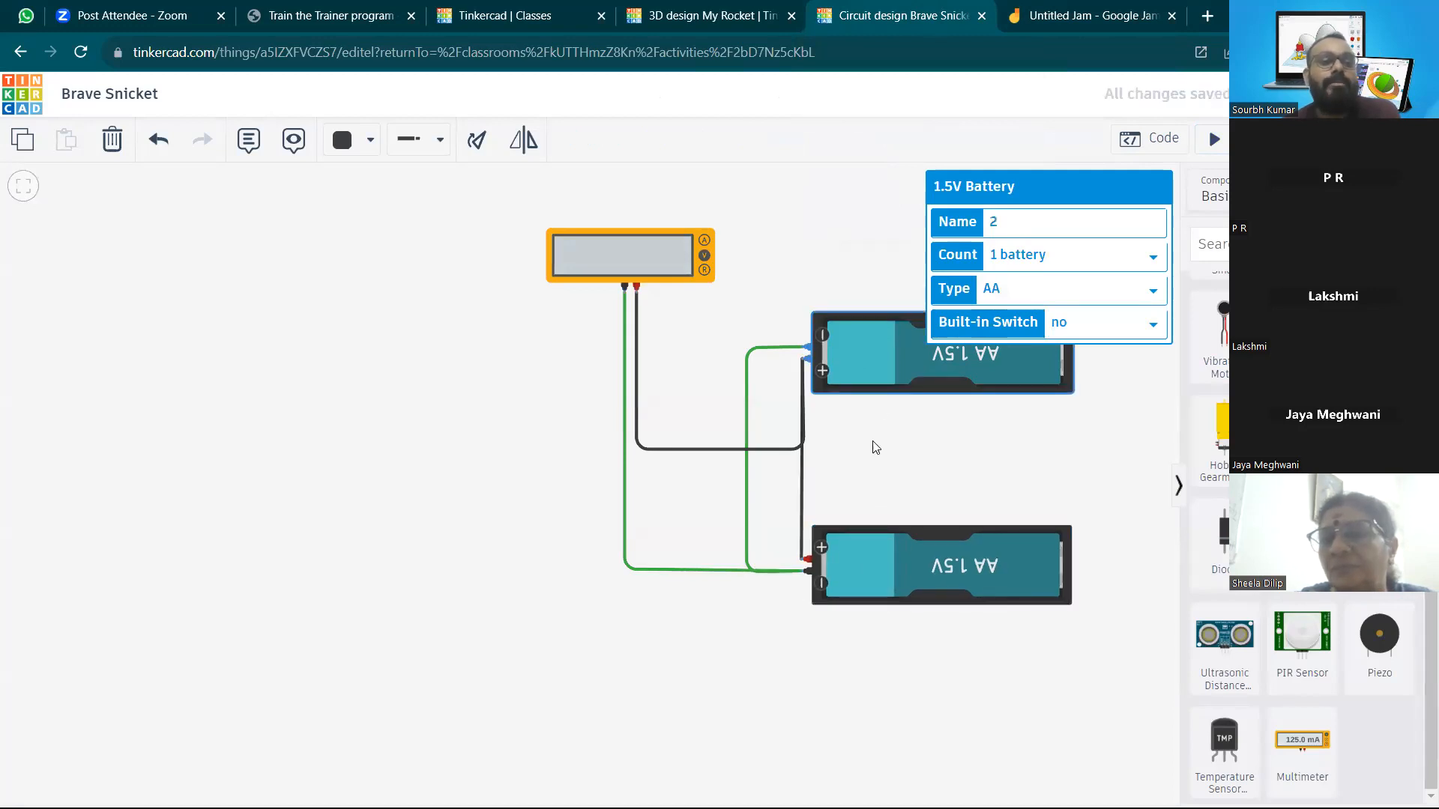
{"action": "left_click", "coordinate": [860, 470]}
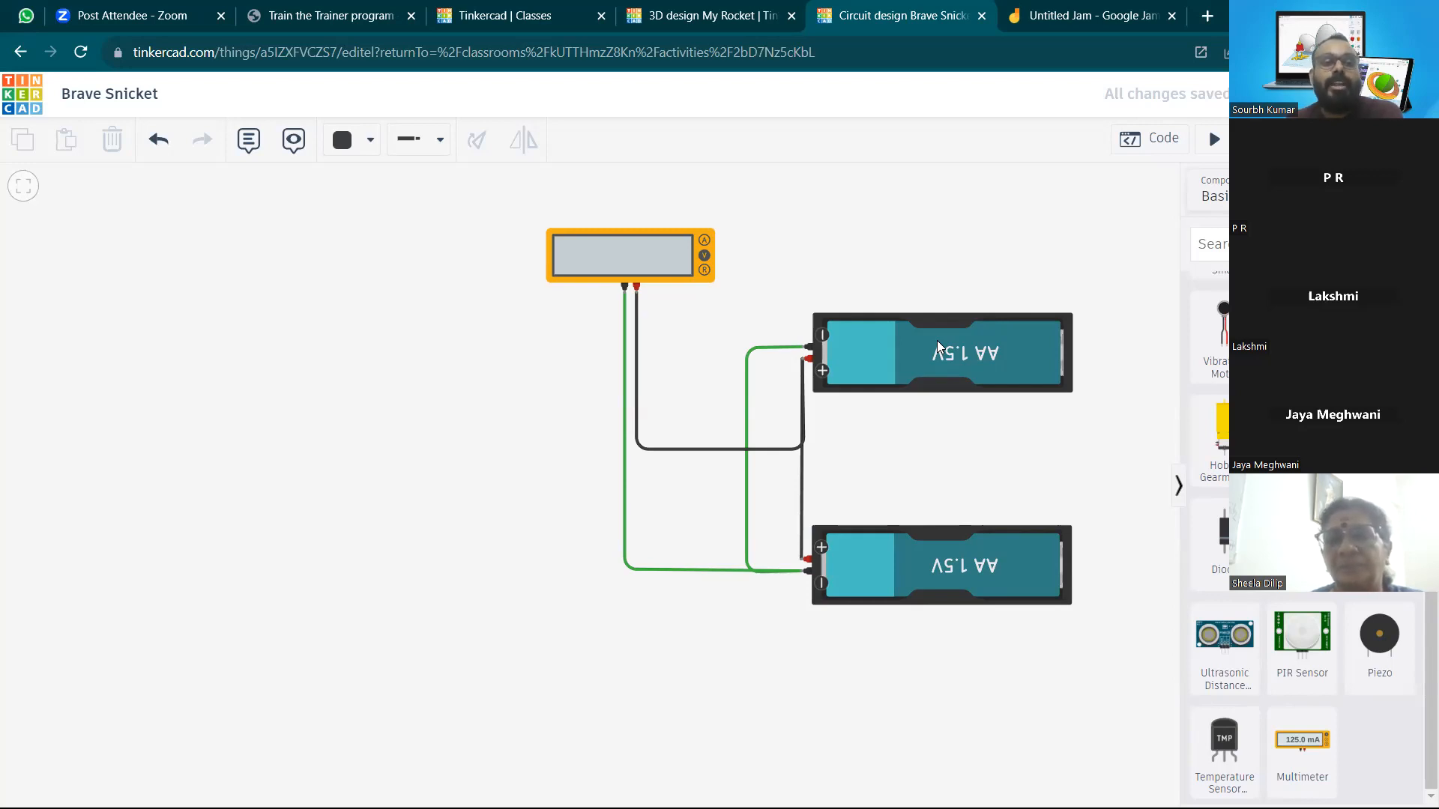
Return to the Jamboard, show it full screen, and add a blank third frame
{"action": "left_click", "coordinate": [757, 7]}
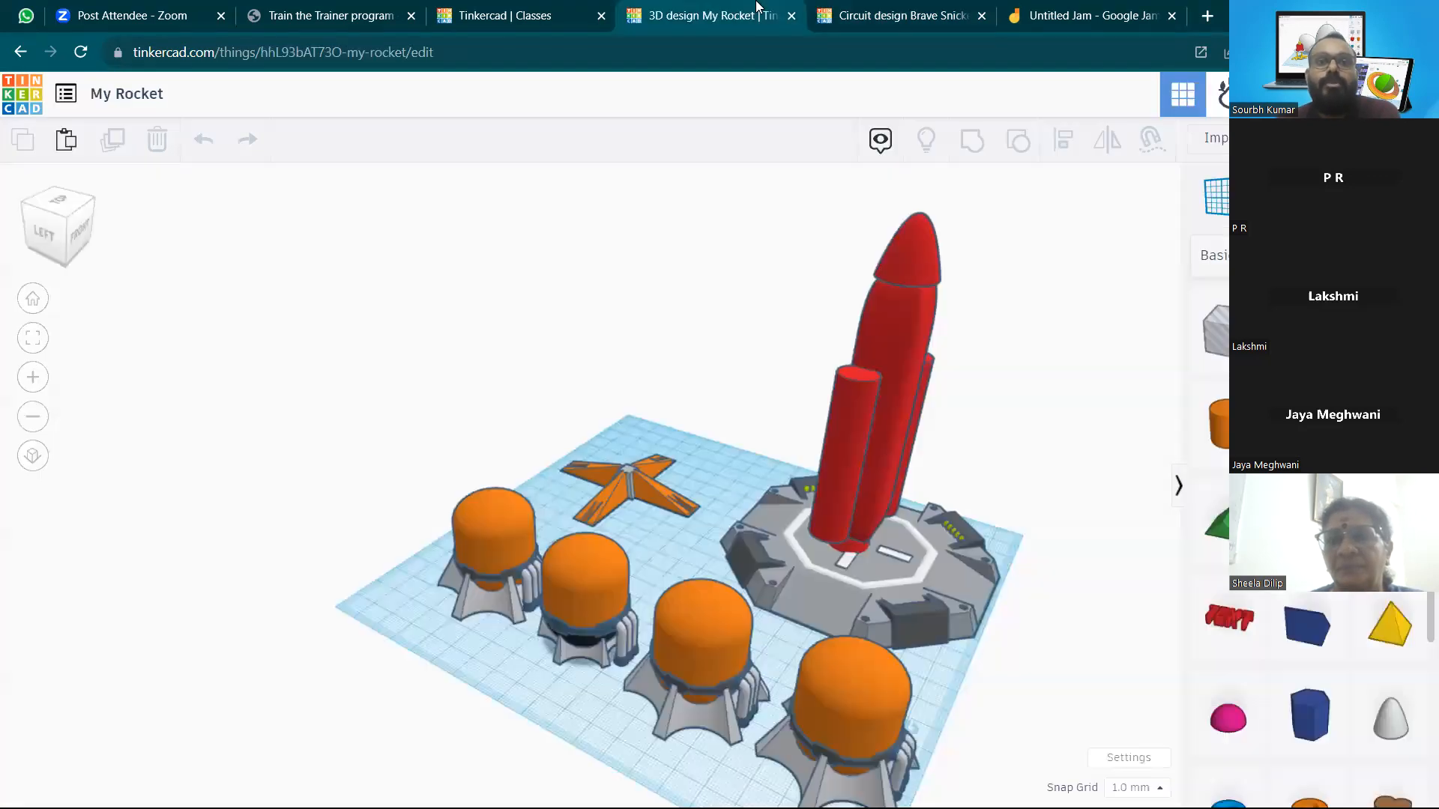
{"action": "left_click", "coordinate": [869, 11]}
{"action": "left_click", "coordinate": [1120, 9]}
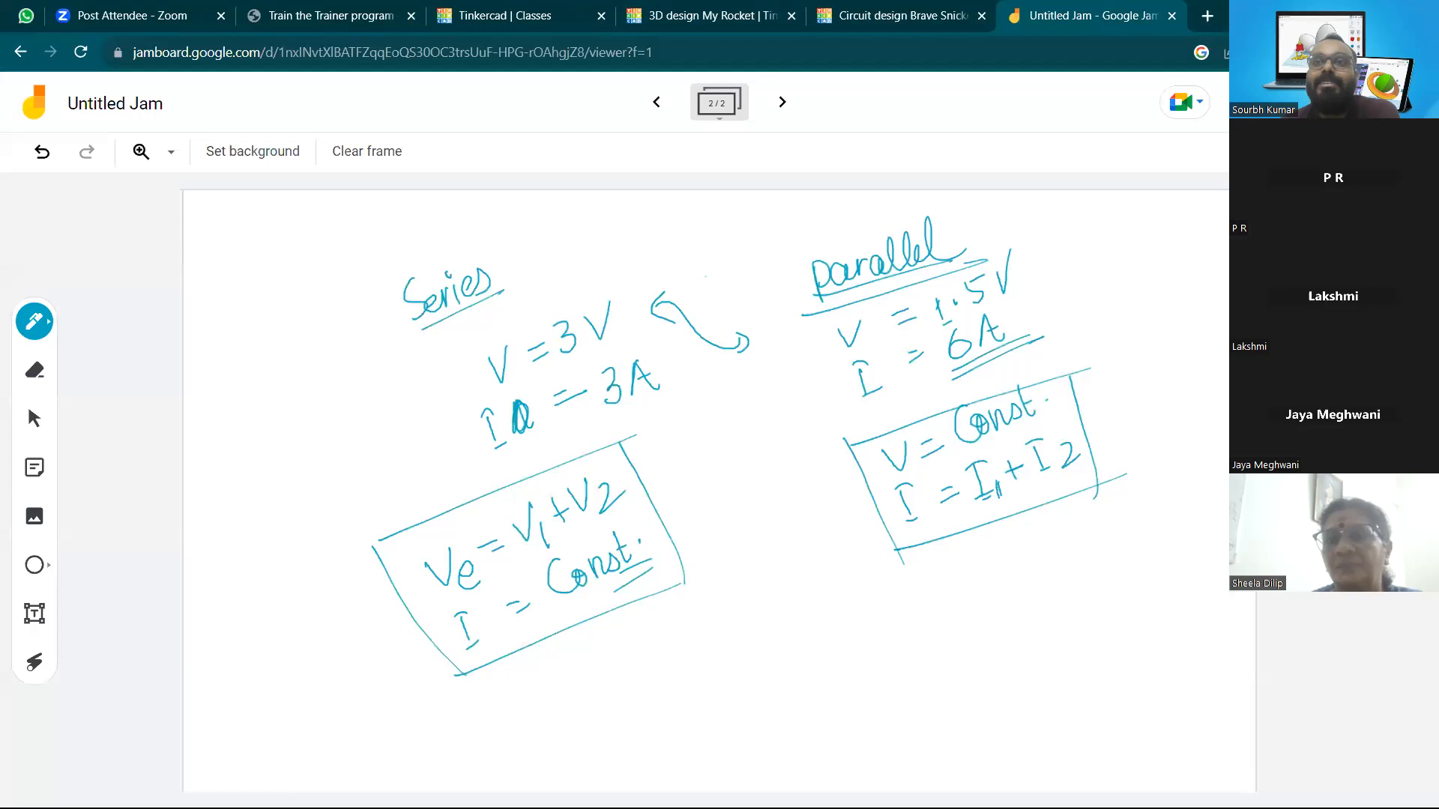
{"action": "left_click", "coordinate": [1427, 52]}
{"action": "left_click", "coordinate": [1417, 274]}
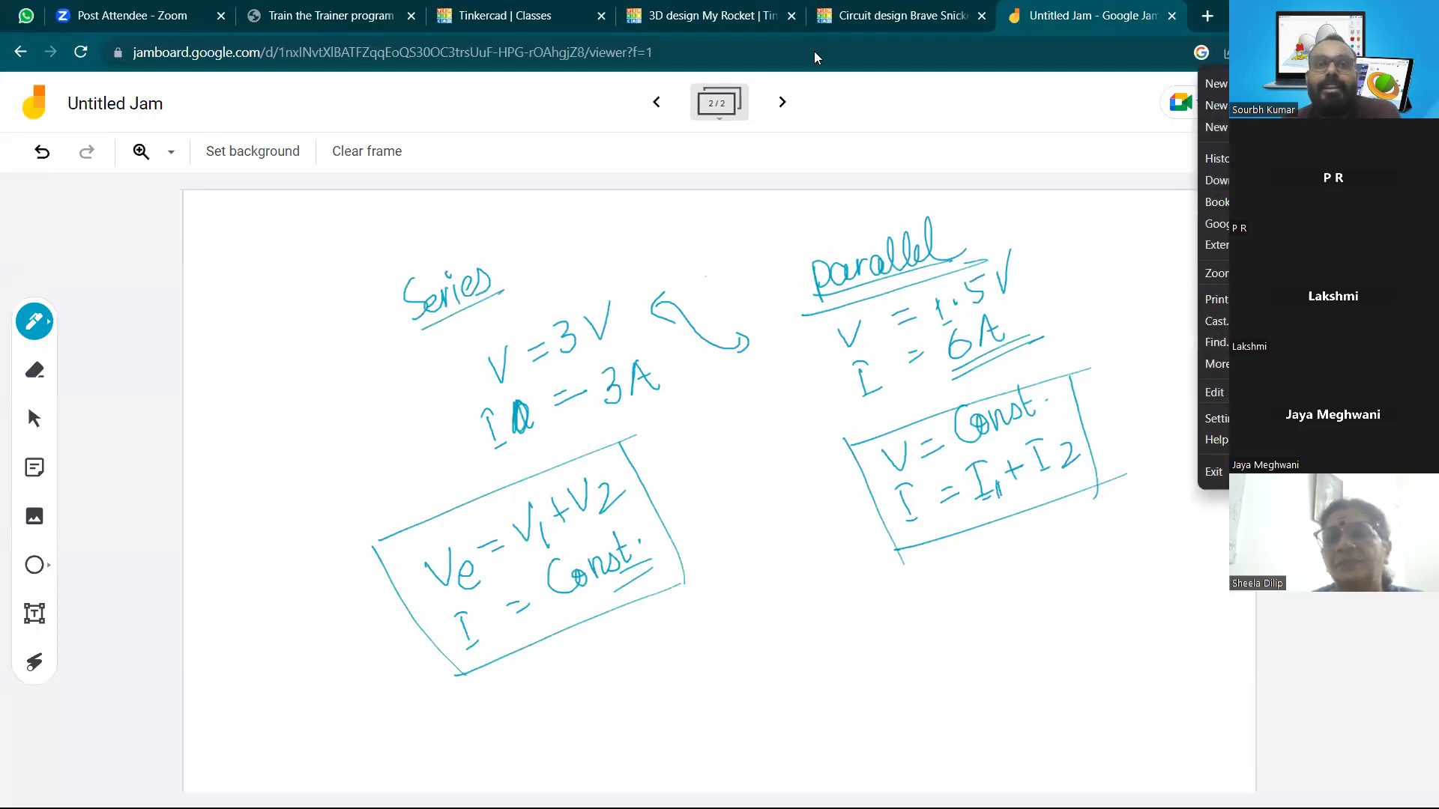
{"action": "left_click", "coordinate": [783, 32]}
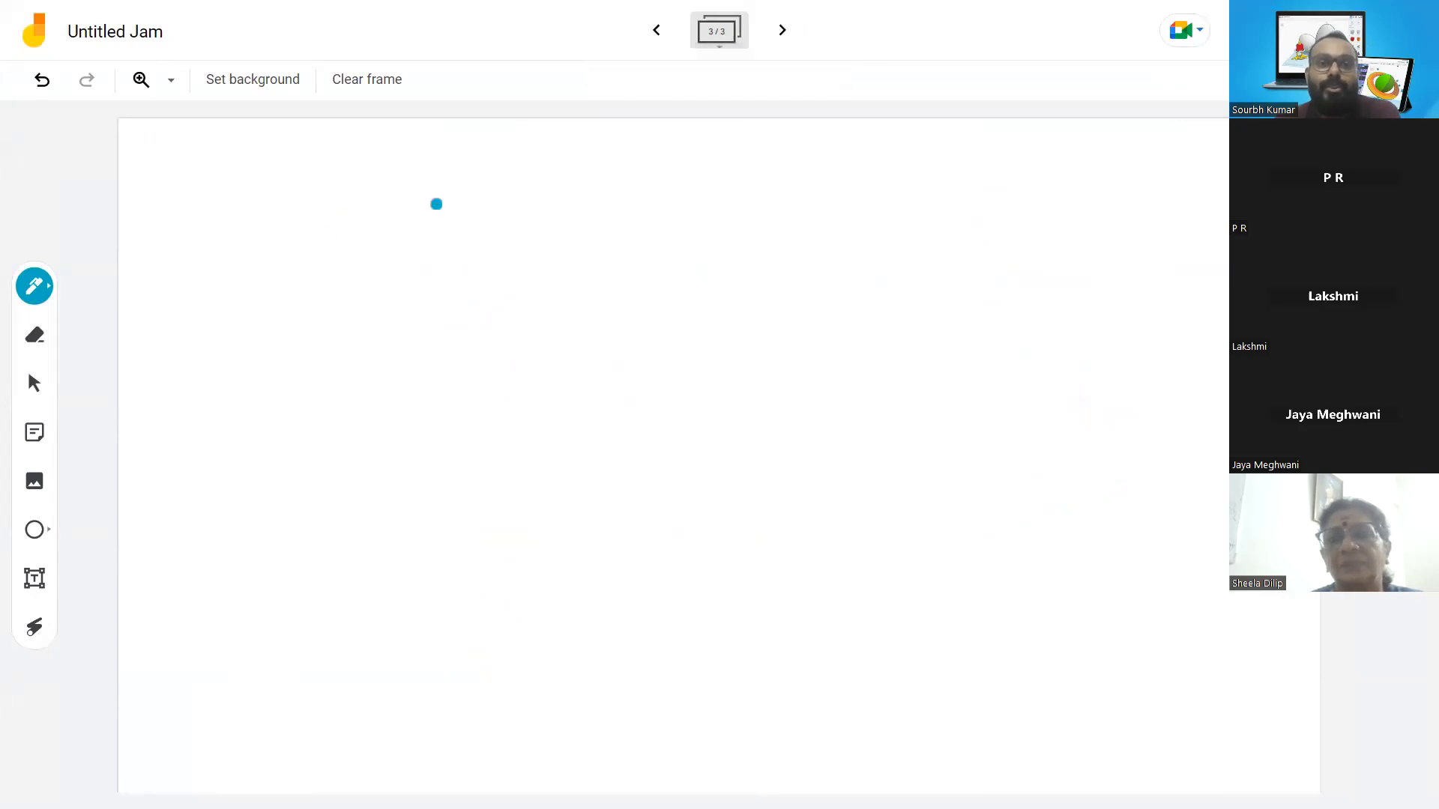
Write 18650 → Li-ion on the blank frame, underline both terms, and box in Li-ion
{"action": "mouse_move", "coordinate": [471, 285]}
{"action": "left_mouse_down"}
{"action": "mouse_move", "coordinate": [458, 303]}
{"action": "mouse_move", "coordinate": [470, 283]}
{"action": "mouse_move", "coordinate": [501, 296]}
{"action": "mouse_move", "coordinate": [523, 255]}
{"action": "left_mouse_up"}
{"action": "left_click_drag", "start_coordinate": [442, 347], "coordinate": [577, 258]}
{"action": "left_click_drag", "start_coordinate": [445, 327], "coordinate": [471, 321]}
{"action": "mouse_move", "coordinate": [541, 256]}
{"action": "left_mouse_down"}
{"action": "mouse_move", "coordinate": [578, 239]}
{"action": "mouse_move", "coordinate": [578, 208]}
{"action": "left_mouse_up"}
{"action": "left_click_drag", "start_coordinate": [597, 217], "coordinate": [605, 188]}
{"action": "mouse_move", "coordinate": [615, 195]}
{"action": "left_mouse_down"}
{"action": "mouse_move", "coordinate": [617, 212]}
{"action": "mouse_move", "coordinate": [646, 180]}
{"action": "mouse_move", "coordinate": [656, 198]}
{"action": "left_mouse_up"}
{"action": "left_click_drag", "start_coordinate": [586, 247], "coordinate": [701, 191]}
{"action": "left_click_drag", "start_coordinate": [662, 143], "coordinate": [535, 212]}
{"action": "left_click_drag", "start_coordinate": [629, 169], "coordinate": [544, 217]}
Write STEM & Robotics along the underside of the 18650 → Li-ion note
{"action": "mouse_move", "coordinate": [493, 327]}
{"action": "left_mouse_down"}
{"action": "mouse_move", "coordinate": [514, 350]}
{"action": "mouse_move", "coordinate": [549, 319]}
{"action": "left_mouse_up"}
{"action": "left_click_drag", "start_coordinate": [548, 337], "coordinate": [589, 288]}
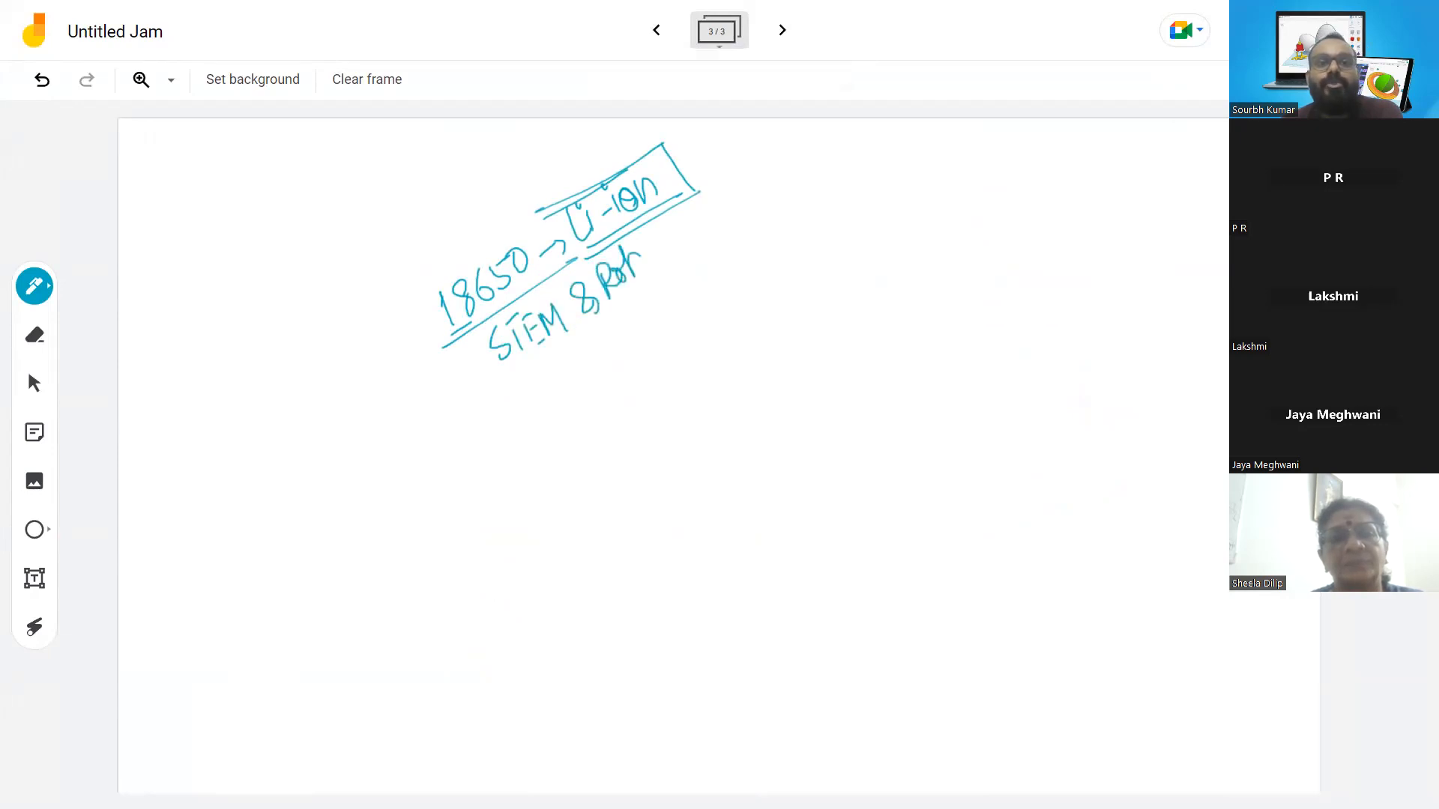
{"action": "mouse_move", "coordinate": [649, 226]}
{"action": "left_mouse_down"}
{"action": "mouse_move", "coordinate": [666, 257]}
{"action": "mouse_move", "coordinate": [701, 250]}
{"action": "left_mouse_up"}
Write an underlined Re-charge with arrows to Li-ion and to 3000-10000 cycles, double-underline cycles, and box the cycle range
{"action": "mouse_move", "coordinate": [709, 167]}
{"action": "left_mouse_down"}
{"action": "mouse_move", "coordinate": [721, 189]}
{"action": "mouse_move", "coordinate": [762, 188]}
{"action": "left_mouse_up"}
{"action": "left_click_drag", "start_coordinate": [757, 159], "coordinate": [762, 179]}
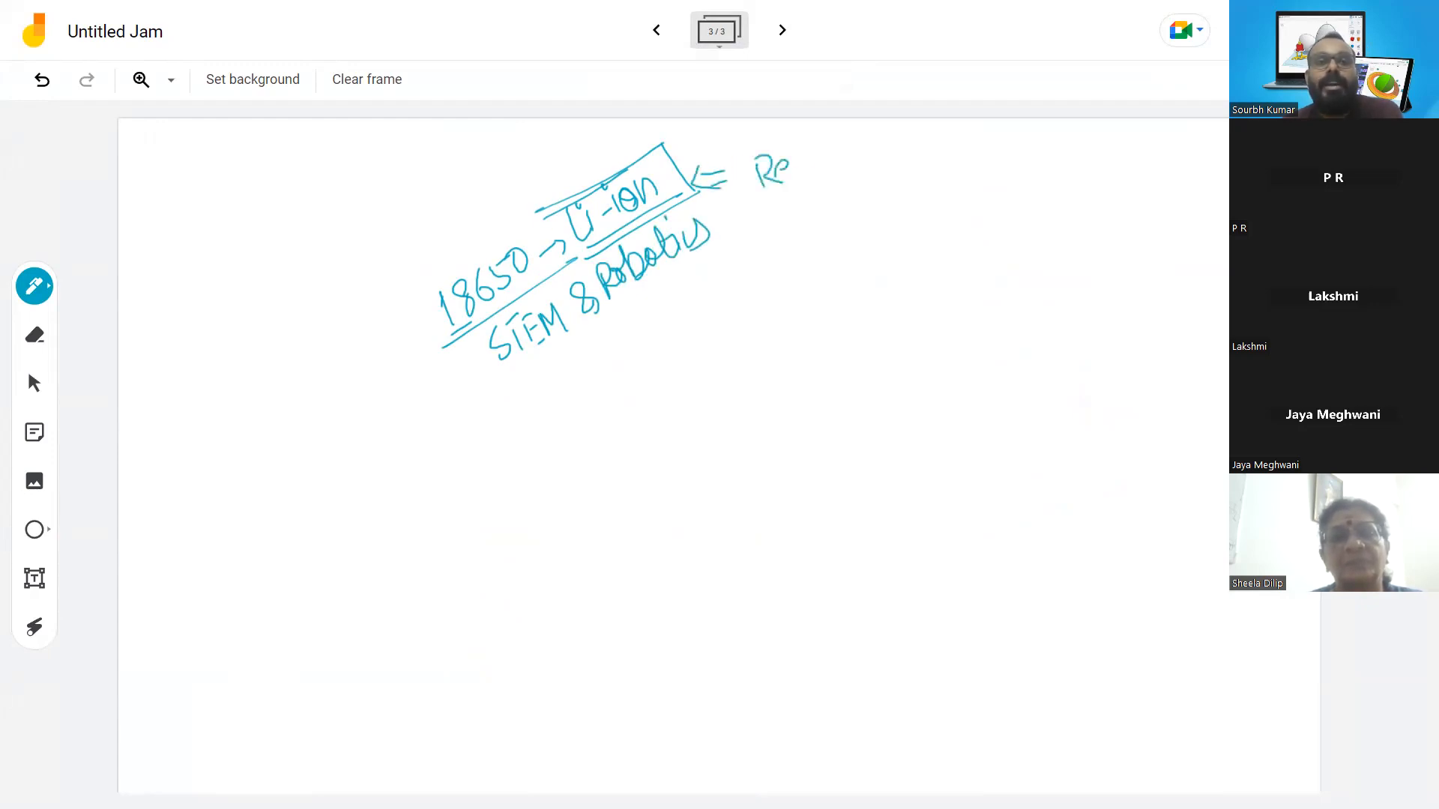
{"action": "mouse_move", "coordinate": [840, 141]}
{"action": "left_mouse_down"}
{"action": "mouse_move", "coordinate": [860, 174]}
{"action": "mouse_move", "coordinate": [893, 140]}
{"action": "left_mouse_up"}
{"action": "mouse_move", "coordinate": [772, 199]}
{"action": "left_mouse_down"}
{"action": "mouse_move", "coordinate": [919, 137]}
{"action": "mouse_move", "coordinate": [916, 189]}
{"action": "mouse_move", "coordinate": [971, 187]}
{"action": "left_mouse_up"}
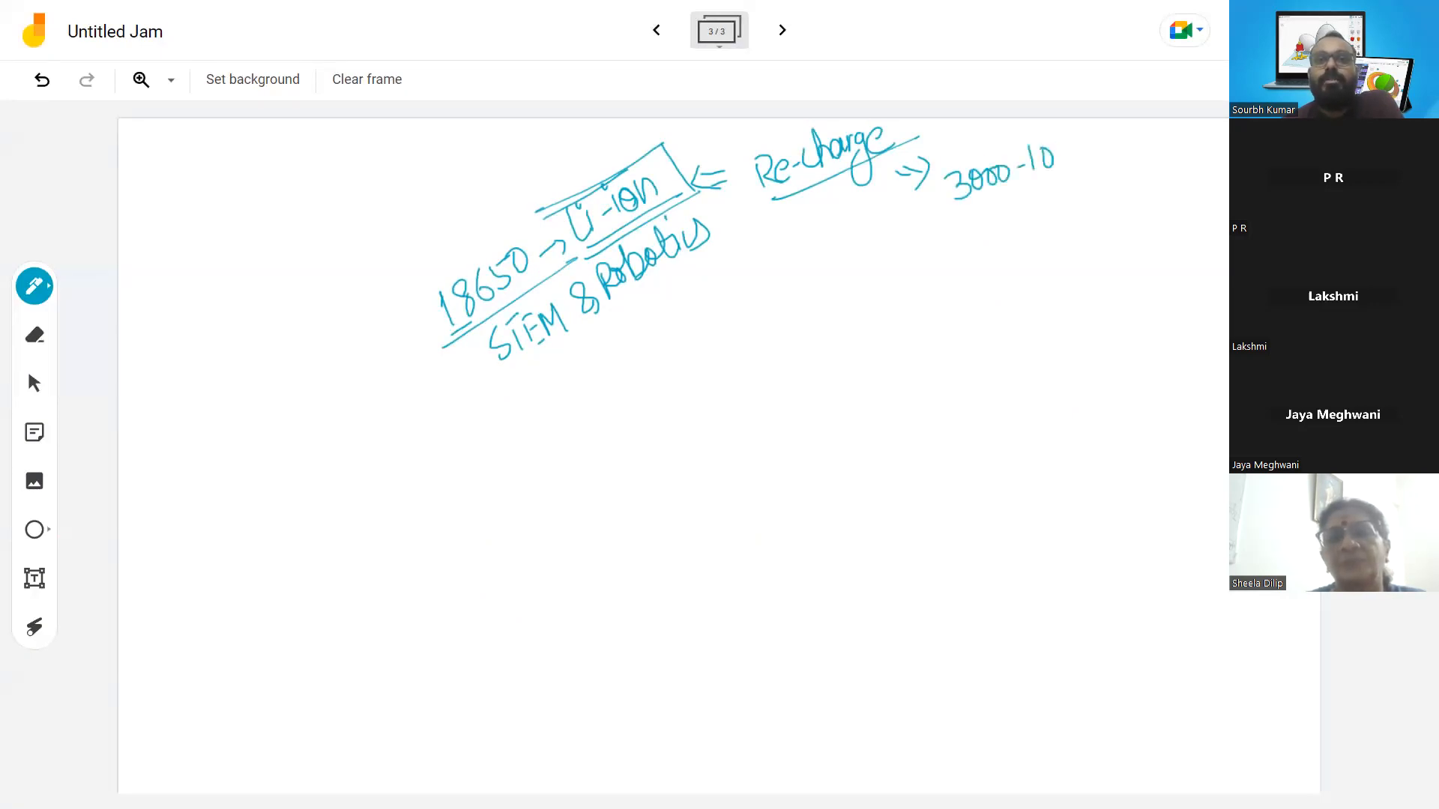
{"action": "left_click_drag", "start_coordinate": [1087, 139], "coordinate": [1070, 197]}
{"action": "left_click_drag", "start_coordinate": [1072, 193], "coordinate": [1103, 181]}
{"action": "left_click_drag", "start_coordinate": [1073, 216], "coordinate": [1115, 194]}
{"action": "mouse_move", "coordinate": [938, 161]}
{"action": "left_mouse_down"}
{"action": "mouse_move", "coordinate": [963, 261]}
{"action": "mouse_move", "coordinate": [1034, 129]}
{"action": "mouse_move", "coordinate": [1070, 117]}
{"action": "left_mouse_up"}
{"action": "mouse_move", "coordinate": [1117, 118]}
{"action": "left_mouse_down"}
{"action": "mouse_move", "coordinate": [1135, 187]}
{"action": "mouse_move", "coordinate": [1057, 238]}
{"action": "mouse_move", "coordinate": [943, 276]}
{"action": "left_mouse_up"}
Write 9V, AAA in a box below the STEM & Robotics note, with Money consuming pointing up to it
{"action": "mouse_move", "coordinate": [499, 436]}
{"action": "left_mouse_down"}
{"action": "mouse_move", "coordinate": [511, 428]}
{"action": "mouse_move", "coordinate": [520, 456]}
{"action": "mouse_move", "coordinate": [539, 405]}
{"action": "mouse_move", "coordinate": [558, 442]}
{"action": "mouse_move", "coordinate": [585, 409]}
{"action": "mouse_move", "coordinate": [633, 389]}
{"action": "left_mouse_up"}
{"action": "left_click", "coordinate": [561, 411]}
{"action": "mouse_move", "coordinate": [495, 486]}
{"action": "left_mouse_down"}
{"action": "mouse_move", "coordinate": [465, 416]}
{"action": "mouse_move", "coordinate": [673, 390]}
{"action": "mouse_move", "coordinate": [495, 490]}
{"action": "mouse_move", "coordinate": [542, 488]}
{"action": "left_mouse_up"}
{"action": "mouse_move", "coordinate": [502, 546]}
{"action": "left_mouse_down"}
{"action": "mouse_move", "coordinate": [504, 558]}
{"action": "mouse_move", "coordinate": [519, 533]}
{"action": "mouse_move", "coordinate": [557, 529]}
{"action": "mouse_move", "coordinate": [579, 568]}
{"action": "left_mouse_up"}
{"action": "mouse_move", "coordinate": [593, 488]}
{"action": "left_mouse_down"}
{"action": "mouse_move", "coordinate": [596, 515]}
{"action": "mouse_move", "coordinate": [702, 424]}
{"action": "mouse_move", "coordinate": [715, 538]}
{"action": "left_mouse_up"}
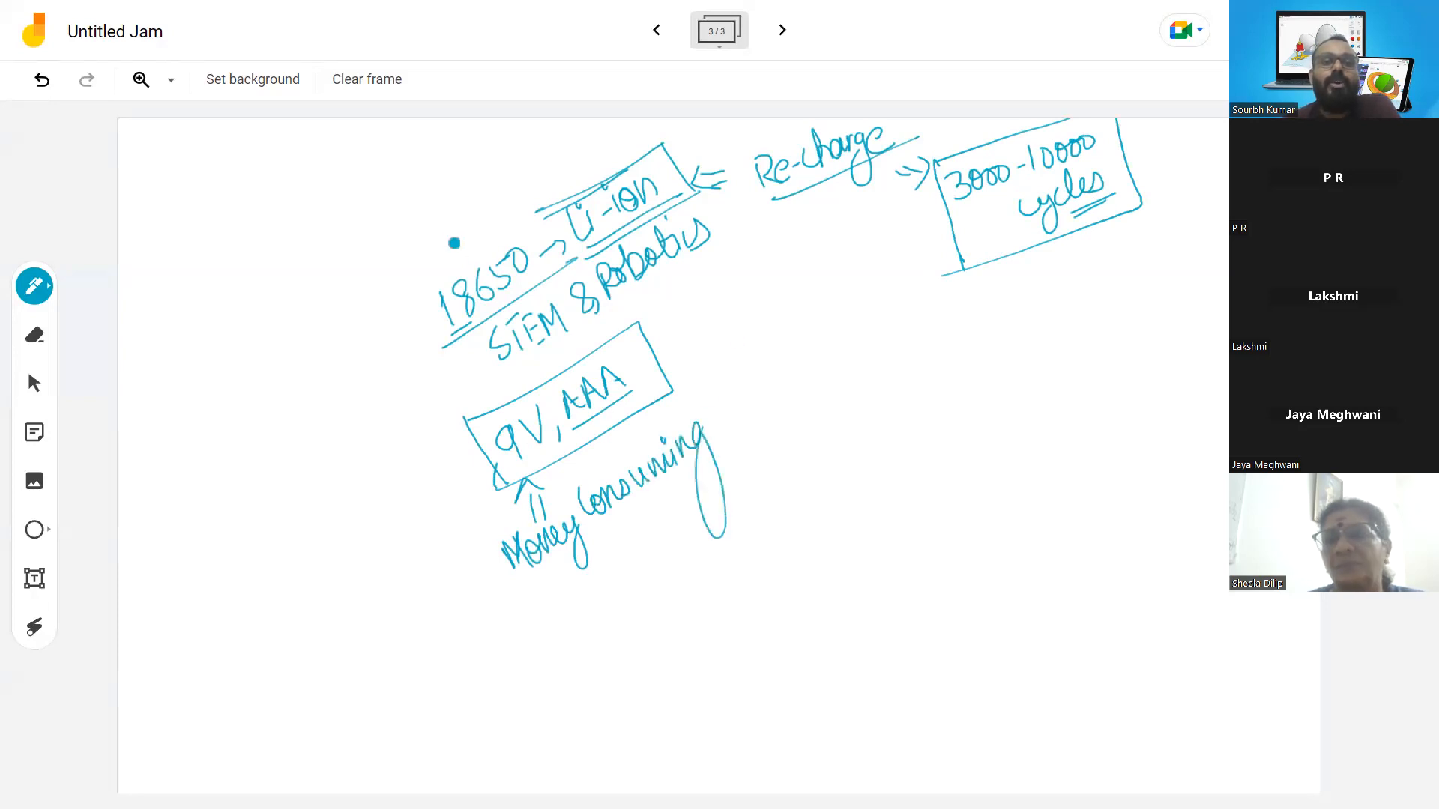
Add a tick mark beside 18650 and write a double-underlined 1 year below Re-charge
{"action": "left_click_drag", "start_coordinate": [399, 293], "coordinate": [476, 236]}
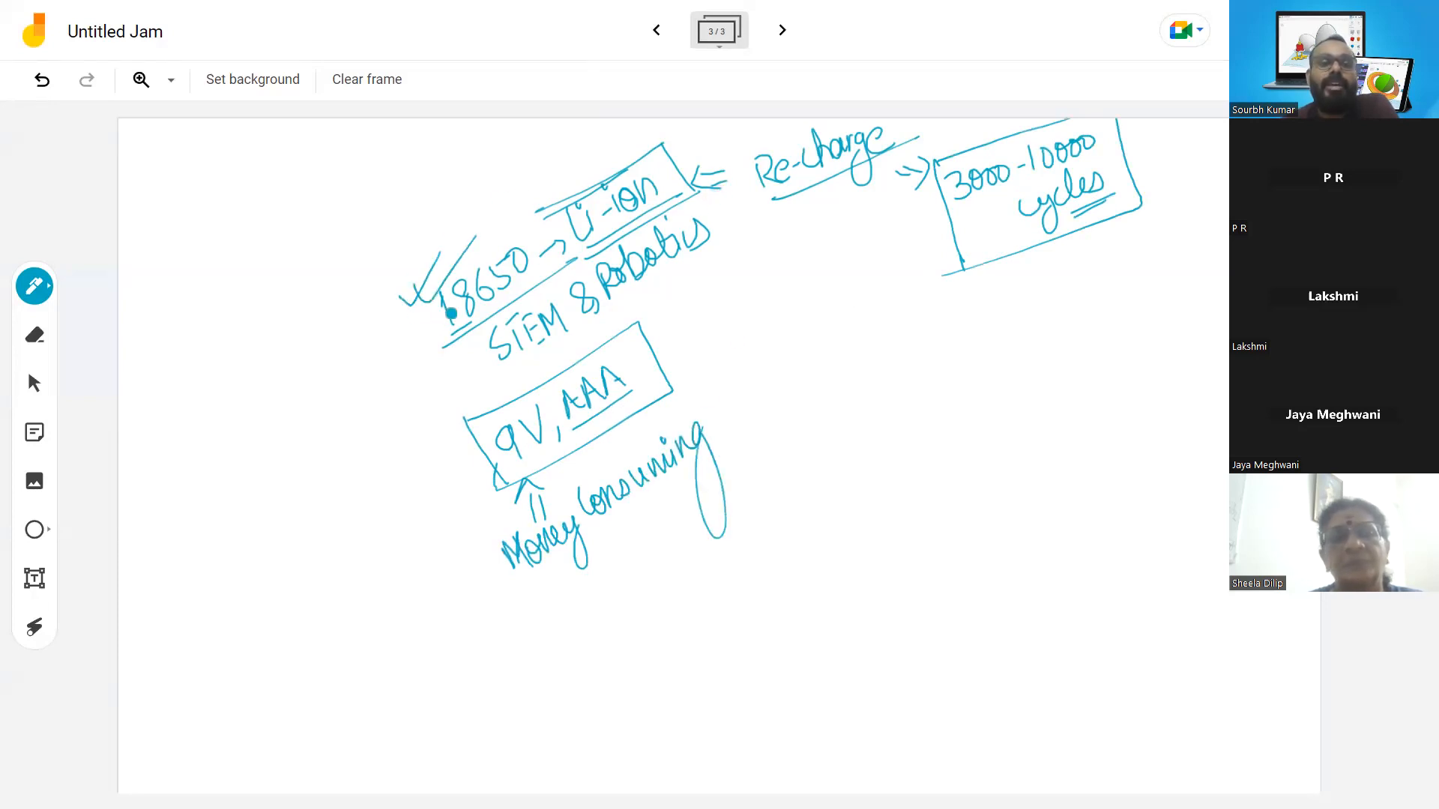
{"action": "mouse_move", "coordinate": [758, 254]}
{"action": "left_mouse_down"}
{"action": "mouse_move", "coordinate": [764, 279]}
{"action": "mouse_move", "coordinate": [841, 225]}
{"action": "left_mouse_up"}
{"action": "left_click_drag", "start_coordinate": [766, 284], "coordinate": [855, 250]}
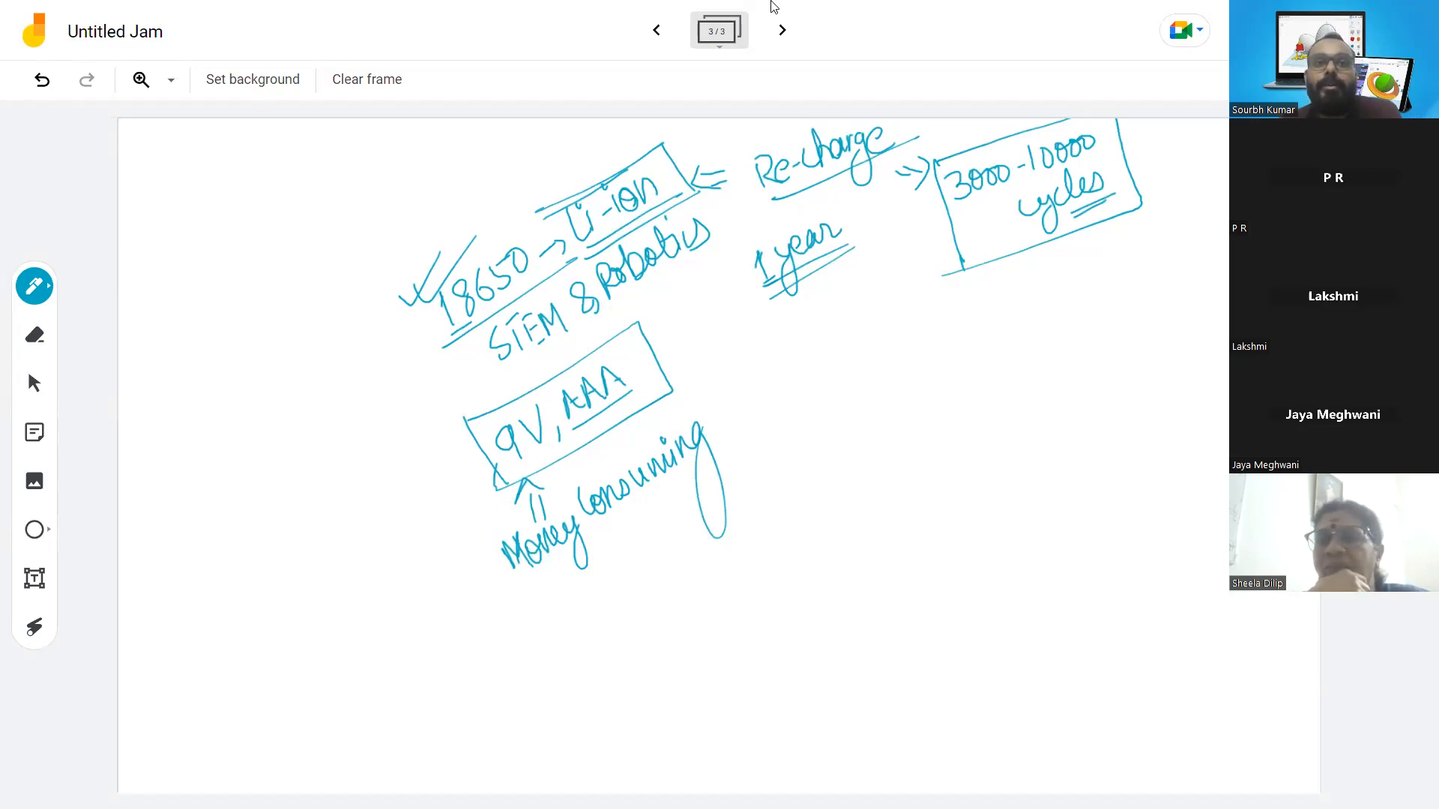
Leave full screen and write a double-underlined Li-ion below 1 year, with one arrow up to it and another pointing down
{"action": "left_click", "coordinate": [718, 32]}
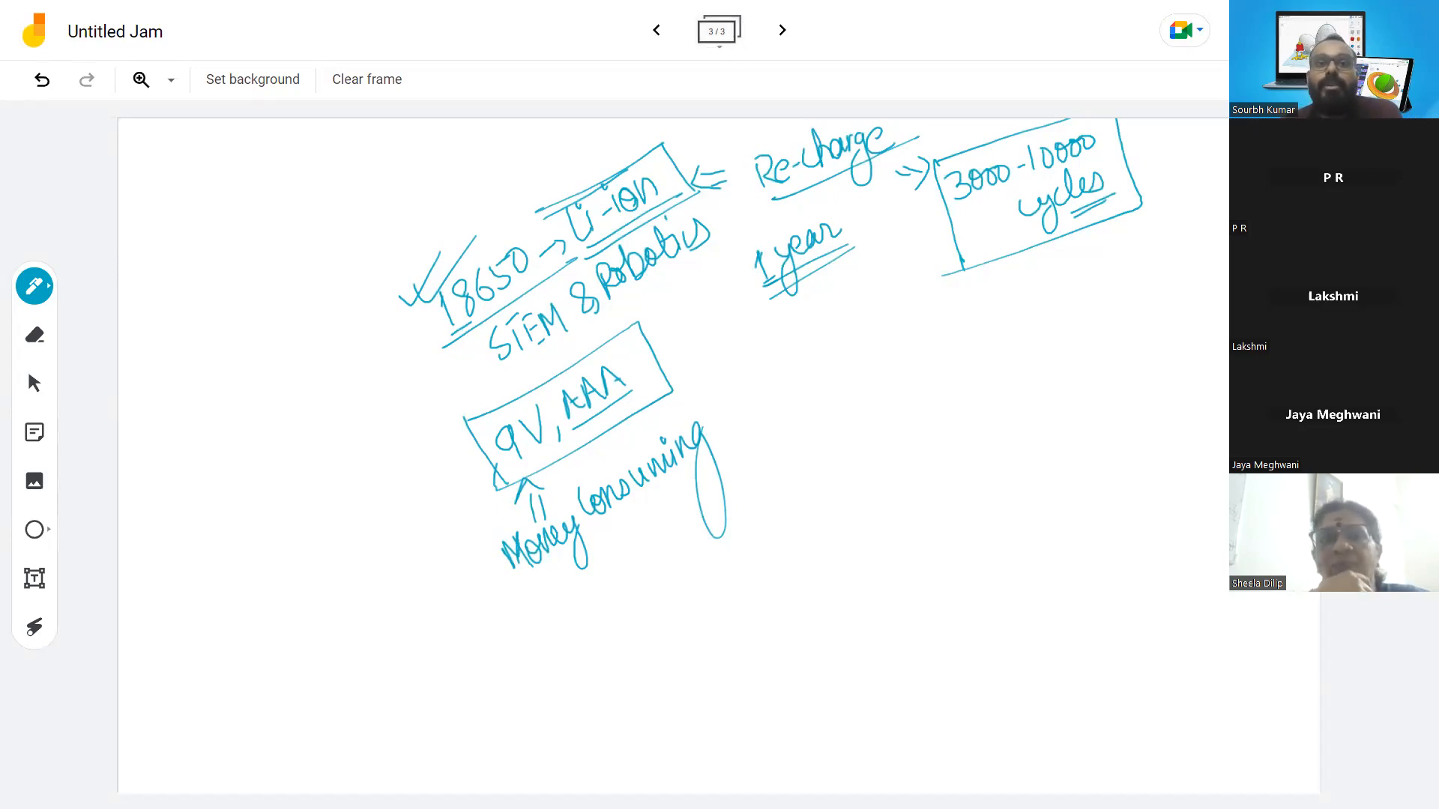
{"action": "key", "text": "Escape"}
{"action": "mouse_move", "coordinate": [817, 350]}
{"action": "left_mouse_down"}
{"action": "mouse_move", "coordinate": [827, 388]}
{"action": "mouse_move", "coordinate": [860, 407]}
{"action": "mouse_move", "coordinate": [874, 383]}
{"action": "left_mouse_up"}
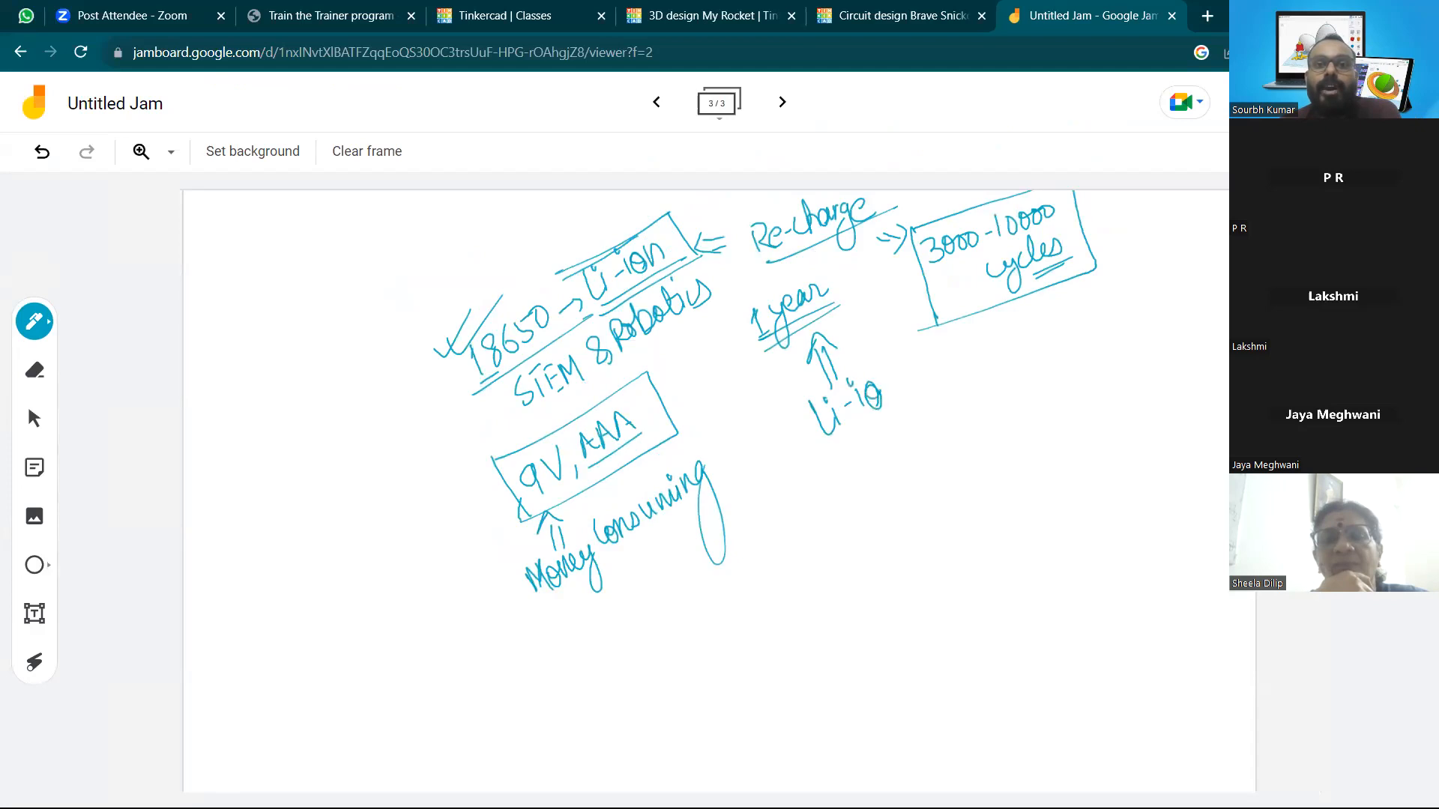
{"action": "mouse_move", "coordinate": [813, 452]}
{"action": "left_mouse_down"}
{"action": "mouse_move", "coordinate": [924, 394]}
{"action": "mouse_move", "coordinate": [879, 444]}
{"action": "left_mouse_up"}
{"action": "left_click_drag", "start_coordinate": [864, 446], "coordinate": [887, 442]}
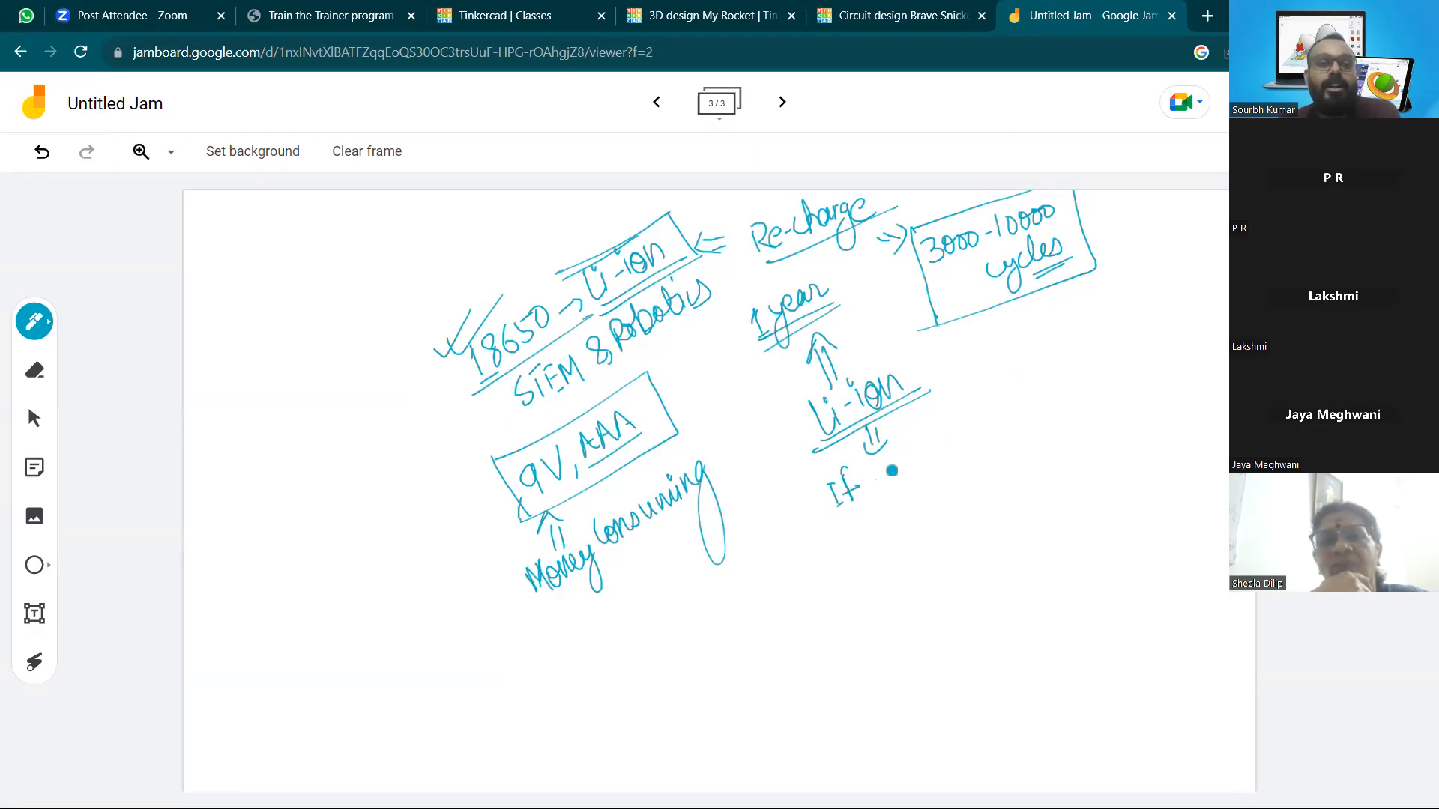
Complete the note If burning below Li-ion, double-underline burning, and add a tick mark beside Li-ion
{"action": "mouse_move", "coordinate": [888, 469]}
{"action": "left_mouse_down"}
{"action": "mouse_move", "coordinate": [933, 445]}
{"action": "mouse_move", "coordinate": [978, 469]}
{"action": "left_mouse_up"}
{"action": "left_click_drag", "start_coordinate": [922, 486], "coordinate": [974, 461]}
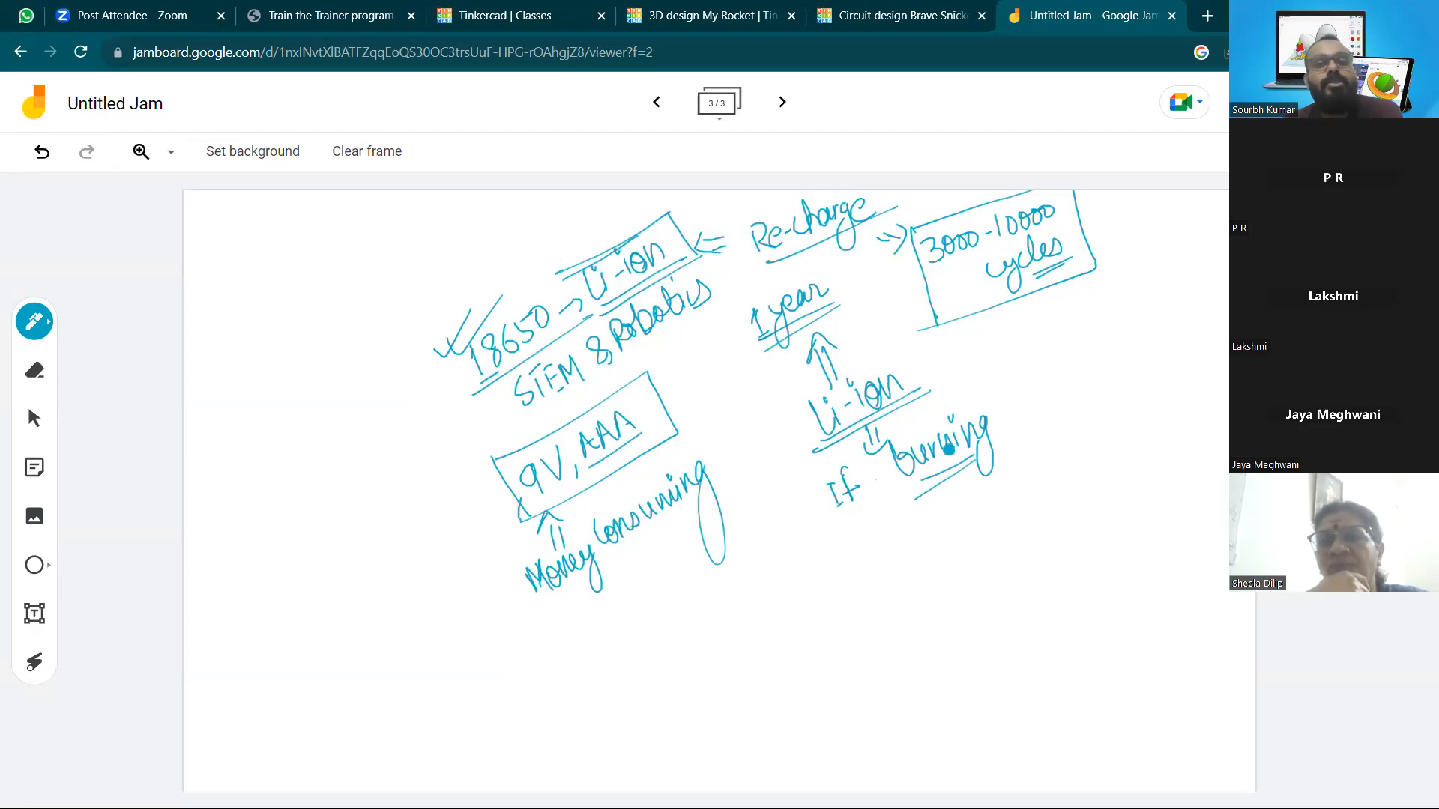
{"action": "left_click_drag", "start_coordinate": [772, 412], "coordinate": [833, 381]}
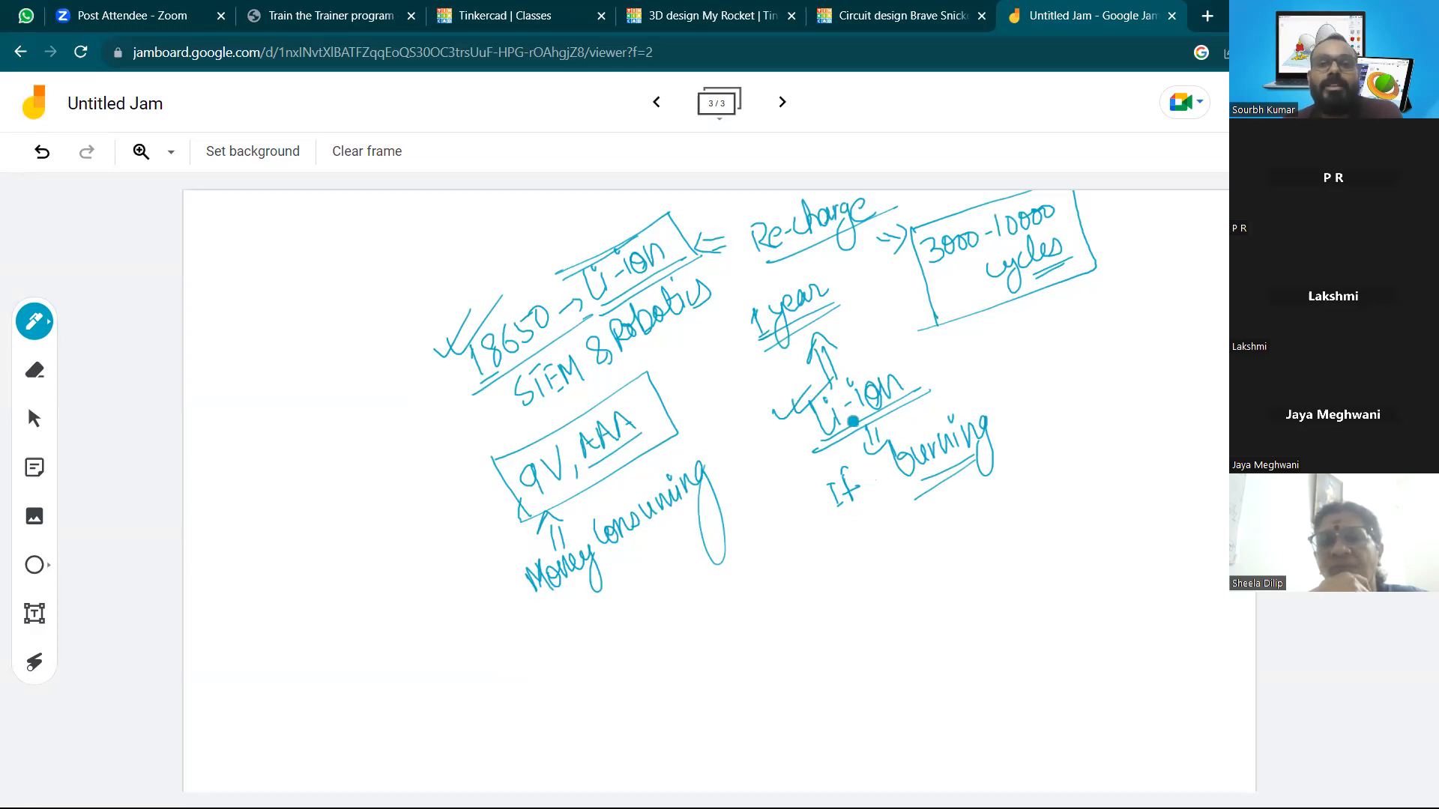
Switch to the Tinkercad circuit and delete the multimeter along with its black and green connecting wires
{"action": "left_click", "coordinate": [914, 8]}
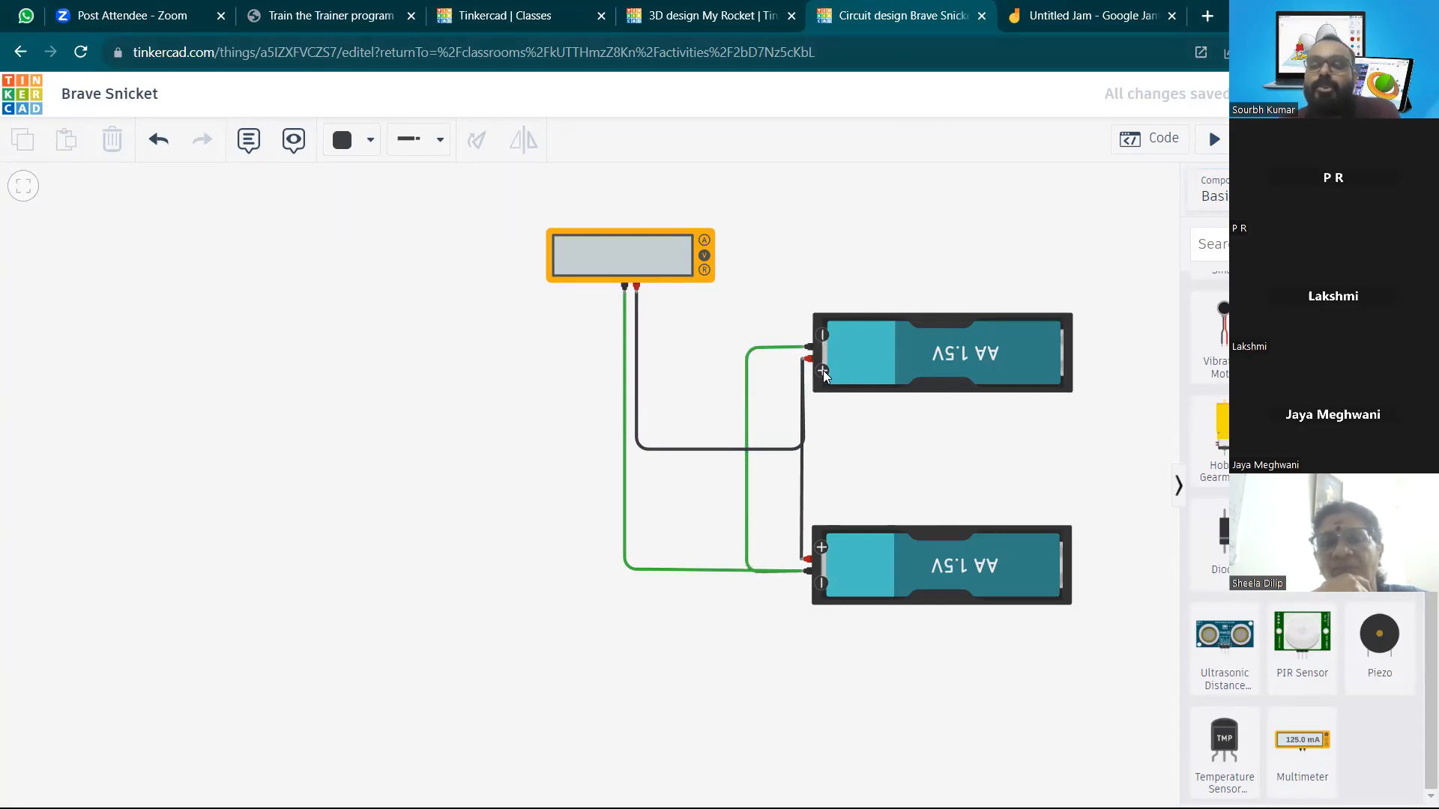
{"action": "left_click", "coordinate": [802, 413]}
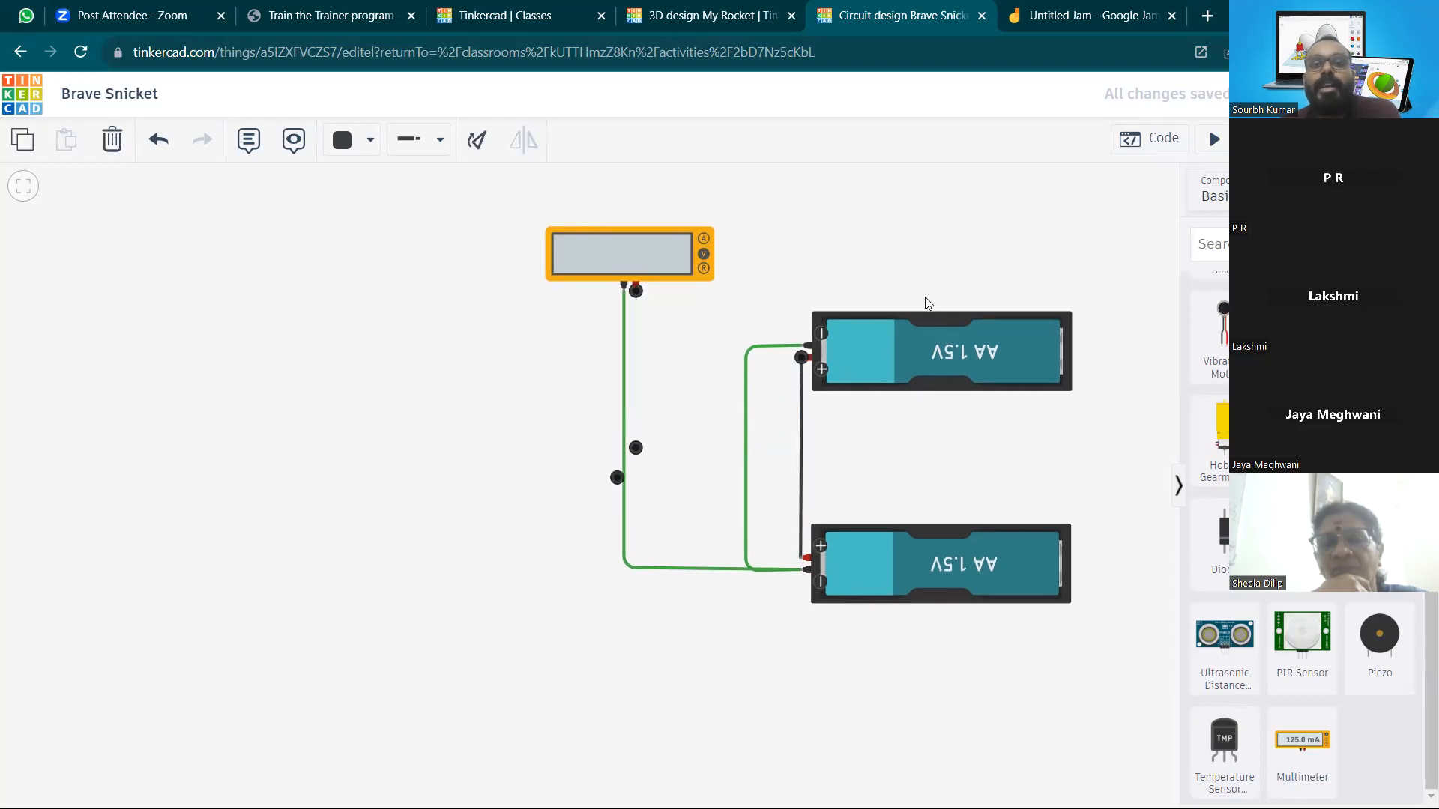
{"action": "left_click", "coordinate": [793, 309]}
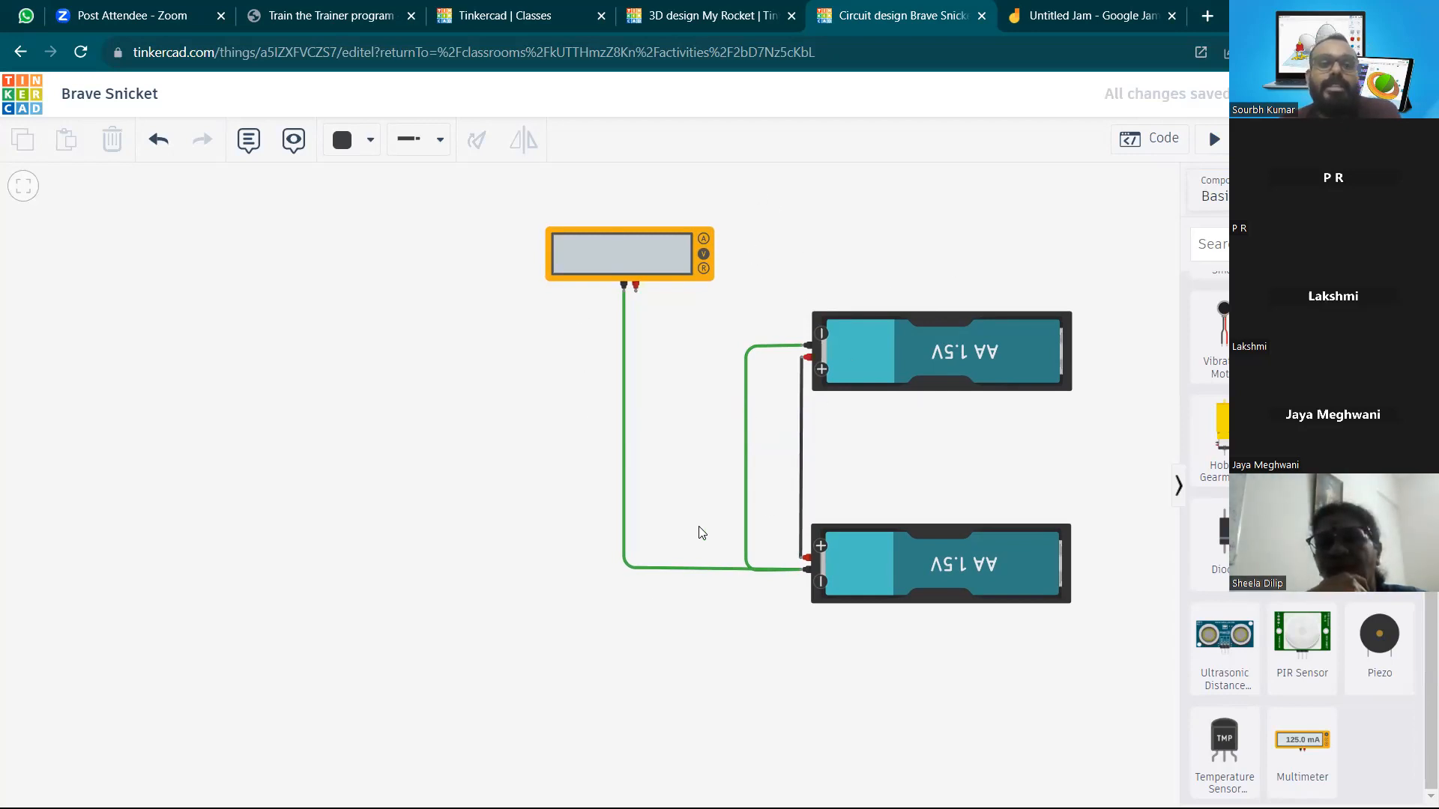
{"action": "left_click_drag", "start_coordinate": [742, 190], "coordinate": [700, 224]}
{"action": "left_click", "coordinate": [609, 305]}
{"action": "key", "text": "Delete"}
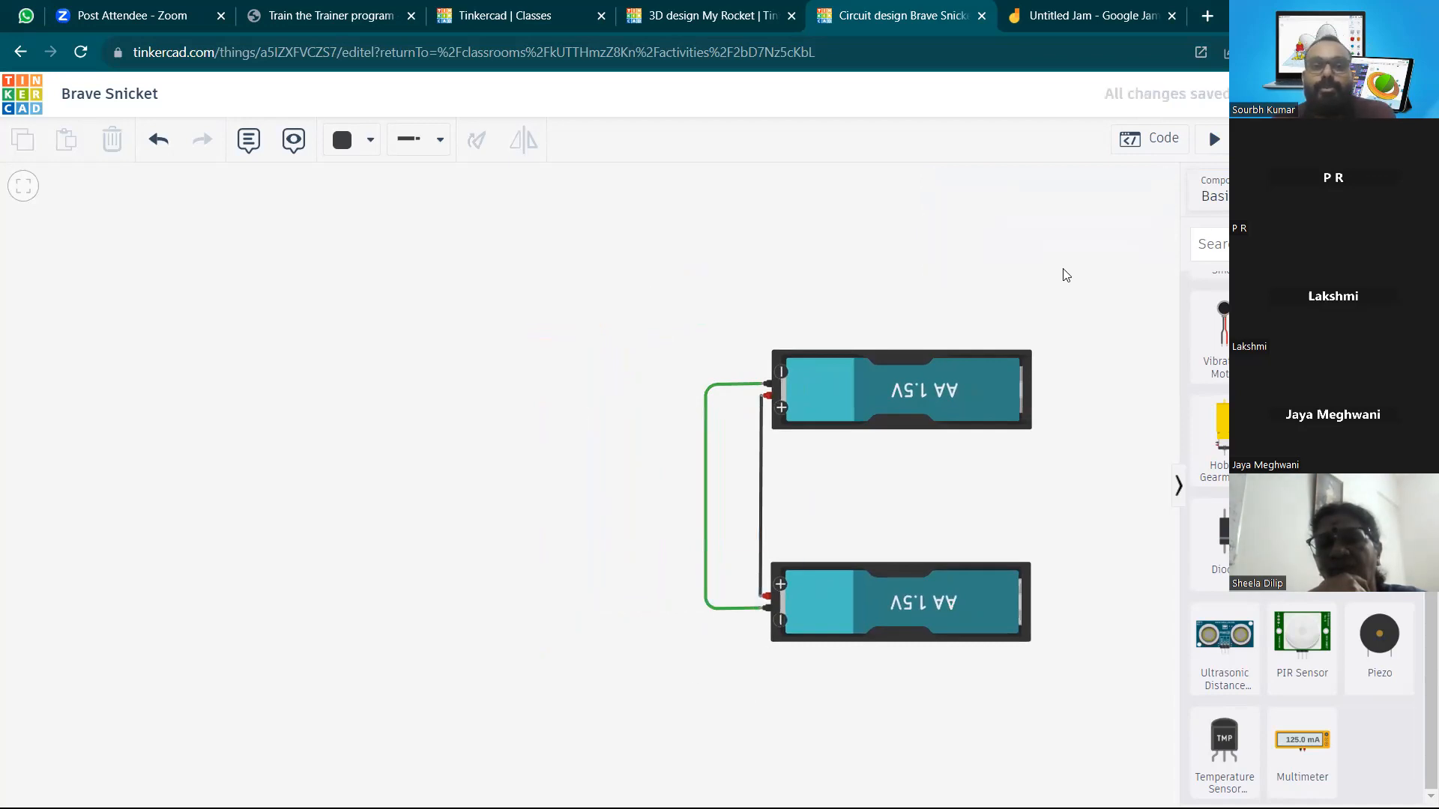
Place a red LED on the workplane to the left of the two parallel batteries
{"action": "scroll", "coordinate": [1304, 675], "scroll_direction": "up", "scroll_amount": 5}
{"action": "left_click_drag", "start_coordinate": [1302, 315], "coordinate": [435, 346]}
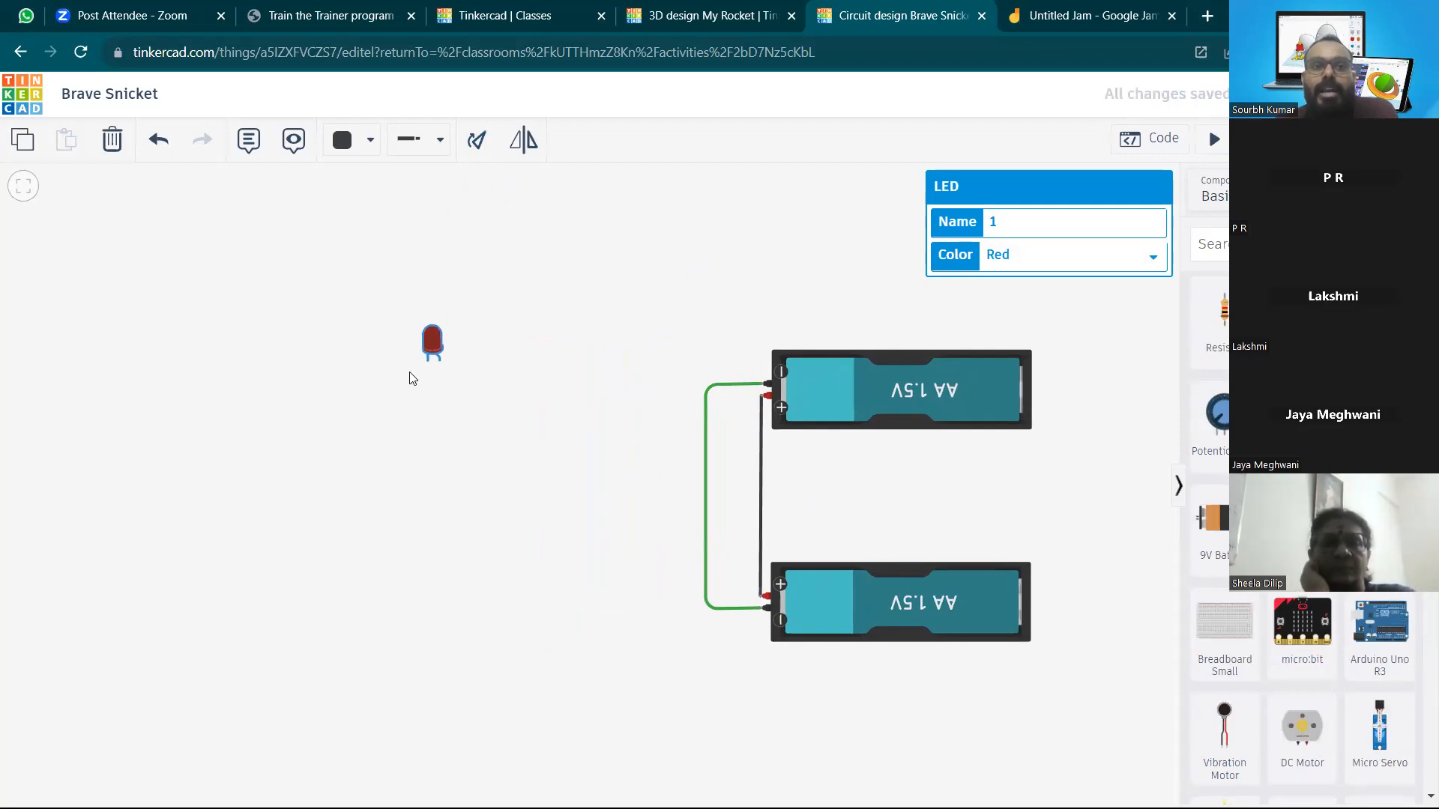
{"action": "left_click", "coordinate": [503, 187]}
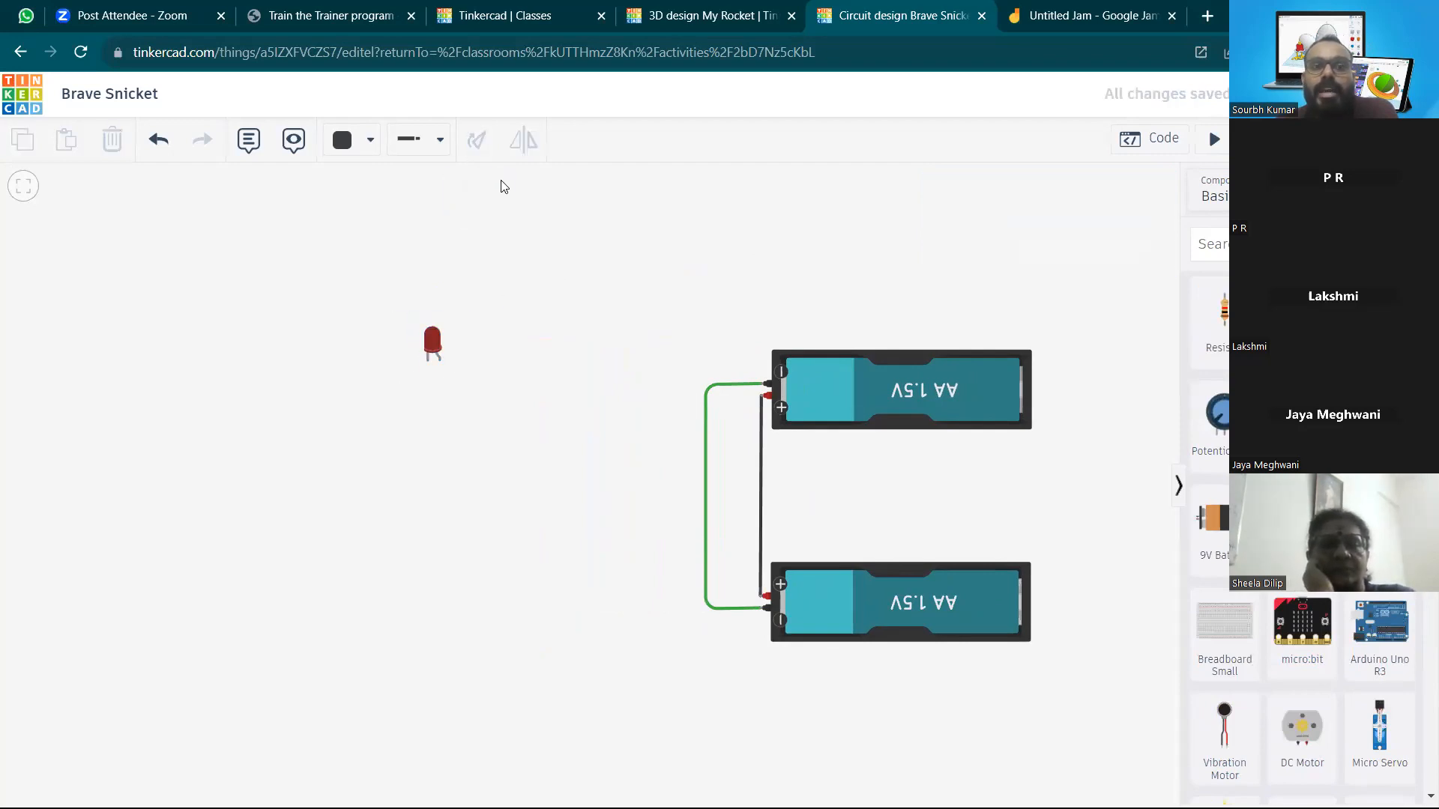
Connect the LED's cathode to the upper battery's negative terminal with a green normal wire routed above the LED
{"action": "left_click", "coordinate": [416, 150]}
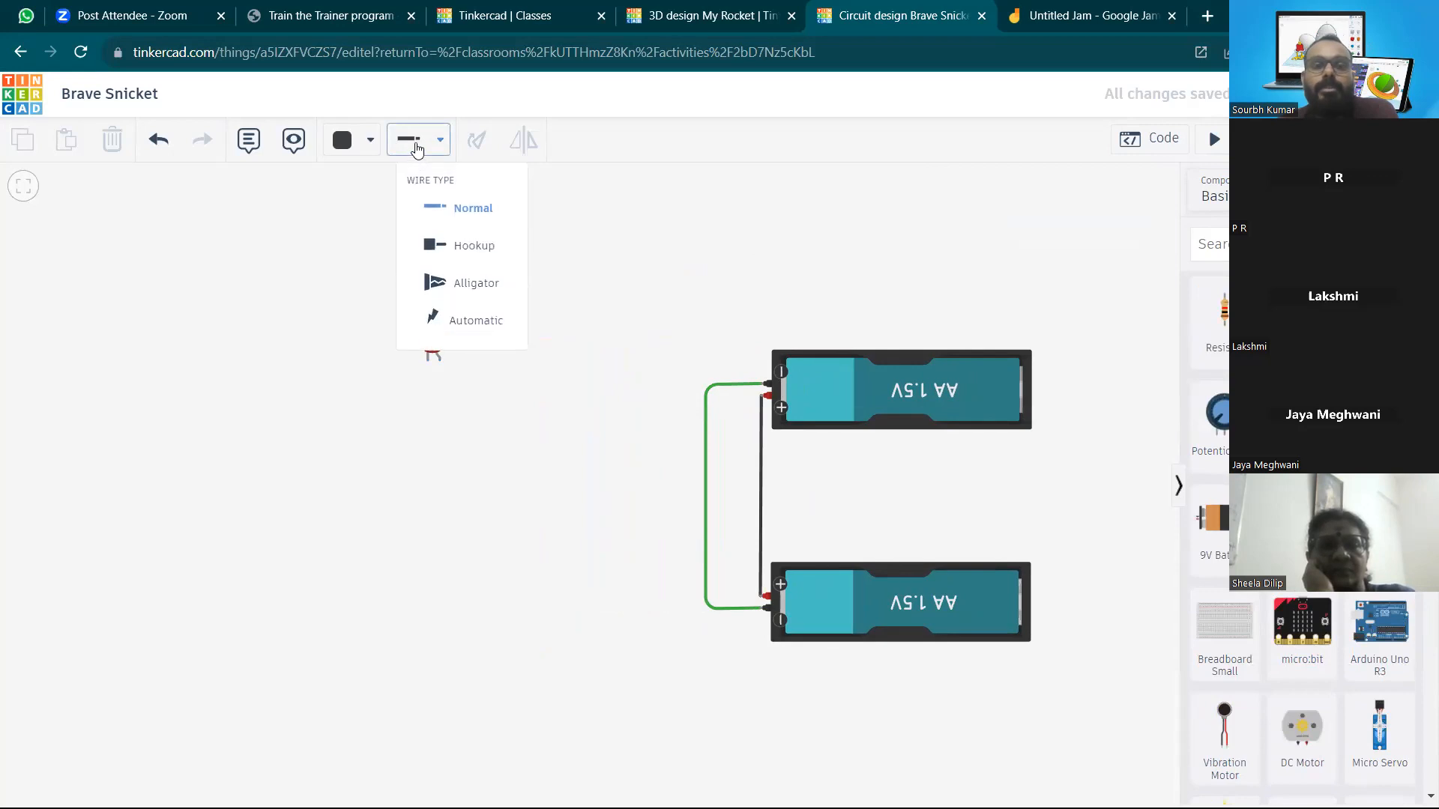
{"action": "left_click", "coordinate": [371, 139]}
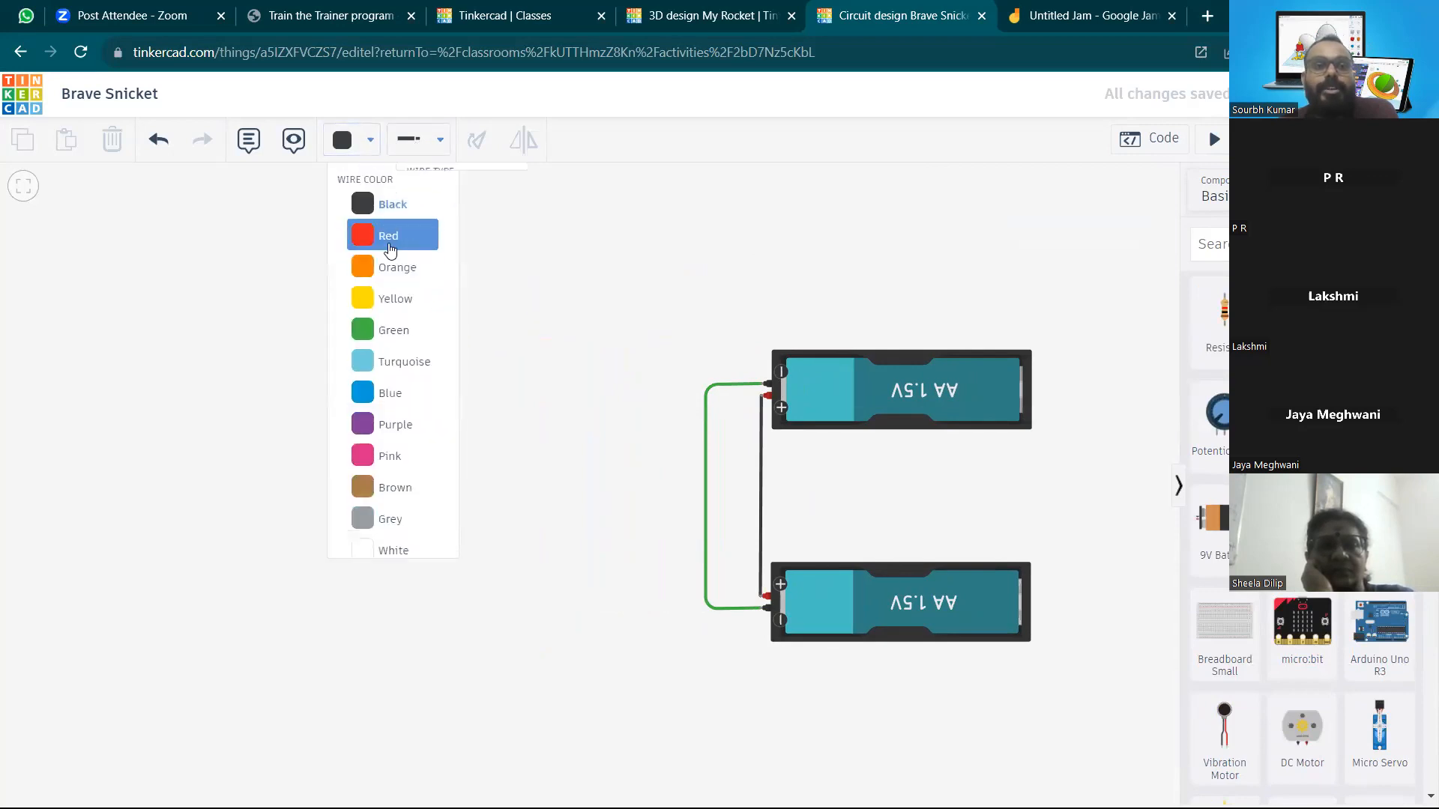
{"action": "left_click", "coordinate": [390, 330]}
{"action": "left_click", "coordinate": [440, 142]}
{"action": "left_click", "coordinate": [471, 210]}
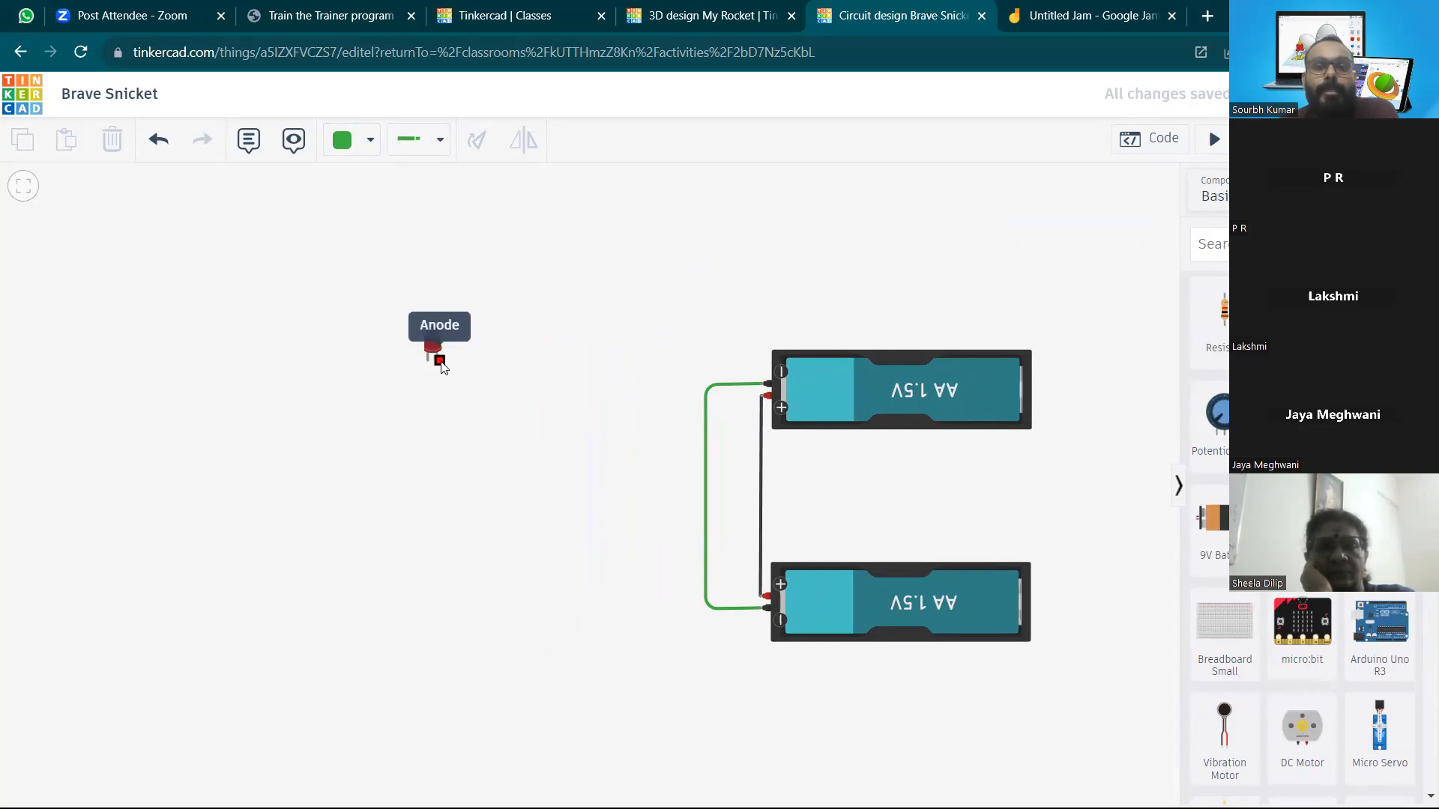
{"action": "left_click", "coordinate": [428, 360]}
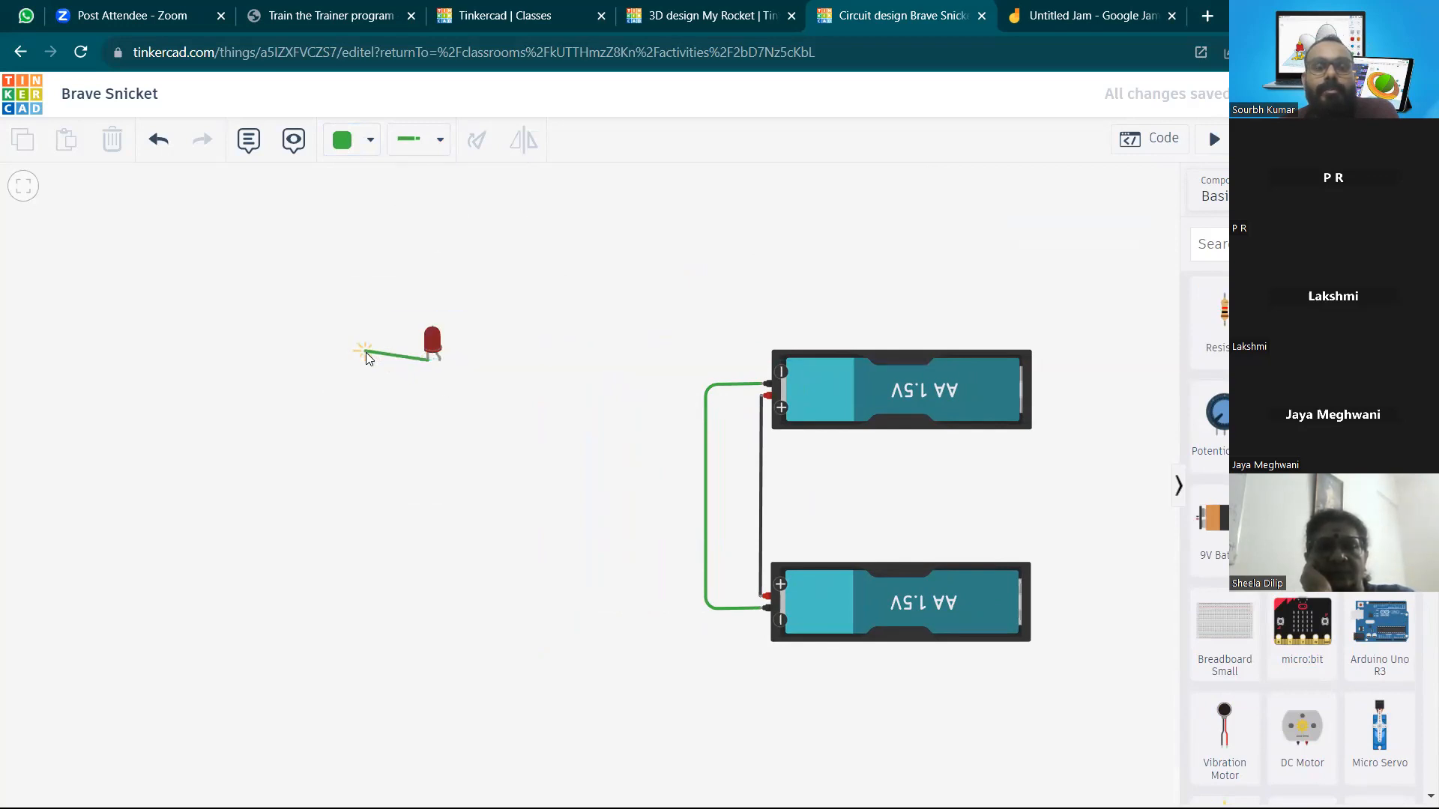
{"action": "left_click", "coordinate": [364, 361]}
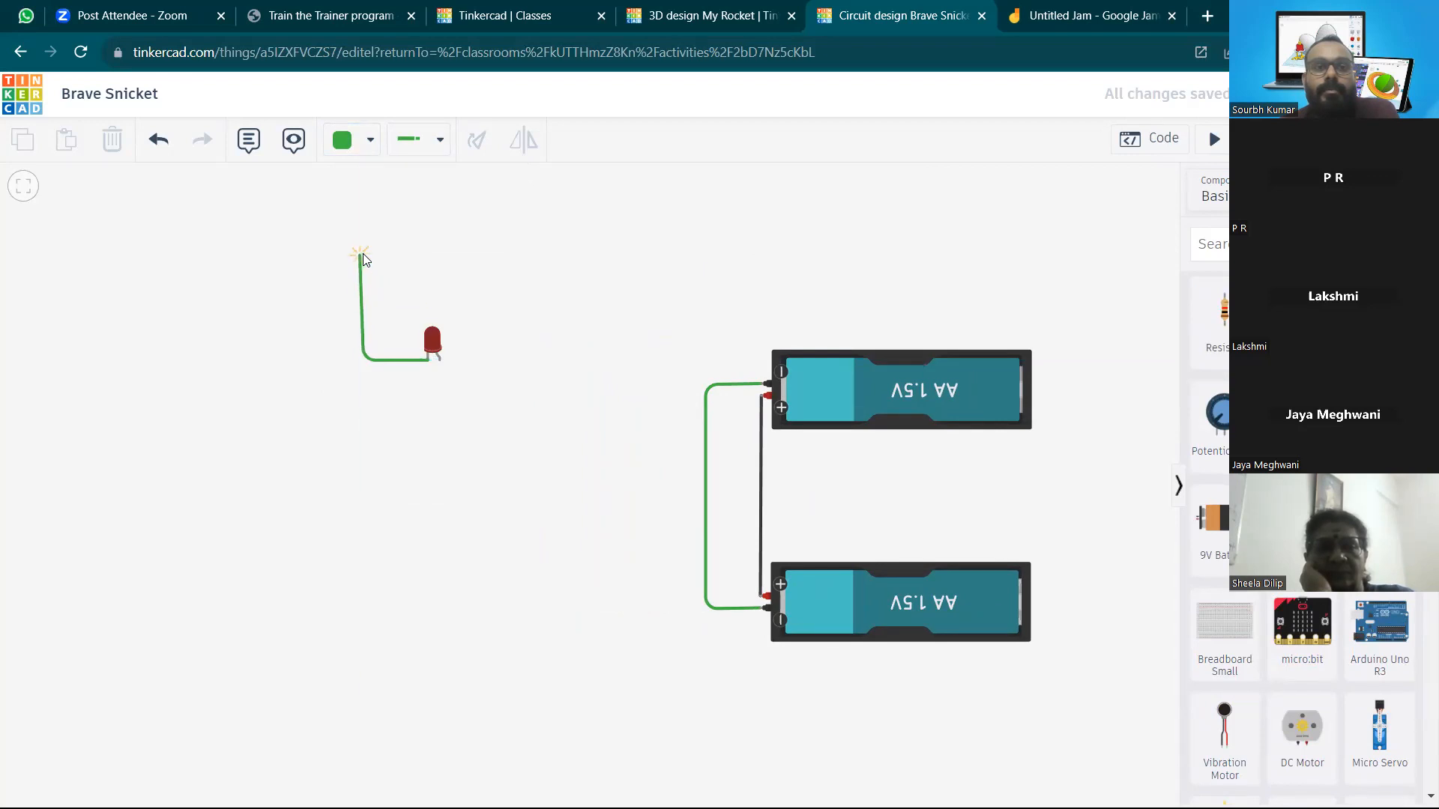
{"action": "left_click", "coordinate": [365, 249]}
{"action": "left_click", "coordinate": [727, 251]}
{"action": "left_click", "coordinate": [727, 384]}
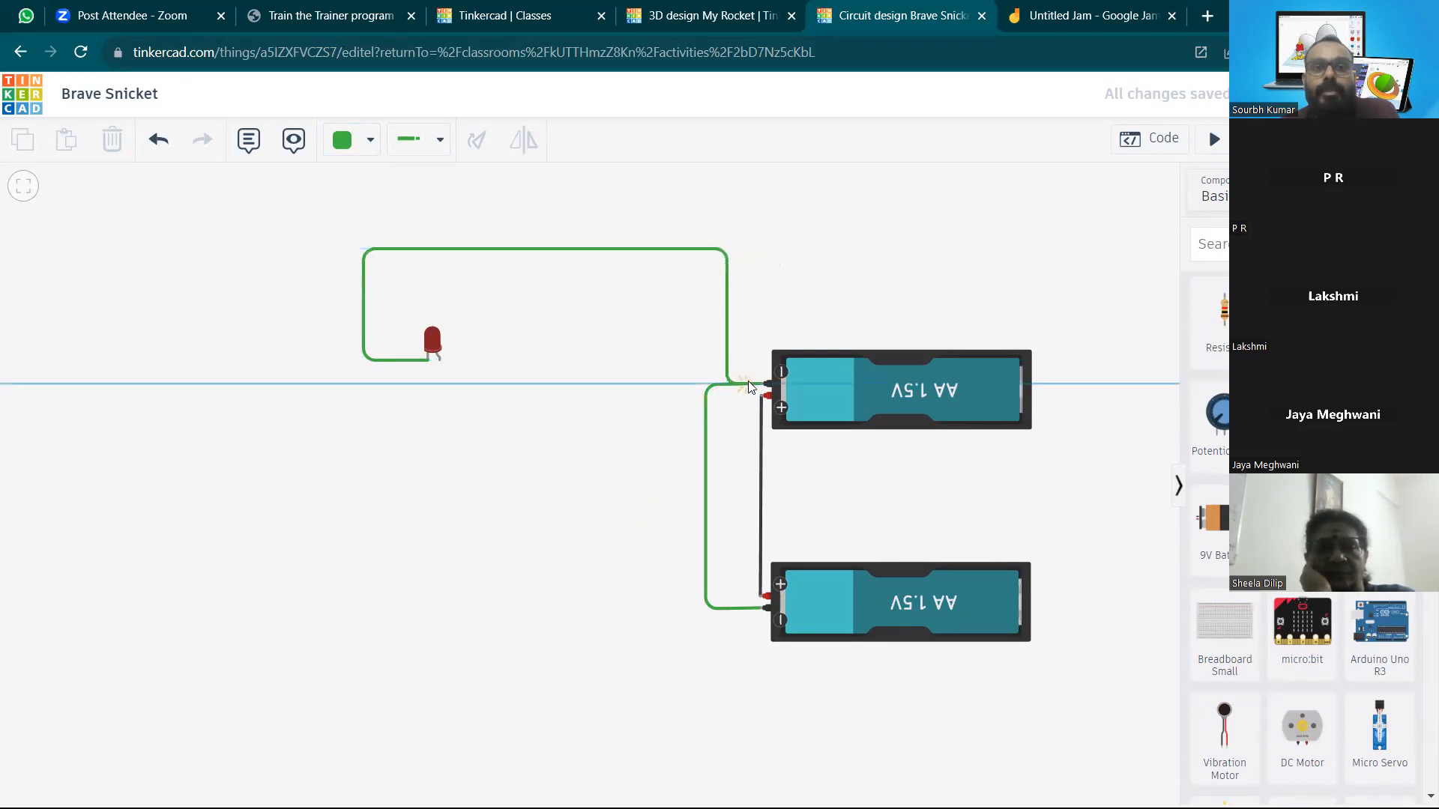
{"action": "left_click", "coordinate": [760, 384]}
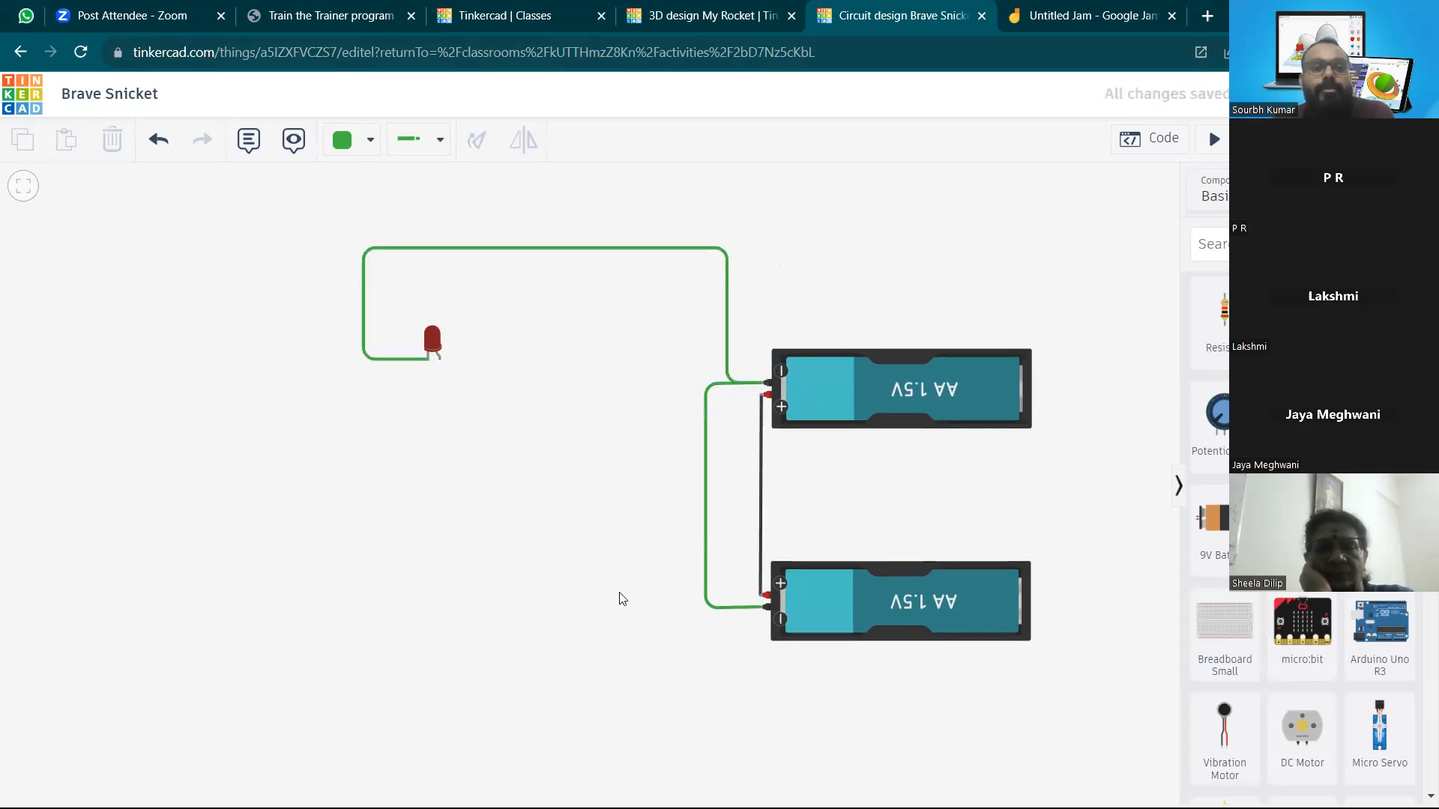
Connect the LED's anode to the lower battery's positive terminal with a black normal wire
{"action": "left_click", "coordinate": [352, 139]}
{"action": "left_click", "coordinate": [392, 202]}
{"action": "left_click", "coordinate": [435, 139]}
{"action": "left_click", "coordinate": [471, 210]}
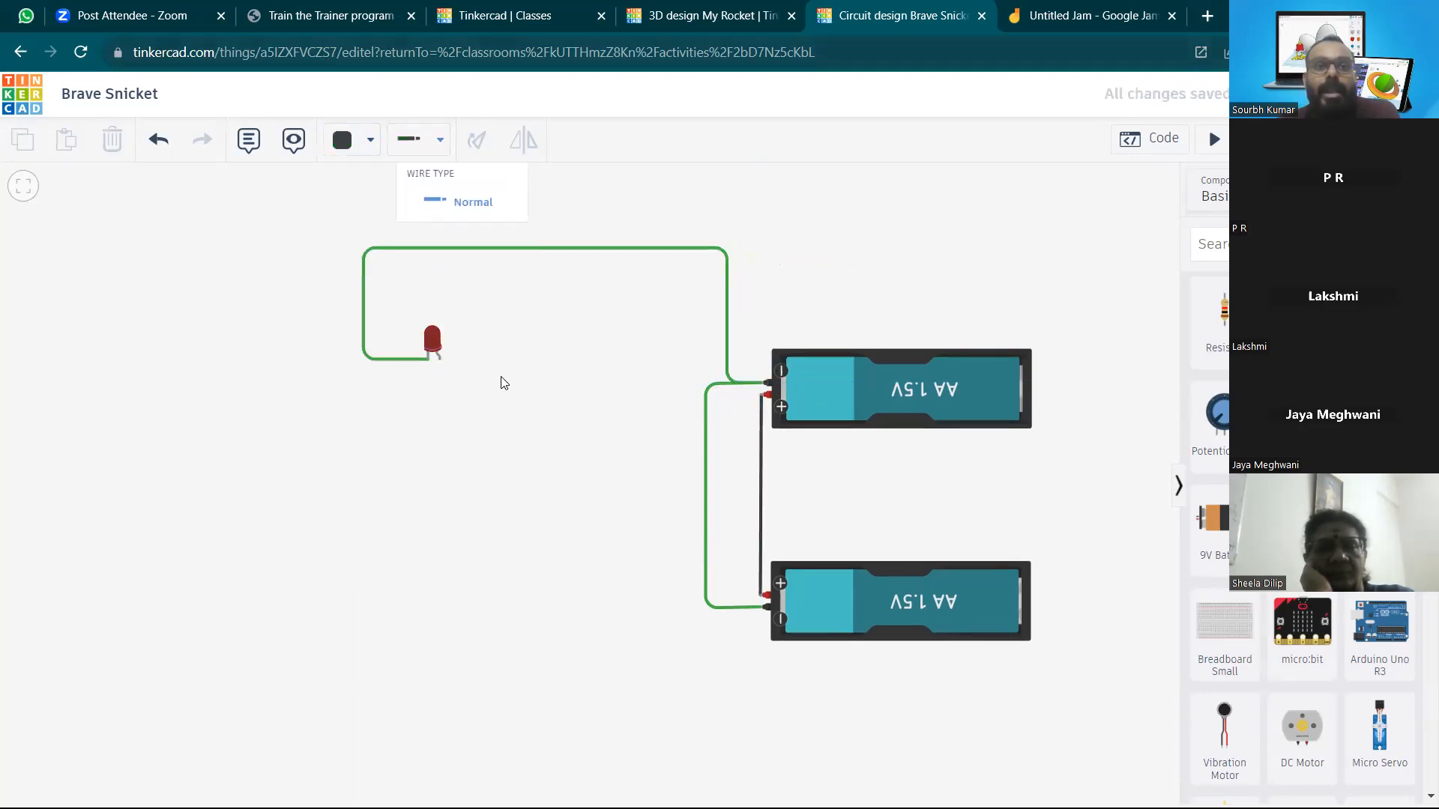
{"action": "left_click", "coordinate": [440, 356]}
{"action": "left_click", "coordinate": [440, 604]}
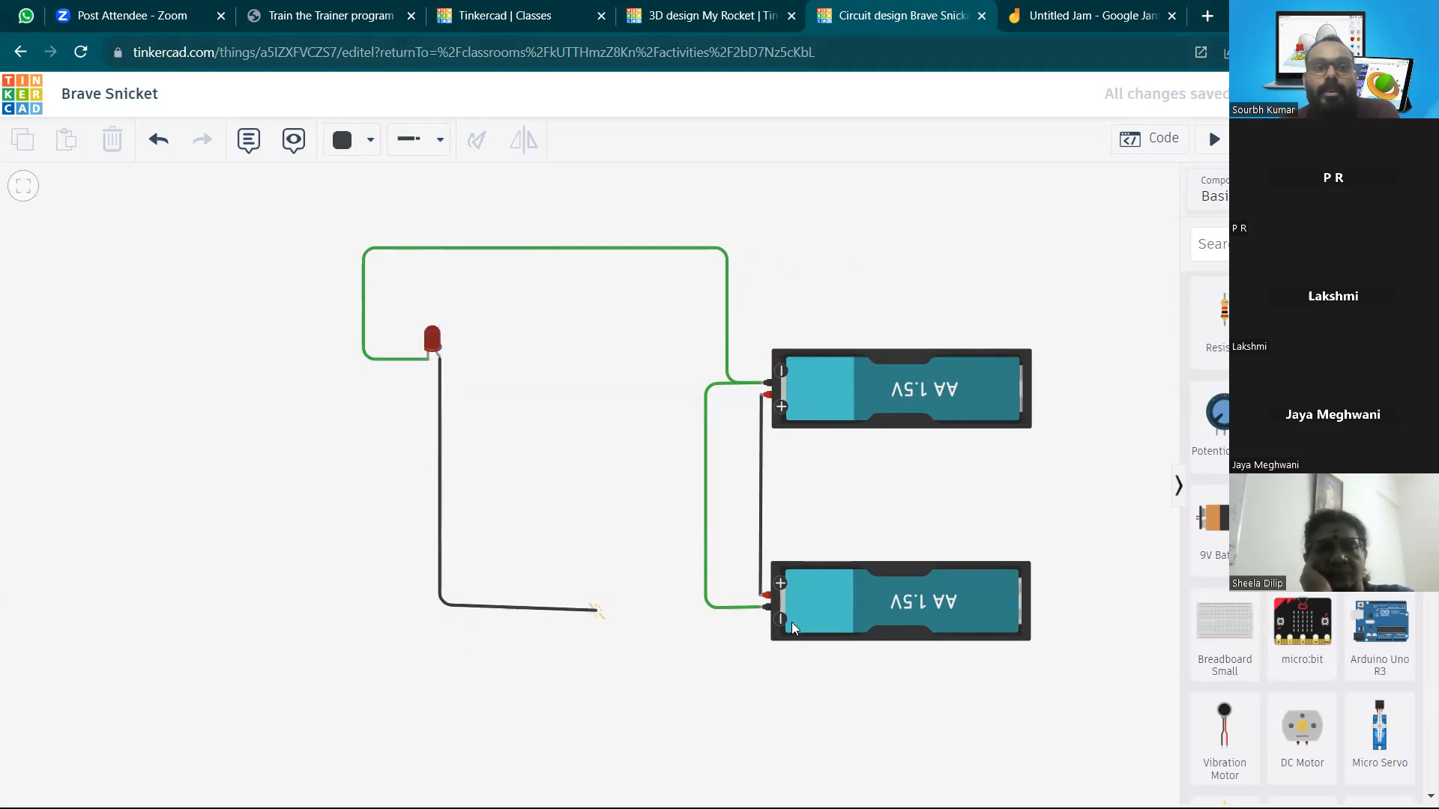
{"action": "left_click", "coordinate": [763, 596]}
{"action": "left_click", "coordinate": [815, 489]}
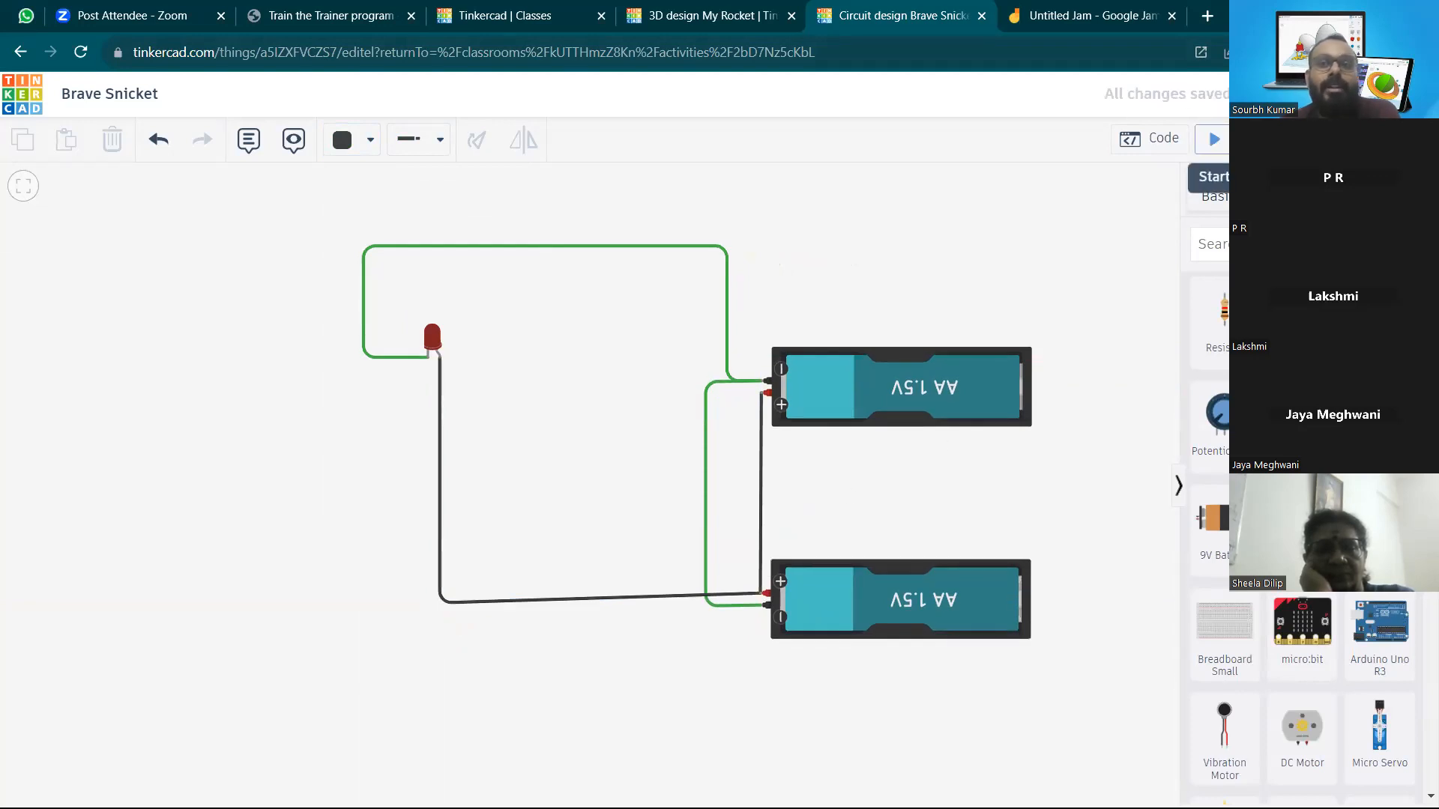
Run the simulation of the LED on the two parallel batteries, examine the LED up close, and stop the simulation
{"action": "left_click", "coordinate": [1214, 139]}
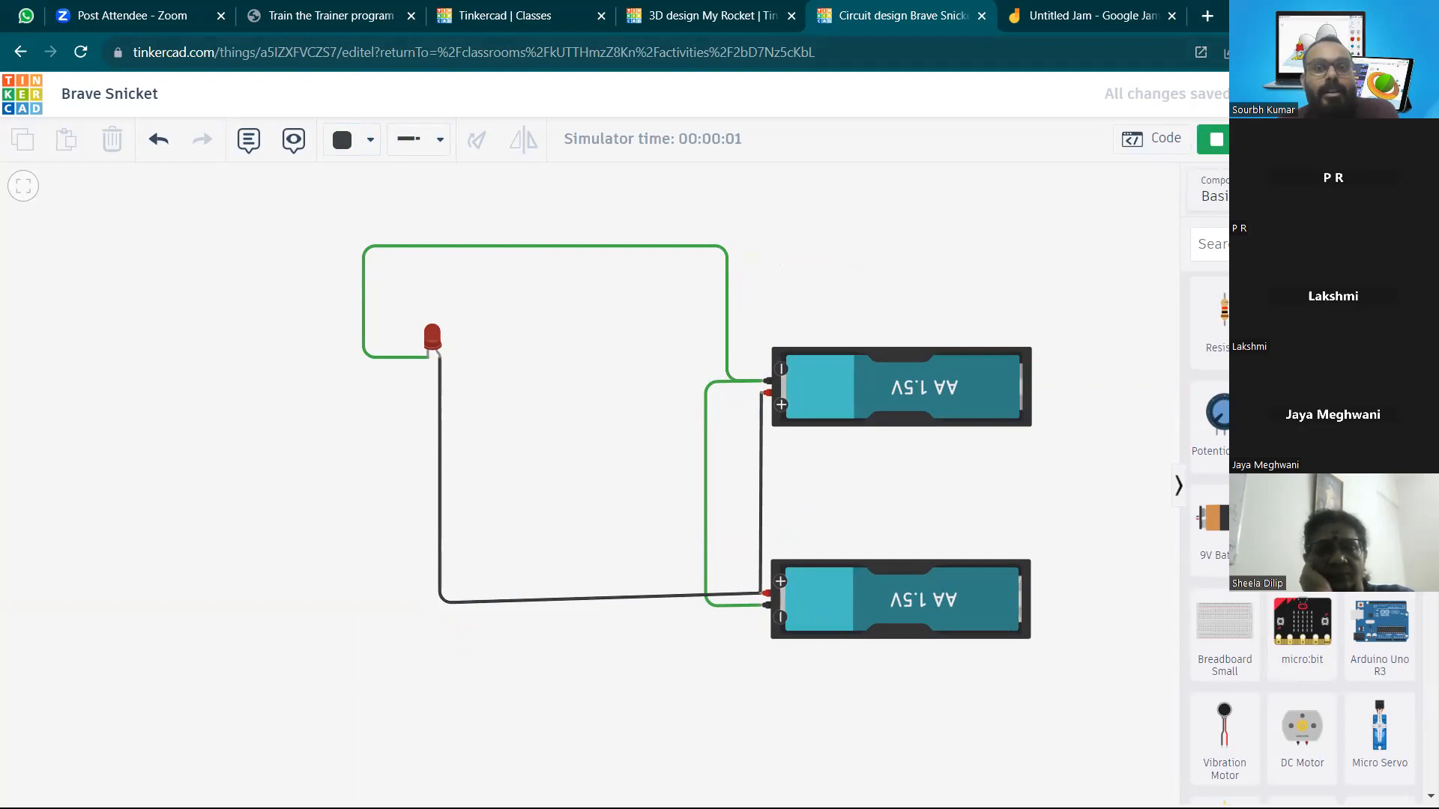
{"action": "scroll", "coordinate": [431, 345], "scroll_direction": "up", "scroll_amount": 9}
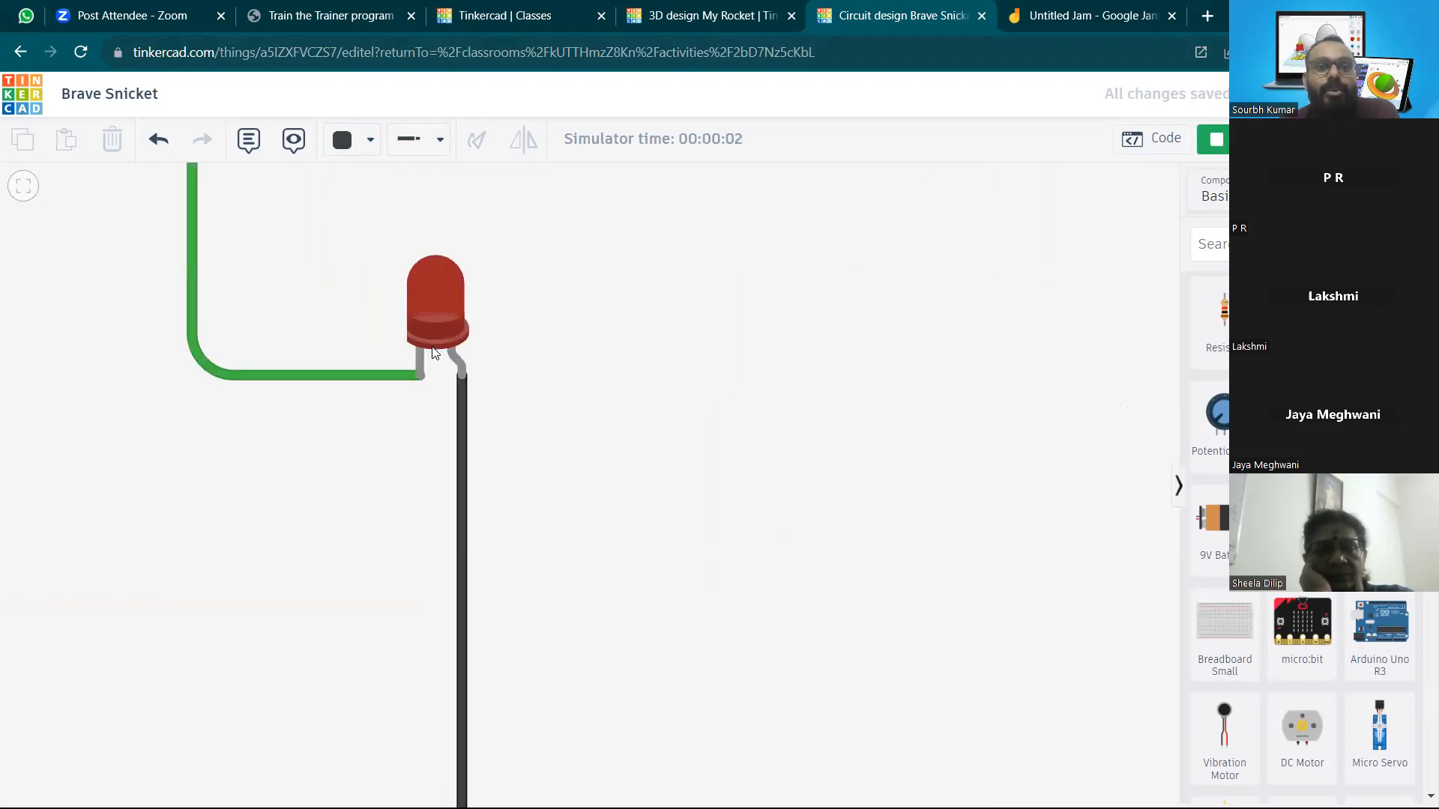
{"action": "left_click", "coordinate": [431, 294]}
{"action": "left_click", "coordinate": [513, 326]}
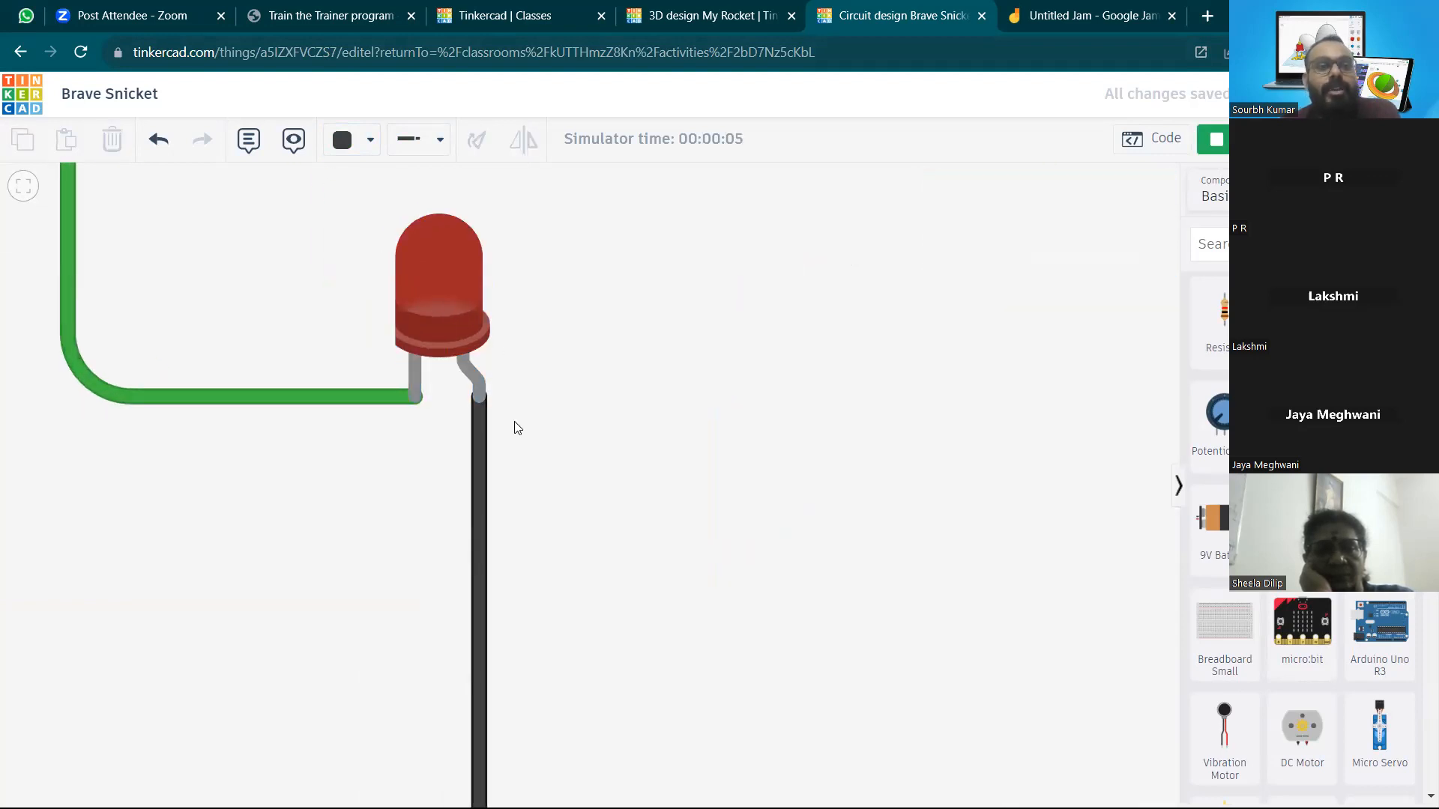
{"action": "scroll", "coordinate": [515, 428], "scroll_direction": "down", "scroll_amount": 8}
{"action": "left_click_drag", "start_coordinate": [639, 491], "coordinate": [583, 448]}
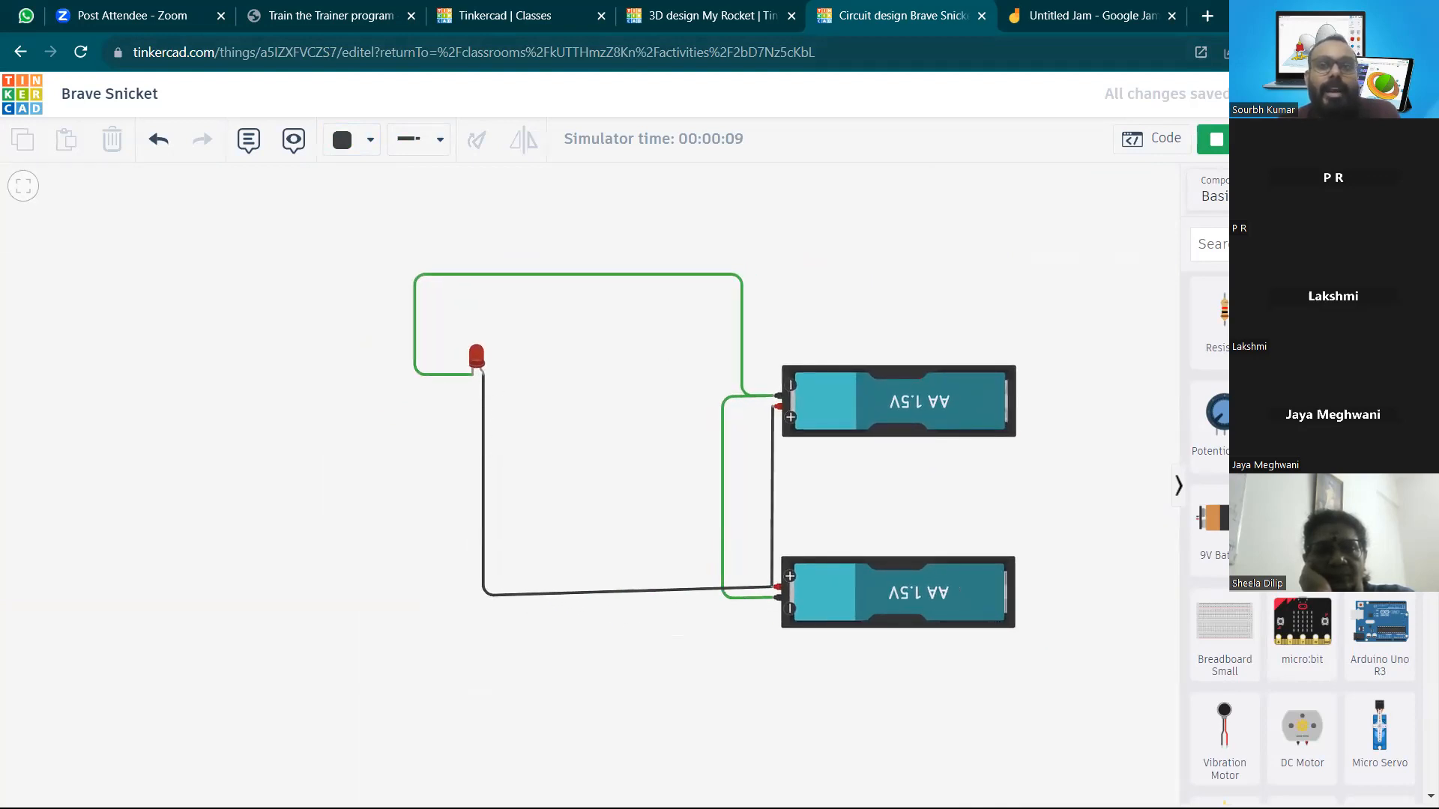
{"action": "left_click", "coordinate": [1208, 142]}
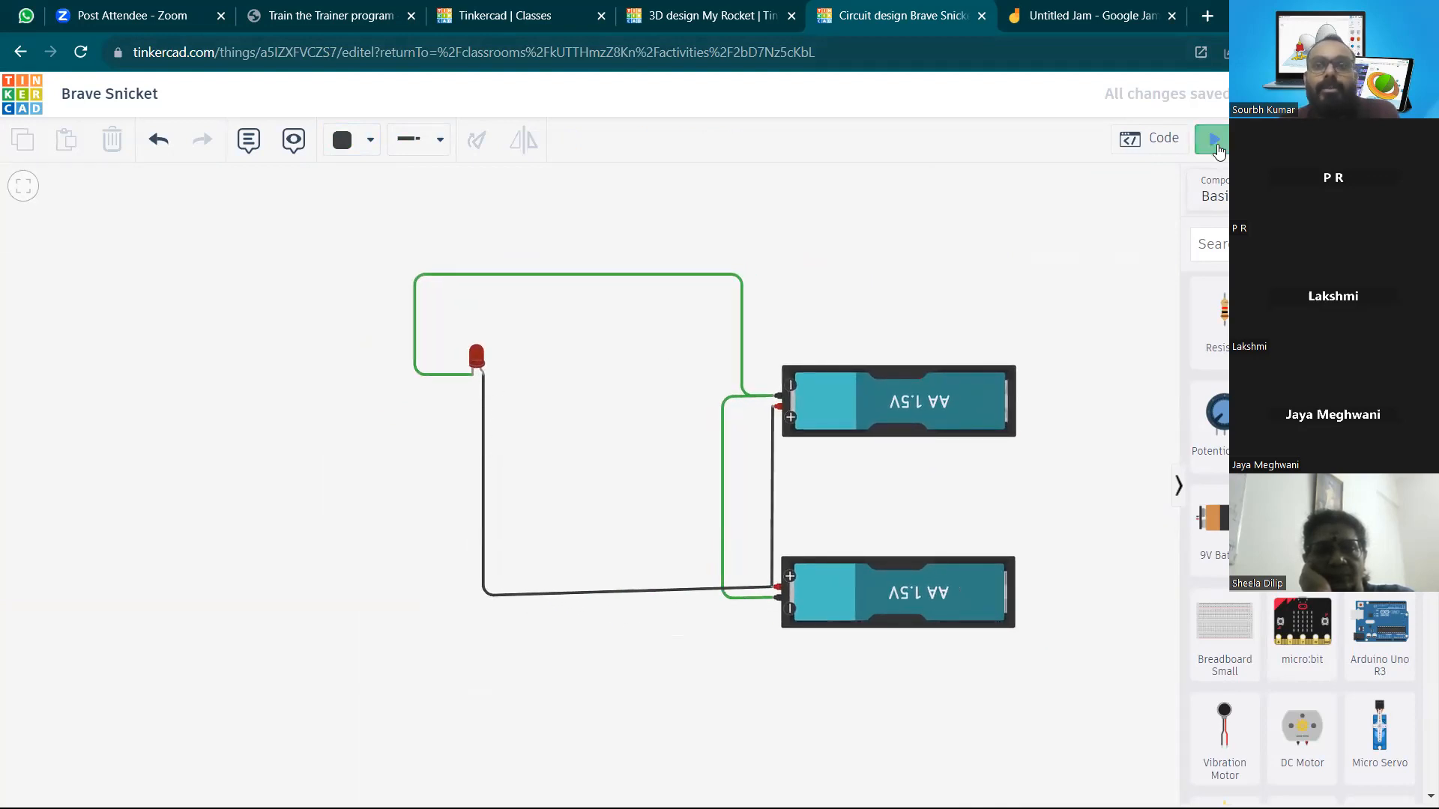
Remove the black and green wires joining the two batteries and mirror the lower battery to swap its terminals
{"action": "left_click", "coordinate": [772, 499]}
{"action": "key", "text": "Delete"}
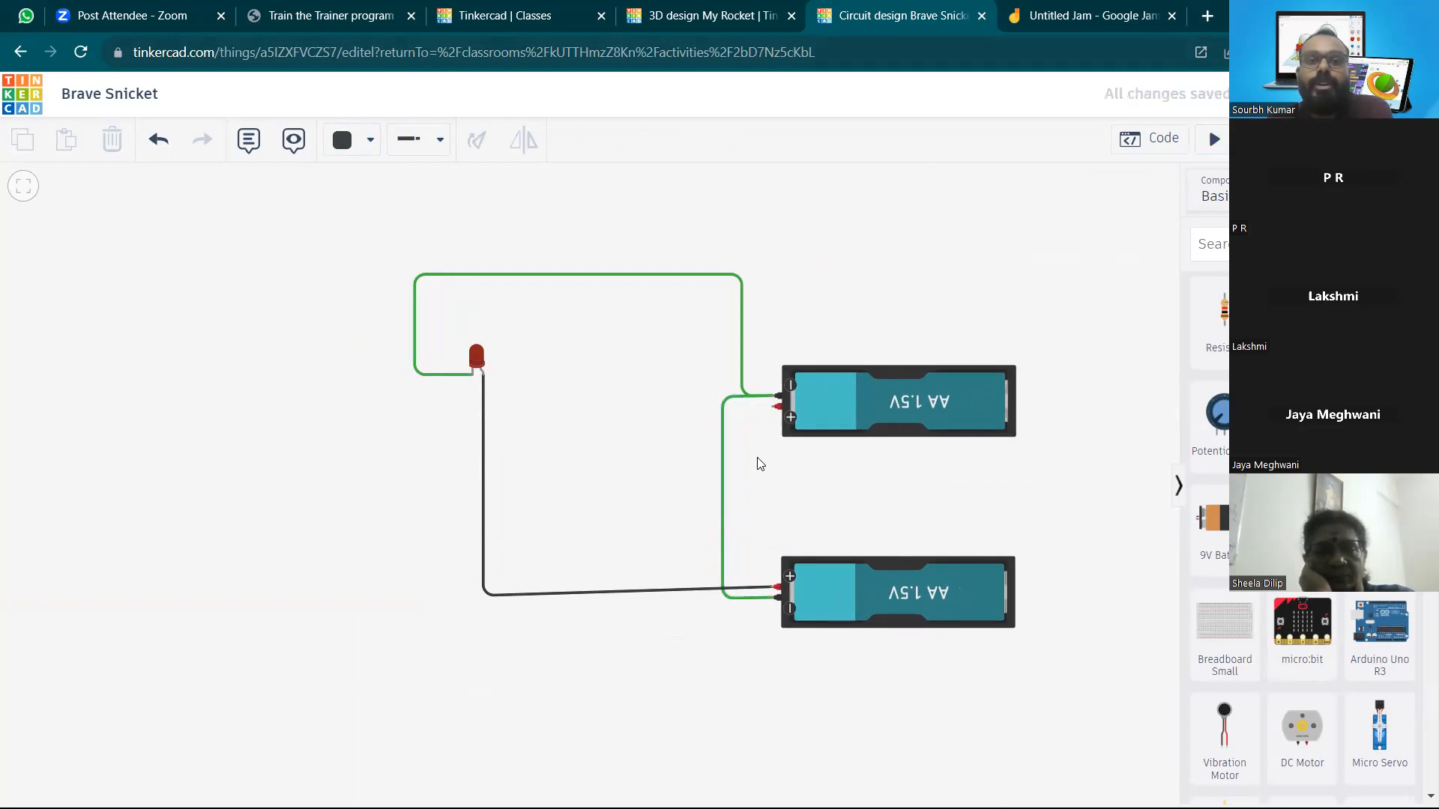
{"action": "left_click", "coordinate": [841, 573]}
{"action": "left_click", "coordinate": [517, 145]}
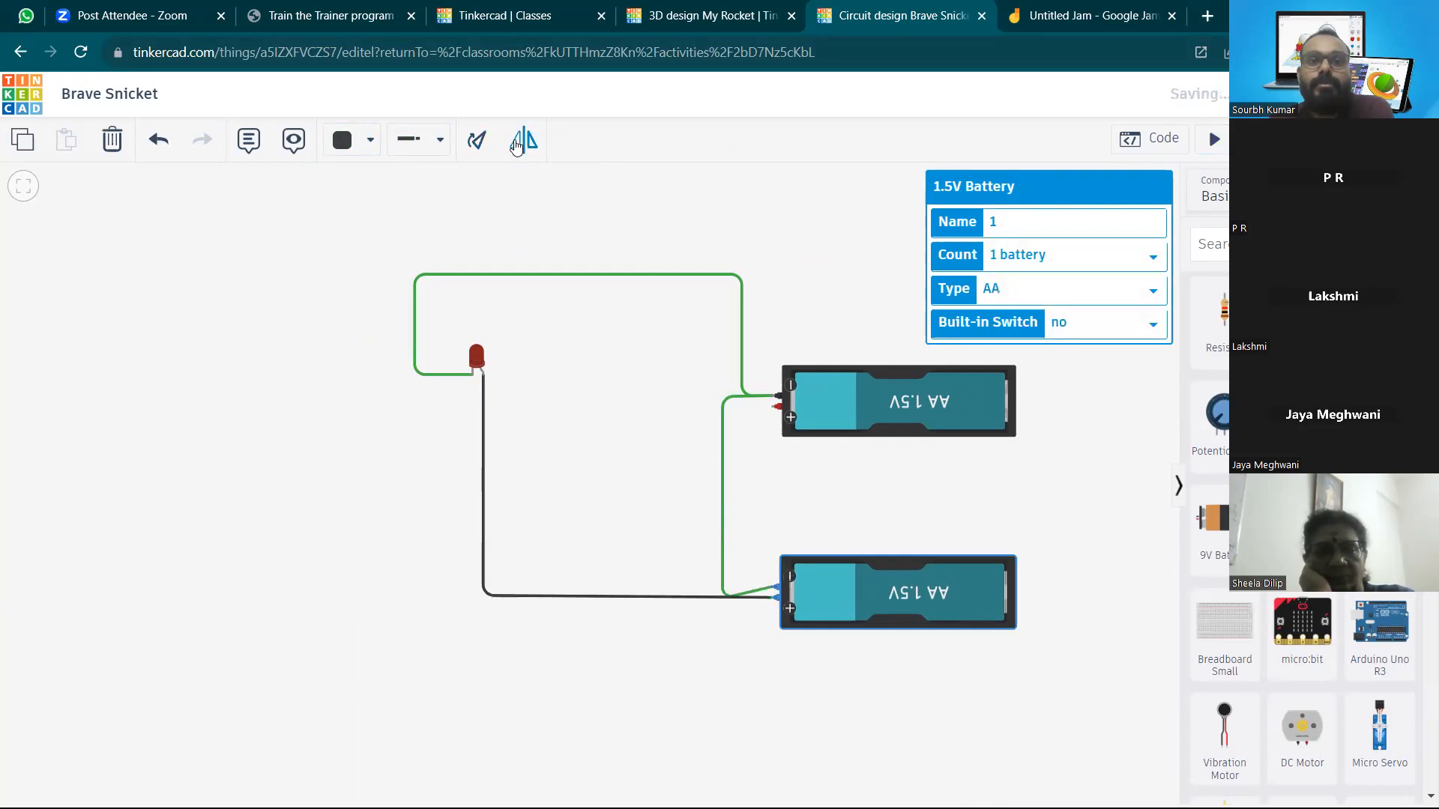
{"action": "left_click", "coordinate": [752, 598]}
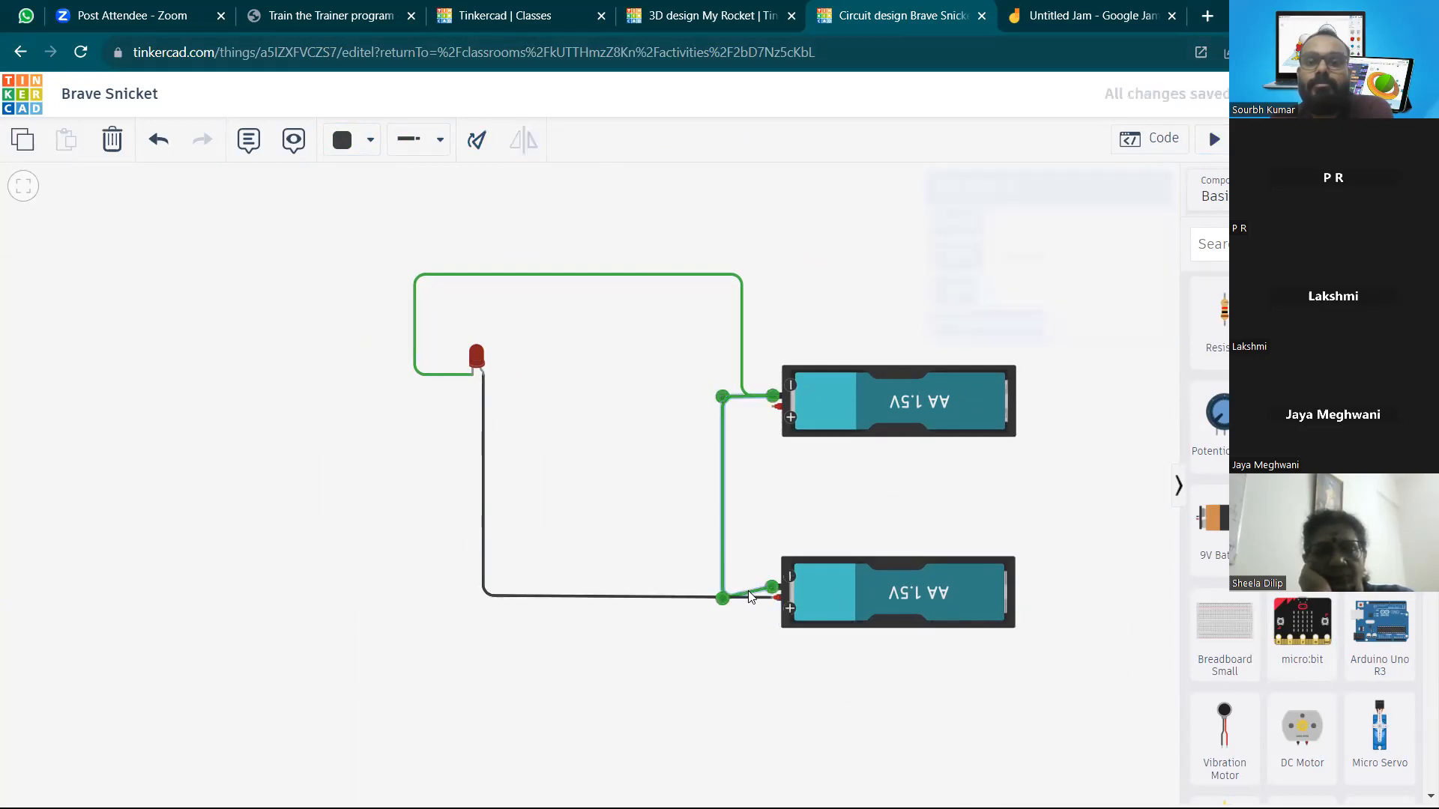
{"action": "key", "text": "Delete"}
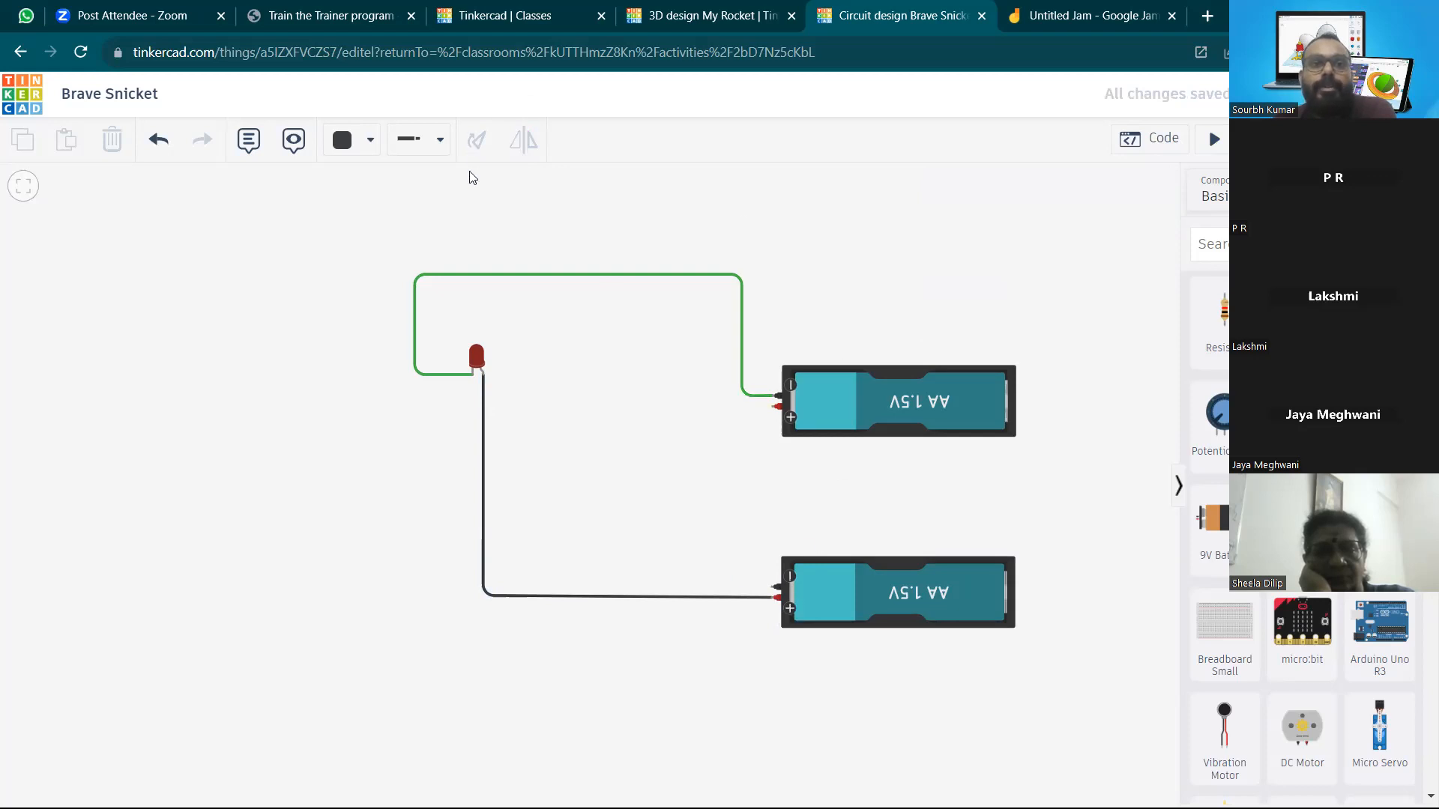
Join the upper battery's positive terminal to the lower battery's negative terminal with a red wire for a series connection
{"action": "left_click", "coordinate": [412, 141]}
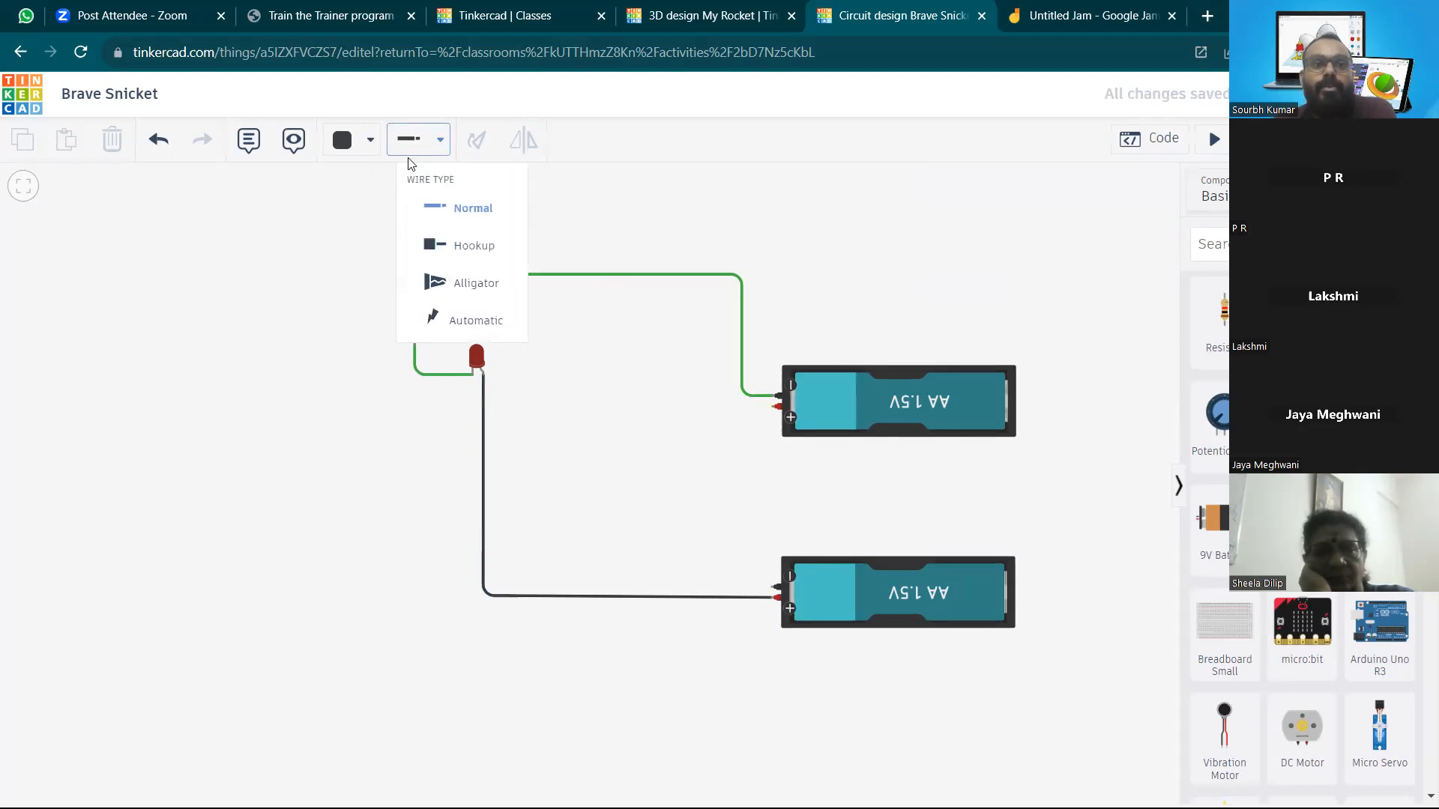
{"action": "left_click", "coordinate": [351, 141]}
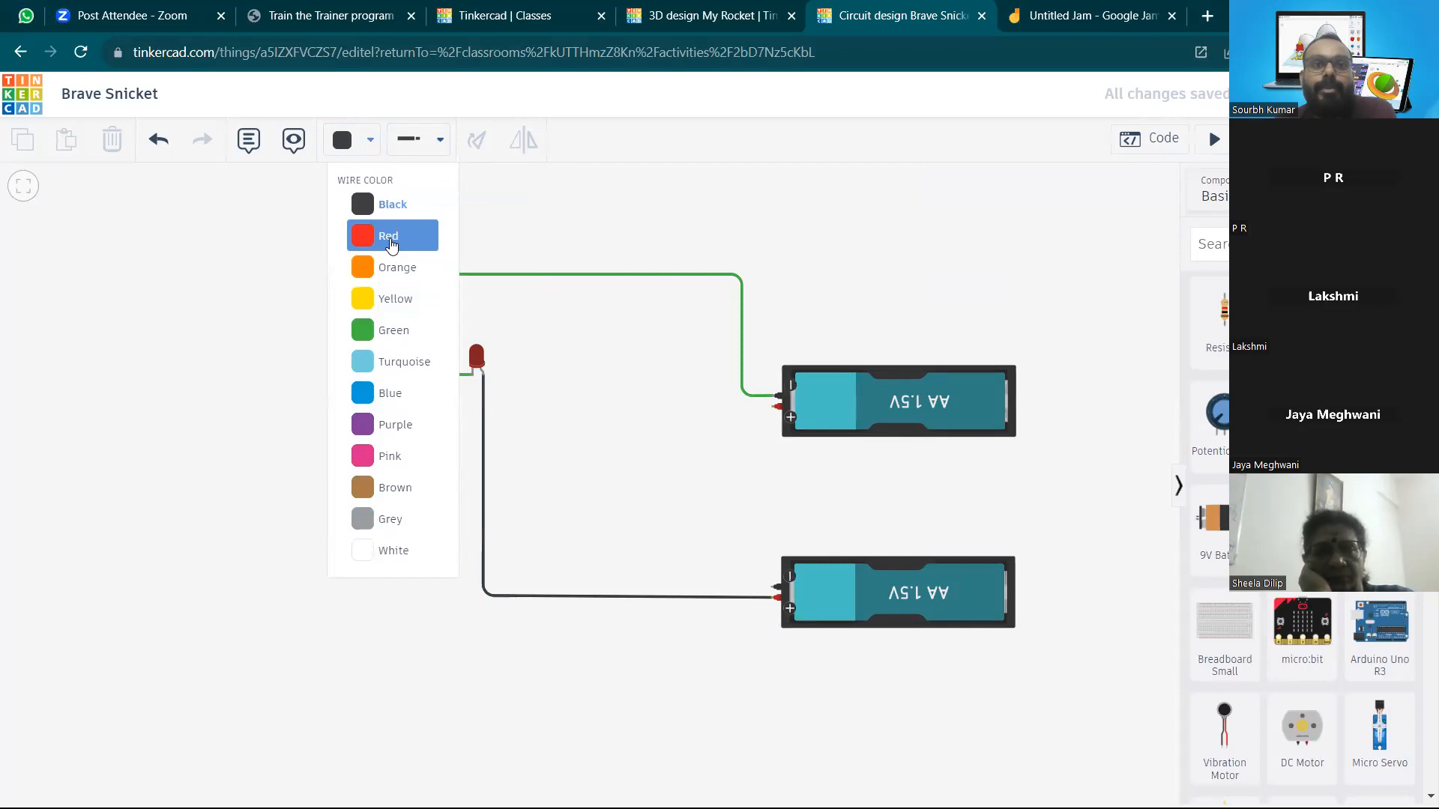
{"action": "left_click", "coordinate": [390, 237]}
{"action": "left_click", "coordinate": [778, 407]}
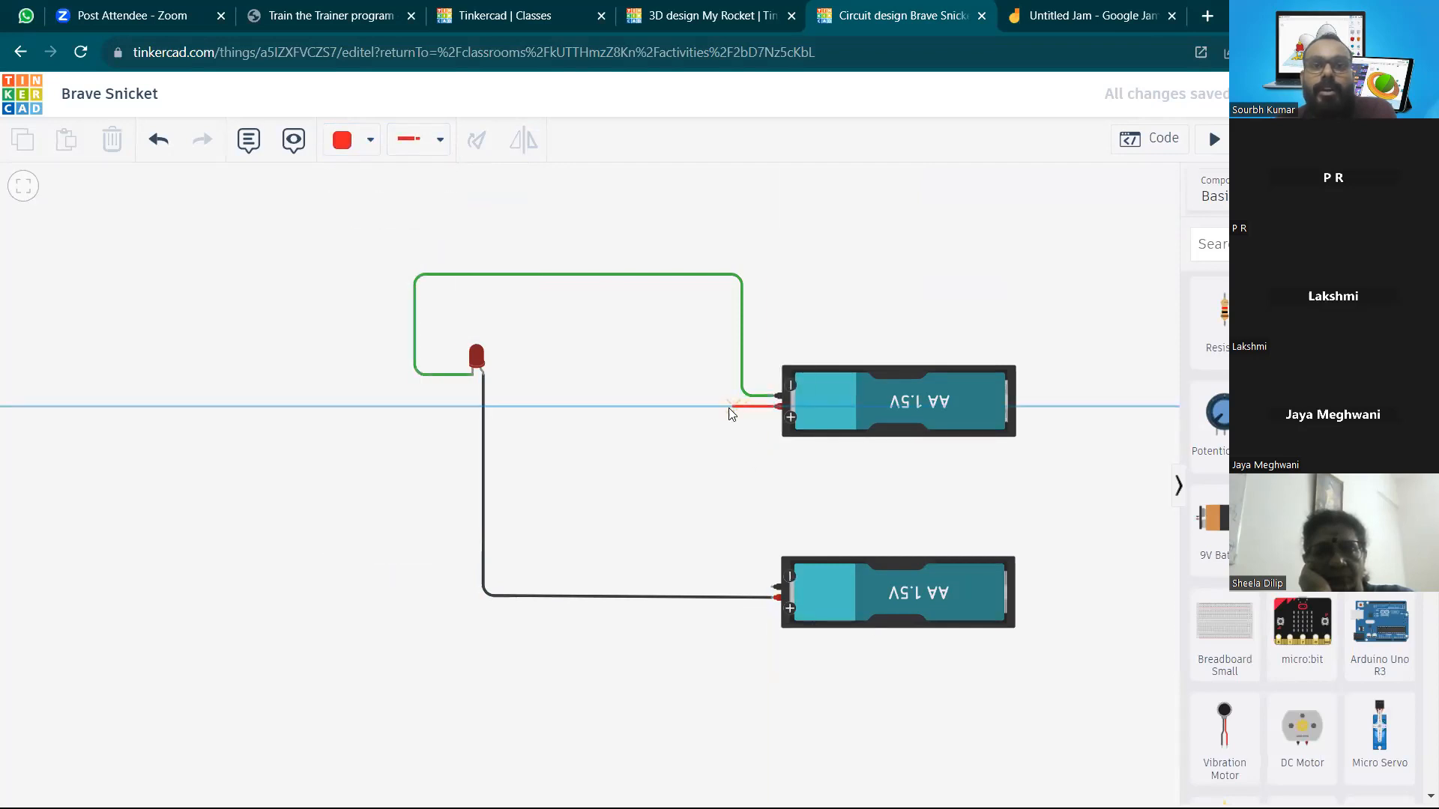
{"action": "left_click", "coordinate": [724, 407]}
{"action": "left_click", "coordinate": [724, 582]}
{"action": "left_click", "coordinate": [776, 587]}
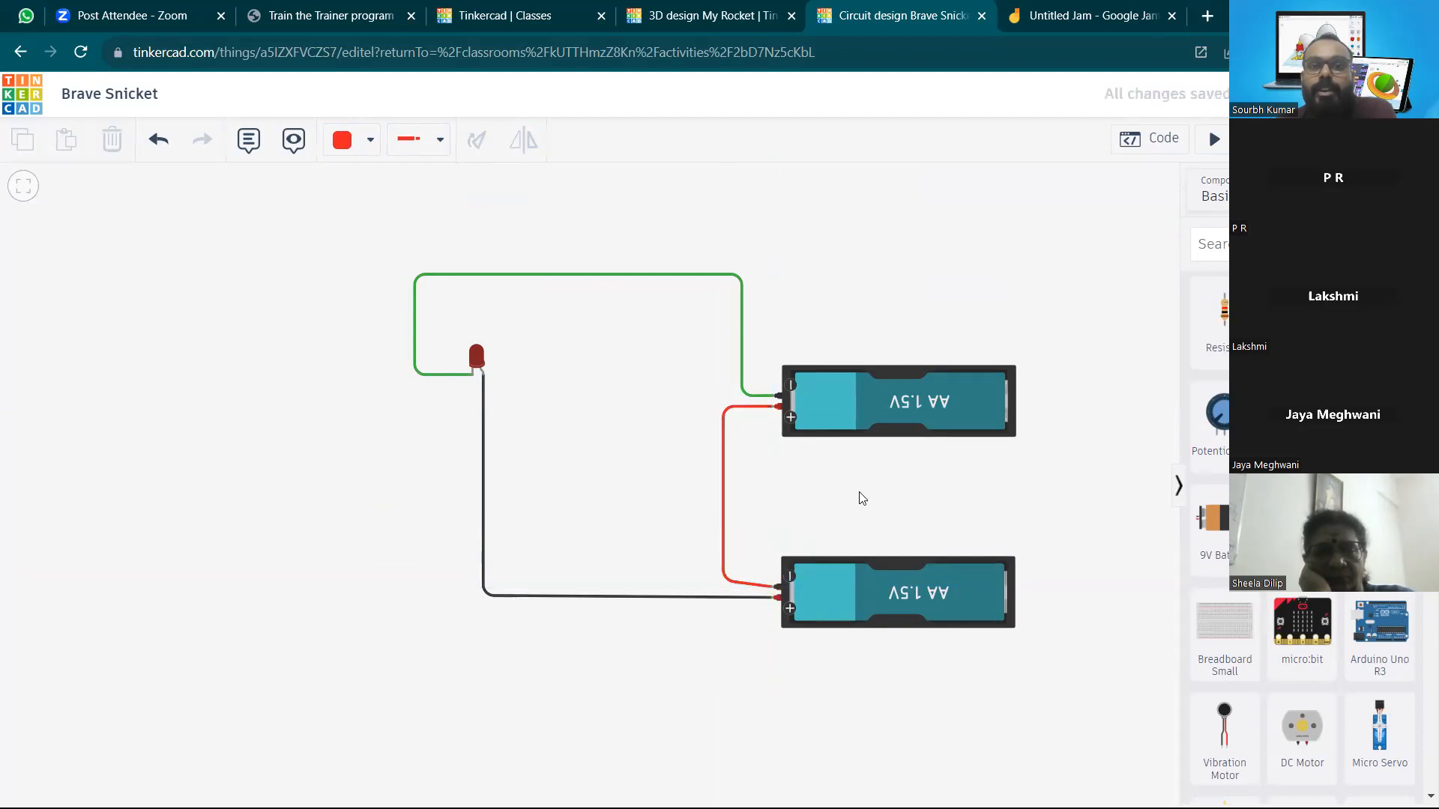
Run the simulation of the series circuit, inspect the current warning on the LED, and stop the simulation
{"action": "left_click", "coordinate": [1212, 139]}
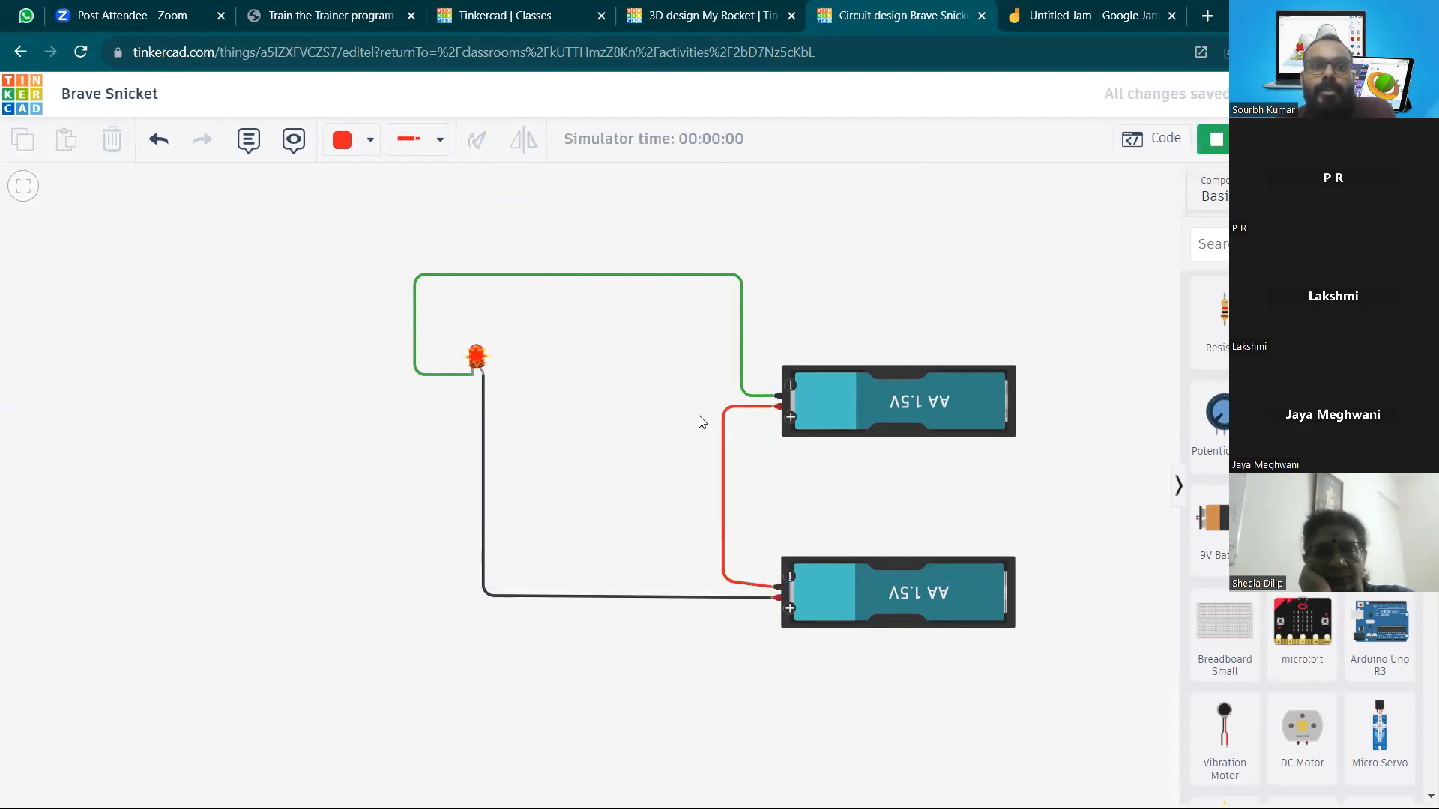
{"action": "scroll", "coordinate": [462, 363], "scroll_direction": "up", "scroll_amount": 5}
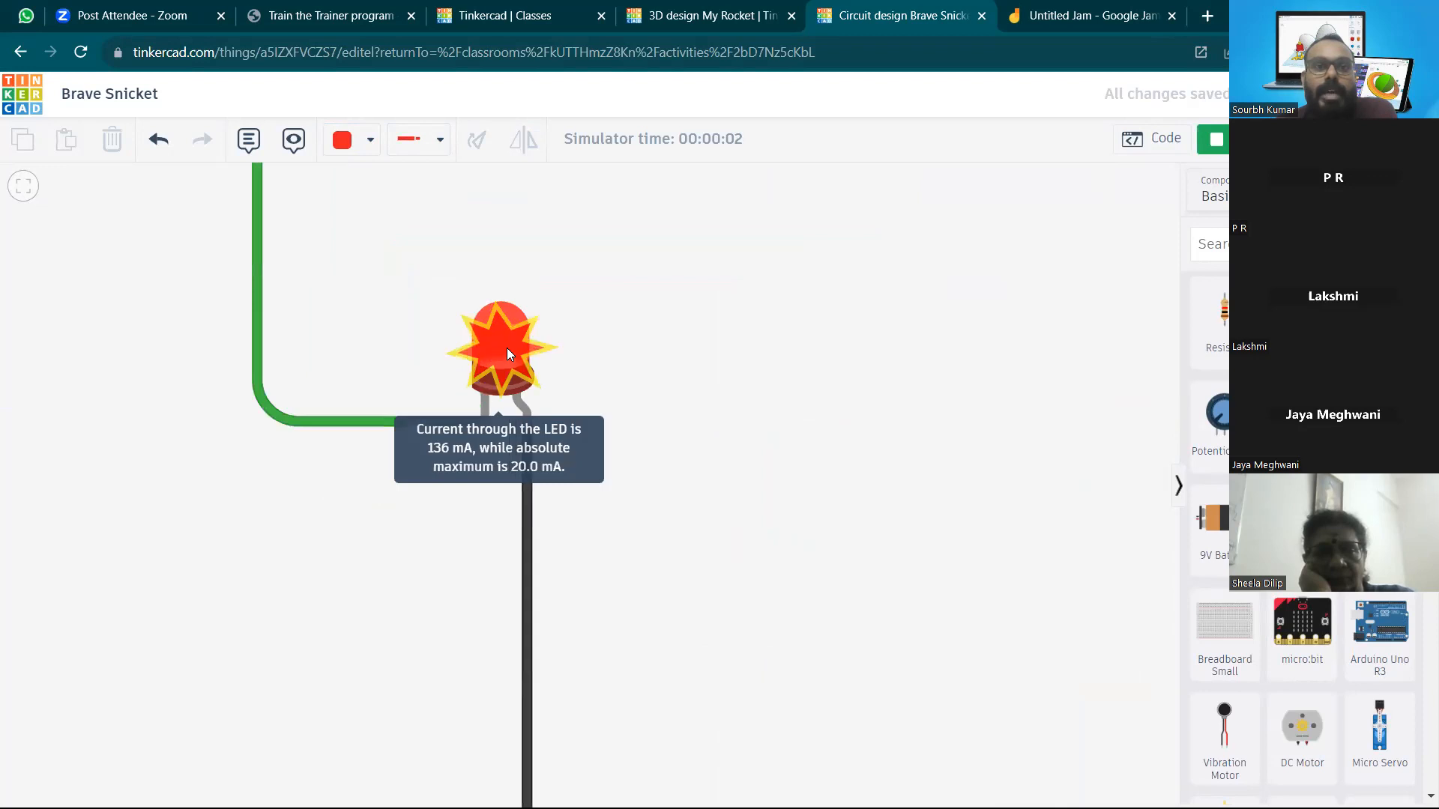
{"action": "left_click", "coordinate": [506, 348]}
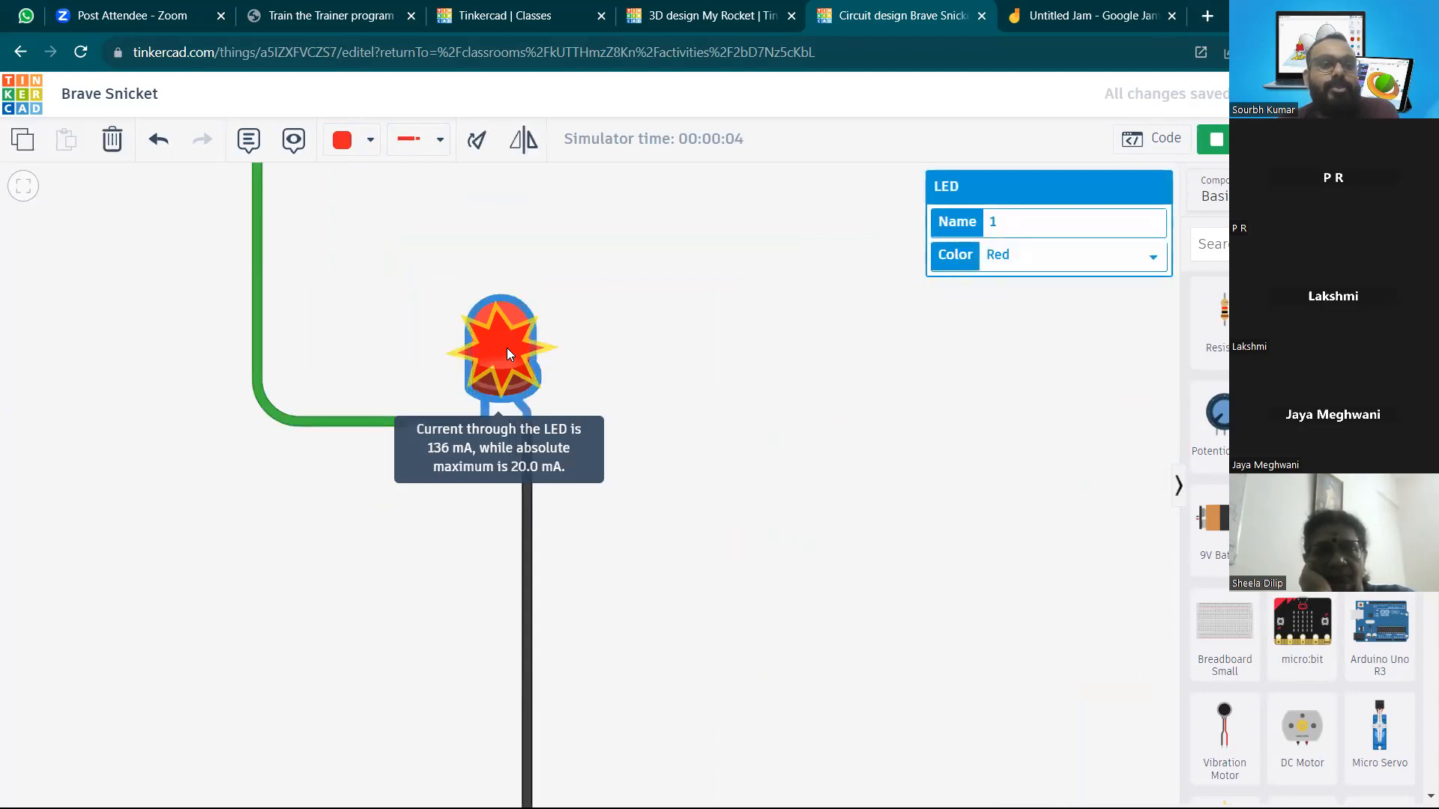
{"action": "left_click", "coordinate": [893, 498]}
{"action": "scroll", "coordinate": [877, 497], "scroll_direction": "down", "scroll_amount": 8}
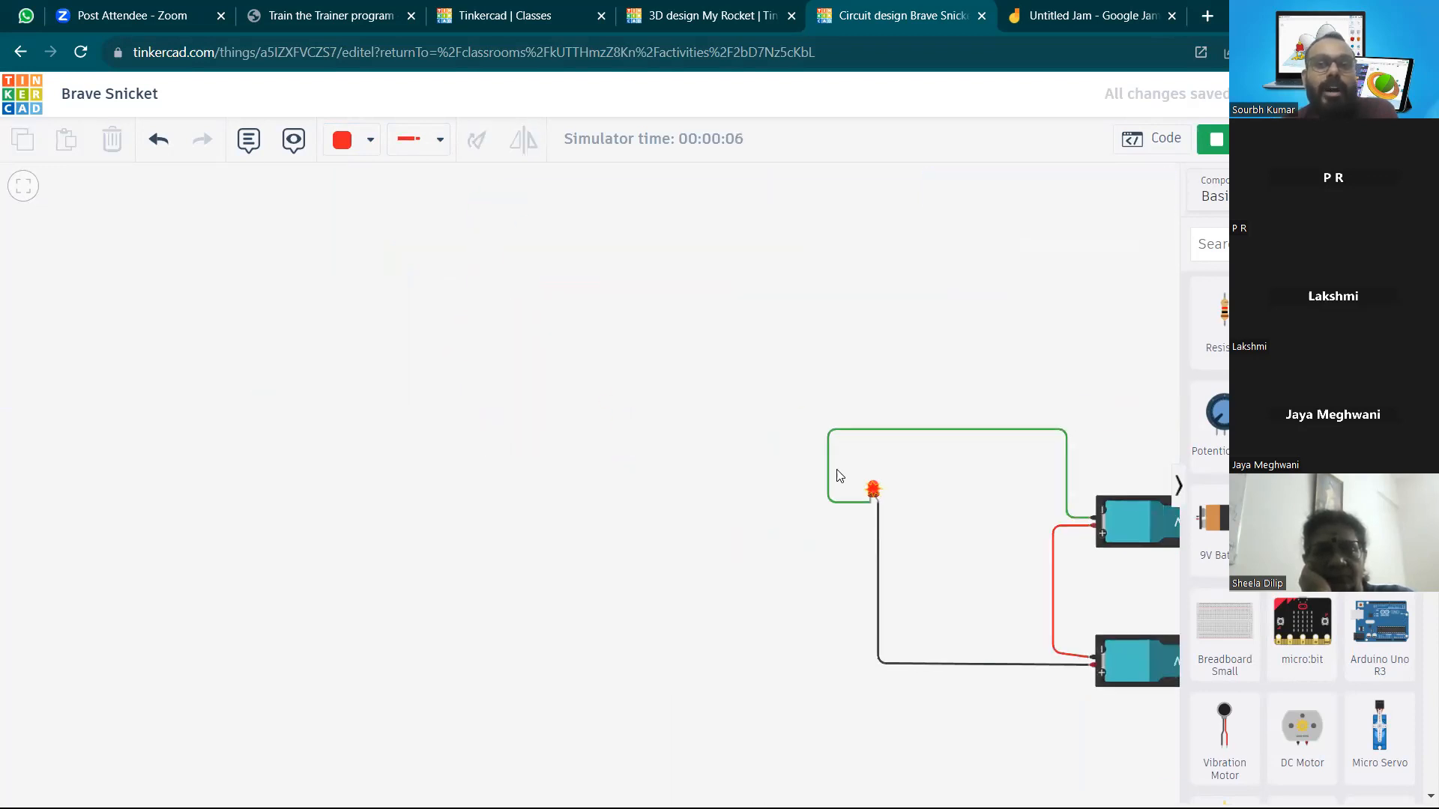
{"action": "left_click_drag", "start_coordinate": [953, 538], "coordinate": [708, 432]}
{"action": "left_click_drag", "start_coordinate": [850, 473], "coordinate": [764, 454]}
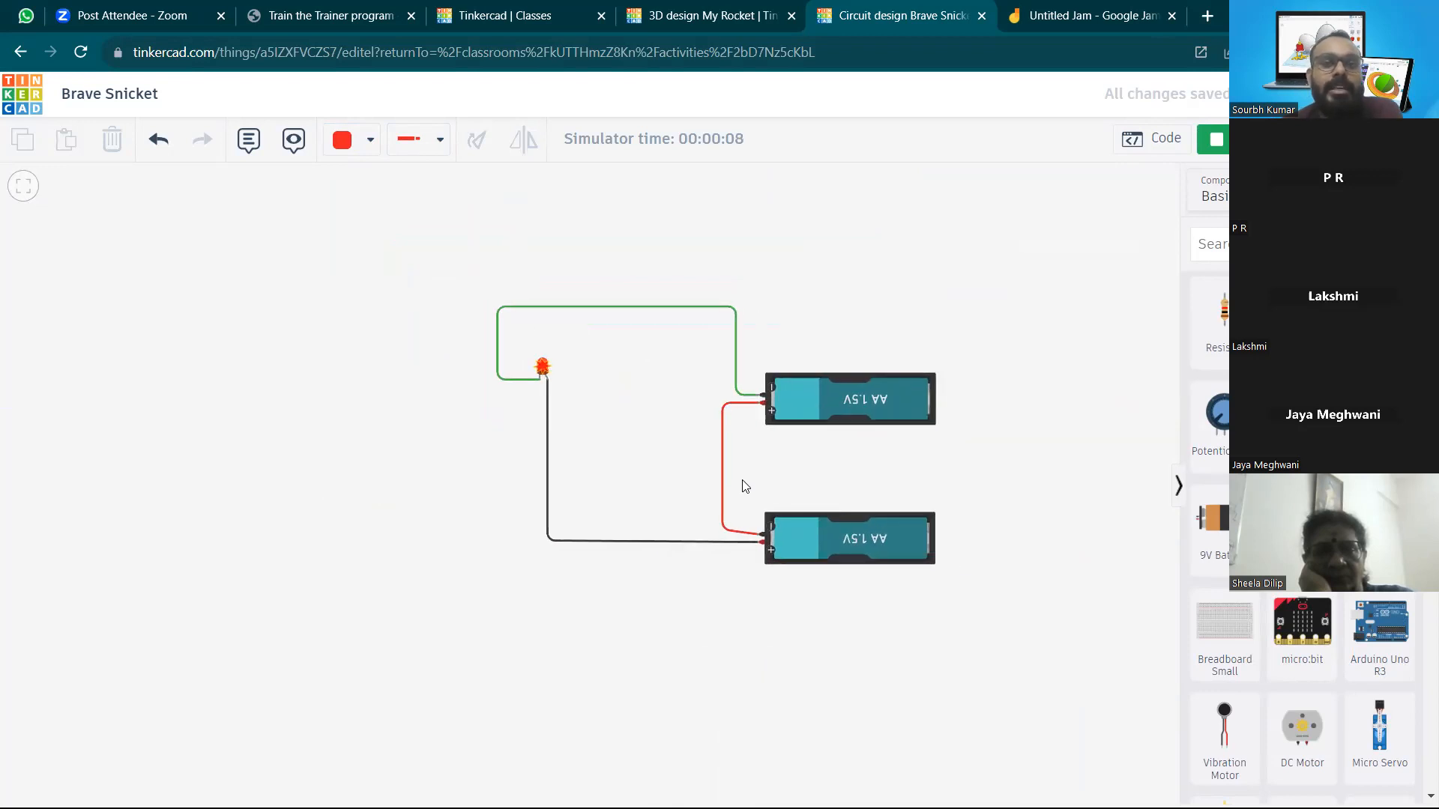
{"action": "left_click", "coordinate": [1216, 138]}
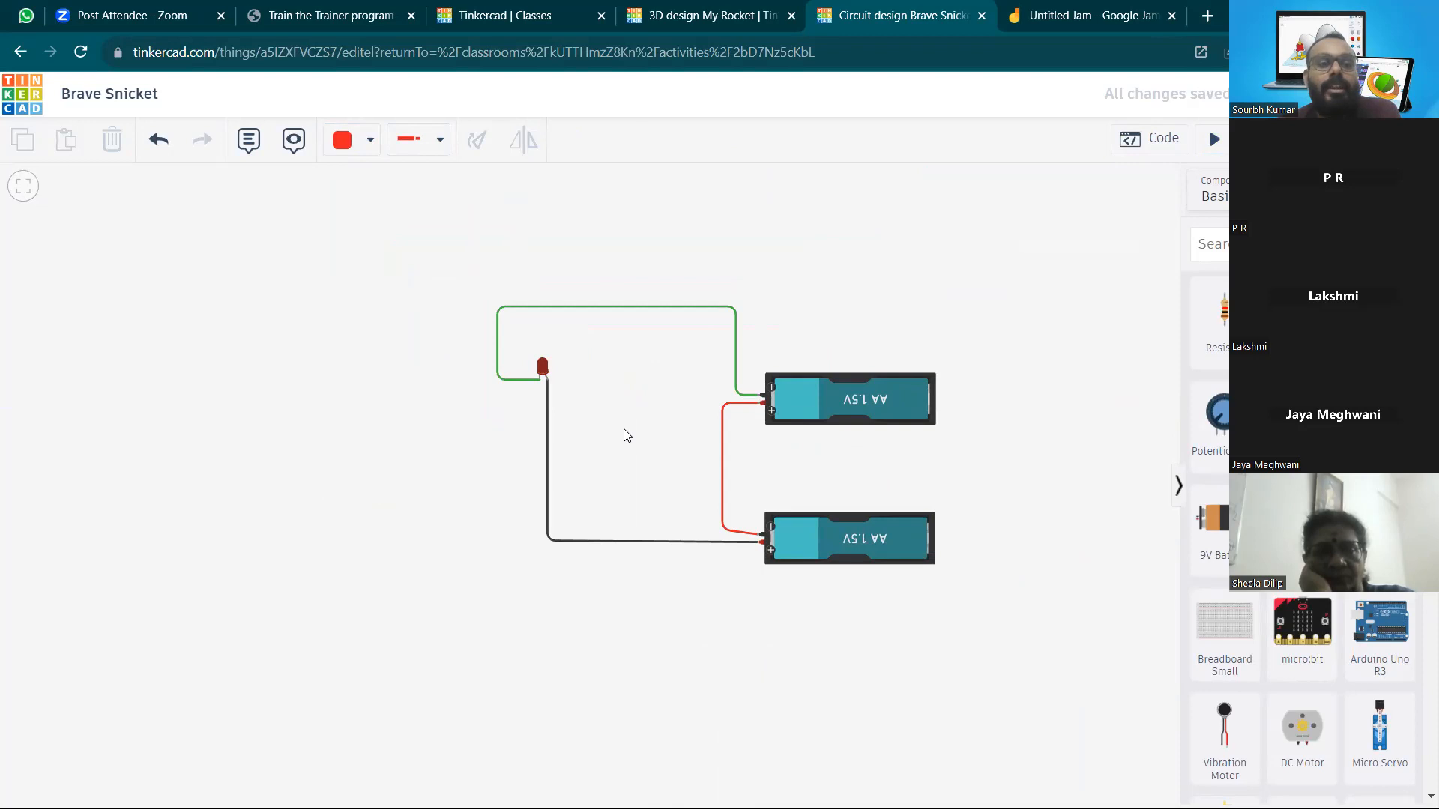
Place a 3V coin cell battery above the upper AA battery and shift it slightly down toward that battery
{"action": "left_click_drag", "start_coordinate": [606, 419], "coordinate": [613, 417]}
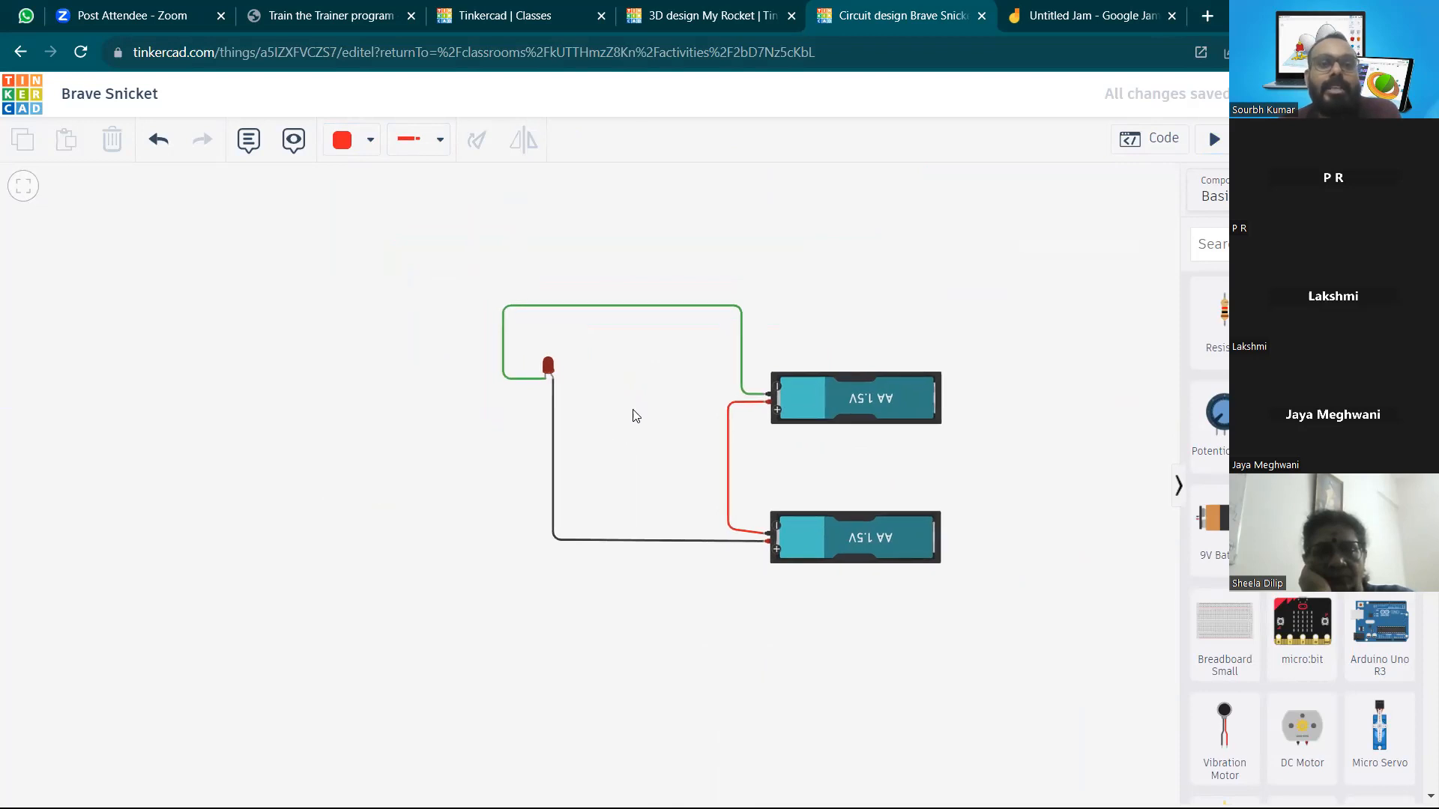
{"action": "scroll", "coordinate": [634, 409], "scroll_direction": "up", "scroll_amount": 2}
{"action": "scroll", "coordinate": [706, 406], "scroll_direction": "down", "scroll_amount": 1}
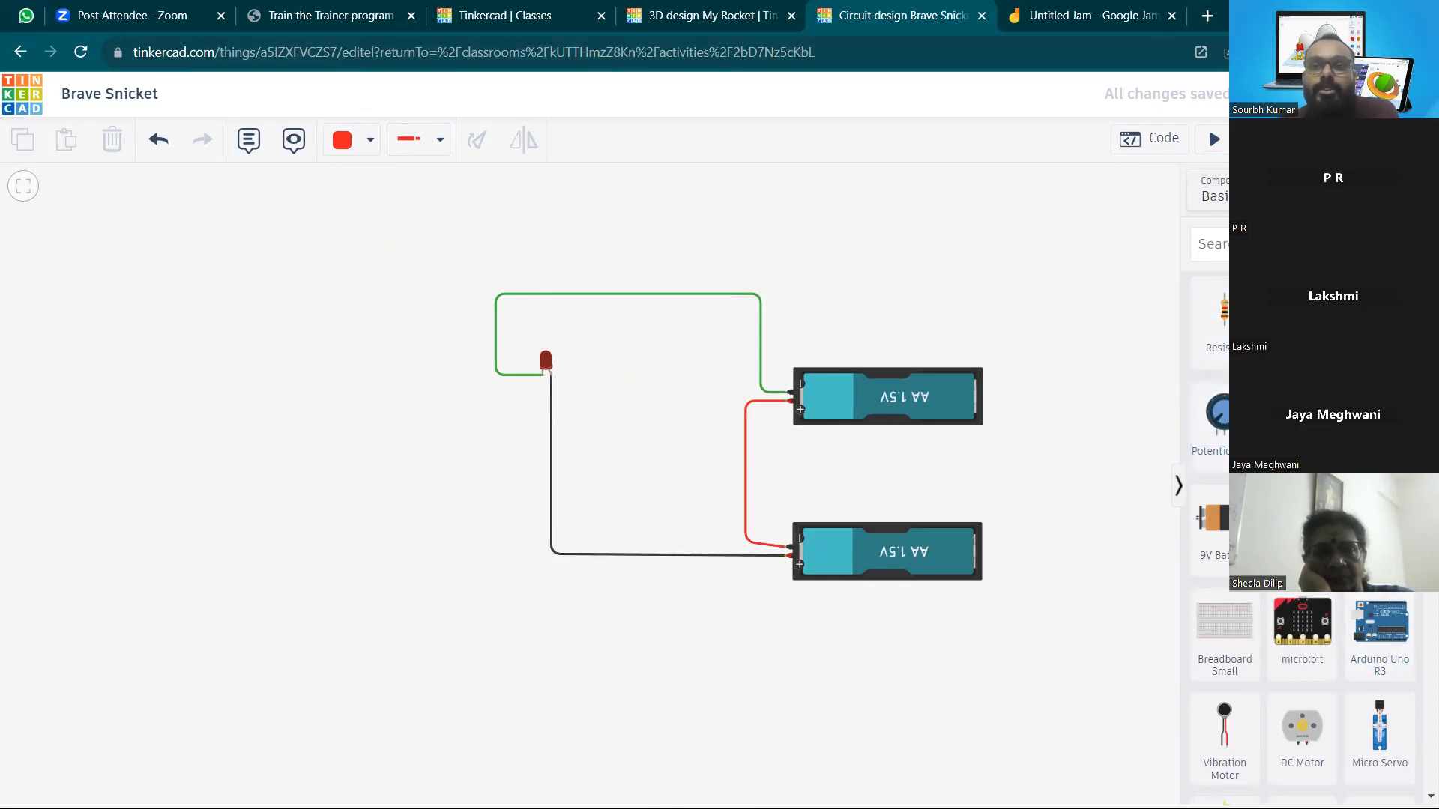
{"action": "left_click_drag", "start_coordinate": [1303, 518], "coordinate": [857, 267]}
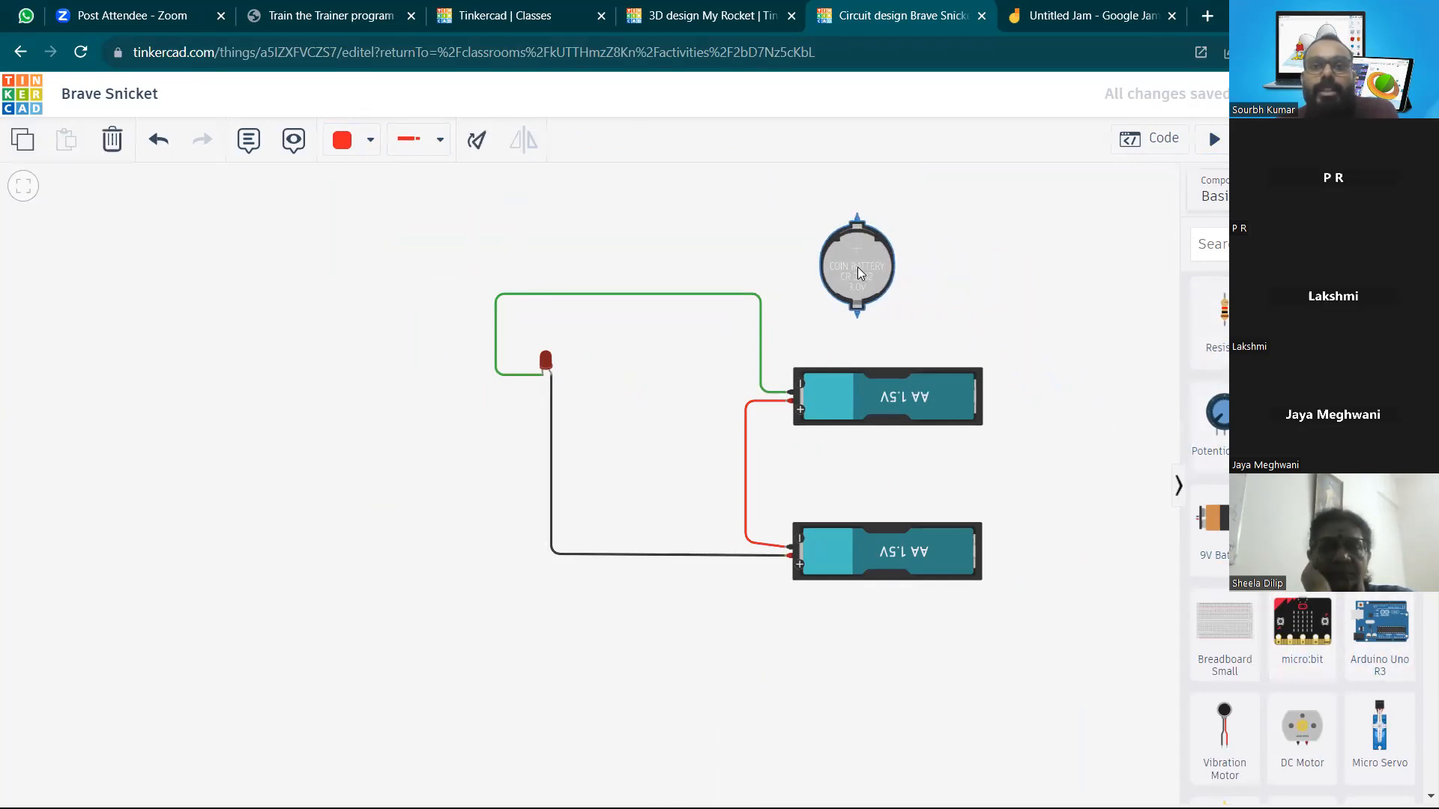
{"action": "left_click", "coordinate": [945, 277]}
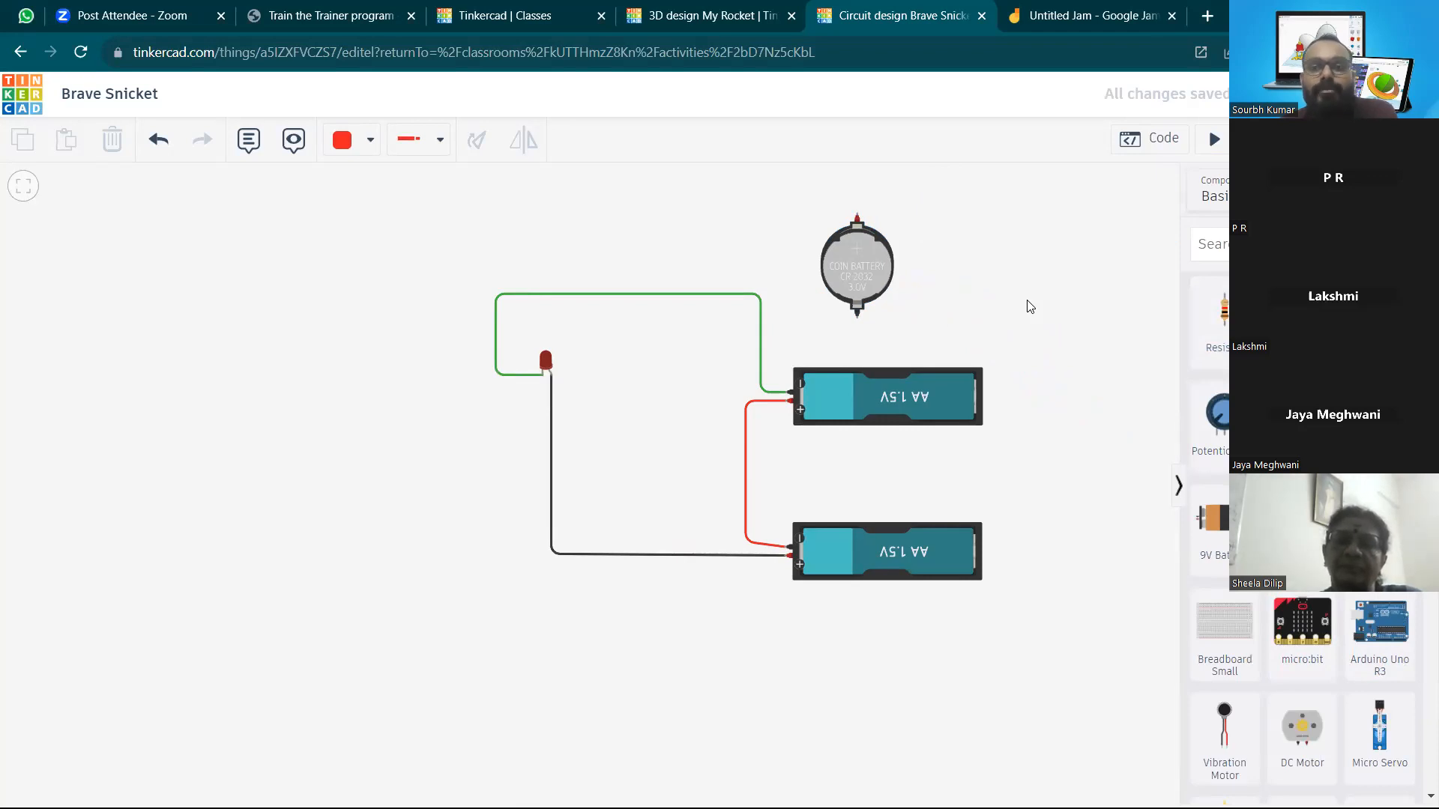
{"action": "left_click_drag", "start_coordinate": [866, 260], "coordinate": [861, 283]}
Move the upper AA battery slightly left beneath the coin cell and select the coin cell
{"action": "left_click", "coordinate": [918, 393]}
{"action": "left_click", "coordinate": [1047, 462]}
{"action": "mouse_move", "coordinate": [888, 410]}
{"action": "left_mouse_down"}
{"action": "mouse_move", "coordinate": [855, 411]}
{"action": "mouse_move", "coordinate": [864, 400]}
{"action": "left_mouse_up"}
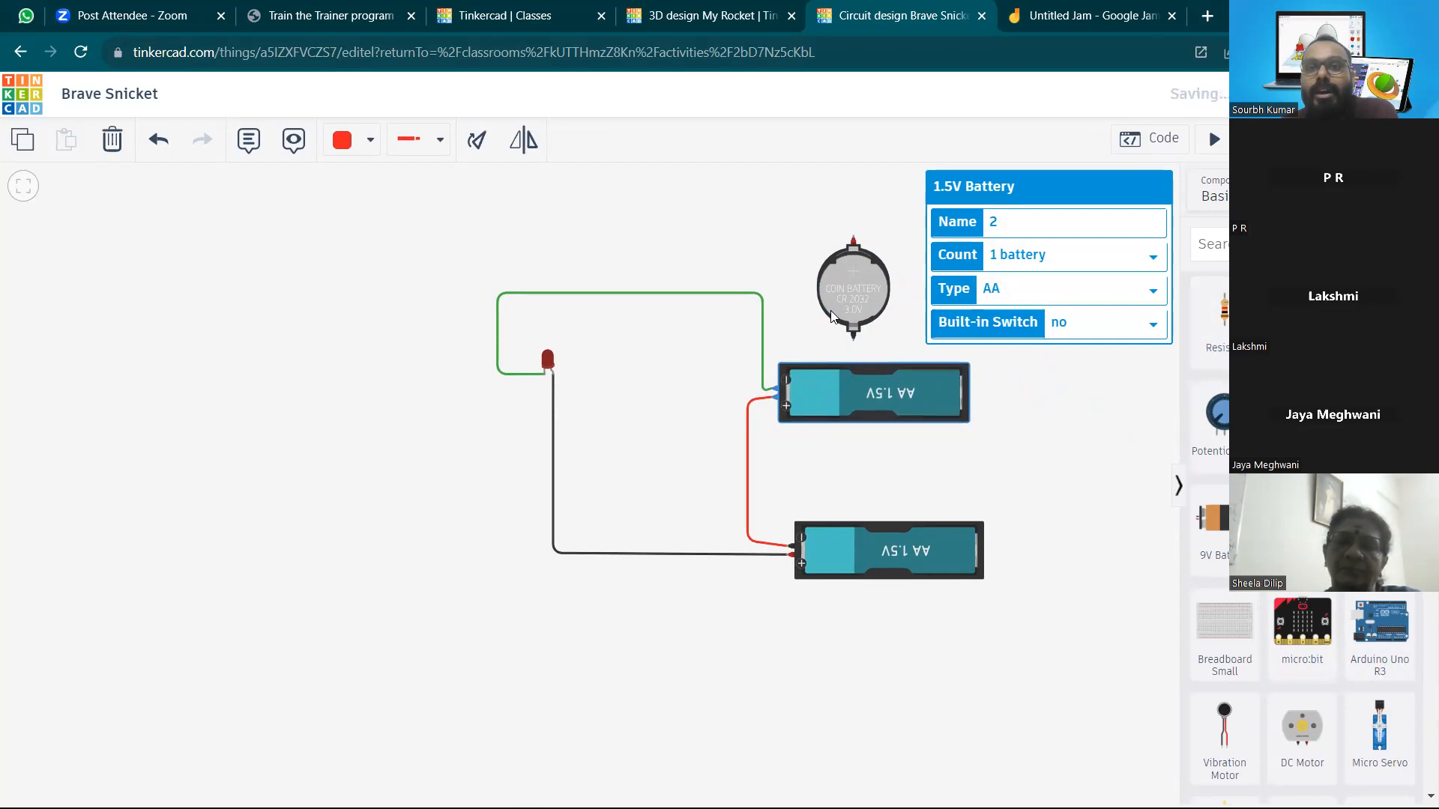
{"action": "left_click", "coordinate": [1089, 459]}
{"action": "left_click", "coordinate": [867, 291]}
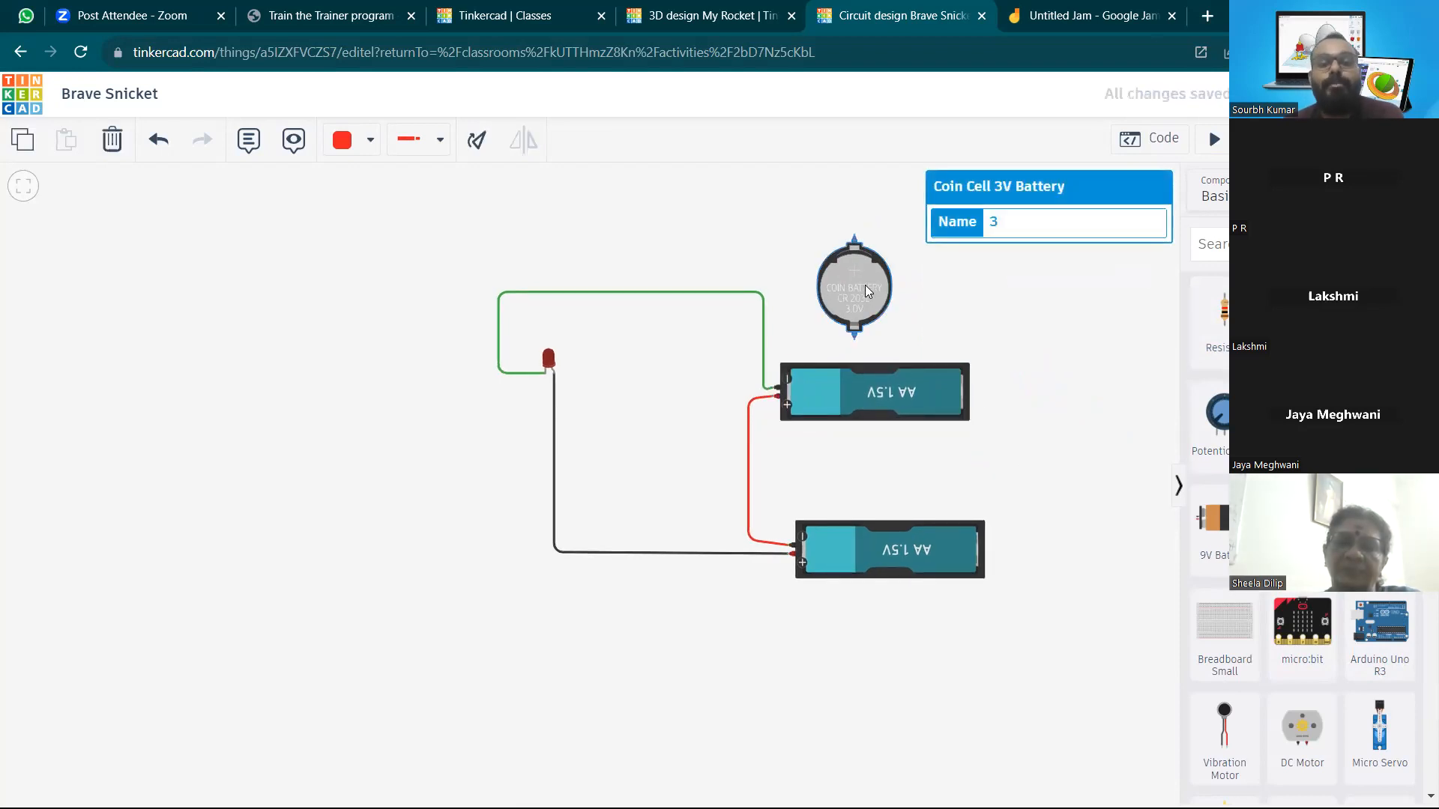
Delete the coin cell, both AA batteries and the LED to clear the circuit workspace
{"action": "key", "text": "Delete"}
{"action": "left_click", "coordinate": [851, 401]}
{"action": "key", "text": "Delete"}
{"action": "left_click", "coordinate": [817, 552]}
{"action": "key", "text": "Delete"}
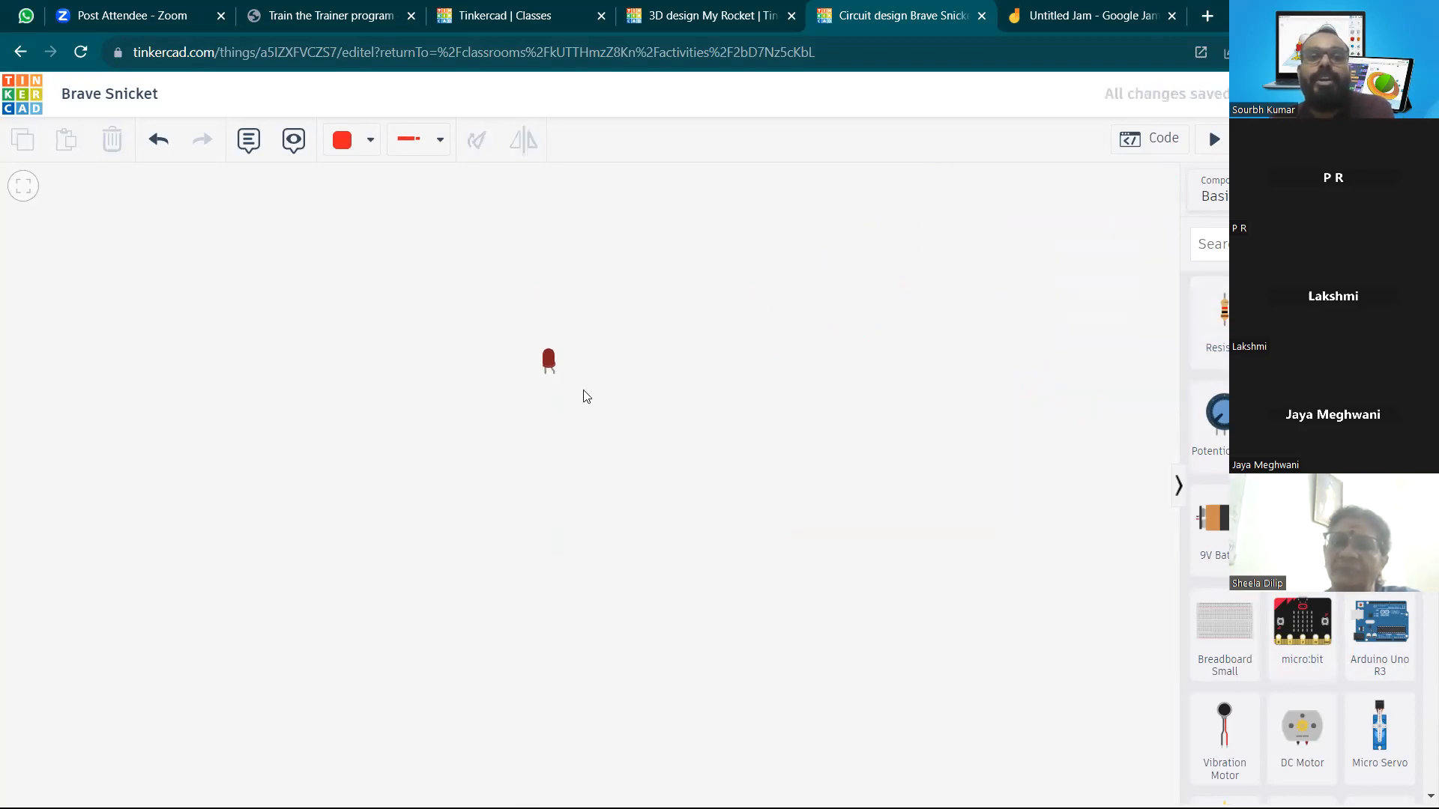
{"action": "left_click", "coordinate": [550, 361]}
{"action": "key", "text": "Delete"}
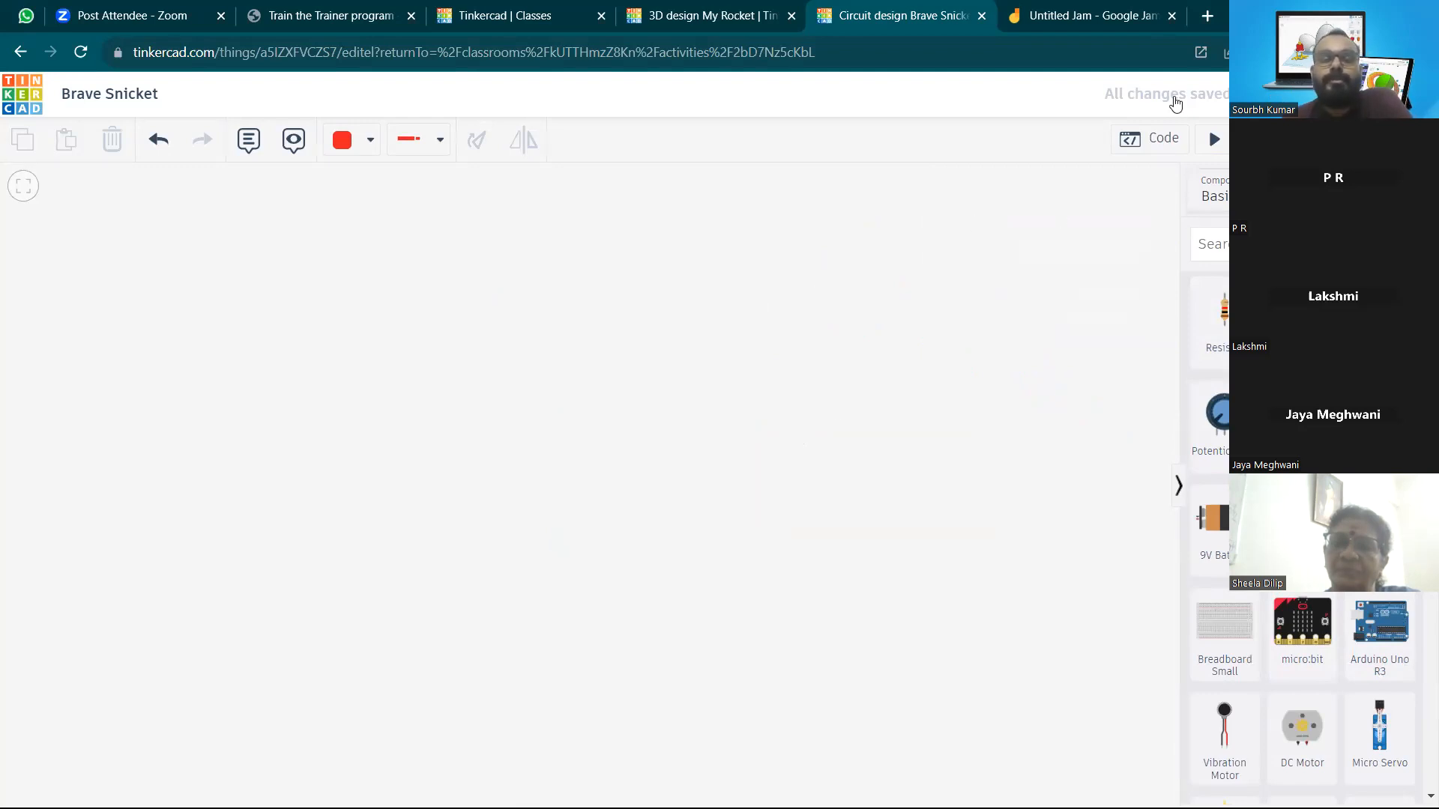
Check the Jamboard notes briefly, return to the circuit design, and show it in full-screen view
{"action": "left_click", "coordinate": [1064, 17]}
{"action": "left_click", "coordinate": [940, 9]}
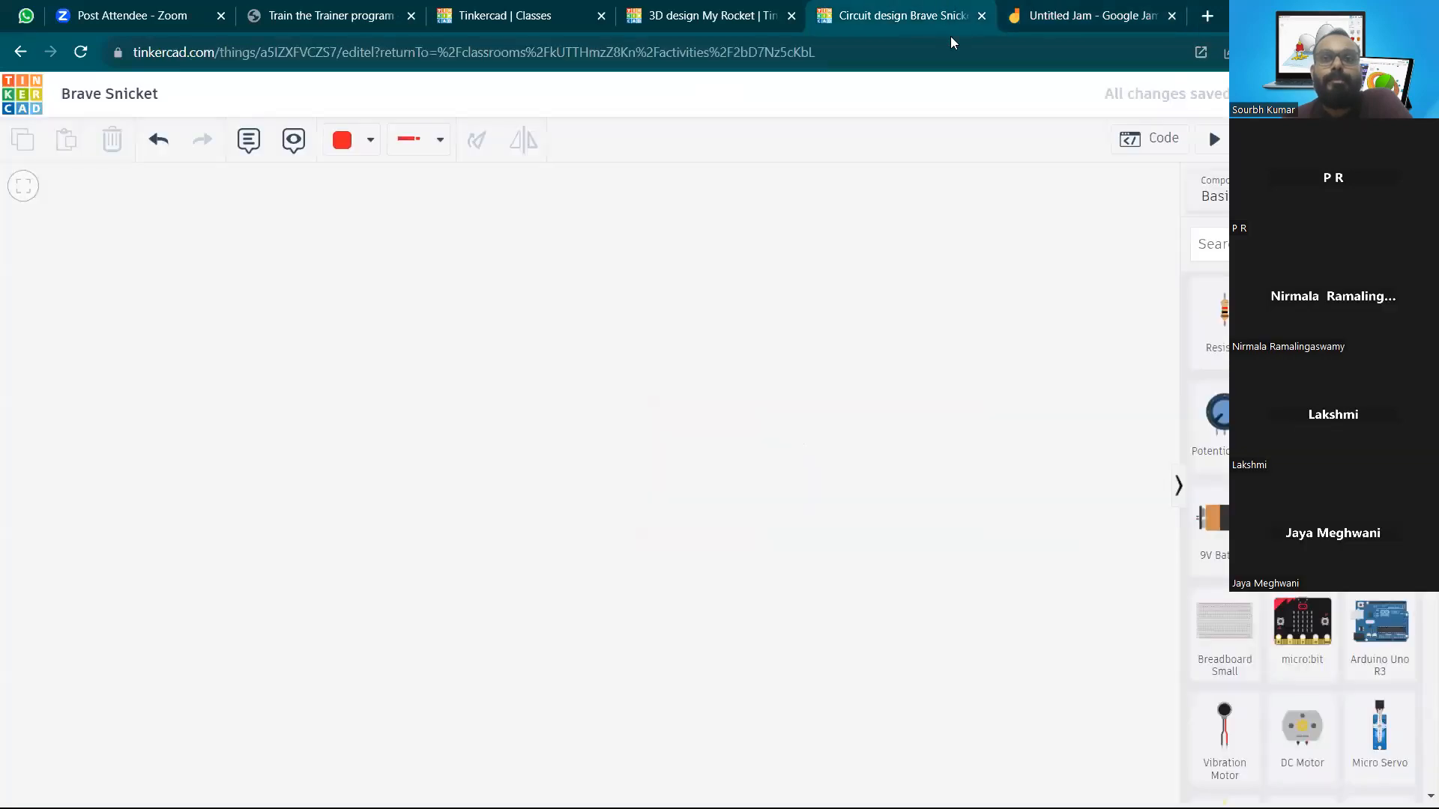
{"action": "left_click", "coordinate": [1082, 14]}
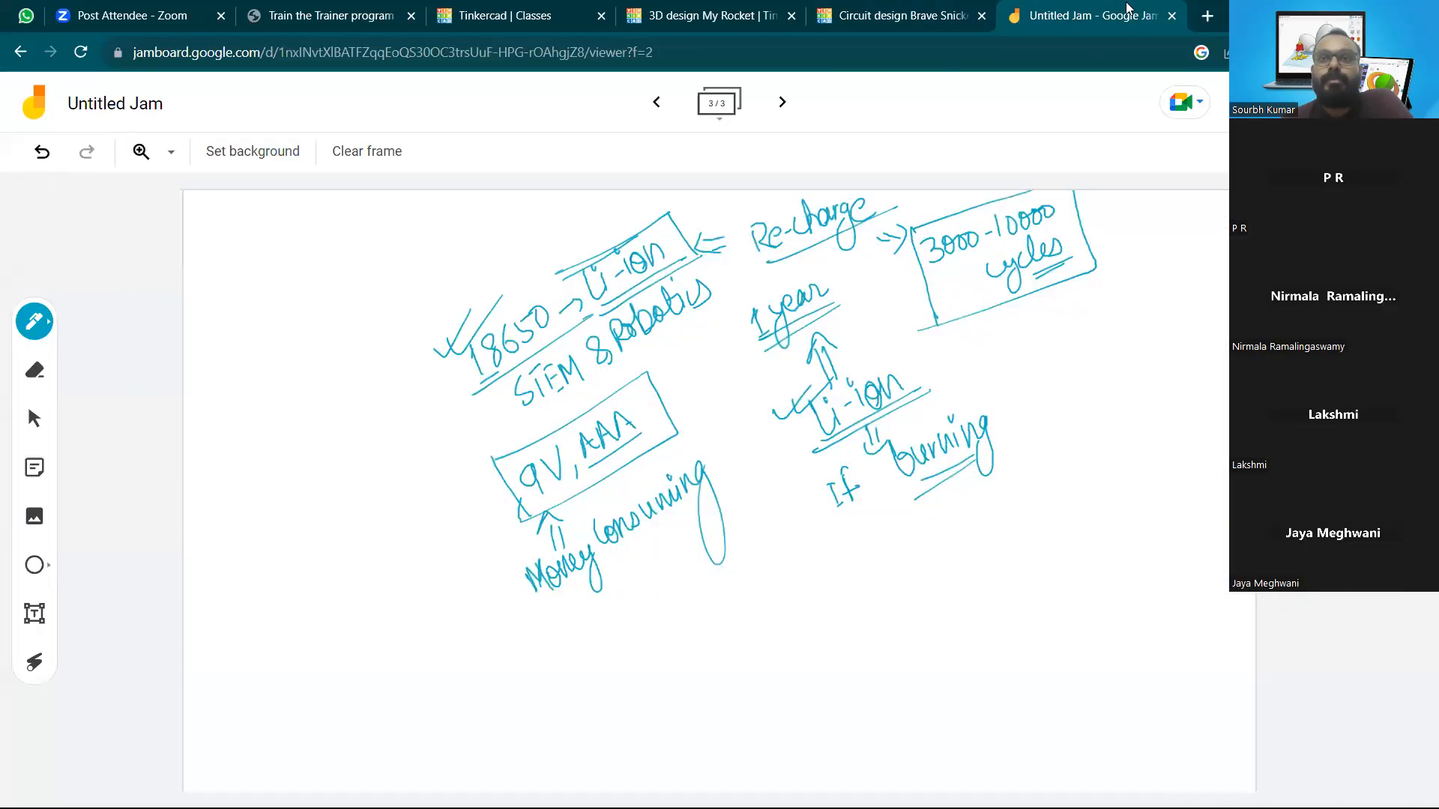
{"action": "left_click", "coordinate": [948, 11]}
{"action": "left_click", "coordinate": [1424, 52]}
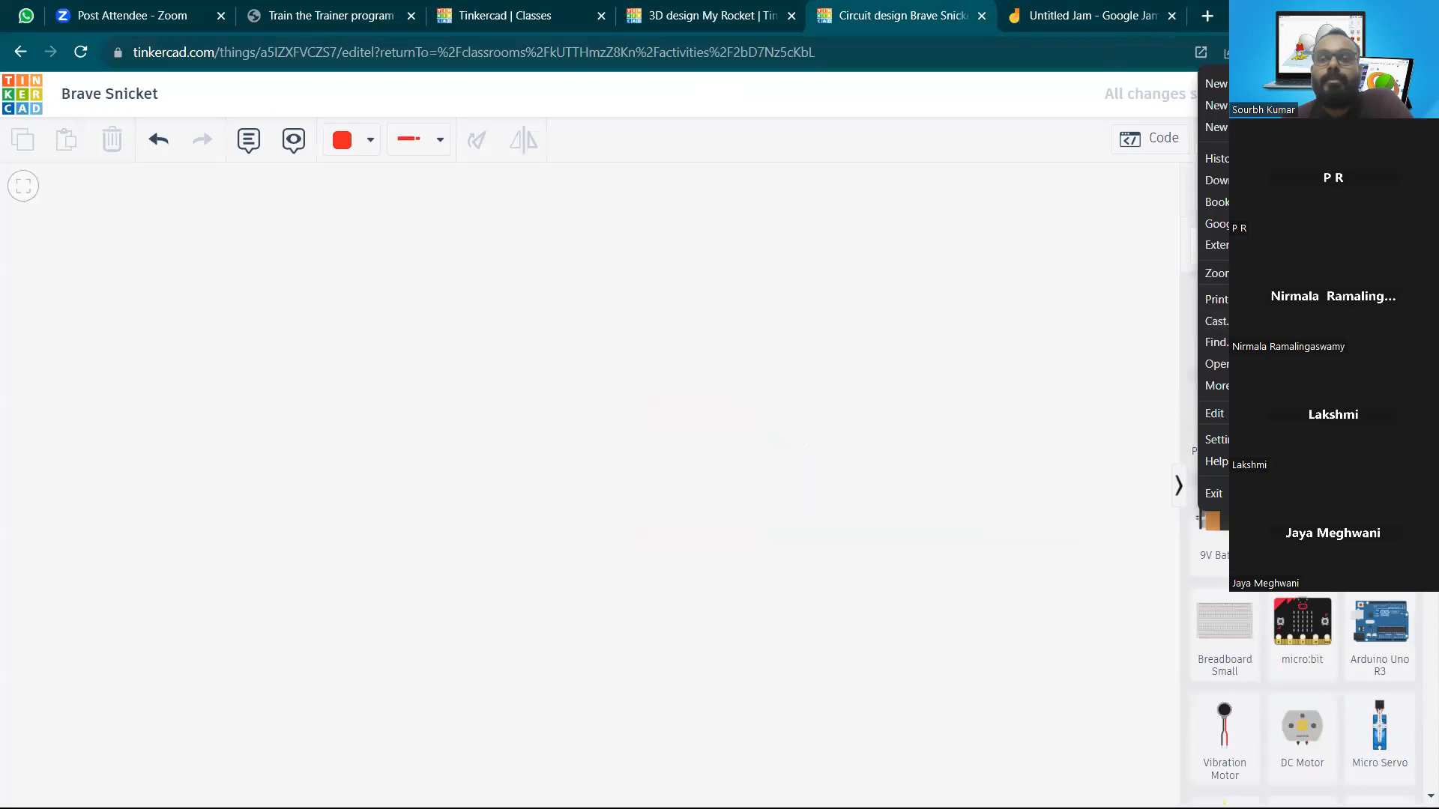
{"action": "left_click", "coordinate": [1415, 273]}
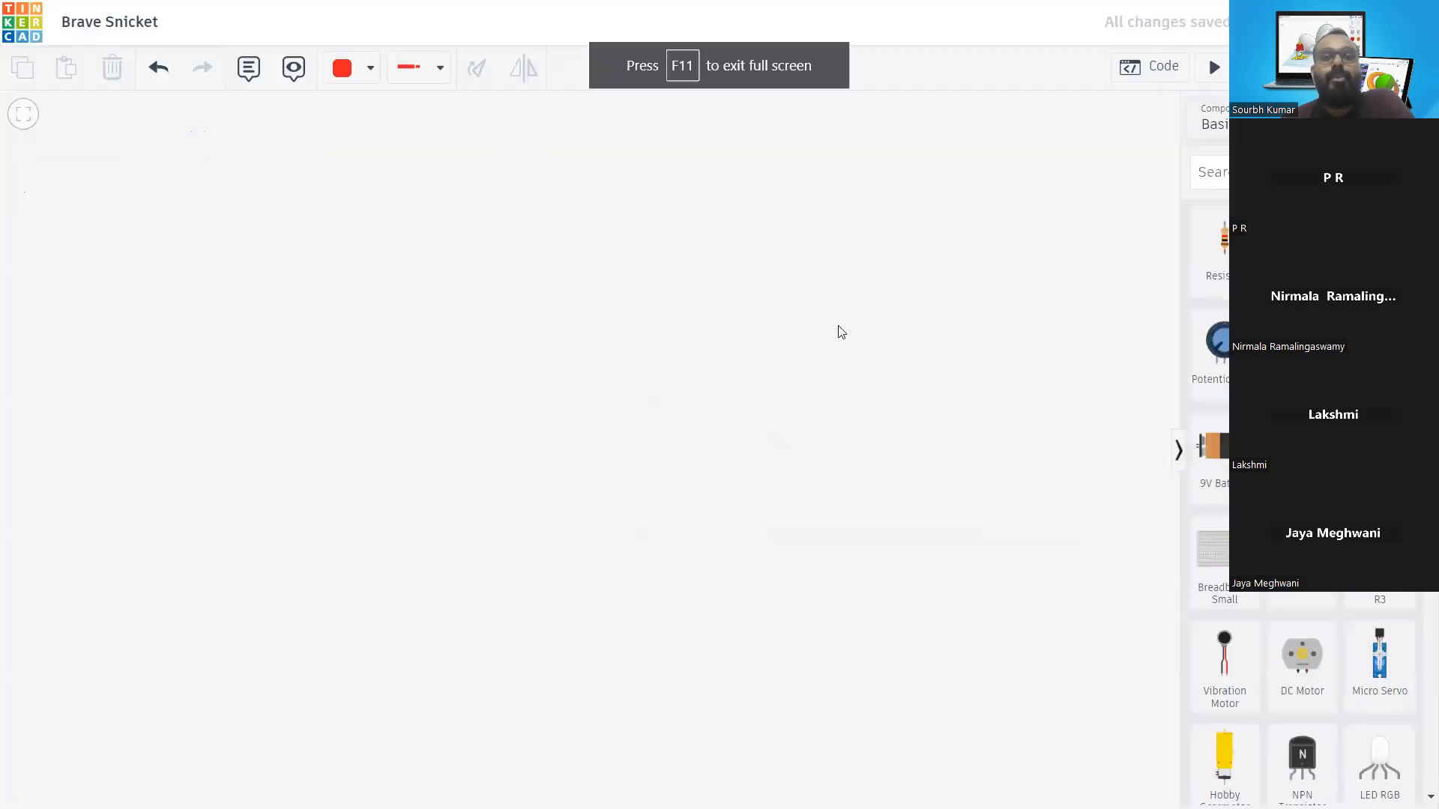
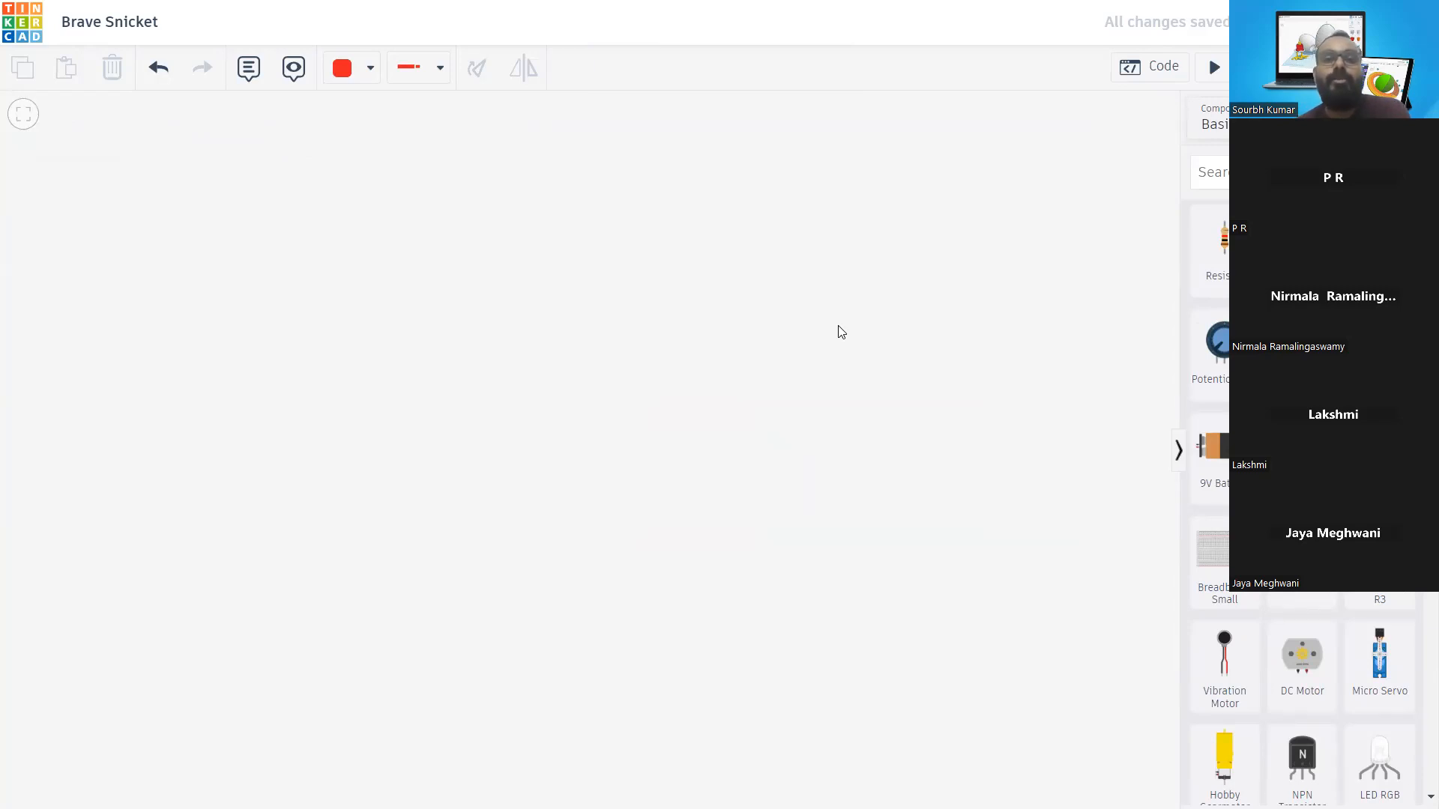
Place a small breadboard in the workspace and plug a red LED into row j at columns 6 and 7
{"action": "left_click_drag", "start_coordinate": [1214, 552], "coordinate": [630, 392]}
{"action": "scroll", "coordinate": [545, 367], "scroll_direction": "up", "scroll_amount": 2}
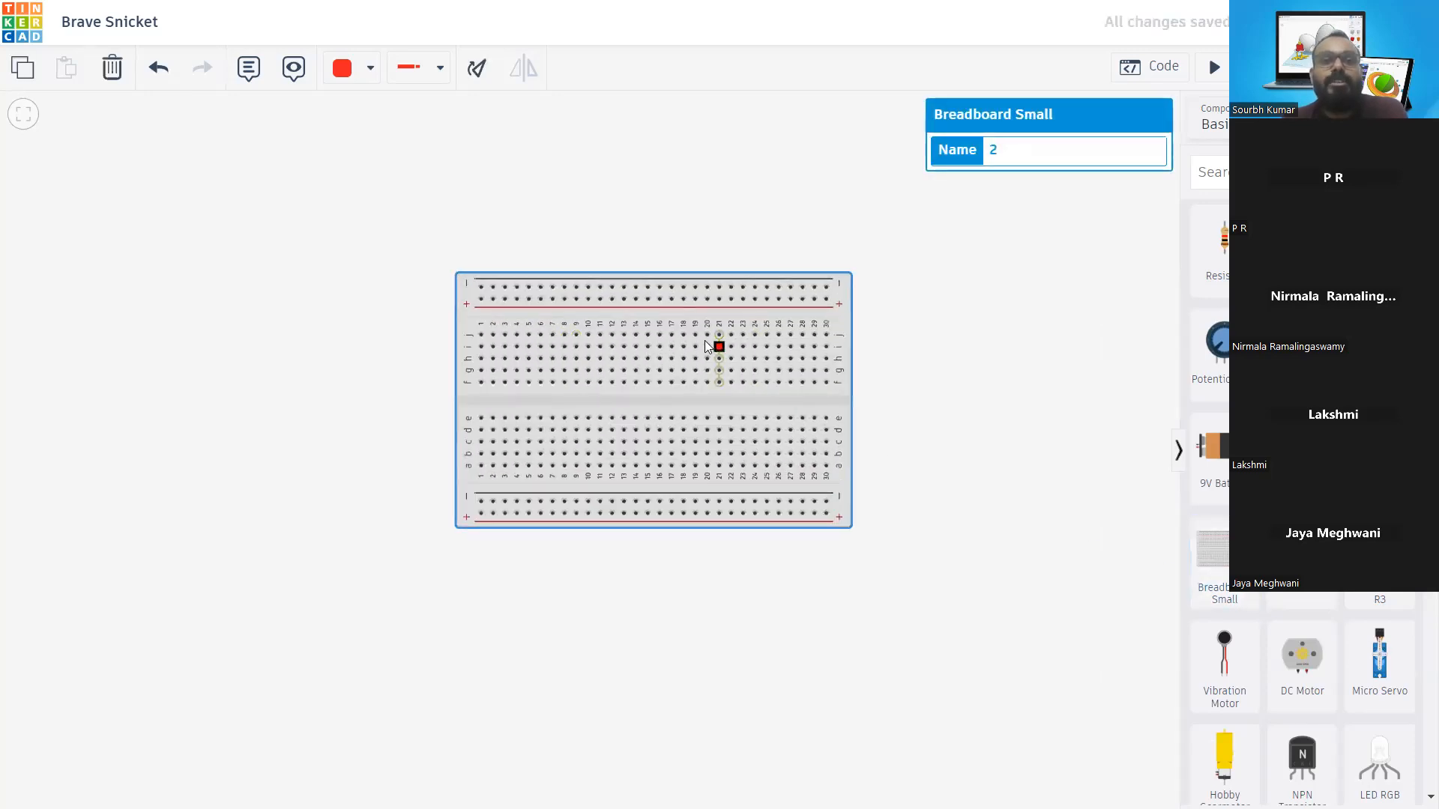
{"action": "left_click", "coordinate": [724, 262]}
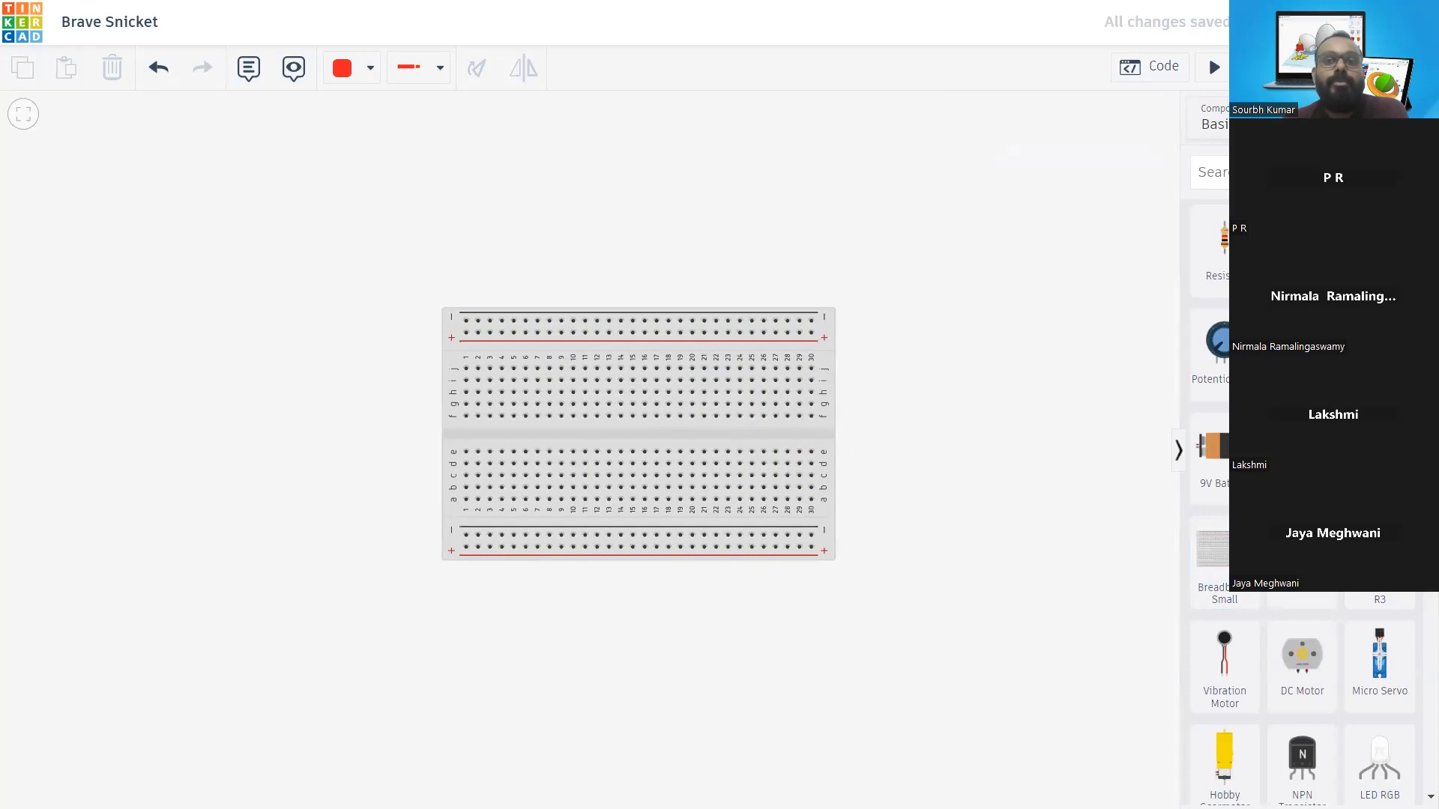
{"action": "left_click", "coordinate": [1302, 244]}
{"action": "left_click", "coordinate": [526, 364]}
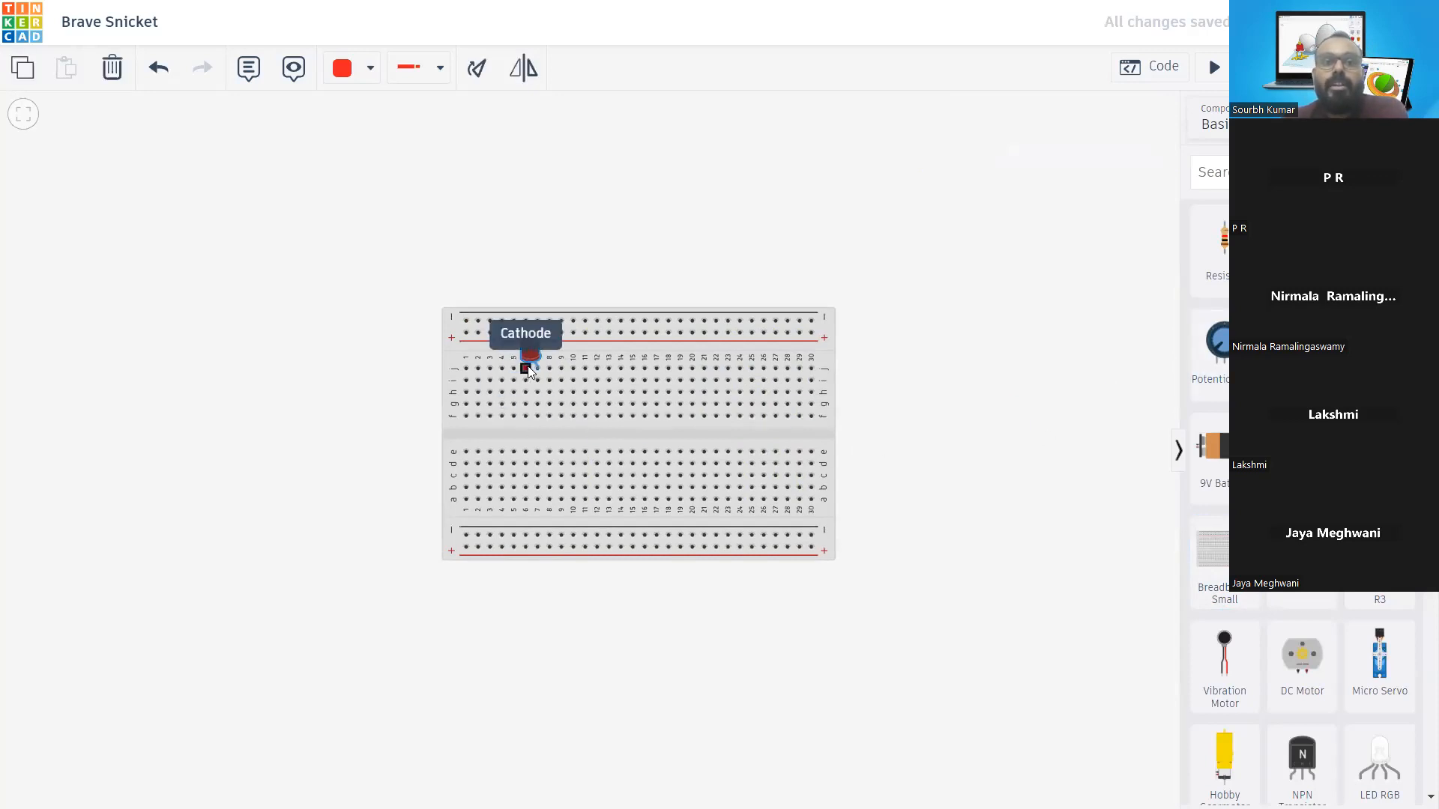
{"action": "left_click", "coordinate": [608, 319]}
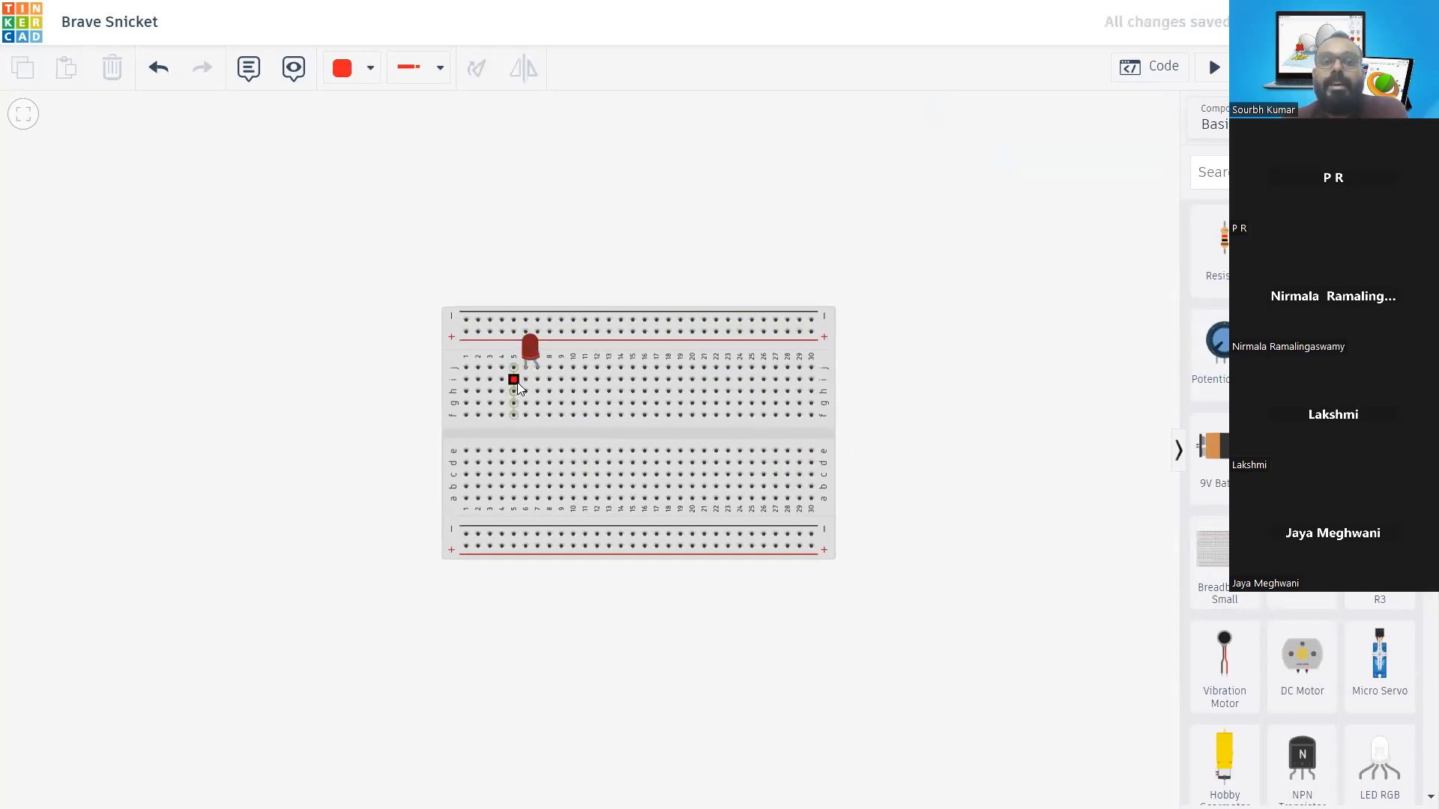
Search the components for 7805 and place the 5V regulator on the breadboard in row d at columns 14 to 16
{"action": "left_click", "coordinate": [1204, 172]}
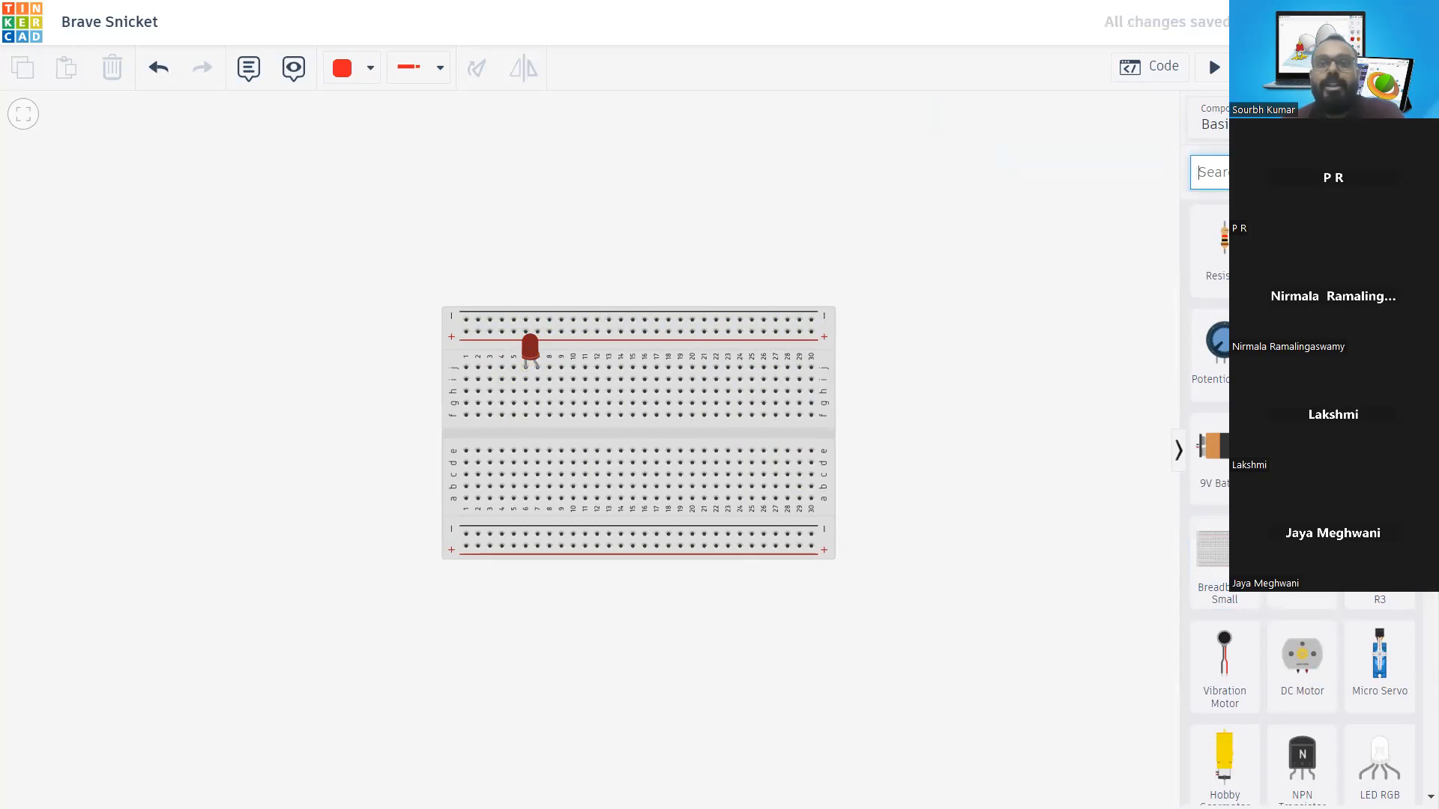
{"action": "type", "text": "7805"}
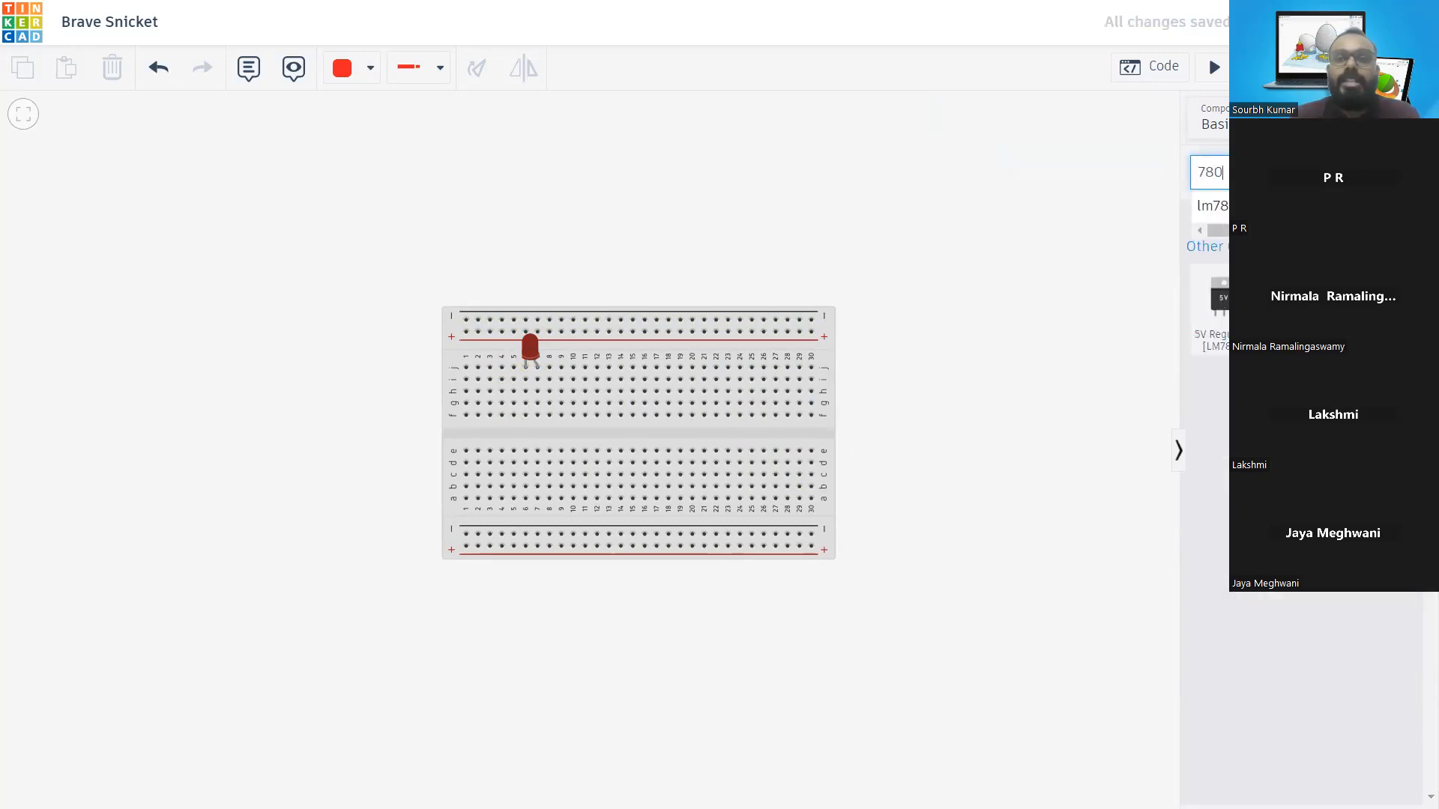
{"action": "left_click_drag", "start_coordinate": [1218, 298], "coordinate": [613, 366]}
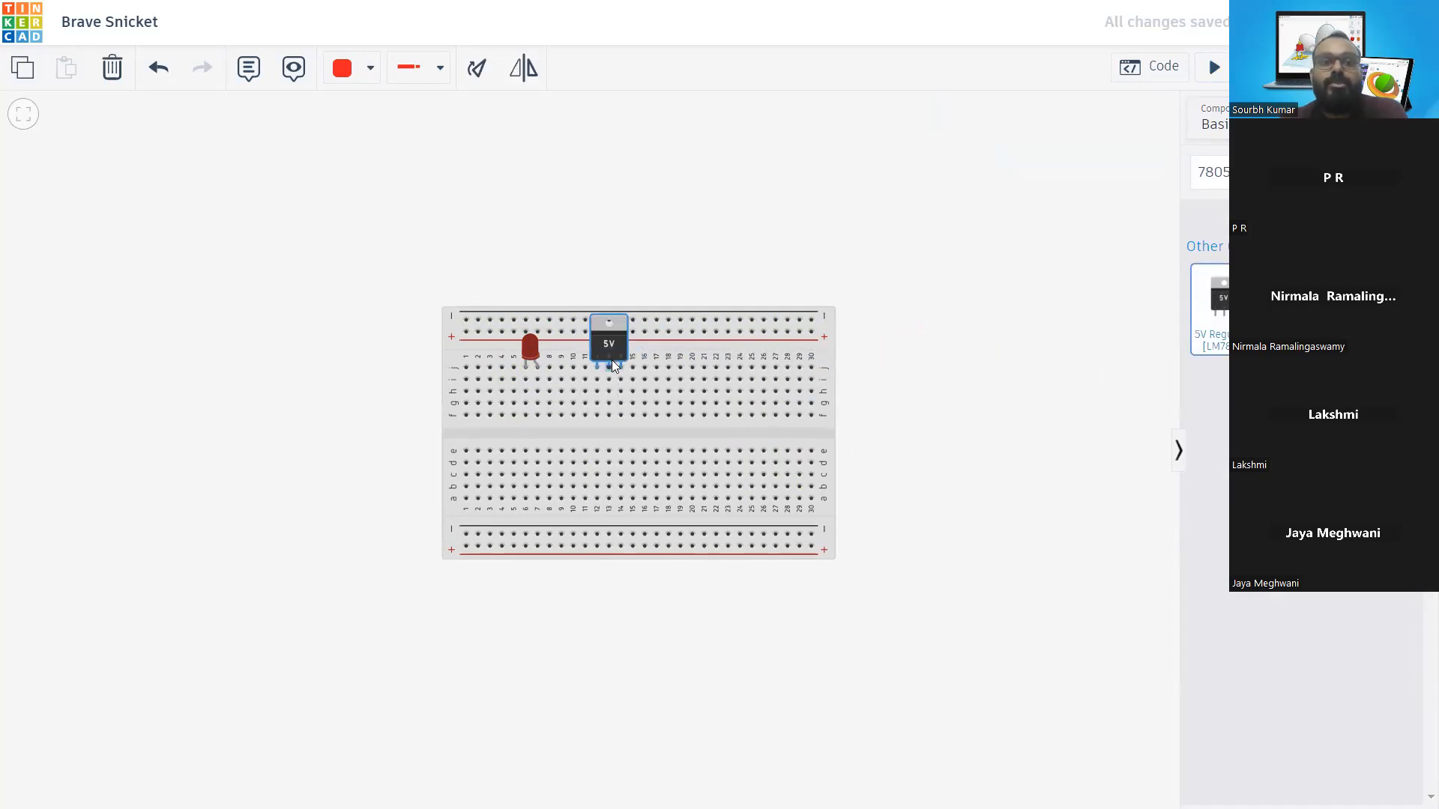
{"action": "left_click", "coordinate": [906, 268]}
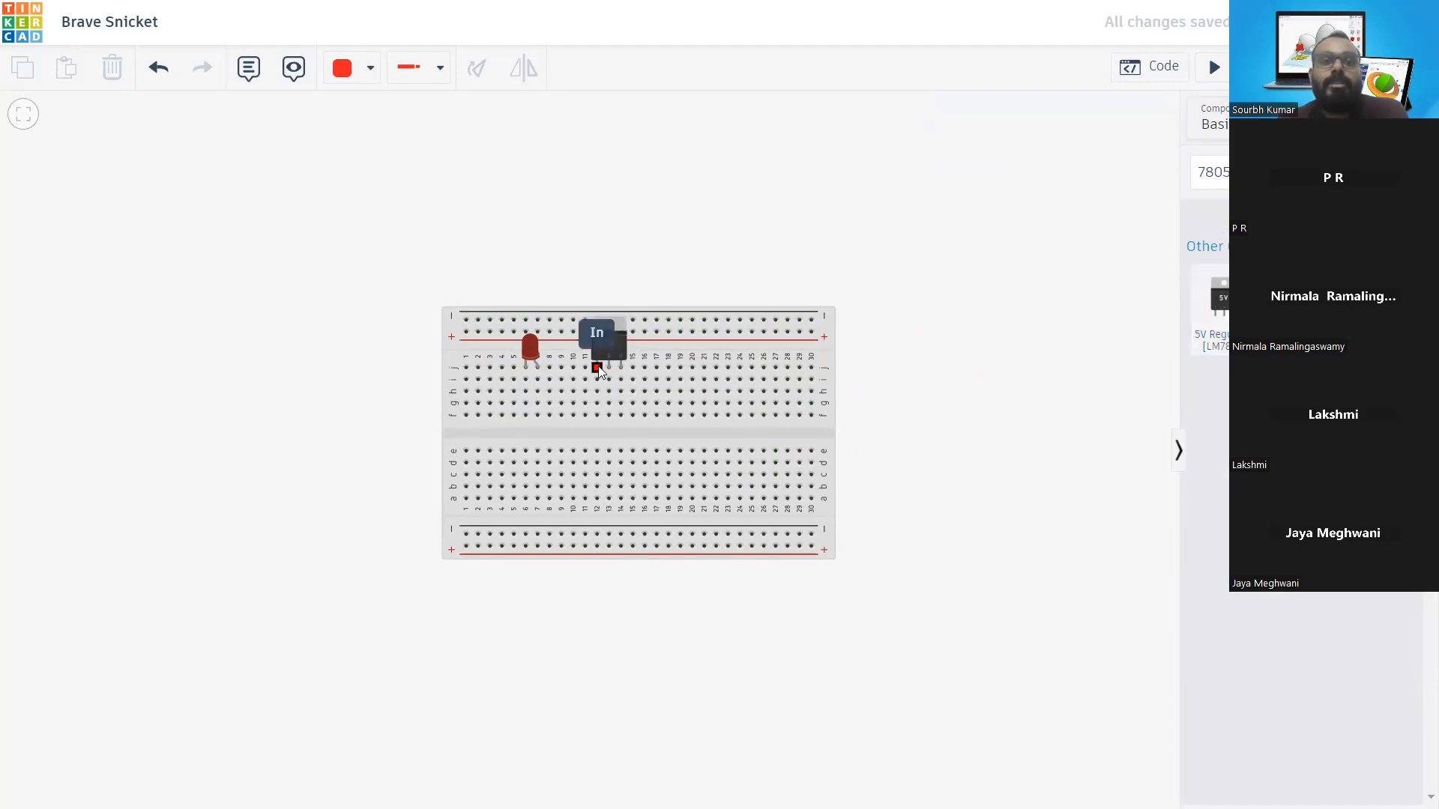
{"action": "left_click_drag", "start_coordinate": [618, 368], "coordinate": [640, 451]}
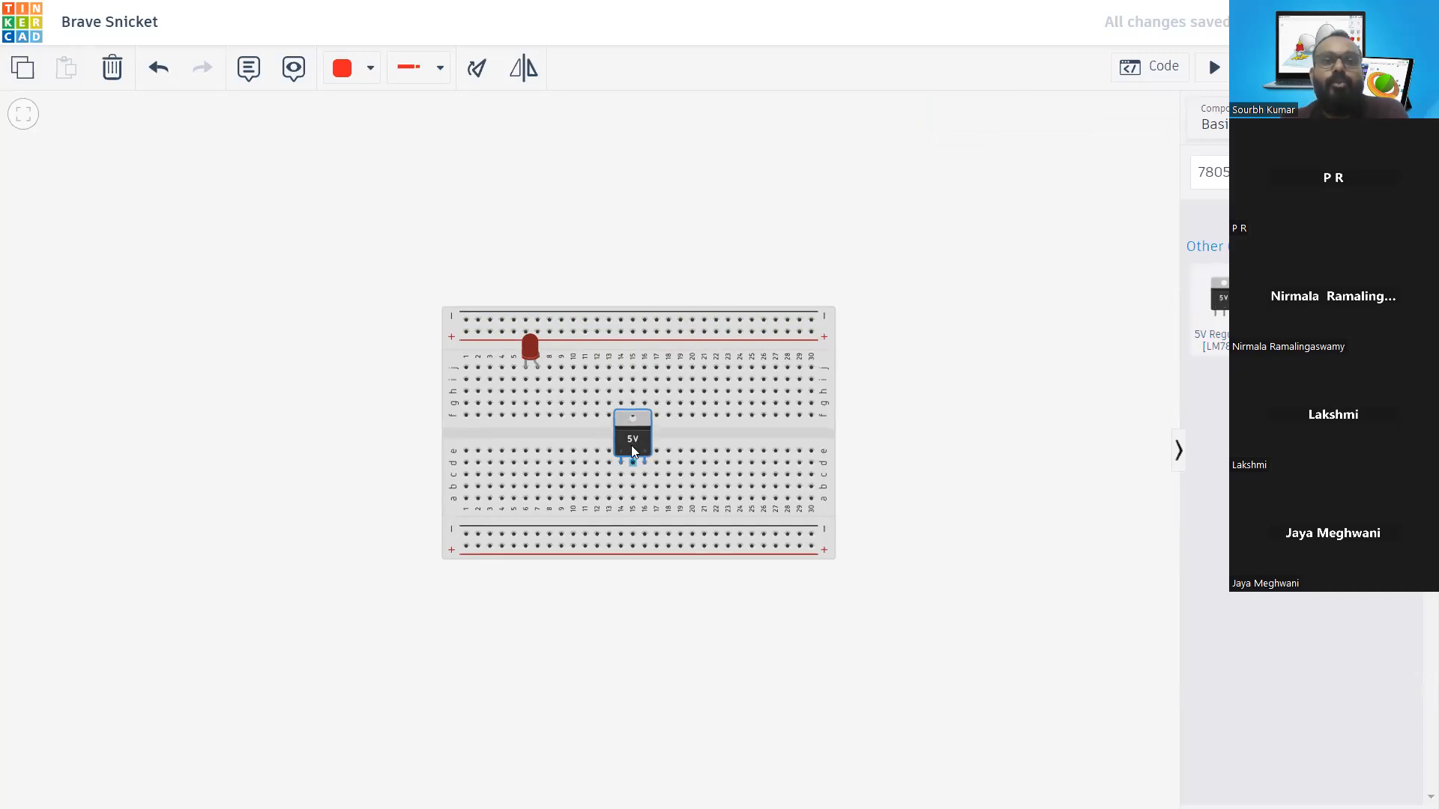
{"action": "left_click", "coordinate": [943, 324]}
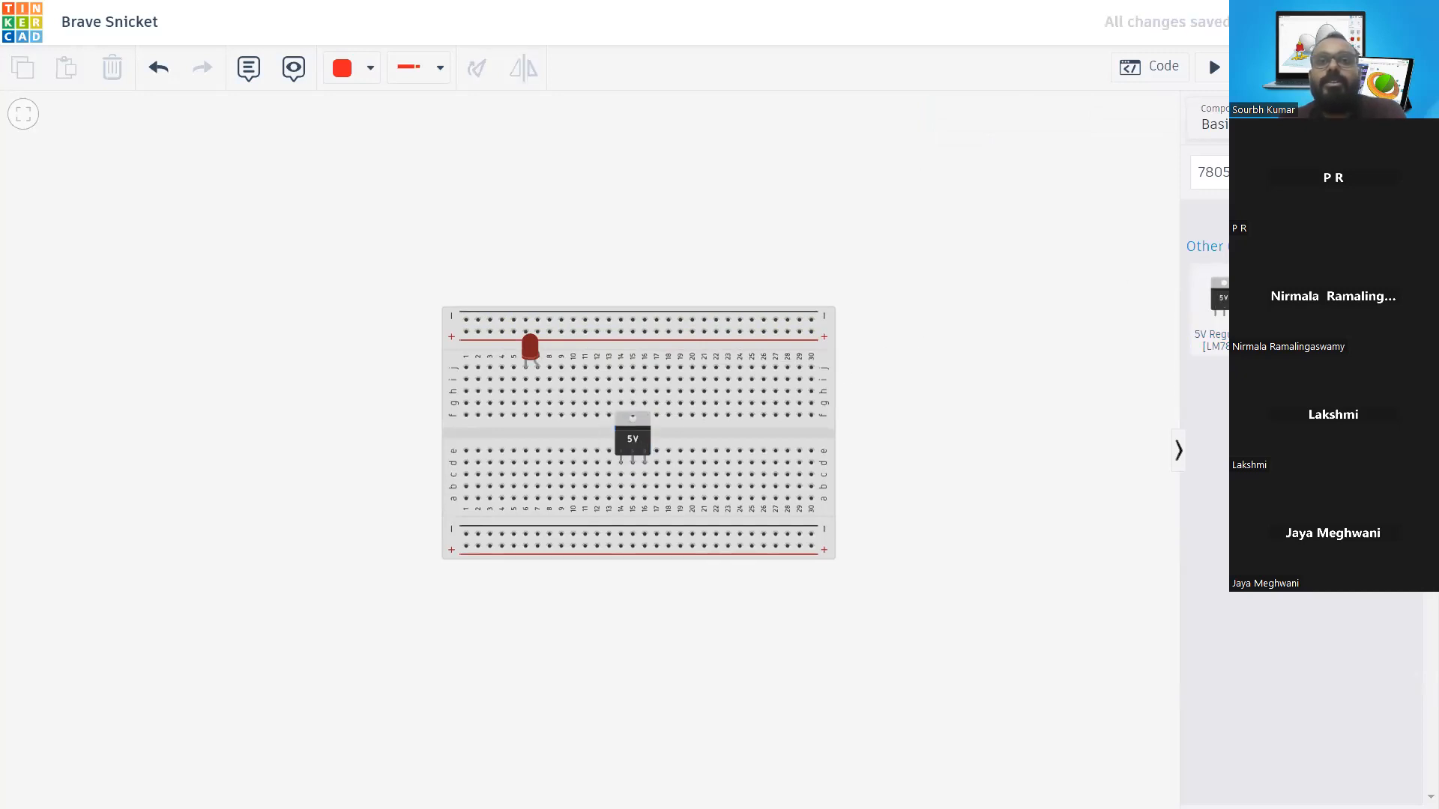
Switch to Jamboard, open a new blank frame, and handwrite a boxed 7805 with the underlined title Voltage Regulator
{"action": "left_click", "coordinate": [1107, 5]}
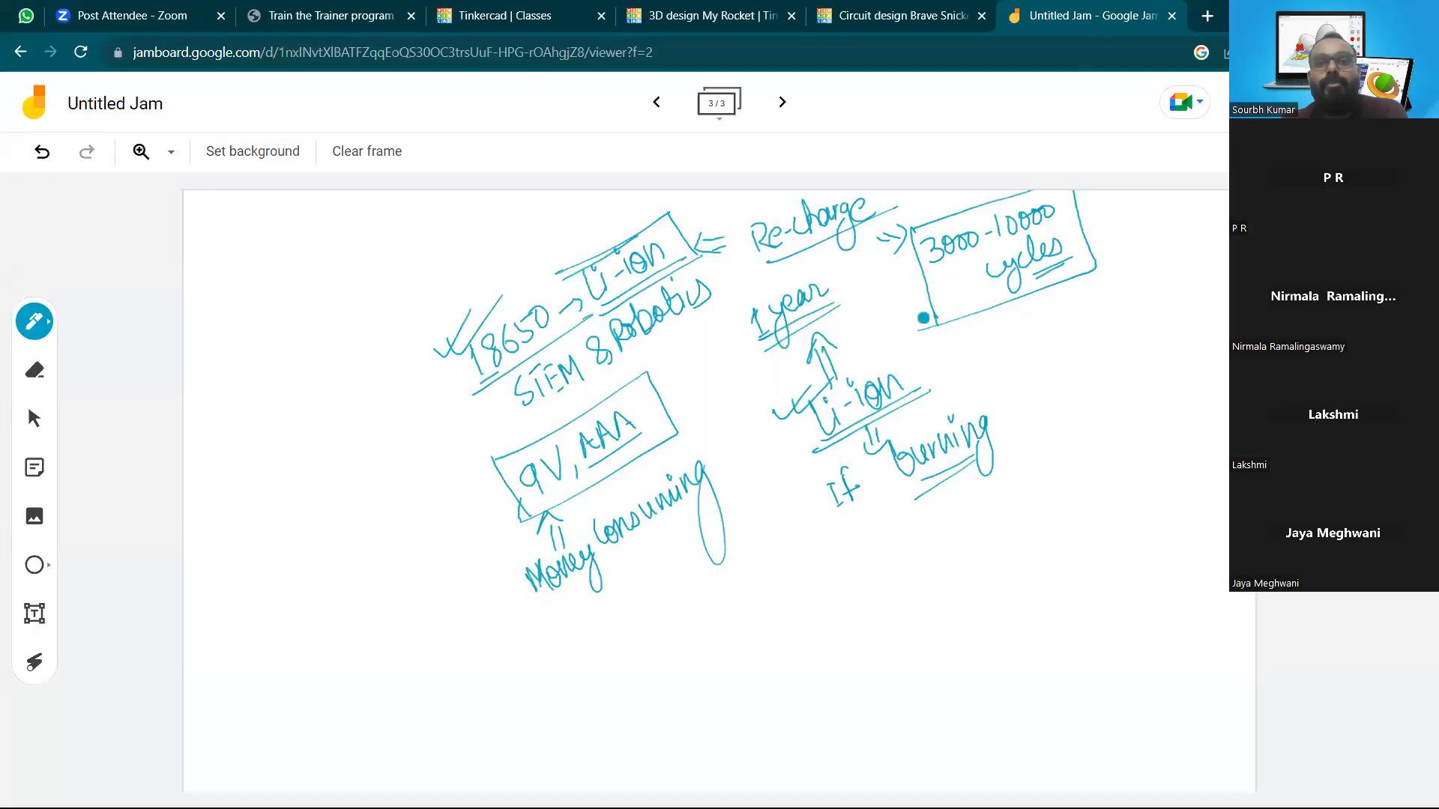
{"action": "left_click", "coordinate": [781, 98]}
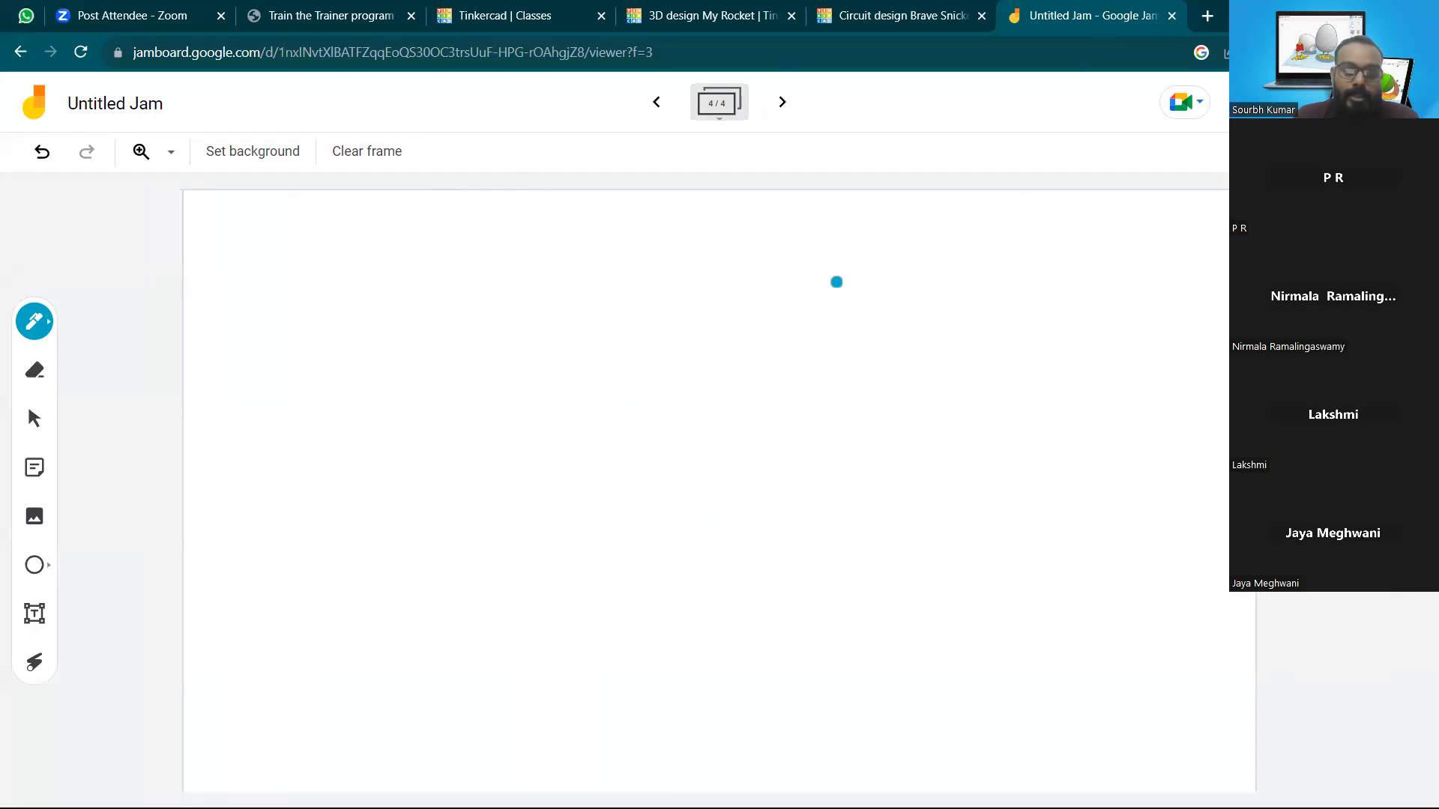
{"action": "mouse_move", "coordinate": [523, 343]}
{"action": "left_mouse_down"}
{"action": "mouse_move", "coordinate": [545, 394]}
{"action": "mouse_move", "coordinate": [601, 328]}
{"action": "left_mouse_up"}
{"action": "mouse_move", "coordinate": [616, 276]}
{"action": "left_mouse_down"}
{"action": "mouse_move", "coordinate": [637, 281]}
{"action": "mouse_move", "coordinate": [654, 247]}
{"action": "mouse_move", "coordinate": [676, 252]}
{"action": "left_mouse_up"}
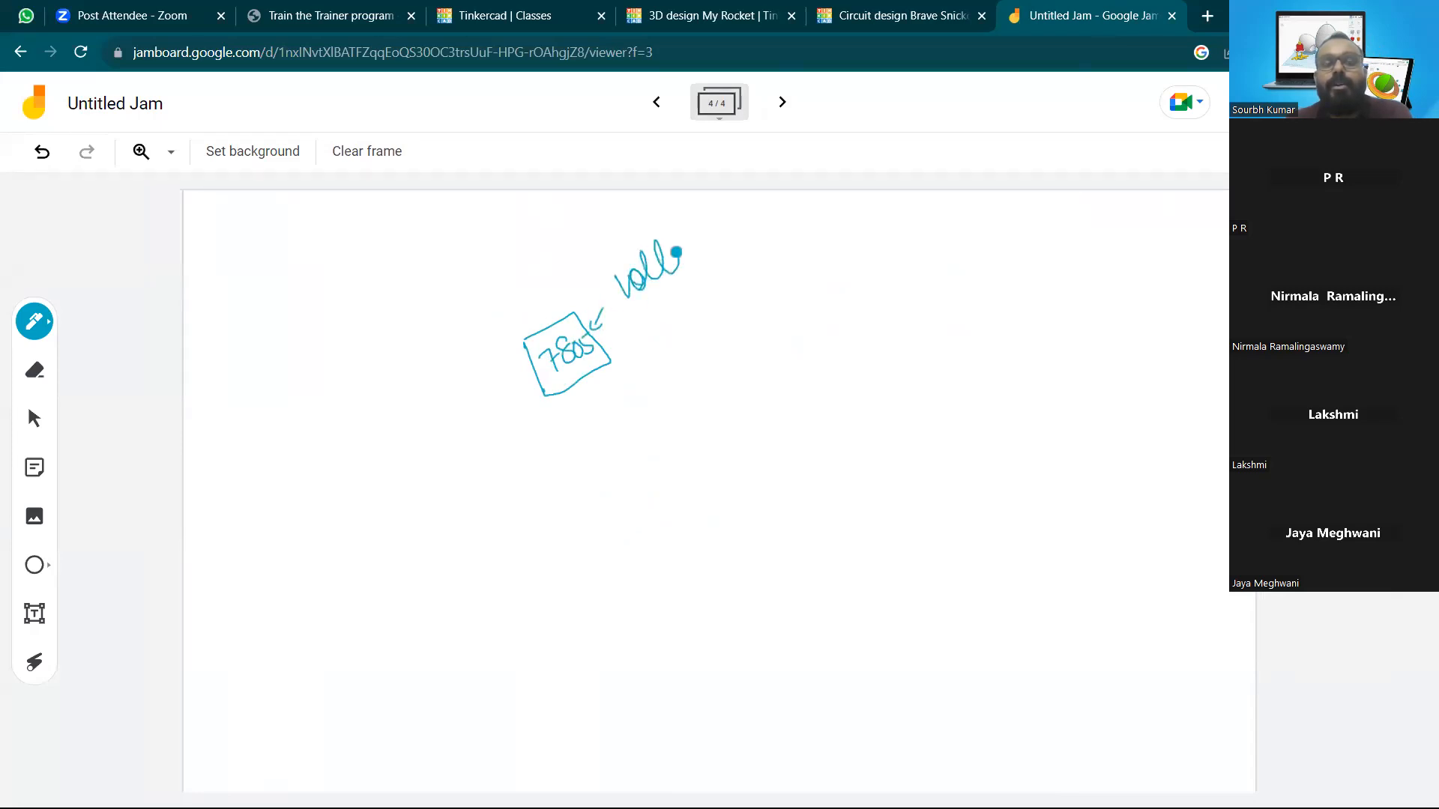
{"action": "mouse_move", "coordinate": [641, 300]}
{"action": "left_mouse_down"}
{"action": "mouse_move", "coordinate": [723, 258]}
{"action": "mouse_move", "coordinate": [739, 286]}
{"action": "left_mouse_up"}
{"action": "mouse_move", "coordinate": [734, 264]}
{"action": "left_mouse_down"}
{"action": "mouse_move", "coordinate": [779, 296]}
{"action": "mouse_move", "coordinate": [803, 258]}
{"action": "mouse_move", "coordinate": [872, 217]}
{"action": "left_mouse_up"}
{"action": "left_click_drag", "start_coordinate": [802, 278], "coordinate": [870, 242]}
Handwrite the input range 6V - 24V under the title, underline it, and point an arrow to an underlined 5V
{"action": "left_click_drag", "start_coordinate": [805, 313], "coordinate": [943, 251]}
{"action": "left_click_drag", "start_coordinate": [841, 330], "coordinate": [966, 270]}
{"action": "mouse_move", "coordinate": [929, 319]}
{"action": "left_mouse_down"}
{"action": "mouse_move", "coordinate": [931, 342]}
{"action": "mouse_move", "coordinate": [1005, 302]}
{"action": "left_mouse_up"}
{"action": "left_click_drag", "start_coordinate": [974, 347], "coordinate": [1037, 313]}
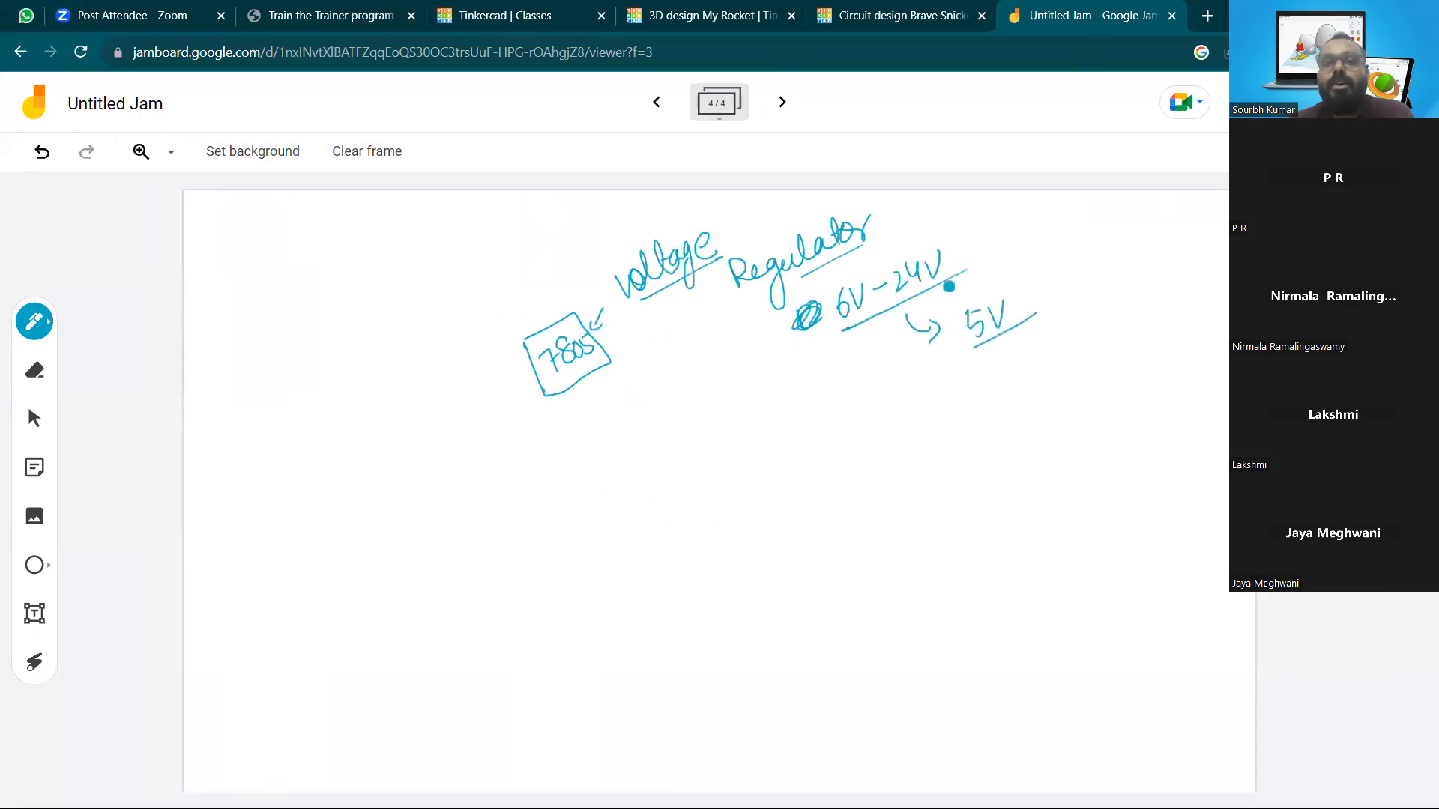
Overwrite the 24V limit as 12V, retrace the 5V output, and add a tick mark beside the word Voltage
{"action": "mouse_move", "coordinate": [896, 262]}
{"action": "left_mouse_down"}
{"action": "mouse_move", "coordinate": [898, 289]}
{"action": "mouse_move", "coordinate": [922, 283]}
{"action": "left_mouse_up"}
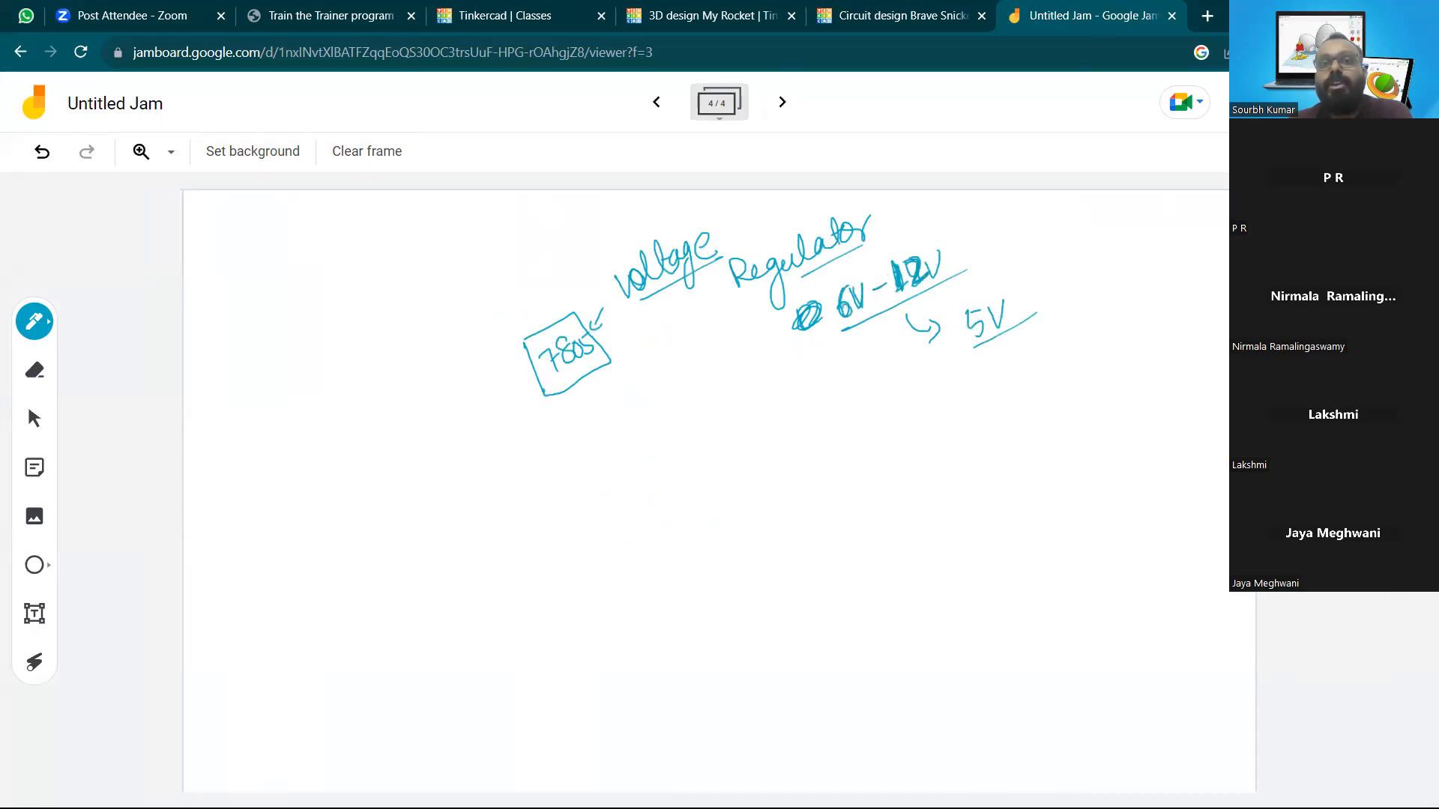
{"action": "left_click_drag", "start_coordinate": [929, 259], "coordinate": [945, 246]}
{"action": "left_click_drag", "start_coordinate": [972, 315], "coordinate": [1008, 293]}
{"action": "left_click_drag", "start_coordinate": [595, 258], "coordinate": [642, 226]}
Draw three legs under the 7805 box and label them E, B and C
{"action": "mouse_move", "coordinate": [590, 378]}
{"action": "left_mouse_down"}
{"action": "mouse_move", "coordinate": [601, 410]}
{"action": "mouse_move", "coordinate": [624, 400]}
{"action": "left_mouse_up"}
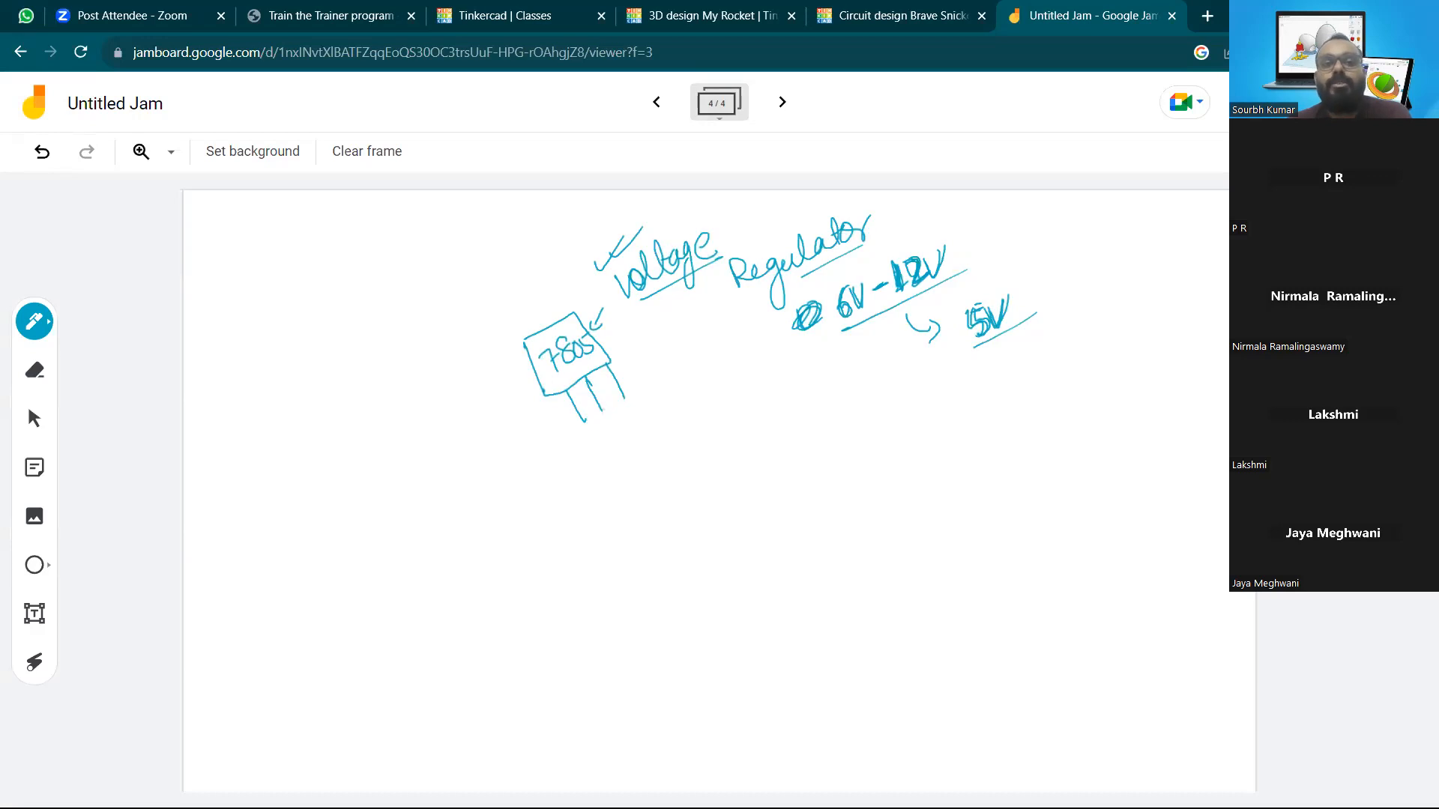
{"action": "left_click_drag", "start_coordinate": [625, 456], "coordinate": [637, 490]}
{"action": "mouse_move", "coordinate": [543, 441]}
{"action": "left_mouse_down"}
{"action": "mouse_move", "coordinate": [546, 461]}
{"action": "mouse_move", "coordinate": [562, 461]}
{"action": "mouse_move", "coordinate": [553, 432]}
{"action": "left_mouse_up"}
{"action": "left_click_drag", "start_coordinate": [643, 399], "coordinate": [646, 414]}
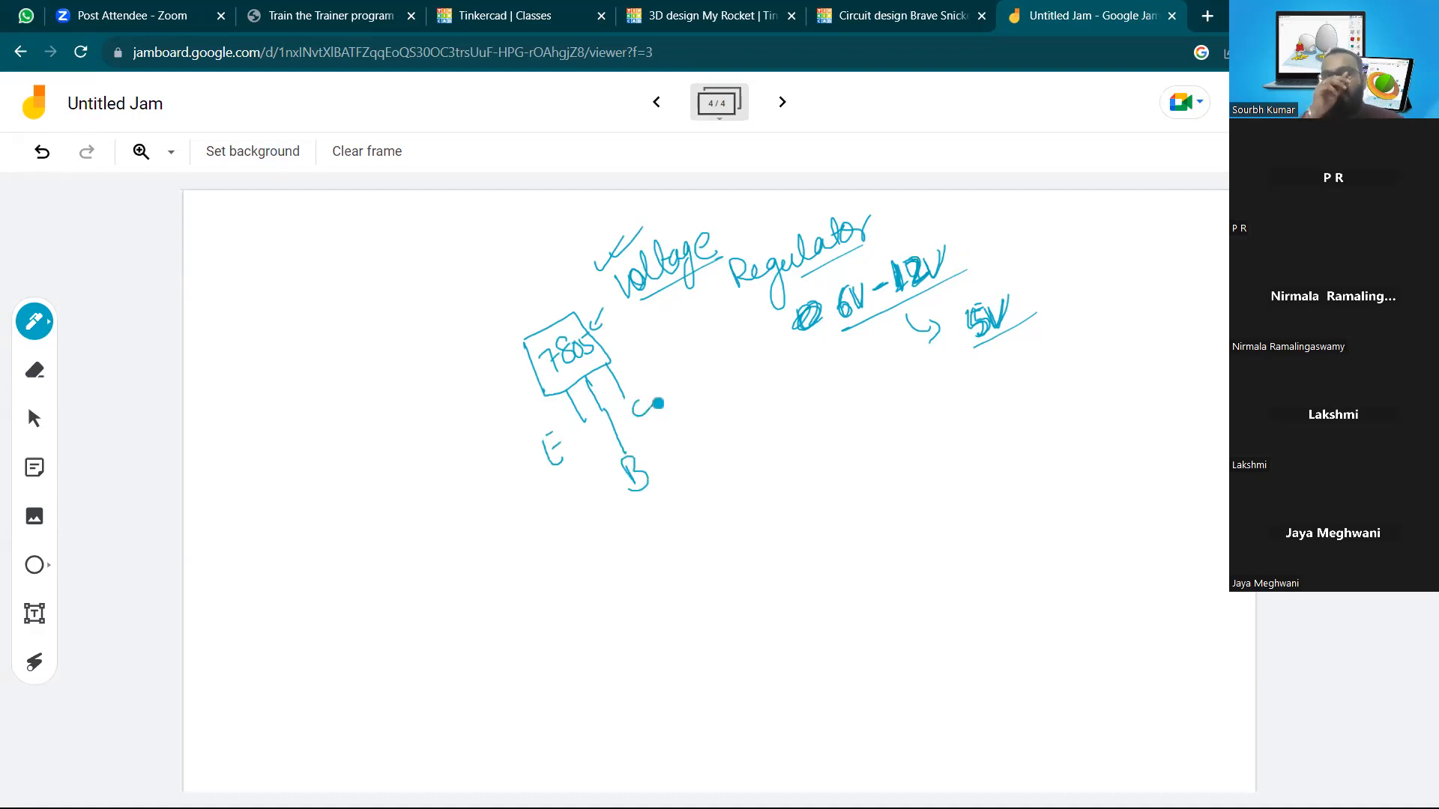
Mark the middle leg B as GND with a boxed, underlined label and arrows
{"action": "mouse_move", "coordinate": [649, 499]}
{"action": "left_mouse_down"}
{"action": "mouse_move", "coordinate": [656, 547]}
{"action": "mouse_move", "coordinate": [683, 518]}
{"action": "mouse_move", "coordinate": [688, 538]}
{"action": "mouse_move", "coordinate": [711, 537]}
{"action": "left_mouse_up"}
{"action": "mouse_move", "coordinate": [661, 578]}
{"action": "left_mouse_down"}
{"action": "mouse_move", "coordinate": [717, 540]}
{"action": "mouse_move", "coordinate": [650, 563]}
{"action": "mouse_move", "coordinate": [697, 493]}
{"action": "left_mouse_up"}
{"action": "mouse_move", "coordinate": [697, 491]}
{"action": "left_mouse_down"}
{"action": "mouse_move", "coordinate": [718, 541]}
{"action": "mouse_move", "coordinate": [681, 592]}
{"action": "mouse_move", "coordinate": [691, 578]}
{"action": "left_mouse_up"}
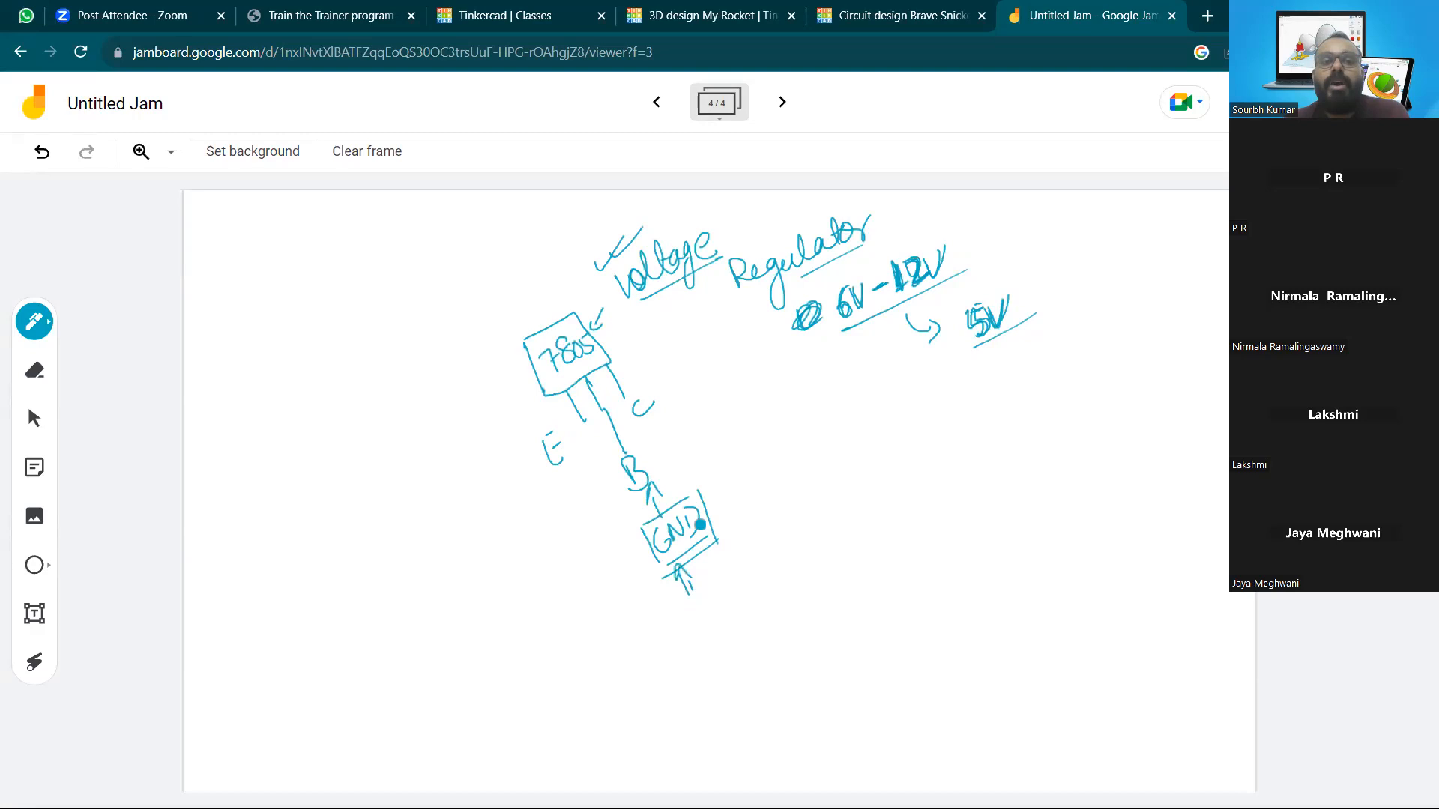
{"action": "left_click_drag", "start_coordinate": [684, 514], "coordinate": [699, 541]}
Switch back to the Tinkercad circuit in full-screen view, select the 5V regulator on the breadboard, and clear the selection
{"action": "left_click", "coordinate": [923, 11]}
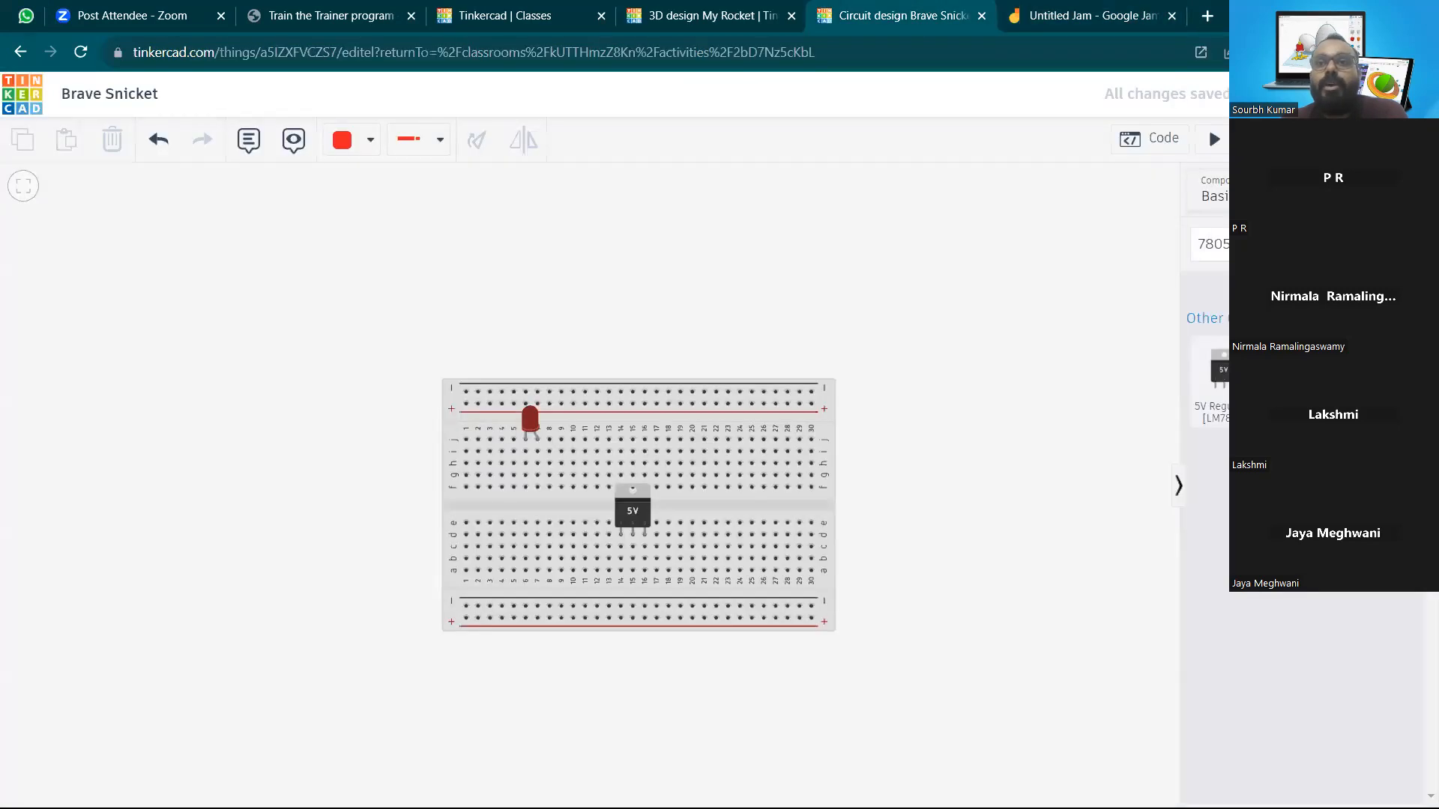
{"action": "left_click", "coordinate": [1423, 52]}
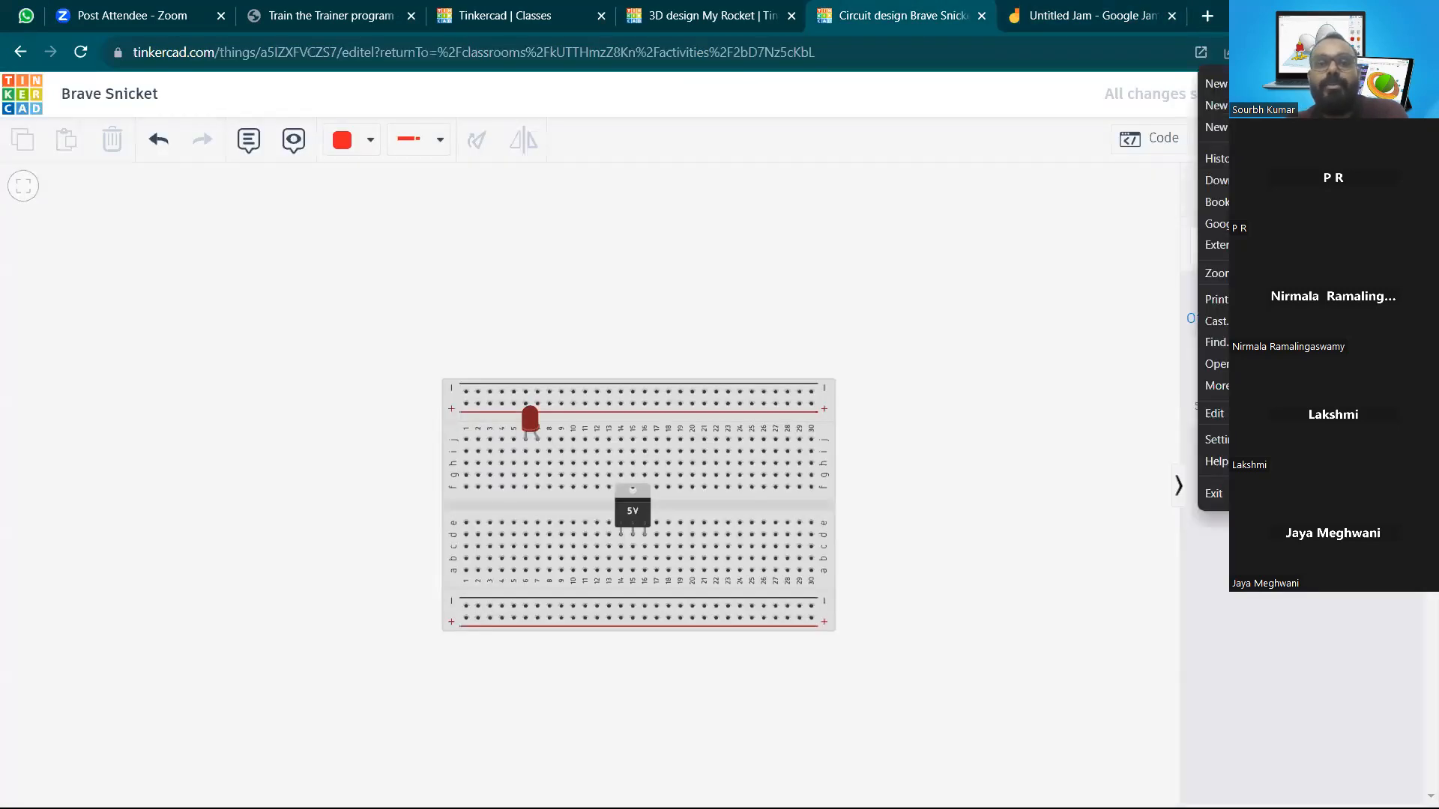
{"action": "key", "text": "F11"}
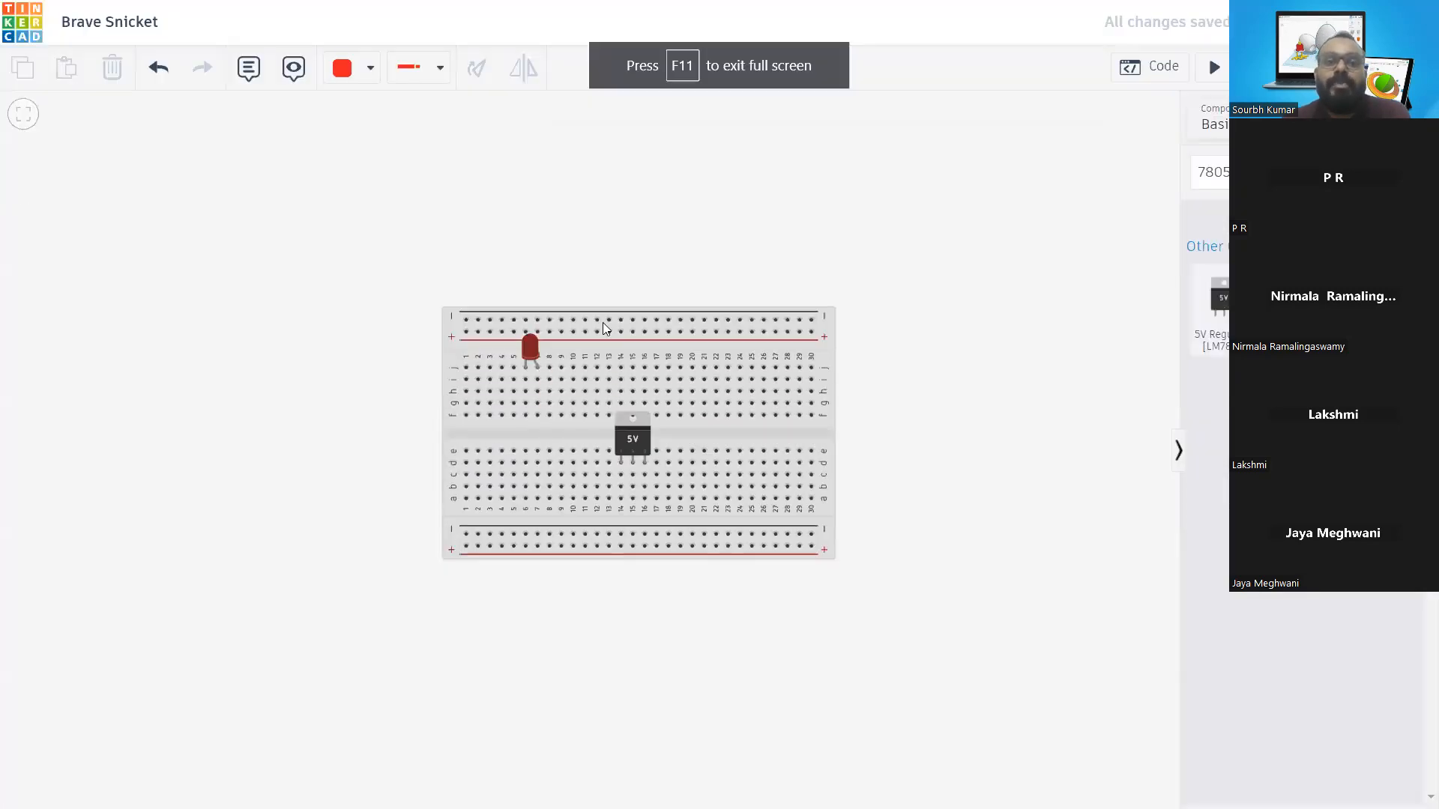
{"action": "left_click", "coordinate": [633, 436]}
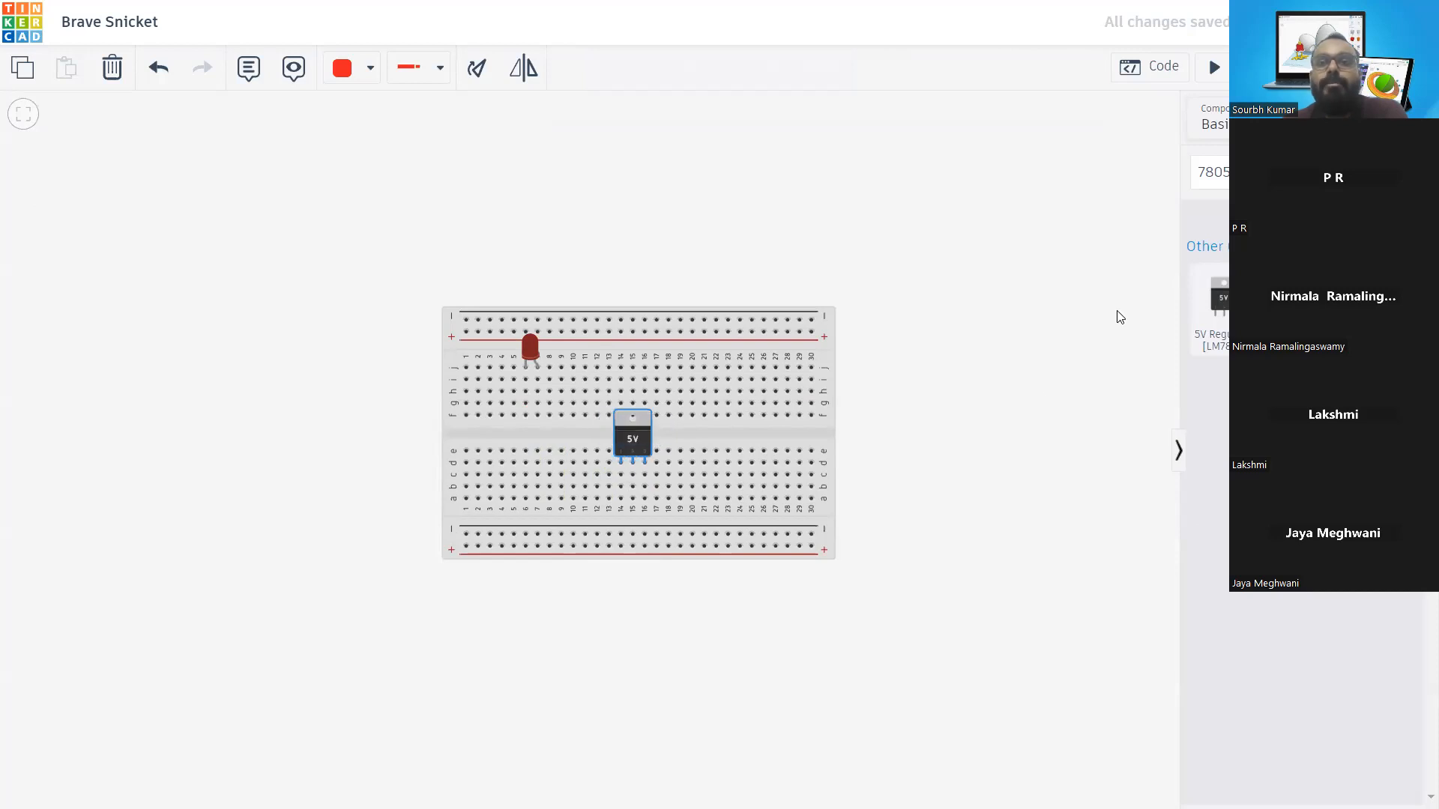
{"action": "left_click", "coordinate": [1075, 311]}
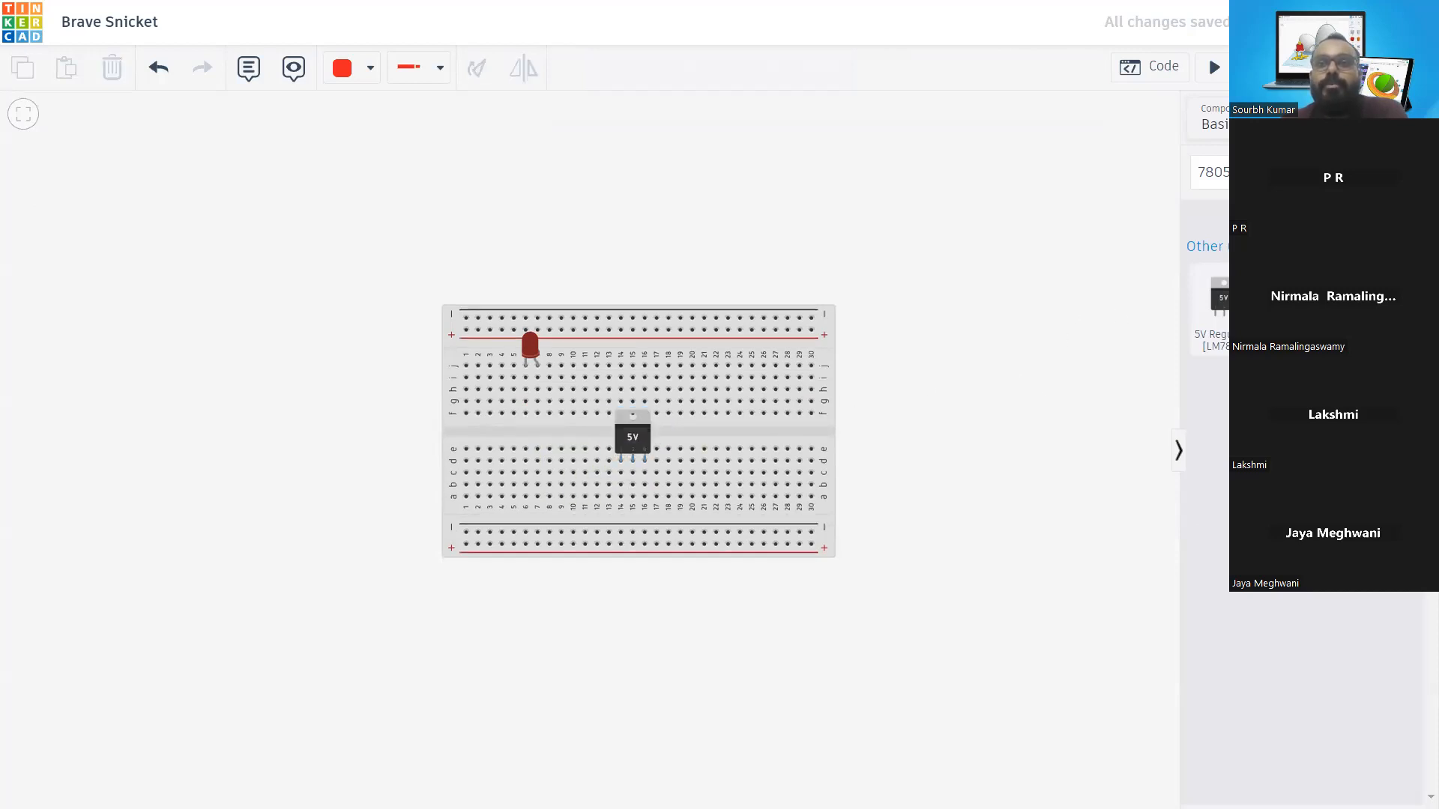
Clear the component search and place a 9V battery with its terminals on the right end of the breadboard's upper power rails
{"action": "left_click", "coordinate": [1396, 172]}
{"action": "scroll", "coordinate": [1380, 559], "scroll_direction": "down", "scroll_amount": 1}
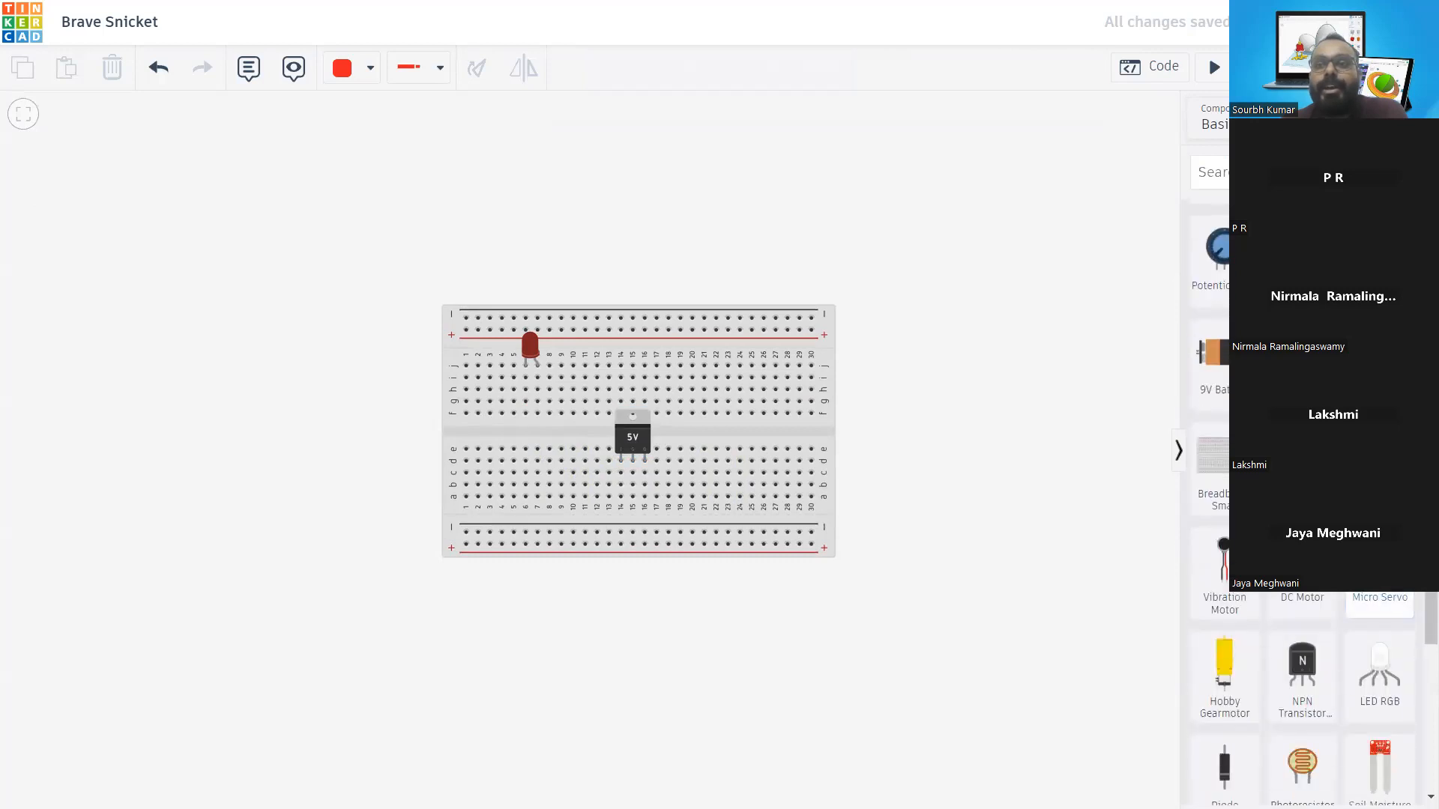
{"action": "scroll", "coordinate": [1302, 675], "scroll_direction": "down", "scroll_amount": 3}
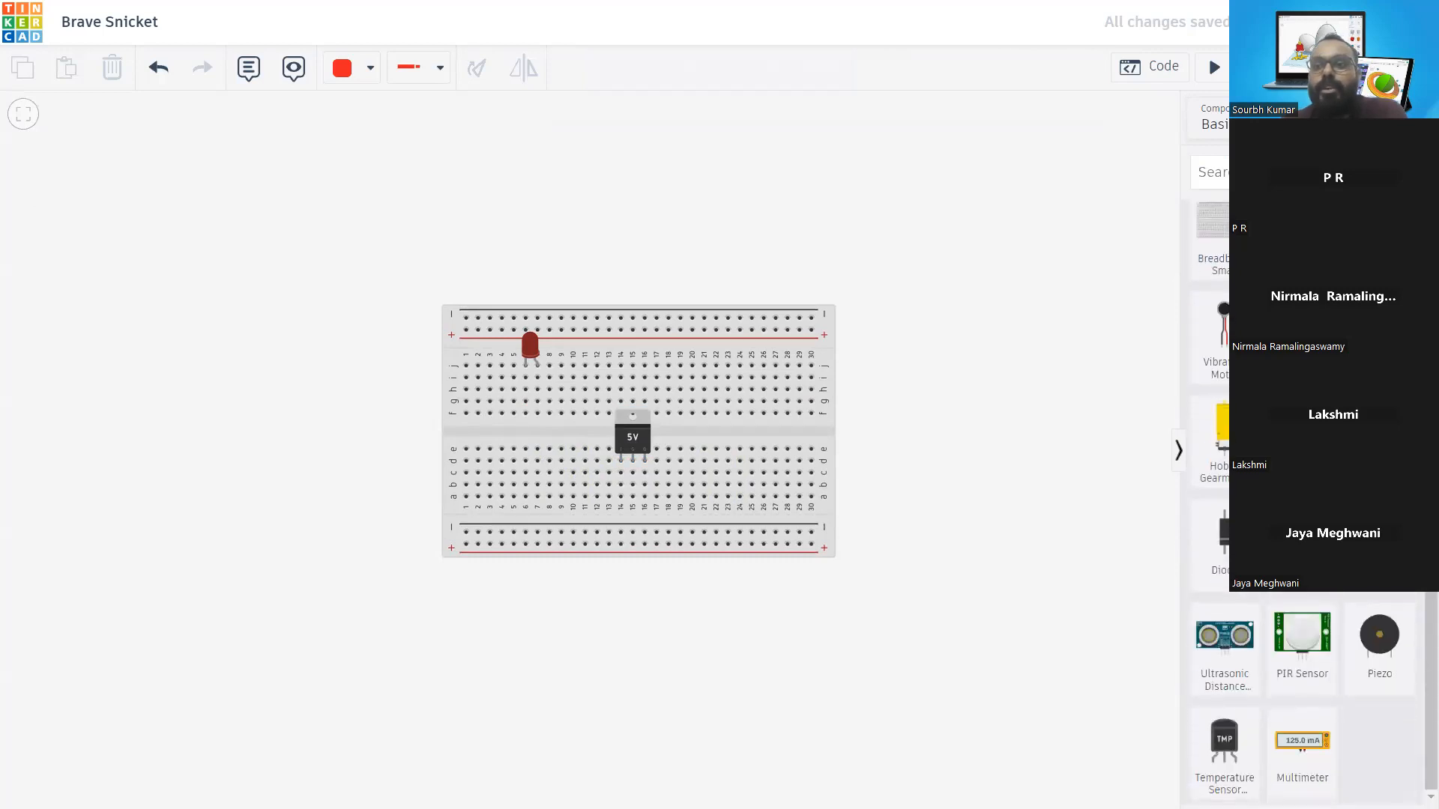
{"action": "scroll", "coordinate": [1338, 622], "scroll_direction": "up", "scroll_amount": 4}
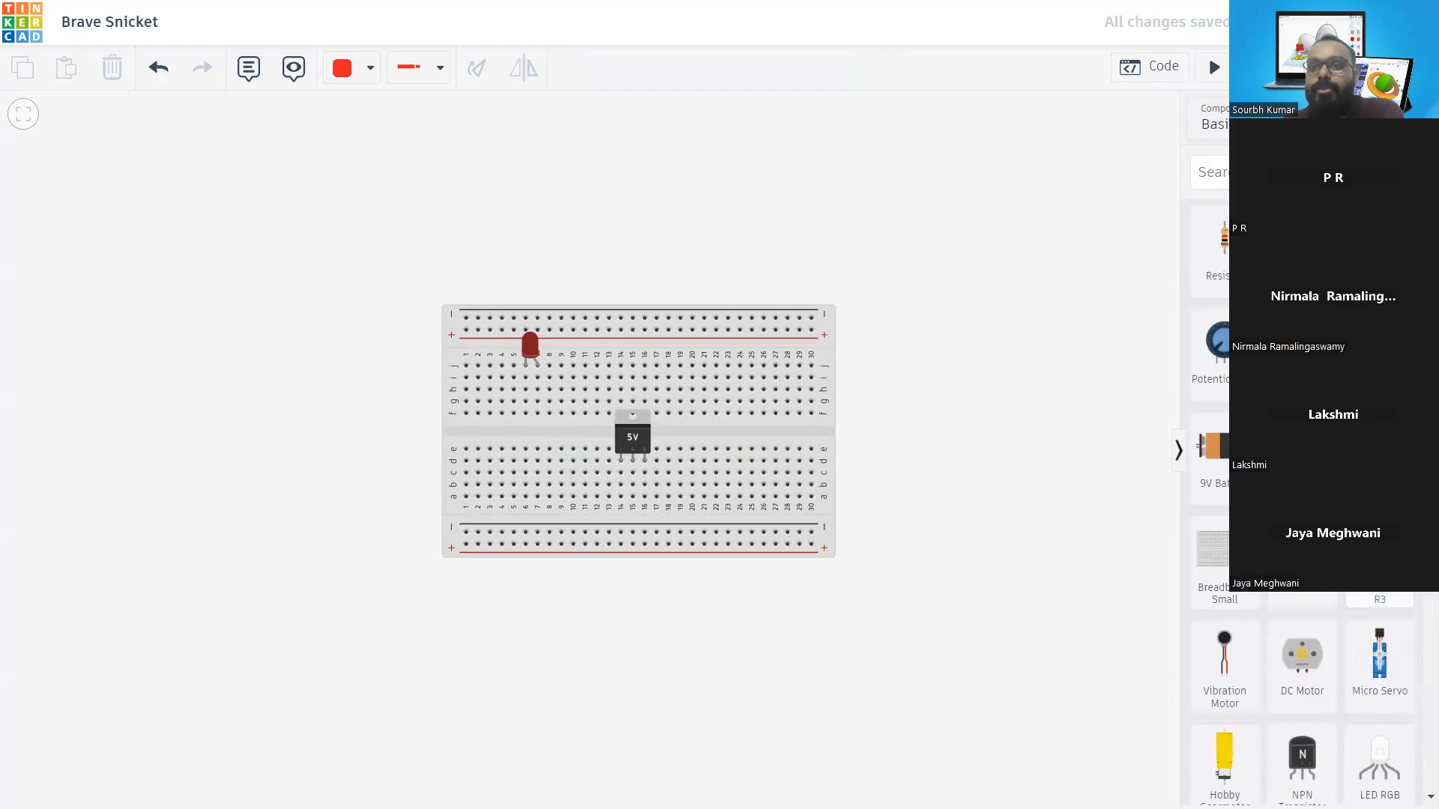
{"action": "left_click_drag", "start_coordinate": [1213, 453], "coordinate": [815, 327]}
{"action": "mouse_move", "coordinate": [933, 313]}
{"action": "left_mouse_down"}
{"action": "mouse_move", "coordinate": [1002, 353]}
{"action": "mouse_move", "coordinate": [935, 311]}
{"action": "left_mouse_up"}
{"action": "left_click", "coordinate": [797, 245]}
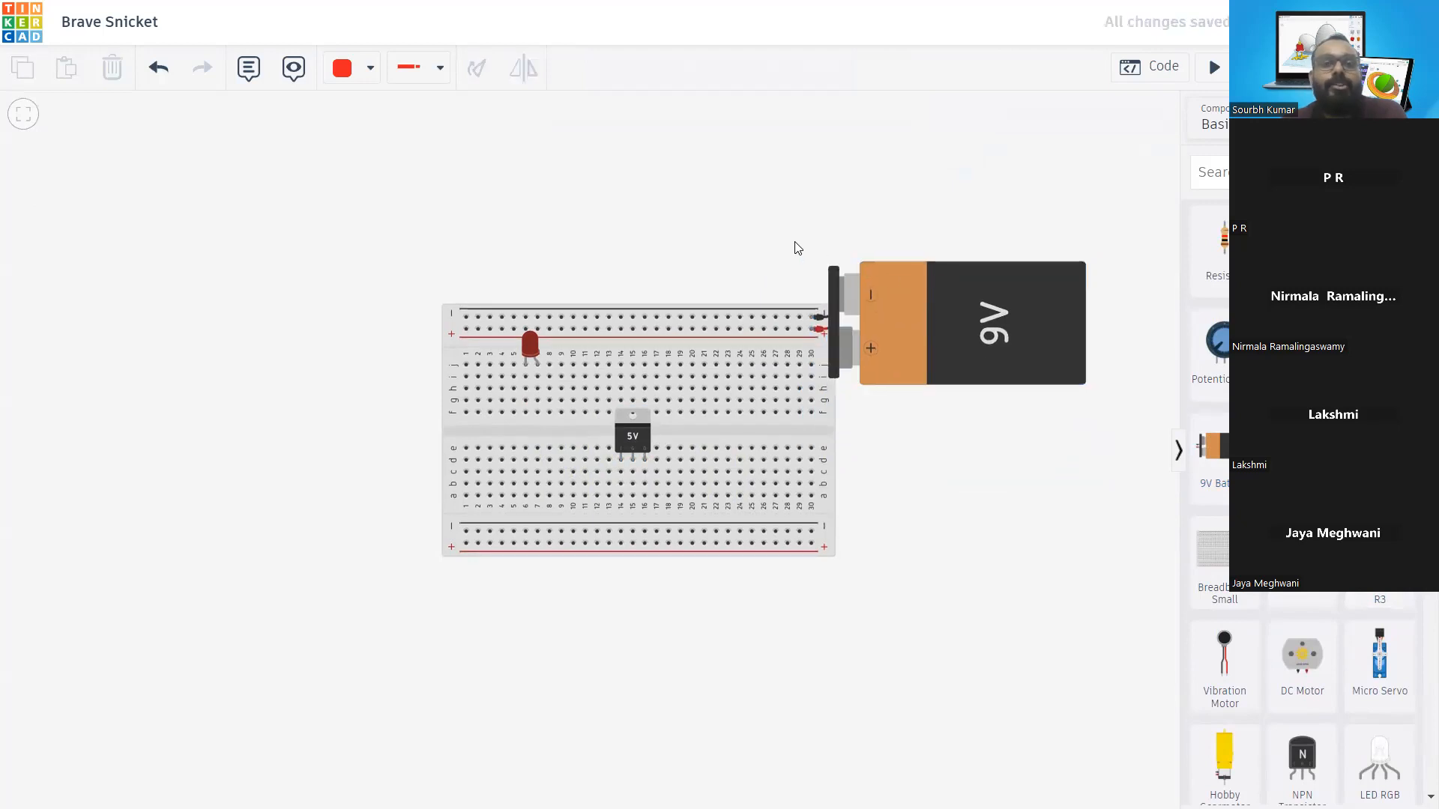
Wire the LED's cathode column 6 to the upper negative rail near column 3 and colour the wire black
{"action": "left_click", "coordinate": [435, 68]}
{"action": "left_click", "coordinate": [481, 141]}
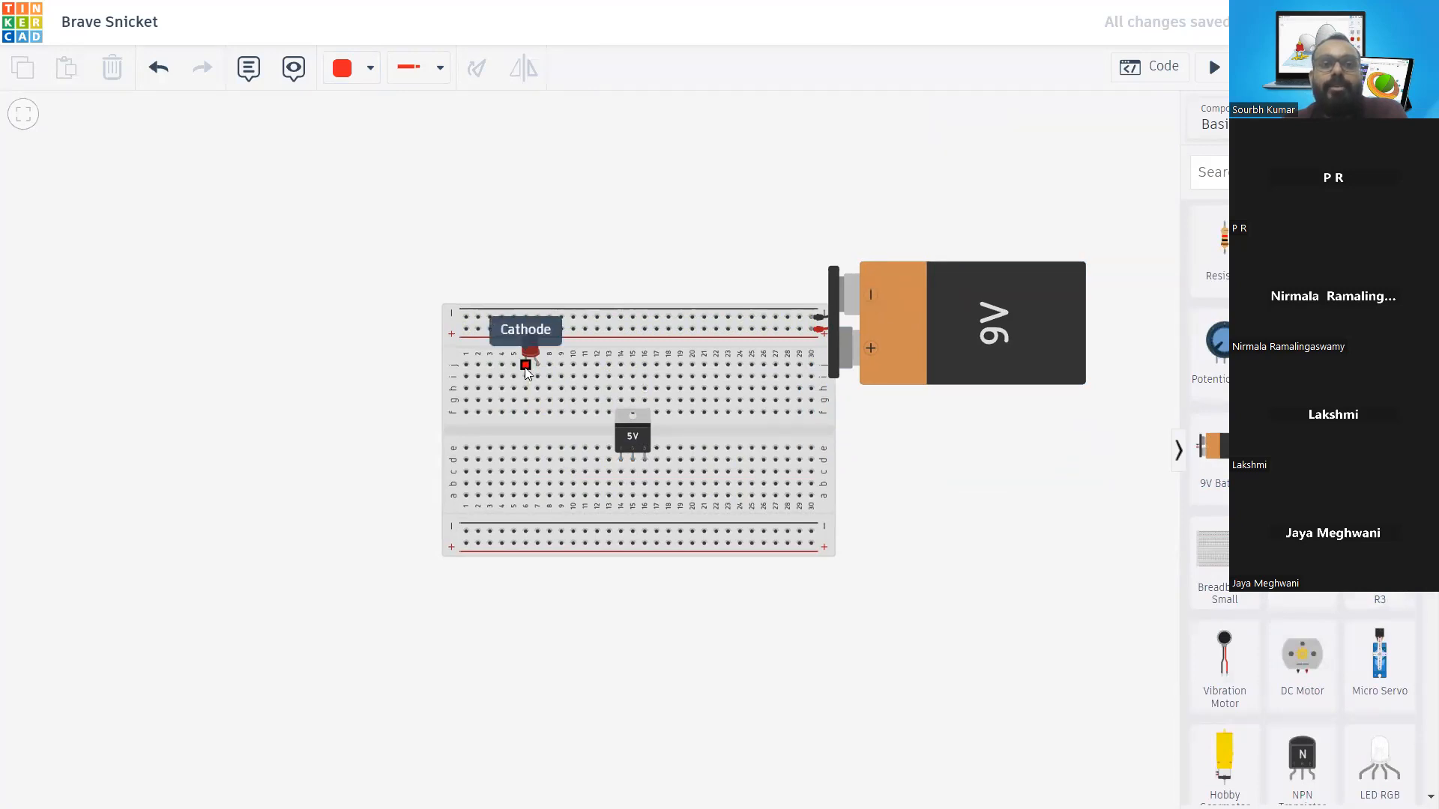
{"action": "left_click", "coordinate": [526, 412]}
{"action": "left_click", "coordinate": [466, 365]}
{"action": "left_click_drag", "start_coordinate": [458, 363], "coordinate": [490, 318]}
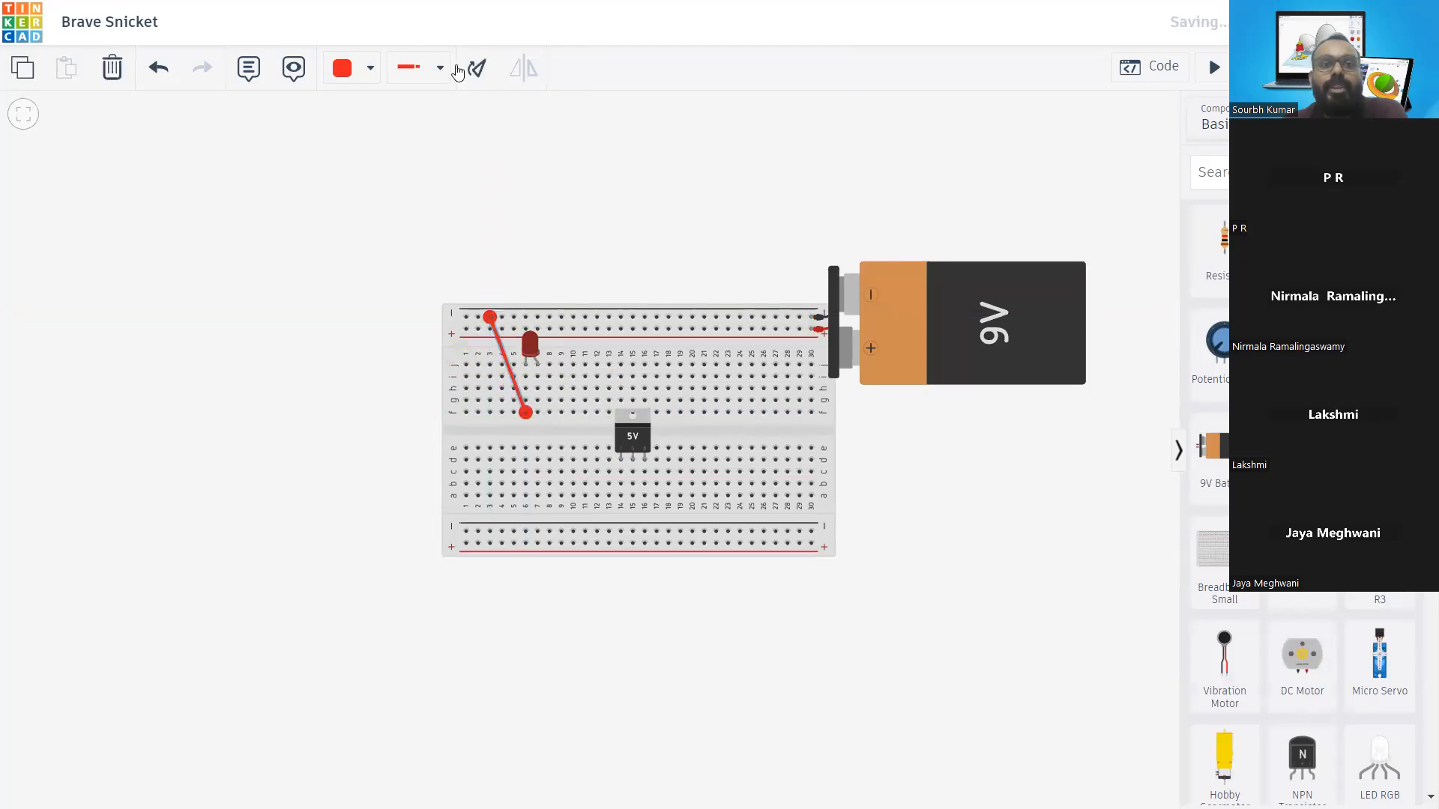
{"action": "left_click", "coordinate": [365, 72]}
{"action": "left_click", "coordinate": [386, 132]}
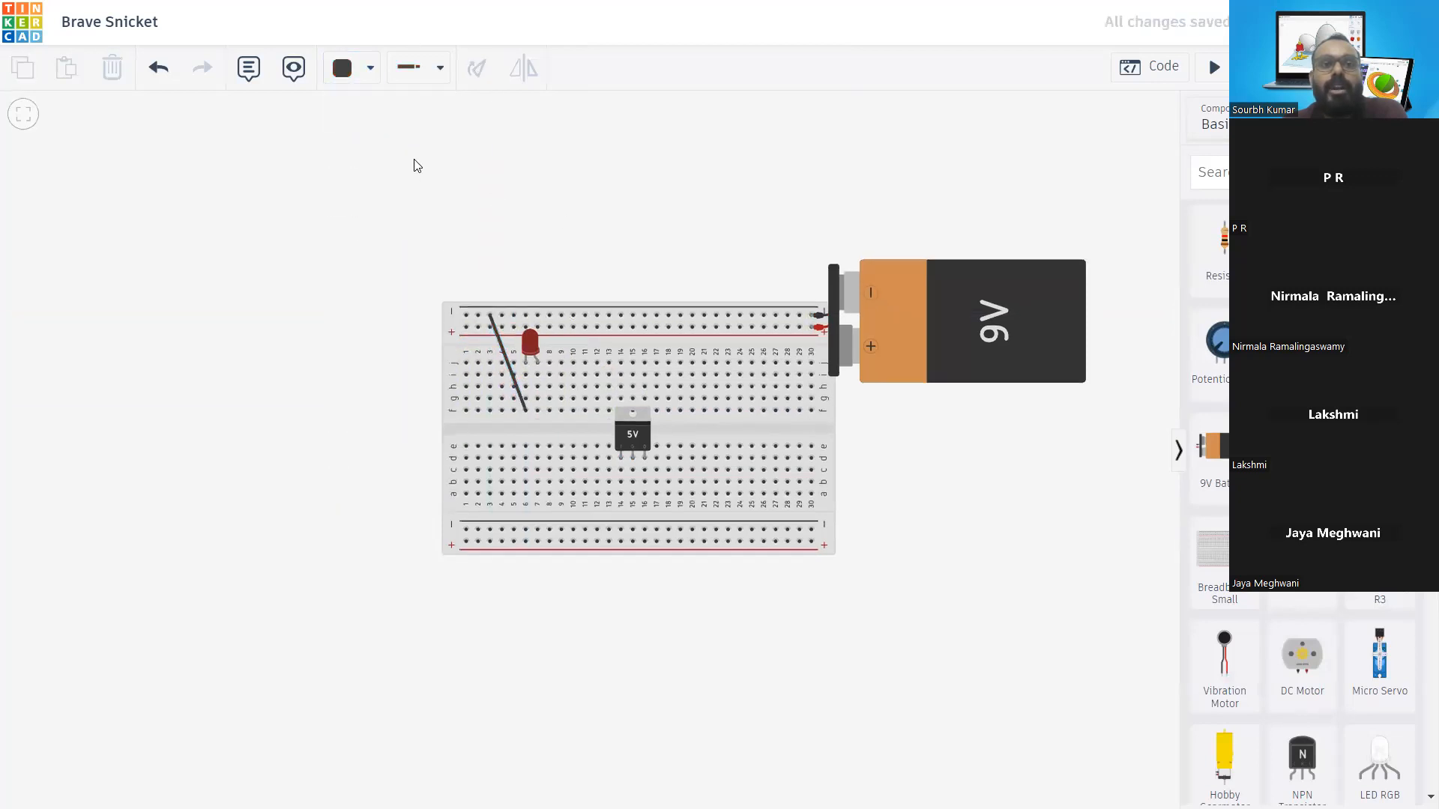
Connect the LED's anode column 7 to the upper positive rail near column 10 with a red wire
{"action": "left_click", "coordinate": [420, 69]}
{"action": "left_click", "coordinate": [352, 69]}
{"action": "left_click", "coordinate": [387, 159]}
{"action": "left_click", "coordinate": [432, 71]}
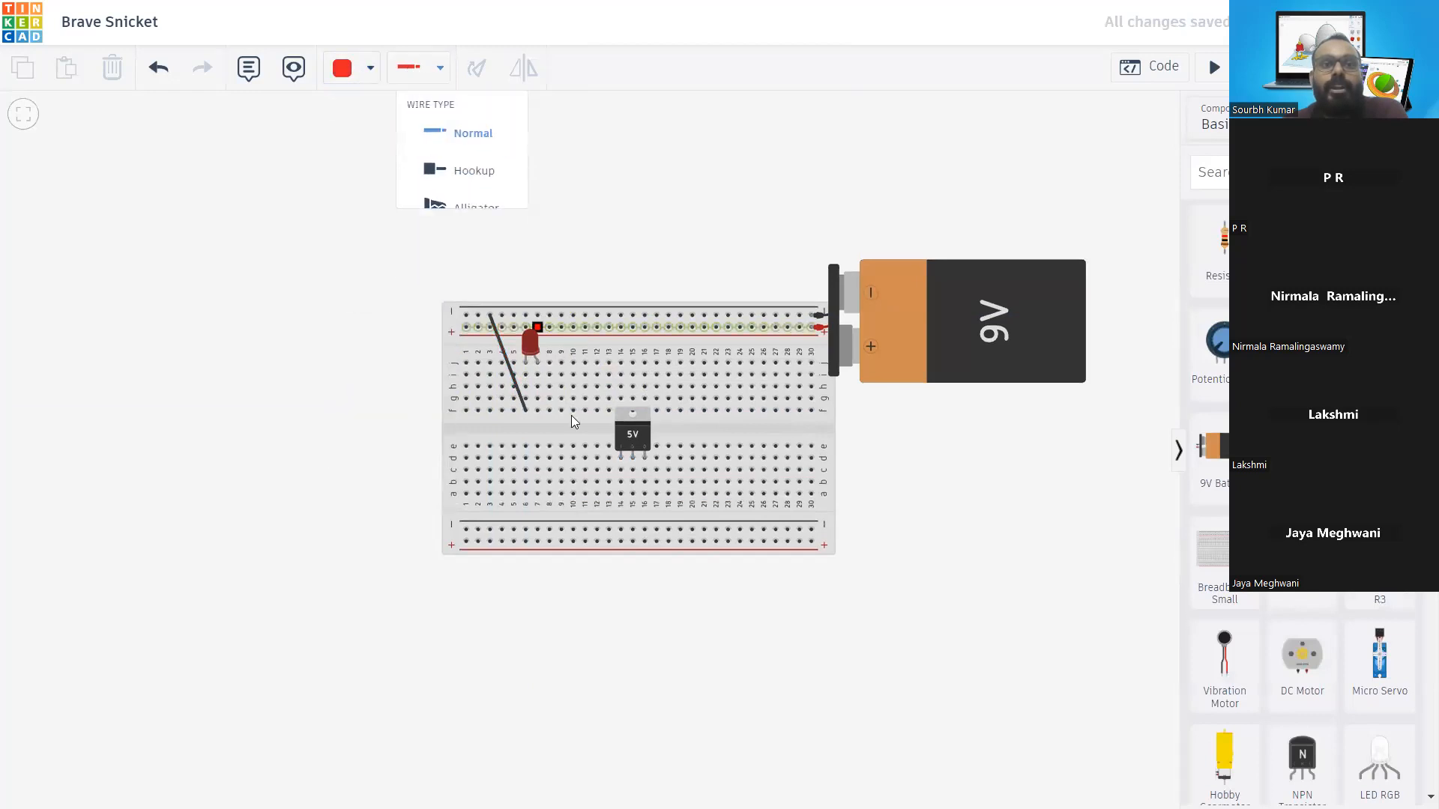
{"action": "left_click", "coordinate": [537, 411]}
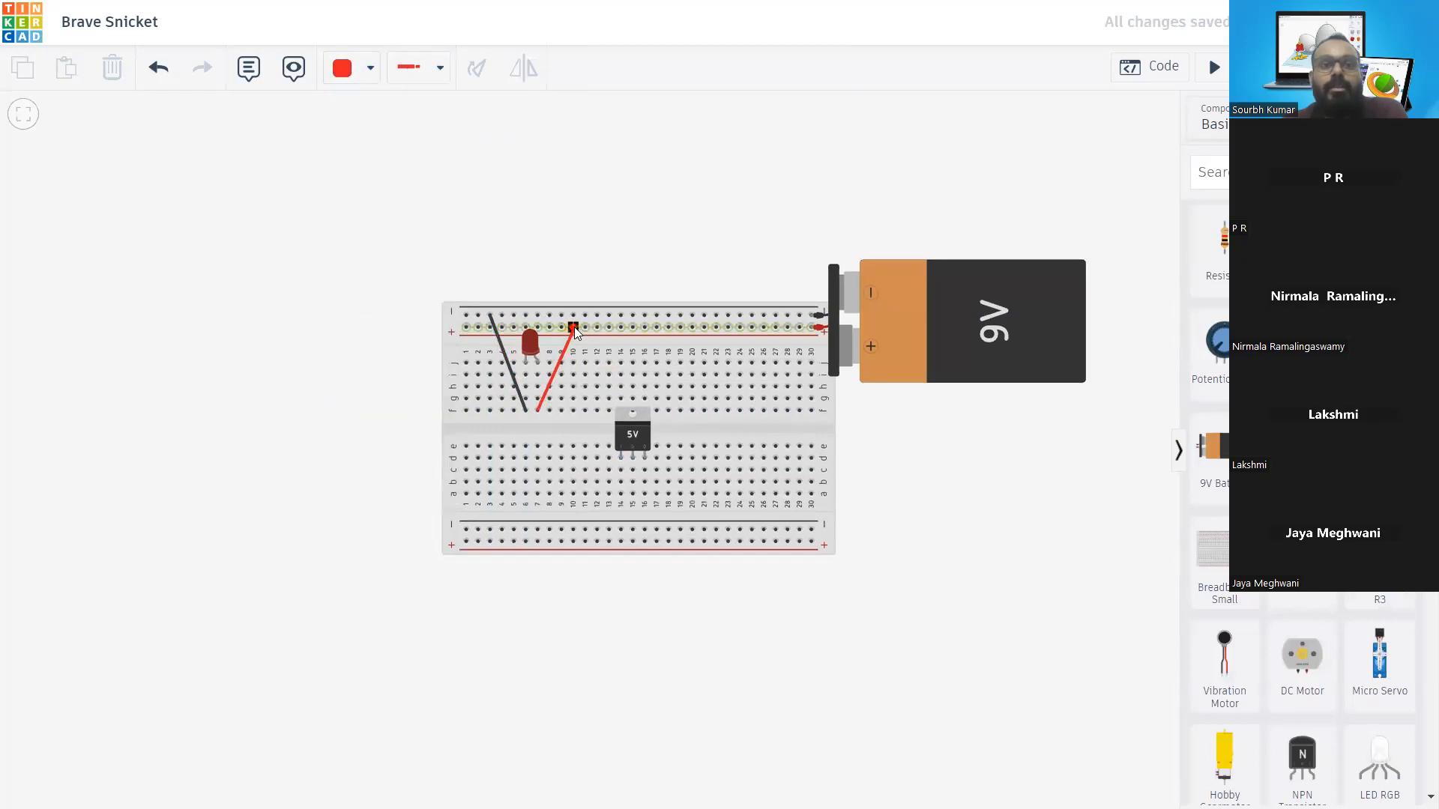
{"action": "left_click", "coordinate": [572, 327]}
{"action": "left_click", "coordinate": [696, 253]}
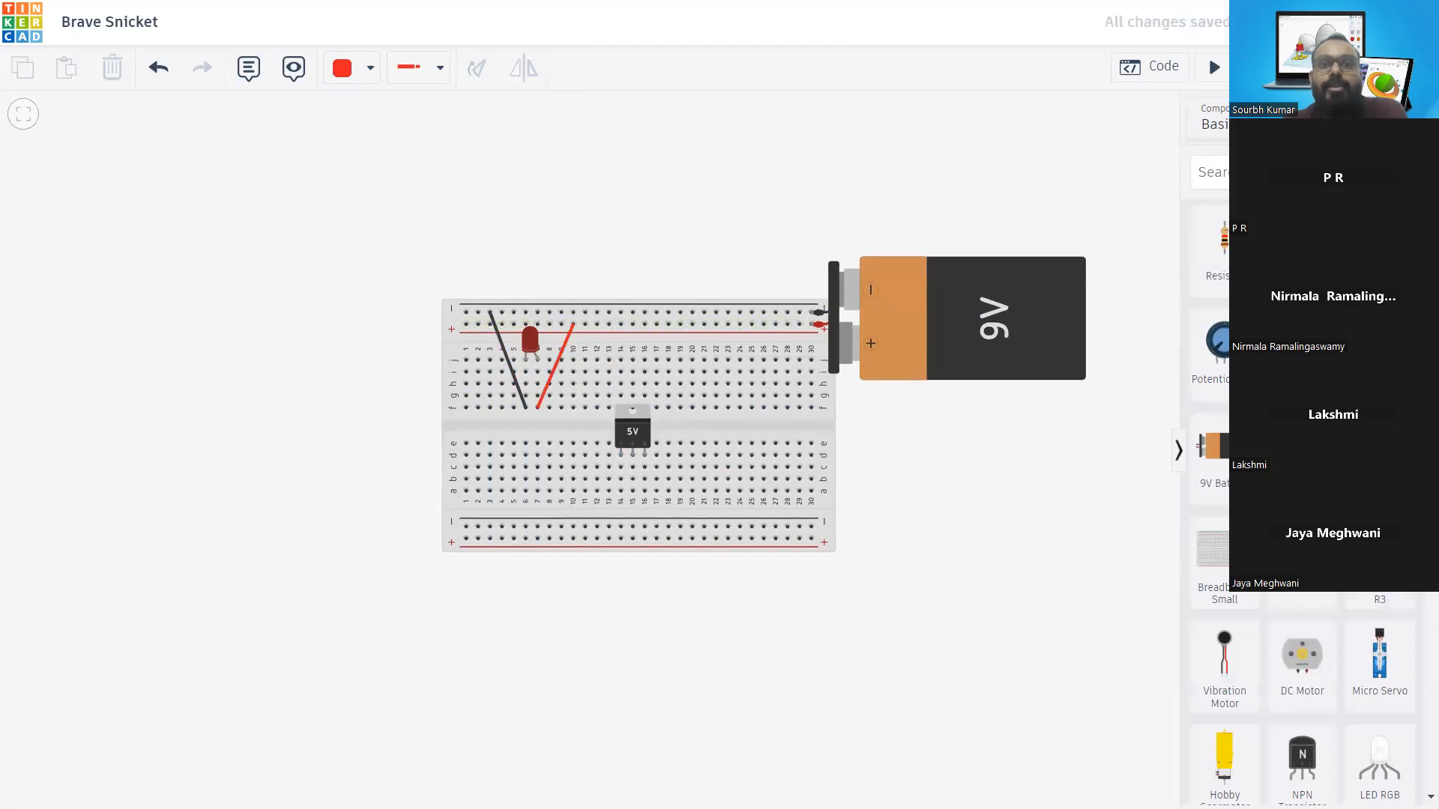
Run the simulation to check how the LED behaves directly on the 9V battery, restart it once, and stop it
{"action": "left_click", "coordinate": [1214, 67]}
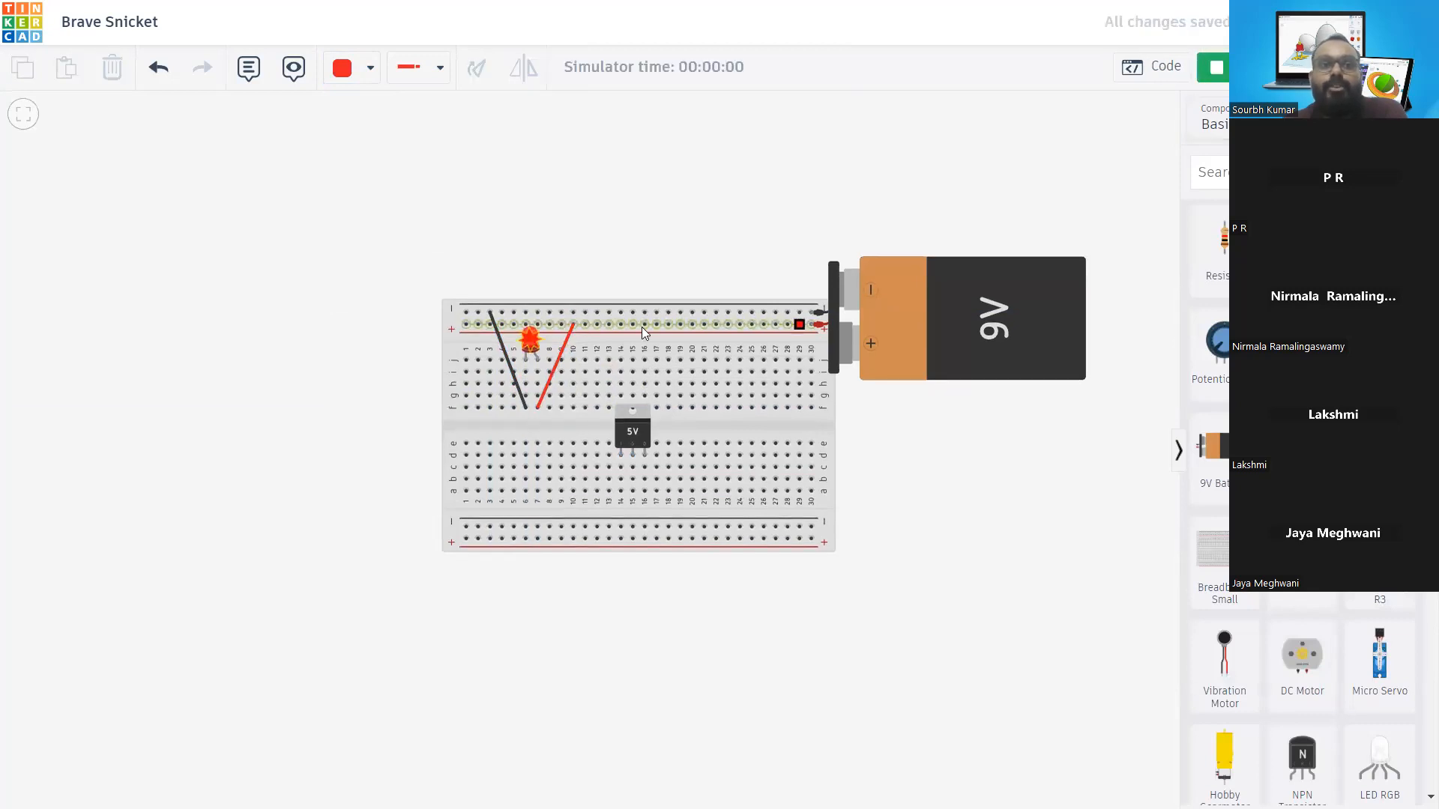
{"action": "mouse_move", "coordinate": [530, 338]}
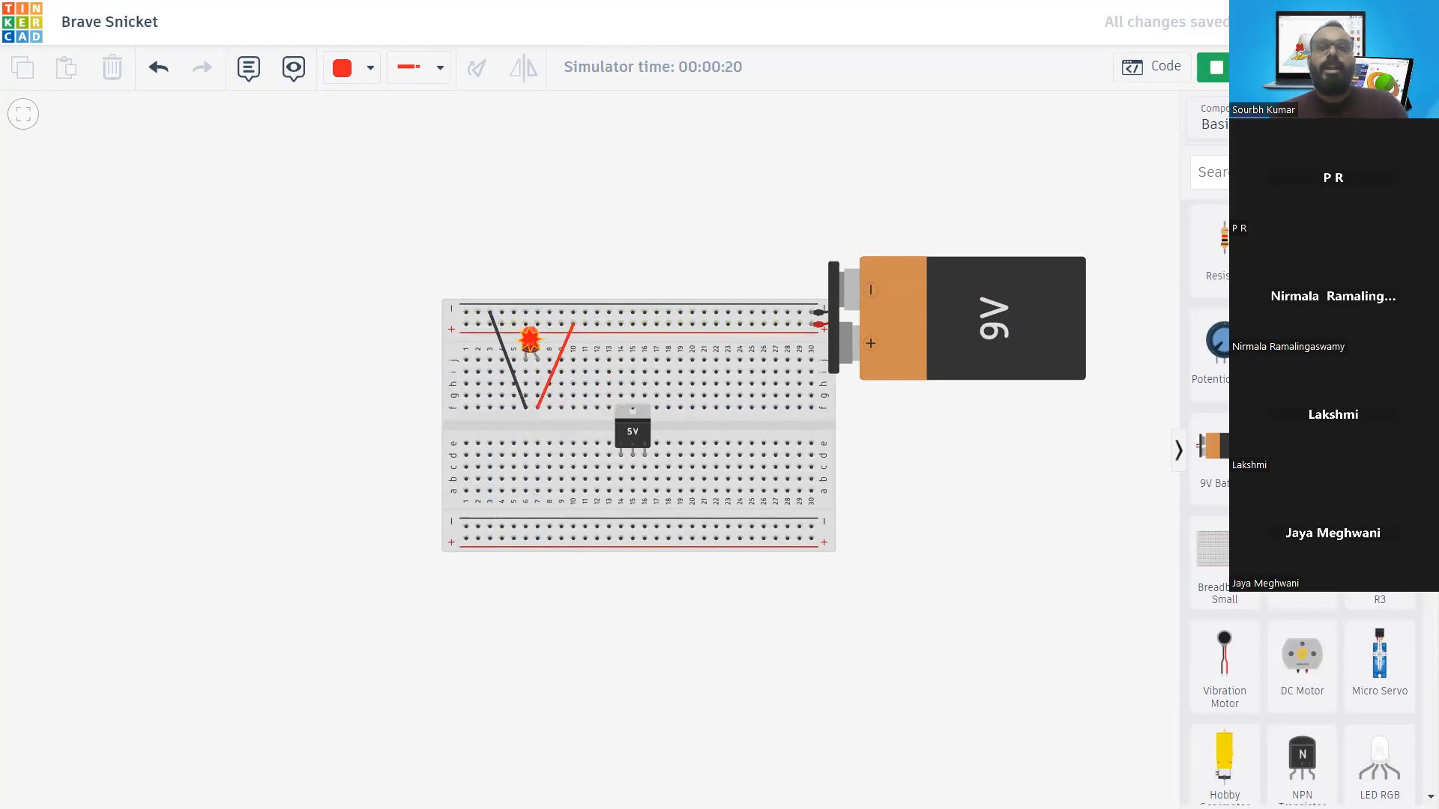
{"action": "left_click", "coordinate": [1259, 67]}
{"action": "left_click", "coordinate": [1259, 67]}
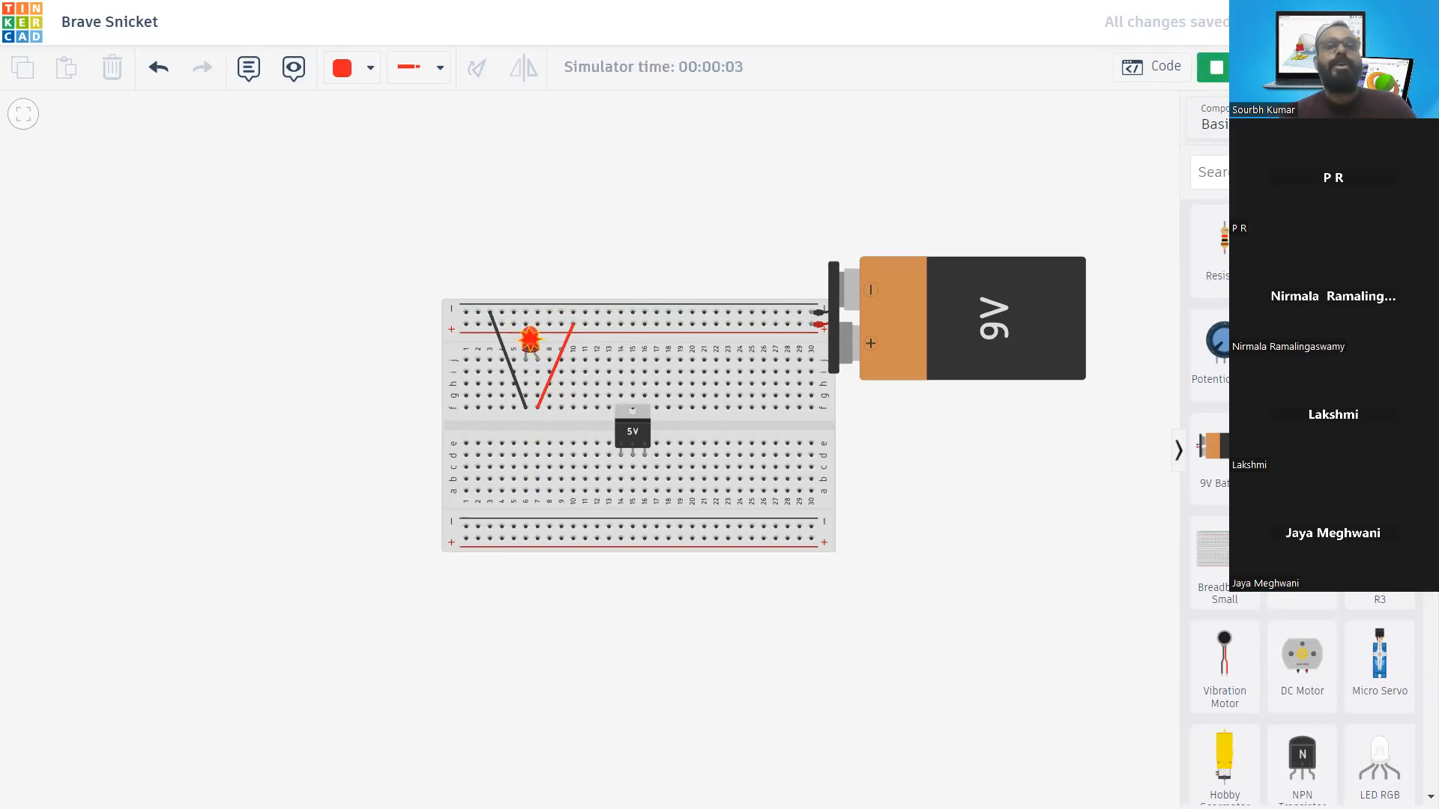
{"action": "left_click", "coordinate": [1259, 67]}
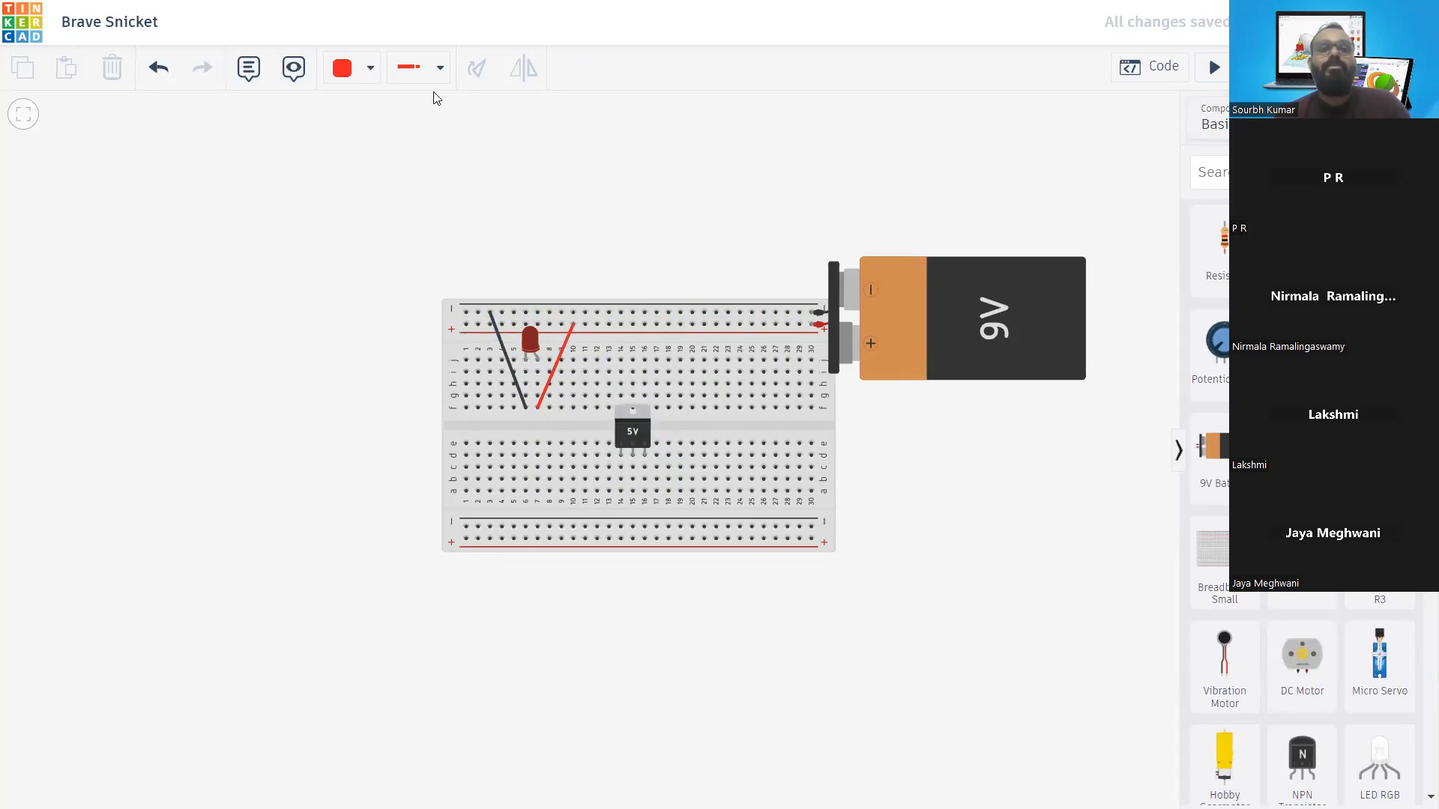
Run a black wire from the upper negative rail near column 23 to the regulator's ground column 15
{"action": "left_click", "coordinate": [370, 67]}
{"action": "left_click", "coordinate": [384, 128]}
{"action": "left_click", "coordinate": [732, 312]}
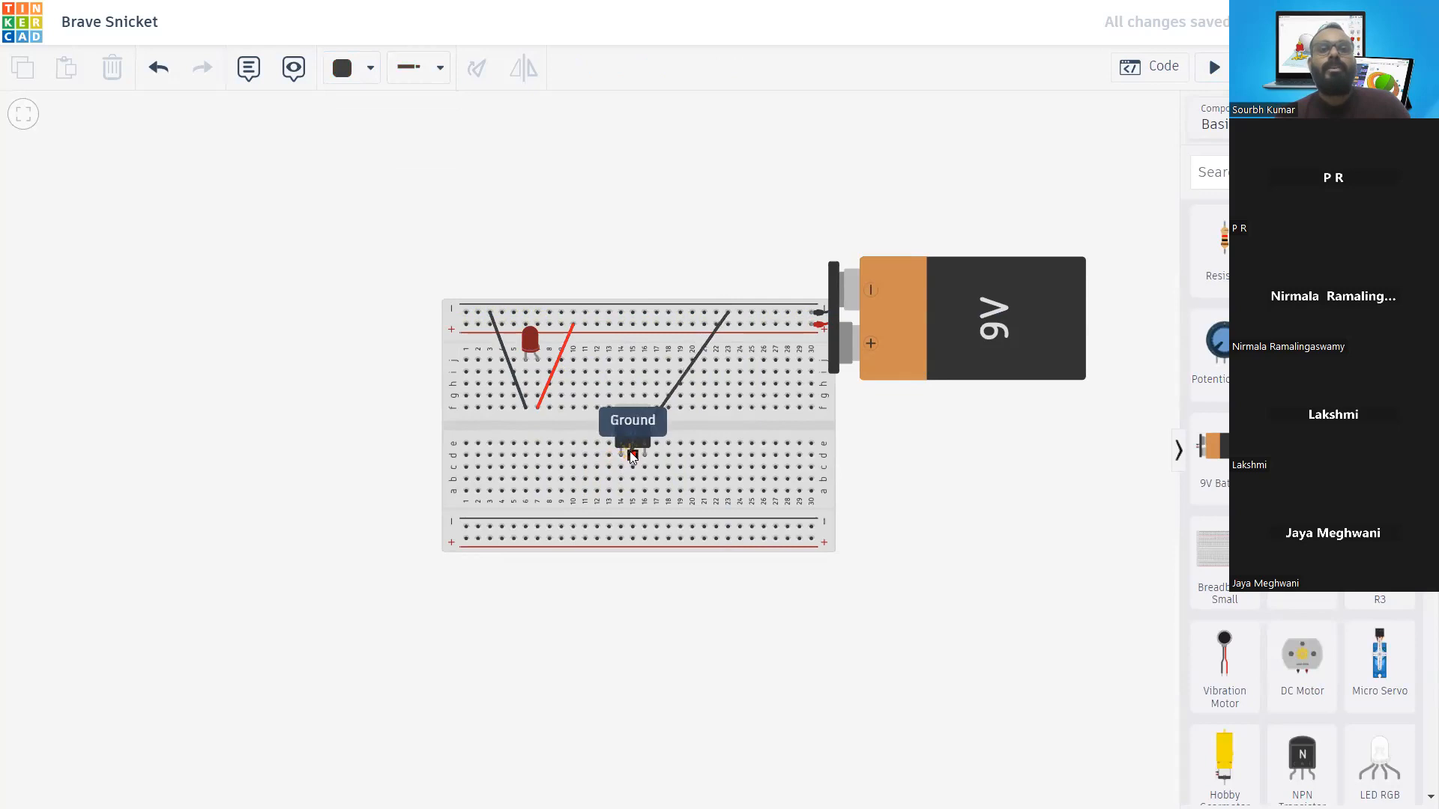
{"action": "left_click", "coordinate": [634, 492]}
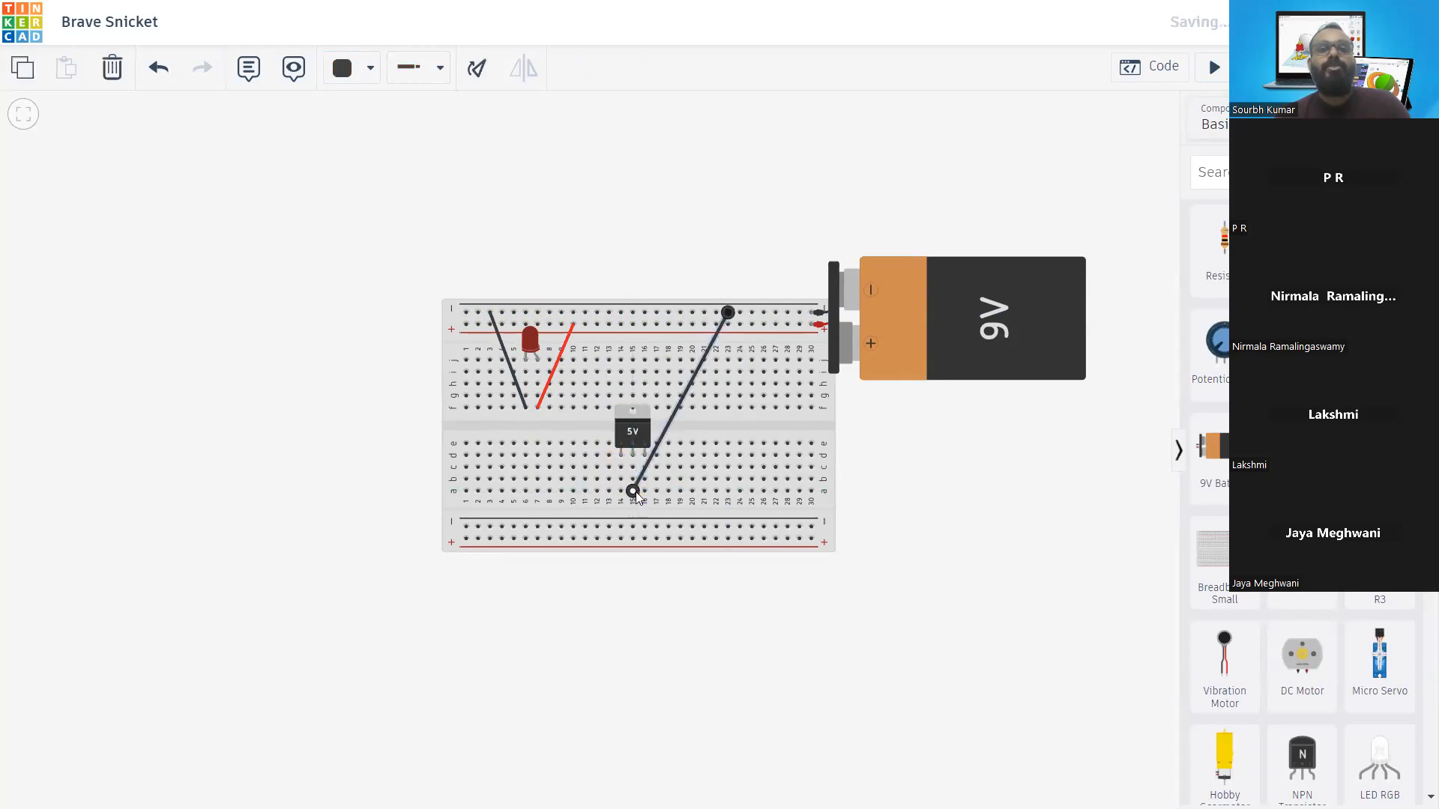
Rotate the 5V regulator by 180 degrees and reposition it with its pins in row f, columns 14 to 16
{"action": "left_click", "coordinate": [626, 433]}
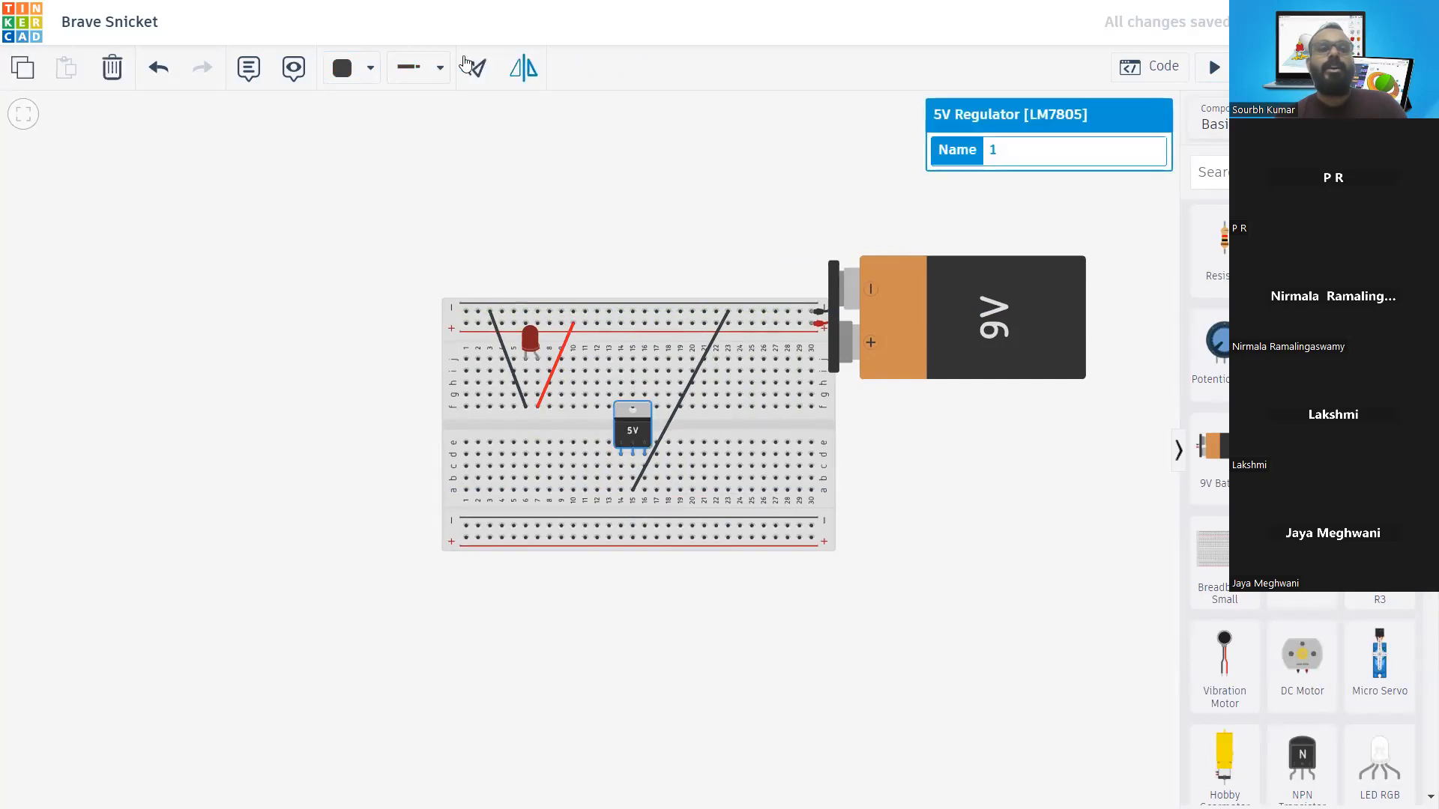
{"action": "left_click", "coordinate": [477, 72]}
{"action": "left_click", "coordinate": [476, 72]}
{"action": "left_click", "coordinate": [477, 72]}
{"action": "left_click", "coordinate": [477, 72]}
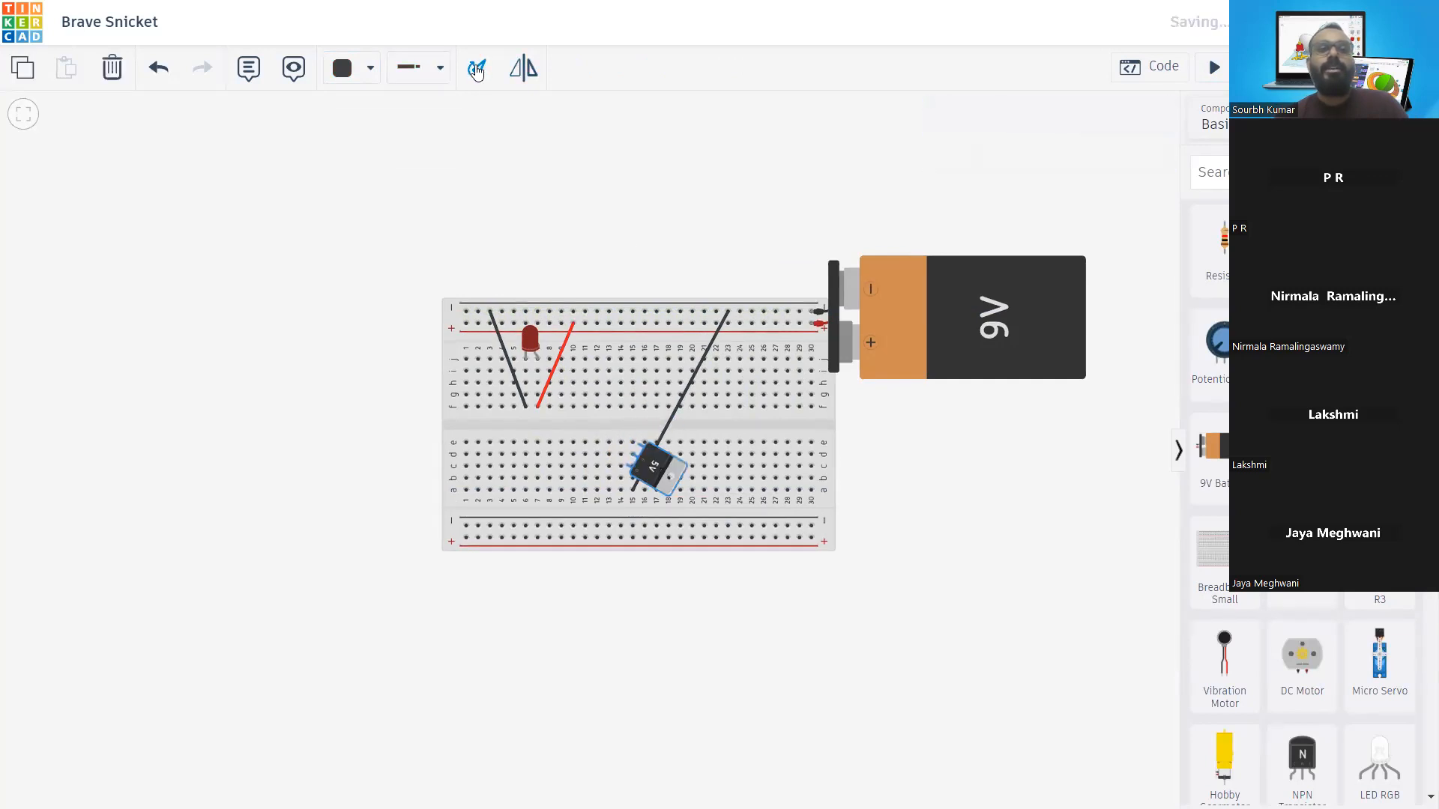
{"action": "left_click", "coordinate": [476, 72]}
{"action": "left_click", "coordinate": [477, 72]}
{"action": "left_click_drag", "start_coordinate": [635, 470], "coordinate": [635, 421]}
{"action": "left_click", "coordinate": [668, 419]}
Reroute the black ground wire vertically from row j of the regulator's ground column 15 to the upper negative rail directly above
{"action": "left_click_drag", "start_coordinate": [634, 487], "coordinate": [621, 407]}
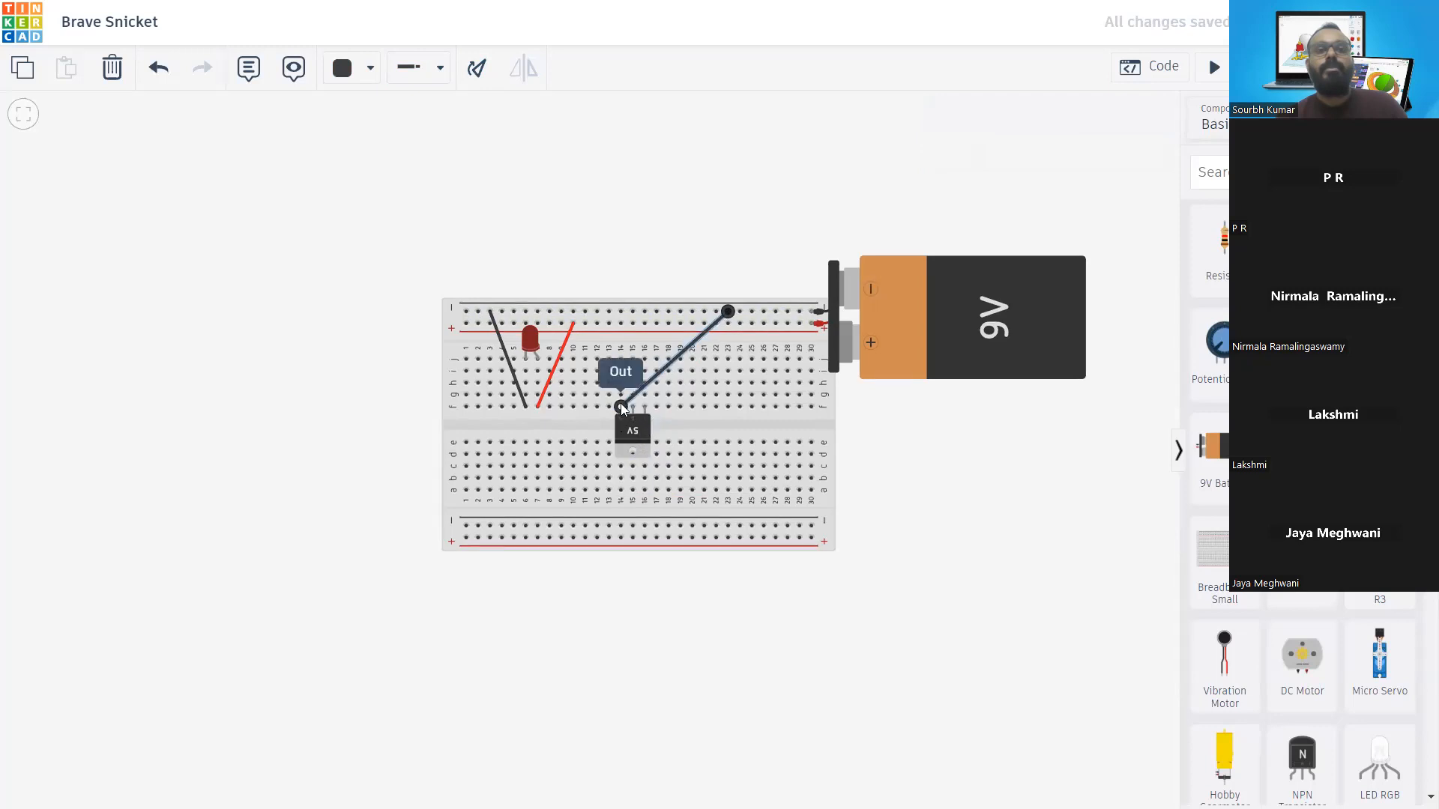
{"action": "left_click", "coordinate": [621, 405]}
{"action": "left_click", "coordinate": [625, 403]}
{"action": "left_click_drag", "start_coordinate": [619, 405], "coordinate": [633, 402]}
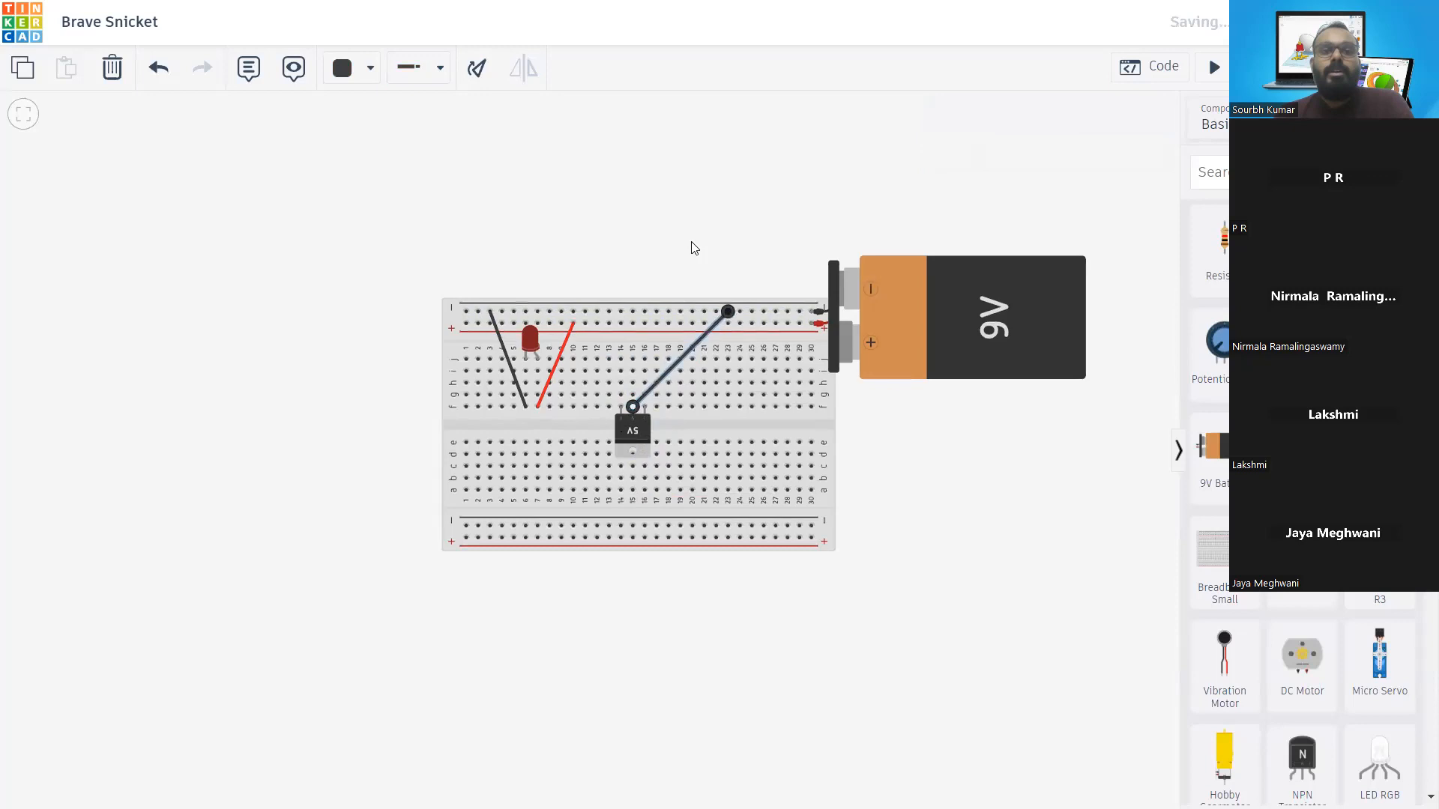
{"action": "left_click", "coordinate": [691, 244]}
{"action": "left_click", "coordinate": [646, 393]}
{"action": "left_click_drag", "start_coordinate": [633, 400], "coordinate": [637, 352]}
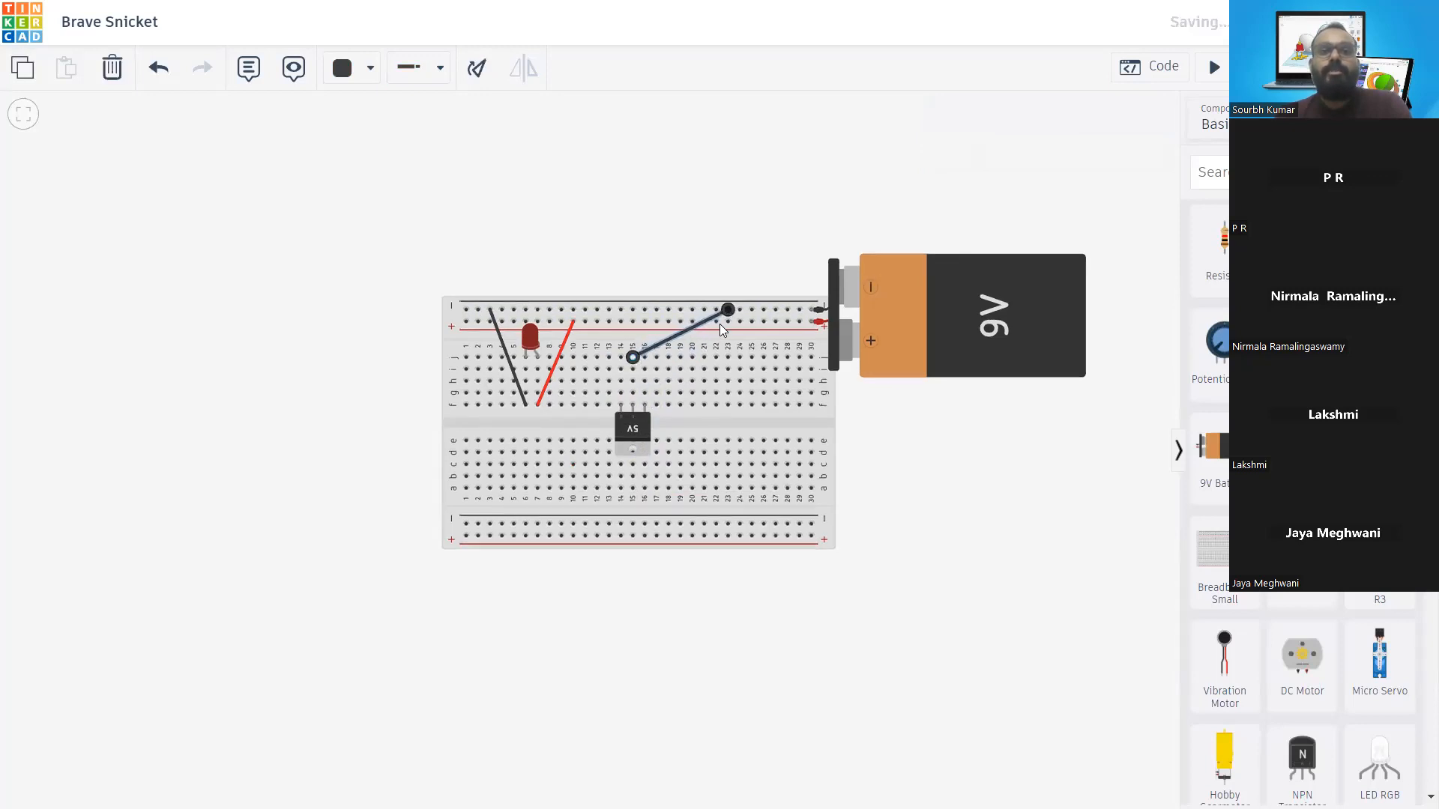
{"action": "left_click_drag", "start_coordinate": [728, 310], "coordinate": [631, 316]}
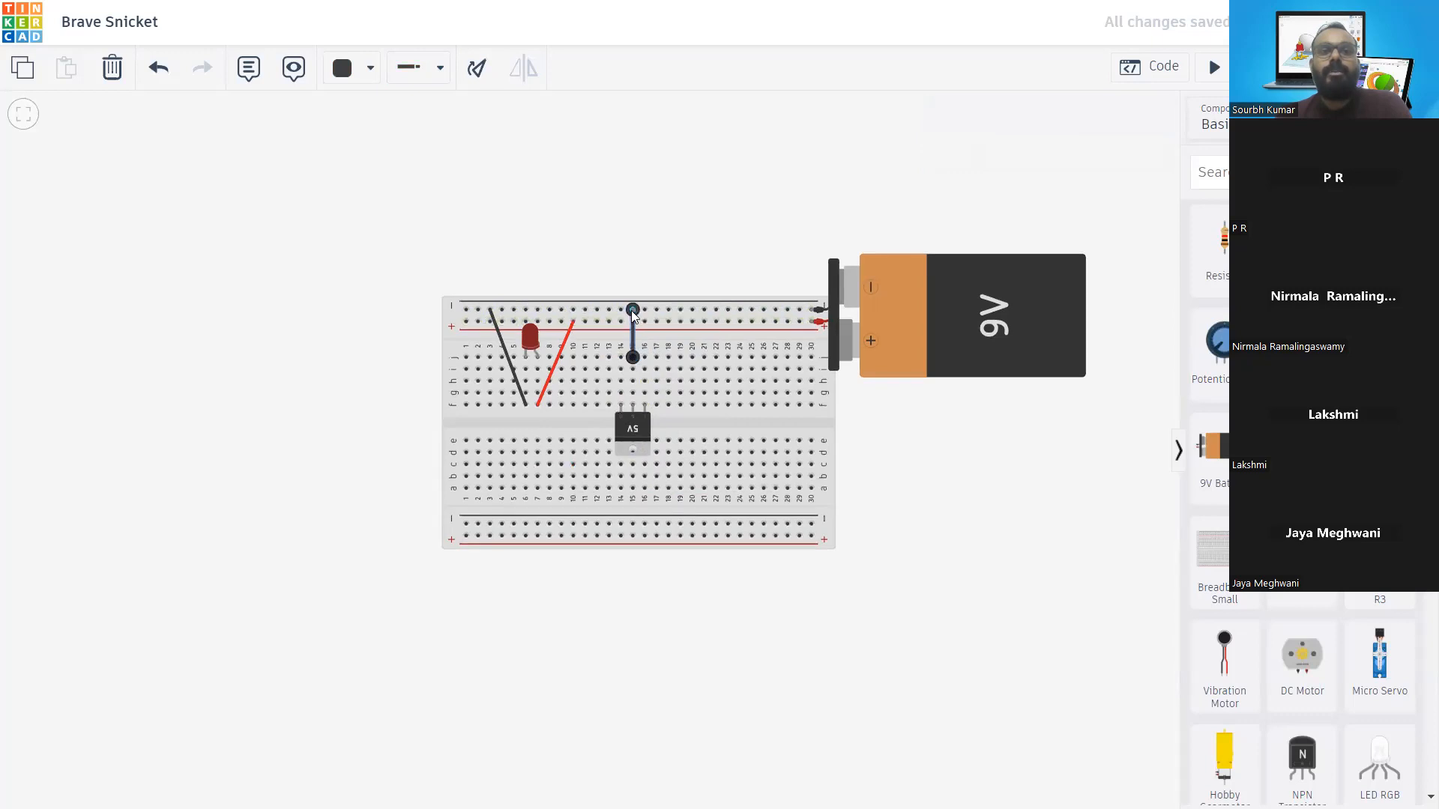
{"action": "left_click", "coordinate": [669, 270]}
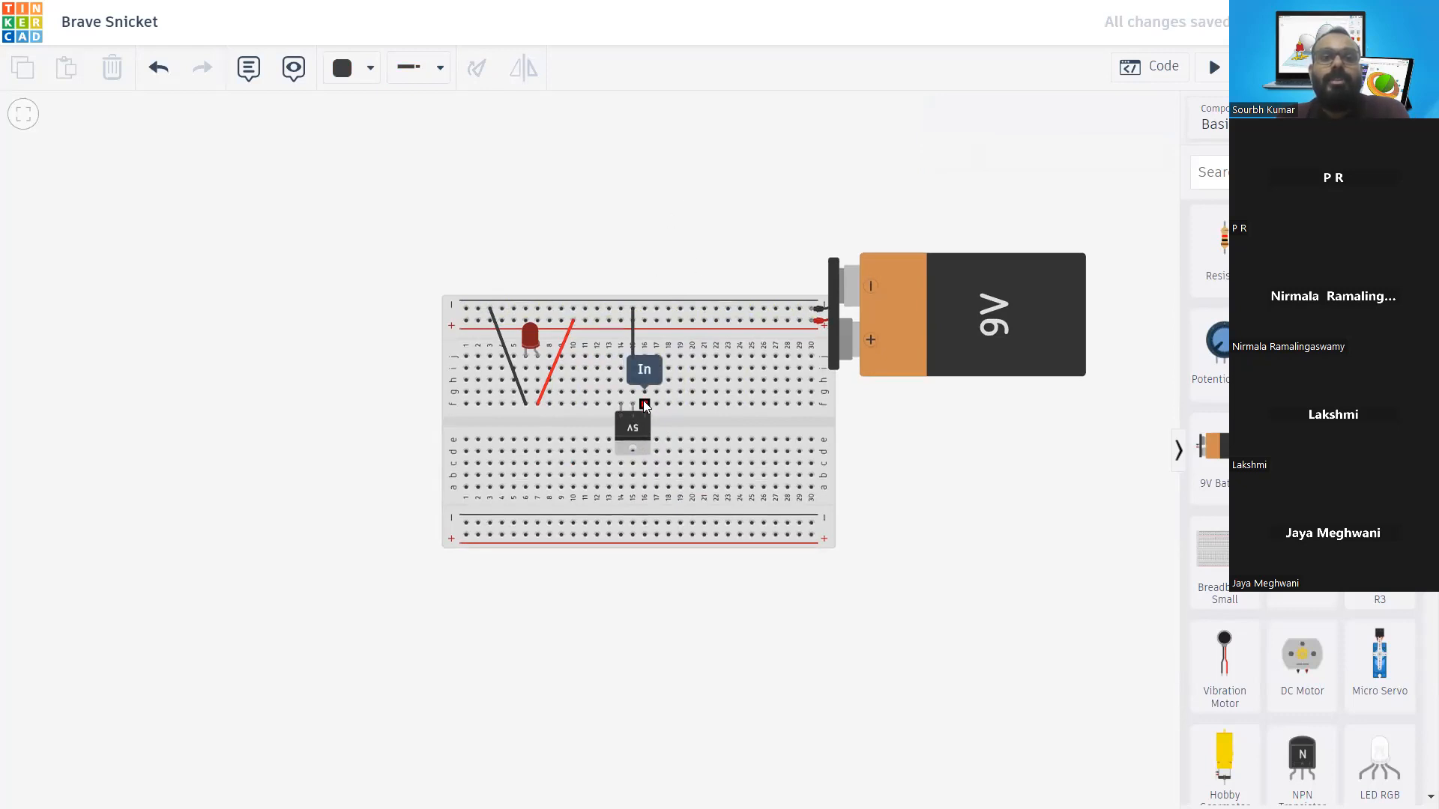
Connect the upper positive rail to the regulator's input column 16 at row j with a vertical red wire
{"action": "left_click", "coordinate": [337, 78]}
{"action": "left_click", "coordinate": [385, 161]}
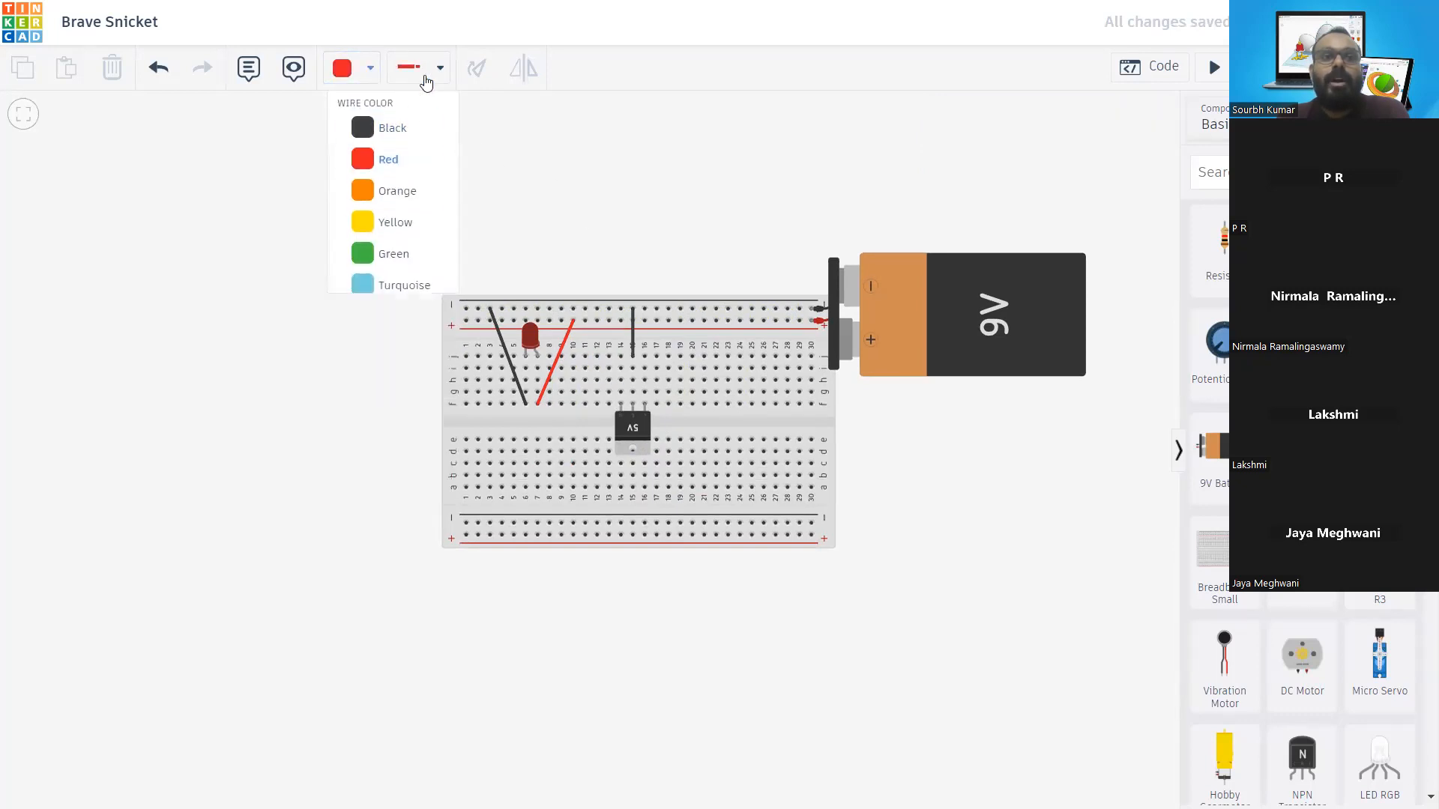
{"action": "left_click", "coordinate": [645, 321]}
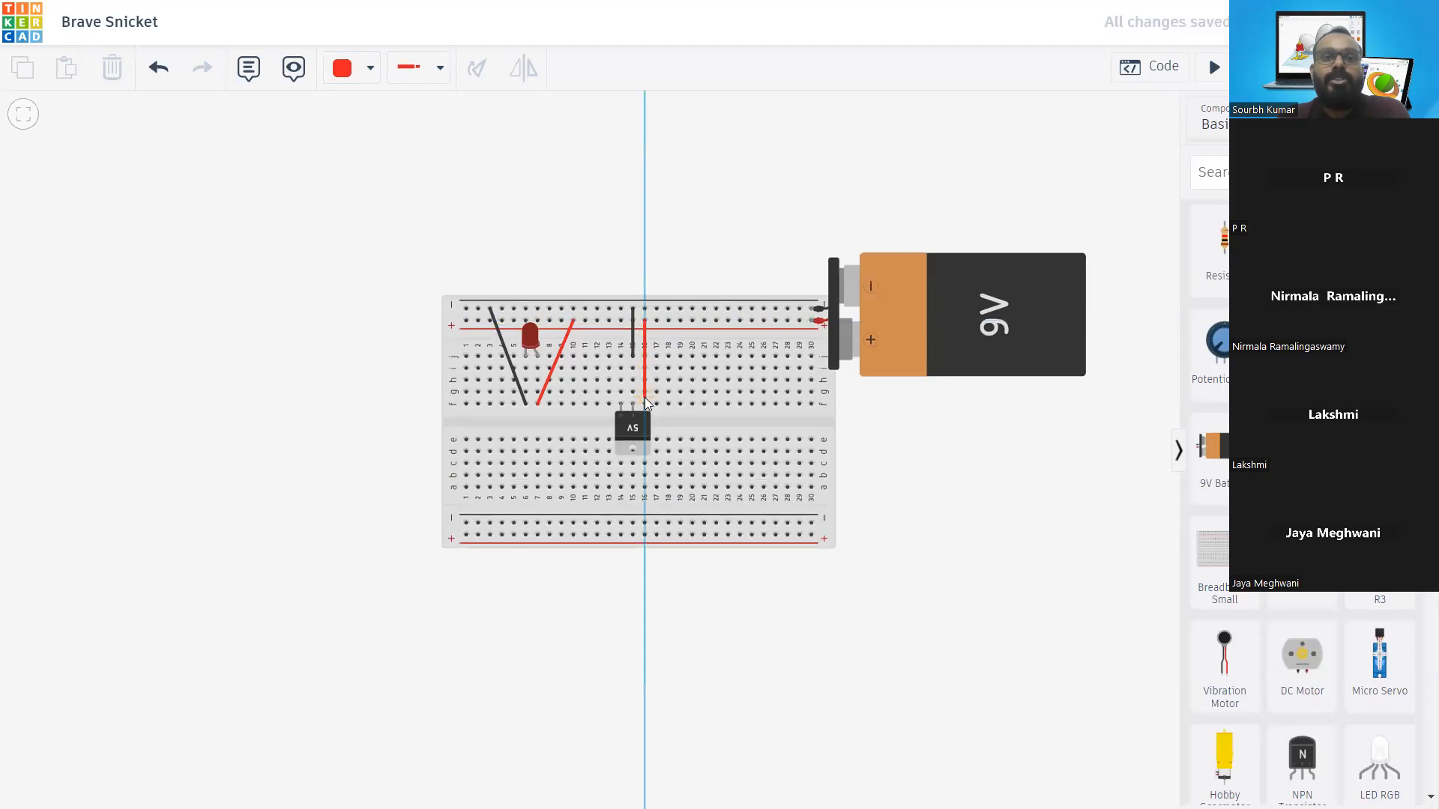
{"action": "left_click", "coordinate": [645, 356]}
{"action": "left_click", "coordinate": [699, 264]}
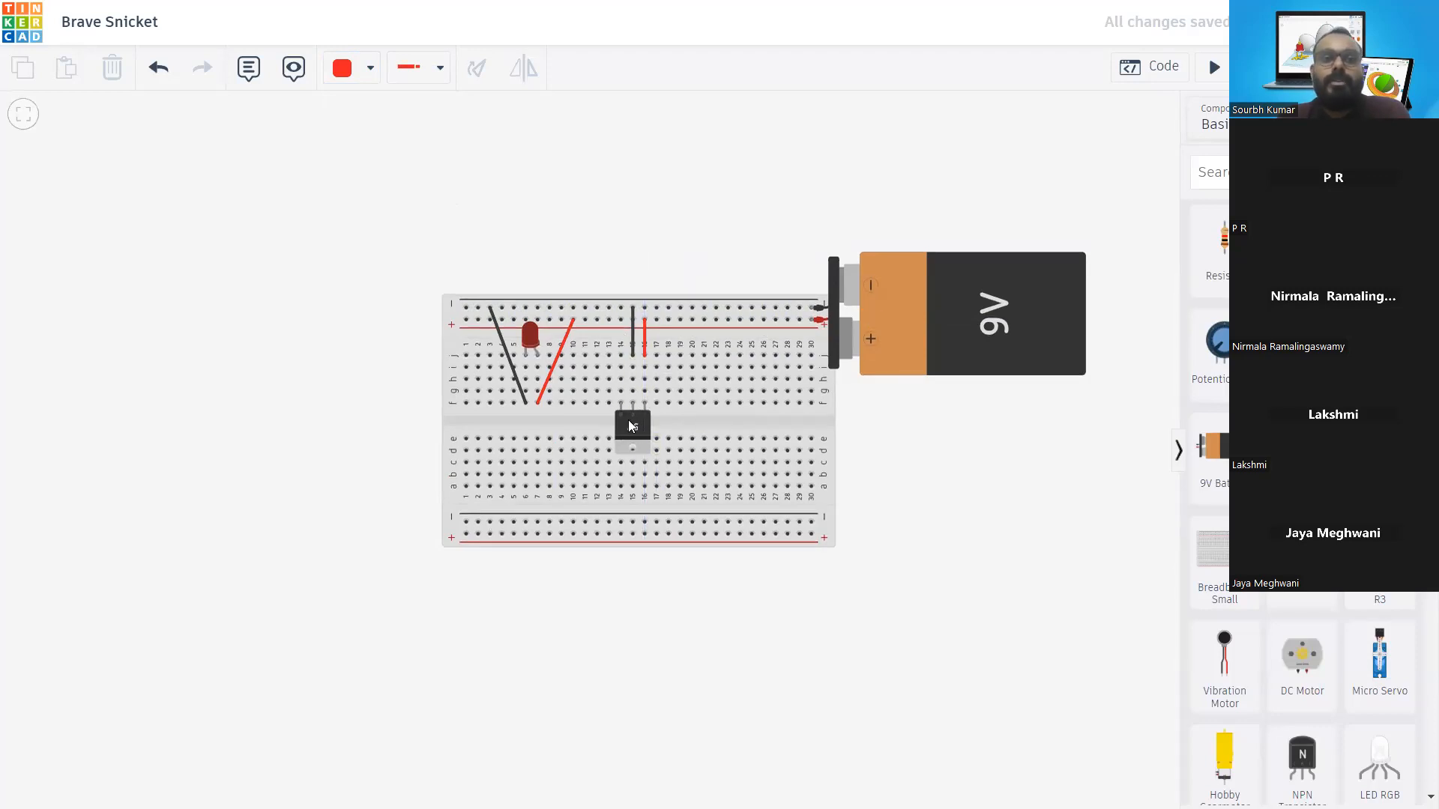
Move the rail end of the LED's red wire to the regulator's output pin in column 14
{"action": "left_click", "coordinate": [567, 333]}
{"action": "left_click_drag", "start_coordinate": [573, 322], "coordinate": [621, 399]}
{"action": "left_click", "coordinate": [684, 244]}
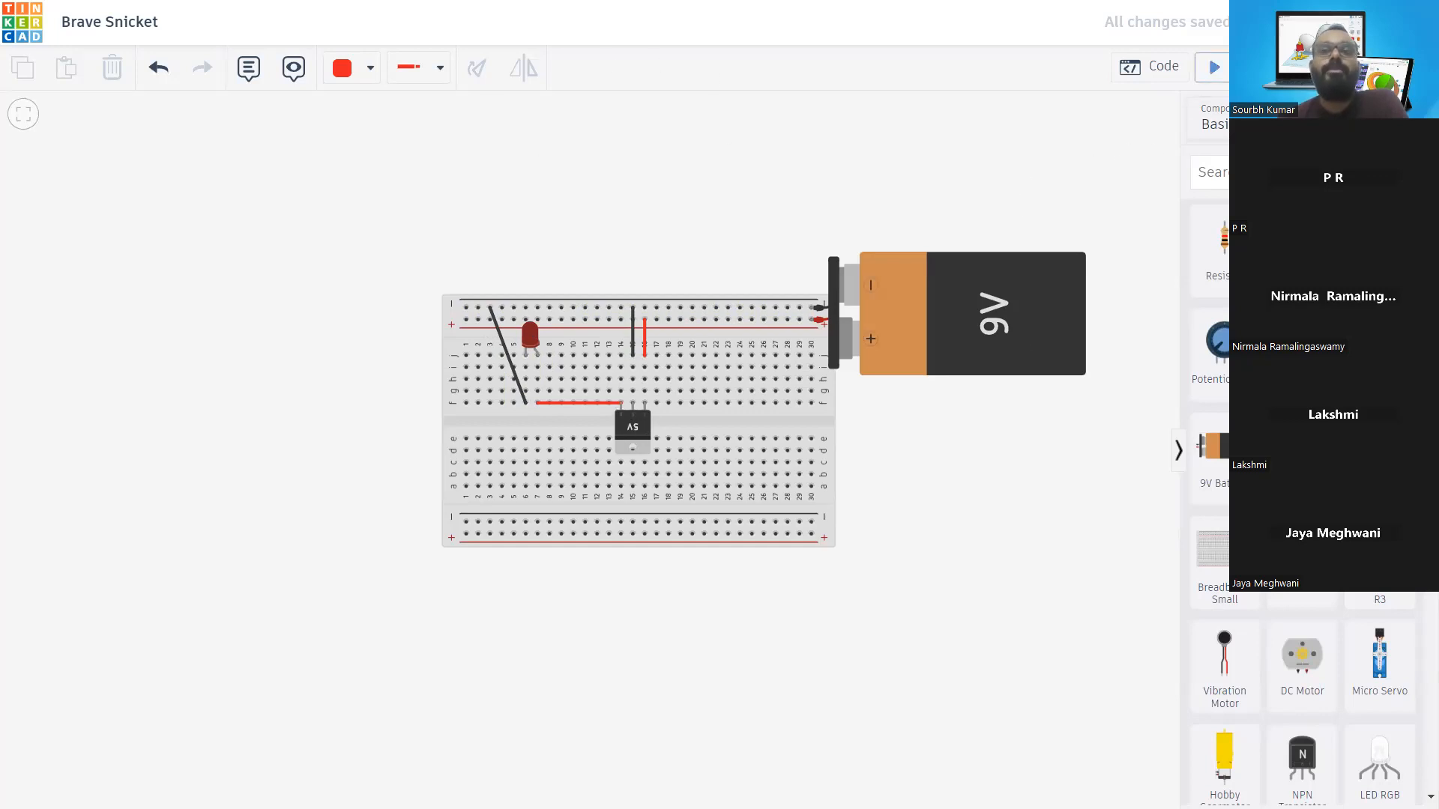
Run the simulation, inspect the LED's current warning with the regulator in the circuit, and stop the simulation
{"action": "left_click", "coordinate": [1215, 67]}
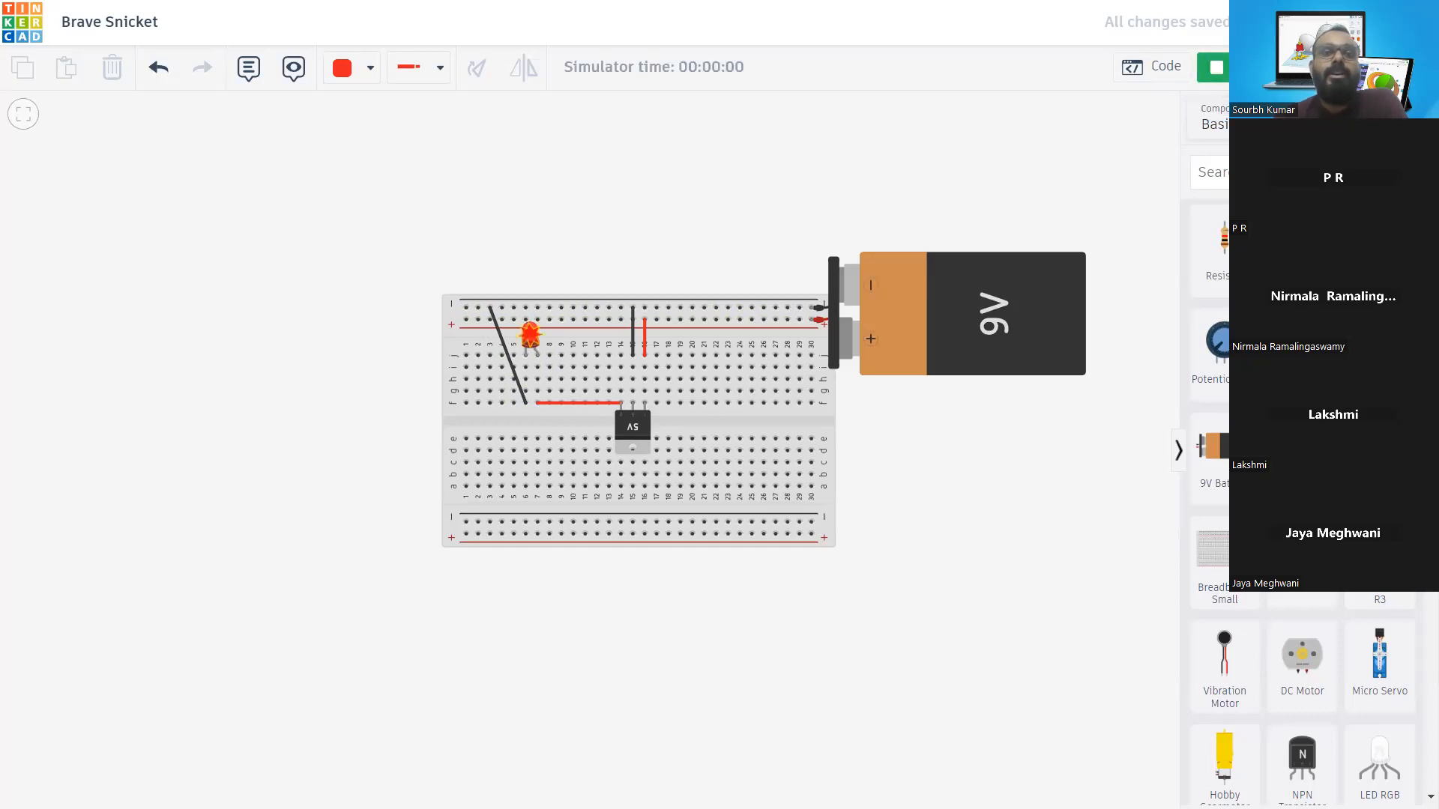
{"action": "mouse_move", "coordinate": [533, 336]}
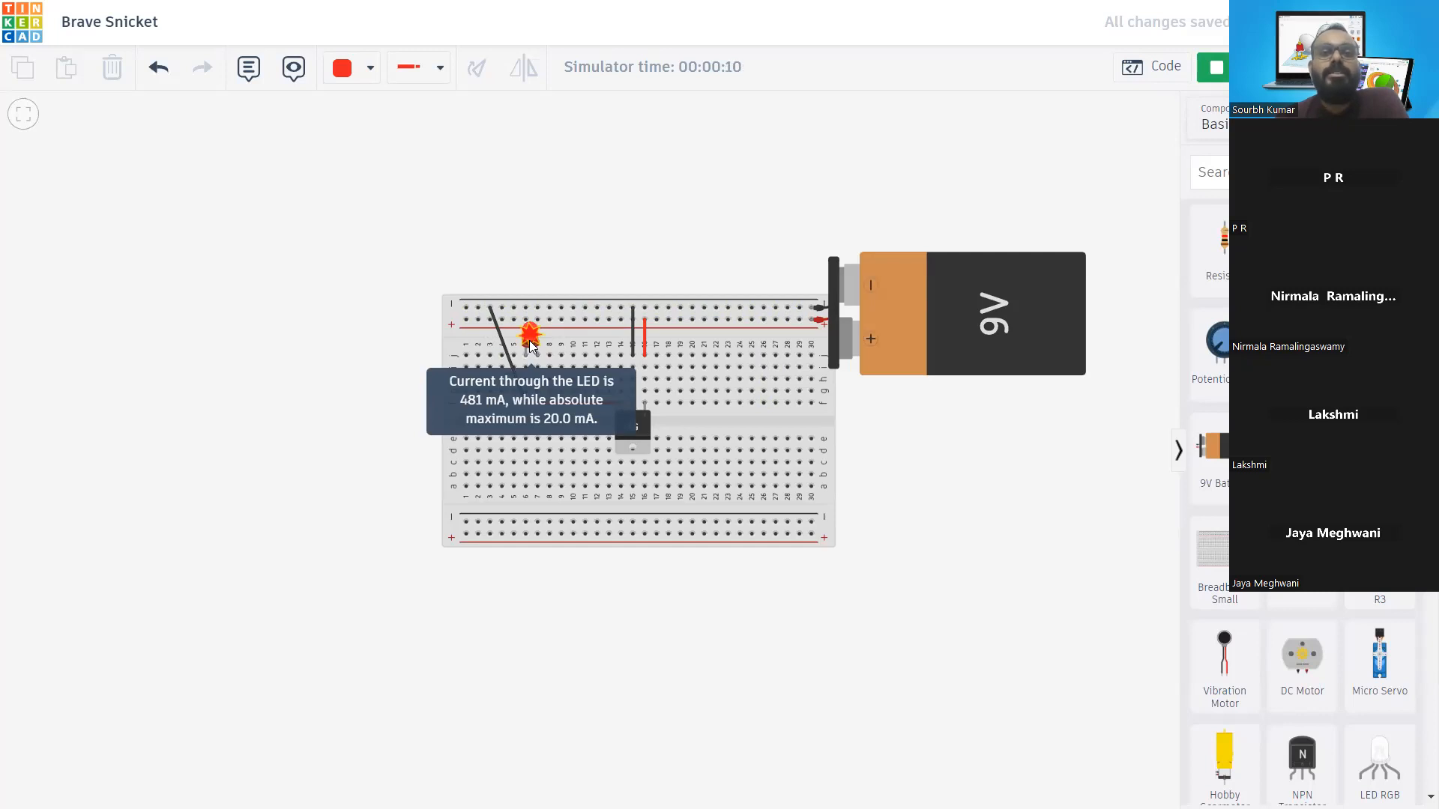
{"action": "left_click", "coordinate": [1214, 67]}
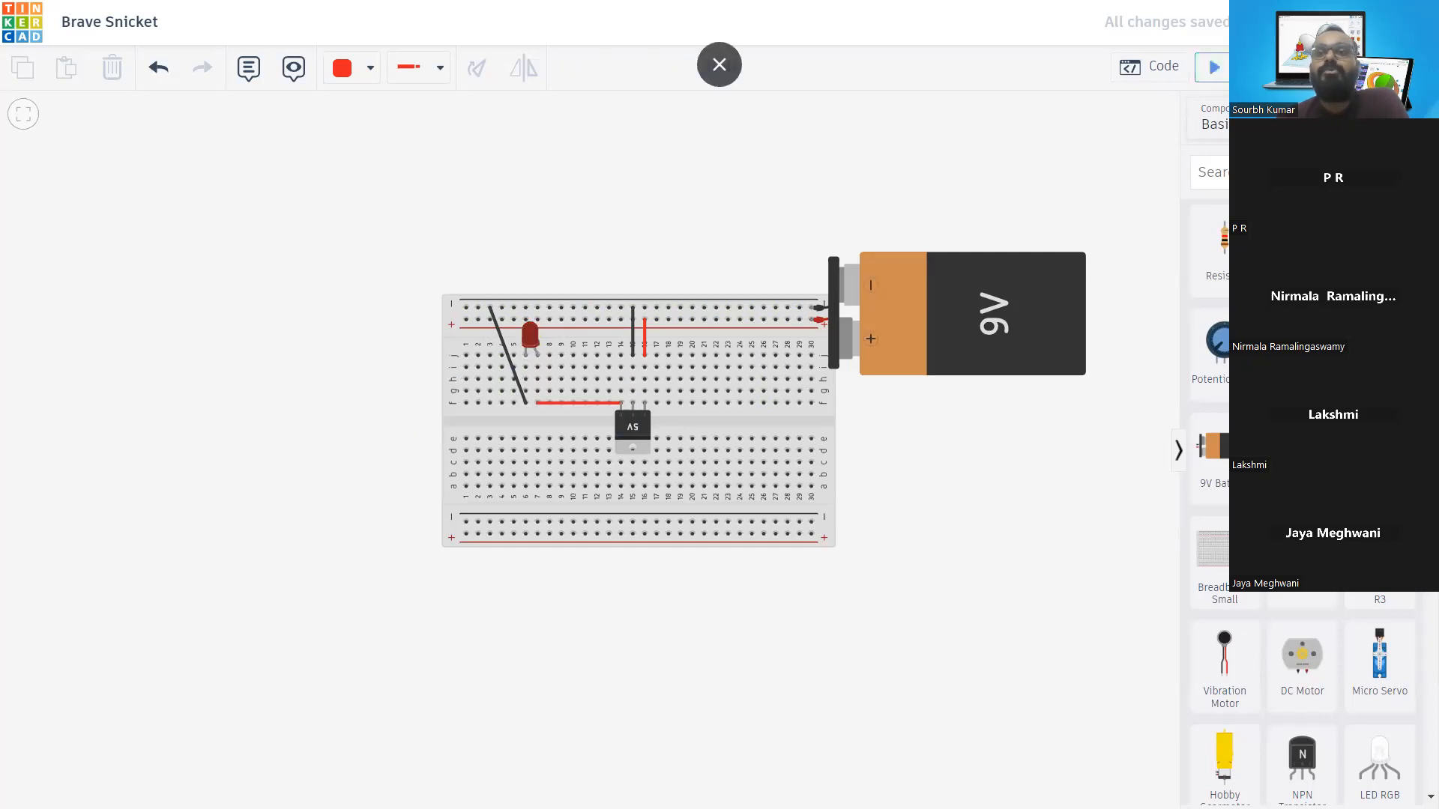
Place a multimeter above the breadboard and connect its positive terminal to the upper positive rail with a normal red wire
{"action": "scroll", "coordinate": [1308, 761], "scroll_direction": "down", "scroll_amount": 4}
{"action": "left_click_drag", "start_coordinate": [1308, 761], "coordinate": [619, 208]}
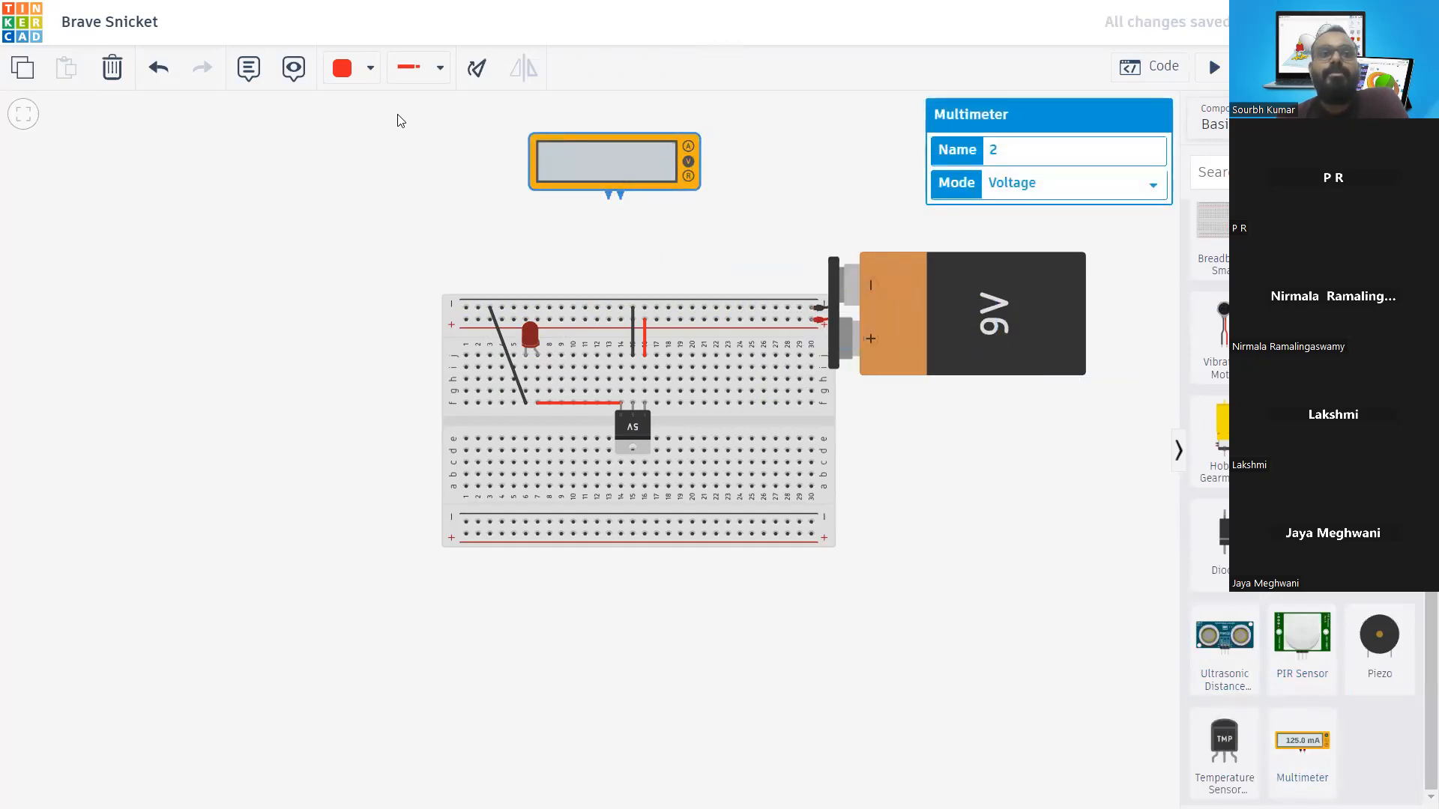
{"action": "left_click", "coordinate": [416, 71]}
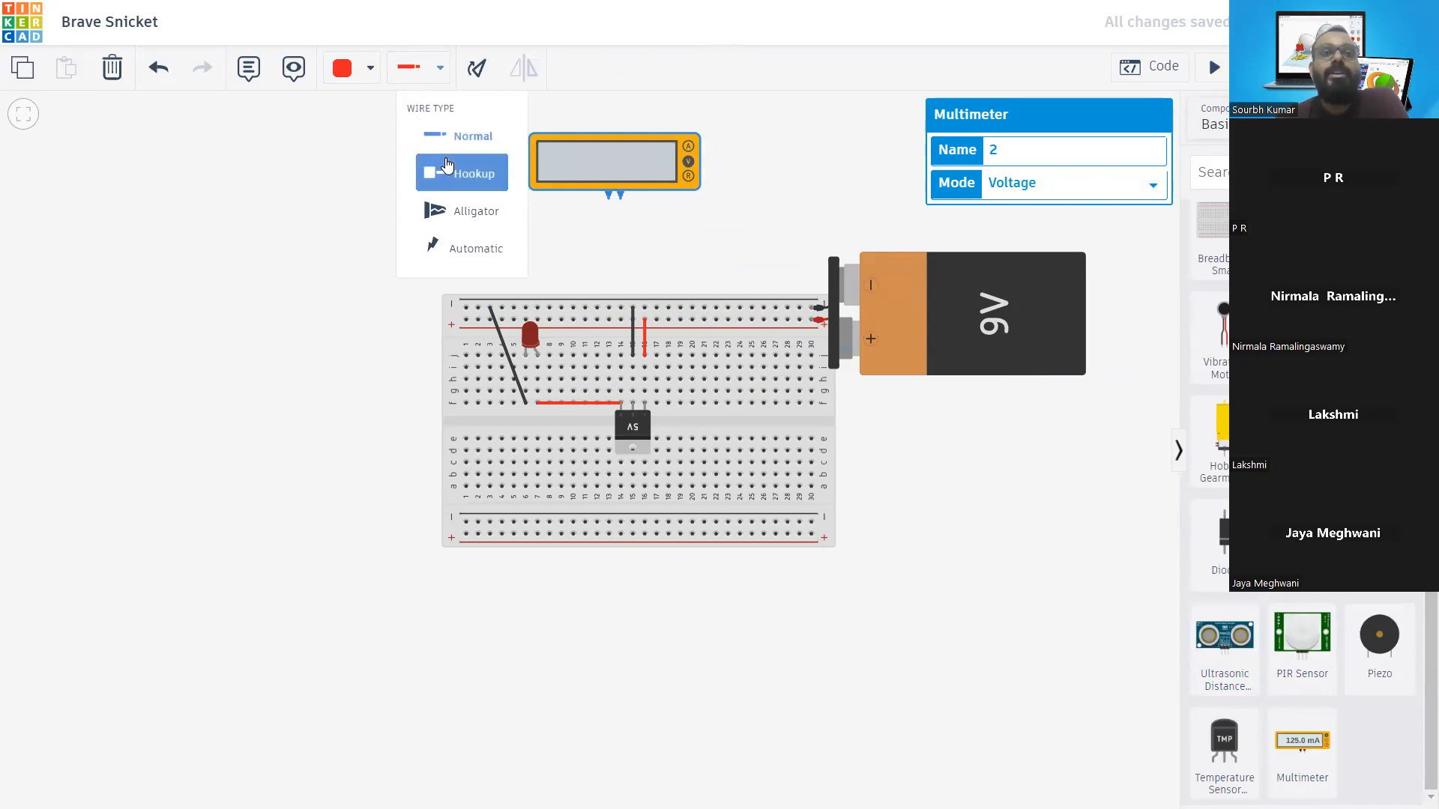
{"action": "left_click", "coordinate": [461, 138]}
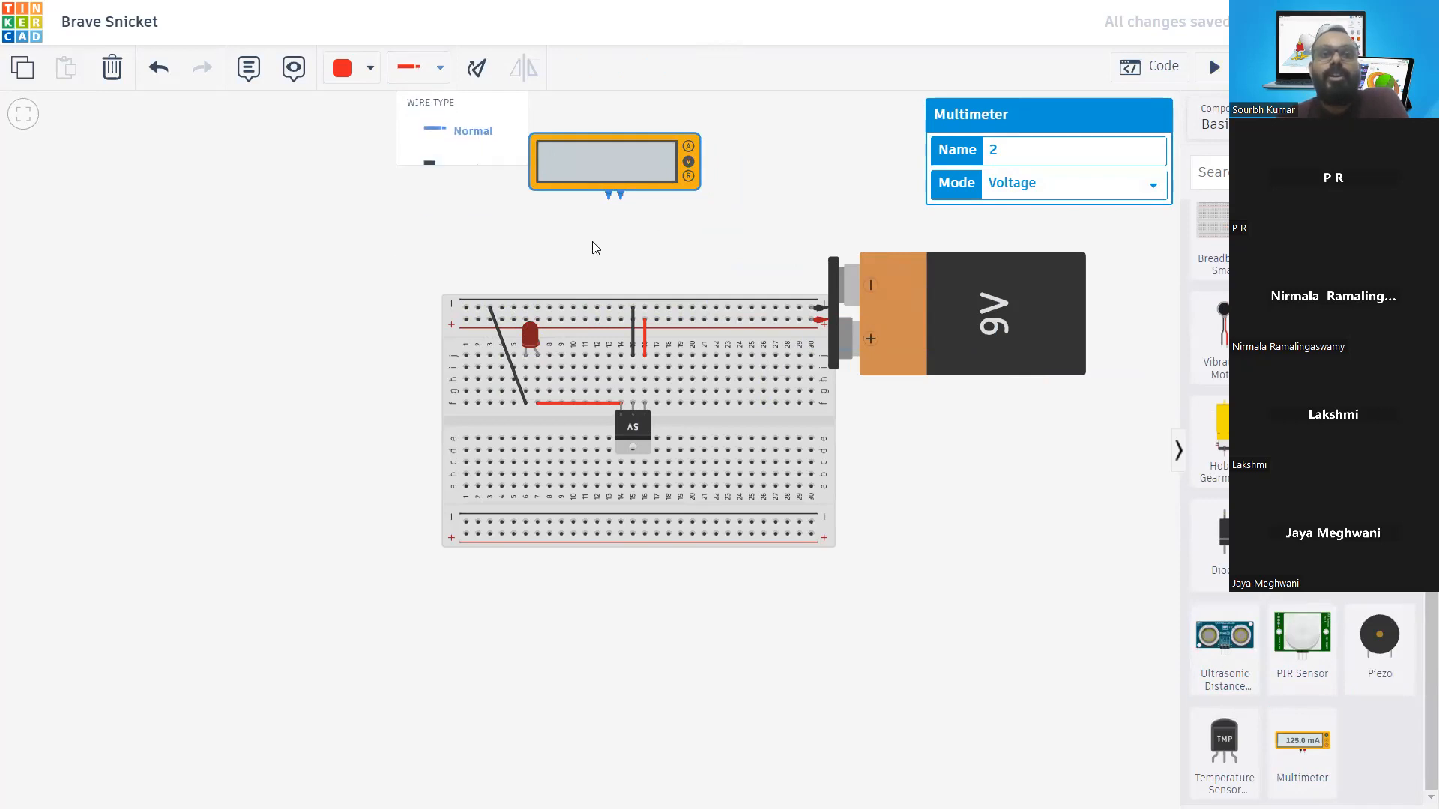
{"action": "left_click", "coordinate": [619, 197]}
{"action": "left_click", "coordinate": [621, 321]}
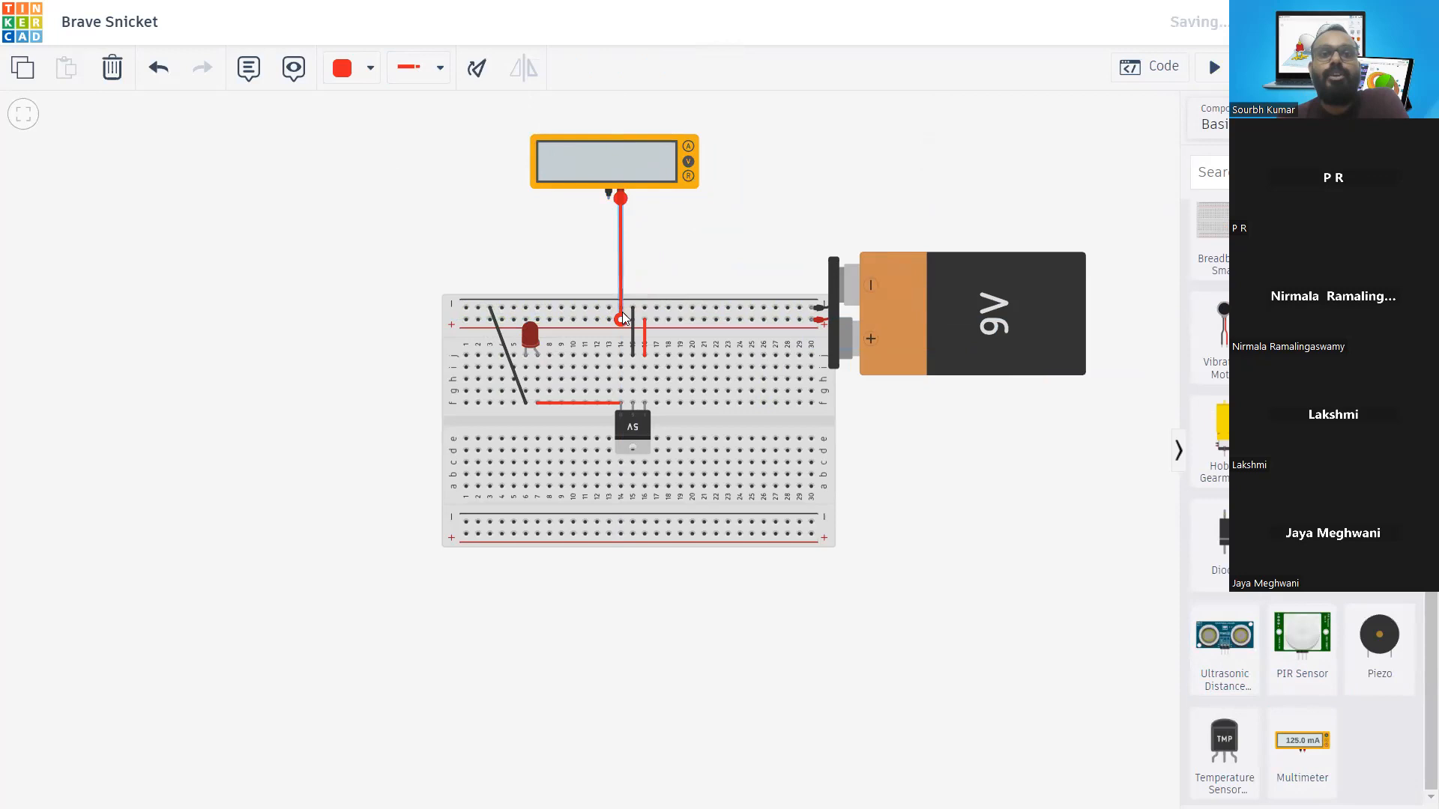
Connect the multimeter's negative terminal to the upper negative rail with a black wire, and simulate briefly to measure the battery voltage
{"action": "left_click", "coordinate": [365, 72]}
{"action": "left_click", "coordinate": [394, 133]}
{"action": "left_click", "coordinate": [439, 67]}
{"action": "left_click", "coordinate": [463, 135]}
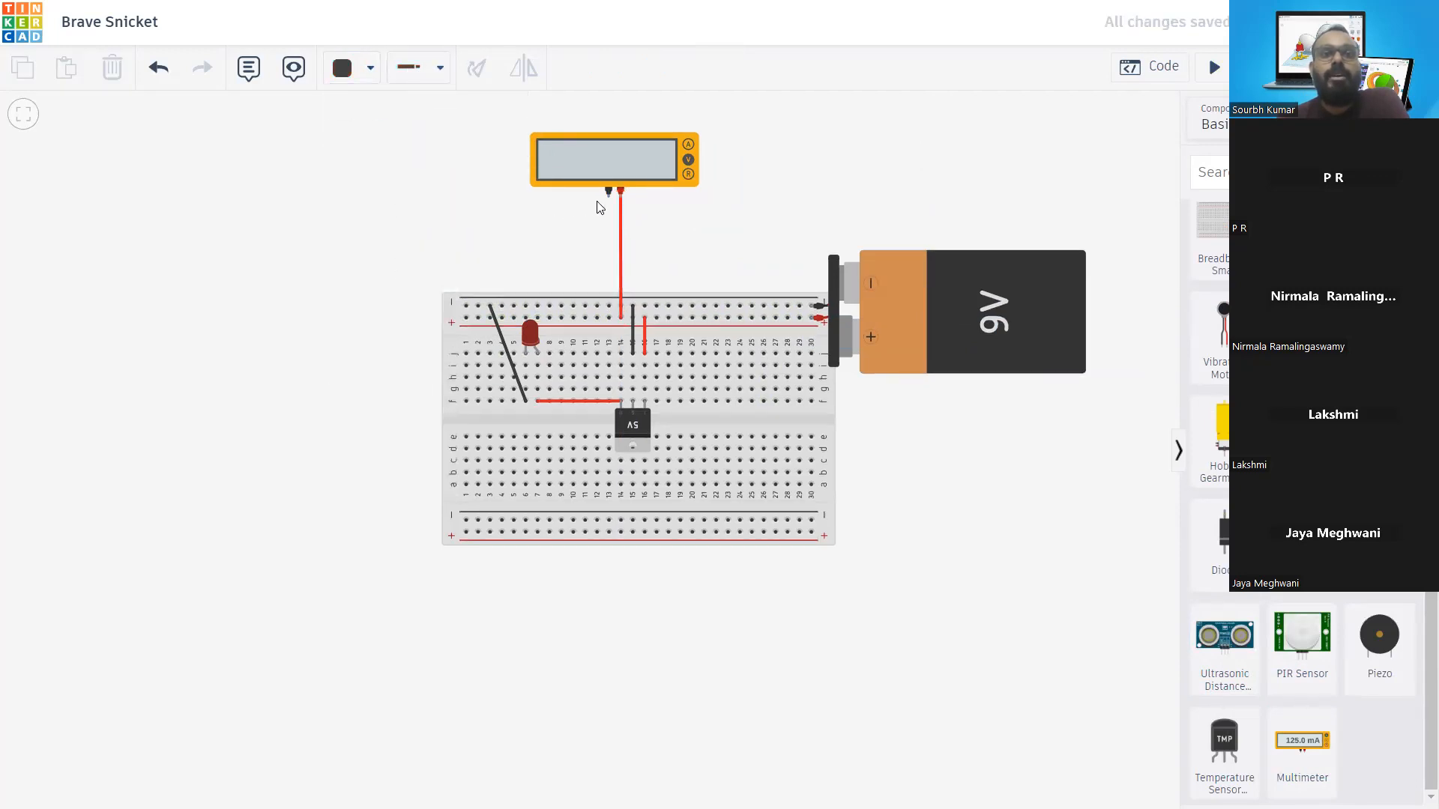
{"action": "left_click", "coordinate": [609, 192]}
{"action": "left_click", "coordinate": [609, 305]}
{"action": "left_click", "coordinate": [1214, 66]}
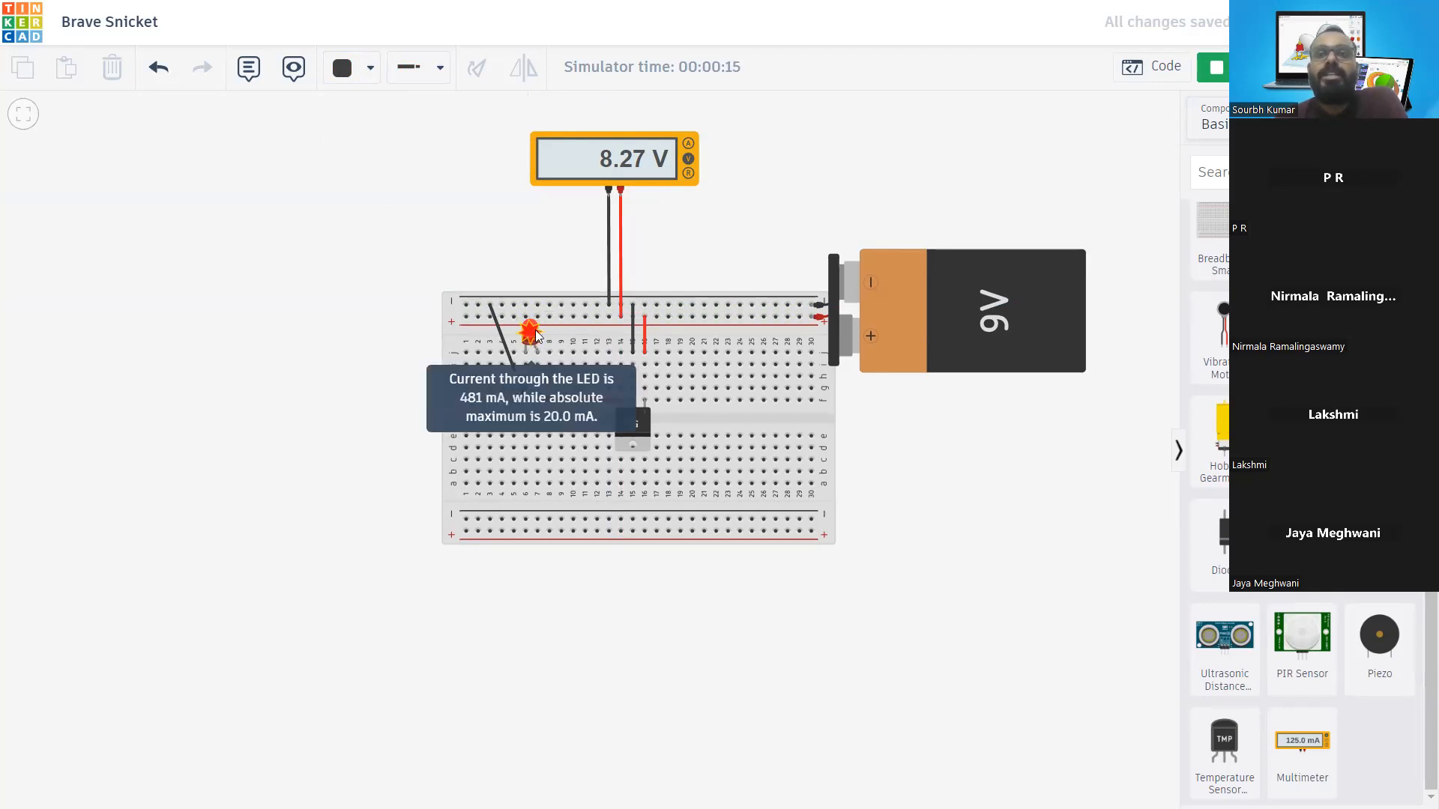
{"action": "left_click", "coordinate": [1253, 69]}
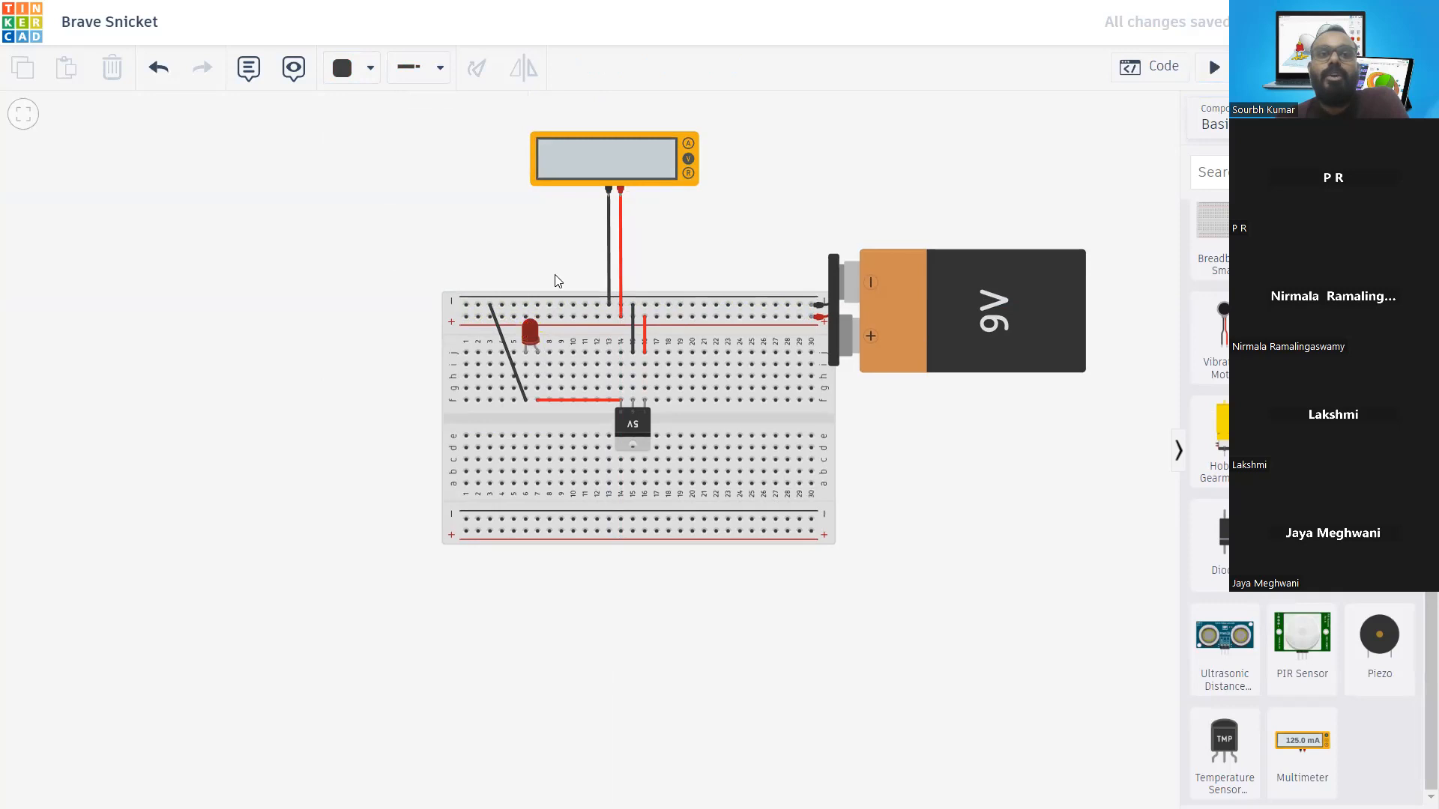
Move the multimeter's red wire from the positive rail to the regulator's output column 14 and simulate to measure the output voltage
{"action": "left_click", "coordinate": [620, 316]}
{"action": "left_click_drag", "start_coordinate": [620, 315], "coordinate": [621, 352]}
{"action": "left_click", "coordinate": [739, 235]}
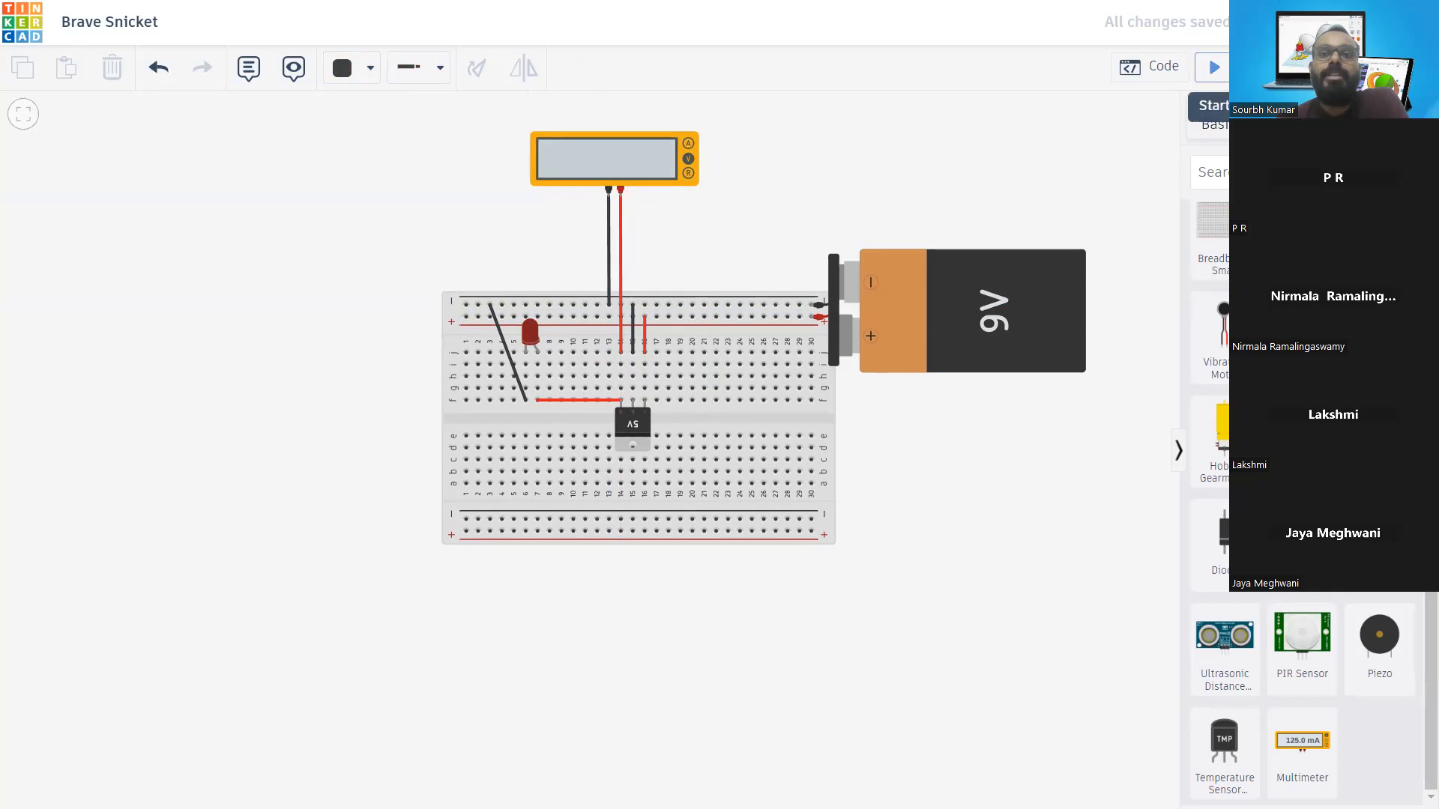
{"action": "left_click", "coordinate": [1214, 67]}
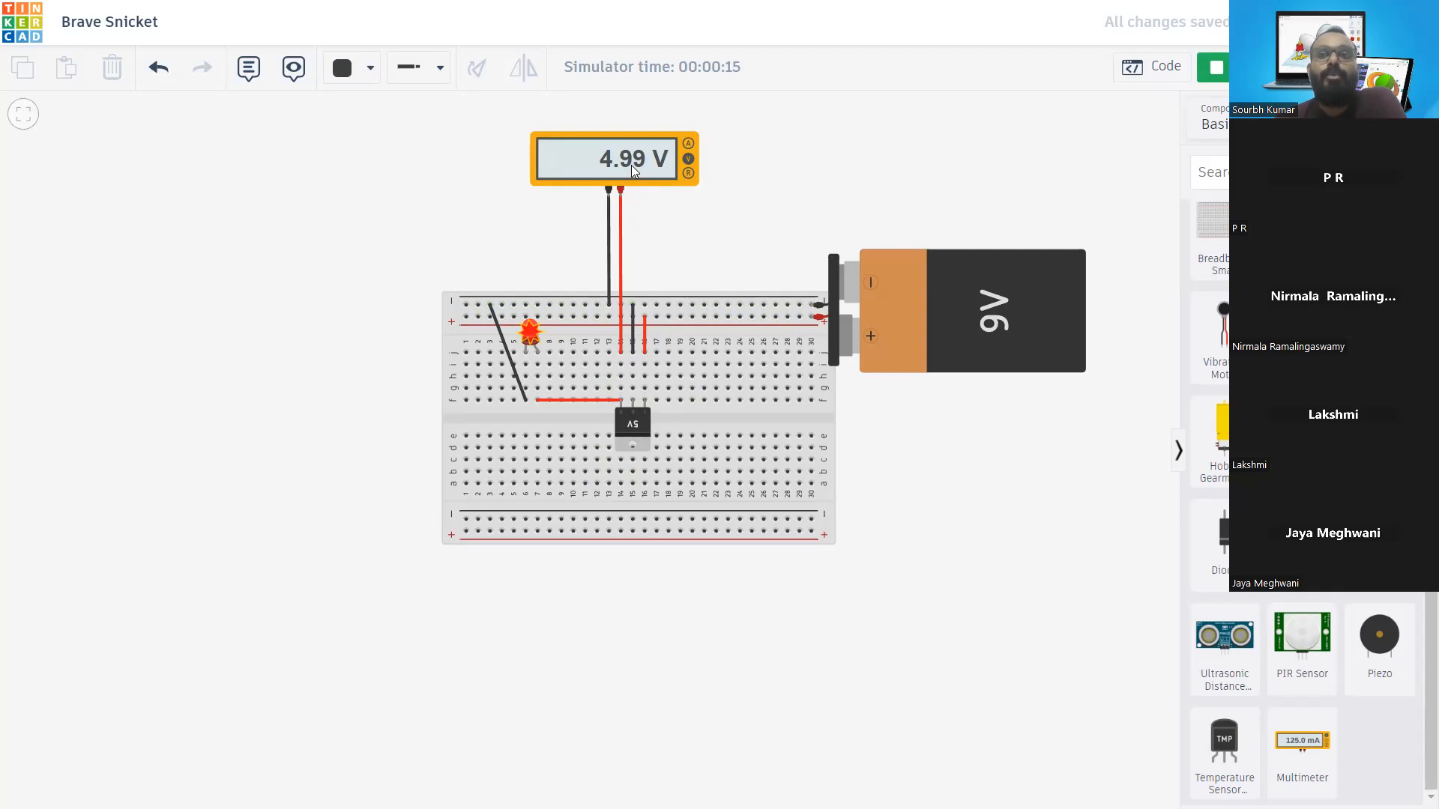
Stop the simulation, move the LED's black wire from the negative rail to column 3, and briefly simulate the disconnected LED
{"action": "left_click", "coordinate": [1224, 72]}
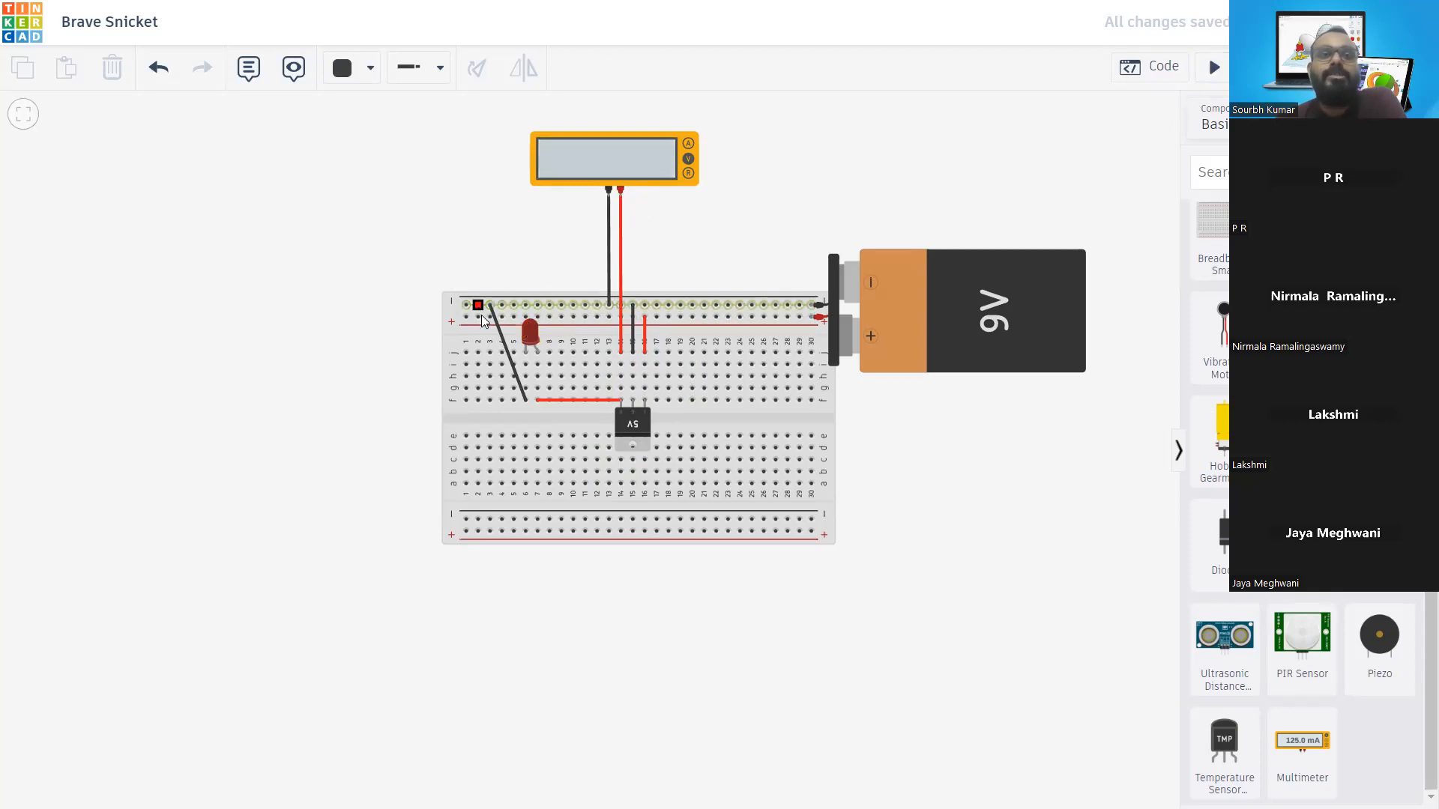
{"action": "left_click_drag", "start_coordinate": [479, 304], "coordinate": [489, 352]}
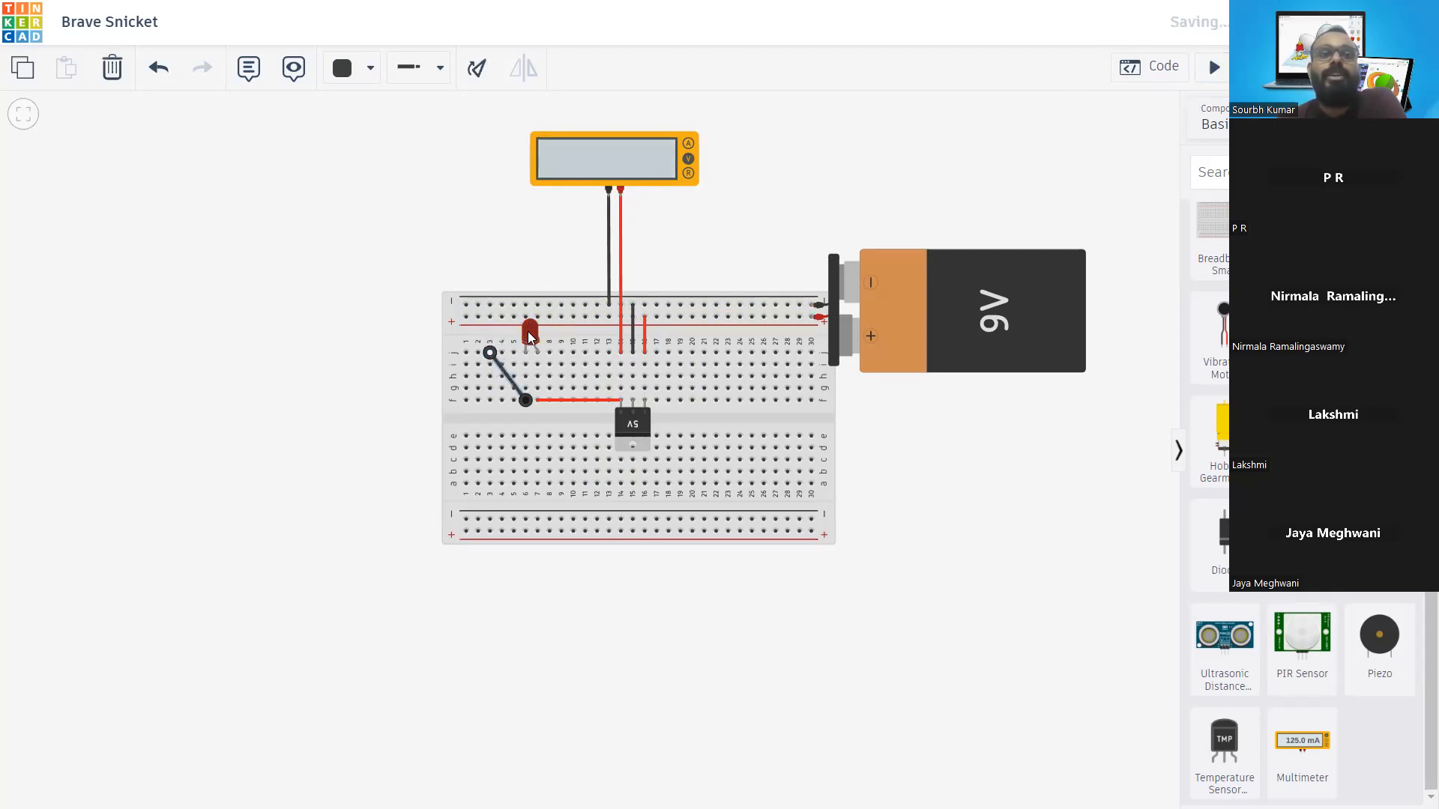
{"action": "left_click", "coordinate": [1214, 67]}
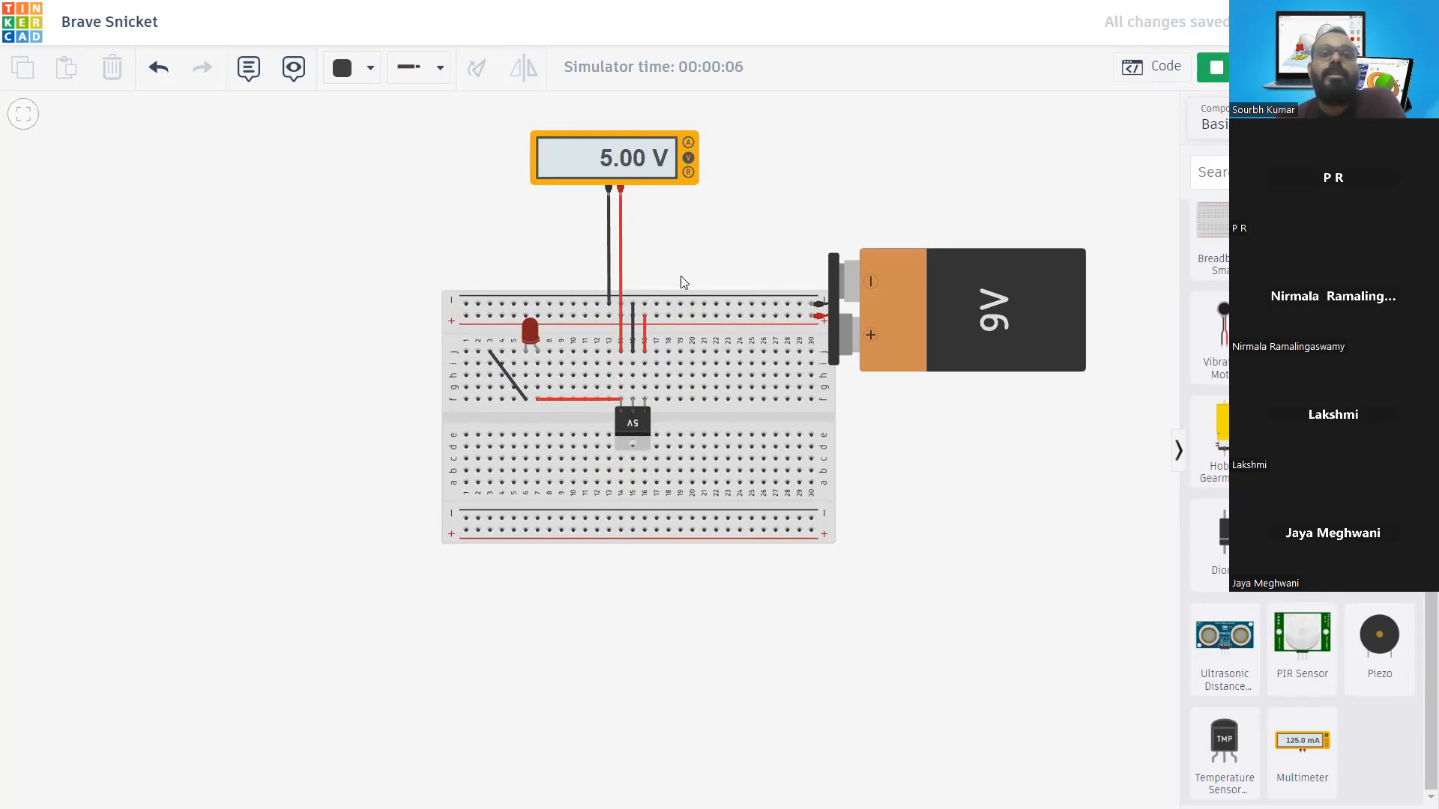
{"action": "left_click", "coordinate": [1221, 69]}
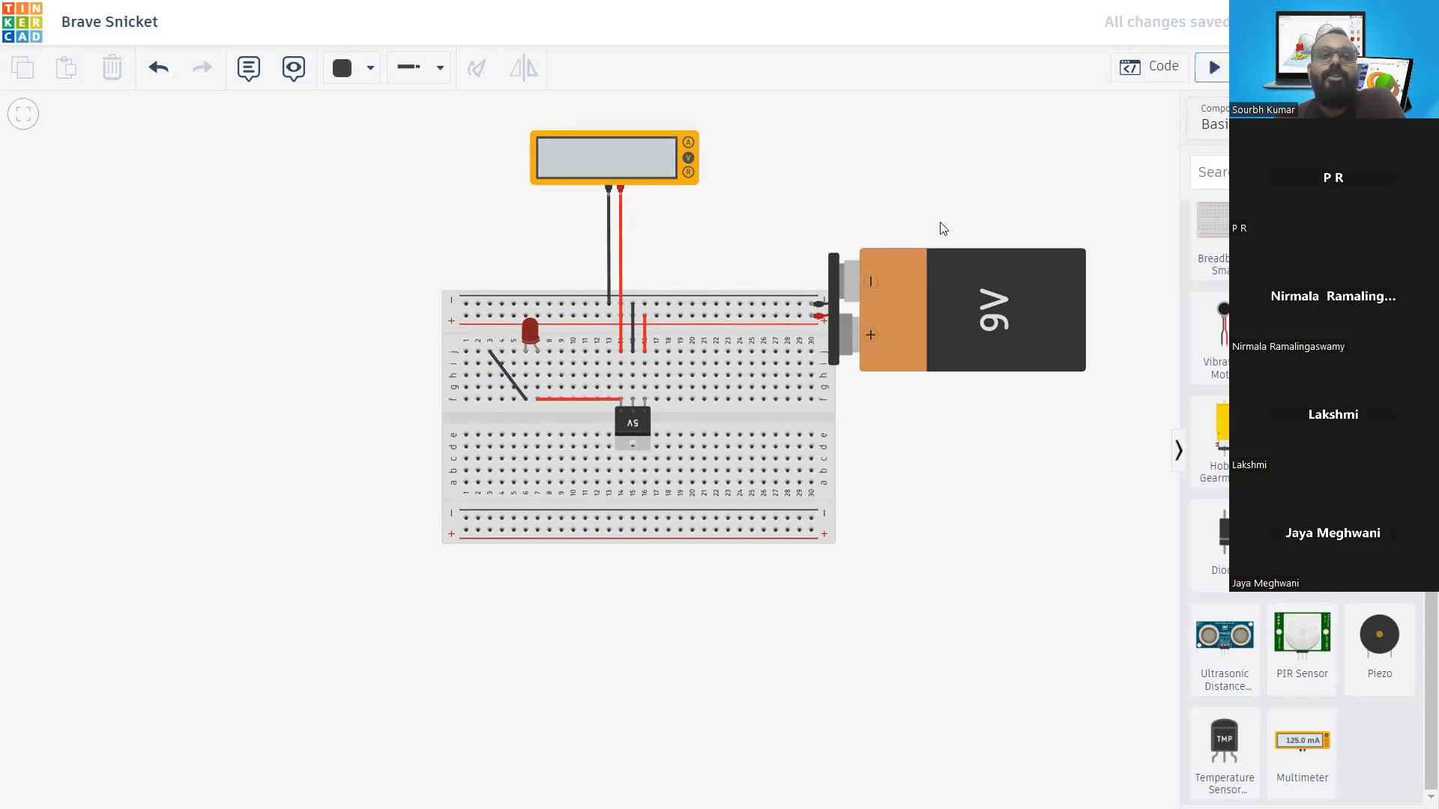
Move the black wire's free end to column 4 and place a resistor between that column and the upper negative rail
{"action": "left_click", "coordinate": [498, 362]}
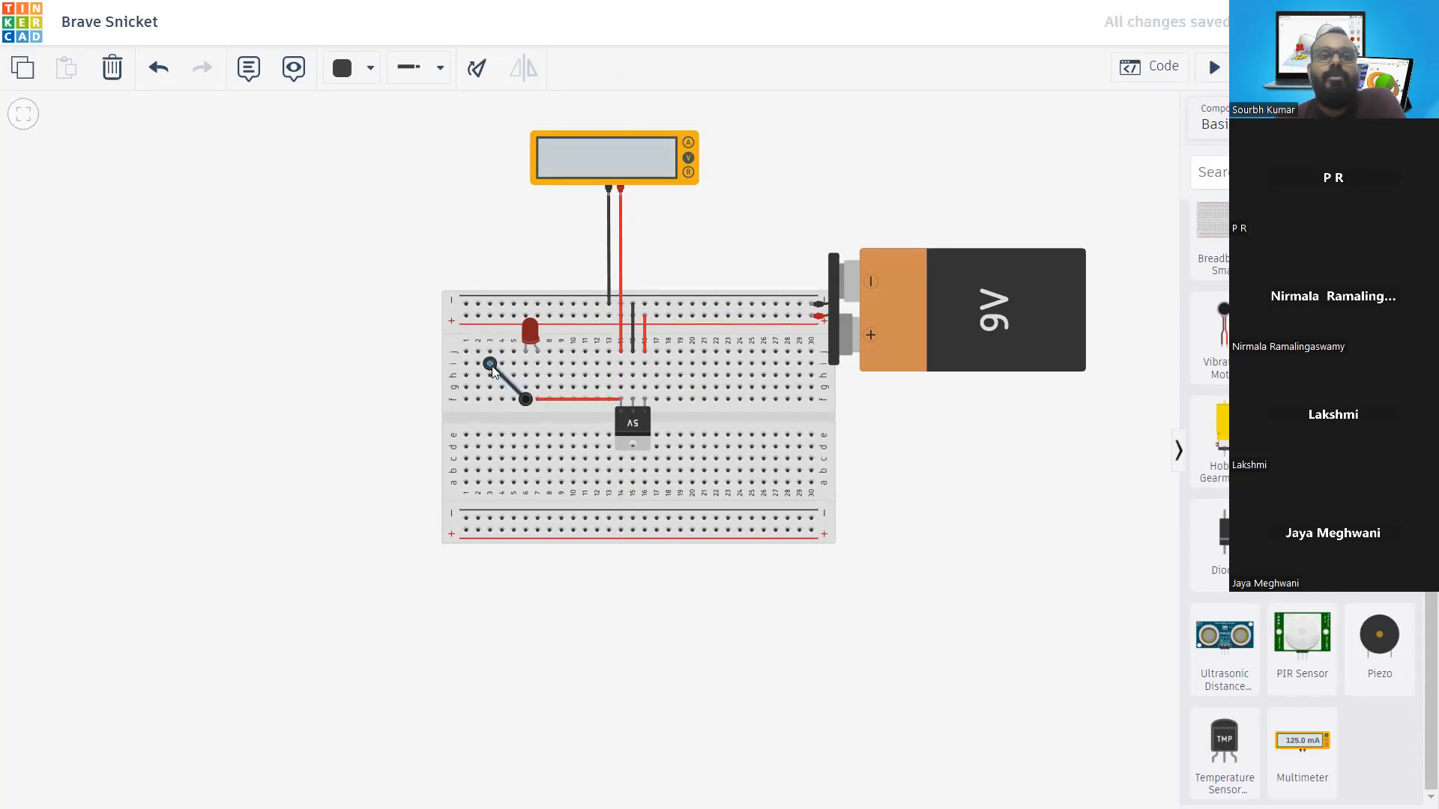
{"action": "left_click", "coordinate": [1079, 408]}
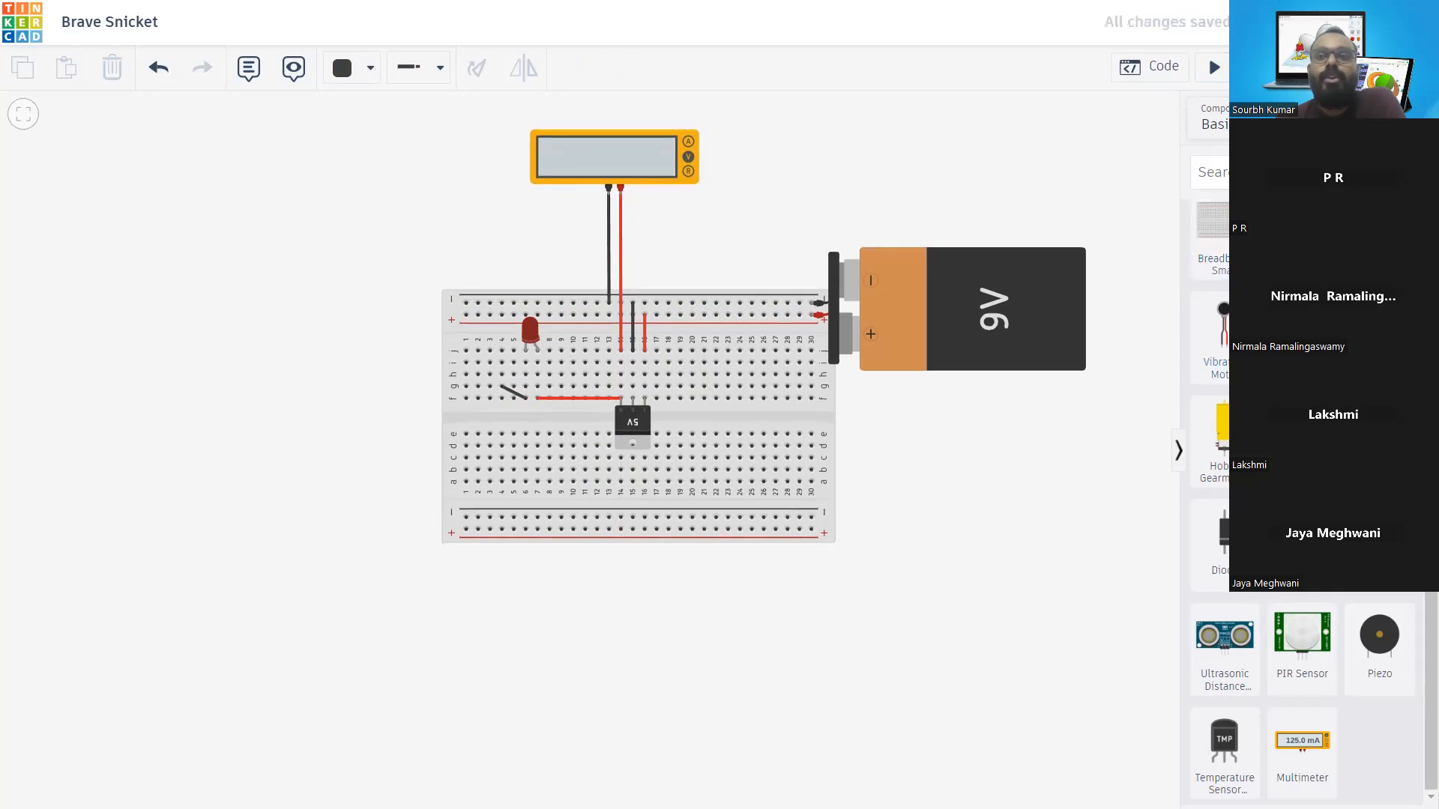
{"action": "scroll", "coordinate": [1304, 487], "scroll_direction": "up", "scroll_amount": 4}
{"action": "left_click_drag", "start_coordinate": [1214, 244], "coordinate": [499, 328]}
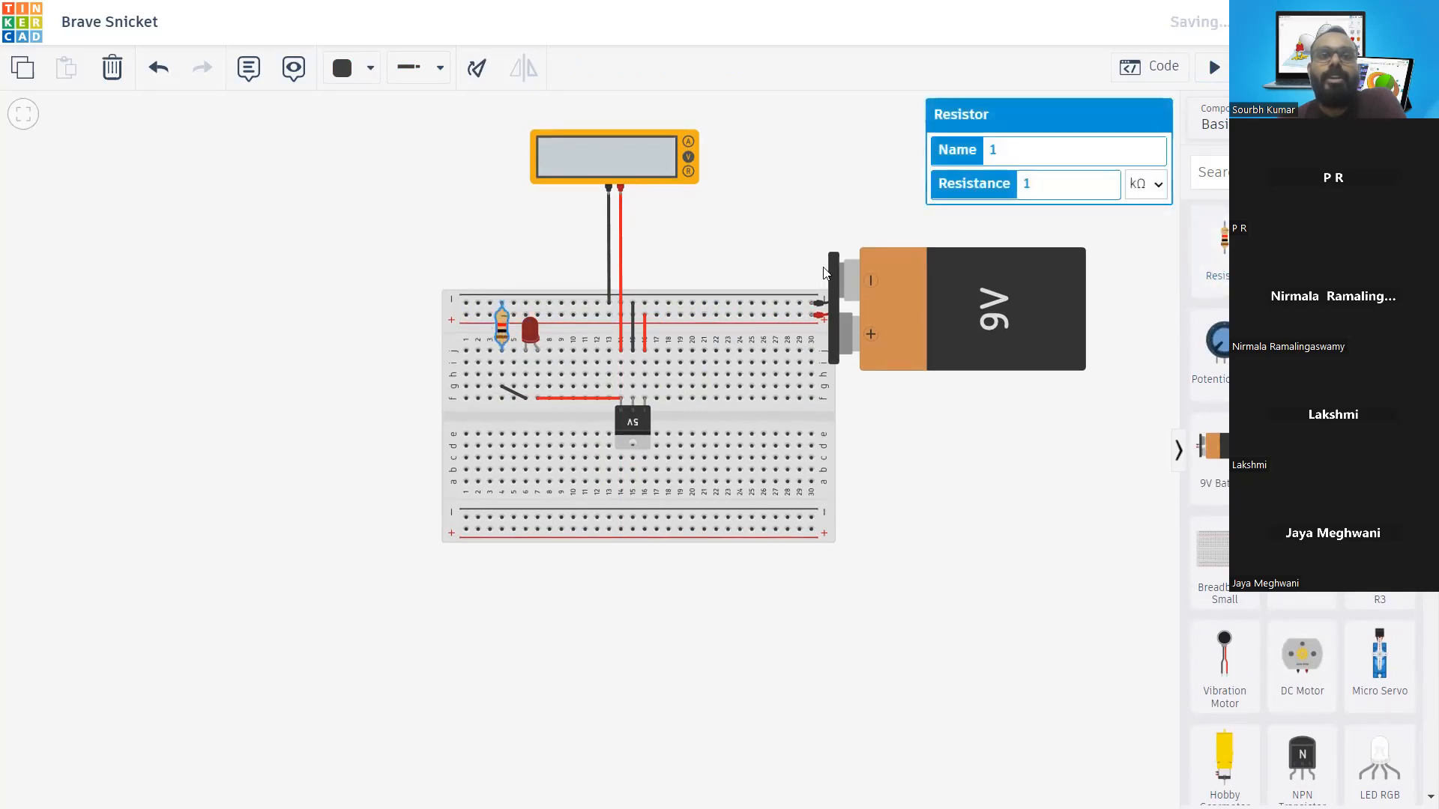
{"action": "left_click", "coordinate": [772, 180]}
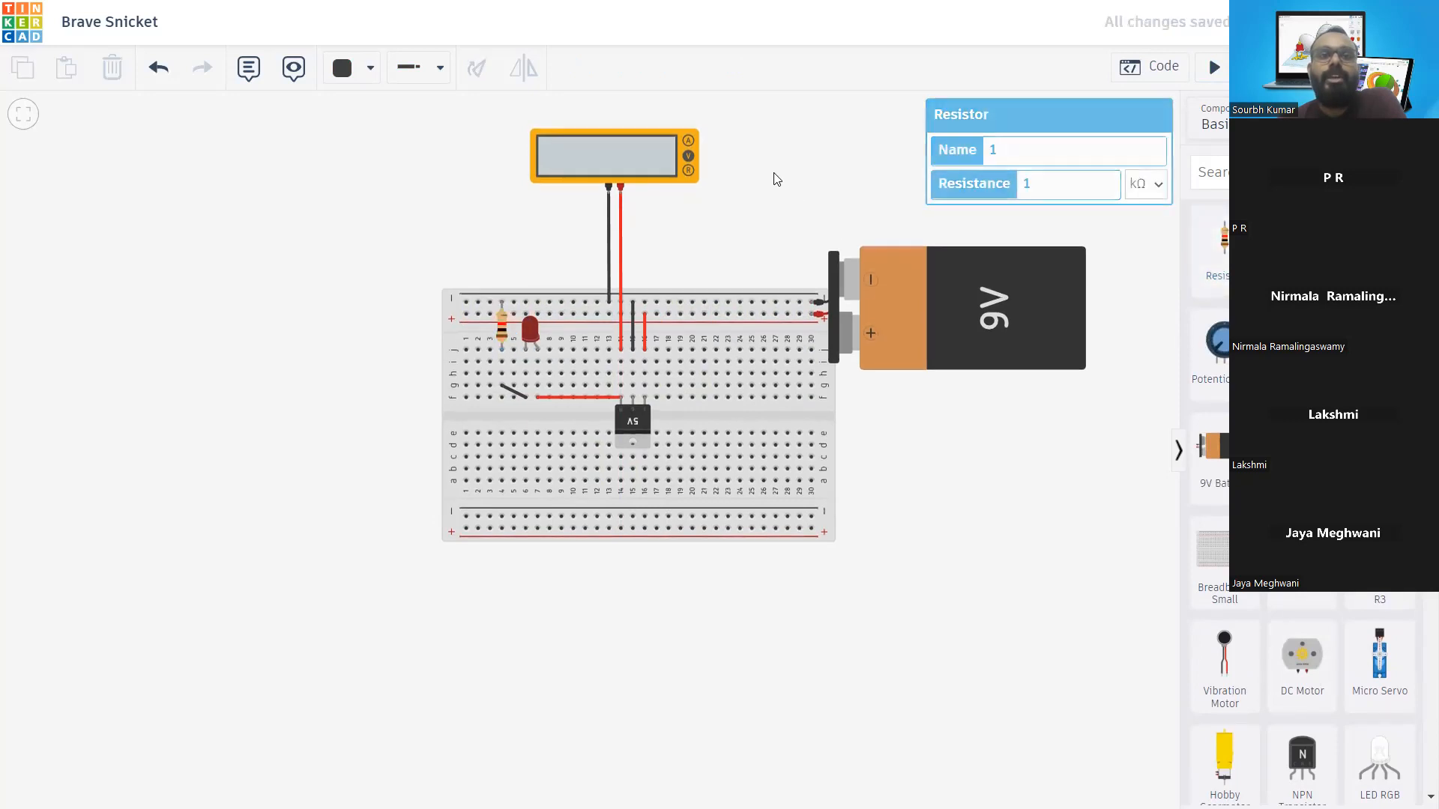
Set the resistor's resistance to 100 Ω and simulate the LED circuit
{"action": "left_click", "coordinate": [502, 332]}
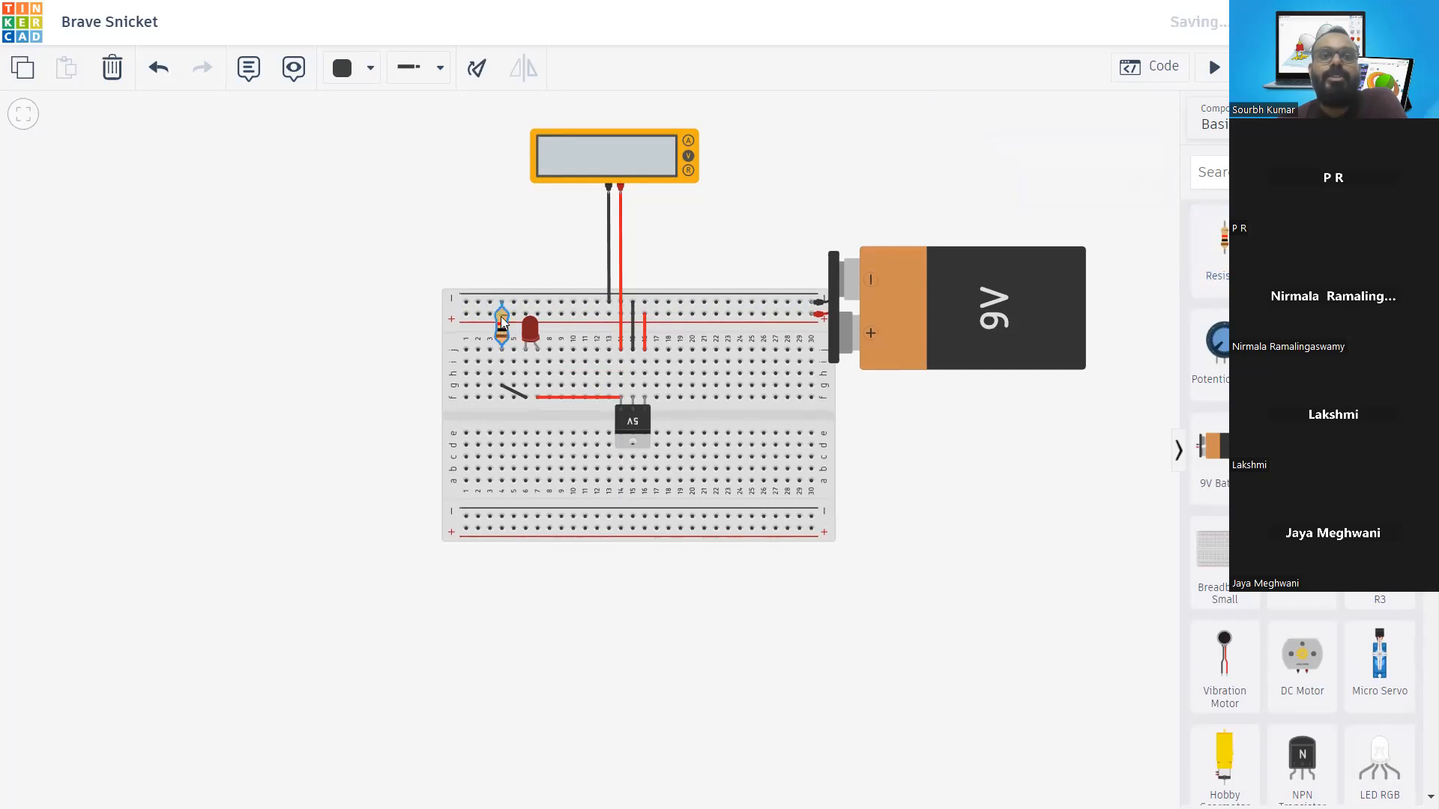
{"action": "left_click", "coordinate": [517, 268]}
{"action": "left_click", "coordinate": [502, 321]}
{"action": "left_click", "coordinate": [974, 187]}
{"action": "type", "text": "00"}
{"action": "left_click", "coordinate": [1156, 188]}
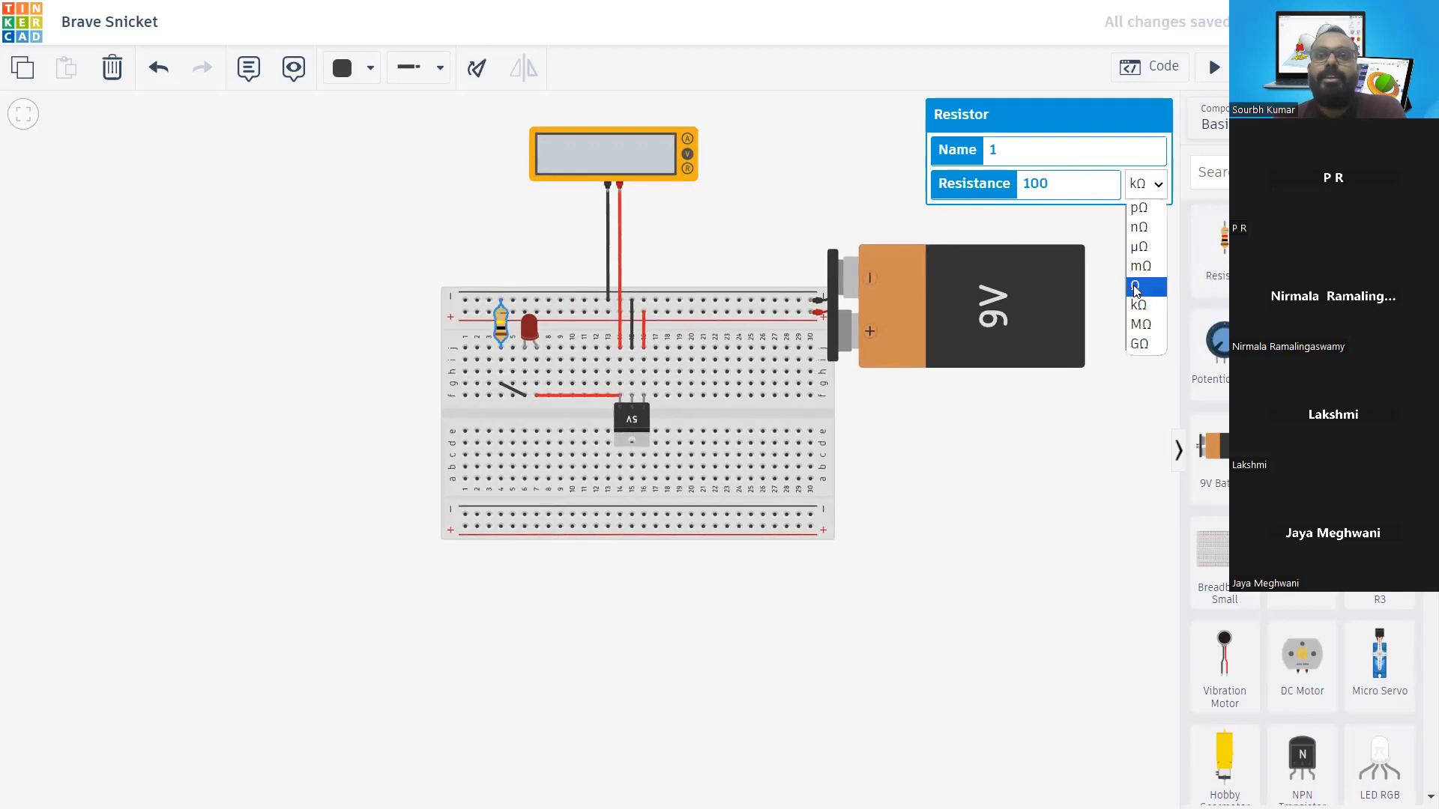
{"action": "left_click", "coordinate": [1135, 287]}
{"action": "left_click", "coordinate": [1214, 67]}
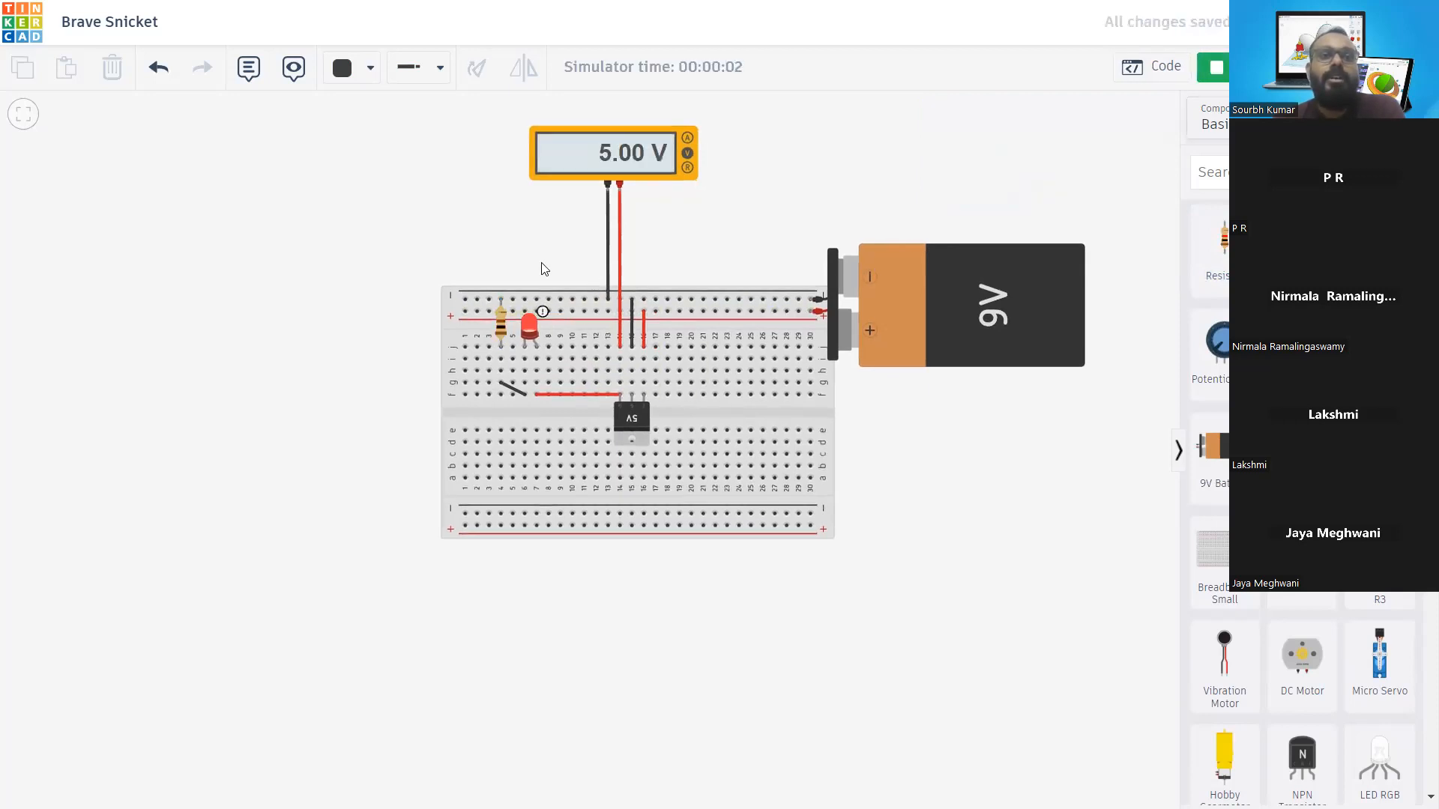
Stop the simulation, change the resistor's resistance to 200 Ω, and run the simulation again
{"action": "left_click", "coordinate": [501, 329]}
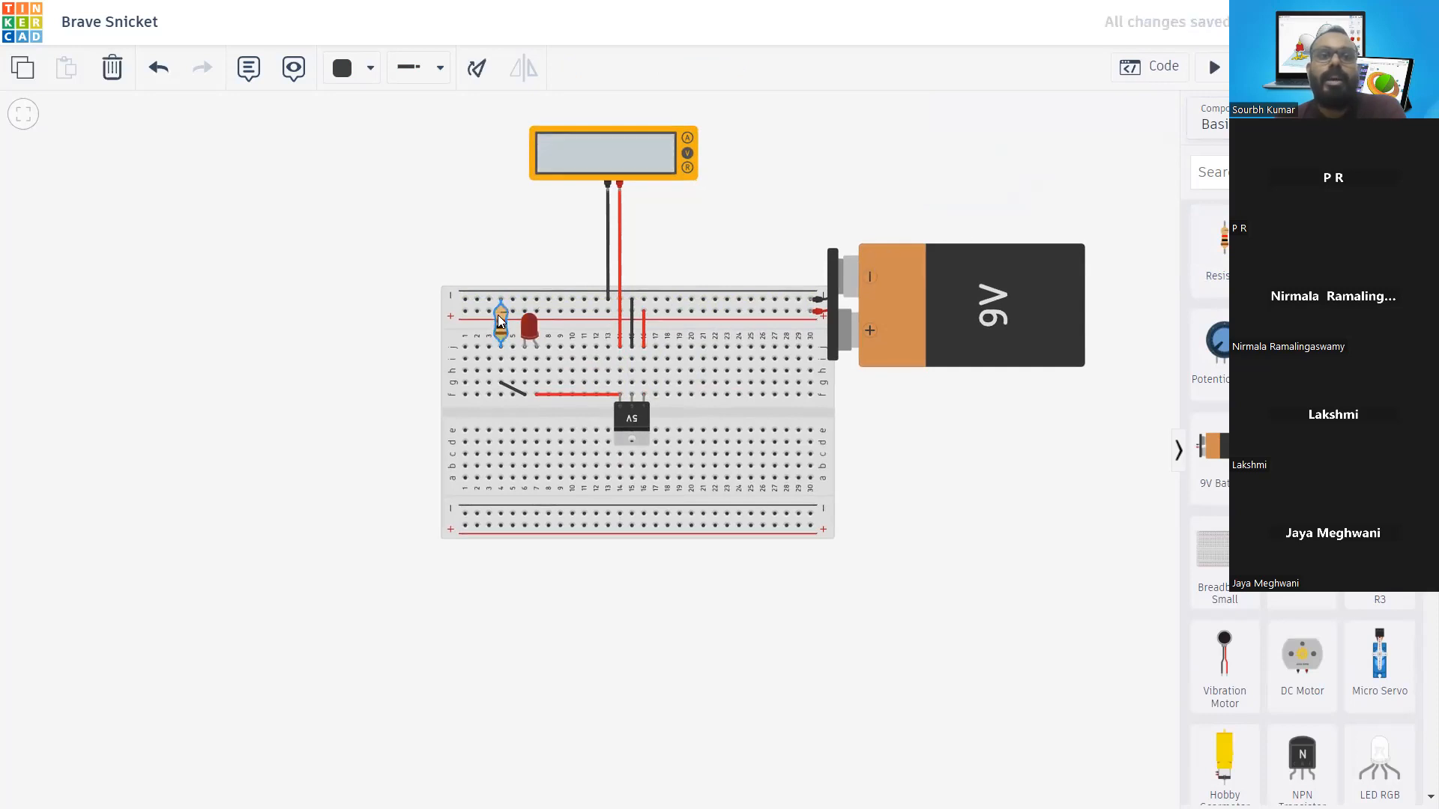
{"action": "left_click", "coordinate": [556, 238]}
{"action": "left_click", "coordinate": [499, 316]}
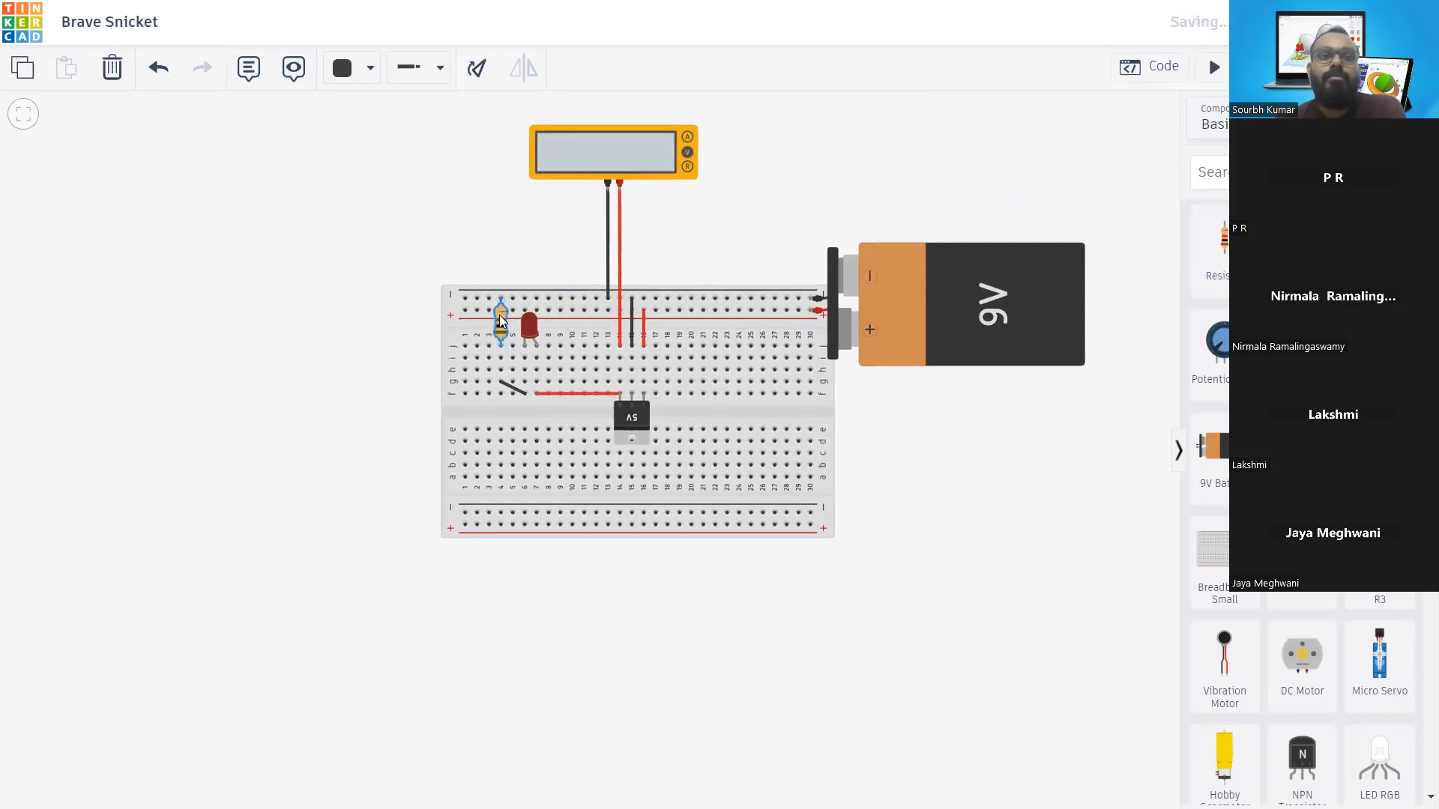
{"action": "left_click", "coordinate": [506, 316]}
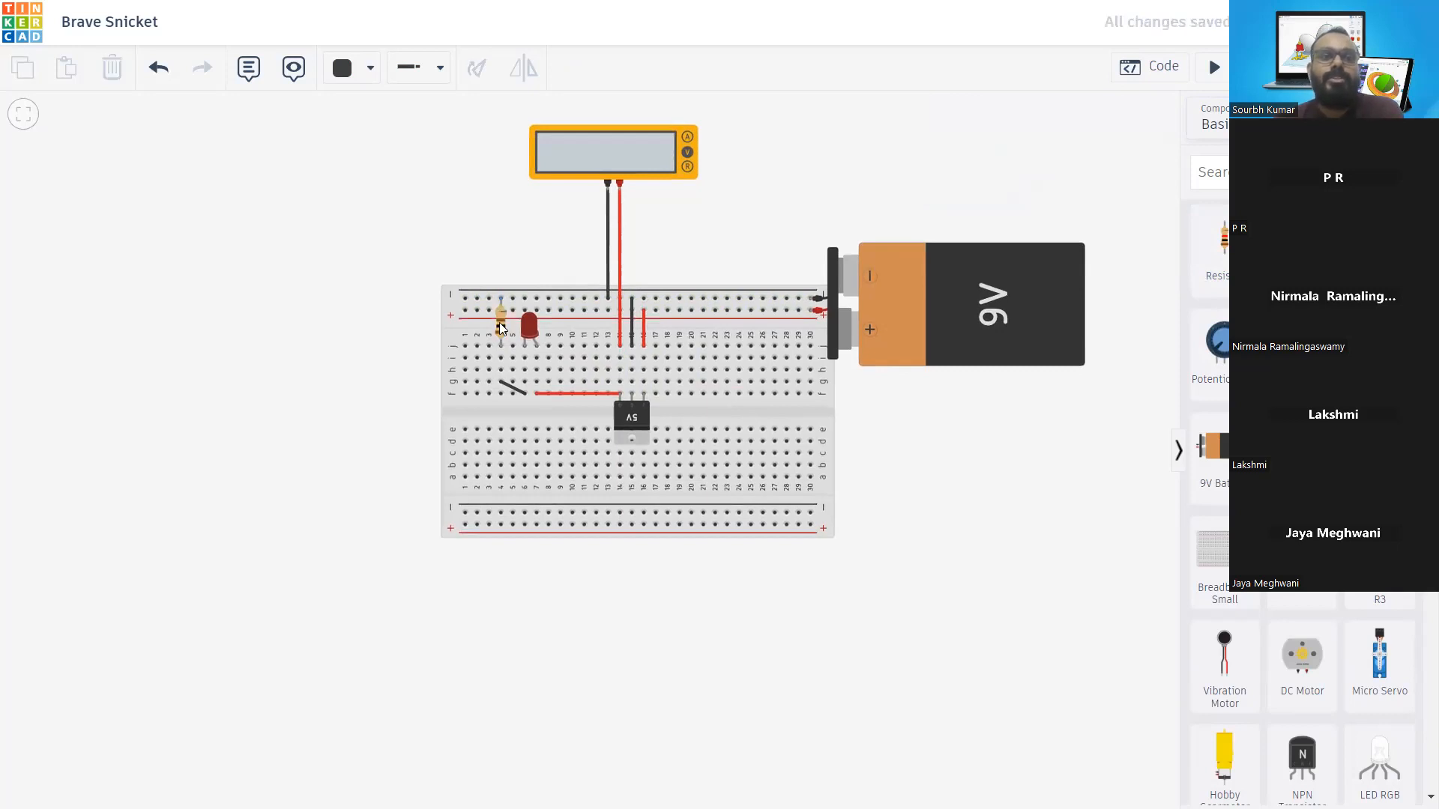
{"action": "left_click", "coordinate": [643, 329]}
{"action": "left_click", "coordinate": [500, 324]}
{"action": "left_click", "coordinate": [505, 276]}
{"action": "left_click", "coordinate": [500, 322]}
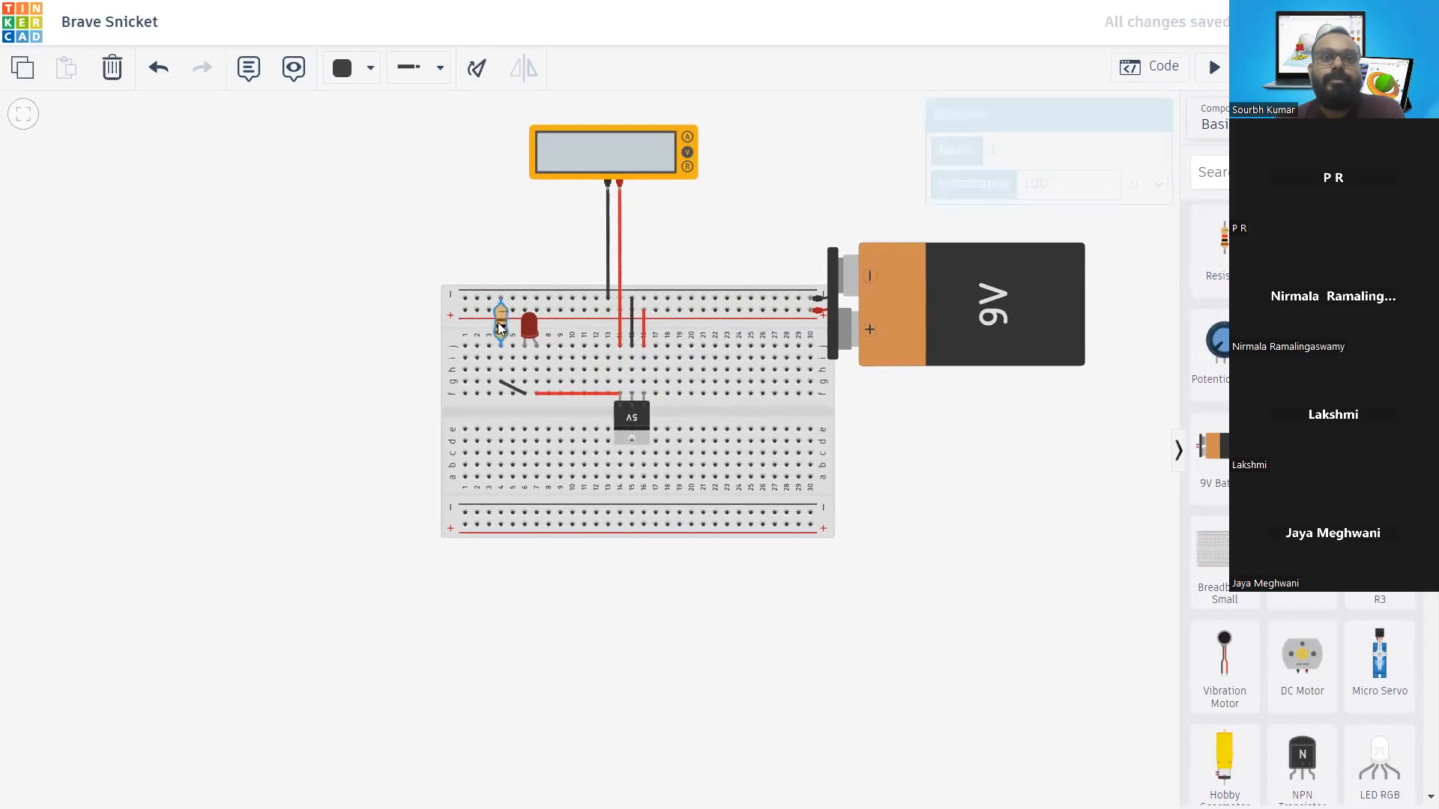
{"action": "left_click", "coordinate": [1053, 181]}
{"action": "double_click", "coordinate": [1054, 180]}
{"action": "type", "text": "200"}
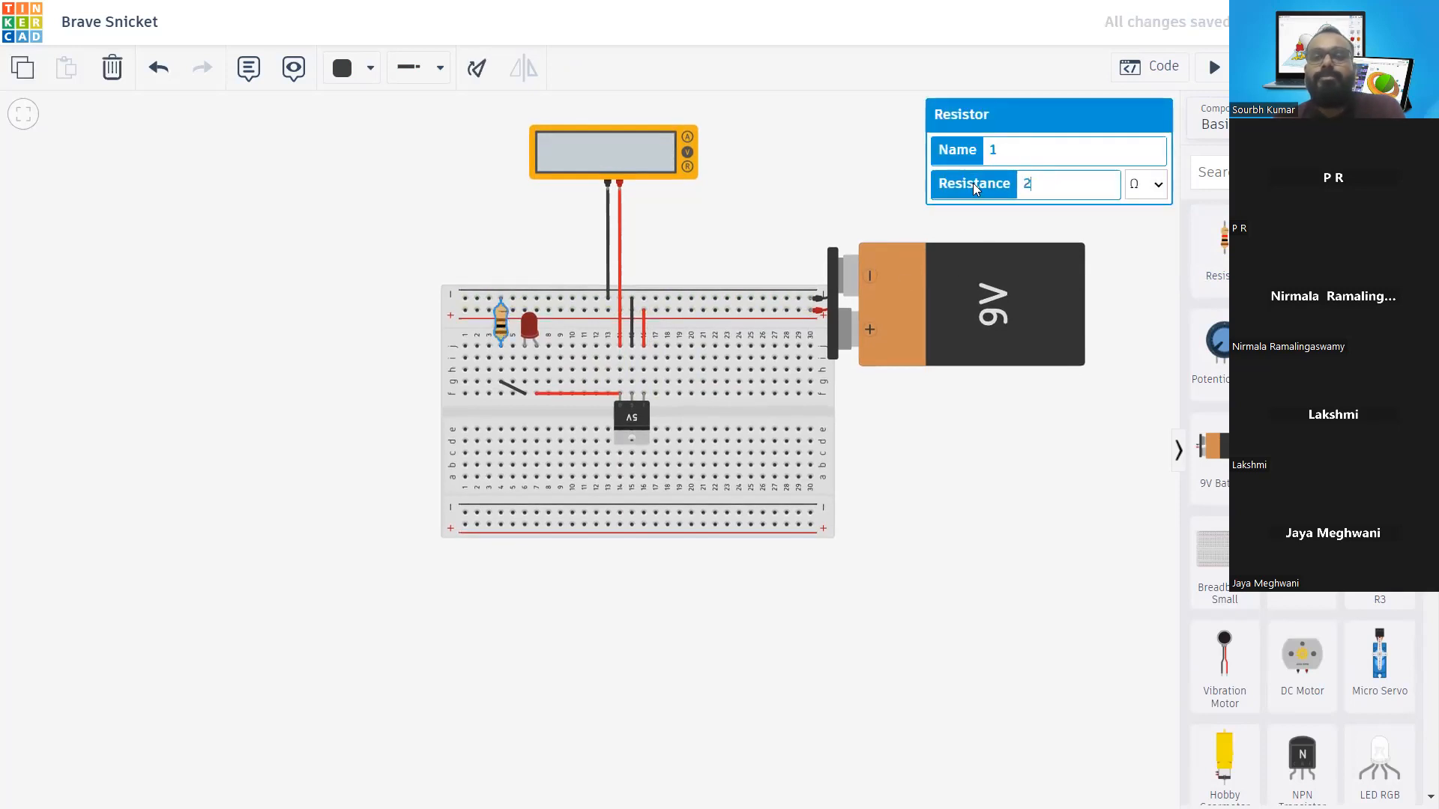
{"action": "left_click", "coordinate": [1177, 287]}
{"action": "left_click", "coordinate": [1252, 67]}
Change the LED's color to yellow while the simulation runs
{"action": "left_click", "coordinate": [527, 325]}
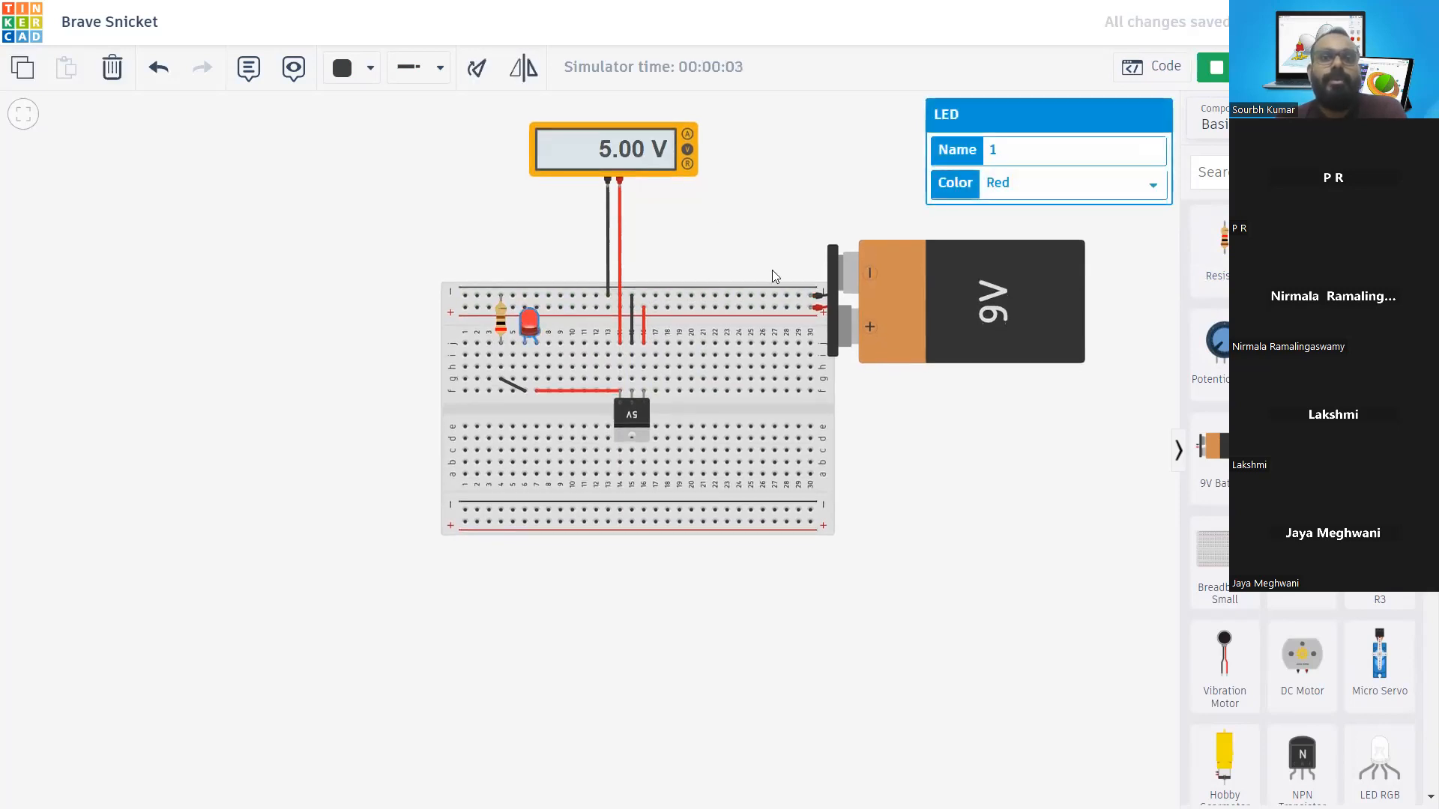
{"action": "left_click", "coordinate": [1102, 183]}
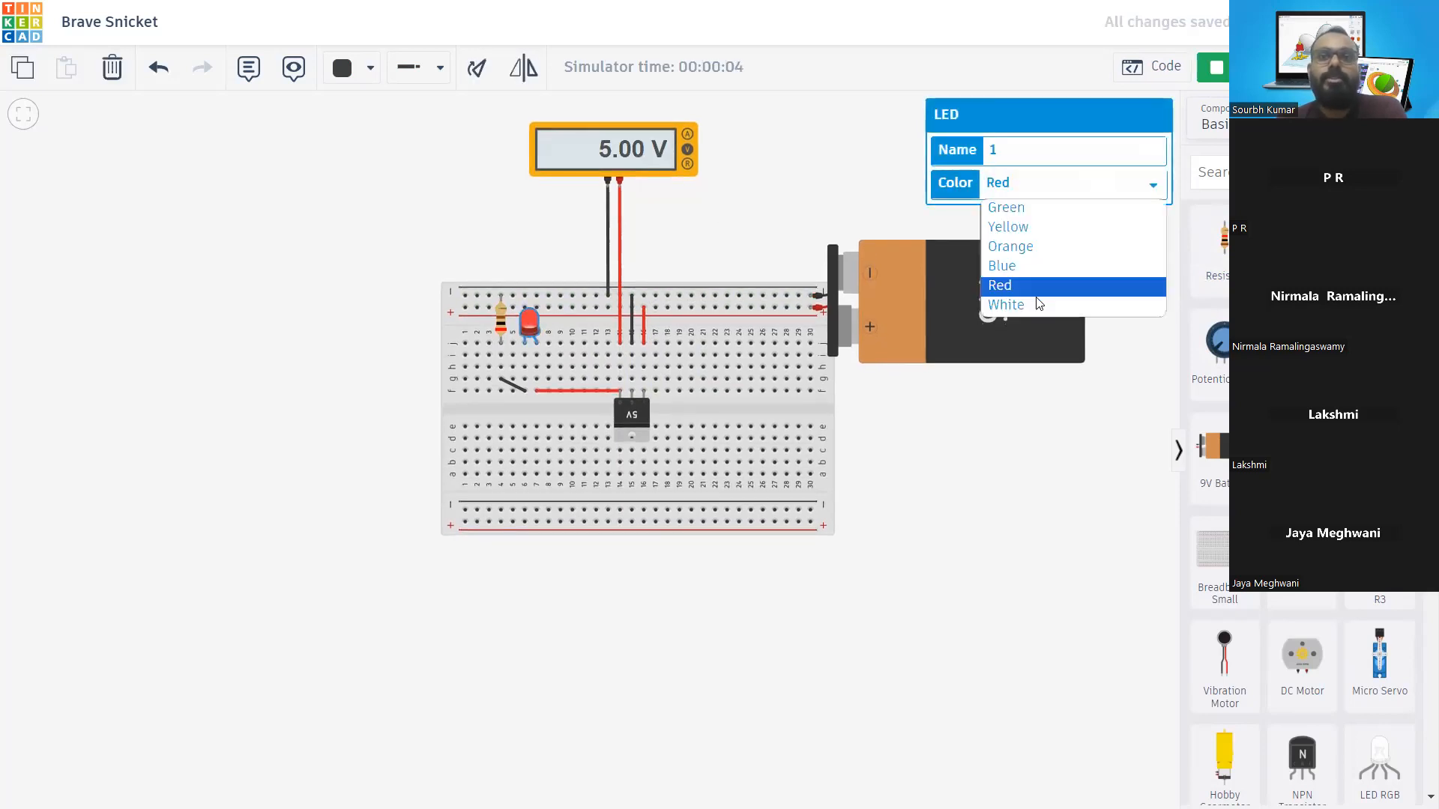
{"action": "left_click", "coordinate": [1040, 226]}
{"action": "left_click", "coordinate": [668, 220]}
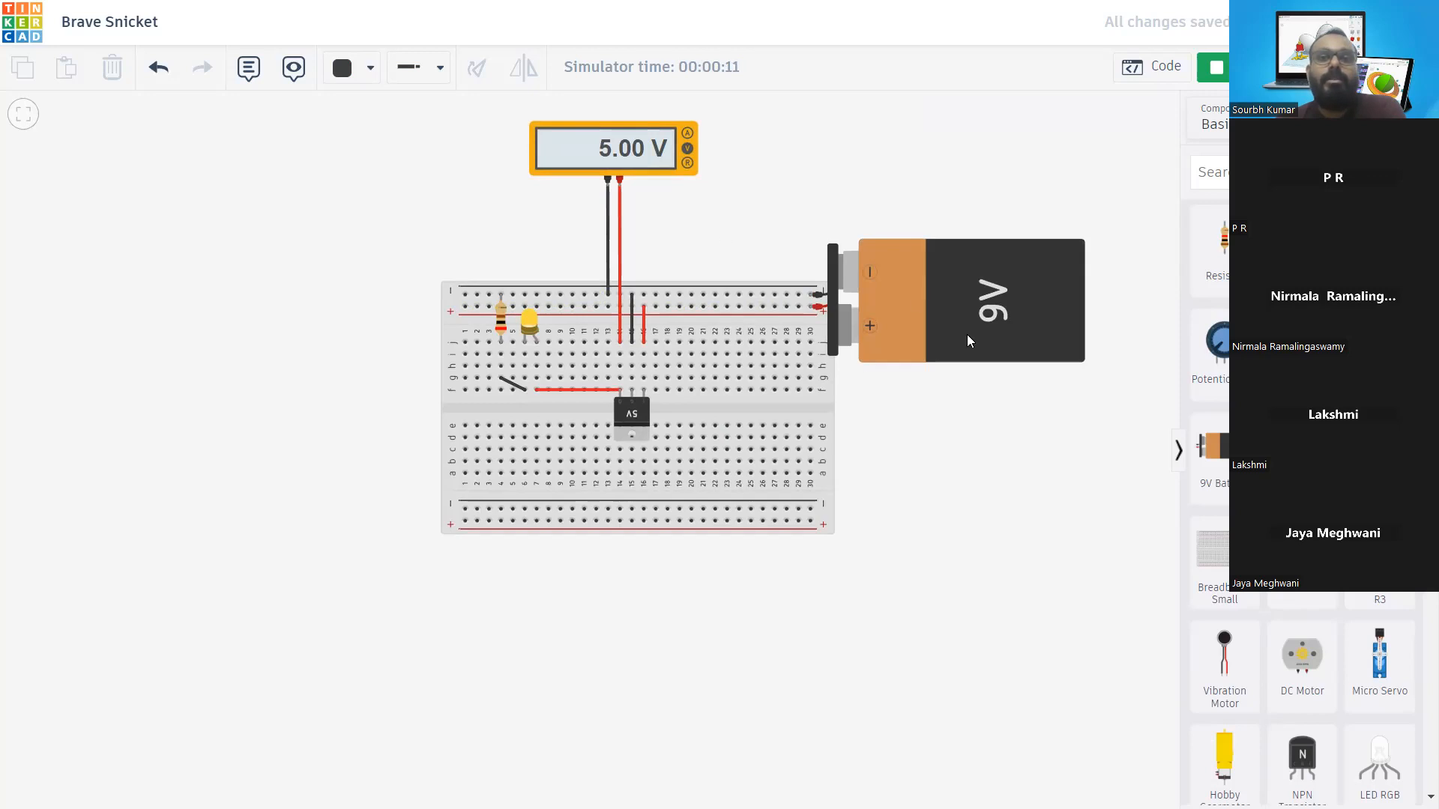
{"action": "left_click", "coordinate": [978, 315]}
{"action": "left_click", "coordinate": [670, 241]}
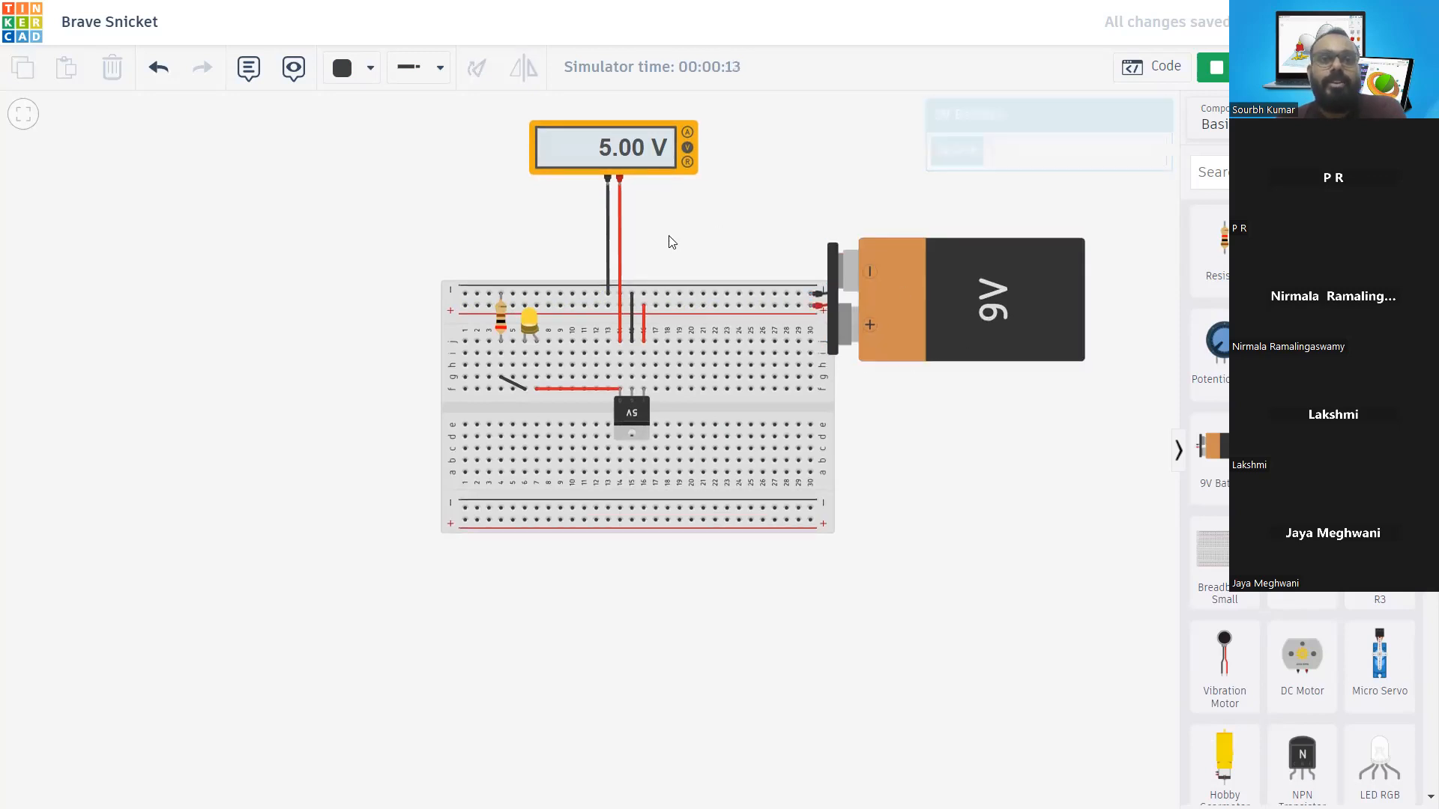
{"action": "left_click", "coordinate": [635, 408]}
{"action": "left_click", "coordinate": [734, 232]}
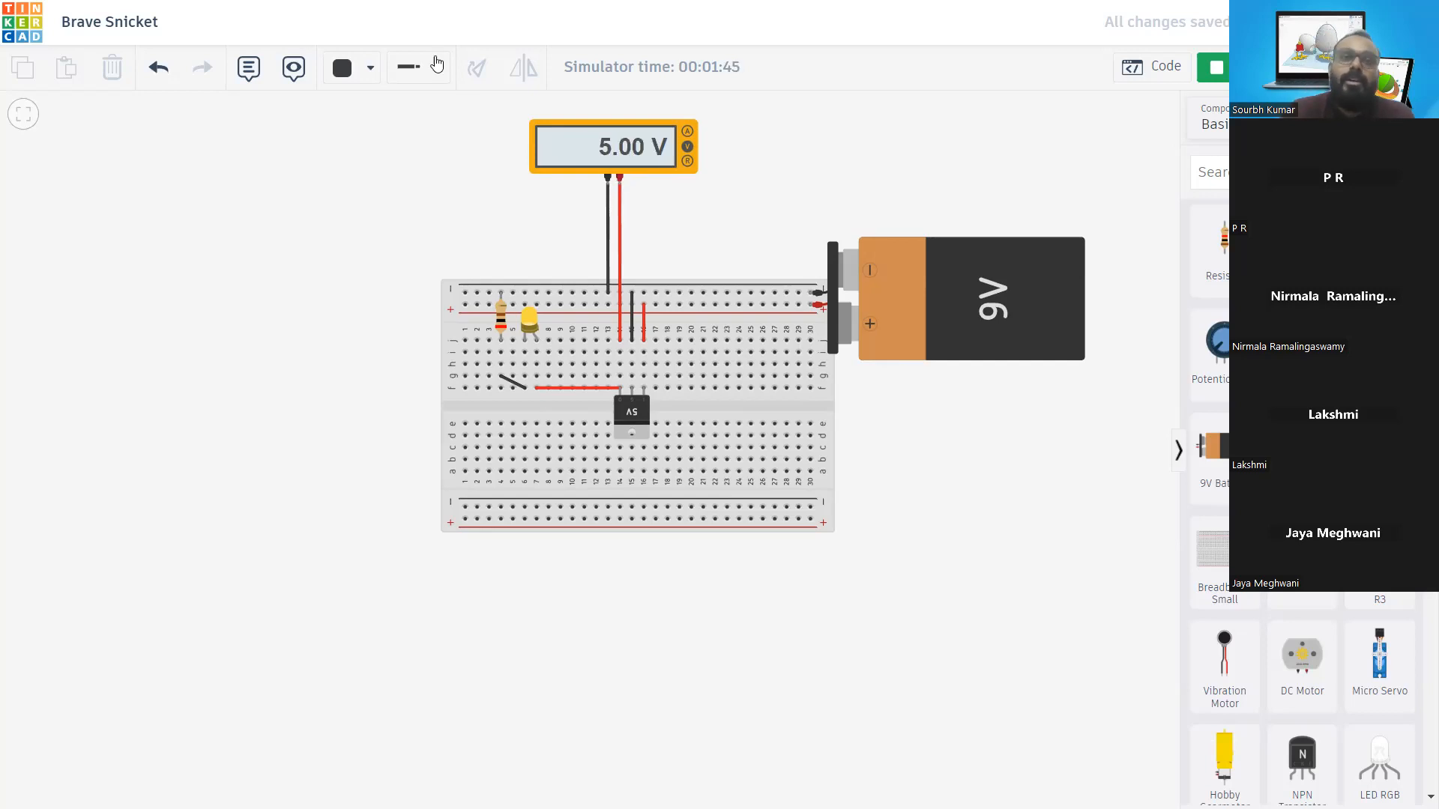
Leave full screen, switch to the Untitled Jam in Google Jamboard, and go to its blank fifth frame
{"action": "key", "text": "F11"}
{"action": "left_click", "coordinate": [1112, 10]}
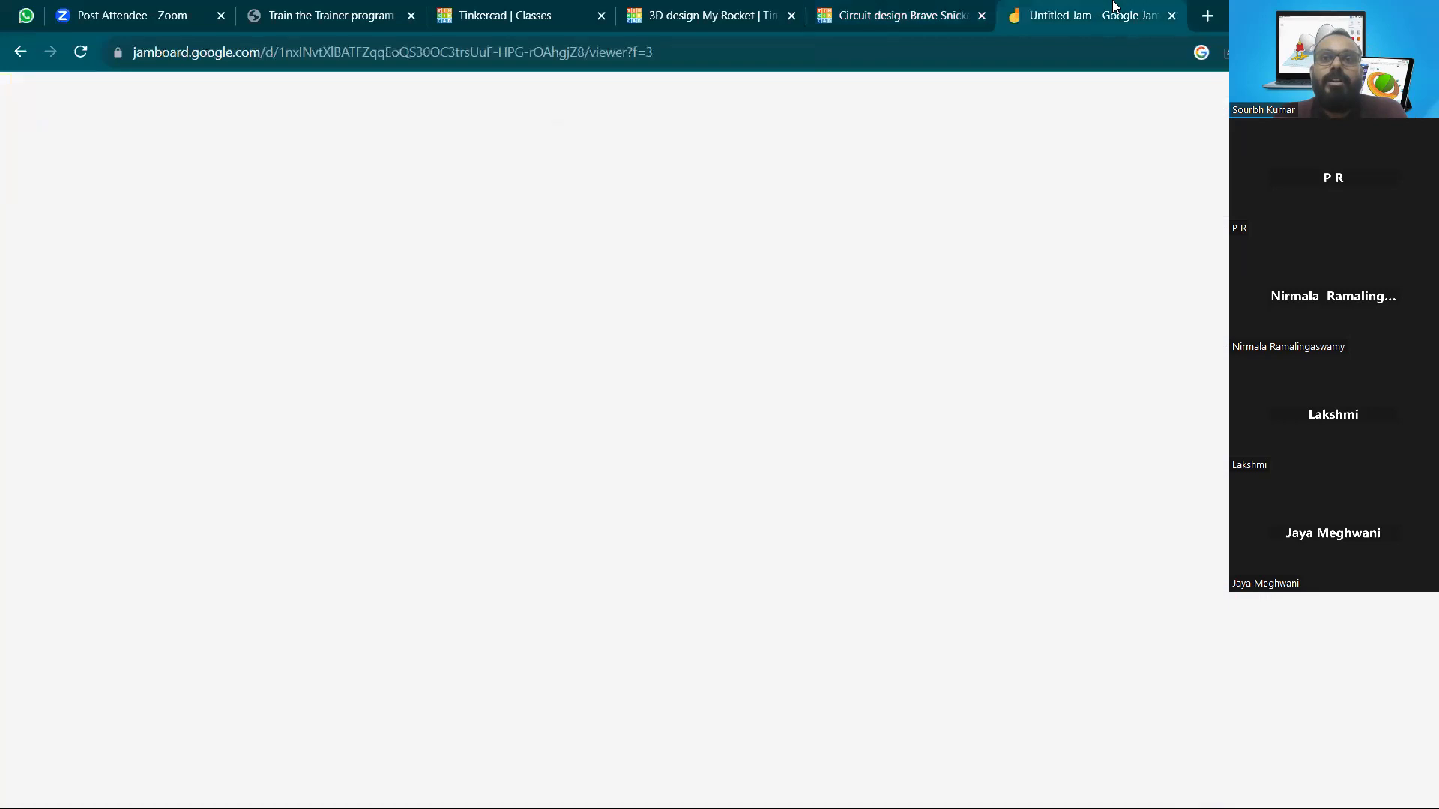
{"action": "left_click", "coordinate": [782, 106]}
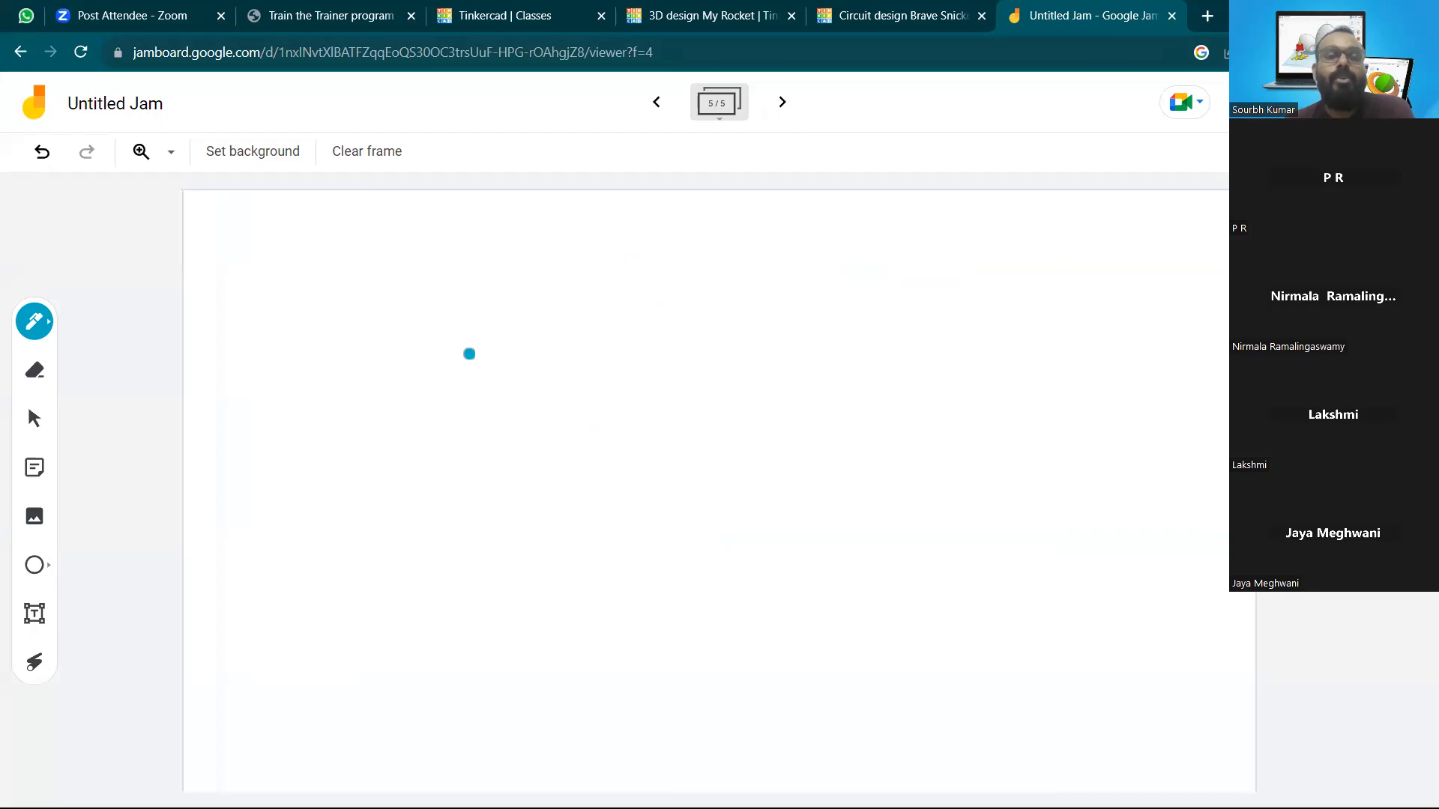
Sketch an LED with its long leg labelled "+ve" and short leg labelled "-ve", and add arrows pointing at its body
{"action": "left_click_drag", "start_coordinate": [466, 317], "coordinate": [489, 364]}
{"action": "mouse_move", "coordinate": [469, 299]}
{"action": "left_mouse_down"}
{"action": "mouse_move", "coordinate": [514, 347]}
{"action": "mouse_move", "coordinate": [489, 363]}
{"action": "mouse_move", "coordinate": [517, 399]}
{"action": "mouse_move", "coordinate": [522, 382]}
{"action": "mouse_move", "coordinate": [500, 382]}
{"action": "mouse_move", "coordinate": [520, 415]}
{"action": "mouse_move", "coordinate": [503, 441]}
{"action": "left_mouse_up"}
{"action": "mouse_move", "coordinate": [496, 437]}
{"action": "left_mouse_down"}
{"action": "mouse_move", "coordinate": [500, 453]}
{"action": "mouse_move", "coordinate": [537, 426]}
{"action": "mouse_move", "coordinate": [557, 369]}
{"action": "mouse_move", "coordinate": [574, 384]}
{"action": "mouse_move", "coordinate": [583, 371]}
{"action": "left_mouse_up"}
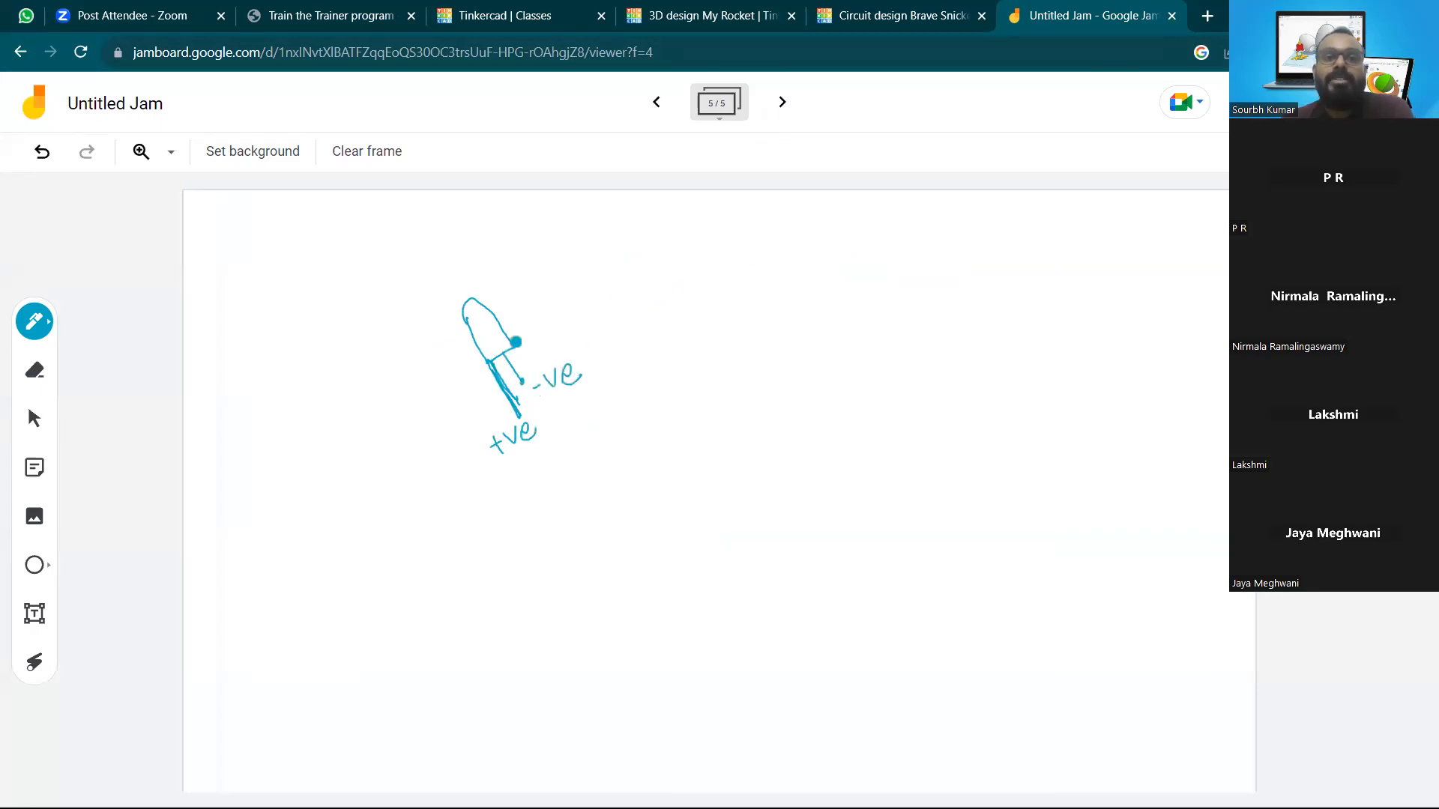
{"action": "left_click_drag", "start_coordinate": [532, 291], "coordinate": [528, 311]}
{"action": "mouse_move", "coordinate": [448, 388]}
{"action": "left_mouse_down"}
{"action": "mouse_move", "coordinate": [453, 353]}
{"action": "mouse_move", "coordinate": [462, 368]}
{"action": "left_mouse_up"}
Handwrite an underlined "LED" beside the sketch with "Light emitting diode" beneath it, and circle the word "diode"
{"action": "mouse_move", "coordinate": [347, 427]}
{"action": "left_mouse_down"}
{"action": "mouse_move", "coordinate": [362, 453]}
{"action": "mouse_move", "coordinate": [384, 418]}
{"action": "left_mouse_up"}
{"action": "mouse_move", "coordinate": [379, 409]}
{"action": "left_mouse_down"}
{"action": "mouse_move", "coordinate": [402, 408]}
{"action": "mouse_move", "coordinate": [396, 436]}
{"action": "left_mouse_up"}
{"action": "left_click_drag", "start_coordinate": [357, 470], "coordinate": [427, 424]}
{"action": "left_click_drag", "start_coordinate": [328, 493], "coordinate": [355, 514]}
{"action": "left_click", "coordinate": [345, 490]}
{"action": "left_click_drag", "start_coordinate": [354, 502], "coordinate": [363, 516]}
{"action": "mouse_move", "coordinate": [368, 469]}
{"action": "left_mouse_down"}
{"action": "mouse_move", "coordinate": [385, 491]}
{"action": "mouse_move", "coordinate": [411, 473]}
{"action": "left_mouse_up"}
{"action": "left_click_drag", "start_coordinate": [400, 463], "coordinate": [411, 459]}
{"action": "mouse_move", "coordinate": [359, 532]}
{"action": "left_mouse_down"}
{"action": "mouse_move", "coordinate": [362, 546]}
{"action": "mouse_move", "coordinate": [391, 536]}
{"action": "left_mouse_up"}
{"action": "left_click_drag", "start_coordinate": [393, 525], "coordinate": [414, 514]}
{"action": "left_click_drag", "start_coordinate": [415, 507], "coordinate": [413, 527]}
{"action": "left_click_drag", "start_coordinate": [410, 518], "coordinate": [445, 502]}
{"action": "left_click_drag", "start_coordinate": [456, 496], "coordinate": [447, 529]}
{"action": "mouse_move", "coordinate": [401, 588]}
{"action": "left_mouse_down"}
{"action": "mouse_move", "coordinate": [386, 592]}
{"action": "mouse_move", "coordinate": [384, 563]}
{"action": "left_mouse_up"}
{"action": "mouse_move", "coordinate": [397, 576]}
{"action": "left_mouse_down"}
{"action": "mouse_move", "coordinate": [403, 592]}
{"action": "mouse_move", "coordinate": [486, 547]}
{"action": "mouse_move", "coordinate": [449, 513]}
{"action": "left_mouse_up"}
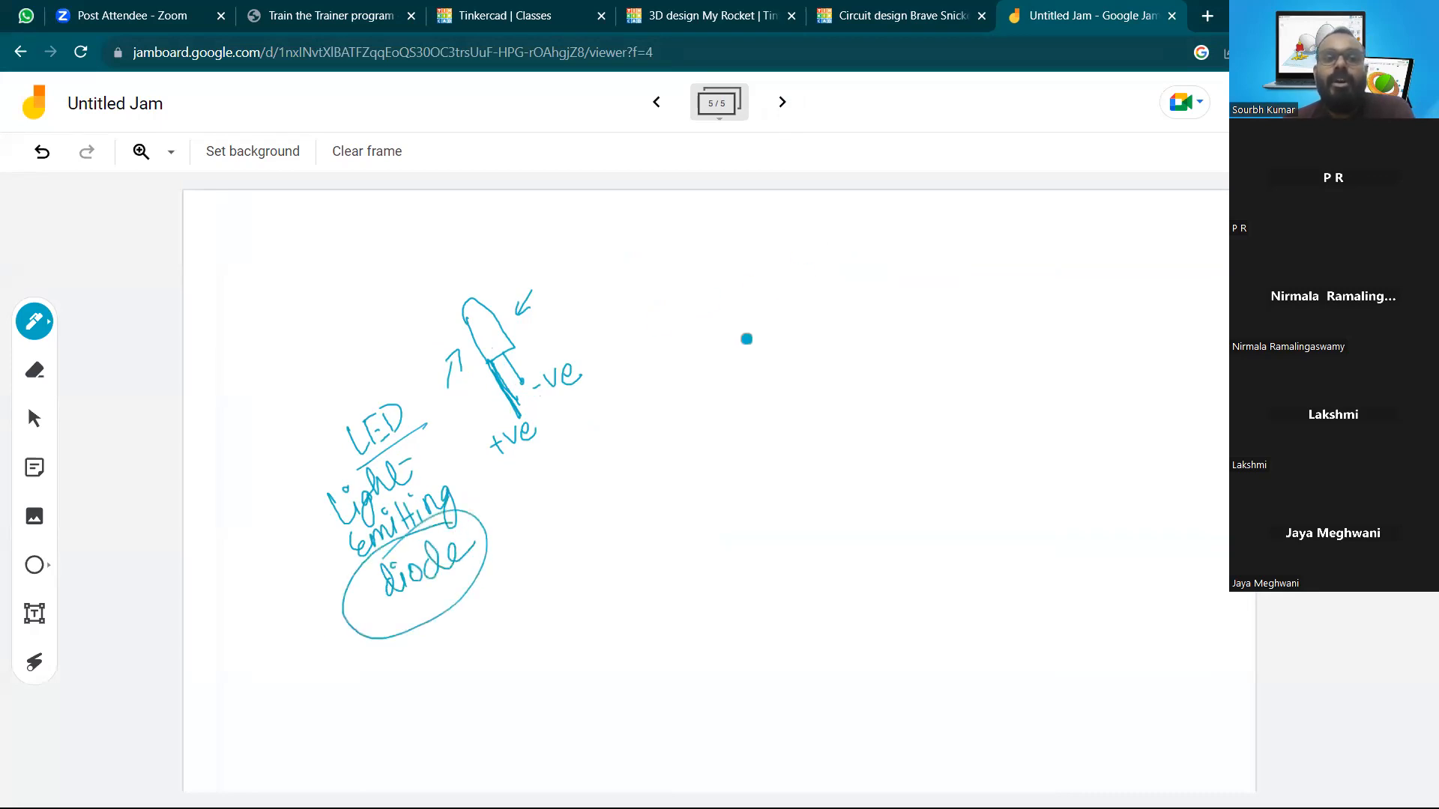
Handwrite the heading "Diode" in the empty area beside the LED sketch and underline it
{"action": "left_click_drag", "start_coordinate": [753, 287], "coordinate": [760, 326]}
{"action": "mouse_move", "coordinate": [749, 278]}
{"action": "left_mouse_down"}
{"action": "mouse_move", "coordinate": [757, 323]}
{"action": "mouse_move", "coordinate": [794, 296]}
{"action": "left_mouse_up"}
{"action": "left_click", "coordinate": [767, 275]}
{"action": "left_click_drag", "start_coordinate": [796, 296], "coordinate": [843, 285]}
{"action": "left_click_drag", "start_coordinate": [753, 337], "coordinate": [877, 275]}
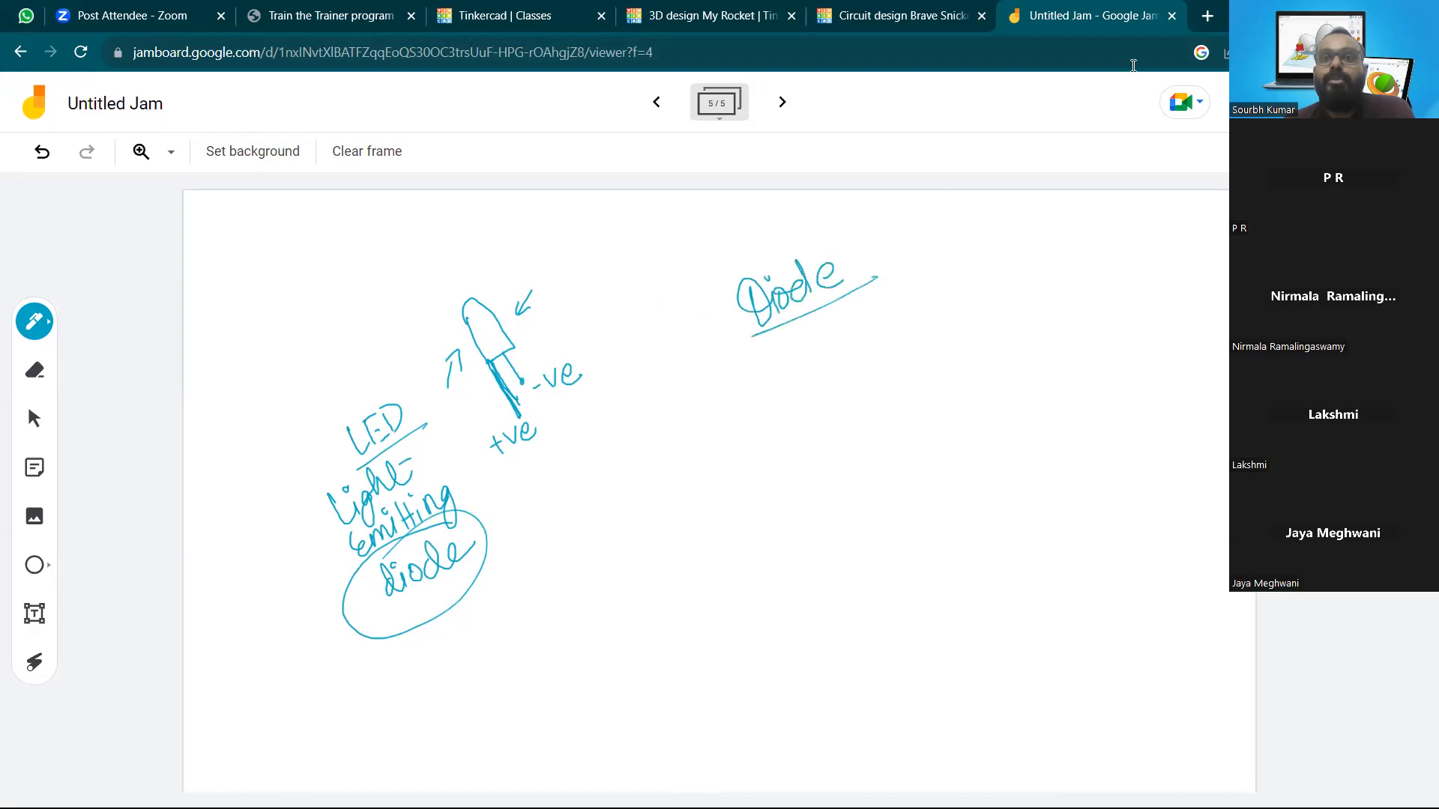
Search the web for "diode" and copy the BYJU'S image of the diode symbol with anode and cathode
{"action": "left_click", "coordinate": [1205, 17]}
{"action": "type", "text": "diode"}
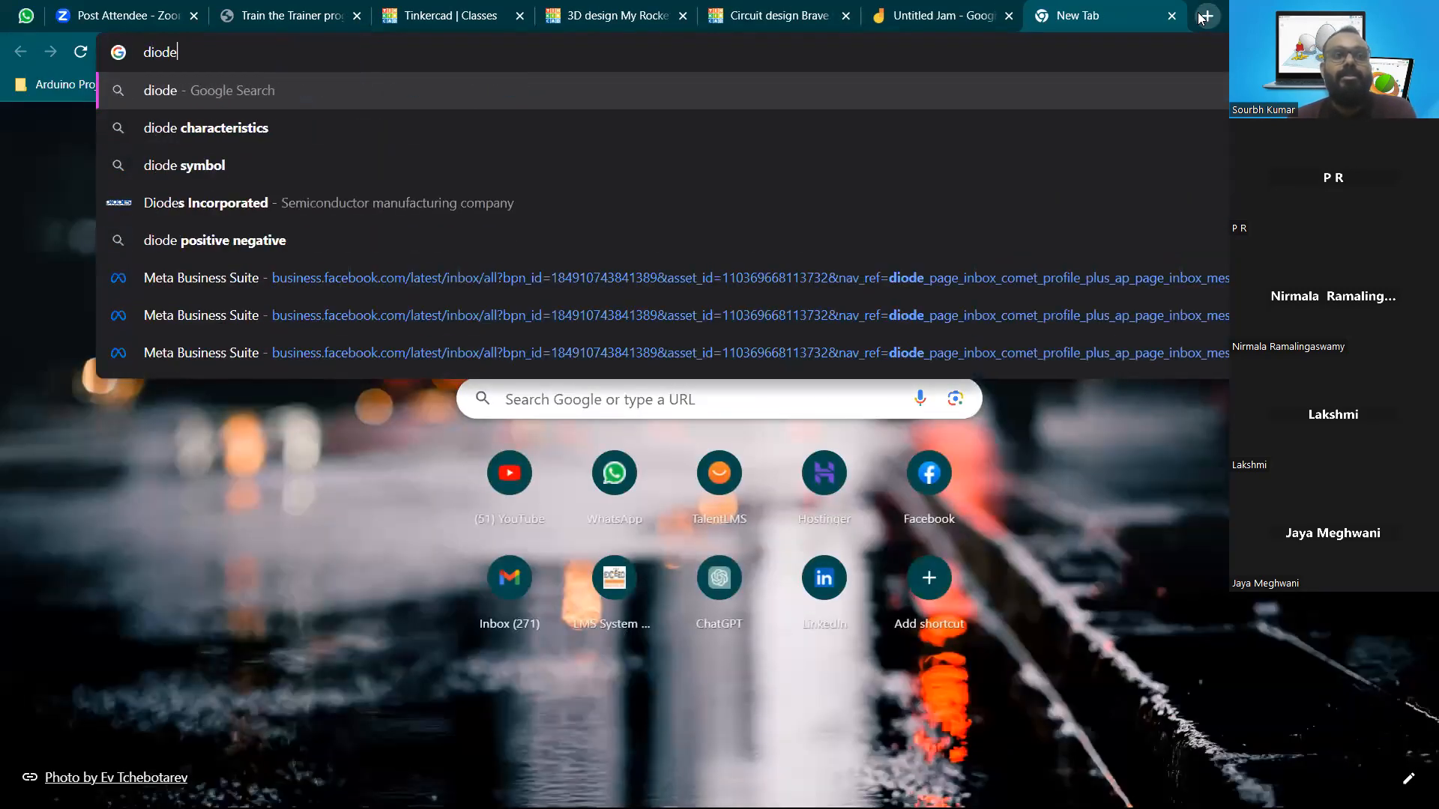
{"action": "key", "text": "Return"}
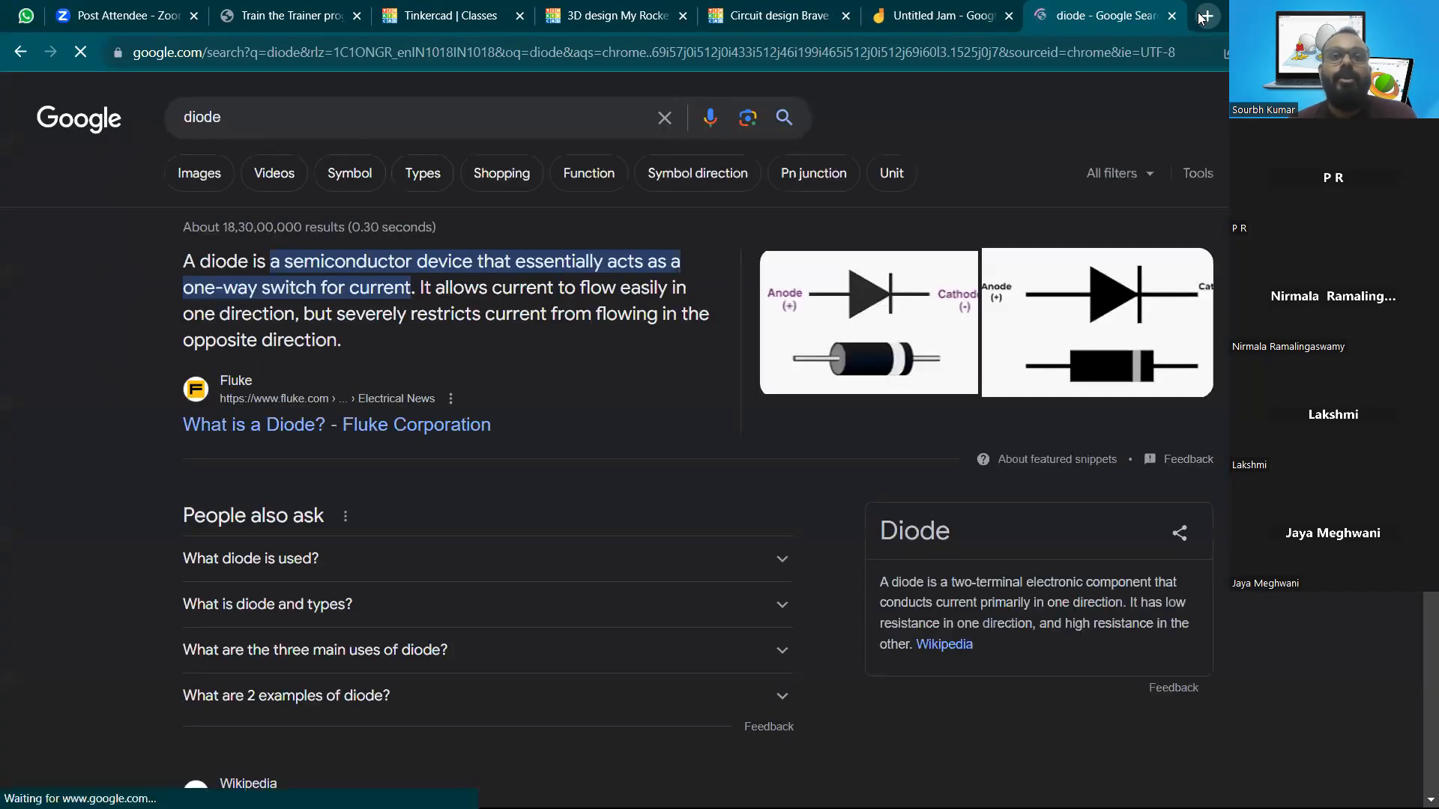
{"action": "left_click", "coordinate": [846, 290]}
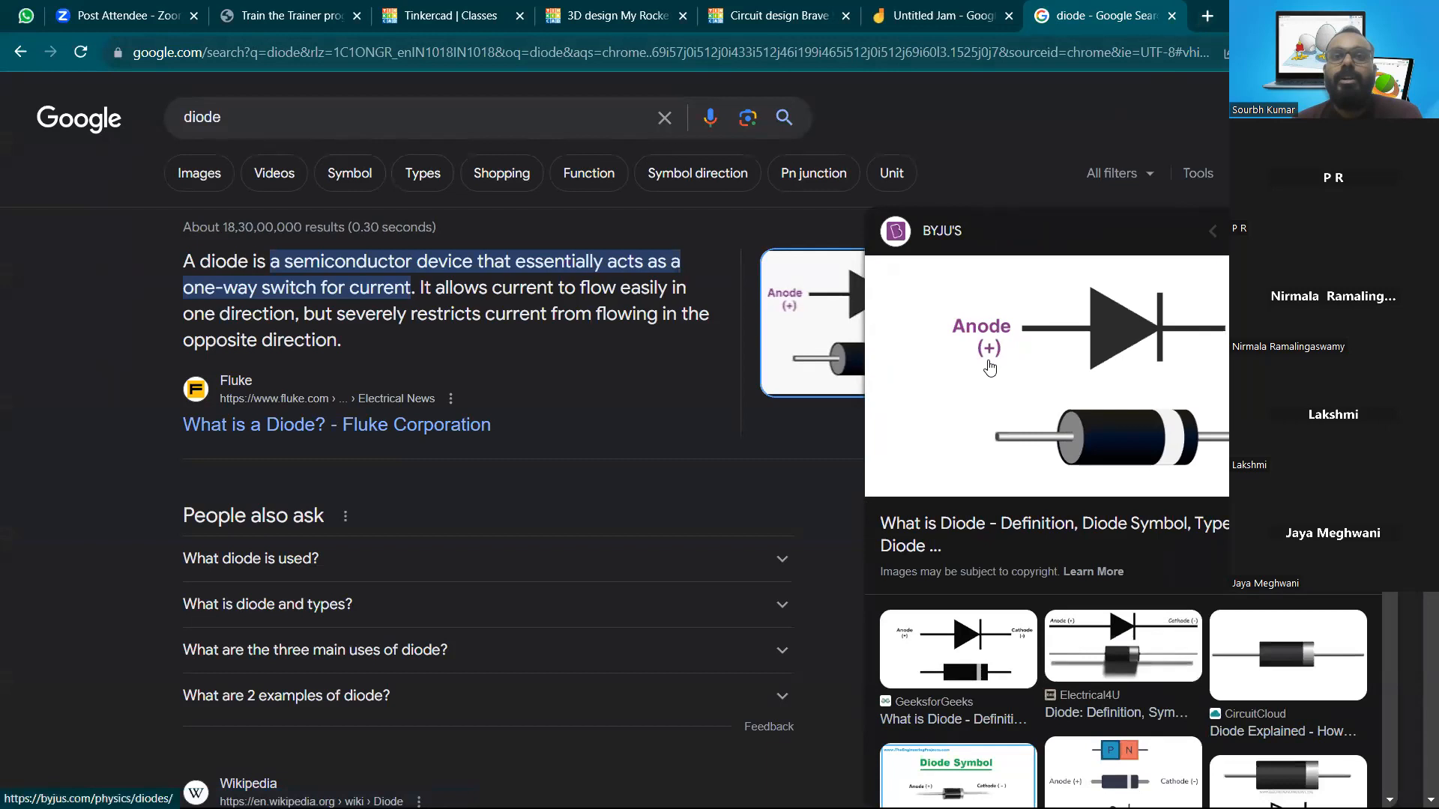
{"action": "right_click", "coordinate": [987, 362]}
{"action": "left_click", "coordinate": [1049, 585]}
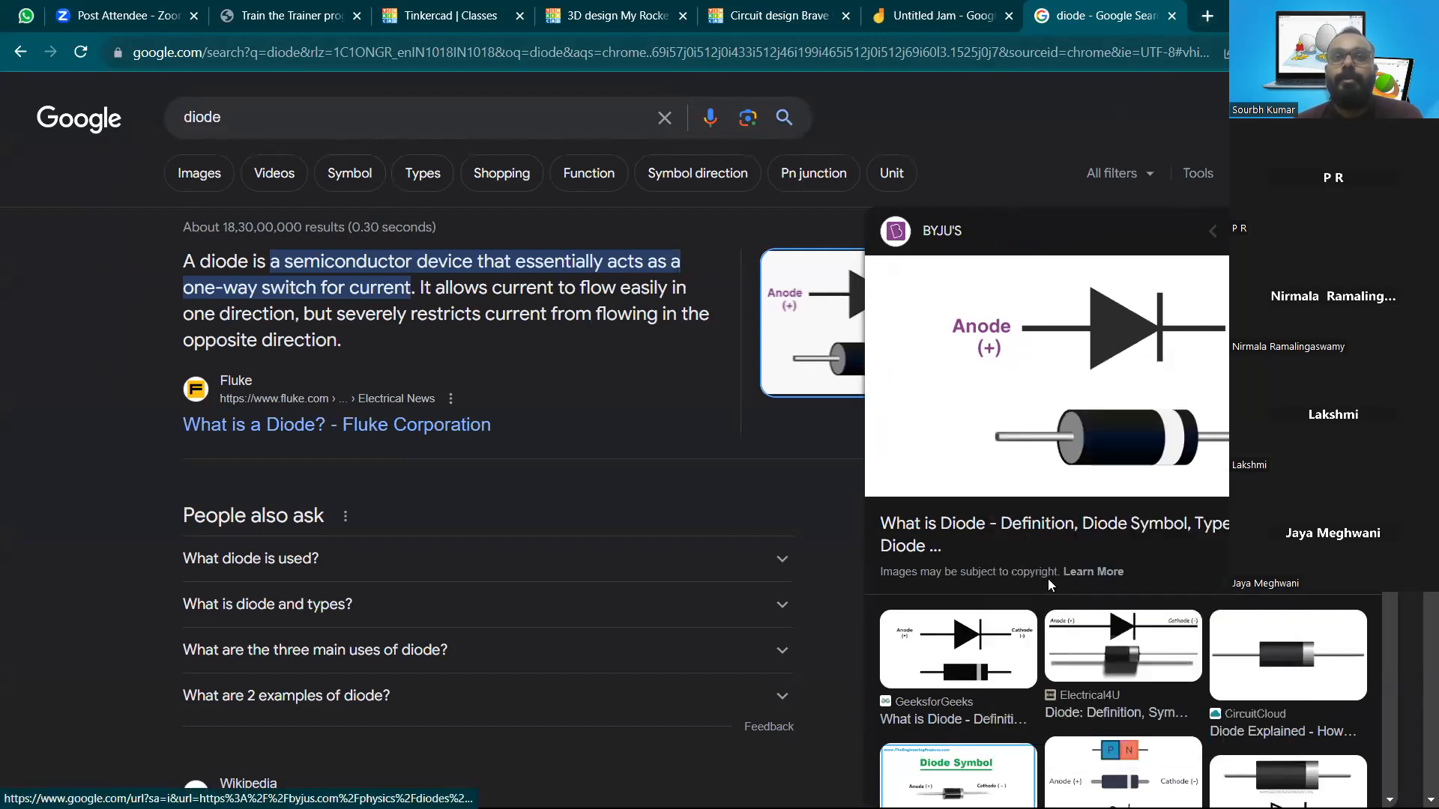
Switch to the Jamboard whiteboard, paste the copied diode image and move it beneath the "Diode" heading
{"action": "left_click", "coordinate": [940, 15]}
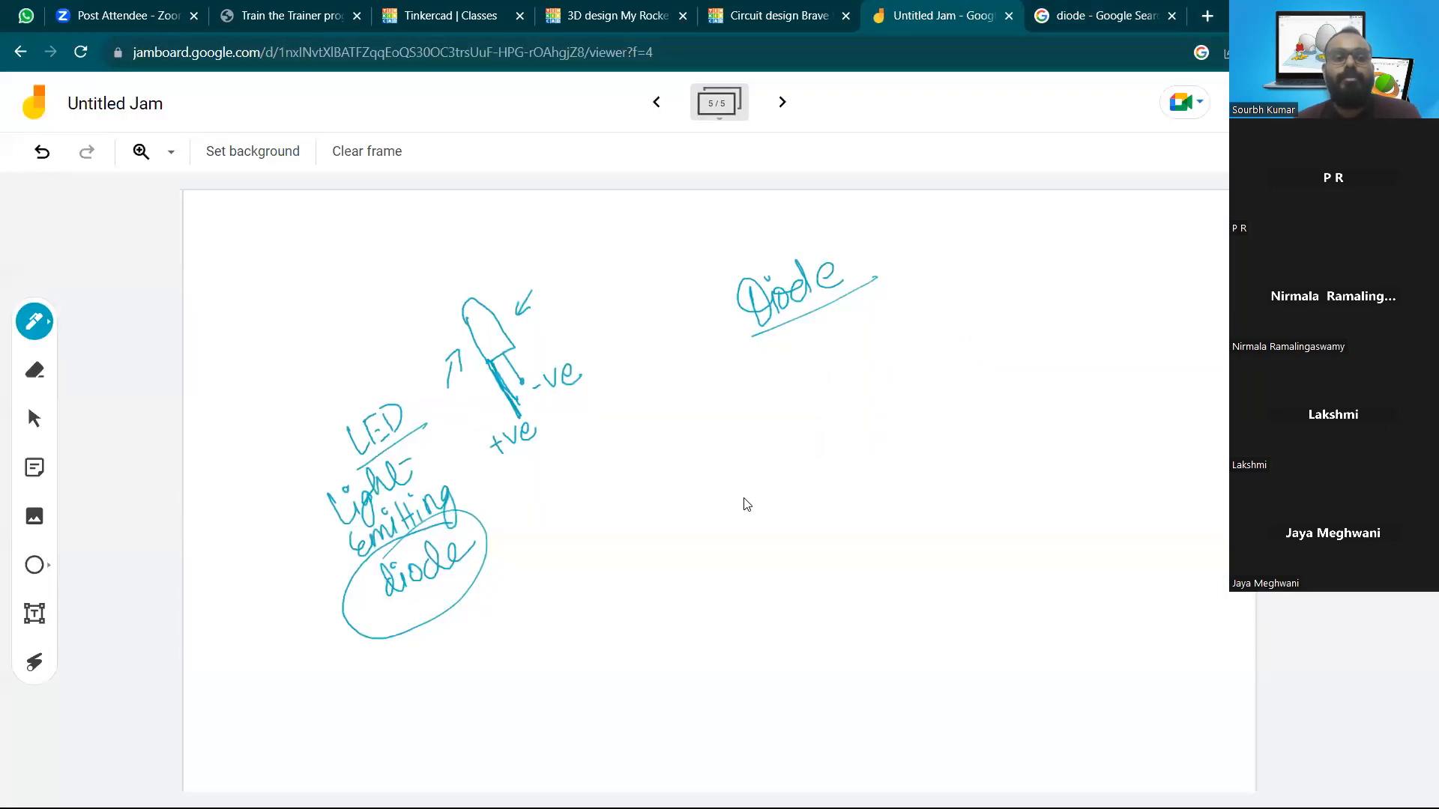
{"action": "key", "text": "ctrl+v"}
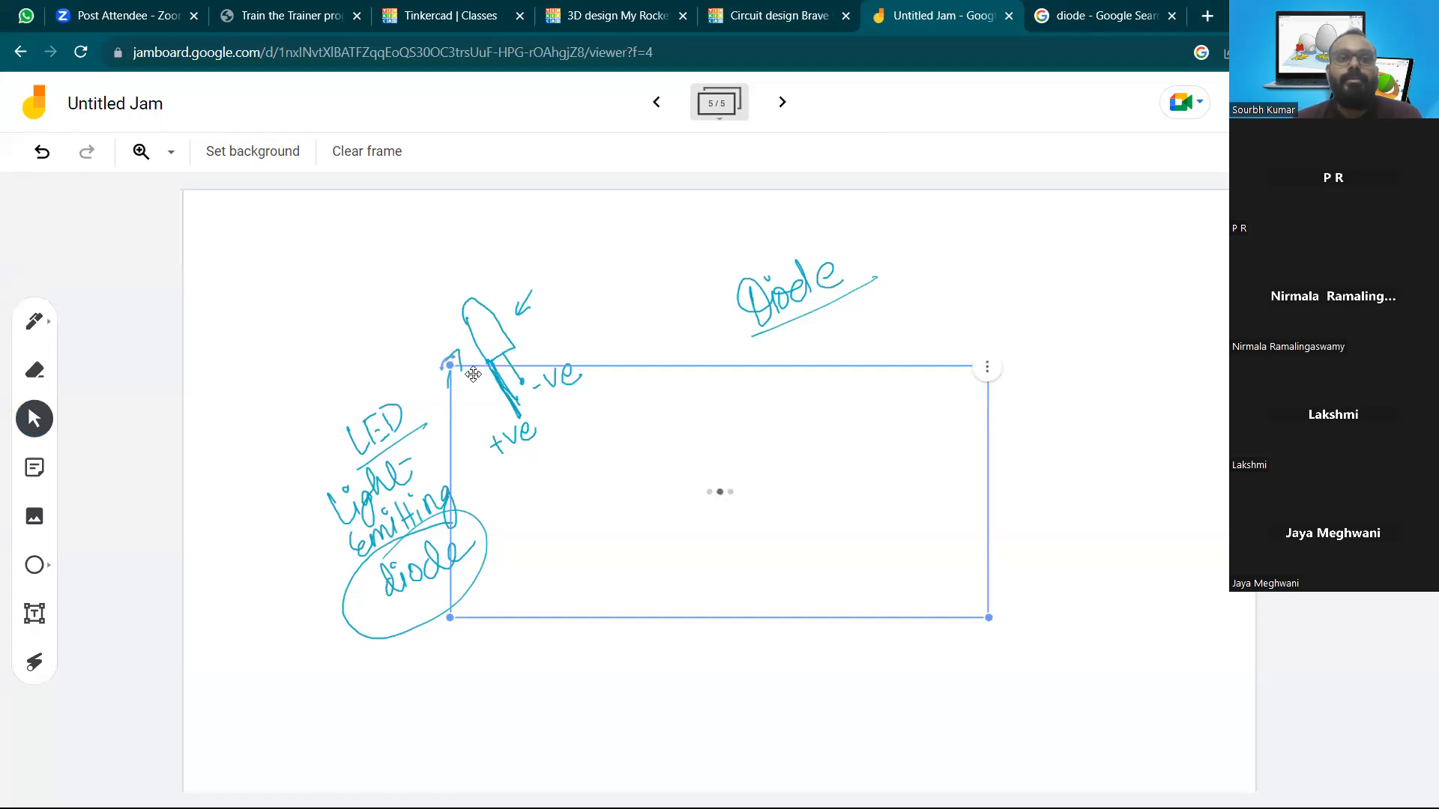
{"action": "left_click_drag", "start_coordinate": [588, 451], "coordinate": [787, 511]}
{"action": "left_click", "coordinate": [913, 376]}
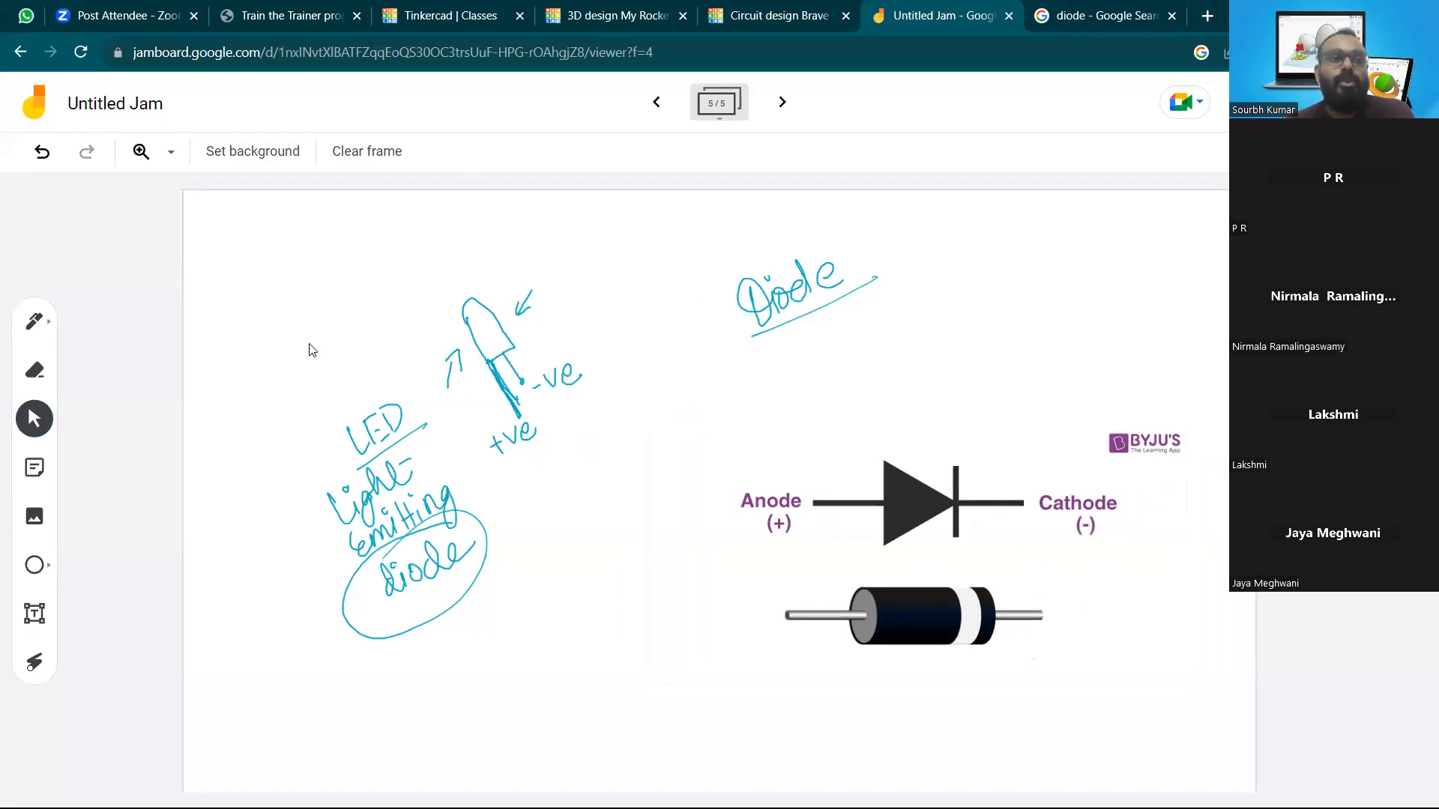
With the pen, mark the Anode and Cathode labels with arrows and ticks, and scribble over the BYJU'S logo
{"action": "left_click", "coordinate": [34, 321]}
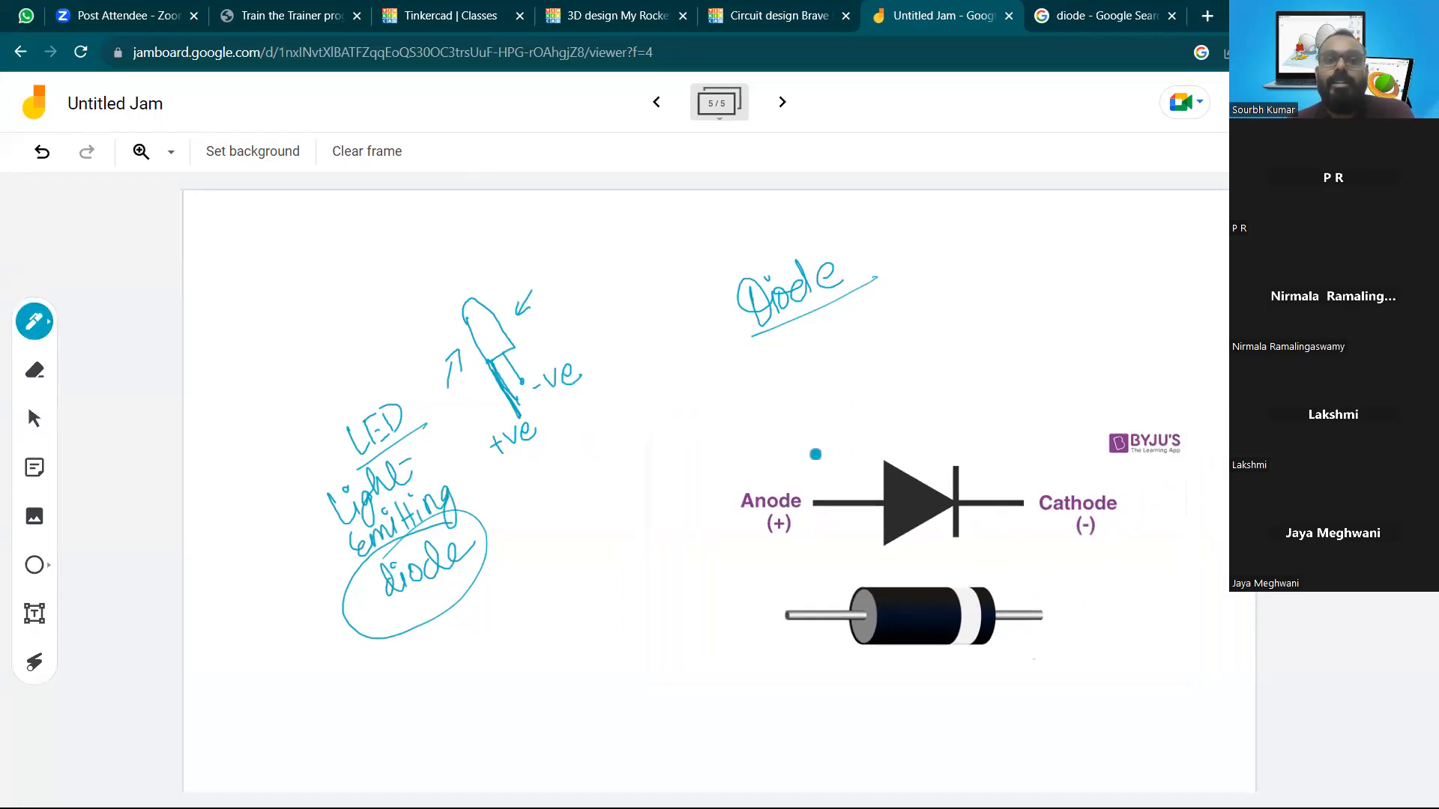
{"action": "mouse_move", "coordinate": [817, 429]}
{"action": "left_mouse_down"}
{"action": "mouse_move", "coordinate": [803, 477]}
{"action": "mouse_move", "coordinate": [819, 469]}
{"action": "left_mouse_up"}
{"action": "mouse_move", "coordinate": [1087, 423]}
{"action": "left_mouse_down"}
{"action": "mouse_move", "coordinate": [1069, 473]}
{"action": "mouse_move", "coordinate": [1199, 428]}
{"action": "mouse_move", "coordinate": [1128, 459]}
{"action": "mouse_move", "coordinate": [1124, 442]}
{"action": "mouse_move", "coordinate": [1154, 420]}
{"action": "mouse_move", "coordinate": [1102, 448]}
{"action": "mouse_move", "coordinate": [1154, 454]}
{"action": "mouse_move", "coordinate": [1226, 416]}
{"action": "left_mouse_up"}
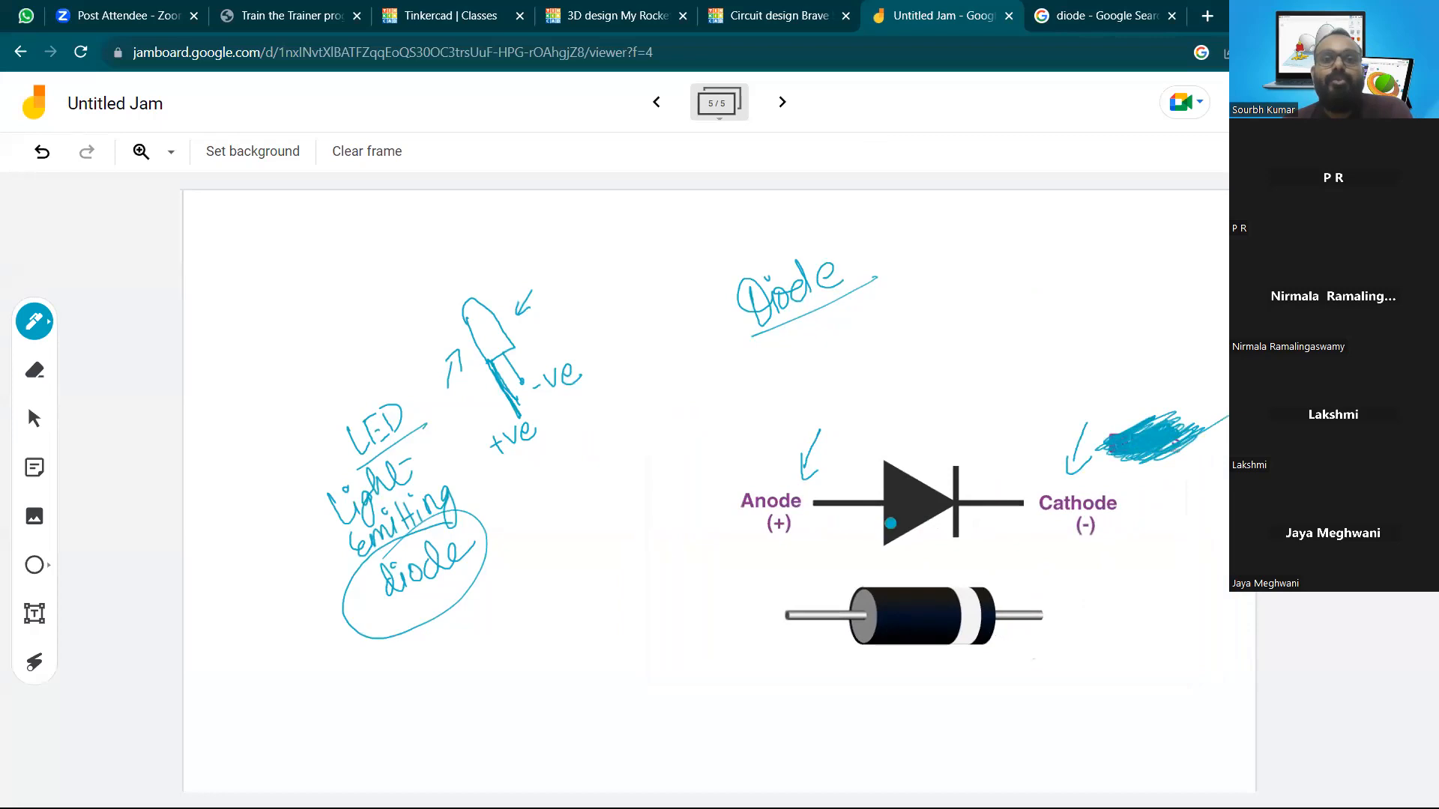
{"action": "left_click_drag", "start_coordinate": [777, 532], "coordinate": [740, 555]}
{"action": "left_click_drag", "start_coordinate": [1070, 518], "coordinate": [1015, 553]}
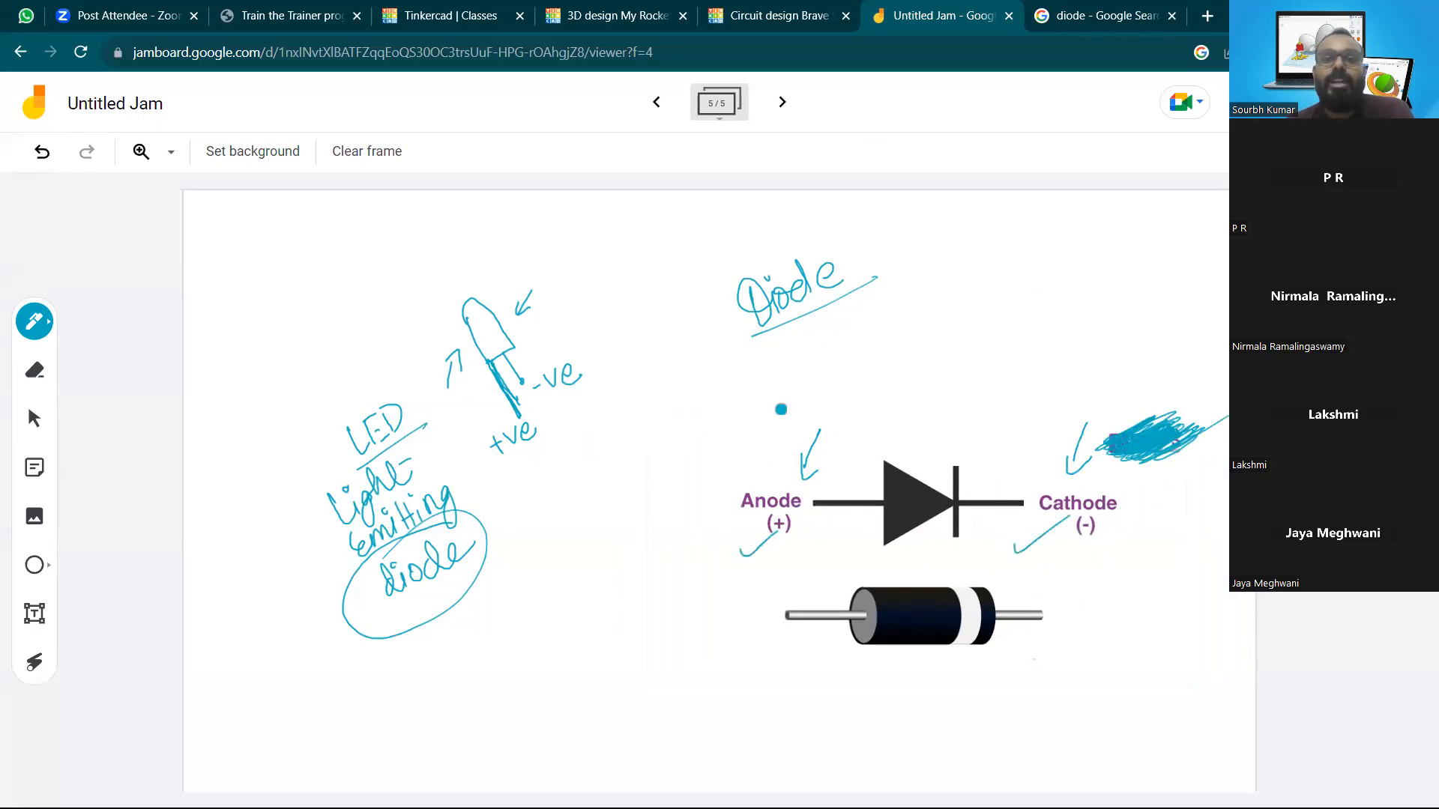
Write "+ve" with an arrow to the Anode and "-ve" with an arrow to the Cathode, and tick the diode drawing
{"action": "left_click_drag", "start_coordinate": [712, 551], "coordinate": [761, 529]}
{"action": "mouse_move", "coordinate": [679, 556]}
{"action": "left_mouse_down"}
{"action": "mouse_move", "coordinate": [693, 558]}
{"action": "mouse_move", "coordinate": [661, 568]}
{"action": "left_mouse_up"}
{"action": "left_click_drag", "start_coordinate": [1112, 573], "coordinate": [1110, 561]}
{"action": "mouse_move", "coordinate": [1109, 611]}
{"action": "left_mouse_down"}
{"action": "mouse_move", "coordinate": [1141, 586]}
{"action": "mouse_move", "coordinate": [1175, 597]}
{"action": "left_mouse_up"}
{"action": "left_click_drag", "start_coordinate": [721, 616], "coordinate": [785, 584]}
{"action": "mouse_move", "coordinate": [743, 605]}
{"action": "left_mouse_down"}
{"action": "mouse_move", "coordinate": [752, 628]}
{"action": "mouse_move", "coordinate": [828, 567]}
{"action": "left_mouse_up"}
Handwrite "directional sense" in quotes with an underline beside the Diode heading, and draw a resistor symbol with dotted ends above the LED
{"action": "mouse_move", "coordinate": [884, 346]}
{"action": "left_mouse_down"}
{"action": "mouse_move", "coordinate": [893, 370]}
{"action": "mouse_move", "coordinate": [906, 351]}
{"action": "left_mouse_up"}
{"action": "left_click", "coordinate": [888, 332]}
{"action": "left_click_drag", "start_coordinate": [919, 344], "coordinate": [932, 343]}
{"action": "mouse_move", "coordinate": [938, 330]}
{"action": "left_mouse_down"}
{"action": "mouse_move", "coordinate": [934, 345]}
{"action": "mouse_move", "coordinate": [946, 342]}
{"action": "left_mouse_up"}
{"action": "mouse_move", "coordinate": [937, 330]}
{"action": "left_mouse_down"}
{"action": "mouse_move", "coordinate": [994, 314]}
{"action": "mouse_move", "coordinate": [1006, 285]}
{"action": "mouse_move", "coordinate": [1028, 311]}
{"action": "left_mouse_up"}
{"action": "left_click_drag", "start_coordinate": [934, 372], "coordinate": [924, 398]}
{"action": "mouse_move", "coordinate": [940, 374]}
{"action": "left_mouse_down"}
{"action": "mouse_move", "coordinate": [941, 389]}
{"action": "mouse_move", "coordinate": [974, 366]}
{"action": "left_mouse_up"}
{"action": "mouse_move", "coordinate": [976, 364]}
{"action": "left_mouse_down"}
{"action": "mouse_move", "coordinate": [981, 378]}
{"action": "mouse_move", "coordinate": [1000, 352]}
{"action": "left_mouse_up"}
{"action": "left_click_drag", "start_coordinate": [937, 406], "coordinate": [1015, 376]}
{"action": "left_click_drag", "start_coordinate": [848, 328], "coordinate": [860, 340]}
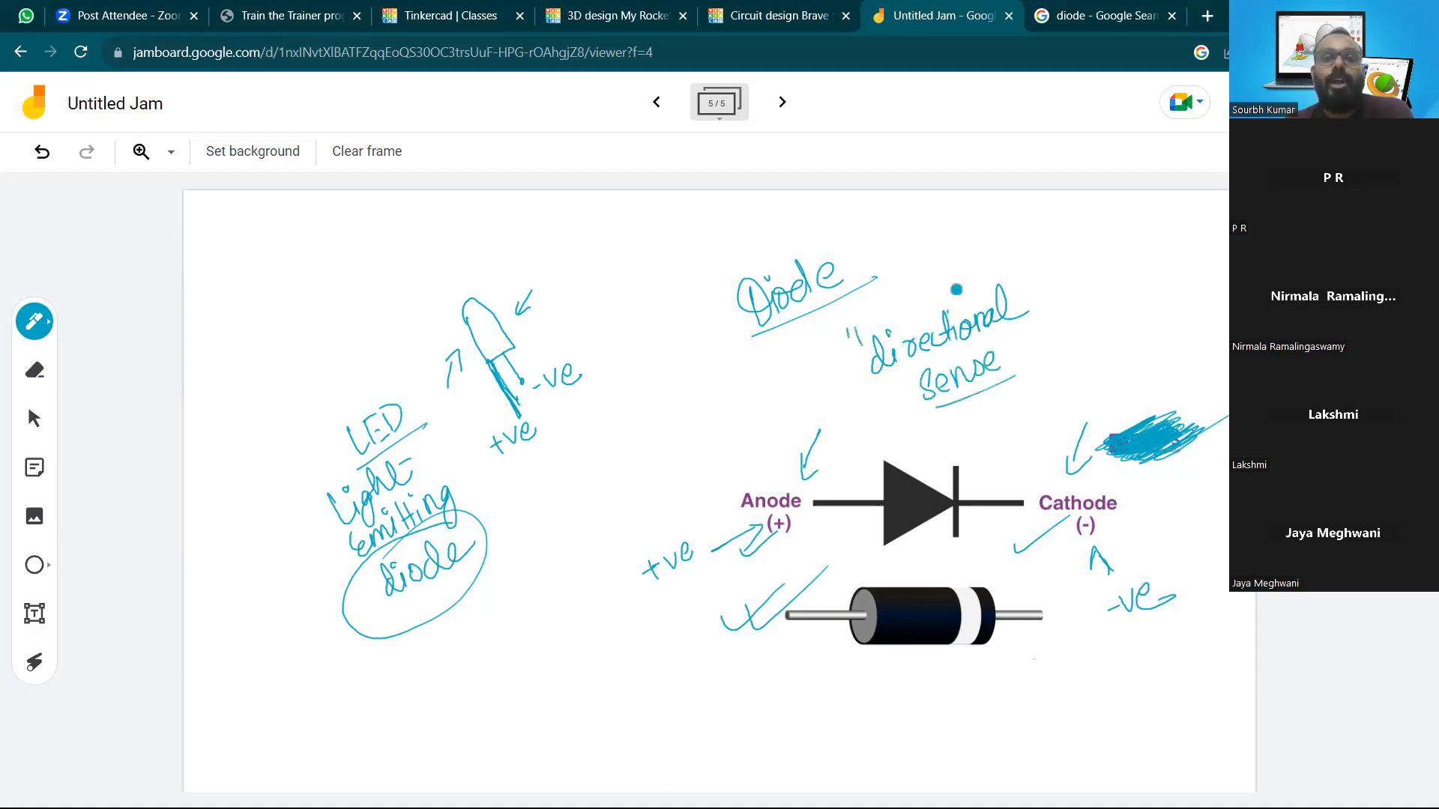
{"action": "left_click_drag", "start_coordinate": [1011, 261], "coordinate": [1012, 275]}
{"action": "left_click_drag", "start_coordinate": [1021, 260], "coordinate": [1023, 274]}
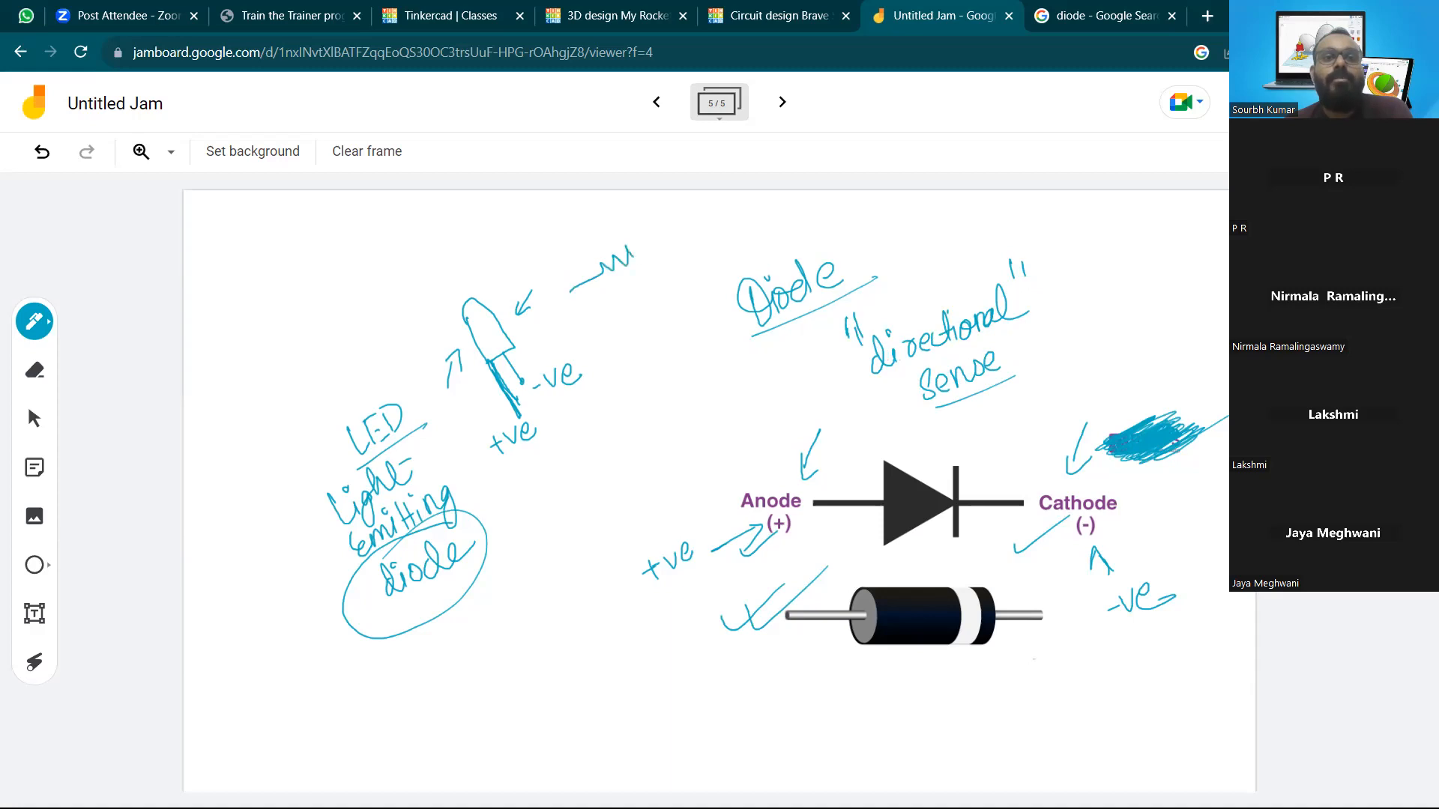
{"action": "left_click_drag", "start_coordinate": [654, 241], "coordinate": [704, 228]}
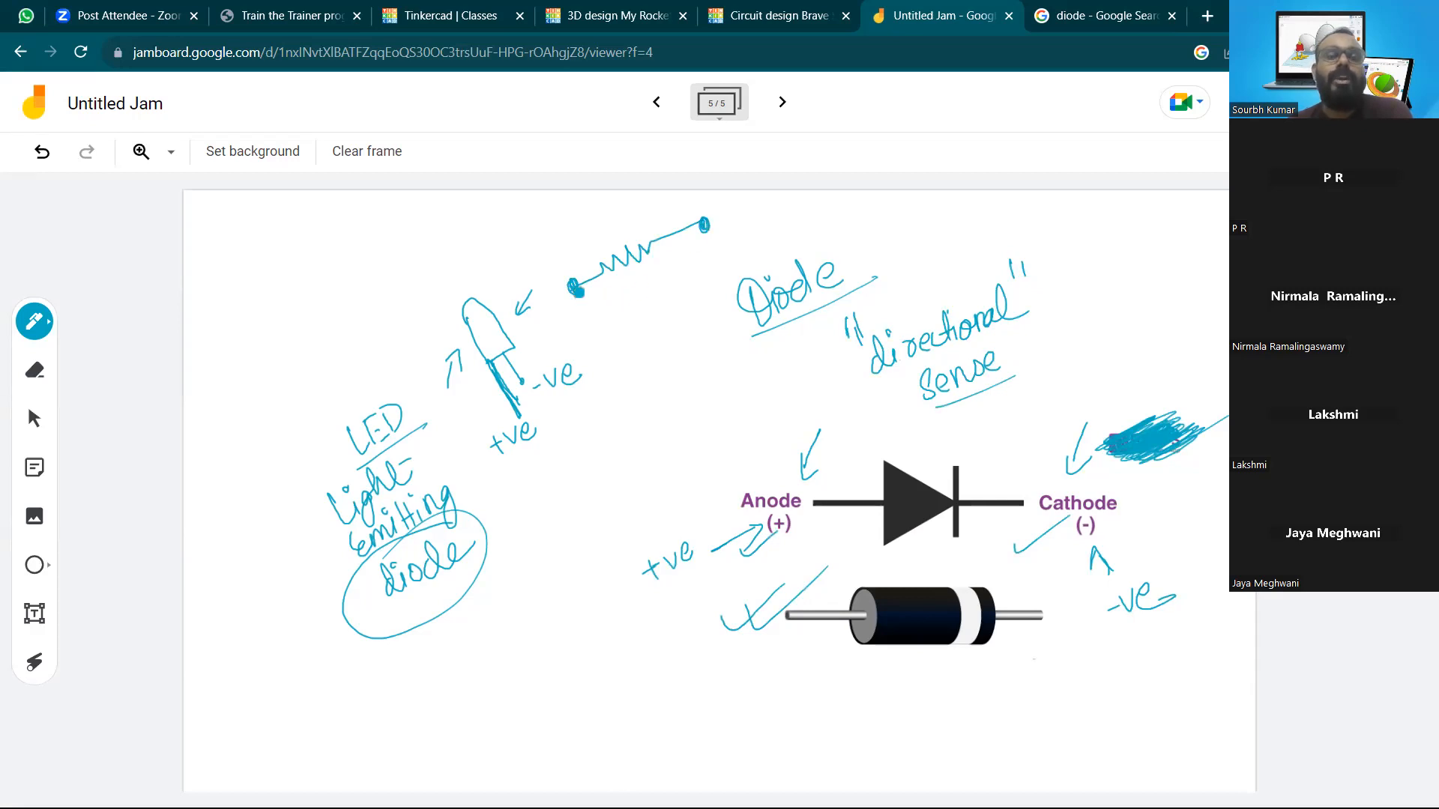
Switch to the Tinkercad circuit design Brave Snicket and show it in full screen
{"action": "left_click", "coordinate": [780, 13]}
{"action": "left_click", "coordinate": [926, 11]}
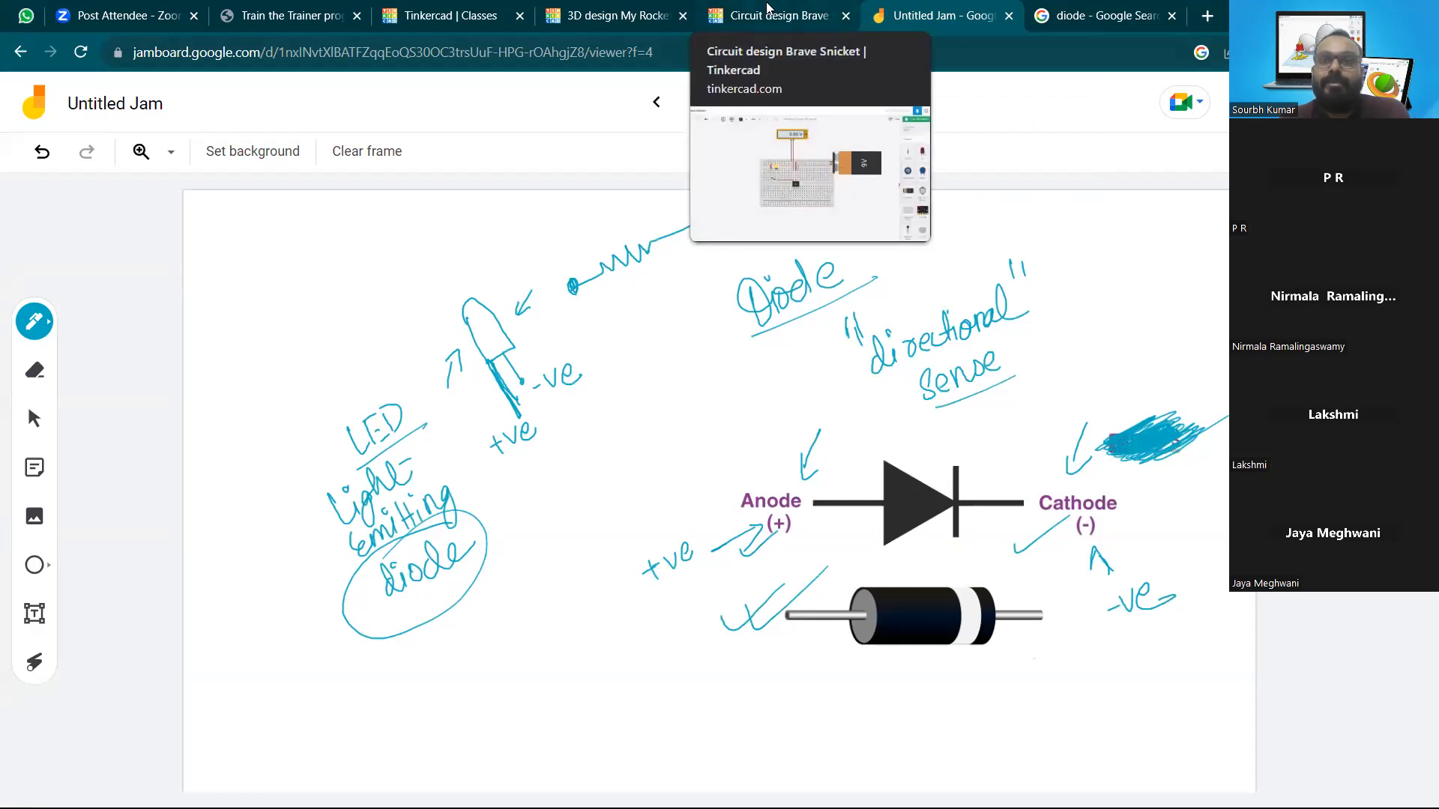
{"action": "left_click", "coordinate": [822, 7]}
{"action": "left_click", "coordinate": [1423, 53]}
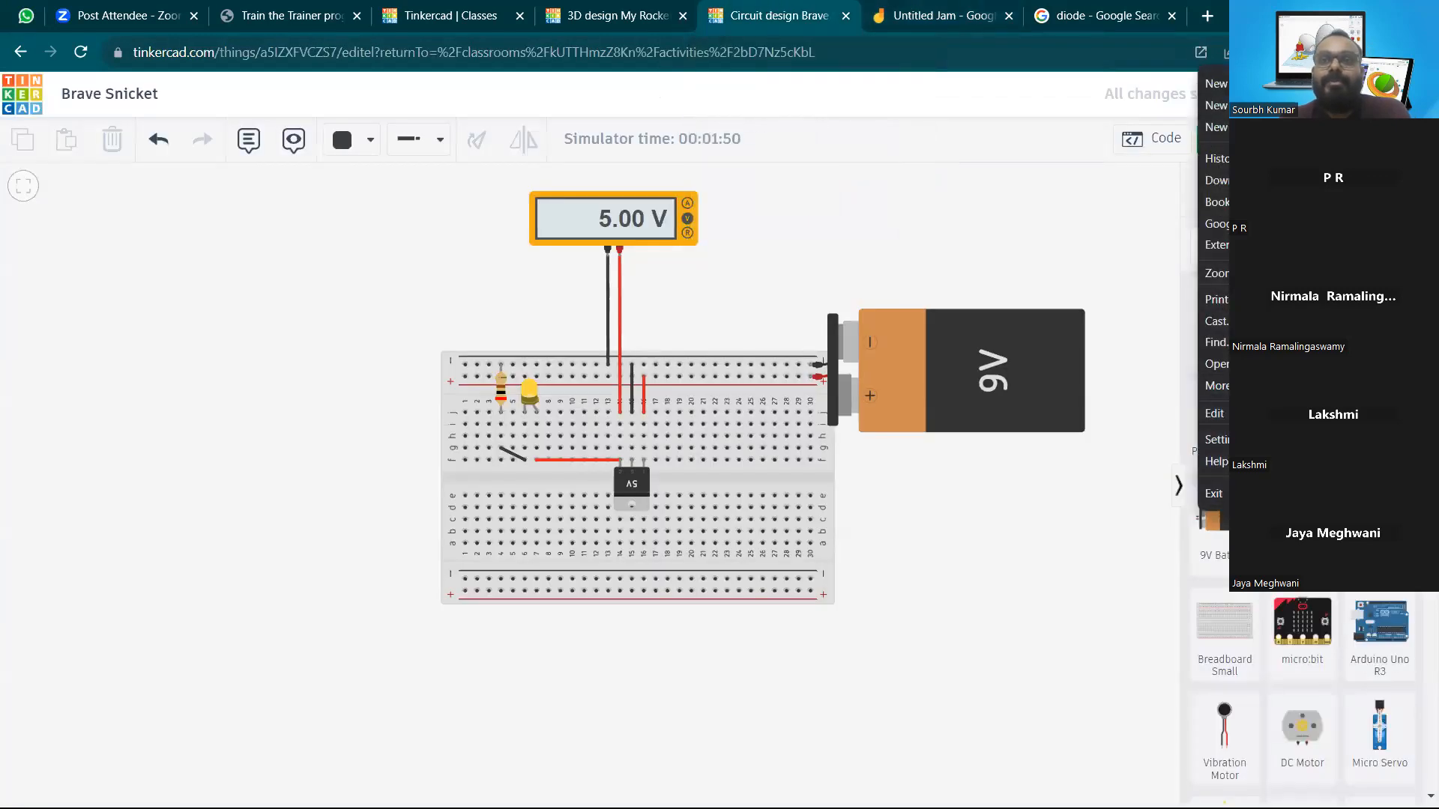
{"action": "left_click", "coordinate": [1414, 274]}
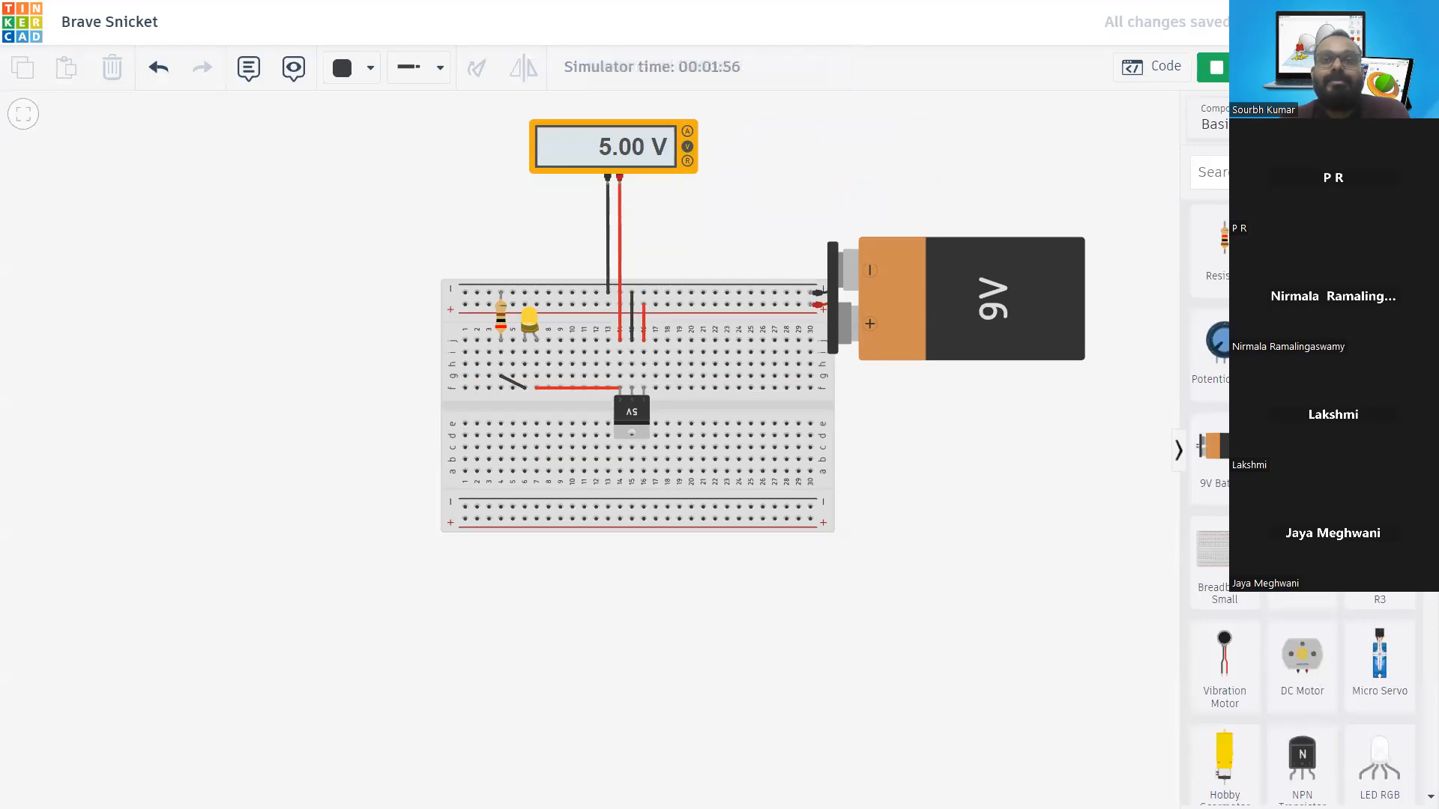
Restart the circuit simulation to demonstrate the lit LED, and stop it
{"action": "left_click", "coordinate": [1248, 68]}
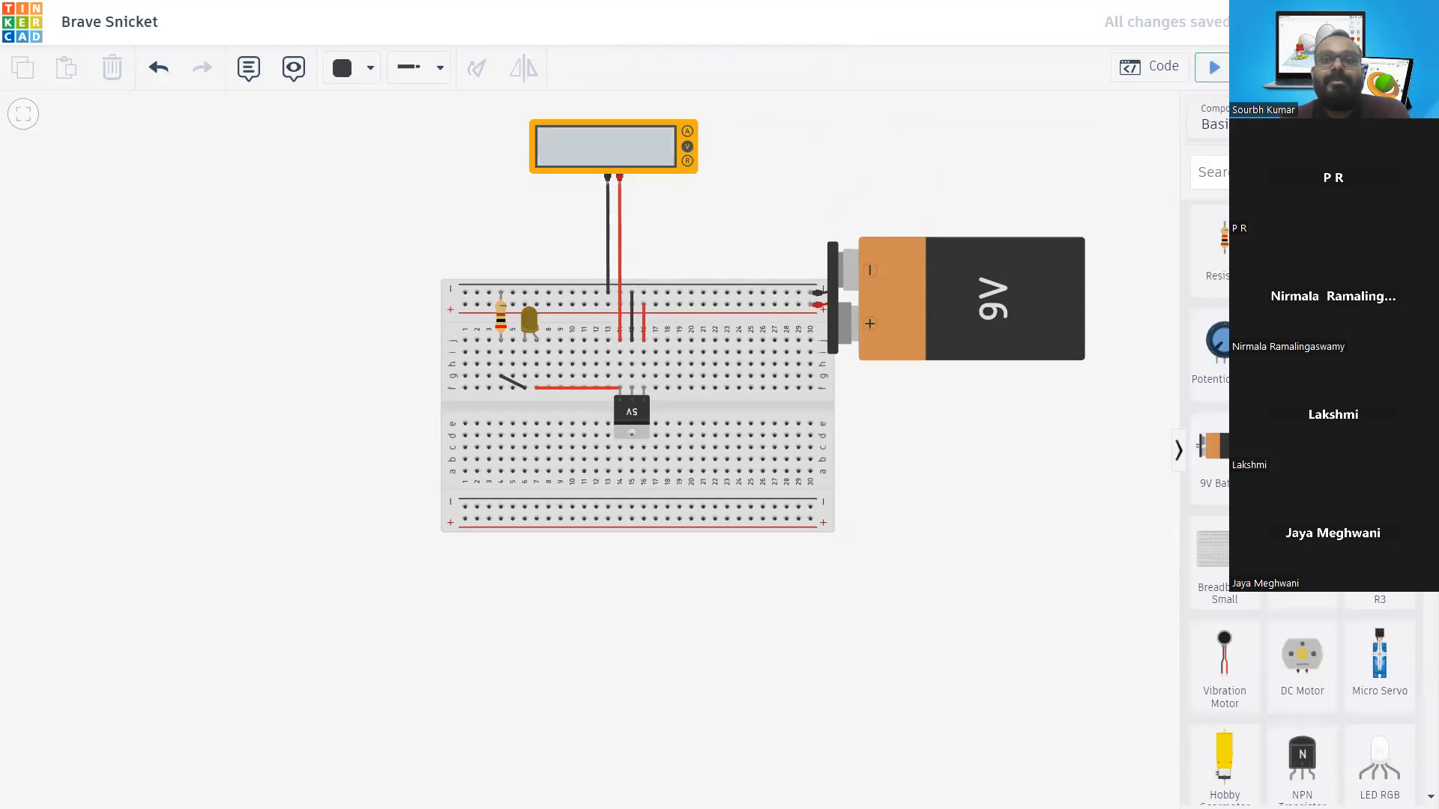
{"action": "left_click", "coordinate": [1215, 68]}
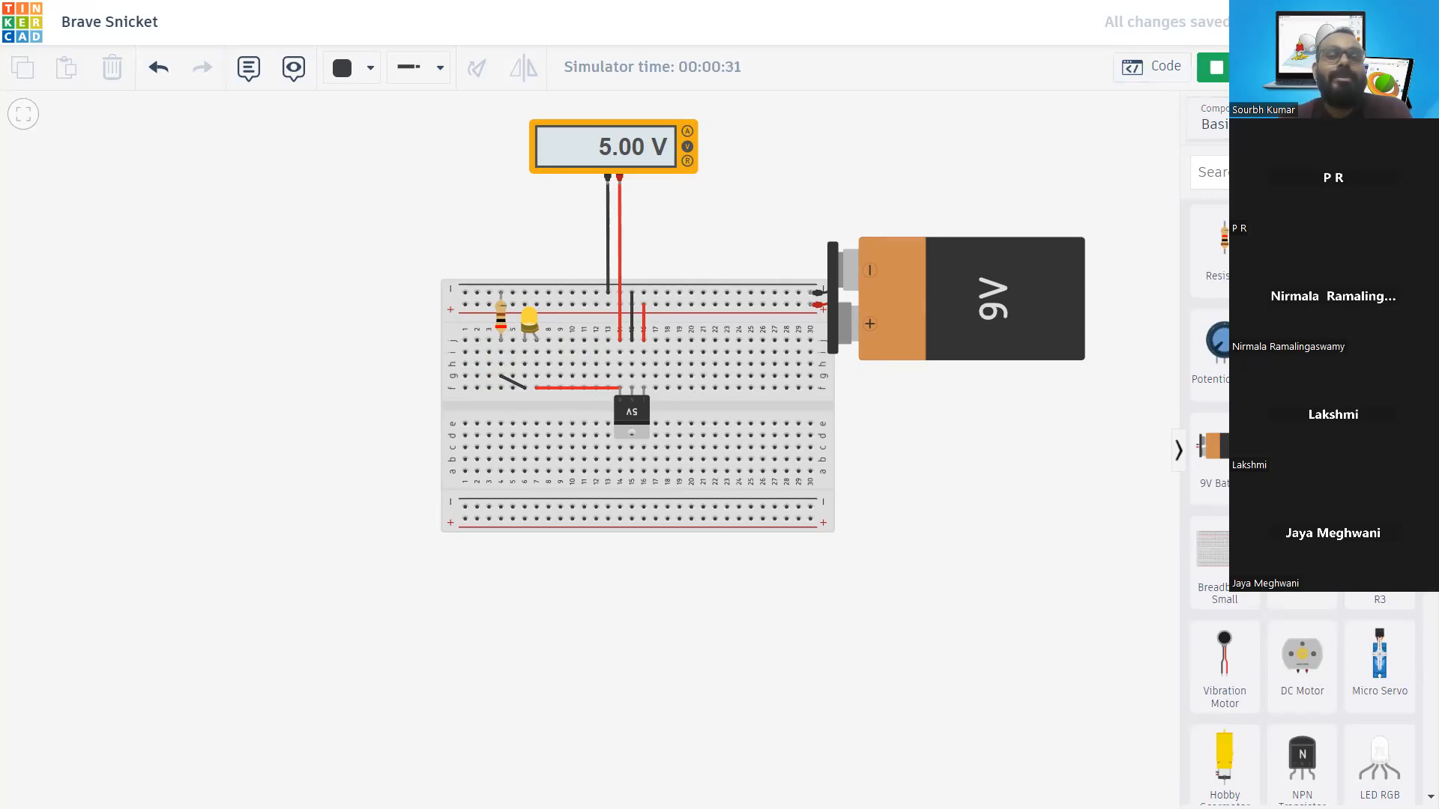
{"action": "left_click", "coordinate": [1216, 68]}
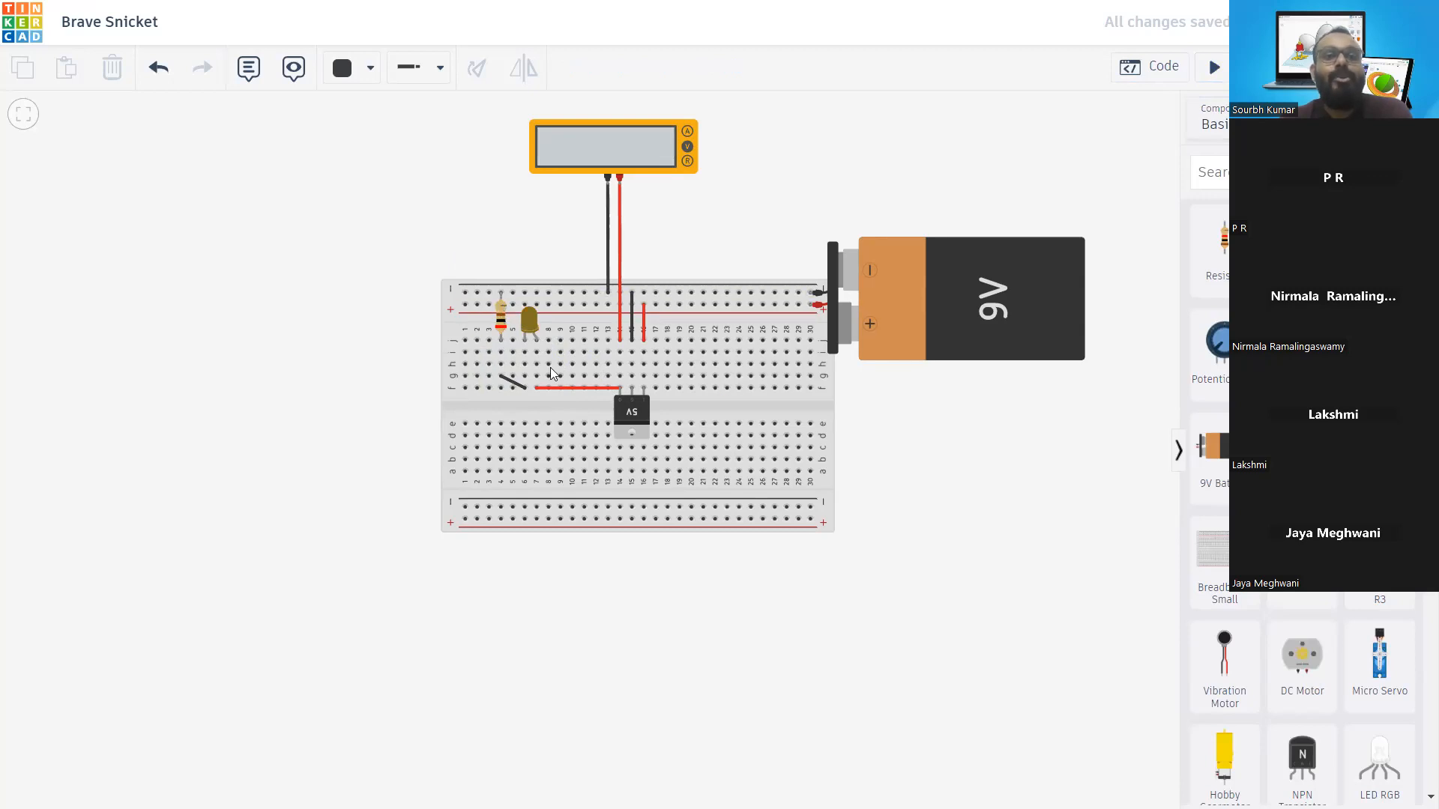
Shorten the red wire to start at column 12, and place the resistor horizontally in row f across columns 7 to 11
{"action": "left_click", "coordinate": [535, 389]}
{"action": "left_click_drag", "start_coordinate": [583, 388], "coordinate": [596, 388]}
{"action": "left_click_drag", "start_coordinate": [502, 321], "coordinate": [538, 374]}
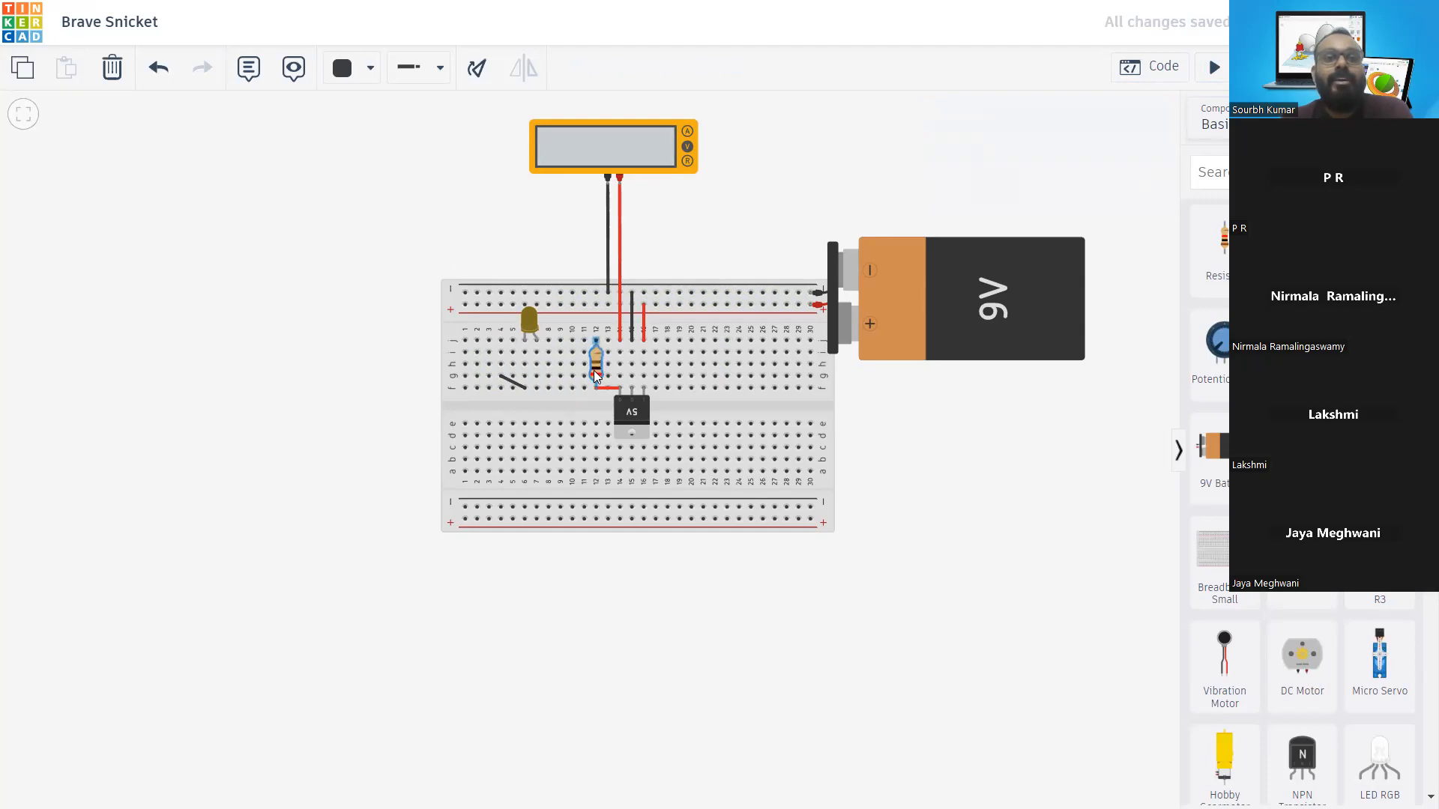
{"action": "left_click", "coordinate": [479, 69]}
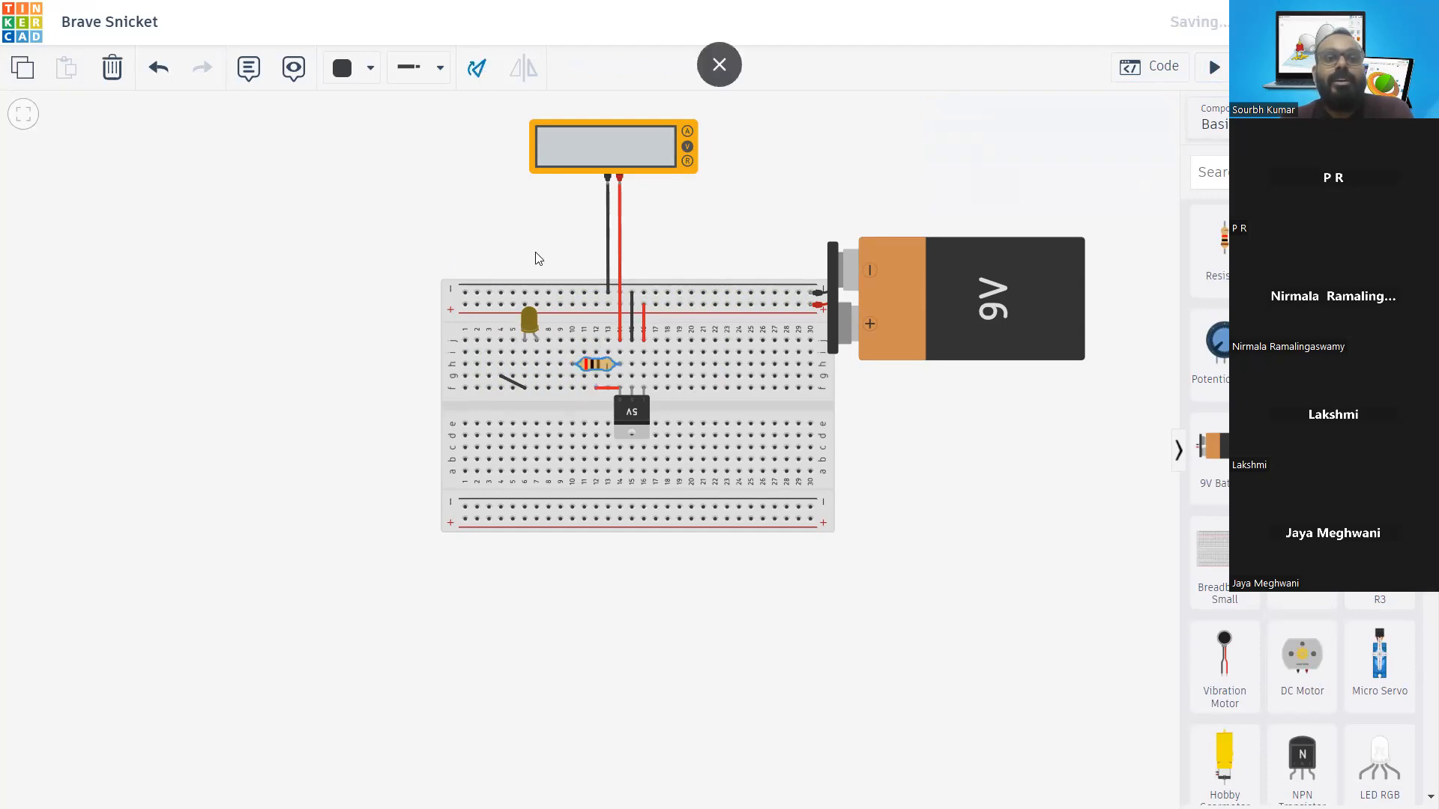
{"action": "left_click_drag", "start_coordinate": [595, 370], "coordinate": [548, 396]}
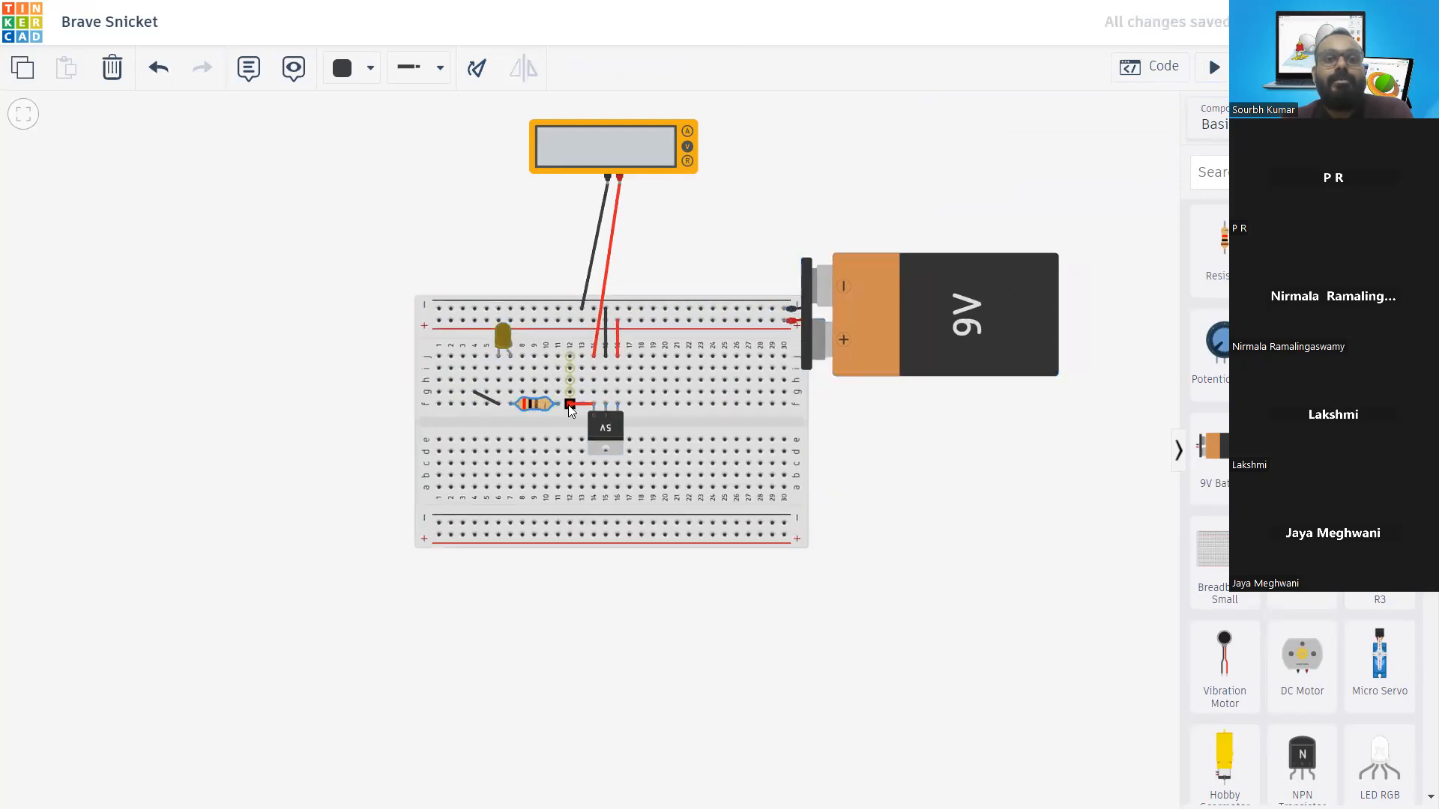
Connect the resistor's end in column 11 to the red wire in column 12 with a jumper, and briefly test the simulation
{"action": "left_click", "coordinate": [578, 402]}
{"action": "left_click", "coordinate": [557, 403]}
{"action": "left_click_drag", "start_coordinate": [715, 412], "coordinate": [740, 395]}
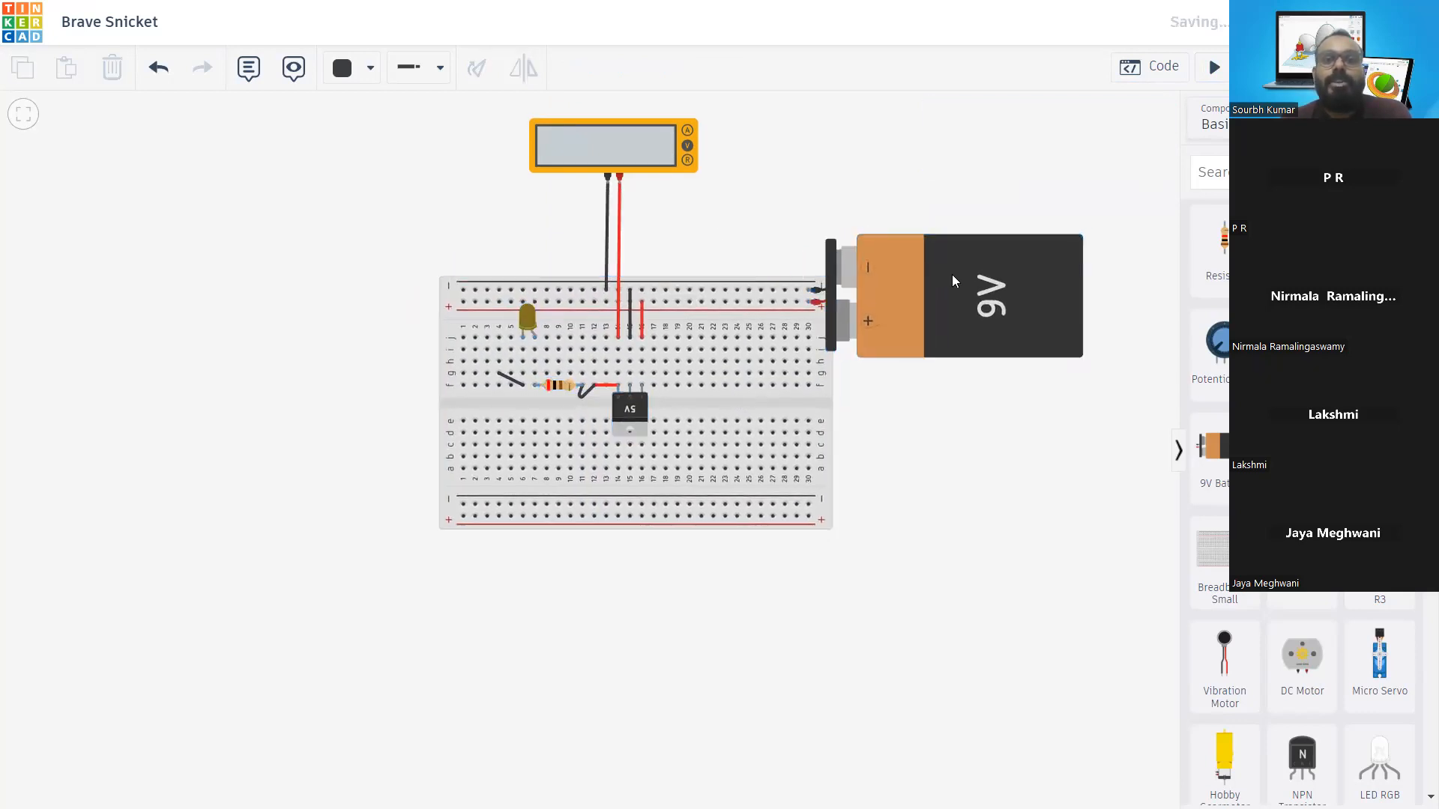
{"action": "left_click", "coordinate": [1214, 67]}
{"action": "left_click", "coordinate": [1214, 67]}
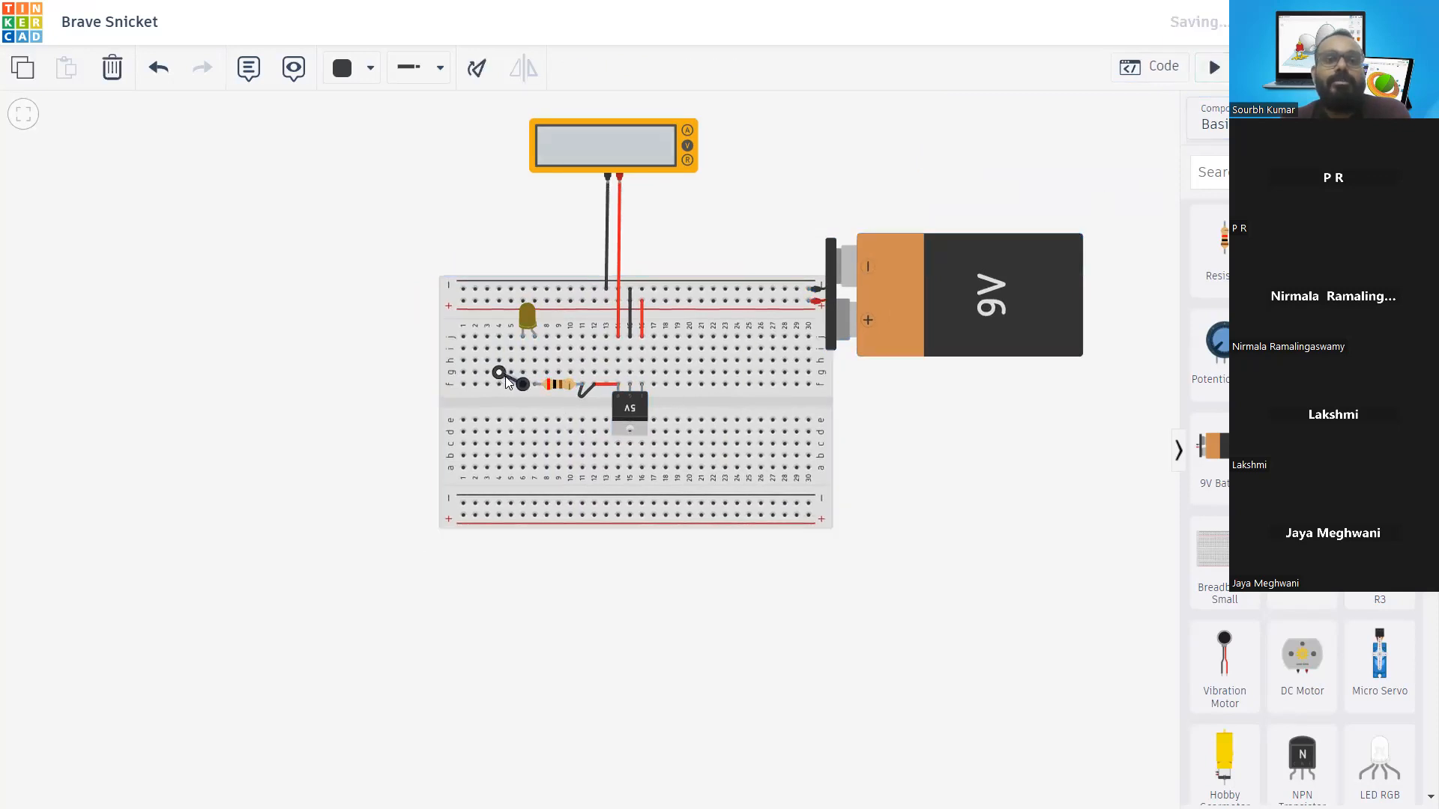
Move the black wire's upper end to the negative rail above column 4 and start the simulation
{"action": "left_click", "coordinate": [504, 289]}
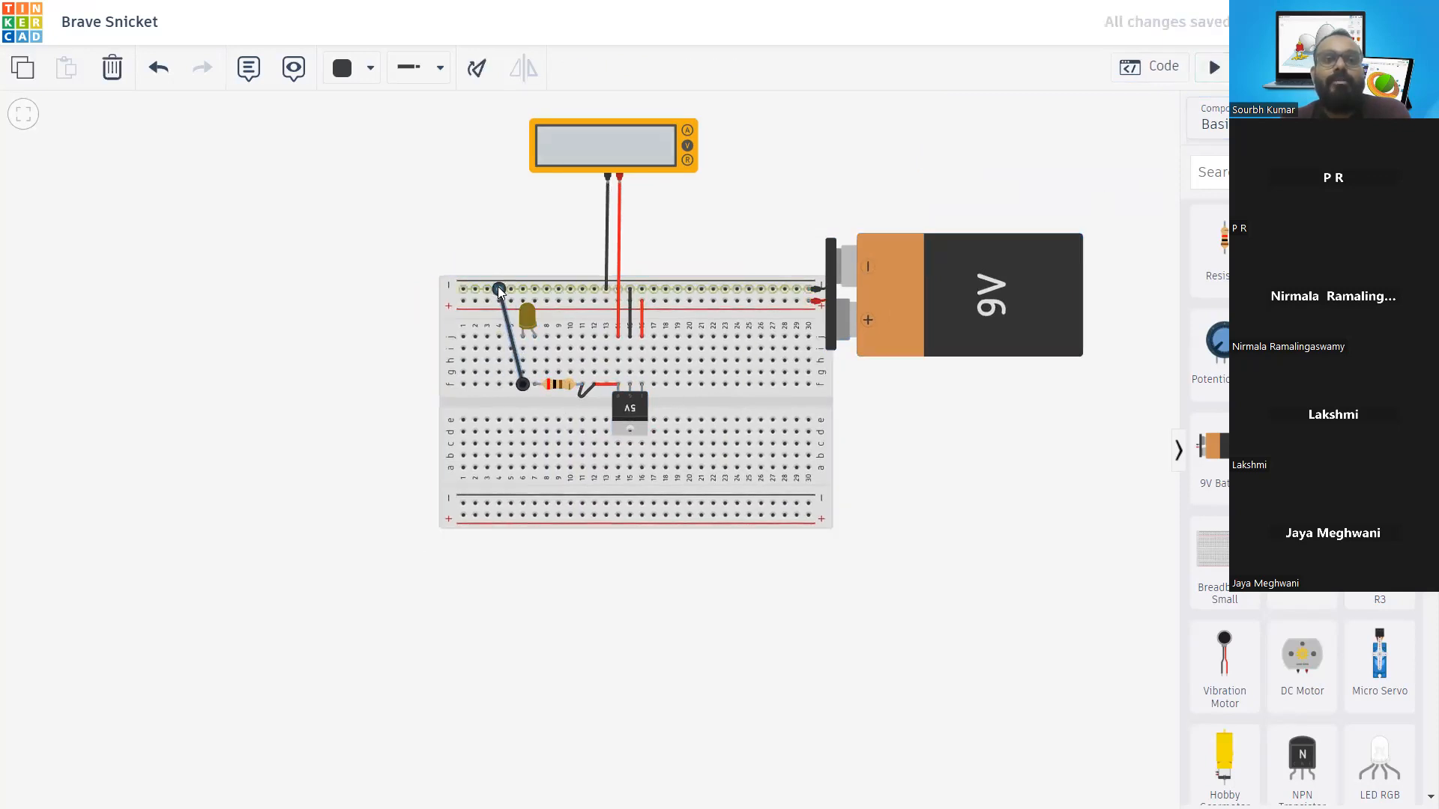
{"action": "left_click", "coordinate": [579, 232]}
{"action": "left_click", "coordinate": [1214, 68]}
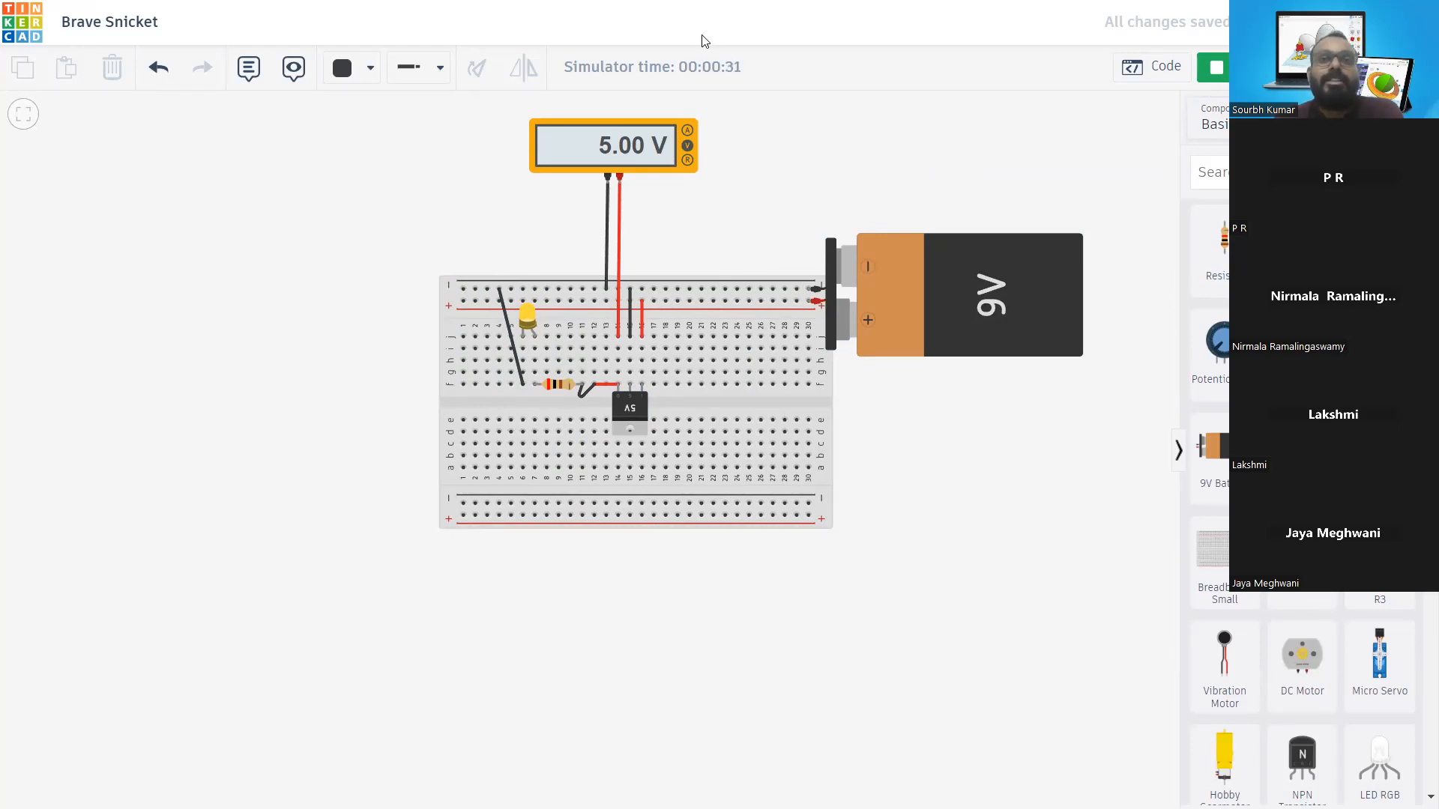
{"action": "key", "text": "F11"}
{"action": "left_click", "coordinate": [942, 16]}
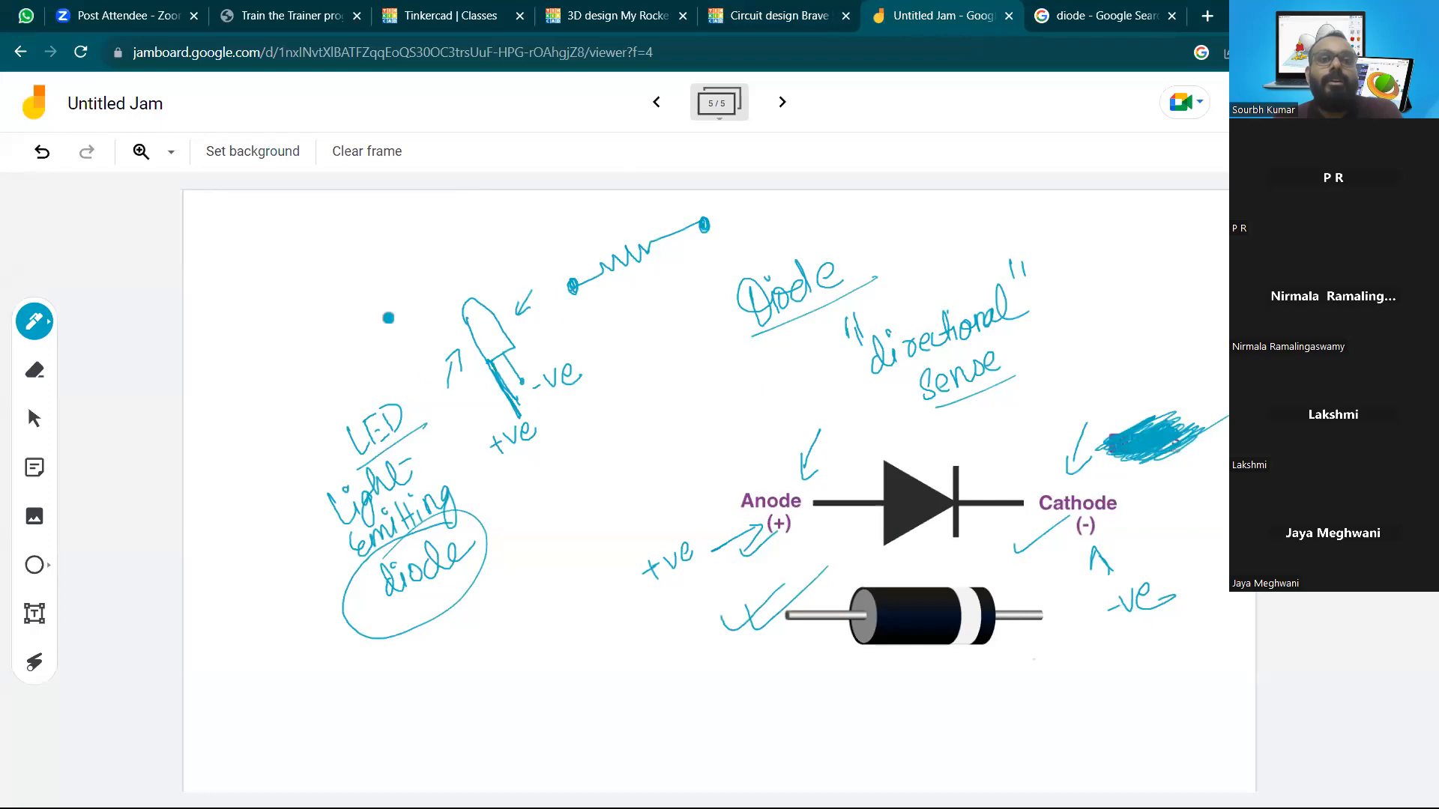
{"action": "left_click", "coordinate": [785, 15]}
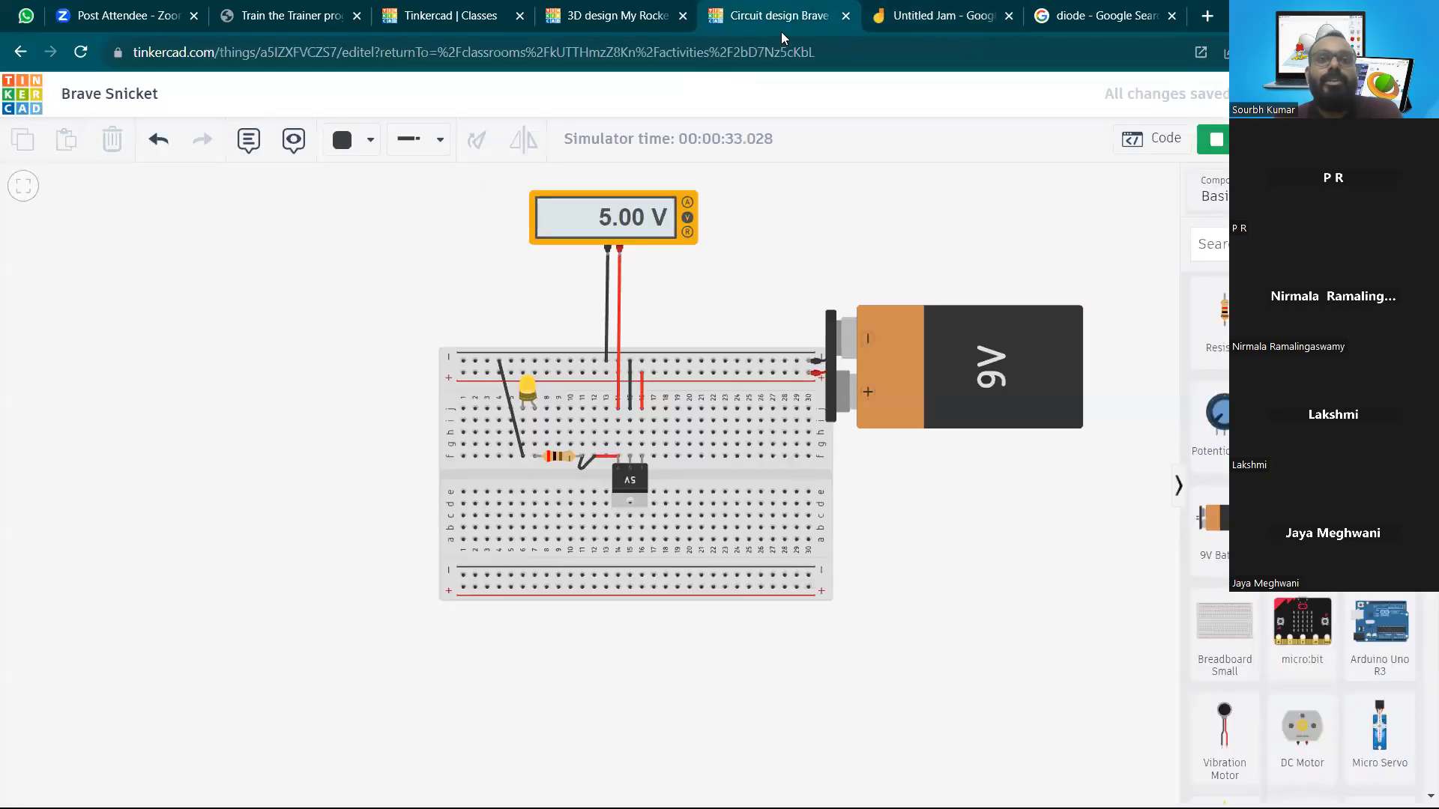
{"action": "left_click", "coordinate": [1423, 53]}
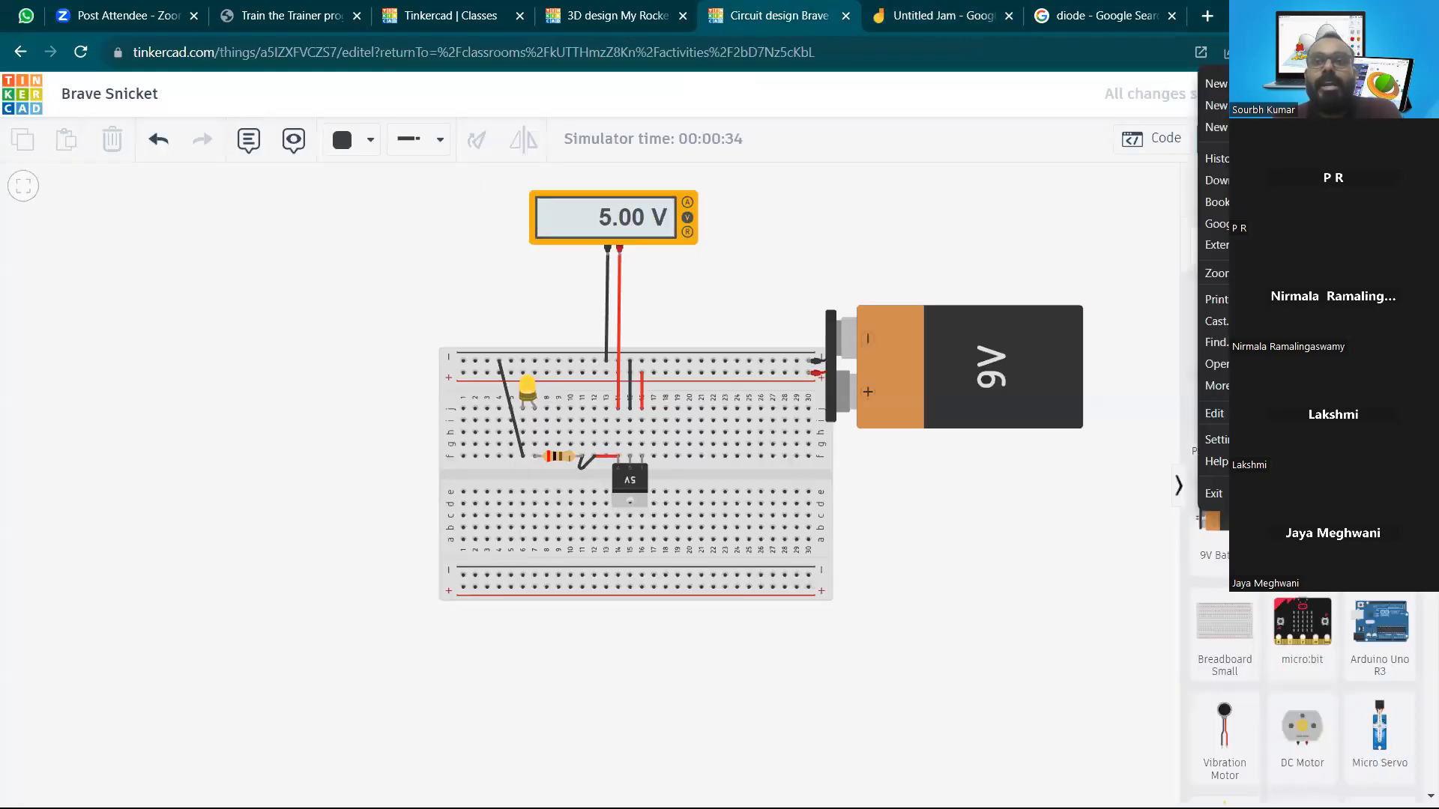
{"action": "left_click", "coordinate": [1412, 274]}
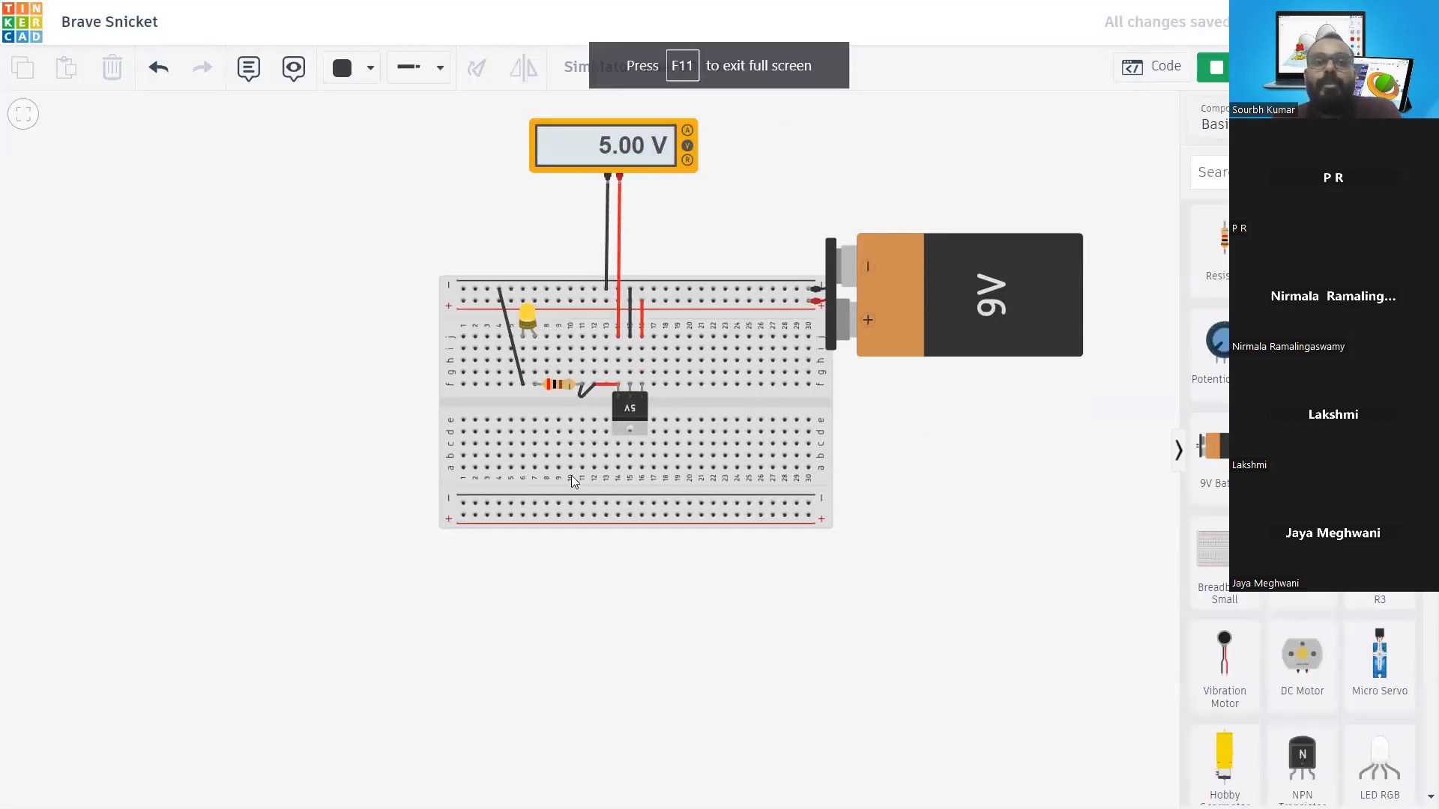
Search the components for "regu" and place a 5V regulator on the breadboard in row f, columns 19 to 21
{"action": "left_click", "coordinate": [1219, 172]}
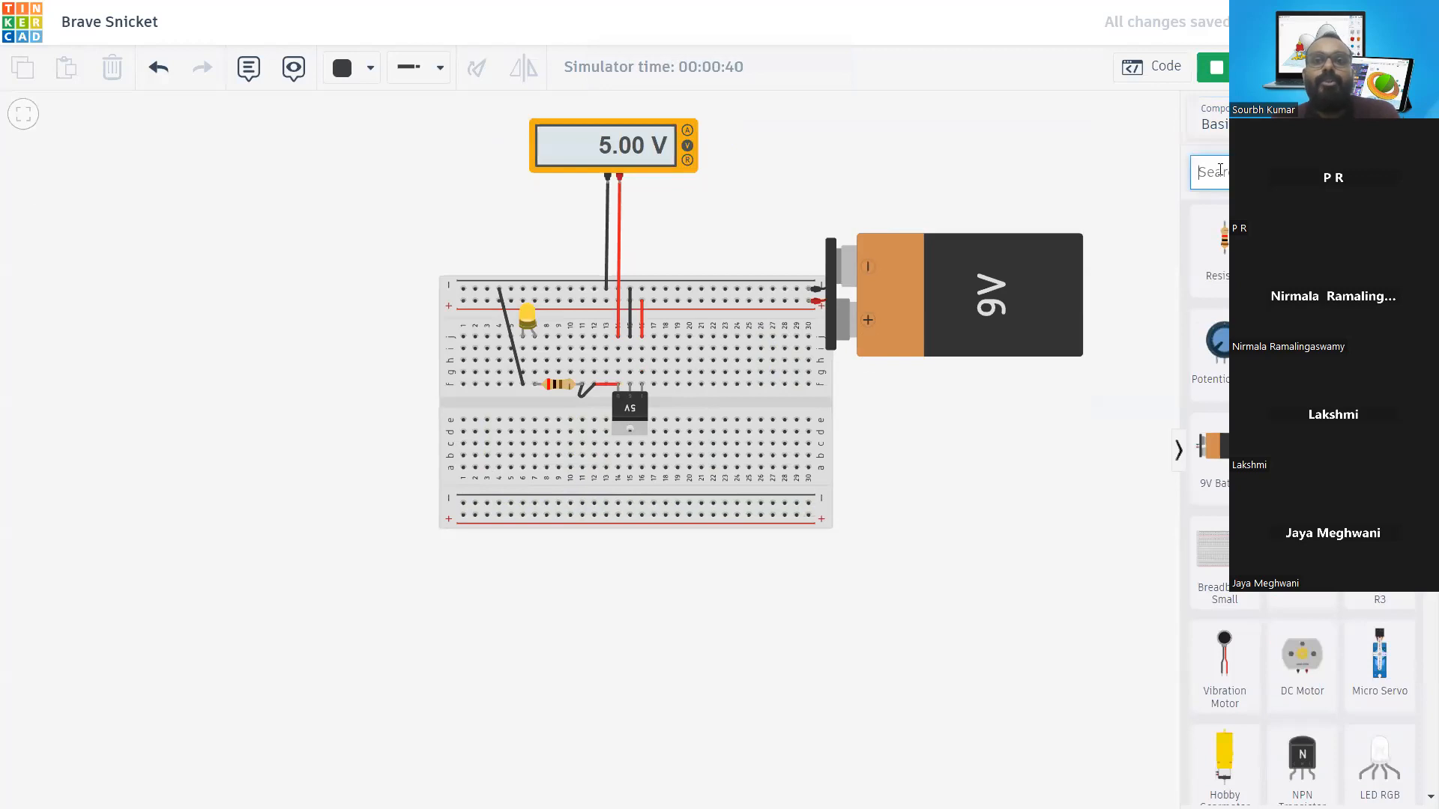
{"action": "type", "text": "regu"}
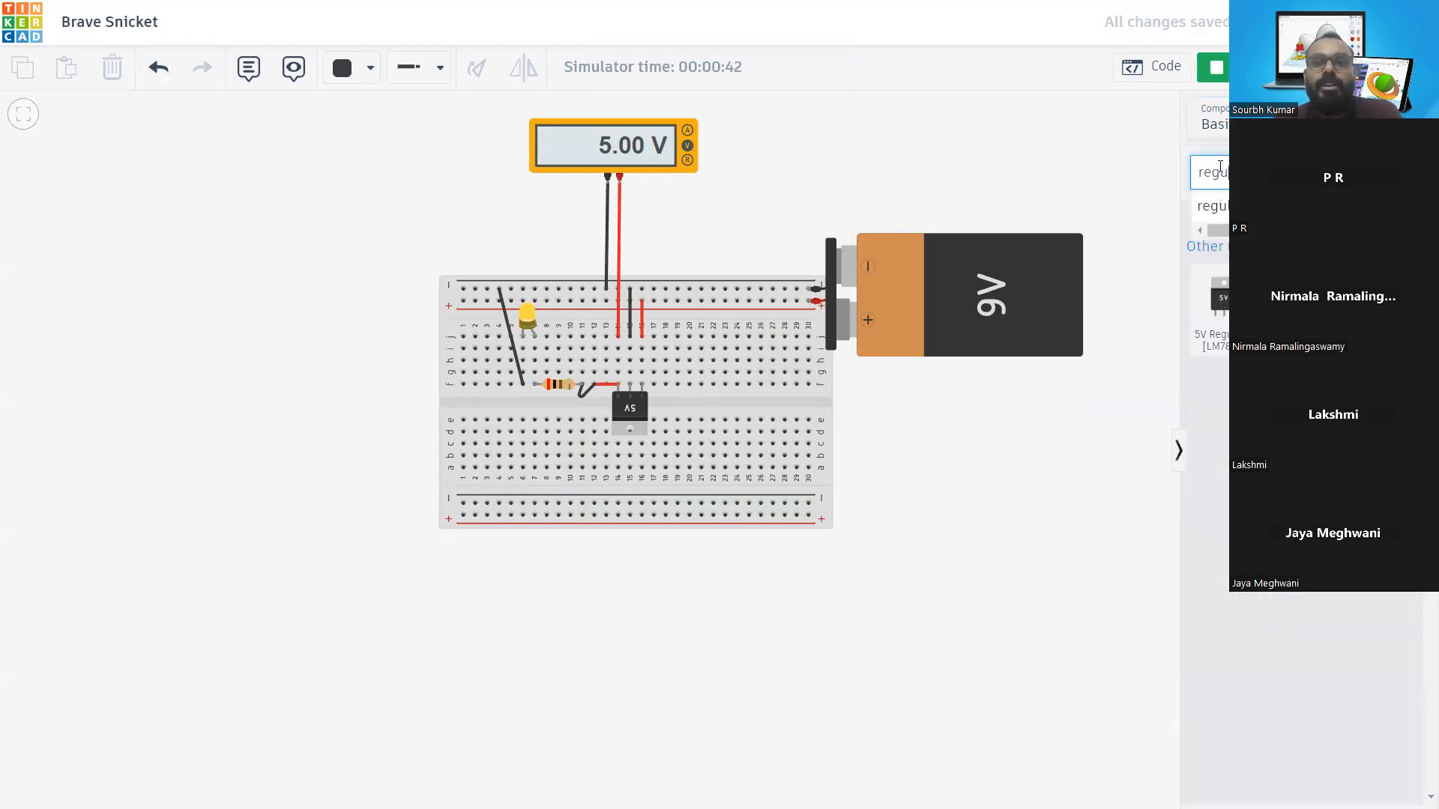
{"action": "left_click", "coordinate": [1226, 207]}
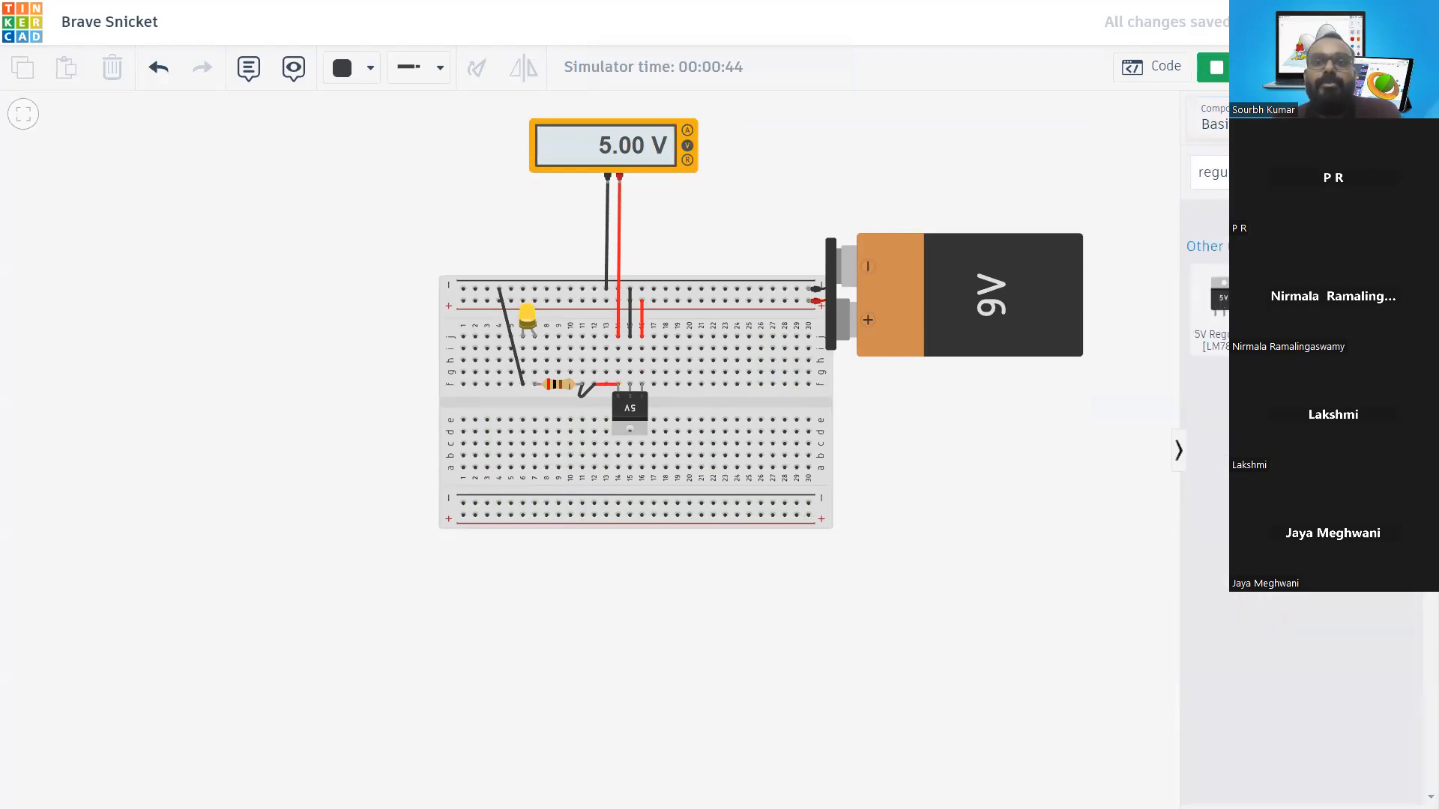
{"action": "left_click", "coordinate": [1223, 304]}
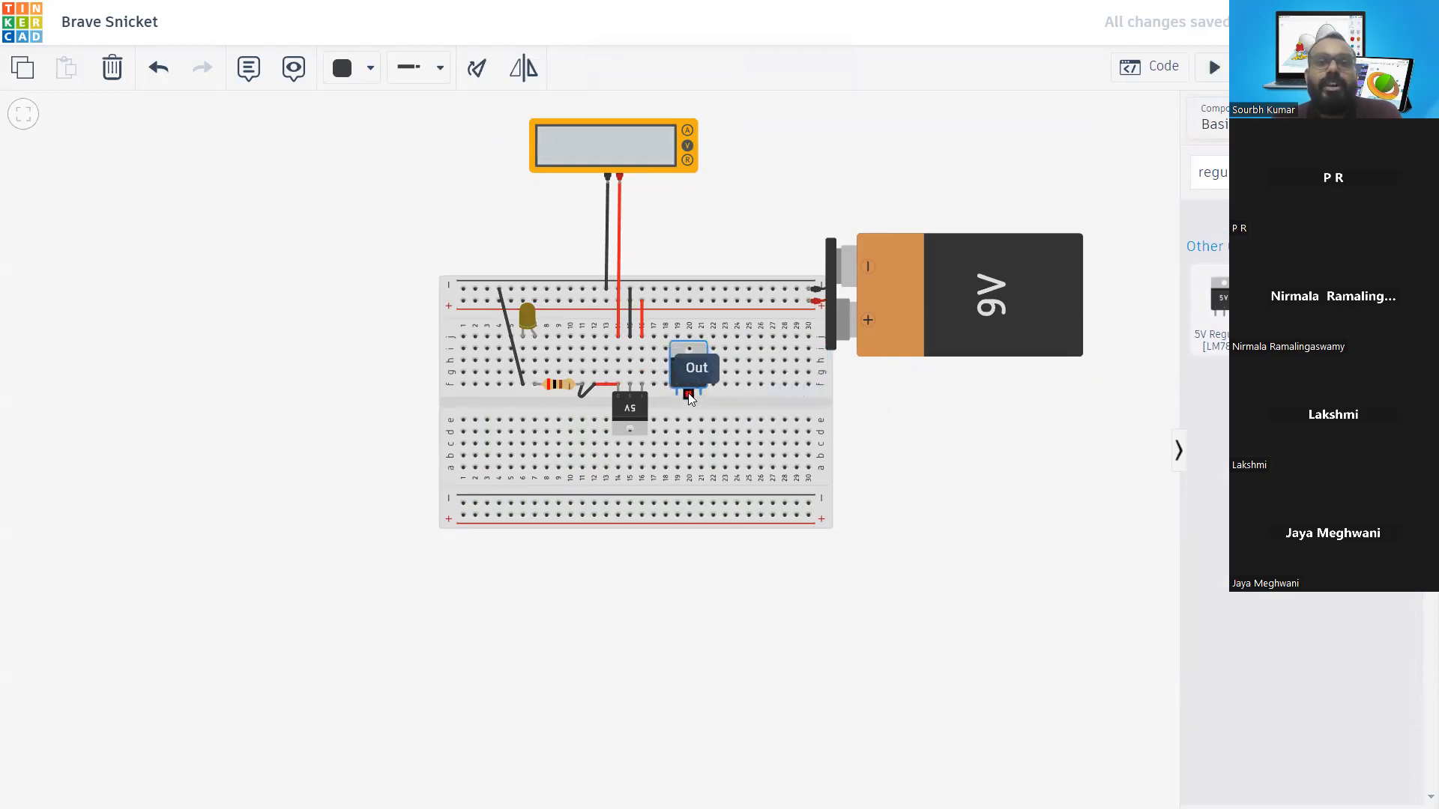
{"action": "left_click", "coordinate": [688, 386]}
{"action": "left_click", "coordinate": [765, 204]}
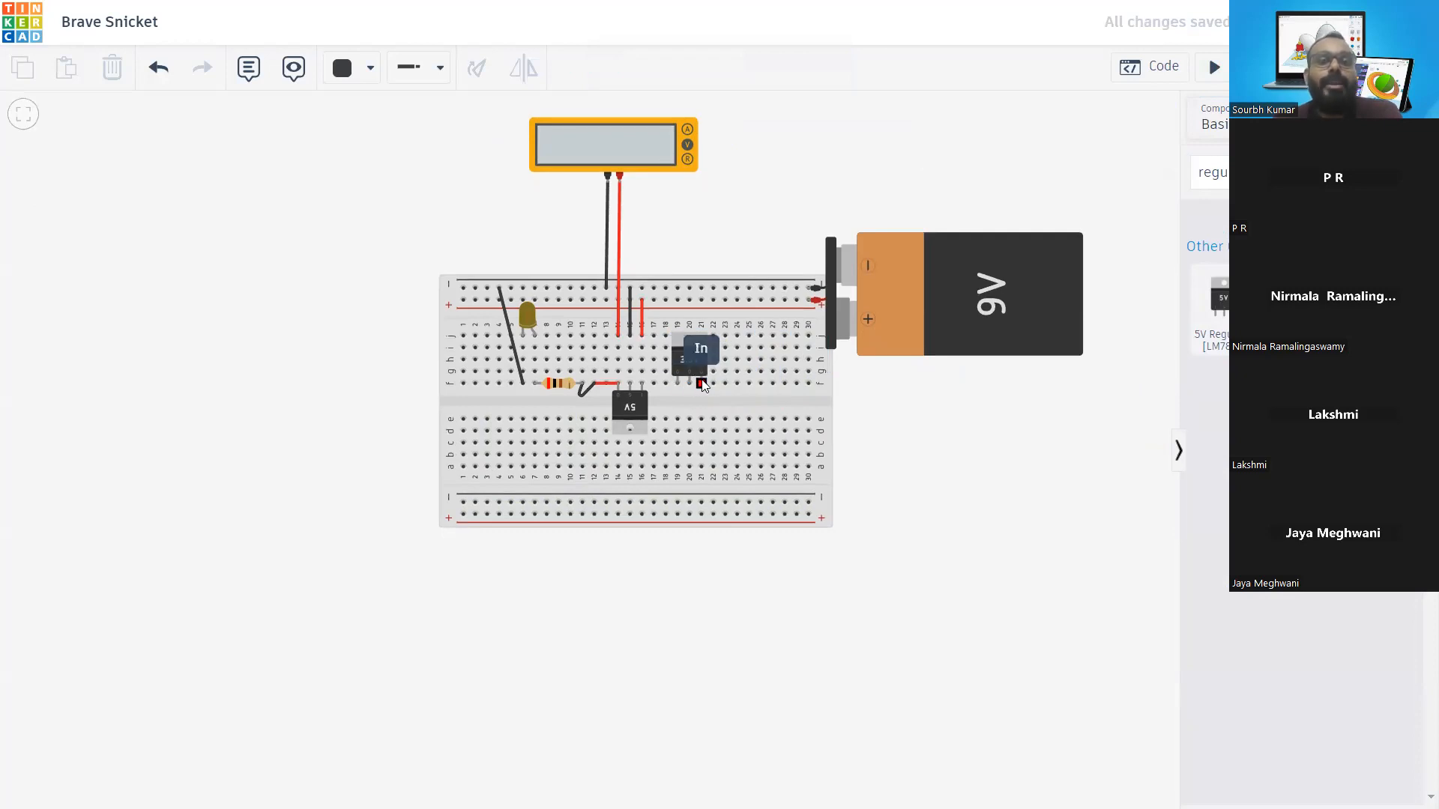
Rotate the 3.3V regulator 180° so its body faces down with the pins in row f, columns 19 to 21
{"action": "left_click", "coordinate": [682, 349]}
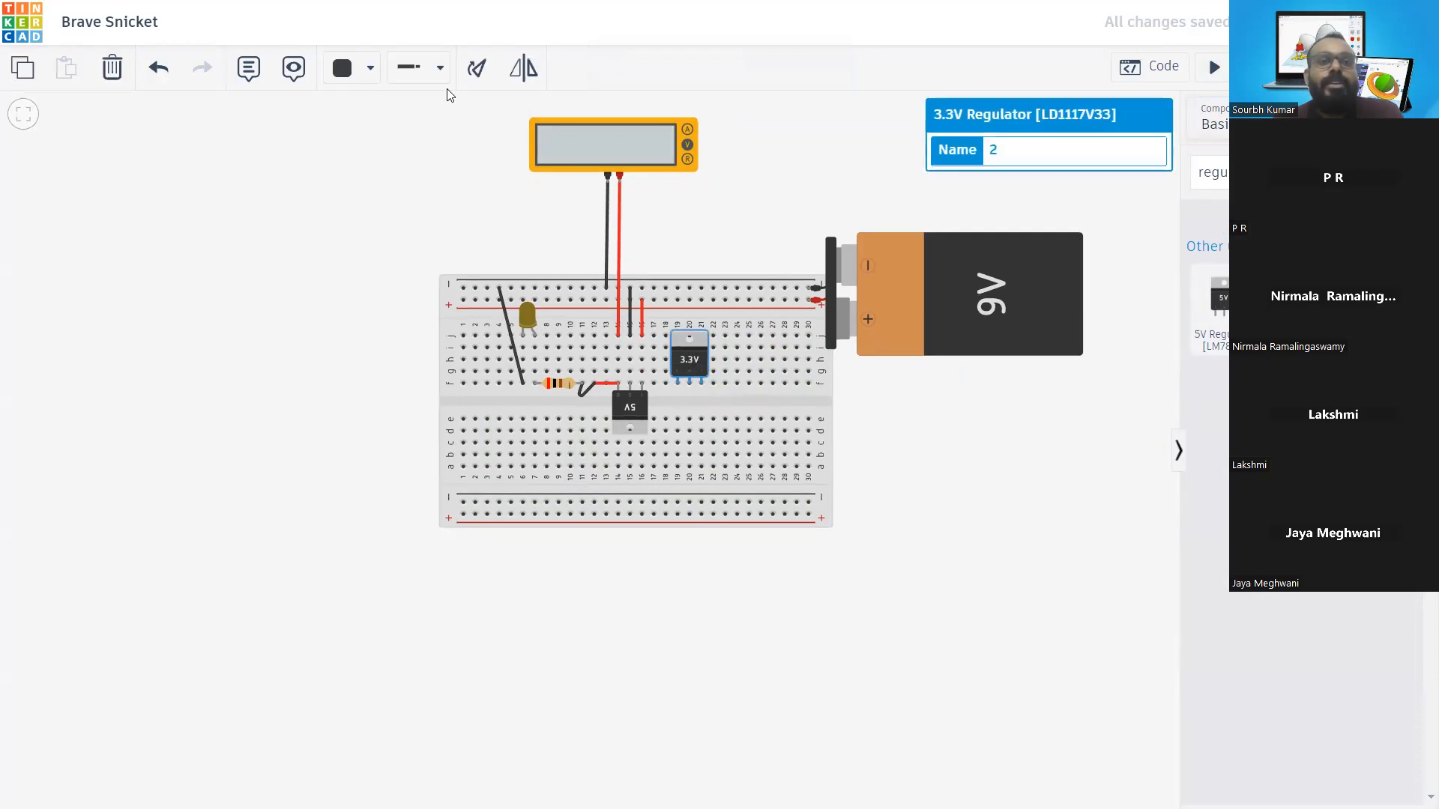
{"action": "left_click", "coordinate": [476, 70]}
{"action": "left_click", "coordinate": [477, 72]}
{"action": "left_click", "coordinate": [477, 71]}
{"action": "left_click", "coordinate": [477, 71]}
{"action": "left_click", "coordinate": [477, 71]}
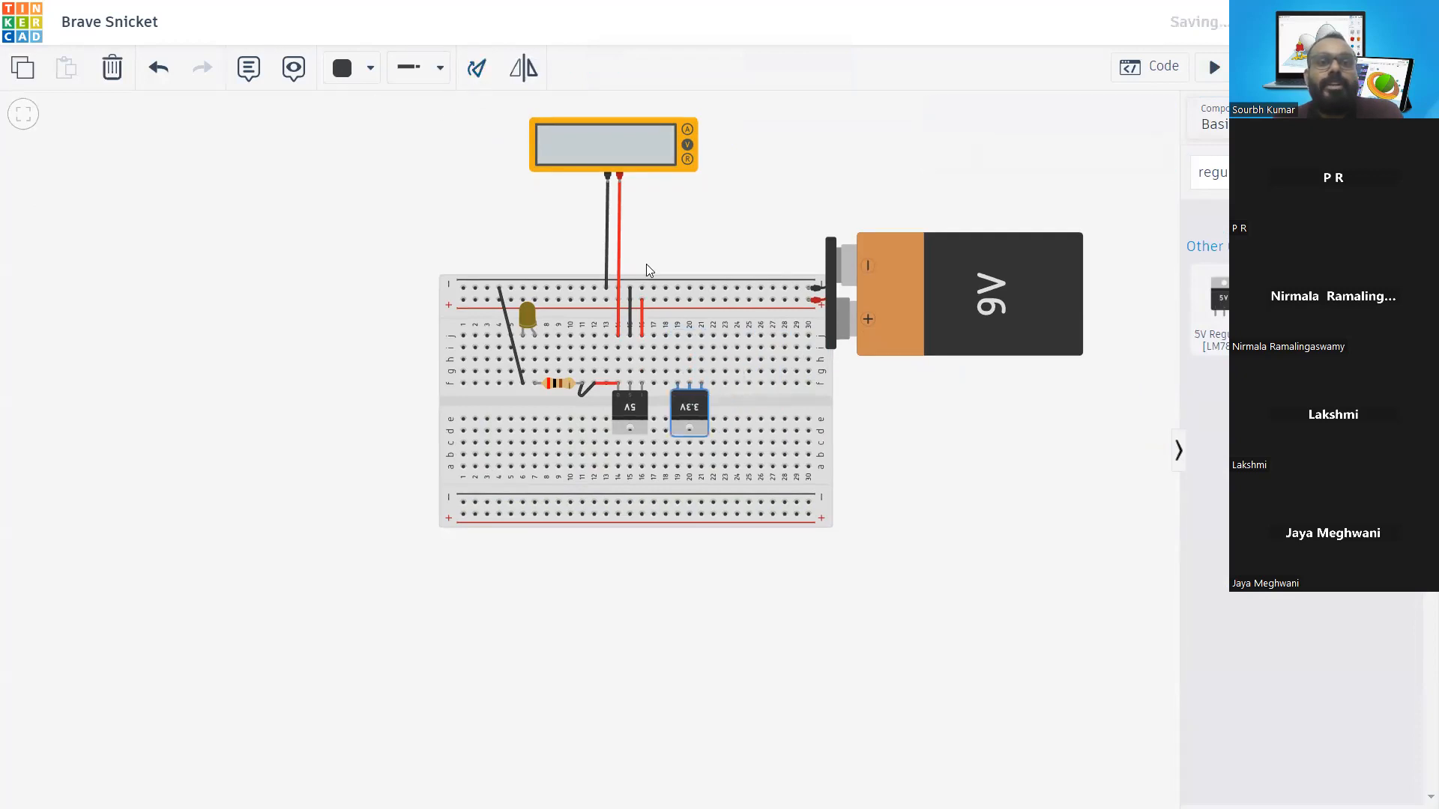
{"action": "left_click", "coordinate": [725, 375]}
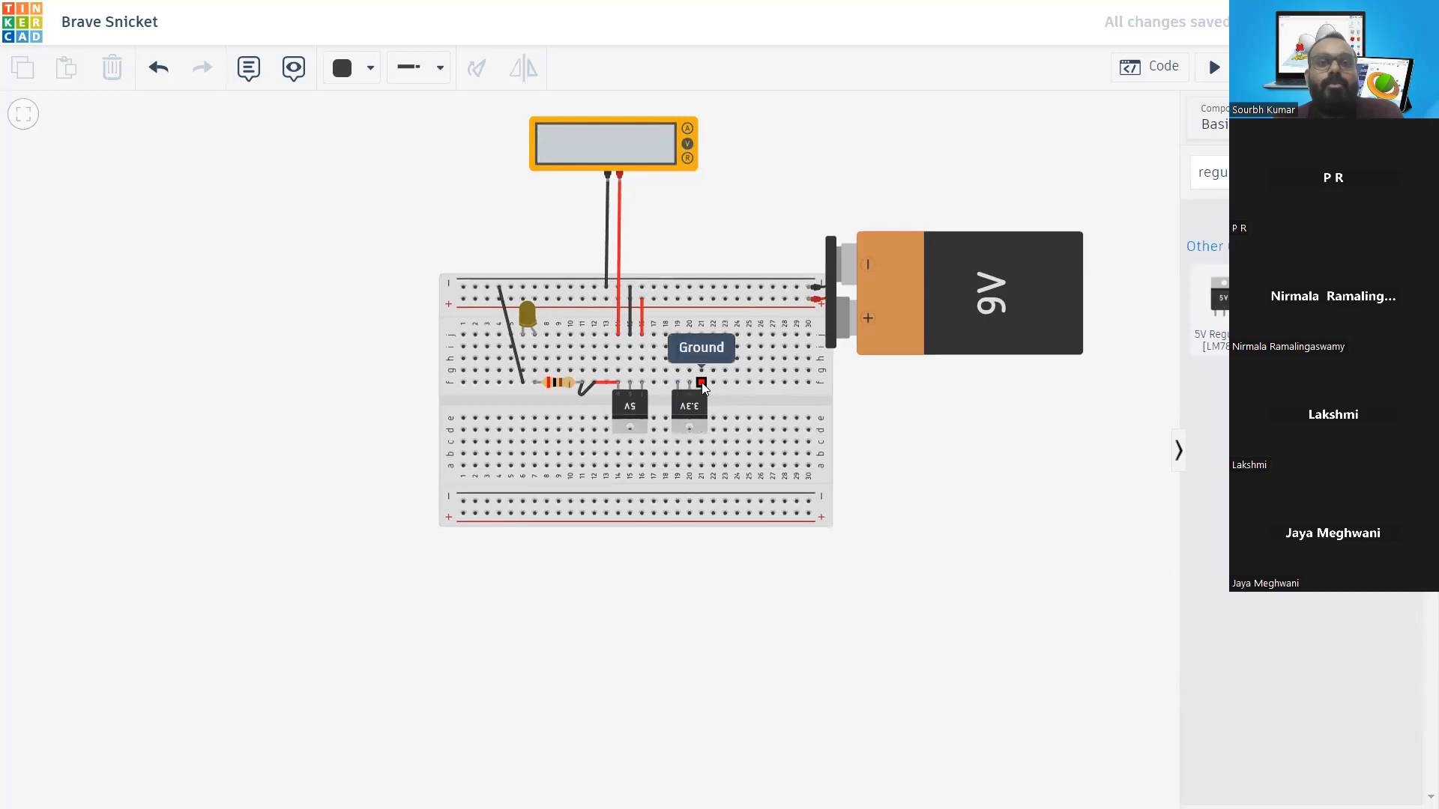
Run a black wire from column 21, row j, of the 3.3V regulator's ground pin to the upper negative rail
{"action": "left_click", "coordinate": [419, 69]}
{"action": "left_click", "coordinate": [496, 136]}
{"action": "left_click", "coordinate": [701, 335]}
{"action": "left_click", "coordinate": [700, 288]}
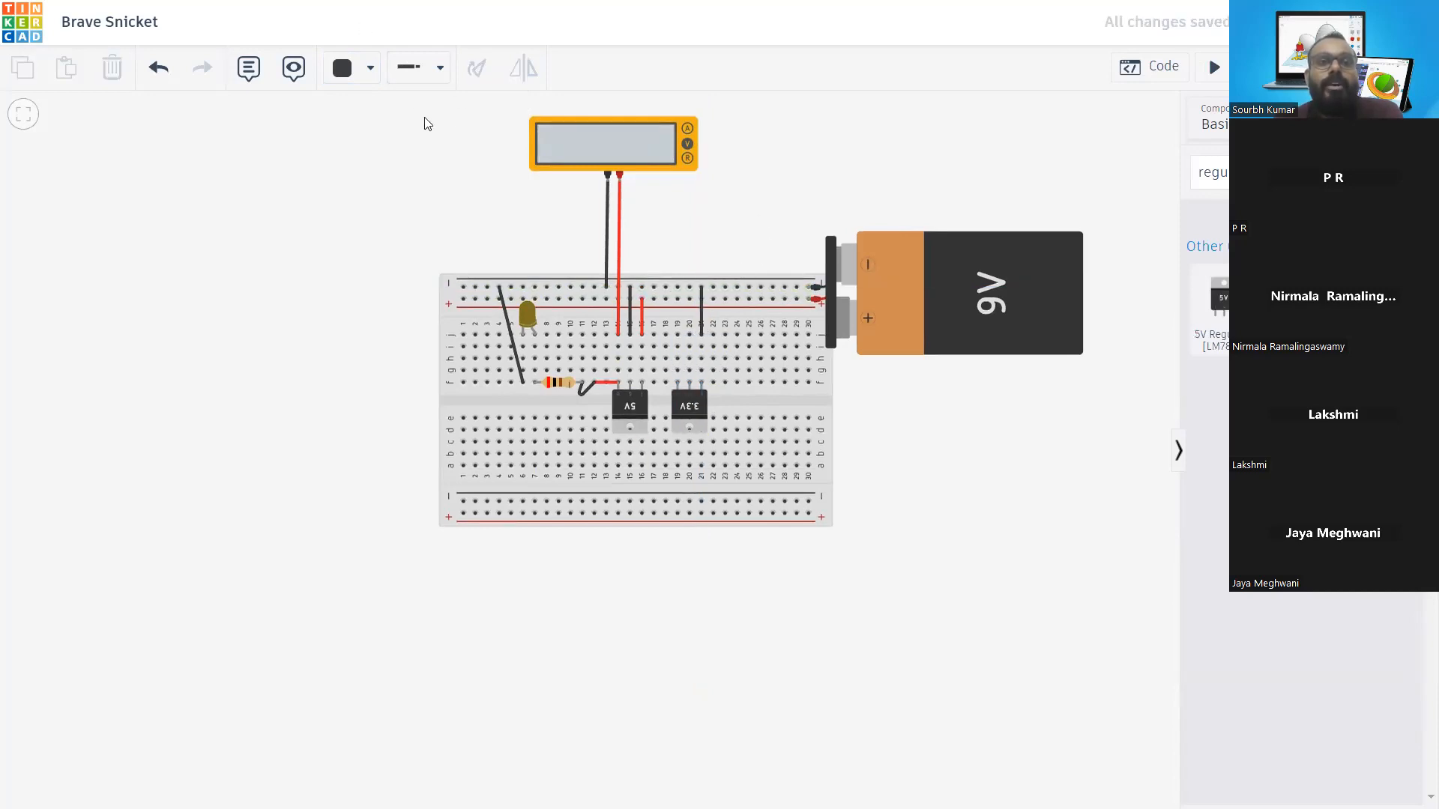
Run a red wire from column 19, row j, above the 3.3V regulator to the upper positive rail
{"action": "left_click", "coordinate": [420, 70]}
{"action": "left_click", "coordinate": [363, 67]}
{"action": "left_click", "coordinate": [398, 169]}
{"action": "left_click", "coordinate": [677, 334]}
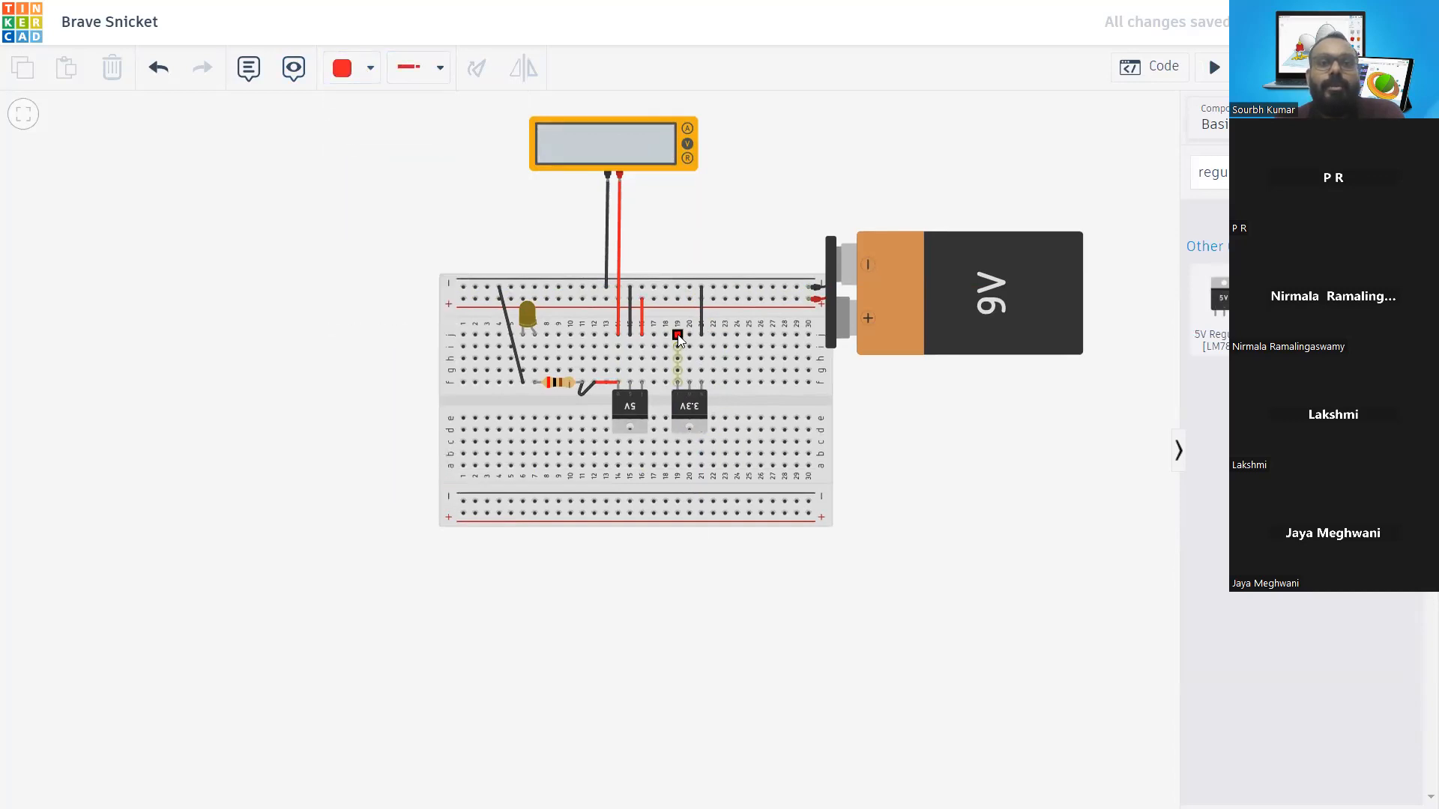
{"action": "left_click", "coordinate": [679, 299]}
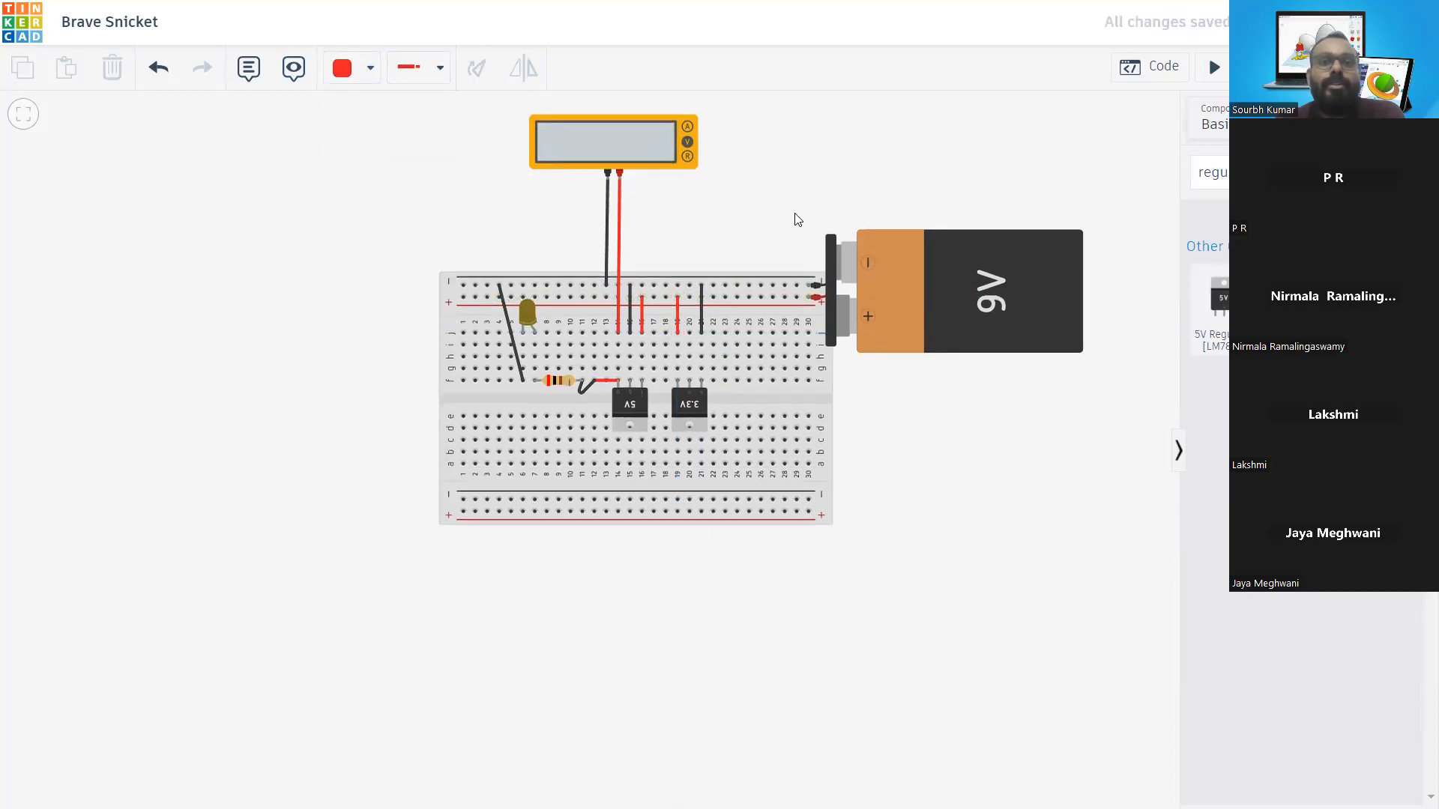
Run a red wire from the 3.3V regulator's middle pin in column 20 across the gap to row b
{"action": "left_click", "coordinate": [419, 68]}
{"action": "left_click", "coordinate": [473, 139]}
{"action": "left_click", "coordinate": [689, 381]}
{"action": "left_click", "coordinate": [689, 452]}
{"action": "left_click", "coordinate": [833, 209]}
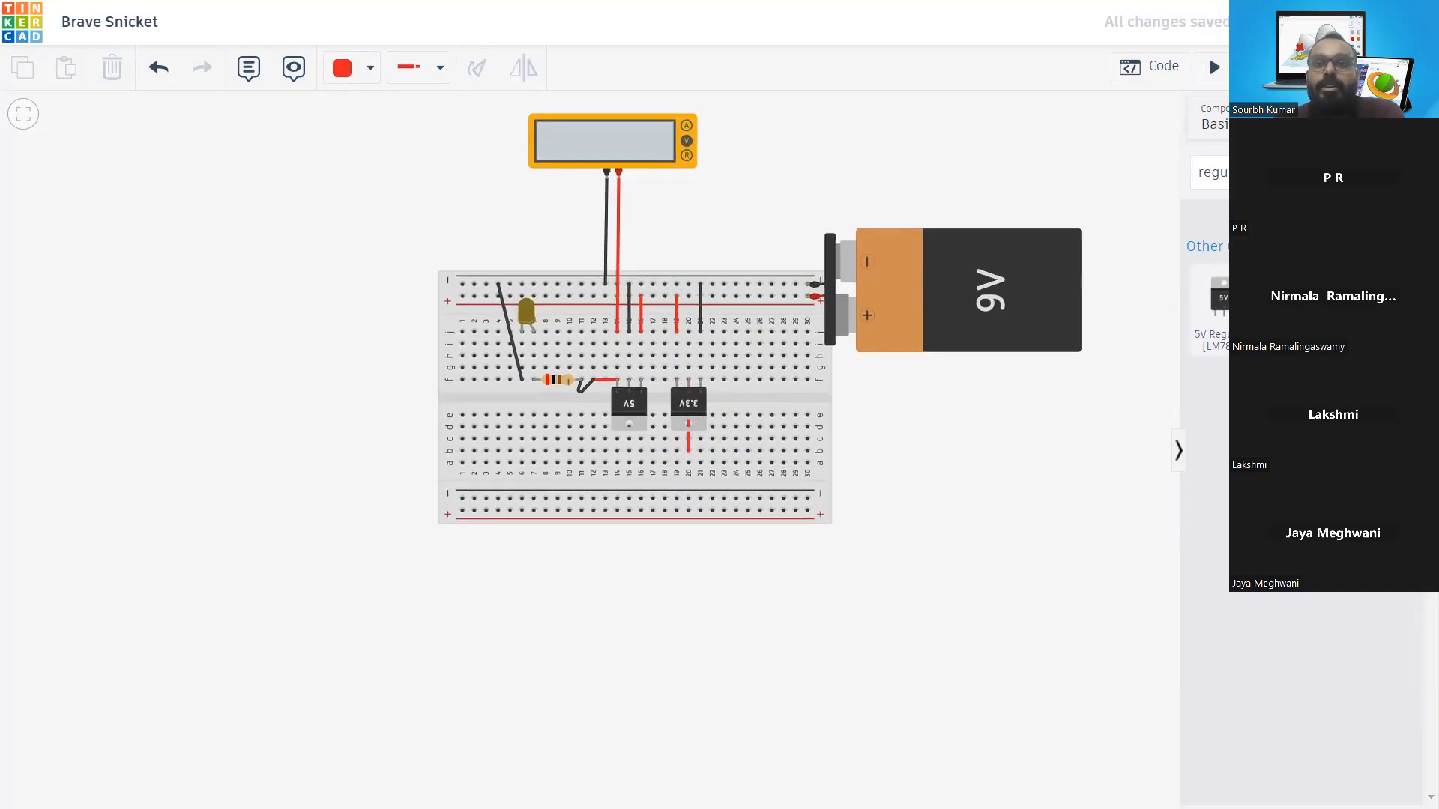
Clear the component search and place a red LED on the lower half of the breadboard in columns 22 and 23
{"action": "left_click", "coordinate": [1398, 172]}
{"action": "left_click_drag", "start_coordinate": [1302, 247], "coordinate": [766, 424]}
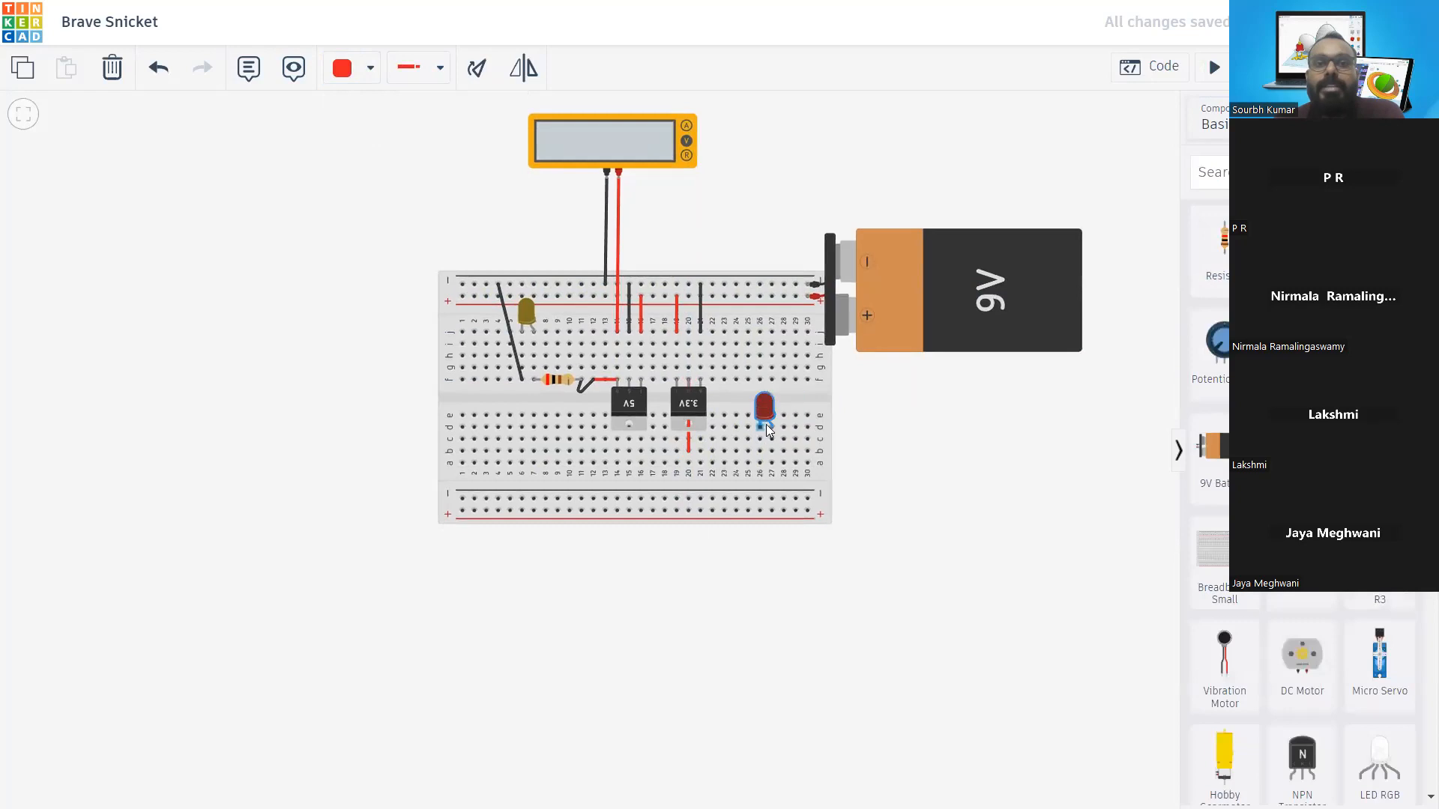
{"action": "left_click", "coordinate": [899, 434]}
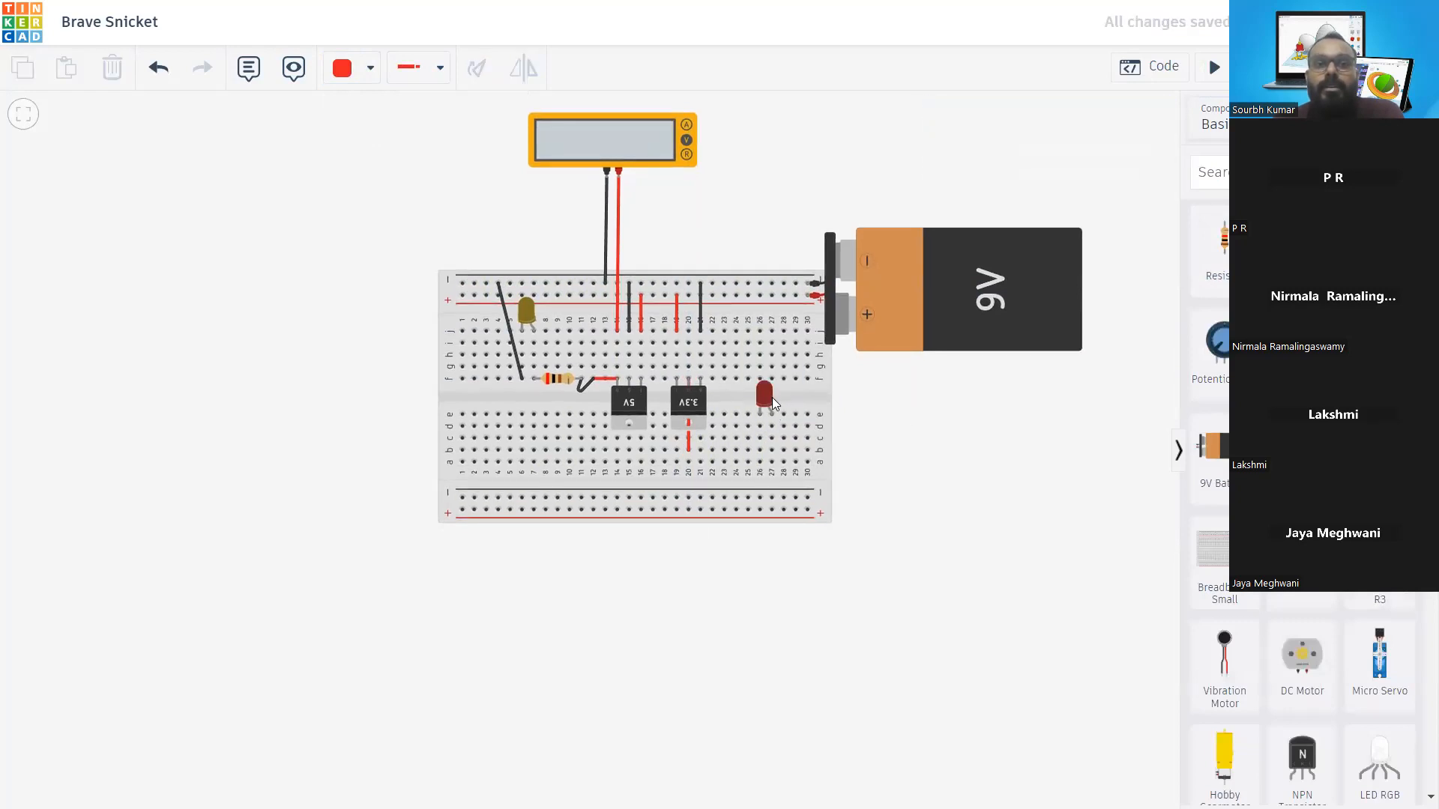
{"action": "left_click_drag", "start_coordinate": [772, 398], "coordinate": [757, 422]}
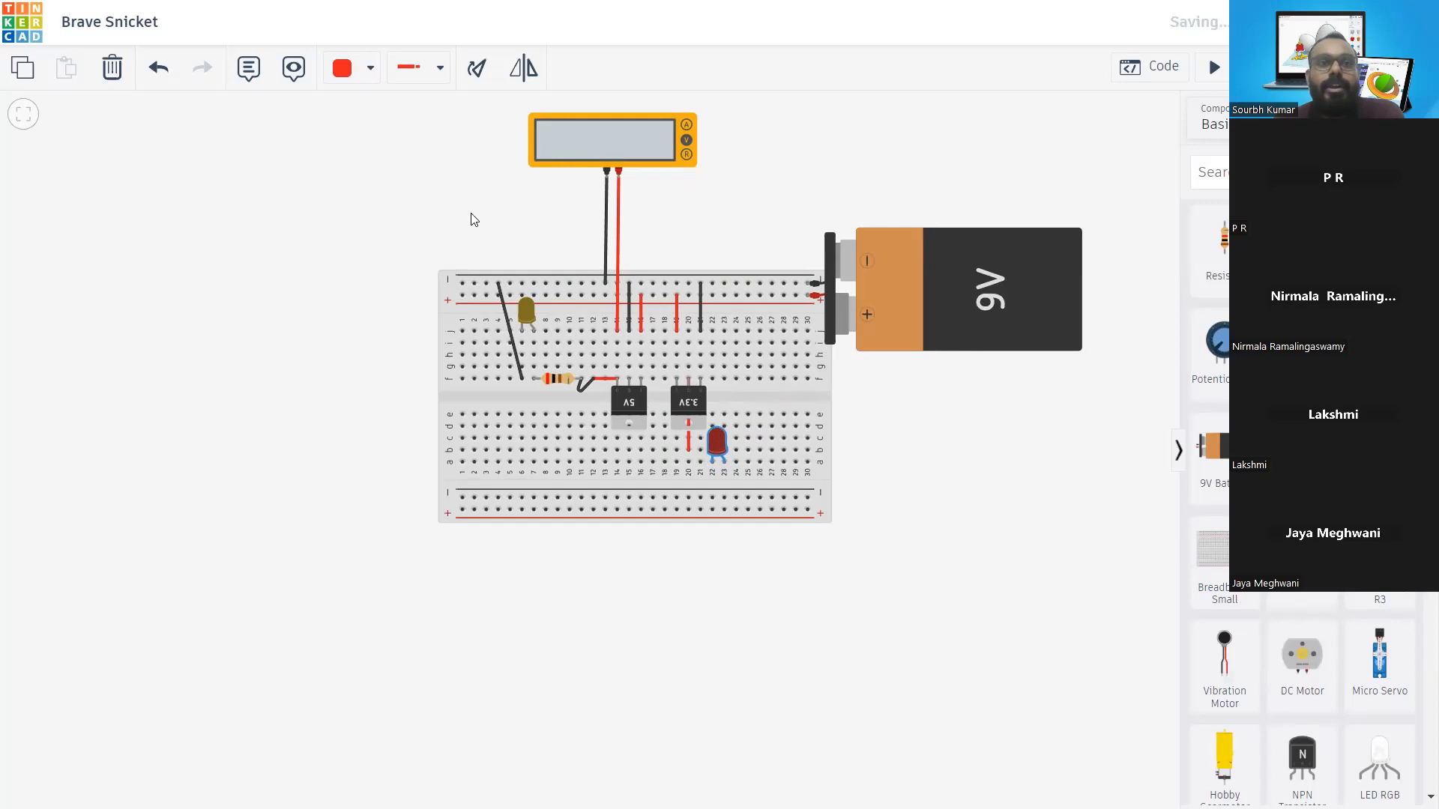
Rotate the red LED 180° and place its legs in row a, columns 20 and 21
{"action": "left_click", "coordinate": [467, 64]}
{"action": "left_click", "coordinate": [468, 63]}
{"action": "left_click", "coordinate": [917, 486]}
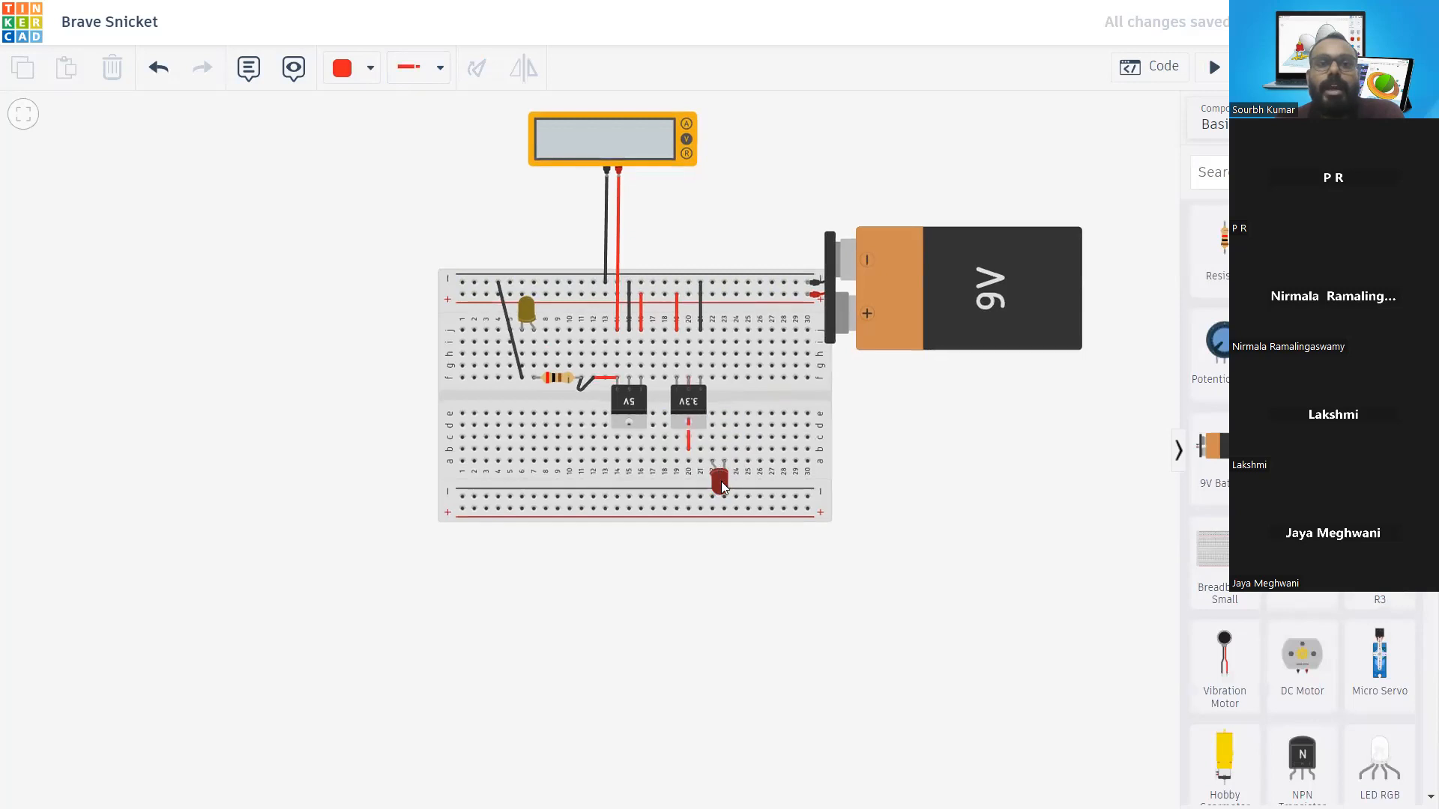
{"action": "left_click", "coordinate": [721, 483]}
{"action": "left_click_drag", "start_coordinate": [722, 488], "coordinate": [692, 487]}
{"action": "left_click", "coordinate": [947, 499]}
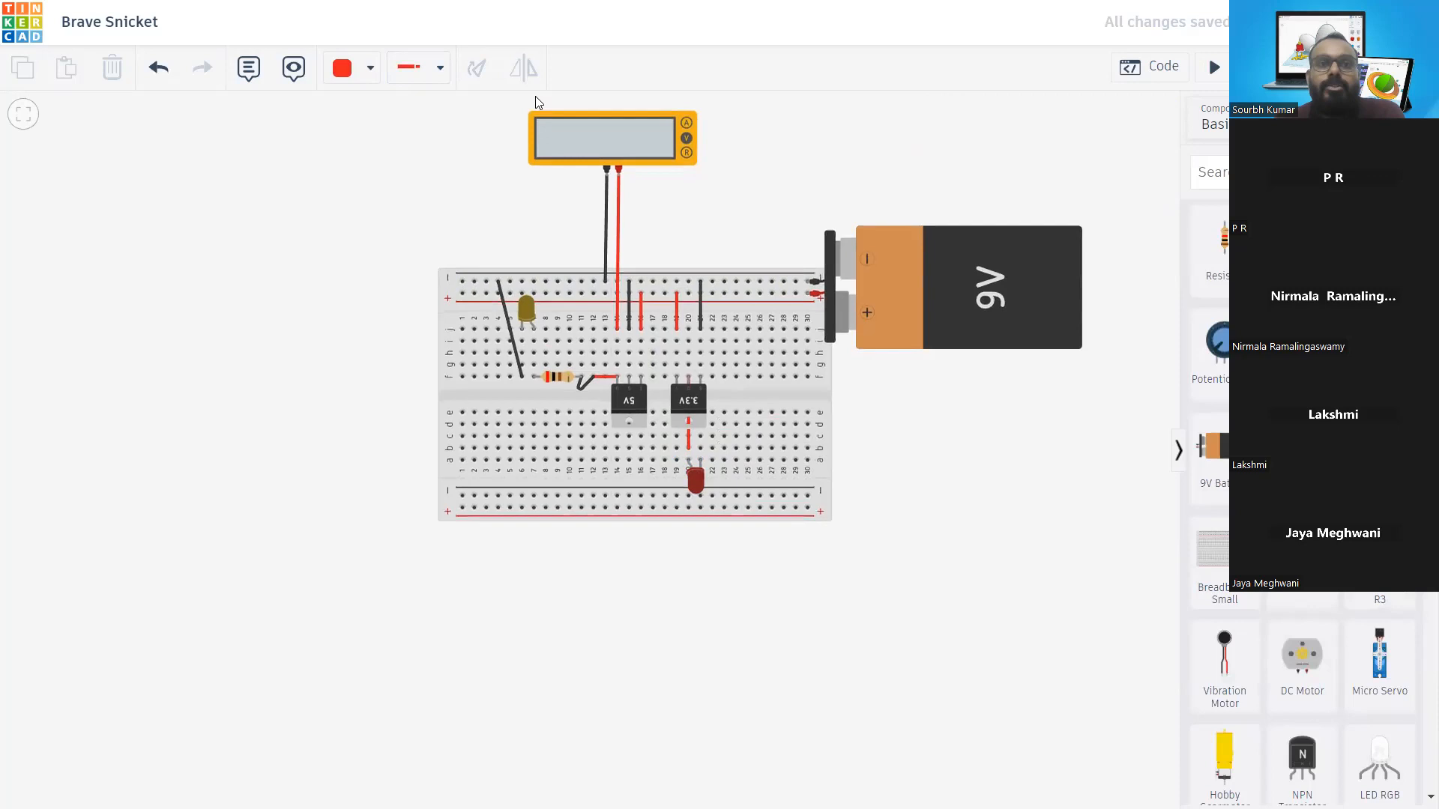
Connect the red LED's leg in column 21 to the 3.3V regulator's ground pin with a black wire, and test the simulation
{"action": "left_click", "coordinate": [343, 69]}
{"action": "left_click", "coordinate": [391, 133]}
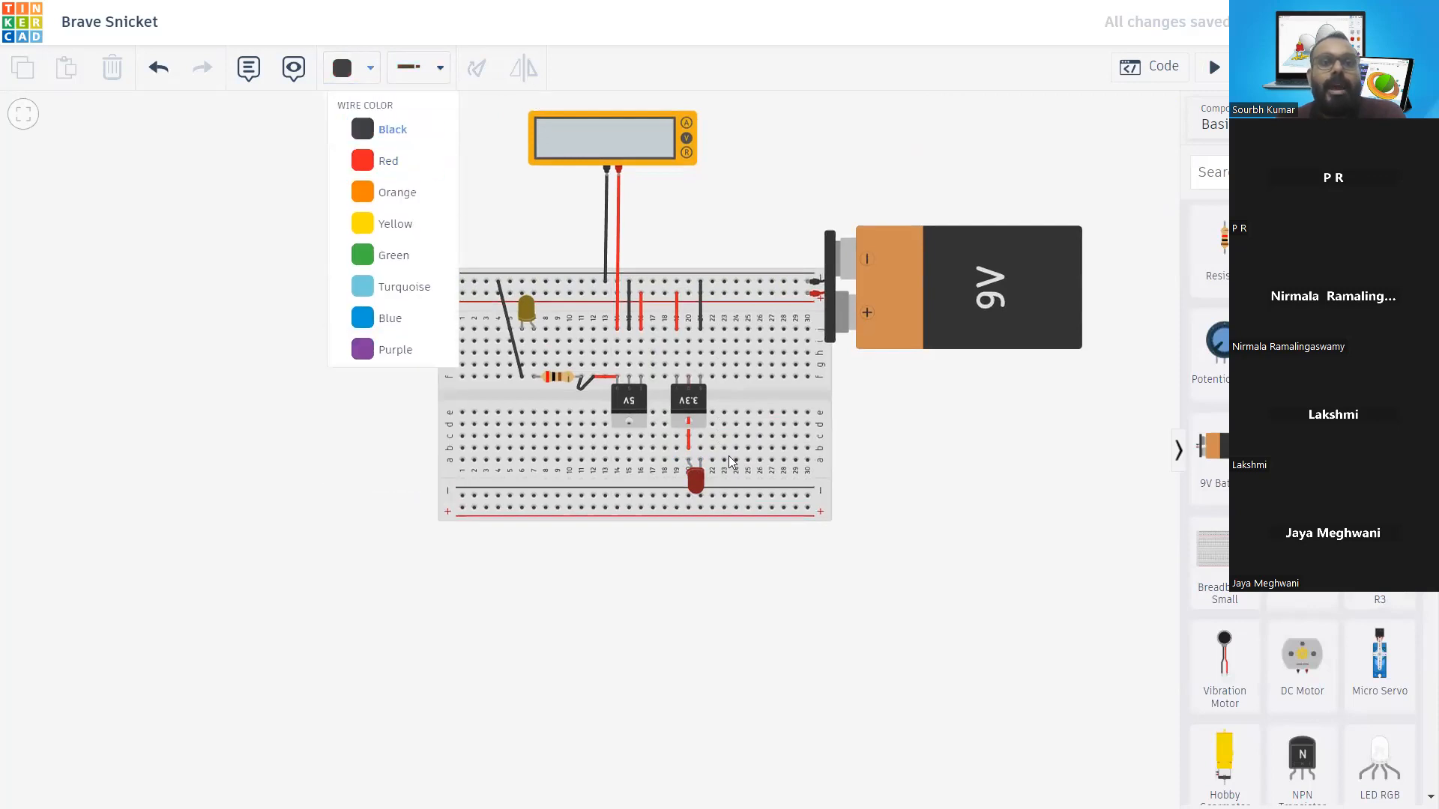
{"action": "left_click", "coordinate": [700, 461]}
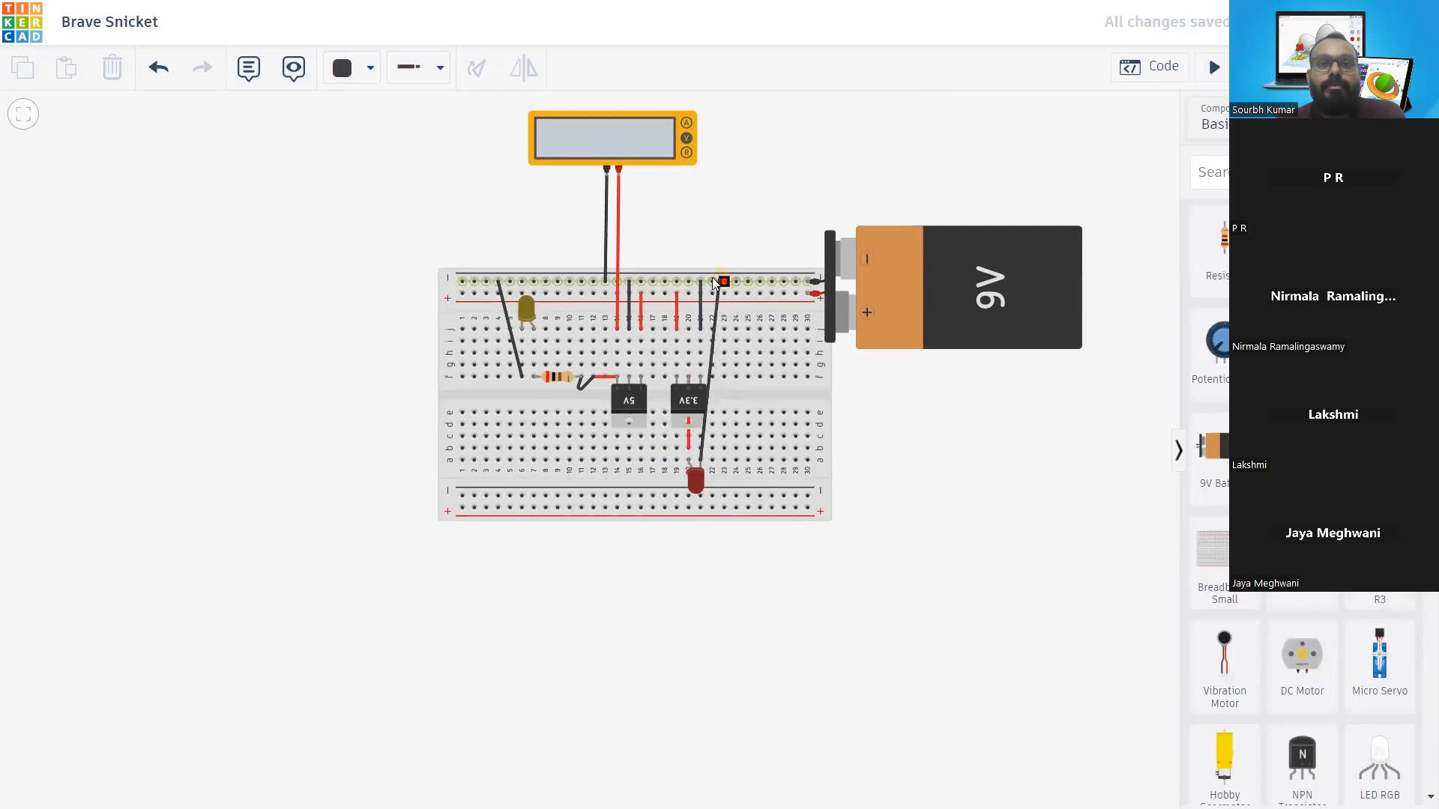
{"action": "left_click", "coordinate": [700, 379]}
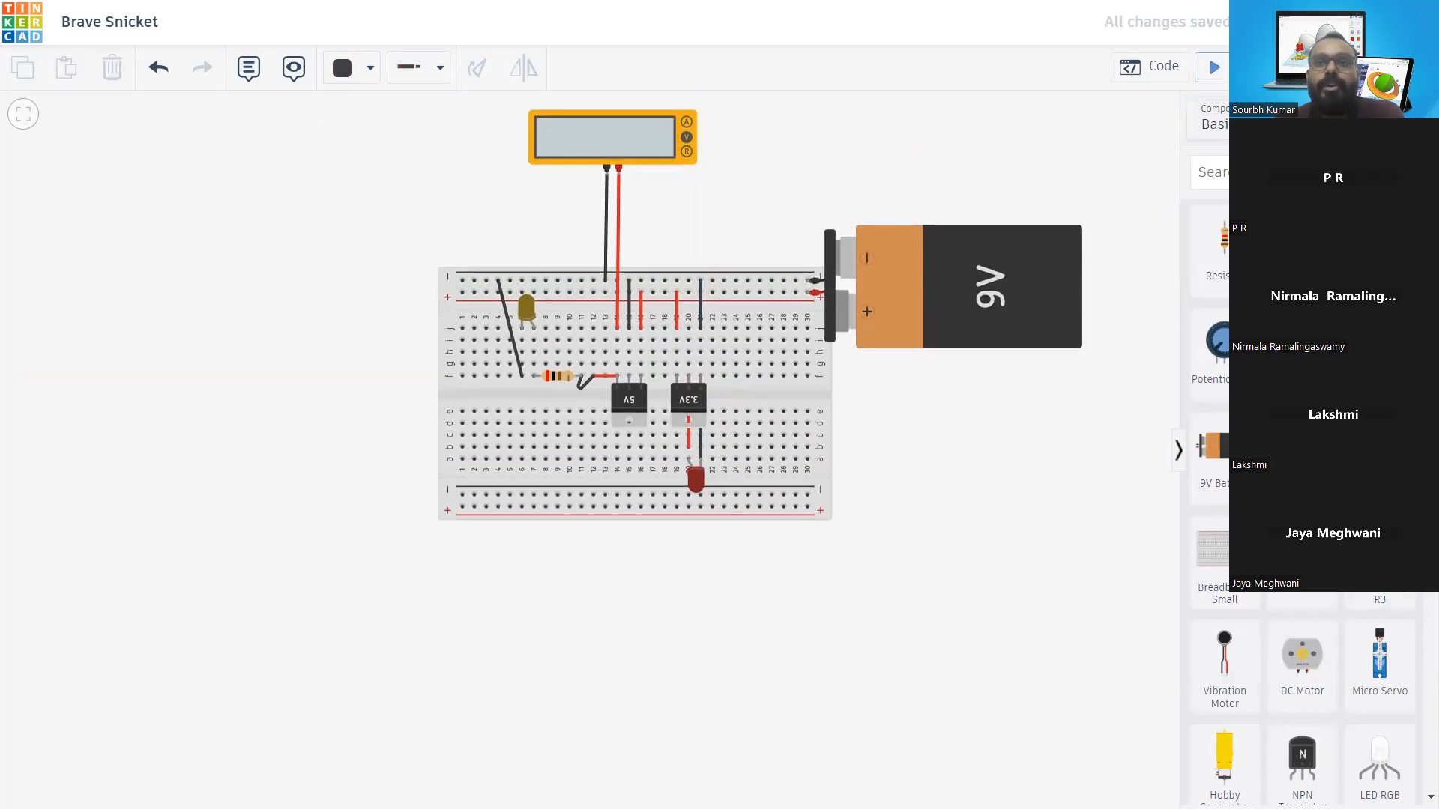
{"action": "left_click", "coordinate": [1214, 67]}
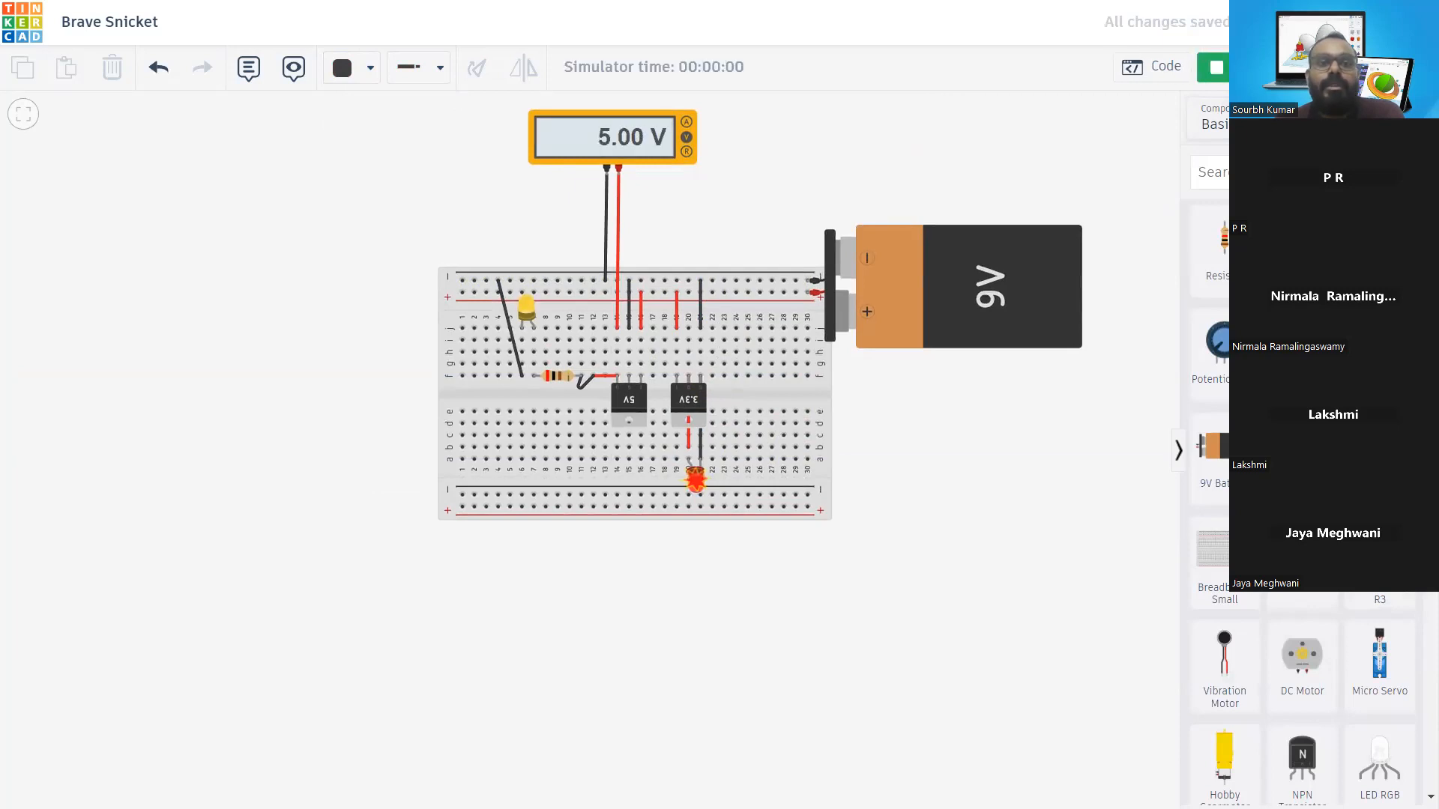
{"action": "mouse_move", "coordinate": [694, 485]}
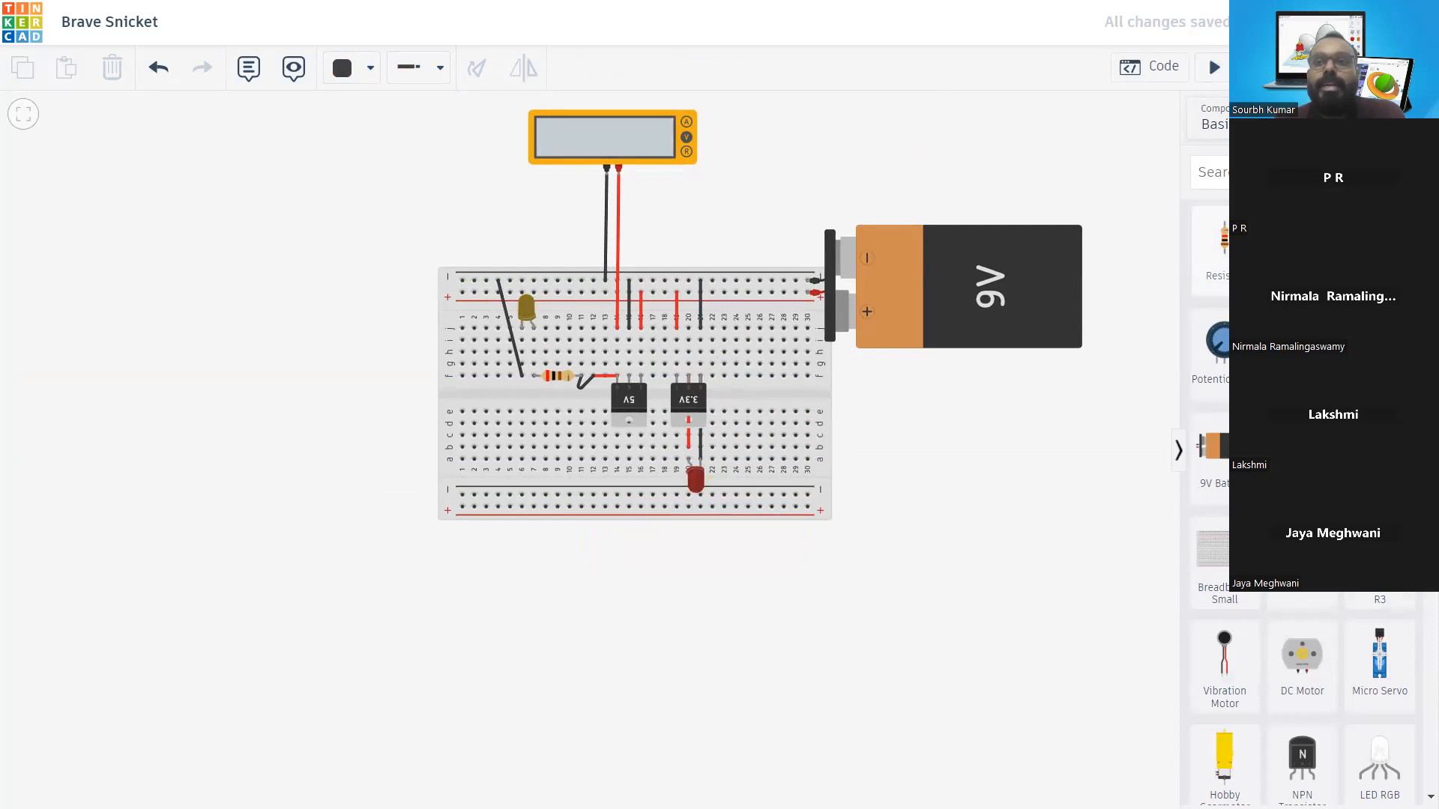
Reroute the LED's black wire to column 24, row c, and place a resistor vertically across the centre gap in column 24
{"action": "left_click", "coordinate": [700, 459]}
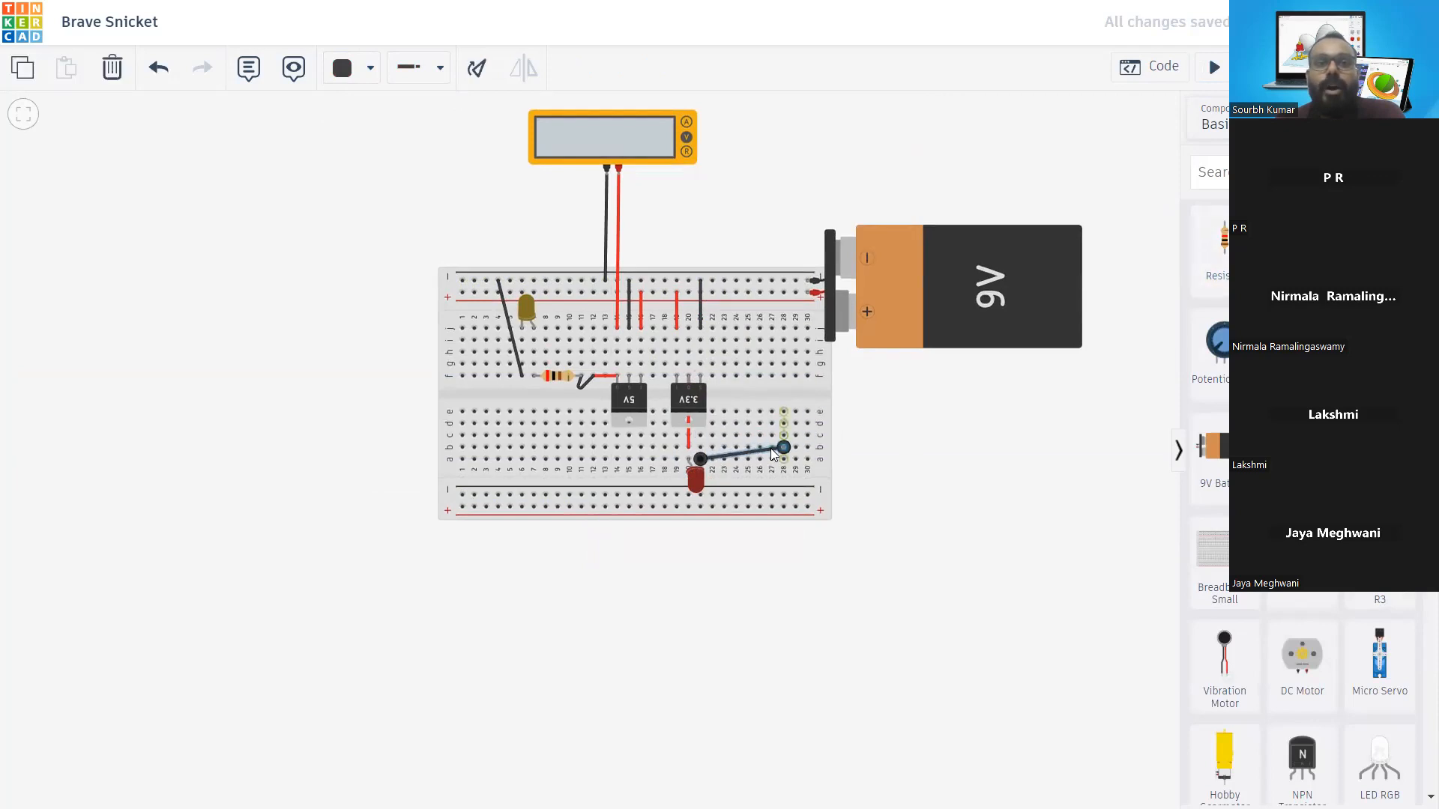
{"action": "left_click", "coordinate": [737, 434]}
{"action": "left_click_drag", "start_coordinate": [1214, 248], "coordinate": [738, 397]}
{"action": "left_click", "coordinate": [739, 392]}
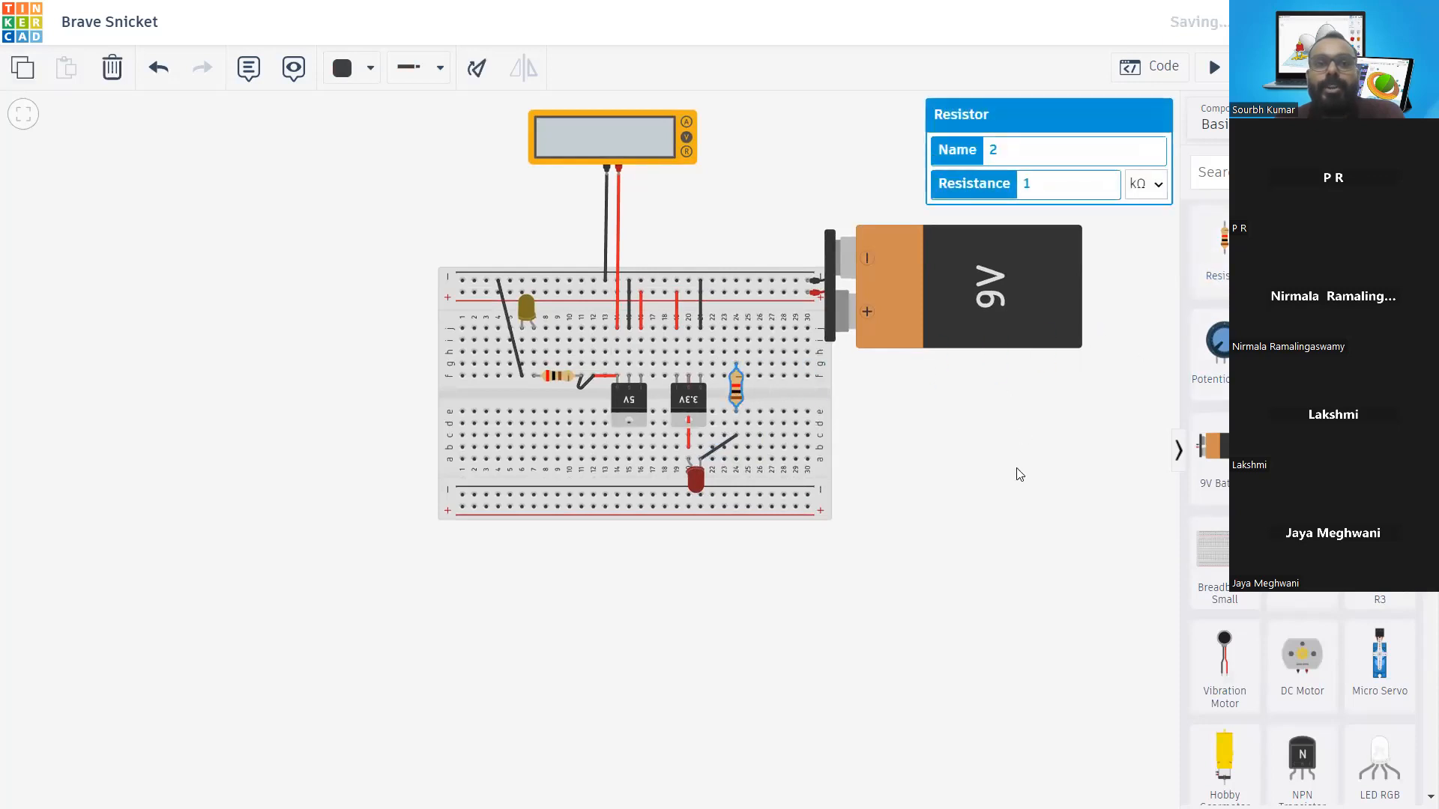
{"action": "left_click", "coordinate": [1018, 470]}
Set the resistance of the column 24 resistor to 100 Ω
{"action": "left_click", "coordinate": [739, 381]}
{"action": "left_click", "coordinate": [1082, 186]}
{"action": "type", "text": "00"}
{"action": "left_click", "coordinate": [1152, 193]}
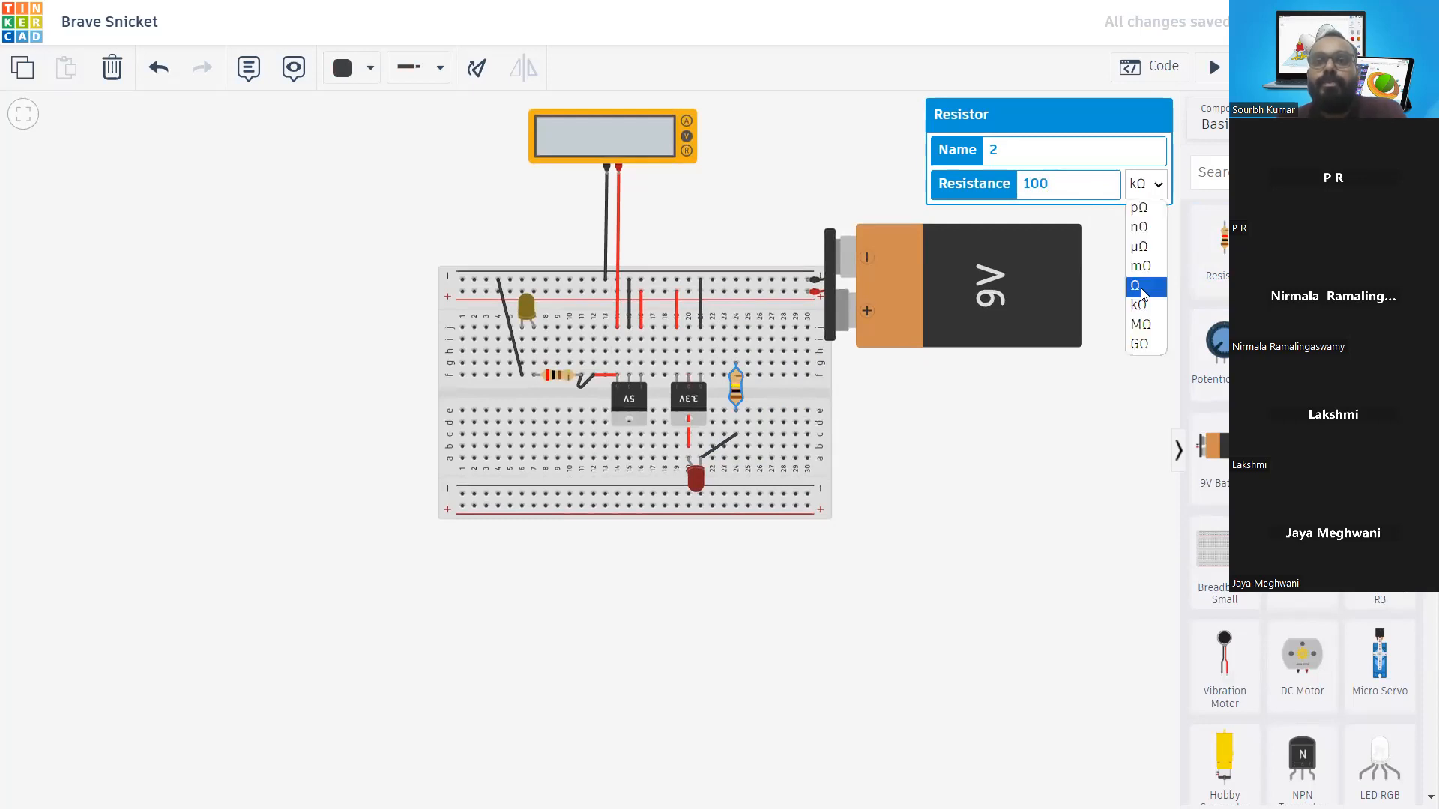
{"action": "left_click", "coordinate": [1136, 288]}
{"action": "left_click", "coordinate": [809, 177]}
Run a black wire from column 24, row j, to the upper negative rail, and briefly run the simulation
{"action": "left_click", "coordinate": [440, 71]}
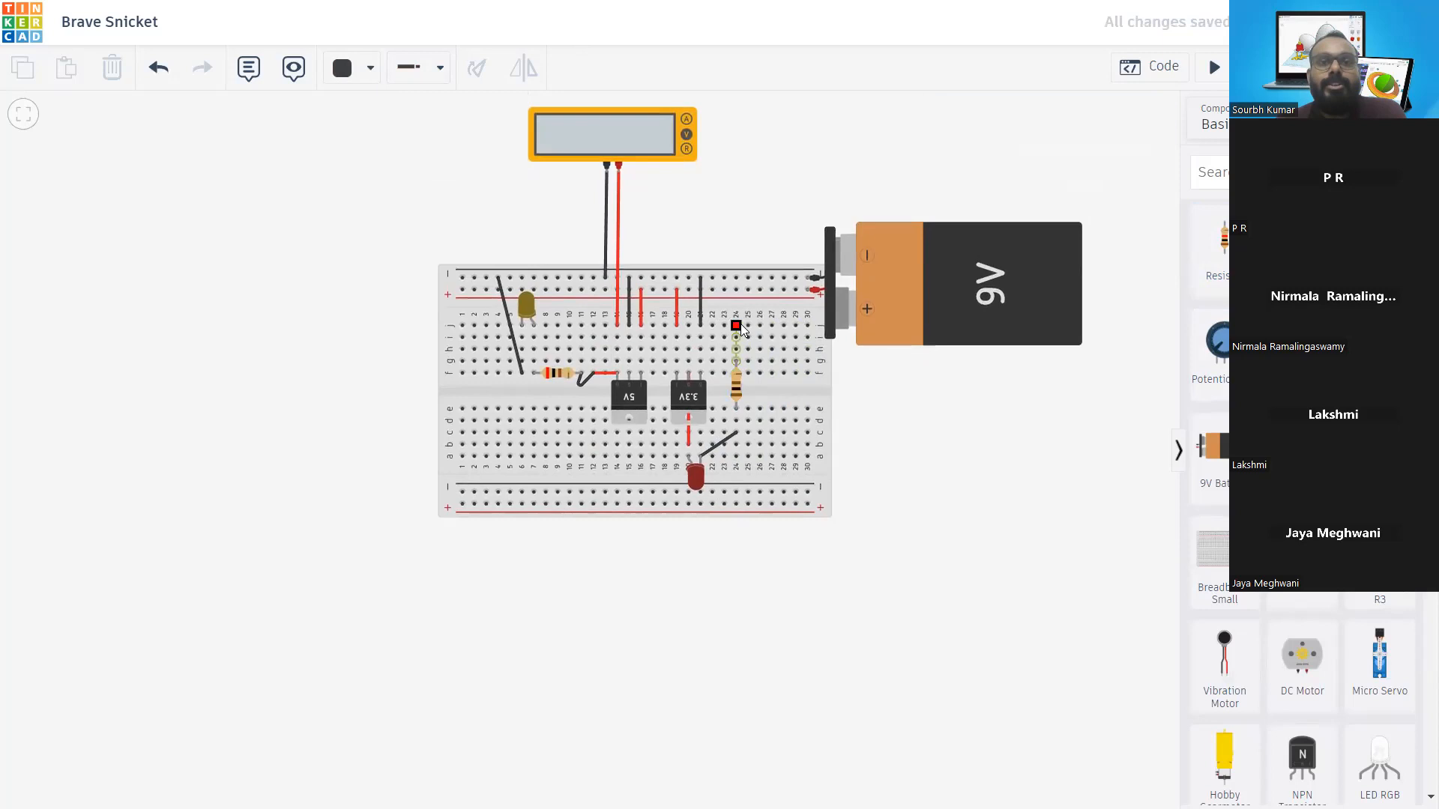
{"action": "left_click", "coordinate": [737, 280]}
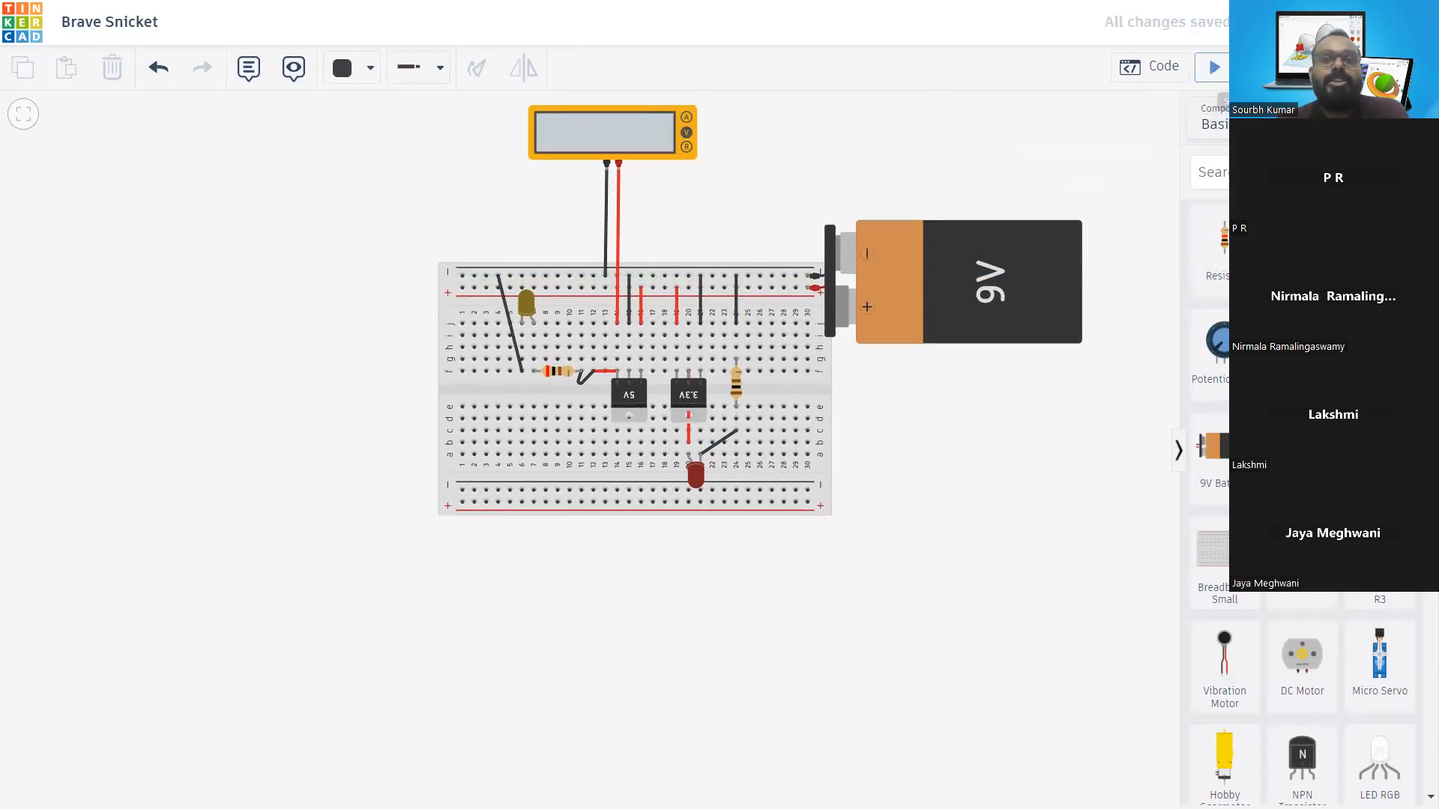
{"action": "left_click", "coordinate": [1214, 67]}
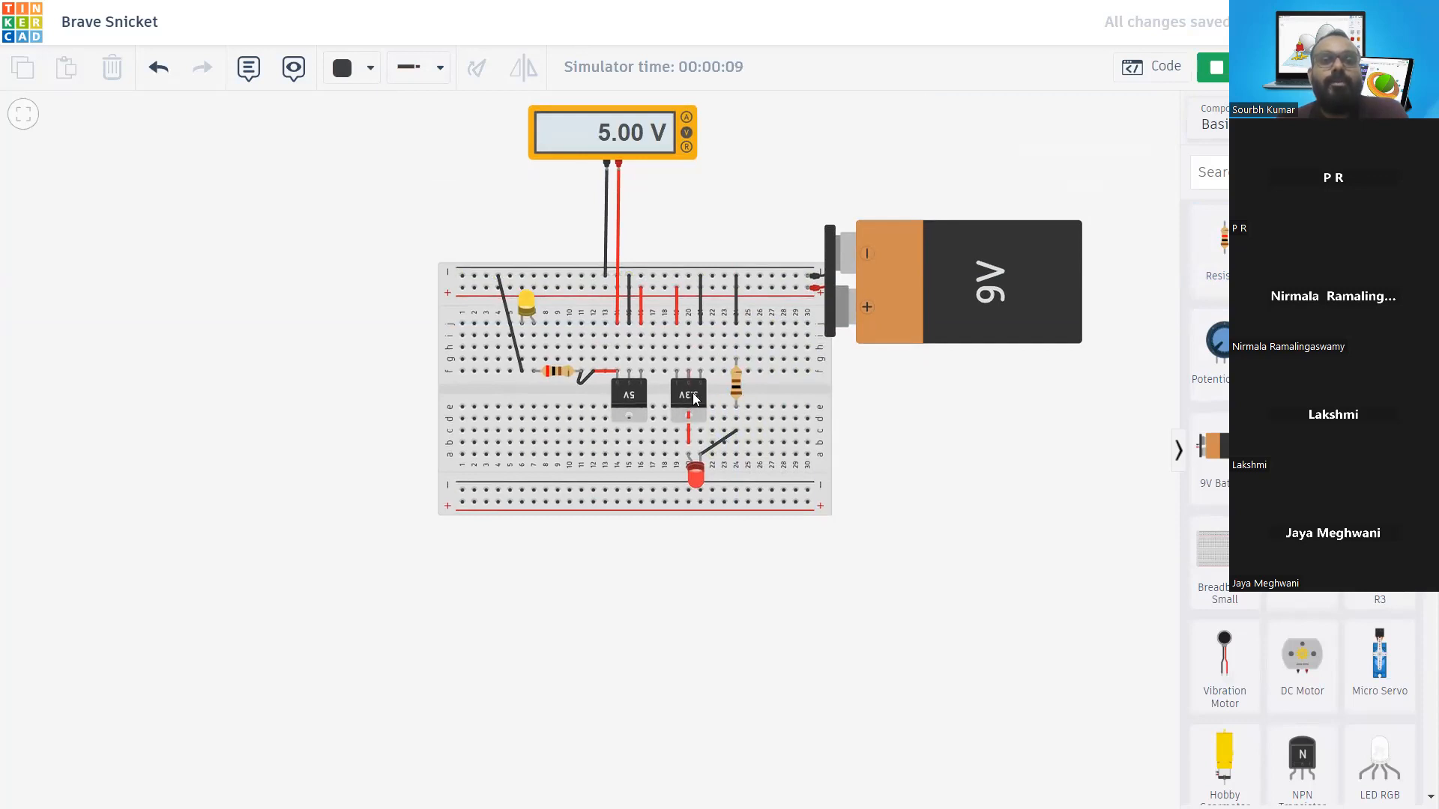
{"action": "left_click", "coordinate": [1216, 67]}
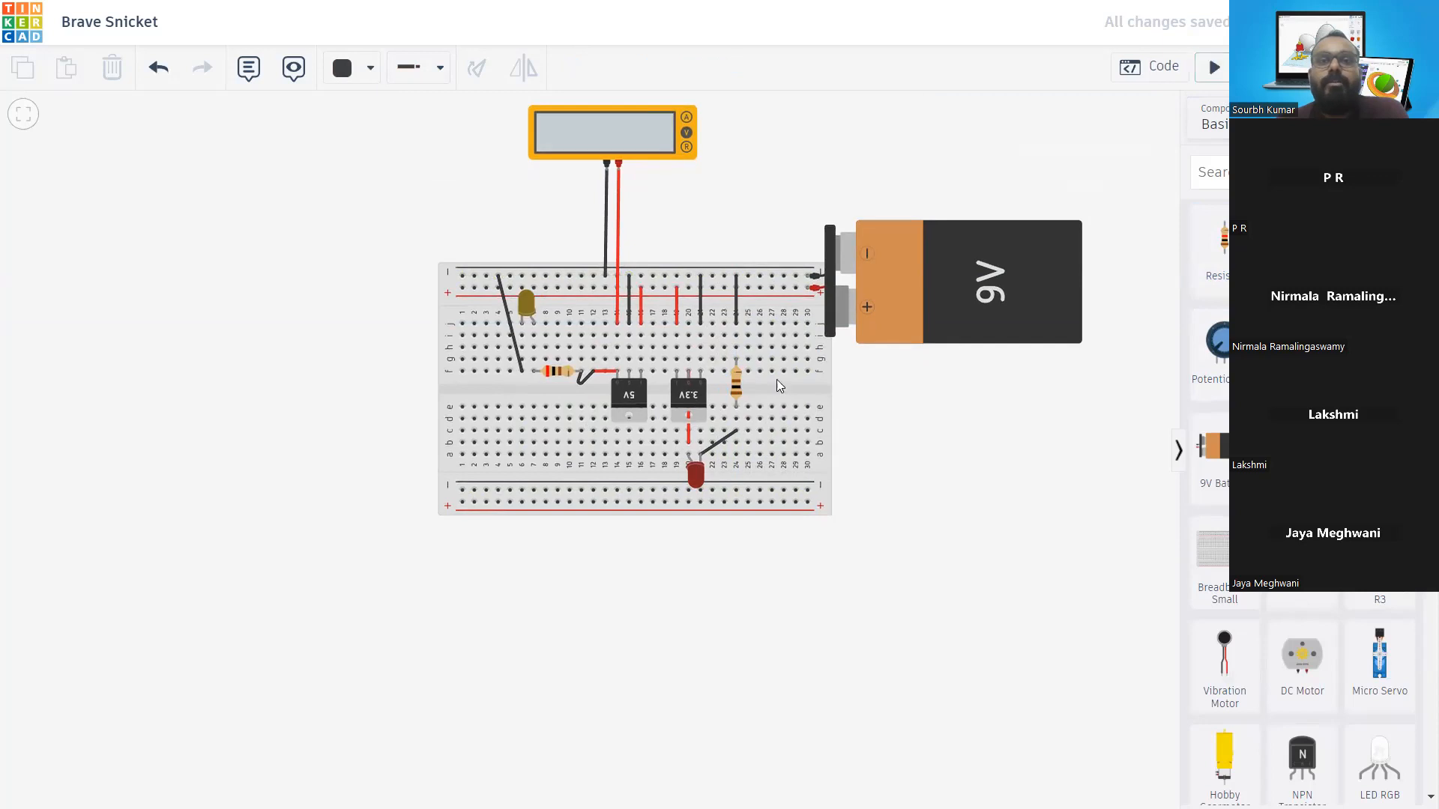
Compare the two resistors' values, set the column 24 resistor to 50 Ω, and briefly run the simulation
{"action": "left_click", "coordinate": [736, 385]}
{"action": "left_click", "coordinate": [744, 409]}
{"action": "left_click", "coordinate": [736, 378]}
{"action": "left_click", "coordinate": [736, 377]}
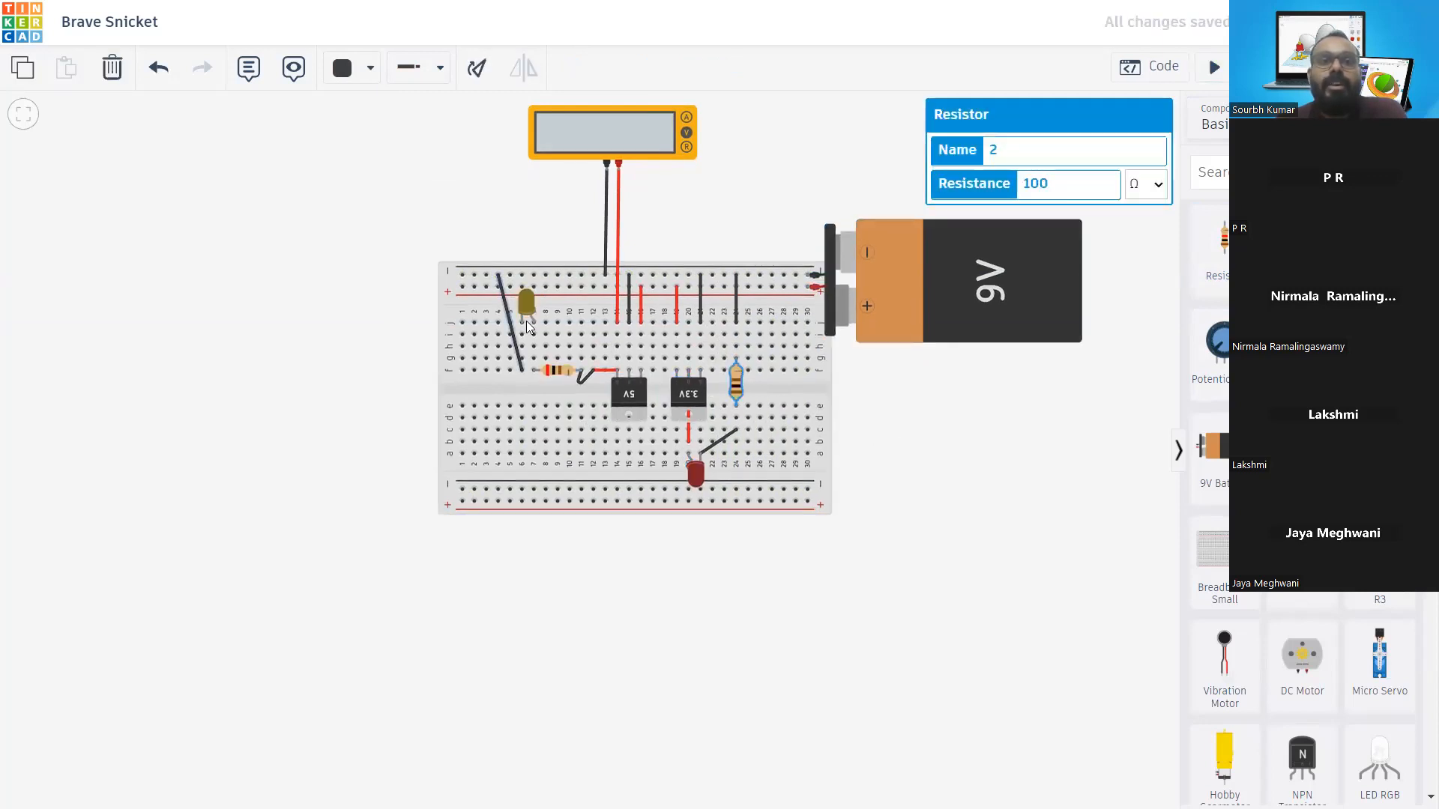
{"action": "left_click", "coordinate": [564, 374]}
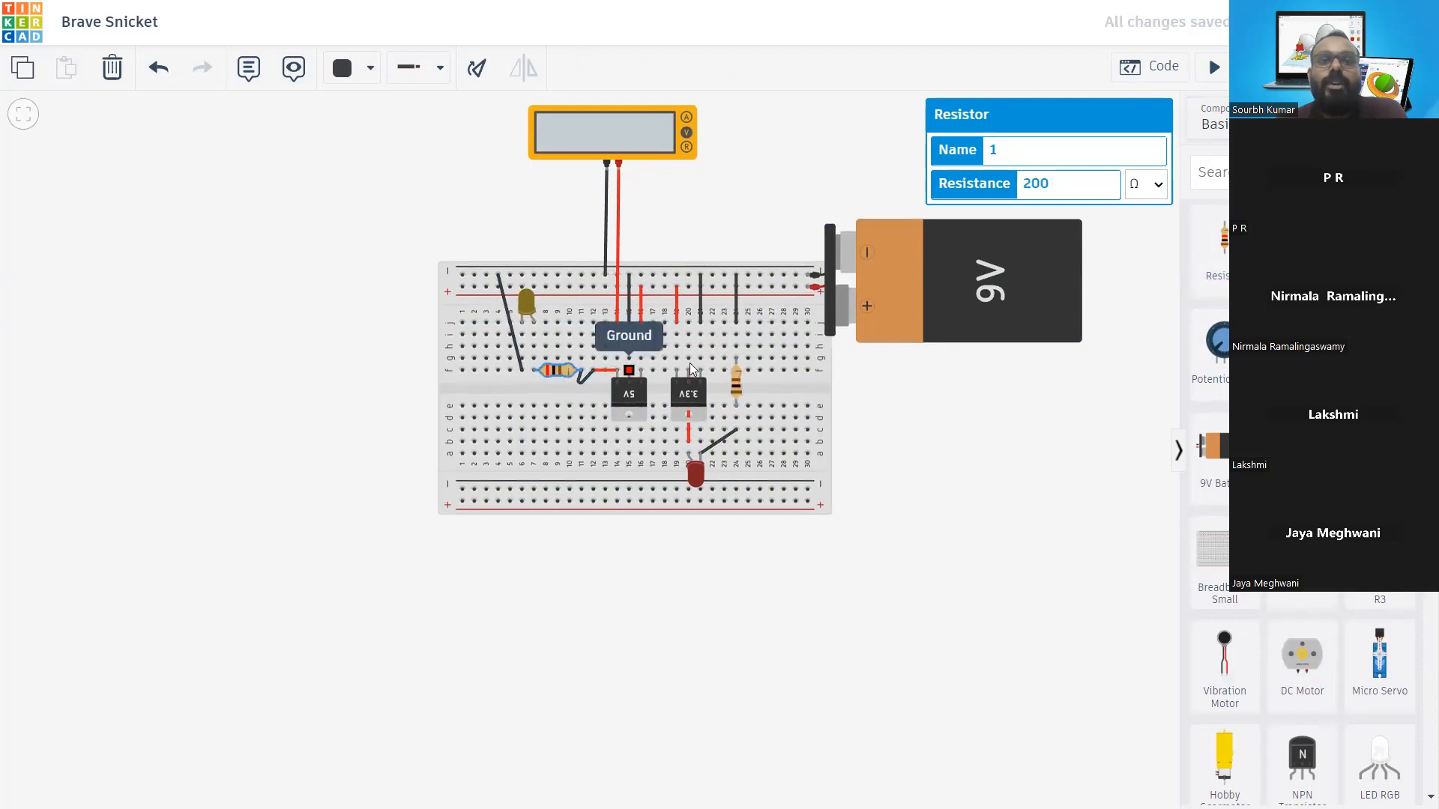
{"action": "left_click", "coordinate": [738, 388]}
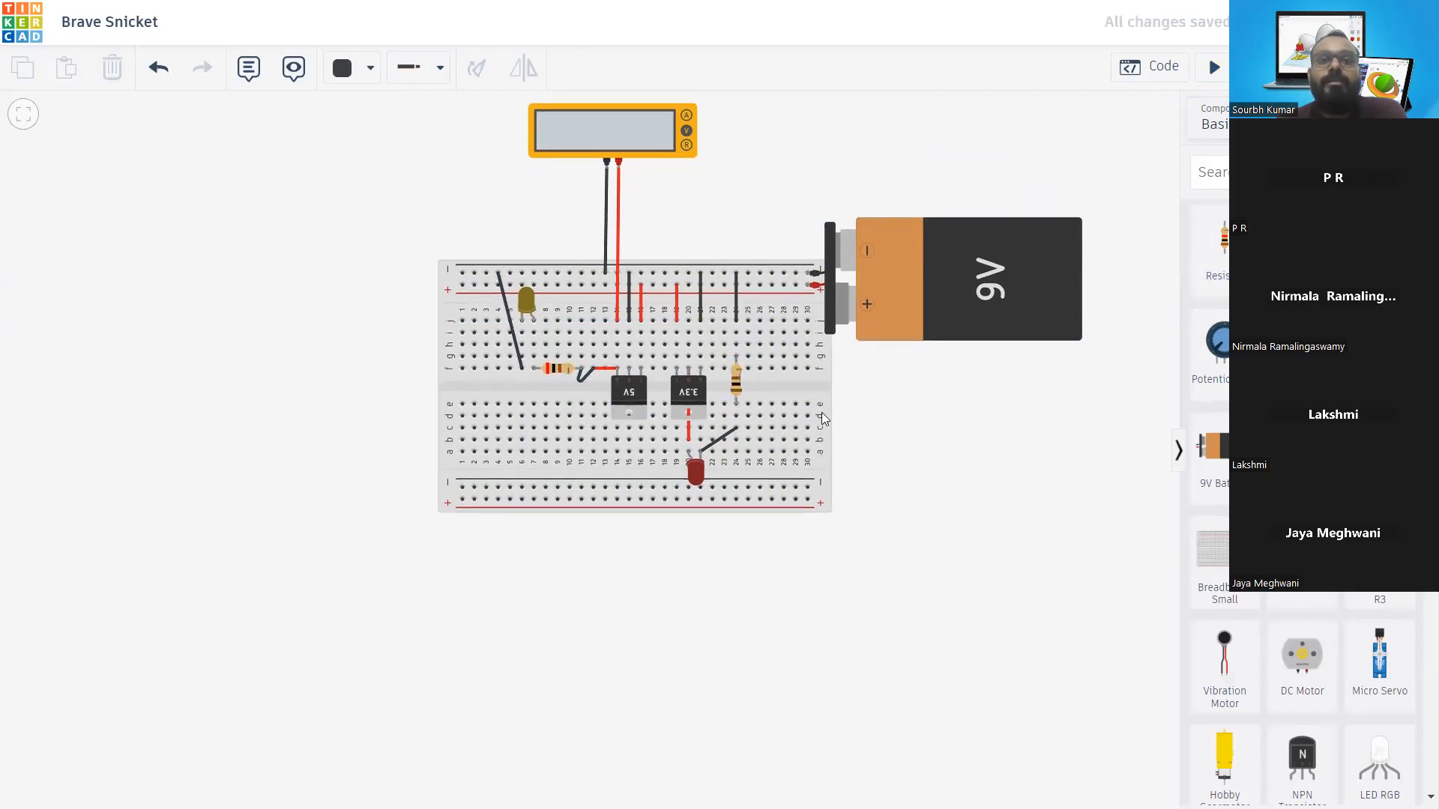
{"action": "double_click", "coordinate": [1062, 194]}
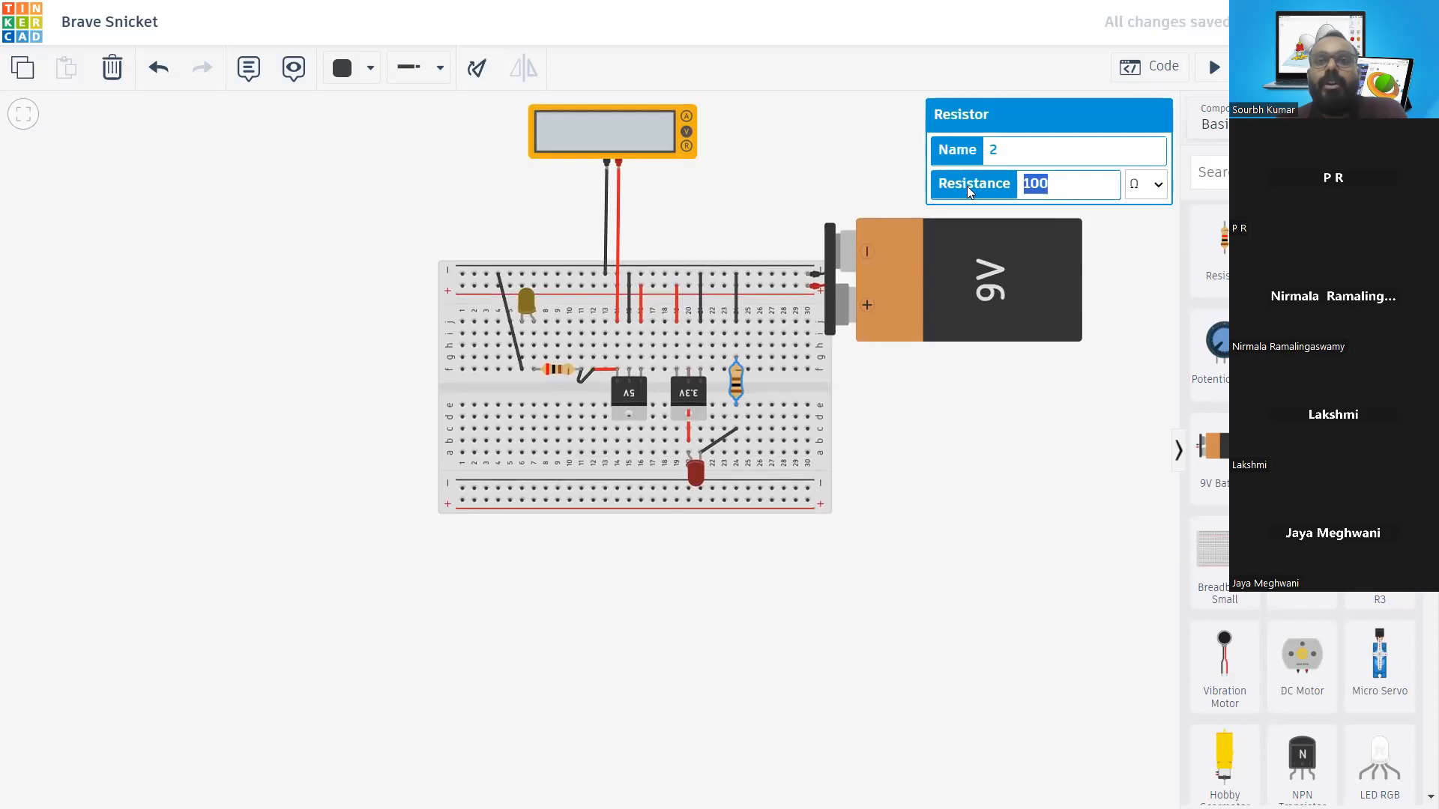
{"action": "type", "text": "50"}
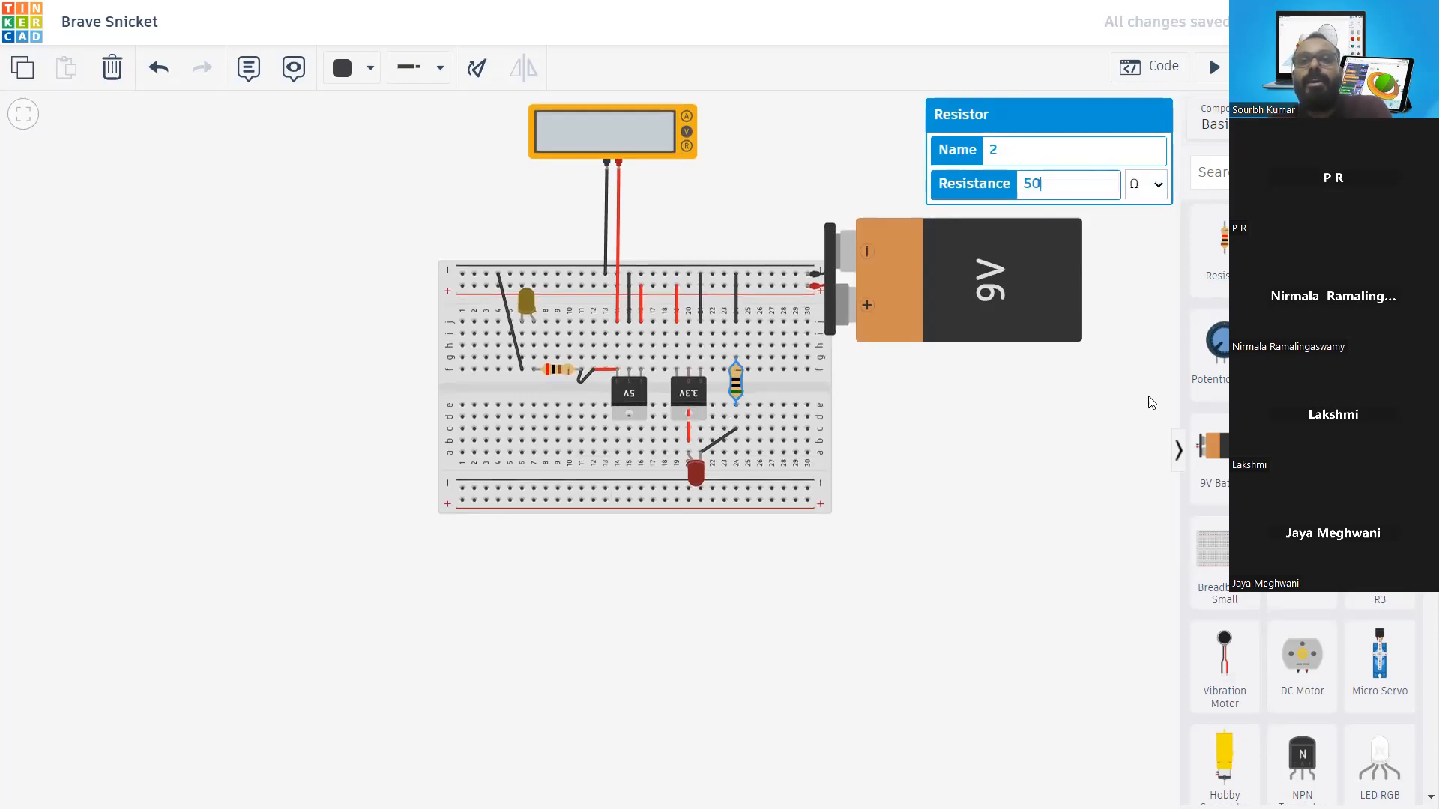
{"action": "left_click", "coordinate": [1150, 403]}
{"action": "left_click", "coordinate": [1218, 66]}
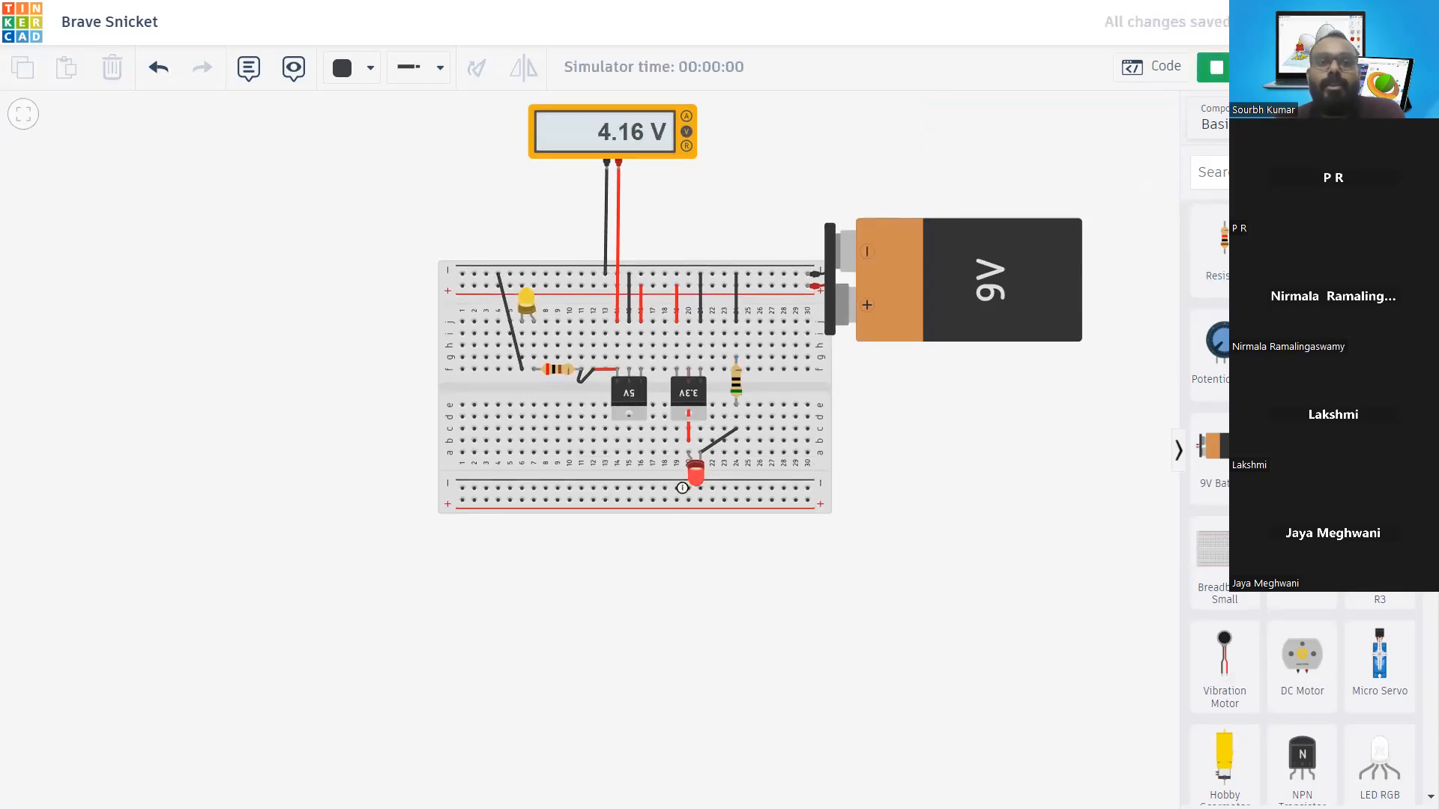
{"action": "left_click", "coordinate": [1214, 66]}
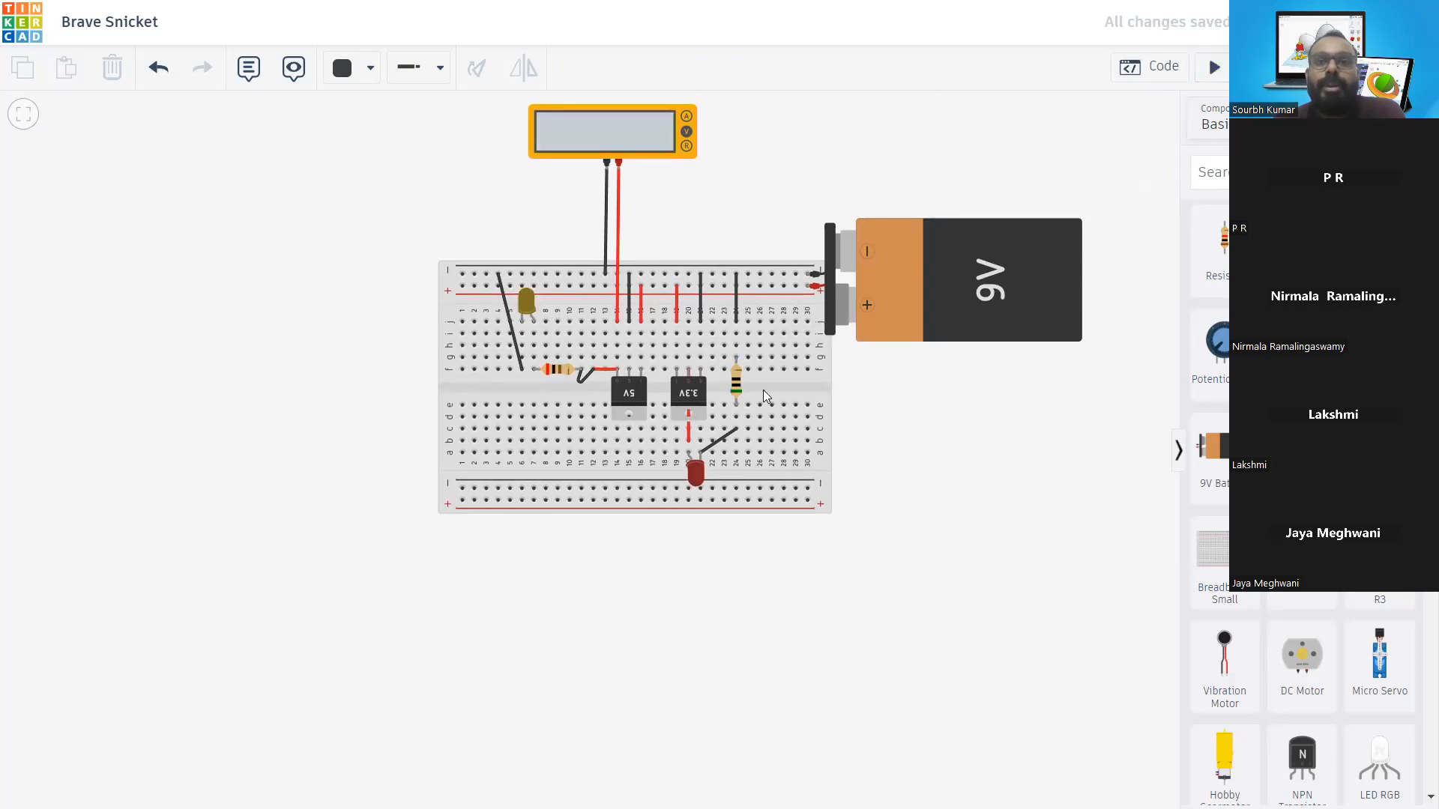
Set the resistance of the column 24 resistor to 80 Ω
{"action": "left_click", "coordinate": [557, 368]}
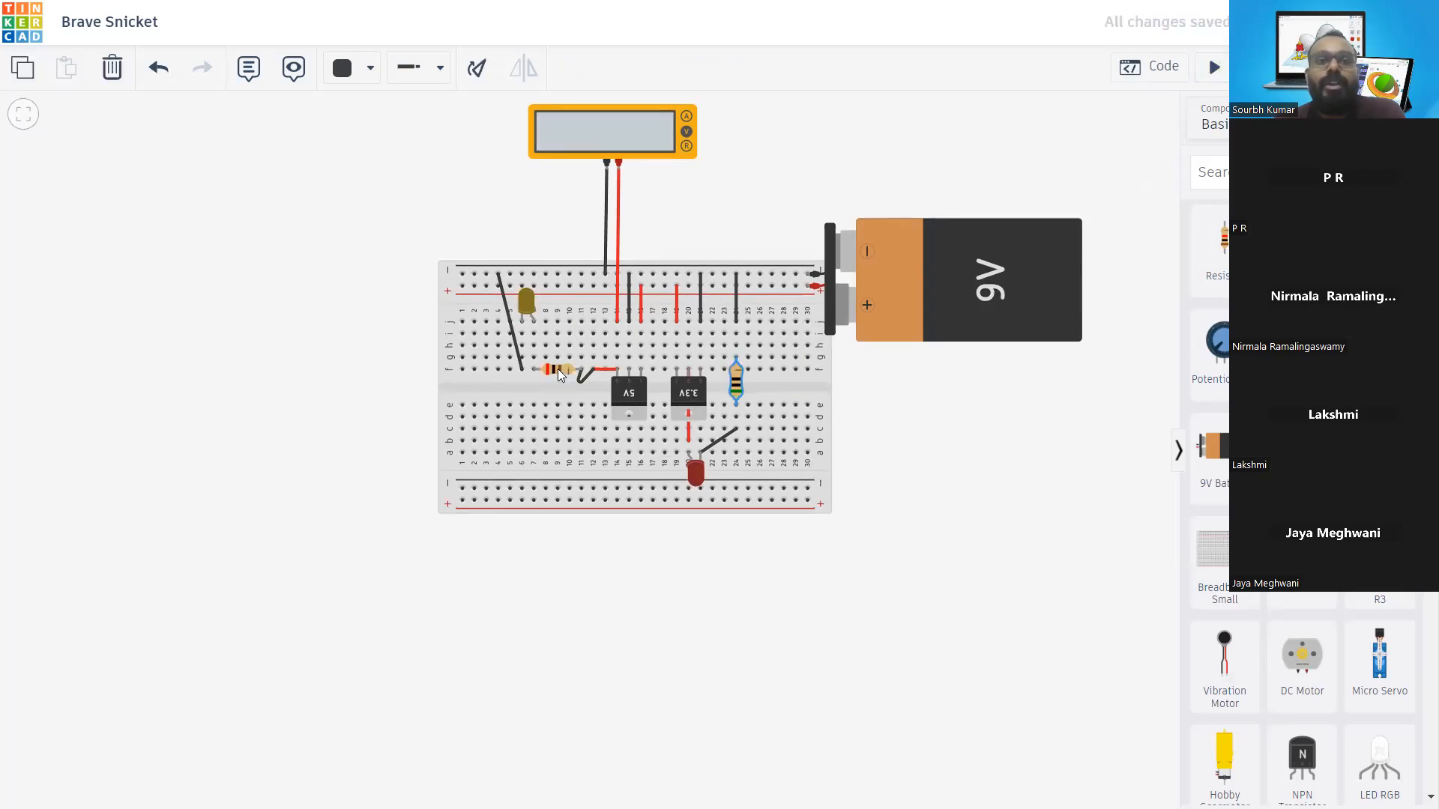
{"action": "left_click", "coordinate": [736, 381]}
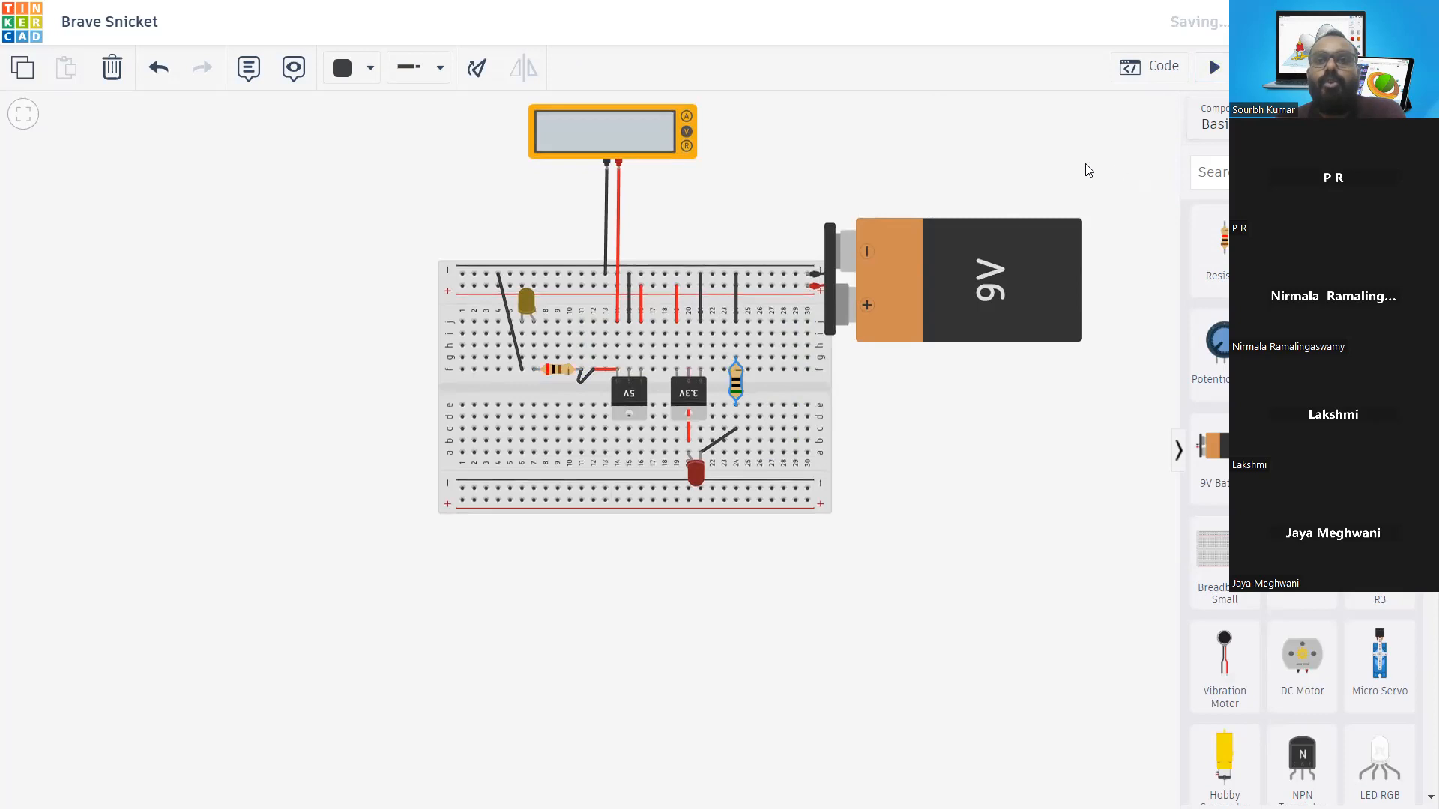
{"action": "left_click", "coordinate": [749, 392]}
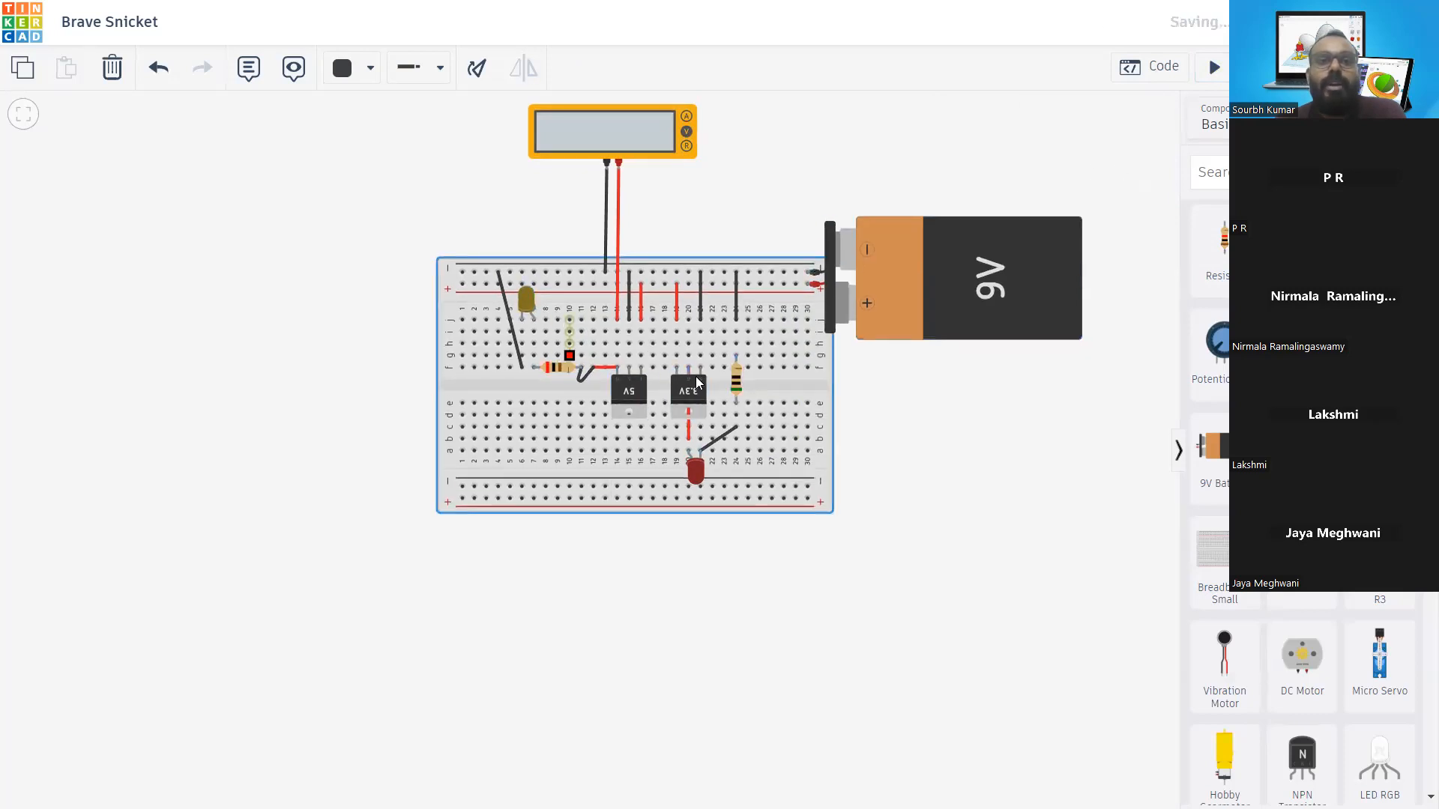
{"action": "left_click", "coordinate": [736, 383]}
{"action": "double_click", "coordinate": [1024, 182]}
{"action": "type", "text": "80"}
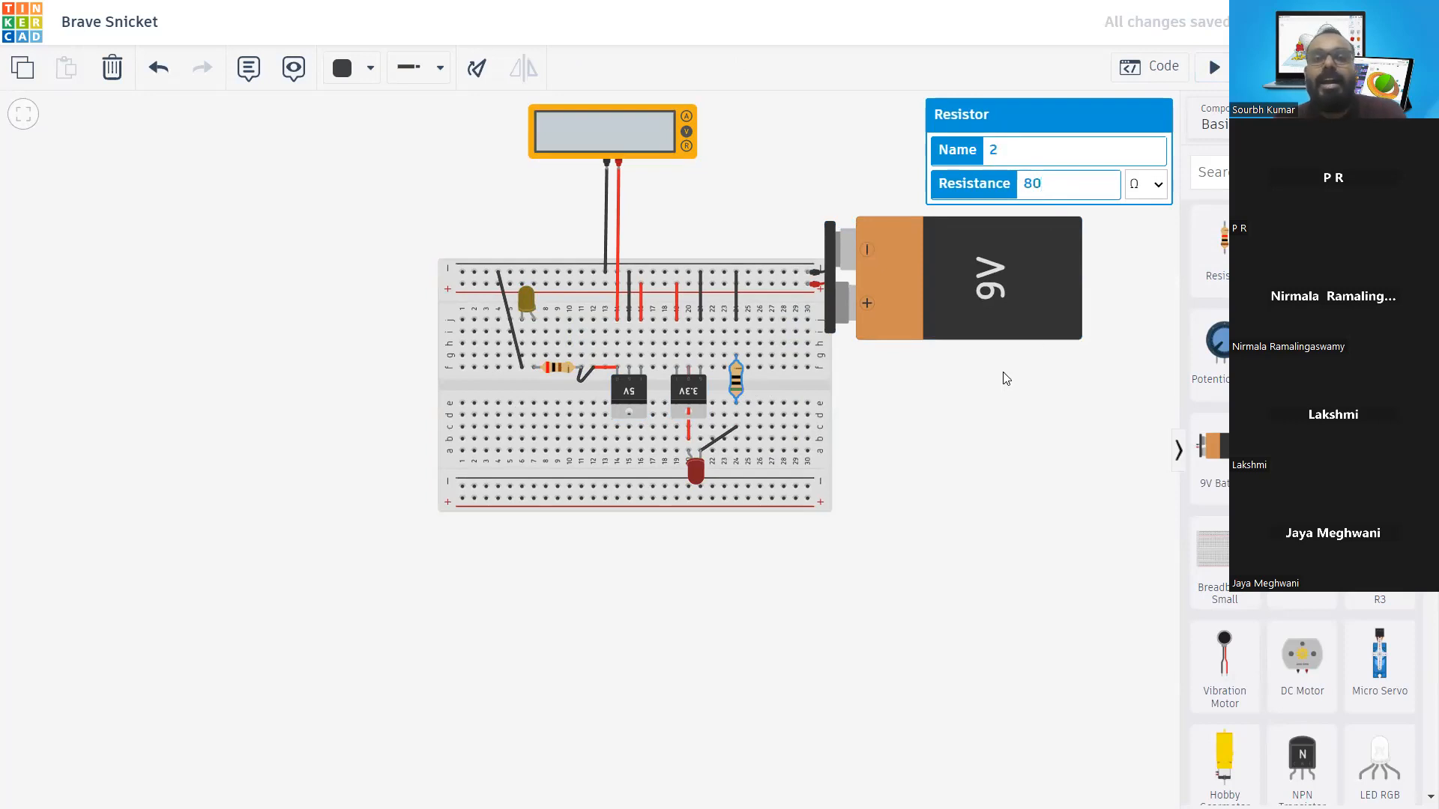
Run the simulation to check the LEDs and multimeter with the column 24 resistor at 80 Ω
{"action": "left_click", "coordinate": [1005, 379]}
{"action": "left_click", "coordinate": [1210, 65]}
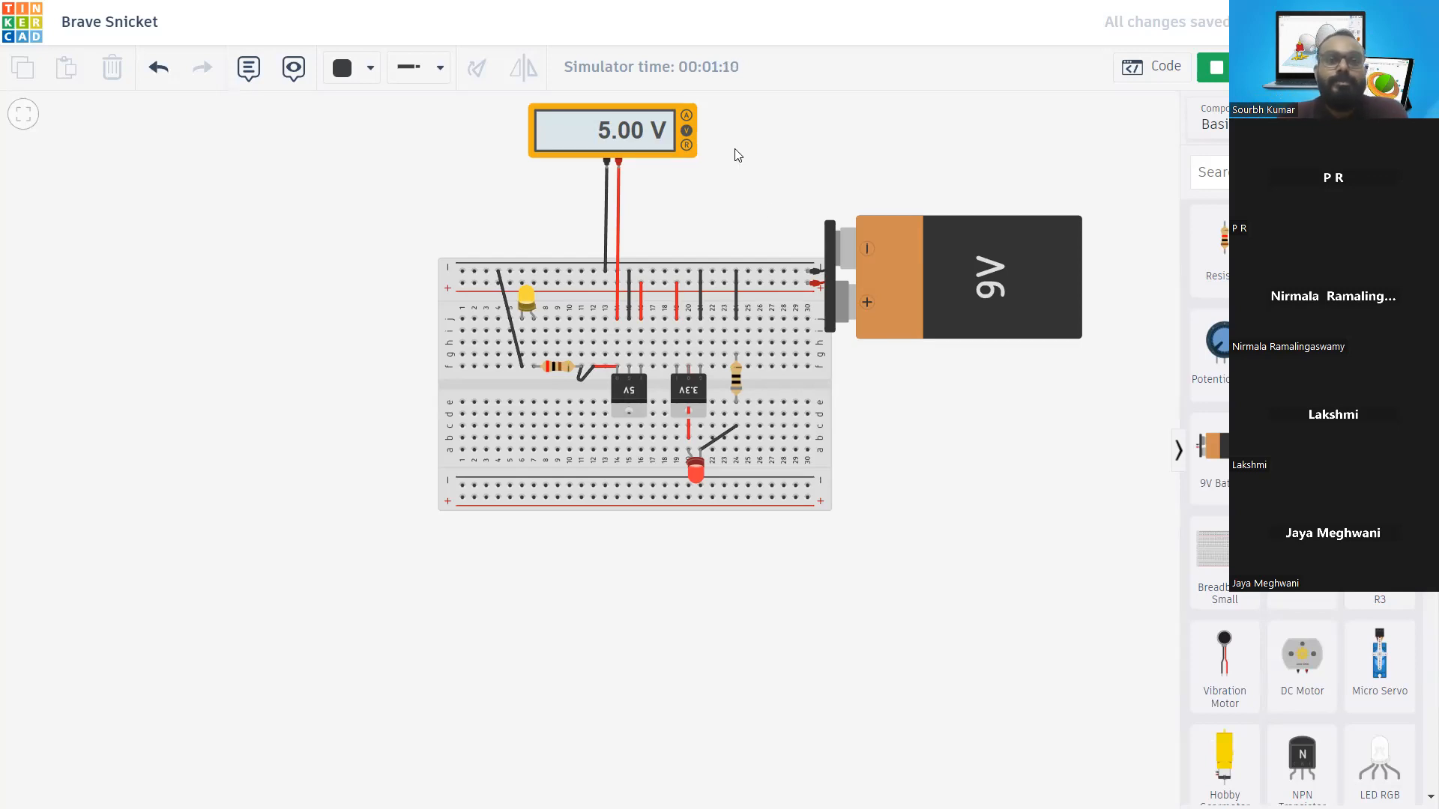
{"action": "left_click_drag", "start_coordinate": [696, 212], "coordinate": [658, 305]}
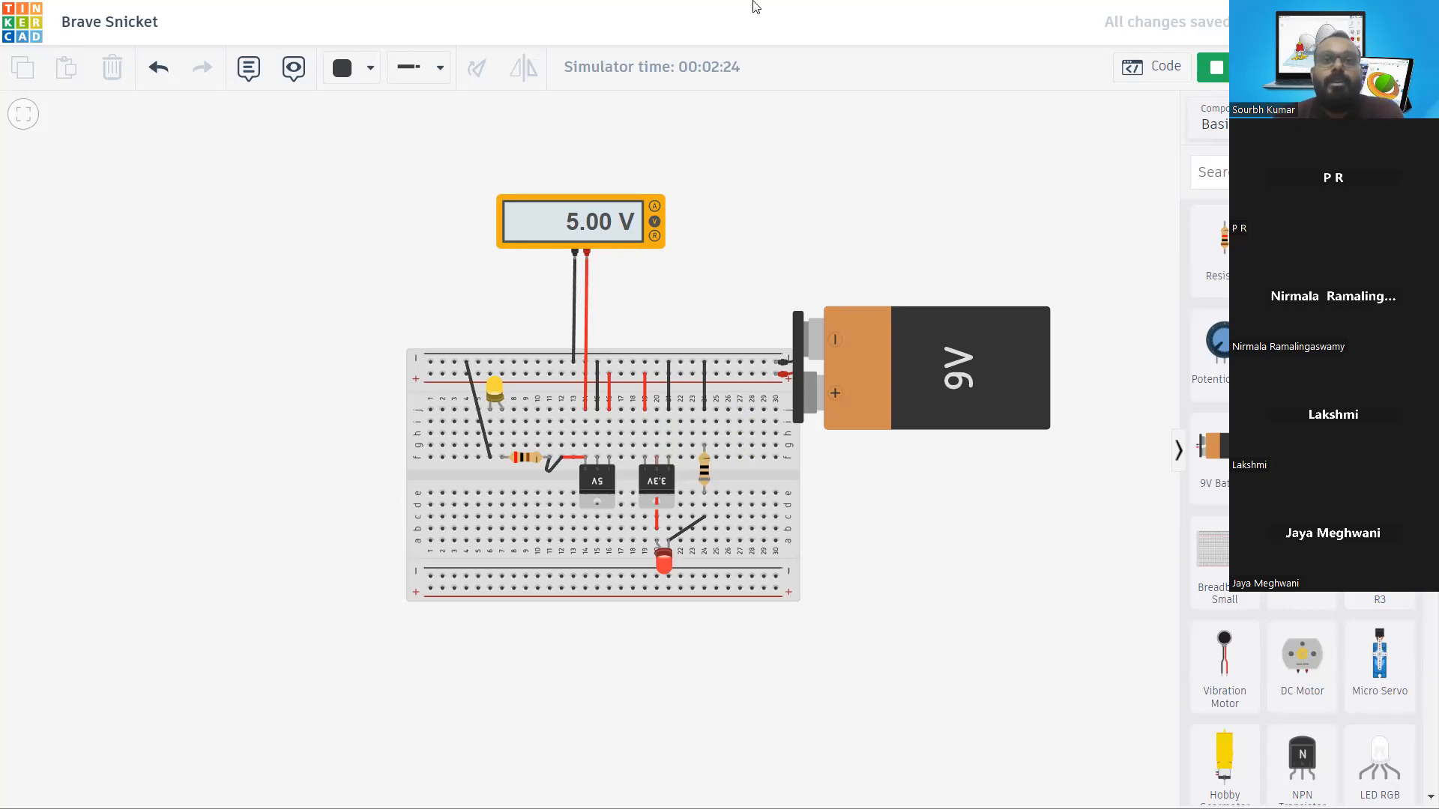
Switch to the class's circuit designs, browse the submissions, and preview the Amazing Gaaris-Waasa circuit
{"action": "key", "text": "F11"}
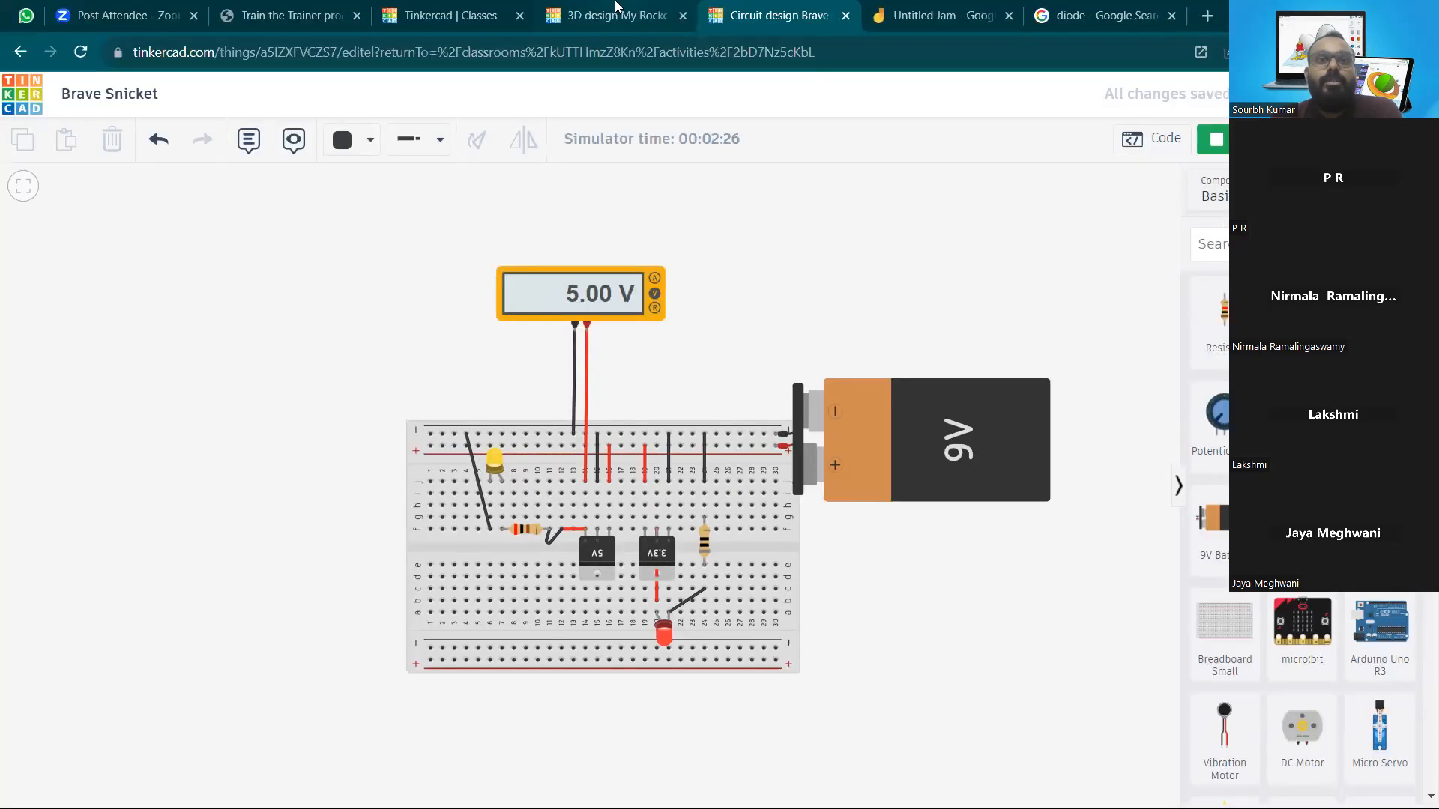
{"action": "left_click", "coordinate": [619, 15]}
{"action": "left_click", "coordinate": [458, 14]}
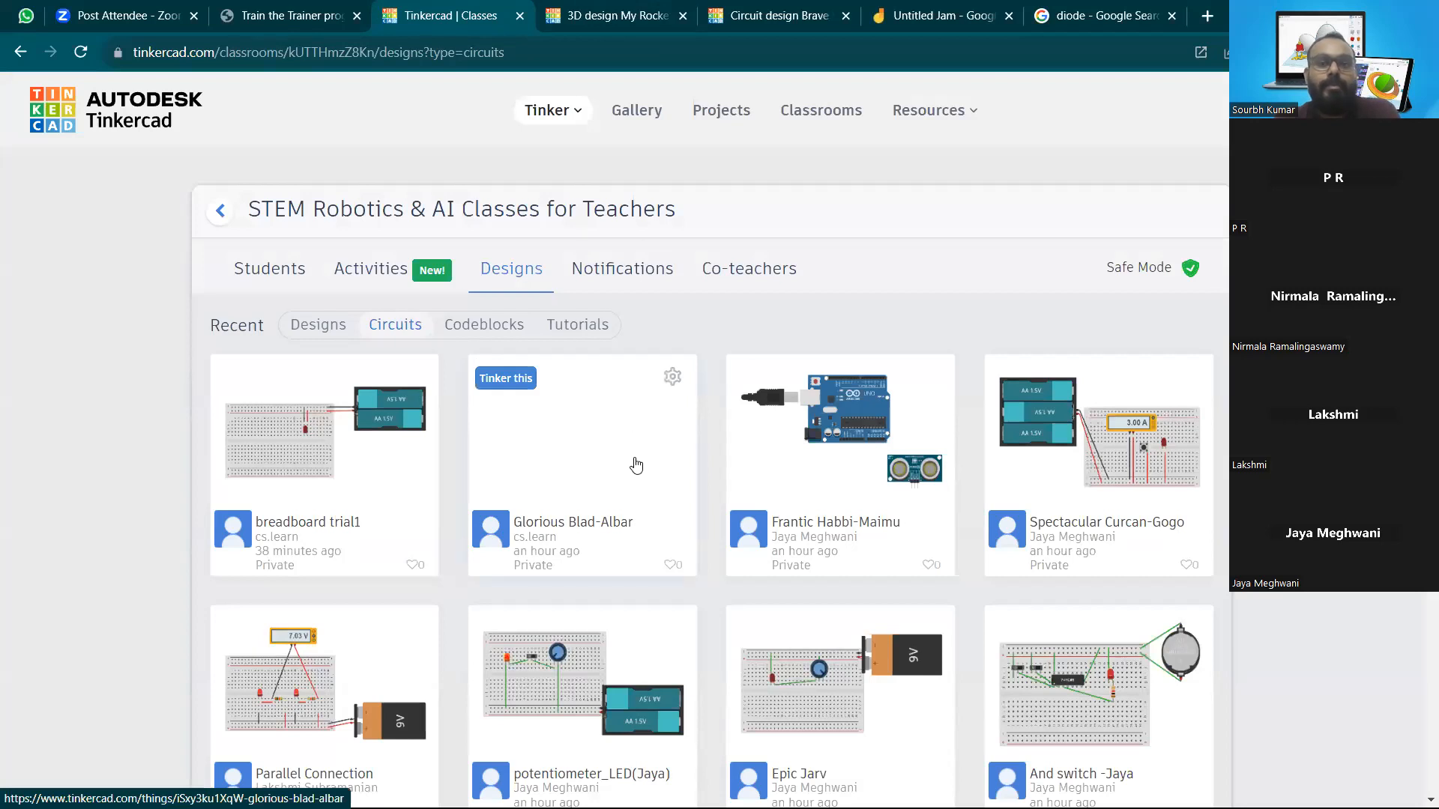
{"action": "scroll", "coordinate": [636, 465], "scroll_direction": "down", "scroll_amount": 5}
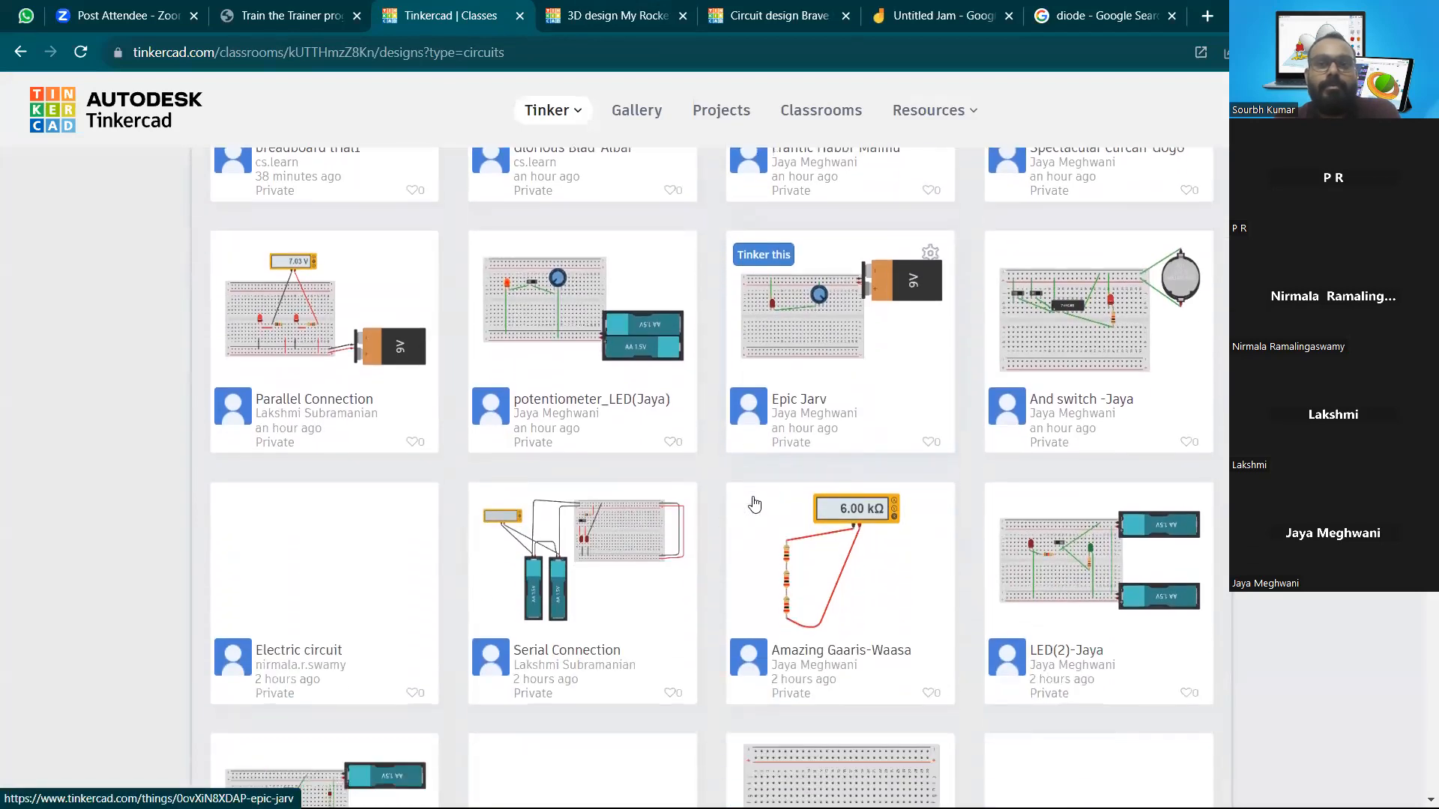
{"action": "scroll", "coordinate": [755, 504], "scroll_direction": "down", "scroll_amount": 1}
{"action": "scroll", "coordinate": [753, 505], "scroll_direction": "down", "scroll_amount": 1}
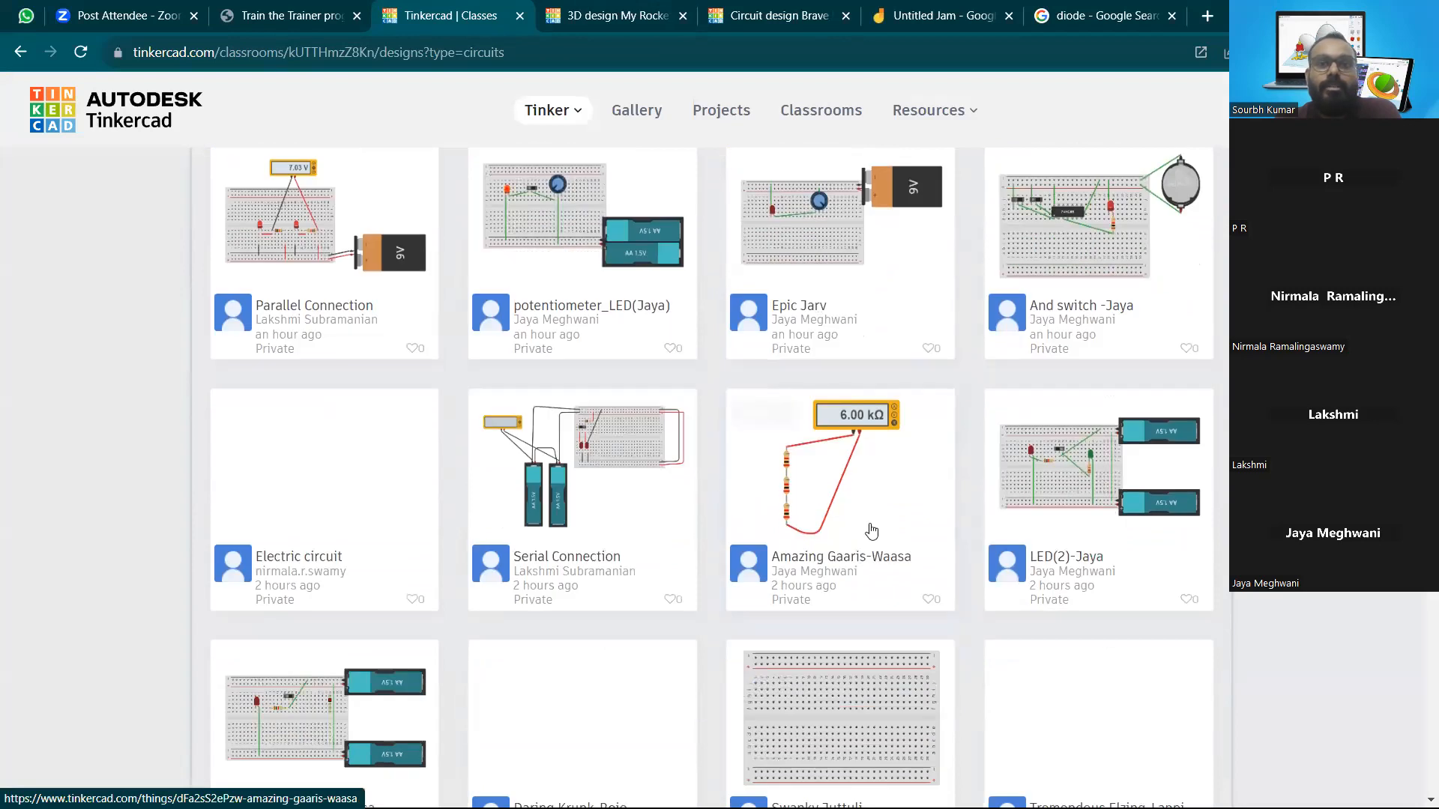
{"action": "left_click", "coordinate": [839, 473]}
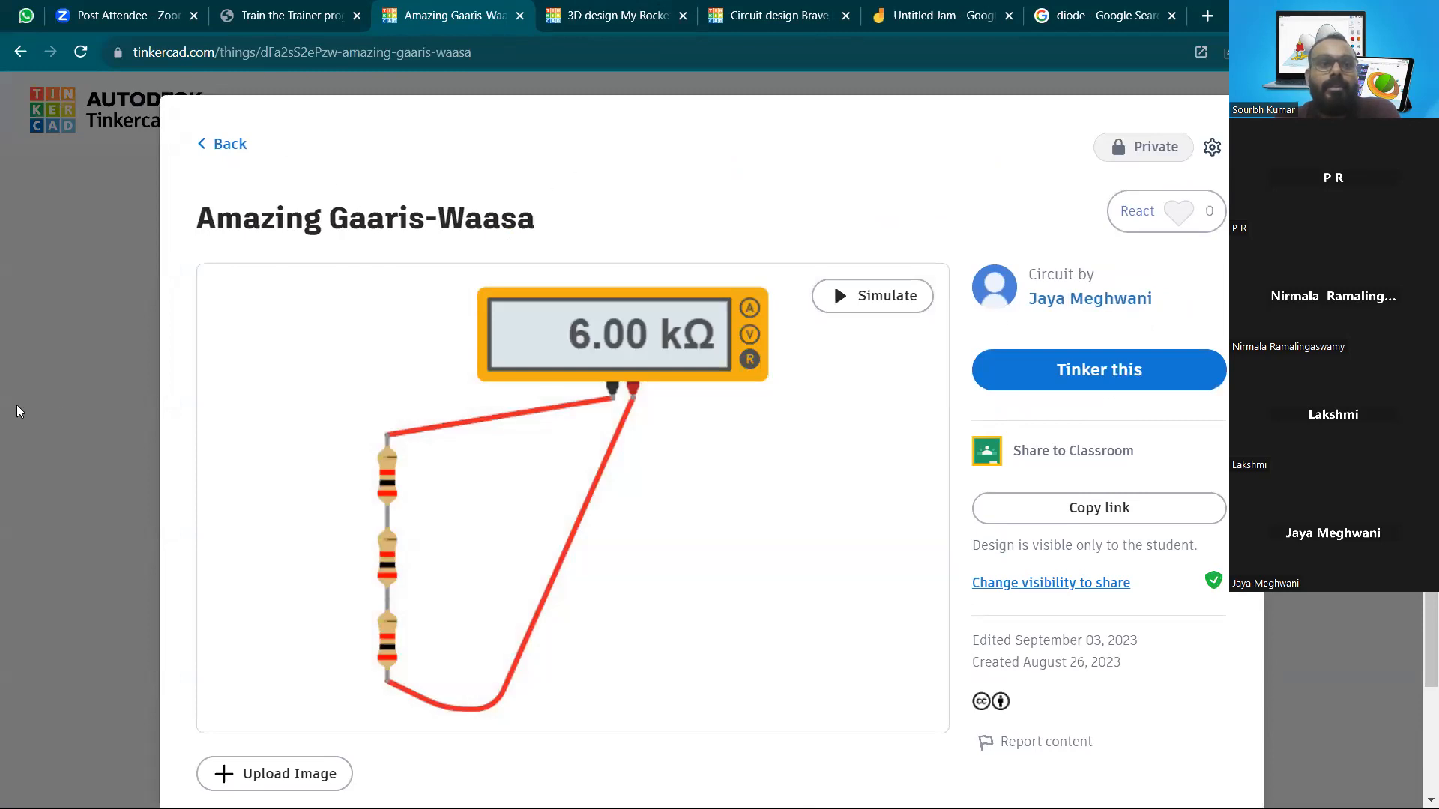
{"action": "left_click", "coordinate": [146, 396]}
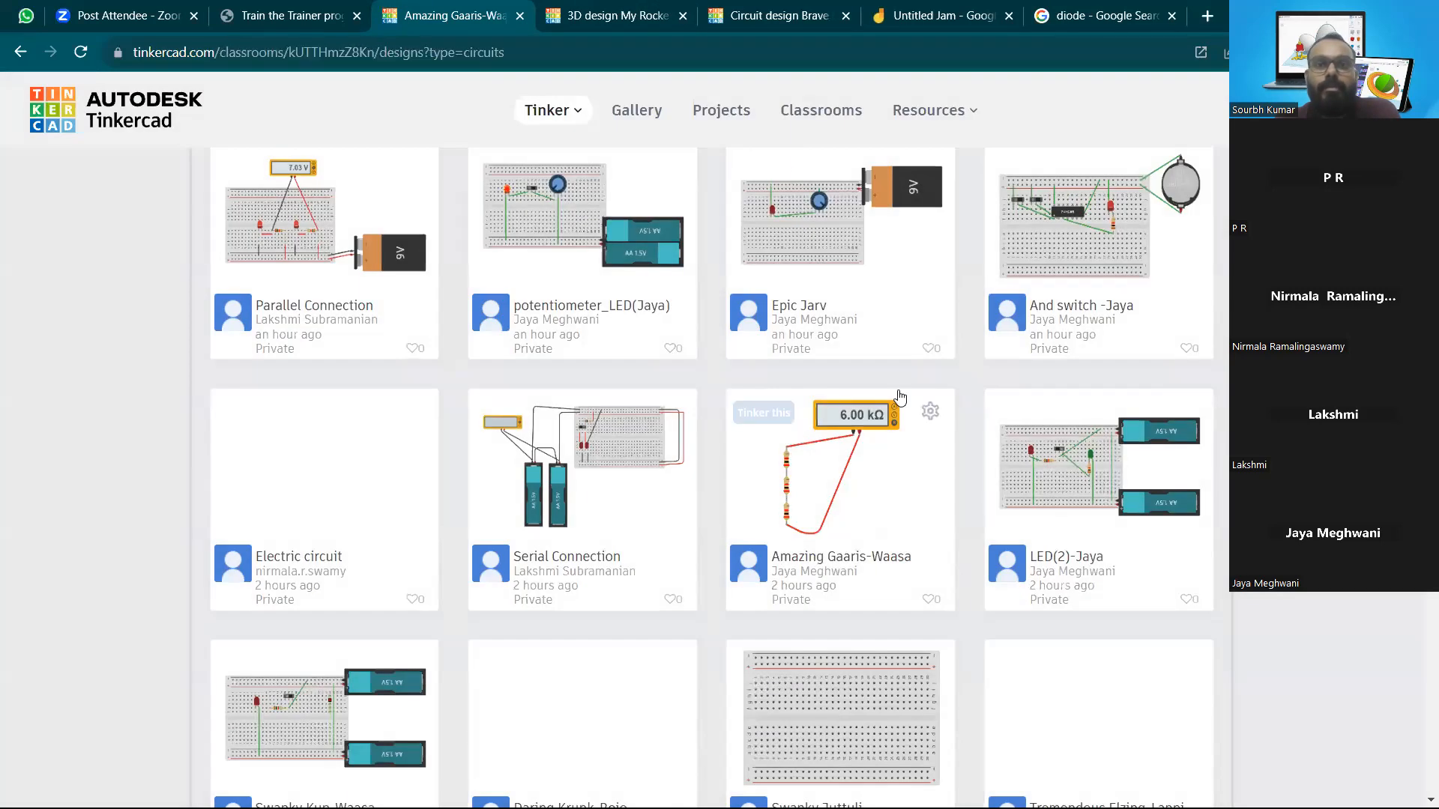
Open the Epic Jarv circuit from the class designs for editing
{"action": "scroll", "coordinate": [862, 373], "scroll_direction": "up", "scroll_amount": 1}
{"action": "left_click", "coordinate": [823, 338]}
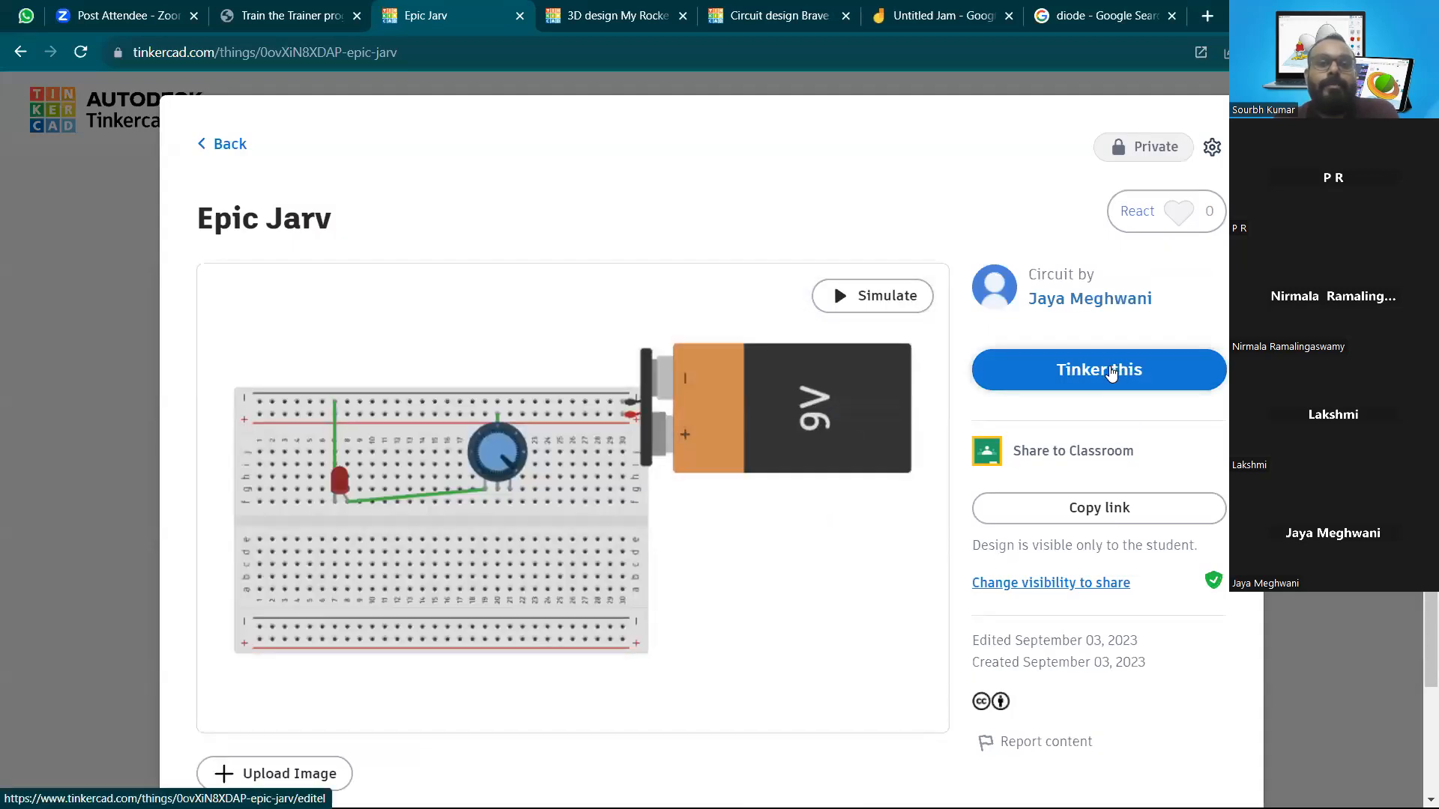
{"action": "left_click", "coordinate": [1111, 372]}
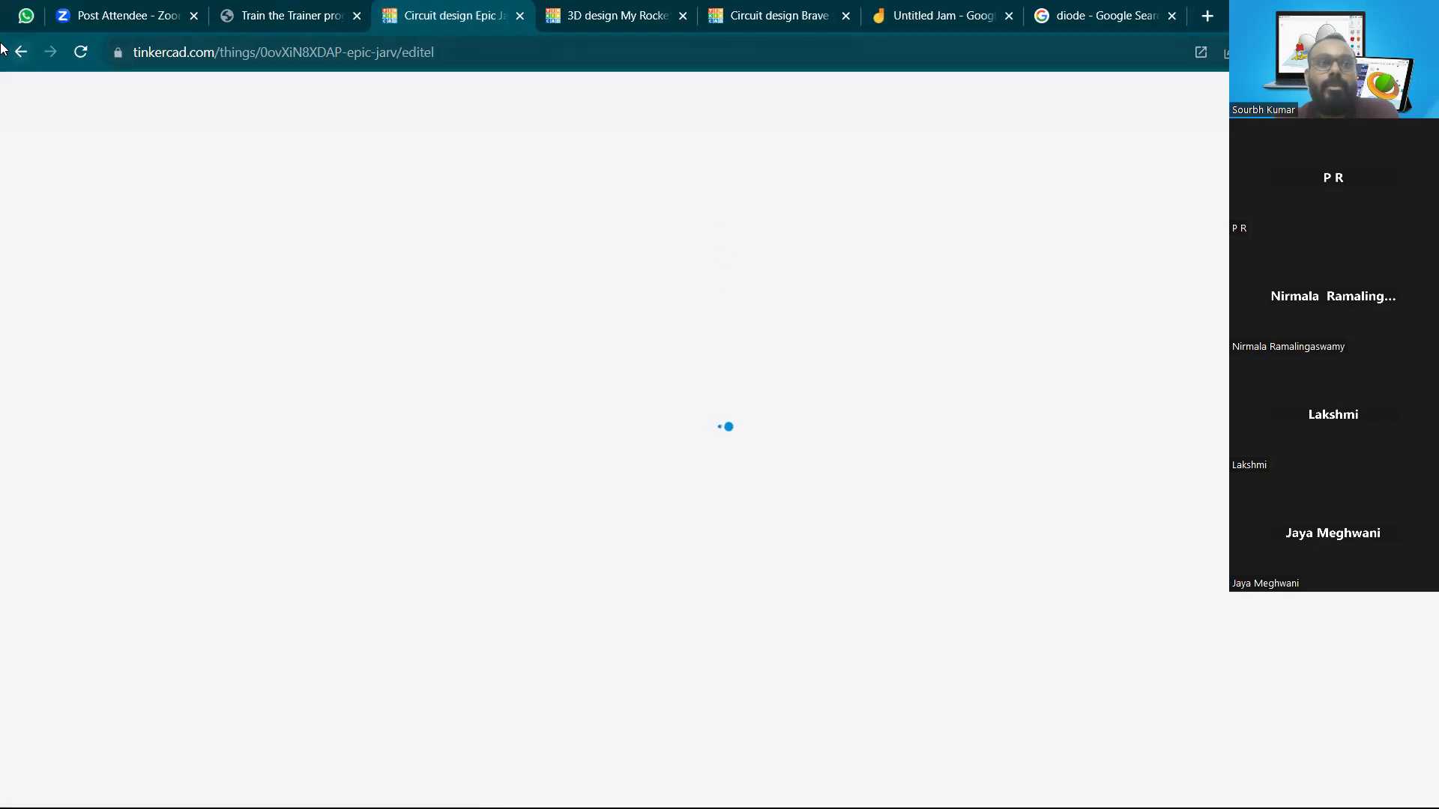
{"action": "left_click", "coordinate": [8, 51]}
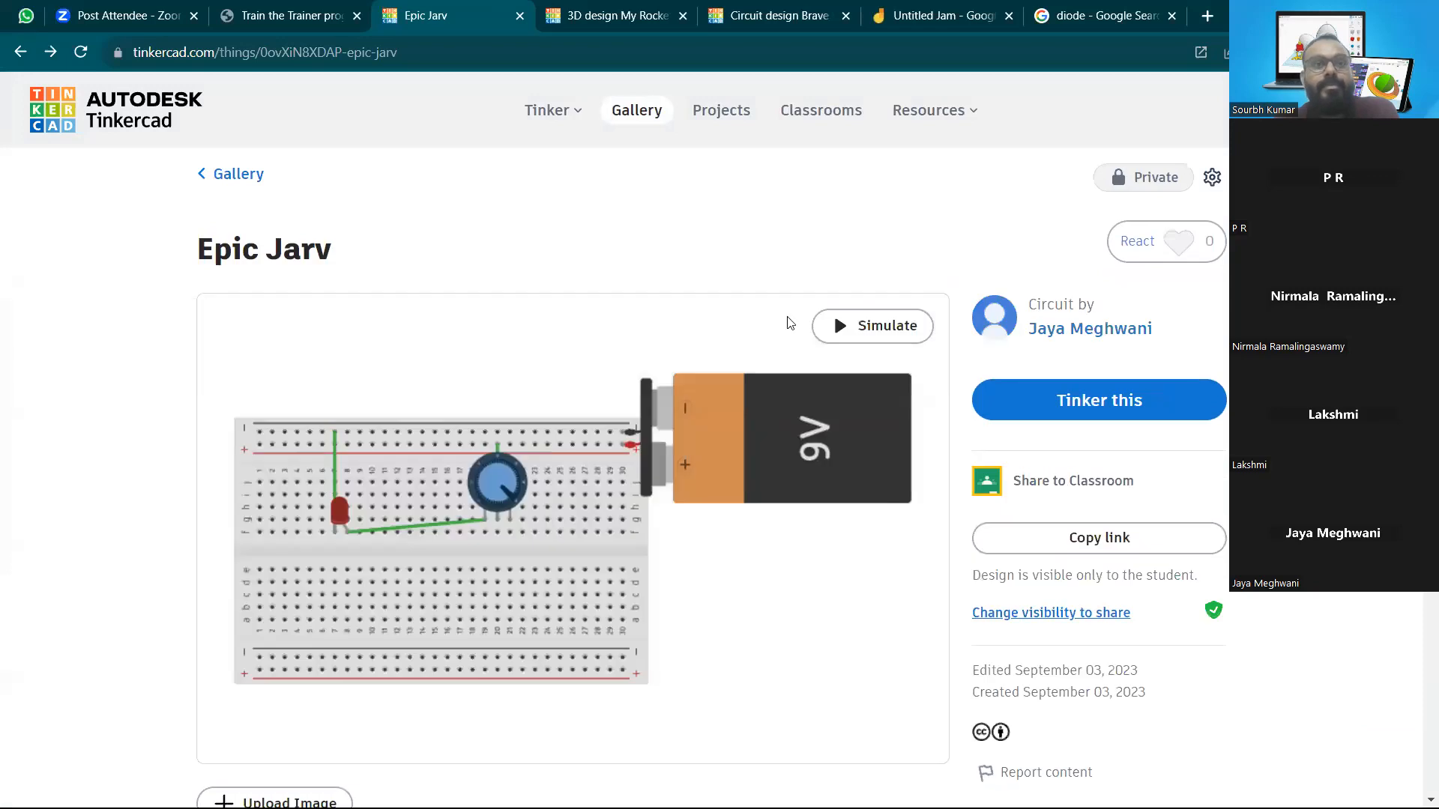
{"action": "left_click", "coordinate": [1068, 402]}
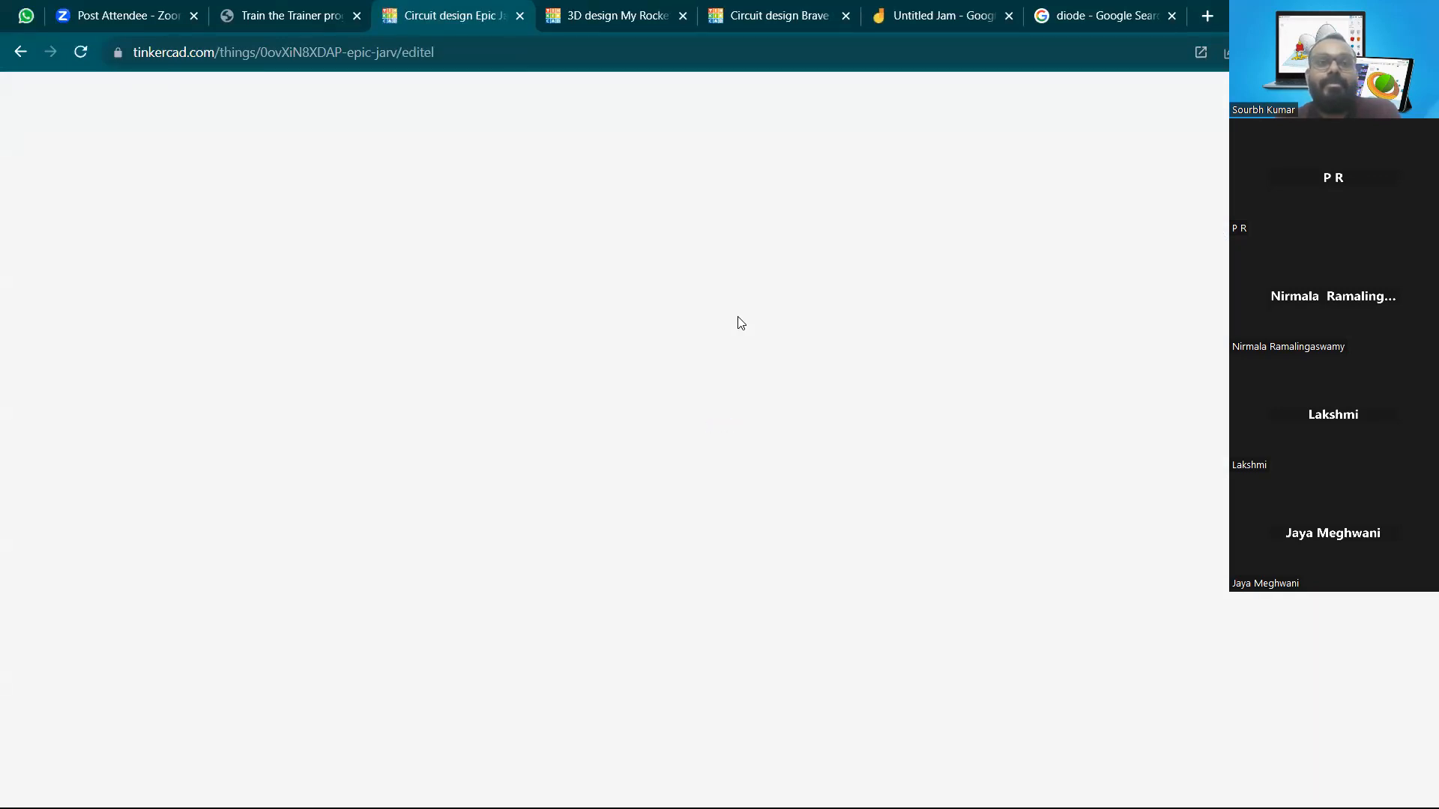
Examine how the red LED and the potentiometer are wired on the breadboard, including the wire at the potentiometer's middle pin
{"action": "scroll", "coordinate": [495, 405], "scroll_direction": "down", "scroll_amount": 3}
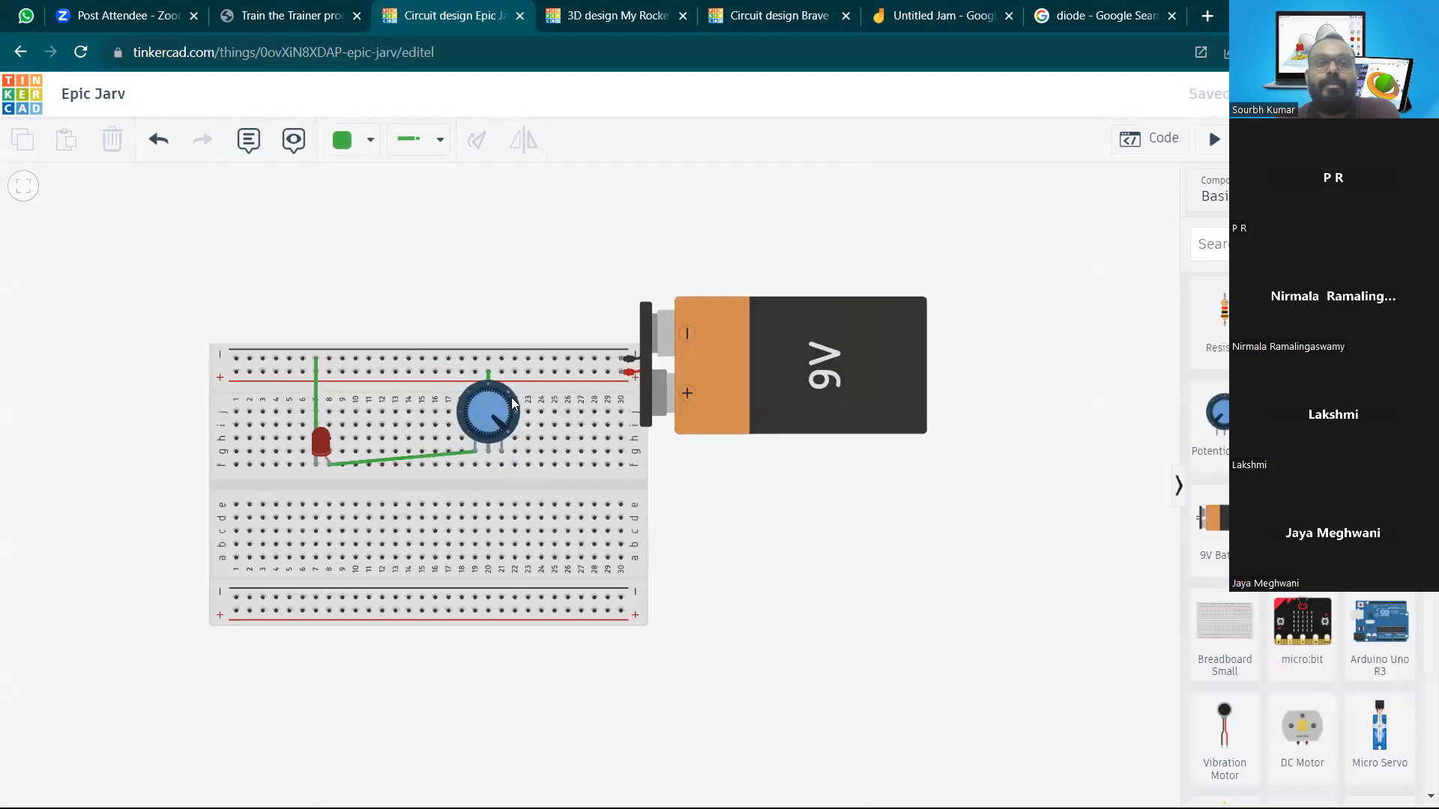
{"action": "left_click", "coordinate": [493, 409]}
{"action": "left_click_drag", "start_coordinate": [494, 411], "coordinate": [589, 405]}
{"action": "left_click", "coordinate": [559, 282]}
{"action": "scroll", "coordinate": [545, 424], "scroll_direction": "down", "scroll_amount": 1}
{"action": "left_click_drag", "start_coordinate": [715, 480], "coordinate": [781, 497]}
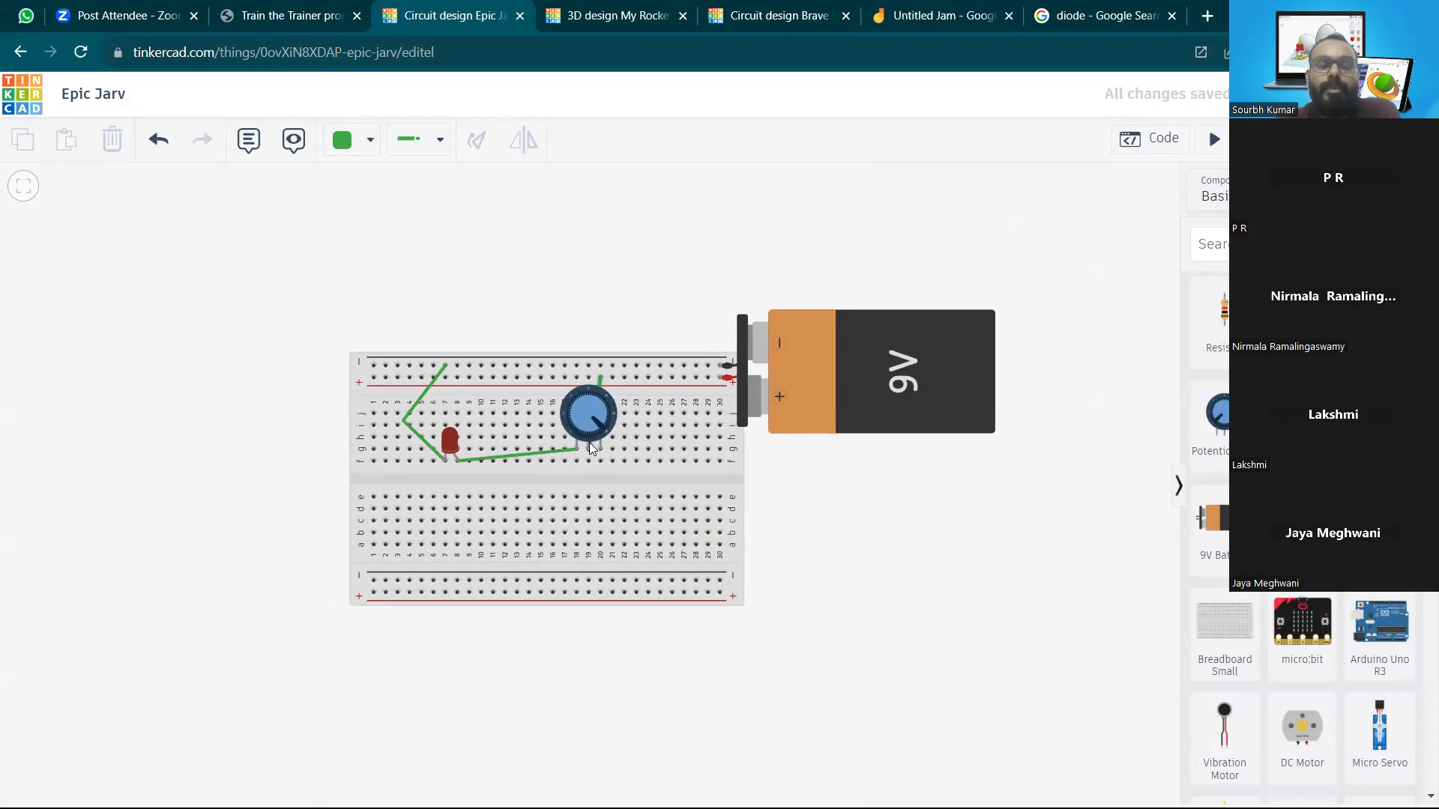
{"action": "left_click", "coordinate": [600, 381]}
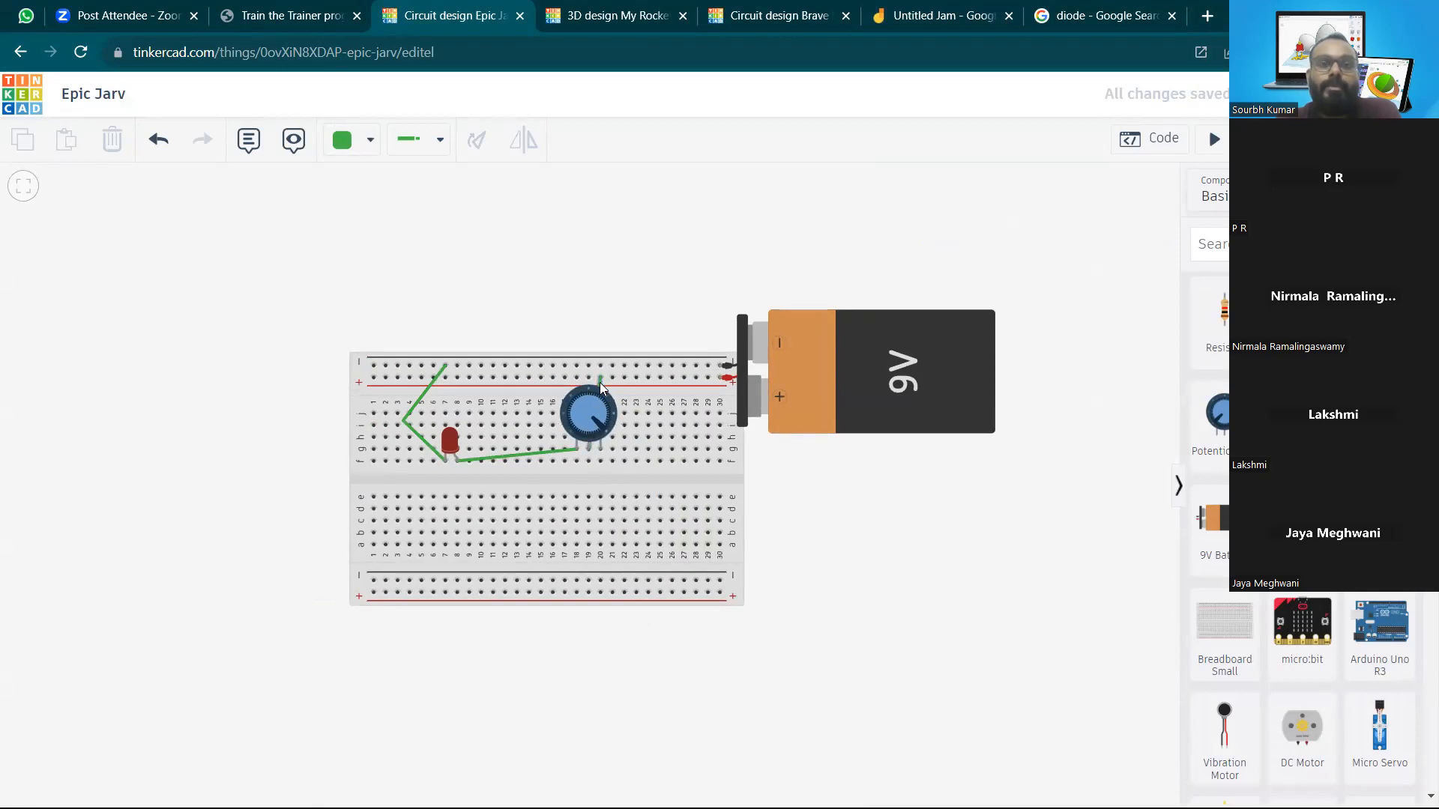
{"action": "left_click", "coordinate": [600, 384]}
{"action": "mouse_move", "coordinate": [582, 414]}
{"action": "left_mouse_down"}
{"action": "mouse_move", "coordinate": [560, 414]}
{"action": "mouse_move", "coordinate": [575, 414]}
{"action": "left_mouse_up"}
{"action": "left_click", "coordinate": [602, 386]}
{"action": "left_click", "coordinate": [650, 291]}
{"action": "scroll", "coordinate": [581, 439], "scroll_direction": "up", "scroll_amount": 2}
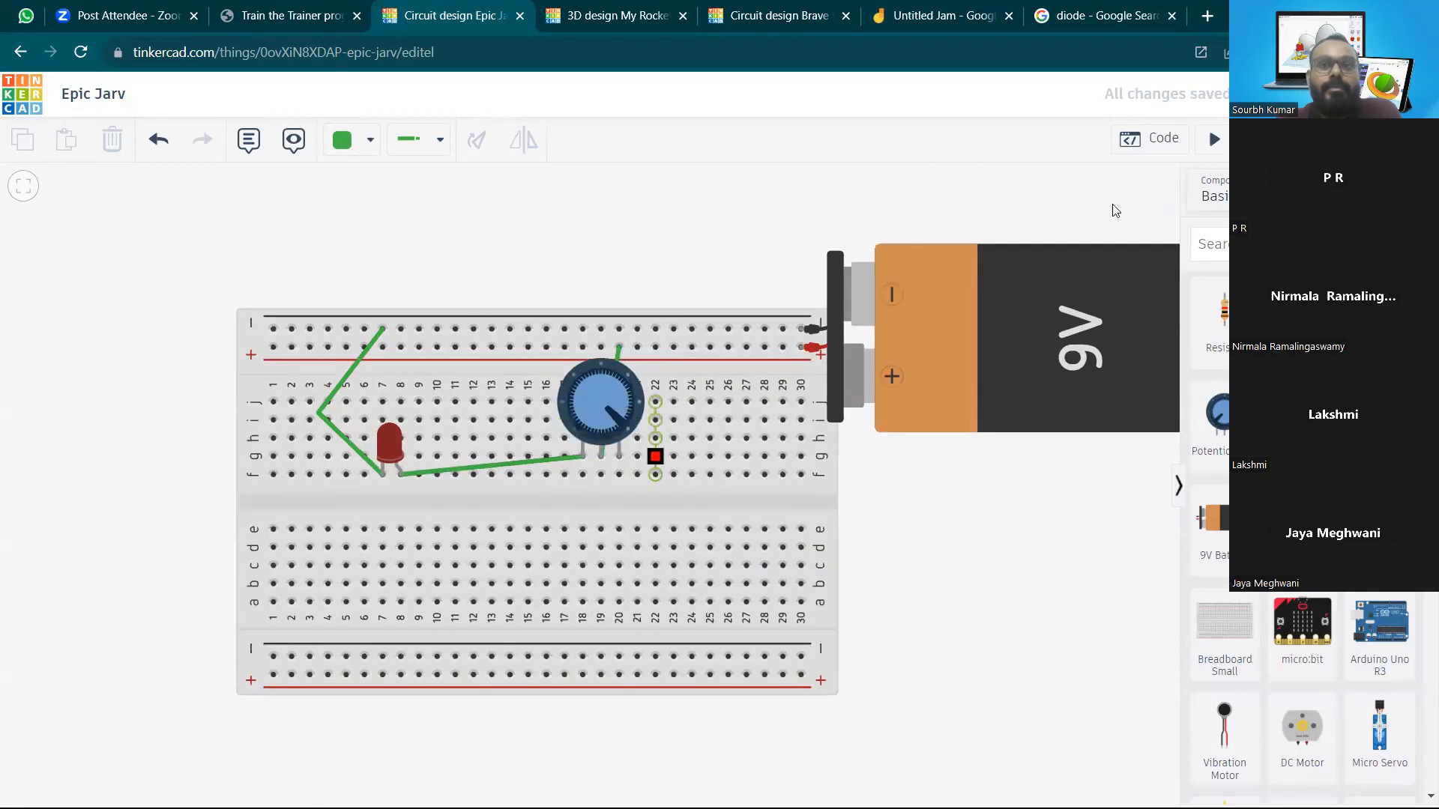
Test the potentiometer by turning its knob in the simulation, and delete the green wire from its middle pin to the positive rail
{"action": "left_click", "coordinate": [1216, 143]}
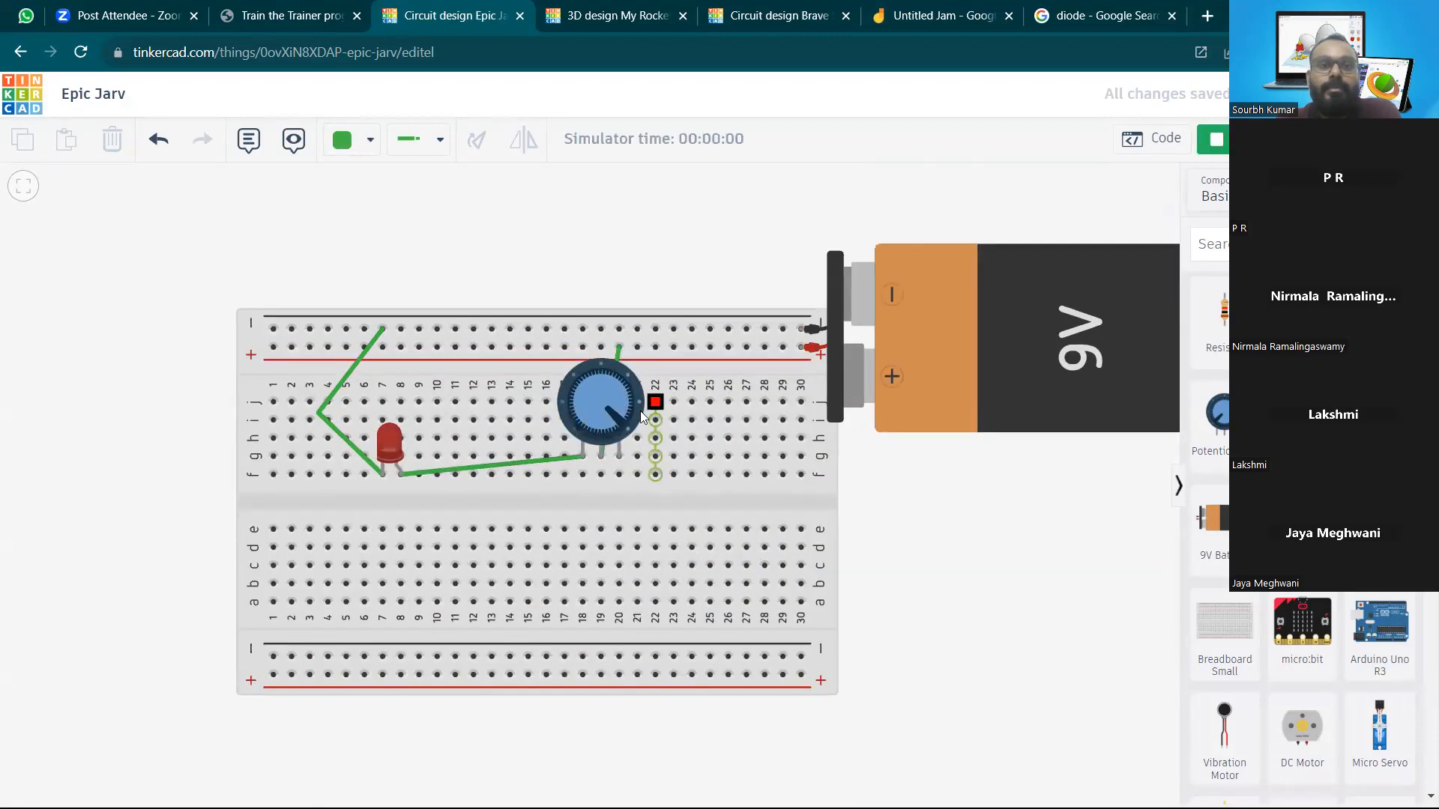
{"action": "left_click_drag", "start_coordinate": [640, 411], "coordinate": [587, 406]}
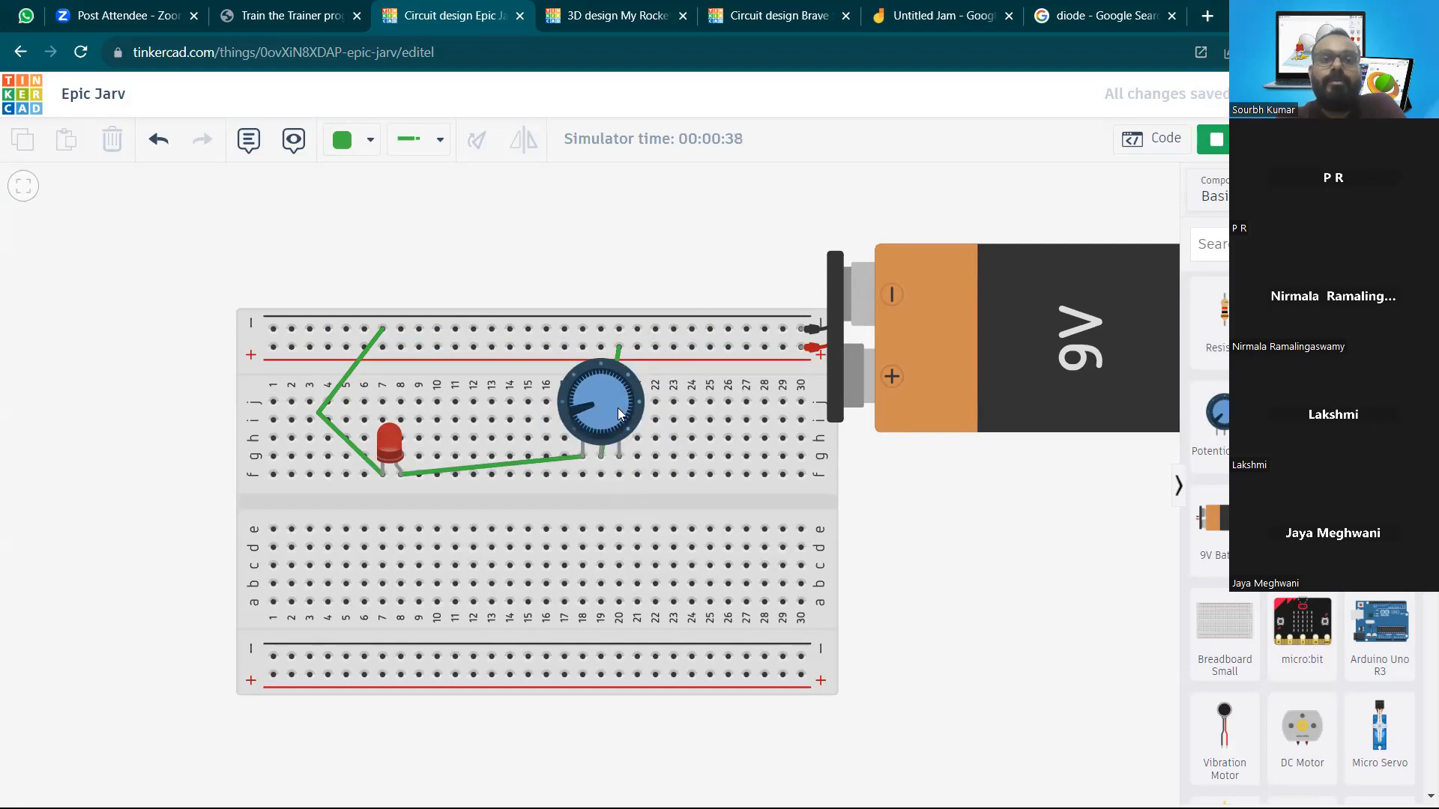
{"action": "left_click", "coordinate": [616, 354]}
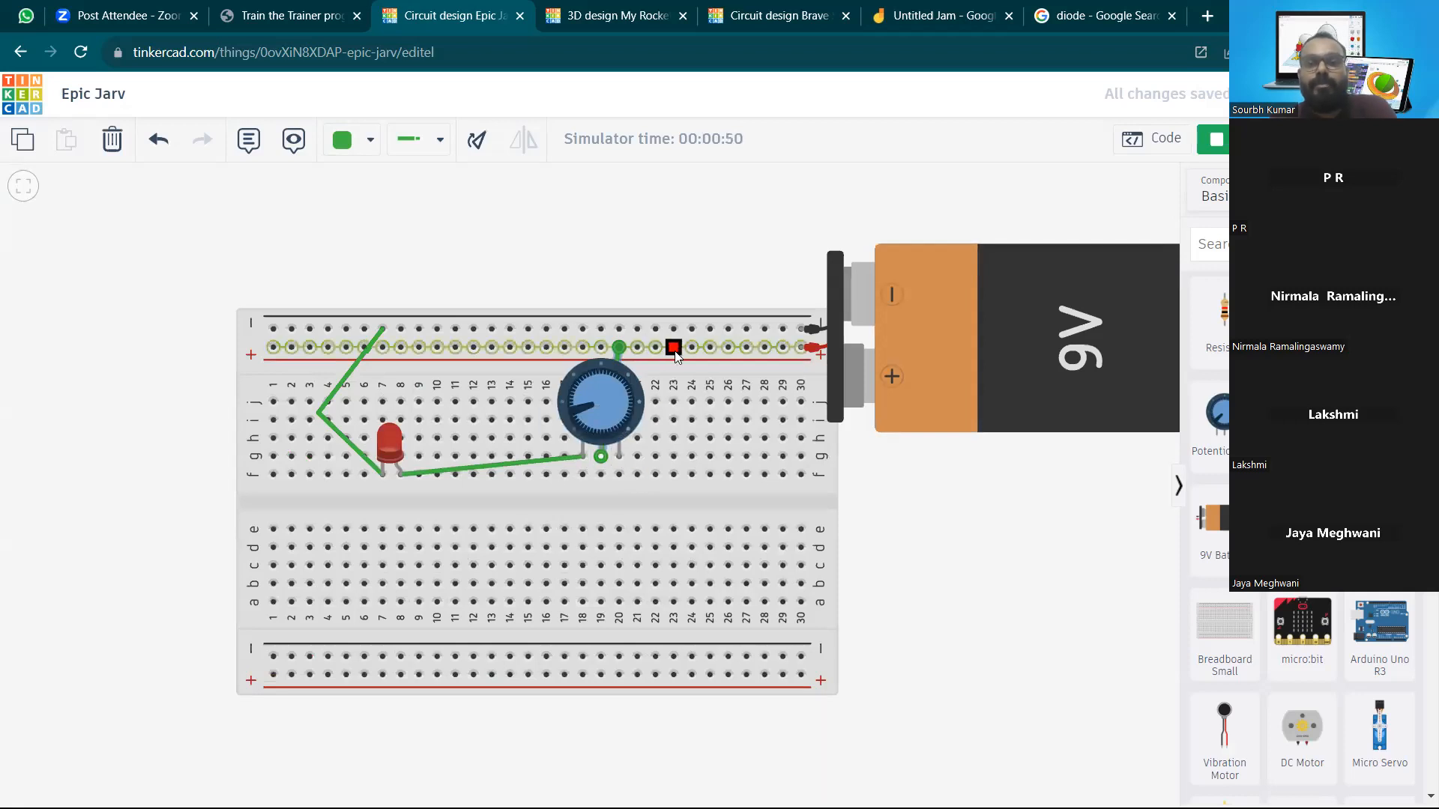
{"action": "left_click", "coordinate": [1214, 138]}
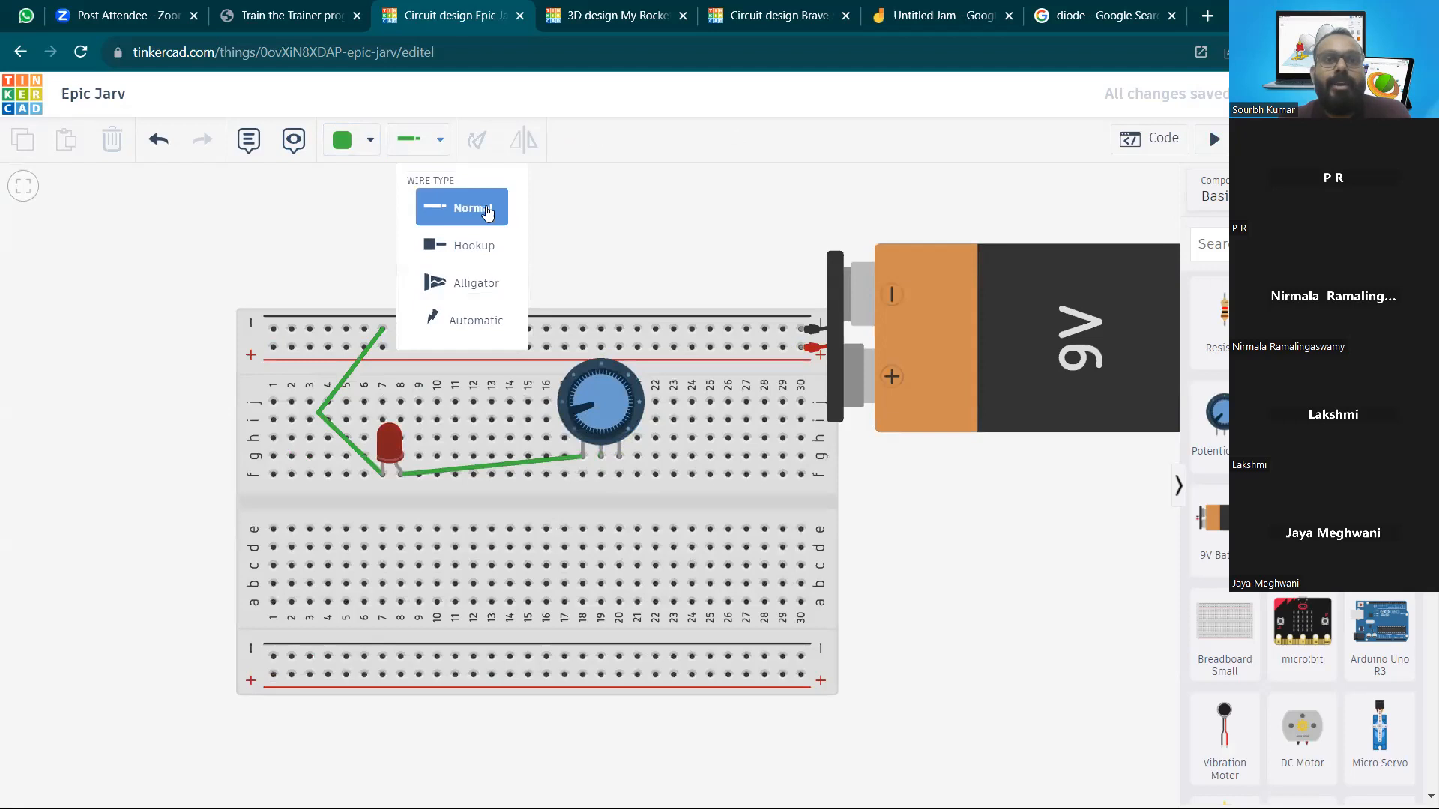
Try a green wire from column 20, row f, to the upper positive rail at column 24, and delete it
{"action": "left_click", "coordinate": [619, 474]}
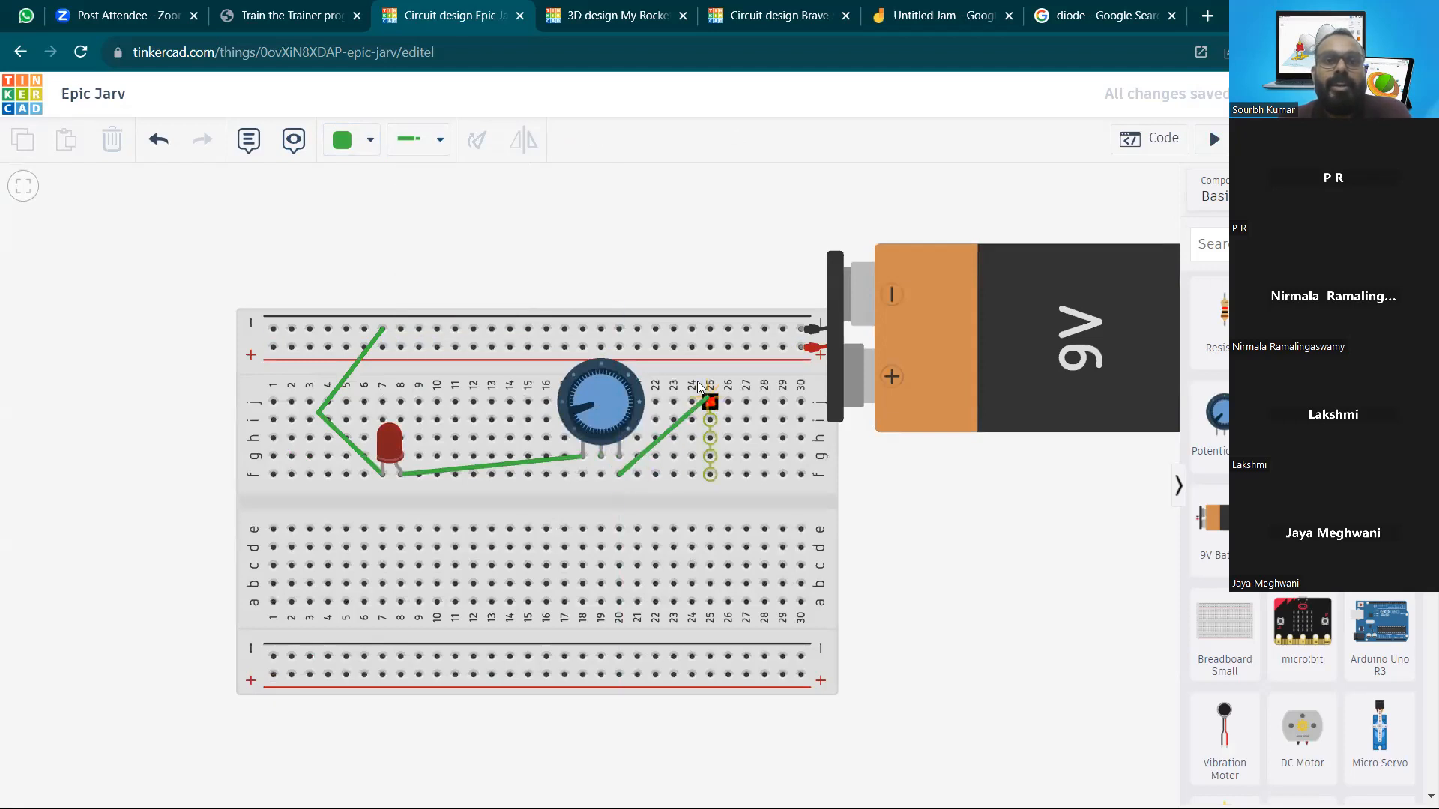
{"action": "left_click", "coordinate": [694, 355]}
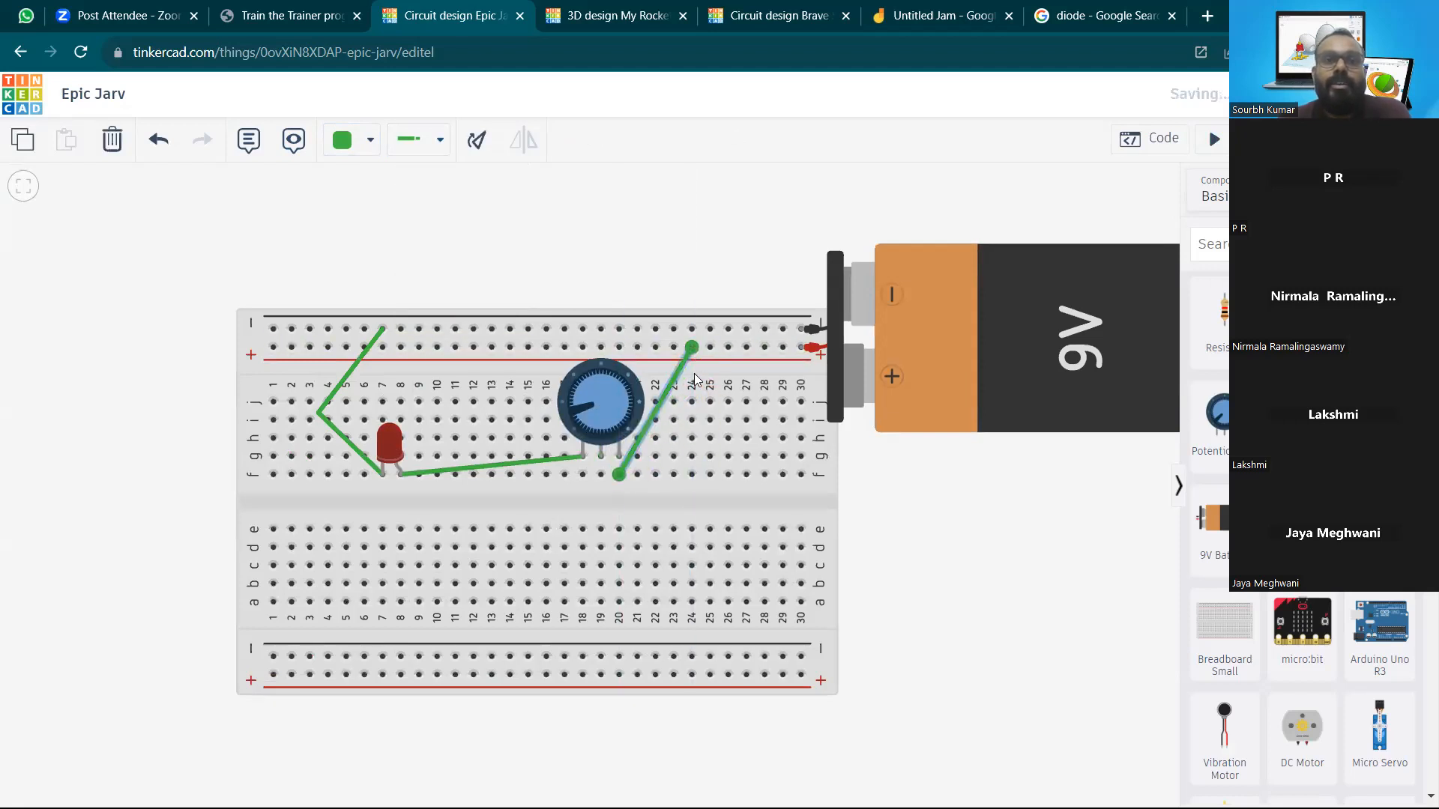
{"action": "left_click", "coordinate": [720, 247]}
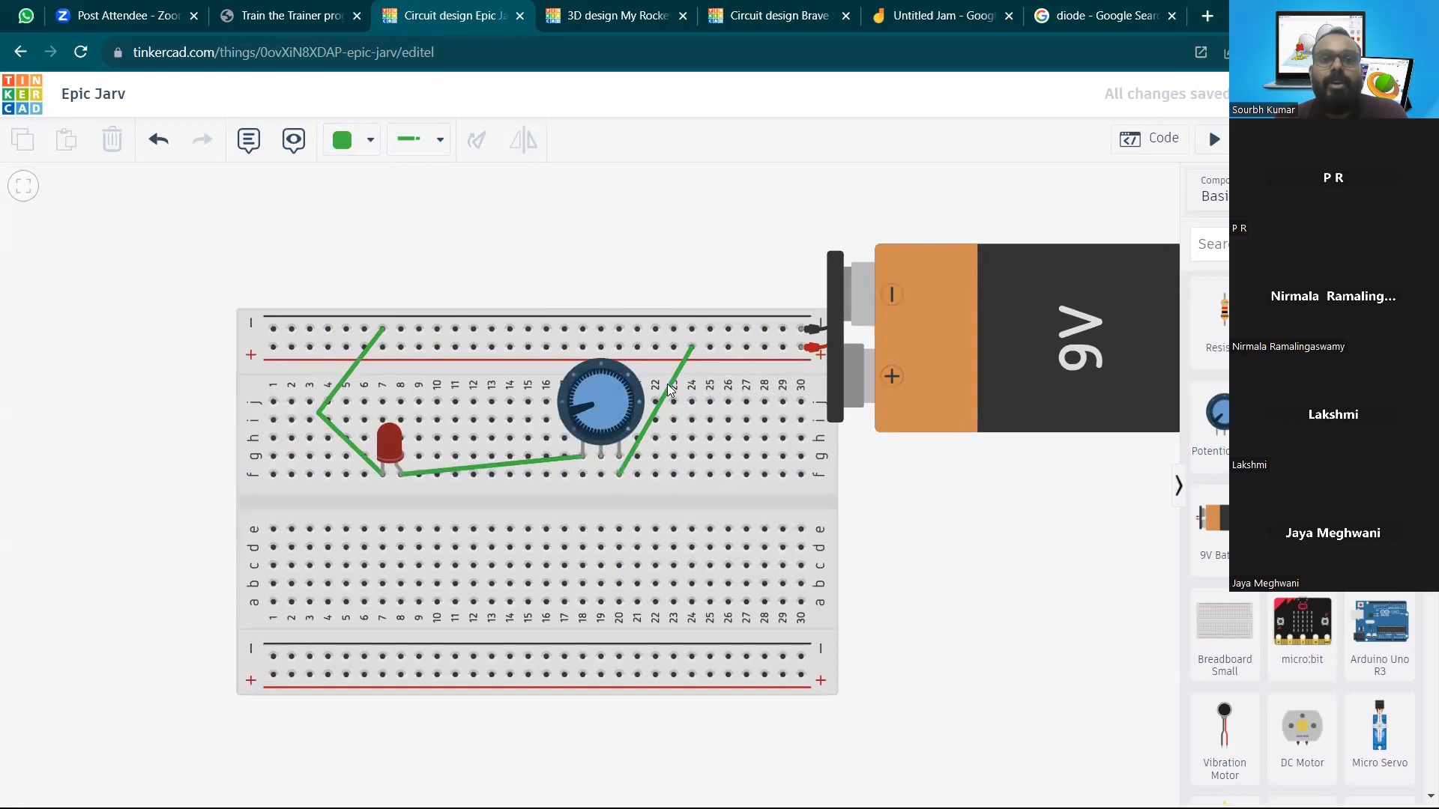
{"action": "left_click", "coordinate": [669, 389]}
{"action": "key", "text": "Delete"}
Delete the green wire between the LED and the potentiometer, and rotate the potentiometer 180° so its pins point up
{"action": "left_click", "coordinate": [567, 463]}
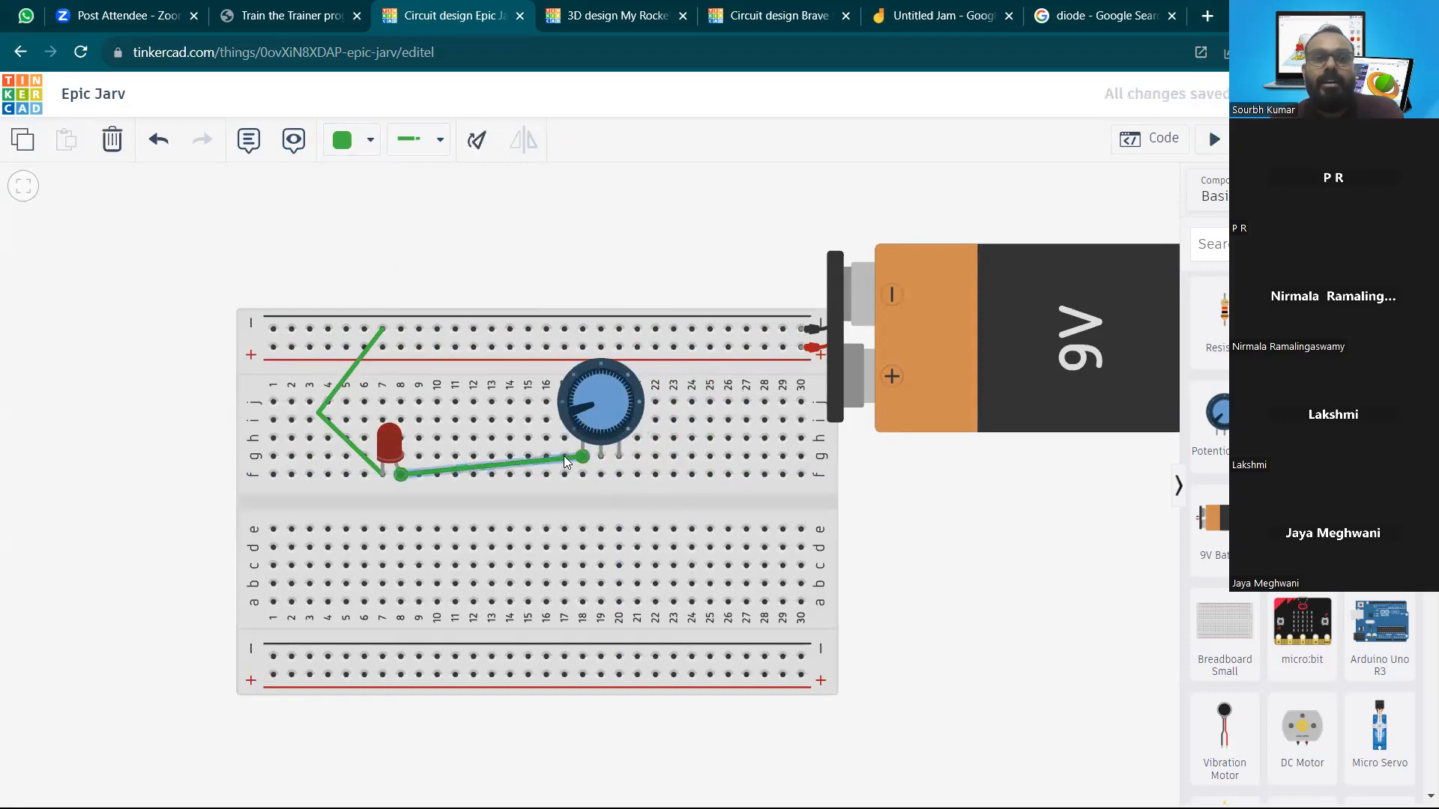
{"action": "key", "text": "Delete"}
{"action": "left_click", "coordinate": [592, 408]}
{"action": "left_click", "coordinate": [478, 140]}
{"action": "left_click", "coordinate": [477, 140]}
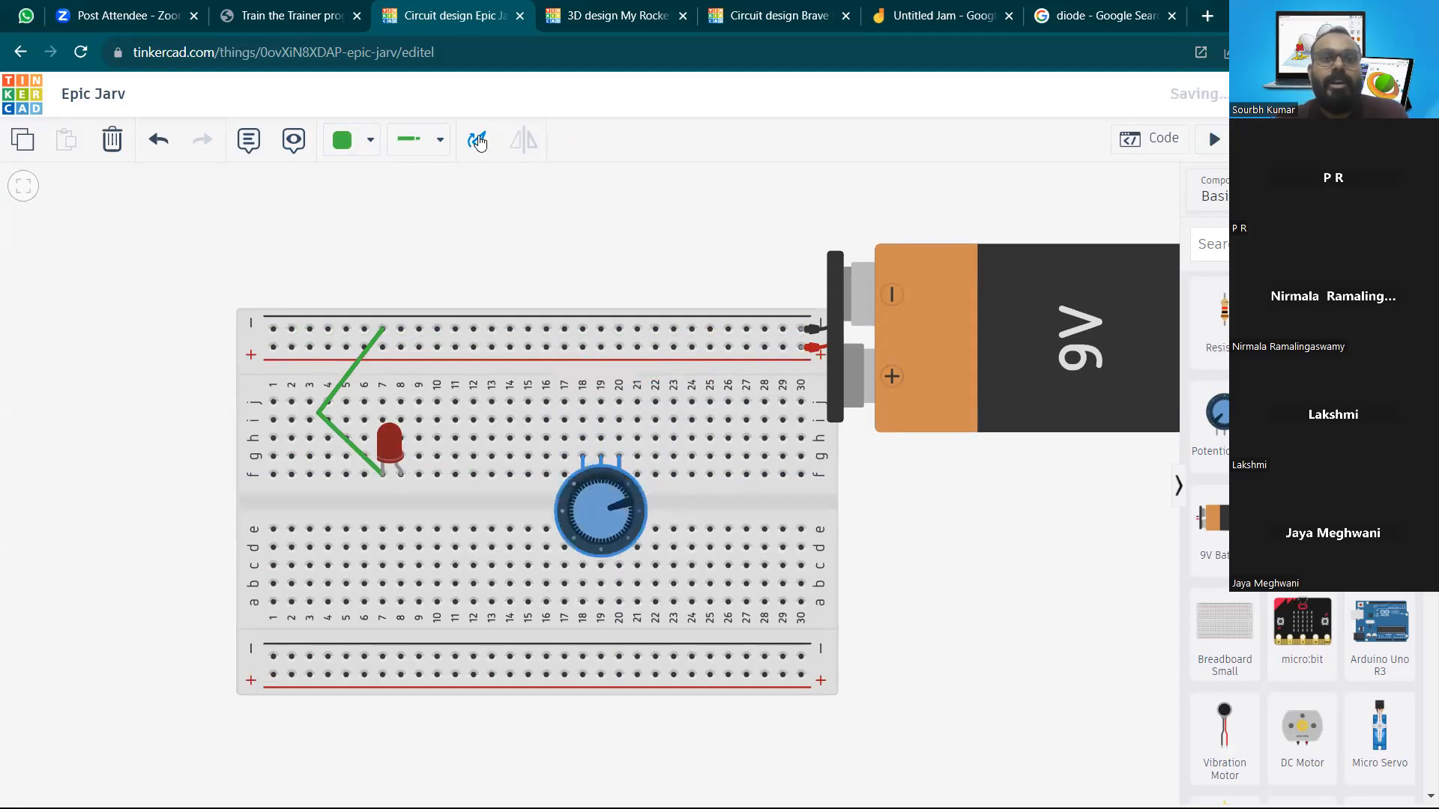
{"action": "left_click", "coordinate": [478, 138]}
{"action": "left_click", "coordinate": [488, 141]}
{"action": "left_click", "coordinate": [488, 142]}
{"action": "left_click", "coordinate": [488, 141]}
{"action": "left_click", "coordinate": [488, 141]}
{"action": "left_click", "coordinate": [489, 141]}
{"action": "left_click", "coordinate": [489, 141]}
{"action": "left_click", "coordinate": [488, 142]}
{"action": "left_click", "coordinate": [489, 142]}
{"action": "left_click", "coordinate": [487, 142]}
{"action": "left_click", "coordinate": [488, 142]}
{"action": "left_click", "coordinate": [488, 142]}
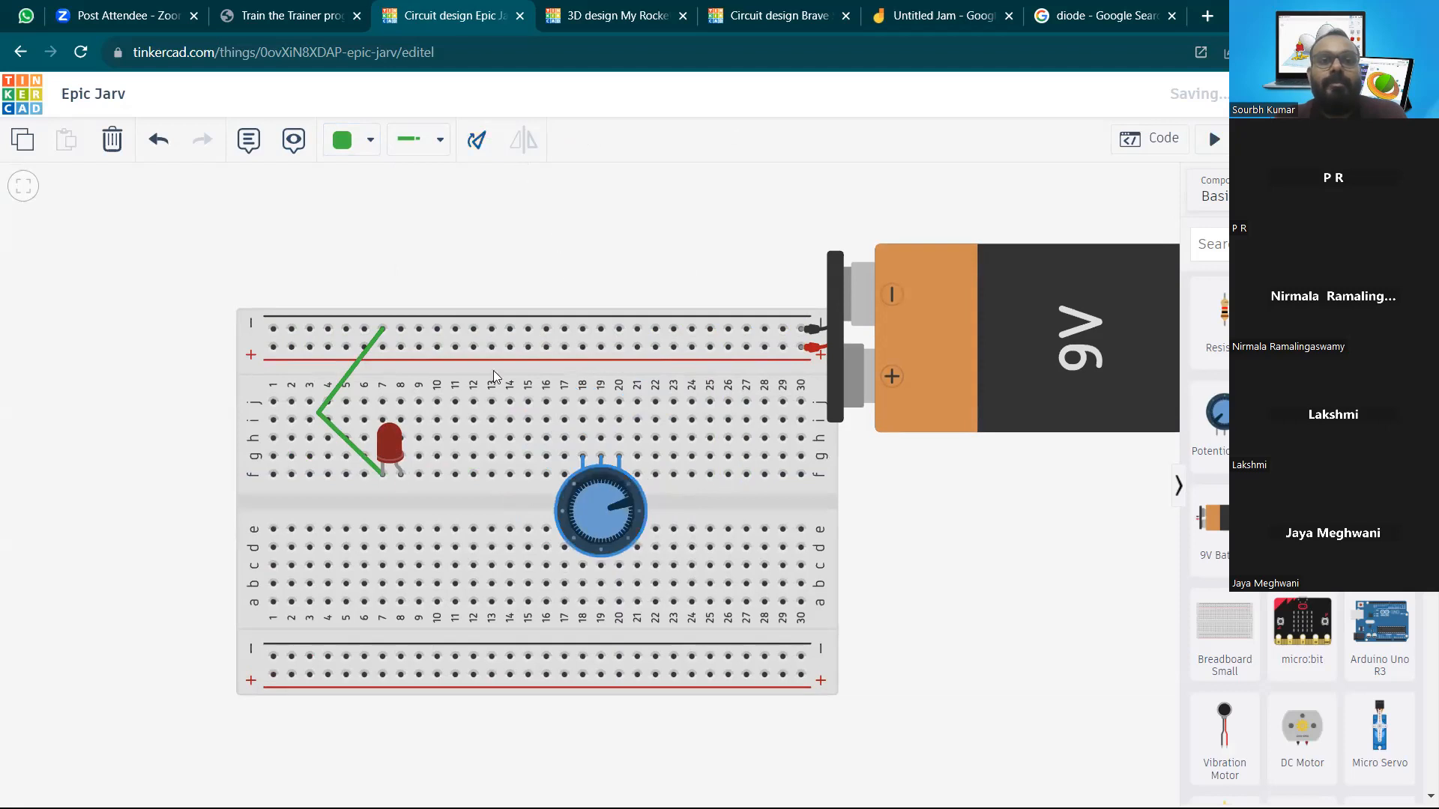
{"action": "left_click", "coordinate": [575, 288]}
Replace the LED's bent green wire with a straight one from column 7, row j, to the upper negative rail
{"action": "left_click", "coordinate": [354, 367]}
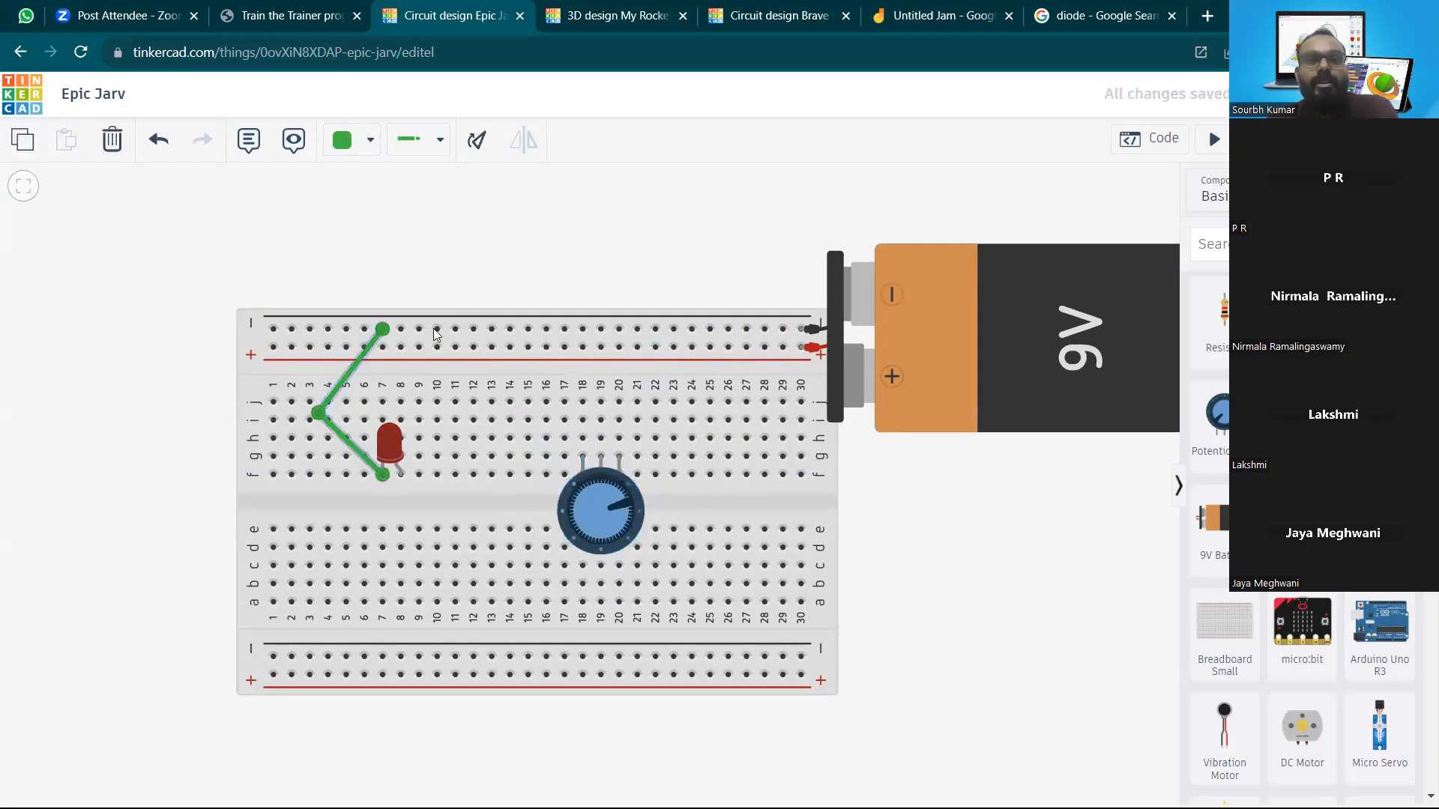
{"action": "key", "text": "Delete"}
{"action": "left_click", "coordinate": [418, 141]}
{"action": "left_click", "coordinate": [383, 402]}
{"action": "left_click", "coordinate": [383, 329]}
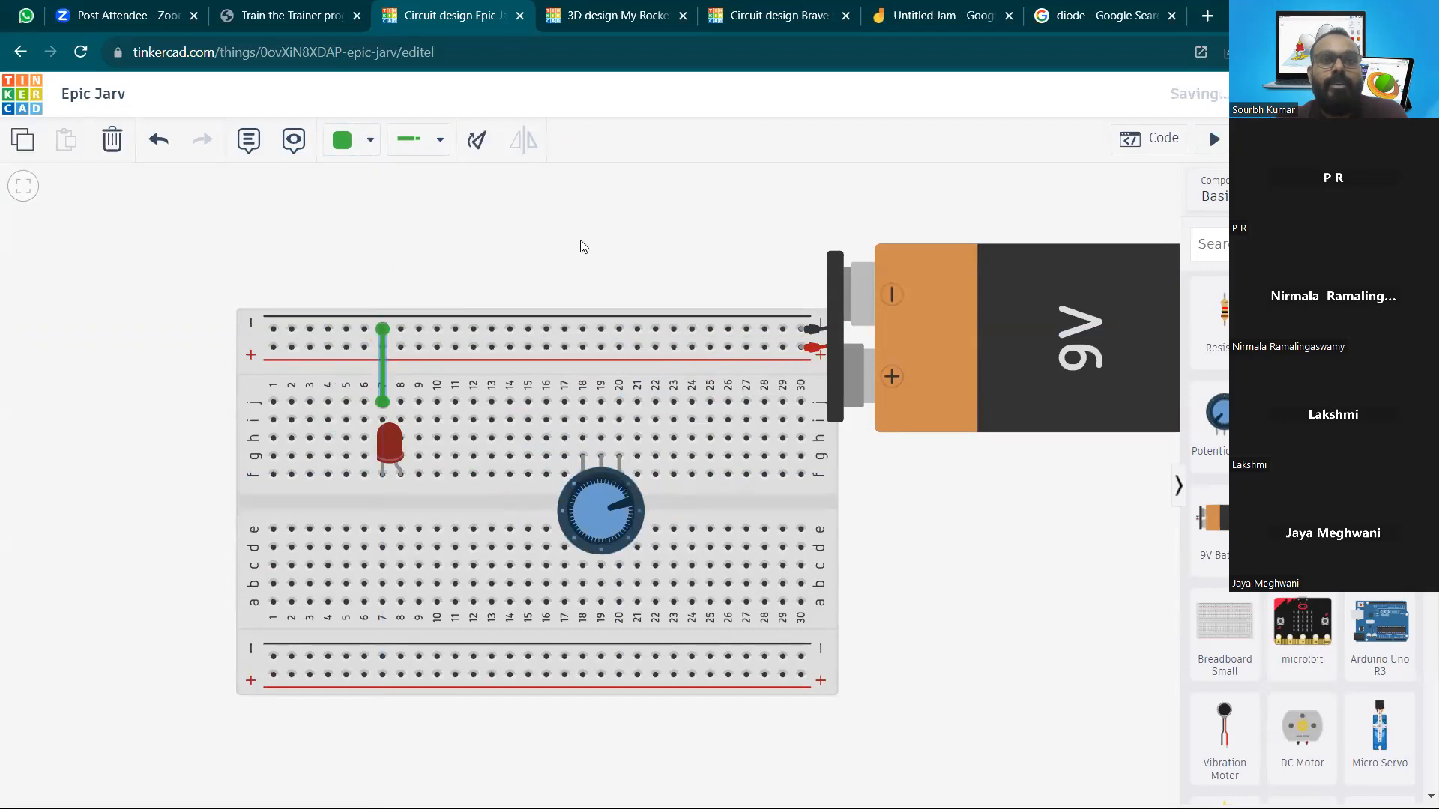
{"action": "left_click", "coordinate": [584, 247]}
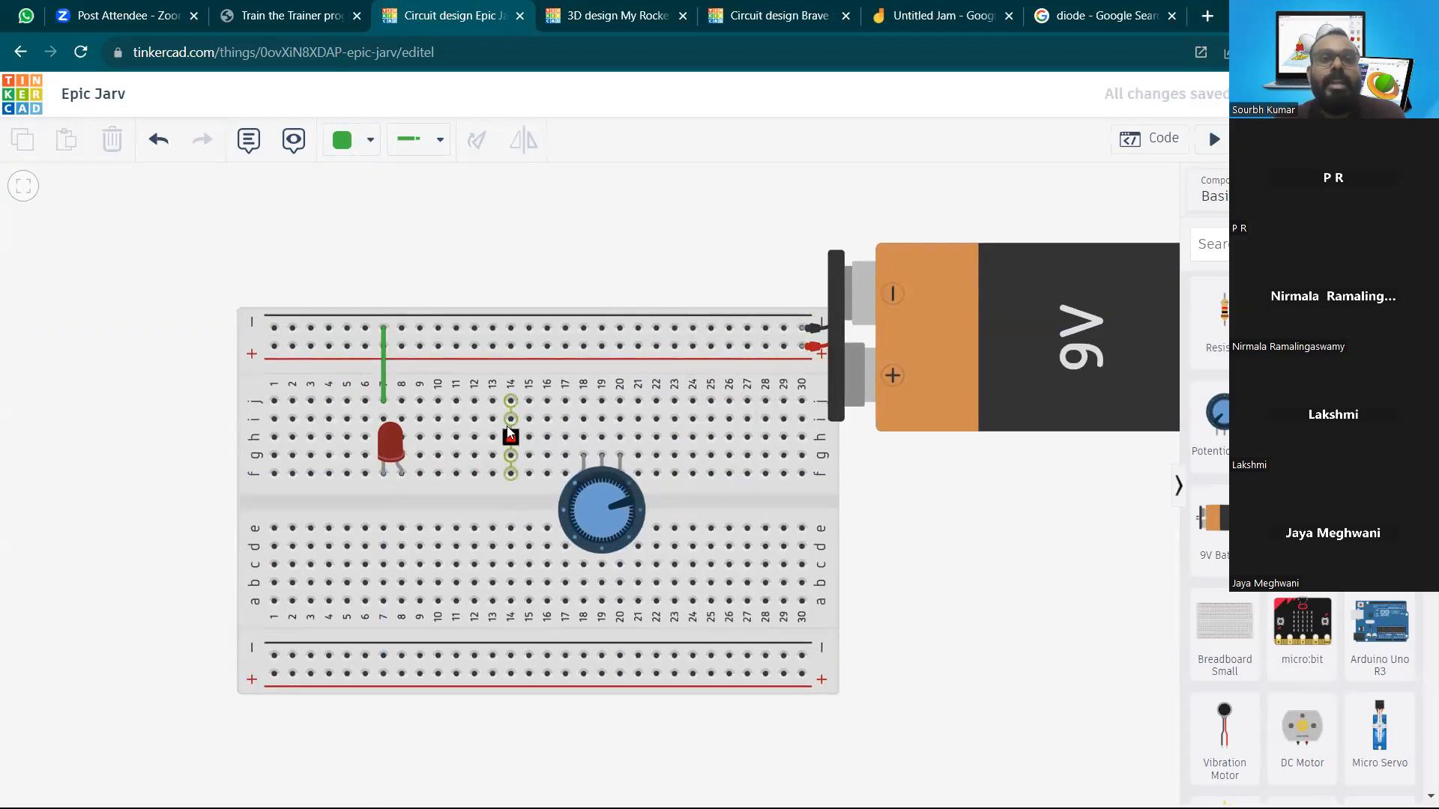
Run a red wire from column 19, row j, at the potentiometer's middle pin to the upper positive rail
{"action": "left_click", "coordinate": [367, 140]}
{"action": "left_click", "coordinate": [383, 234]}
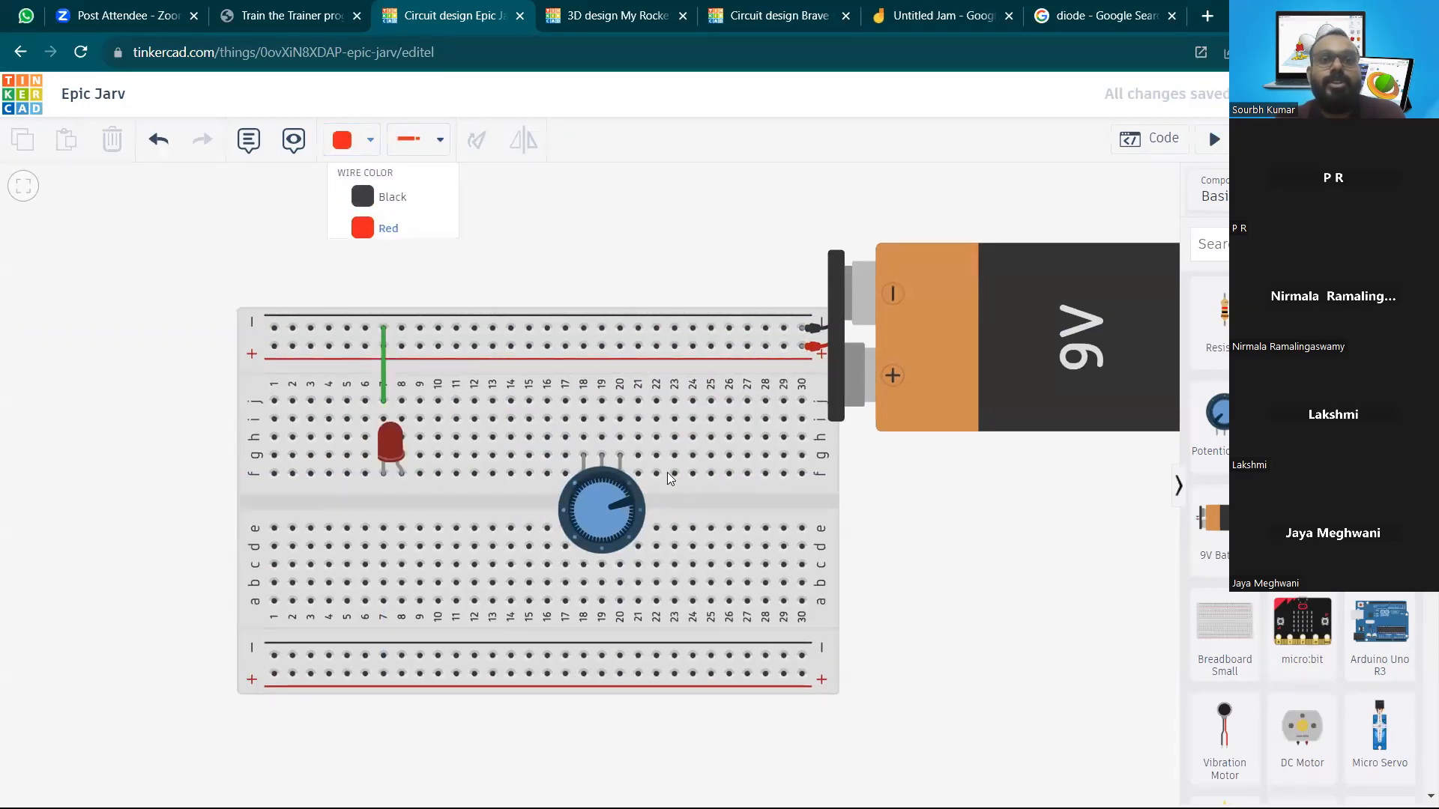
{"action": "left_click", "coordinate": [601, 401]}
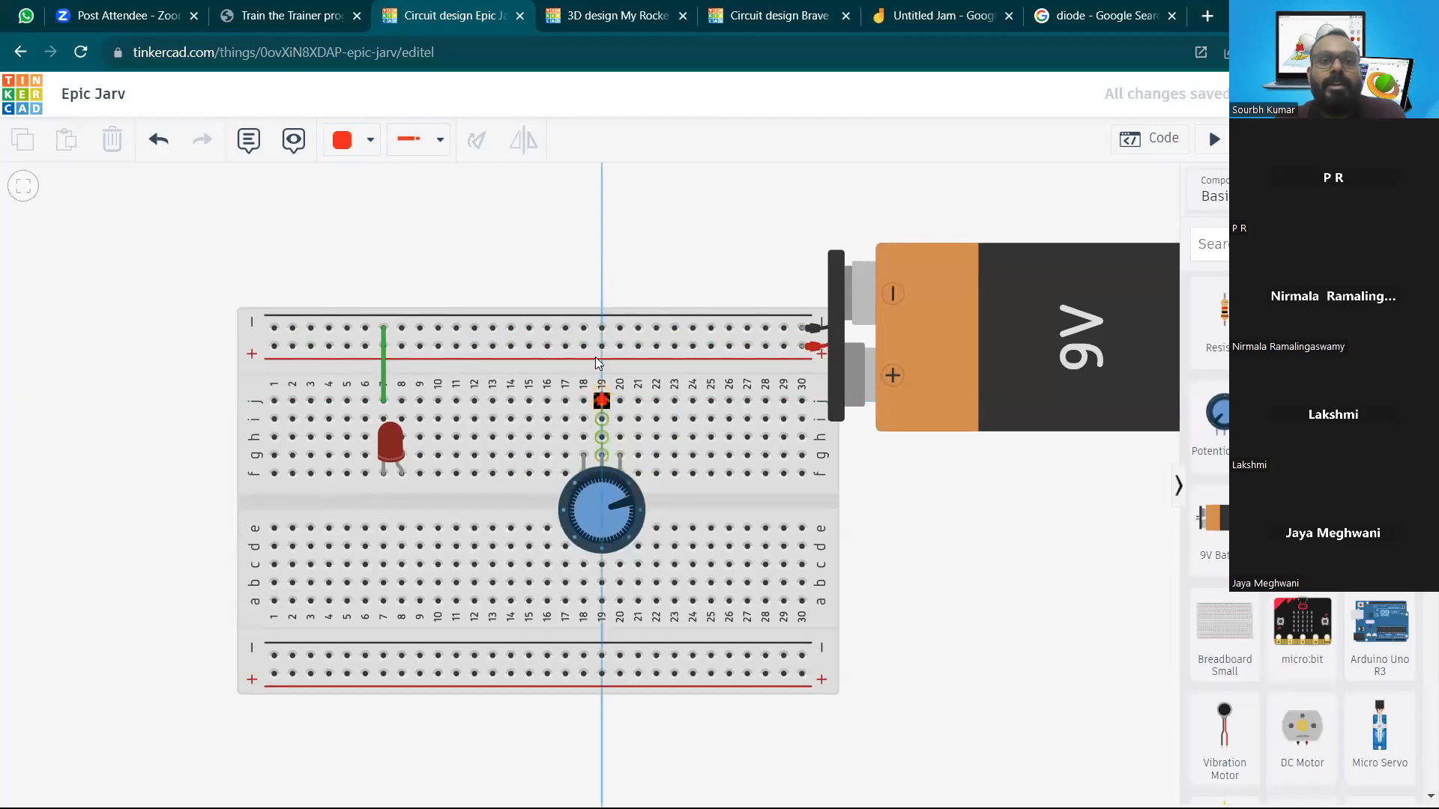
{"action": "left_click", "coordinate": [602, 345]}
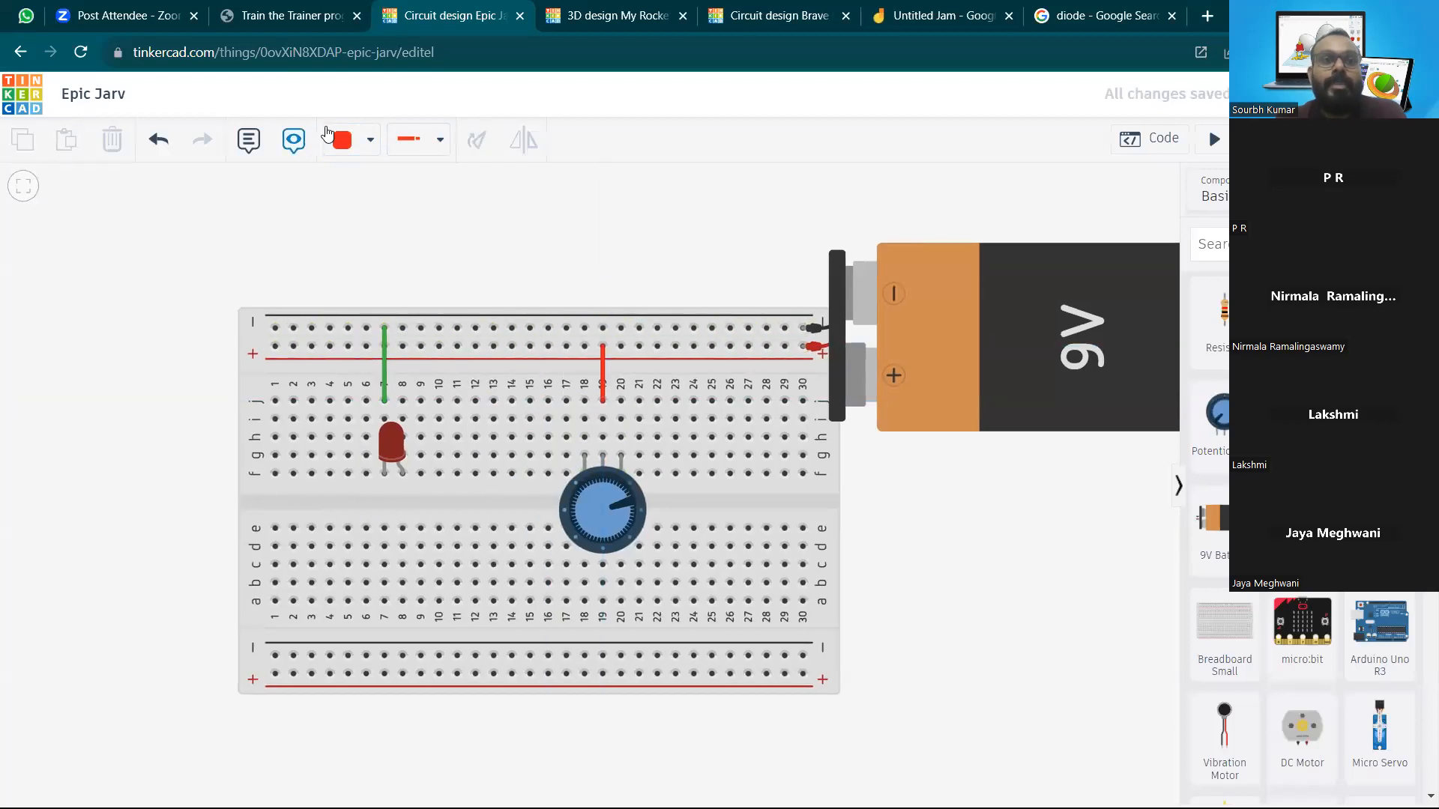
Connect column 8, row j, to column 18, row j, with a red wire, and start the simulation
{"action": "left_click", "coordinate": [440, 140]}
{"action": "left_click", "coordinate": [449, 209]}
{"action": "left_click", "coordinate": [403, 401]}
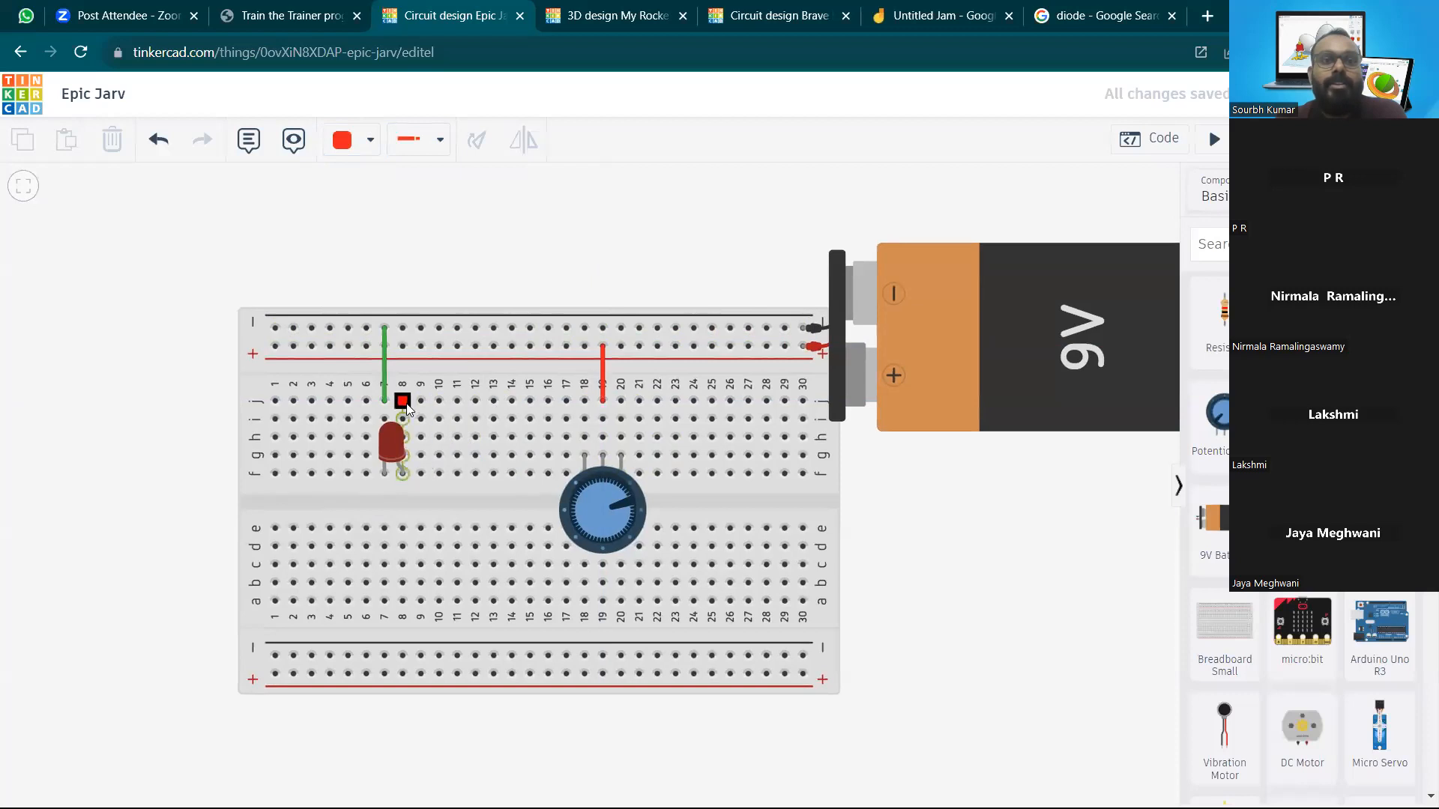
{"action": "left_click", "coordinate": [586, 401]}
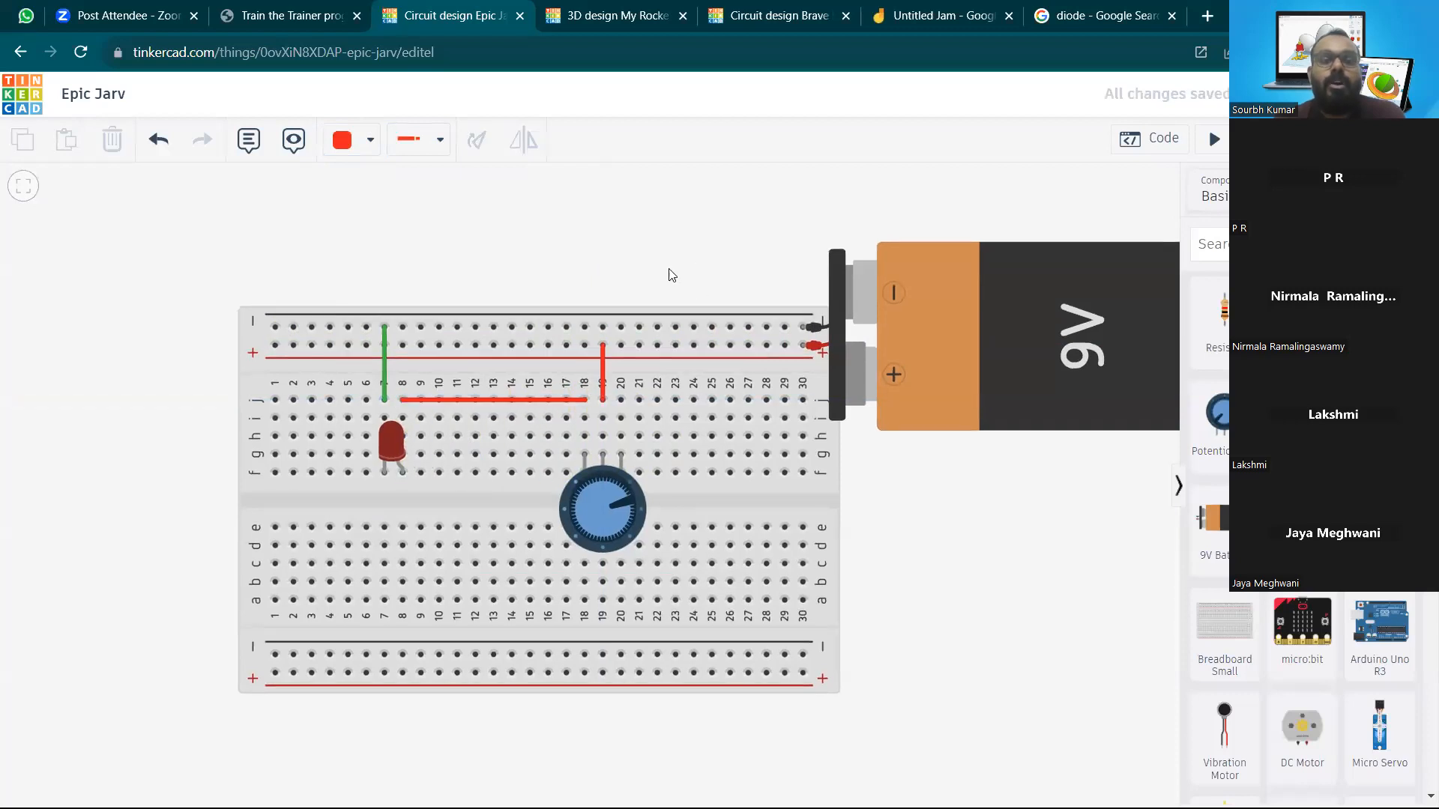
{"action": "left_click", "coordinate": [1208, 140]}
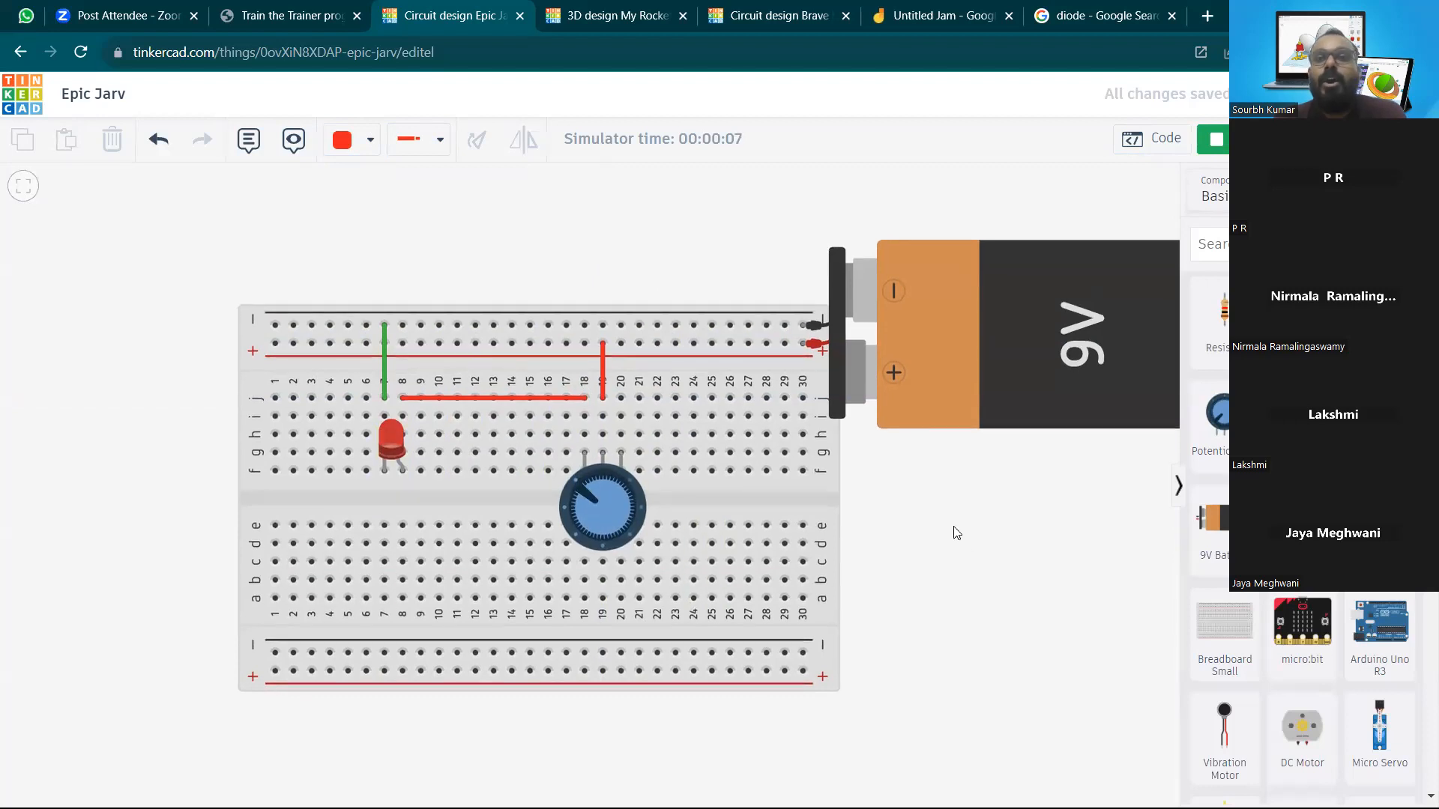
Stop the running simulation so the breadboard wiring can be edited
{"action": "scroll", "coordinate": [745, 562], "scroll_direction": "down", "scroll_amount": 2}
{"action": "left_click", "coordinate": [766, 528]}
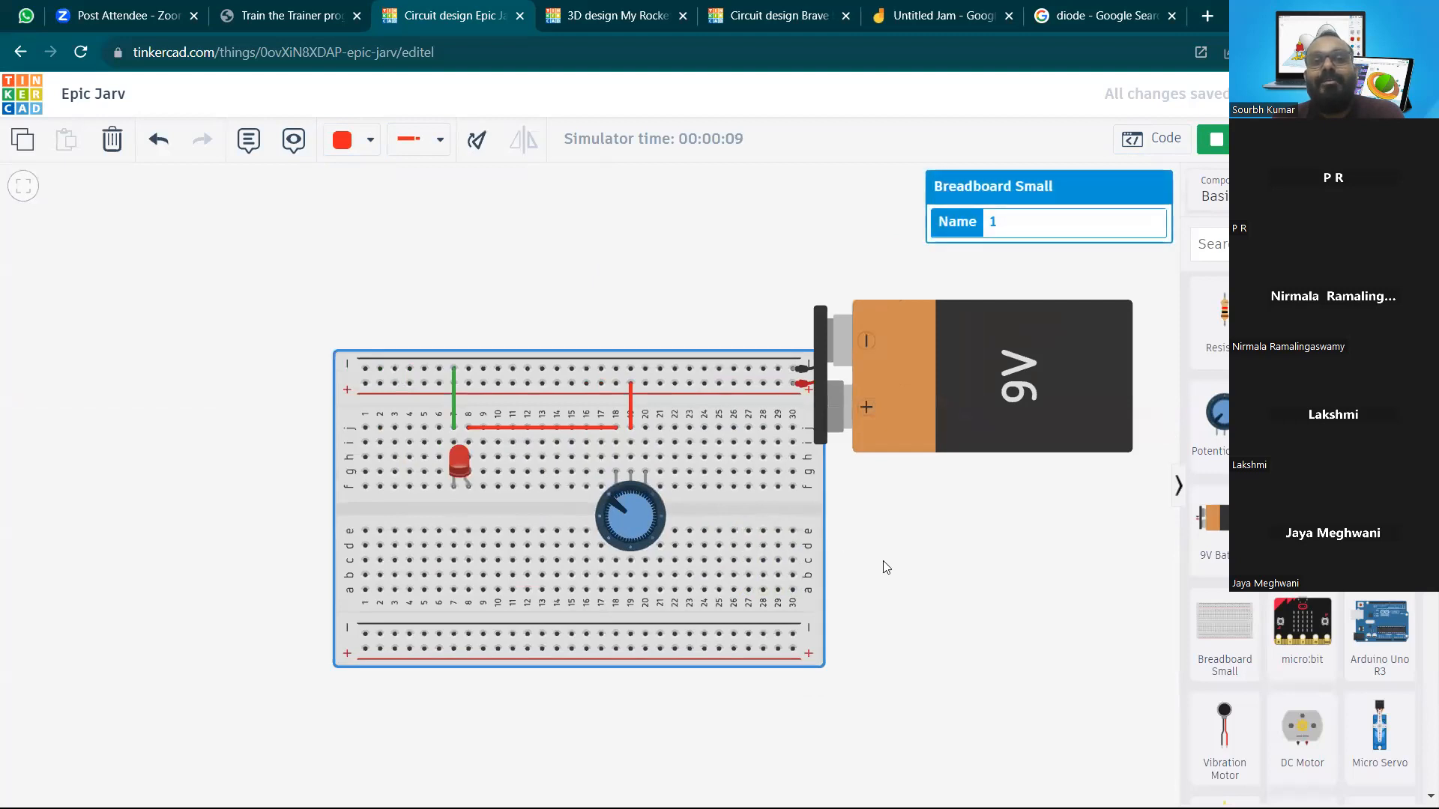
{"action": "left_click_drag", "start_coordinate": [882, 562], "coordinate": [828, 530]}
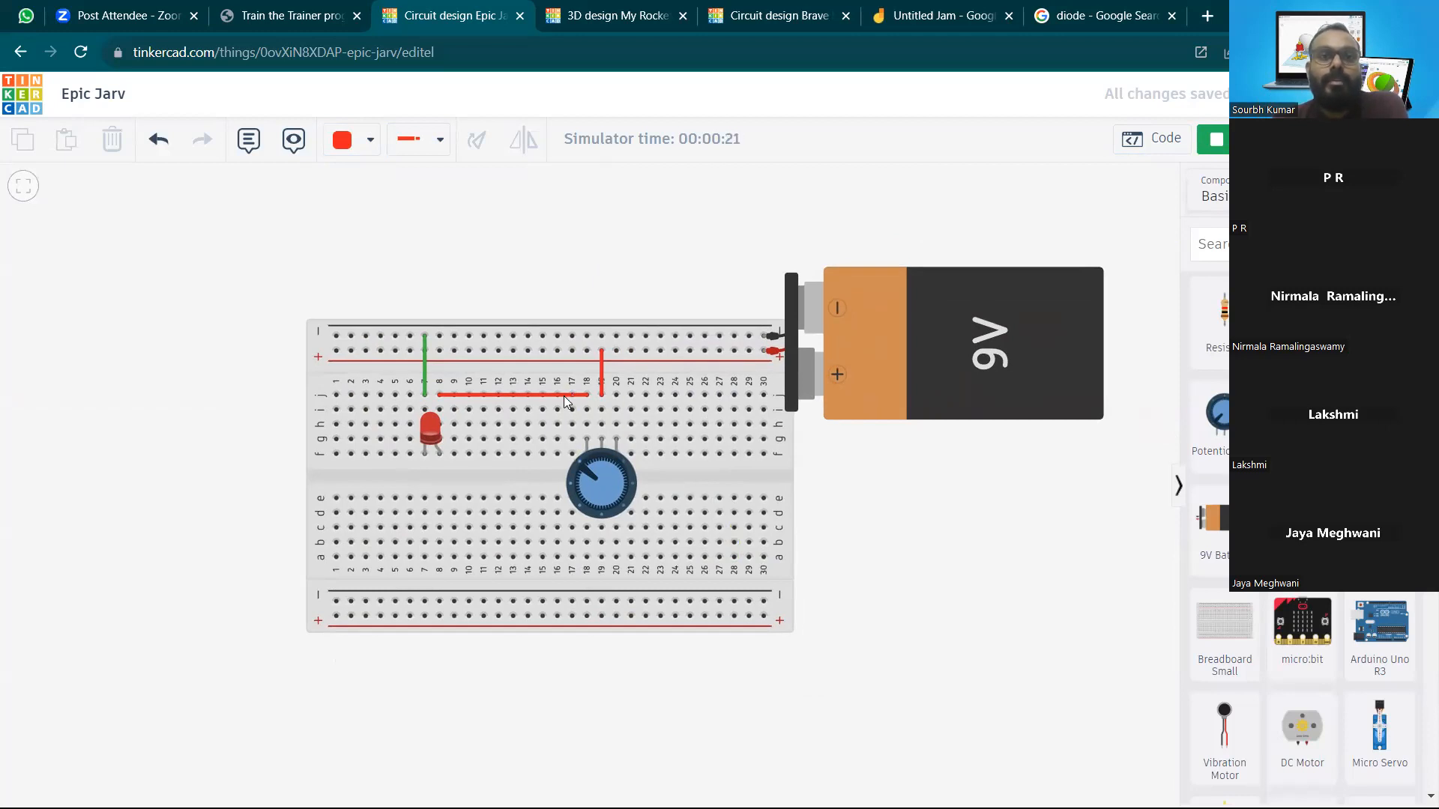
{"action": "left_click", "coordinate": [1214, 139]}
{"action": "scroll", "coordinate": [573, 383], "scroll_direction": "up", "scroll_amount": 3}
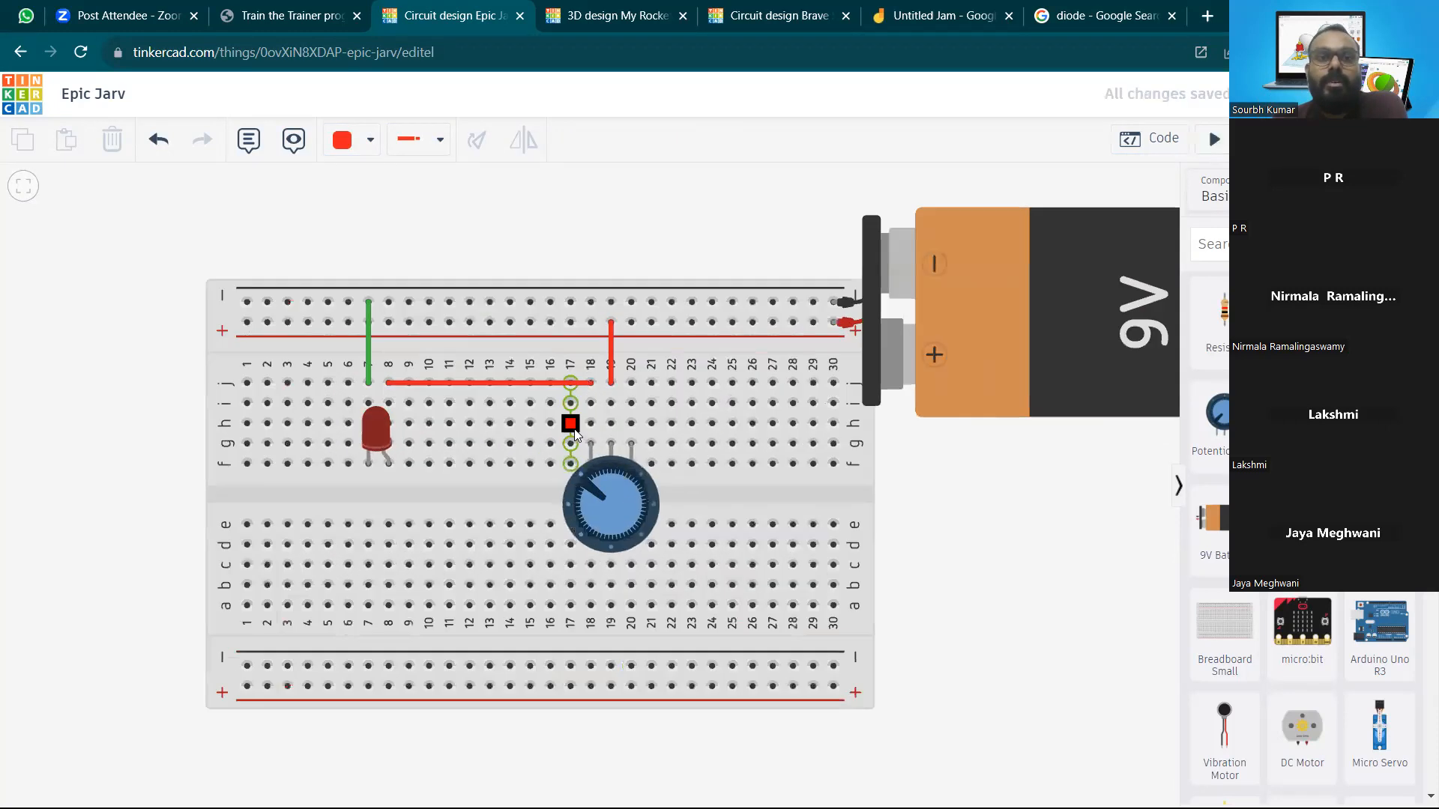
Try moving the LED wire's potentiometer end from column 18 to column 20, row j
{"action": "left_click", "coordinate": [573, 382]}
{"action": "left_click_drag", "start_coordinate": [595, 377], "coordinate": [638, 378]}
{"action": "left_click", "coordinate": [697, 240]}
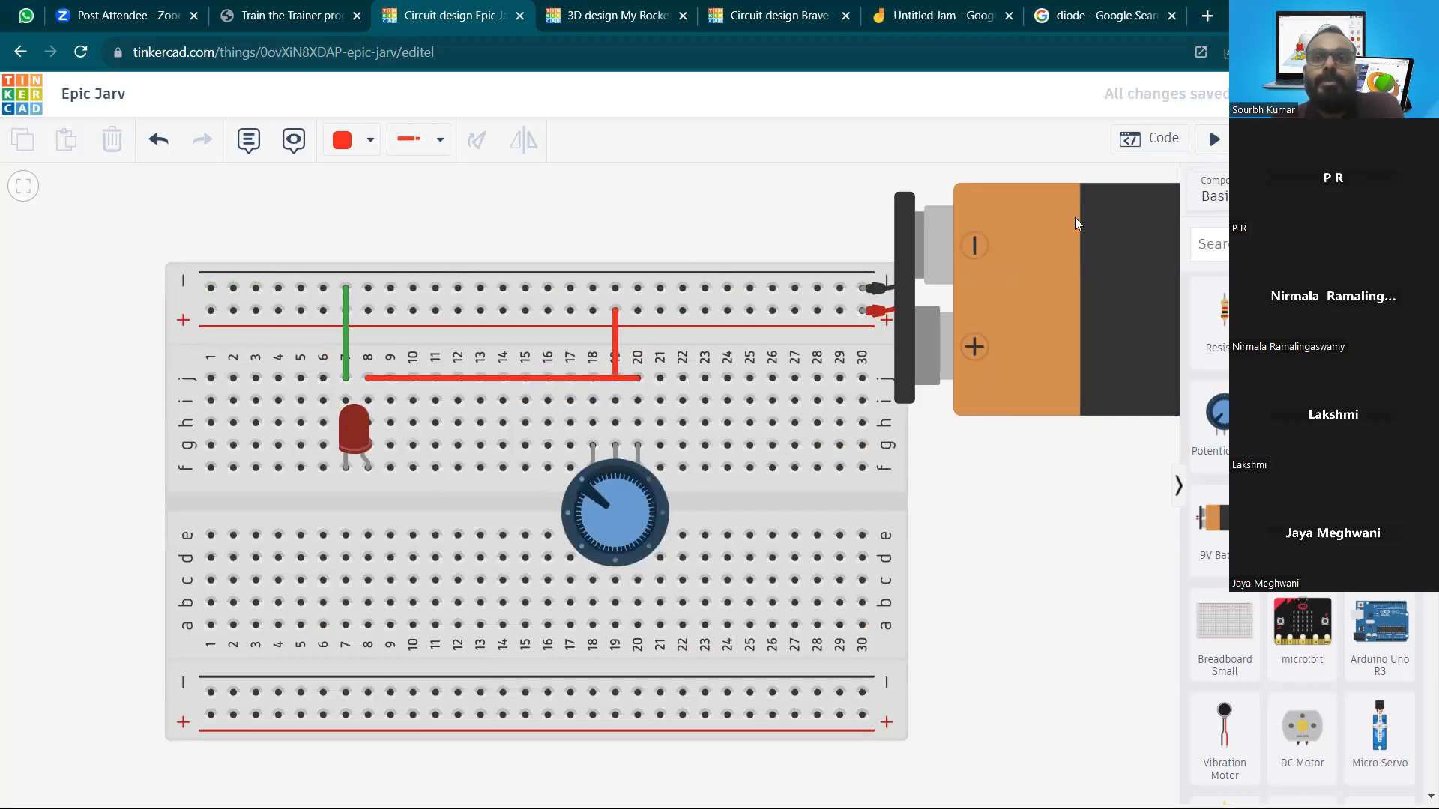
{"action": "left_click", "coordinate": [610, 380]}
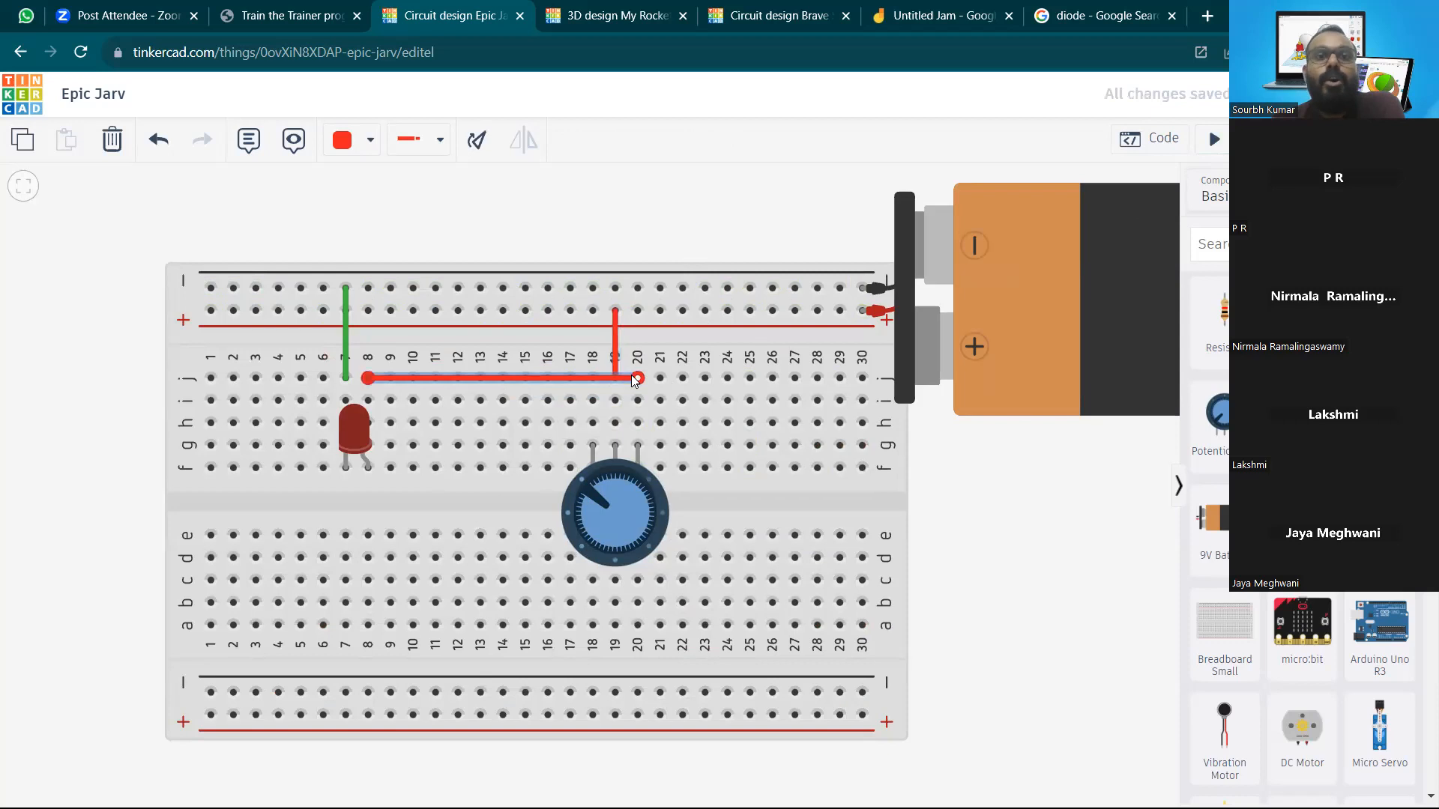
{"action": "mouse_move", "coordinate": [638, 380]}
{"action": "left_mouse_down"}
{"action": "mouse_move", "coordinate": [592, 378]}
{"action": "mouse_move", "coordinate": [638, 378]}
{"action": "left_mouse_up"}
Move the red supply wire's lower end from column 19 to column 20, row j, and simulate while turning the potentiometer knob
{"action": "left_click", "coordinate": [615, 377]}
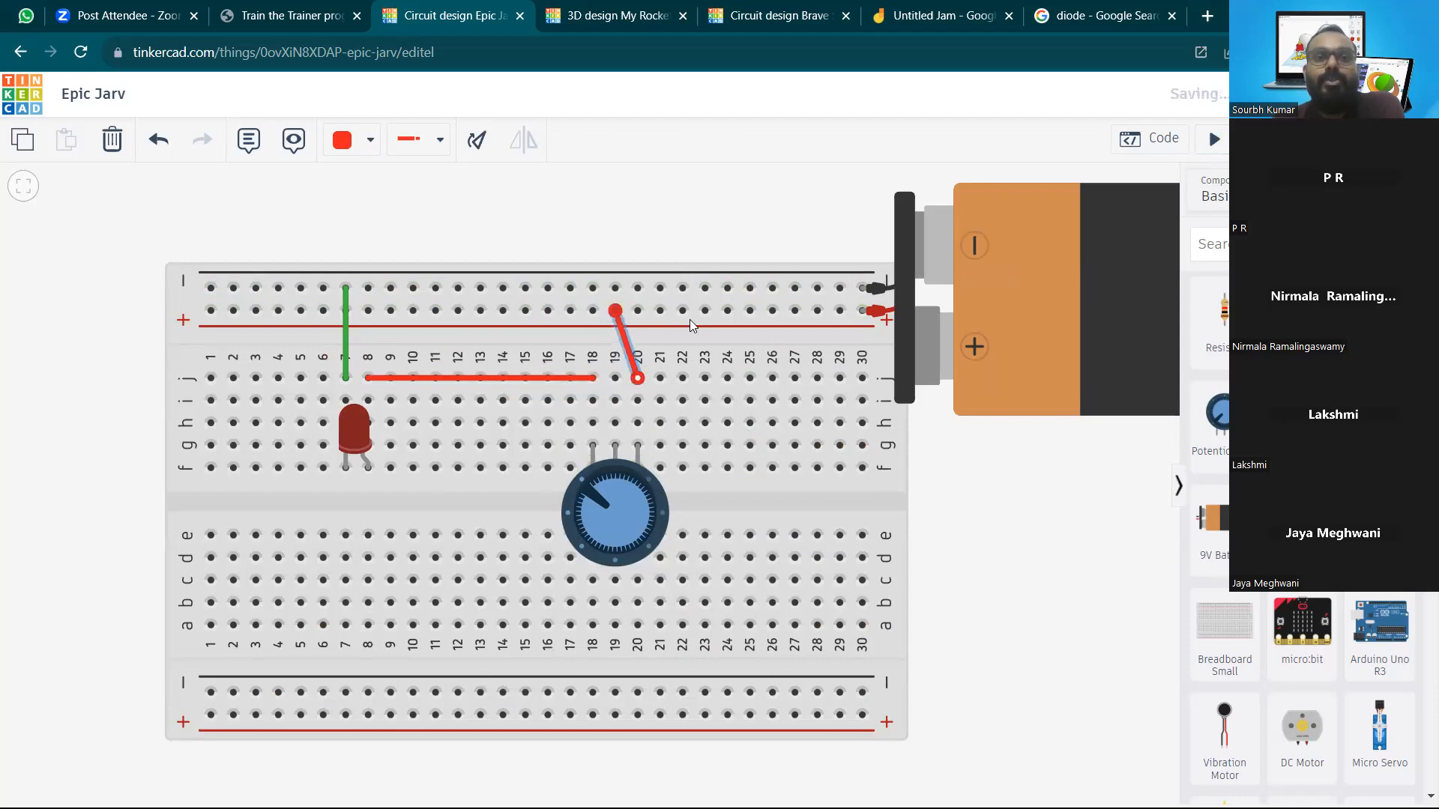
{"action": "left_click", "coordinate": [801, 231]}
{"action": "left_click", "coordinate": [1210, 141]}
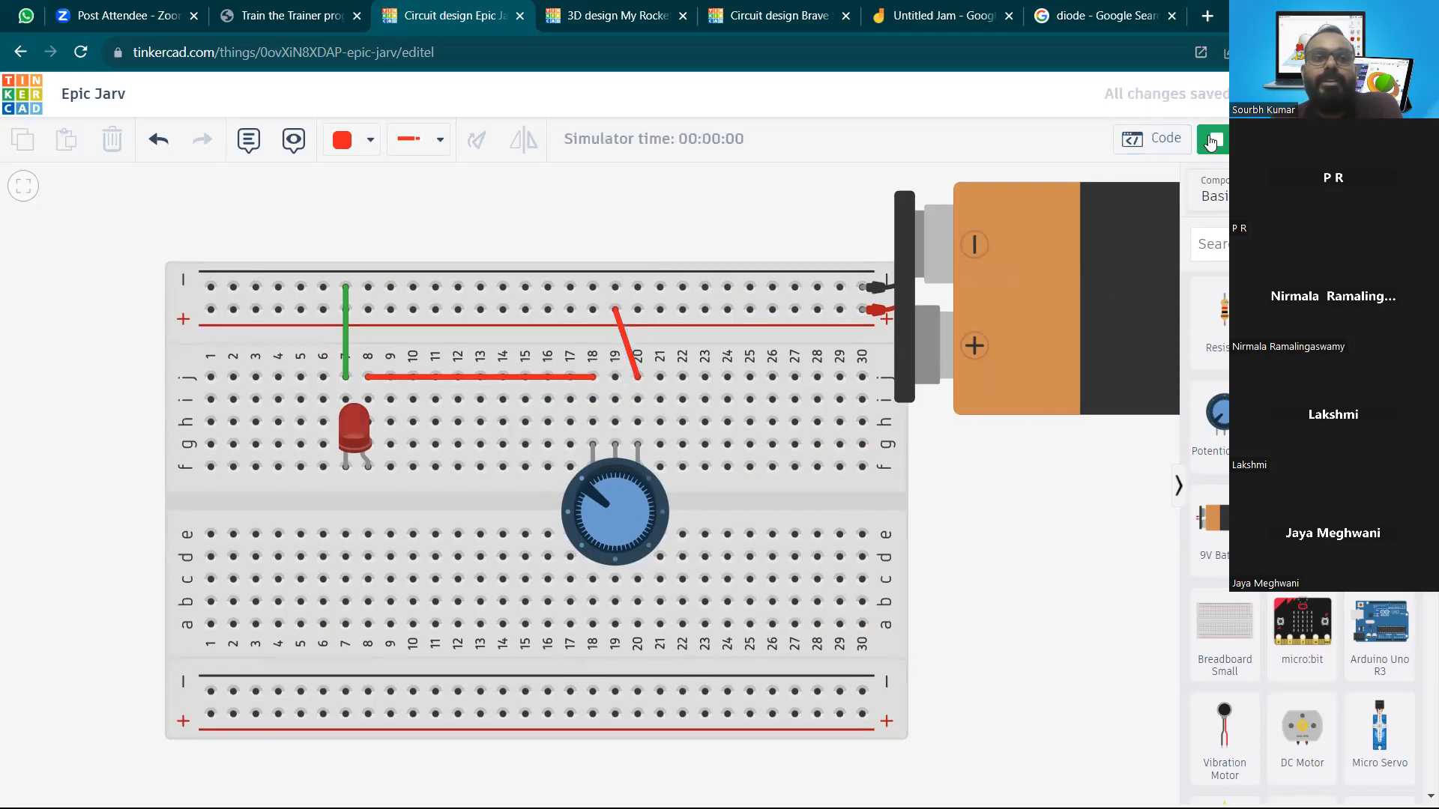
{"action": "mouse_move", "coordinate": [630, 500]}
{"action": "left_mouse_down"}
{"action": "mouse_move", "coordinate": [582, 501]}
{"action": "mouse_move", "coordinate": [604, 549]}
{"action": "mouse_move", "coordinate": [631, 532]}
{"action": "mouse_move", "coordinate": [639, 490]}
{"action": "left_mouse_up"}
{"action": "left_click_drag", "start_coordinate": [634, 476], "coordinate": [583, 482]}
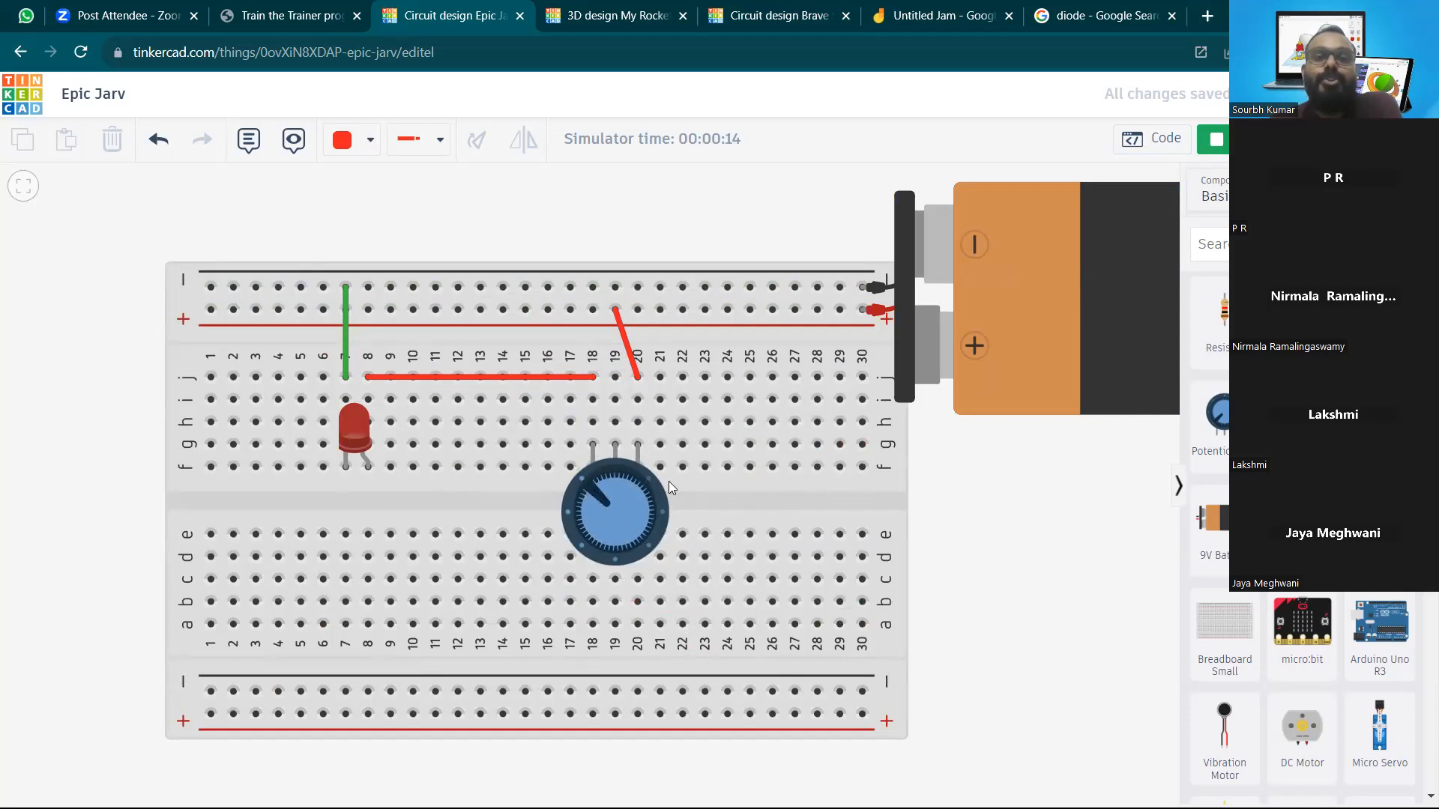
Switch to the Jamboard whiteboard and, on blank frame 6, sketch a potentiometer with three pins labelled T1, C and T2
{"action": "left_click", "coordinate": [963, 9]}
{"action": "left_click", "coordinate": [782, 104]}
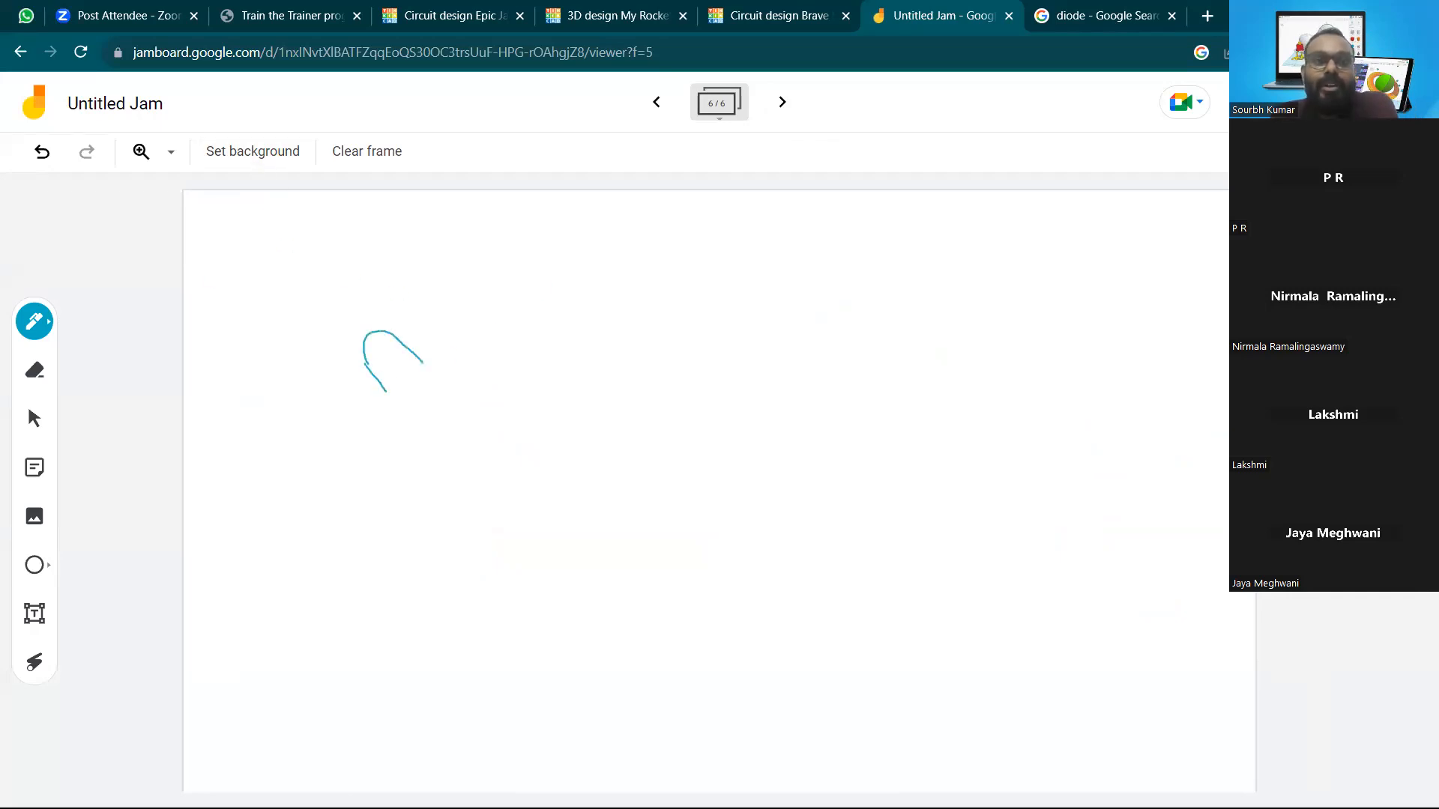
{"action": "mouse_move", "coordinate": [407, 405]}
{"action": "left_mouse_down"}
{"action": "mouse_move", "coordinate": [417, 414]}
{"action": "mouse_move", "coordinate": [439, 392]}
{"action": "left_mouse_up"}
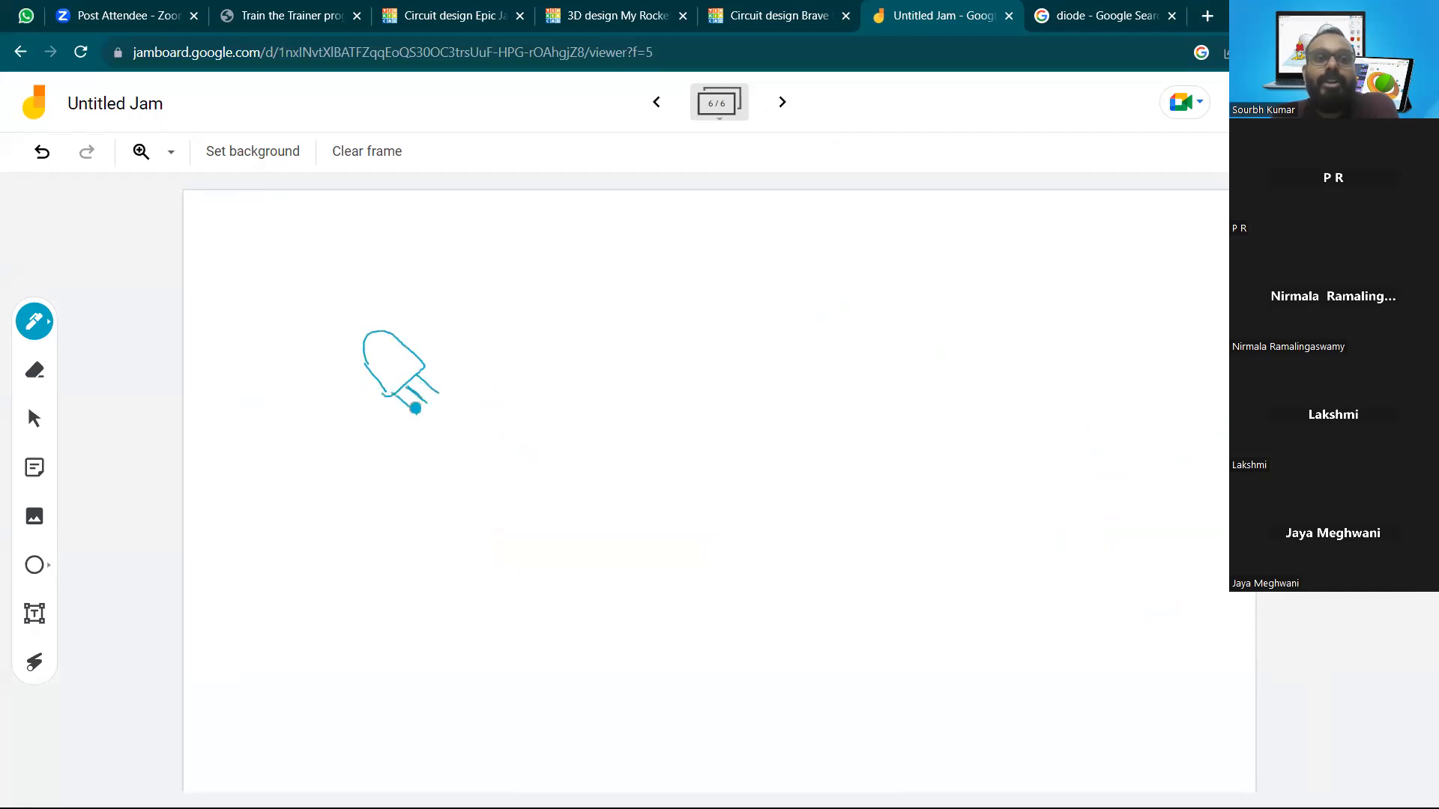
{"action": "mouse_move", "coordinate": [417, 414]}
{"action": "left_mouse_down"}
{"action": "mouse_move", "coordinate": [414, 472]}
{"action": "mouse_move", "coordinate": [464, 399]}
{"action": "mouse_move", "coordinate": [482, 428]}
{"action": "left_mouse_up"}
{"action": "mouse_move", "coordinate": [480, 407]}
{"action": "left_mouse_down"}
{"action": "mouse_move", "coordinate": [497, 407]}
{"action": "mouse_move", "coordinate": [472, 413]}
{"action": "left_mouse_up"}
{"action": "left_click_drag", "start_coordinate": [395, 464], "coordinate": [406, 453]}
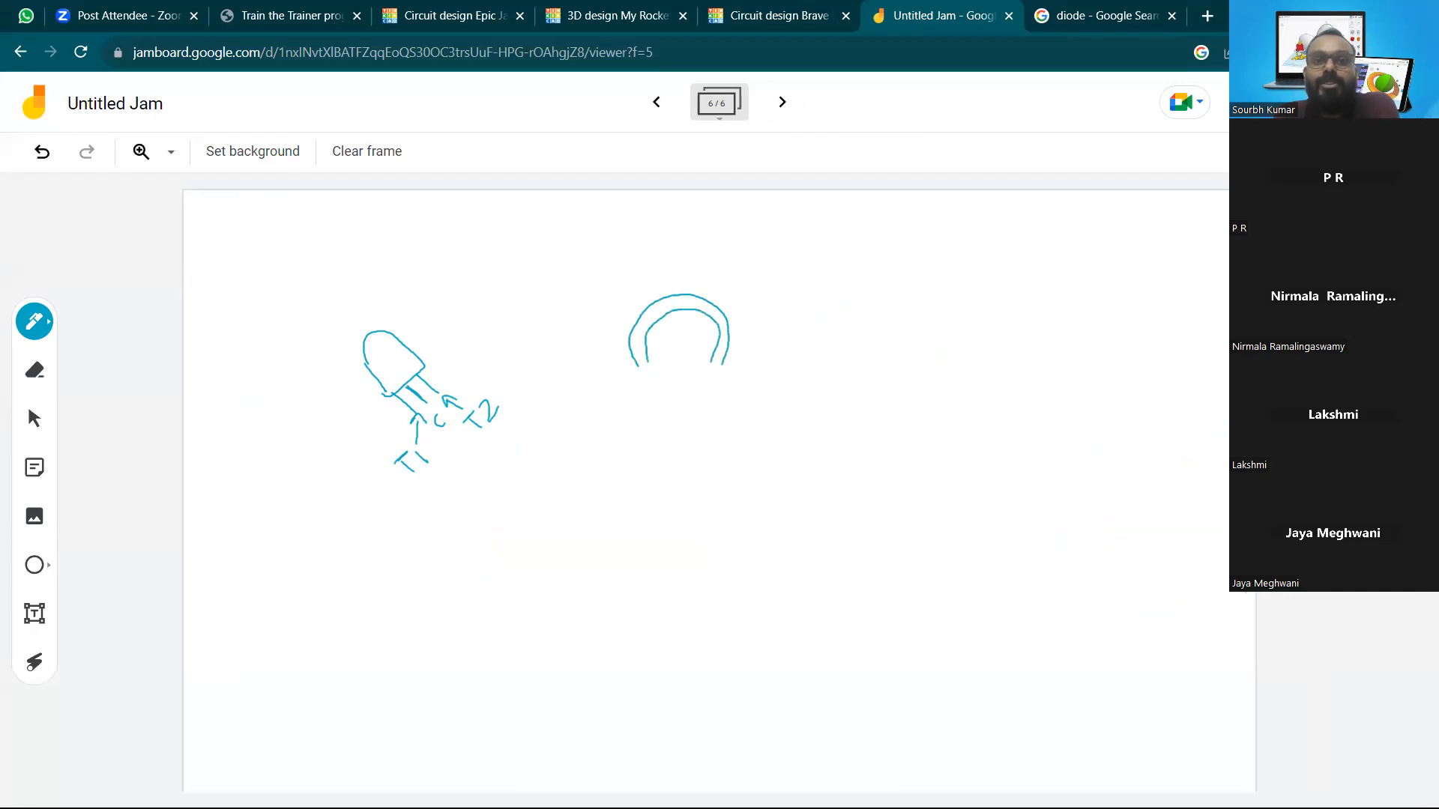
Sketch the potentiometer's inside as a double arc with three legs and a central wiper, and label the centre "knob"
{"action": "mouse_move", "coordinate": [649, 363]}
{"action": "left_mouse_down"}
{"action": "mouse_move", "coordinate": [705, 411]}
{"action": "mouse_move", "coordinate": [661, 425]}
{"action": "left_mouse_up"}
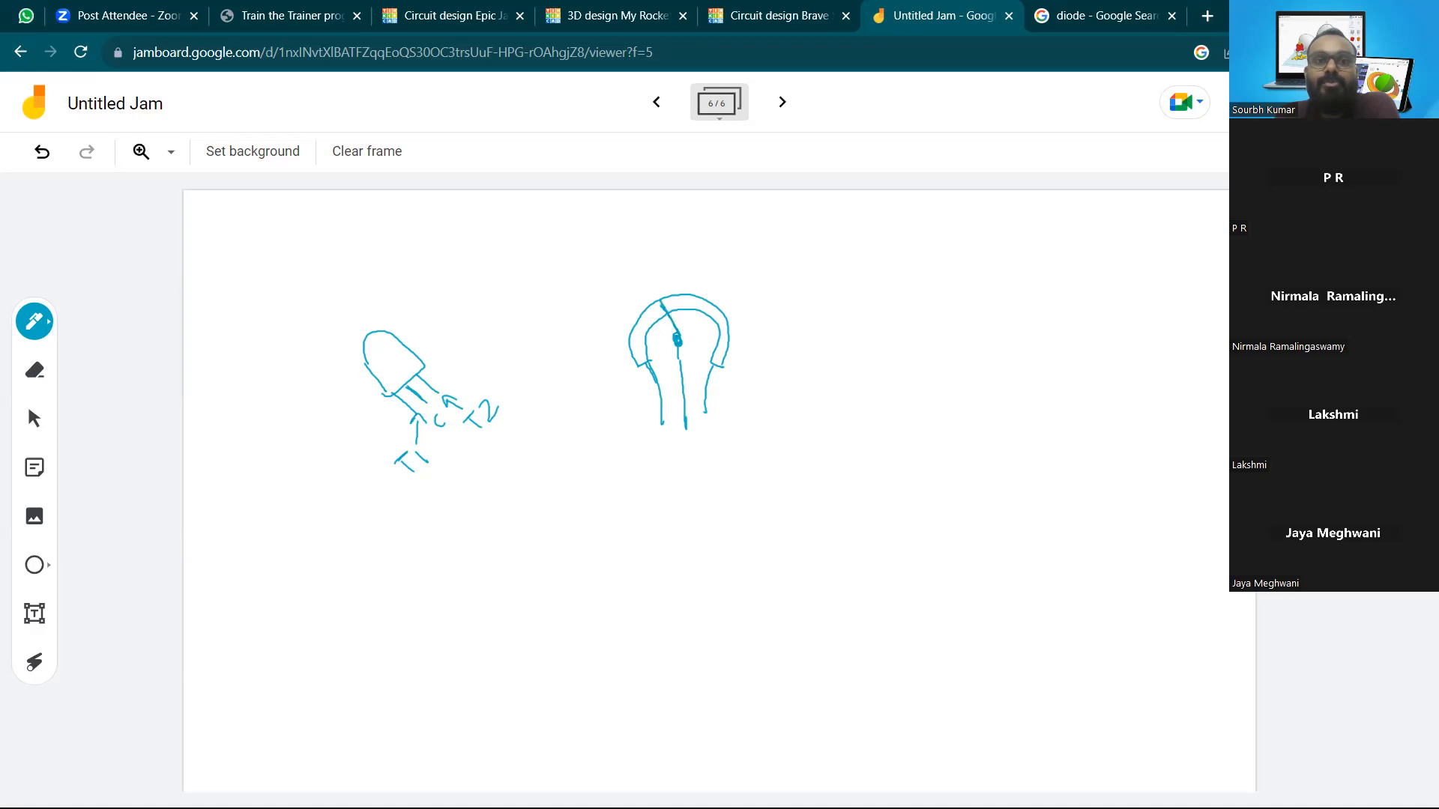
{"action": "left_click_drag", "start_coordinate": [767, 296], "coordinate": [688, 343]}
{"action": "left_click_drag", "start_coordinate": [753, 304], "coordinate": [837, 280]}
{"action": "left_click", "coordinate": [821, 273]}
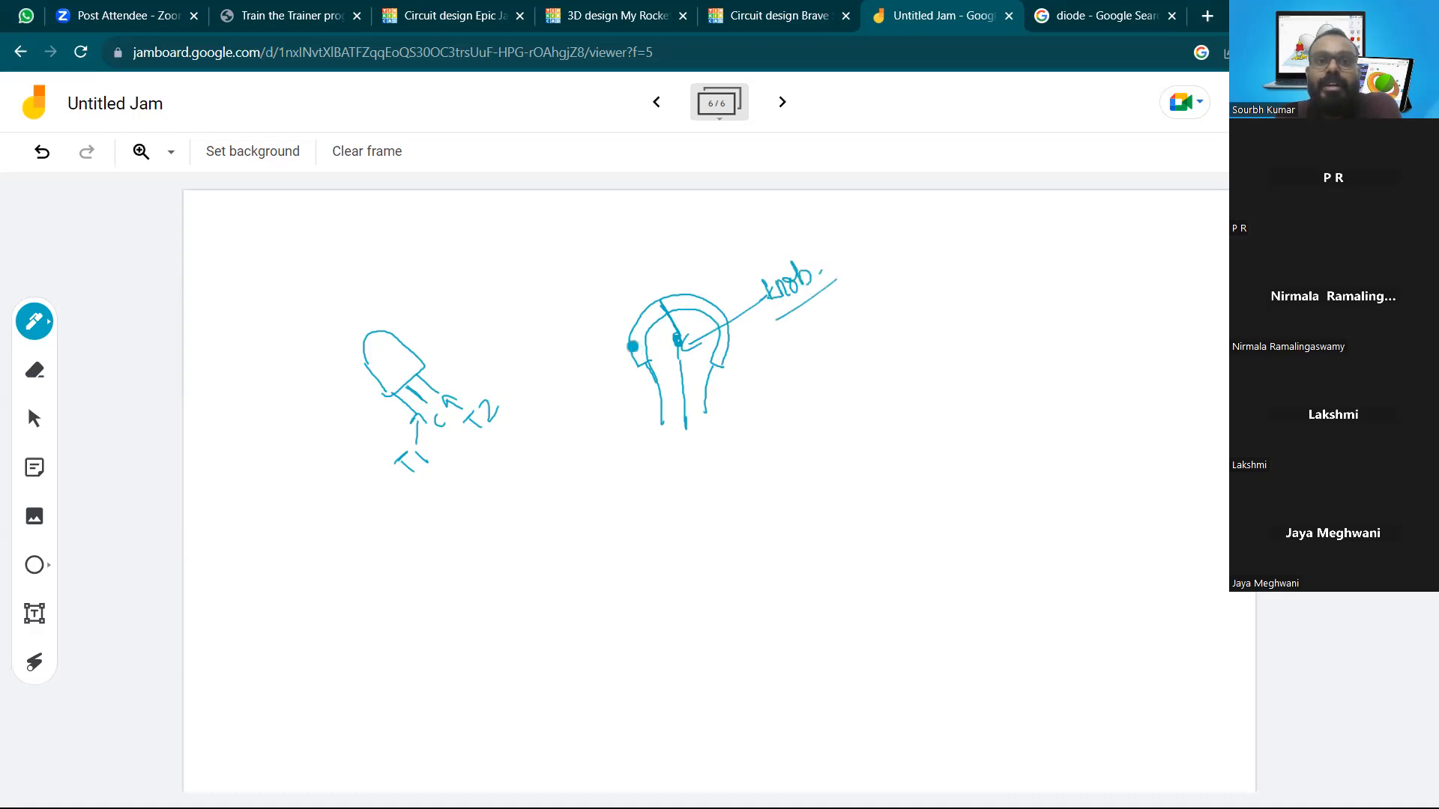
Fill the potentiometer's arc in red and write the underlined labels "Resistor" and "10KΩ" beside it
{"action": "left_click", "coordinate": [46, 324]}
{"action": "left_click", "coordinate": [174, 411]}
{"action": "mouse_move", "coordinate": [642, 326]}
{"action": "left_mouse_down"}
{"action": "mouse_move", "coordinate": [634, 354]}
{"action": "mouse_move", "coordinate": [655, 309]}
{"action": "mouse_move", "coordinate": [642, 321]}
{"action": "mouse_move", "coordinate": [719, 313]}
{"action": "left_mouse_up"}
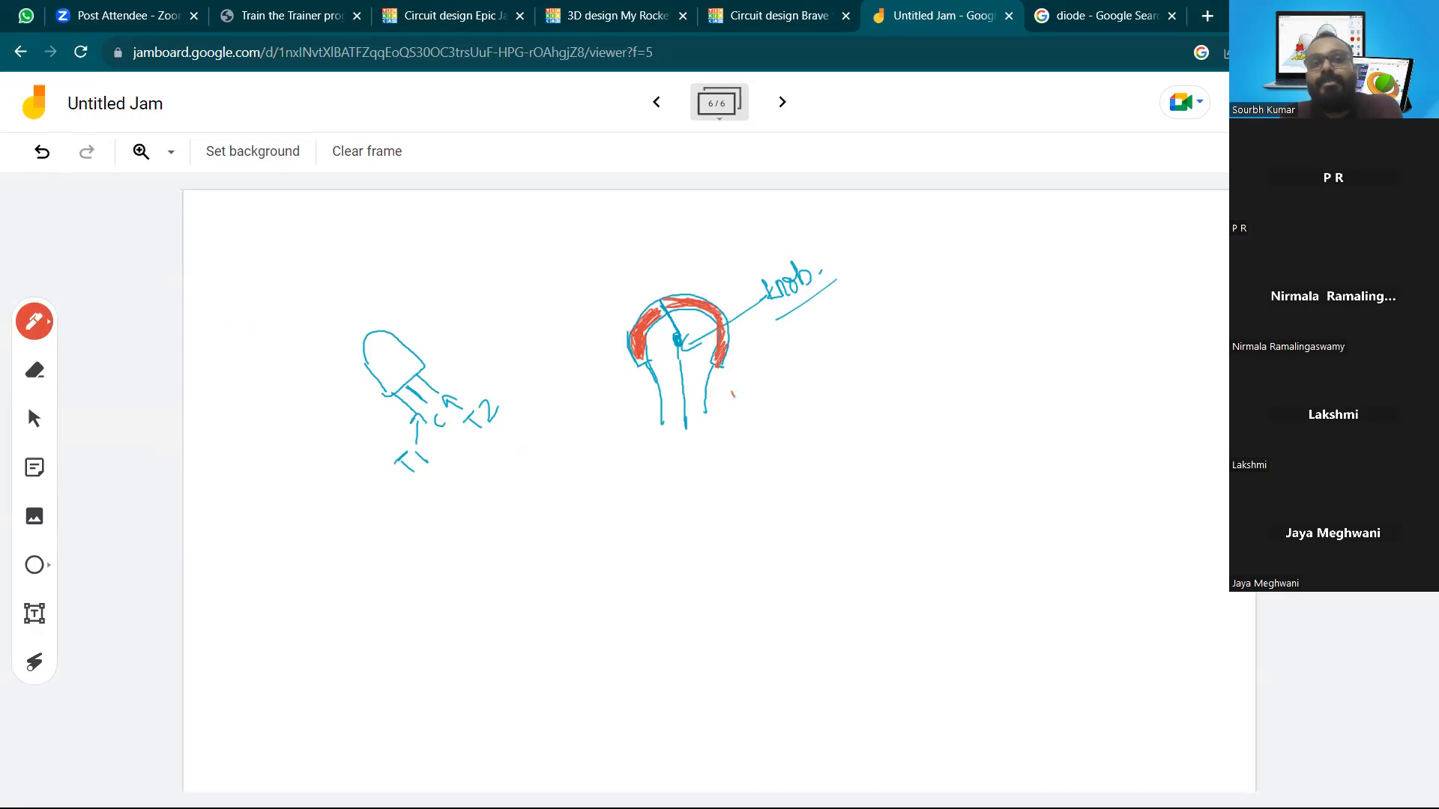
{"action": "left_click_drag", "start_coordinate": [790, 396], "coordinate": [802, 377]}
{"action": "left_click_drag", "start_coordinate": [744, 436], "coordinate": [844, 371]}
{"action": "mouse_move", "coordinate": [787, 440]}
{"action": "left_mouse_down"}
{"action": "mouse_move", "coordinate": [814, 448]}
{"action": "mouse_move", "coordinate": [850, 412]}
{"action": "left_mouse_up"}
{"action": "left_click_drag", "start_coordinate": [759, 481], "coordinate": [876, 421]}
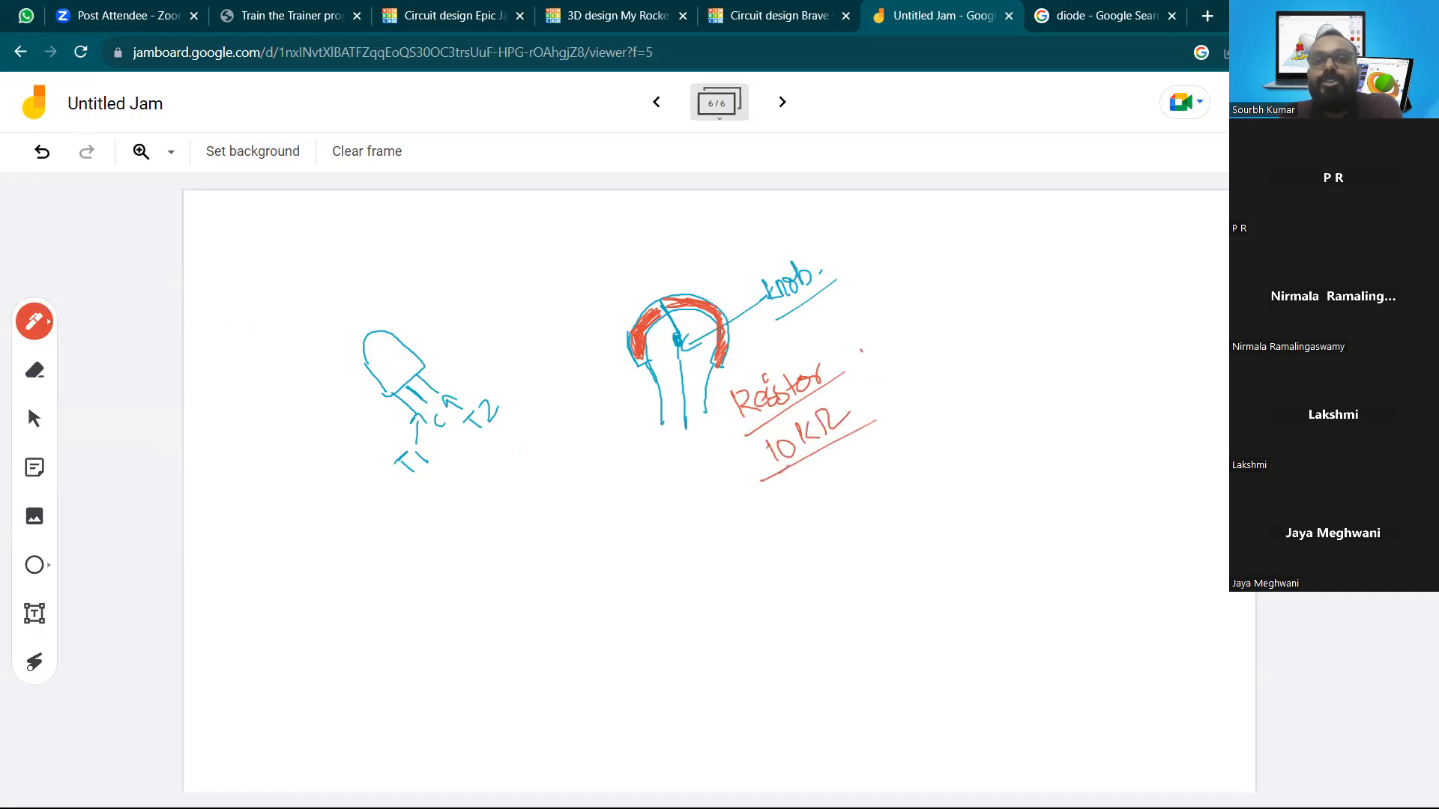
Write "(pot)" beside the "Resistor" label and add a tick mark under "10KΩ"
{"action": "left_click_drag", "start_coordinate": [892, 336], "coordinate": [910, 346]}
{"action": "left_click_drag", "start_coordinate": [896, 334], "coordinate": [914, 329]}
{"action": "left_click_drag", "start_coordinate": [913, 306], "coordinate": [921, 354]}
{"action": "left_click_drag", "start_coordinate": [851, 334], "coordinate": [854, 369]}
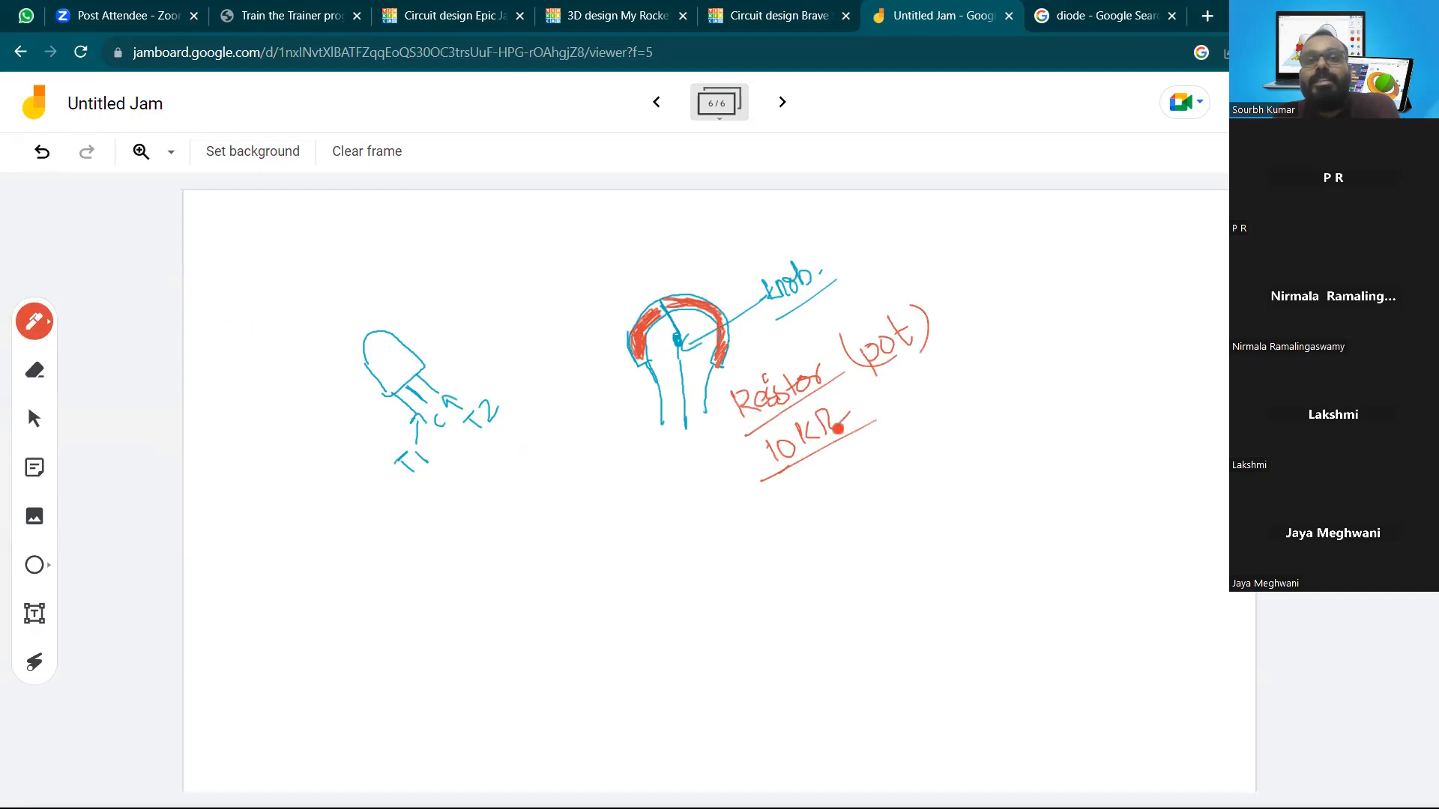
{"action": "left_click_drag", "start_coordinate": [791, 480], "coordinate": [858, 445]}
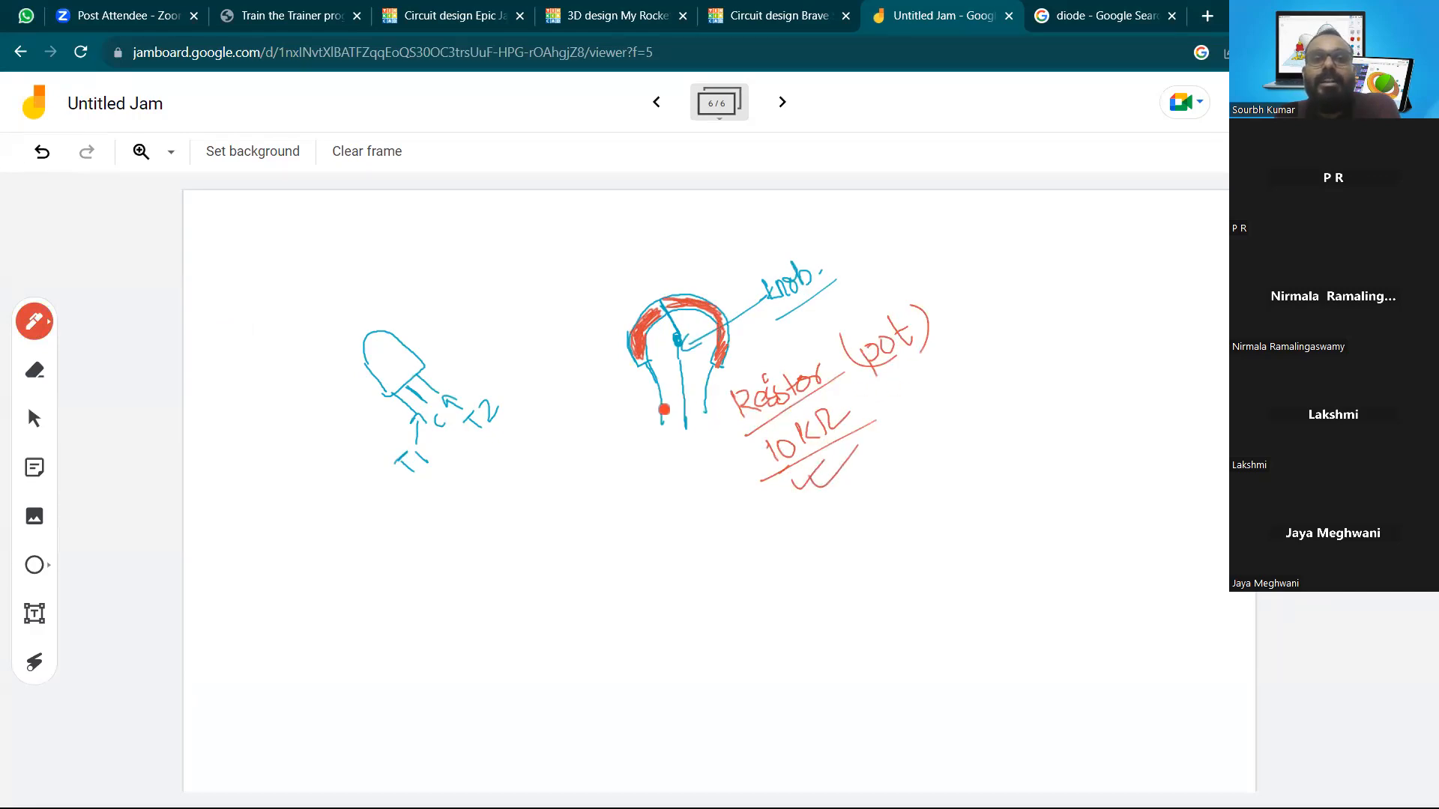
Label the potentiometer's outer legs A and B, and write "A-B = 10KΩ" inside a box
{"action": "left_click_drag", "start_coordinate": [632, 449], "coordinate": [645, 420]}
{"action": "mouse_move", "coordinate": [707, 454]}
{"action": "left_mouse_down"}
{"action": "mouse_move", "coordinate": [707, 425]}
{"action": "mouse_move", "coordinate": [711, 454]}
{"action": "left_mouse_up"}
{"action": "left_click_drag", "start_coordinate": [881, 511], "coordinate": [960, 449]}
{"action": "mouse_move", "coordinate": [948, 468]}
{"action": "left_mouse_down"}
{"action": "mouse_move", "coordinate": [995, 429]}
{"action": "mouse_move", "coordinate": [1028, 432]}
{"action": "mouse_move", "coordinate": [1073, 401]}
{"action": "left_mouse_up"}
{"action": "left_click_drag", "start_coordinate": [872, 534], "coordinate": [1105, 429]}
{"action": "mouse_move", "coordinate": [849, 479]}
{"action": "left_mouse_down"}
{"action": "mouse_move", "coordinate": [876, 537]}
{"action": "mouse_move", "coordinate": [1056, 374]}
{"action": "mouse_move", "coordinate": [1110, 424]}
{"action": "mouse_move", "coordinate": [996, 480]}
{"action": "left_mouse_up"}
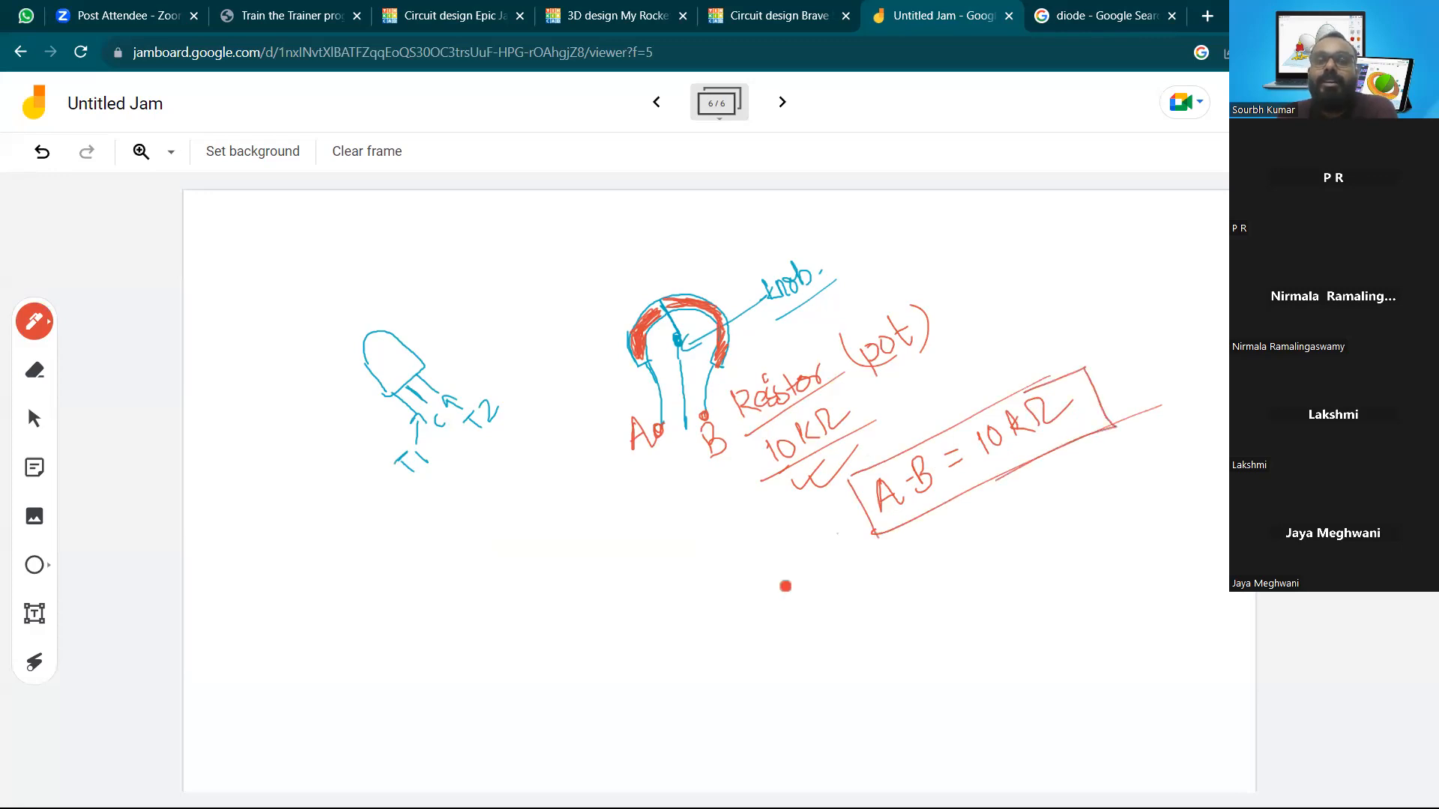
Draw an arrow from the middle leg to an underlined "V", and a line from leg A to an underlined "LED"
{"action": "mouse_move", "coordinate": [685, 433]}
{"action": "left_mouse_down"}
{"action": "mouse_move", "coordinate": [688, 535]}
{"action": "mouse_move", "coordinate": [708, 545]}
{"action": "left_mouse_up"}
{"action": "mouse_move", "coordinate": [631, 455]}
{"action": "left_mouse_down"}
{"action": "mouse_move", "coordinate": [523, 515]}
{"action": "mouse_move", "coordinate": [530, 485]}
{"action": "mouse_move", "coordinate": [533, 500]}
{"action": "left_mouse_up"}
{"action": "left_click_drag", "start_coordinate": [513, 553], "coordinate": [577, 497]}
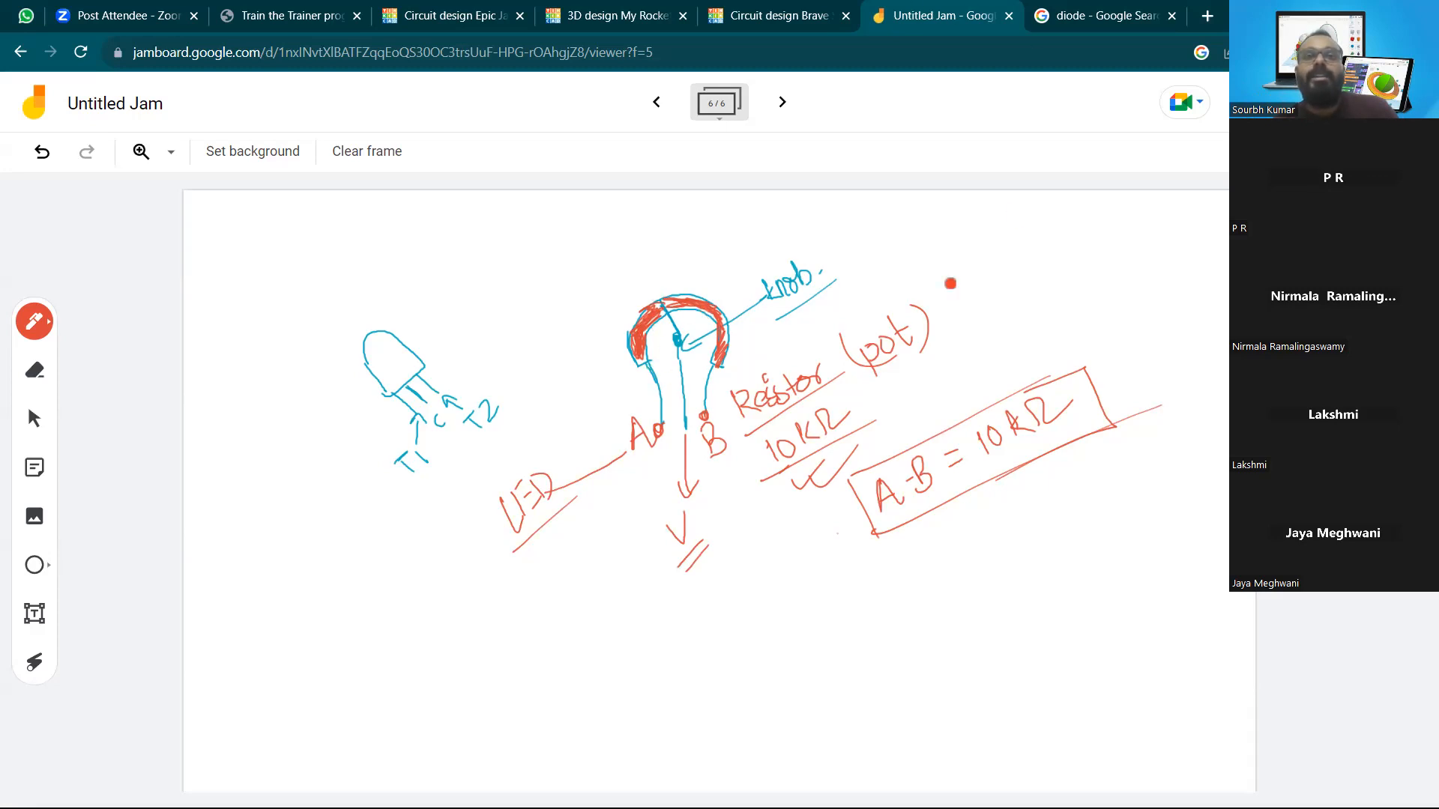
Switch back to the Epic Jarv circuit in Tinkercad, stop the simulation, and move the supply wire's lower end to column 19, row j
{"action": "left_click", "coordinate": [776, 15]}
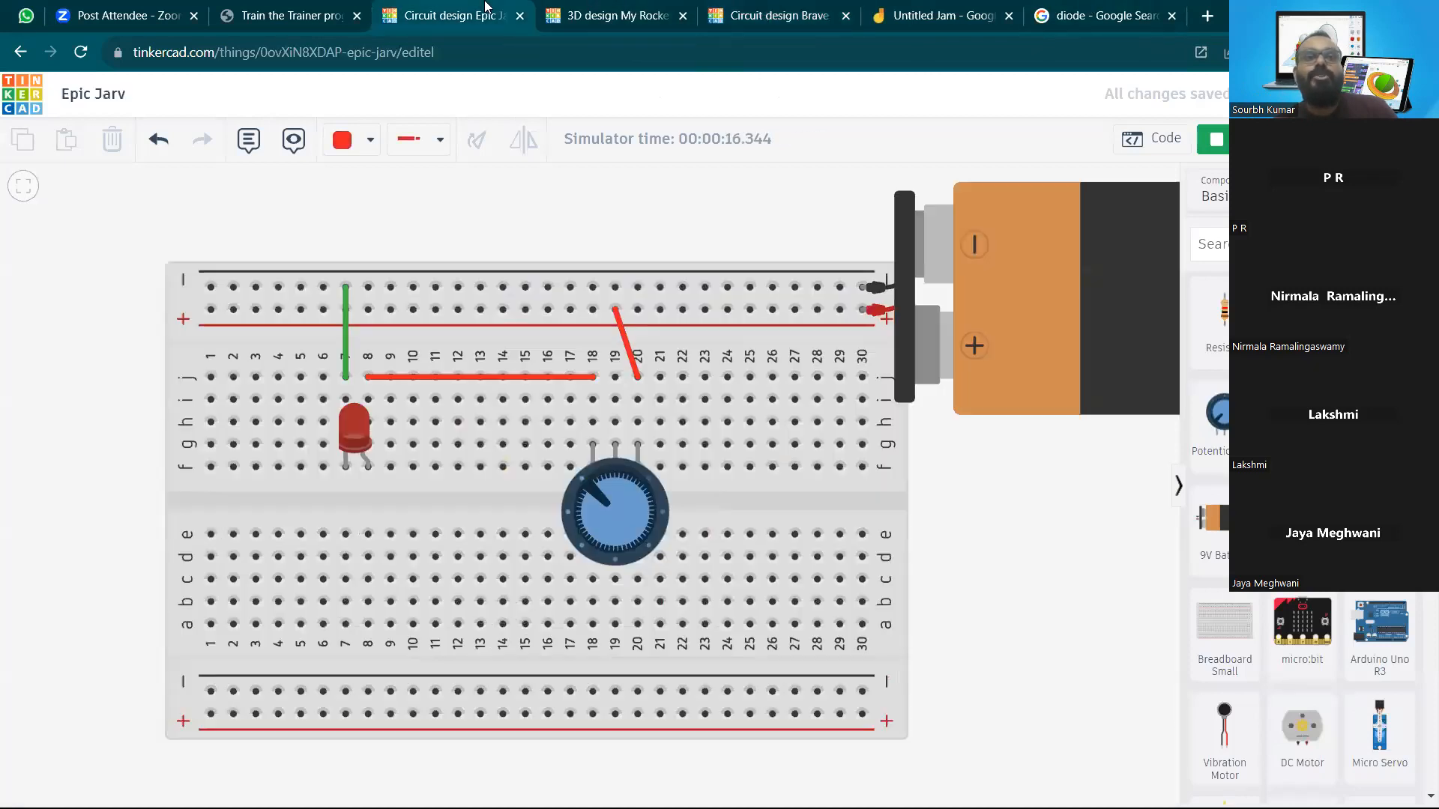
{"action": "left_click", "coordinate": [502, 10]}
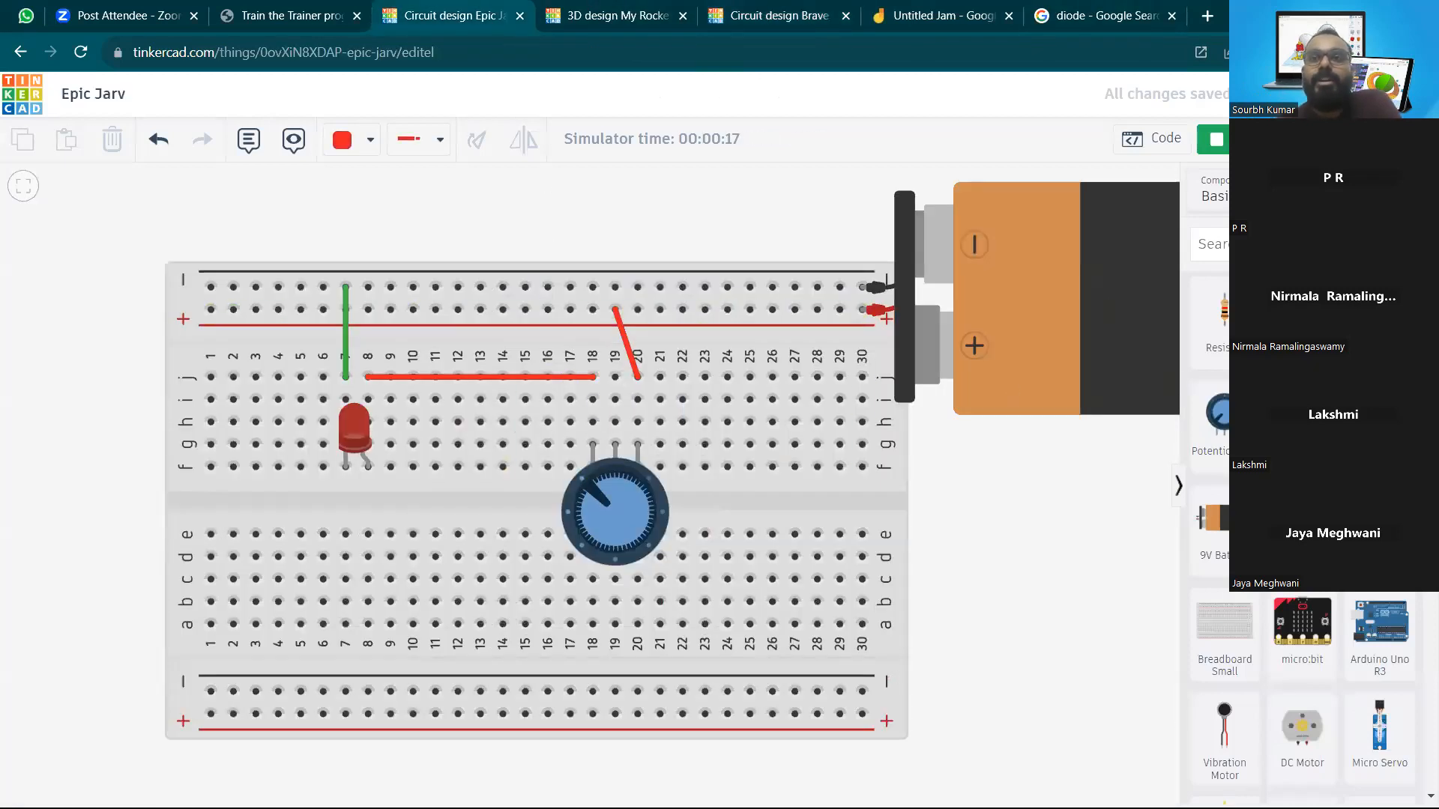
{"action": "left_click", "coordinate": [1215, 139]}
{"action": "left_click", "coordinate": [636, 375]}
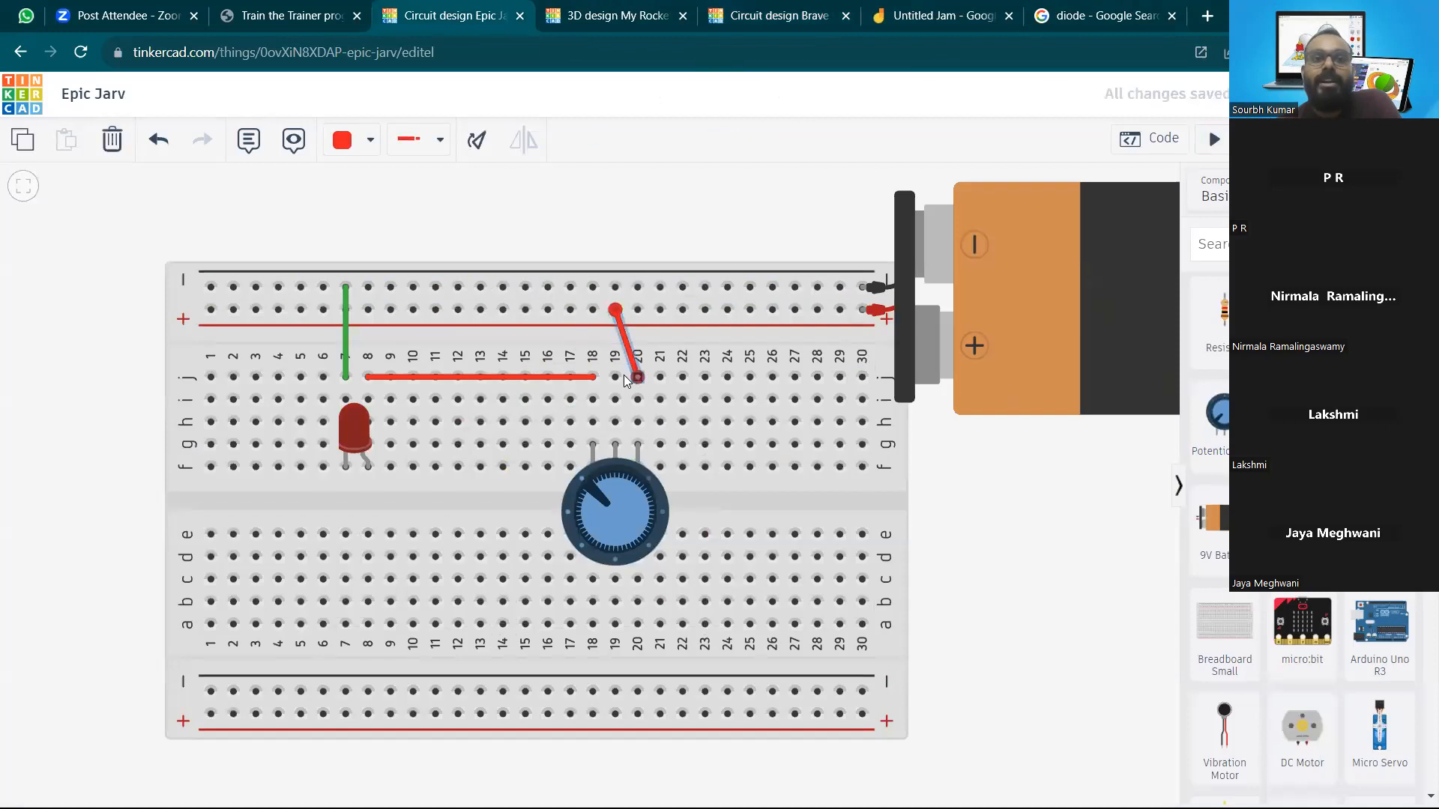
{"action": "left_click_drag", "start_coordinate": [637, 376], "coordinate": [616, 377]}
{"action": "left_click", "coordinate": [758, 170]}
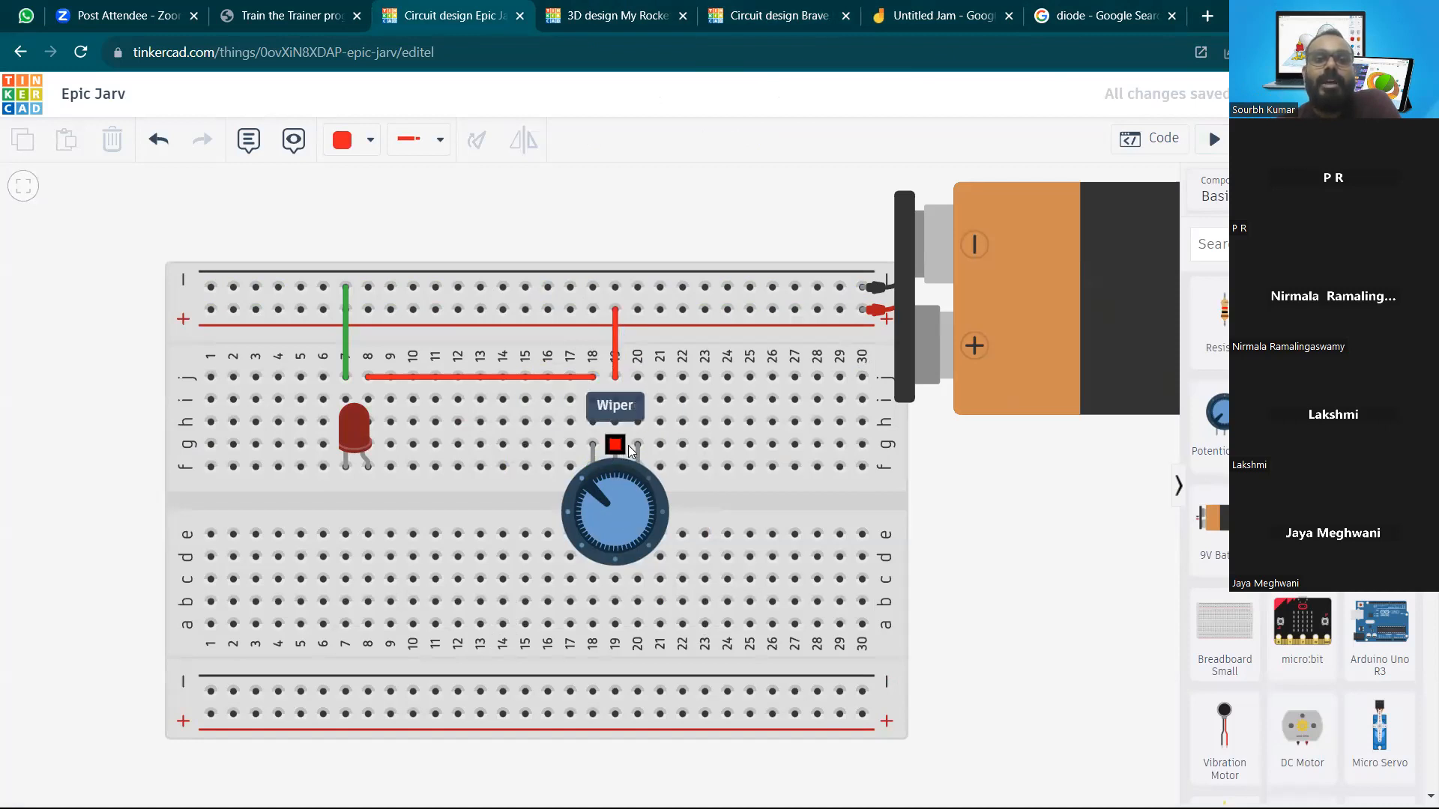
Examine the potentiometer's resistance setting
{"action": "left_click", "coordinate": [637, 516]}
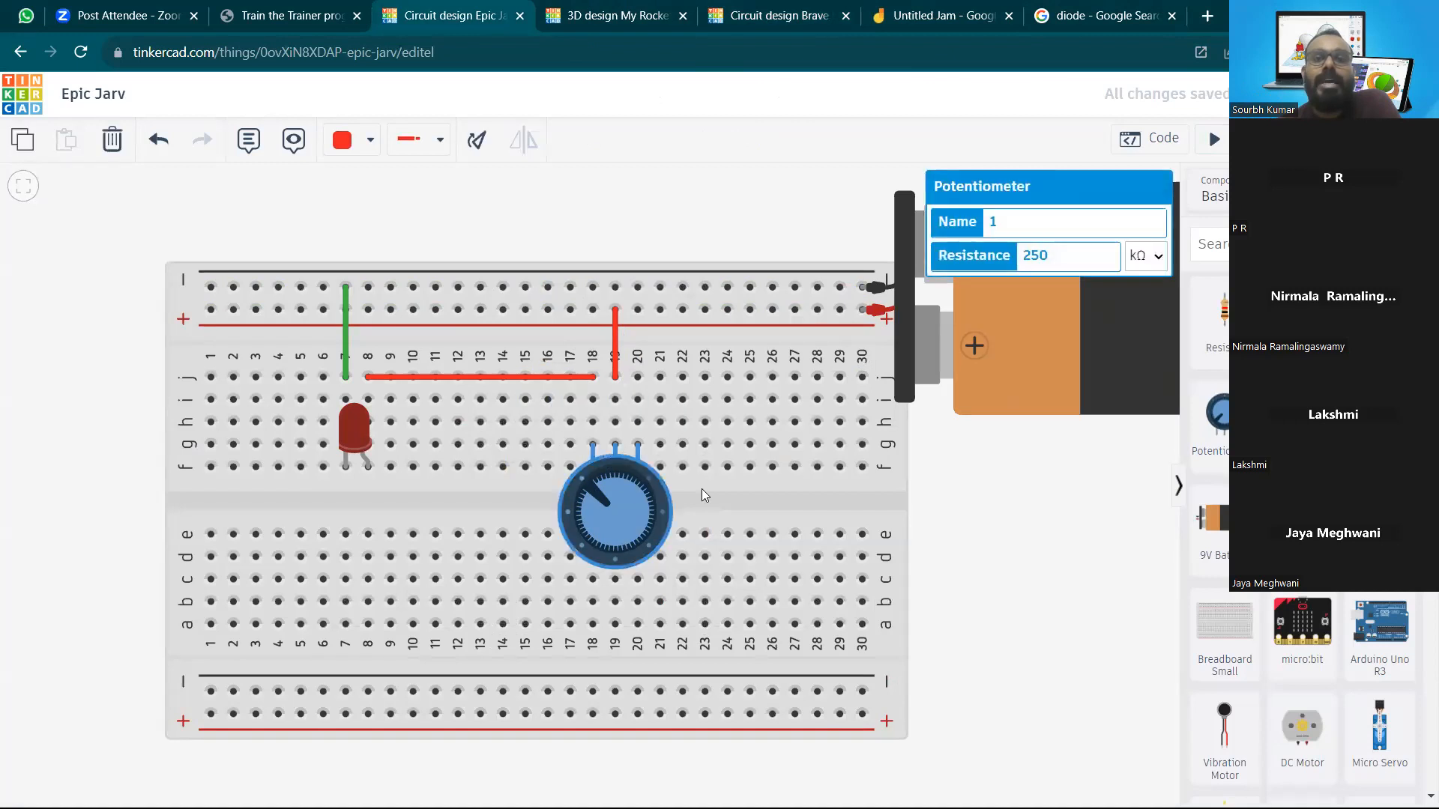
{"action": "double_click", "coordinate": [1052, 255]}
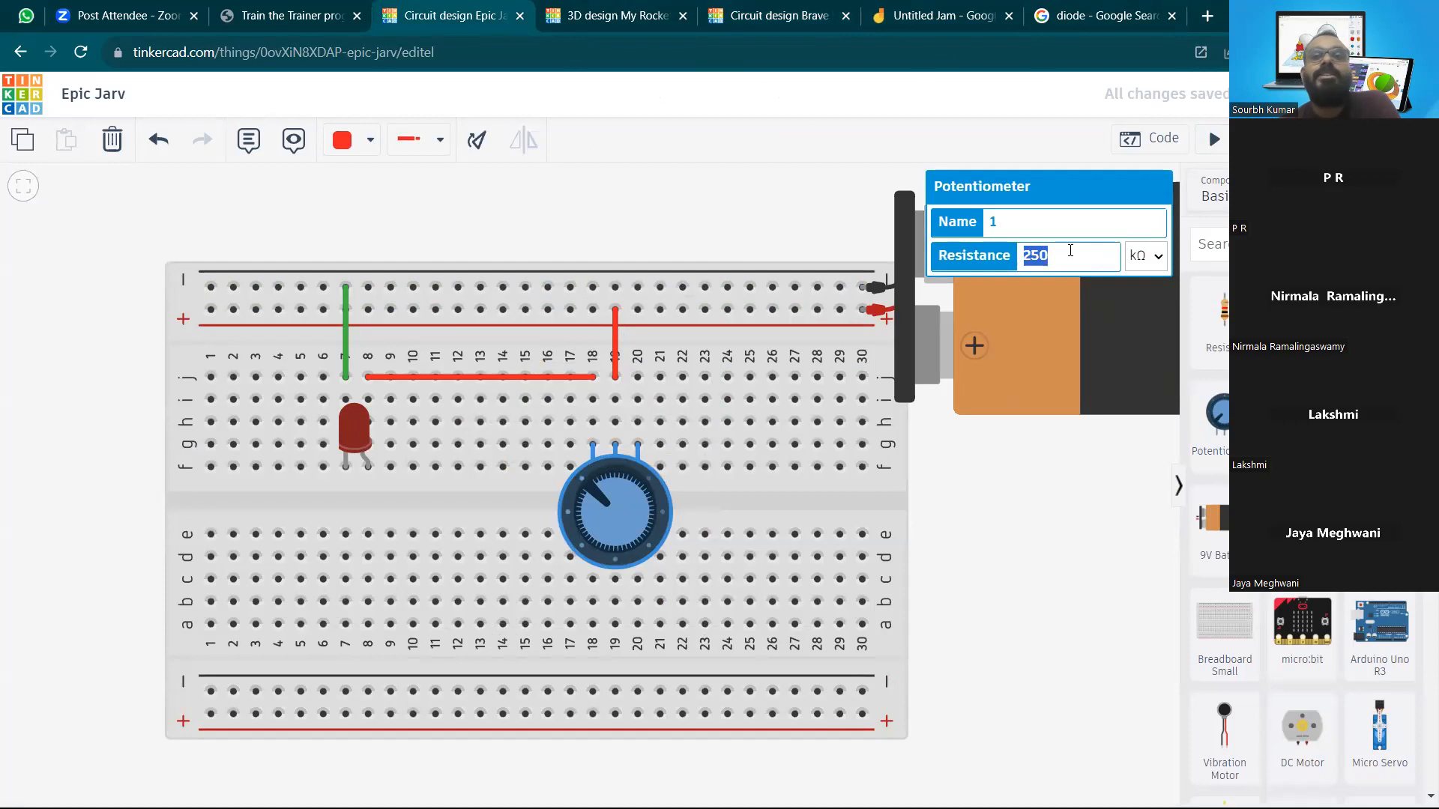
{"action": "left_click", "coordinate": [1065, 255]}
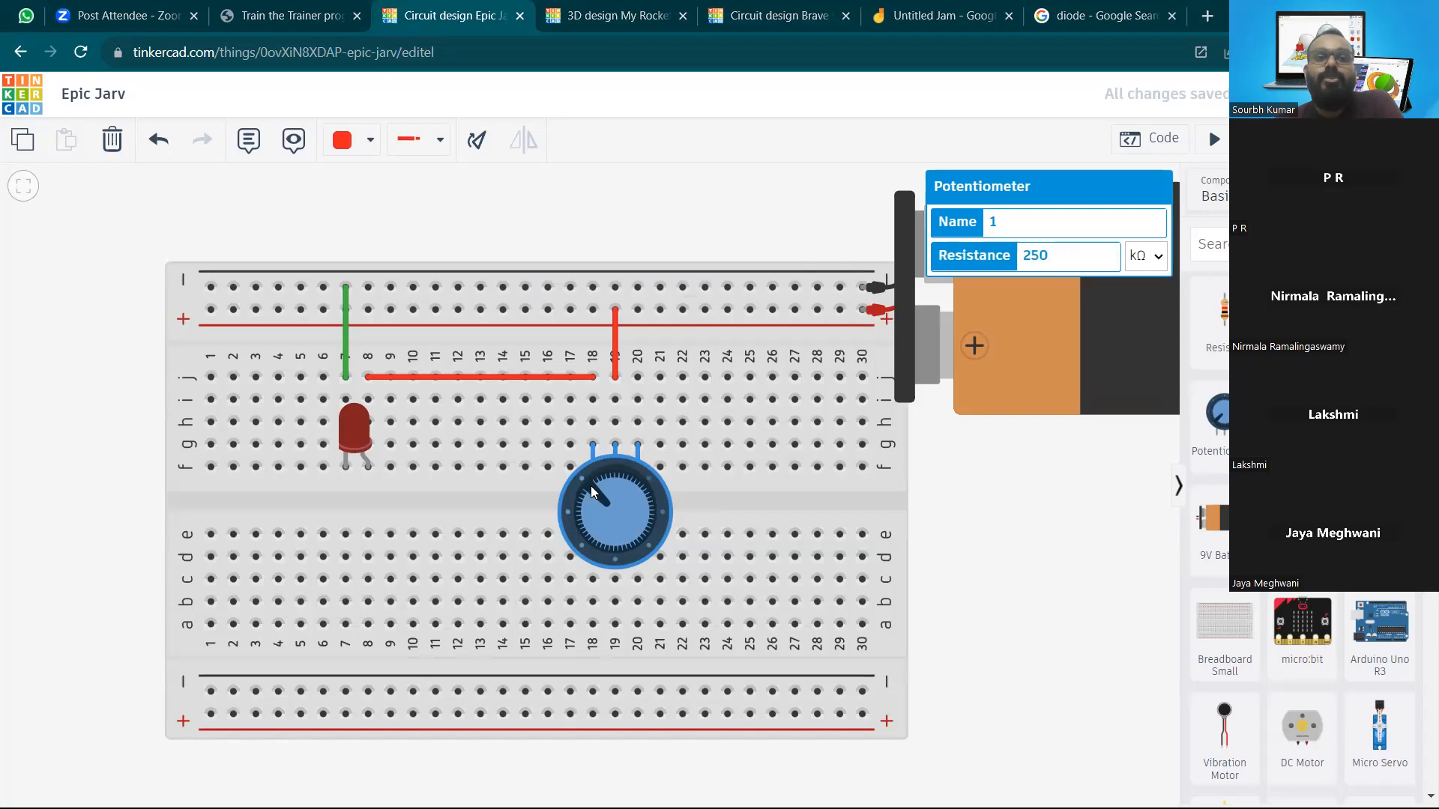
Move the potentiometer down so its three pins sit in row f, columns 18 to 20
{"action": "left_click_drag", "start_coordinate": [592, 487], "coordinate": [592, 504]}
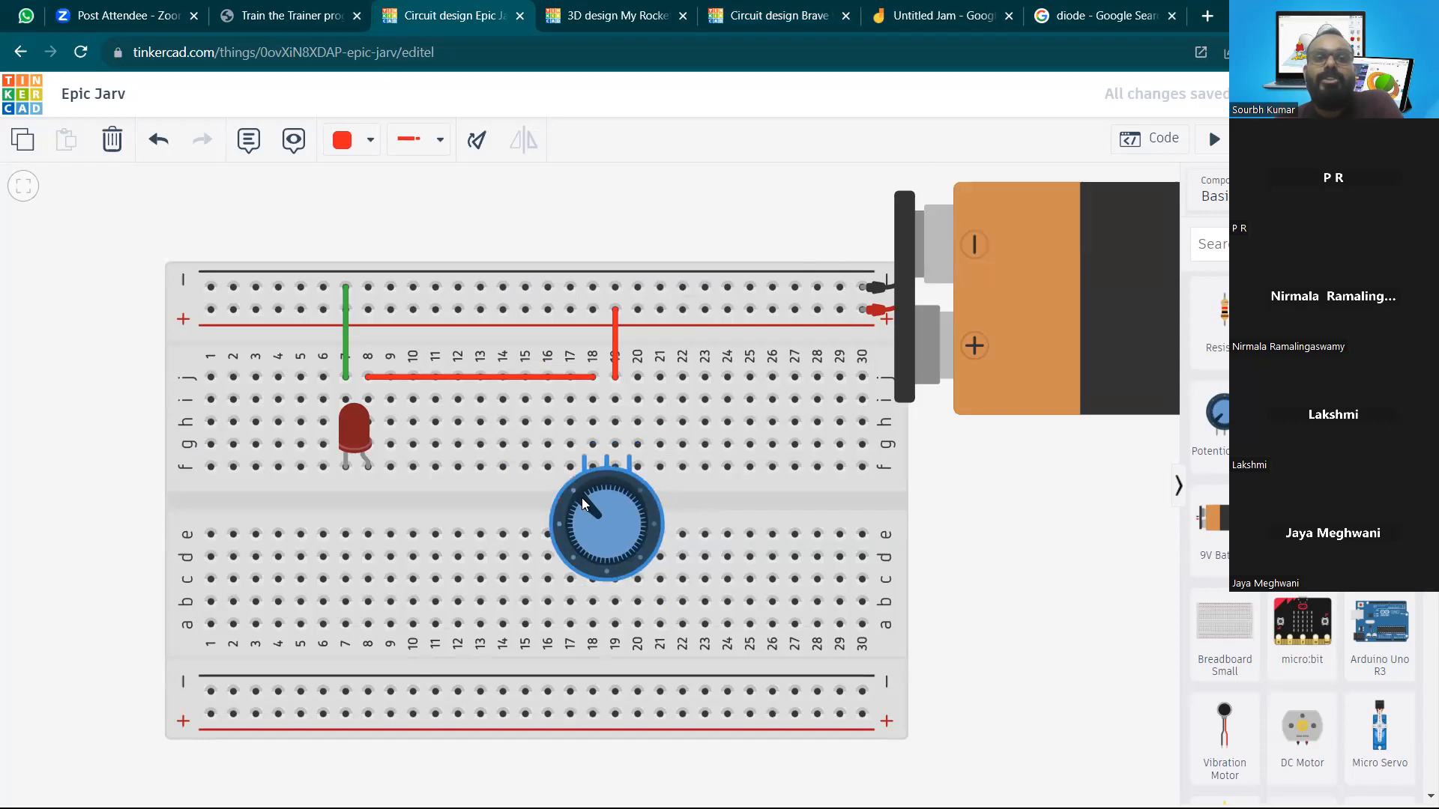
{"action": "left_click", "coordinate": [954, 490]}
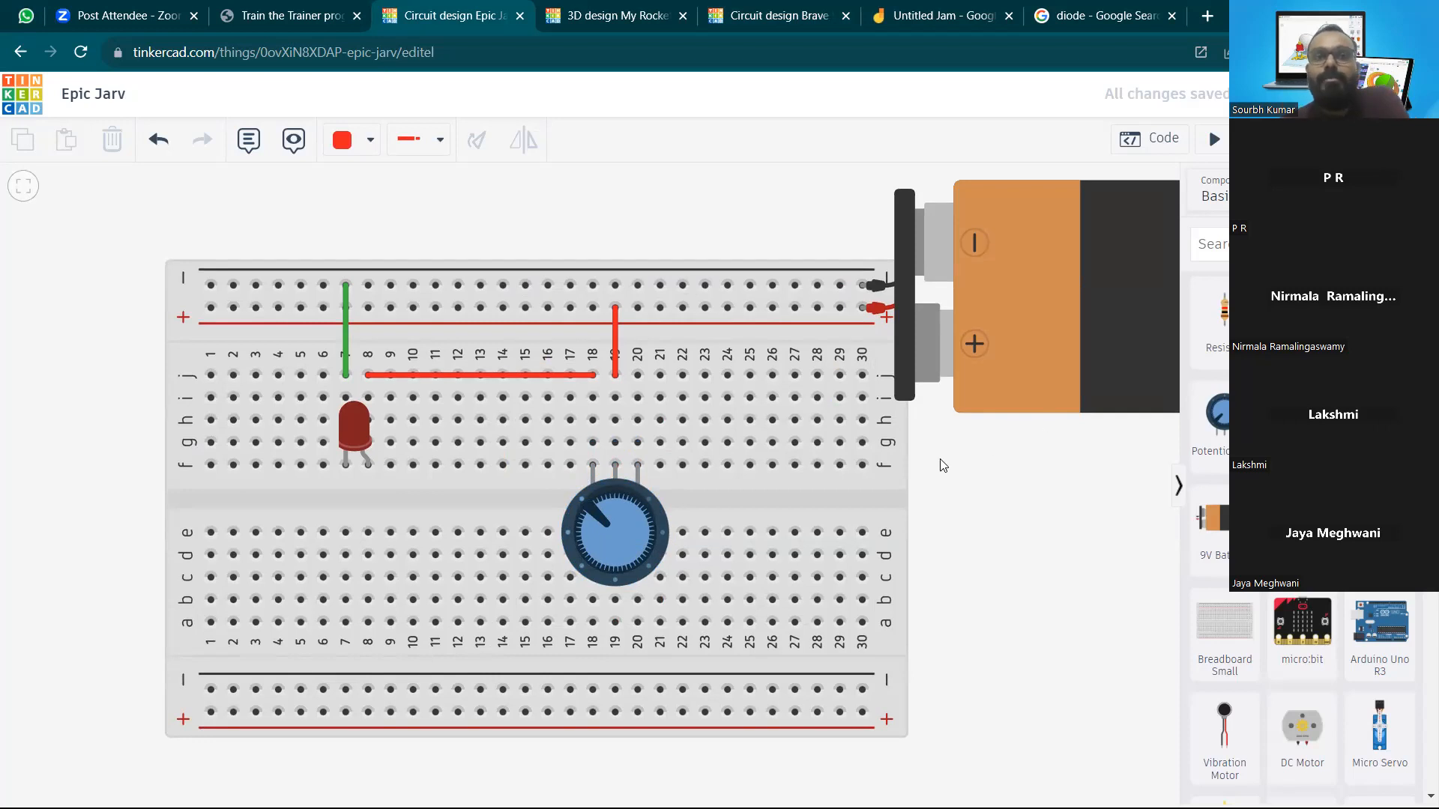
{"action": "scroll", "coordinate": [817, 528], "scroll_direction": "up", "scroll_amount": 1}
{"action": "scroll", "coordinate": [777, 513], "scroll_direction": "down", "scroll_amount": 1}
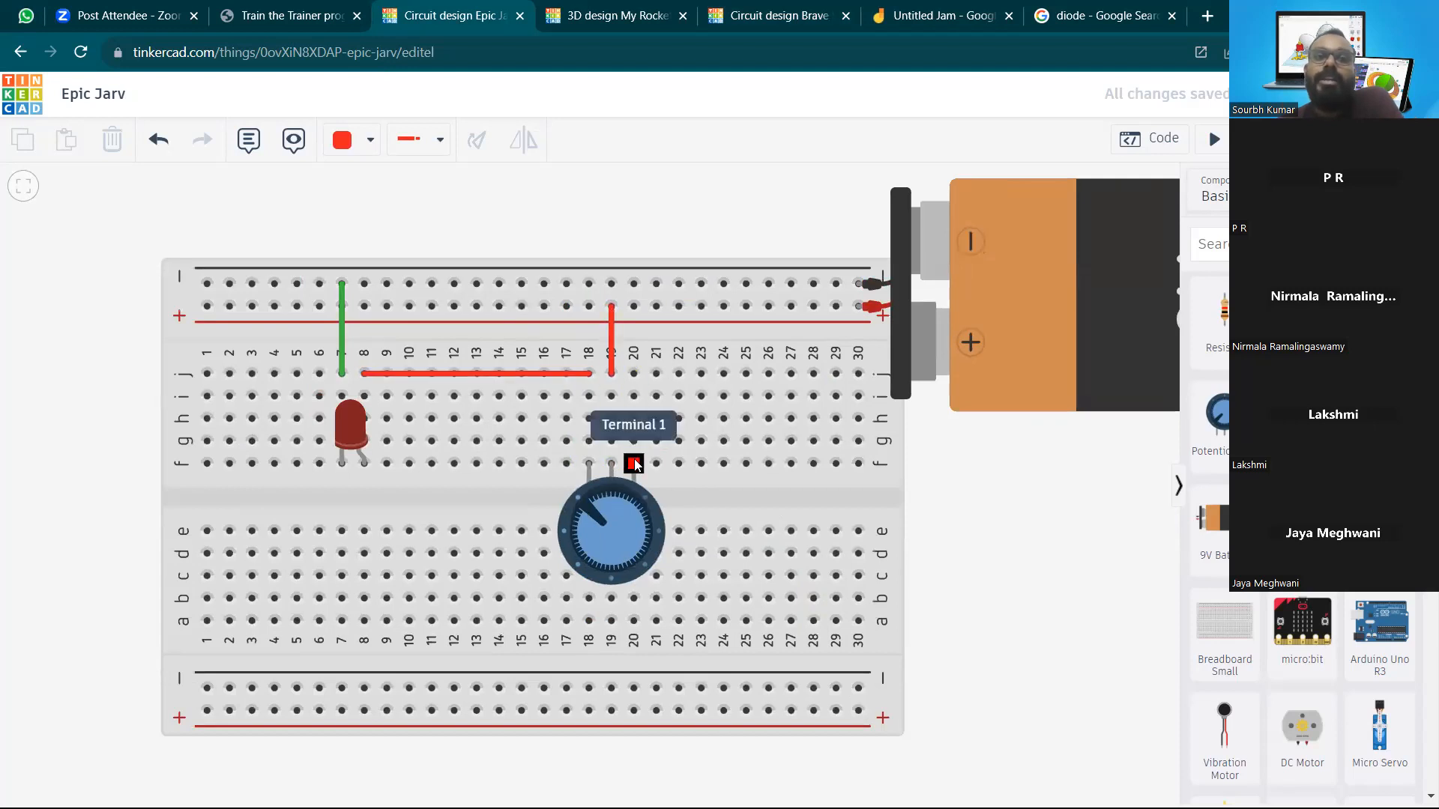
Connect column 20, row j, at the potentiometer's Terminal 1 to the upper negative rail with a black wire
{"action": "left_click", "coordinate": [369, 141]}
{"action": "left_click", "coordinate": [389, 208]}
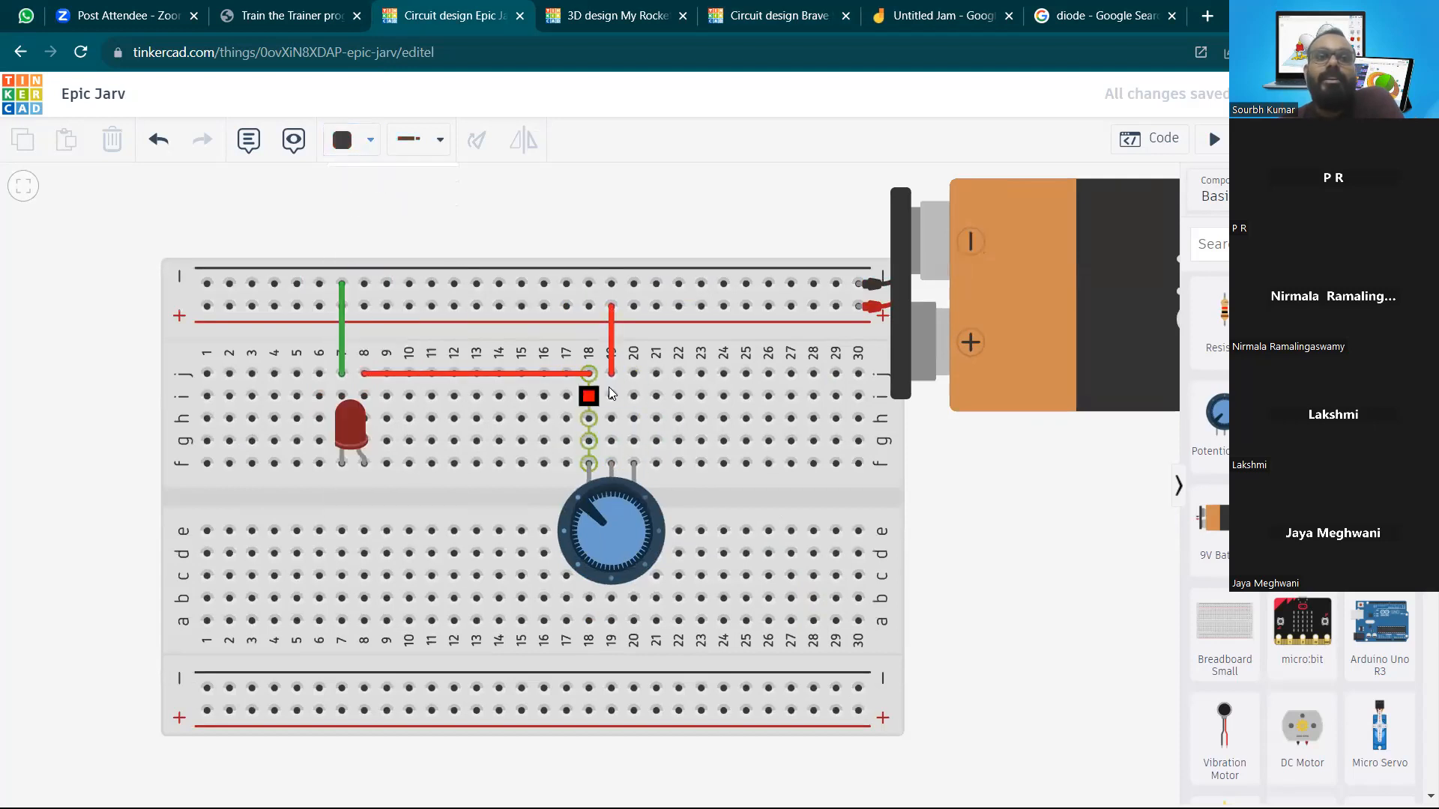
{"action": "left_click", "coordinate": [634, 373]}
{"action": "left_click", "coordinate": [634, 283]}
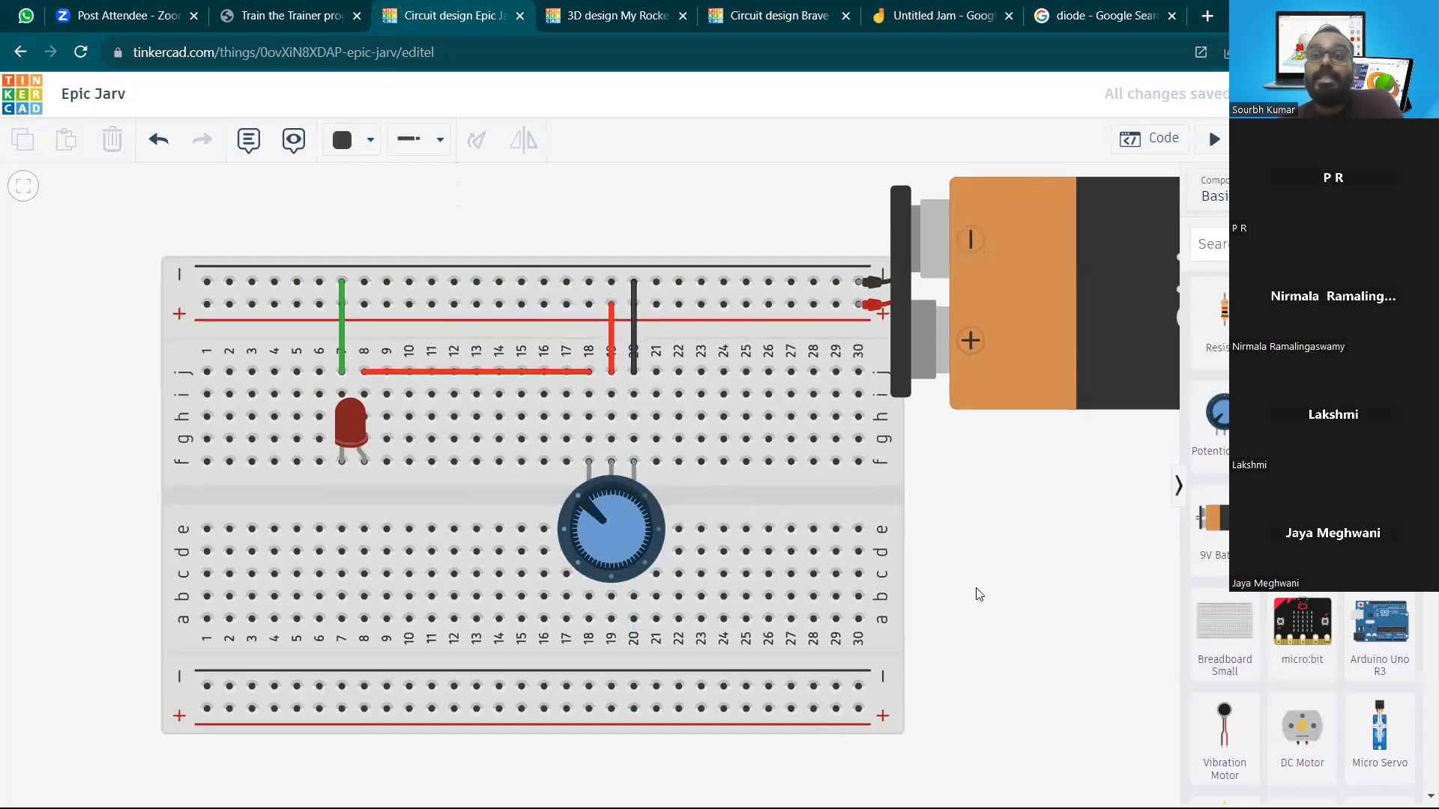
Run the simulation, turn the potentiometer knob clockwise to test the LED's response, and stop the simulation
{"action": "left_click", "coordinate": [1217, 144]}
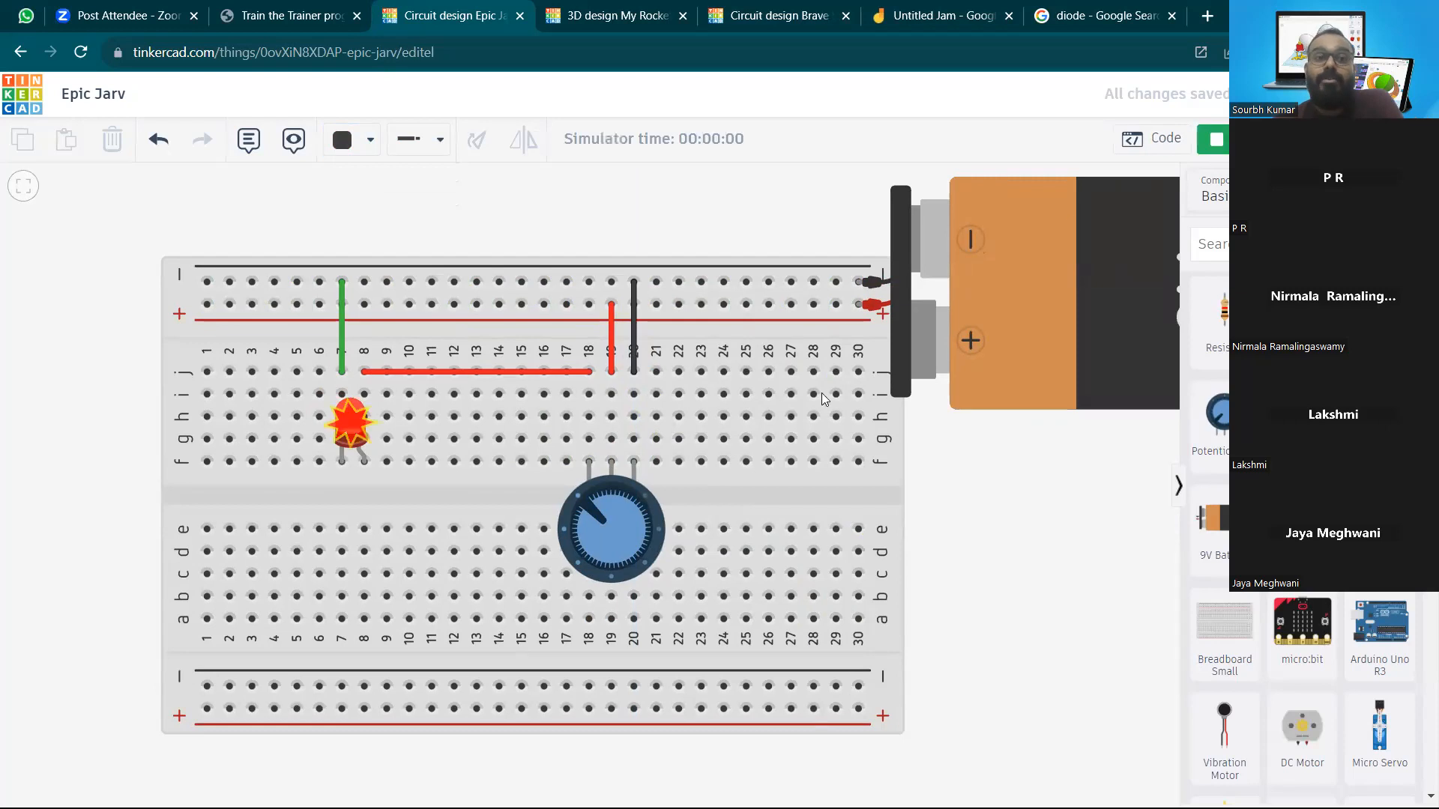
{"action": "left_click_drag", "start_coordinate": [594, 514], "coordinate": [635, 503]}
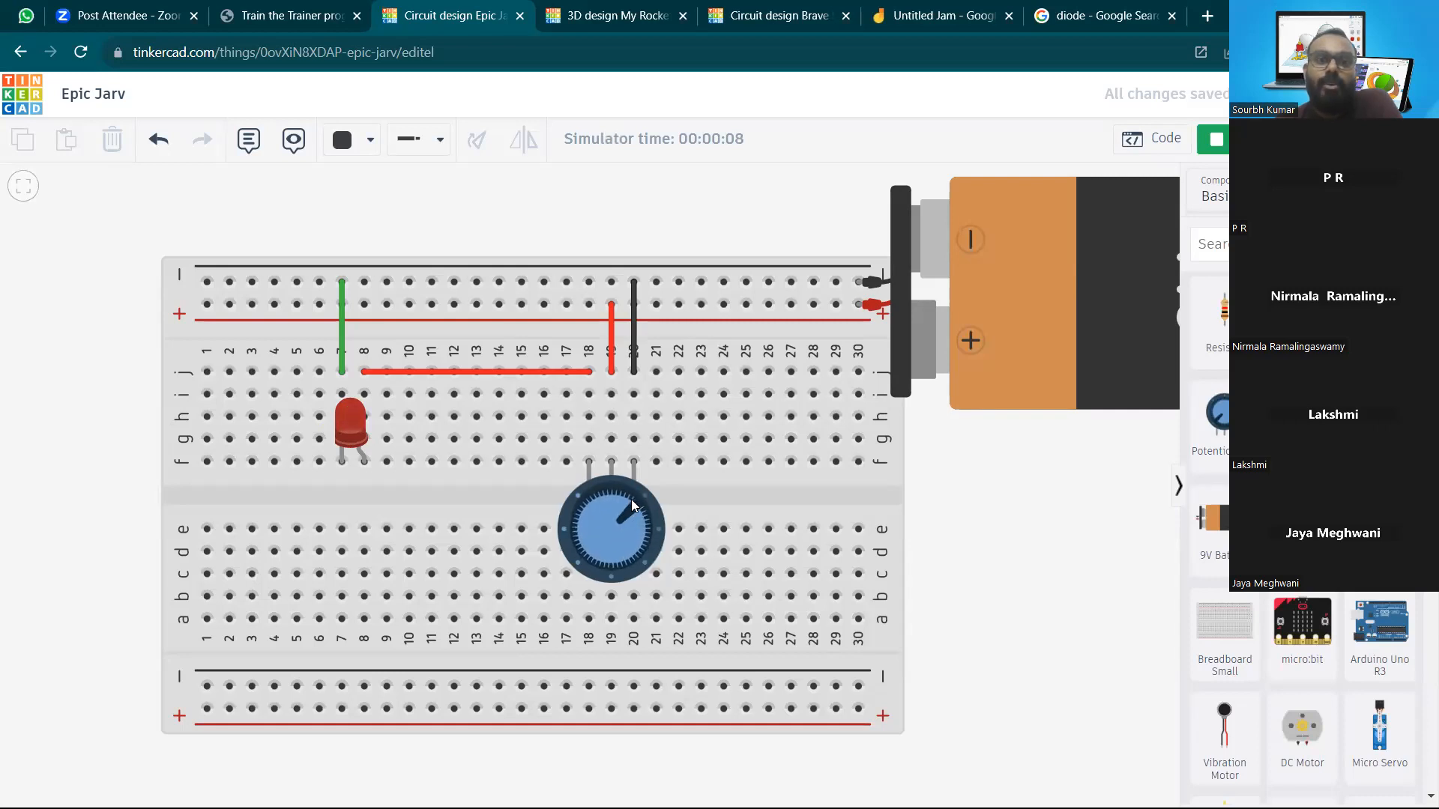
{"action": "left_click_drag", "start_coordinate": [646, 503], "coordinate": [761, 560]}
{"action": "mouse_move", "coordinate": [643, 528]}
{"action": "left_mouse_down"}
{"action": "mouse_move", "coordinate": [624, 553]}
{"action": "mouse_move", "coordinate": [590, 542]}
{"action": "mouse_move", "coordinate": [643, 502]}
{"action": "left_mouse_up"}
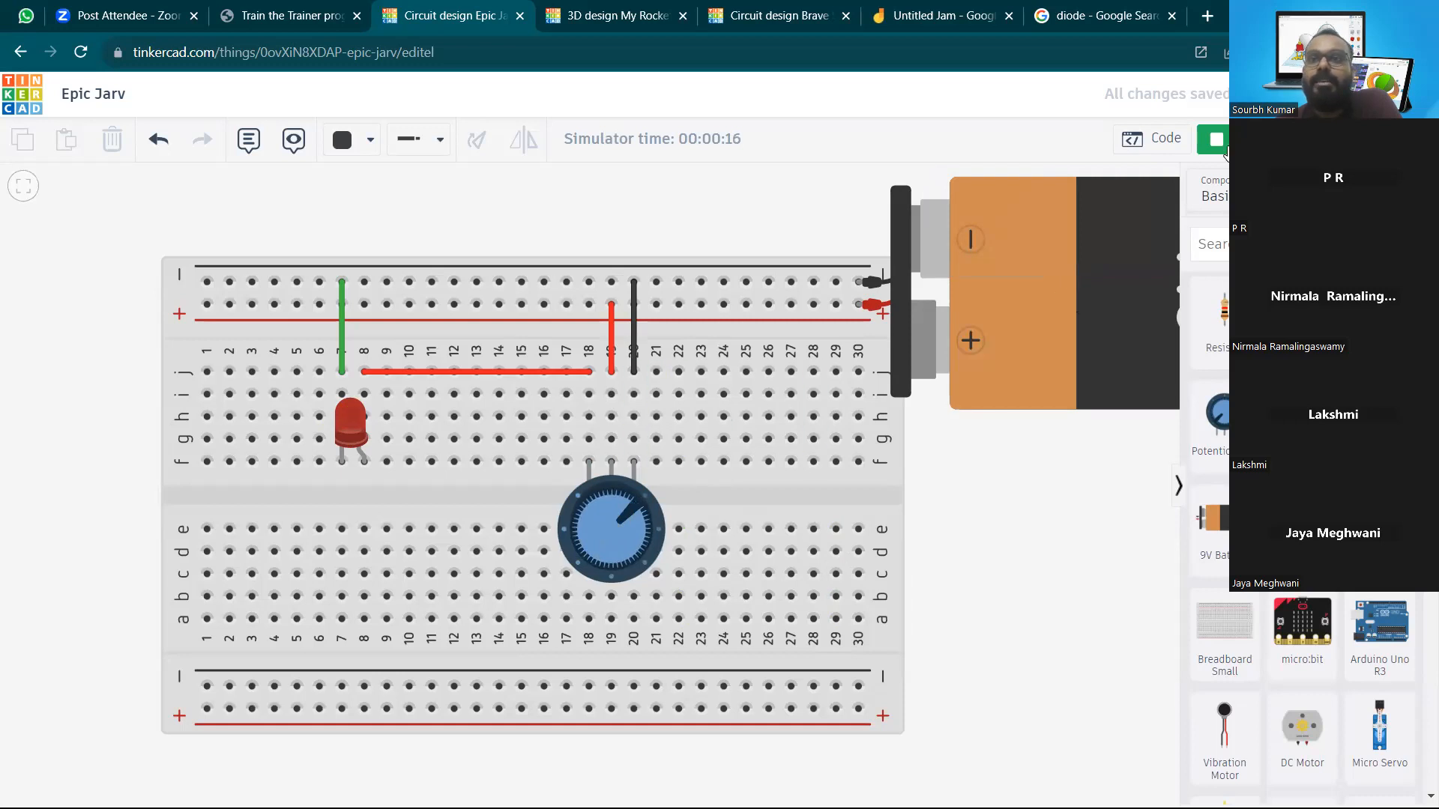
{"action": "left_click", "coordinate": [1215, 138]}
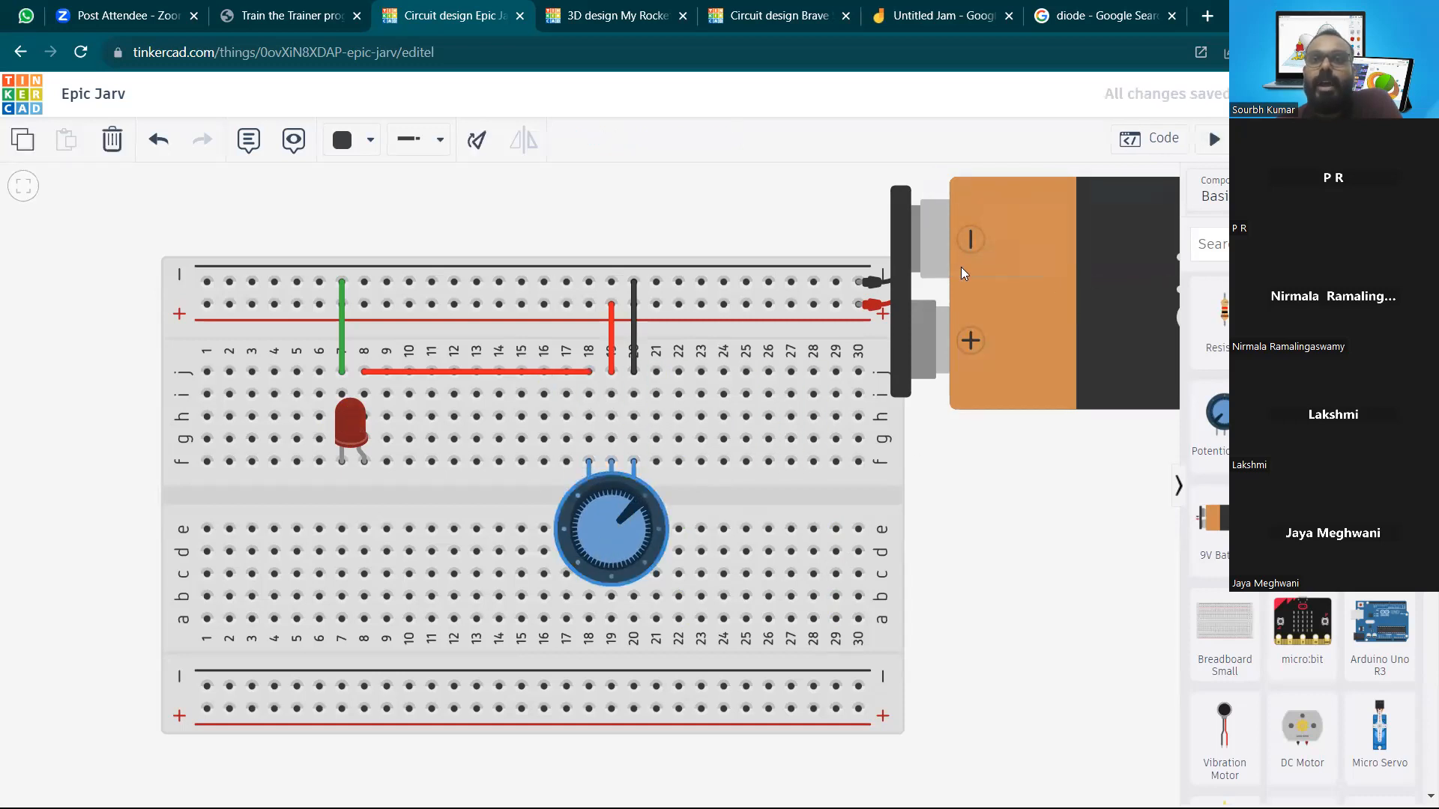
Set the potentiometer's resistance to 10 kΩ
{"action": "scroll", "coordinate": [672, 518], "scroll_direction": "up", "scroll_amount": 2}
{"action": "scroll", "coordinate": [671, 517], "scroll_direction": "down", "scroll_amount": 5}
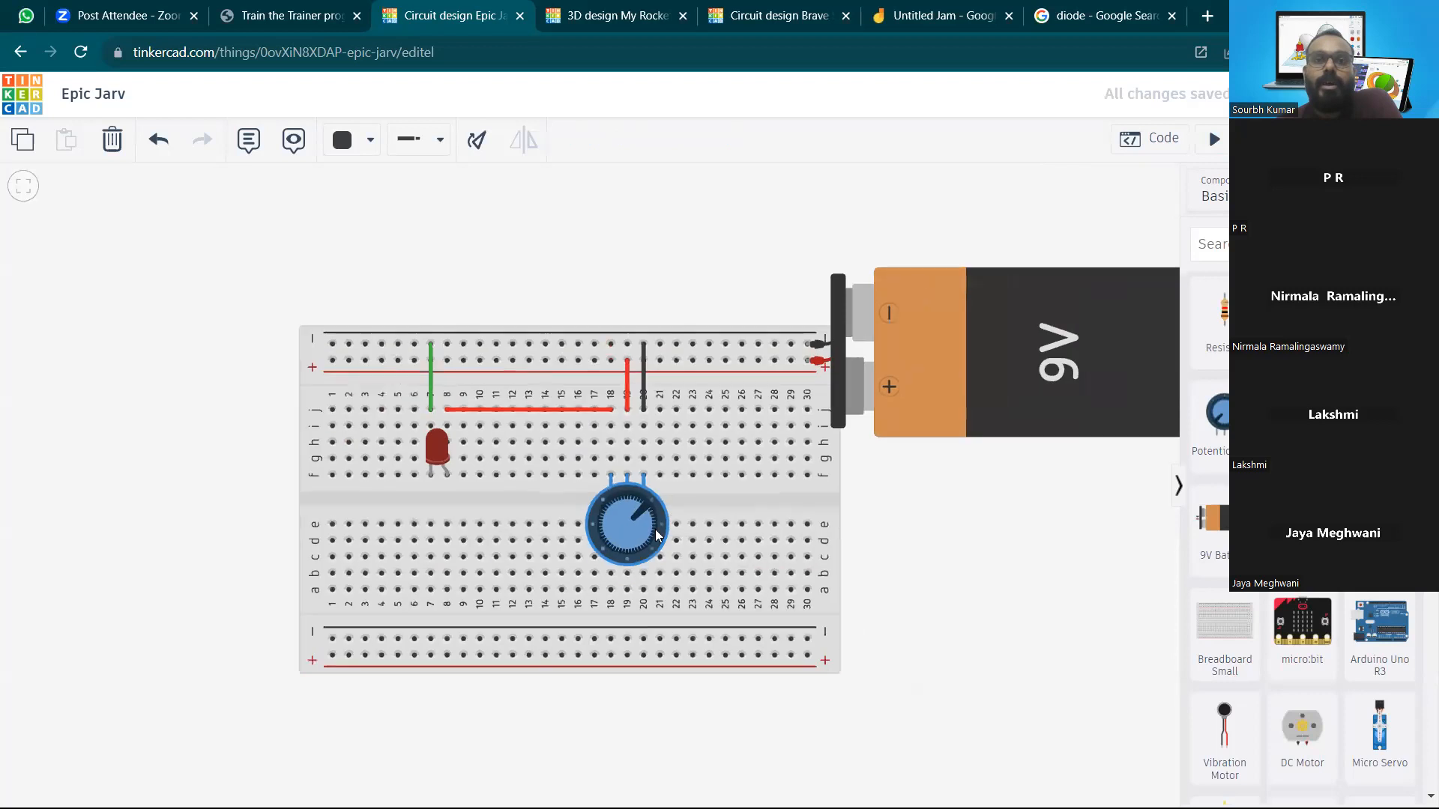
{"action": "left_click", "coordinate": [814, 450]}
{"action": "left_click", "coordinate": [650, 516]}
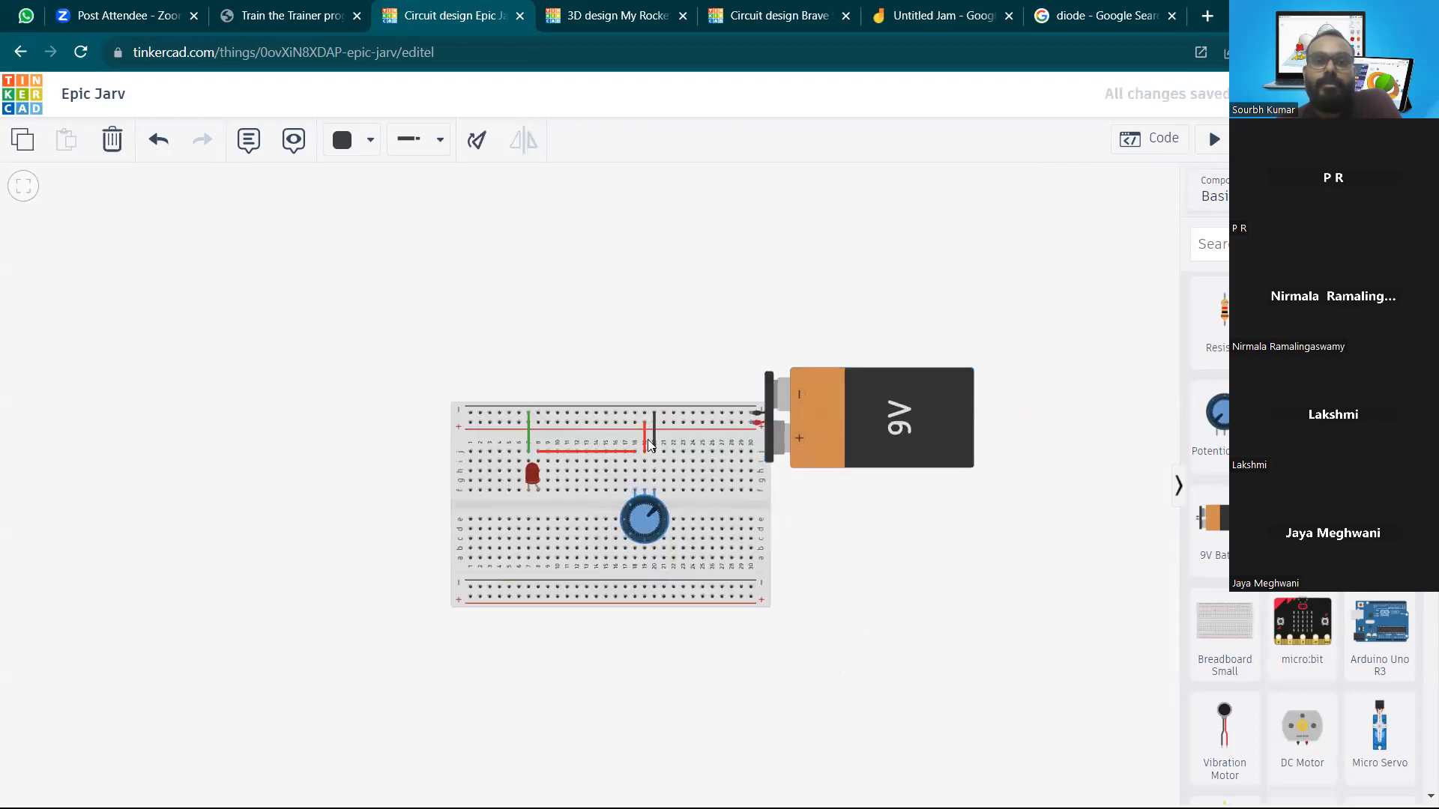
{"action": "scroll", "coordinate": [667, 574], "scroll_direction": "up", "scroll_amount": 2}
{"action": "left_click", "coordinate": [637, 462]}
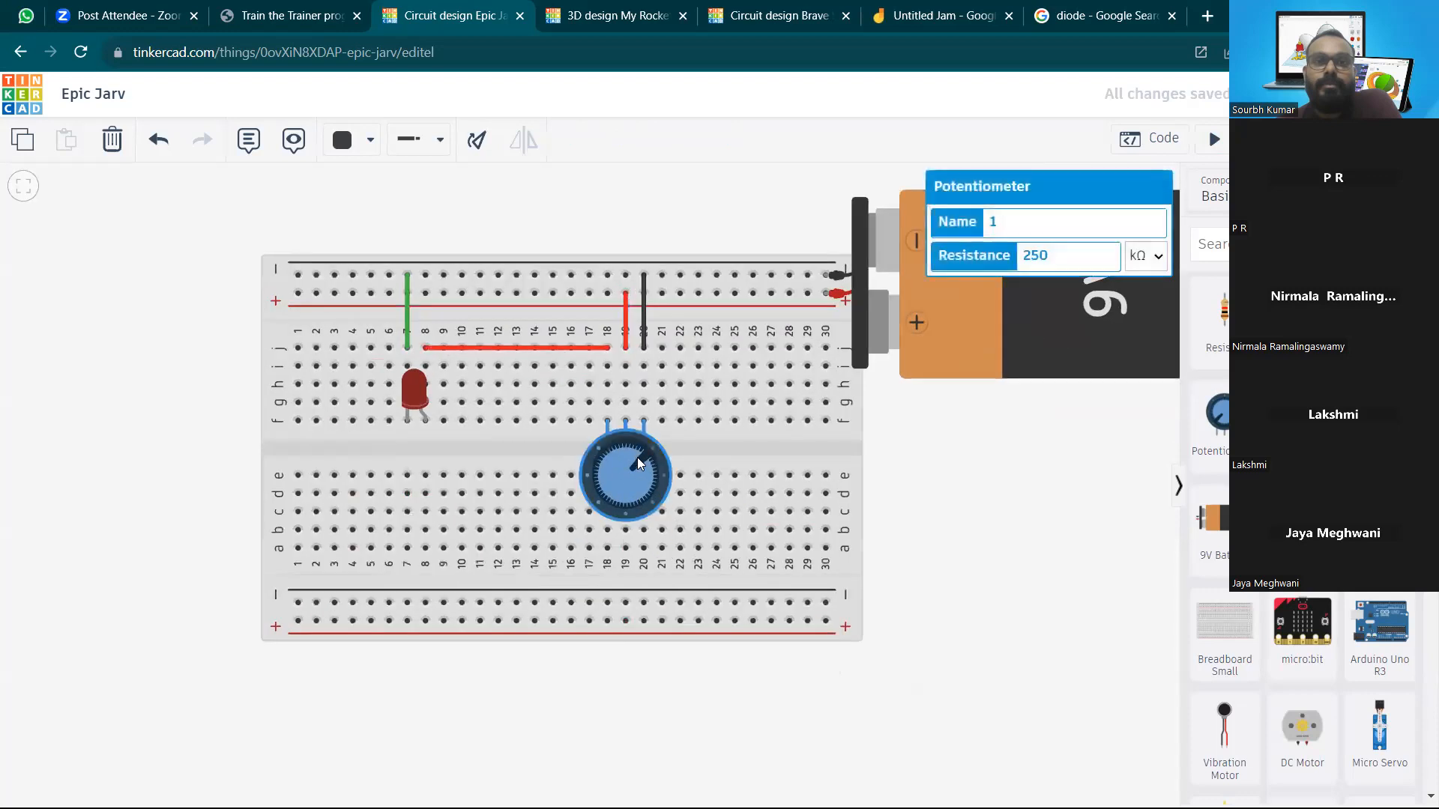
{"action": "left_click_drag", "start_coordinate": [1067, 255], "coordinate": [1016, 256]}
{"action": "type", "text": "10"}
{"action": "left_click", "coordinate": [1030, 448]}
Run the simulation, turn the potentiometer knob back and forth to test the LED's brightness, and stop the simulation
{"action": "left_click", "coordinate": [1212, 139]}
{"action": "left_click_drag", "start_coordinate": [627, 457], "coordinate": [614, 492]}
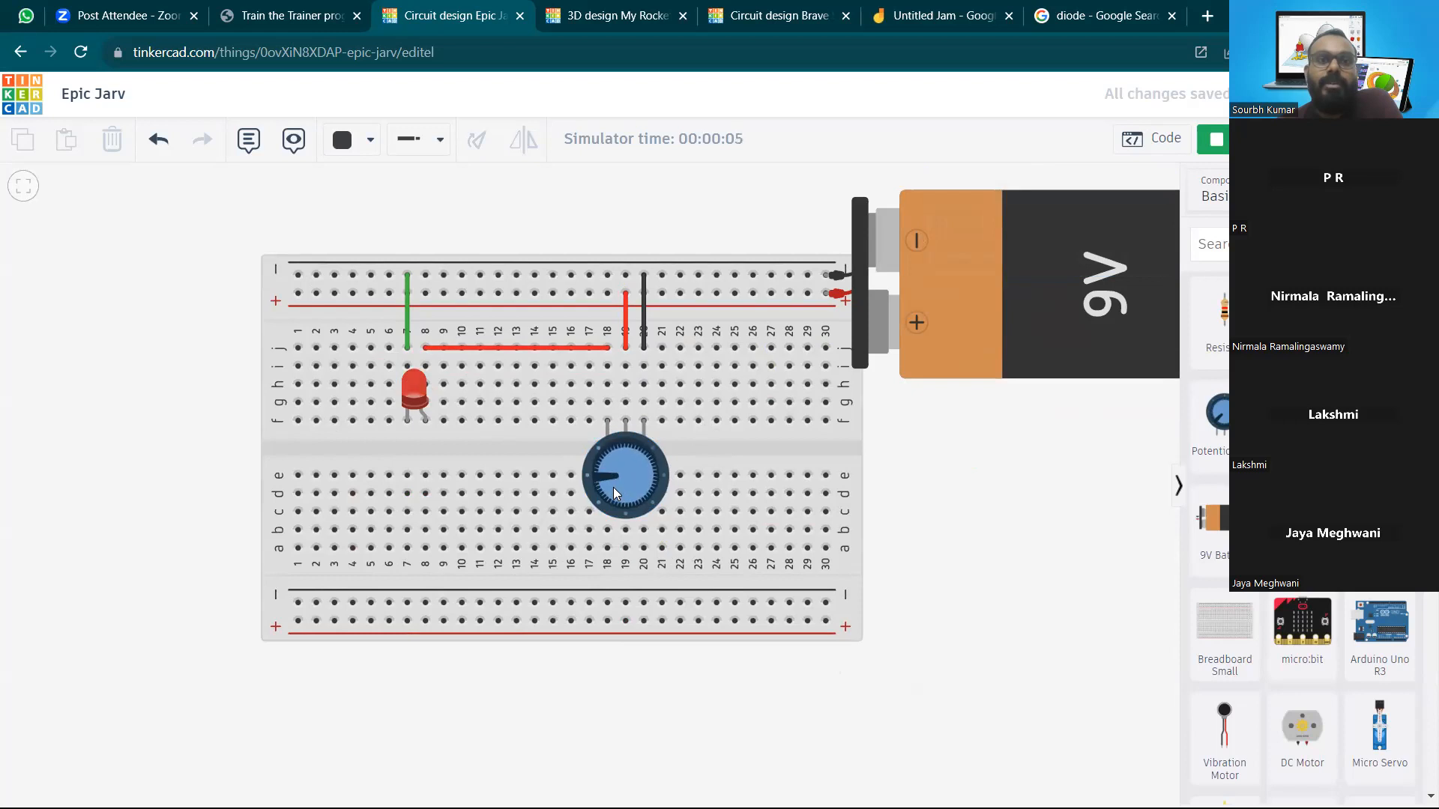
{"action": "scroll", "coordinate": [562, 434], "scroll_direction": "up", "scroll_amount": 2}
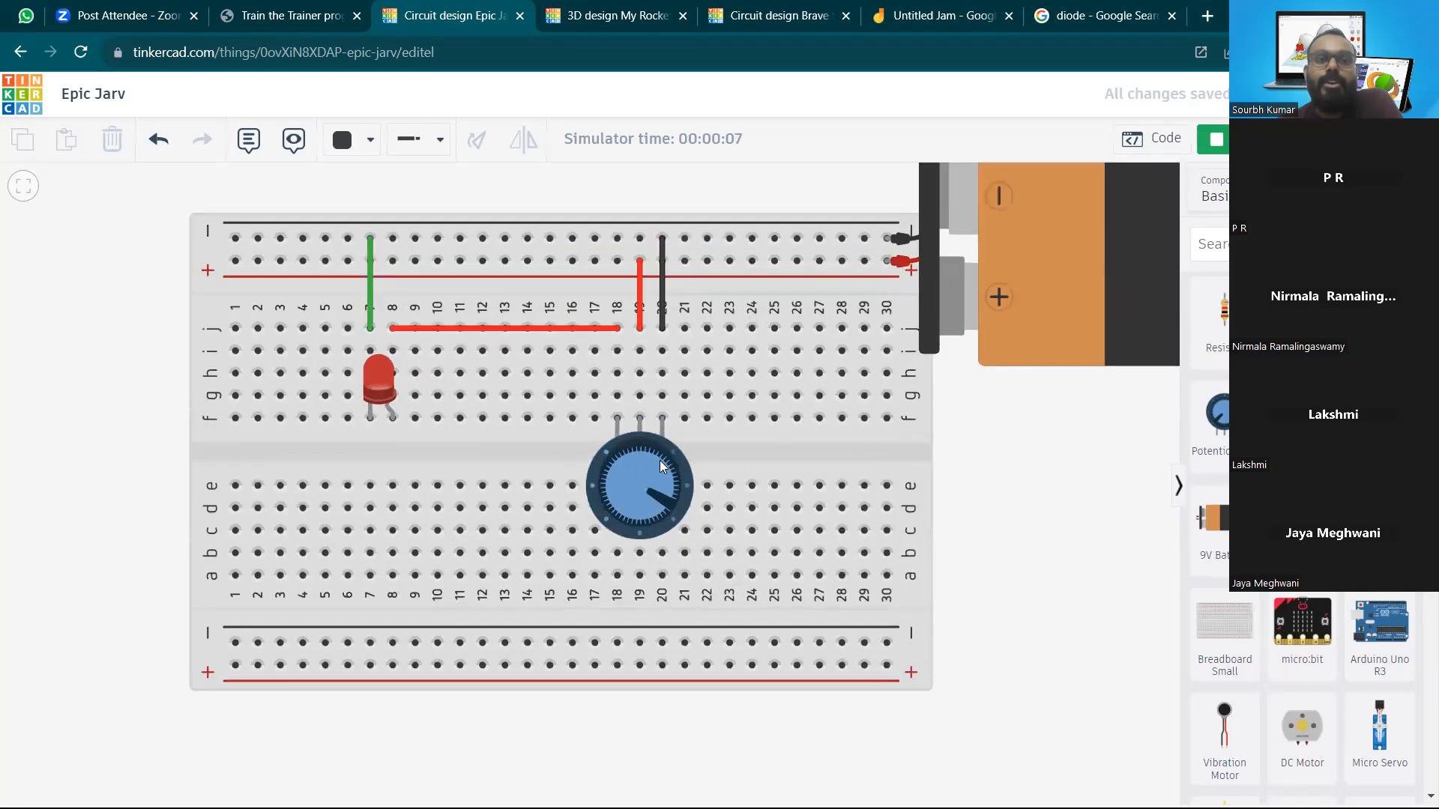
{"action": "left_click_drag", "start_coordinate": [668, 486], "coordinate": [622, 490]}
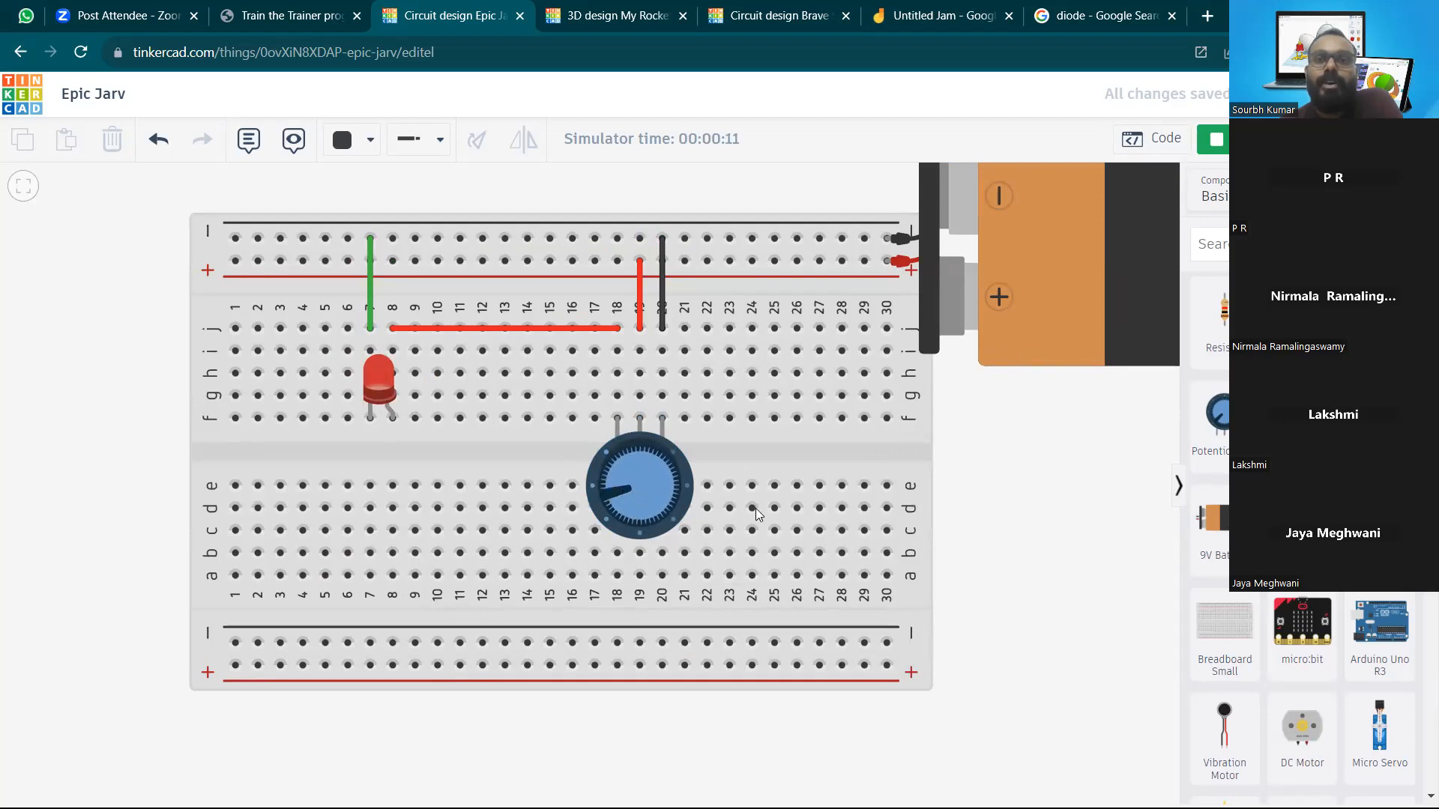
{"action": "left_click", "coordinate": [1214, 138]}
Set the potentiometer's resistance to 100 Ω
{"action": "left_click", "coordinate": [661, 478]}
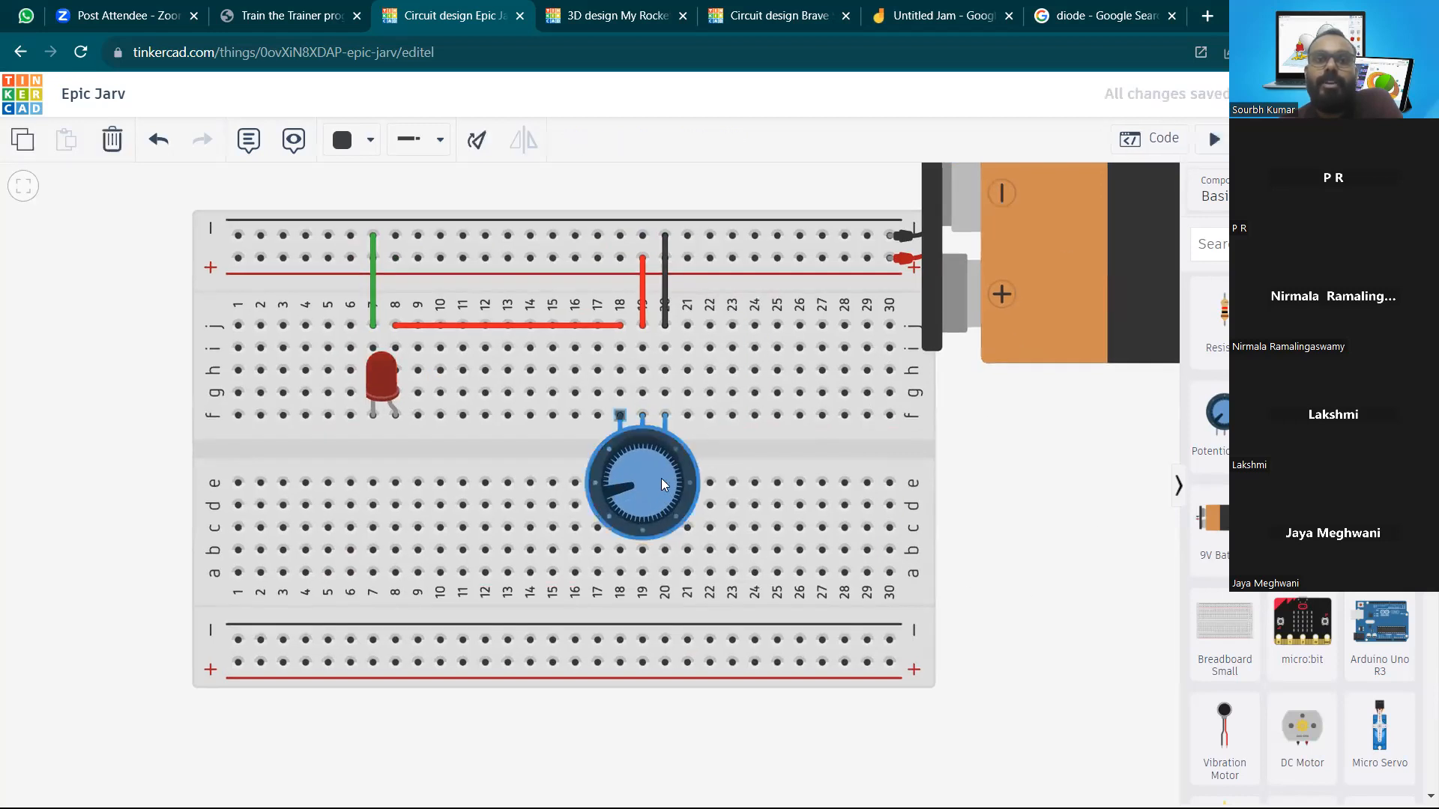
{"action": "left_click", "coordinate": [1005, 427]}
{"action": "scroll", "coordinate": [822, 442], "scroll_direction": "down", "scroll_amount": 3}
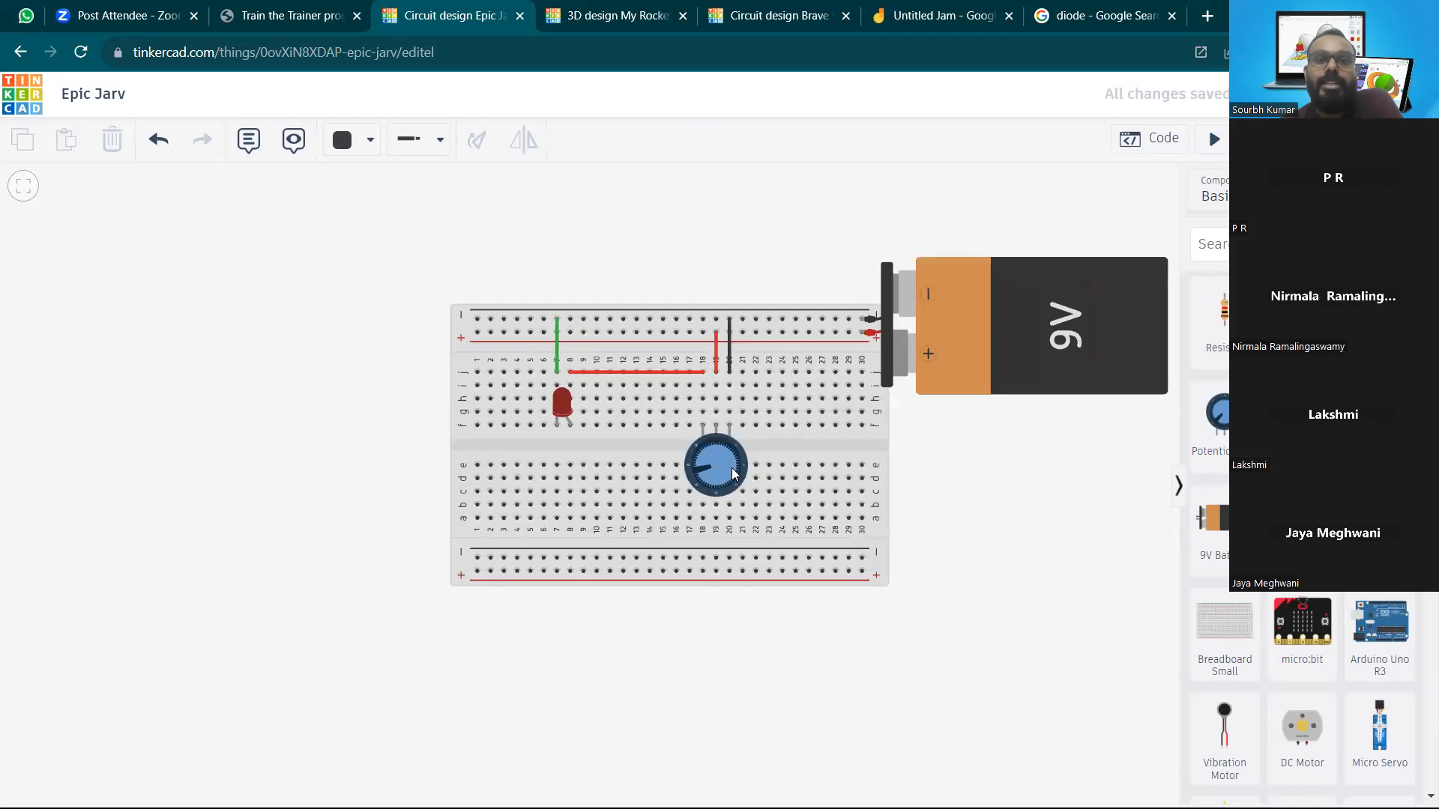
{"action": "left_click", "coordinate": [564, 405]}
{"action": "left_click", "coordinate": [1004, 429]}
{"action": "left_click", "coordinate": [782, 373]}
{"action": "key", "text": "Escape"}
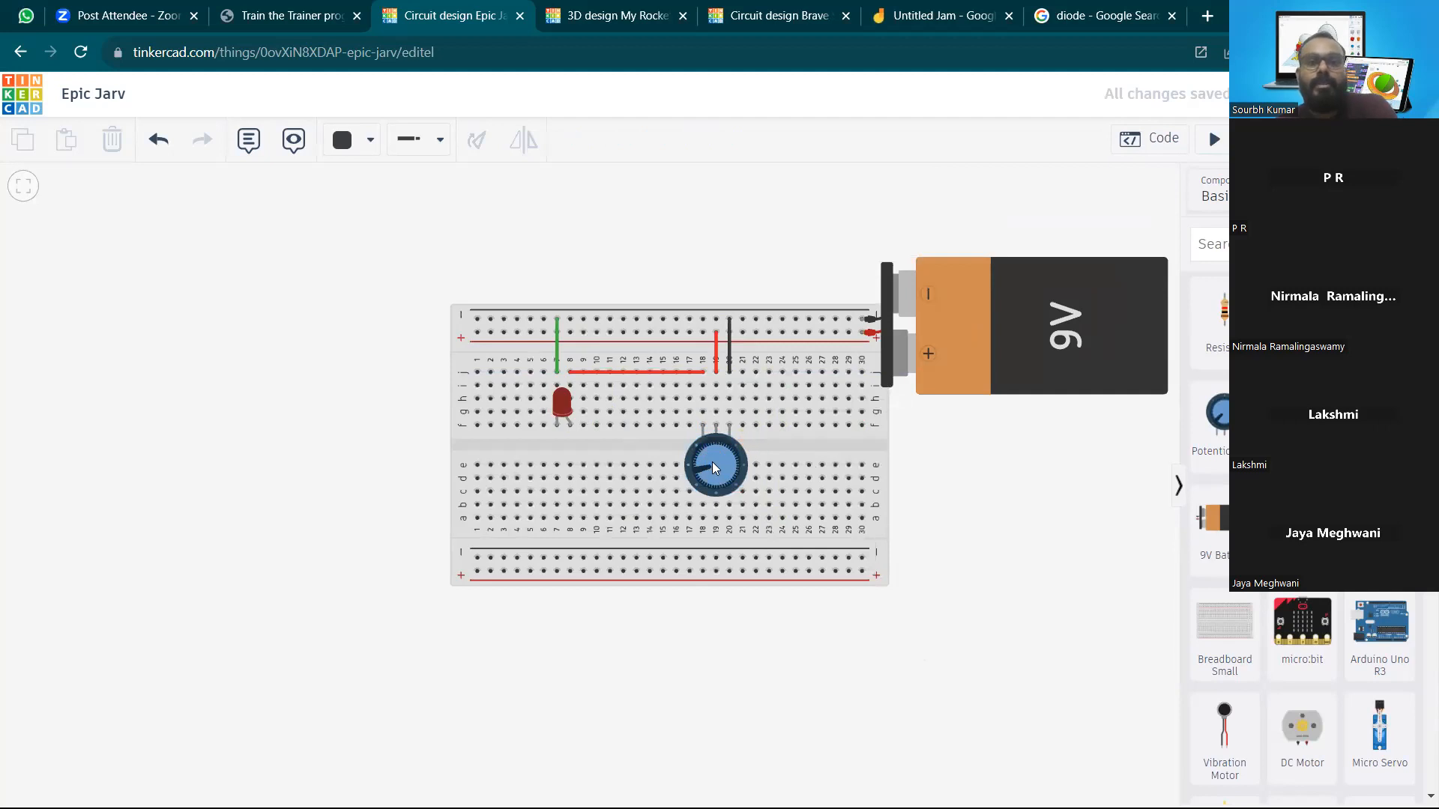
{"action": "left_click", "coordinate": [712, 463]}
{"action": "left_click", "coordinate": [1159, 257]}
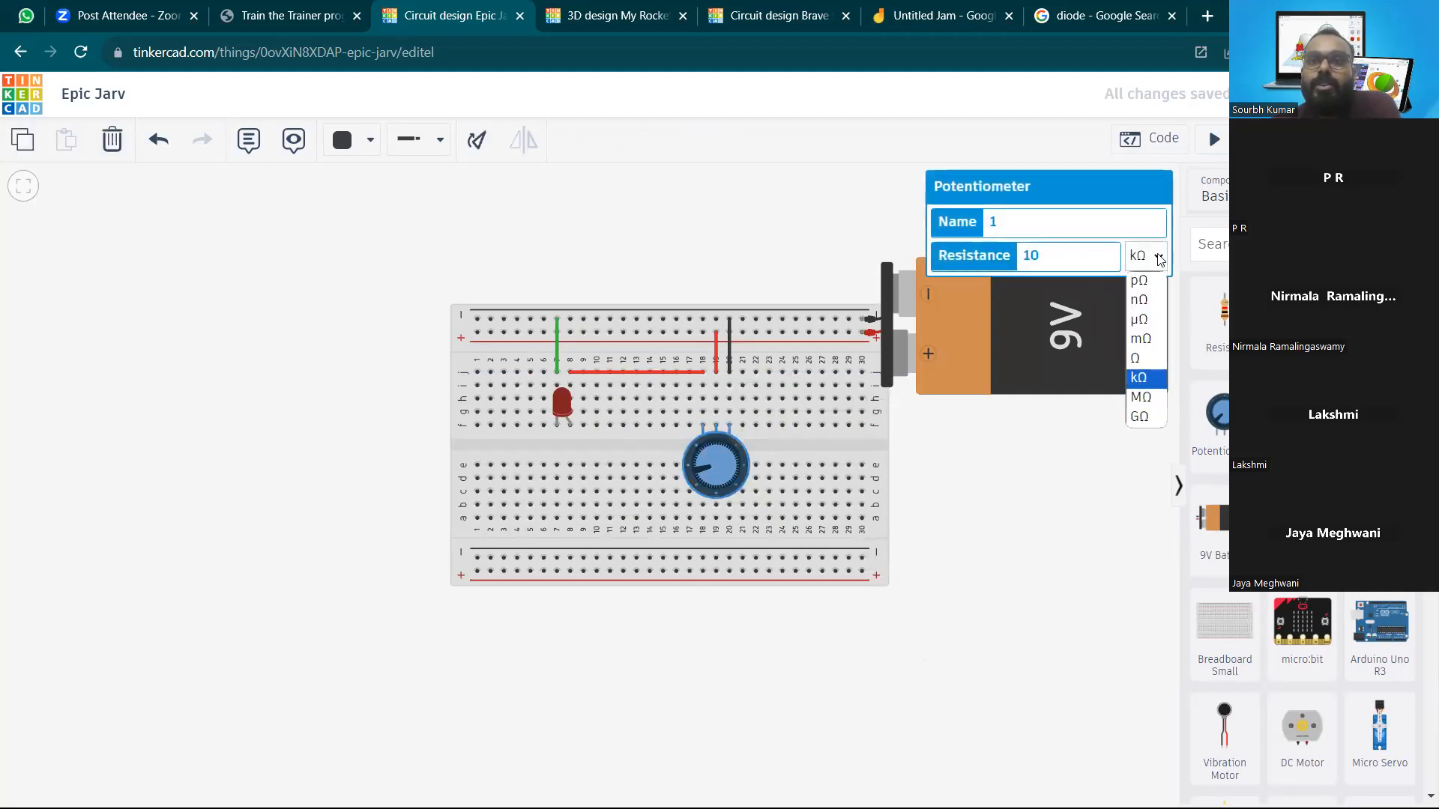
{"action": "left_click", "coordinate": [1142, 360]}
{"action": "left_click", "coordinate": [1042, 435]}
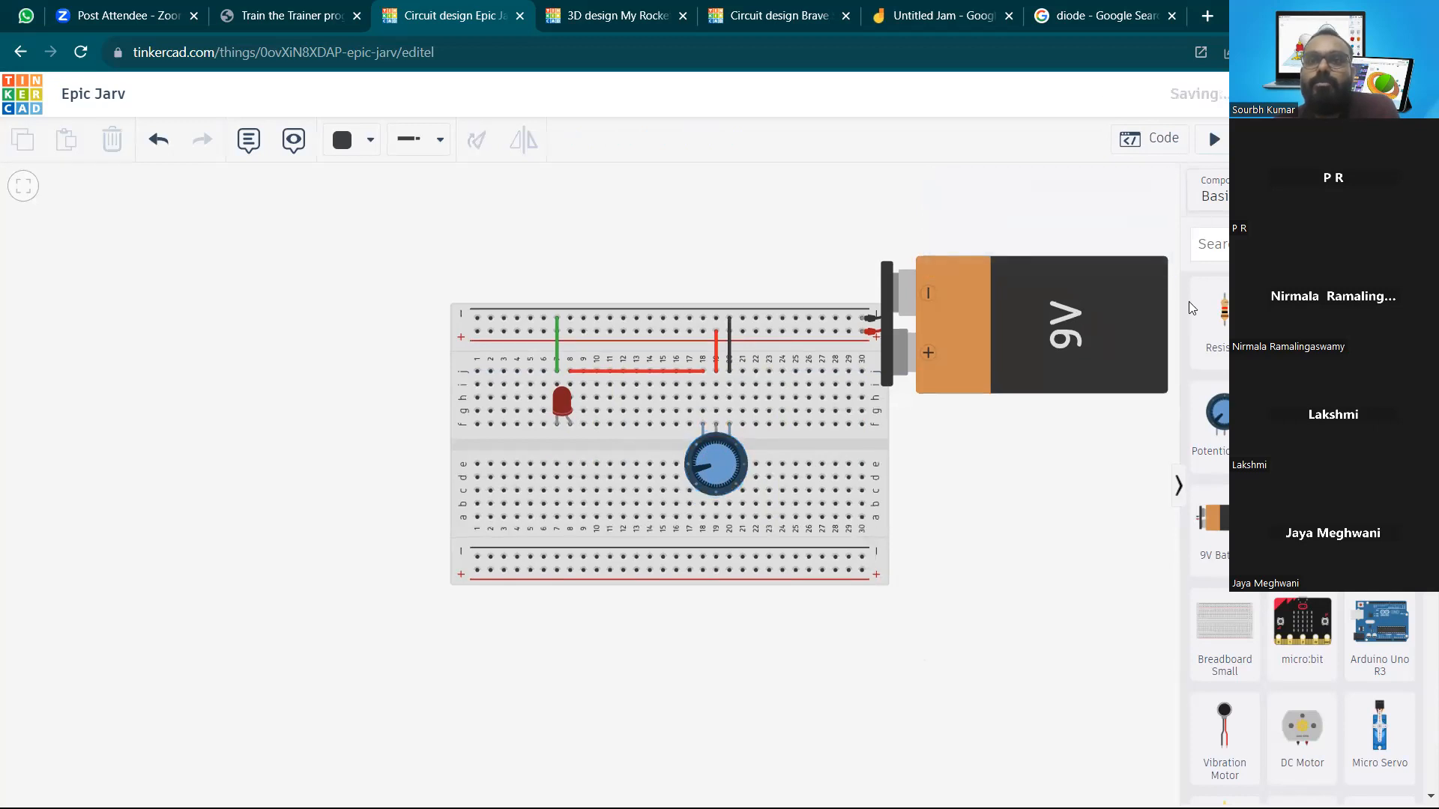
Run the simulation and turn the potentiometer knob clockwise from its low end to test the LED's response
{"action": "left_click", "coordinate": [1214, 138]}
{"action": "left_click_drag", "start_coordinate": [705, 475], "coordinate": [736, 457]}
{"action": "scroll", "coordinate": [738, 435], "scroll_direction": "up", "scroll_amount": 2}
{"action": "left_click", "coordinate": [824, 435]}
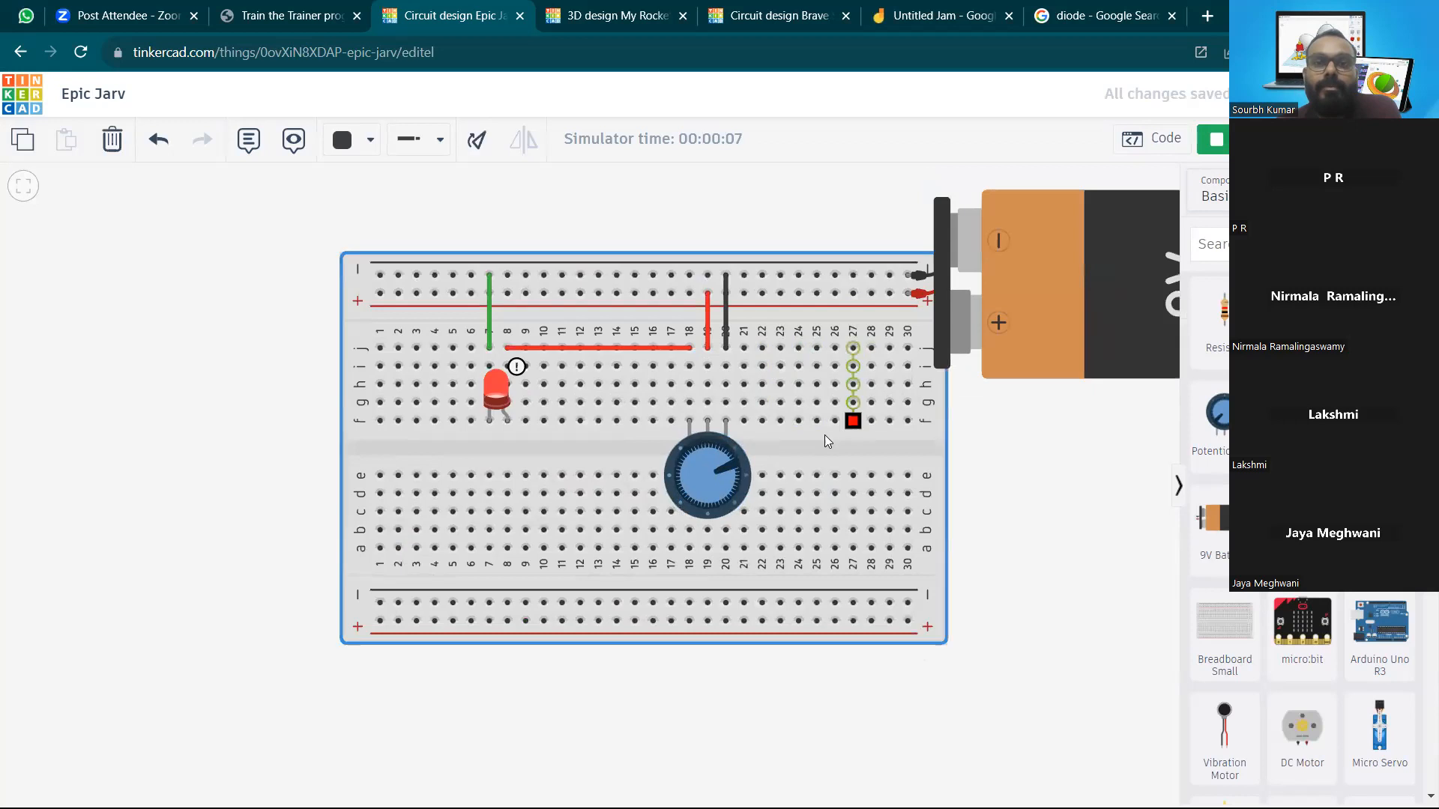
{"action": "left_click_drag", "start_coordinate": [1012, 452], "coordinate": [911, 471]}
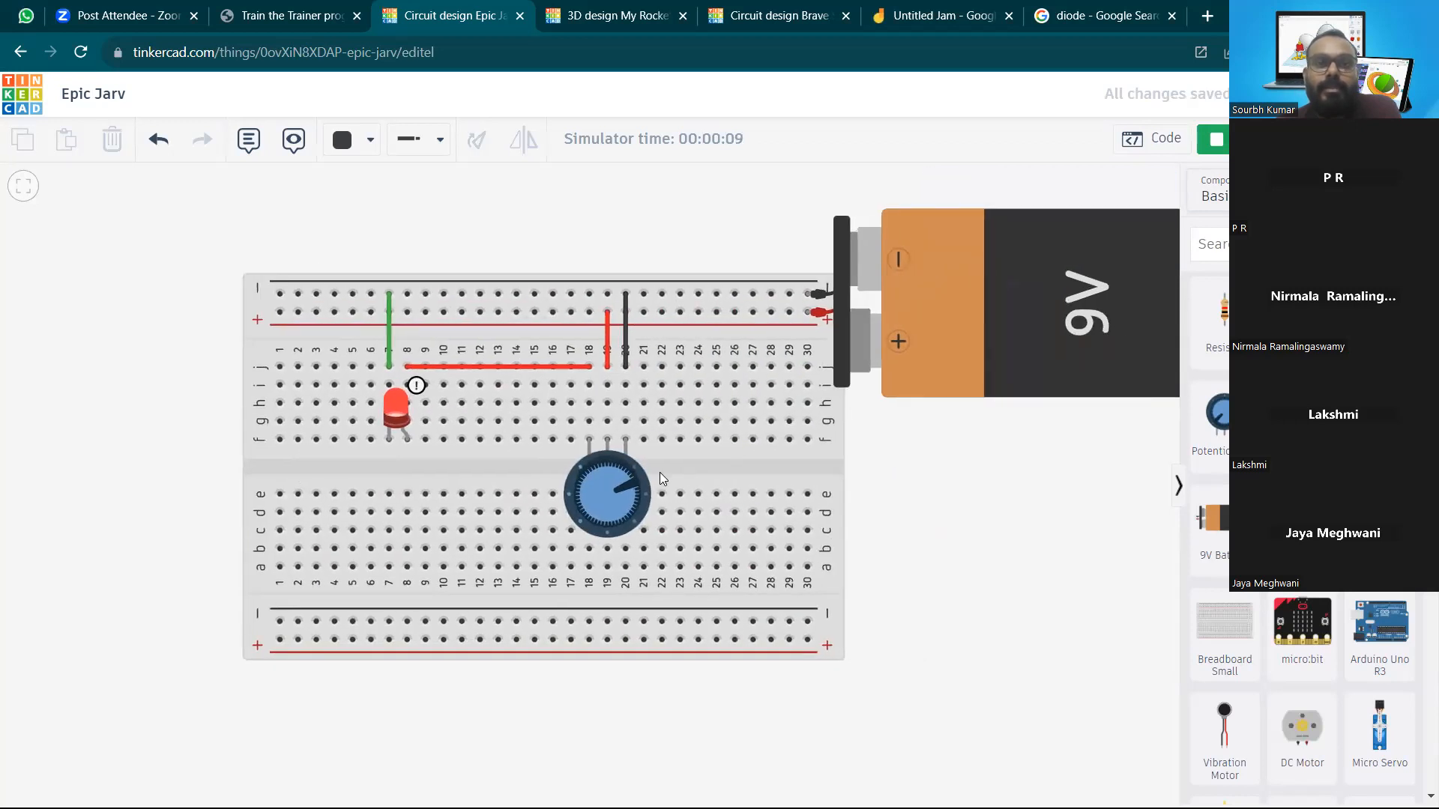
{"action": "mouse_move", "coordinate": [639, 485]}
{"action": "left_mouse_down"}
{"action": "mouse_move", "coordinate": [629, 512]}
{"action": "mouse_move", "coordinate": [593, 517]}
{"action": "mouse_move", "coordinate": [609, 524]}
{"action": "mouse_move", "coordinate": [637, 480]}
{"action": "mouse_move", "coordinate": [620, 524]}
{"action": "mouse_move", "coordinate": [628, 475]}
{"action": "left_mouse_up"}
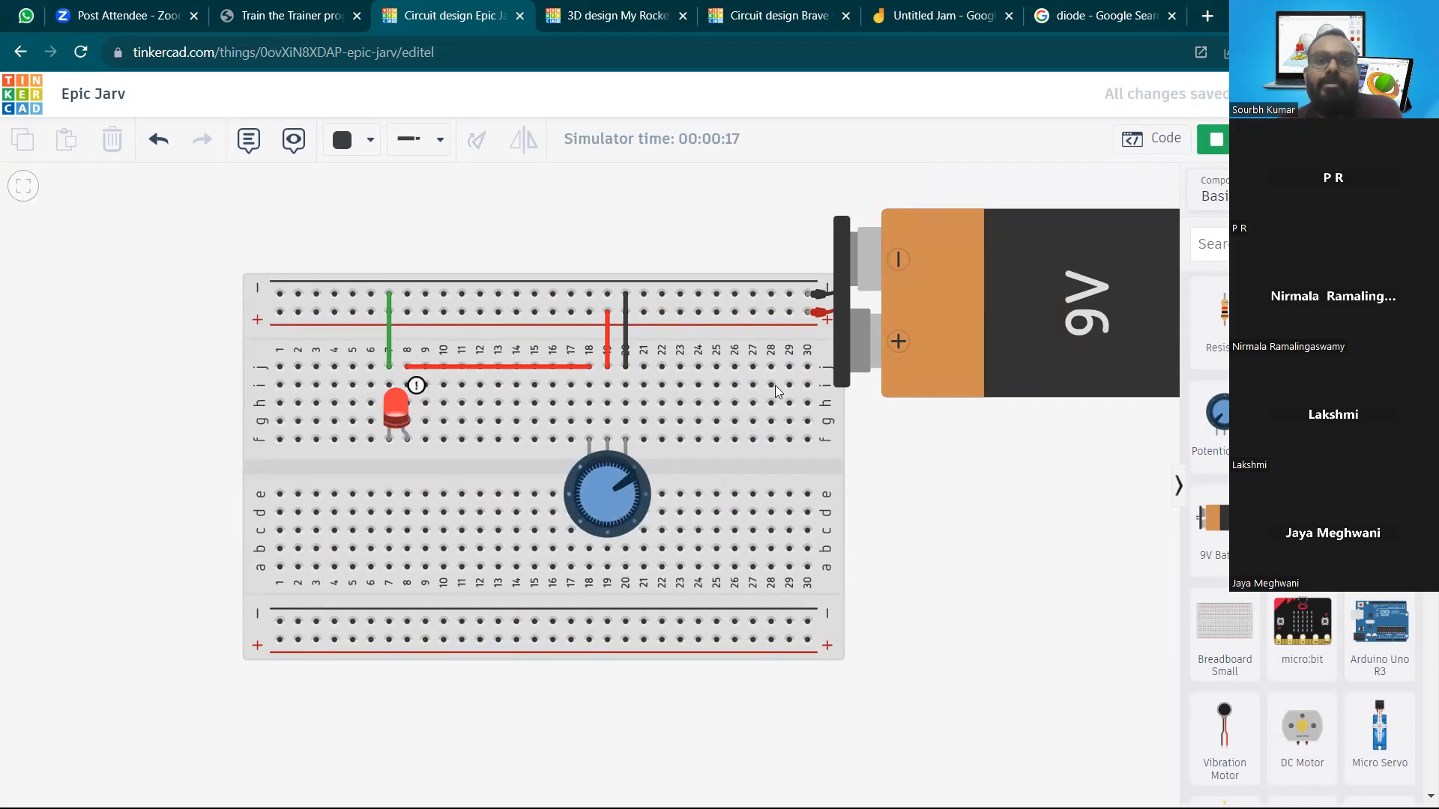
Inspect the warning on the LED, restarting the simulation to read it, and stop the simulation
{"action": "left_click", "coordinate": [422, 388]}
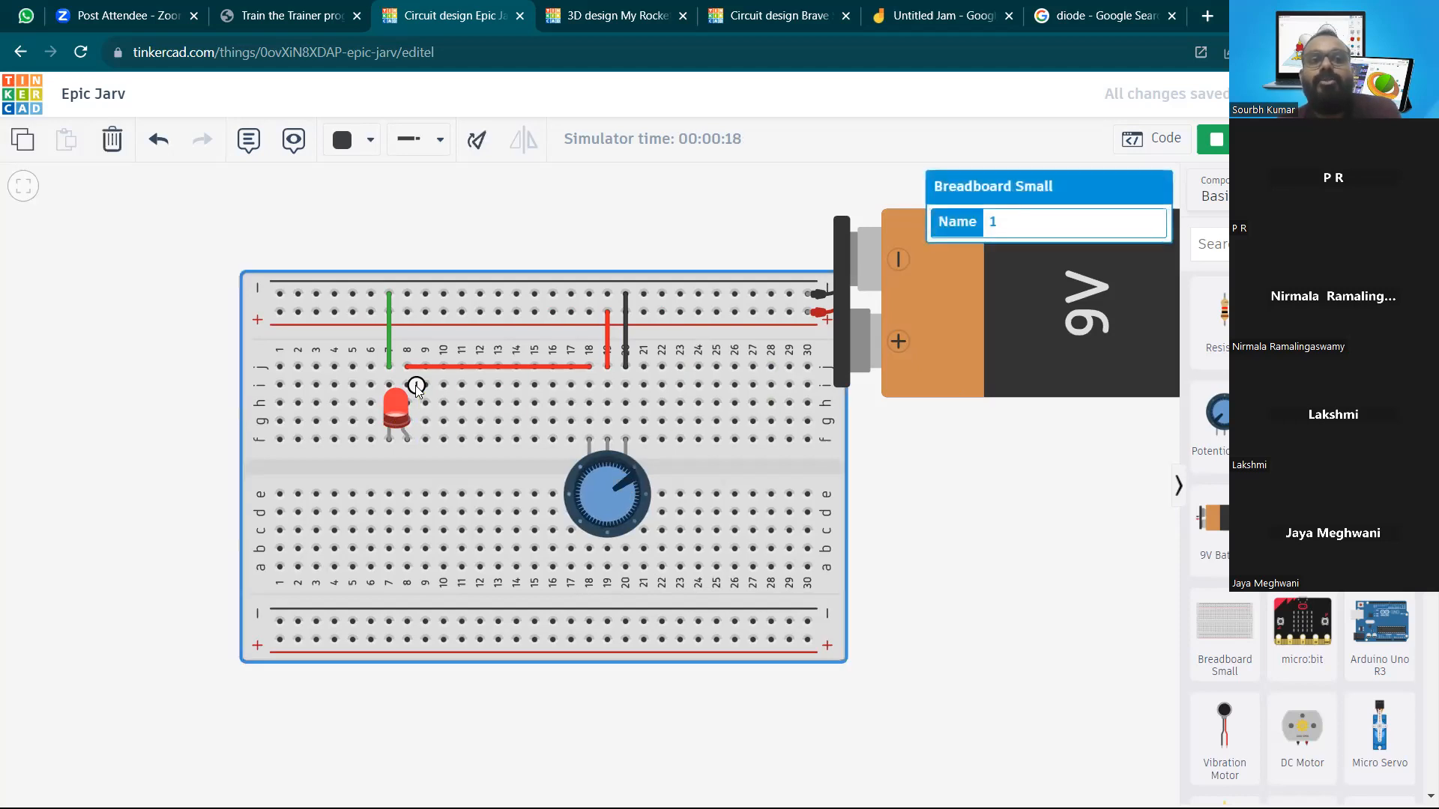
{"action": "left_click", "coordinate": [1214, 139]}
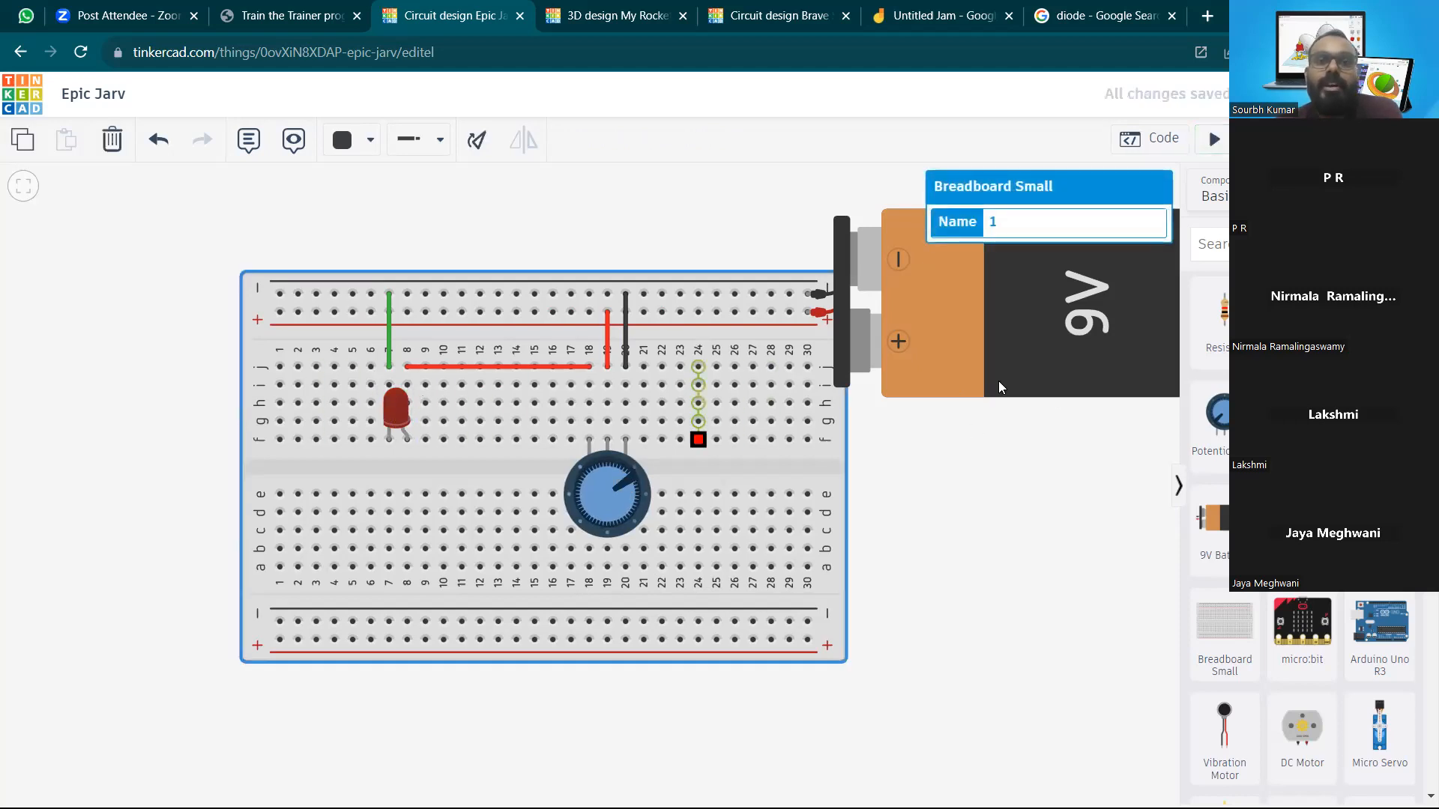
{"action": "left_click", "coordinate": [1214, 138]}
{"action": "mouse_move", "coordinate": [403, 410]}
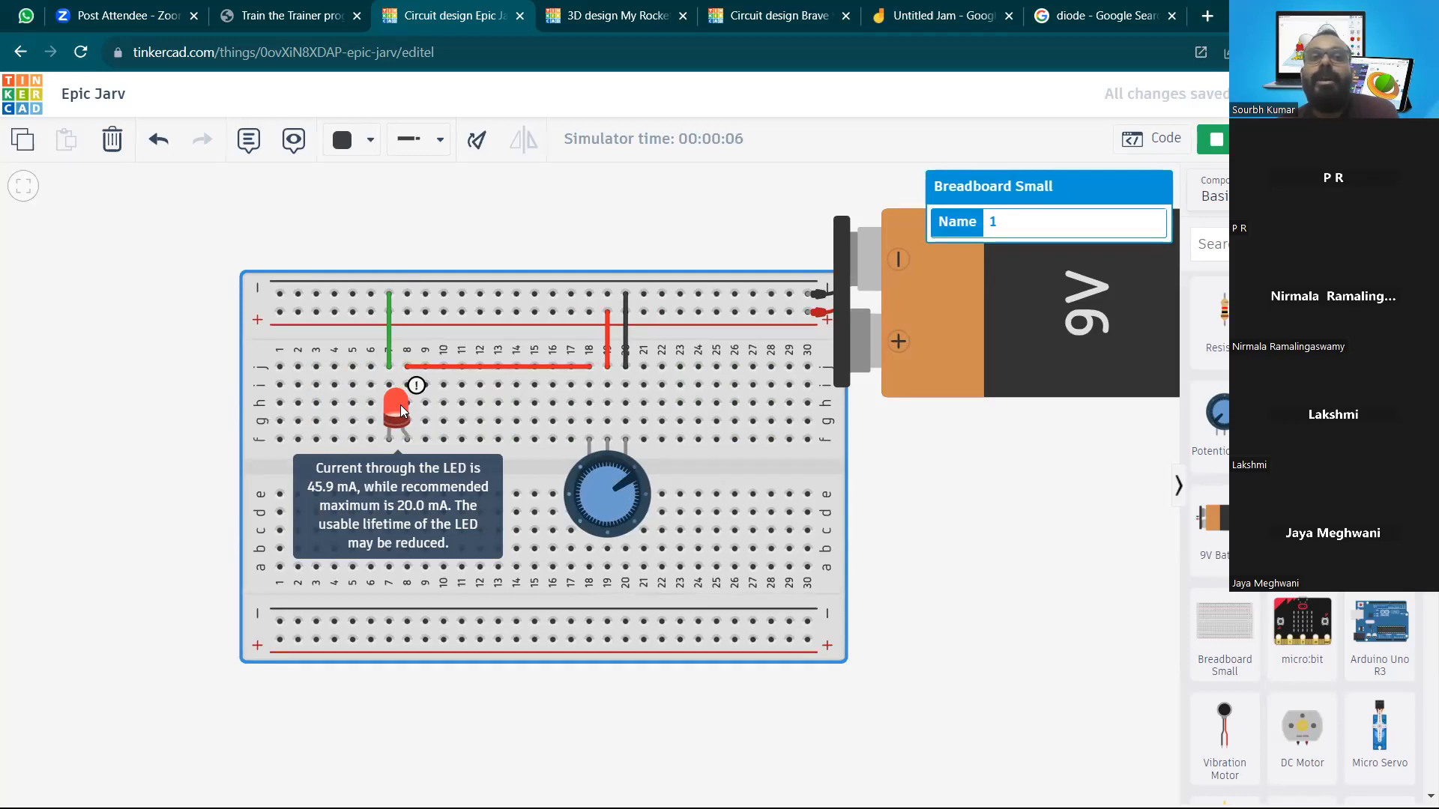
{"action": "left_click", "coordinate": [1221, 143]}
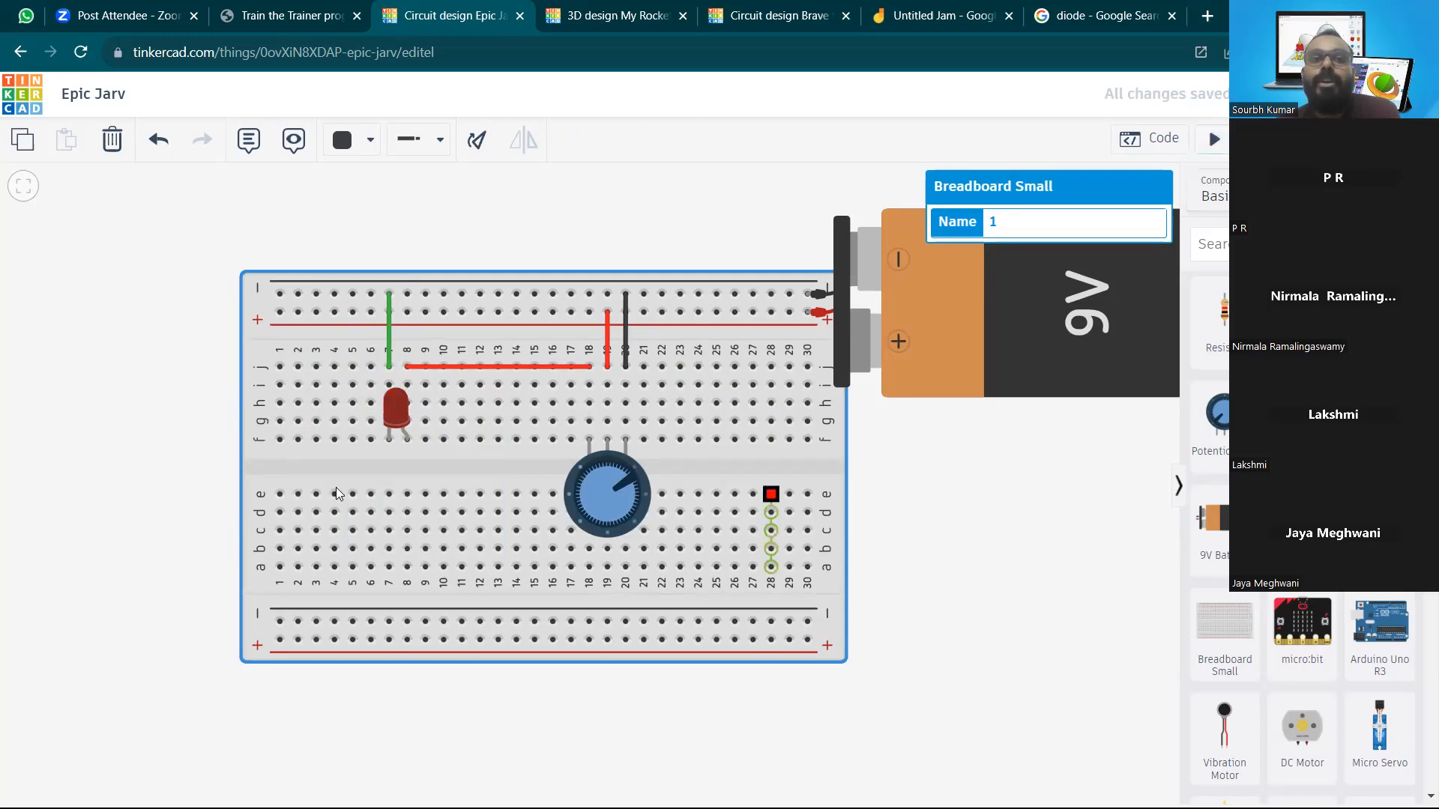
Shorten the horizontal red wire by moving its end at column 8 to column 13, row j
{"action": "left_click", "coordinate": [436, 365]}
{"action": "left_click_drag", "start_coordinate": [407, 367], "coordinate": [497, 367]}
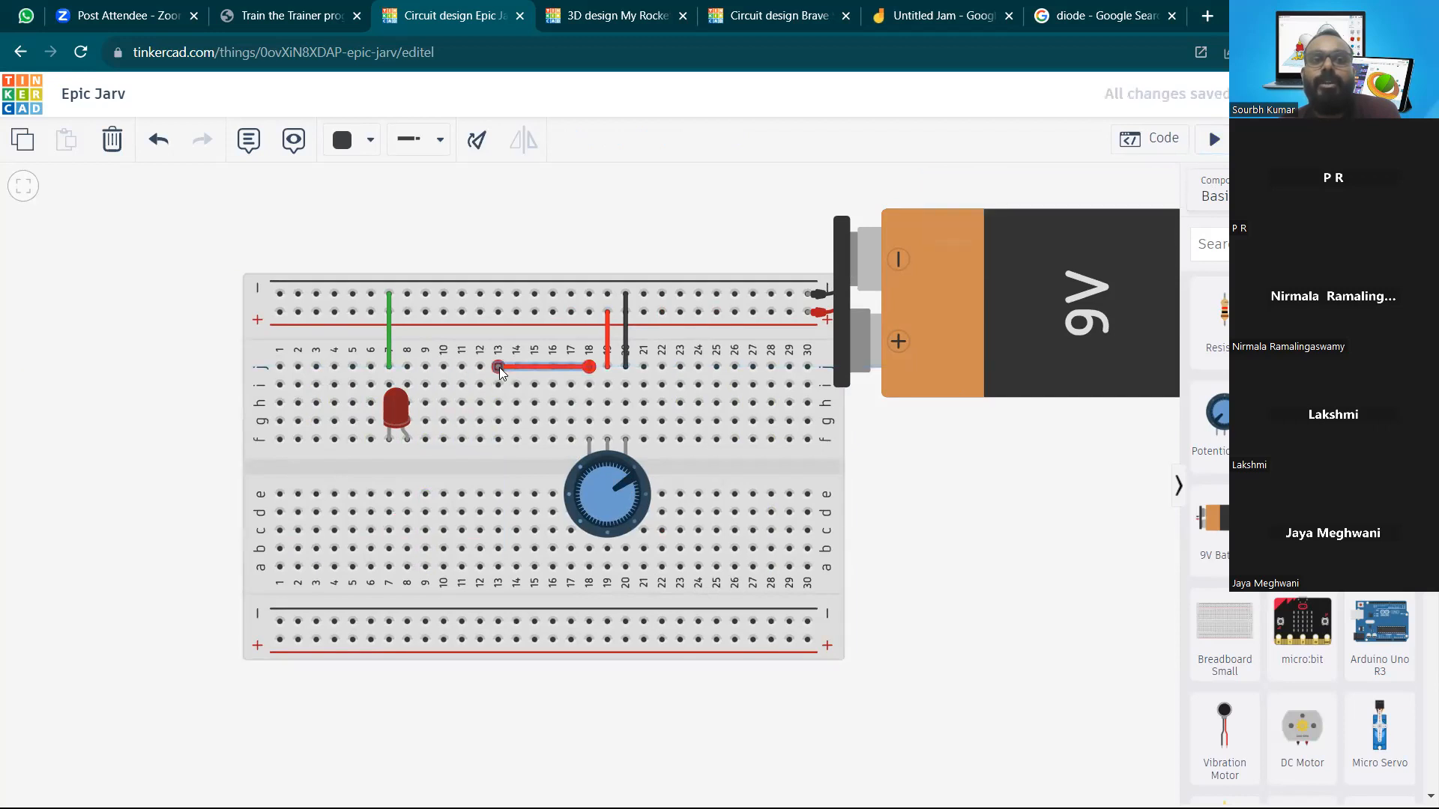
{"action": "left_click", "coordinate": [1079, 502]}
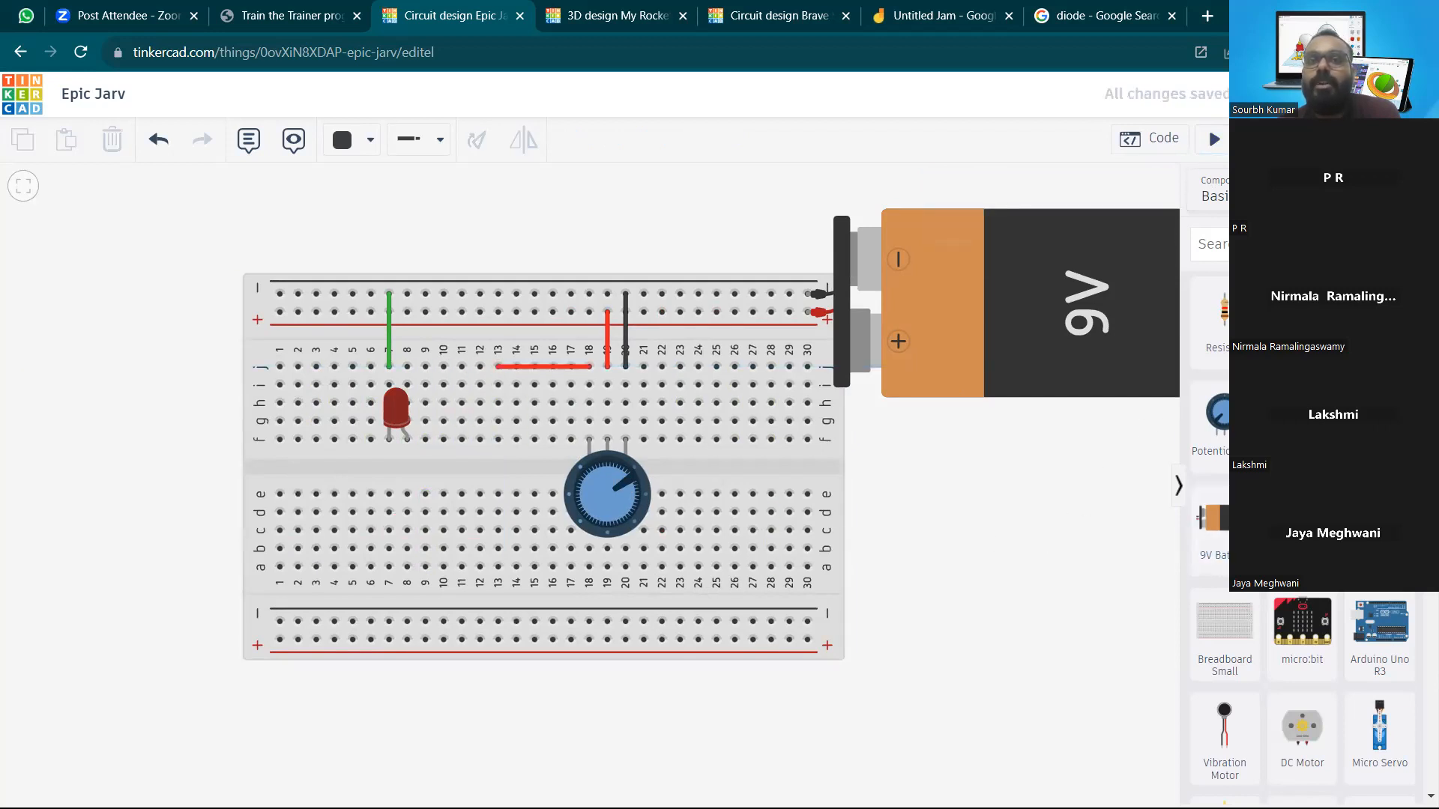
Add a resistor, rotate it horizontal, and place it in row j between columns 8 and 12
{"action": "left_click_drag", "start_coordinate": [1220, 315], "coordinate": [482, 342]}
{"action": "key", "text": "r"}
{"action": "key", "text": "r"}
{"action": "key", "text": "r"}
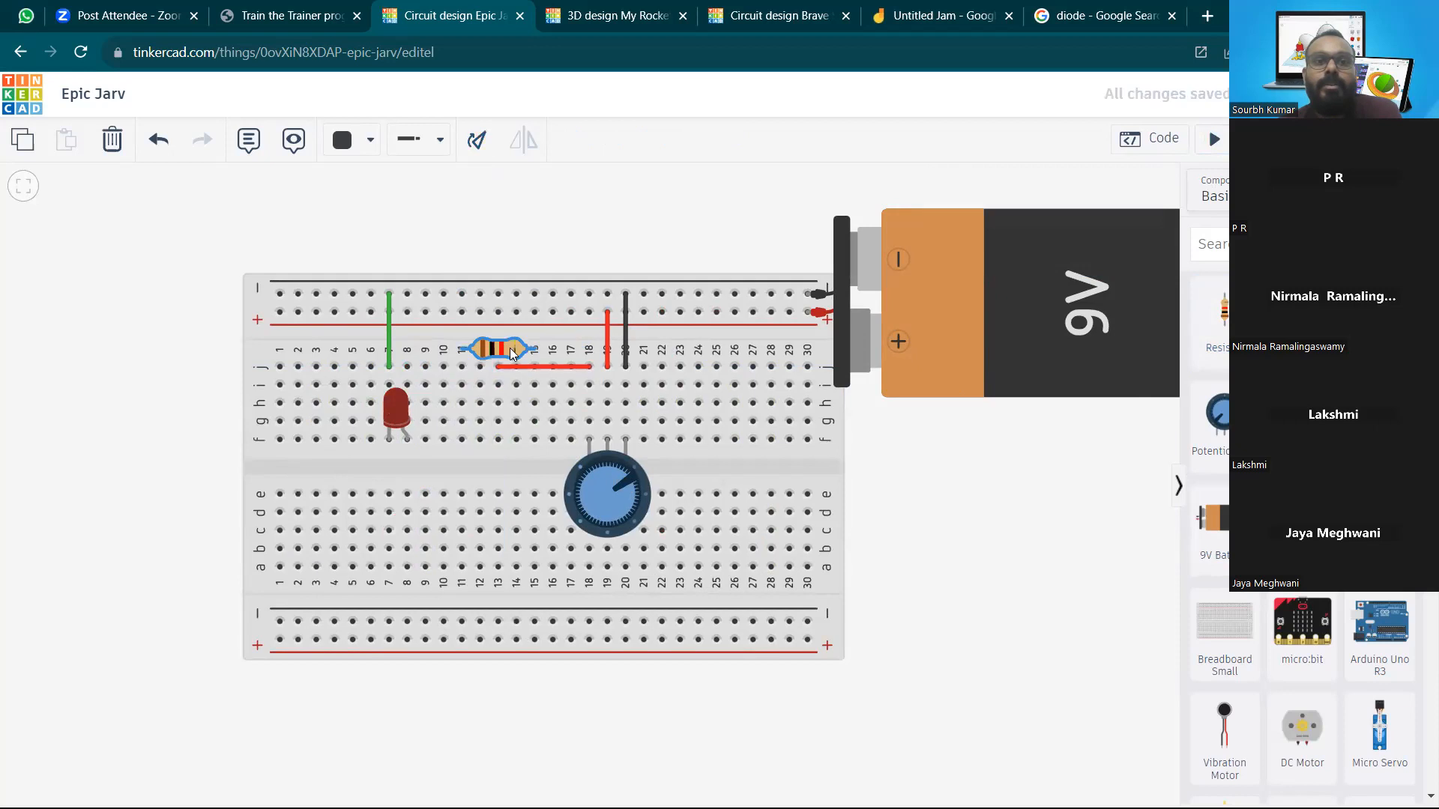
Move the horizontal red wire to row i so it connects column 12 at the resistor to column 18 at the potentiometer
{"action": "left_click_drag", "start_coordinate": [499, 366], "coordinate": [482, 385]}
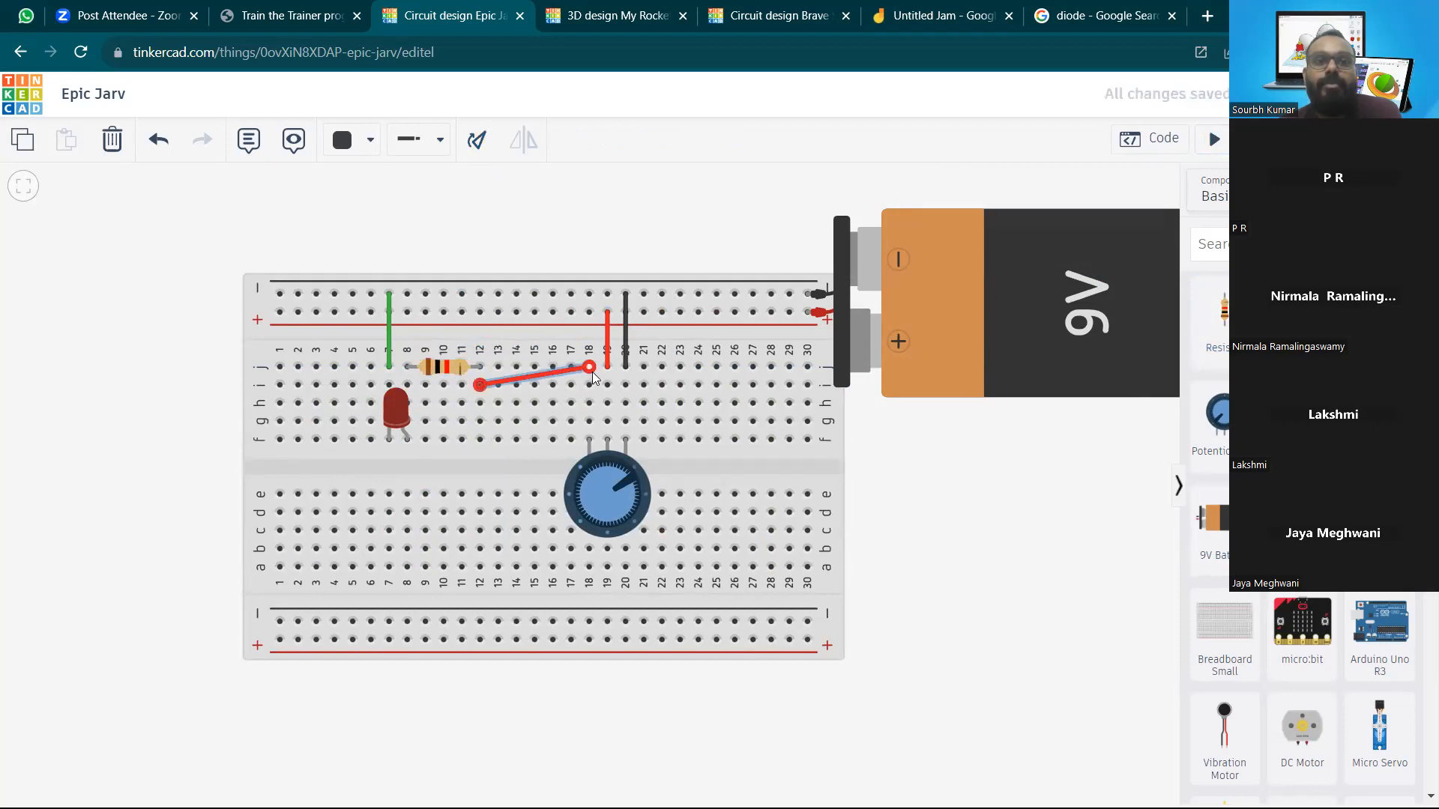
{"action": "left_click_drag", "start_coordinate": [591, 369], "coordinate": [589, 385]}
Examine the new resistor's resistance setting
{"action": "left_click", "coordinate": [442, 366]}
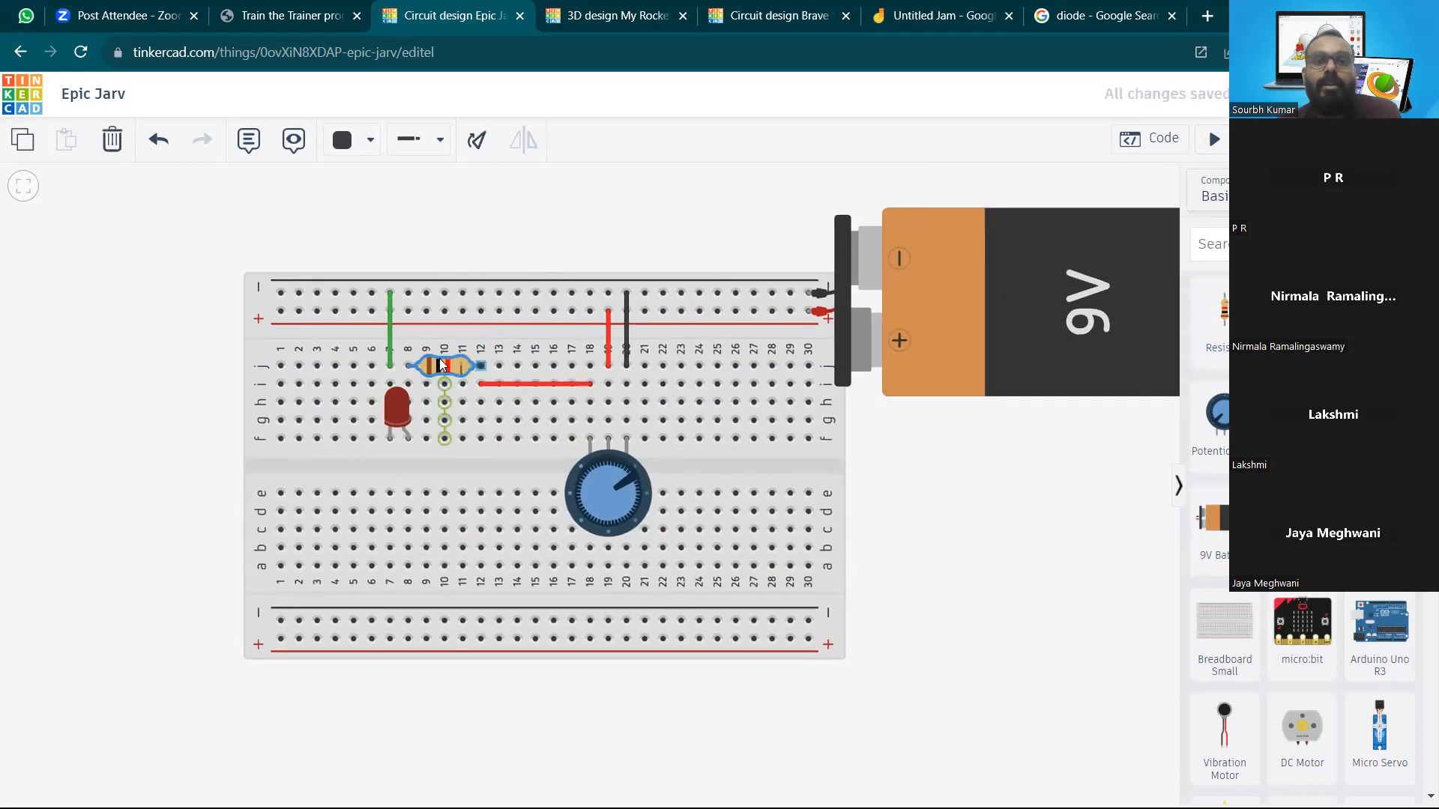
{"action": "scroll", "coordinate": [643, 449], "scroll_direction": "up", "scroll_amount": 2}
{"action": "scroll", "coordinate": [866, 504], "scroll_direction": "down", "scroll_amount": 3}
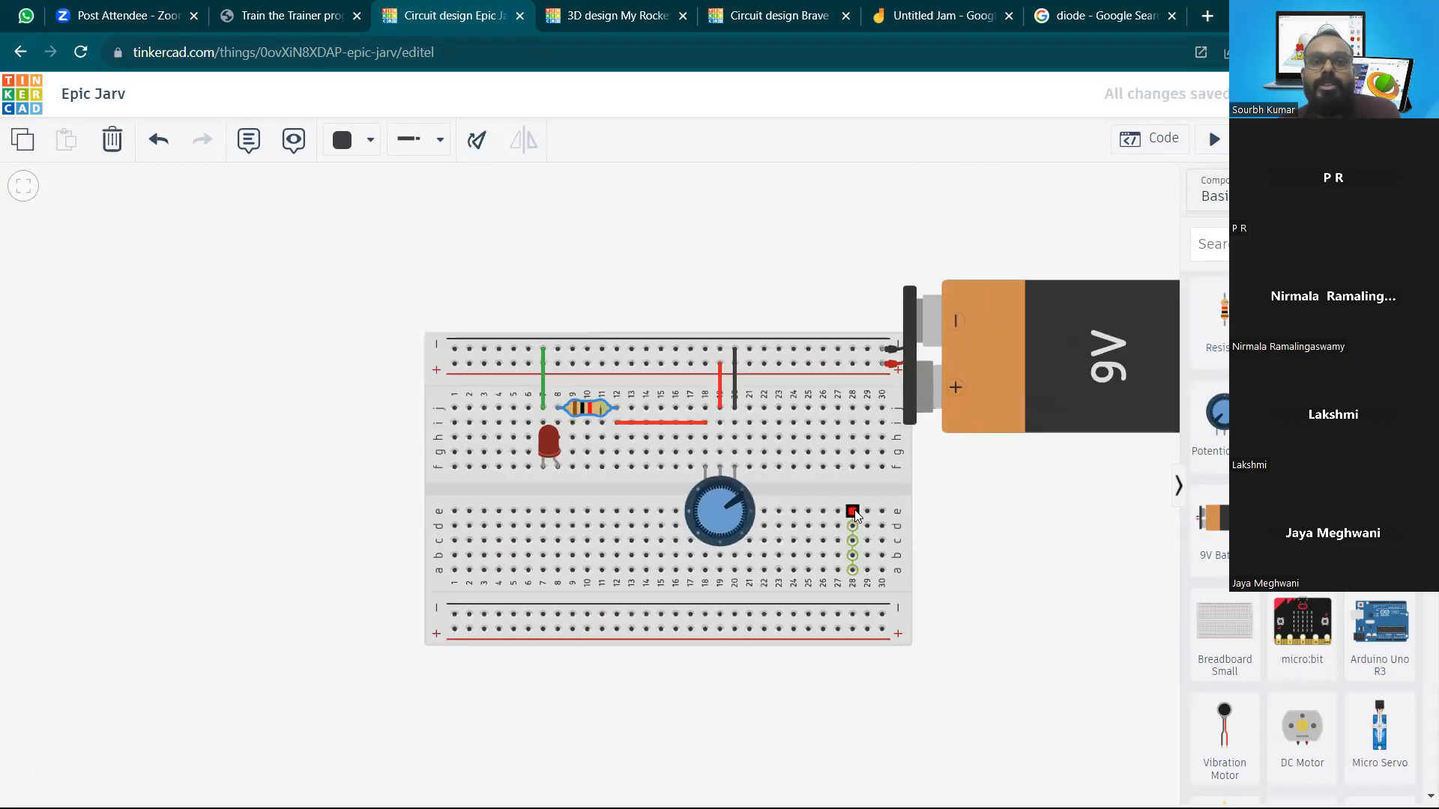
{"action": "left_click", "coordinate": [508, 436]}
{"action": "left_click", "coordinate": [601, 409]}
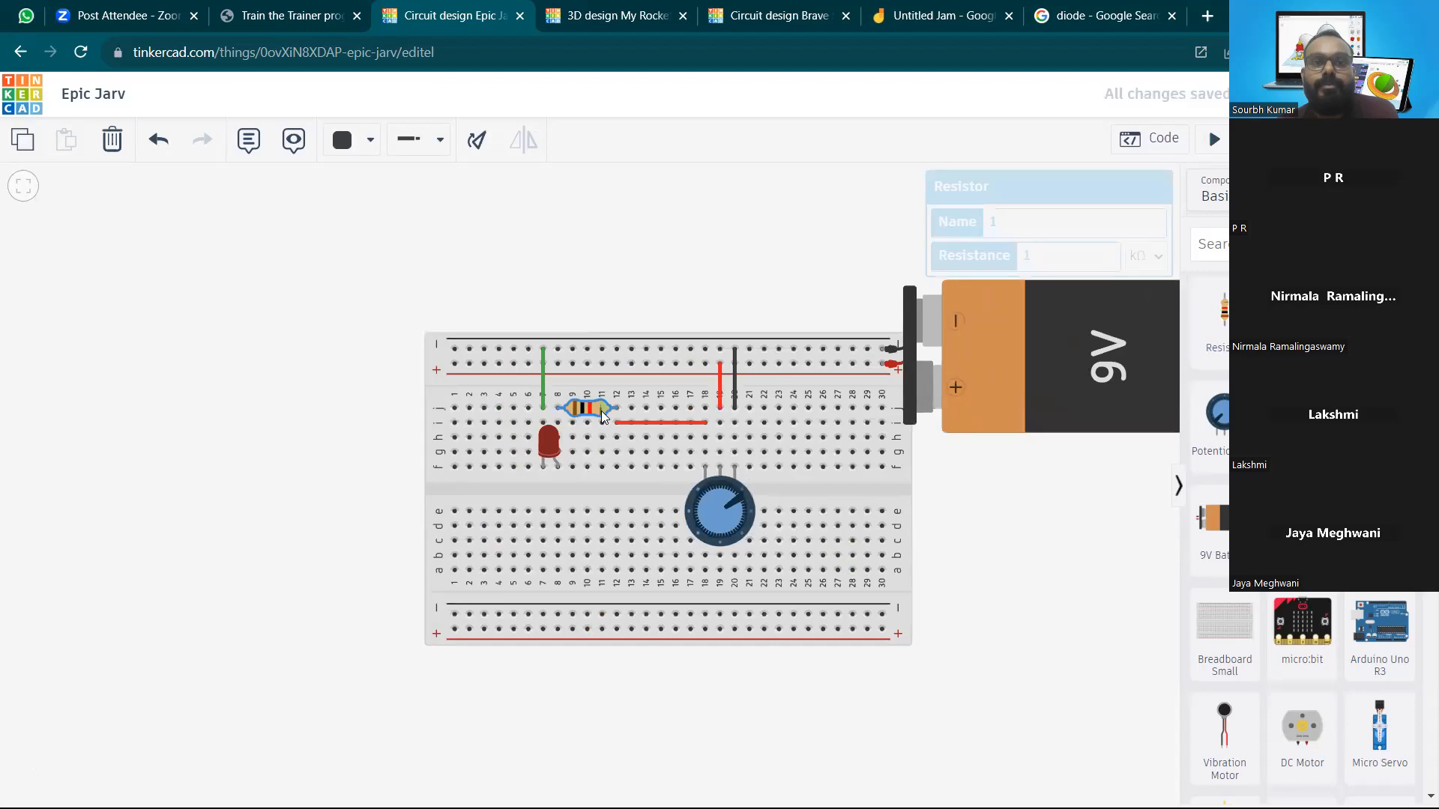
{"action": "left_click", "coordinate": [1084, 256]}
{"action": "left_click", "coordinate": [1105, 443]}
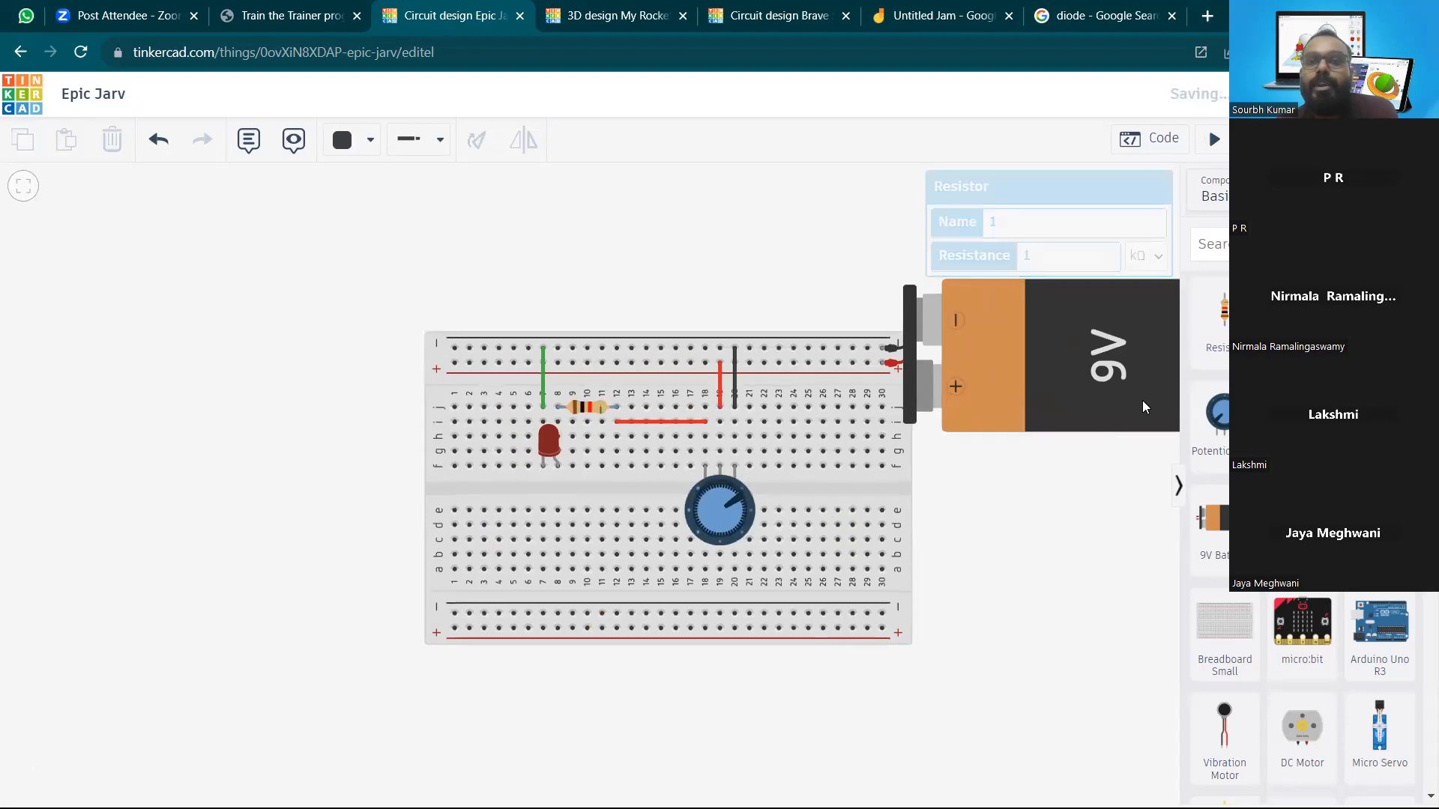
Run the simulation, turn the potentiometer knob clockwise to test the LED with the added resistor, and stop the simulation
{"action": "left_click", "coordinate": [1214, 139]}
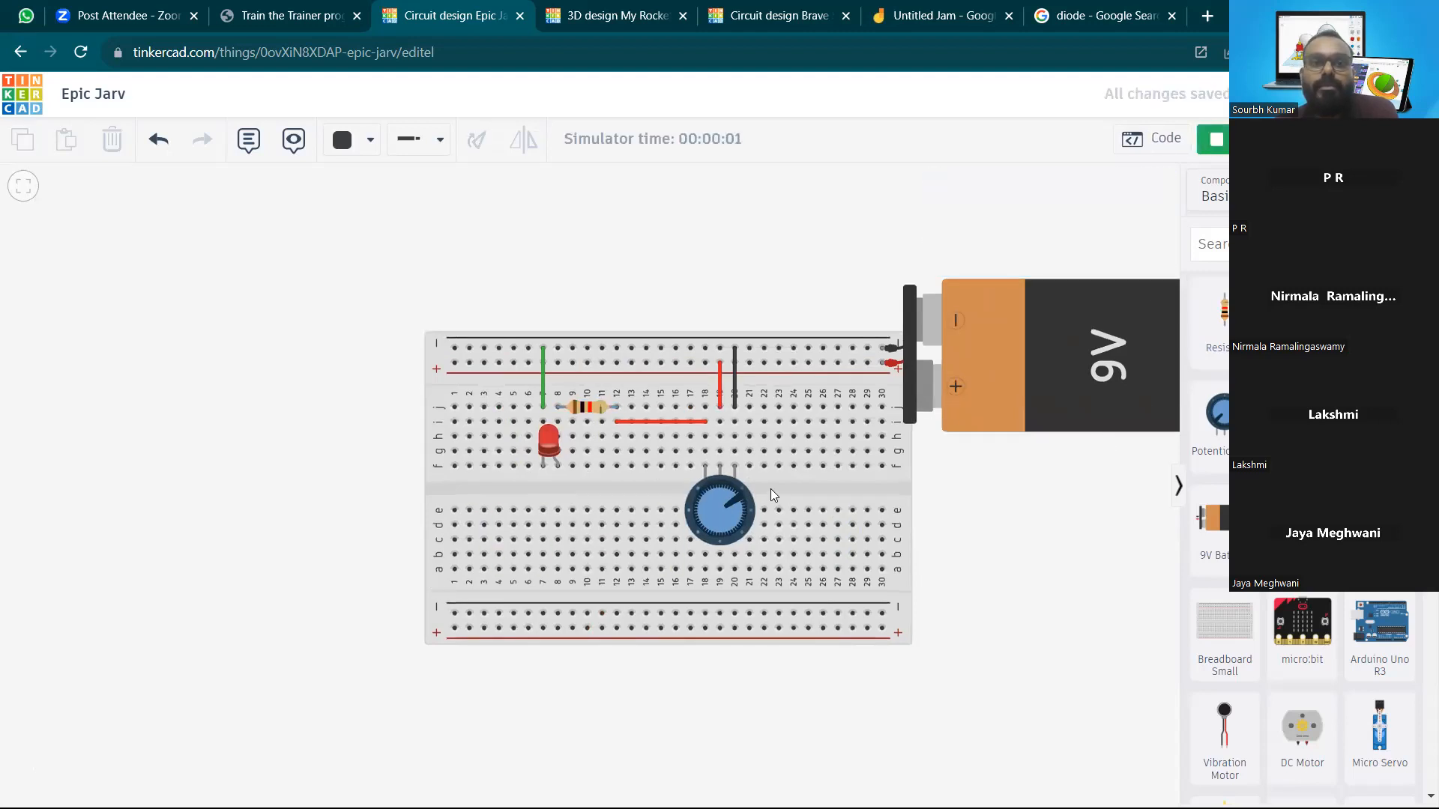
{"action": "left_click_drag", "start_coordinate": [736, 498], "coordinate": [730, 532]}
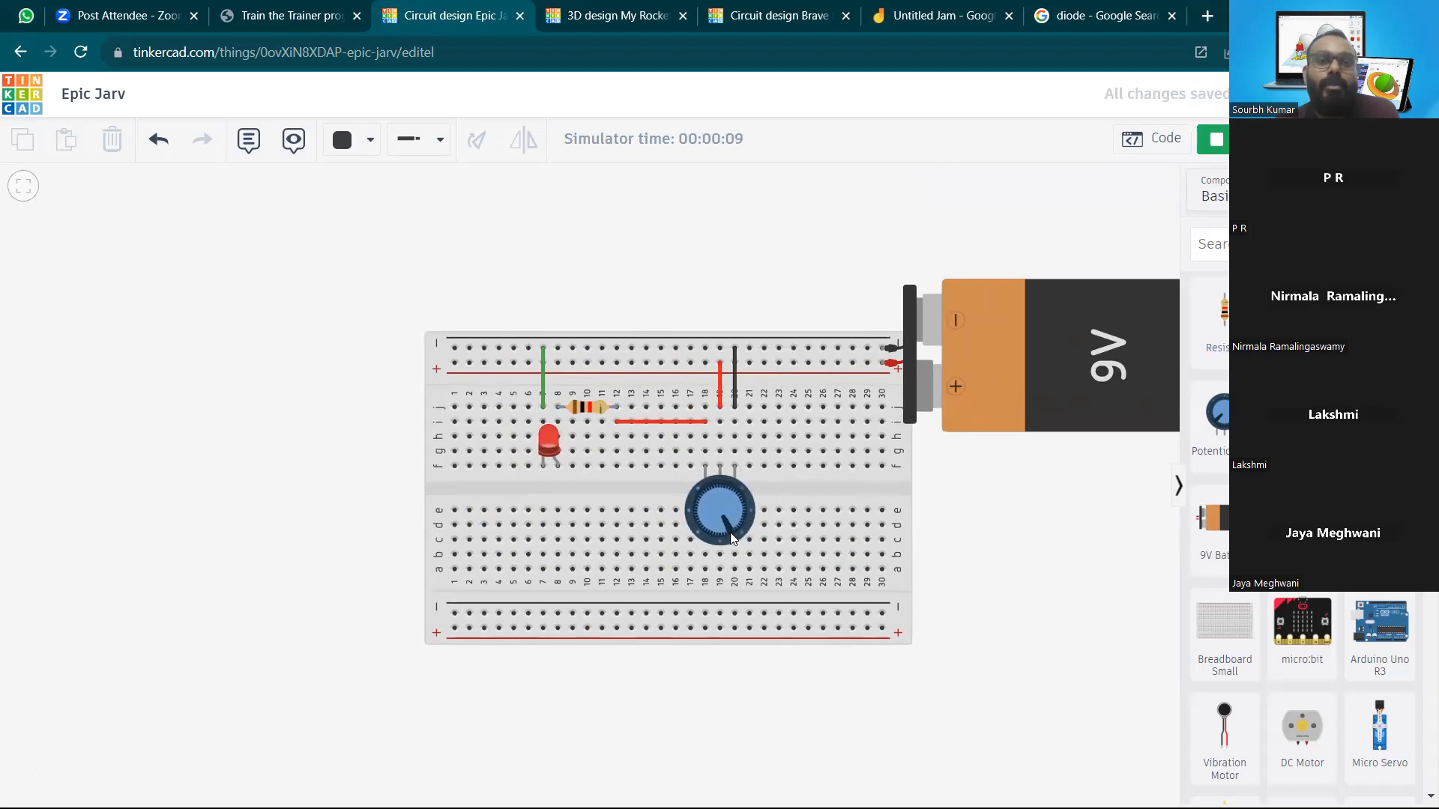
{"action": "left_click", "coordinate": [1216, 140]}
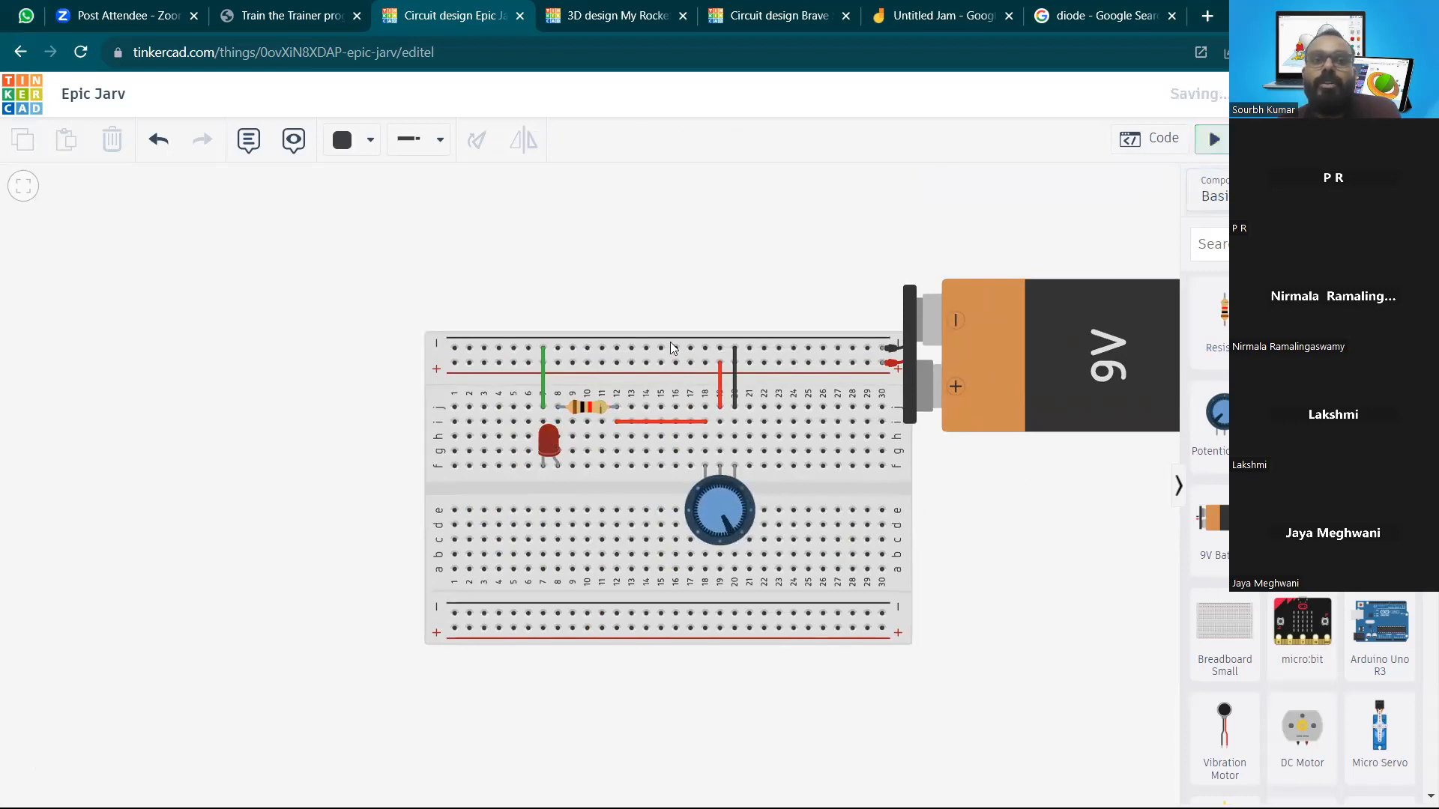
Set the resistor's resistance to 500 Ω
{"action": "left_click", "coordinate": [587, 407]}
{"action": "left_click", "coordinate": [1083, 253]}
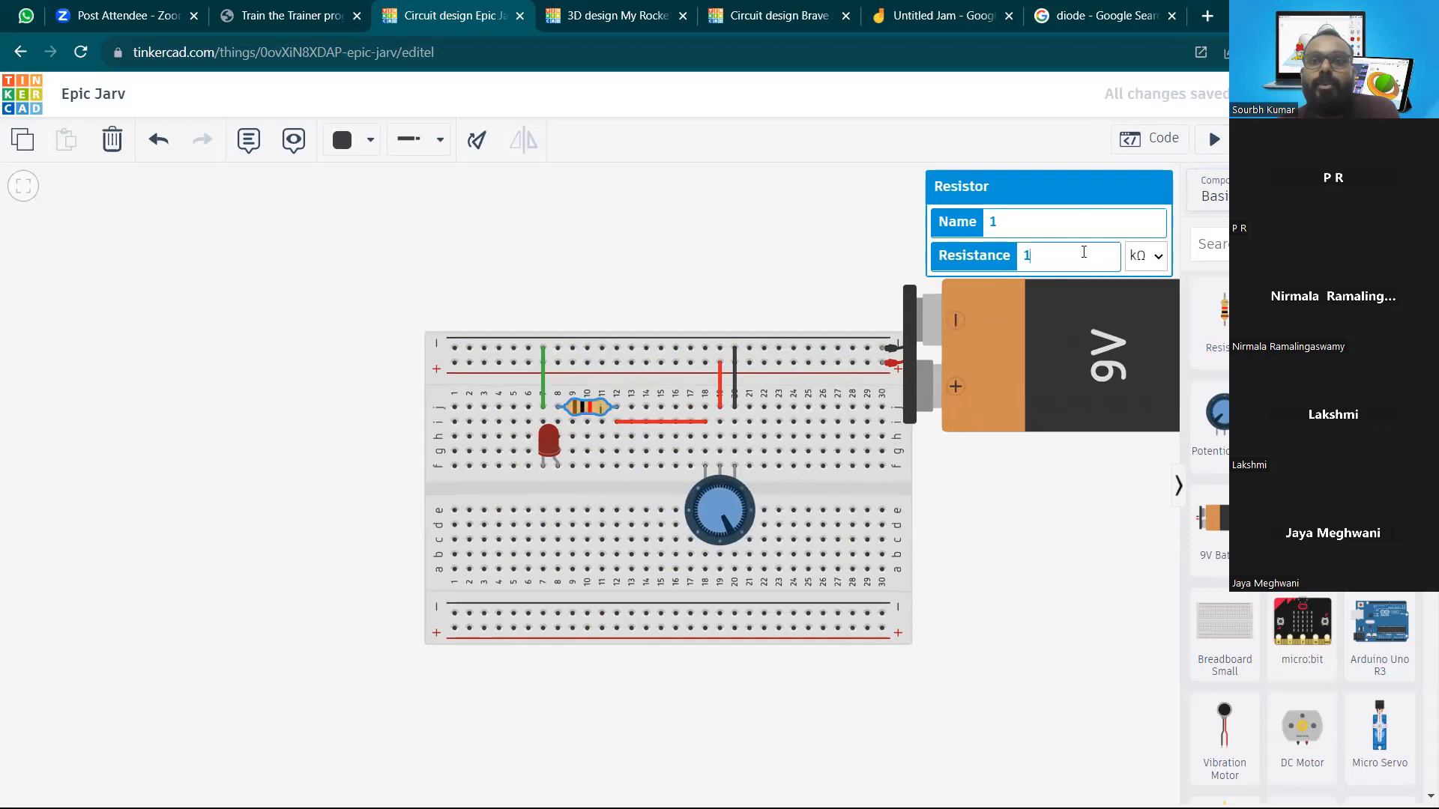
{"action": "left_click", "coordinate": [1143, 256]}
{"action": "left_click", "coordinate": [1144, 362]}
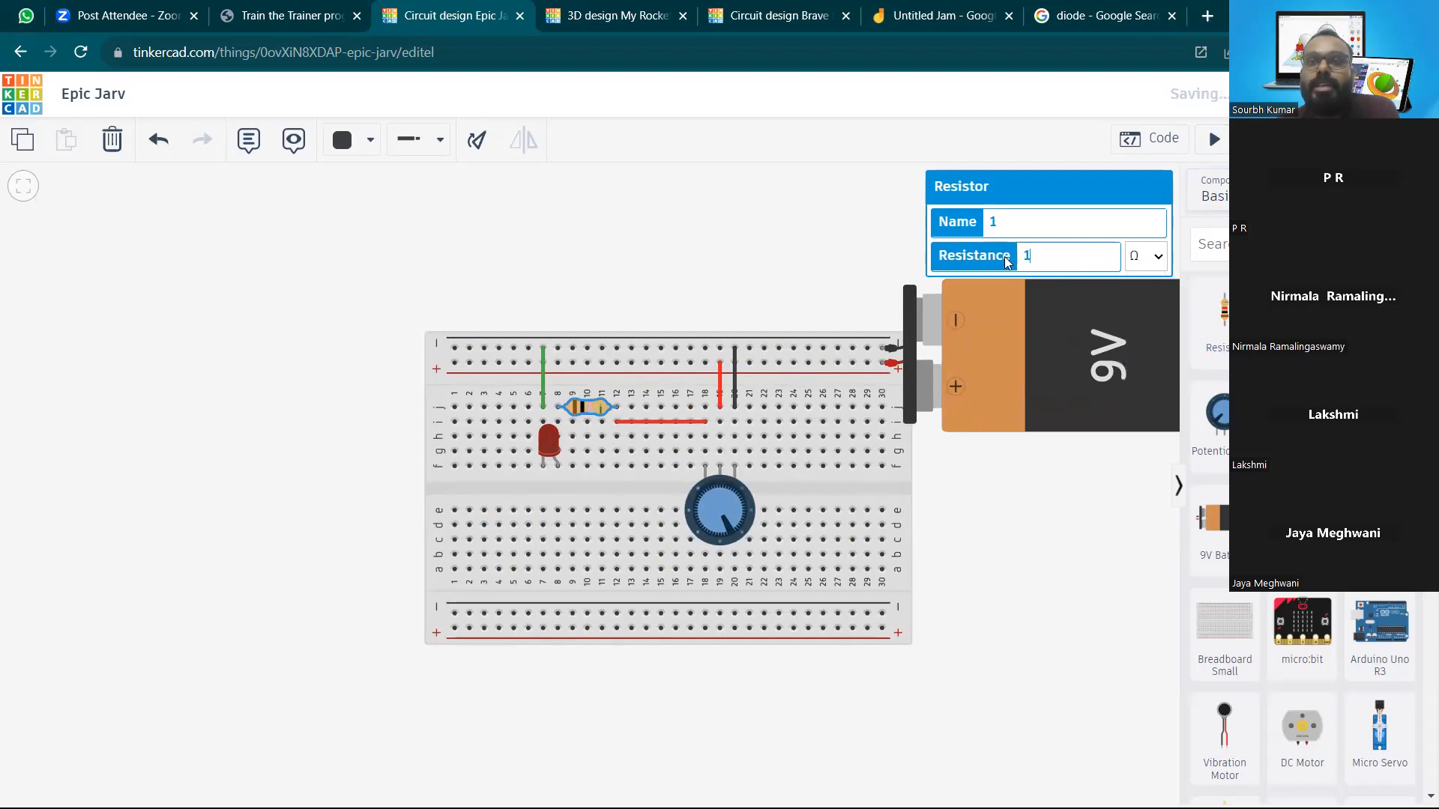
{"action": "double_click", "coordinate": [1027, 256]}
{"action": "type", "text": "500"}
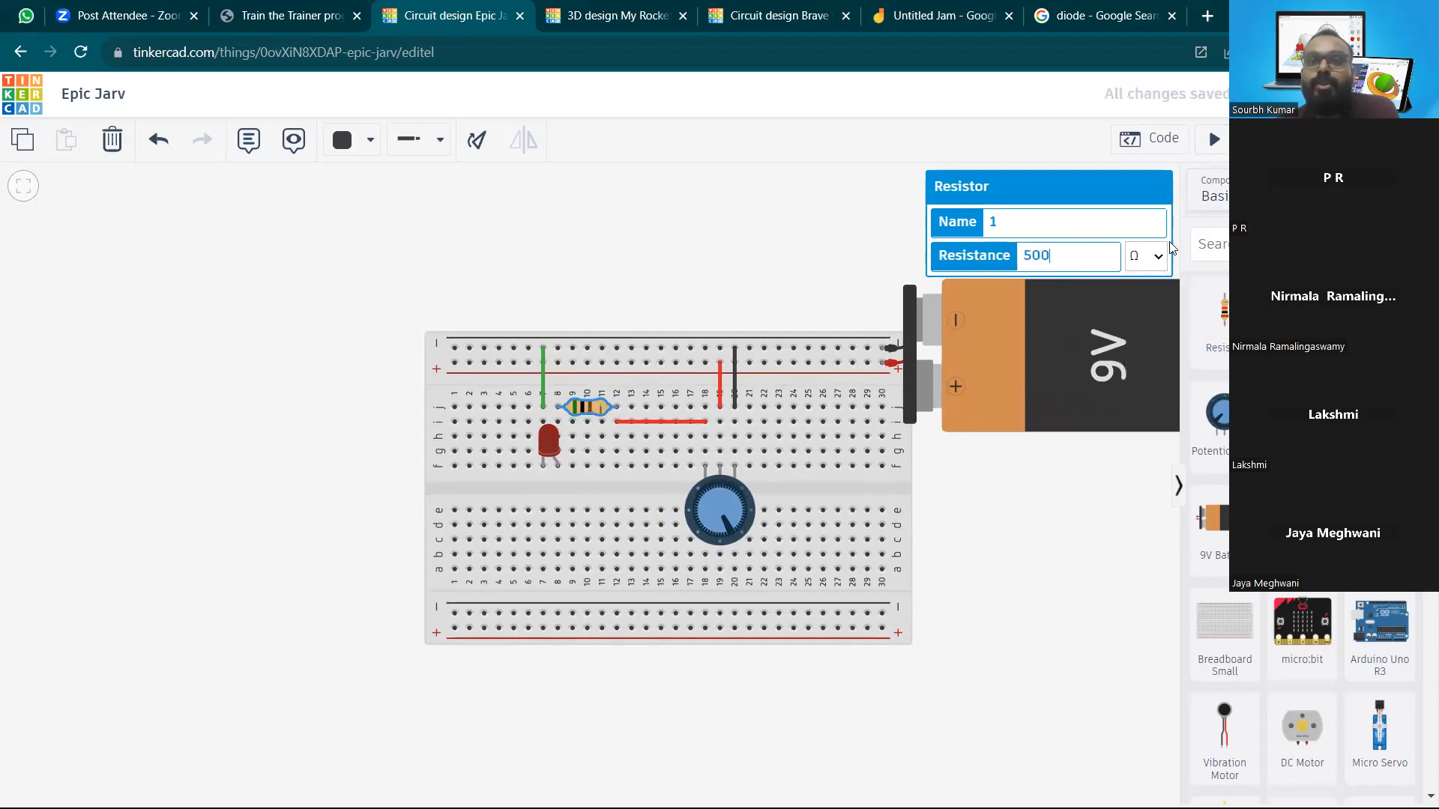
{"action": "left_click", "coordinate": [1031, 504]}
Run the simulation, turn the potentiometer knob counterclockwise and back clockwise to compare the LED's brightness, and stop the simulation
{"action": "left_click", "coordinate": [1214, 138]}
{"action": "left_click_drag", "start_coordinate": [724, 520], "coordinate": [733, 488]}
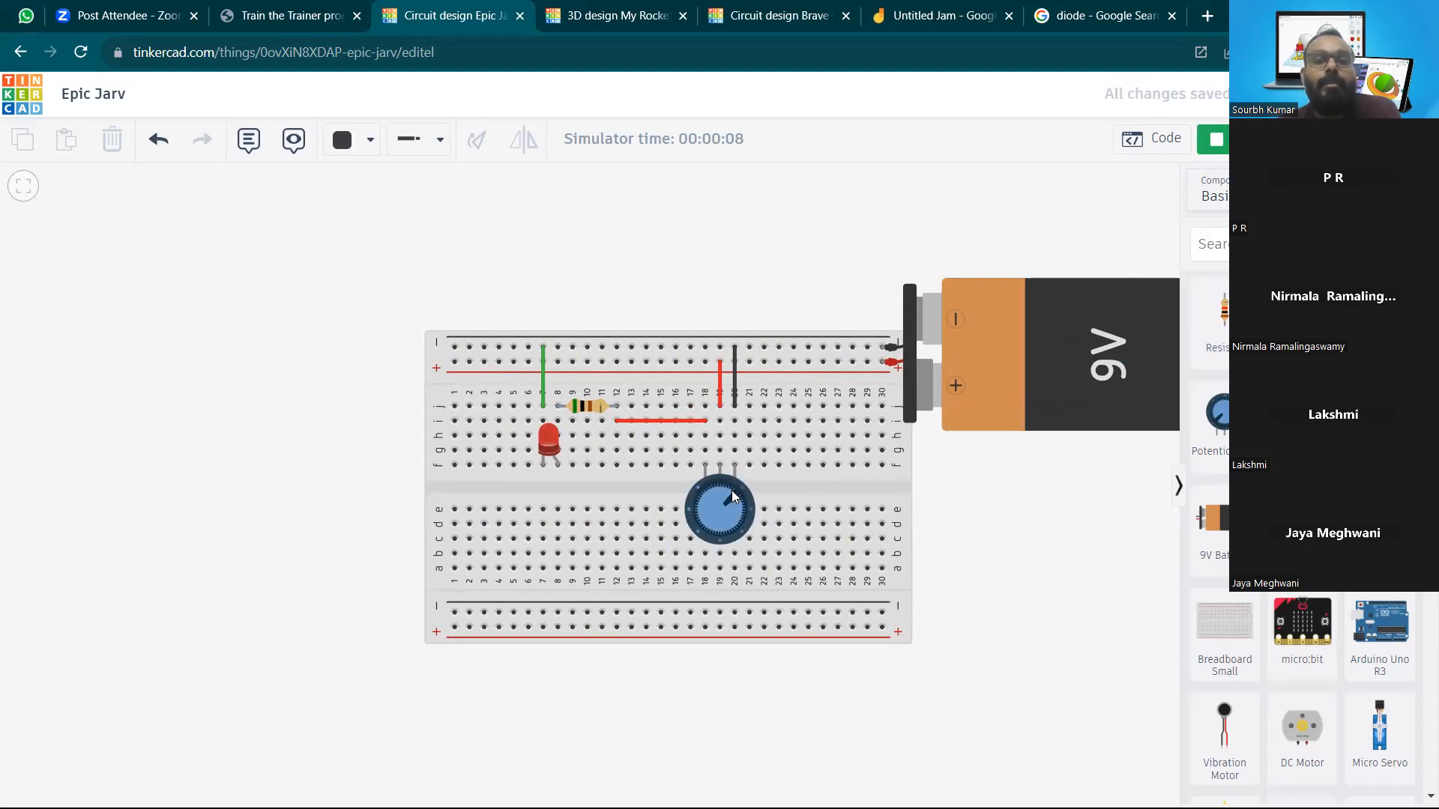
{"action": "left_click", "coordinate": [740, 494]}
{"action": "left_click_drag", "start_coordinate": [737, 508], "coordinate": [726, 541]}
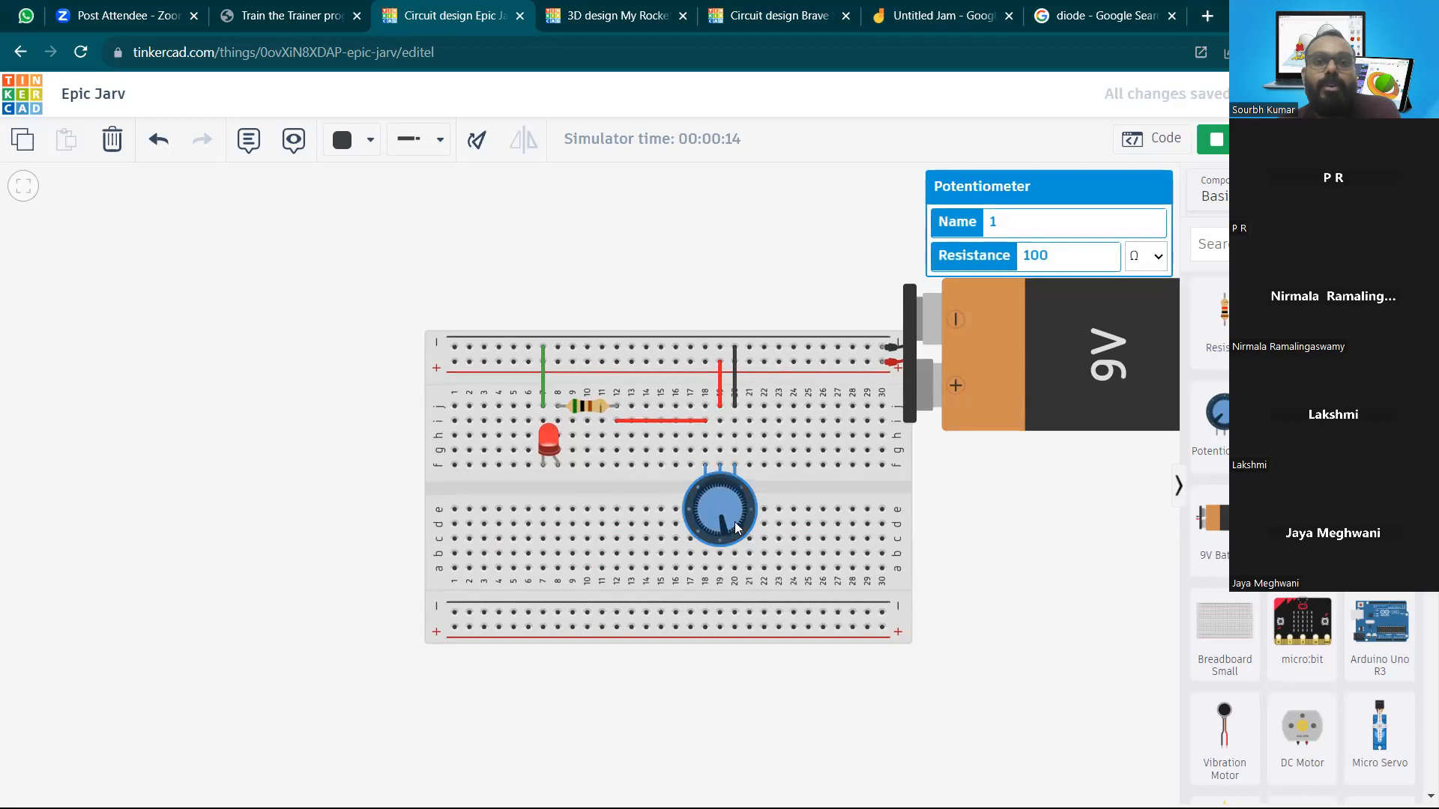
{"action": "left_click", "coordinate": [1214, 139]}
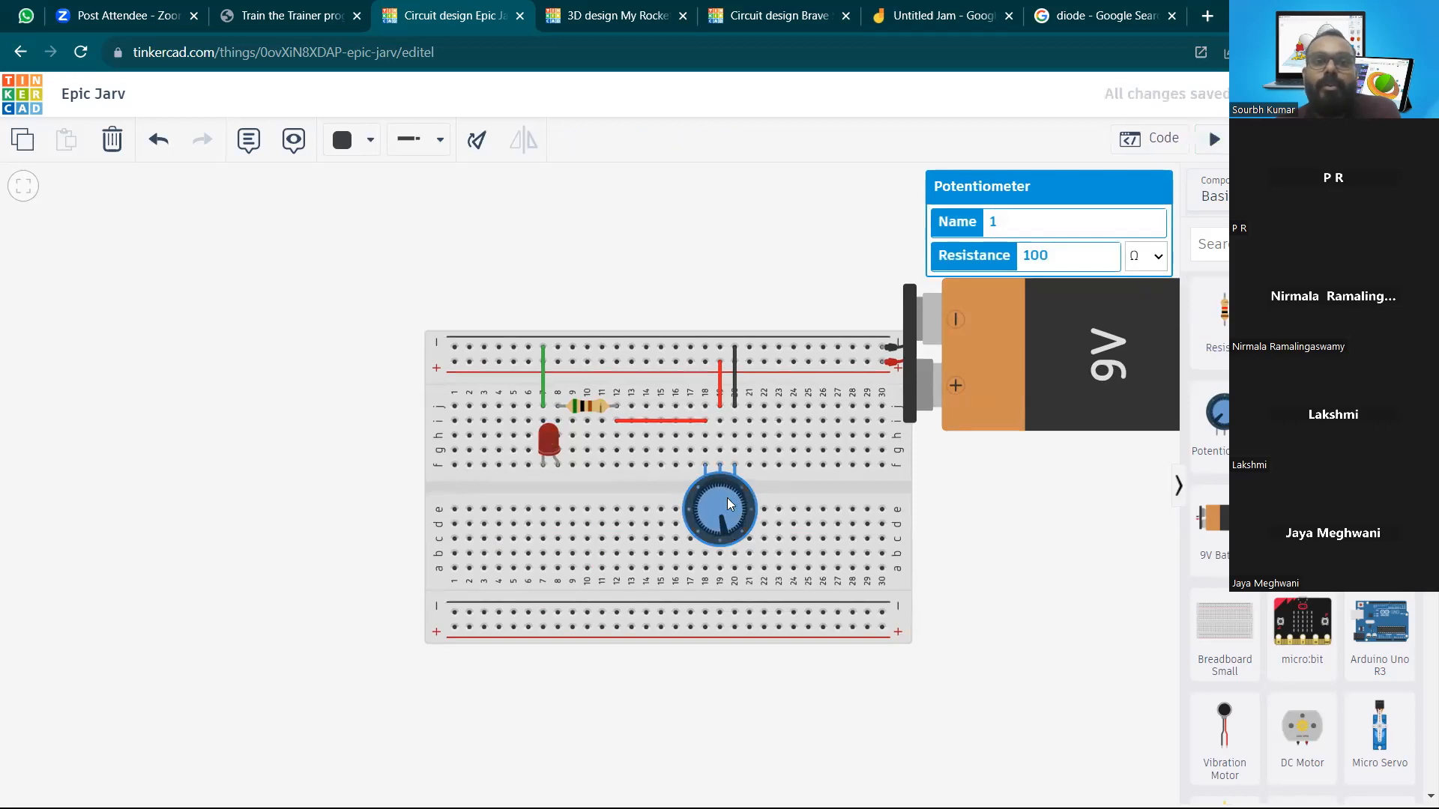
Examine the potentiometer's resistance setting and its wiring on the breadboard
{"action": "left_click", "coordinate": [1072, 255]}
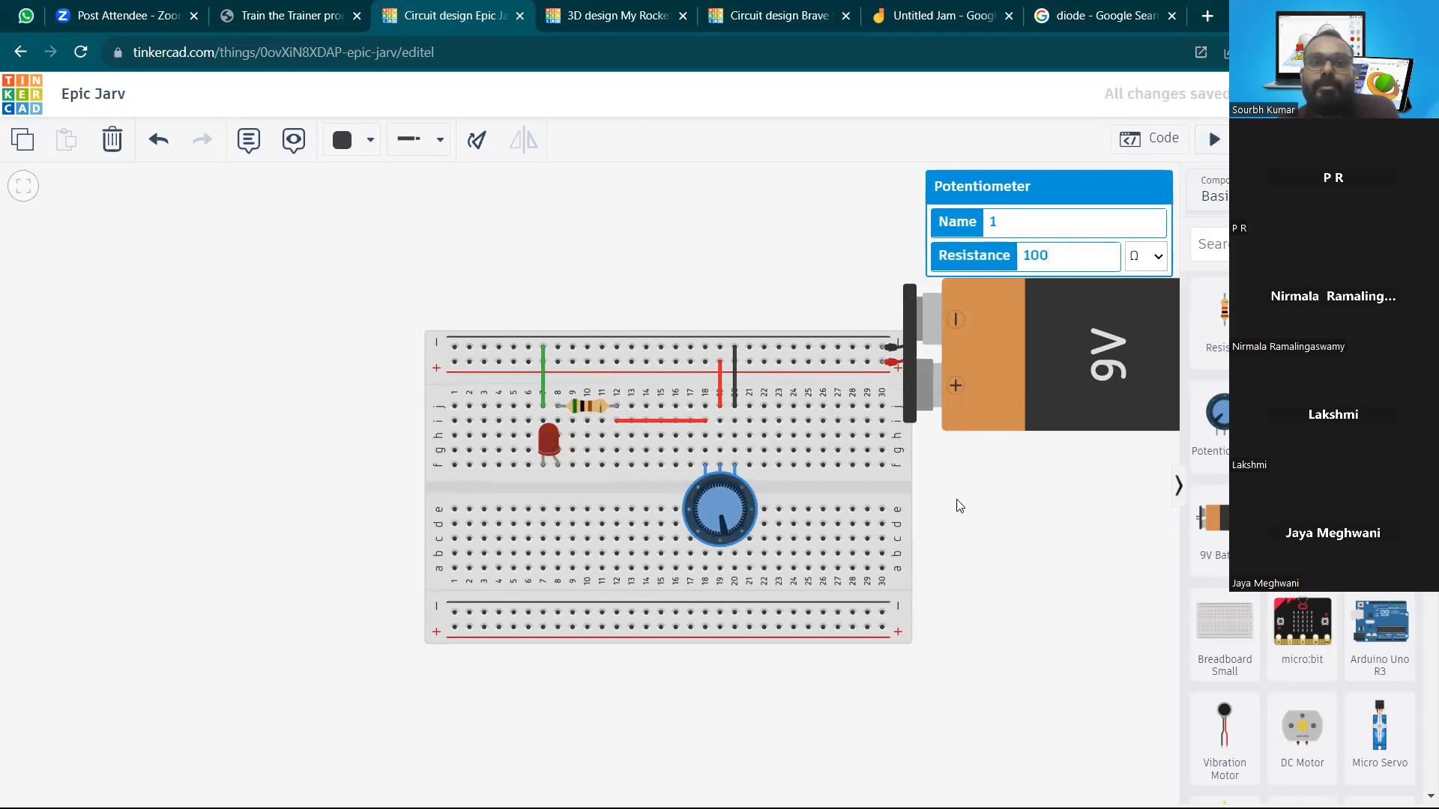
{"action": "left_click", "coordinate": [1000, 520]}
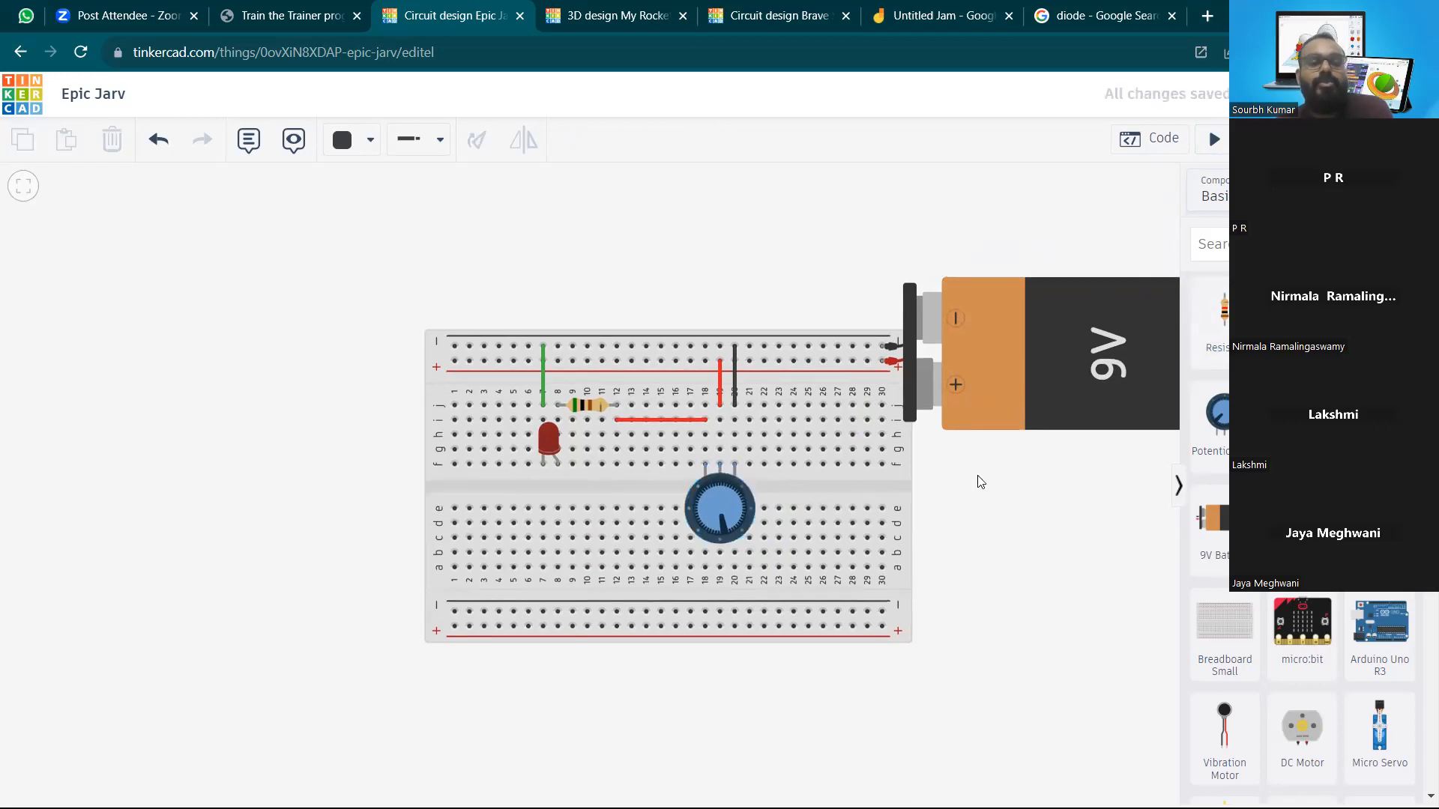
{"action": "left_click", "coordinate": [711, 535]}
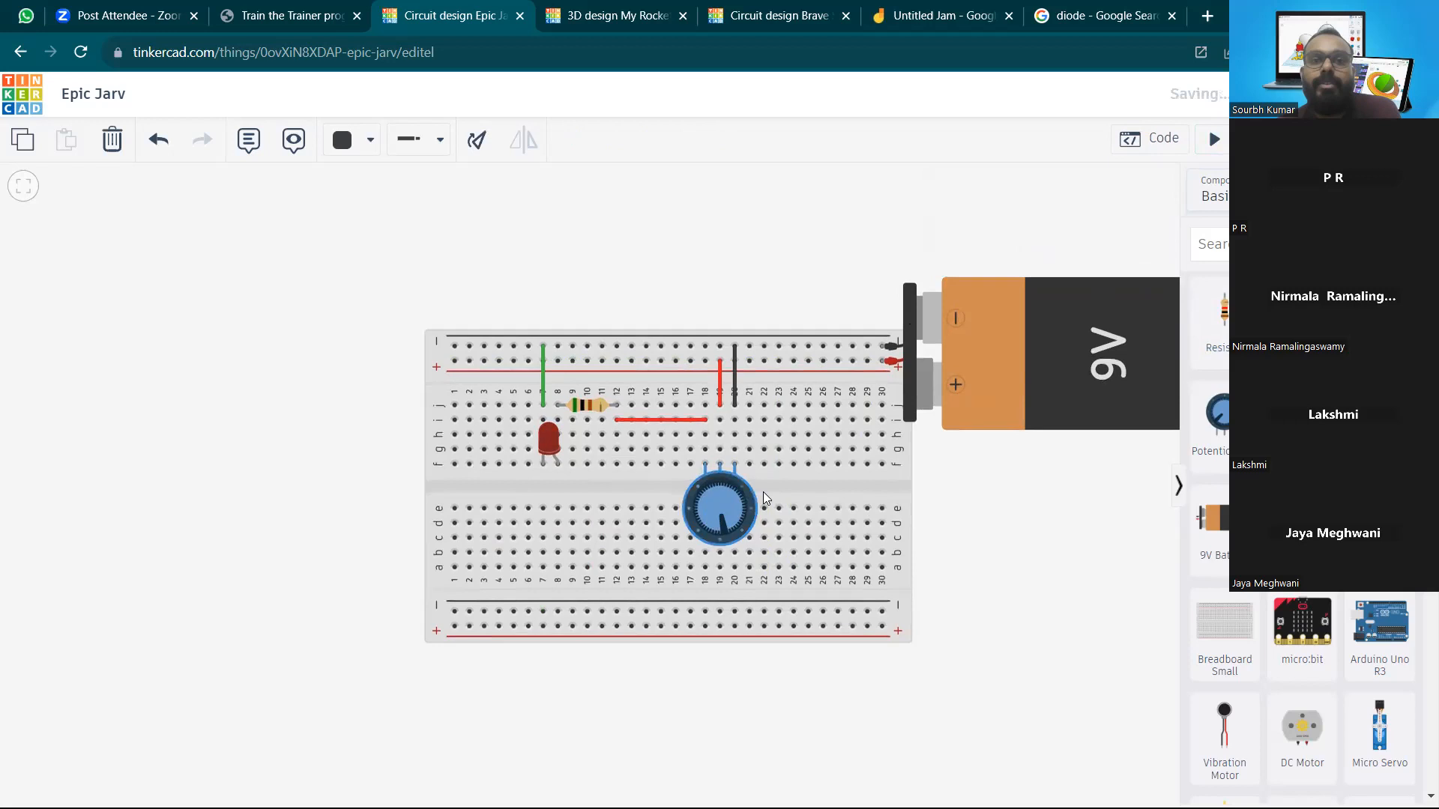
{"action": "left_click", "coordinate": [964, 466]}
{"action": "scroll", "coordinate": [931, 475], "scroll_direction": "down", "scroll_amount": 2}
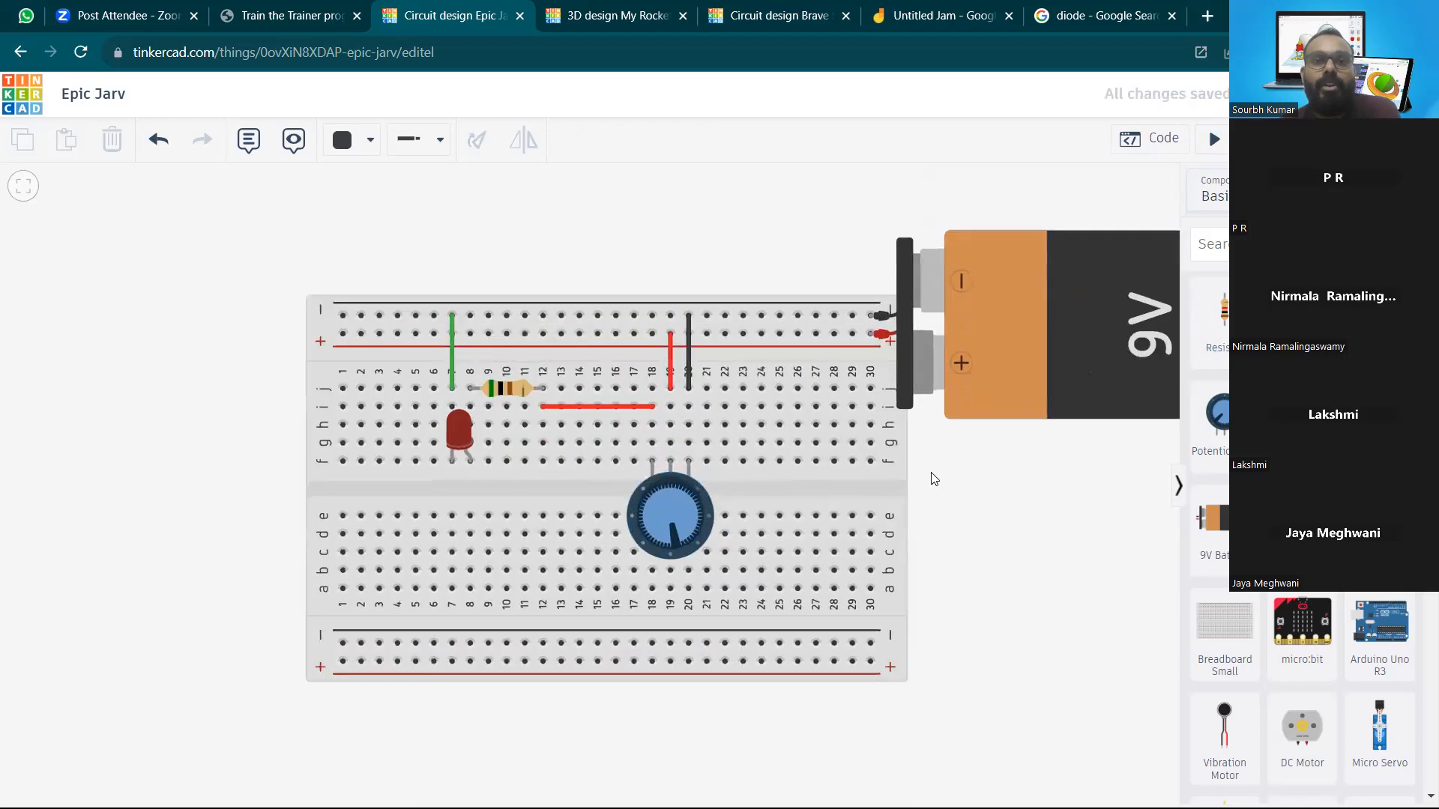
{"action": "left_click_drag", "start_coordinate": [946, 472], "coordinate": [863, 449]}
{"action": "scroll", "coordinate": [744, 401], "scroll_direction": "up", "scroll_amount": 2}
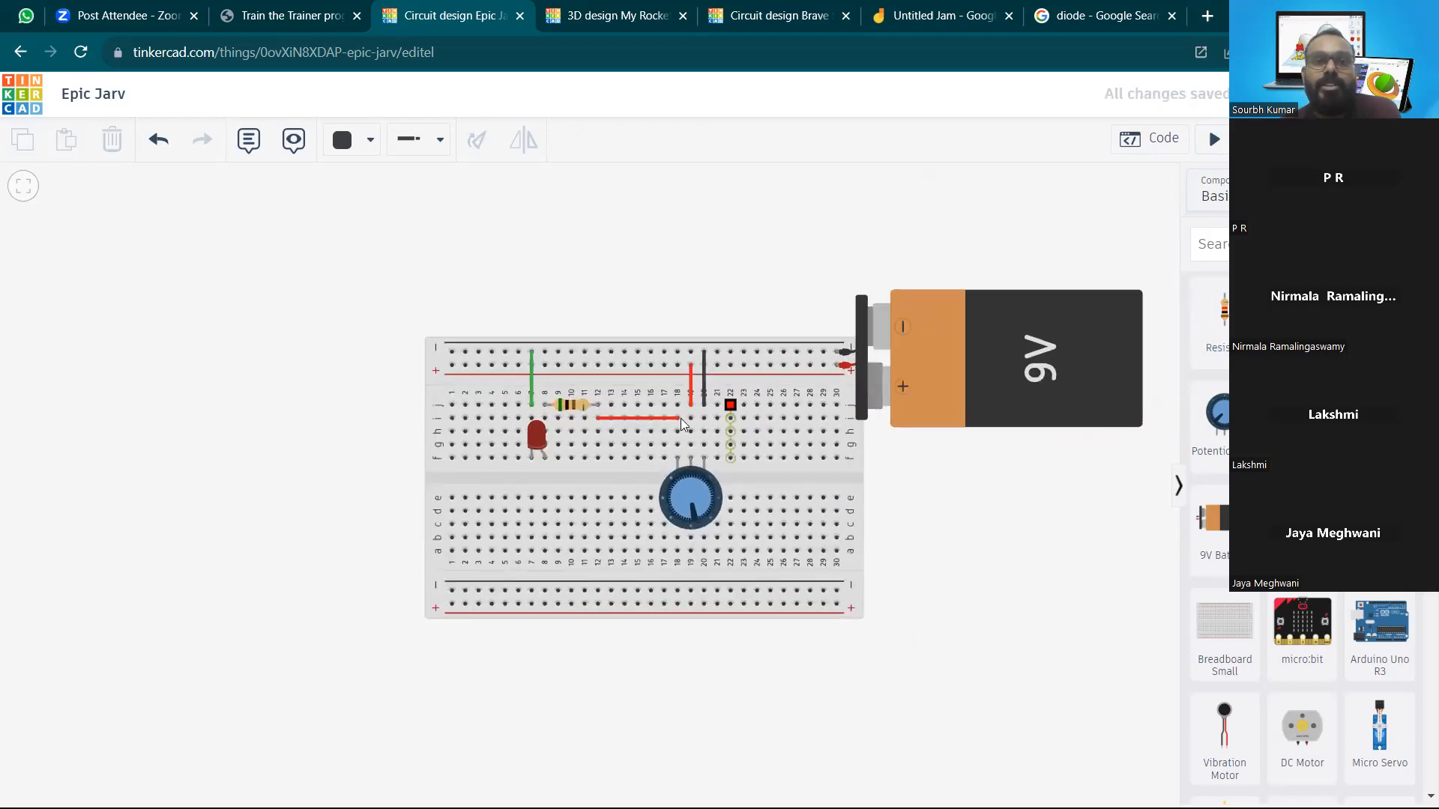
{"action": "scroll", "coordinate": [635, 461], "scroll_direction": "up", "scroll_amount": 1}
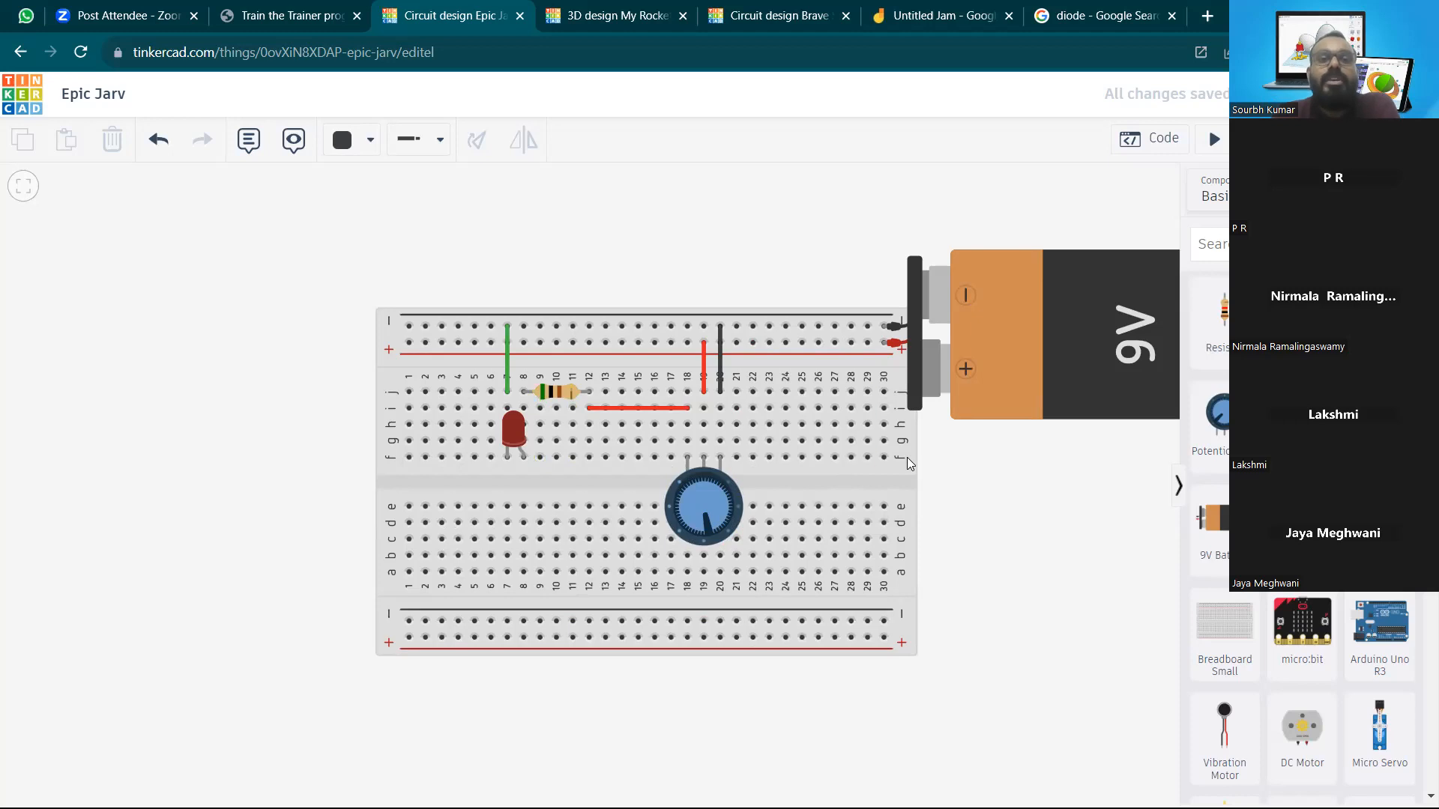
{"action": "scroll", "coordinate": [776, 477], "scroll_direction": "down", "scroll_amount": 1}
{"action": "scroll", "coordinate": [777, 477], "scroll_direction": "down", "scroll_amount": 3}
{"action": "left_click_drag", "start_coordinate": [871, 480], "coordinate": [781, 444]}
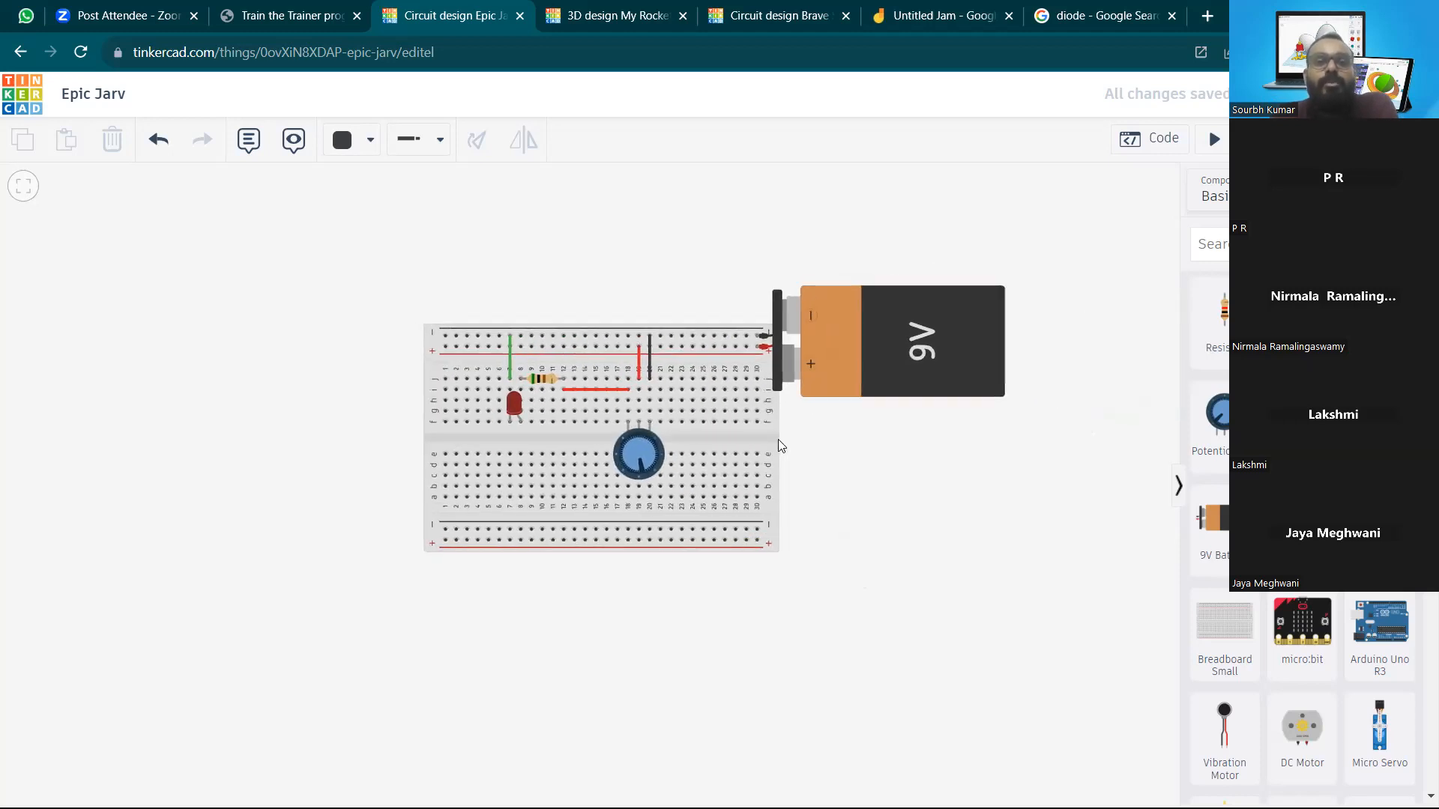
{"action": "scroll", "coordinate": [636, 427], "scroll_direction": "up", "scroll_amount": 2}
{"action": "left_click", "coordinate": [667, 410]}
{"action": "left_click", "coordinate": [680, 422]}
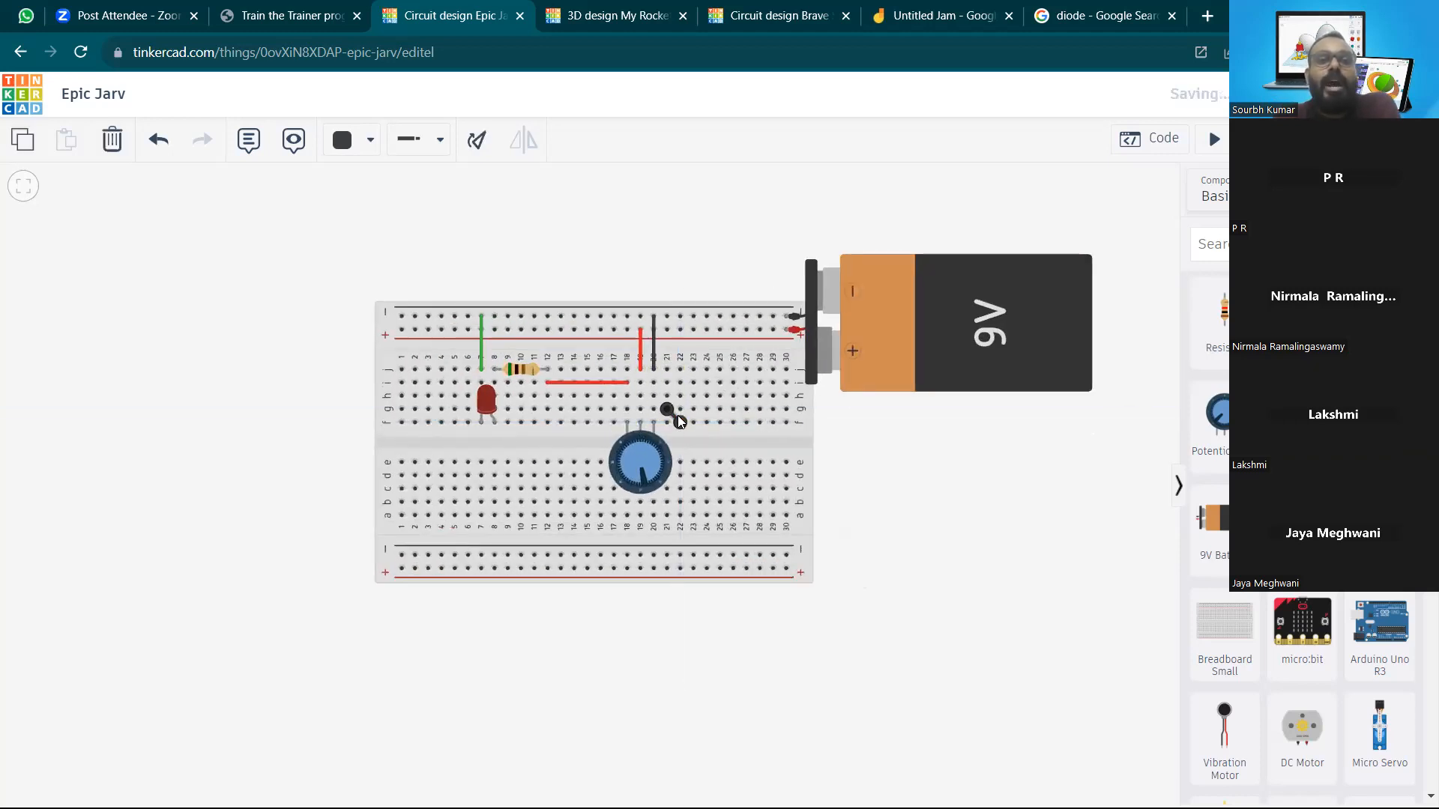
{"action": "key", "text": "Escape"}
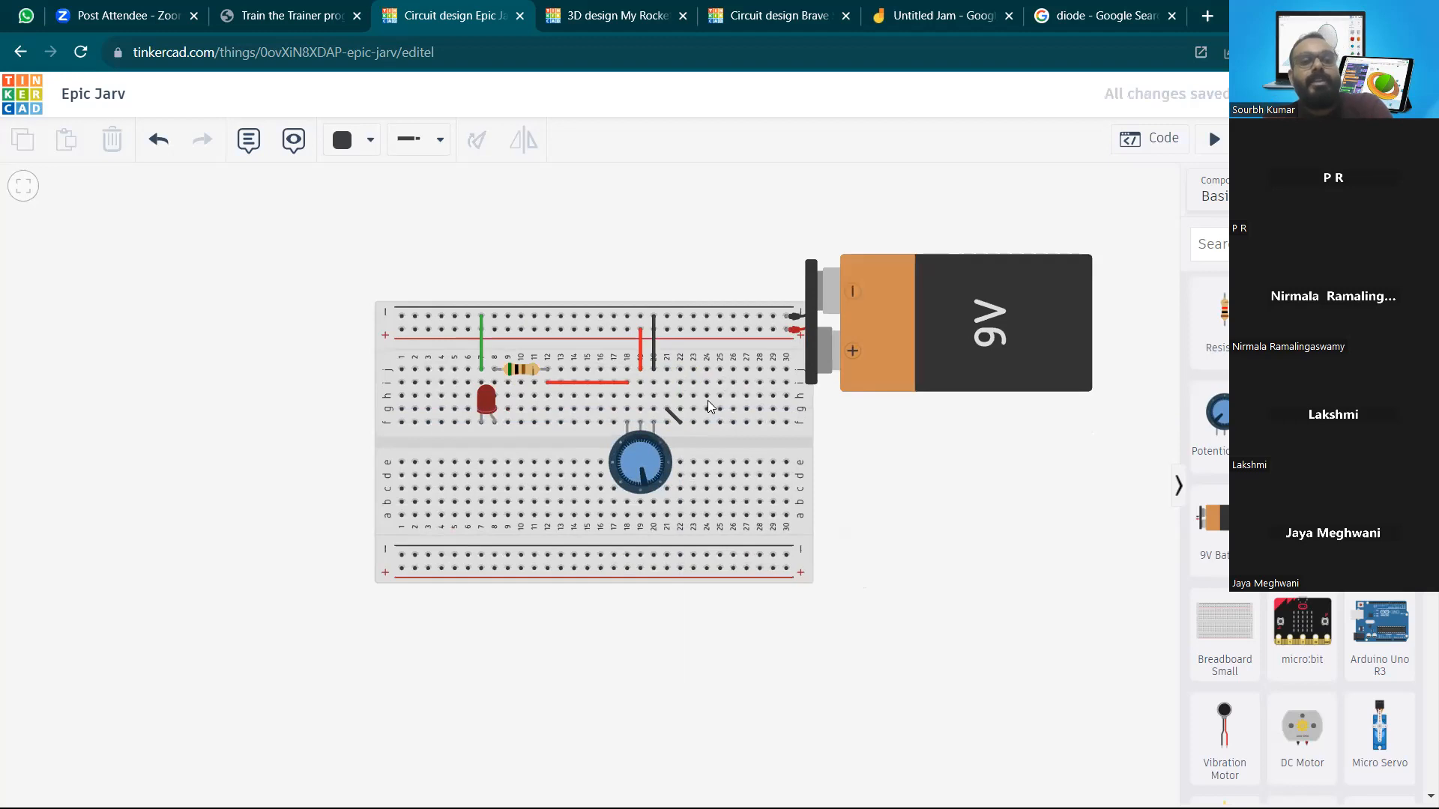
{"action": "left_click", "coordinate": [671, 413]}
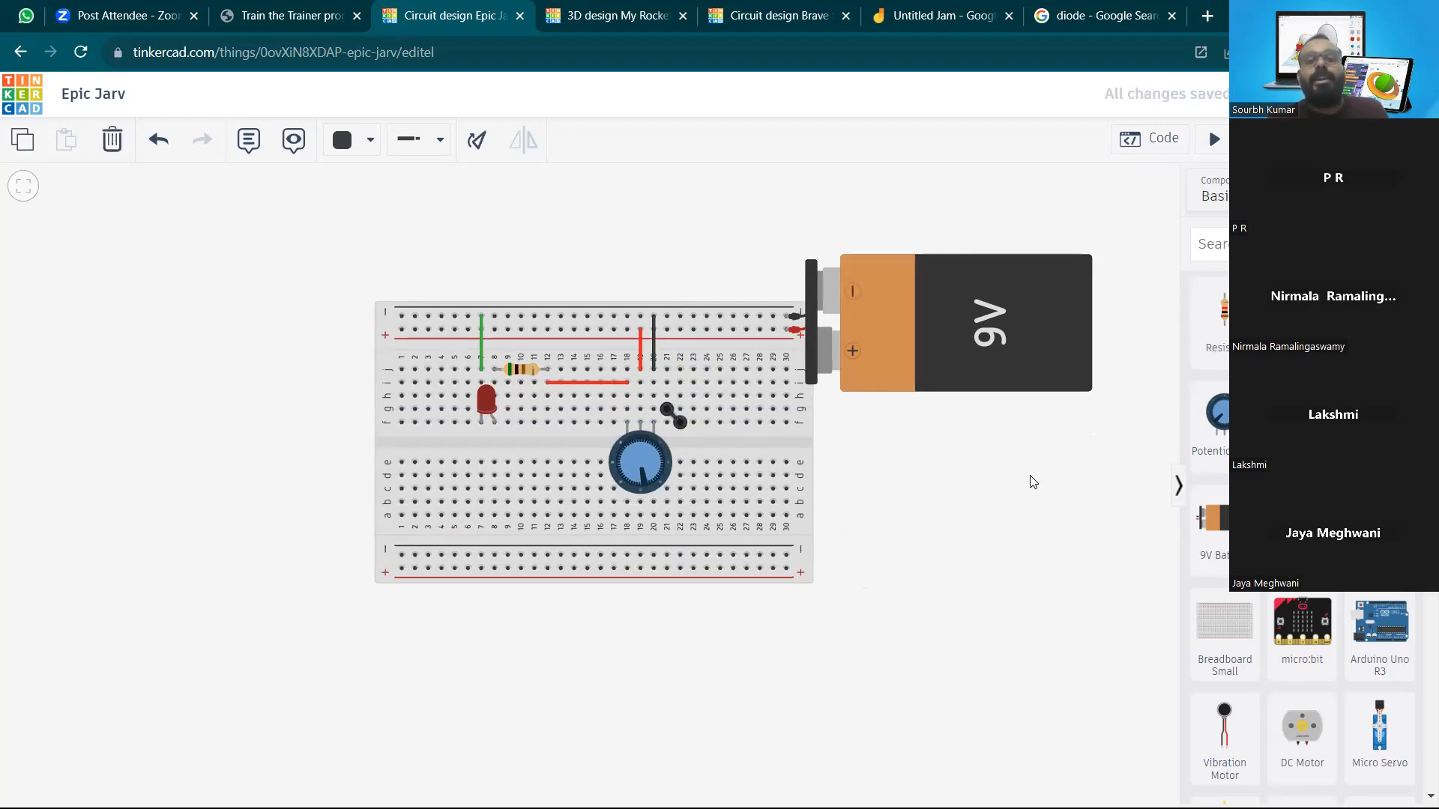
{"action": "key", "text": "Delete"}
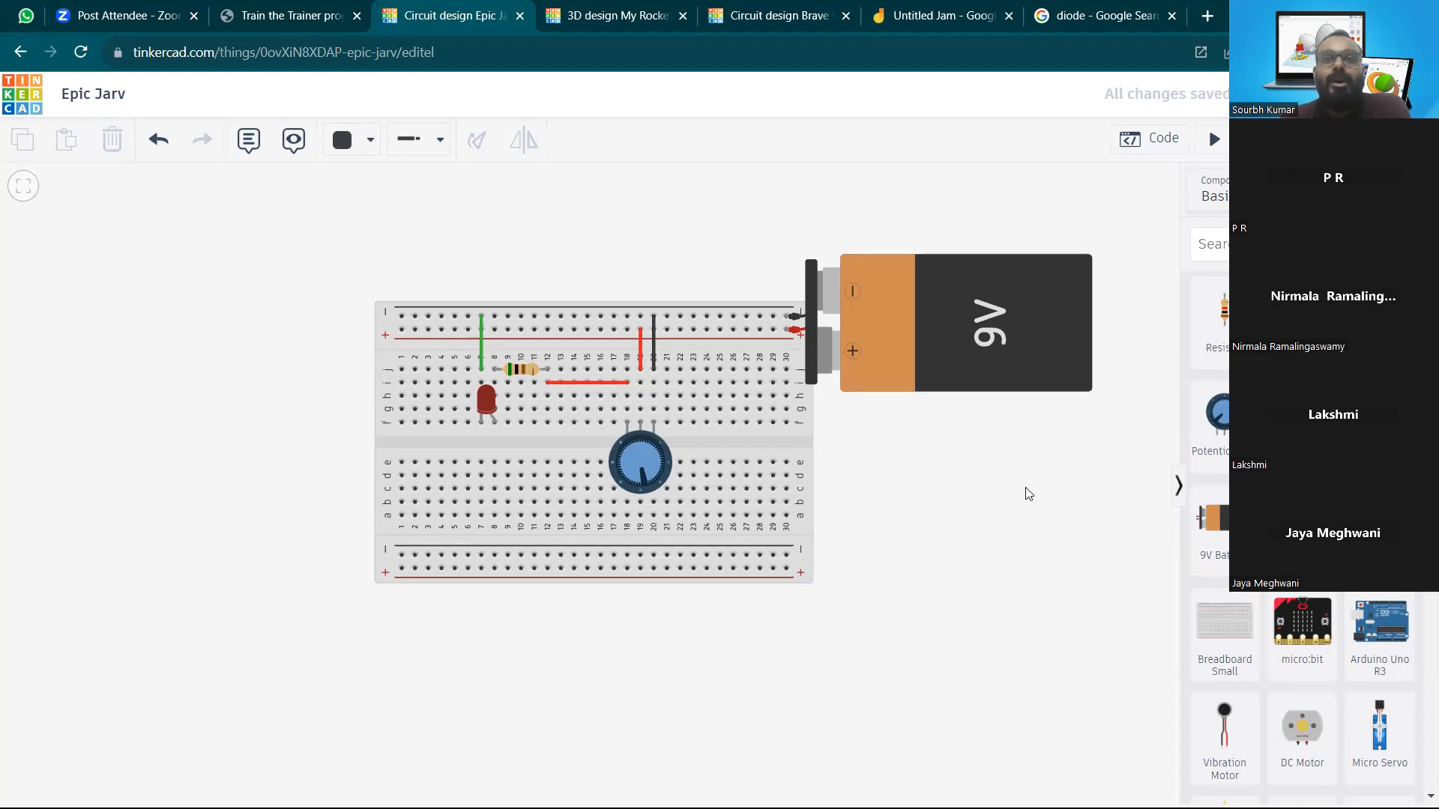
Display the Epic Jarv circuit design in full screen
{"action": "left_click", "coordinate": [1423, 53]}
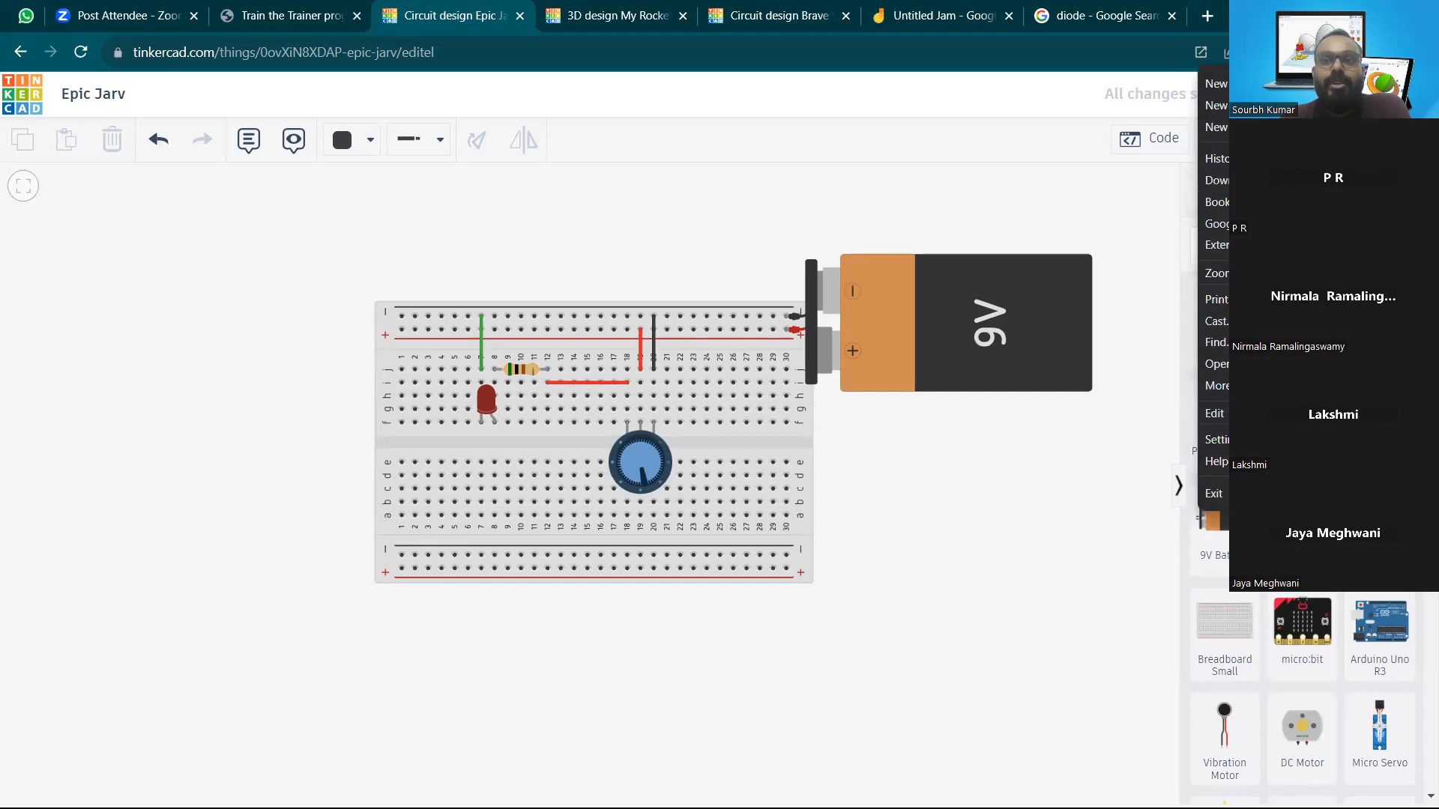
{"action": "key", "text": "F11"}
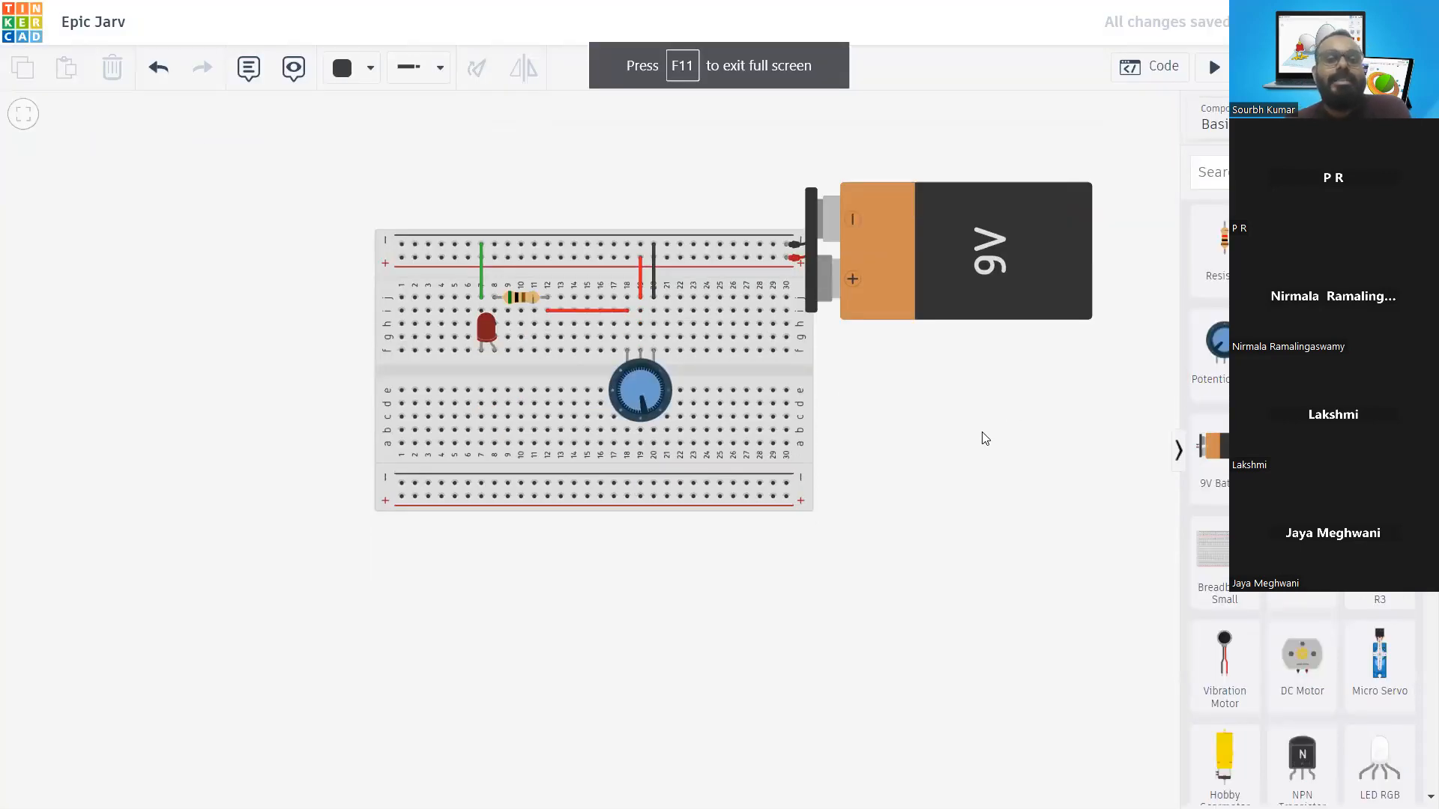
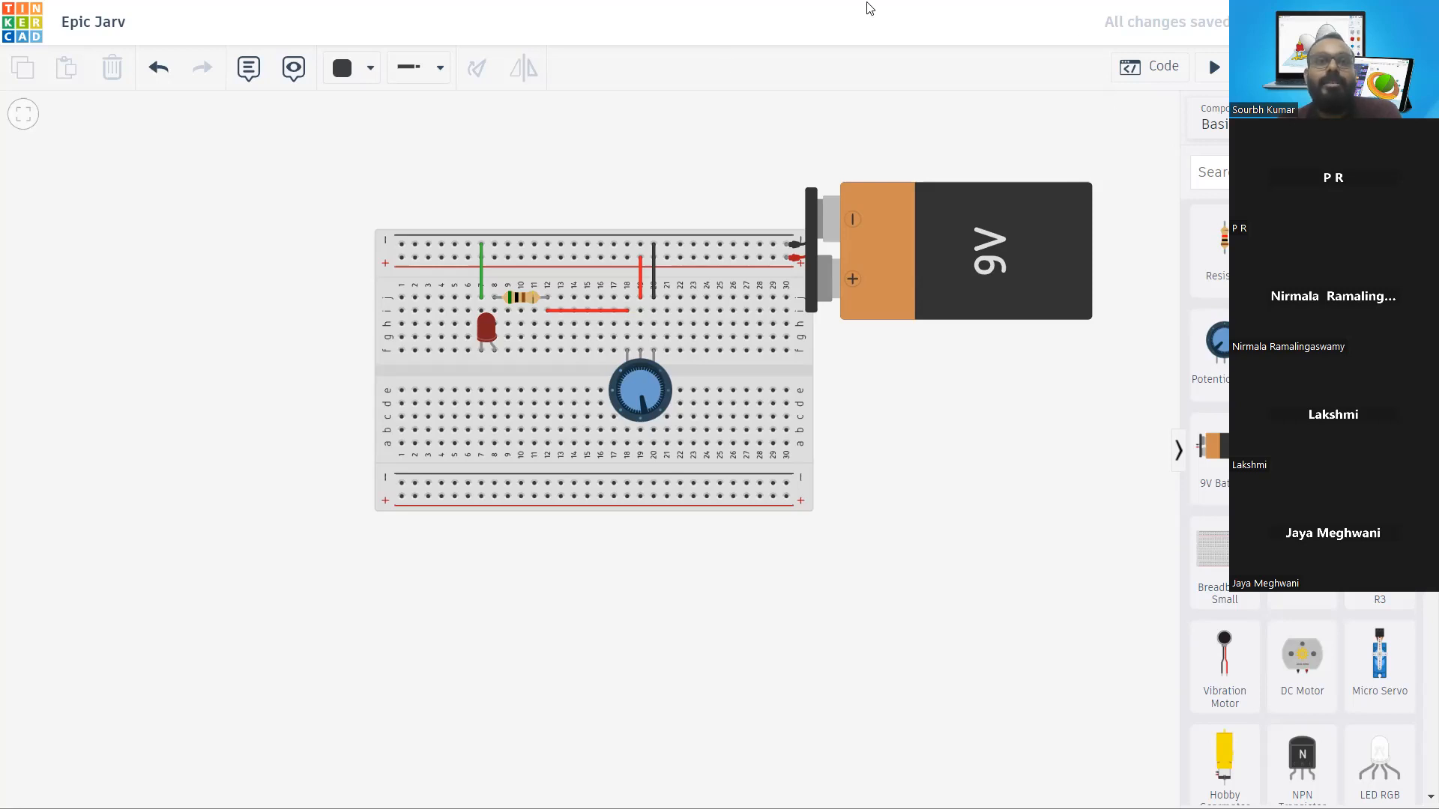
Switch to the My Rocket 3D design and inspect the rocket and launch pad from several angles
{"action": "left_click", "coordinate": [633, 14]}
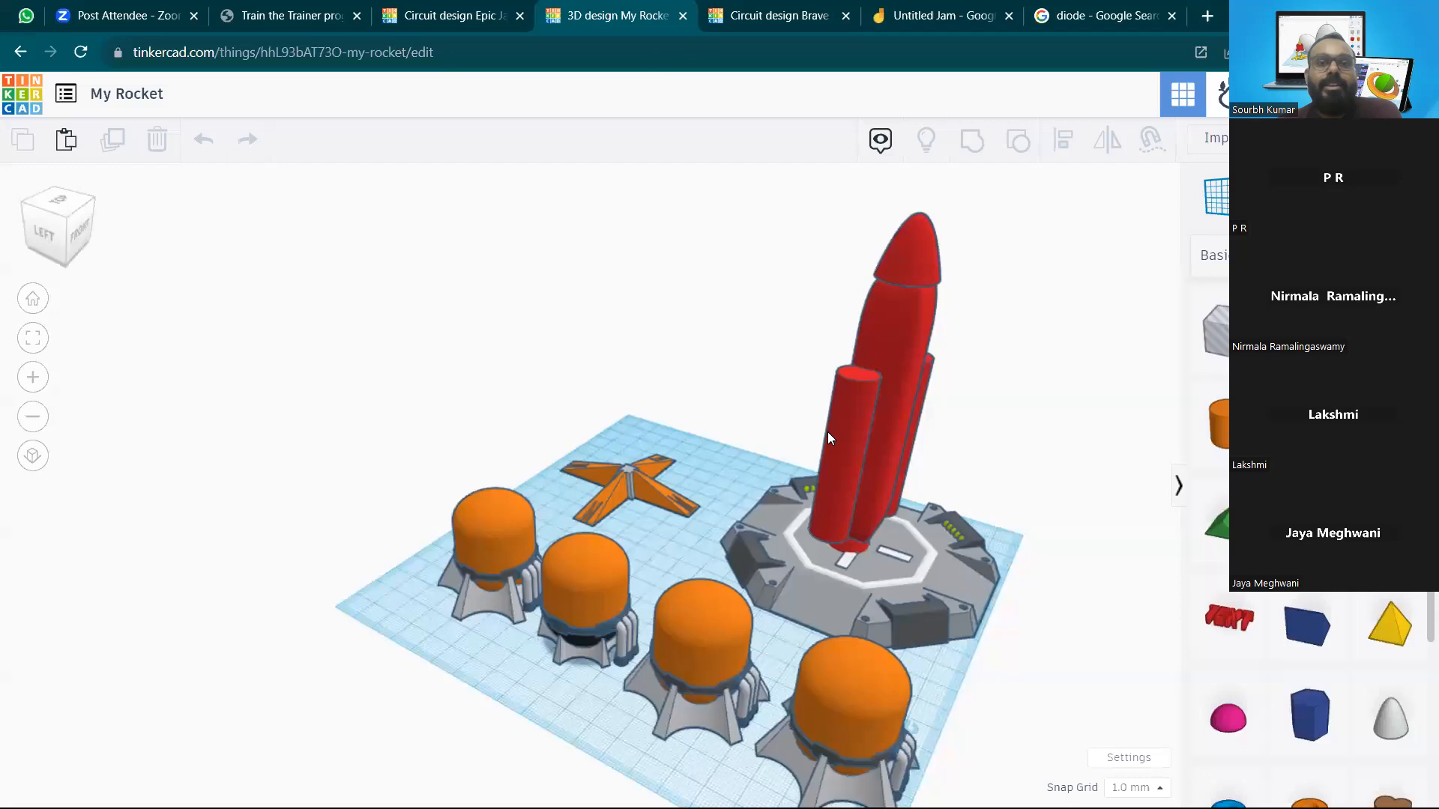
{"action": "scroll", "coordinate": [848, 532], "scroll_direction": "down", "scroll_amount": 2}
{"action": "left_click_drag", "start_coordinate": [849, 532], "coordinate": [785, 504]}
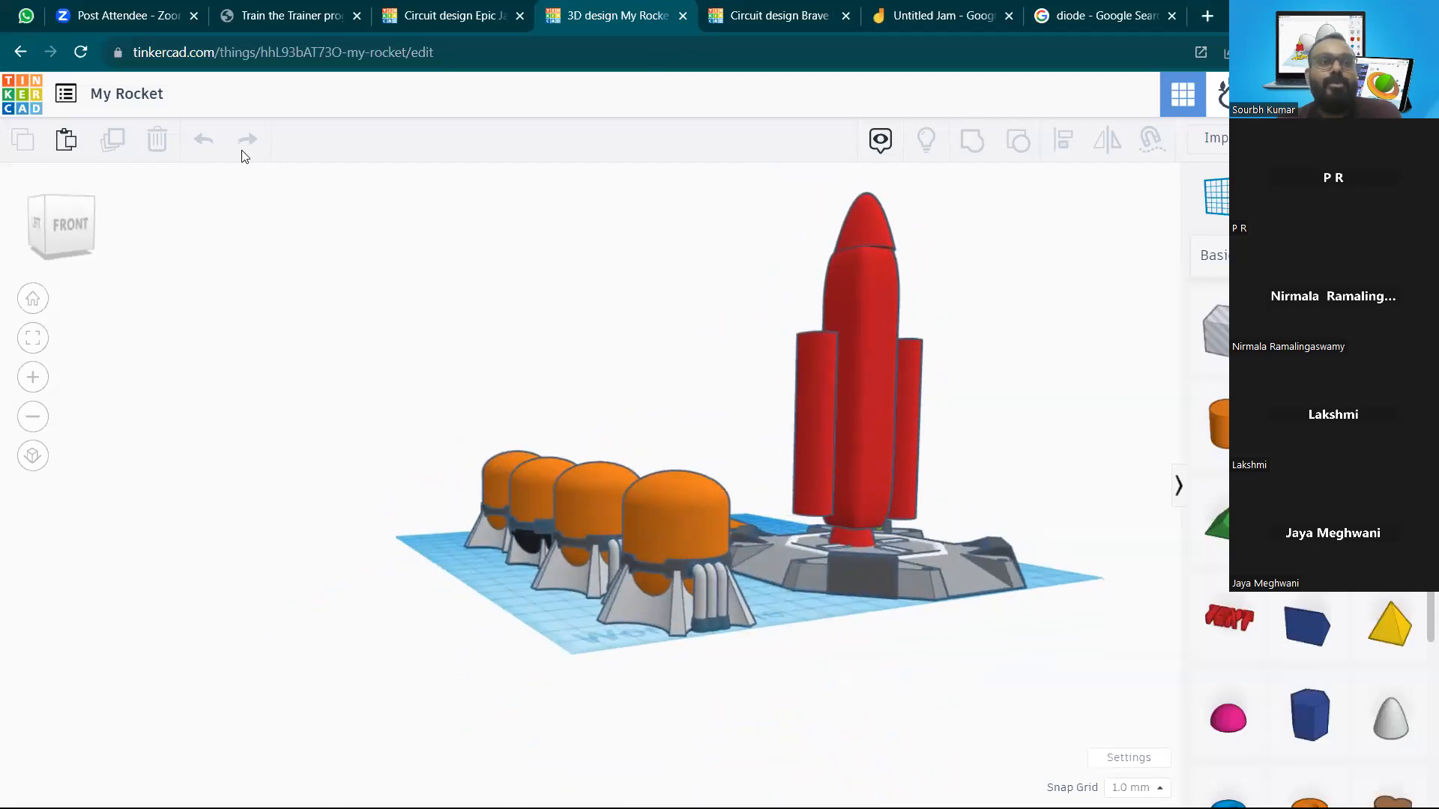
{"action": "left_click_drag", "start_coordinate": [669, 301], "coordinate": [744, 388]}
{"action": "left_click_drag", "start_coordinate": [802, 596], "coordinate": [707, 525]}
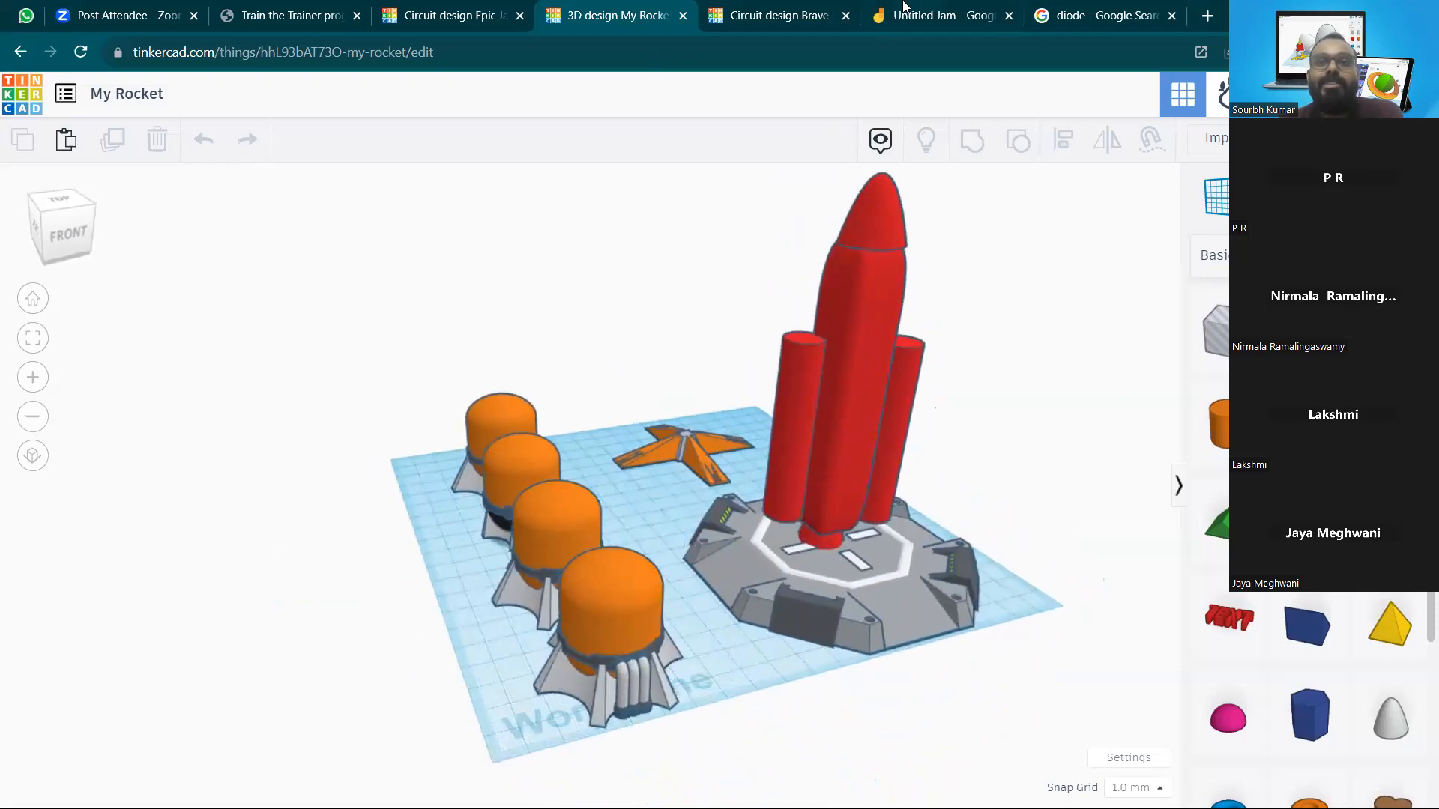
Show the Brave Snicket circuit in full screen and stop its simulation
{"action": "left_click", "coordinate": [822, 8]}
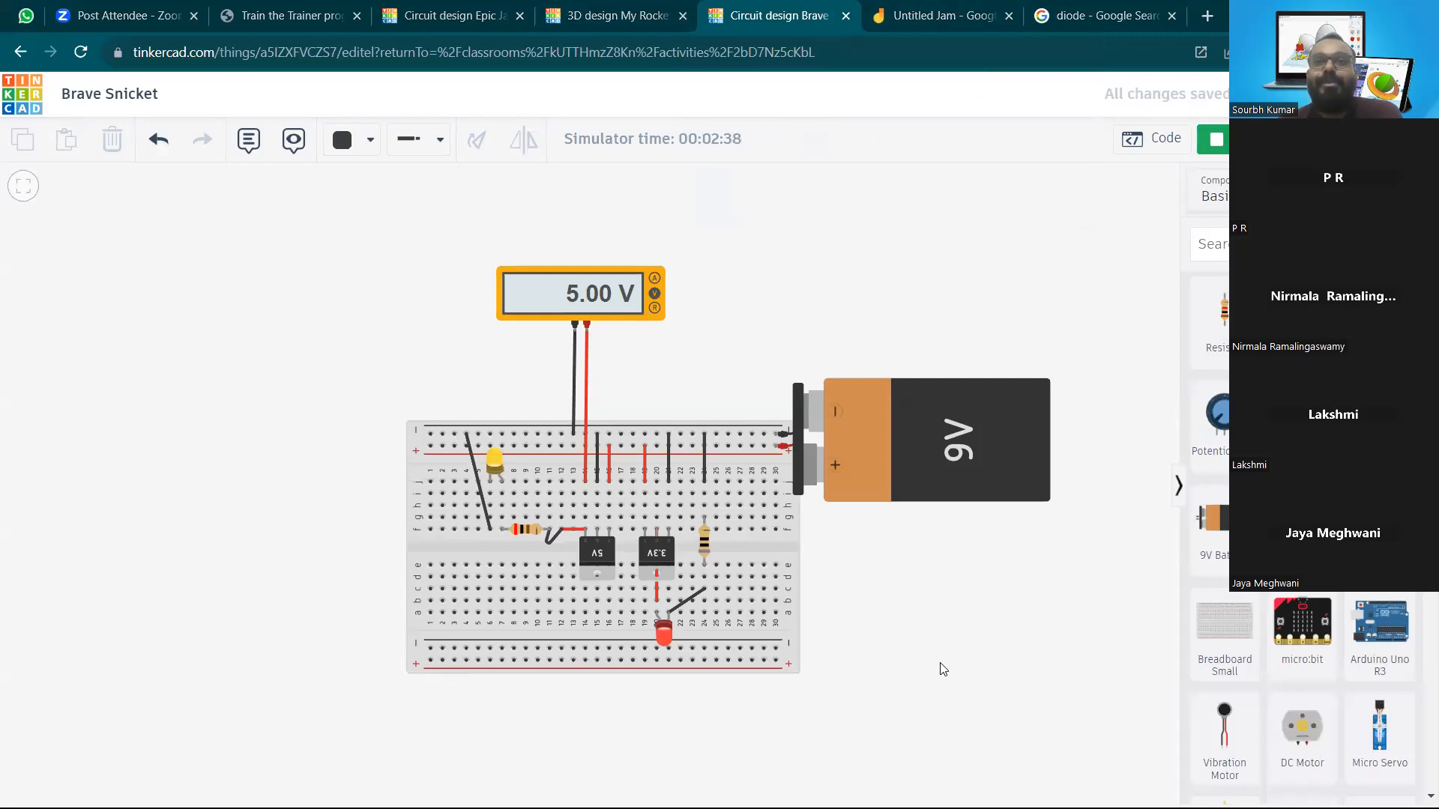
{"action": "left_click", "coordinate": [874, 11]}
{"action": "left_click", "coordinate": [798, 9]}
{"action": "left_click", "coordinate": [1422, 53]}
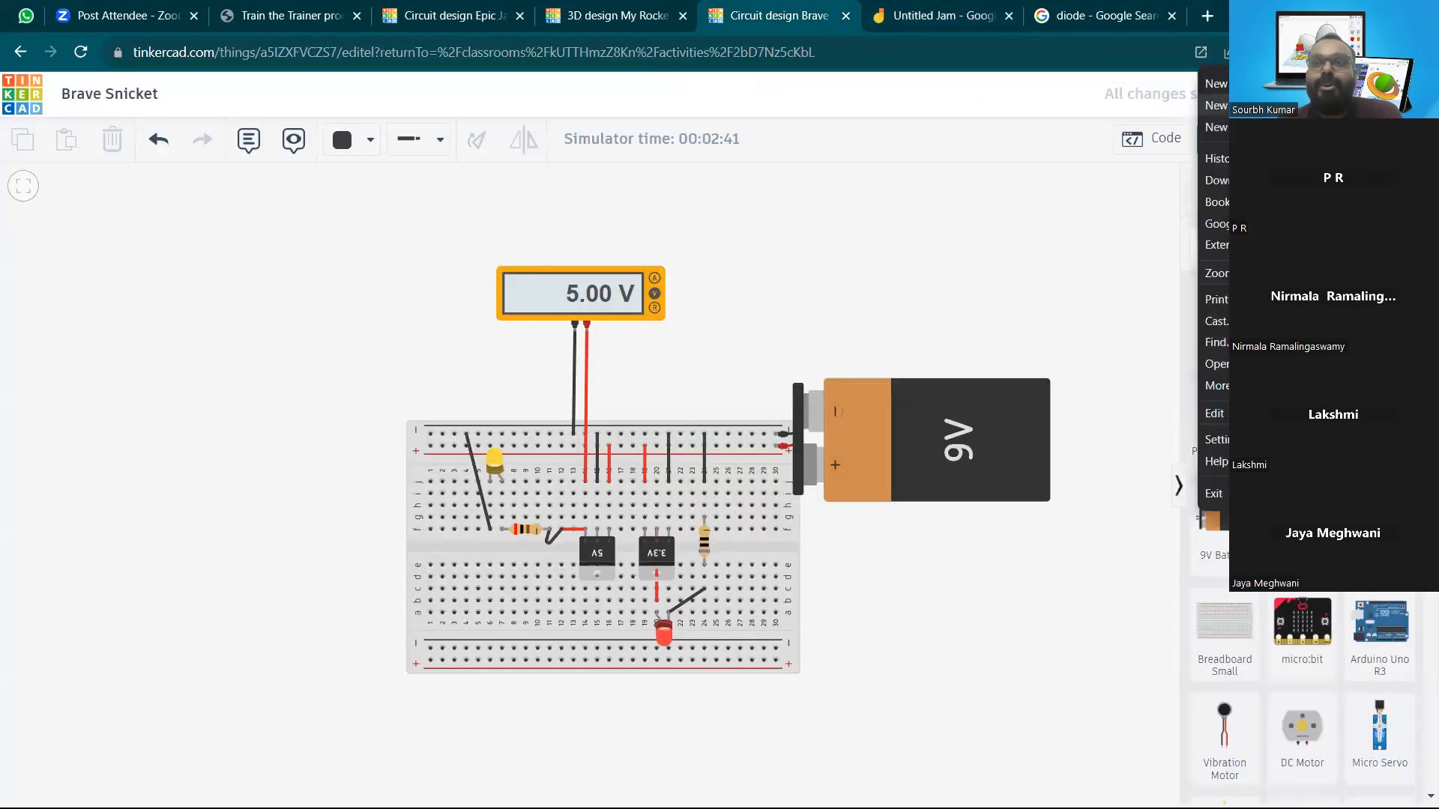
{"action": "left_click", "coordinate": [1416, 273]}
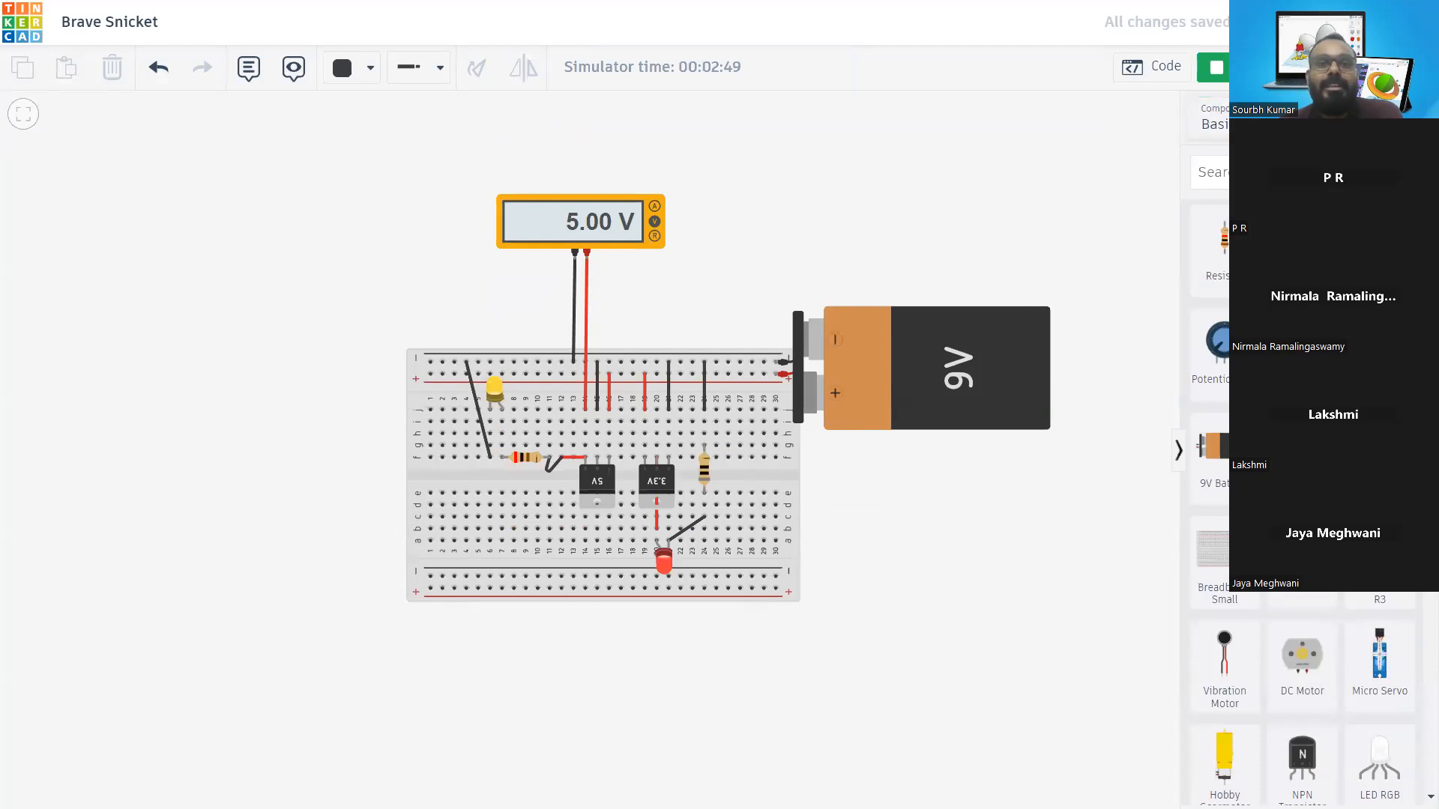
{"action": "left_click", "coordinate": [1252, 68]}
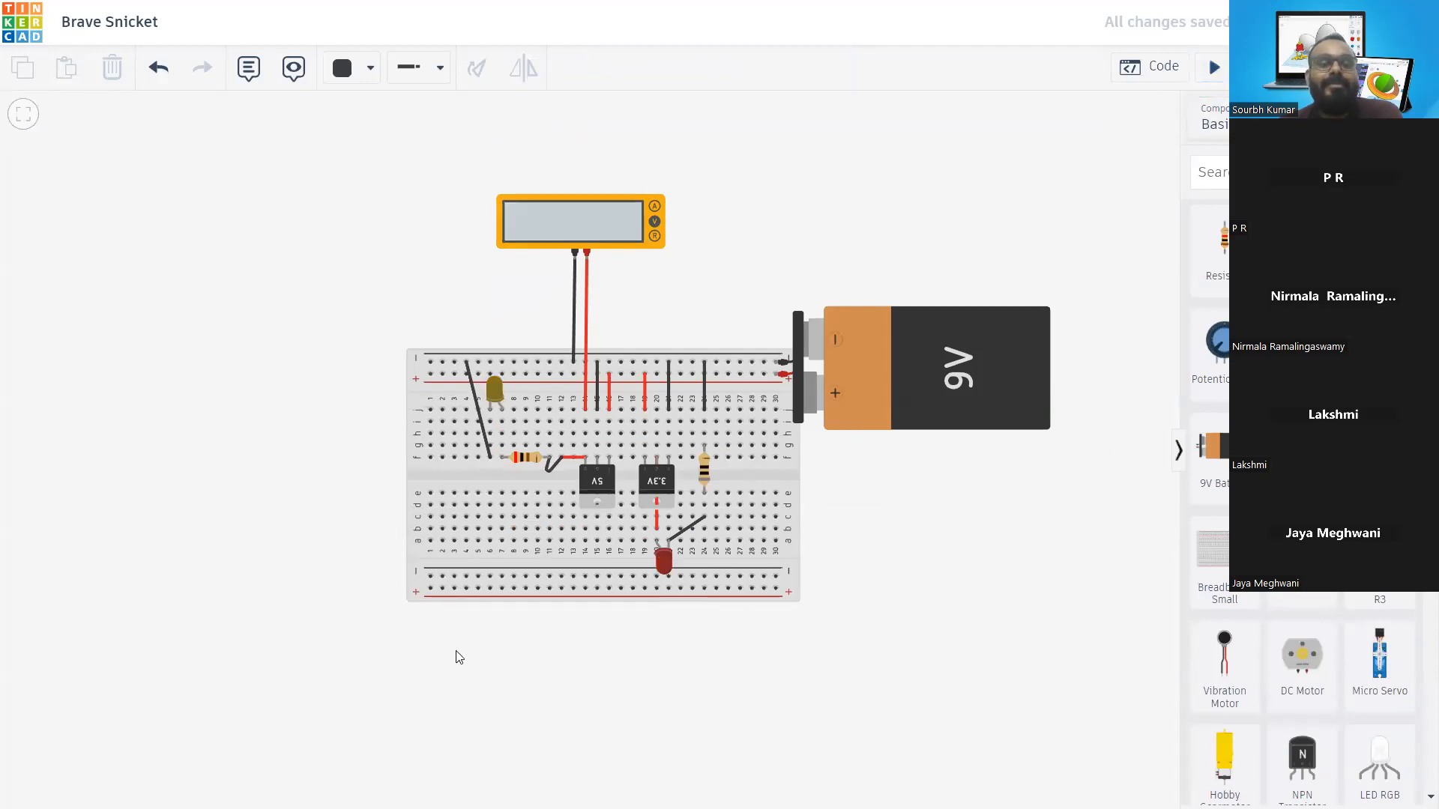
Place an RGB LED on the lower half of the breadboard with its legs in row c, columns 2 to 5
{"action": "scroll", "coordinate": [432, 591], "scroll_direction": "down", "scroll_amount": 1}
{"action": "scroll", "coordinate": [372, 595], "scroll_direction": "up", "scroll_amount": 1}
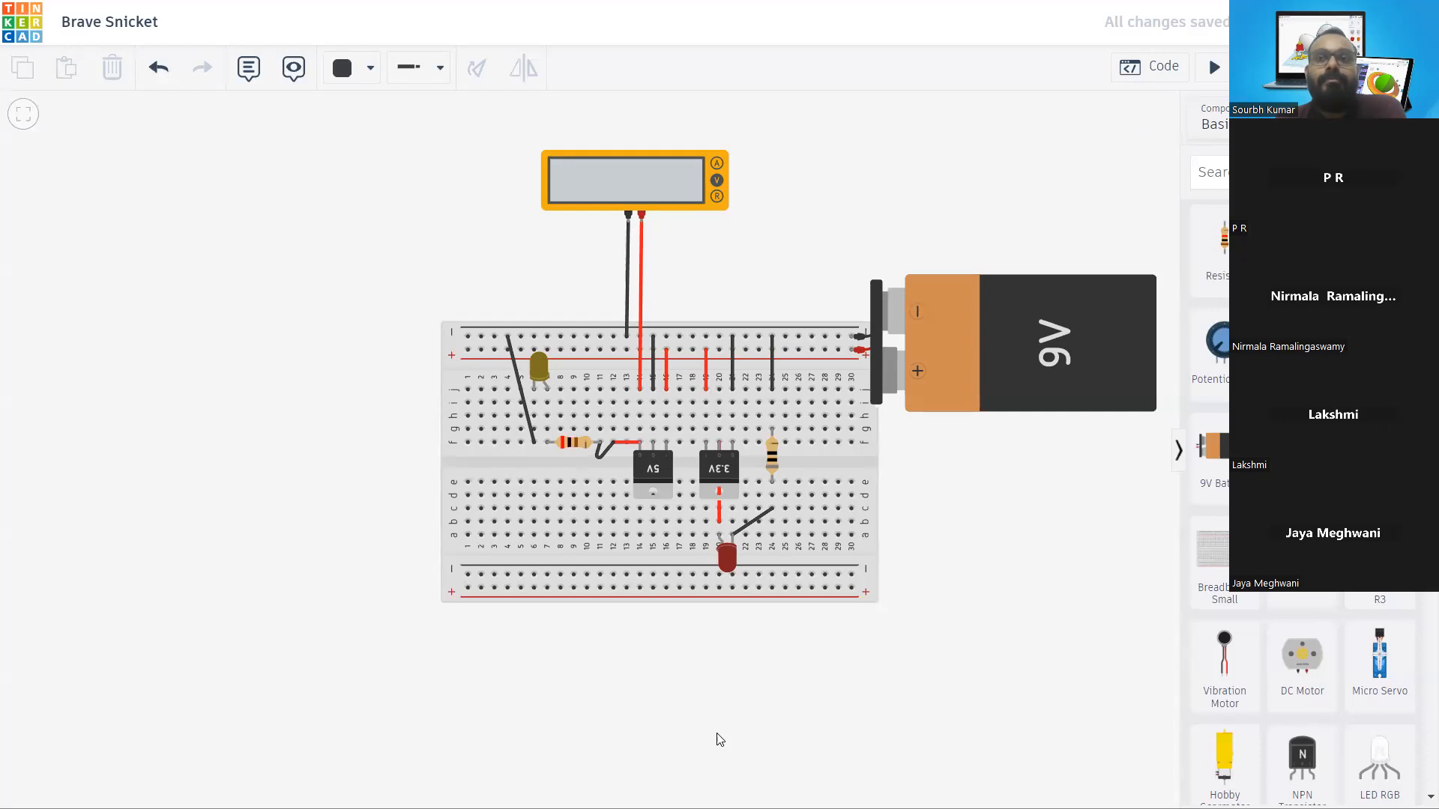
{"action": "scroll", "coordinate": [1302, 525], "scroll_direction": "down", "scroll_amount": 5}
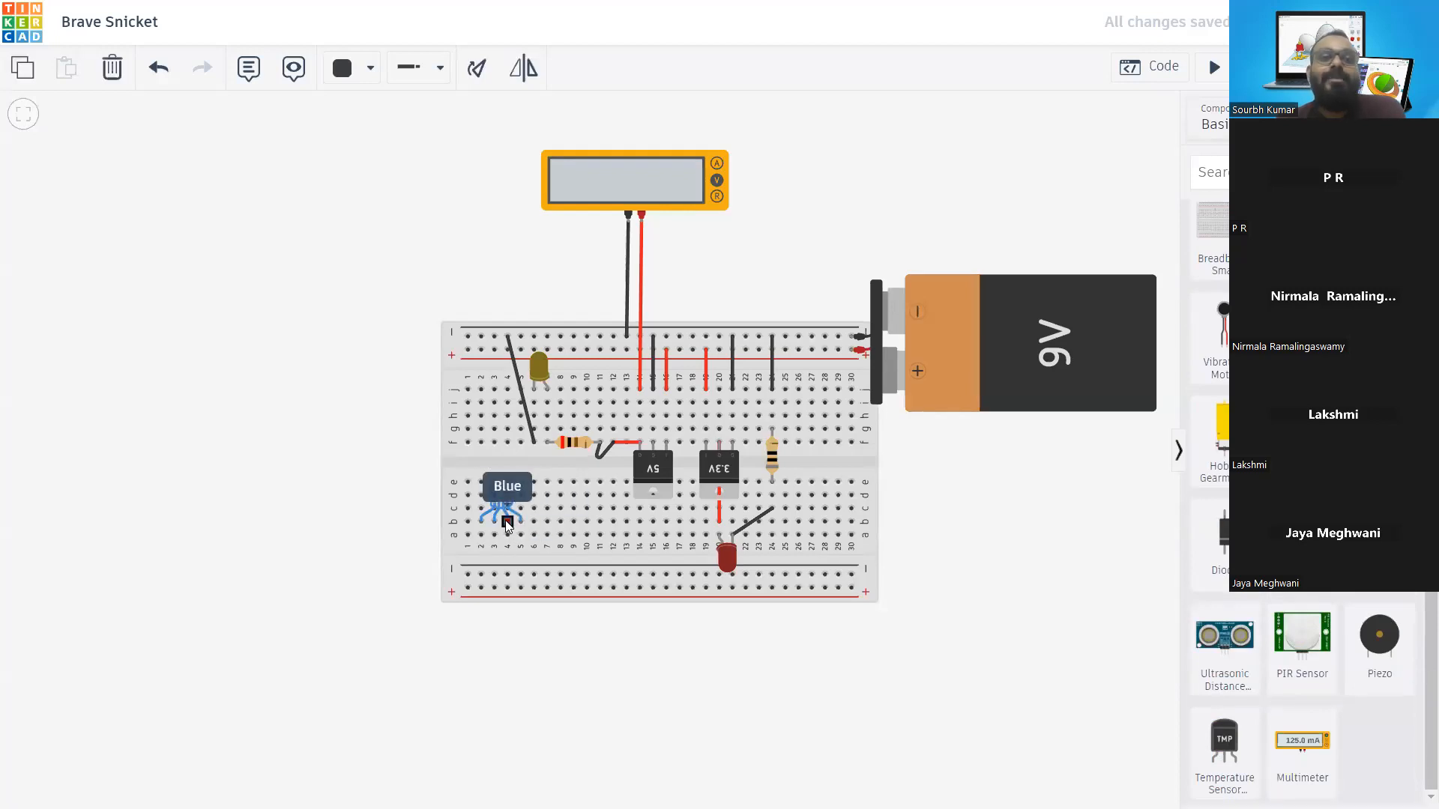
{"action": "left_click", "coordinate": [505, 506]}
{"action": "left_click", "coordinate": [421, 460]}
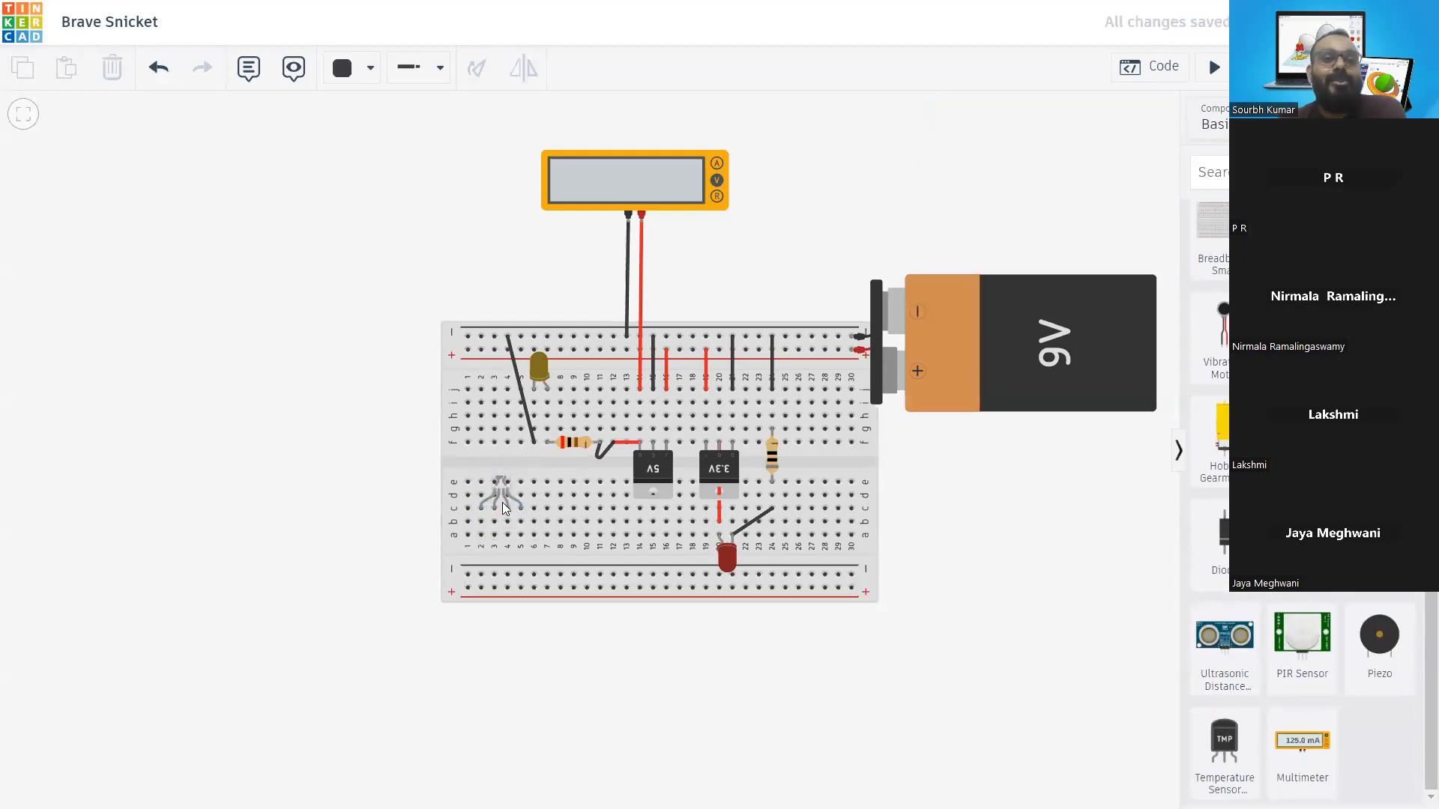
Rotate the RGB LED 180° so its legs point up into row d, columns 2 to 5
{"action": "scroll", "coordinate": [503, 502], "scroll_direction": "down", "scroll_amount": 1}
{"action": "scroll", "coordinate": [518, 513], "scroll_direction": "up", "scroll_amount": 3}
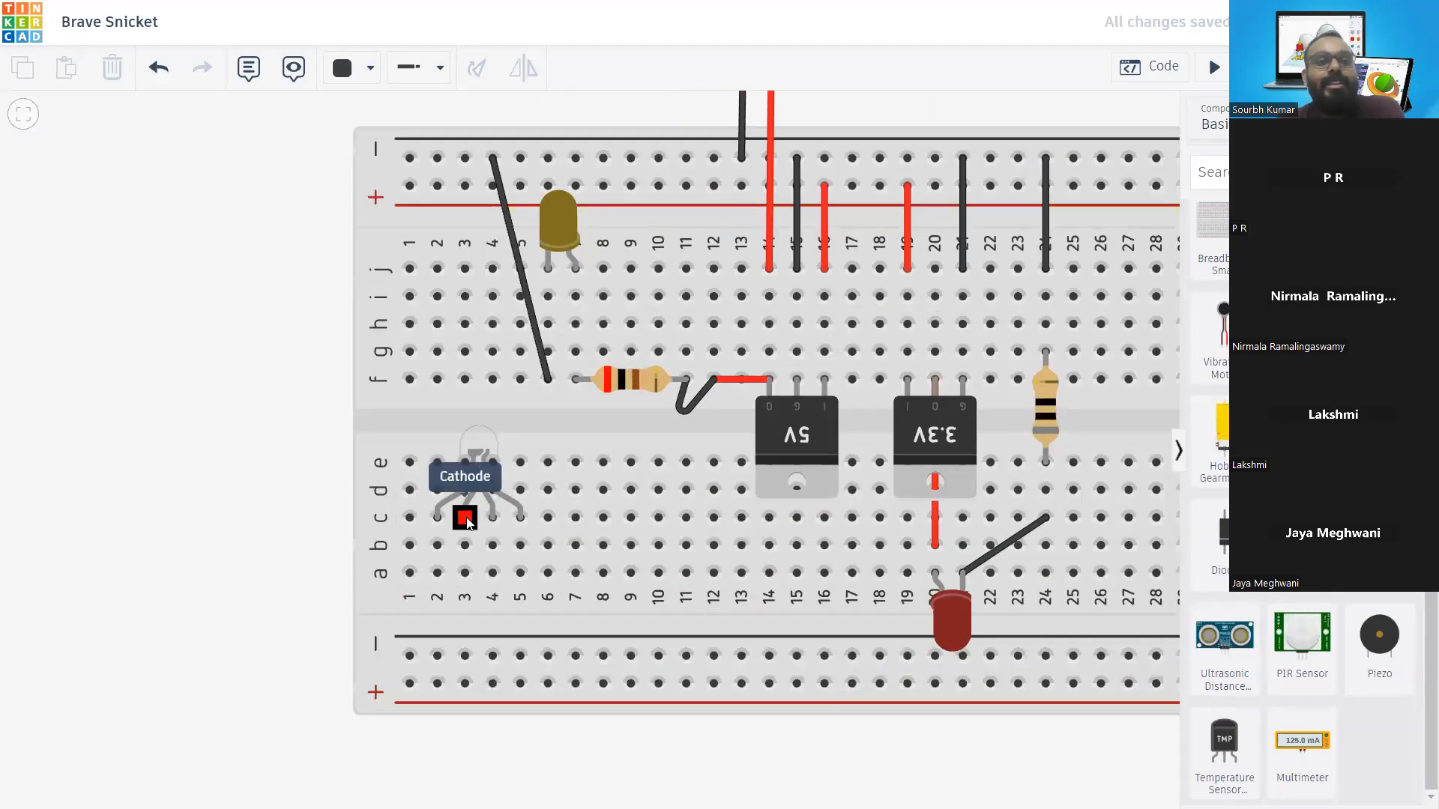
{"action": "scroll", "coordinate": [466, 522], "scroll_direction": "down", "scroll_amount": 1}
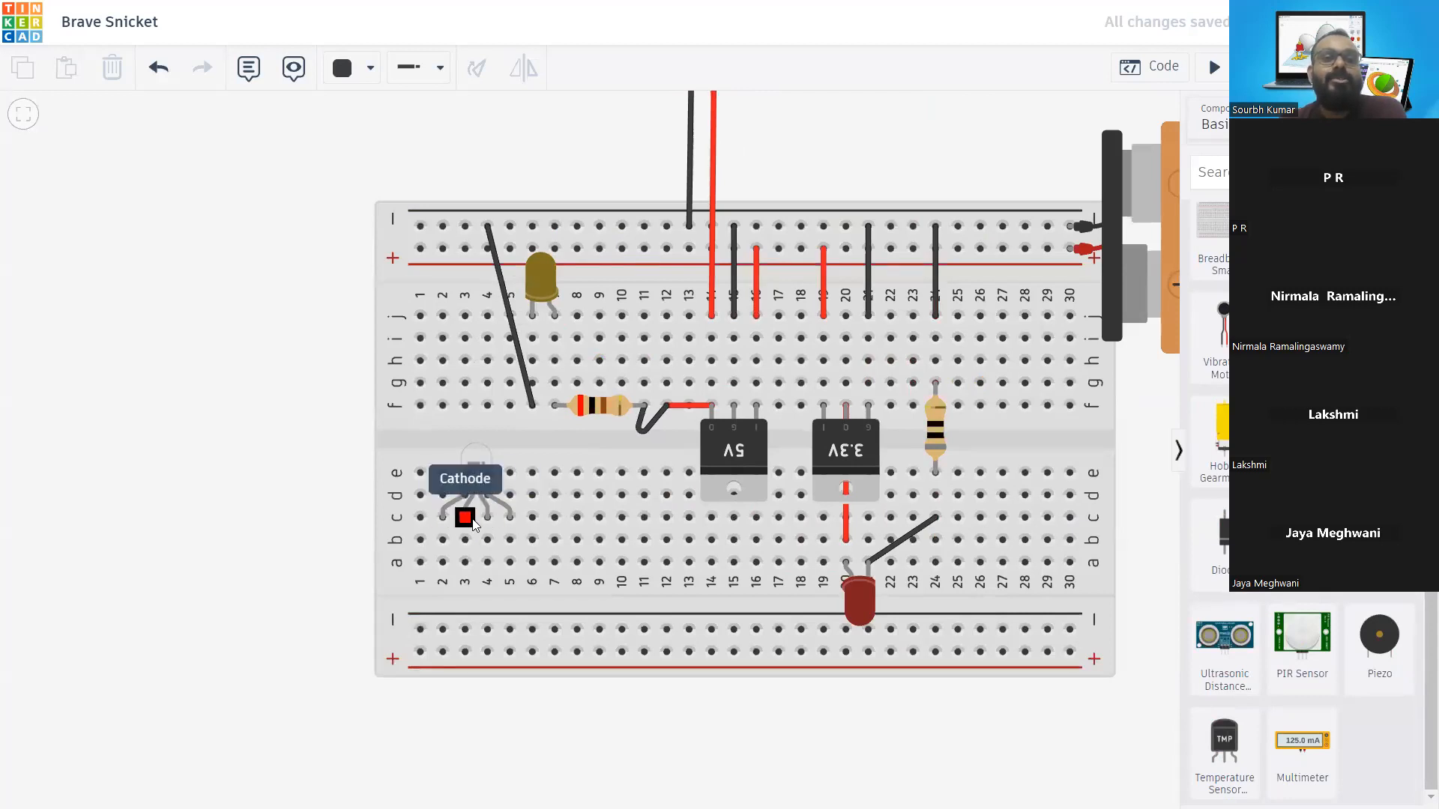
{"action": "left_click", "coordinate": [479, 481]}
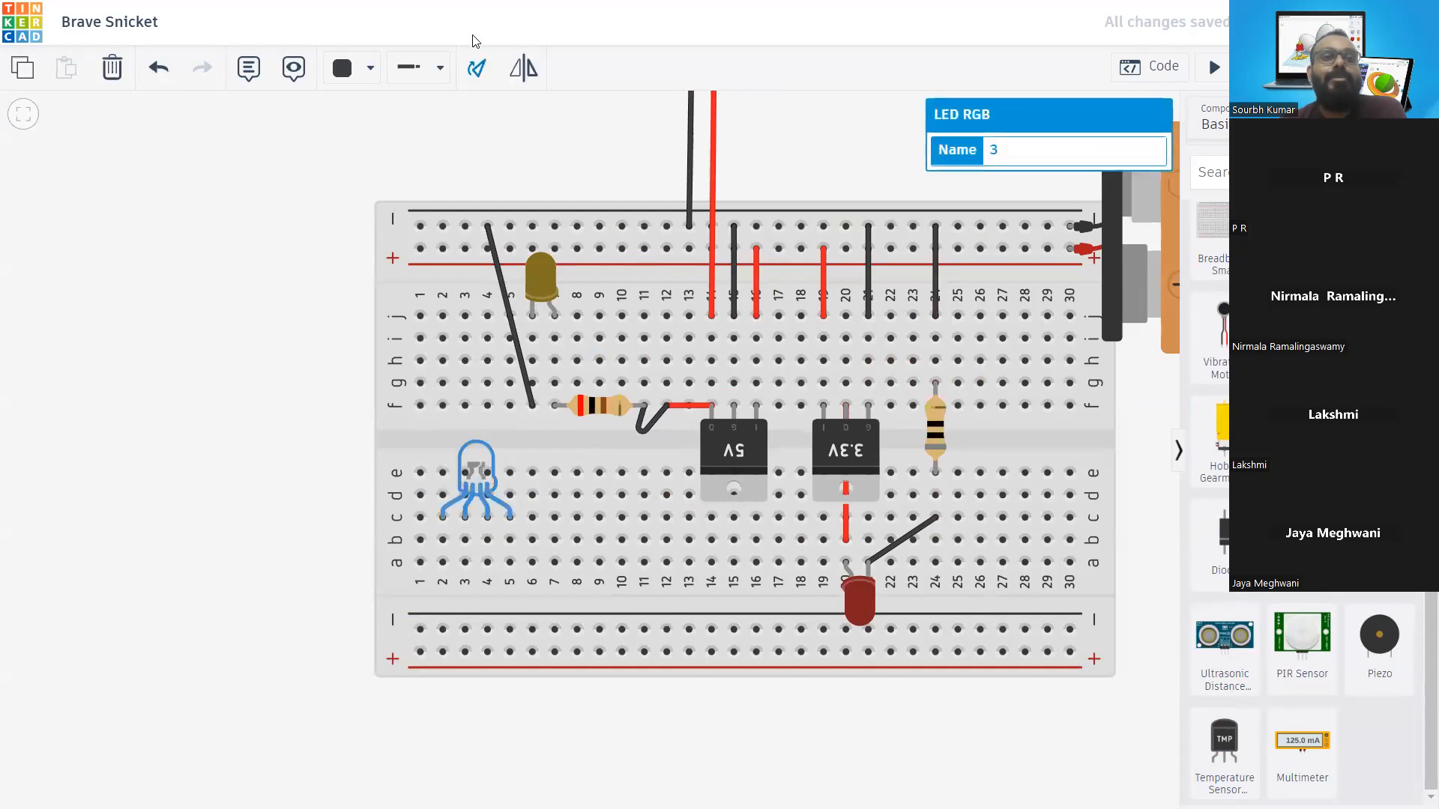
{"action": "left_click", "coordinate": [480, 73]}
{"action": "left_click", "coordinate": [479, 74]}
{"action": "left_click", "coordinate": [480, 73]}
{"action": "left_click", "coordinate": [480, 74]}
{"action": "left_click", "coordinate": [480, 73]}
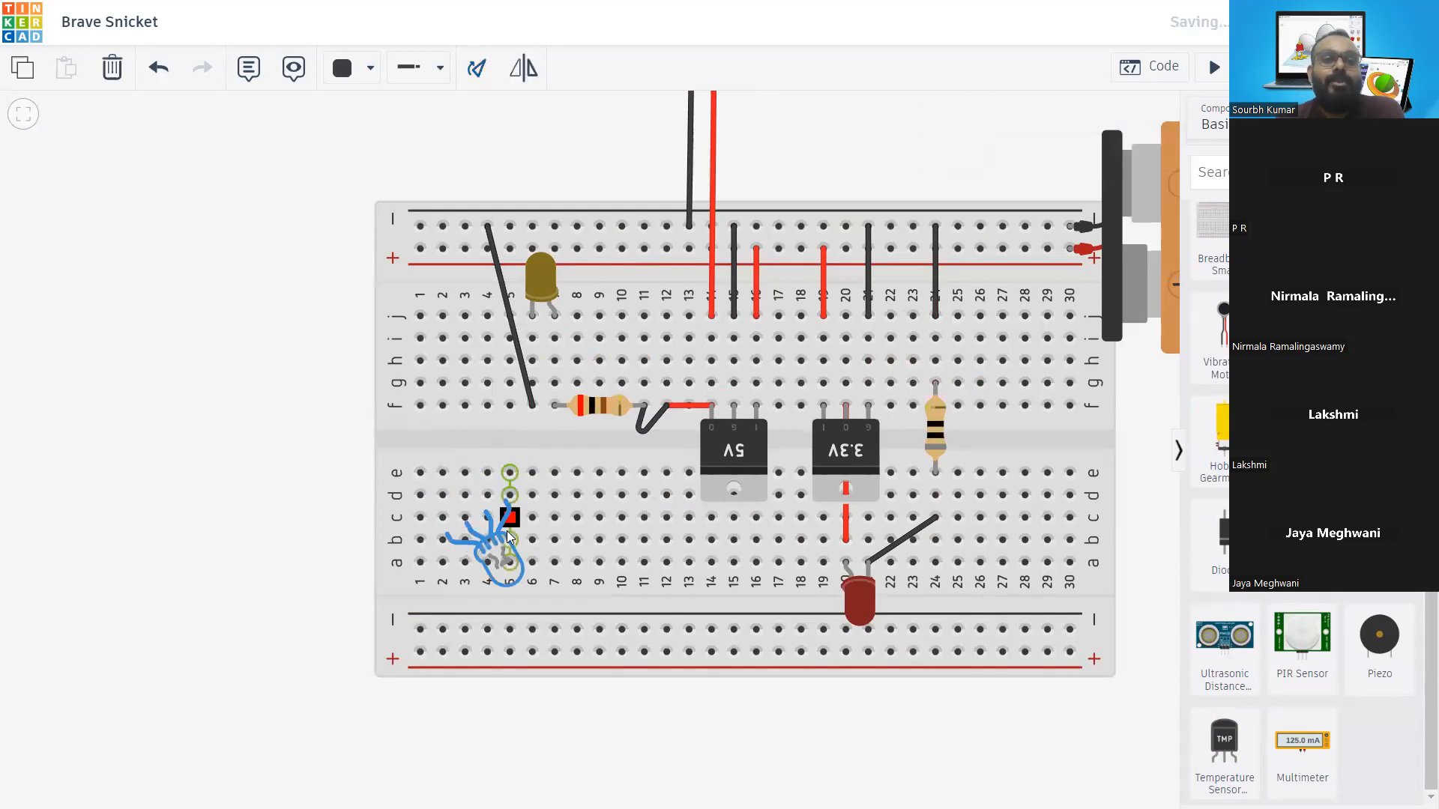
{"action": "left_click", "coordinate": [476, 68]}
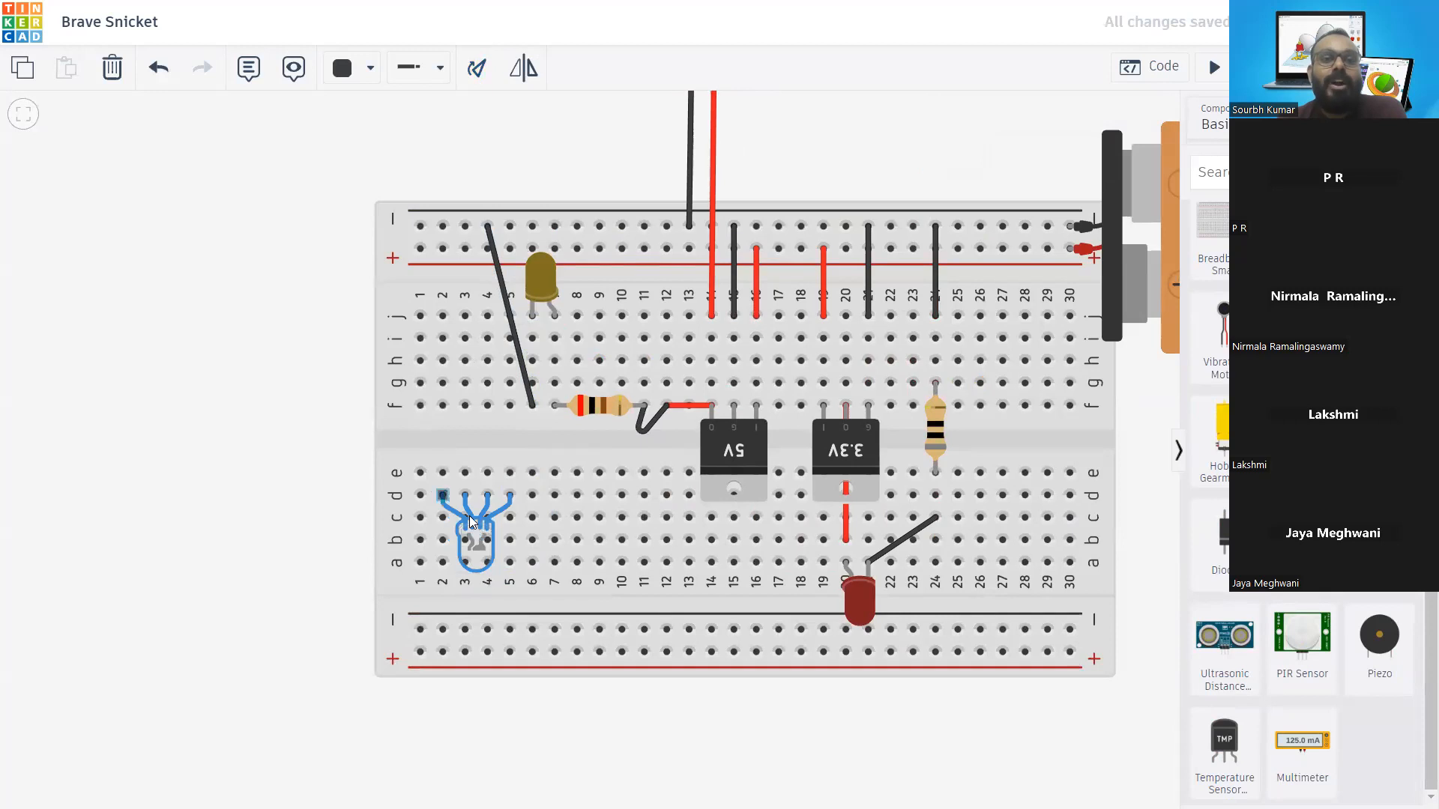
{"action": "left_click", "coordinate": [354, 336]}
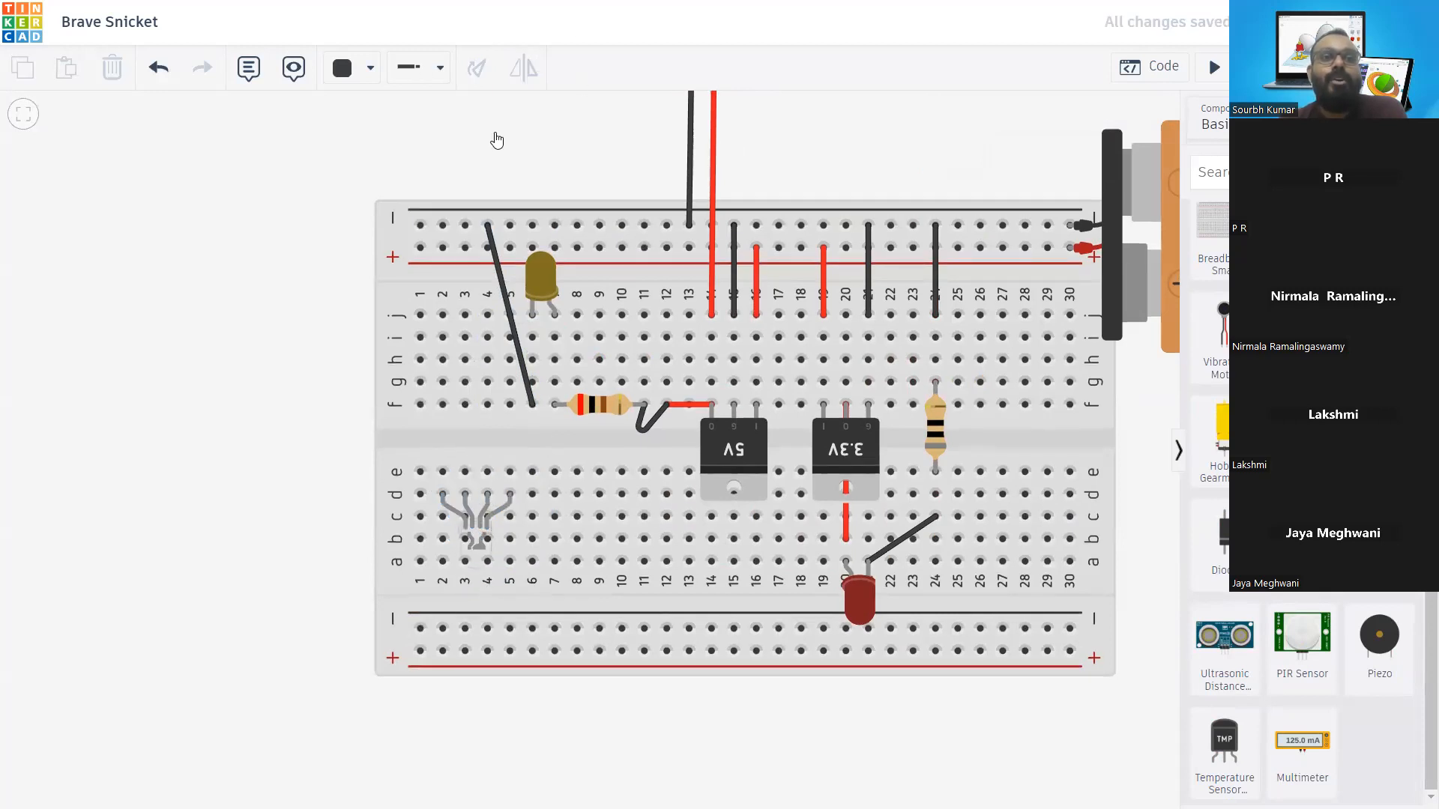
Wire the RGB LED's cathode from hole e4 to the breadboard's upper negative rail above column 3
{"action": "left_click", "coordinate": [488, 471]}
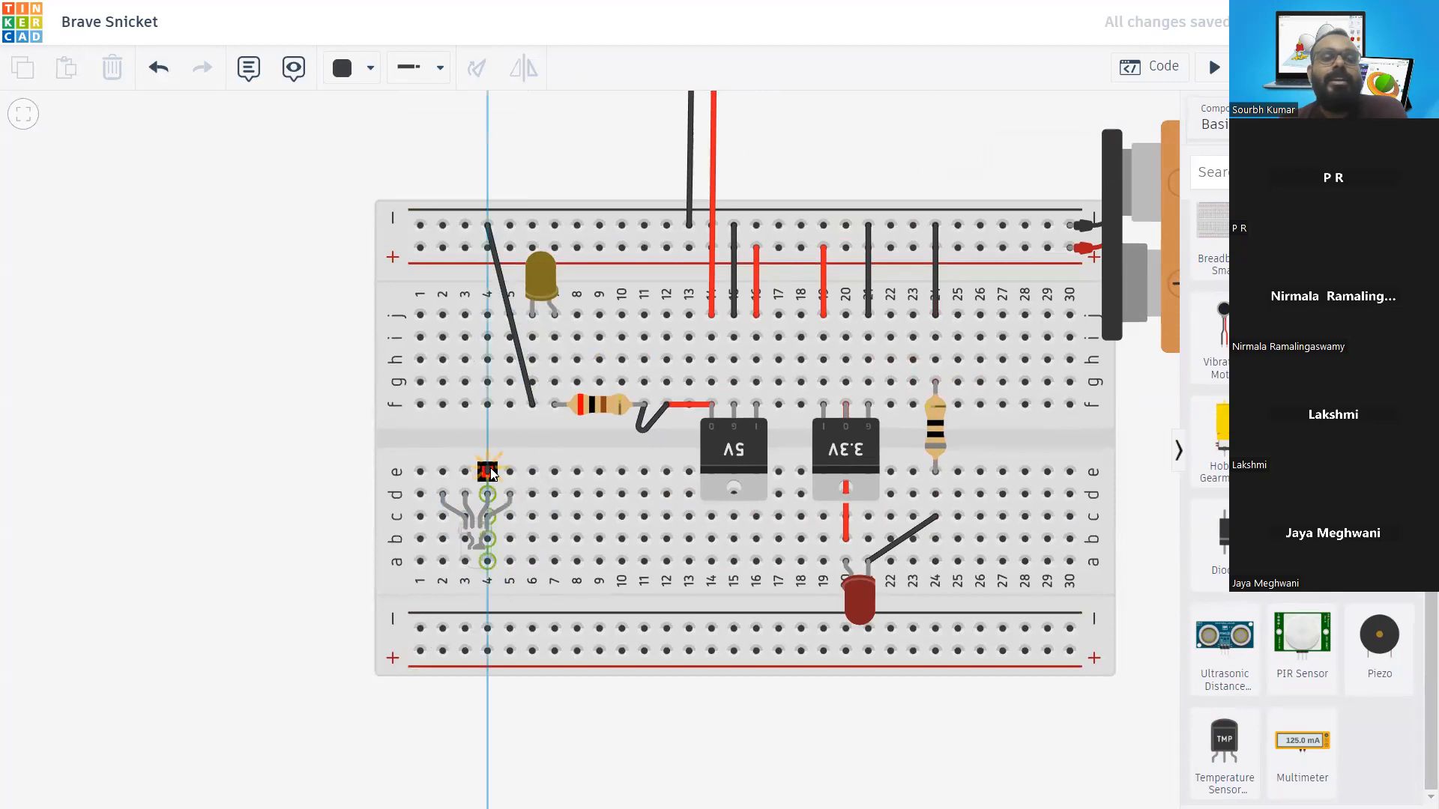
{"action": "left_click", "coordinate": [470, 224]}
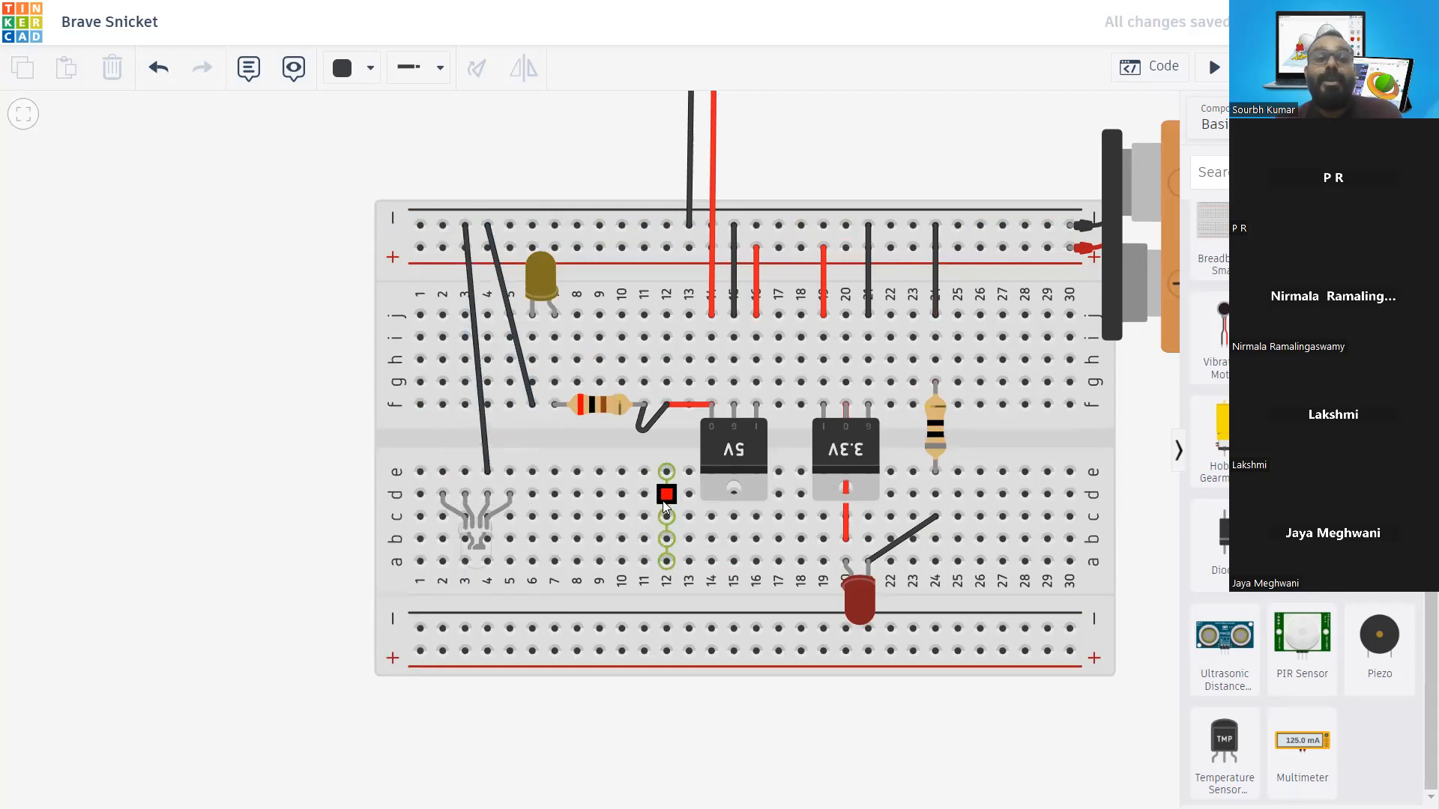
{"action": "left_click", "coordinate": [867, 559]}
Search the components for "dip" and place a DIP Switch SPST x 4 beside the RGB LED at columns 7 to 10
{"action": "scroll", "coordinate": [1303, 674], "scroll_direction": "up", "scroll_amount": 3}
{"action": "scroll", "coordinate": [1302, 675], "scroll_direction": "down", "scroll_amount": 2}
{"action": "scroll", "coordinate": [1302, 675], "scroll_direction": "up", "scroll_amount": 4}
{"action": "left_click", "coordinate": [1209, 172]}
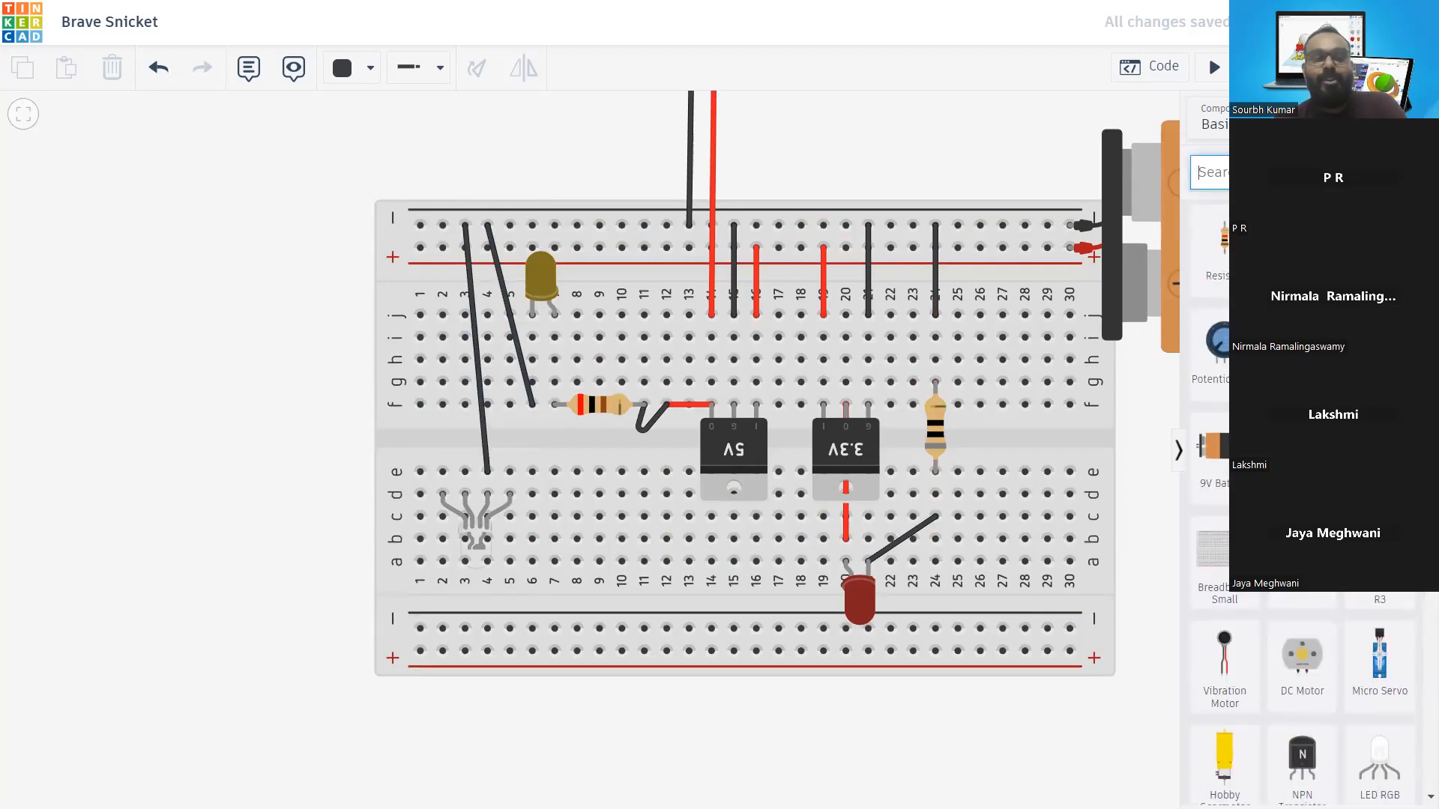
{"action": "type", "text": "dip"}
{"action": "key", "text": "Return"}
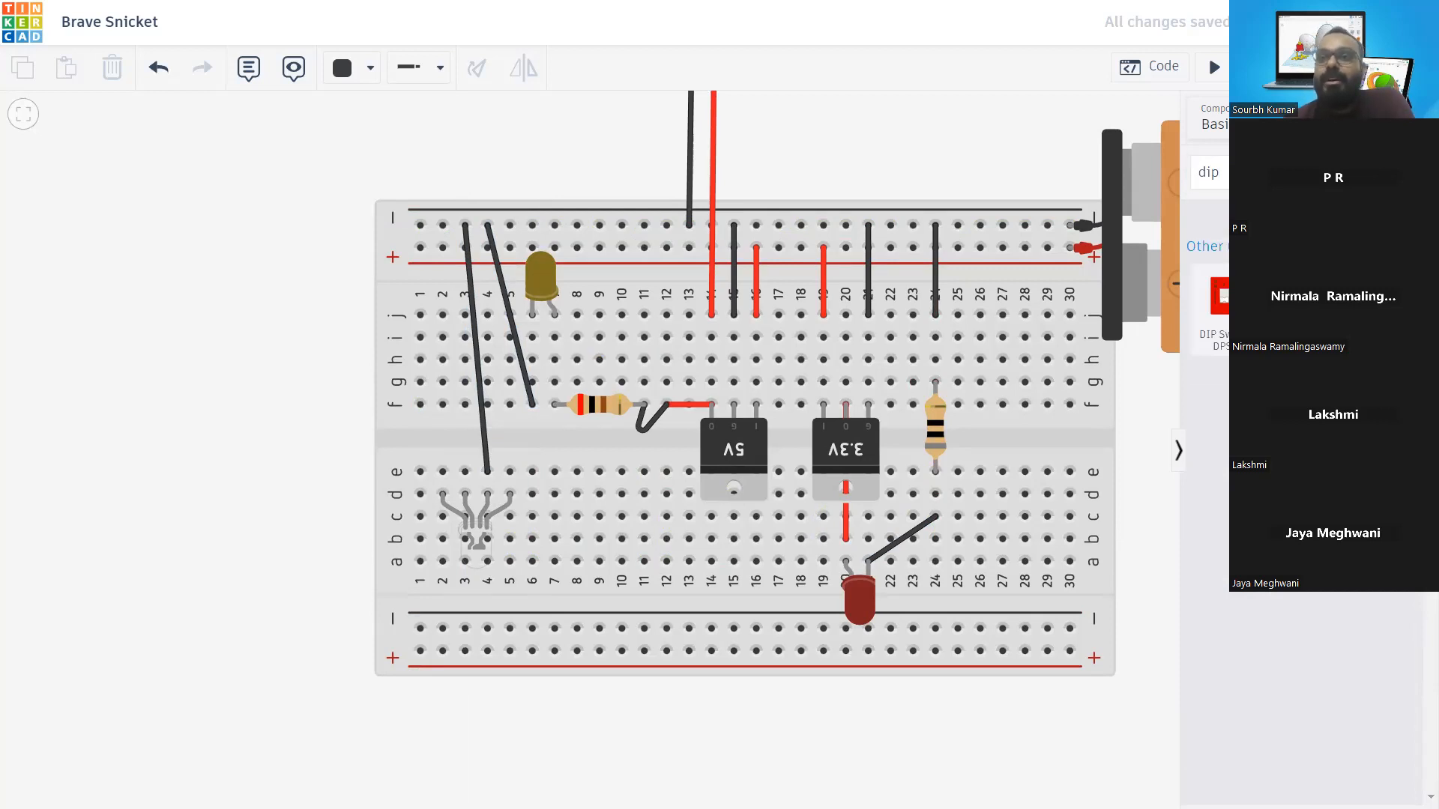
{"action": "left_click_drag", "start_coordinate": [1220, 296], "coordinate": [595, 525]}
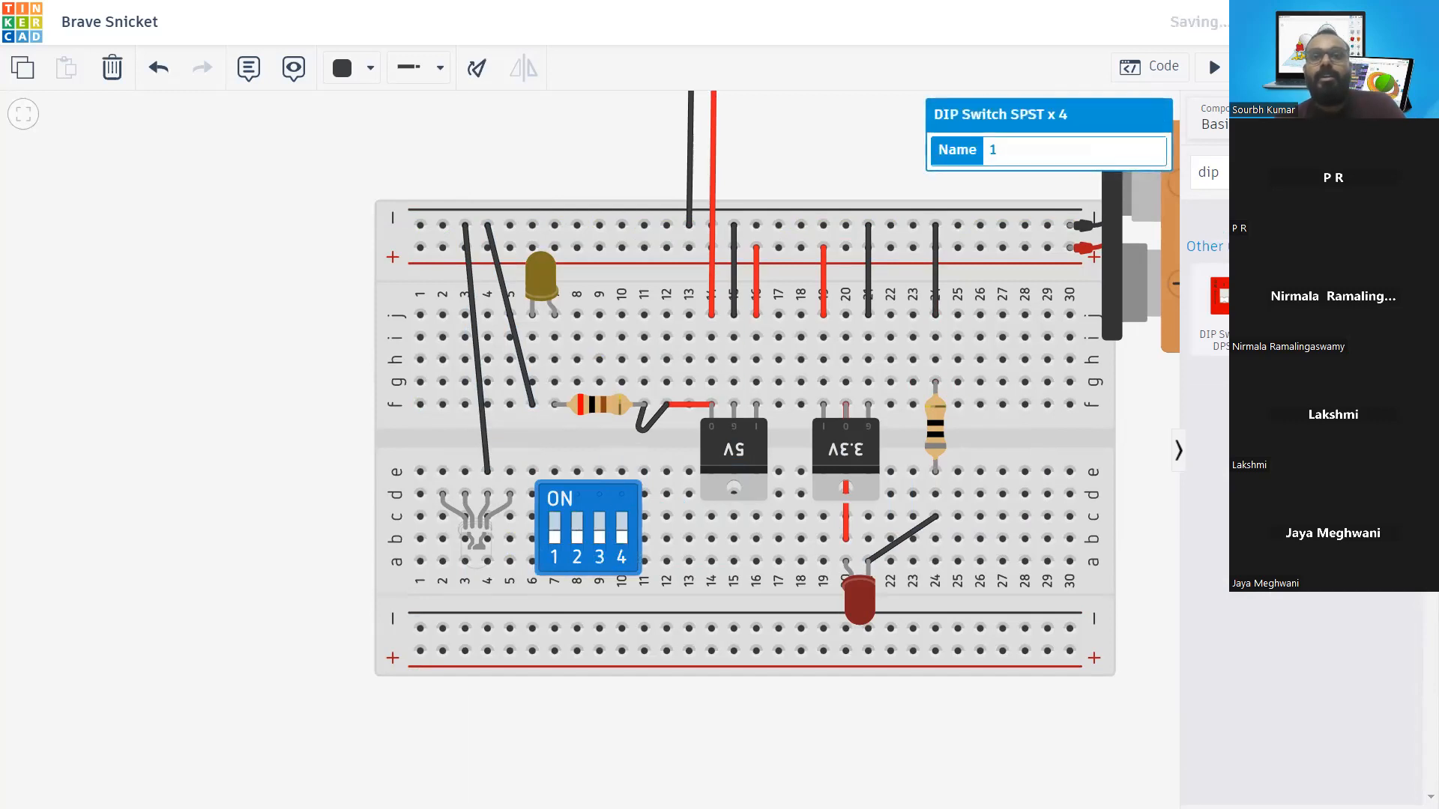
Delete the 5V regulator, its output resistor and connecting wire, and the yellow LED with its ground wire
{"action": "left_click", "coordinate": [1132, 483]}
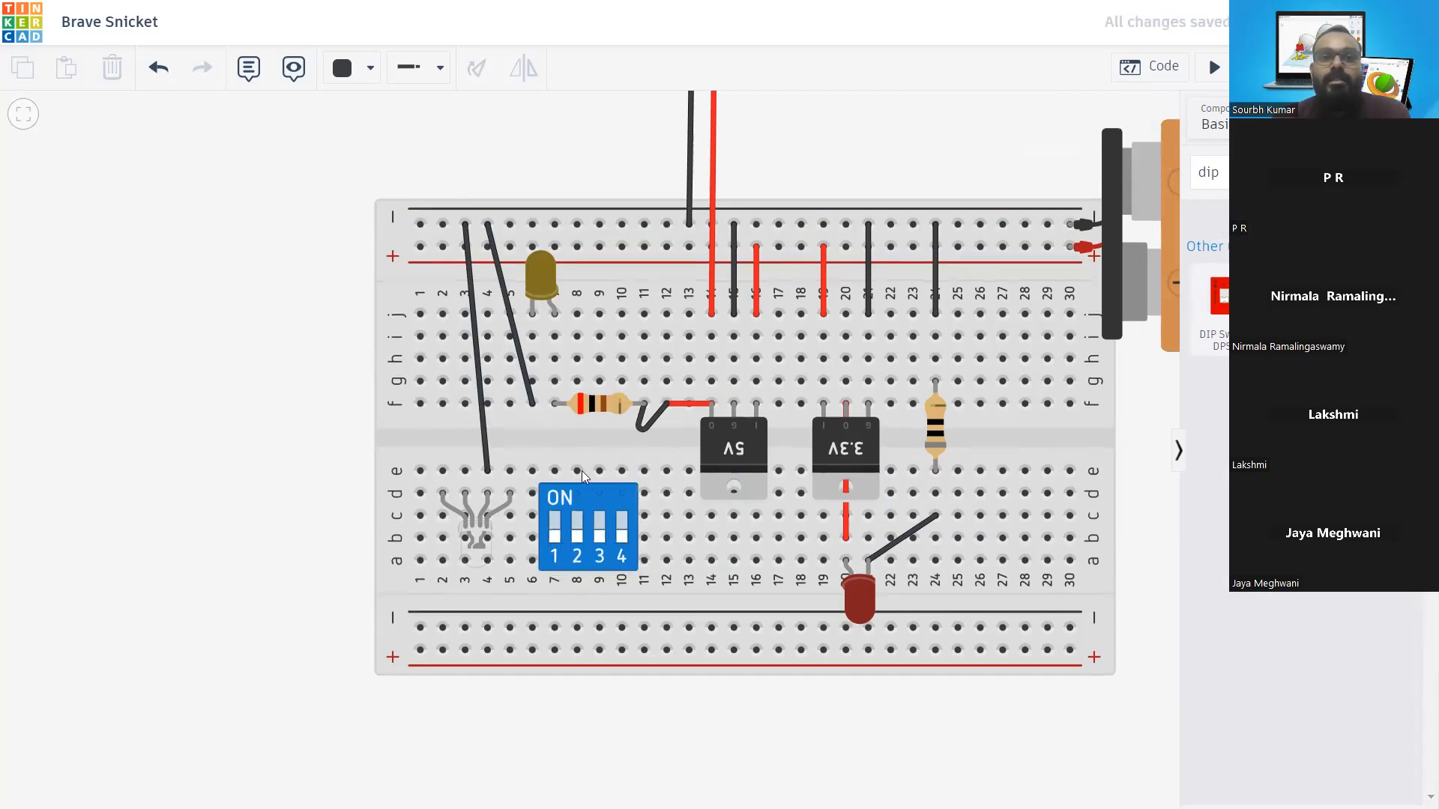
{"action": "left_click", "coordinate": [618, 408]}
{"action": "key", "text": "Delete"}
{"action": "left_click", "coordinate": [694, 404]}
{"action": "key", "text": "Delete"}
{"action": "left_click", "coordinate": [732, 449]}
{"action": "key", "text": "Delete"}
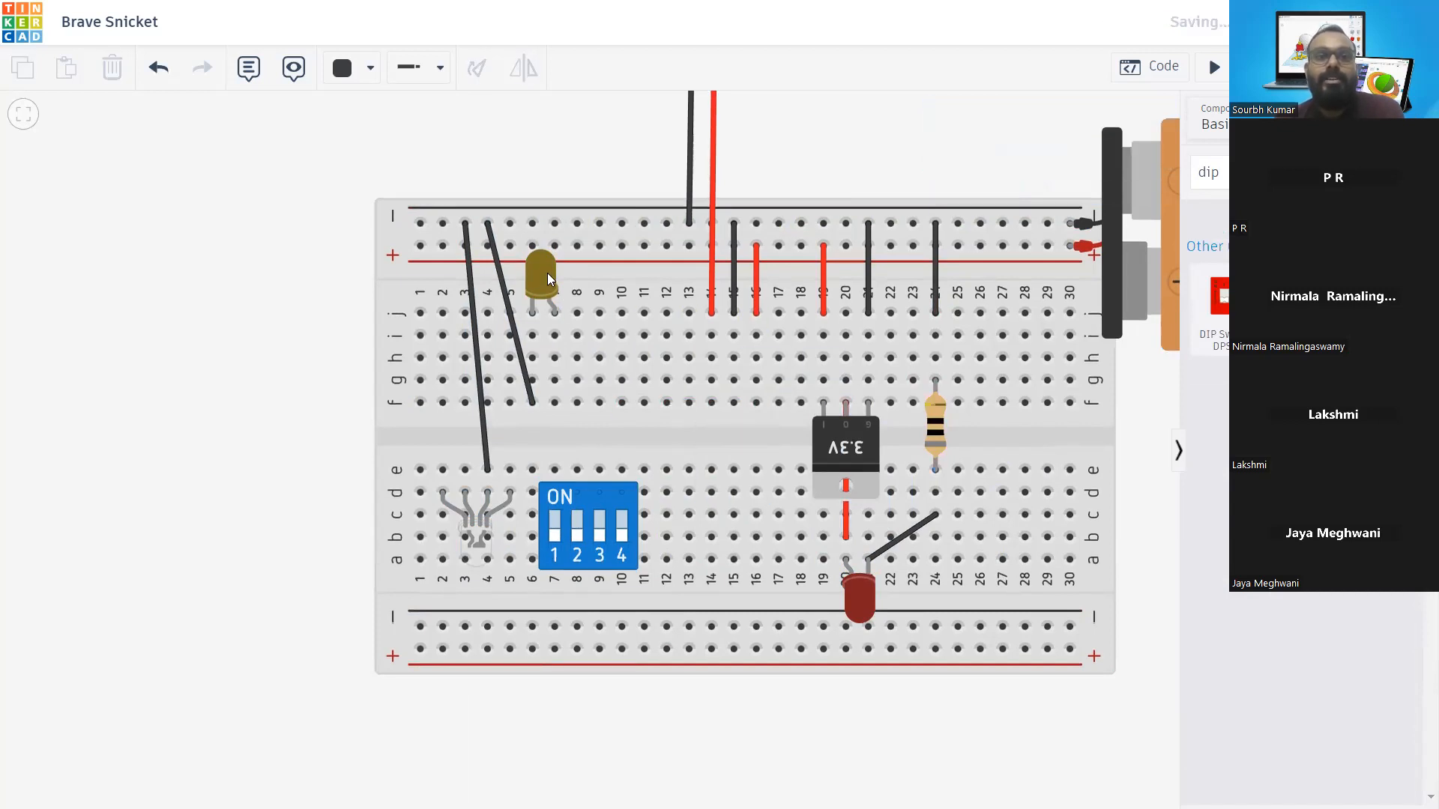
{"action": "left_click", "coordinate": [522, 338]}
{"action": "key", "text": "Delete"}
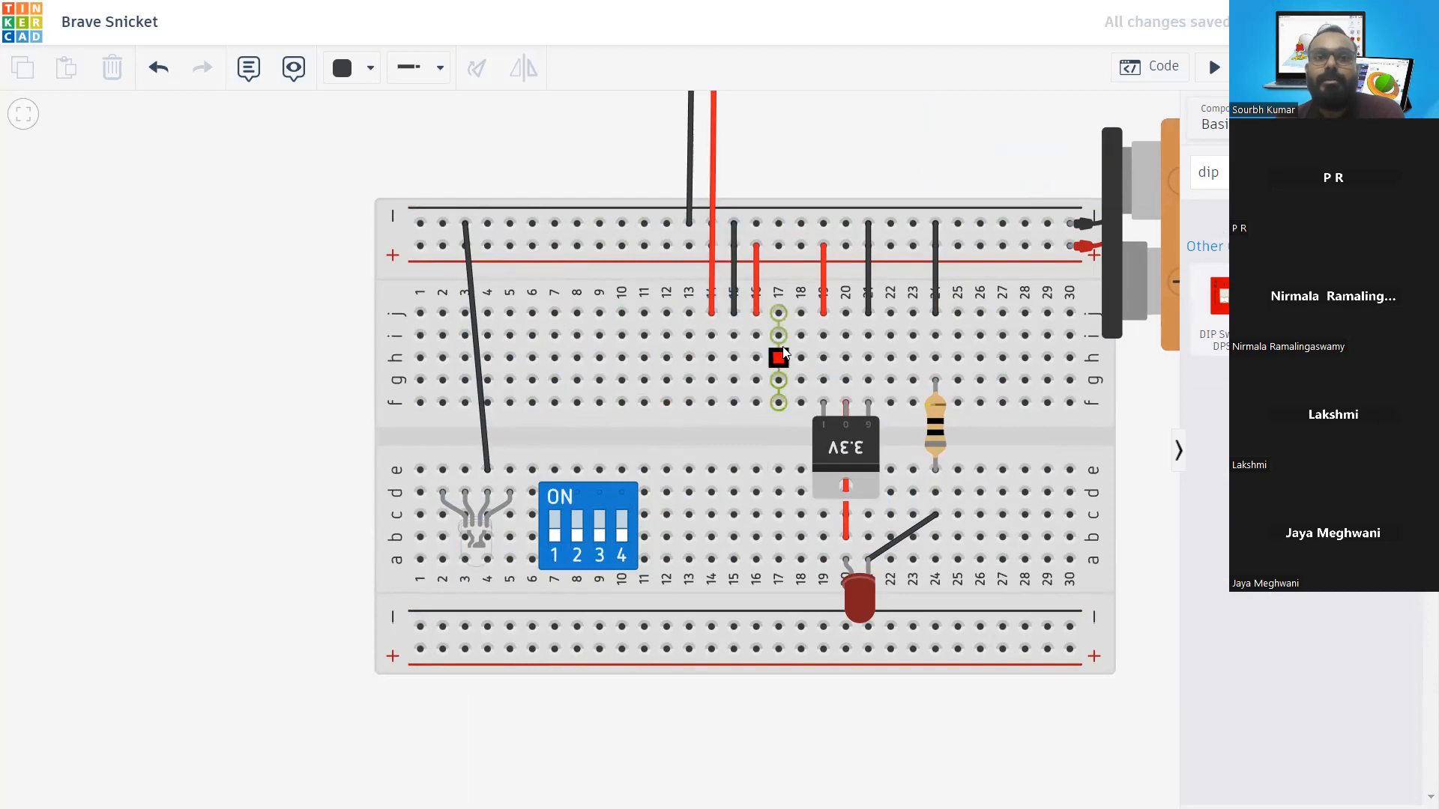
Delete the two rail wires at columns 15 and 16, and move the multimeter's red lead onto the upper positive rail
{"action": "scroll", "coordinate": [782, 339], "scroll_direction": "down", "scroll_amount": 3}
{"action": "left_click", "coordinate": [753, 318]}
{"action": "key", "text": "Delete"}
{"action": "left_click", "coordinate": [767, 309]}
{"action": "key", "text": "Delete"}
{"action": "left_click", "coordinate": [740, 323]}
{"action": "left_click_drag", "start_coordinate": [740, 324], "coordinate": [742, 291]}
{"action": "scroll", "coordinate": [897, 322], "scroll_direction": "up", "scroll_amount": 2}
{"action": "left_click", "coordinate": [899, 323]}
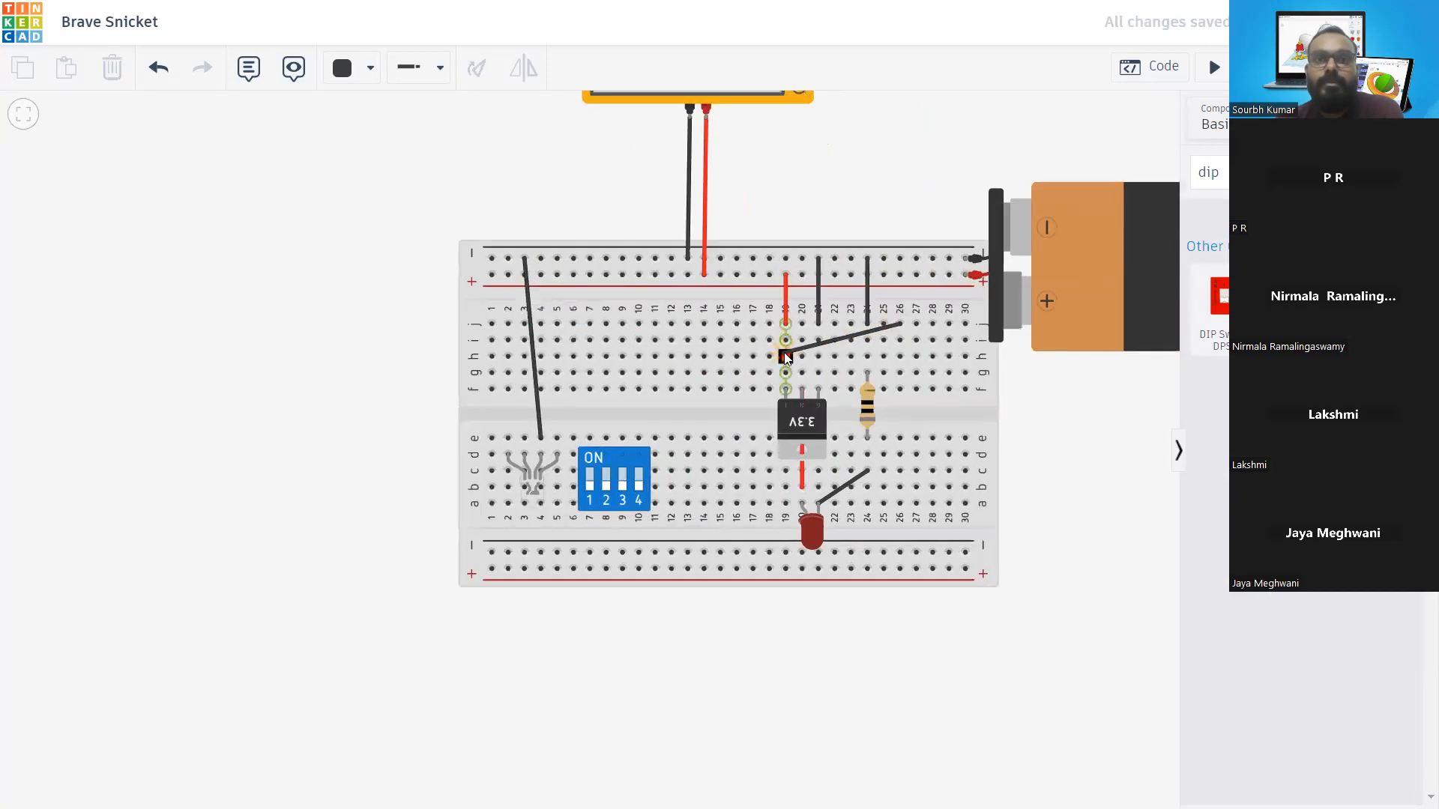
{"action": "key", "text": "Escape"}
Undo the deletions, the DIP switch placement and the RGB LED's wiring and rotation, and delete the RGB LED to restore the regulator circuit
{"action": "key", "text": "ctrl+z"}
{"action": "key", "text": "ctrl+z"}
{"action": "key", "text": "ctrl+z"}
{"action": "key", "text": "ctrl+z"}
{"action": "key", "text": "ctrl+z"}
{"action": "key", "text": "ctrl+z"}
{"action": "key", "text": "ctrl+z"}
{"action": "key", "text": "ctrl+z"}
{"action": "key", "text": "ctrl+z"}
{"action": "key", "text": "ctrl+z"}
{"action": "key", "text": "ctrl+z"}
{"action": "key", "text": "ctrl+z"}
{"action": "key", "text": "ctrl+z"}
{"action": "key", "text": "ctrl+z"}
{"action": "key", "text": "ctrl+z"}
{"action": "key", "text": "ctrl+z"}
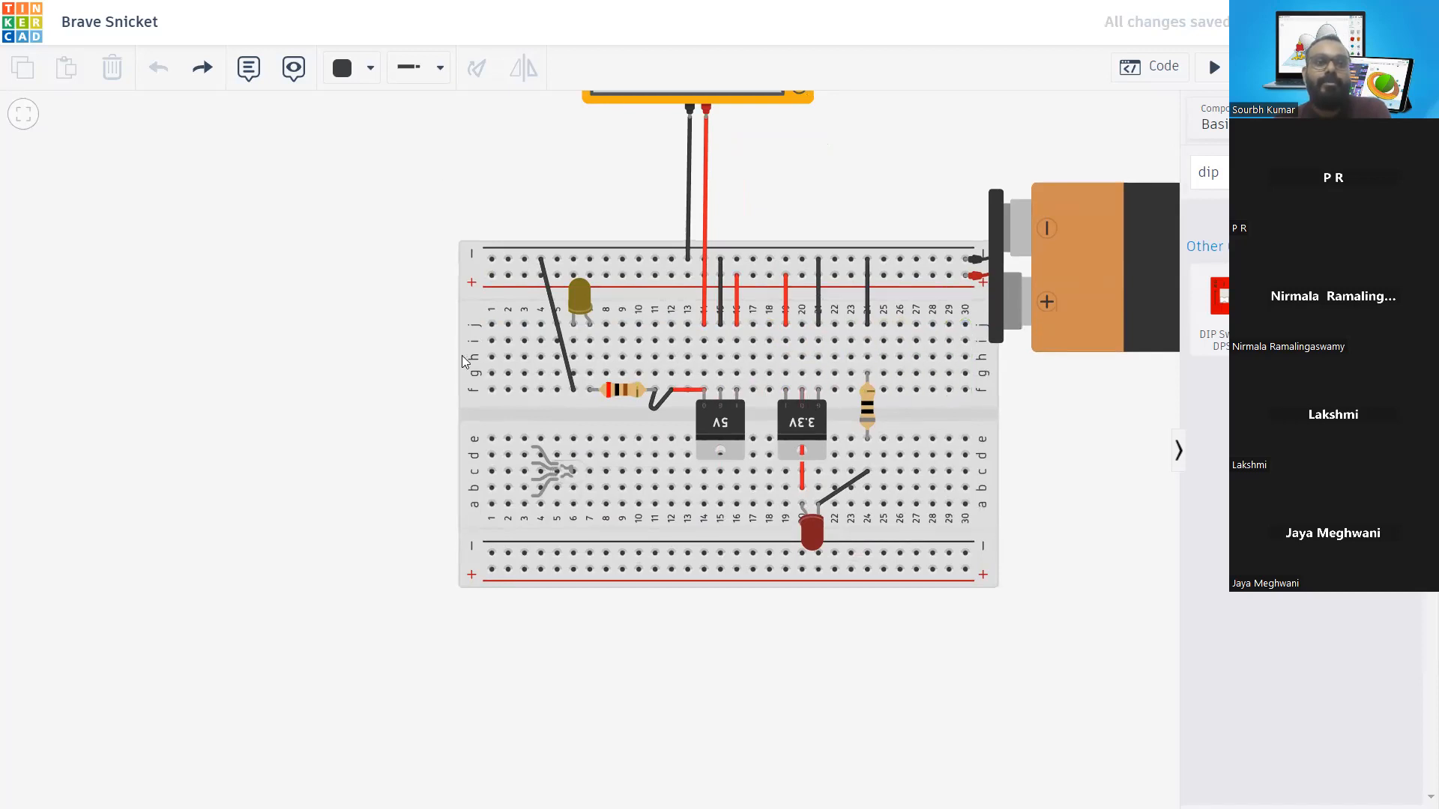
{"action": "left_click", "coordinate": [561, 471]}
{"action": "key", "text": "Delete"}
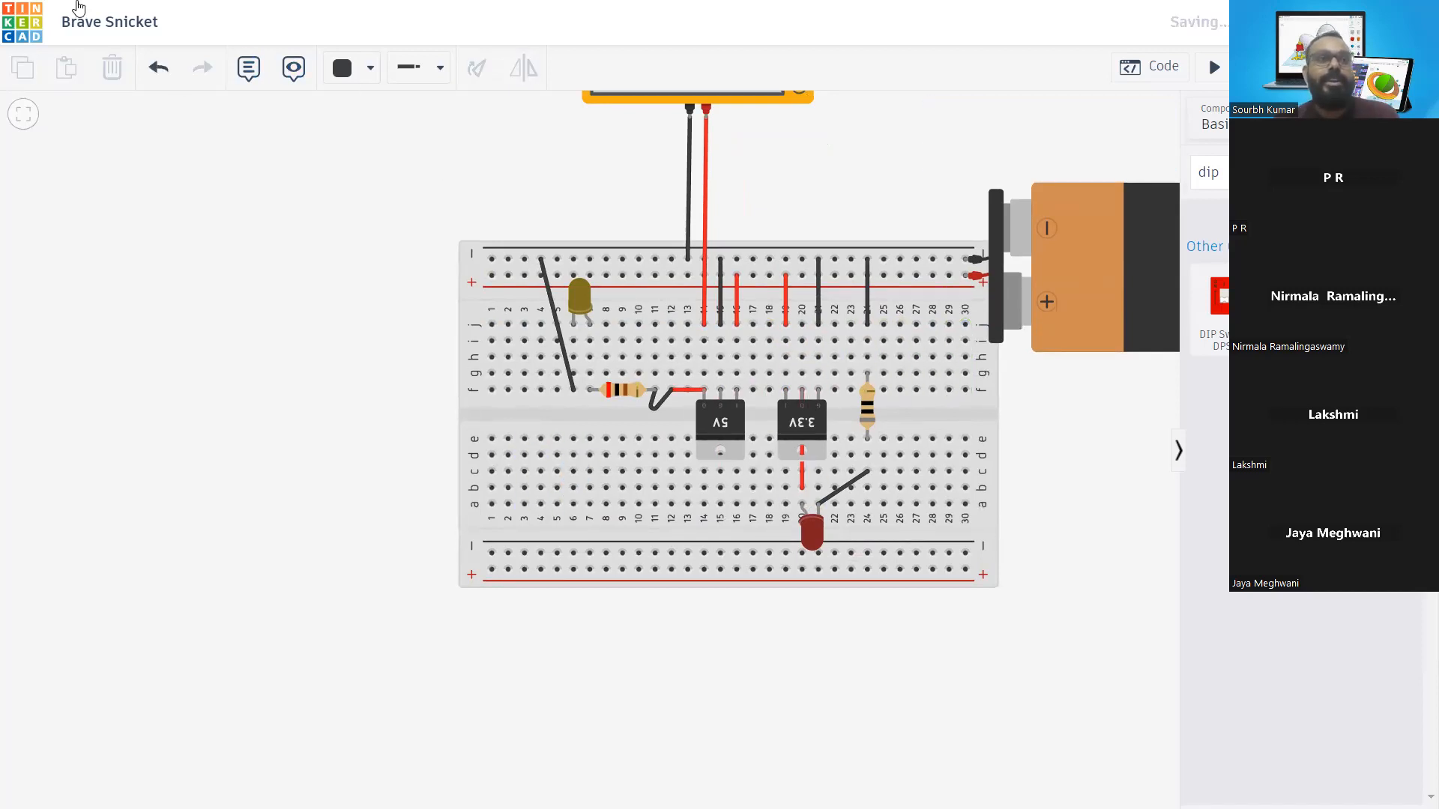
Rename the circuit design as "Regulator in Tinker CAD"
{"action": "left_click", "coordinate": [73, 30]}
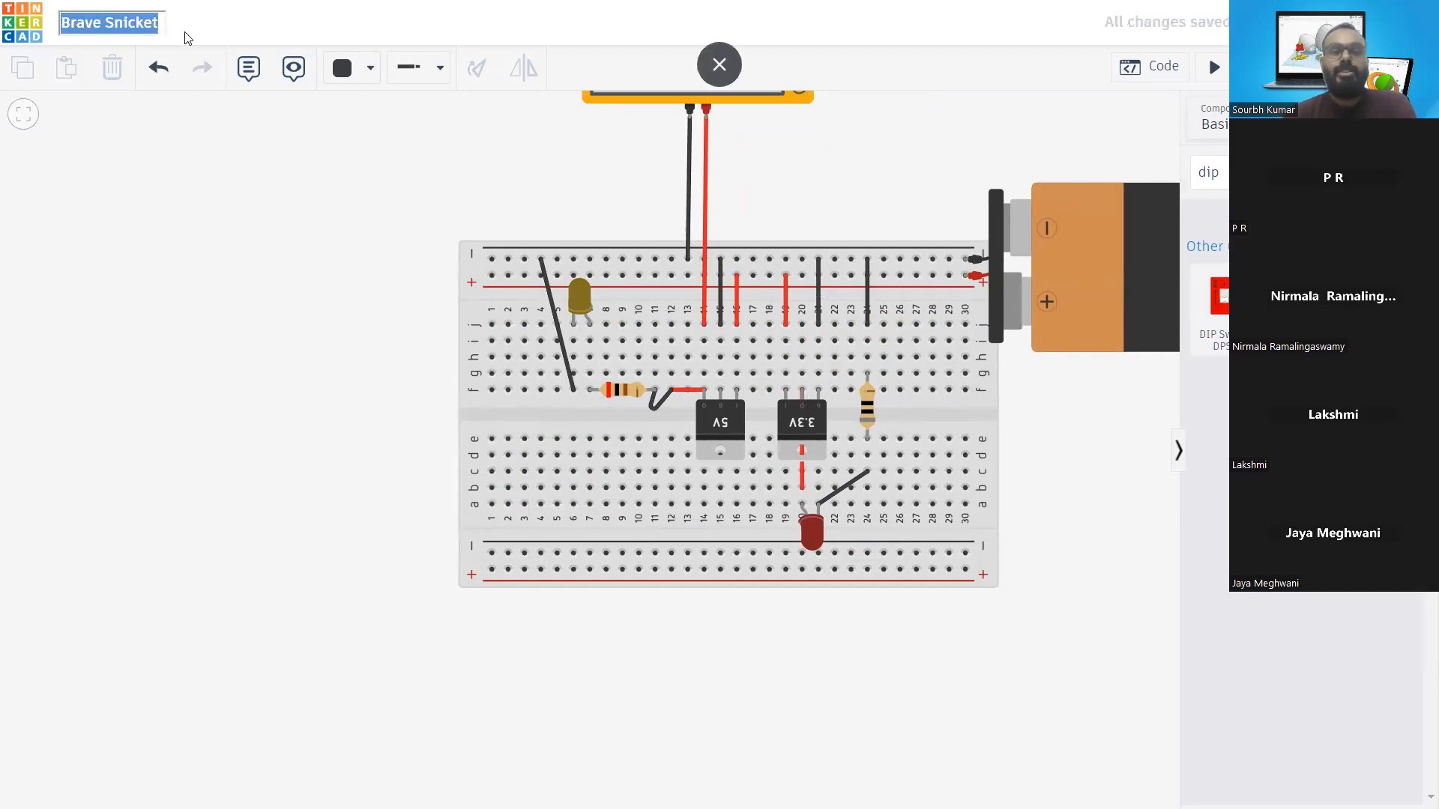
{"action": "key", "text": "BackSpace"}
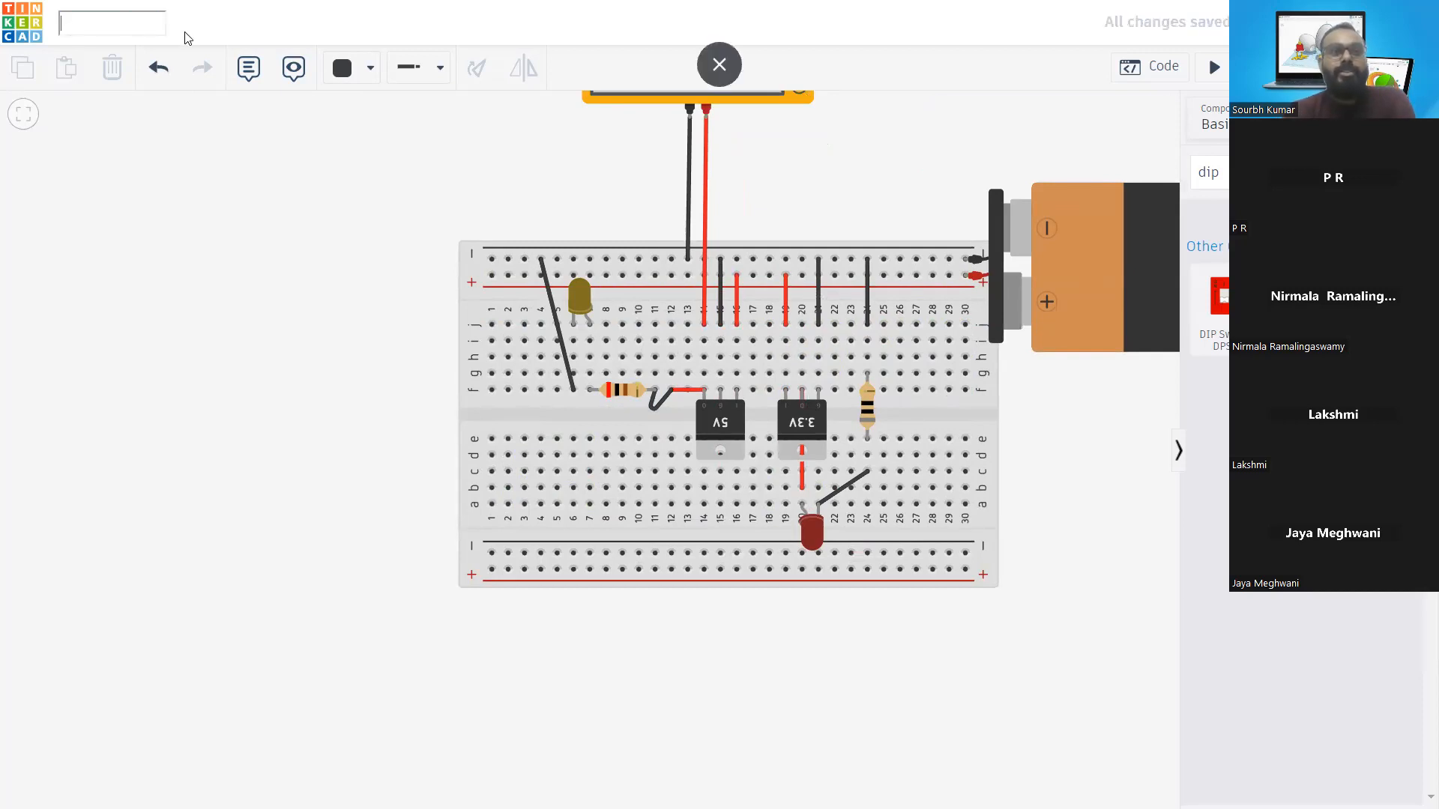
{"action": "type", "text": "Regulator in Tinker CAD"}
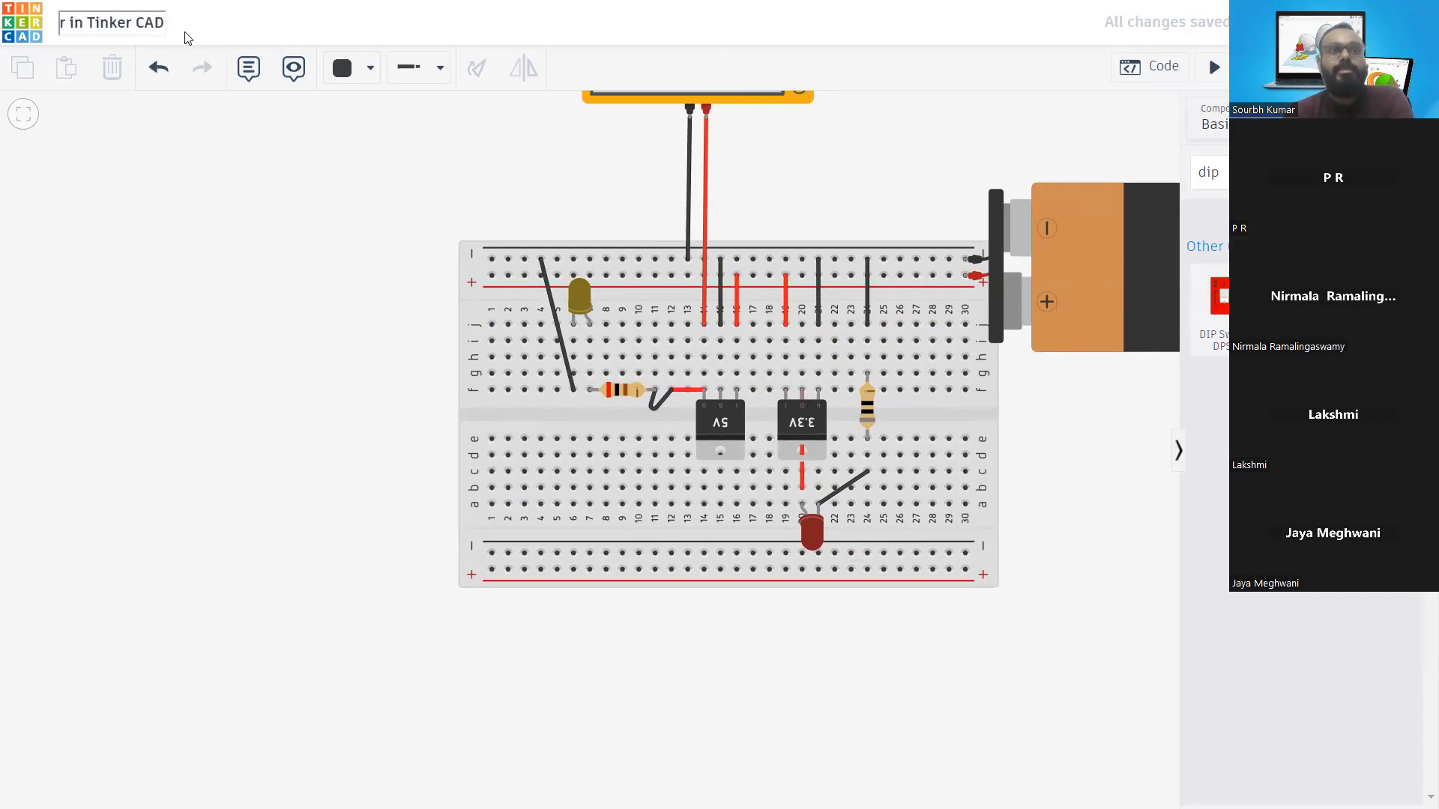
{"action": "key", "text": "Escape"}
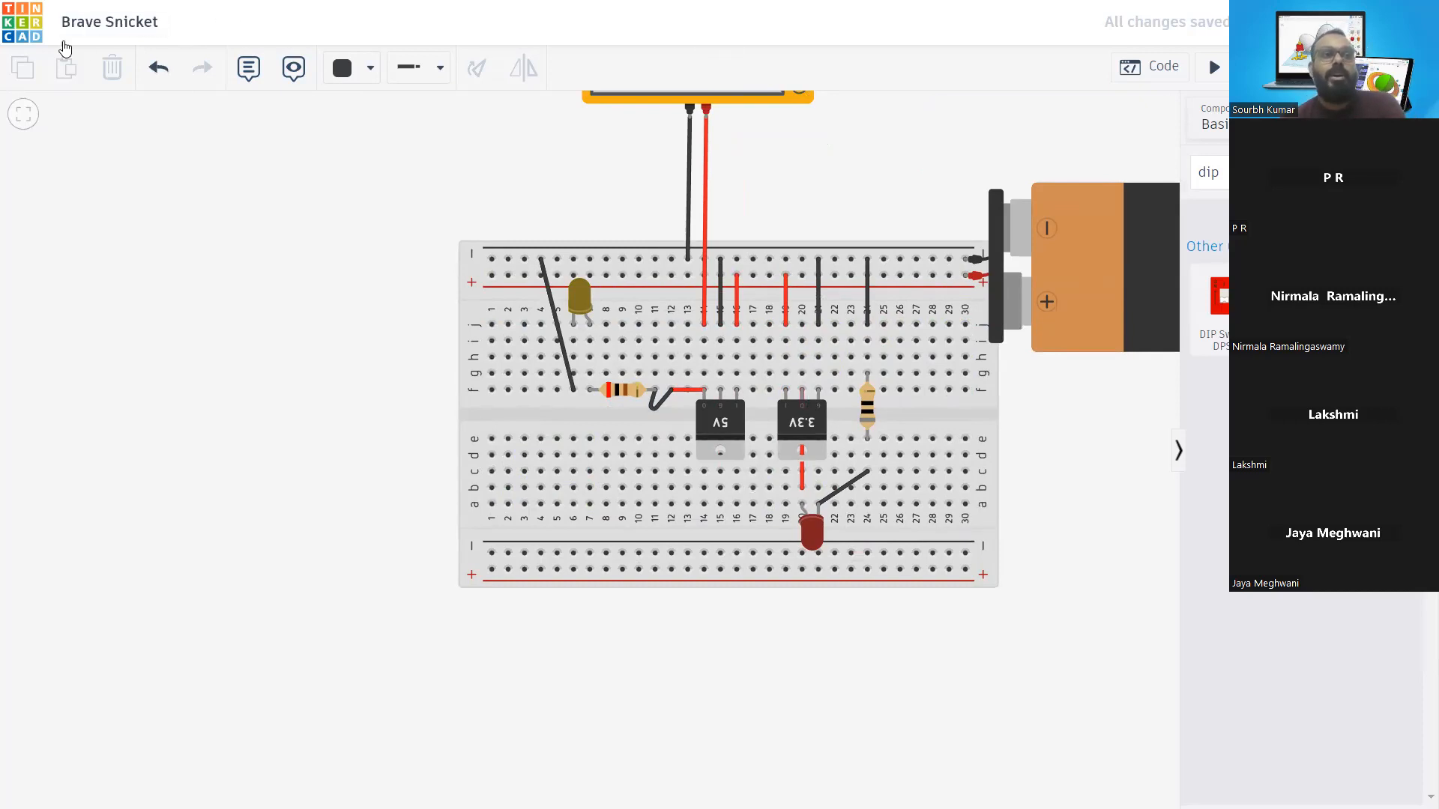
{"action": "left_click", "coordinate": [731, 93]}
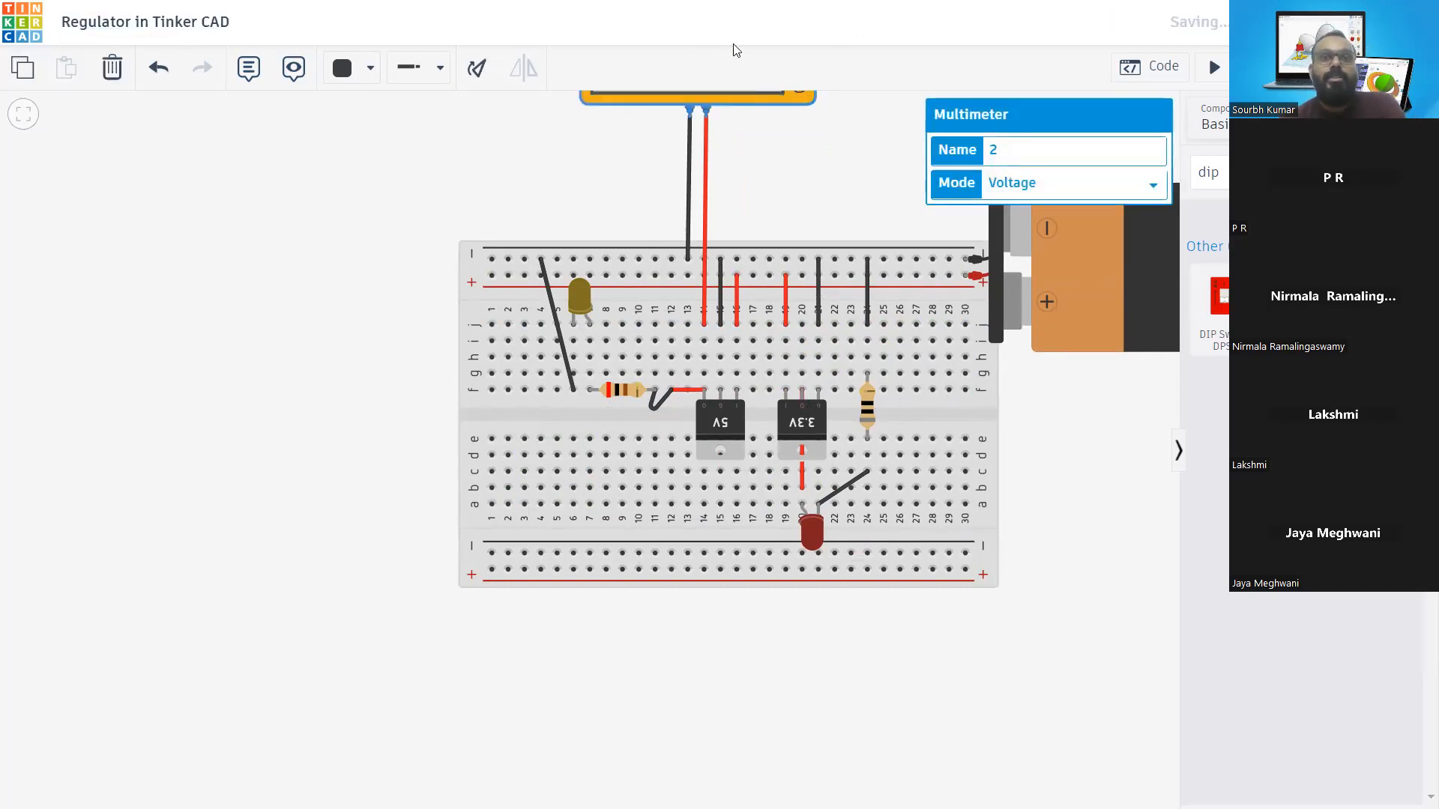
{"action": "left_click", "coordinate": [552, 122]}
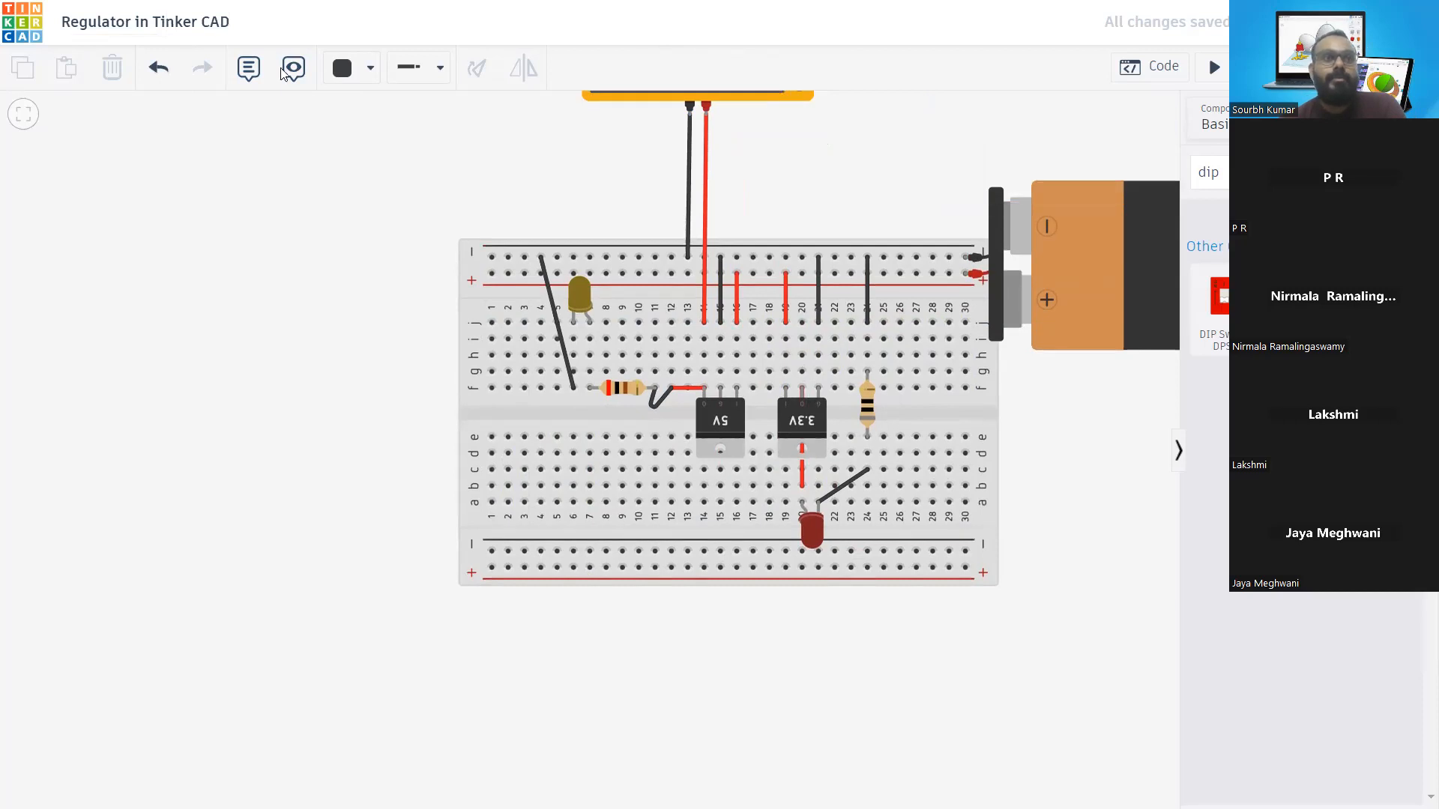
Leave full screen and open the tinkercad.com dashboard in place of the 3D design page
{"action": "key", "text": "F11"}
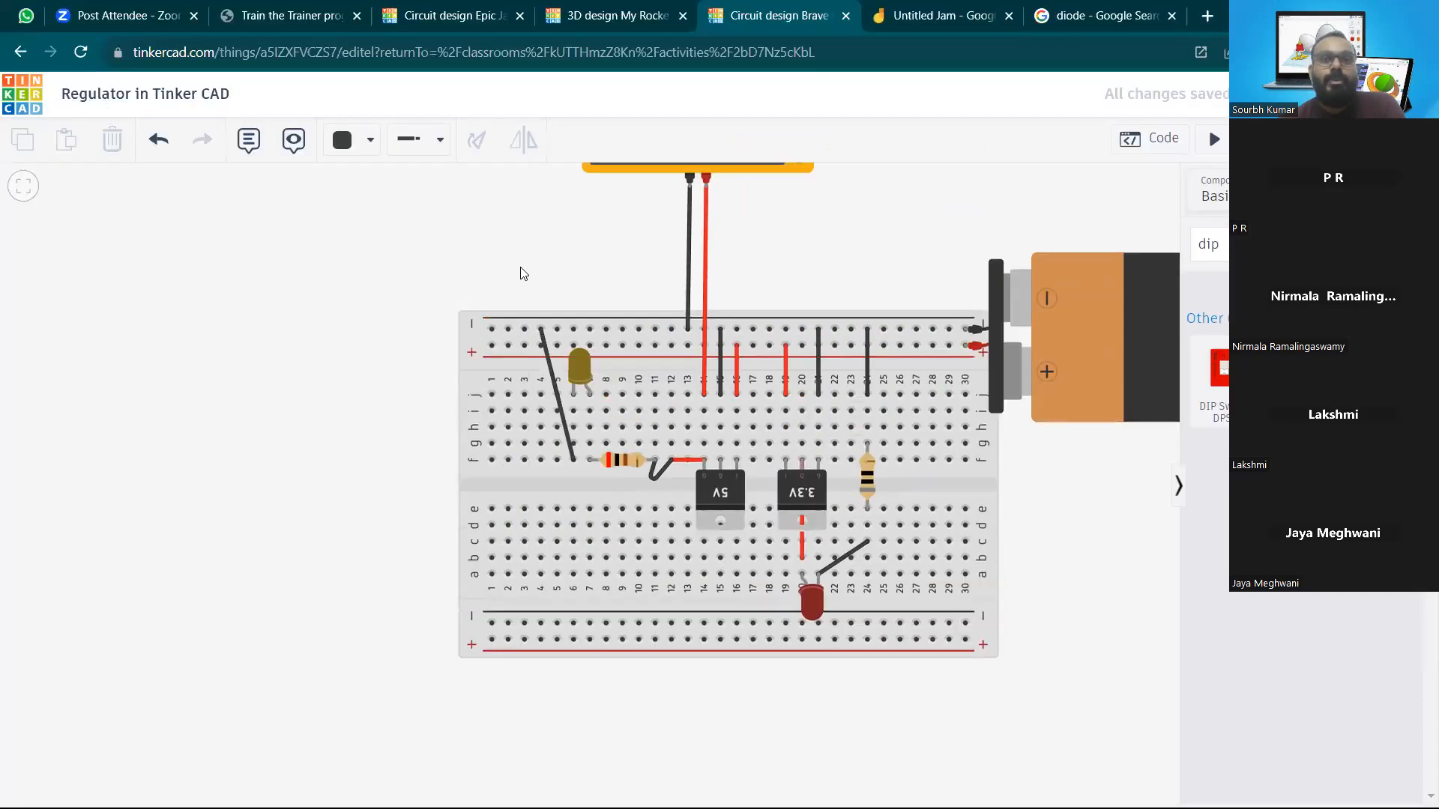
{"action": "left_click_drag", "start_coordinate": [841, 279], "coordinate": [709, 327]}
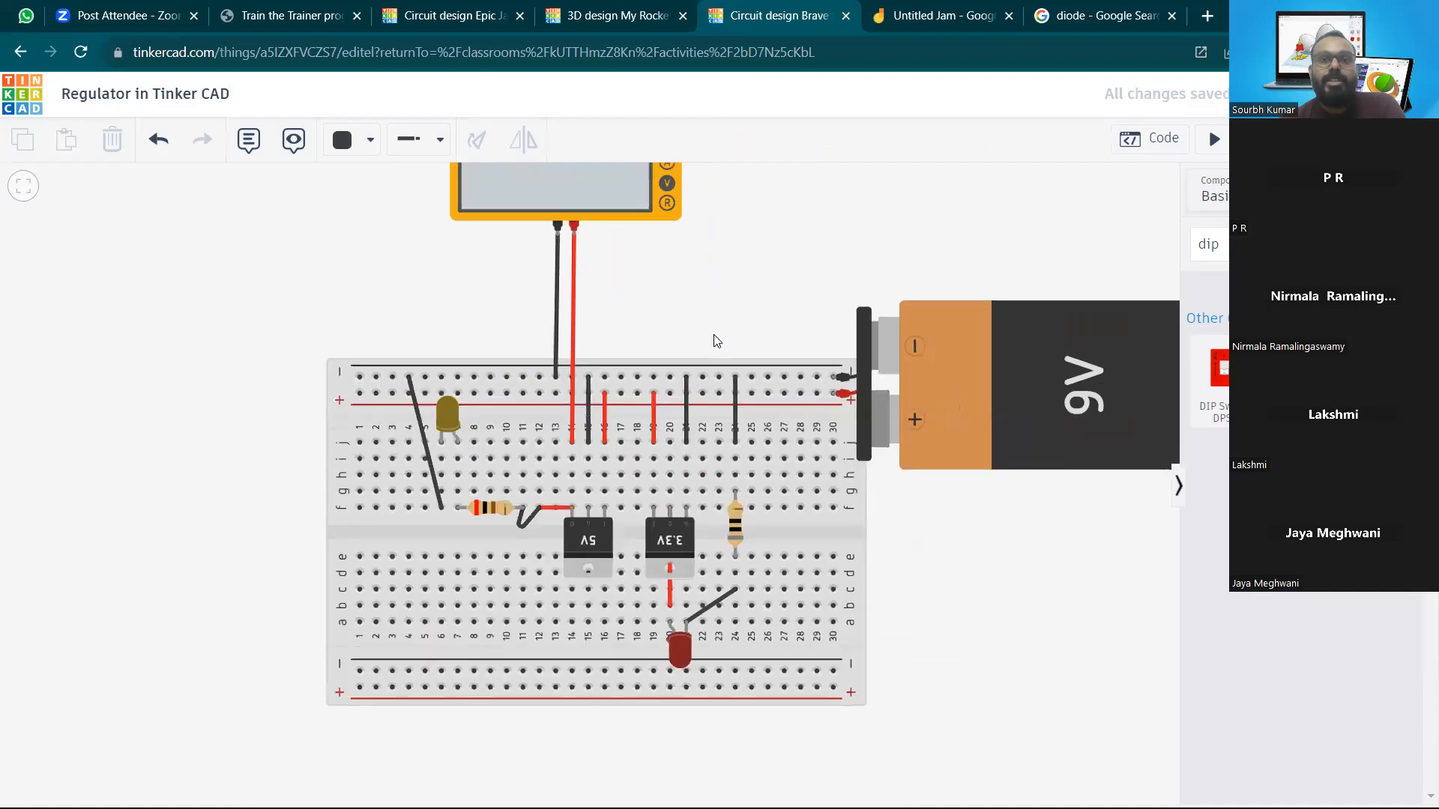
{"action": "scroll", "coordinate": [715, 341], "scroll_direction": "down", "scroll_amount": 3}
{"action": "left_click", "coordinate": [644, 6]}
{"action": "left_click", "coordinate": [634, 52]}
{"action": "type", "text": "tinkercad.com"}
{"action": "key", "text": "Return"}
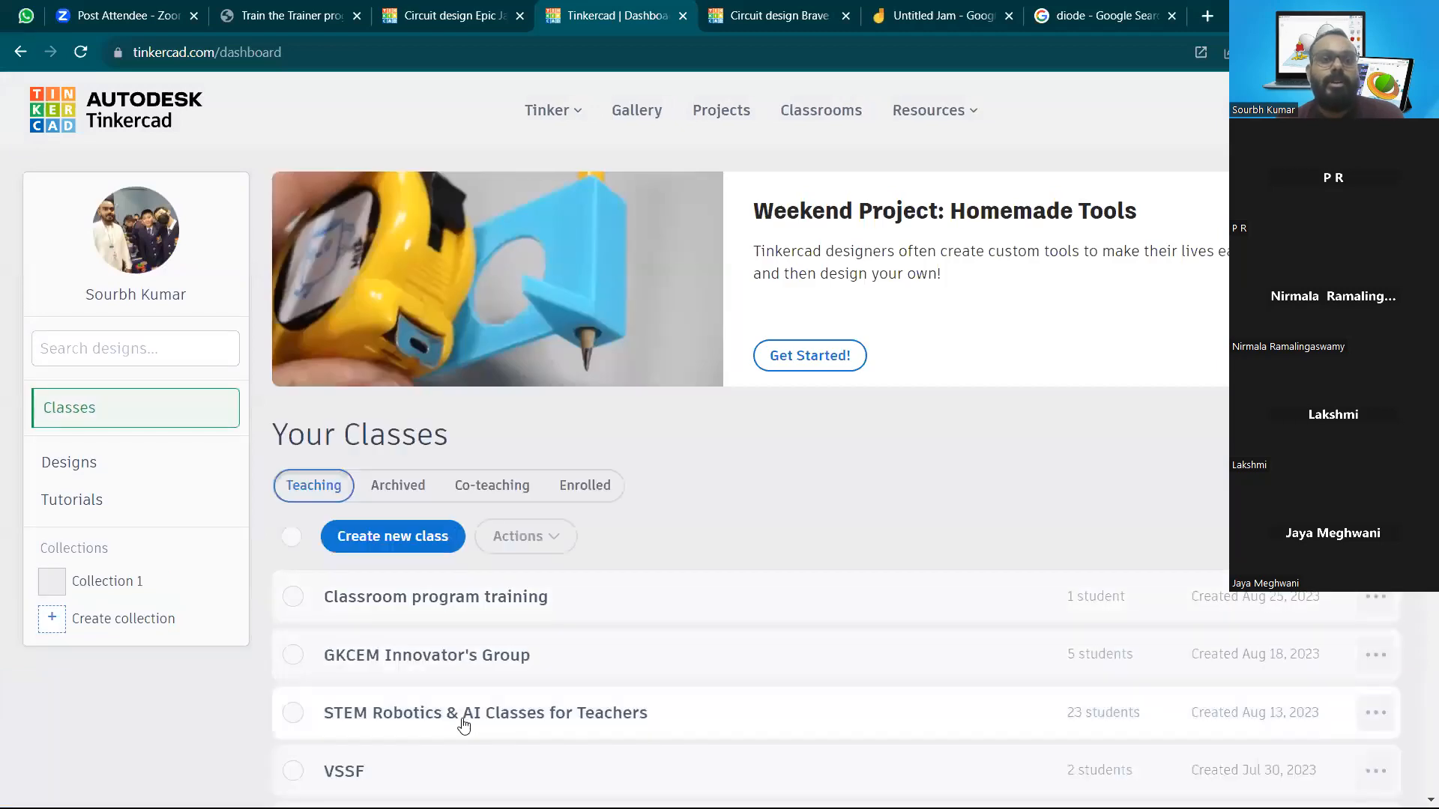
Create a new activity named "RGB segment" in the STEM Robotics & AI Classes for Teachers class
{"action": "left_click", "coordinate": [474, 721]}
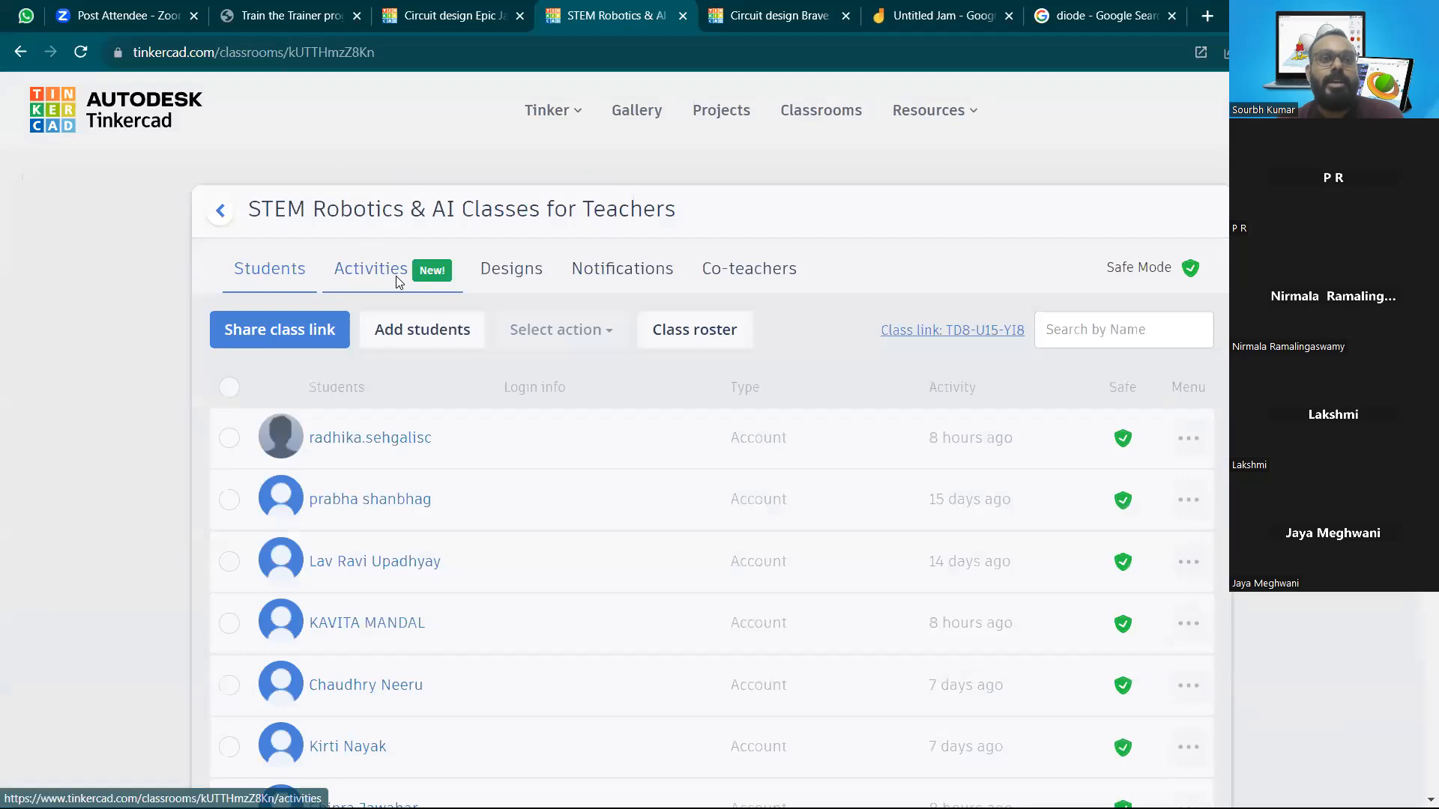
{"action": "left_click", "coordinate": [481, 294]}
{"action": "left_click", "coordinate": [321, 391]}
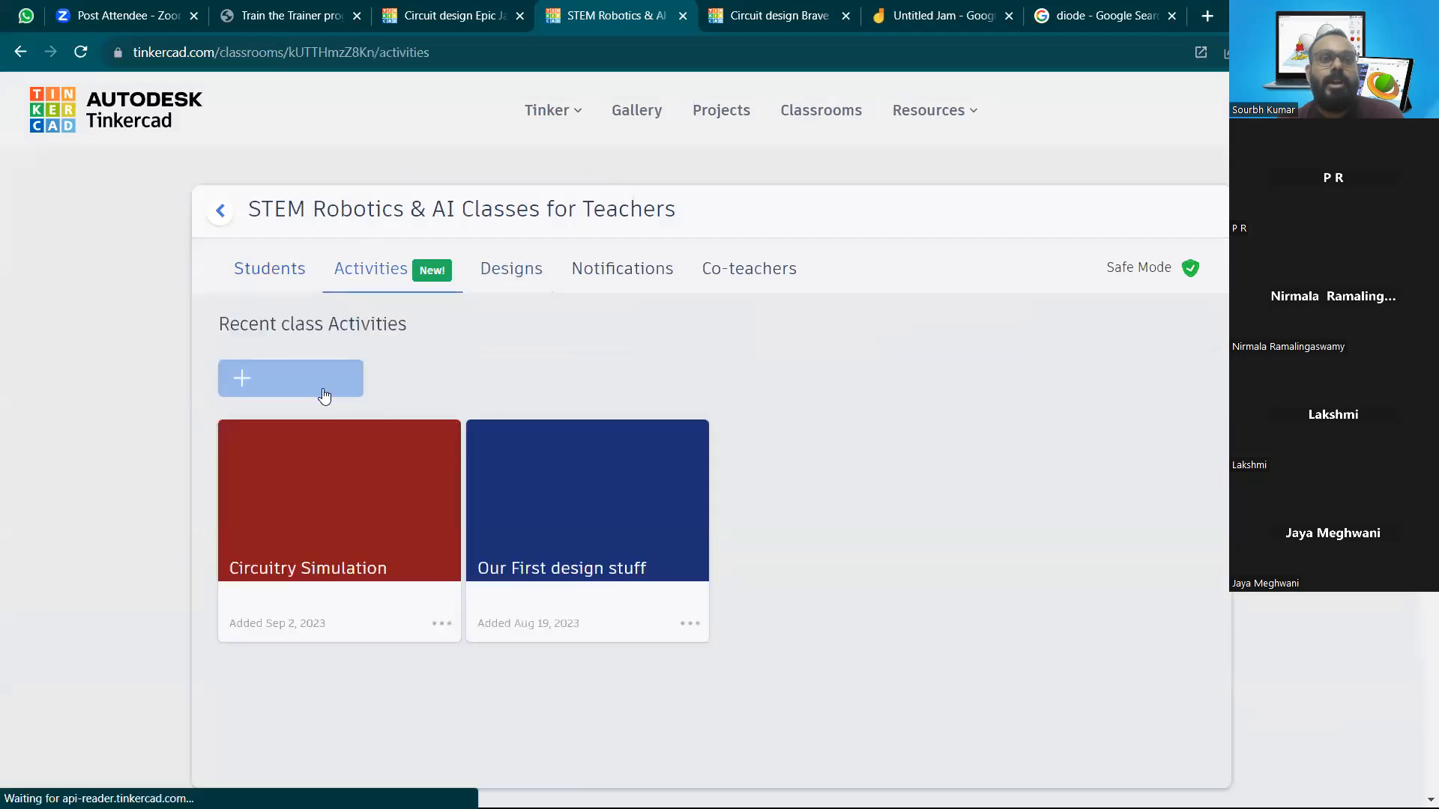
{"action": "left_click", "coordinate": [662, 335]}
{"action": "type", "text": "R"}
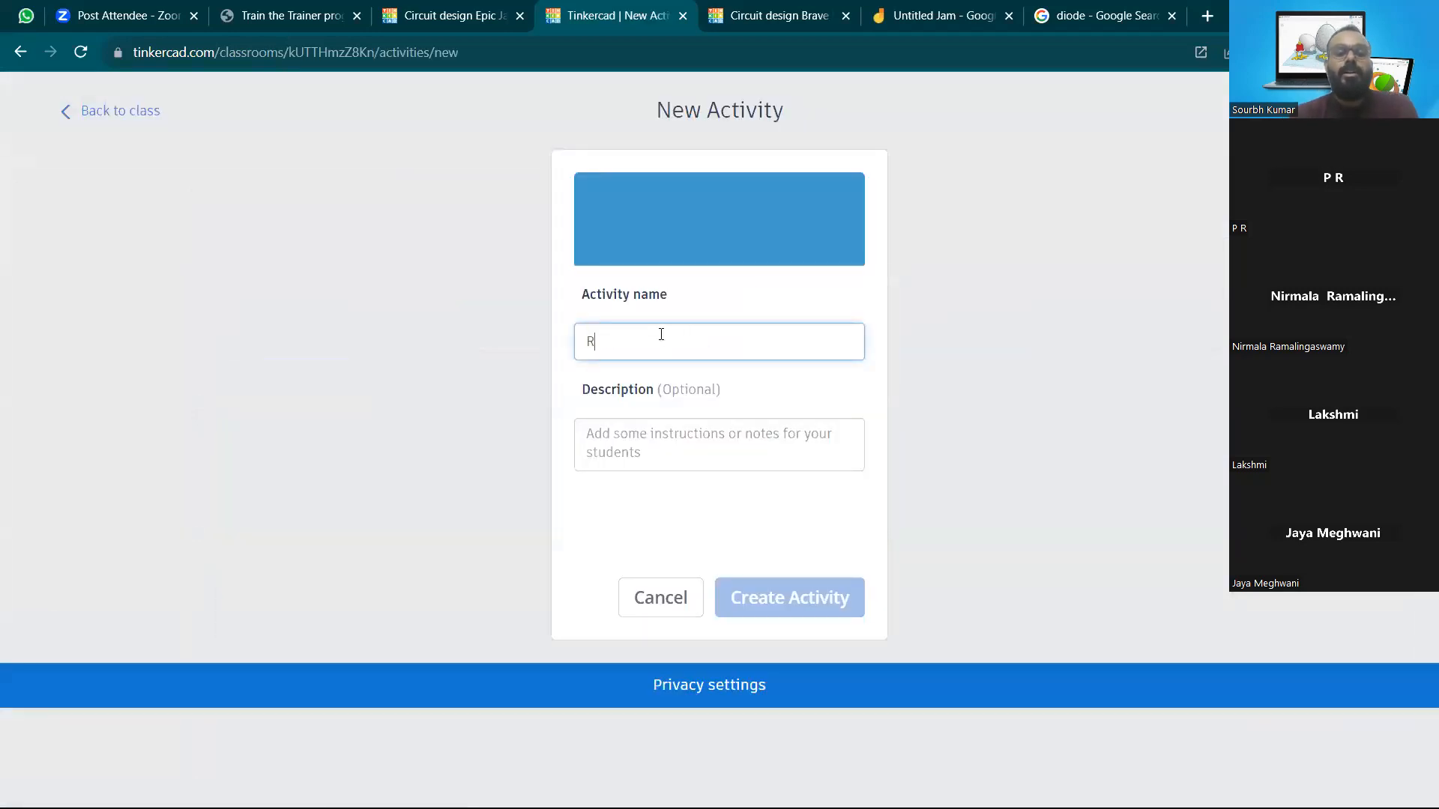
{"action": "type", "text": "GB segement"}
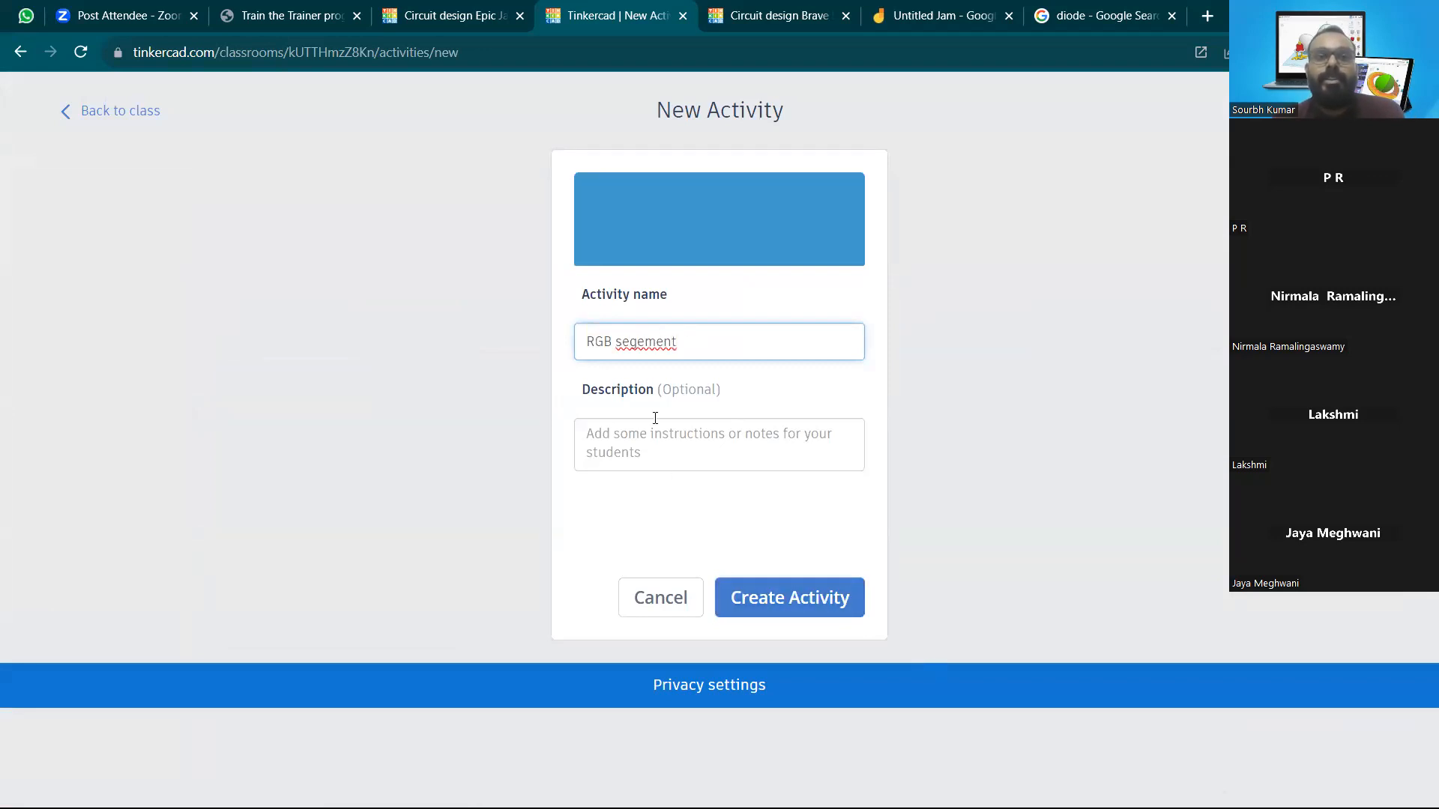
{"action": "key", "text": "Delete"}
{"action": "left_click", "coordinate": [789, 597]}
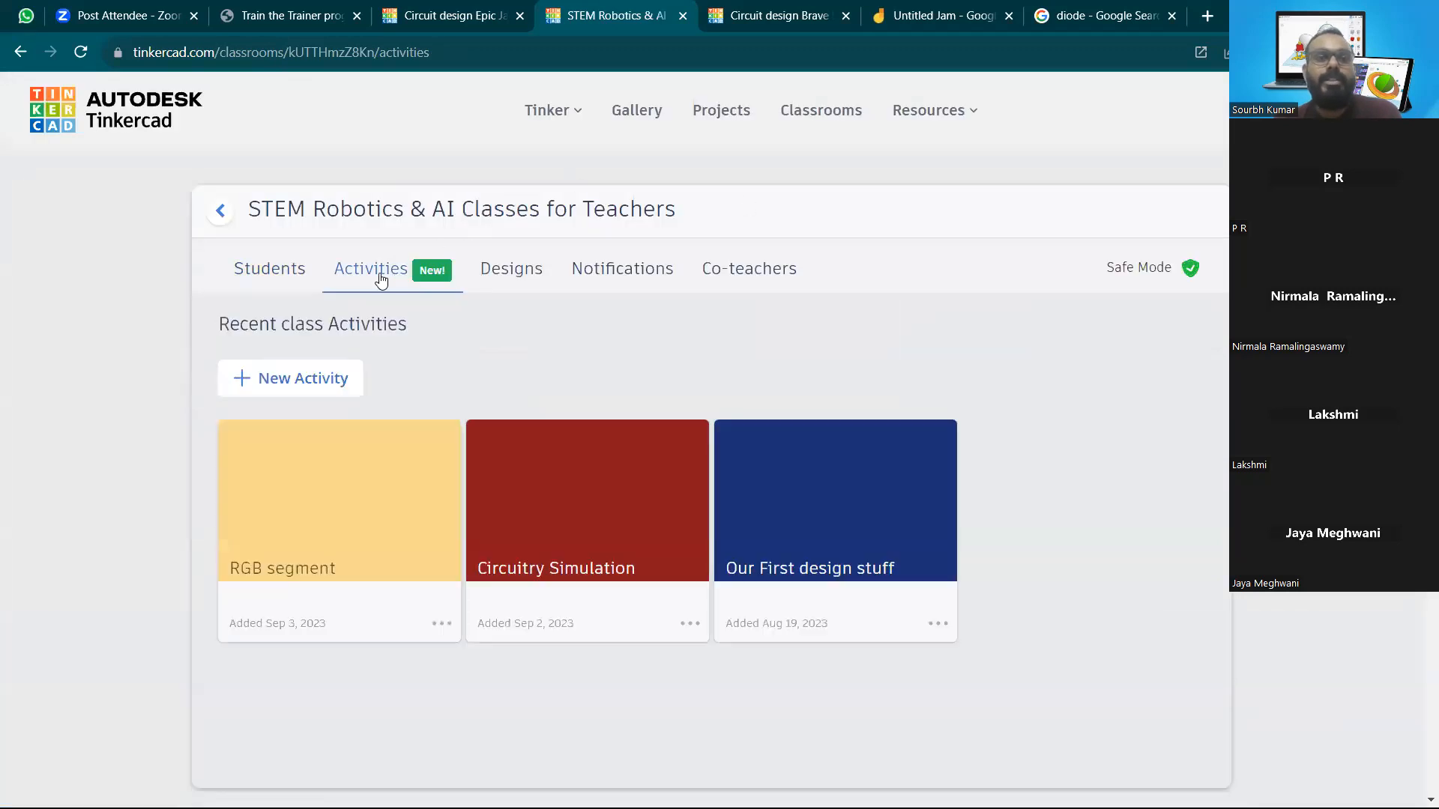
Create a new circuit design in the RGB segment activity, show it full screen and dismiss the Starters hint
{"action": "left_click", "coordinate": [335, 520]}
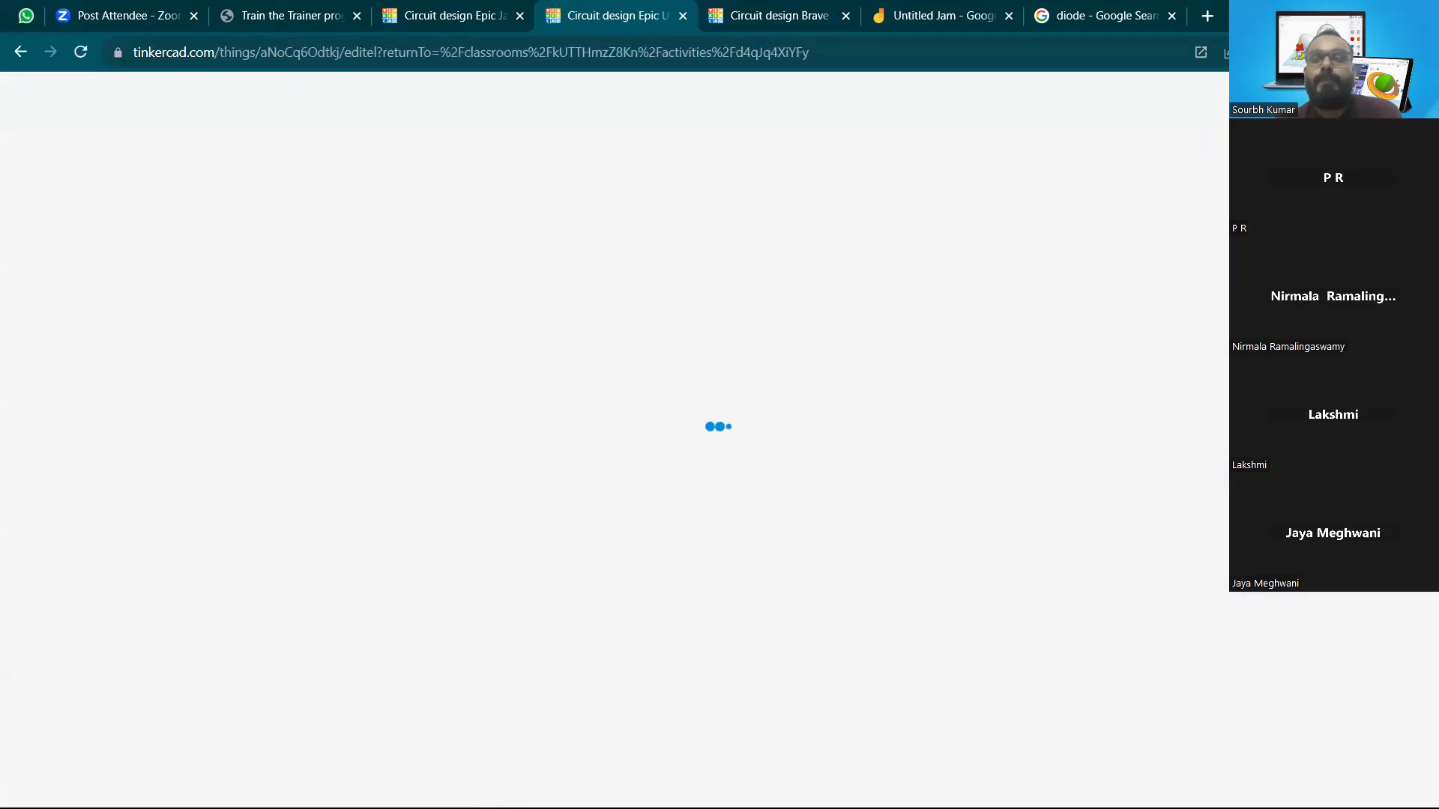
{"action": "left_click", "coordinate": [1422, 53]}
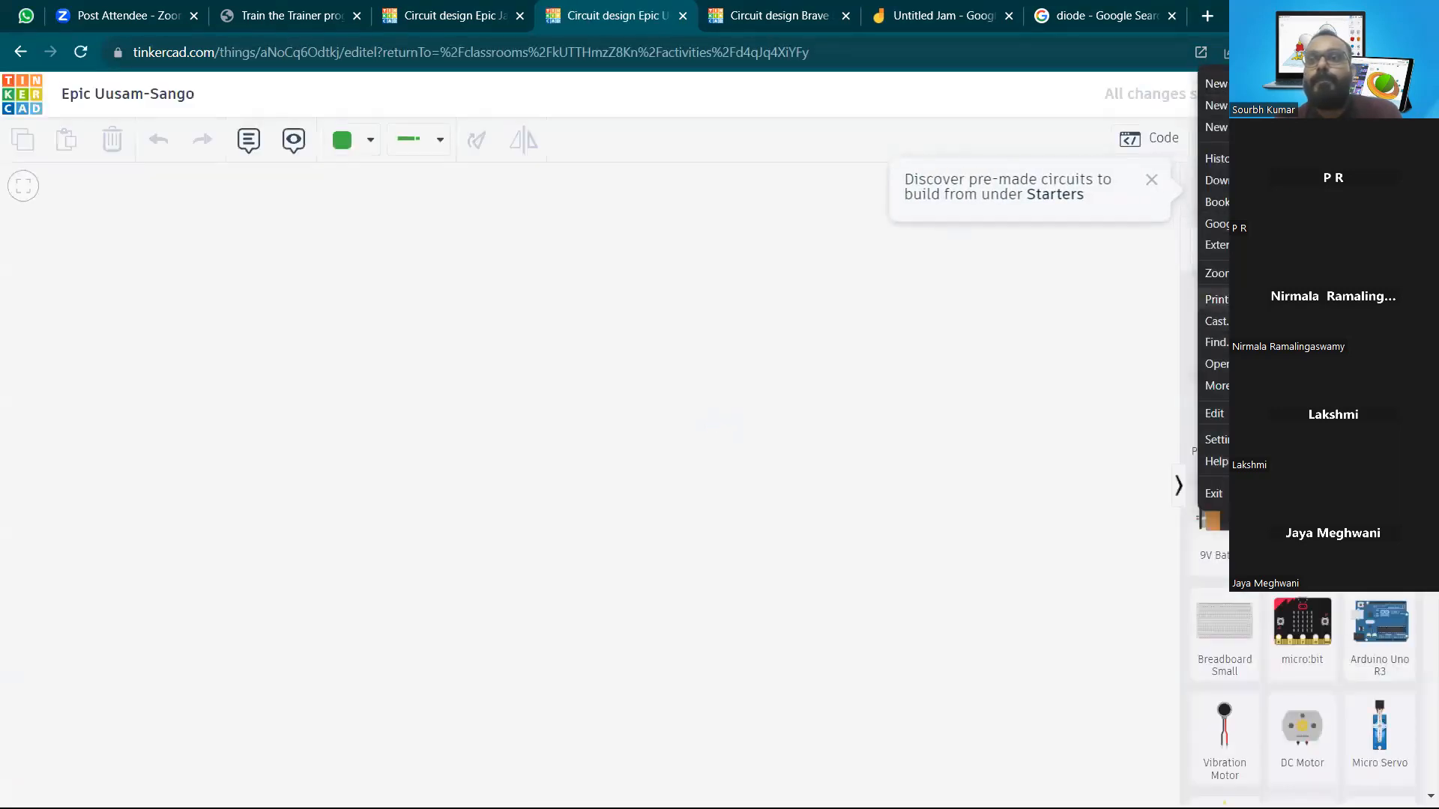
{"action": "left_click", "coordinate": [1415, 273]}
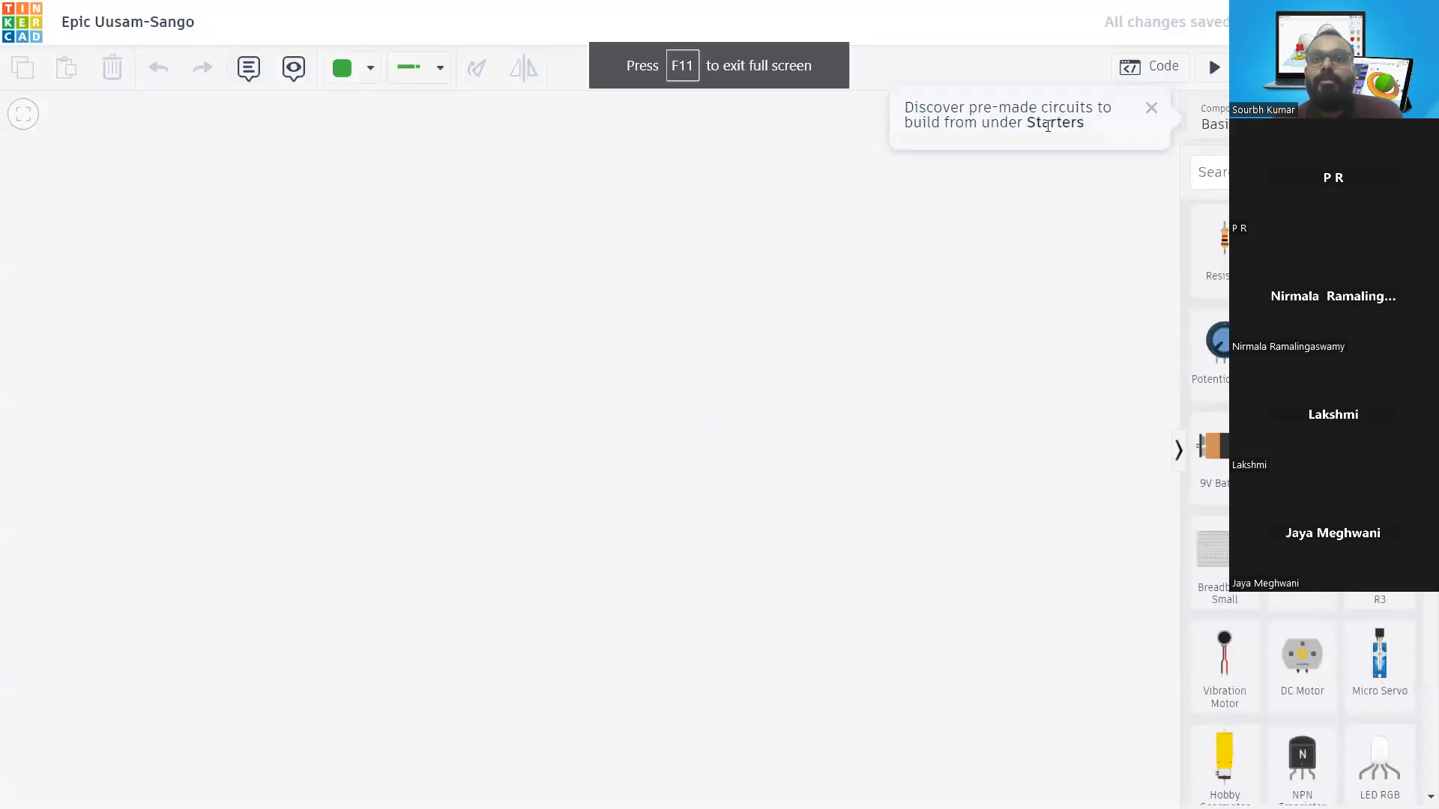
{"action": "left_click", "coordinate": [1150, 108]}
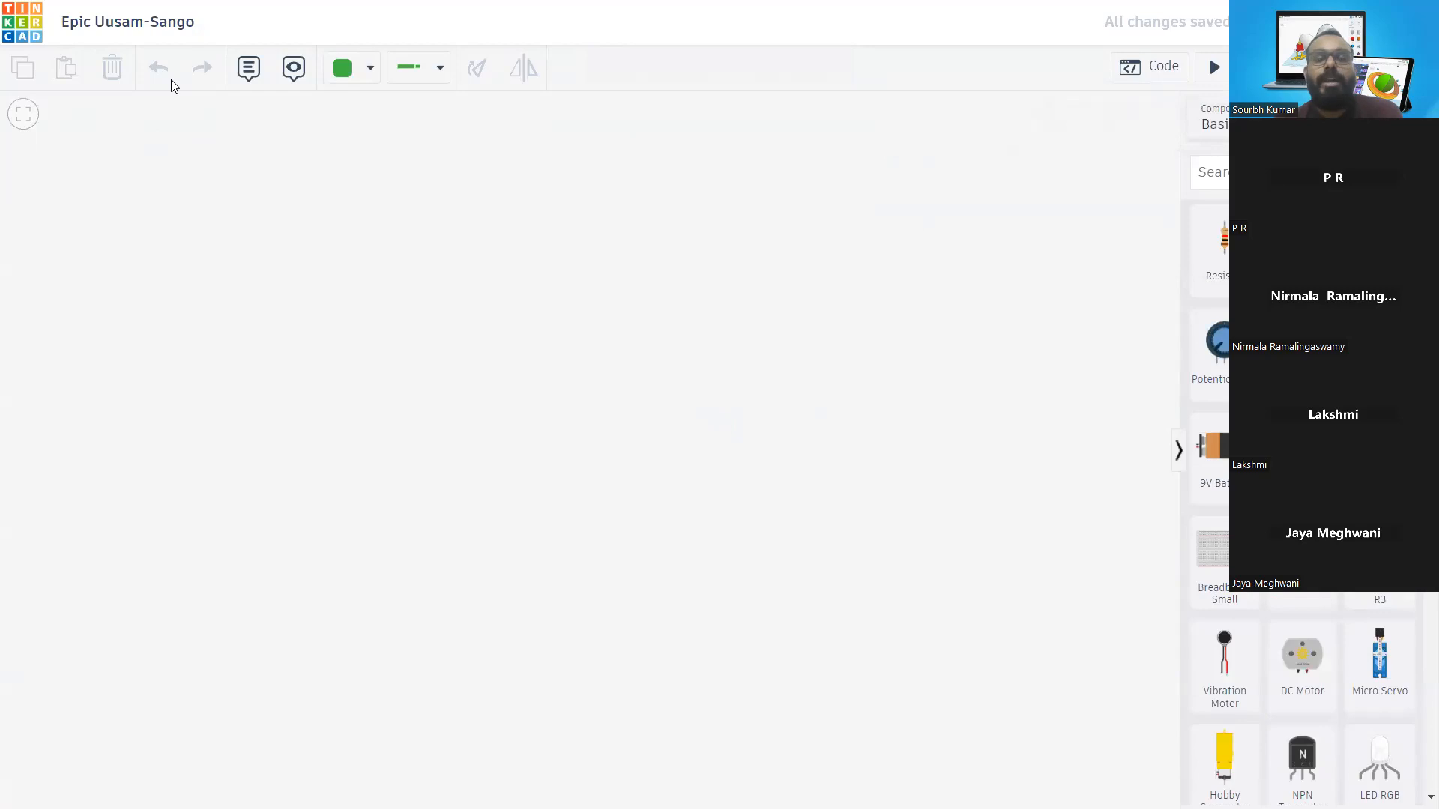
Place a Breadboard Small in the middle of the empty workplane
{"action": "left_click", "coordinate": [1223, 539]}
{"action": "left_click", "coordinate": [605, 363]}
{"action": "left_click", "coordinate": [946, 464]}
{"action": "left_click_drag", "start_coordinate": [549, 259], "coordinate": [553, 291]}
{"action": "left_click", "coordinate": [977, 402]}
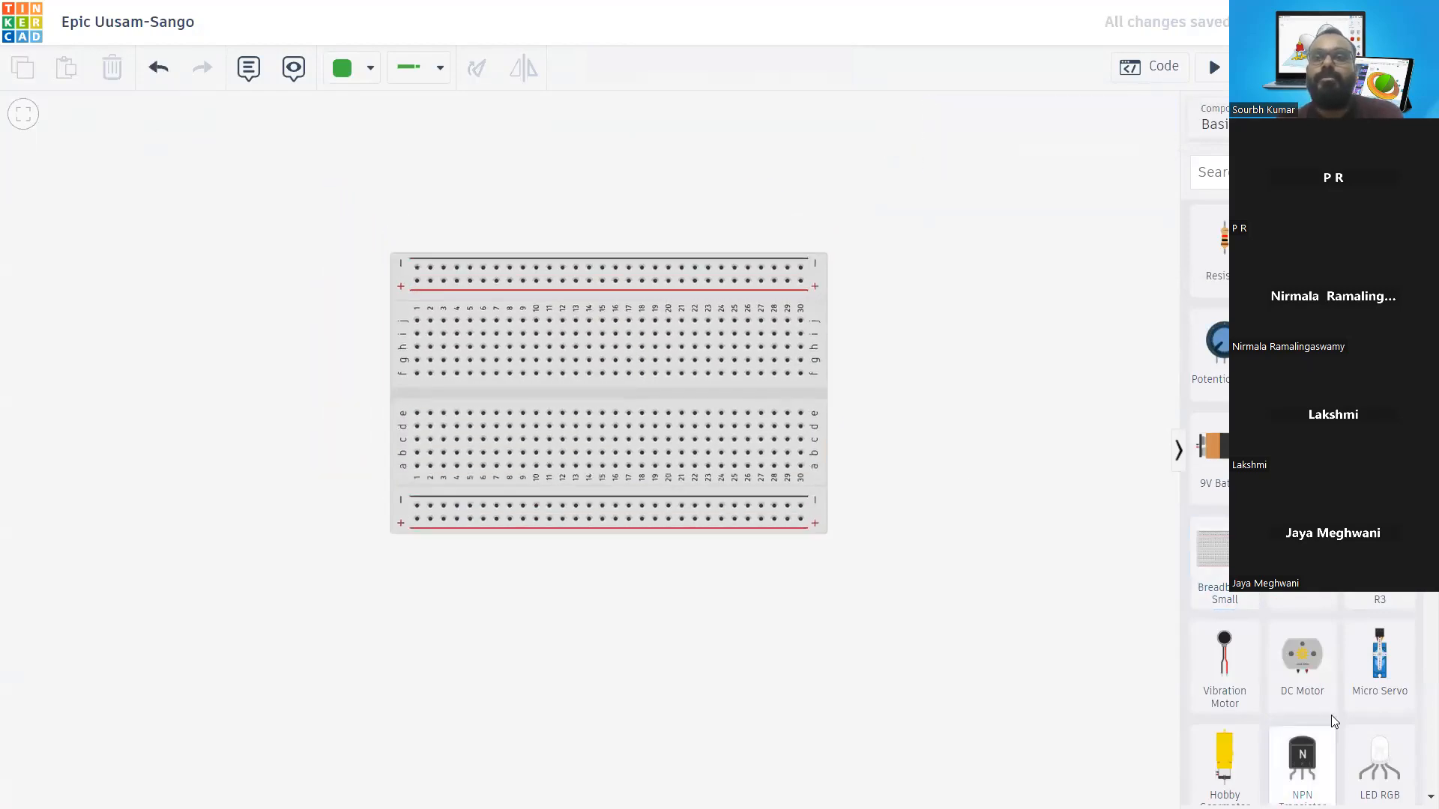
Place an LED RGB on the breadboard with its legs in row j, columns 3 to 6
{"action": "left_click", "coordinate": [1379, 761]}
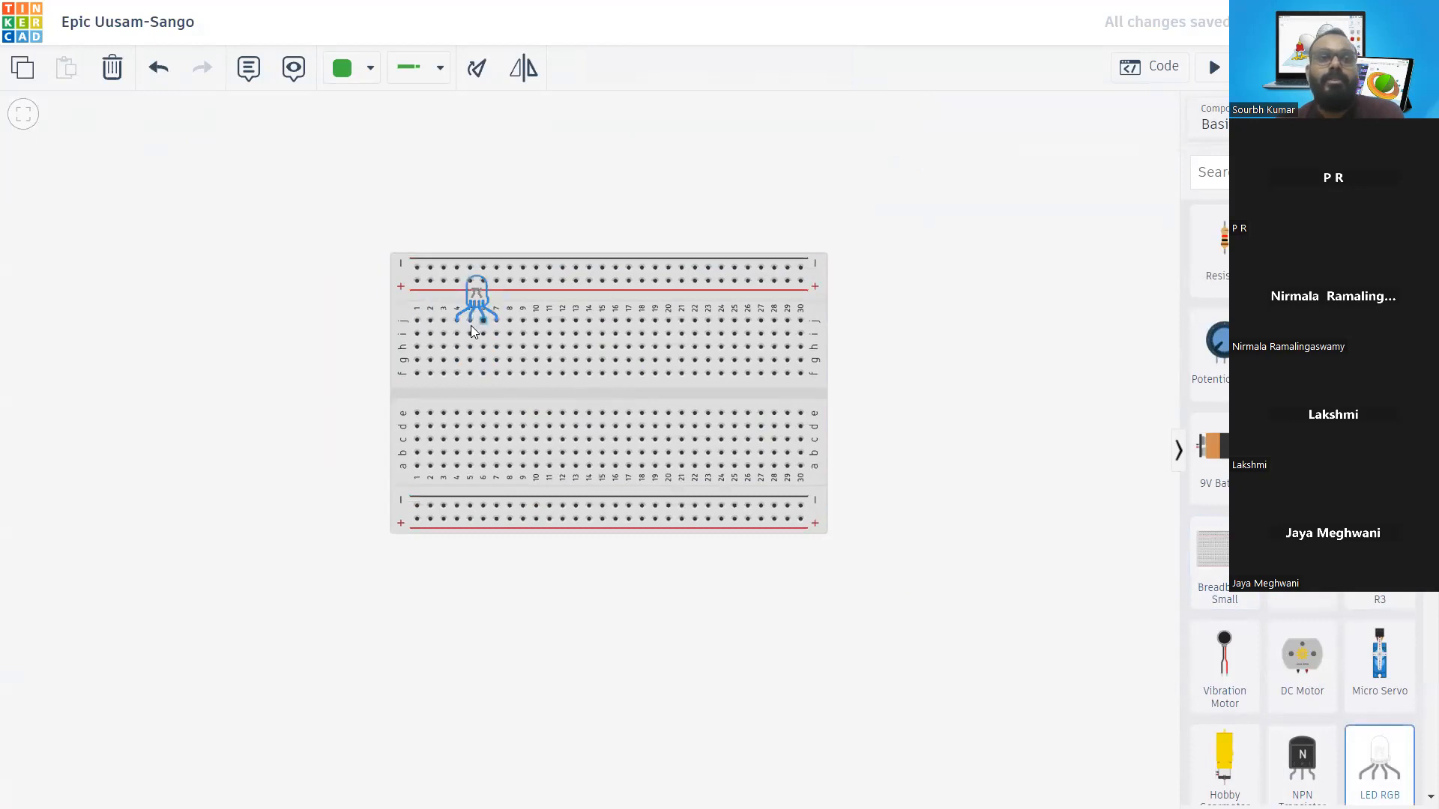
{"action": "left_click", "coordinate": [470, 327]}
{"action": "left_click", "coordinate": [634, 170]}
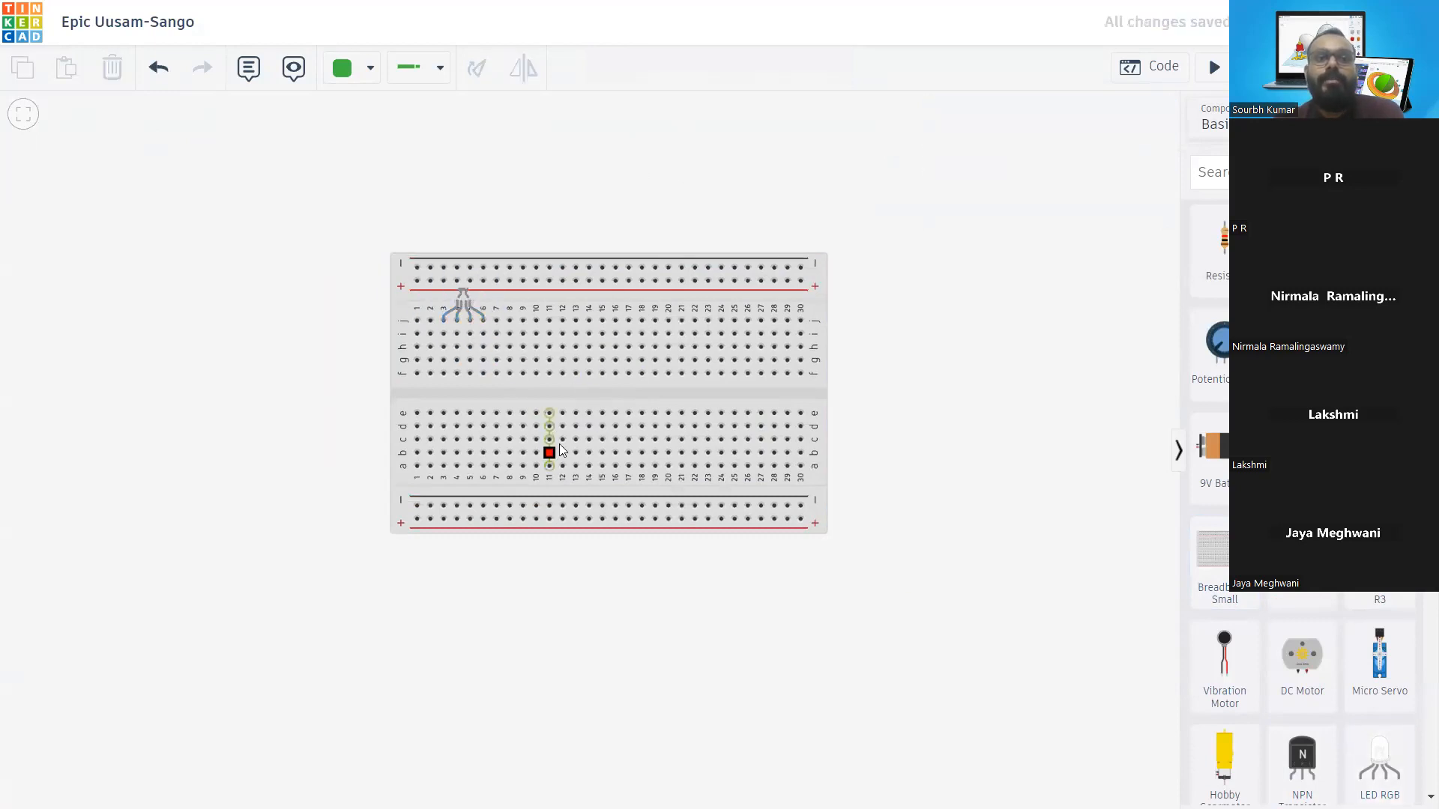
Rotate the RGB LED 180° and move its legs to row f, columns 1 to 4
{"action": "left_click", "coordinate": [480, 68]}
{"action": "left_click", "coordinate": [479, 68]}
{"action": "left_click", "coordinate": [480, 67]}
{"action": "left_click", "coordinate": [480, 68]}
{"action": "left_click", "coordinate": [479, 68]}
{"action": "left_click", "coordinate": [484, 66]}
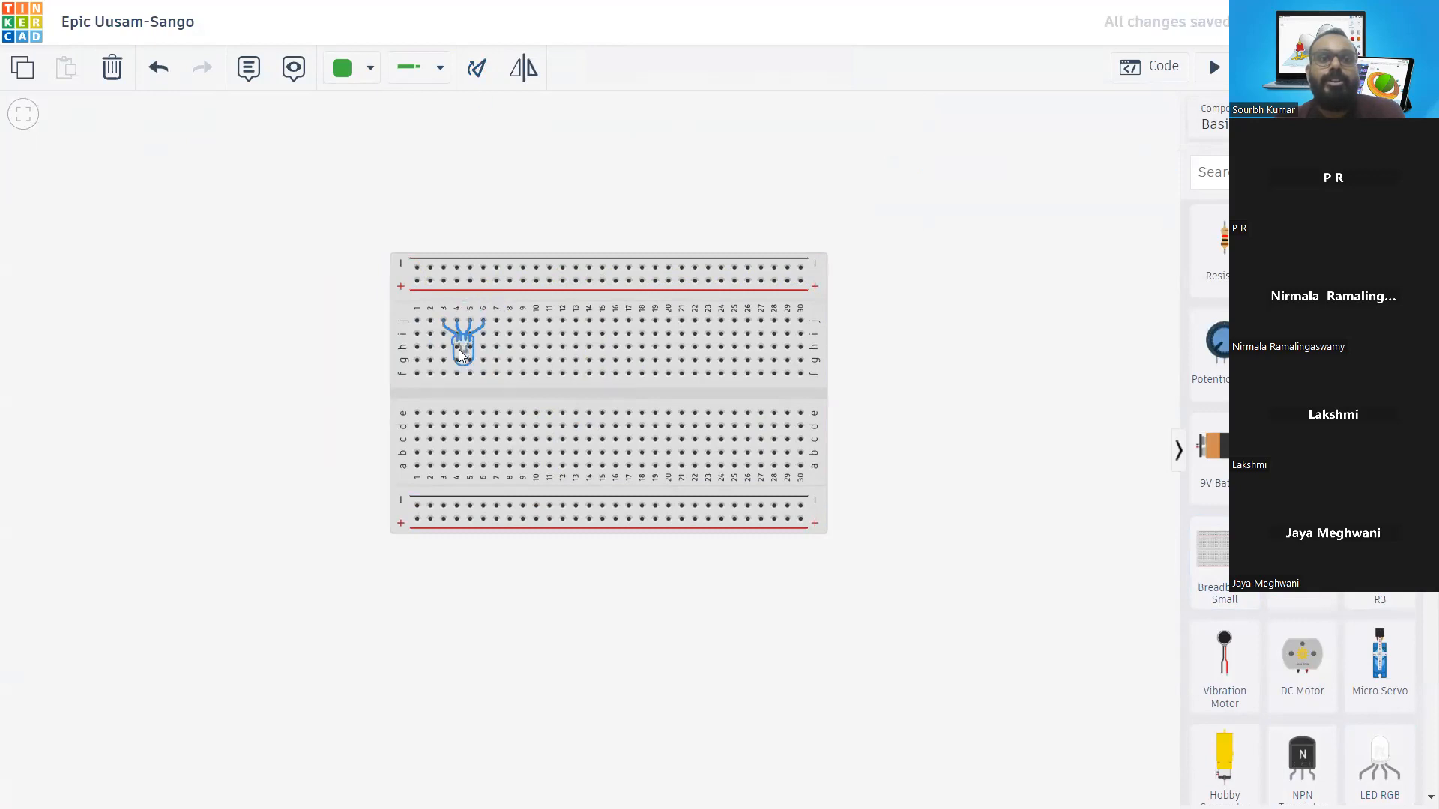
{"action": "left_click_drag", "start_coordinate": [438, 393], "coordinate": [430, 399]}
{"action": "left_click", "coordinate": [585, 209]}
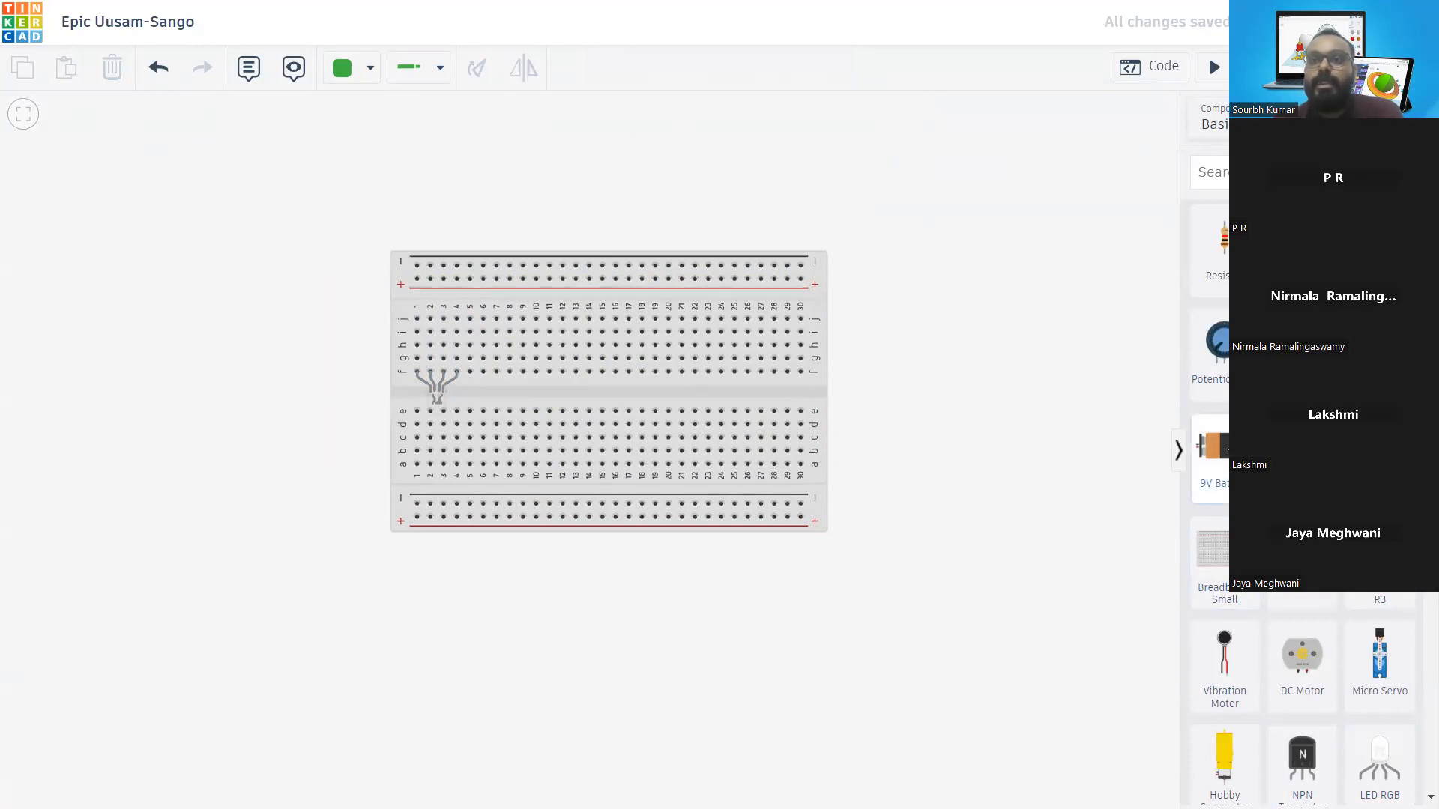
Place a 3 V coin cell battery on the breadboard with its positive terminal in the upper positive rail above column 27
{"action": "scroll", "coordinate": [1210, 464], "scroll_direction": "down", "scroll_amount": 2}
{"action": "scroll", "coordinate": [1210, 465], "scroll_direction": "up", "scroll_amount": 2}
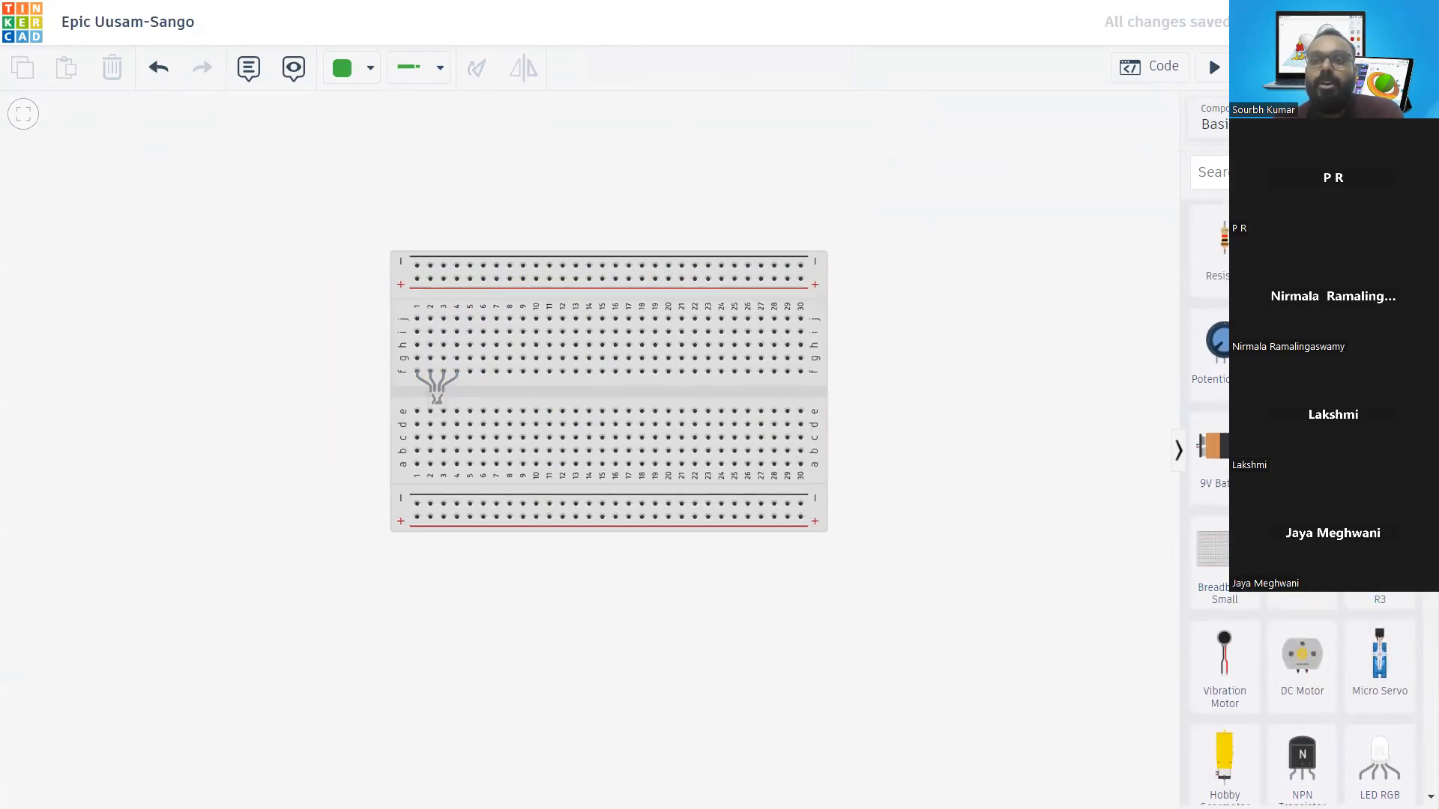
{"action": "left_click_drag", "start_coordinate": [1303, 446], "coordinate": [755, 362]}
{"action": "left_click", "coordinate": [887, 411]}
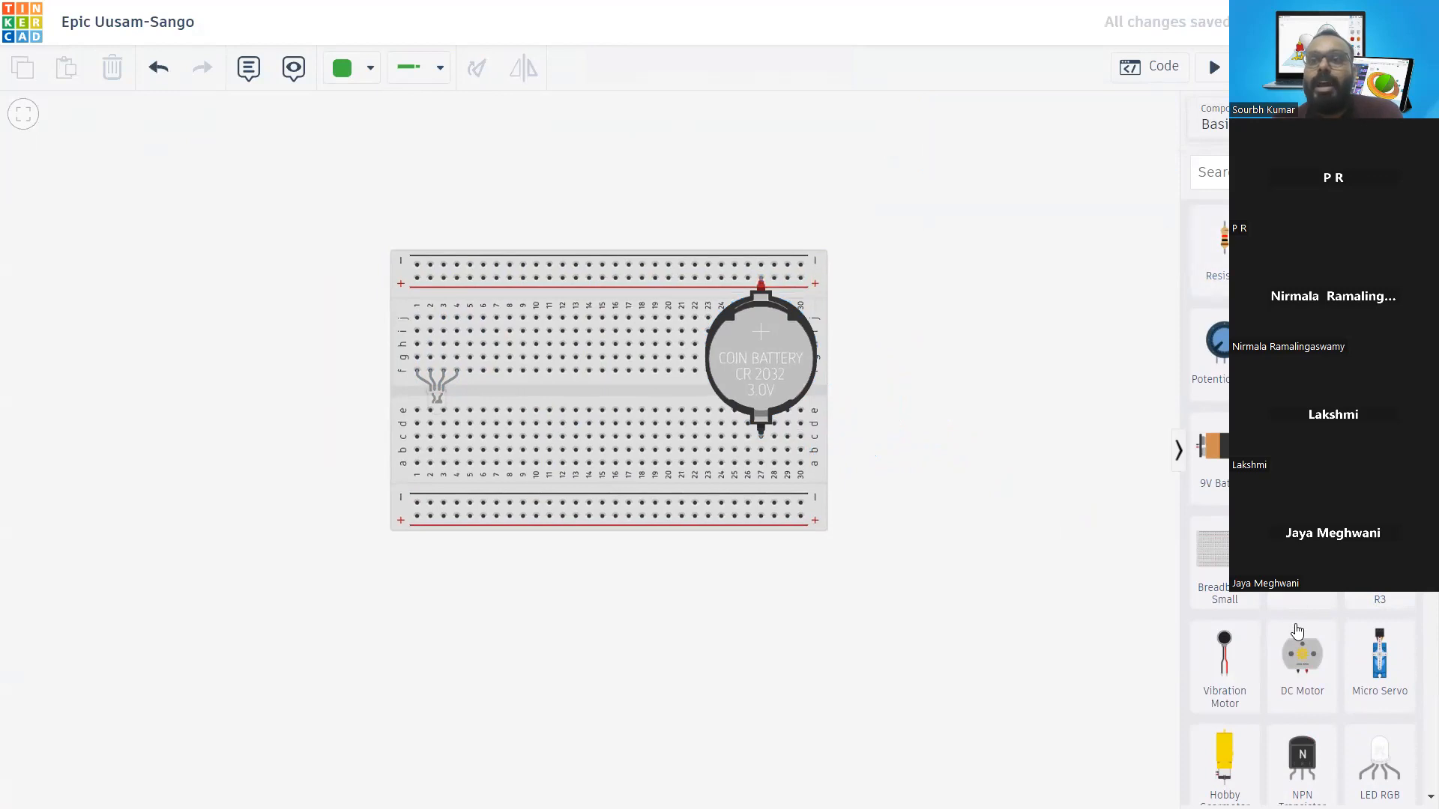
Search the components for "dip" and place a four-way DIP switch across the breadboard's centre gap at columns 12 to 15
{"action": "left_click", "coordinate": [1247, 172]}
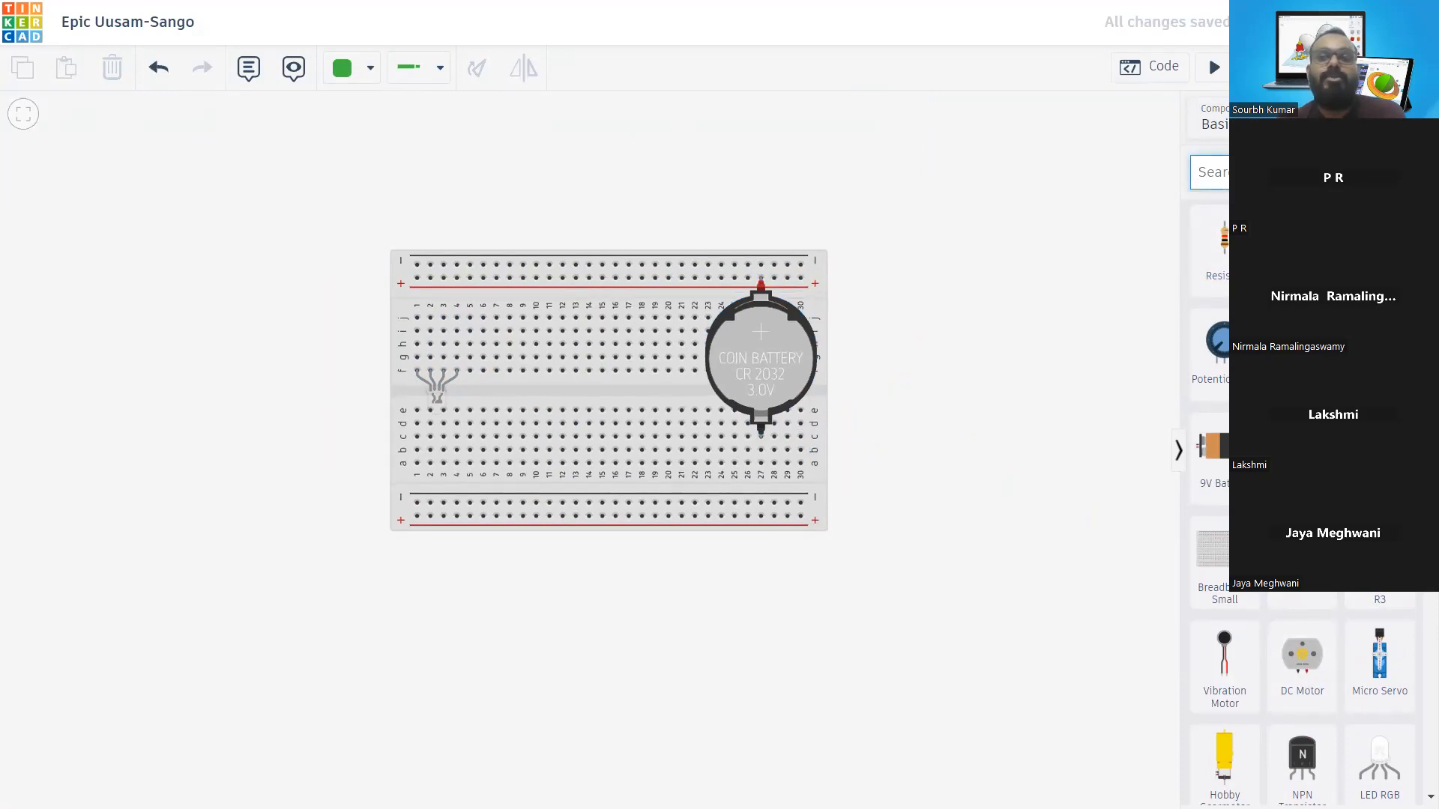
{"action": "type", "text": "dip"}
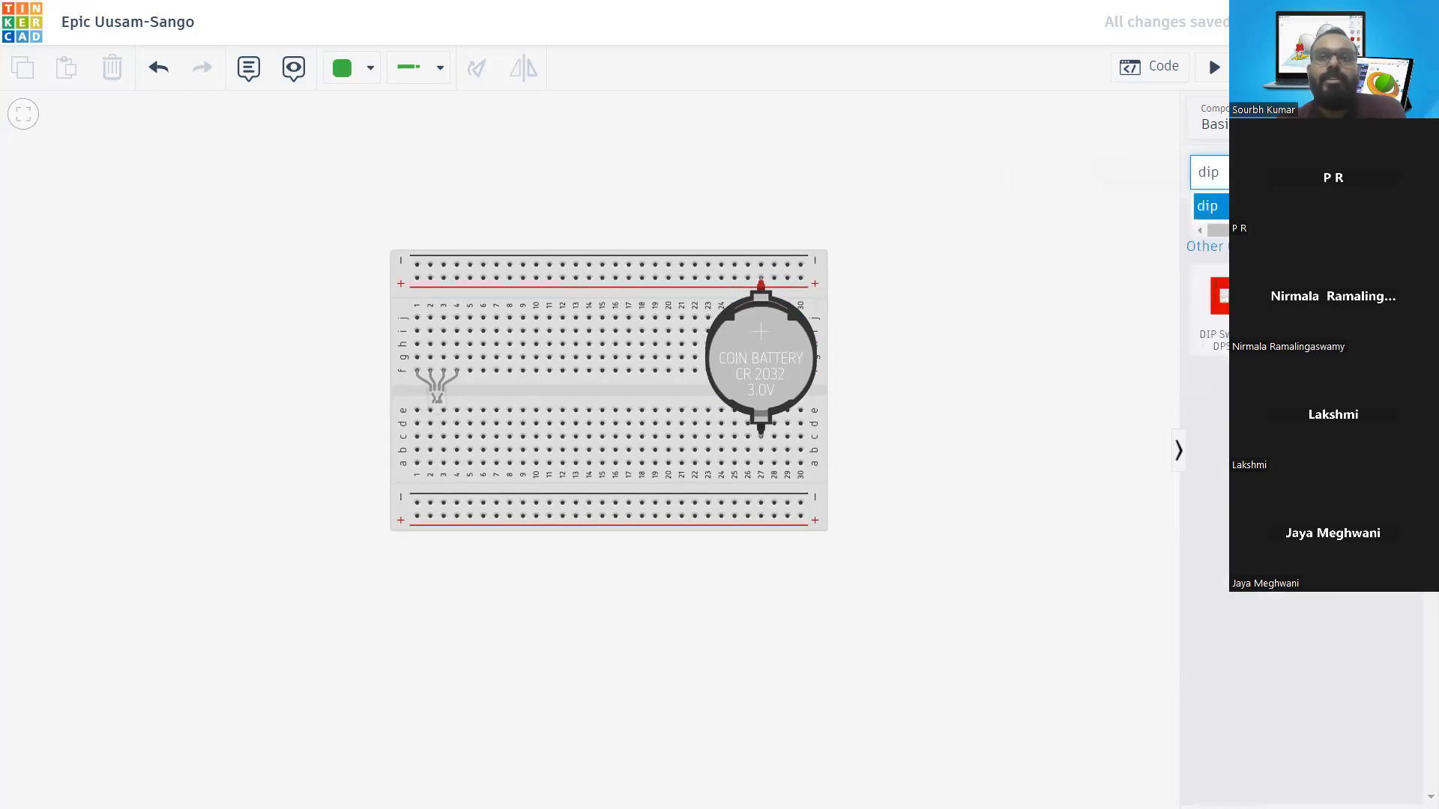
{"action": "left_click_drag", "start_coordinate": [1219, 299], "coordinate": [576, 408]}
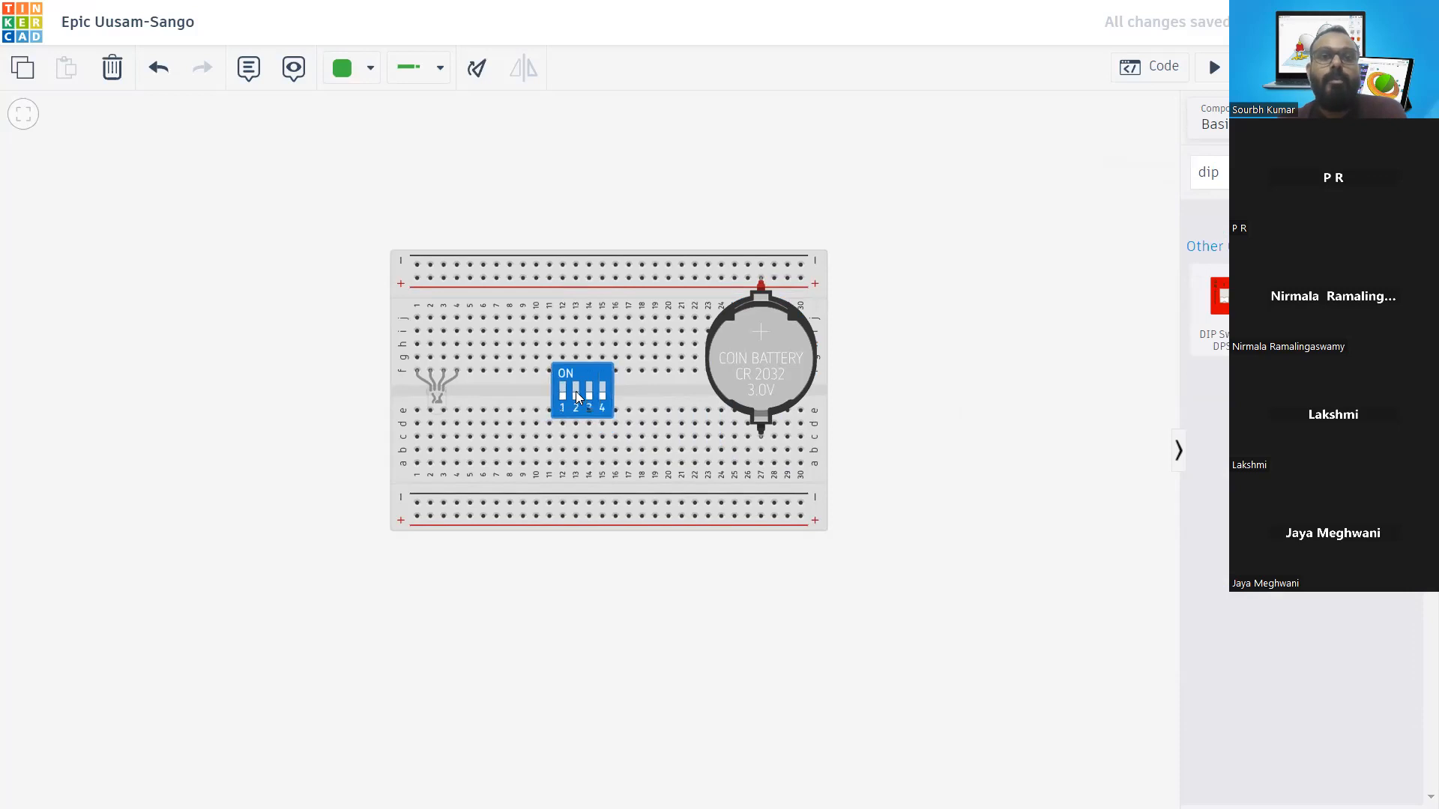
{"action": "left_click", "coordinate": [937, 343]}
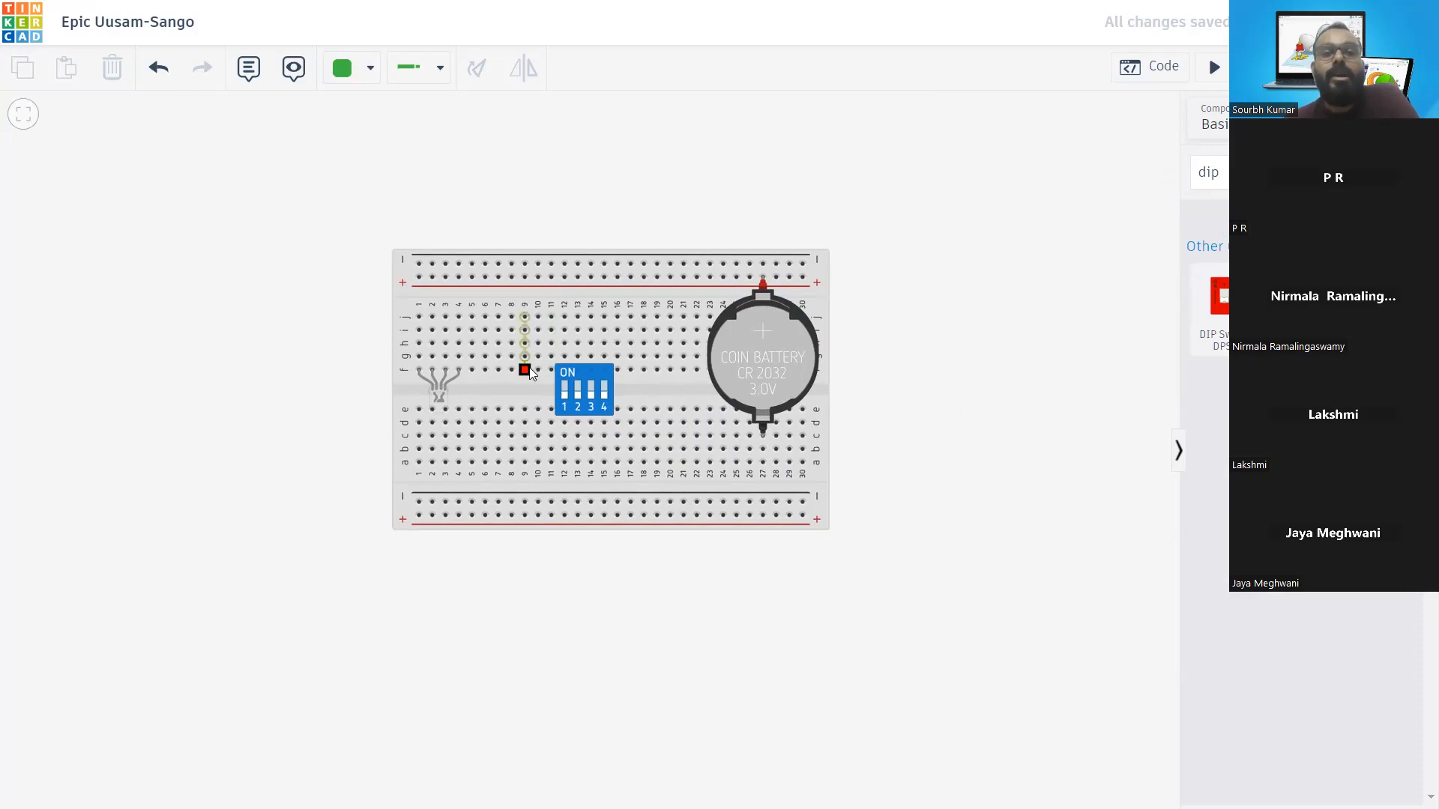
Place a six-way DIP switch, a DIP Switch DPST and a second DIP Switch SPST x 4 in the empty space above the breadboard
{"action": "left_click_drag", "start_coordinate": [1217, 296], "coordinate": [696, 211]}
{"action": "left_click_drag", "start_coordinate": [1219, 299], "coordinate": [815, 192]}
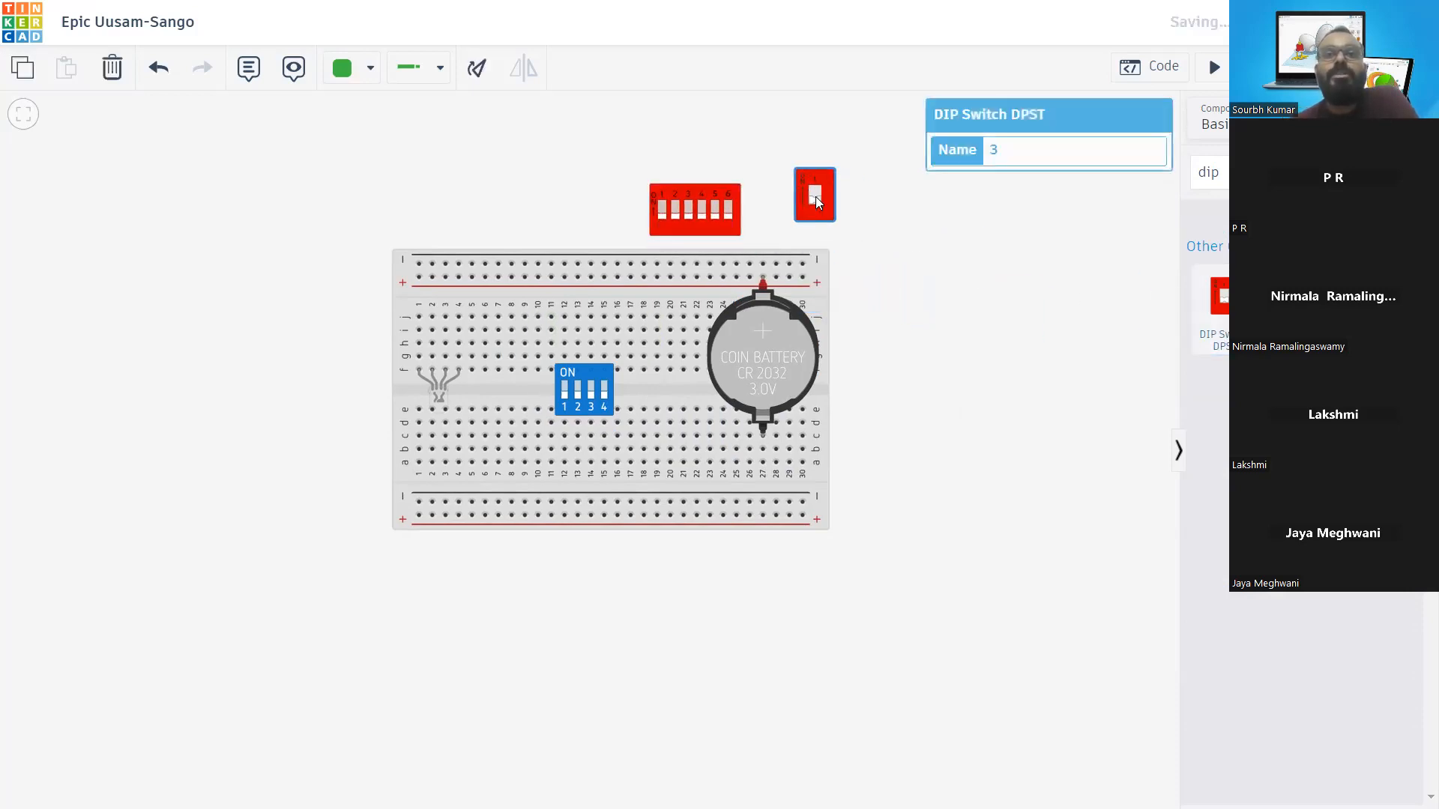
{"action": "left_click_drag", "start_coordinate": [1304, 300], "coordinate": [899, 183]}
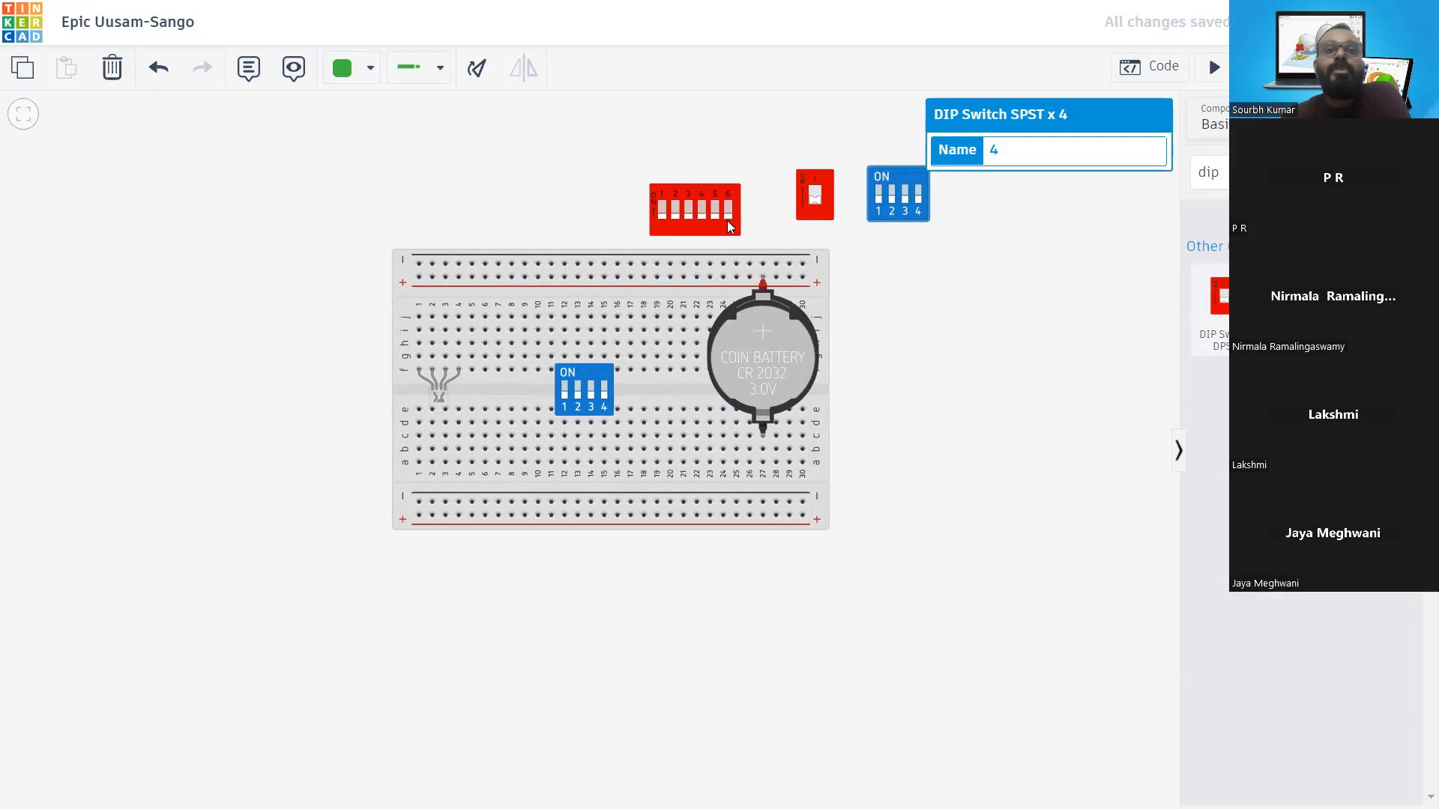
Delete the three extra DIP switches above the breadboard
{"action": "left_click", "coordinate": [725, 229]}
{"action": "key", "text": "Delete"}
{"action": "left_click", "coordinate": [893, 192]}
{"action": "key", "text": "Delete"}
{"action": "left_click", "coordinate": [825, 196]}
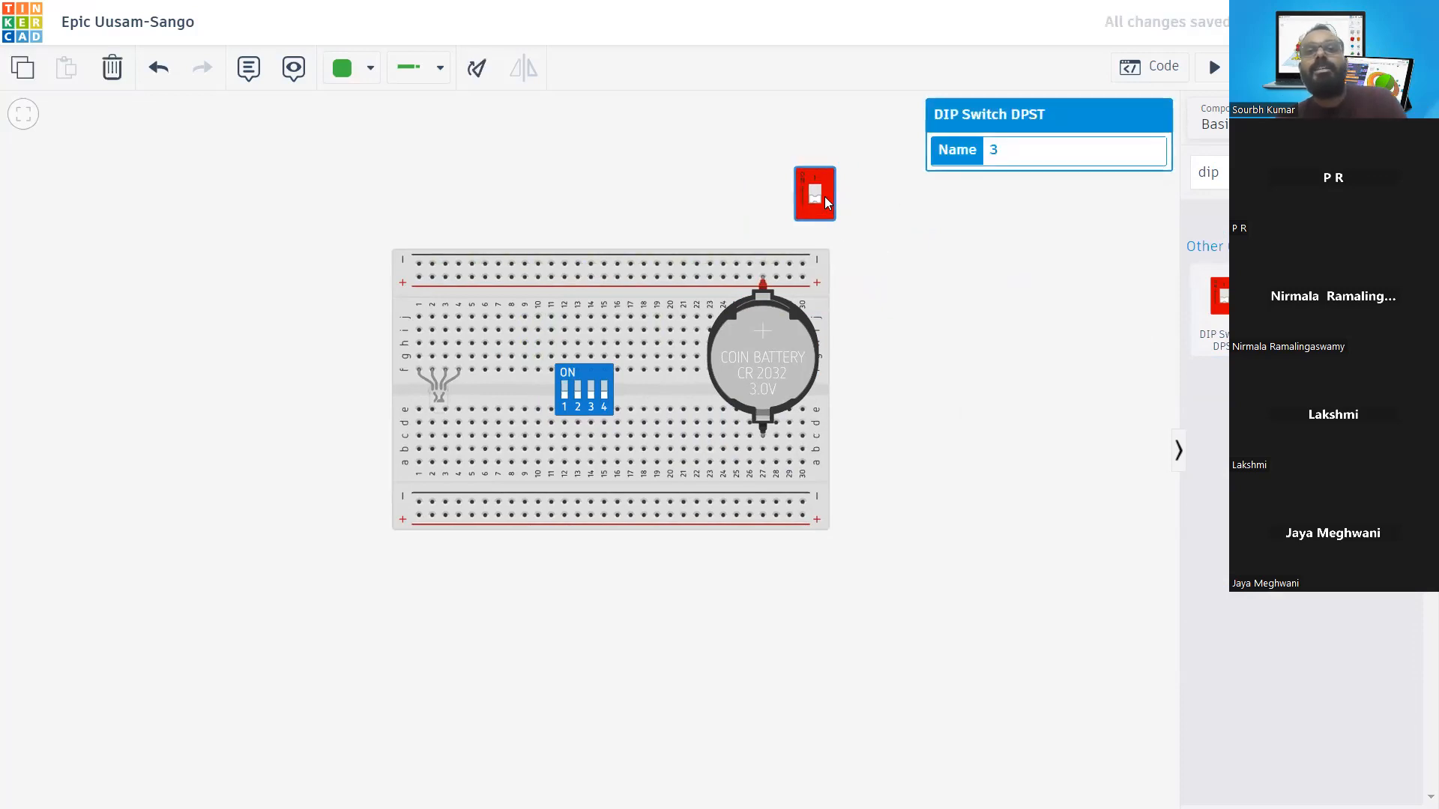
{"action": "key", "text": "Delete"}
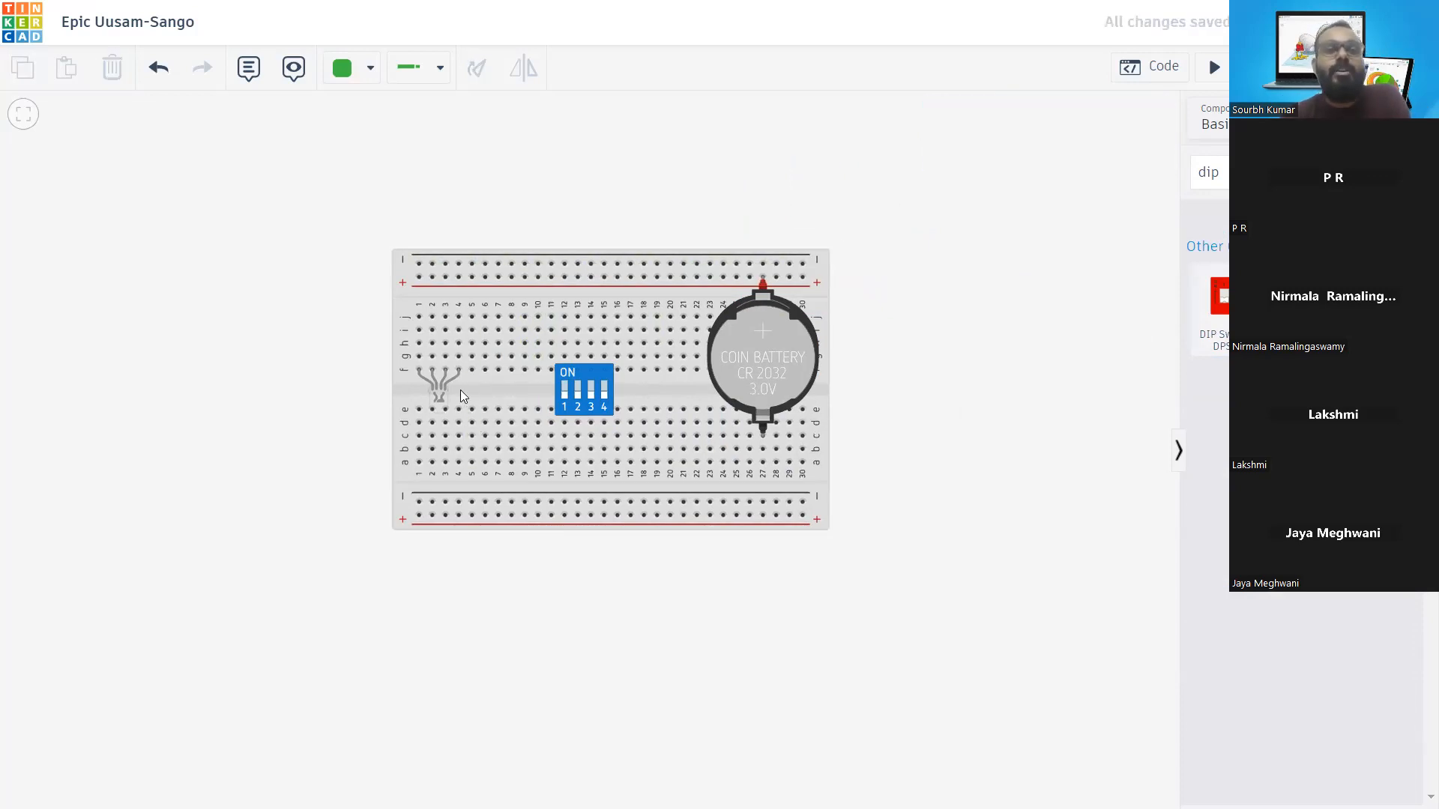
Try a DIP Switch DPST across the breadboard's centre gap beside the four-way switch, and delete it
{"action": "left_click_drag", "start_coordinate": [1220, 300], "coordinate": [650, 389]}
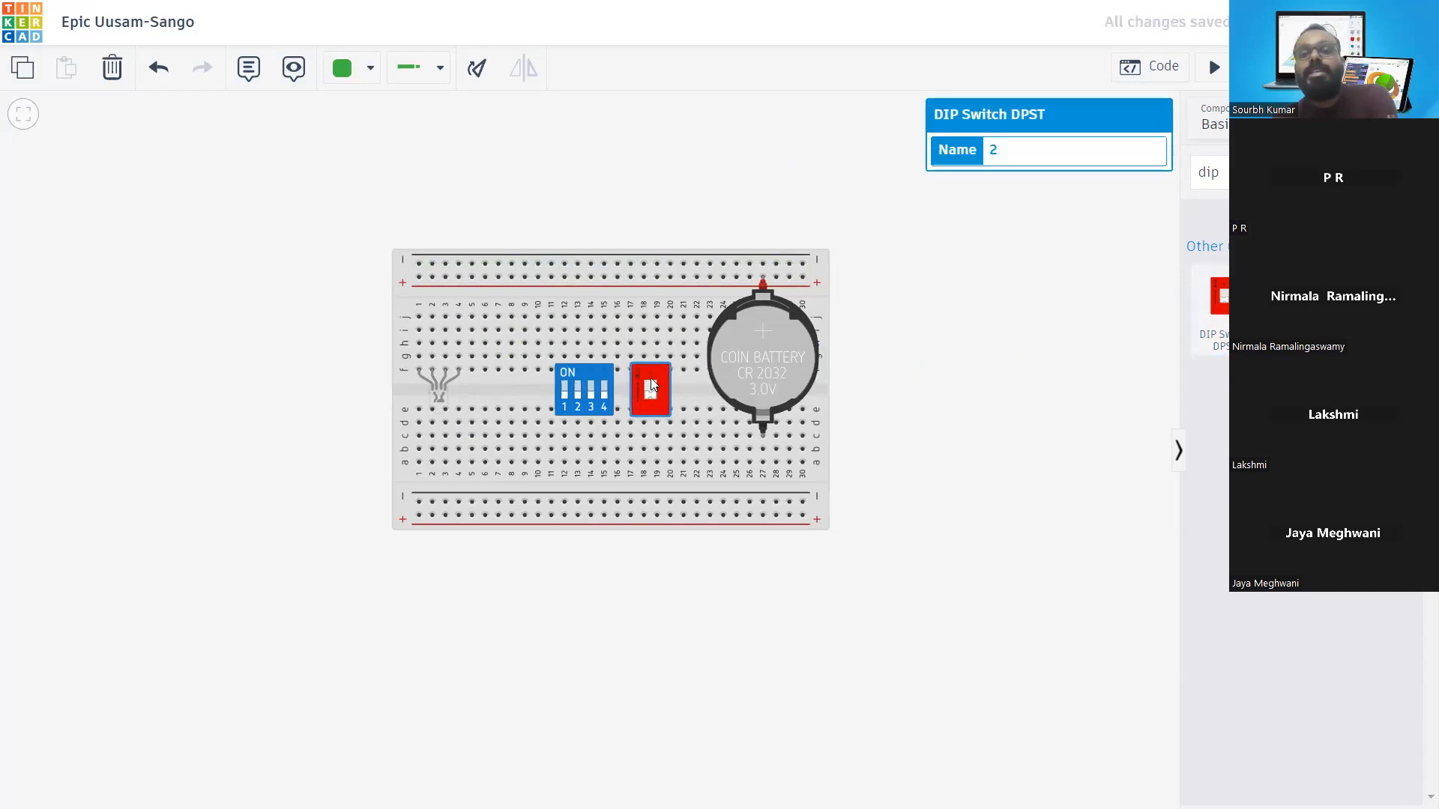
{"action": "key", "text": "Delete"}
Join the DIP switch's upper contacts with green Normal wires running along row j from column 12 through 13 to 14
{"action": "scroll", "coordinate": [603, 359], "scroll_direction": "up", "scroll_amount": 3}
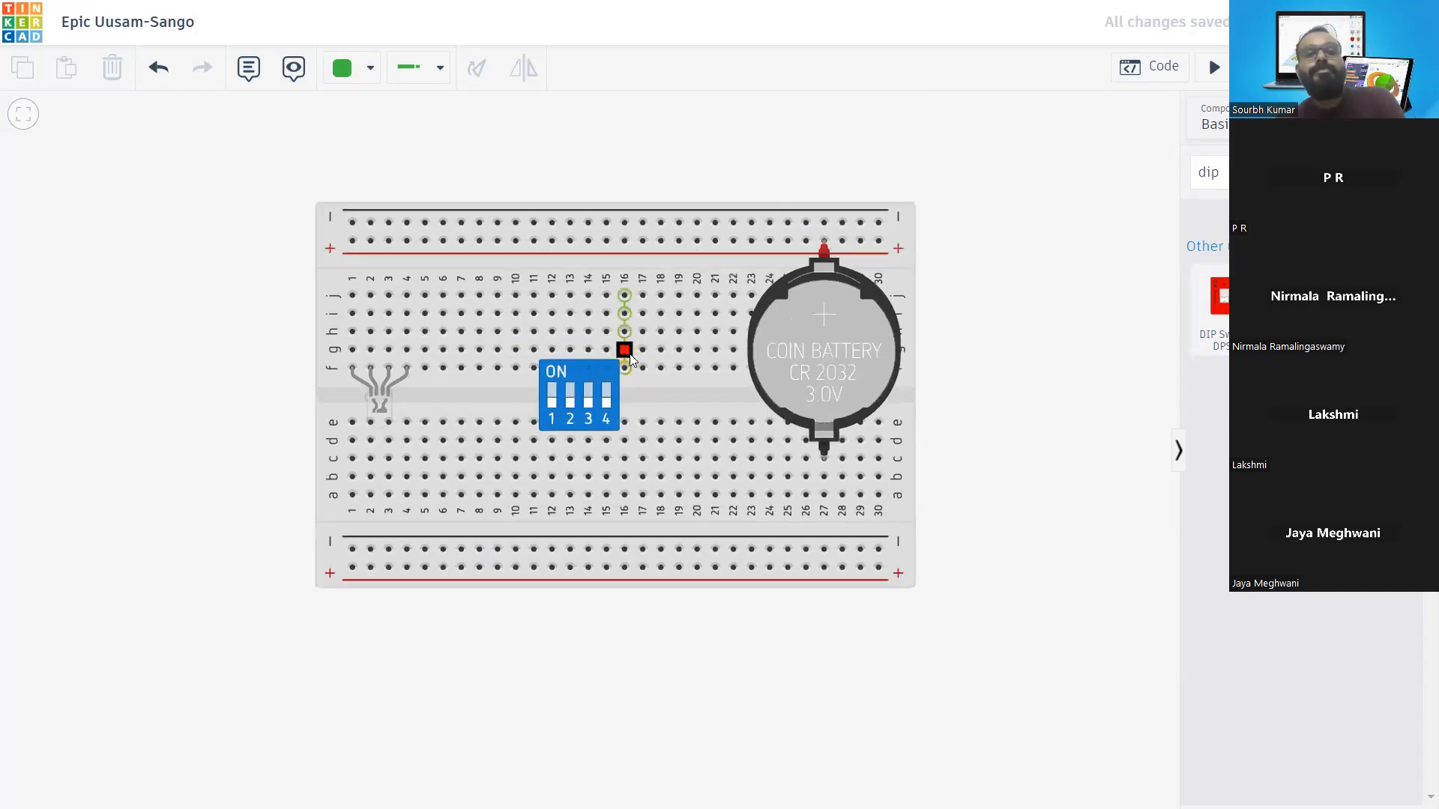
{"action": "scroll", "coordinate": [544, 303], "scroll_direction": "up", "scroll_amount": 2}
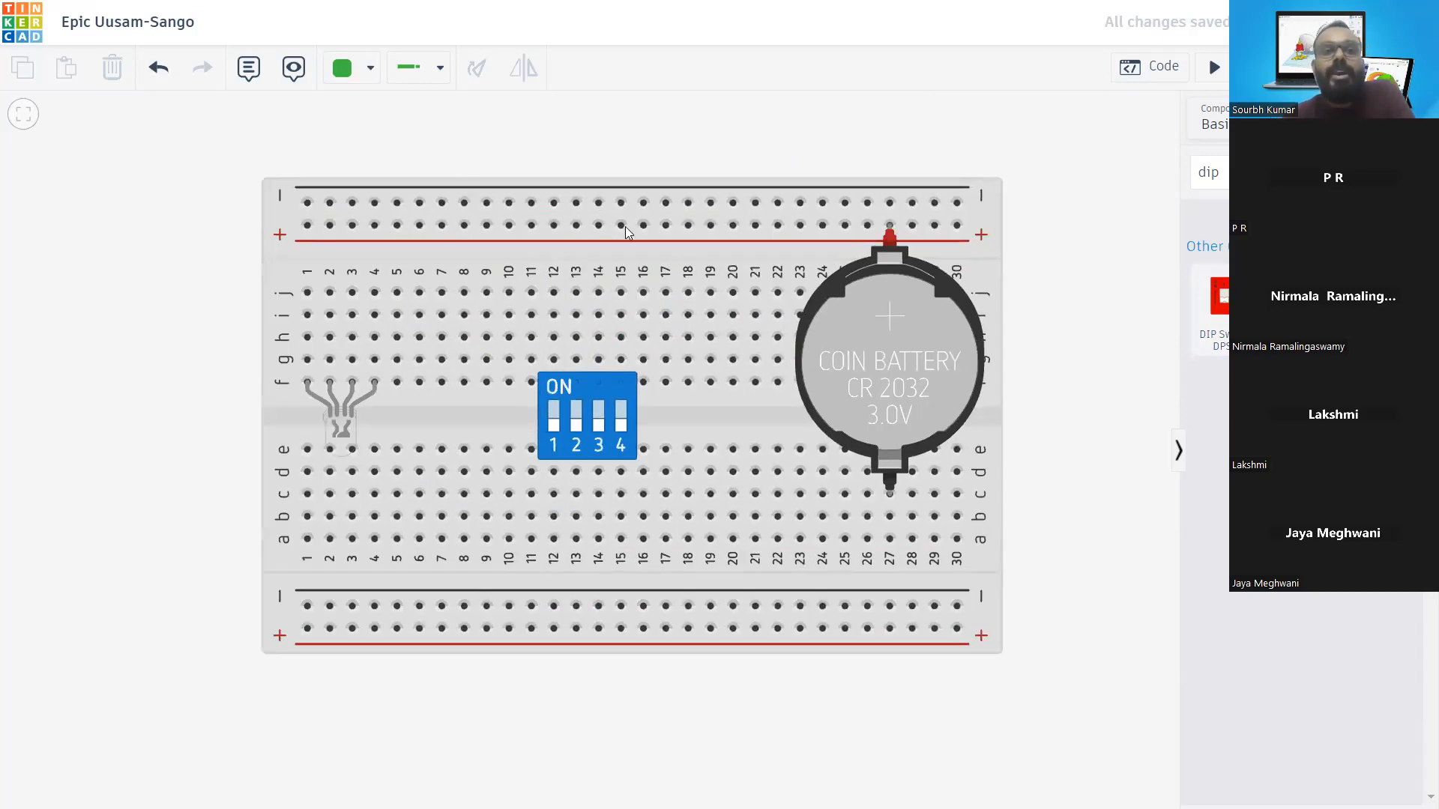
{"action": "left_click", "coordinate": [419, 71]}
{"action": "left_click", "coordinate": [472, 135]}
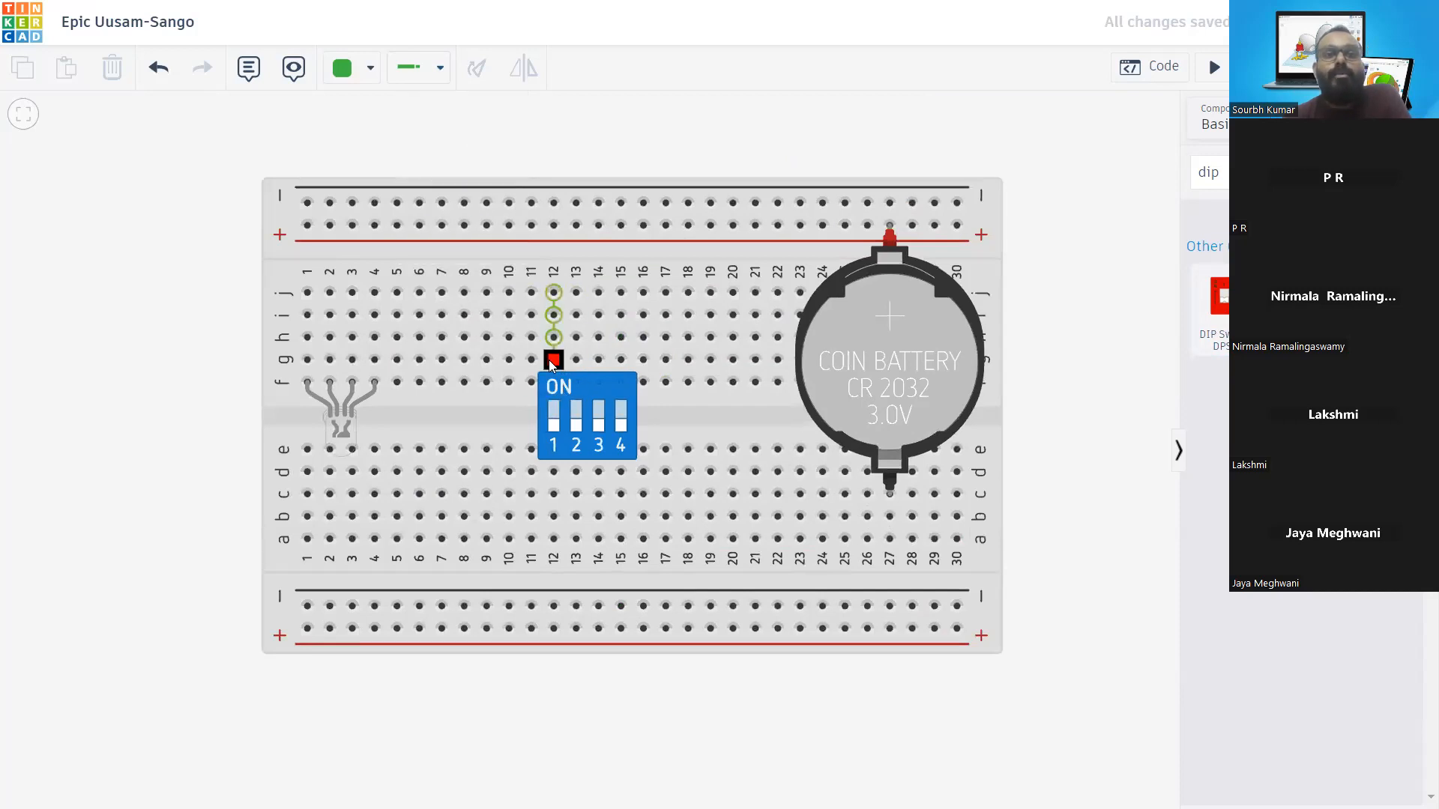
{"action": "left_click", "coordinate": [553, 292]}
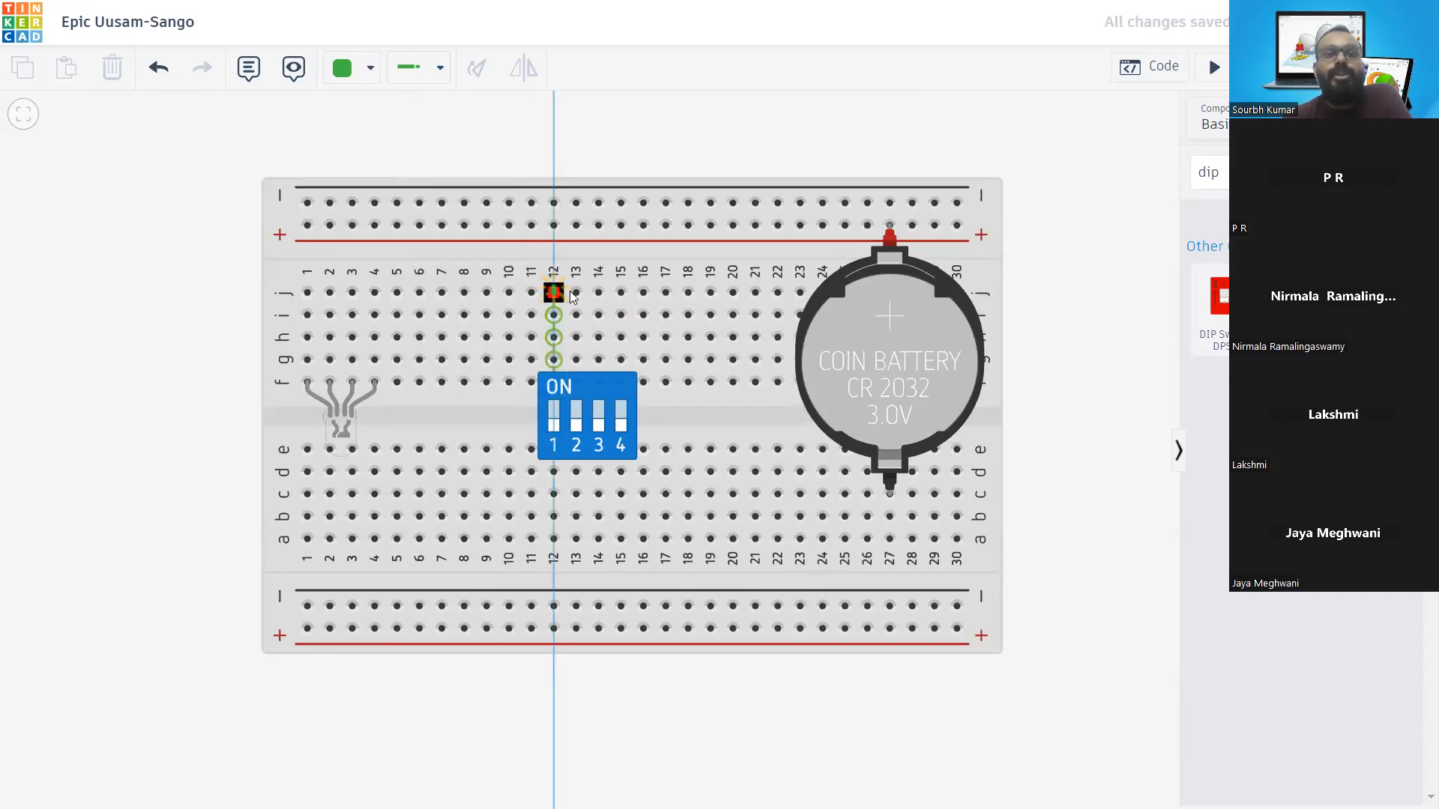
{"action": "left_click", "coordinate": [577, 293]}
{"action": "left_click", "coordinate": [587, 292]}
{"action": "left_click", "coordinate": [577, 292]}
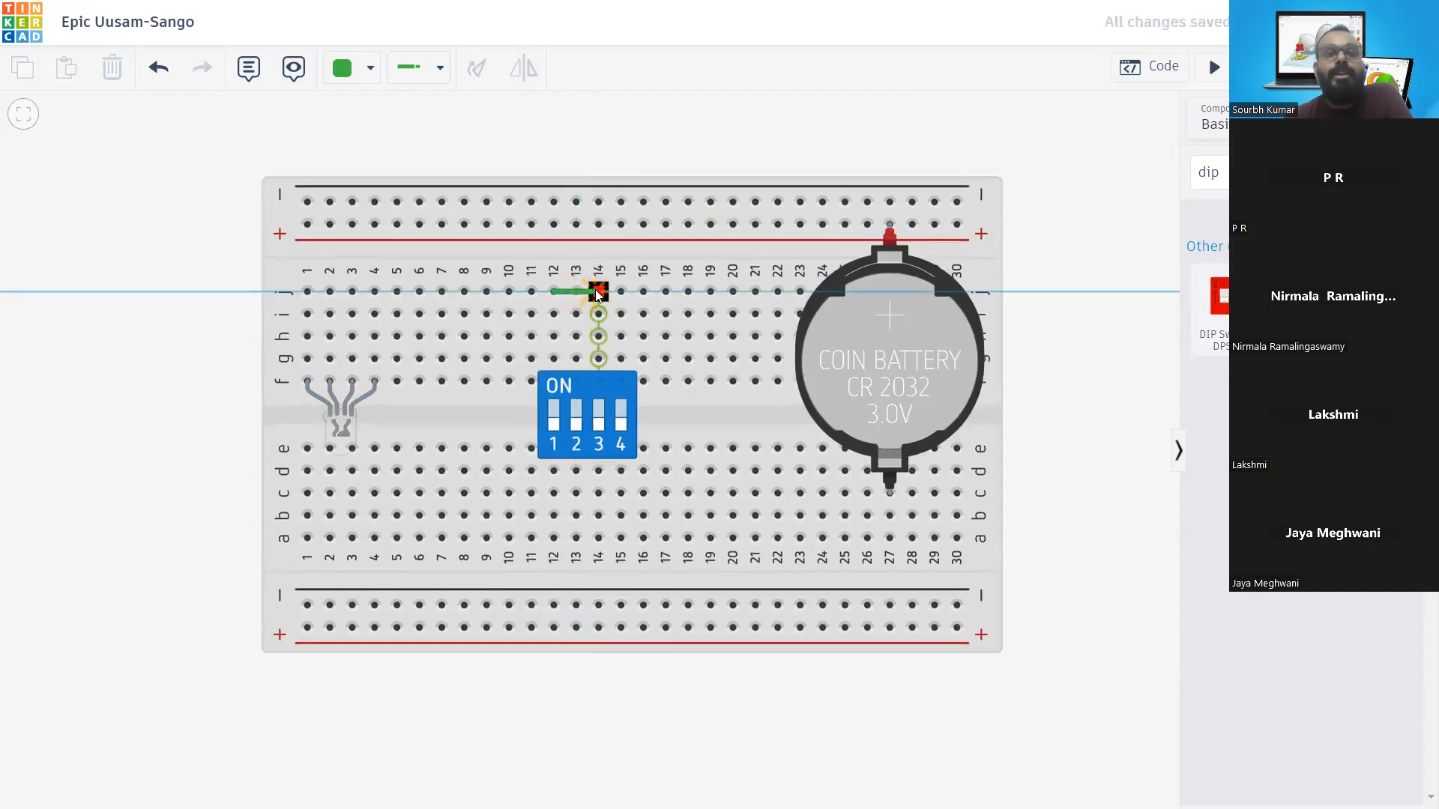
{"action": "left_click", "coordinate": [599, 292]}
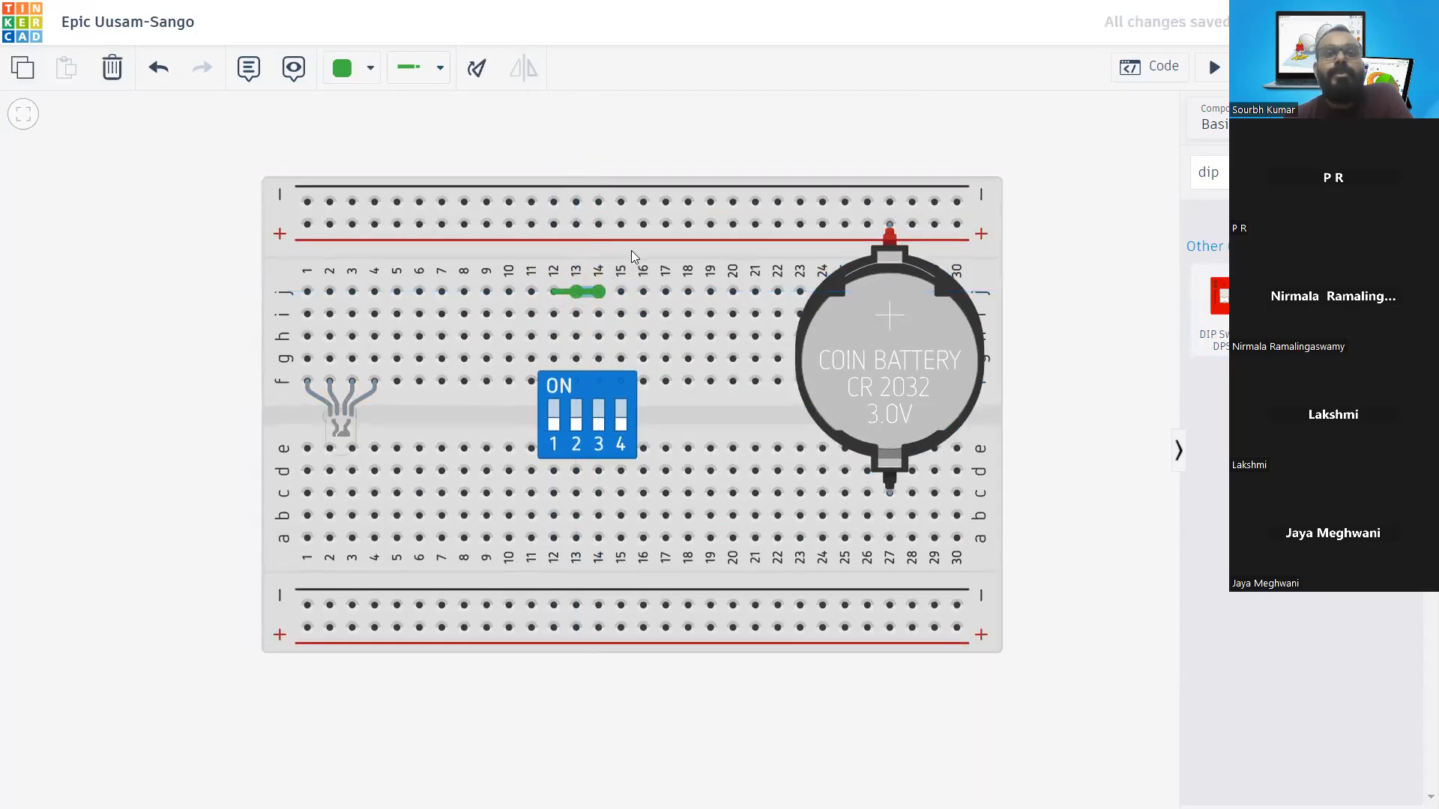
{"action": "left_click", "coordinate": [632, 251]}
Wire hole j14 to the upper positive rail with a straight green wire
{"action": "left_click", "coordinate": [599, 289]}
{"action": "left_click", "coordinate": [597, 221]}
{"action": "left_click", "coordinate": [601, 222]}
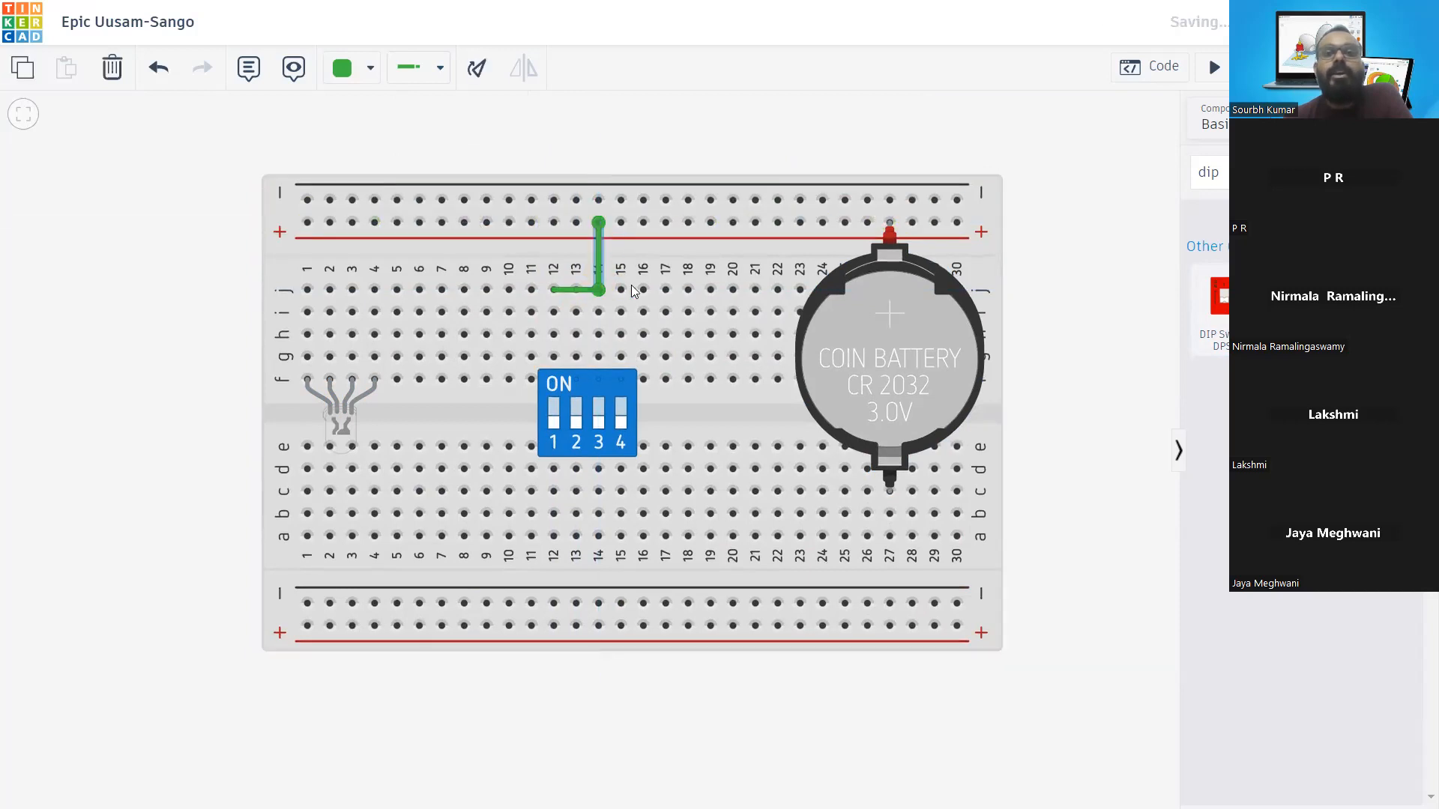
{"action": "left_click", "coordinate": [556, 160]}
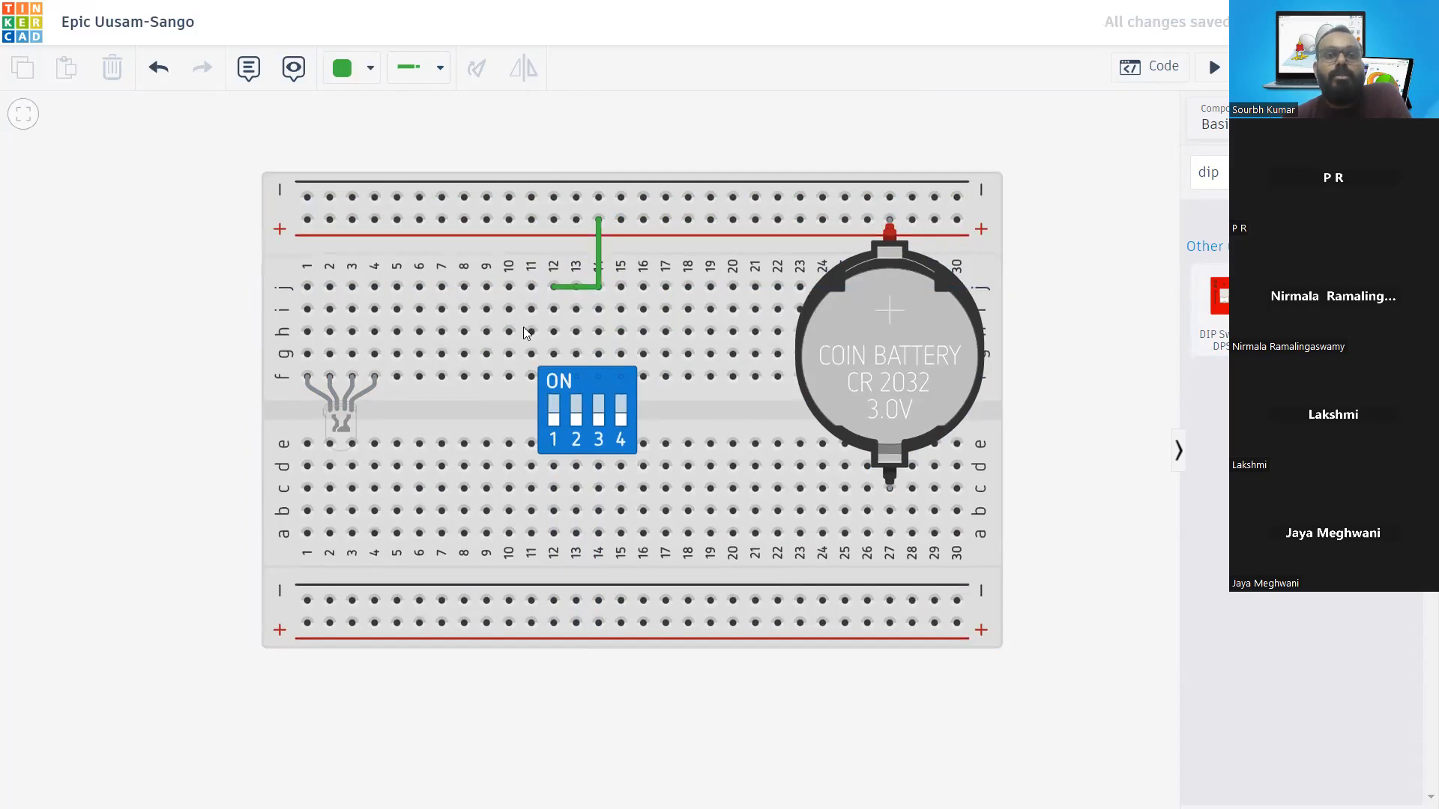
Set the wire colour to black and the wire type to Normal
{"action": "scroll", "coordinate": [509, 328], "scroll_direction": "down", "scroll_amount": 1}
{"action": "left_click_drag", "start_coordinate": [509, 327], "coordinate": [546, 332]}
{"action": "left_click", "coordinate": [547, 177]}
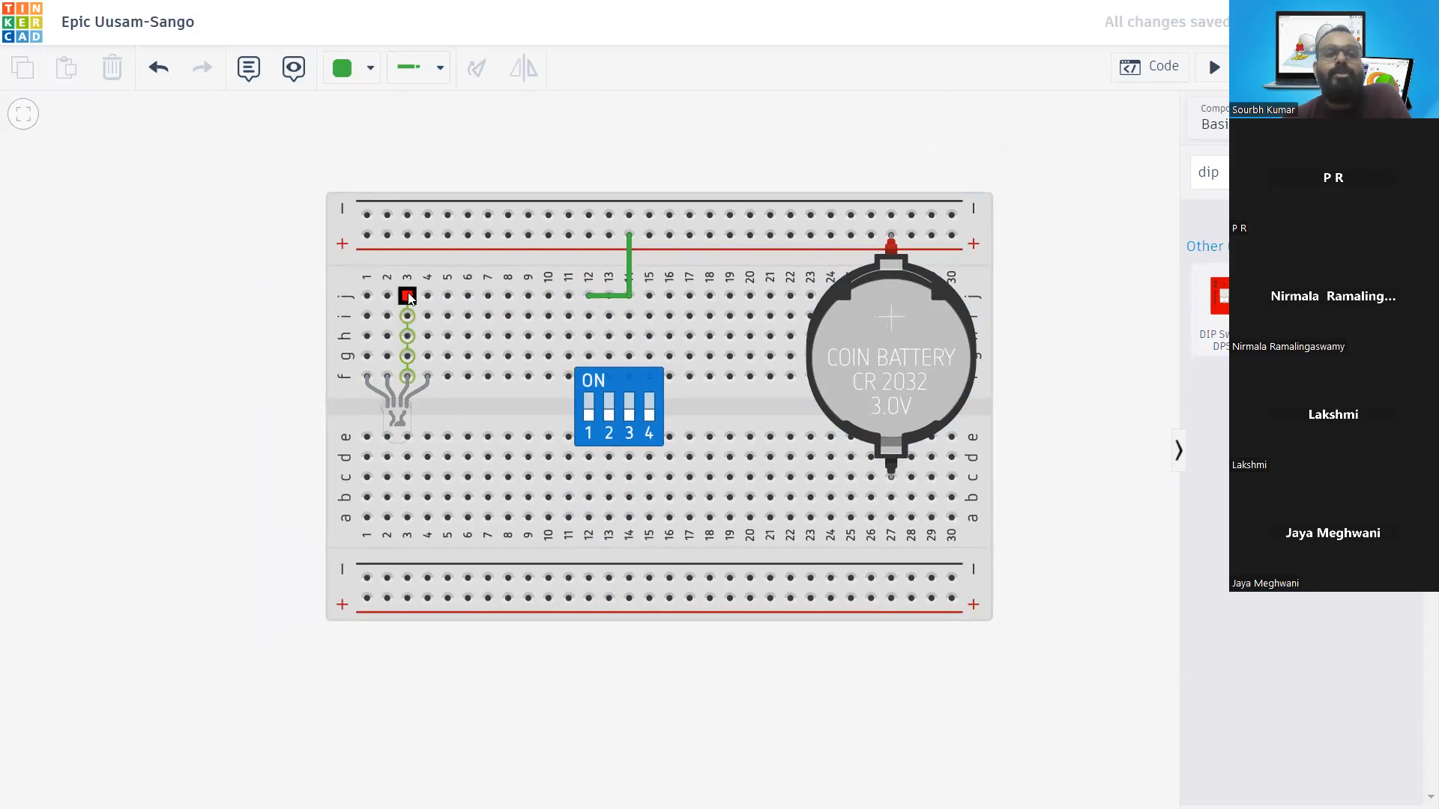
{"action": "left_click", "coordinate": [349, 68]}
{"action": "left_click", "coordinate": [379, 125]}
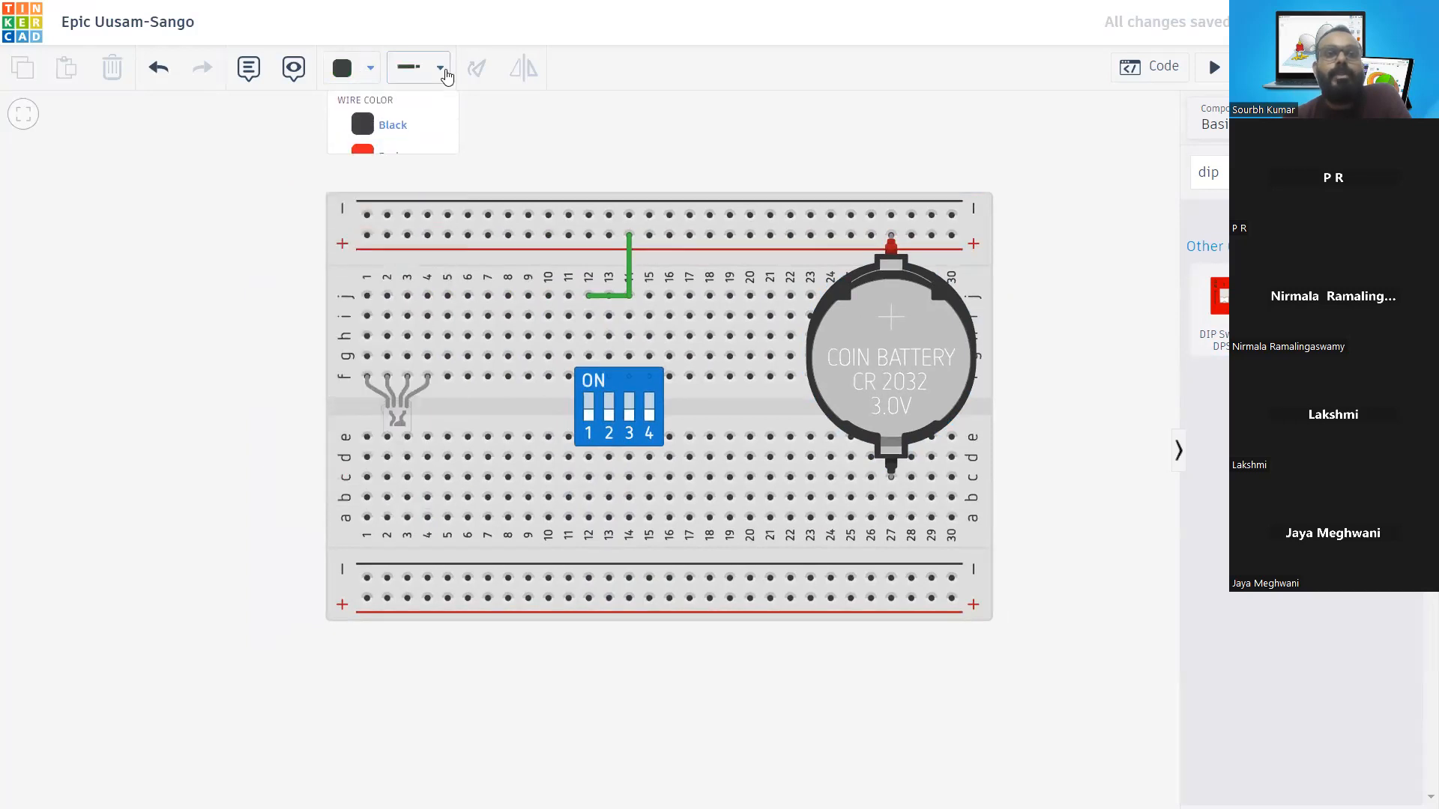
{"action": "left_click", "coordinate": [445, 76]}
{"action": "left_click", "coordinate": [472, 131]}
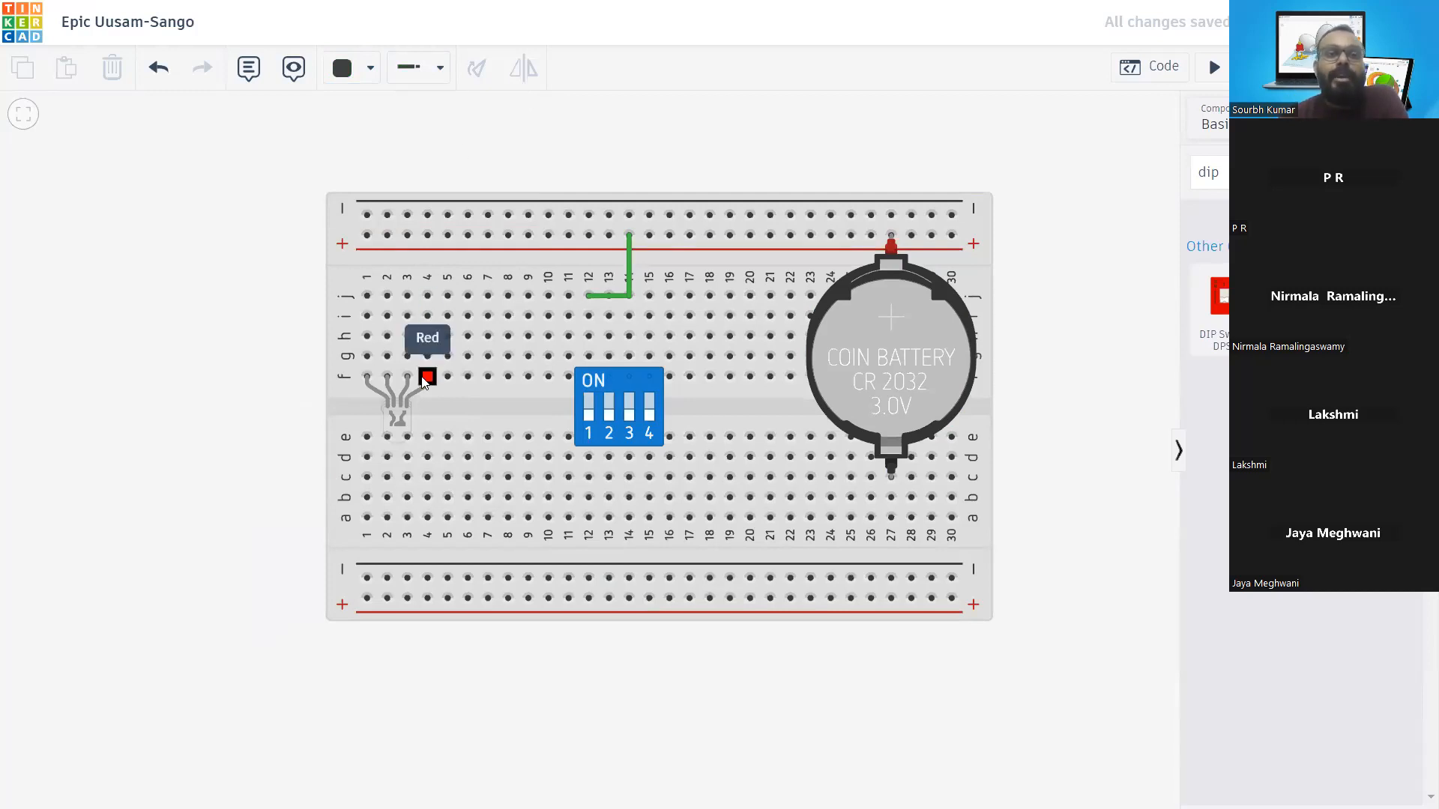
{"action": "left_click", "coordinate": [408, 296]}
{"action": "left_click", "coordinate": [467, 315]}
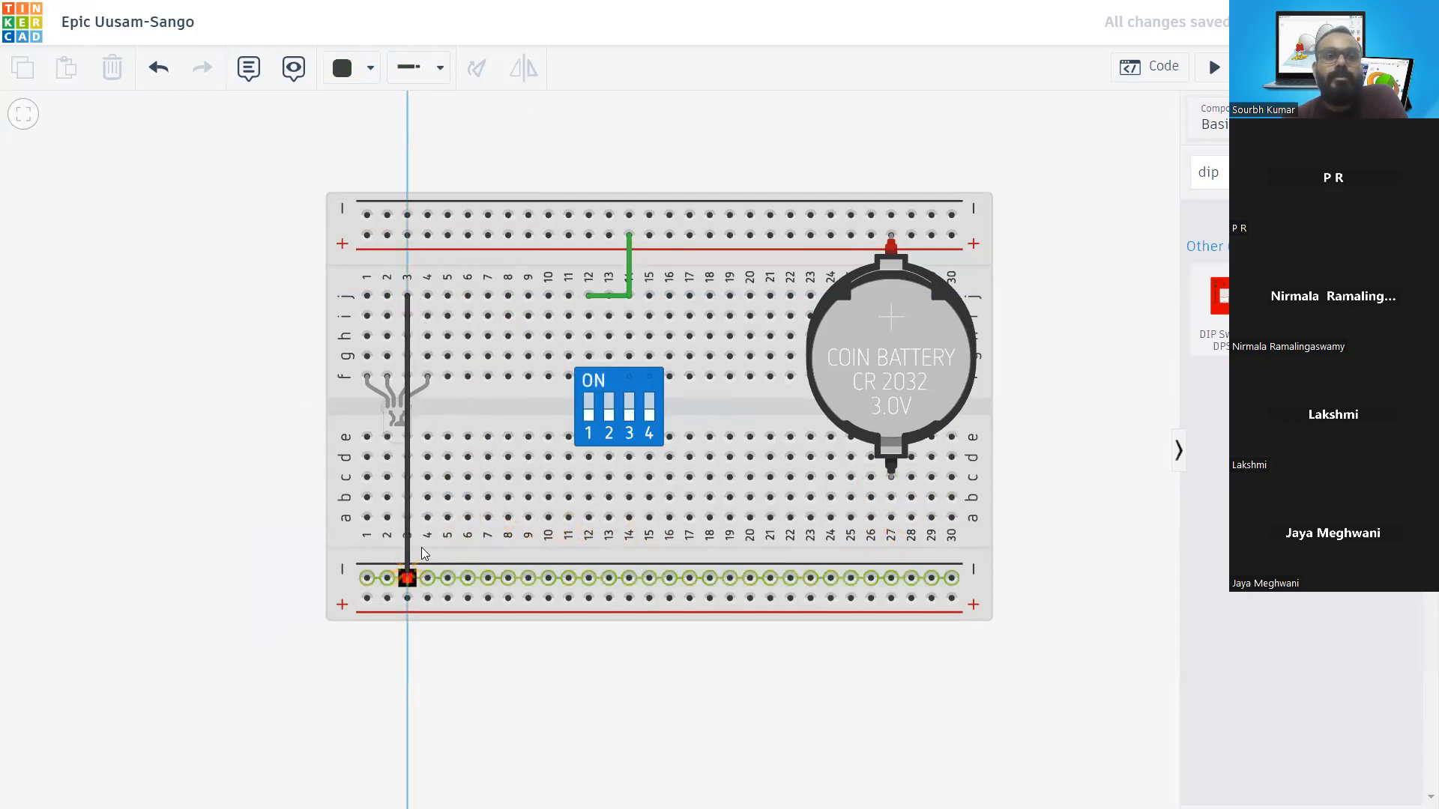
{"action": "key", "text": "Escape"}
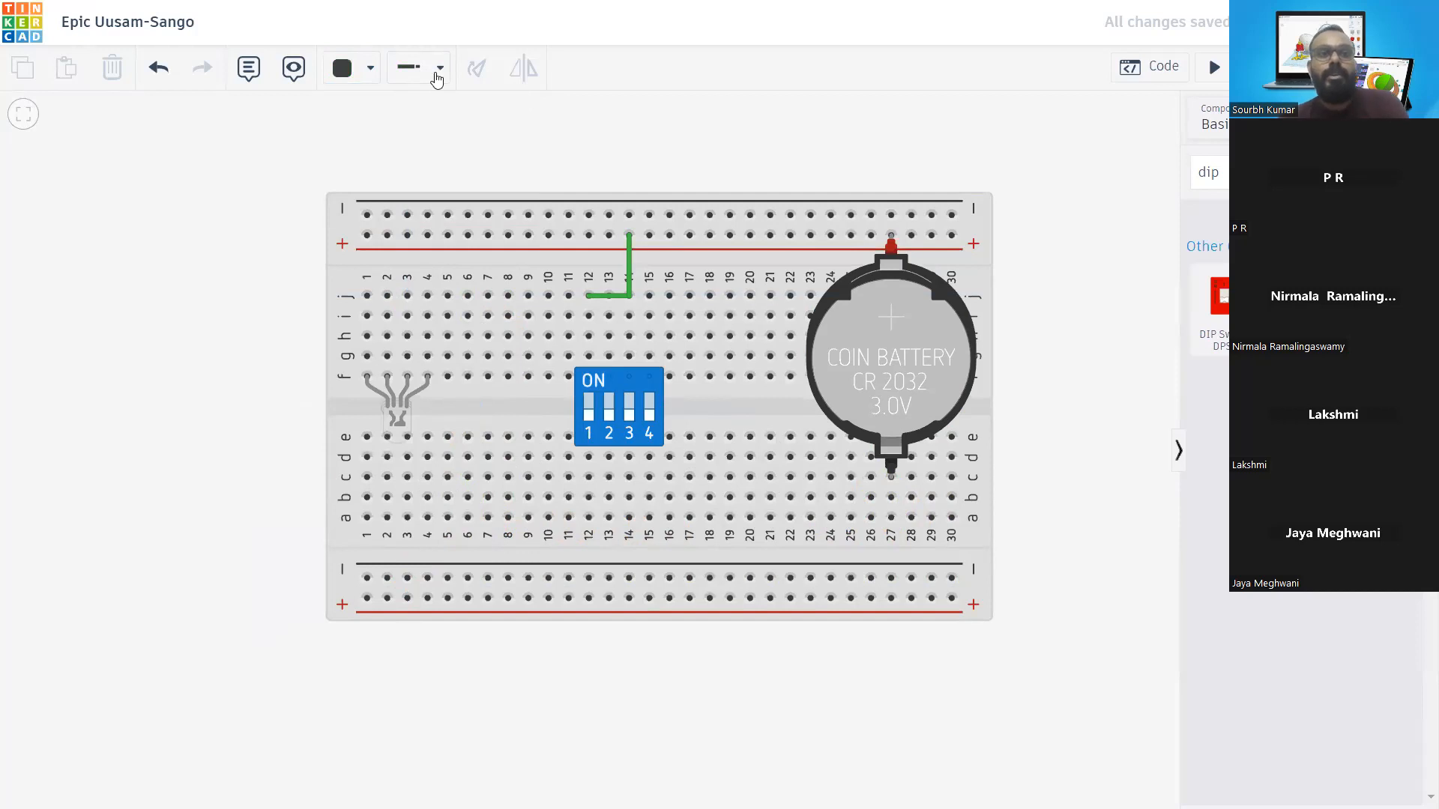
Run a black wire from hole g3, in the RGB LED's cathode column, down to the lower negative rail
{"action": "left_click", "coordinate": [407, 360]}
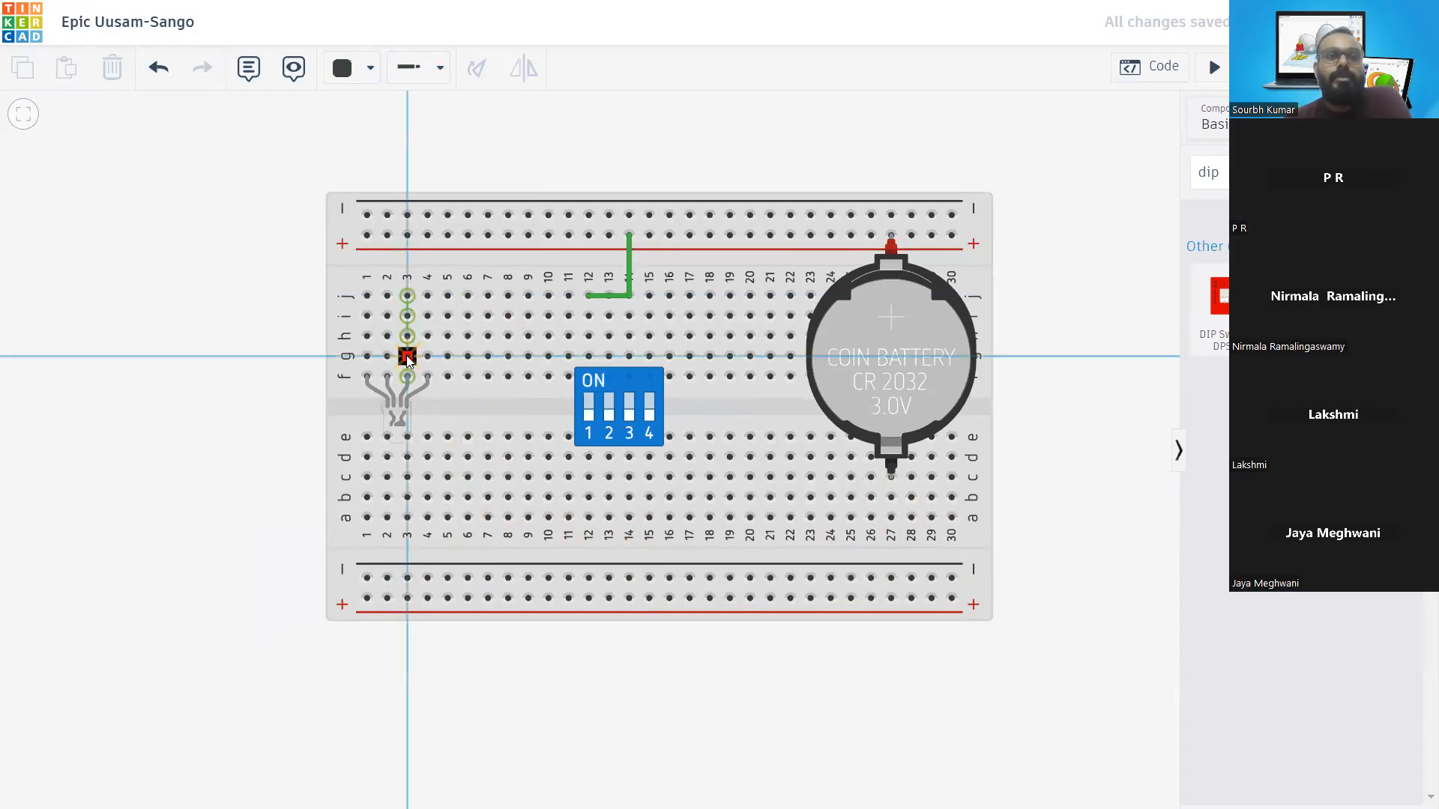
{"action": "left_click", "coordinate": [408, 577]}
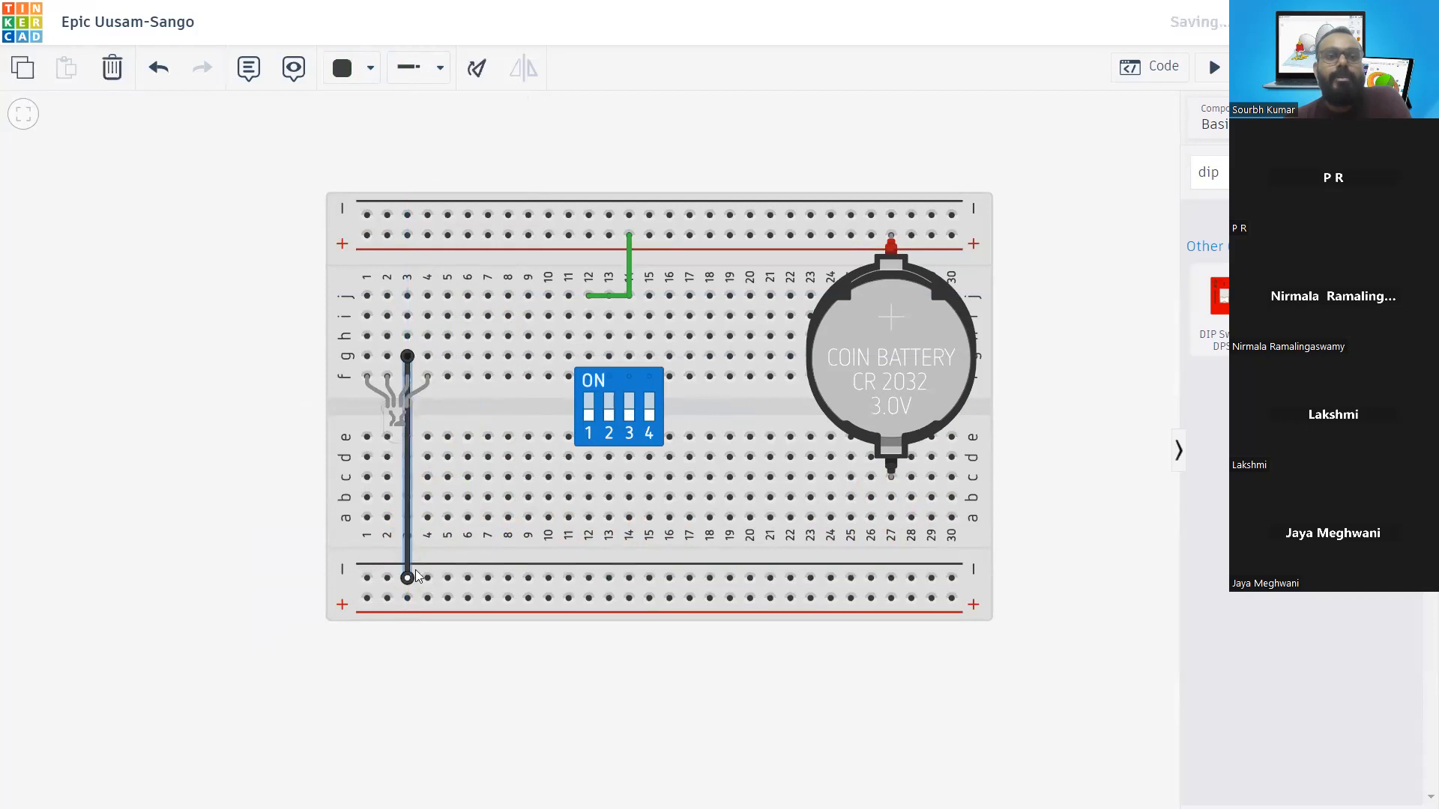
{"action": "left_click", "coordinate": [611, 170]}
Move the RGB LED so its legs sit in row i, columns 1 to 4
{"action": "left_click_drag", "start_coordinate": [398, 427], "coordinate": [402, 361]}
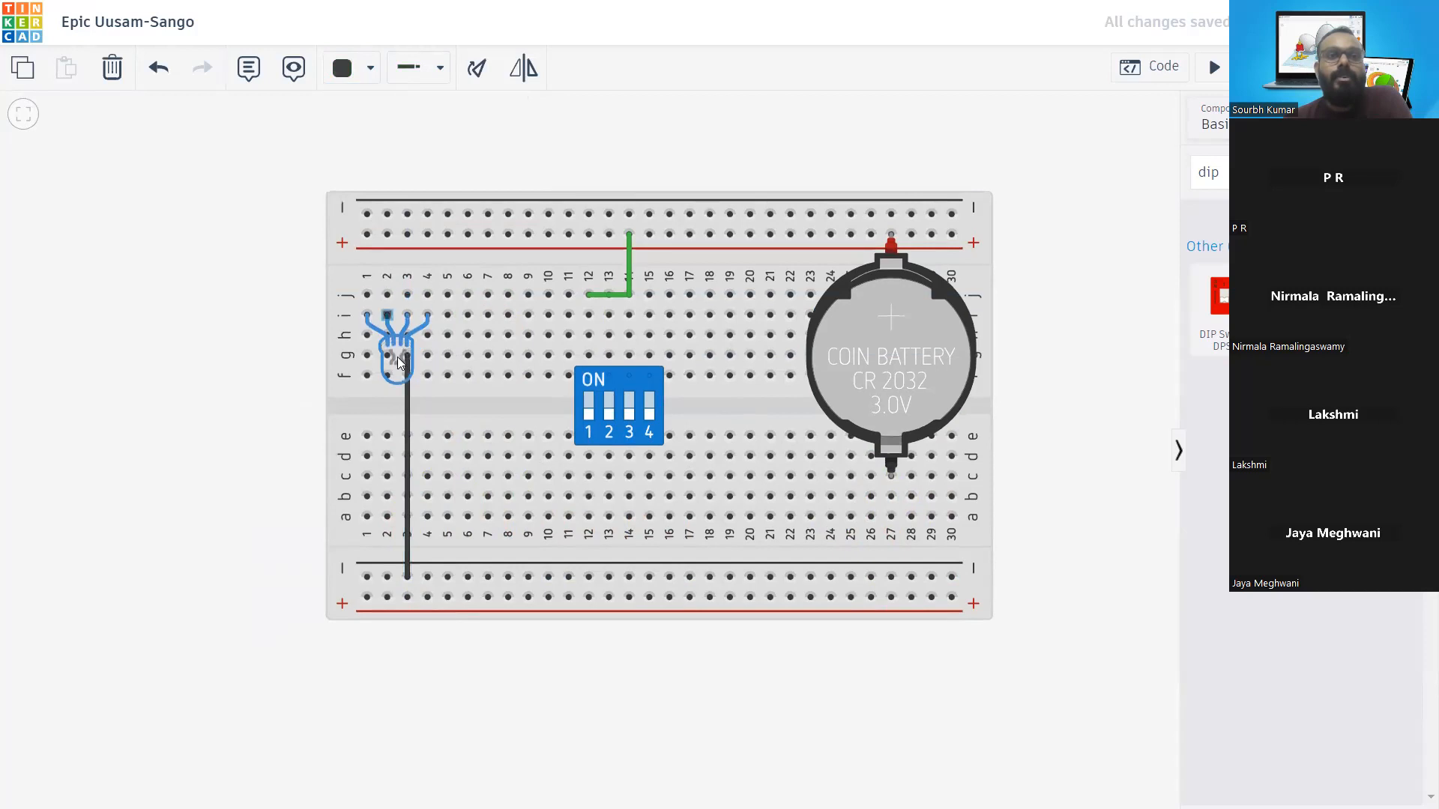
{"action": "left_click", "coordinate": [599, 139]}
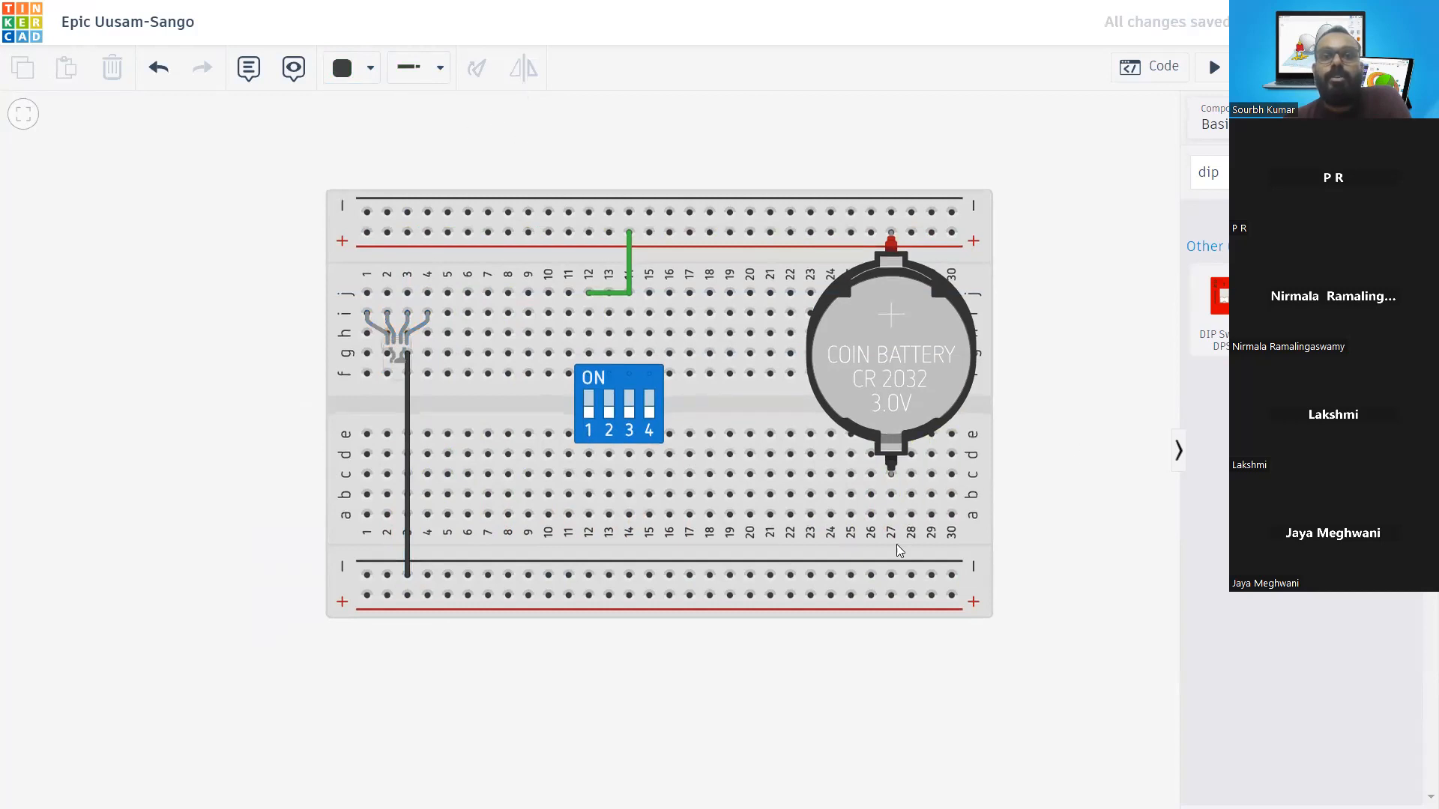
Connect the coin cell's negative column to the lower negative rail with a black wire from hole a27
{"action": "left_click", "coordinate": [891, 514]}
{"action": "left_click", "coordinate": [891, 575]}
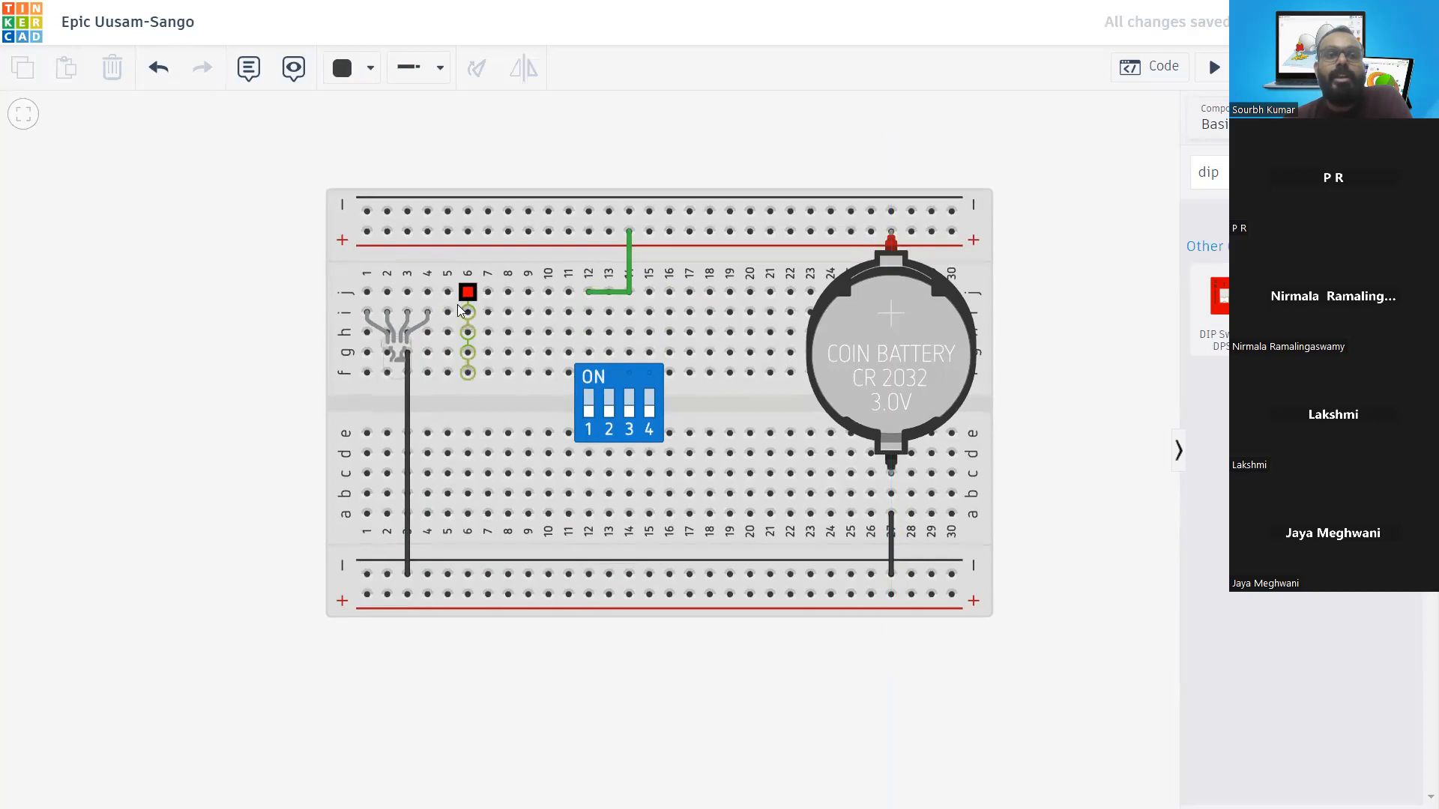
{"action": "left_click", "coordinate": [509, 291]}
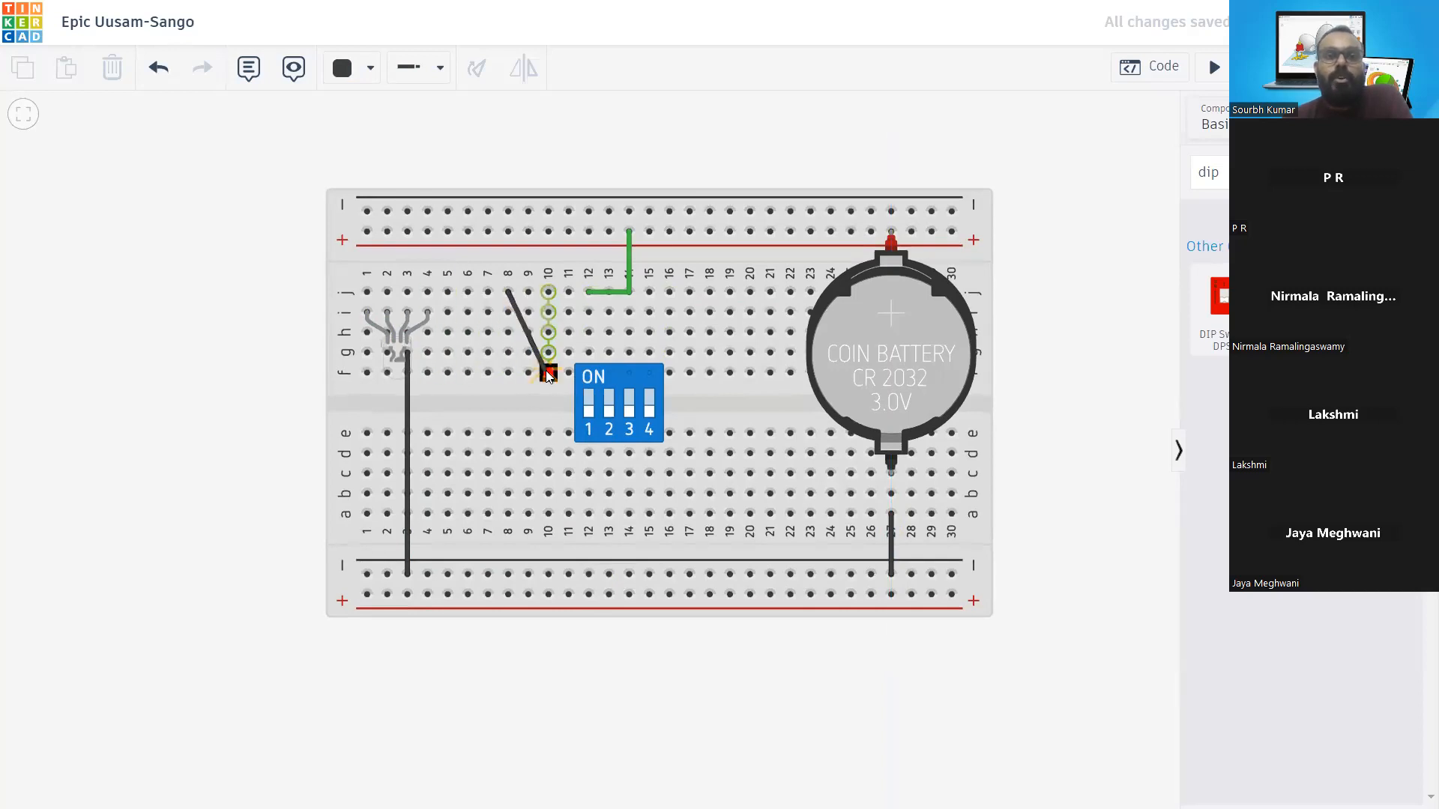
{"action": "key", "text": "Escape"}
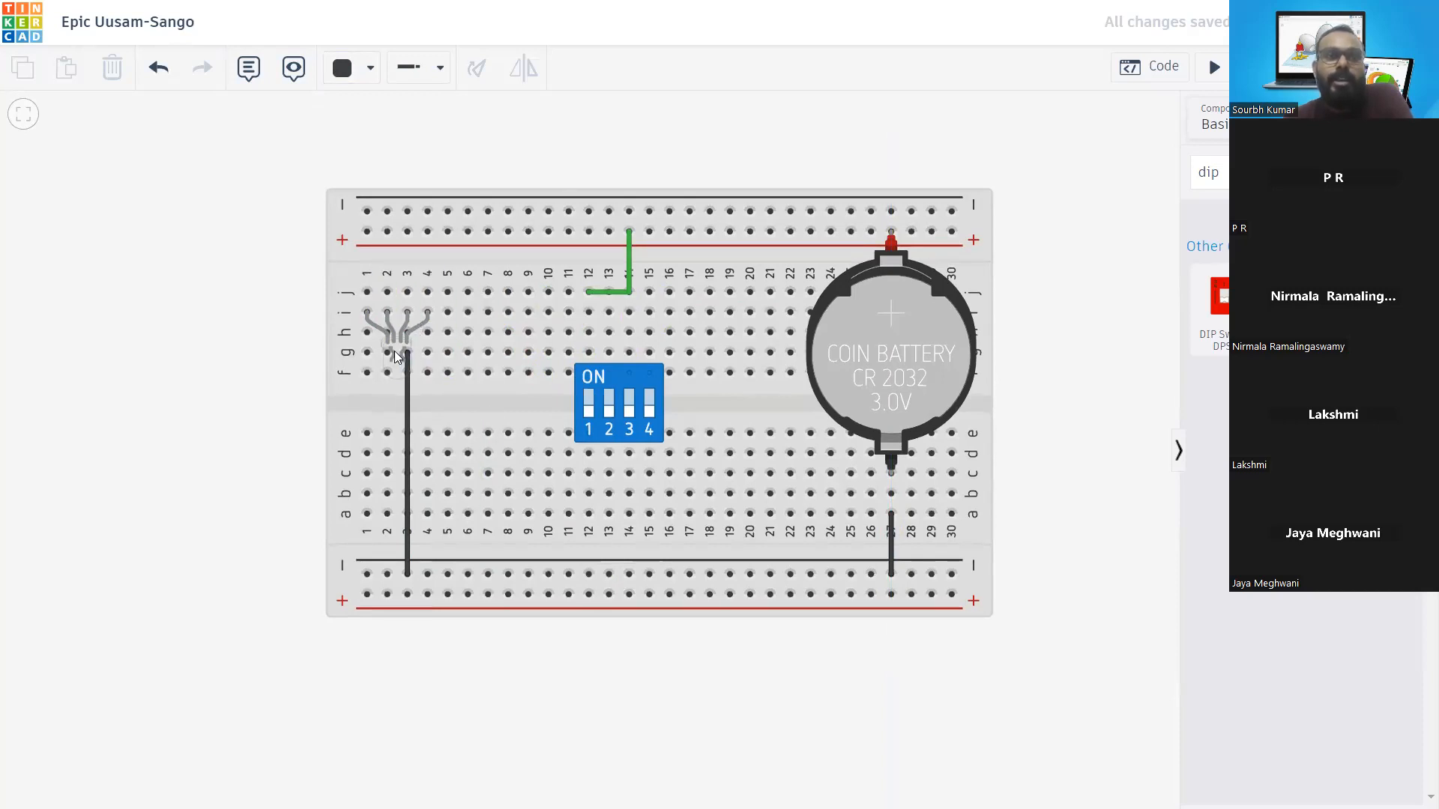
Move the RGB LED's legs to row d, columns 1 to 4, and shorten its black wire to start at hole a3
{"action": "left_click_drag", "start_coordinate": [395, 350], "coordinate": [397, 480]}
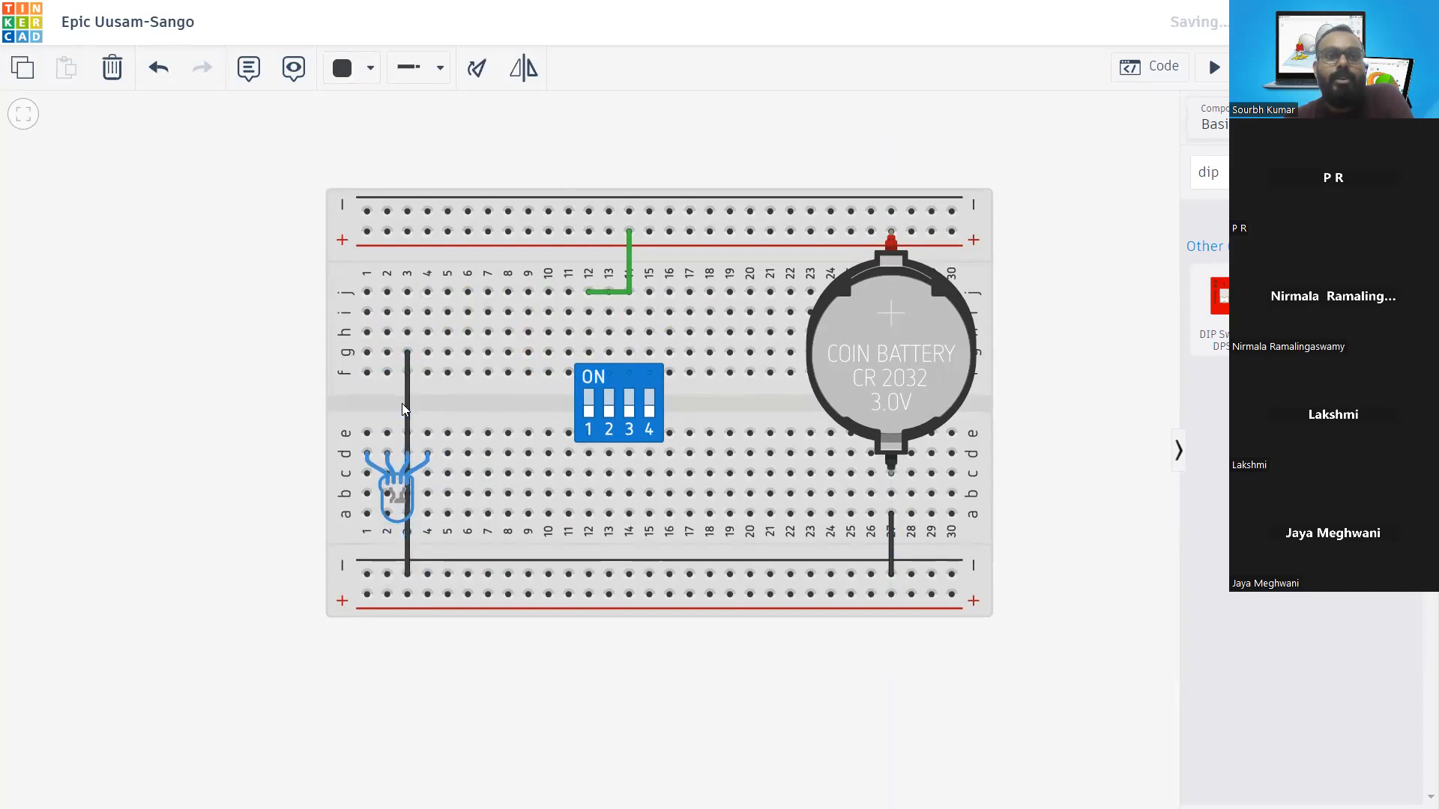
{"action": "left_click", "coordinate": [411, 384]}
{"action": "left_click", "coordinate": [411, 384]}
{"action": "left_click_drag", "start_coordinate": [407, 353], "coordinate": [410, 520]}
{"action": "left_click", "coordinate": [1050, 478]}
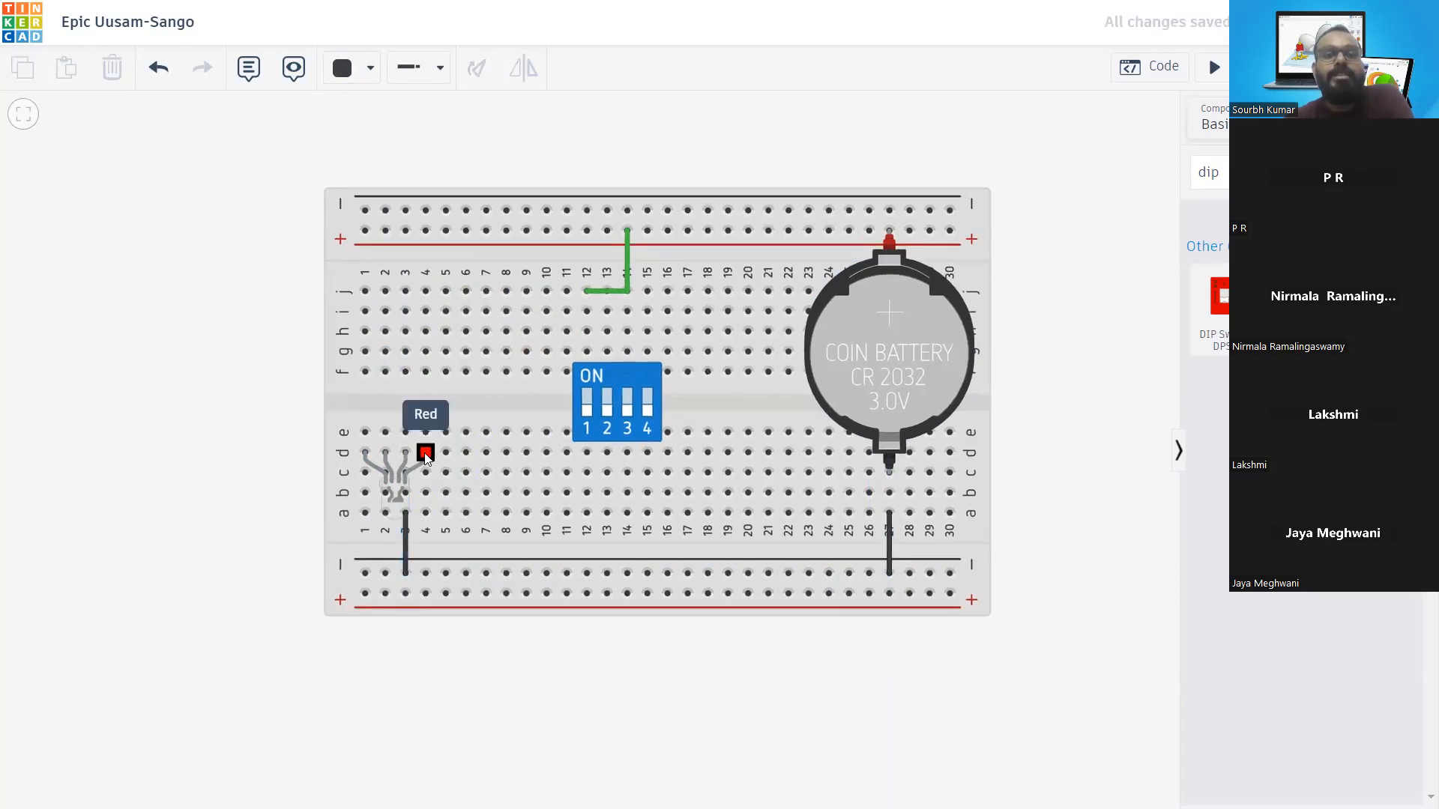
Connect the RGB LED's red leg to DIP switch 1 with a red Normal wire from hole c4 to c12
{"action": "left_click", "coordinate": [366, 454]}
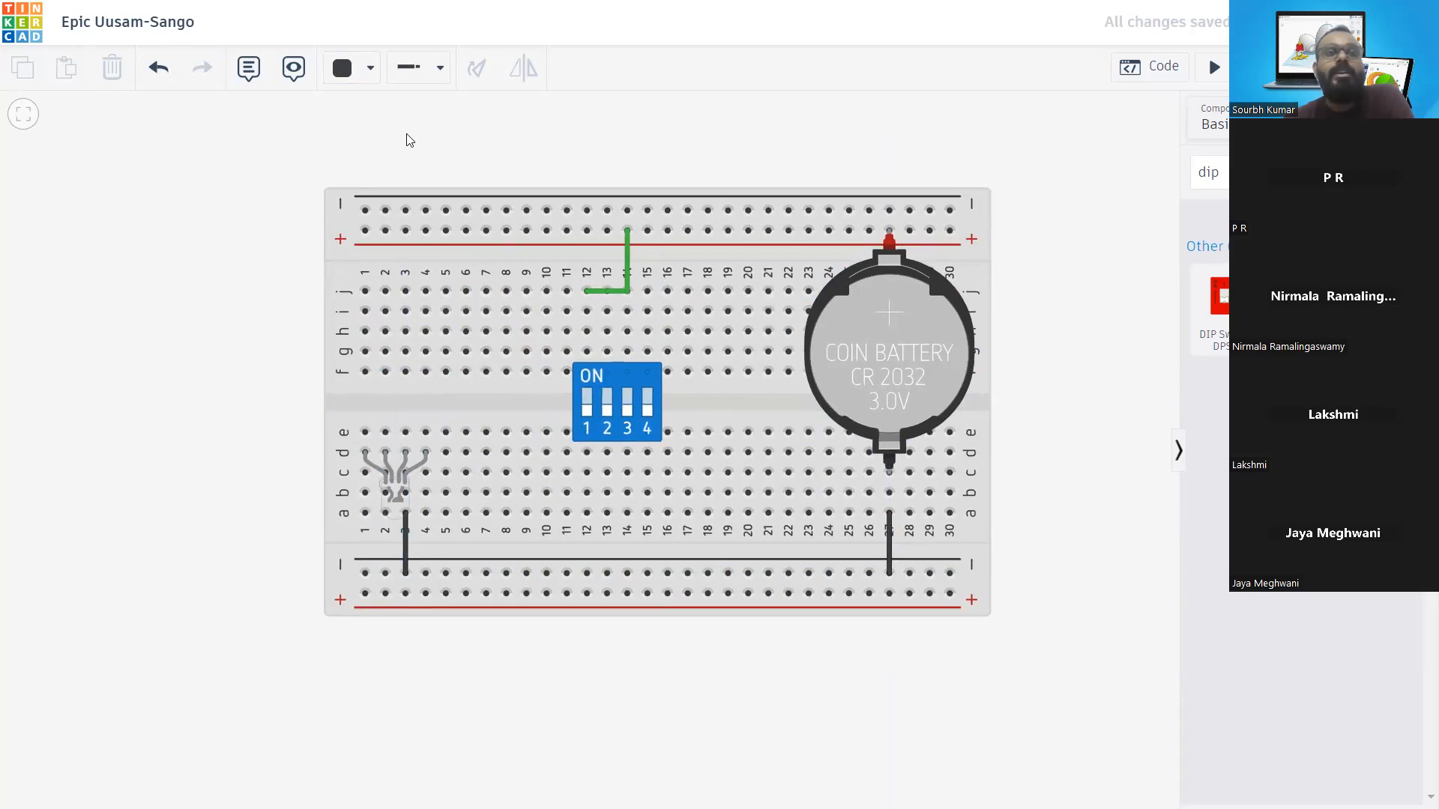
{"action": "left_click", "coordinate": [371, 68]}
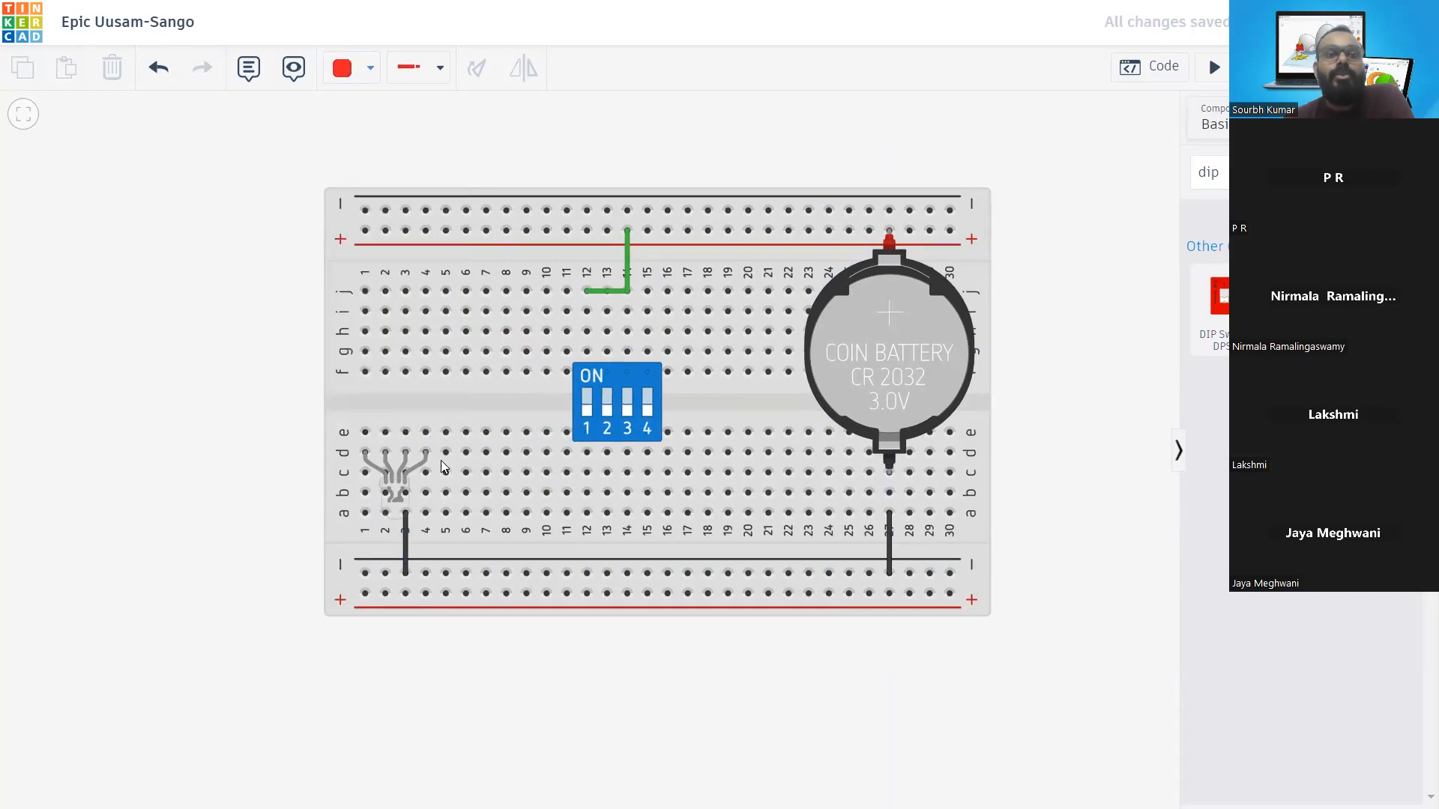
{"action": "left_click", "coordinate": [425, 434]}
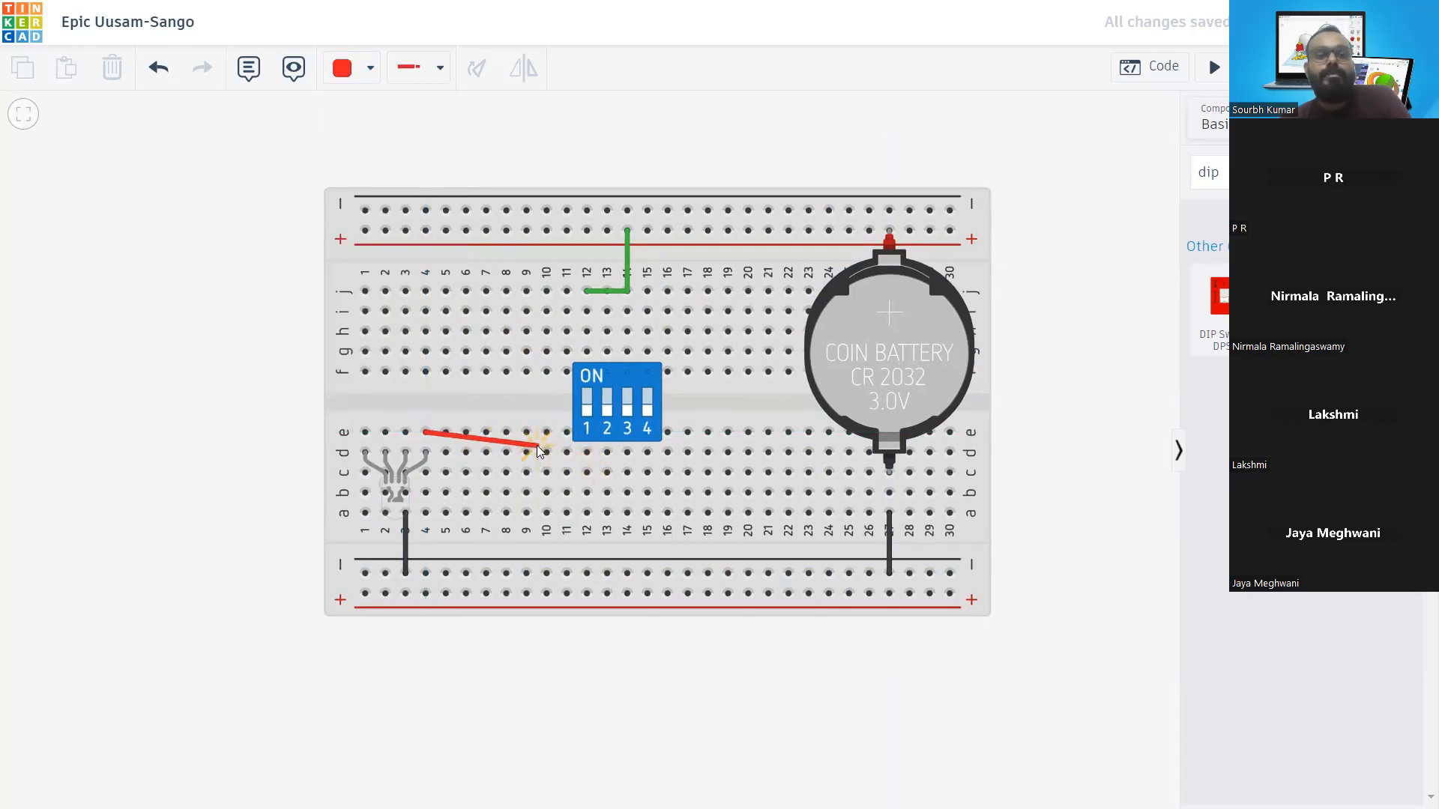
{"action": "key", "text": "Escape"}
{"action": "left_click", "coordinate": [418, 79]}
{"action": "left_click", "coordinate": [466, 132]}
{"action": "left_click", "coordinate": [426, 472]}
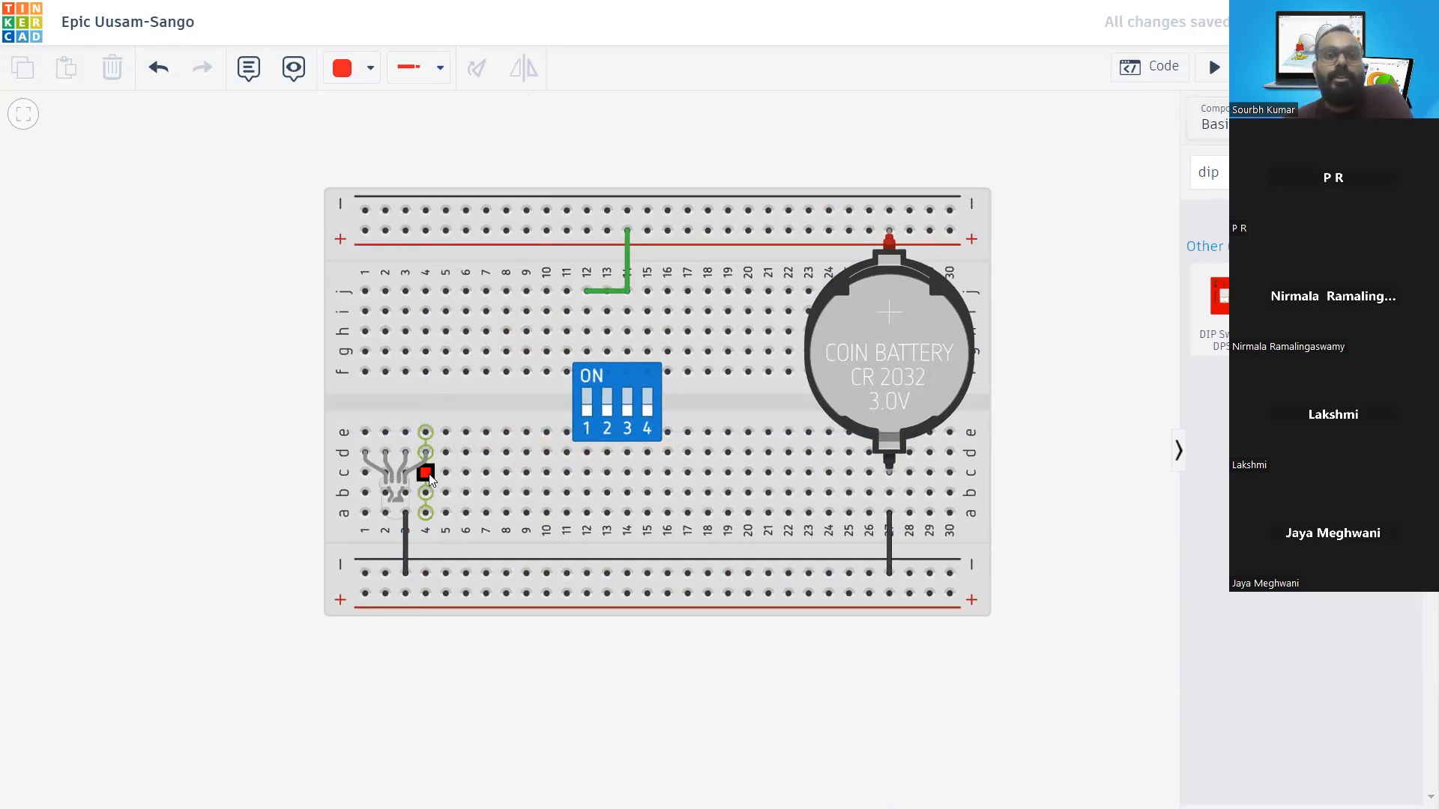
{"action": "left_click", "coordinate": [587, 472]}
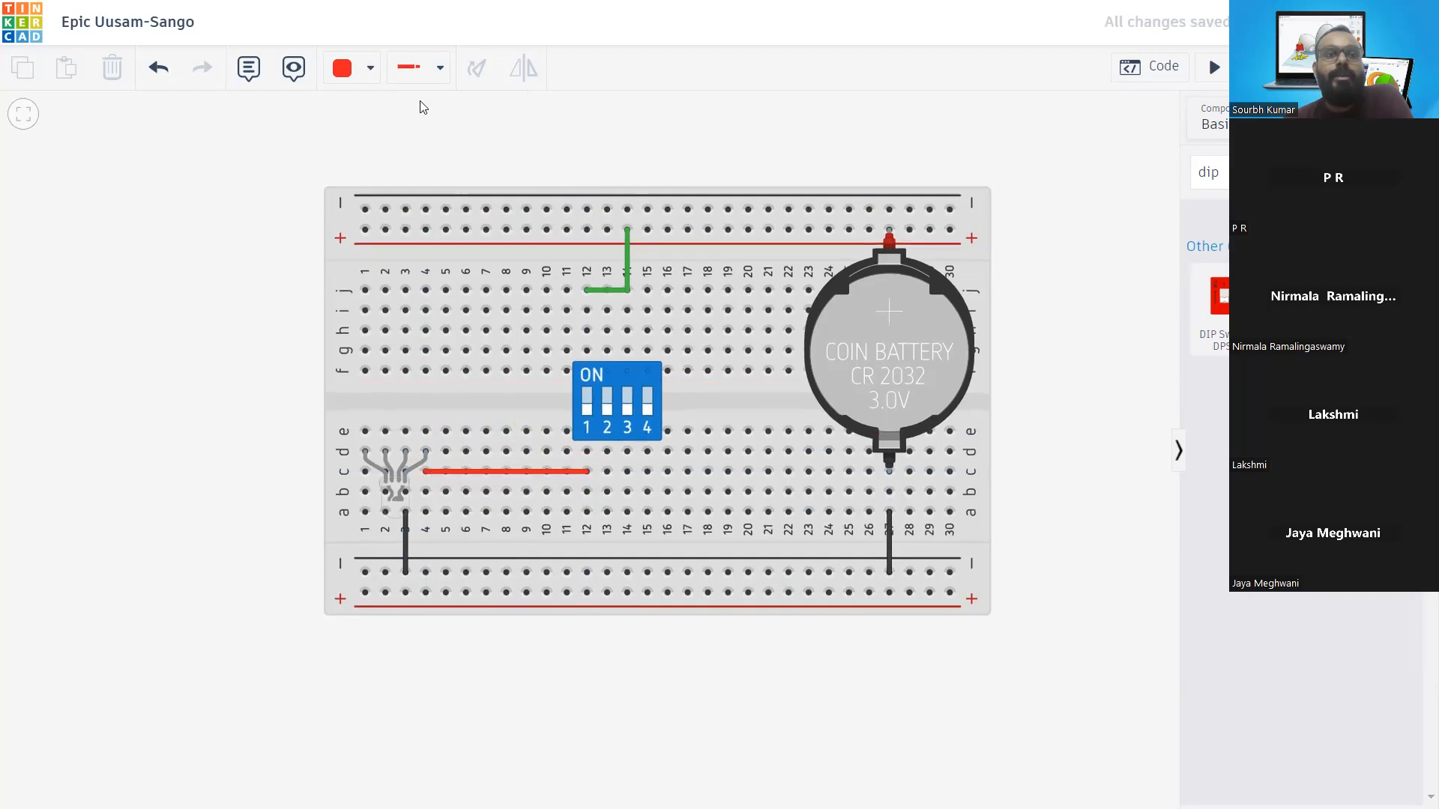
Connect the RGB LED's blue leg to DIP switch 2 with a blue Normal wire from hole a2 to a13
{"action": "left_click", "coordinate": [416, 75]}
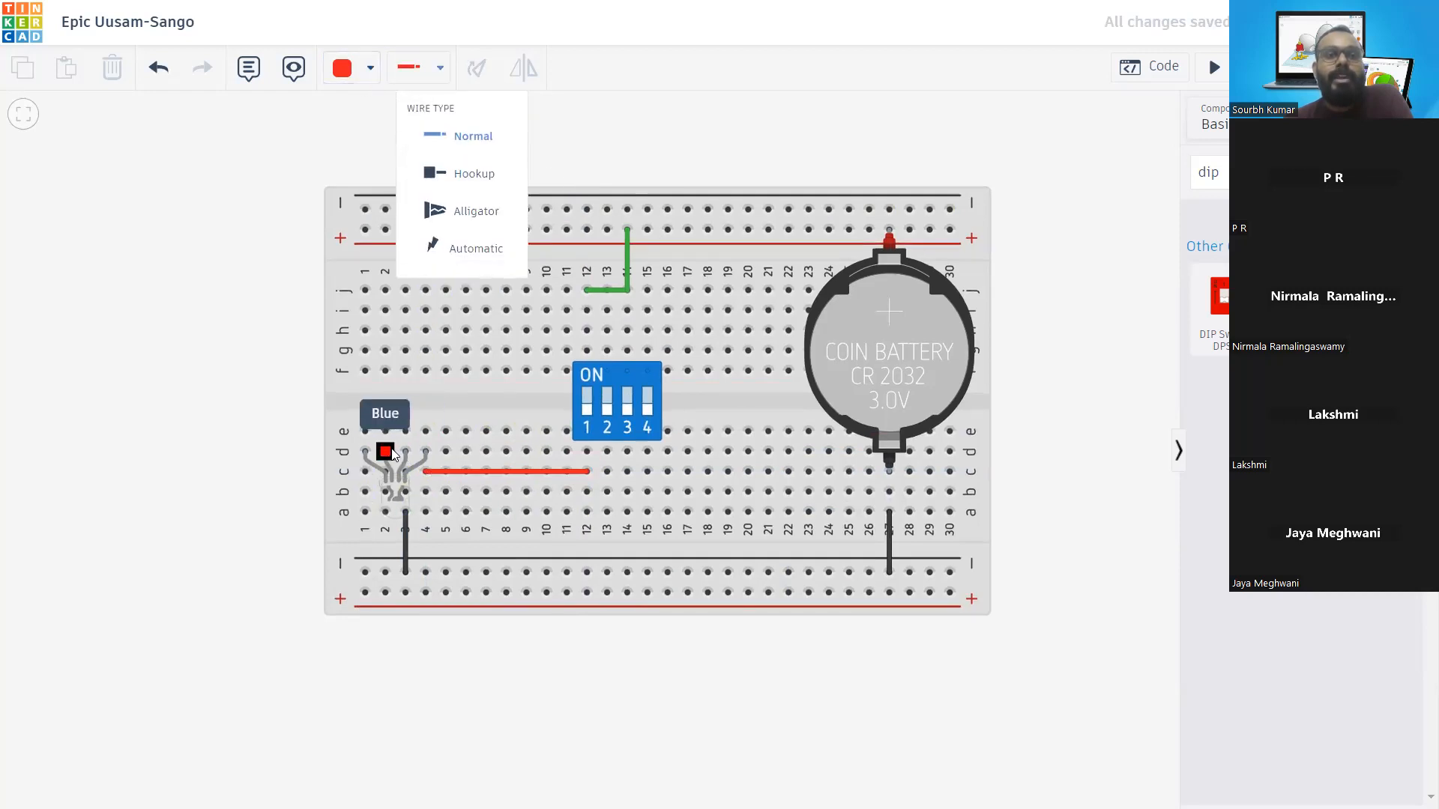
{"action": "left_click", "coordinate": [370, 69]}
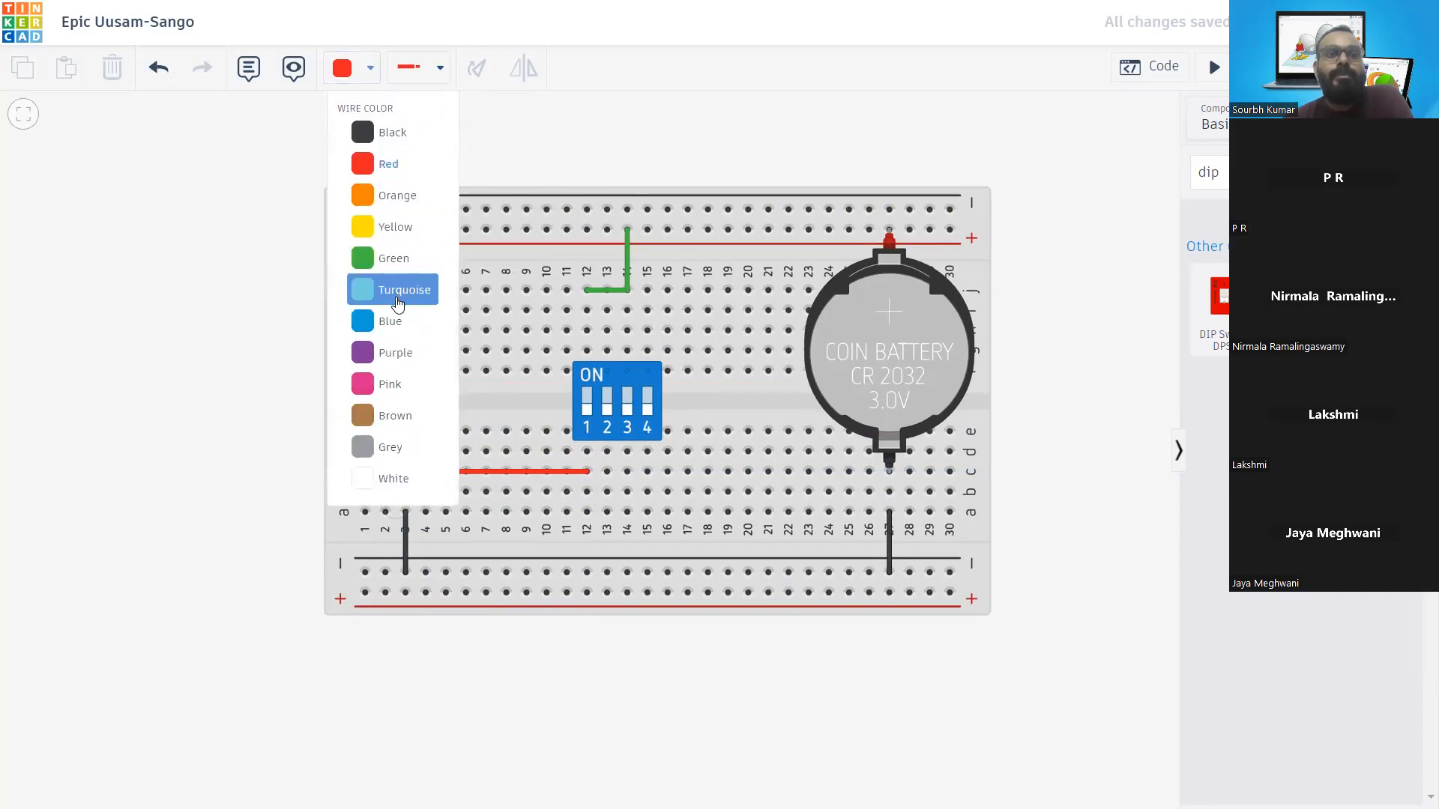
{"action": "left_click", "coordinate": [389, 320]}
{"action": "left_click", "coordinate": [420, 67]}
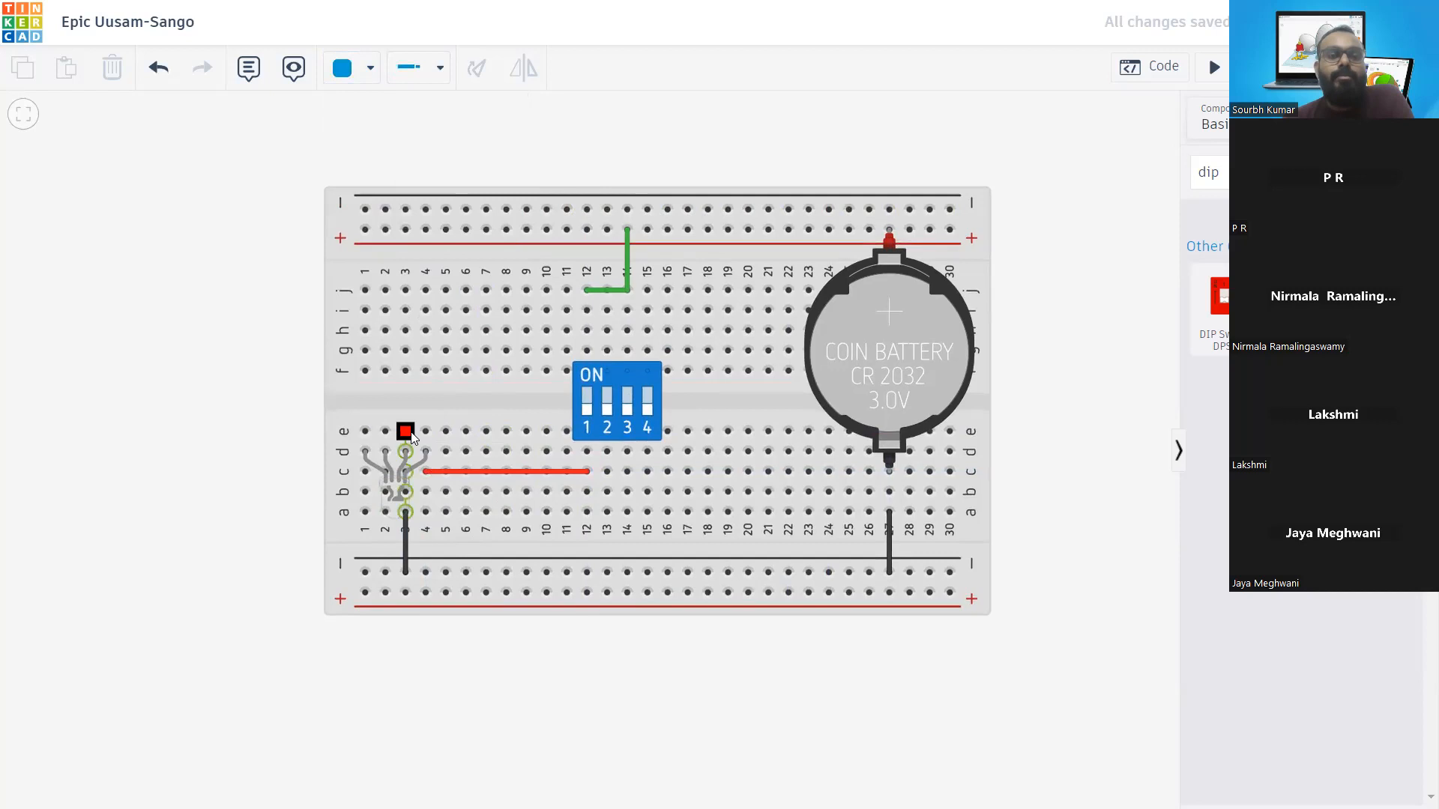
{"action": "left_click", "coordinate": [385, 512]}
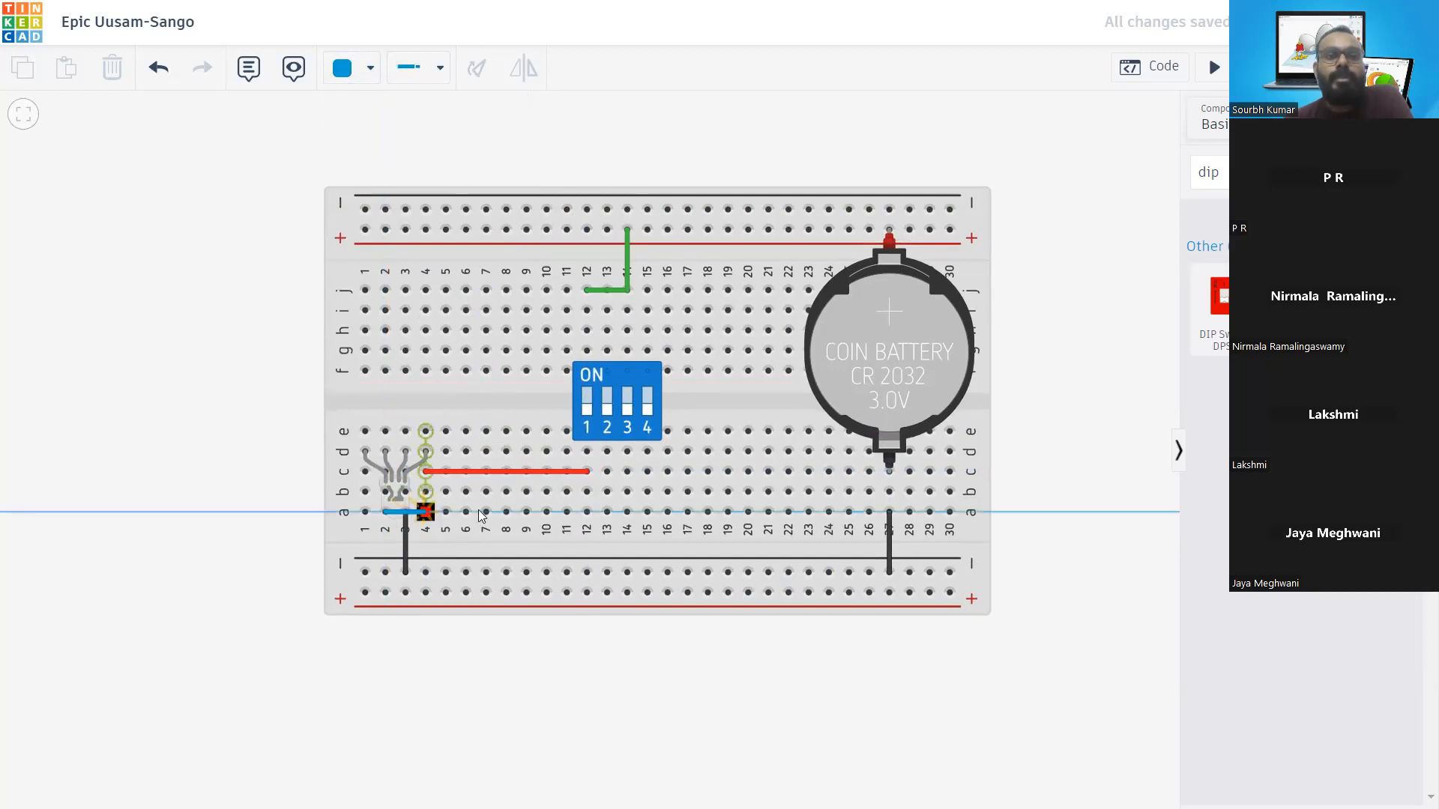
{"action": "left_click", "coordinate": [607, 512]}
{"action": "left_click", "coordinate": [501, 154]}
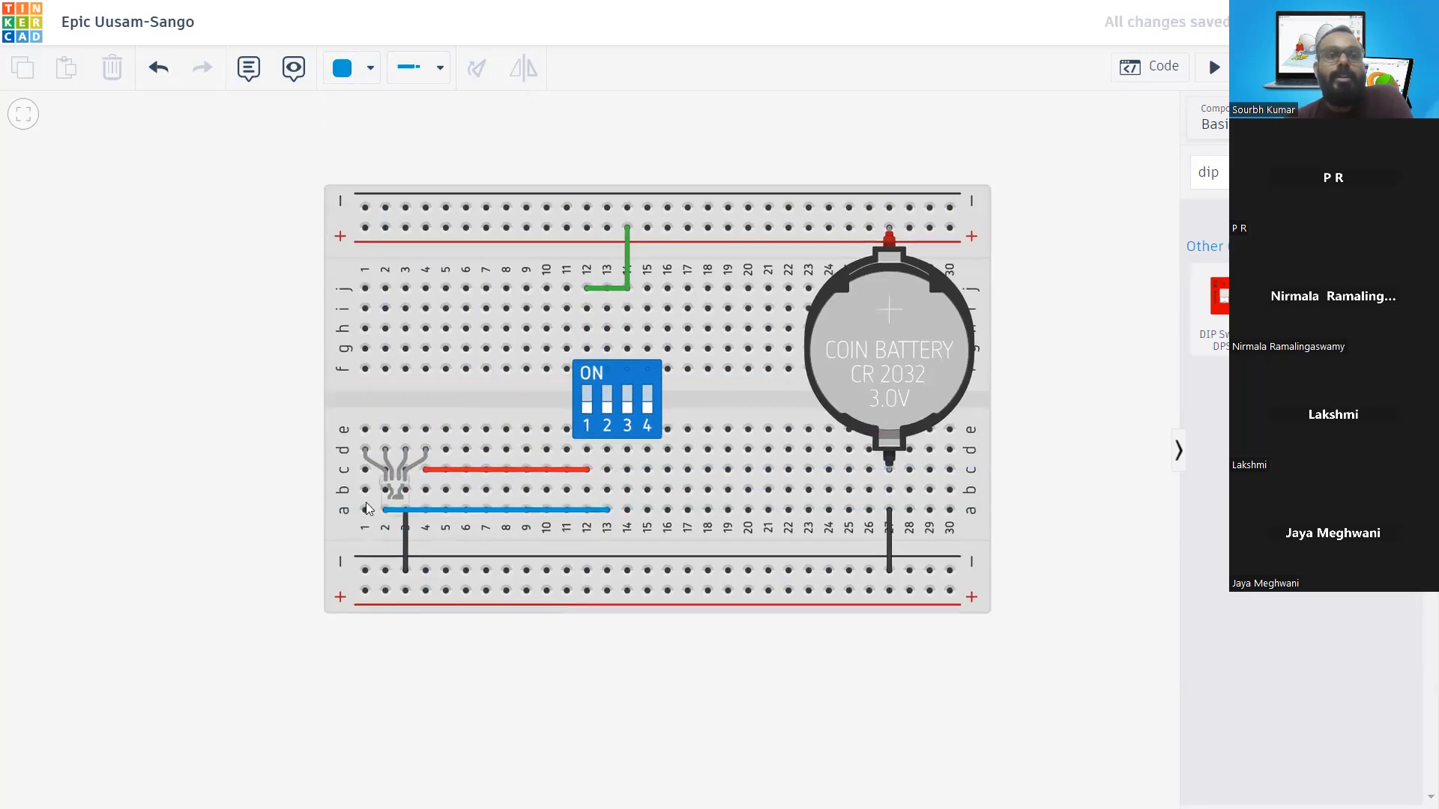
Connect the RGB LED's green leg to DIP switch 3 with a green Normal wire from hole b1 to b14
{"action": "left_click", "coordinate": [371, 72]}
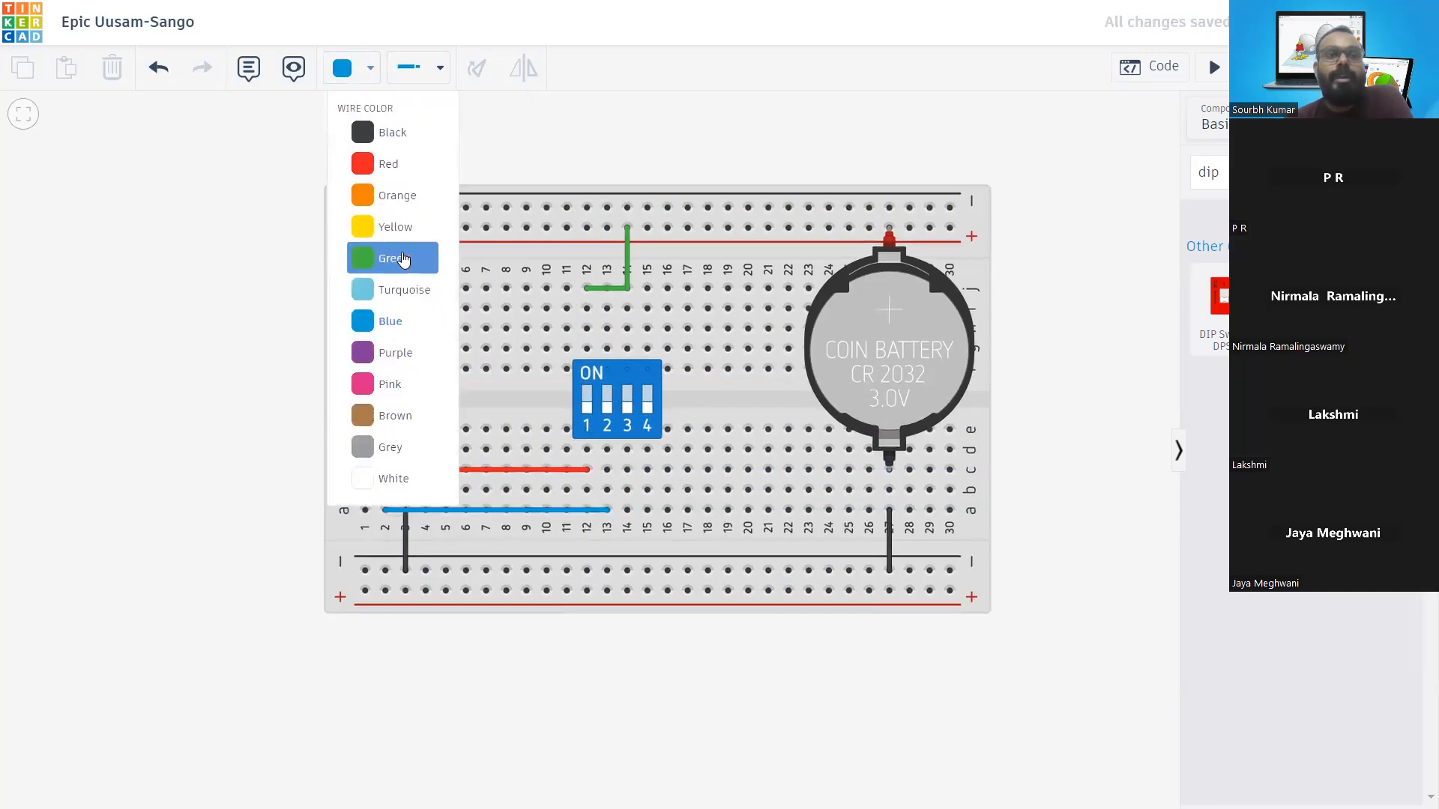
{"action": "left_click", "coordinate": [403, 260]}
{"action": "left_click", "coordinate": [425, 69]}
{"action": "left_click", "coordinate": [466, 133]}
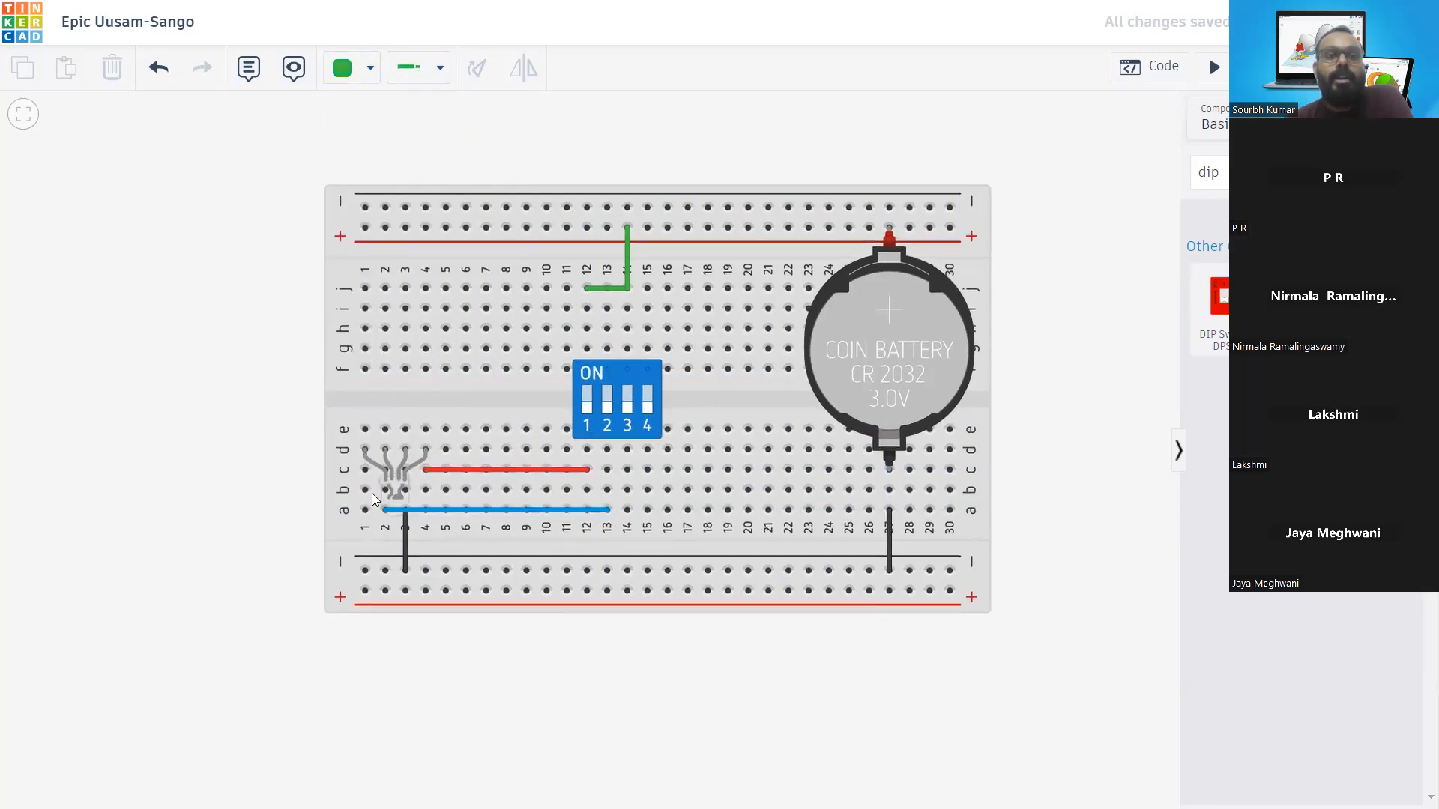
{"action": "left_click", "coordinate": [366, 490]}
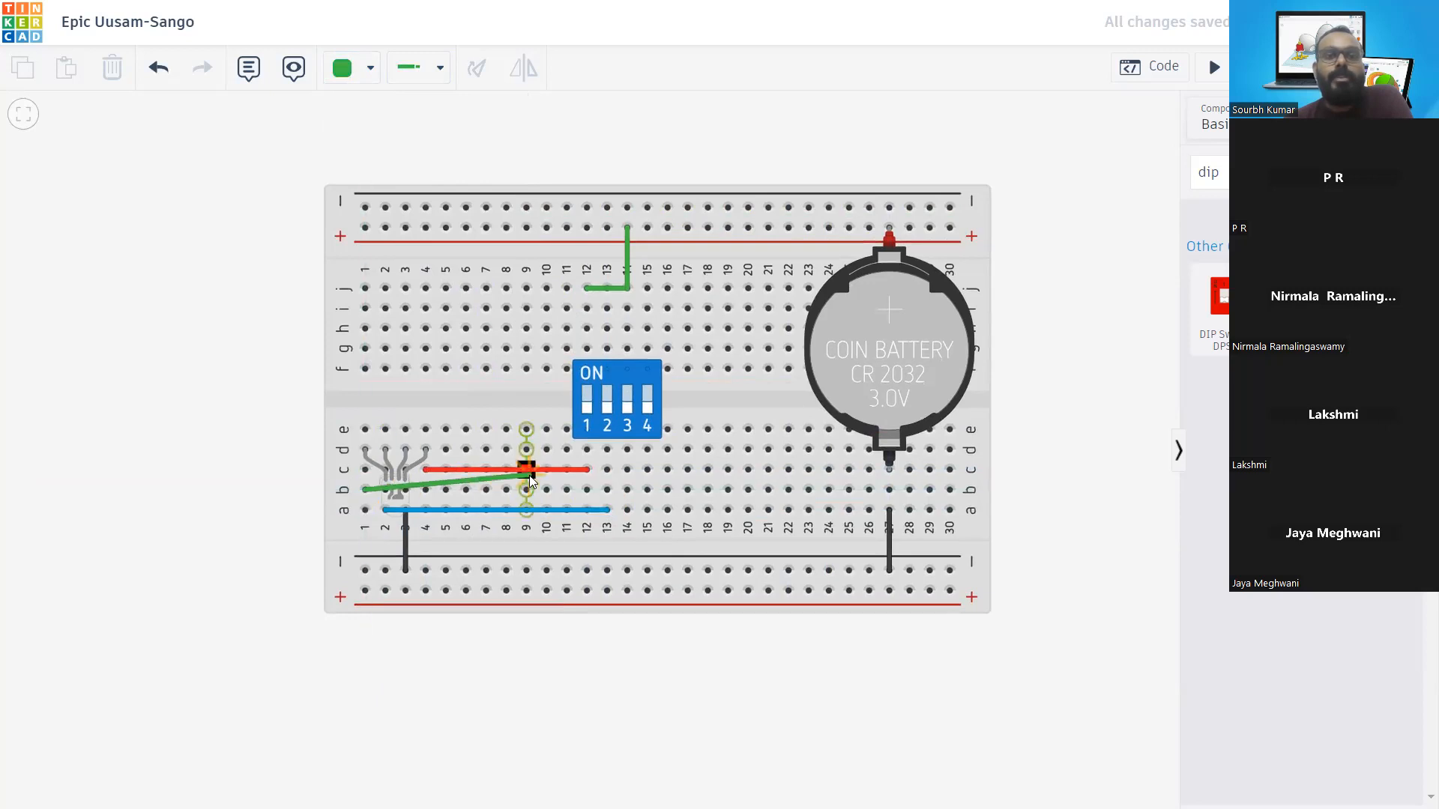
{"action": "left_click", "coordinate": [628, 490]}
{"action": "left_click", "coordinate": [695, 177]}
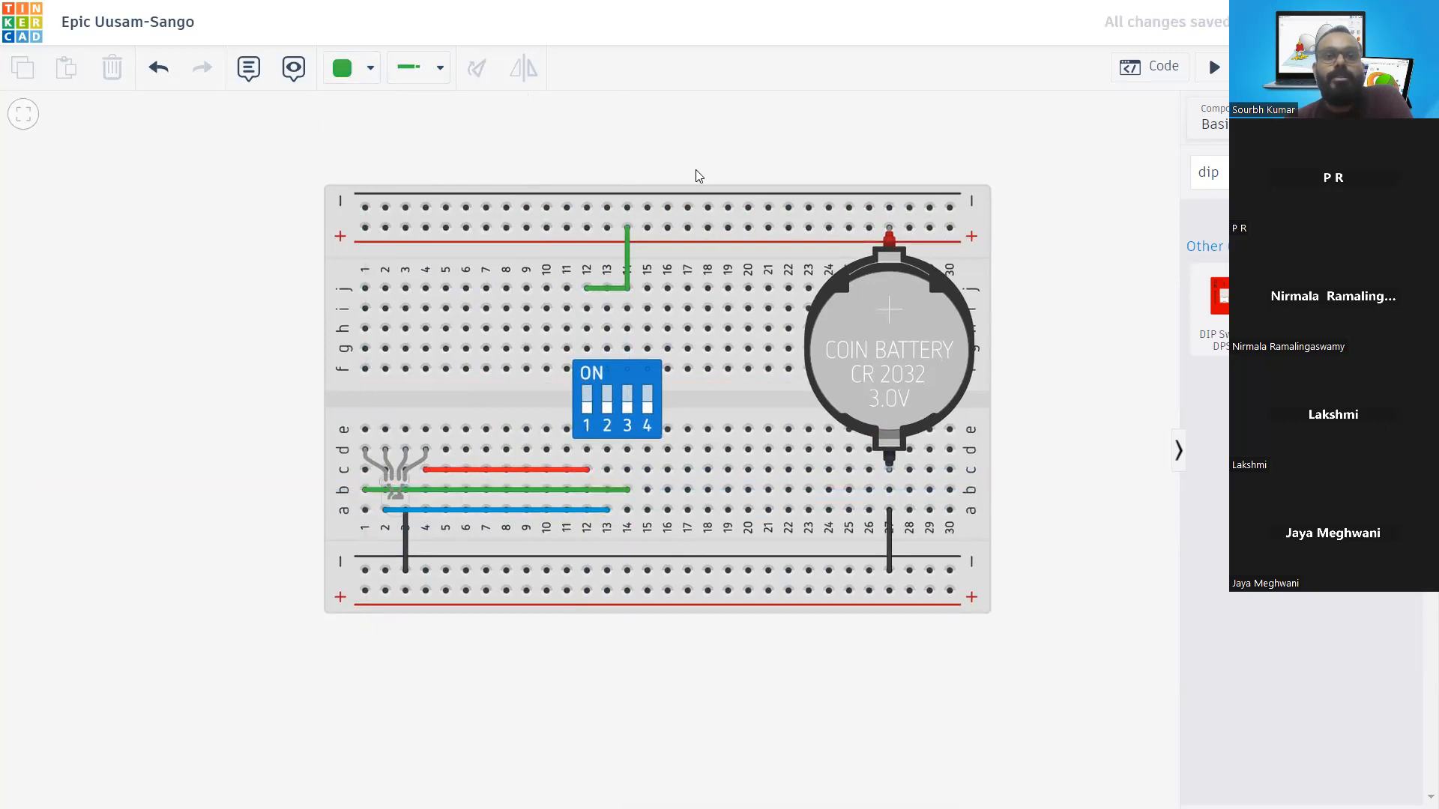
Add a resistor between the DIP switch and the coin cell, and undo the accidental deletion of the green wire to the positive rail
{"action": "scroll", "coordinate": [405, 468], "scroll_direction": "up", "scroll_amount": 1}
{"action": "scroll", "coordinate": [407, 468], "scroll_direction": "down", "scroll_amount": 1}
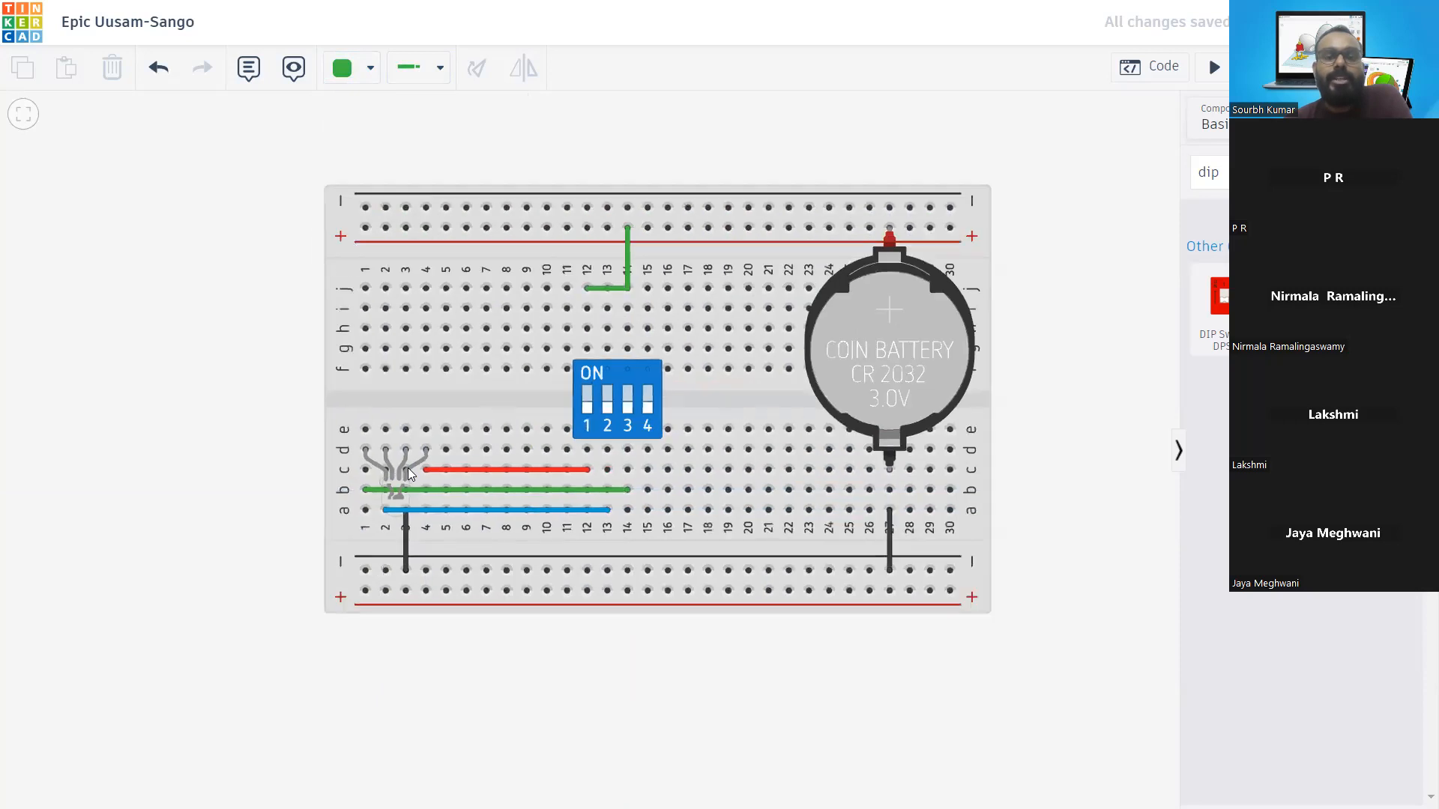
{"action": "left_click_drag", "start_coordinate": [508, 394], "coordinate": [548, 410]}
{"action": "left_click", "coordinate": [1055, 413]}
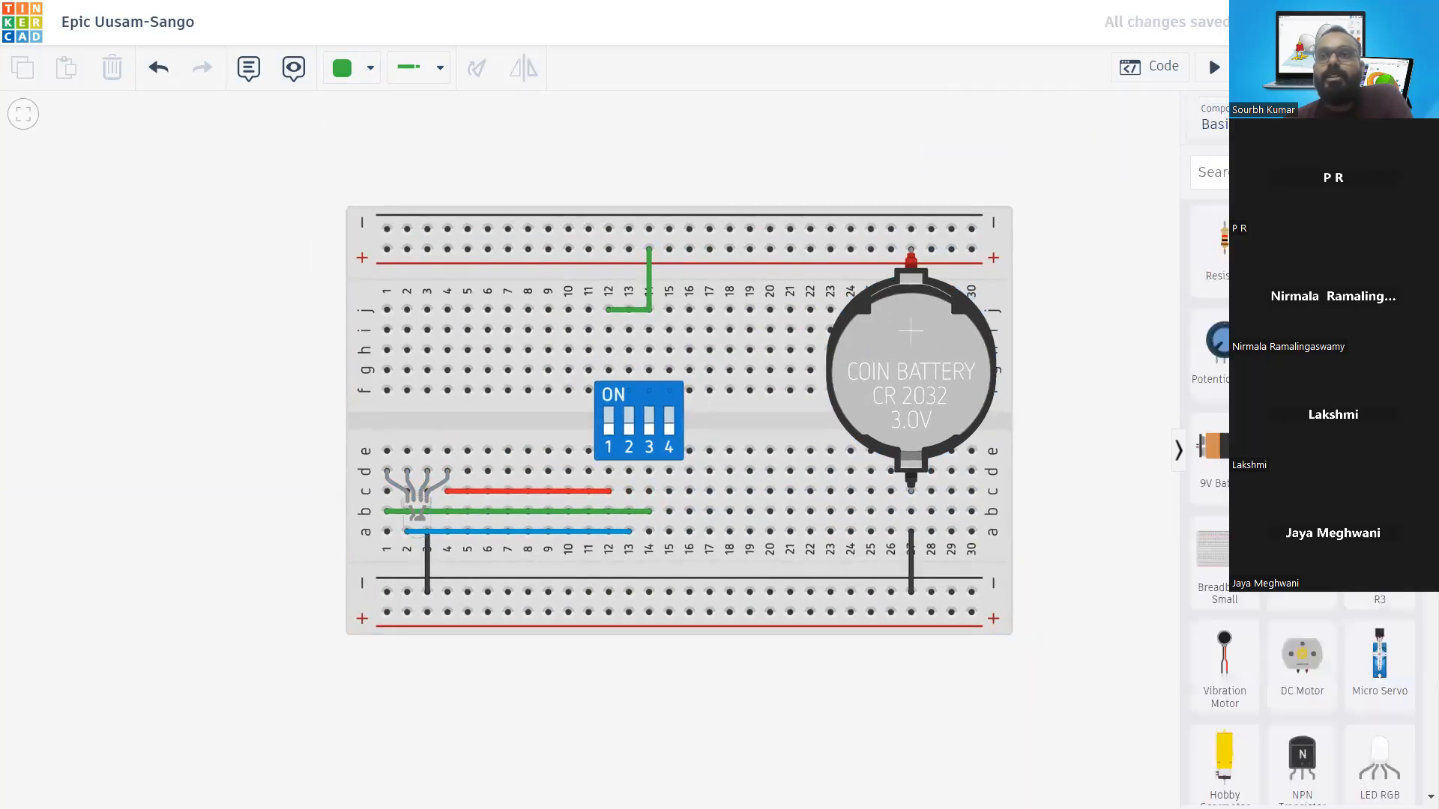
{"action": "left_click_drag", "start_coordinate": [1218, 247], "coordinate": [738, 356]}
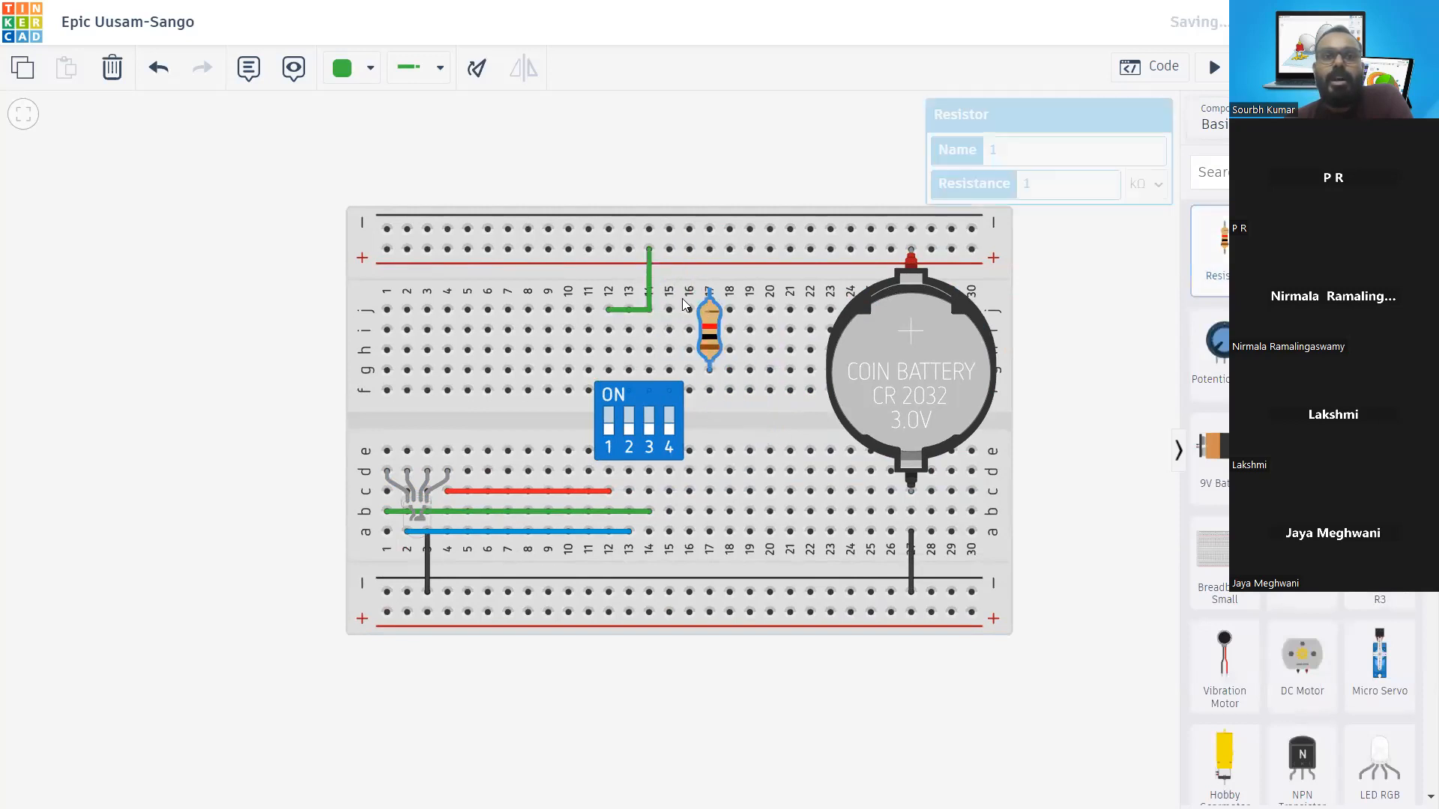
{"action": "key", "text": "Delete"}
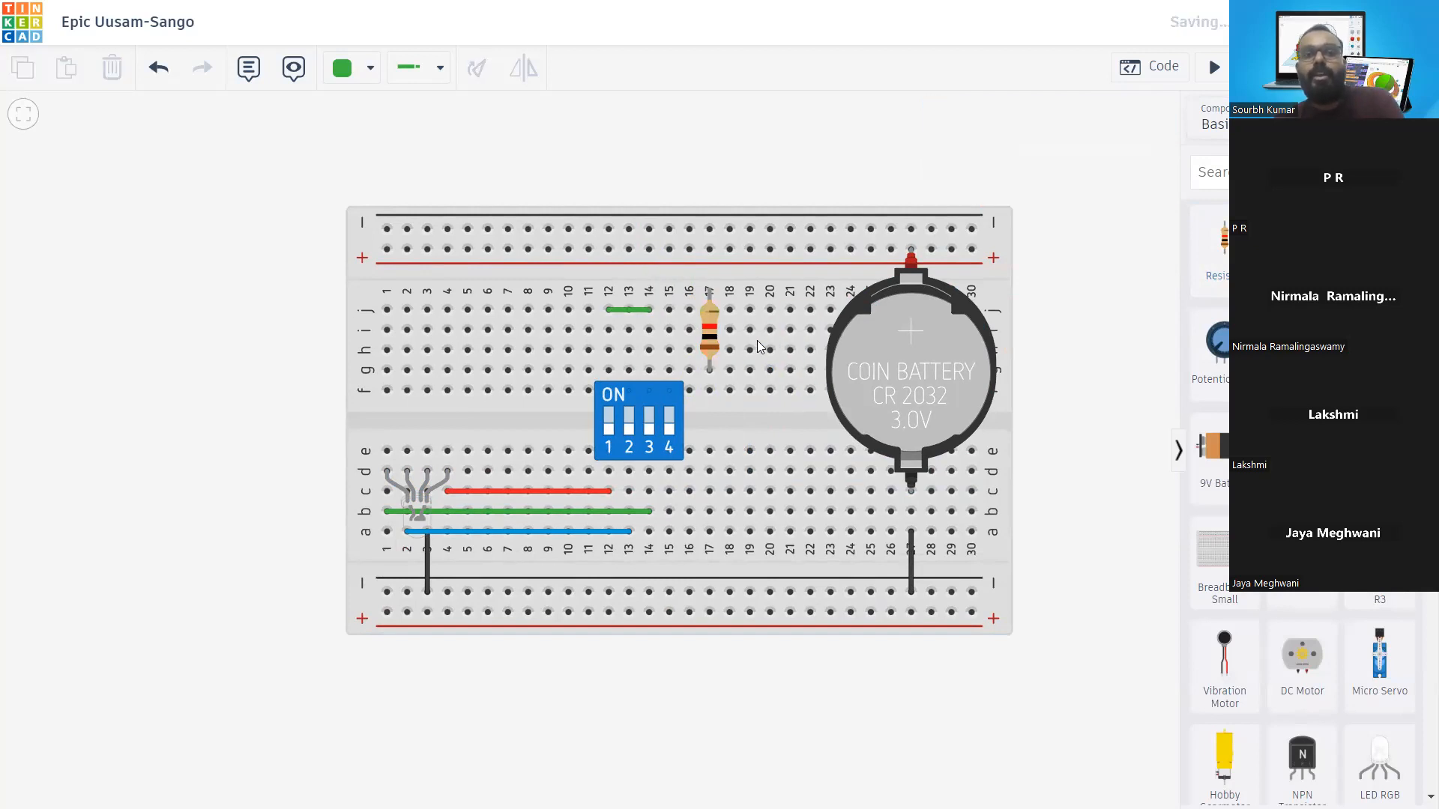
{"action": "key", "text": "ctrl+z"}
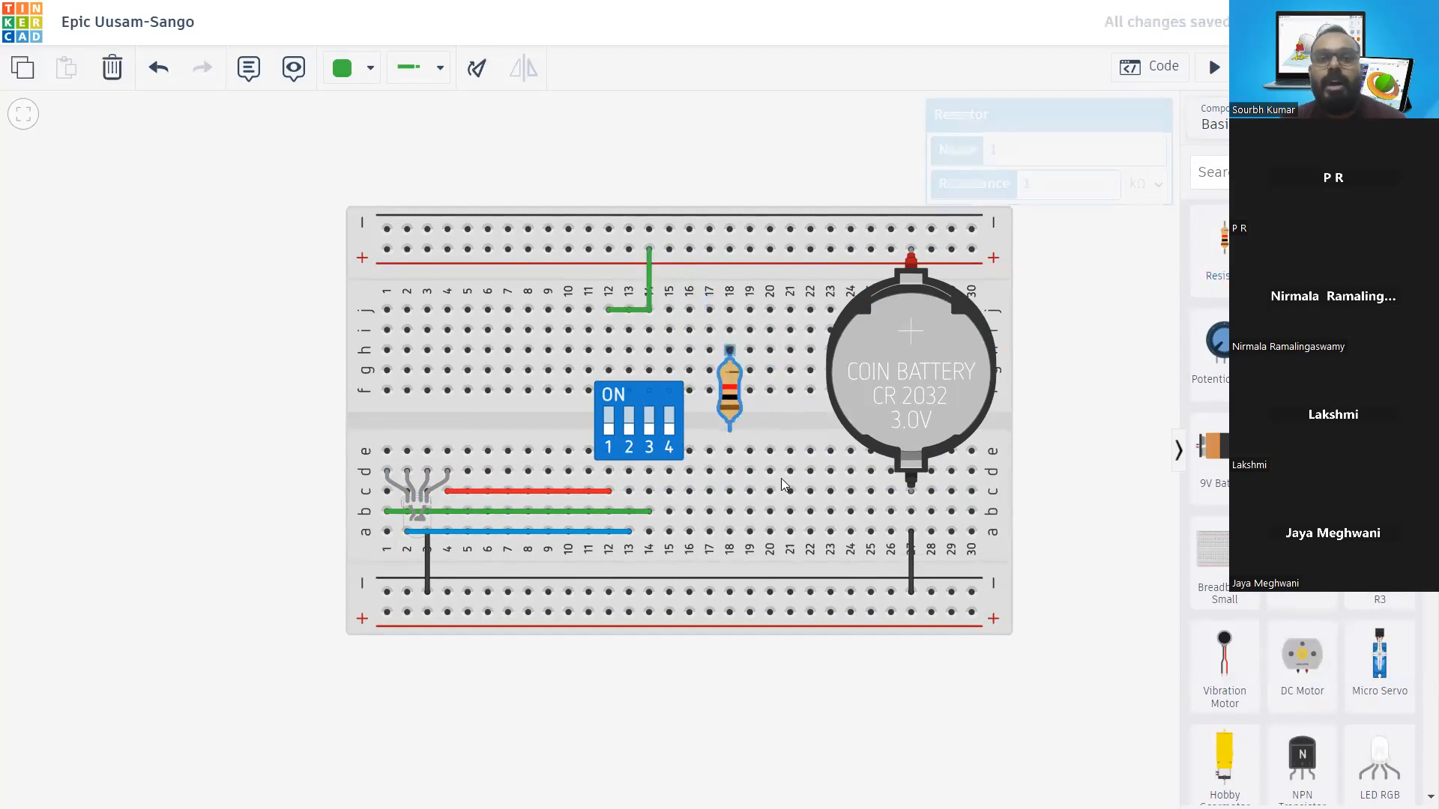
Replace the black wire in column 27 with the resistor, running from hole b27 to the lower negative rail
{"action": "left_click_drag", "start_coordinate": [714, 344], "coordinate": [856, 547]}
{"action": "left_click", "coordinate": [916, 569]}
{"action": "left_click", "coordinate": [911, 564]}
{"action": "key", "text": "Delete"}
{"action": "left_click_drag", "start_coordinate": [855, 534], "coordinate": [915, 553]}
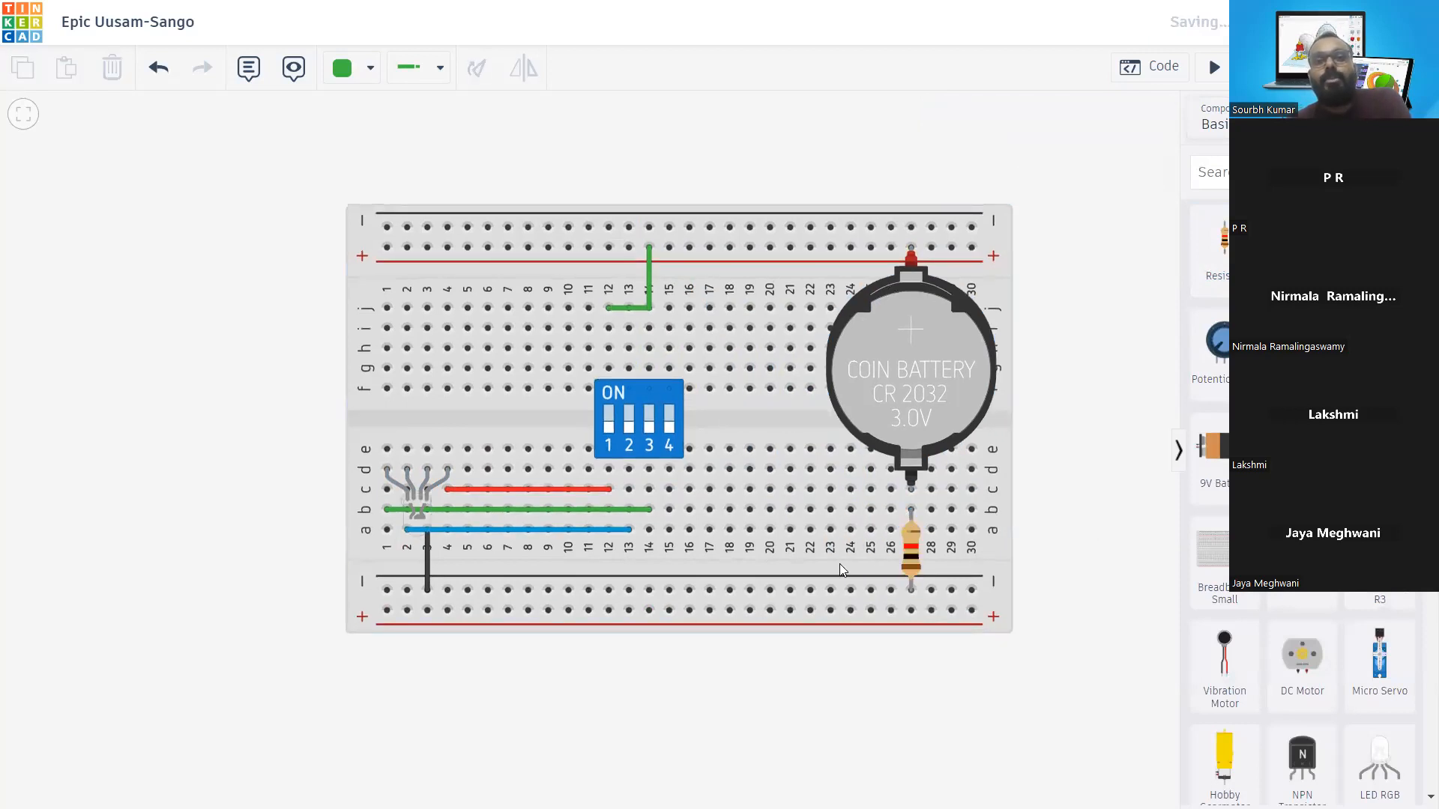
Set the resistor's resistance to 100 Ω
{"action": "left_click", "coordinate": [912, 551]}
{"action": "left_click", "coordinate": [1043, 180]}
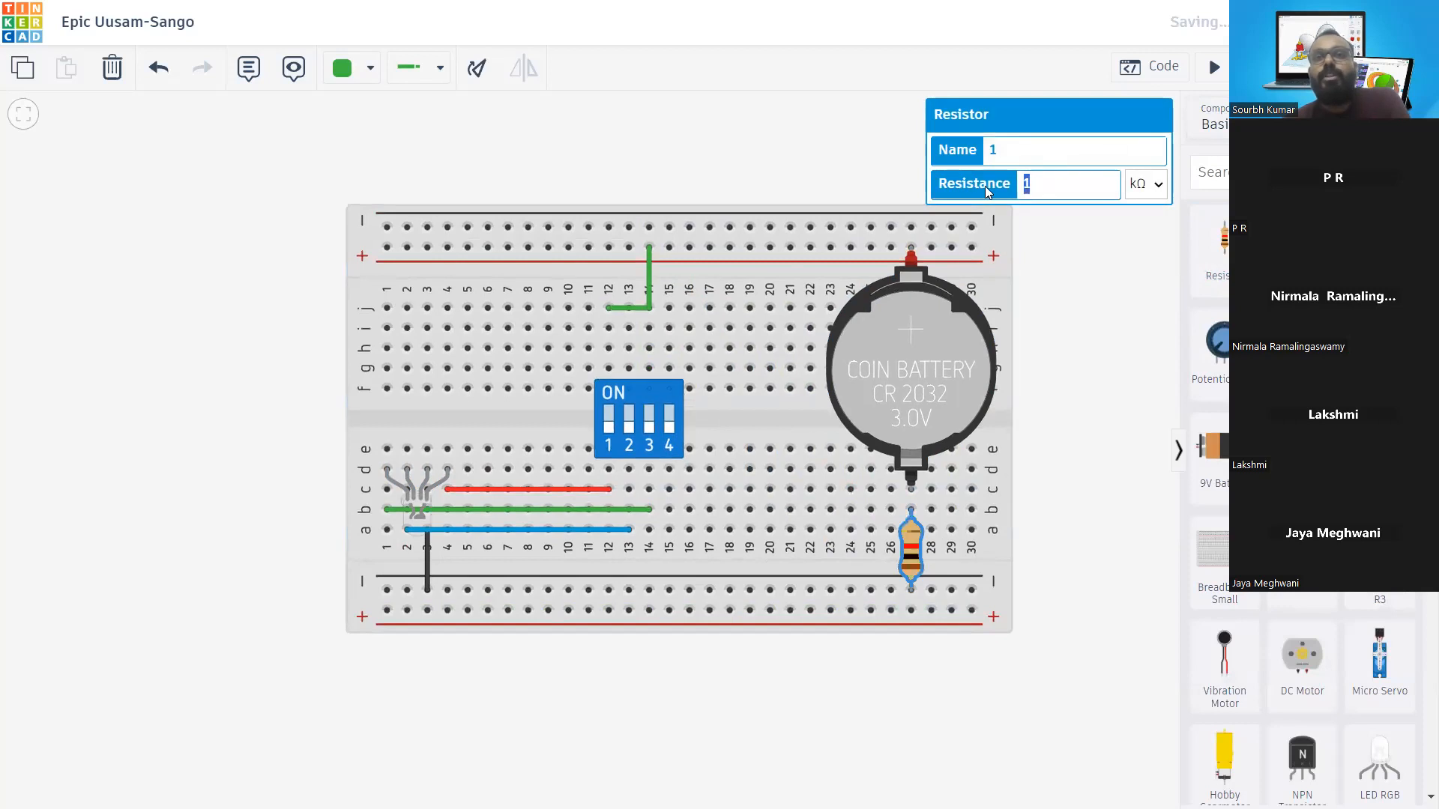
{"action": "type", "text": "00"}
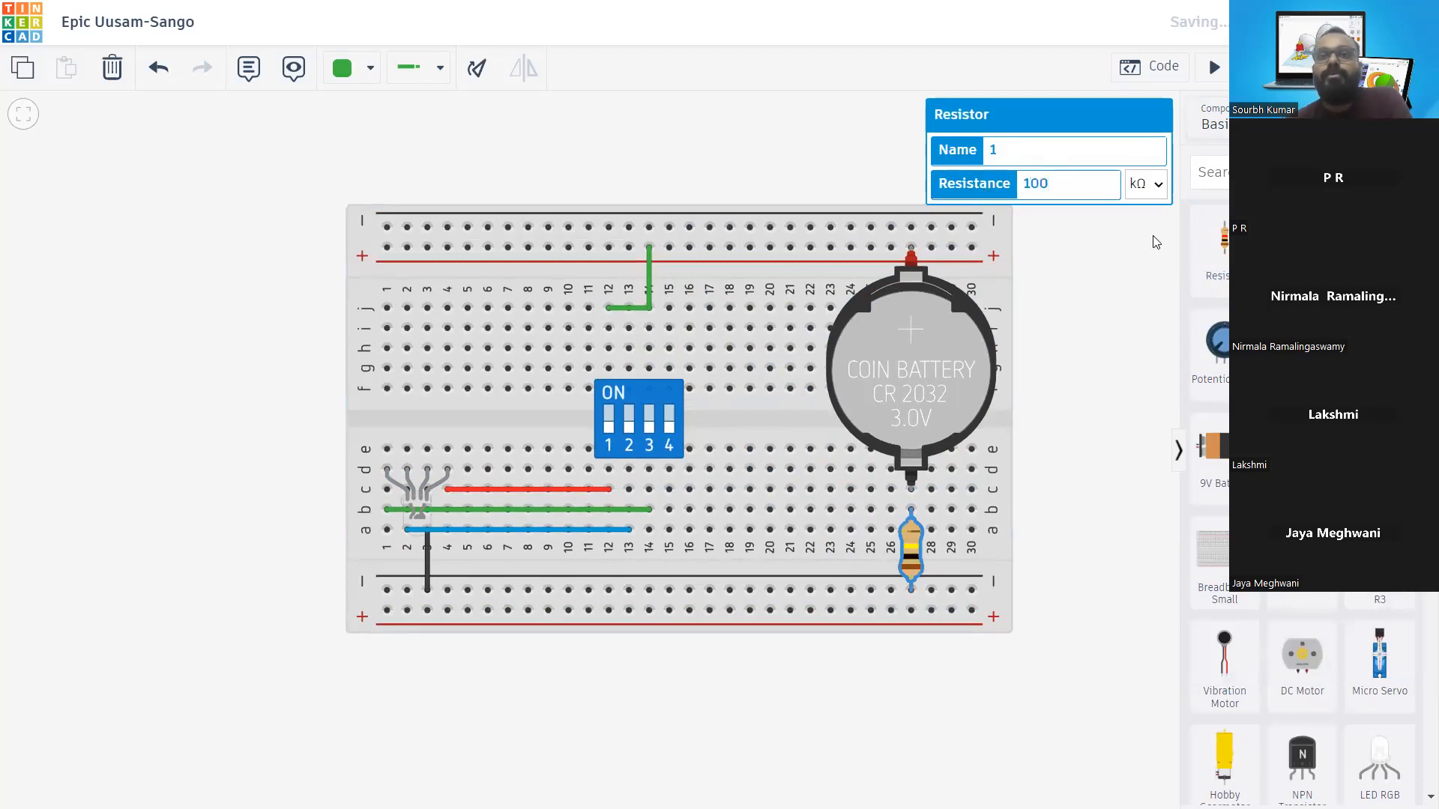
{"action": "left_click", "coordinate": [1142, 186]}
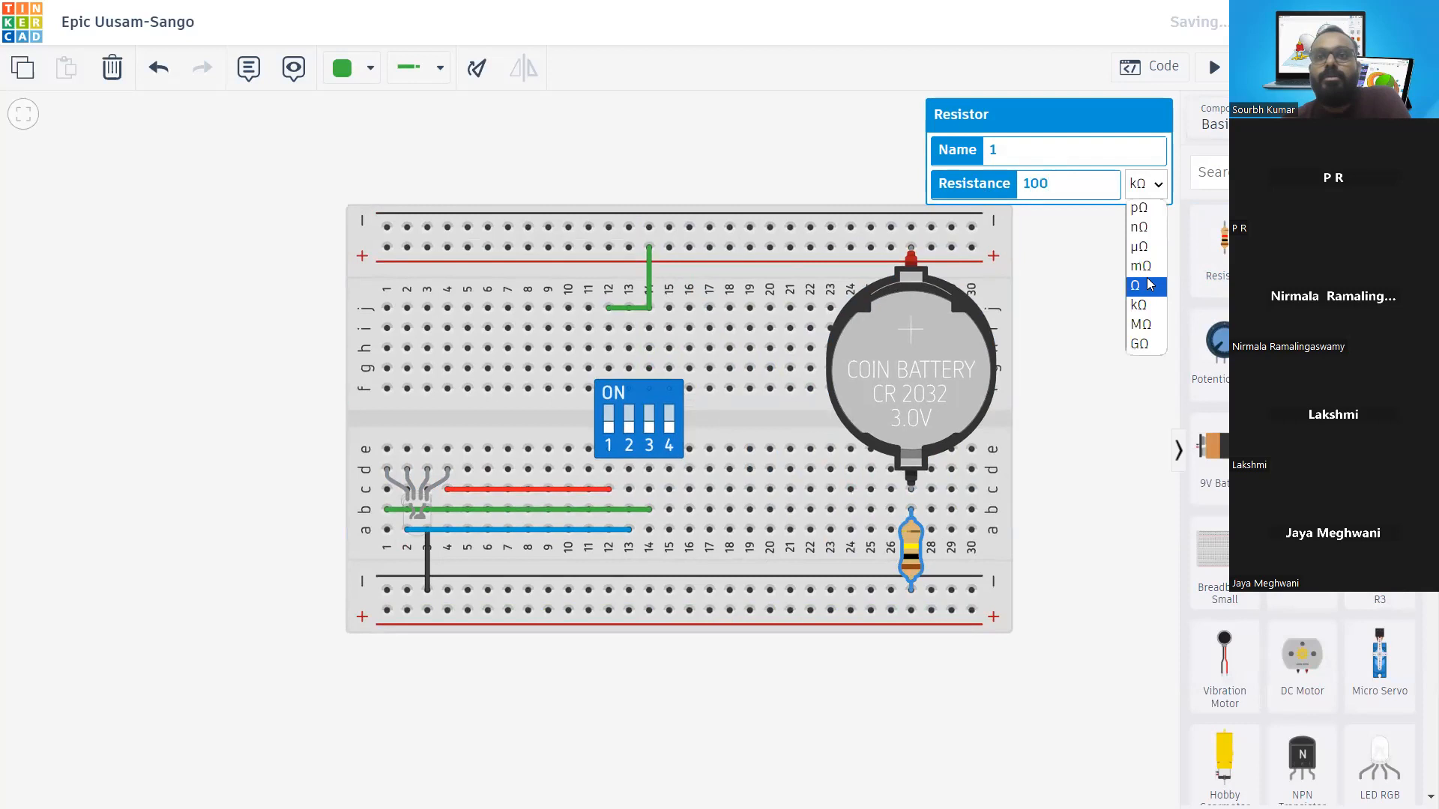
Start the simulation and test the LED's red, blue and green by turning on DIP switches 1, 2 and 3 one at a time
{"action": "left_click", "coordinate": [1214, 67]}
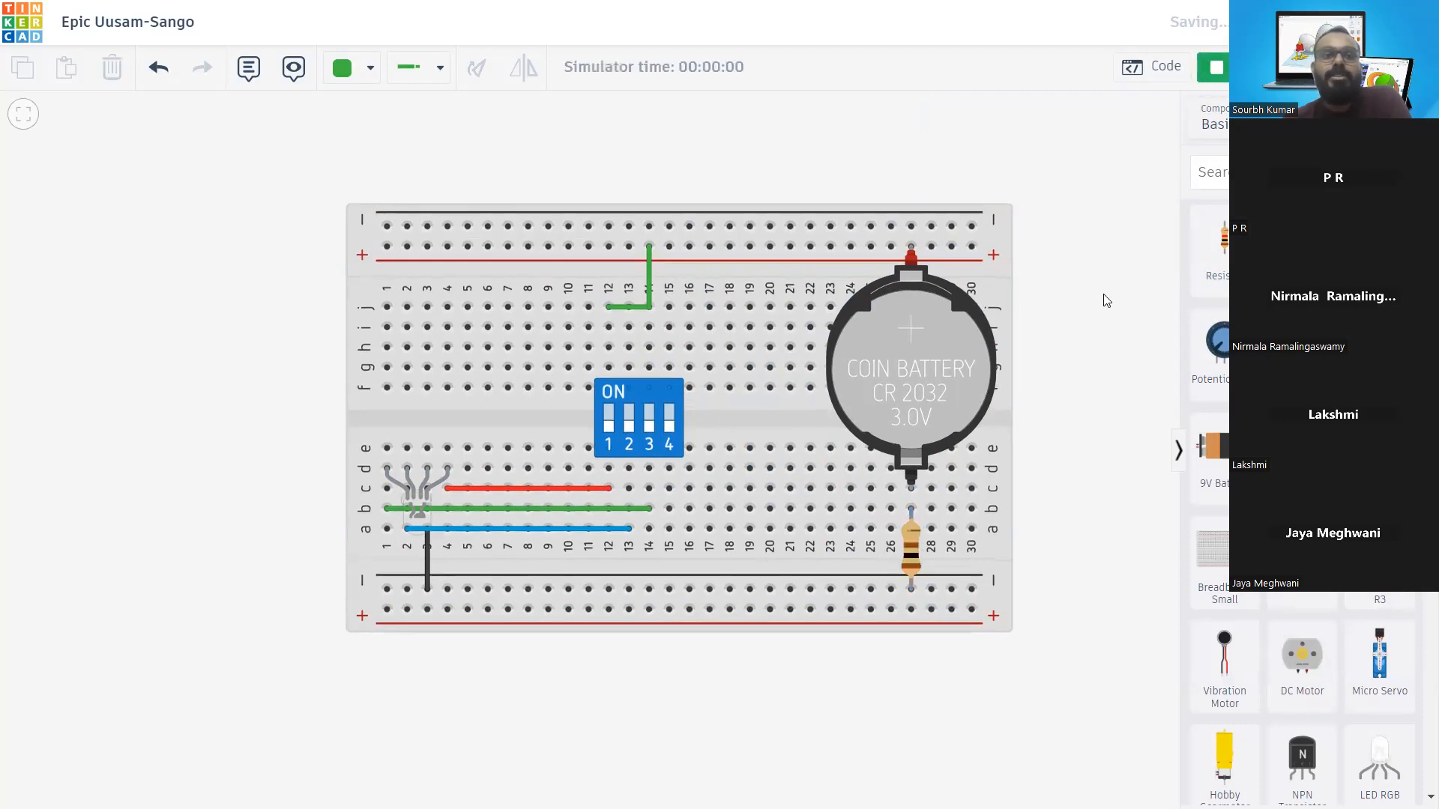
{"action": "left_click", "coordinate": [608, 414]}
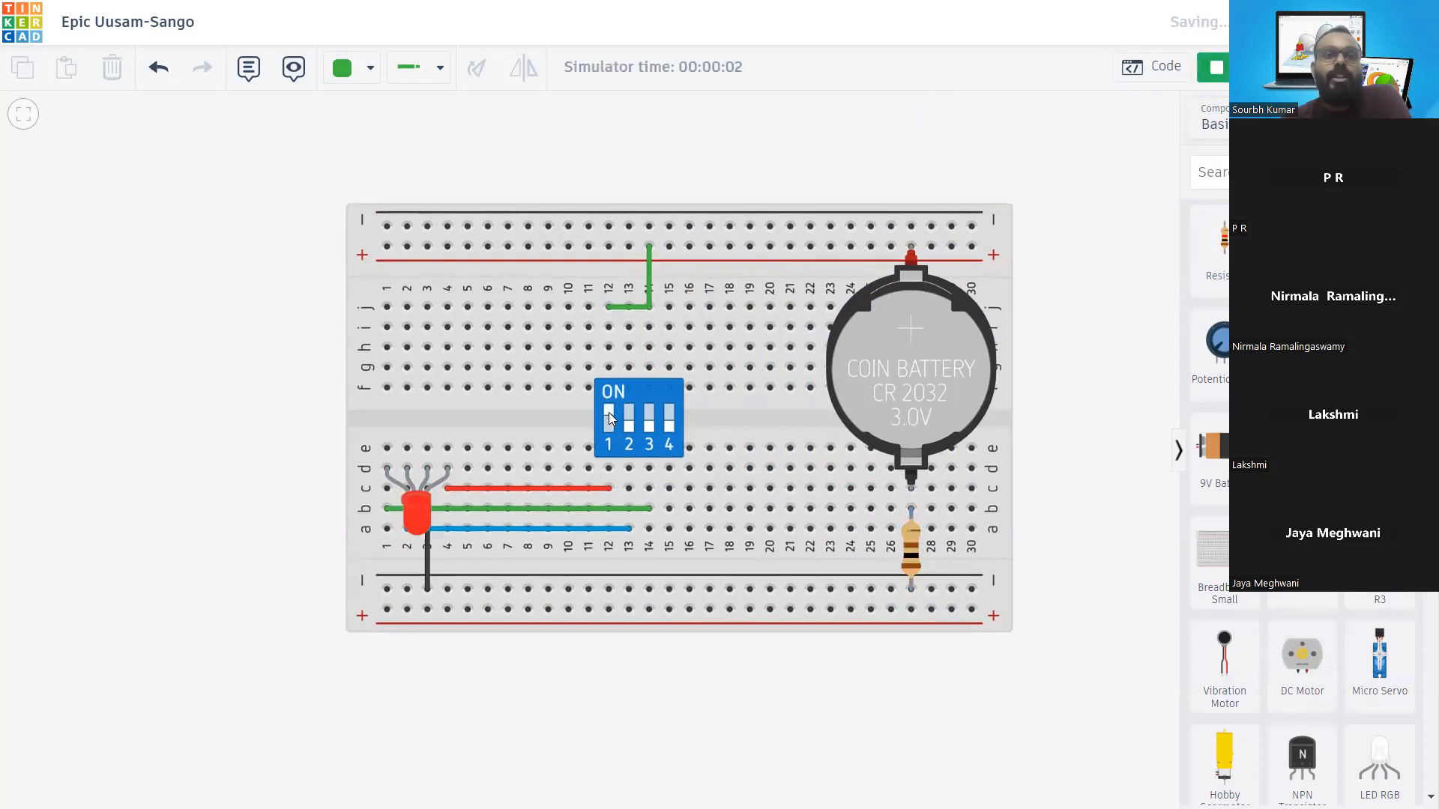
{"action": "left_click", "coordinate": [608, 411]}
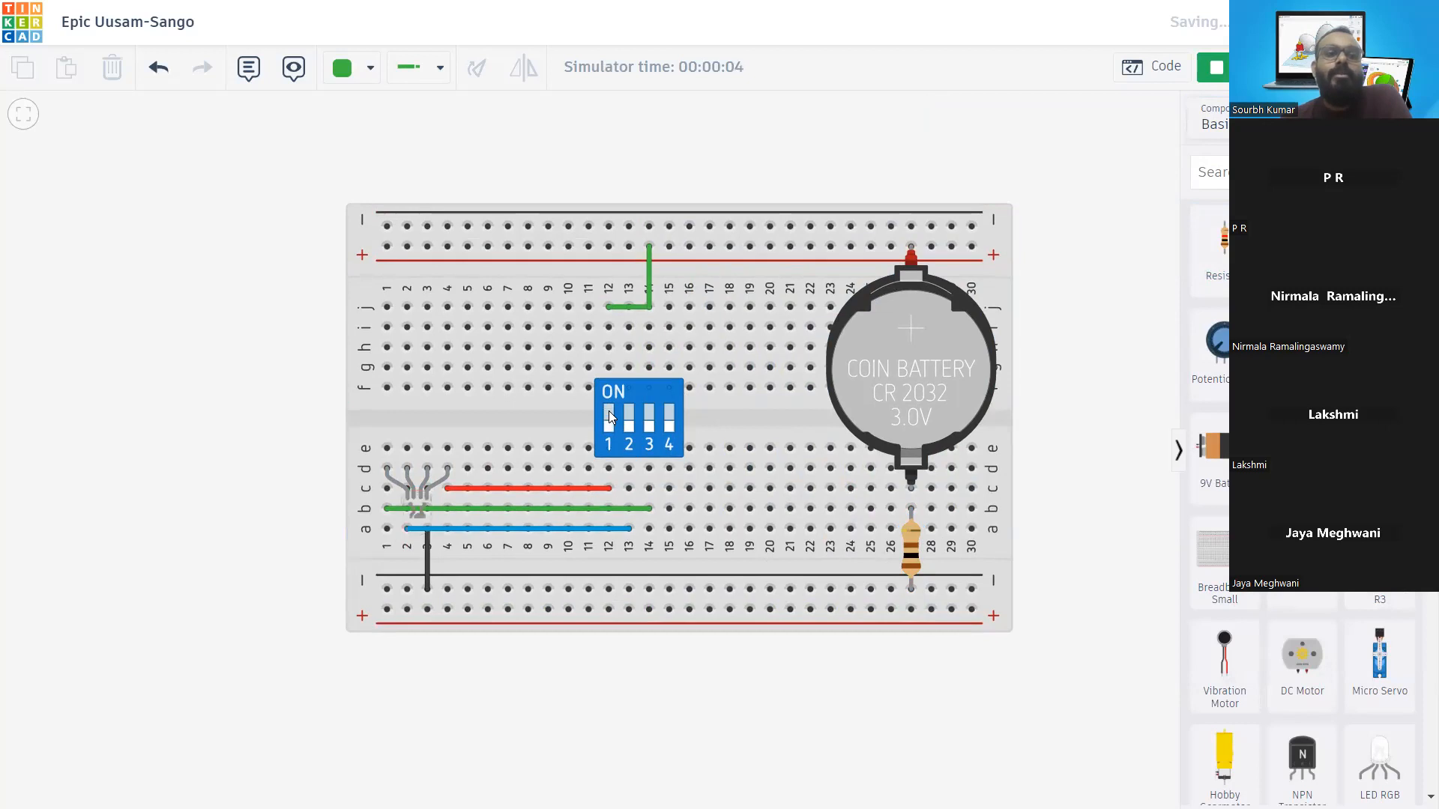
{"action": "left_click", "coordinate": [628, 412]}
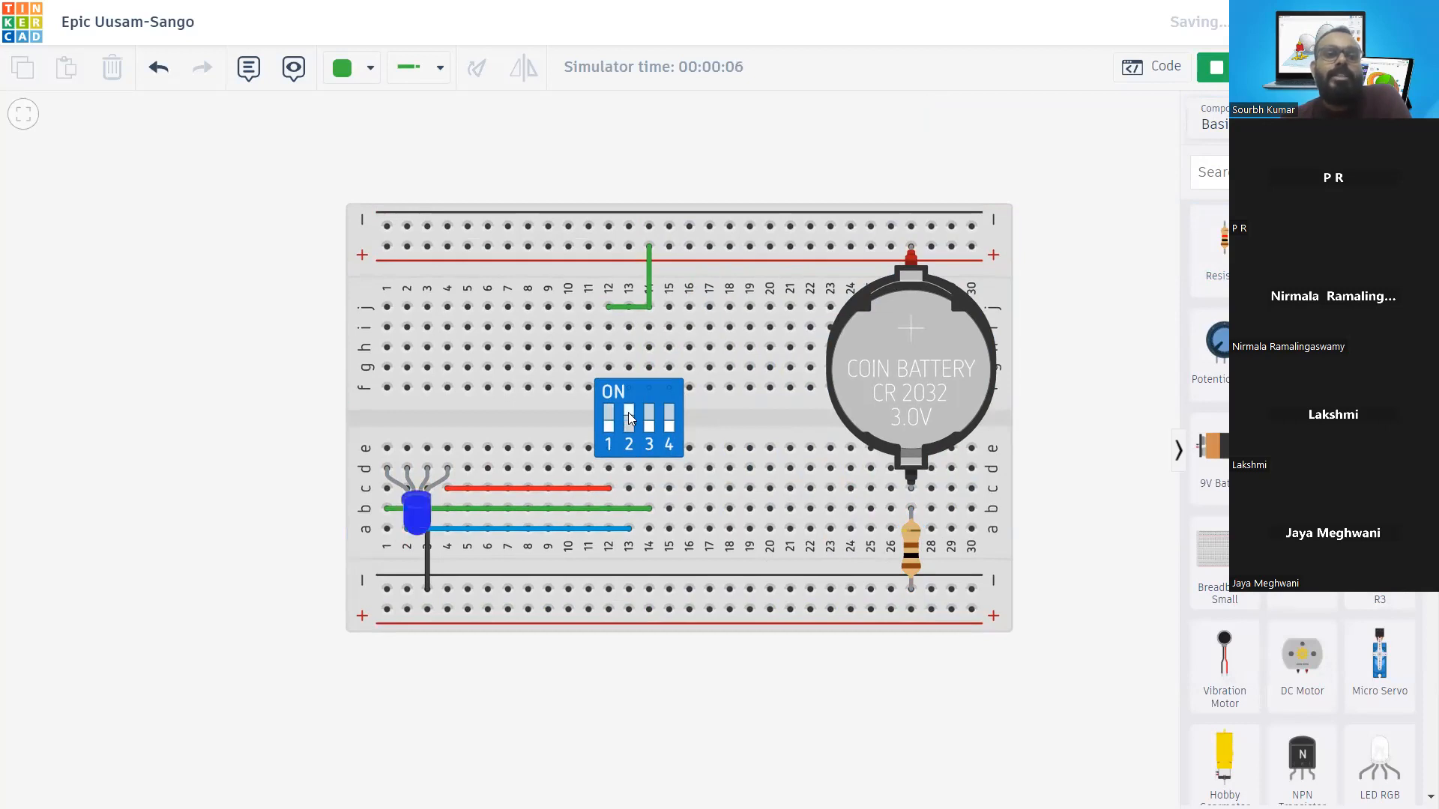
{"action": "left_click", "coordinate": [628, 412]}
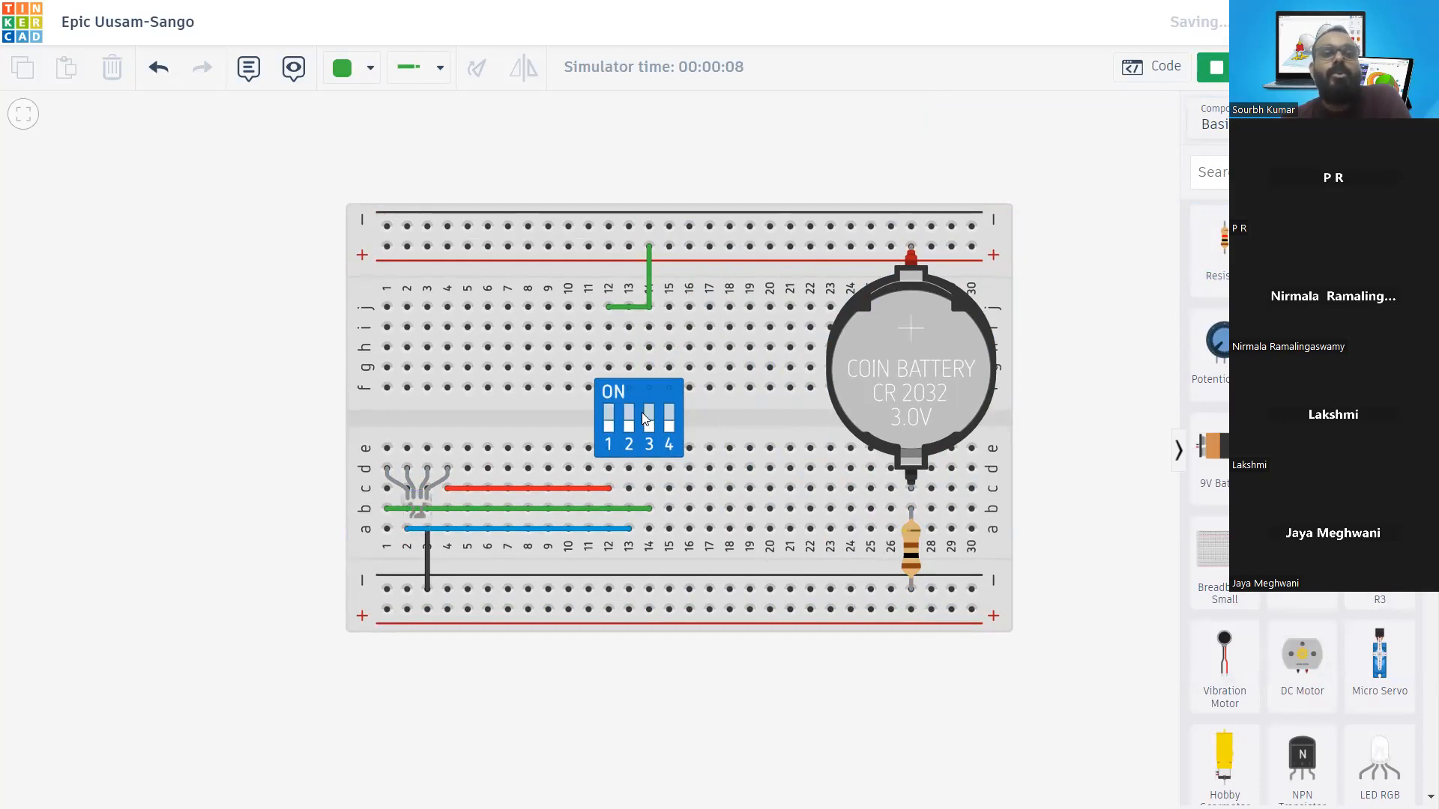
{"action": "left_click", "coordinate": [649, 416]}
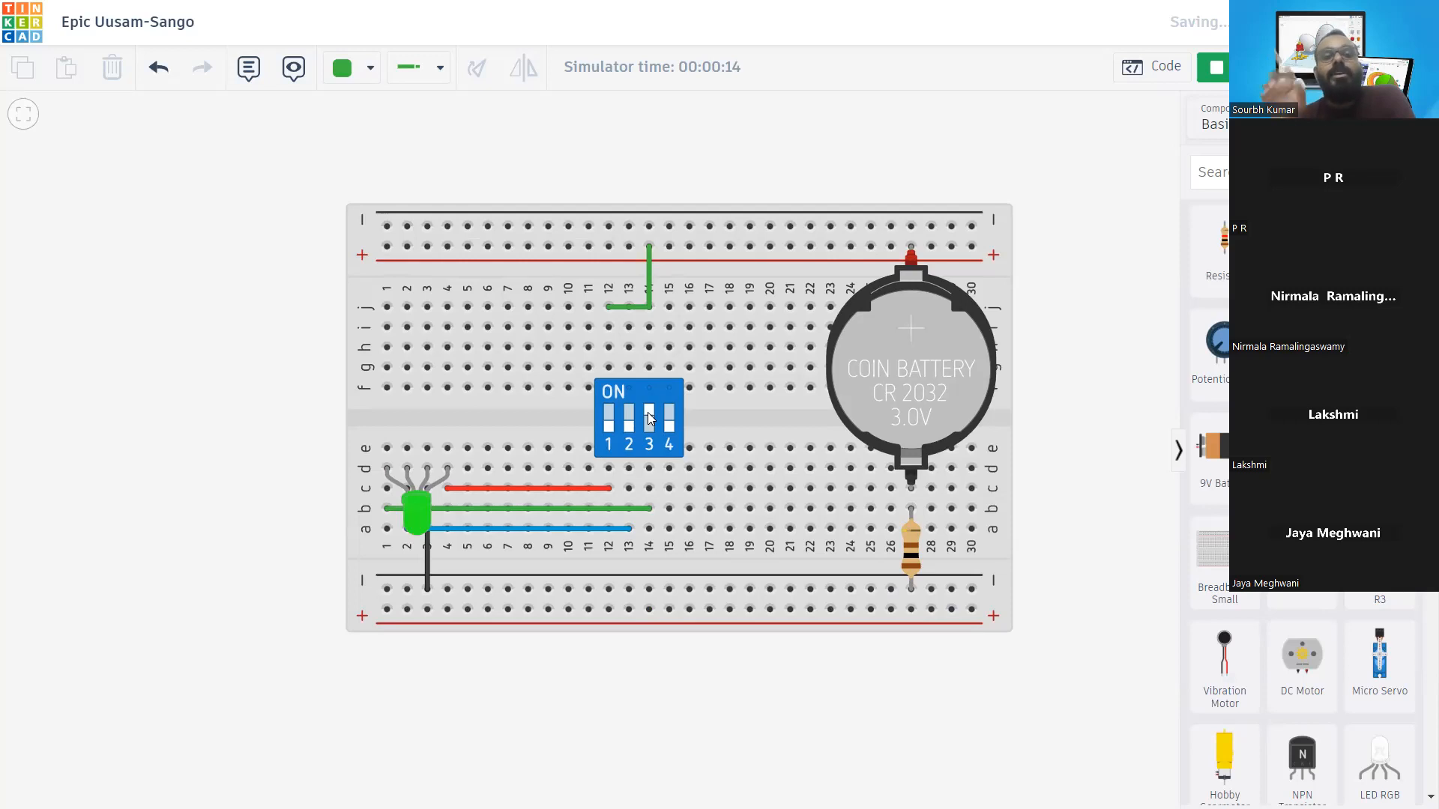
Test the blue and green mix by toggling DIP switches 2 and 3 together and separately, ending with only switch 3 on
{"action": "left_click", "coordinate": [629, 415]}
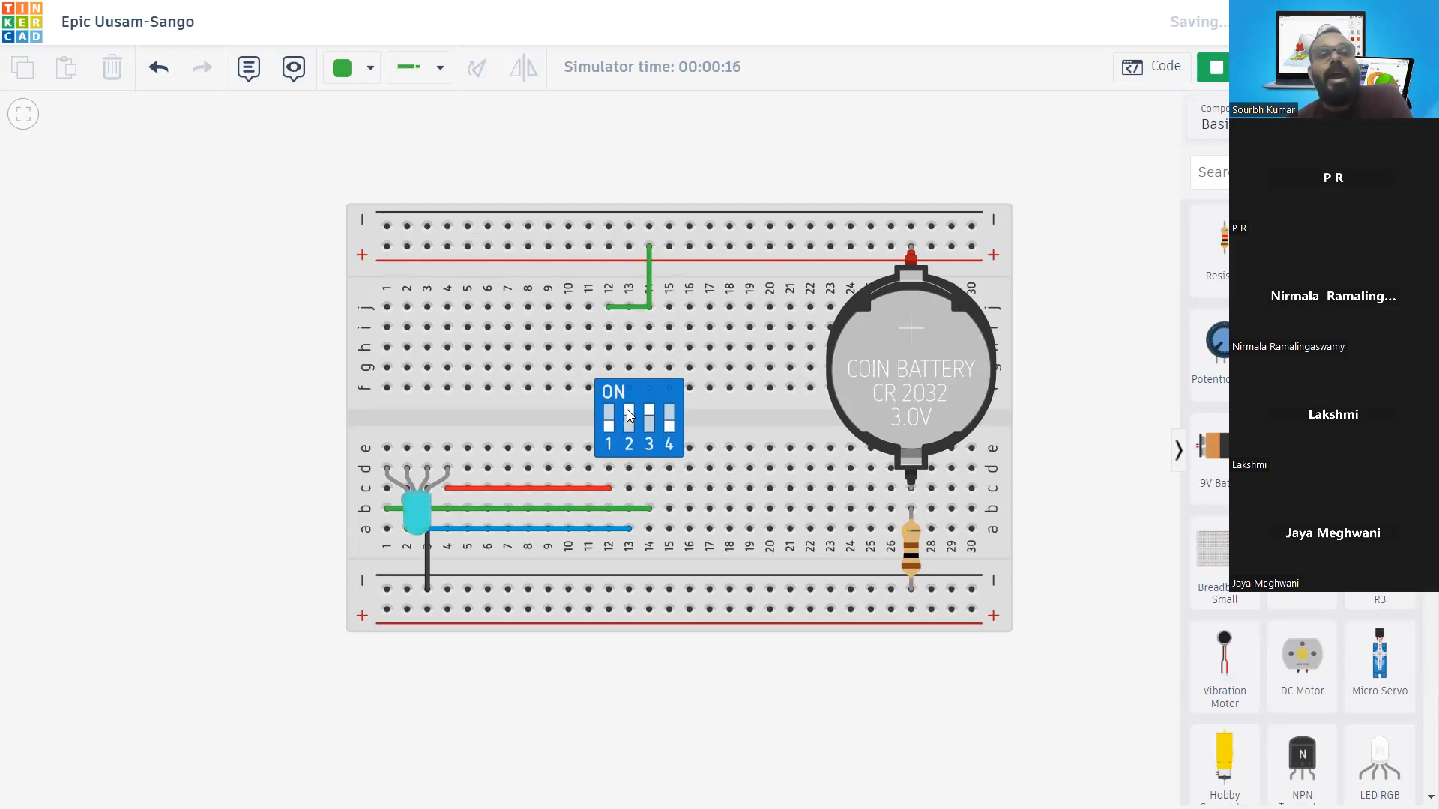
{"action": "left_click", "coordinate": [629, 415]}
{"action": "left_click", "coordinate": [629, 414]}
{"action": "left_click", "coordinate": [629, 415]}
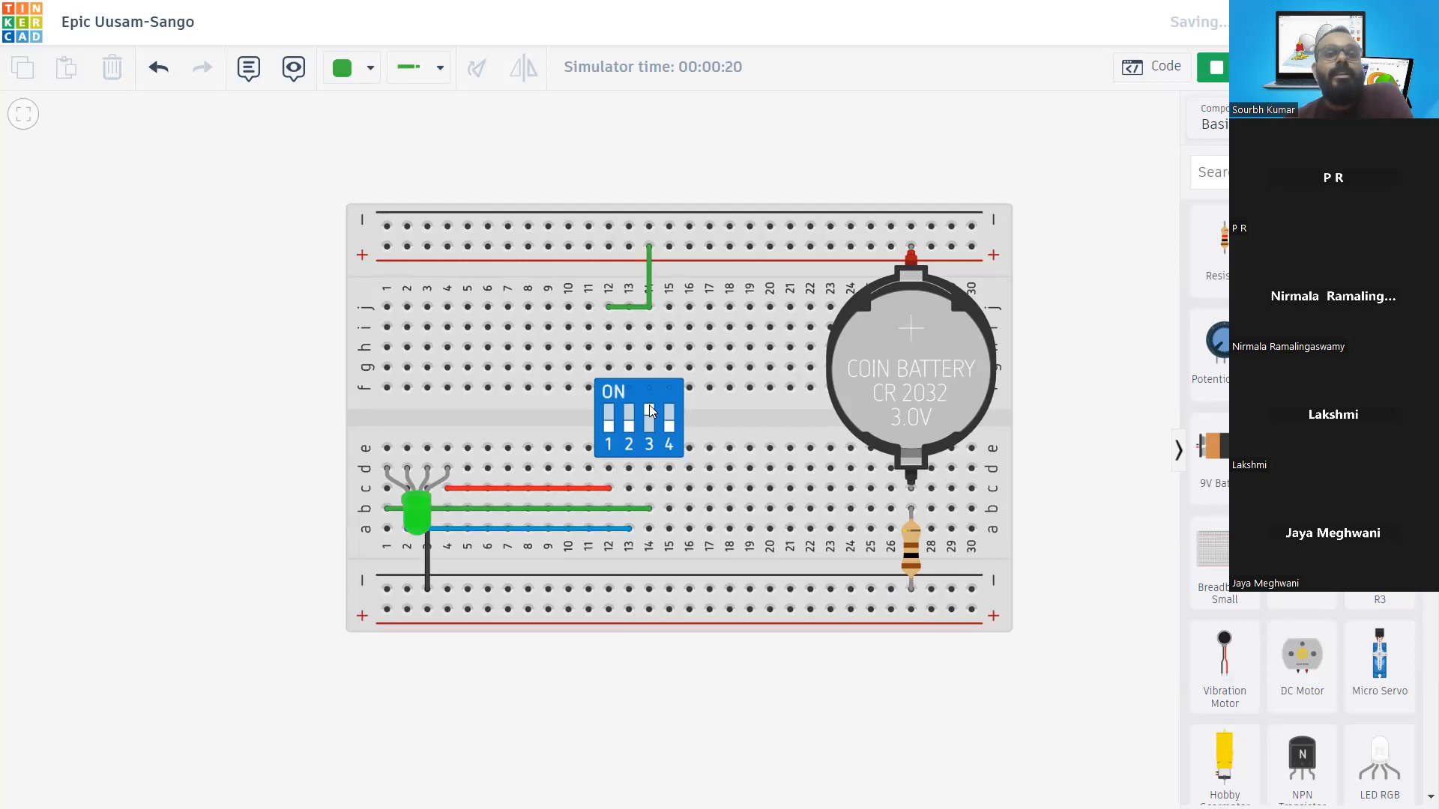
{"action": "left_click", "coordinate": [649, 410]}
{"action": "left_click", "coordinate": [628, 424]}
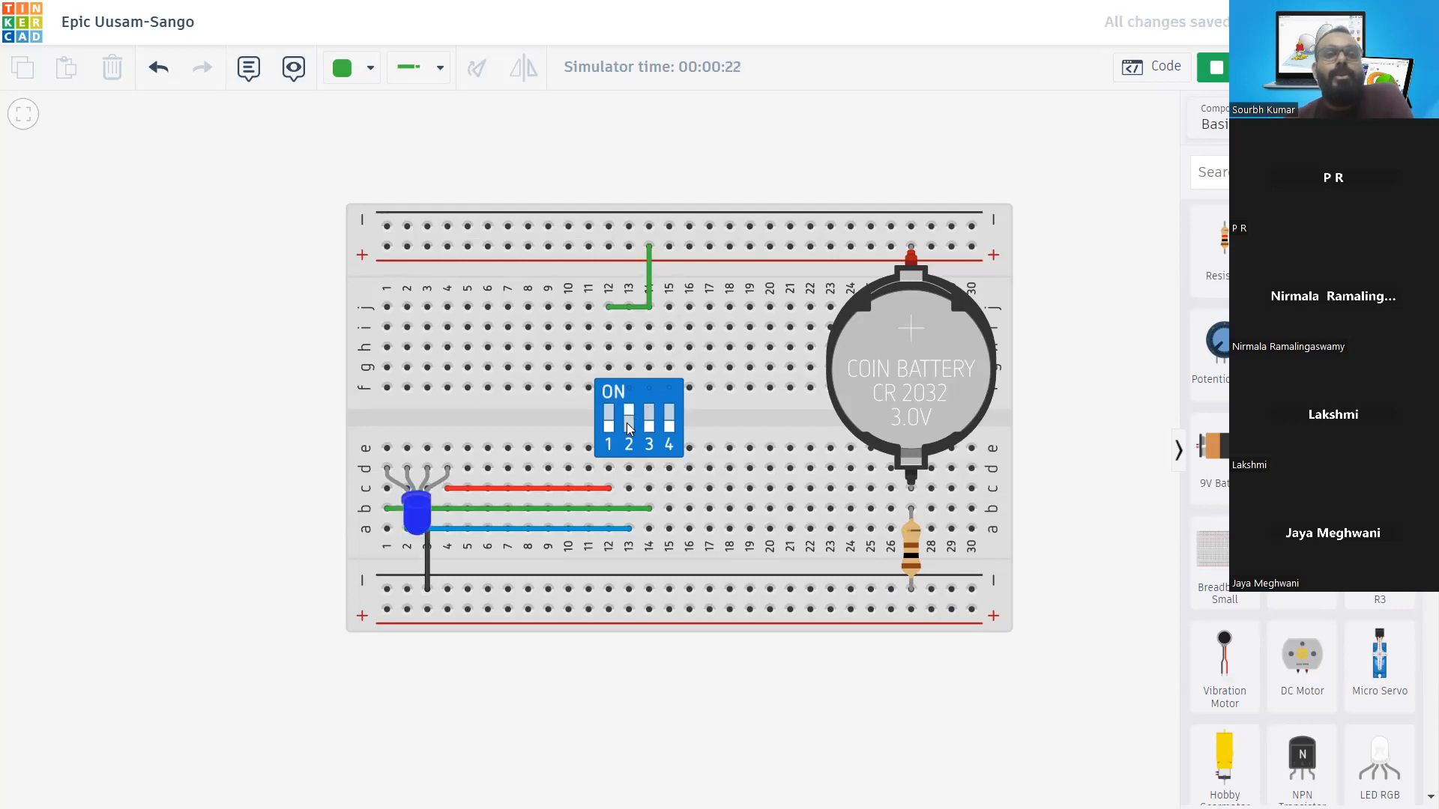
{"action": "left_click", "coordinate": [650, 418]}
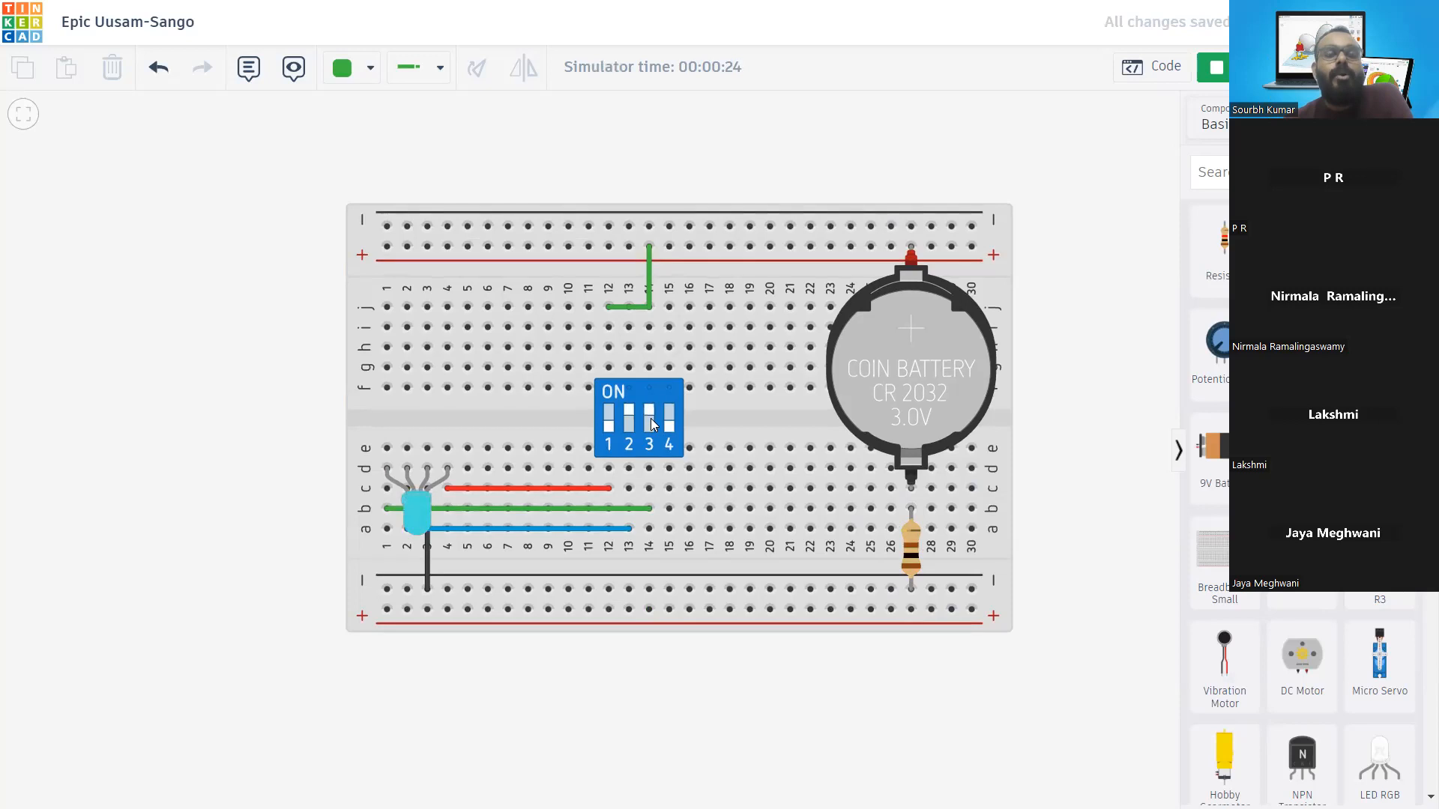
{"action": "left_click", "coordinate": [630, 419]}
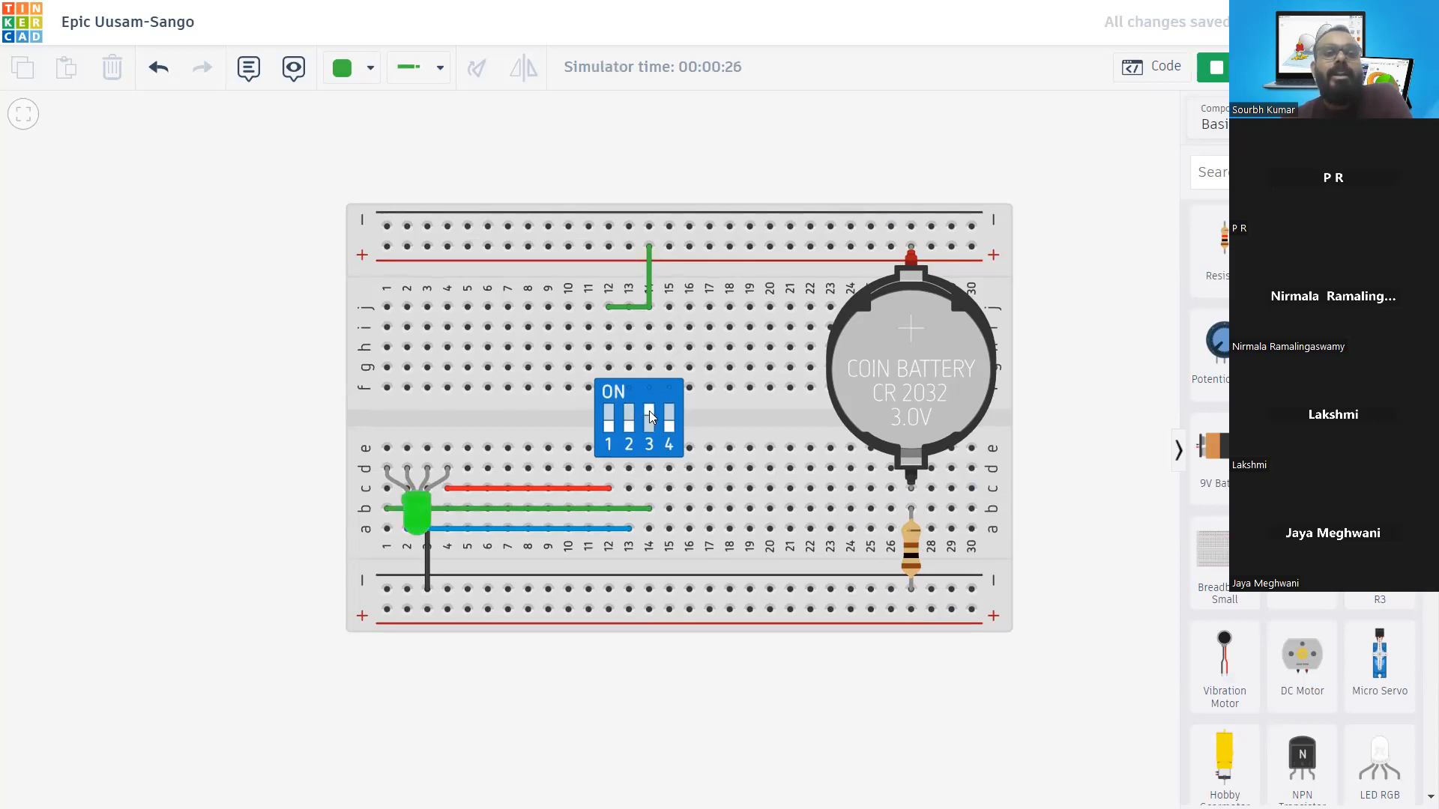
Test DIP switch 1 combined with switch 3 and with switch 2, ending with only switch 2 on
{"action": "left_click", "coordinate": [609, 420]}
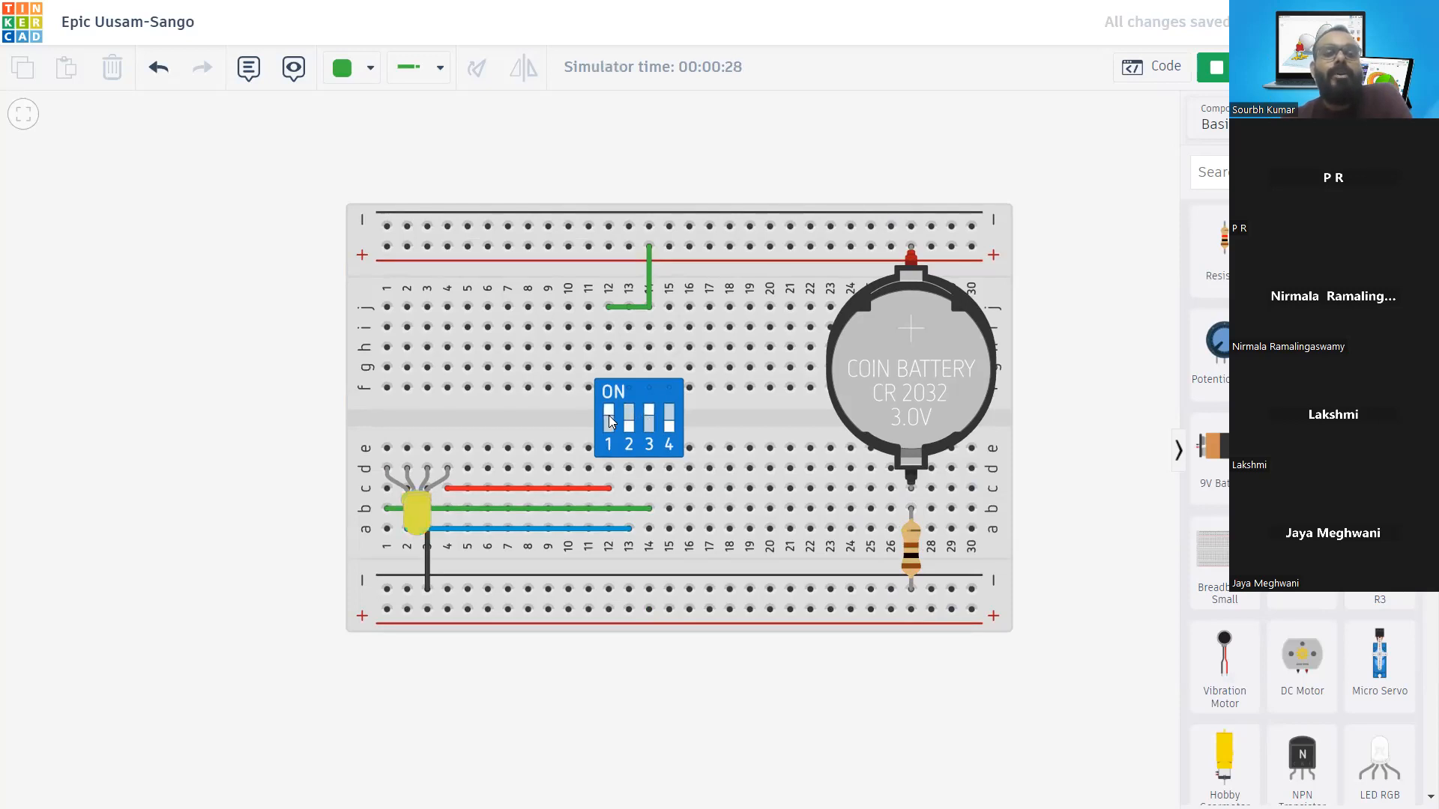
{"action": "left_click", "coordinate": [609, 420]}
{"action": "left_click", "coordinate": [649, 418]}
{"action": "left_click", "coordinate": [630, 420]}
{"action": "left_click", "coordinate": [612, 421]}
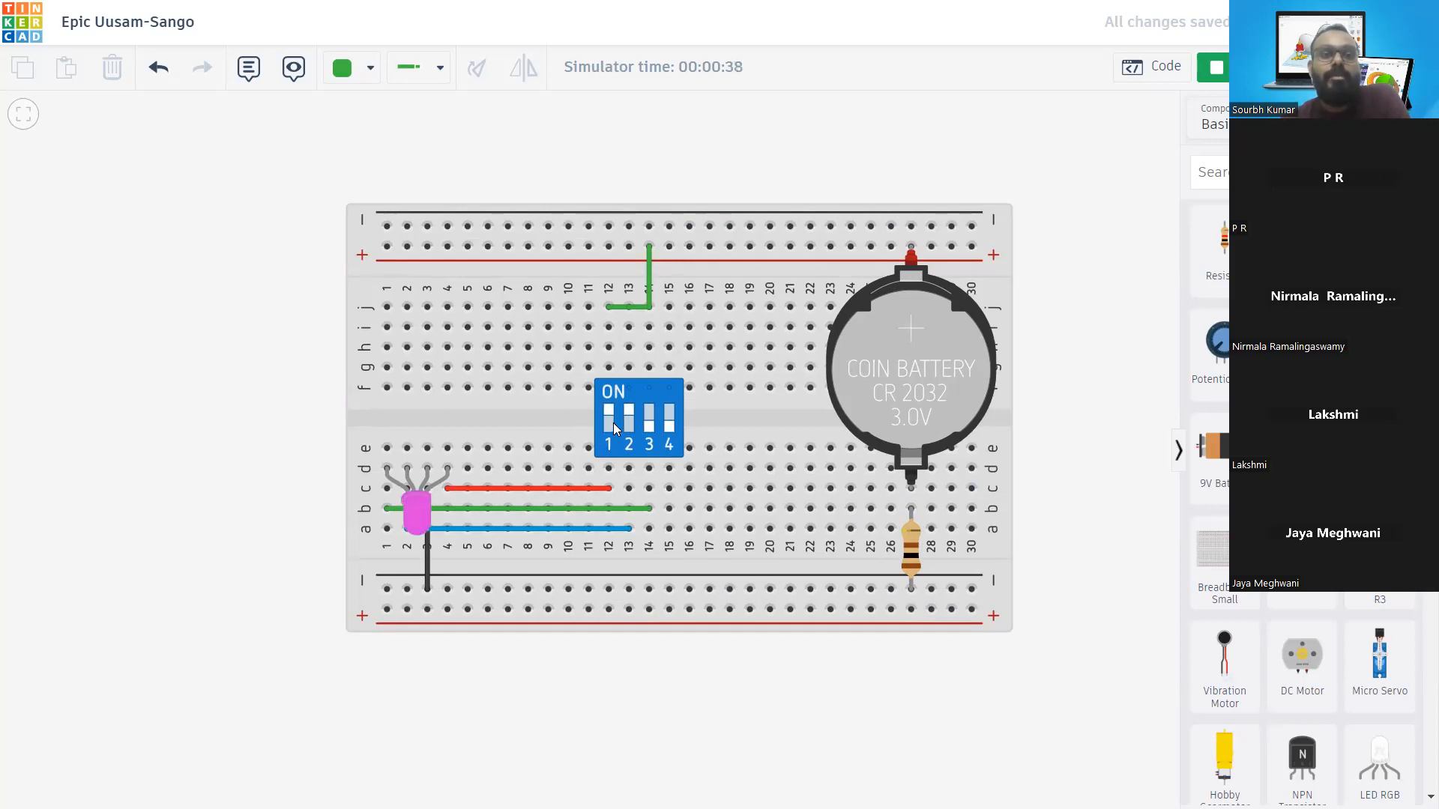
{"action": "left_click", "coordinate": [608, 421]}
{"action": "left_click", "coordinate": [609, 421]}
{"action": "left_click", "coordinate": [609, 422]}
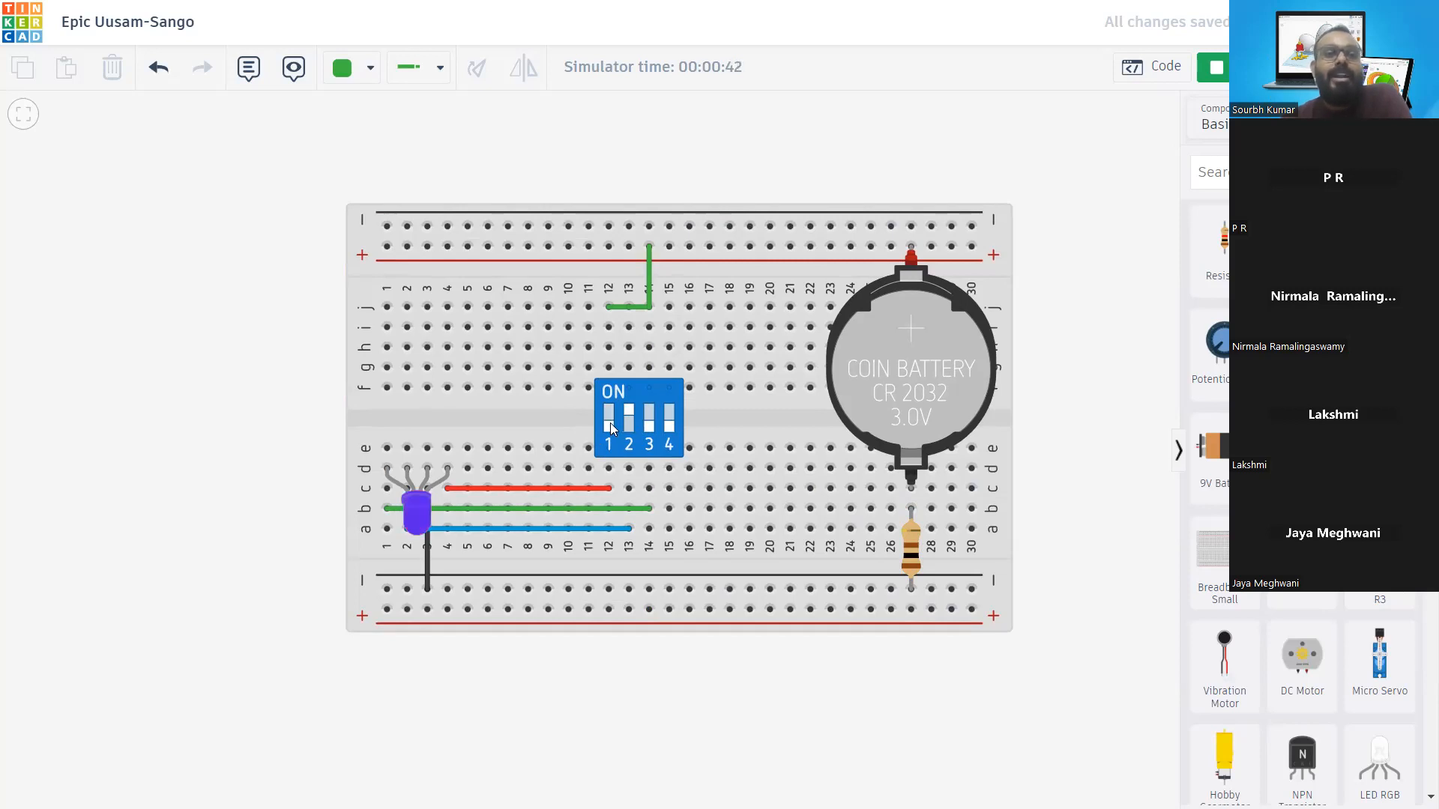
{"action": "left_click", "coordinate": [610, 420]}
{"action": "left_click", "coordinate": [610, 420]}
Turn on DIP switch 3 alongside switch 2, then toggle switch 2 off and back on to compare the colours
{"action": "left_click", "coordinate": [646, 410]}
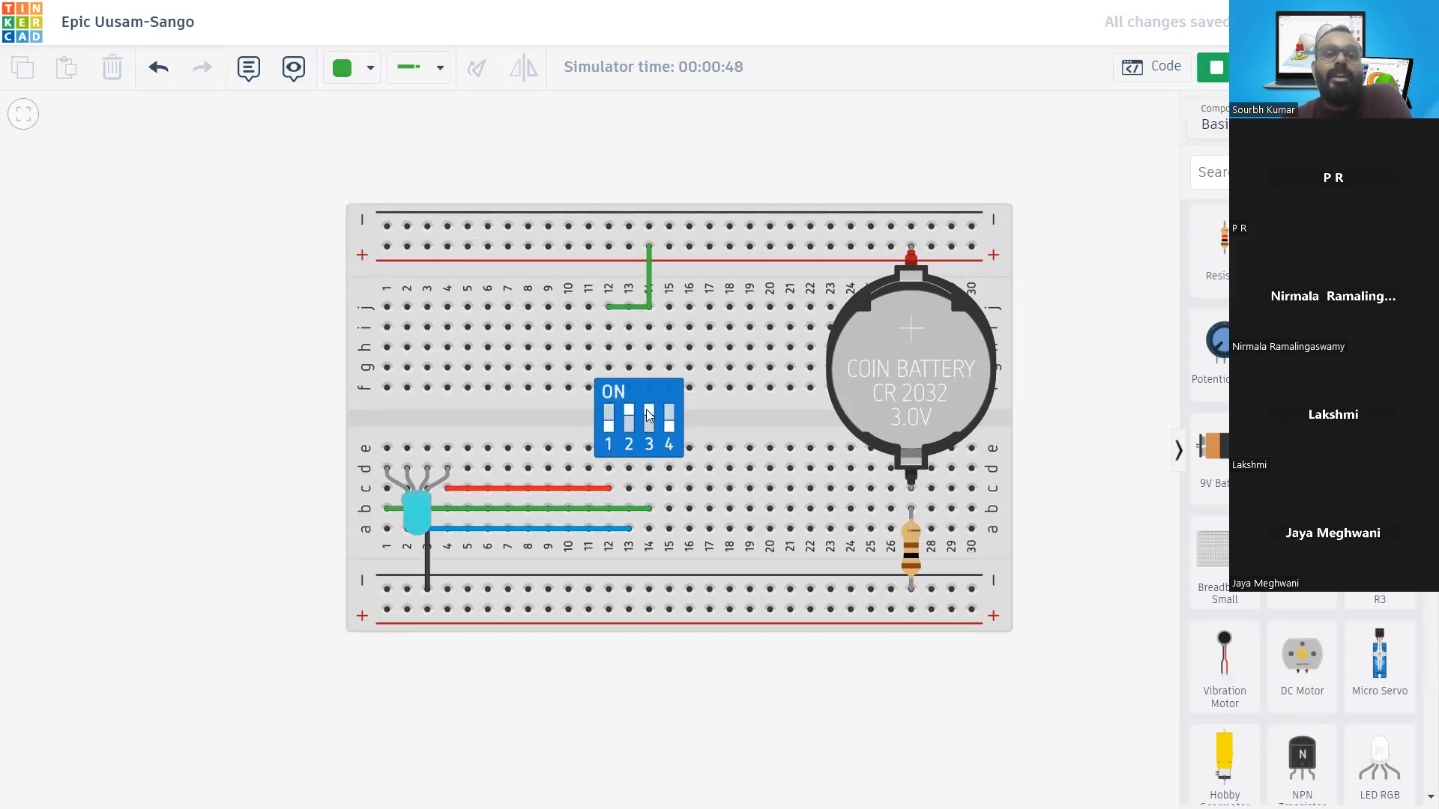
{"action": "left_click", "coordinate": [643, 414]}
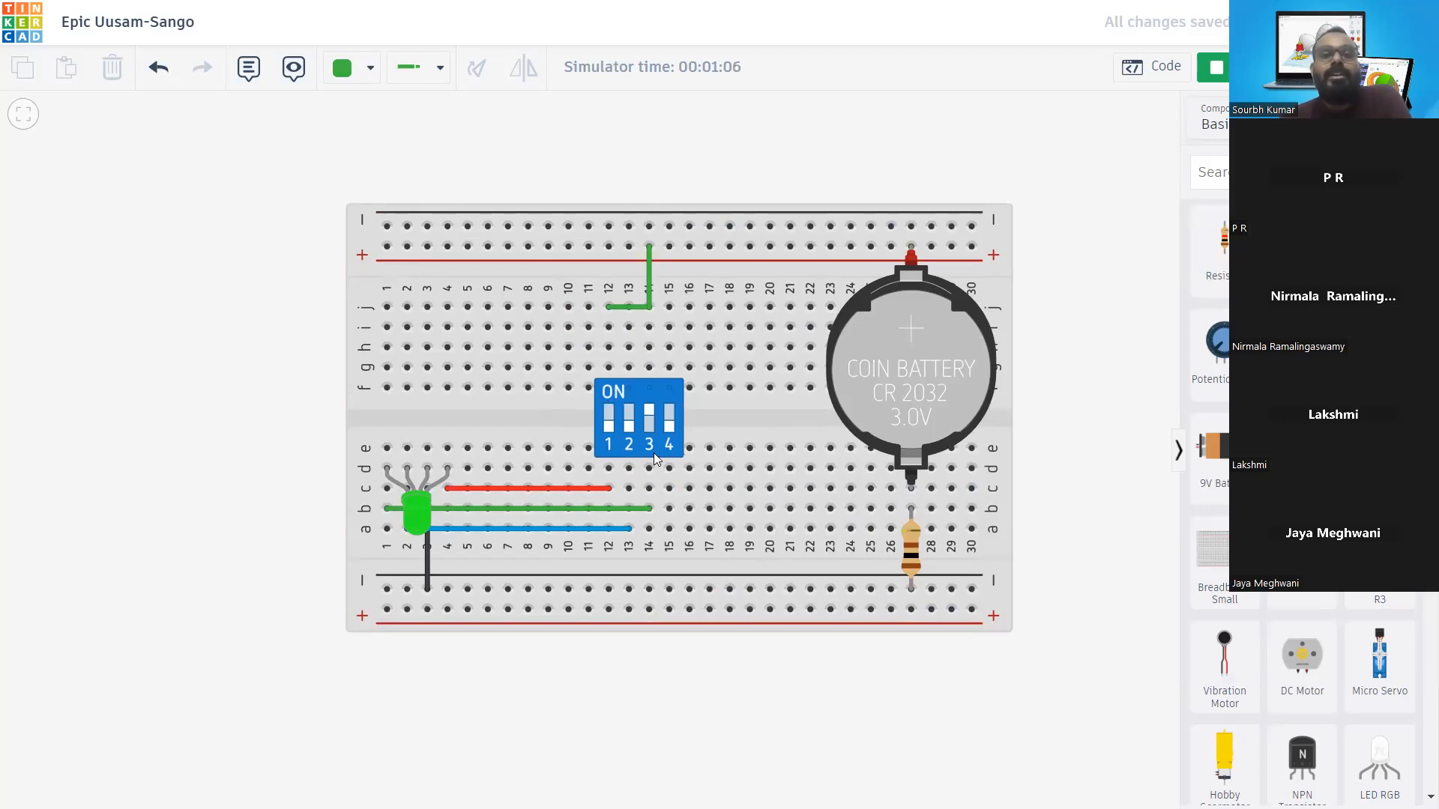
{"action": "left_click", "coordinate": [631, 410]}
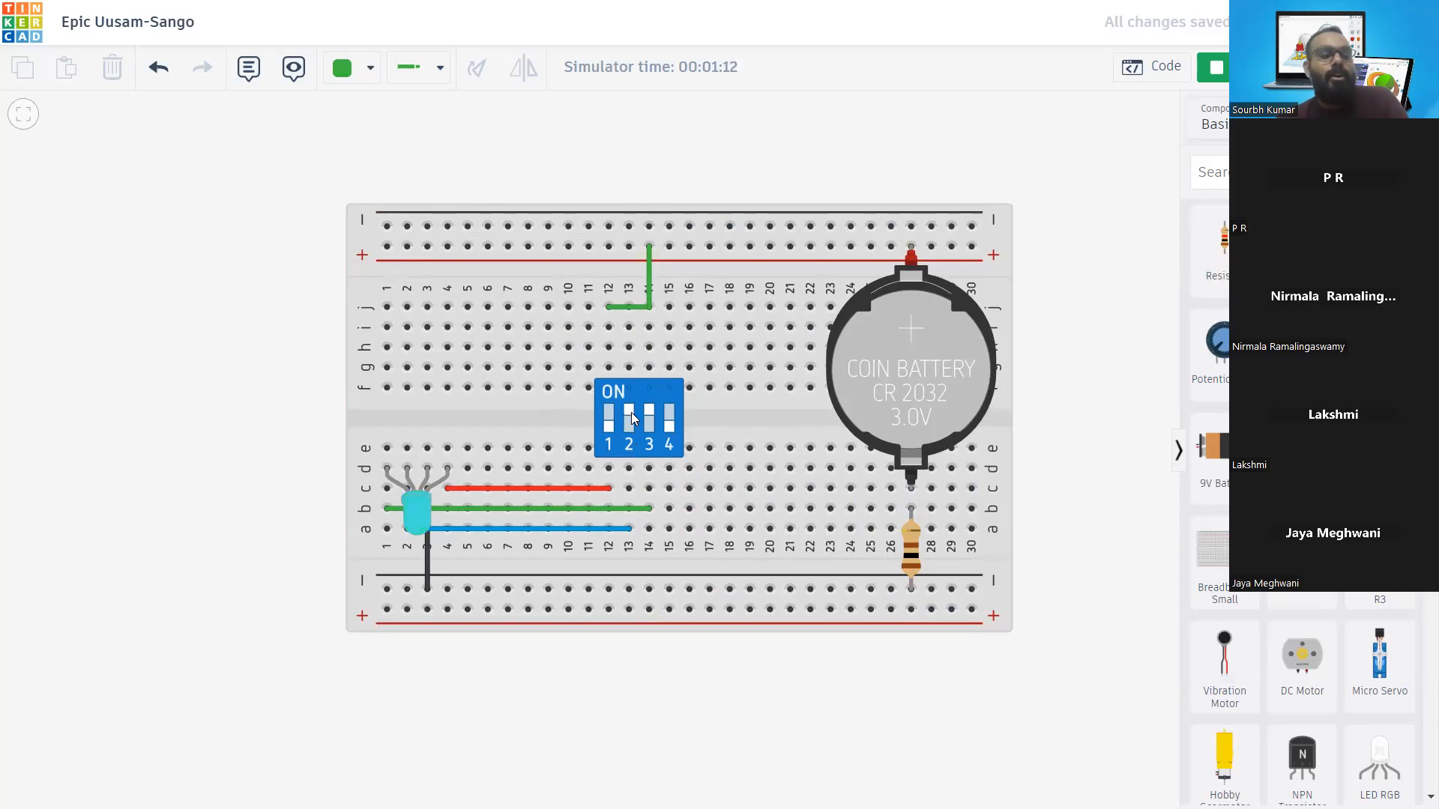
Turn on DIP switch 1 alongside 2 and 3 to test the three-colour mix, and turn off 1 and 2, leaving only 3 on
{"action": "left_click", "coordinate": [608, 423]}
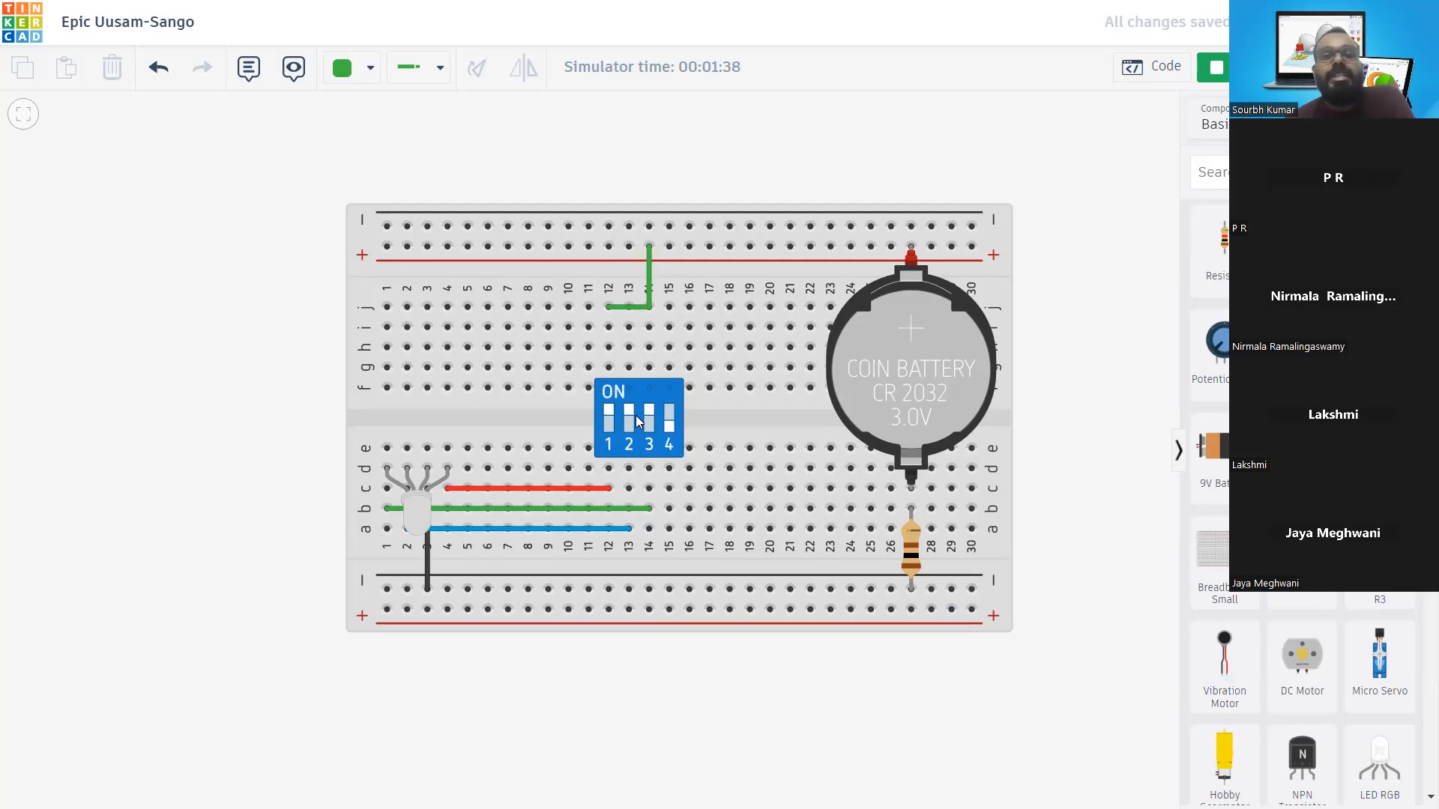
{"action": "left_click", "coordinate": [605, 425]}
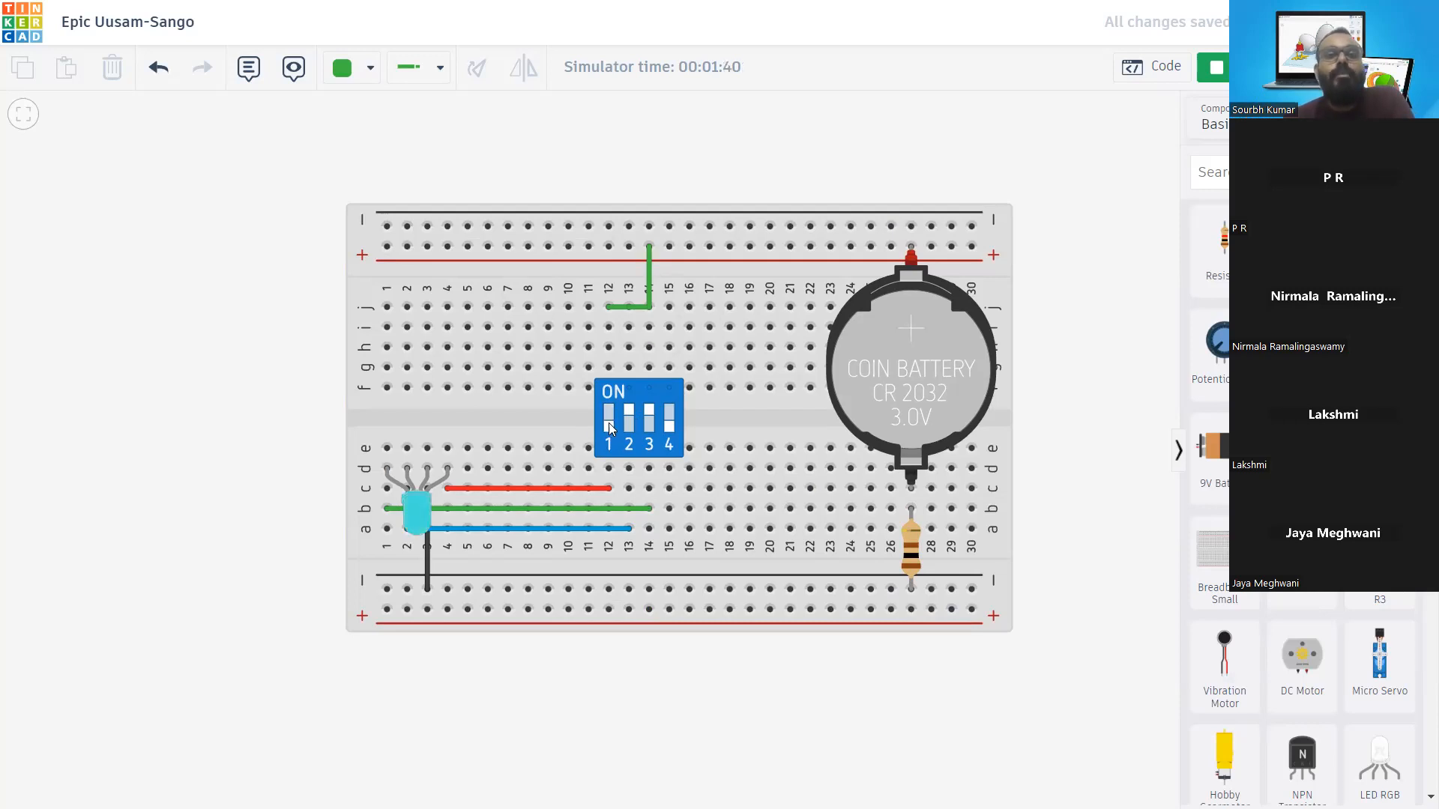
{"action": "left_click", "coordinate": [631, 416]}
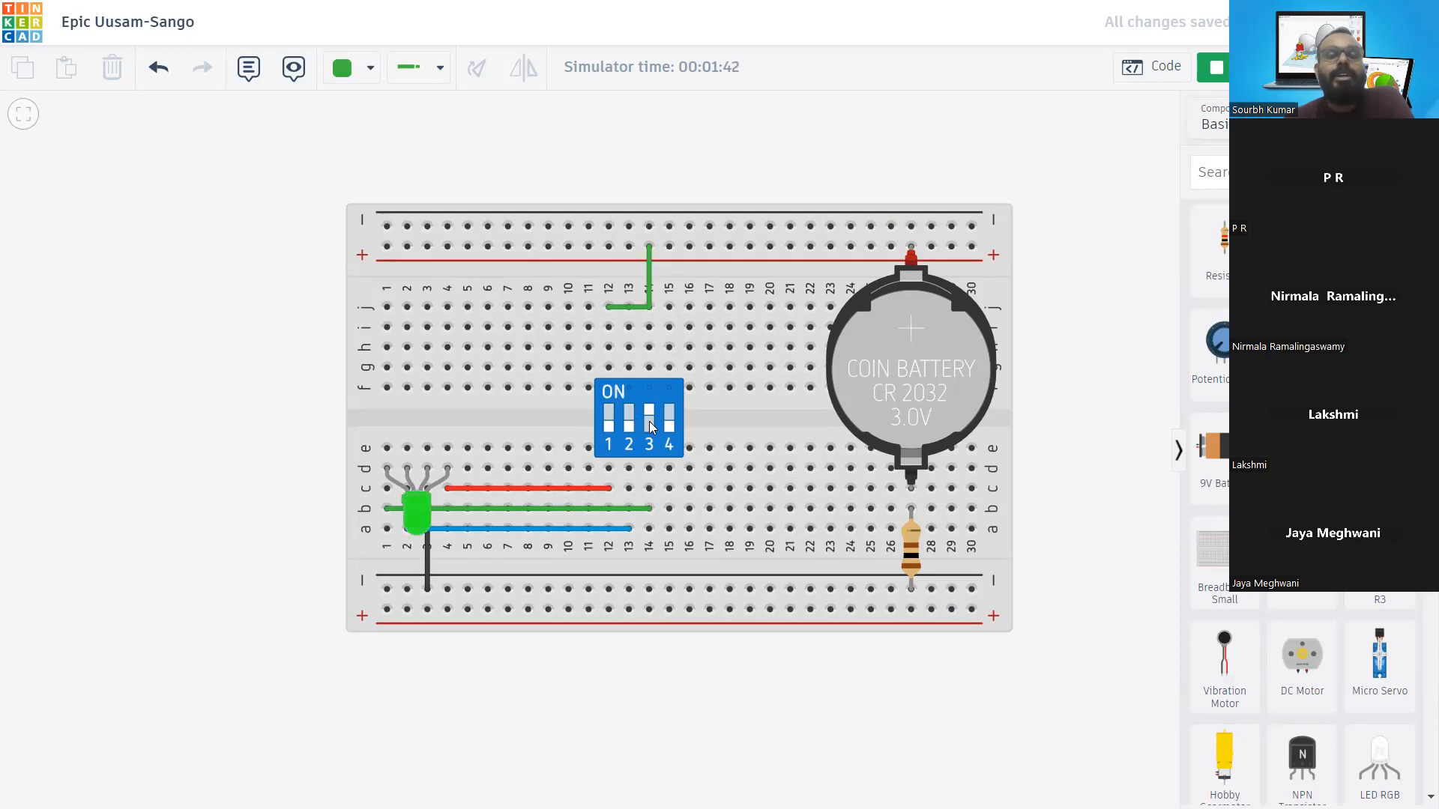
Test DIP switch 2 combined with switch 1 and with switch 3, ending with all switches off
{"action": "left_click", "coordinate": [631, 416]}
{"action": "left_click", "coordinate": [607, 426]}
{"action": "left_click", "coordinate": [607, 426]}
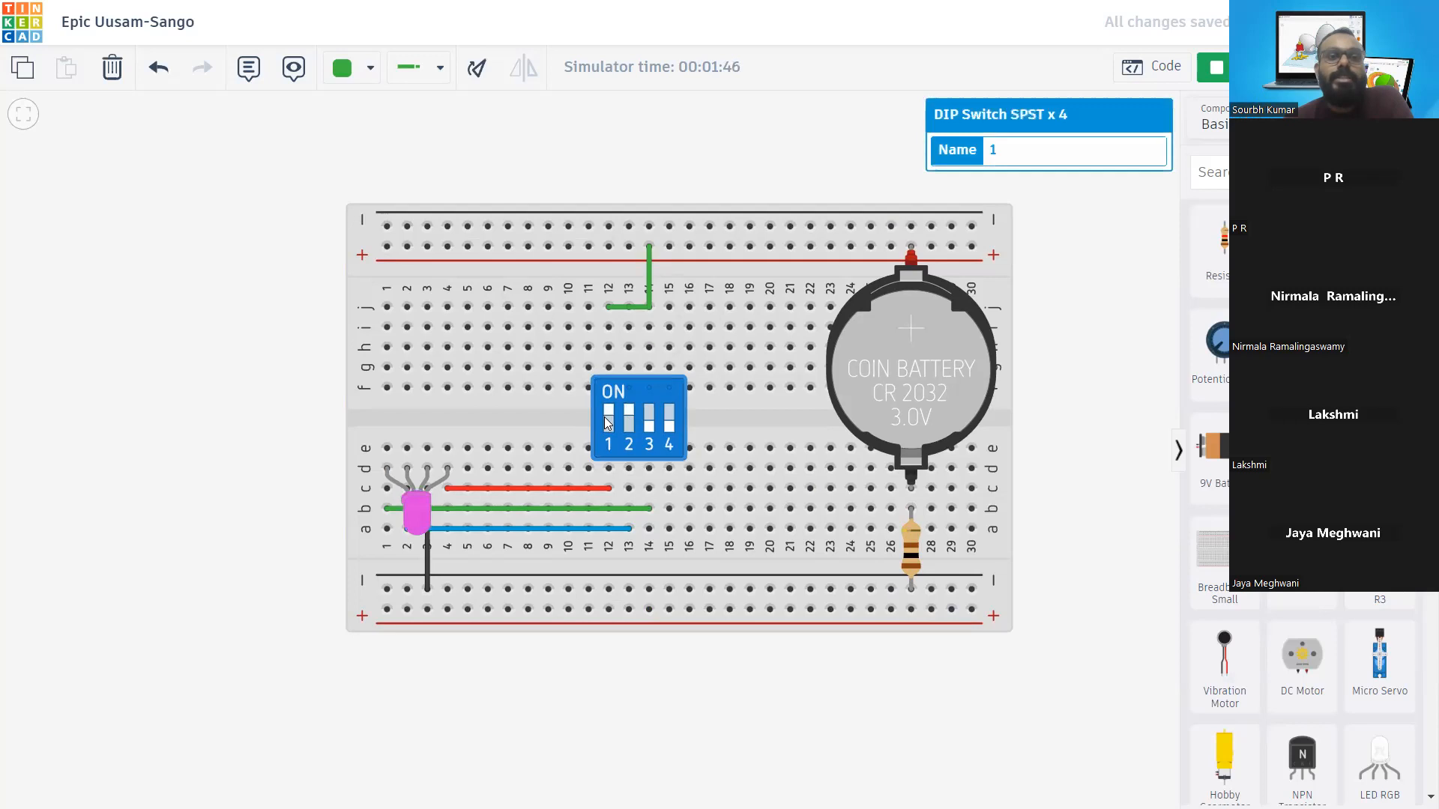
{"action": "left_click", "coordinate": [607, 424]}
{"action": "left_click", "coordinate": [645, 410]}
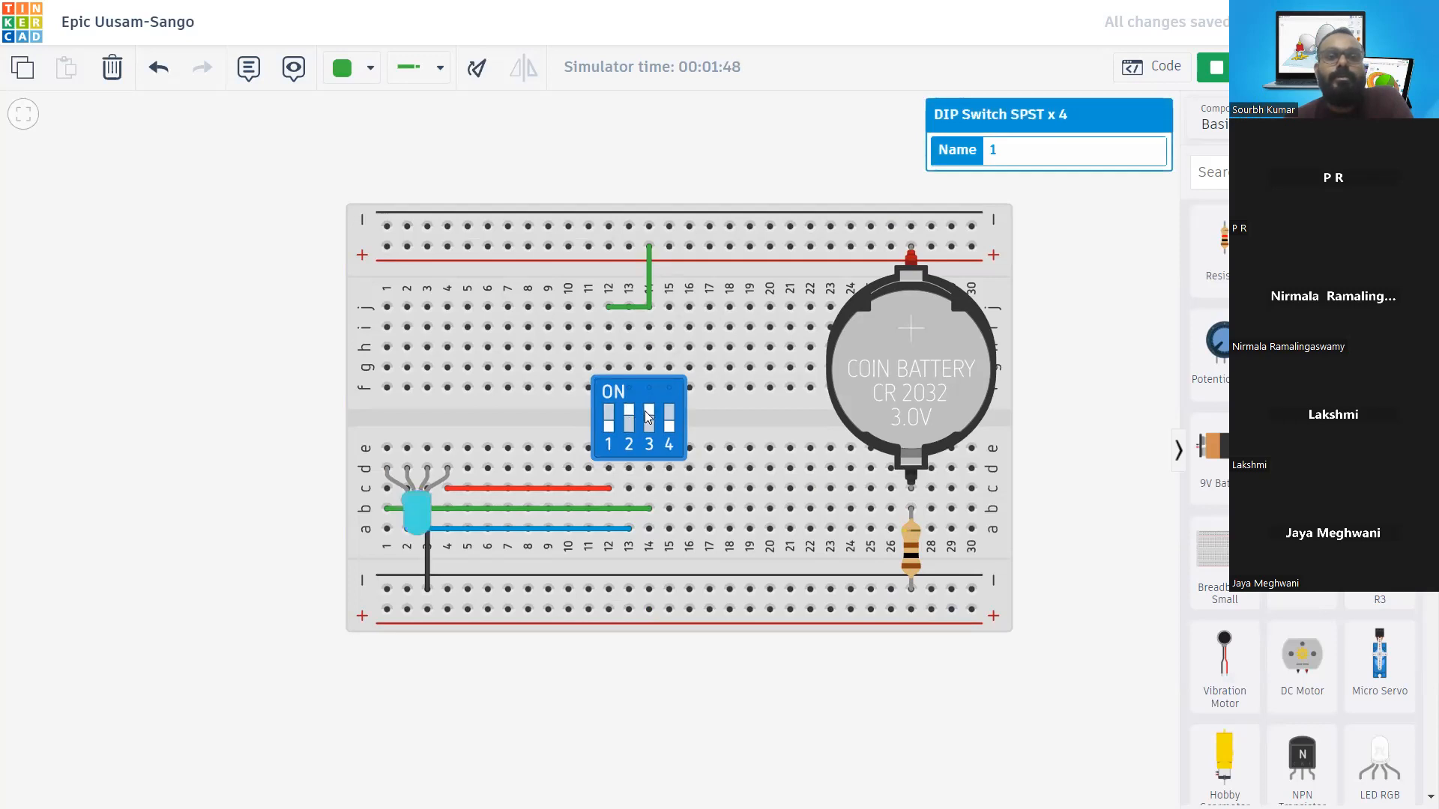
{"action": "left_click", "coordinate": [644, 411]}
{"action": "left_click", "coordinate": [629, 415]}
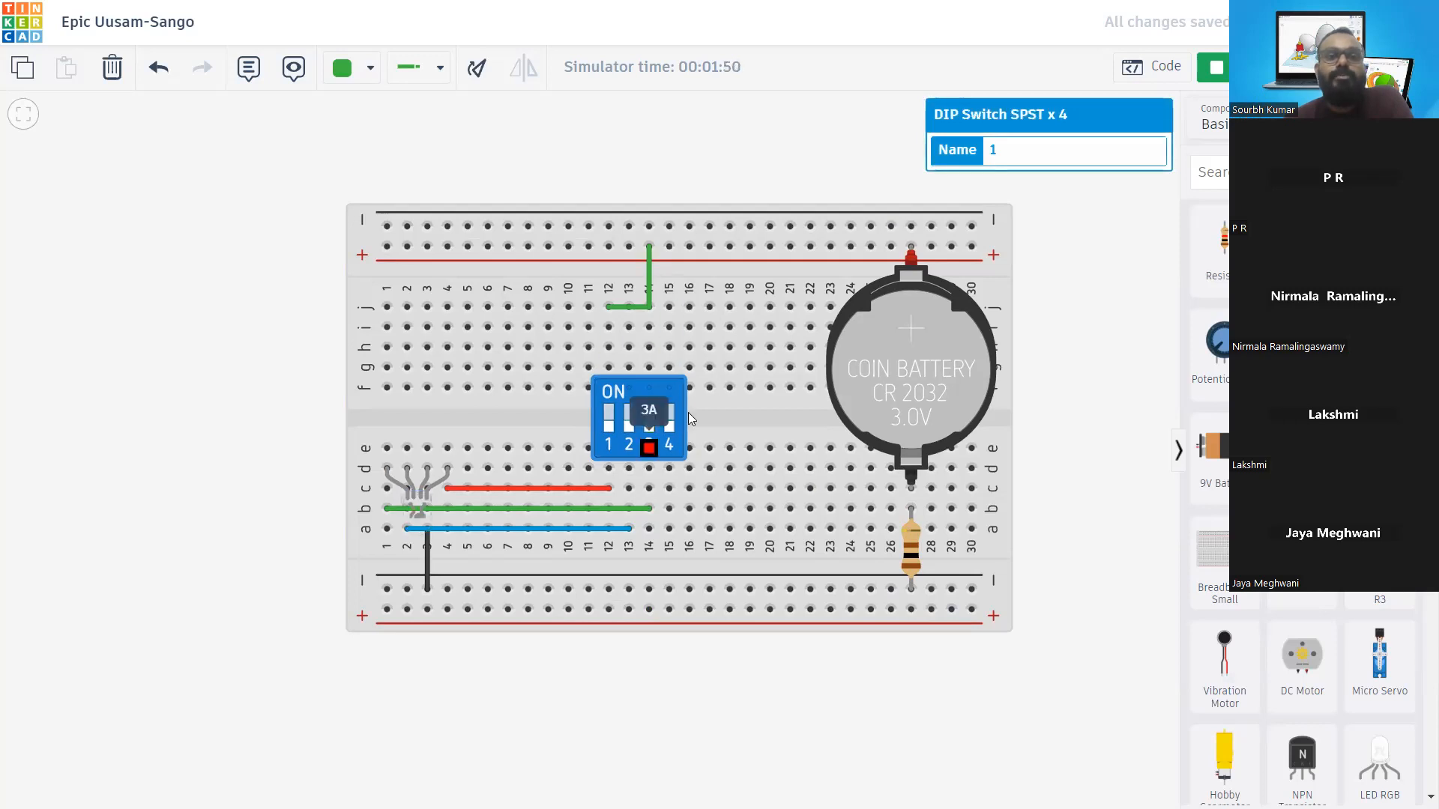
{"action": "left_click", "coordinate": [1131, 253]}
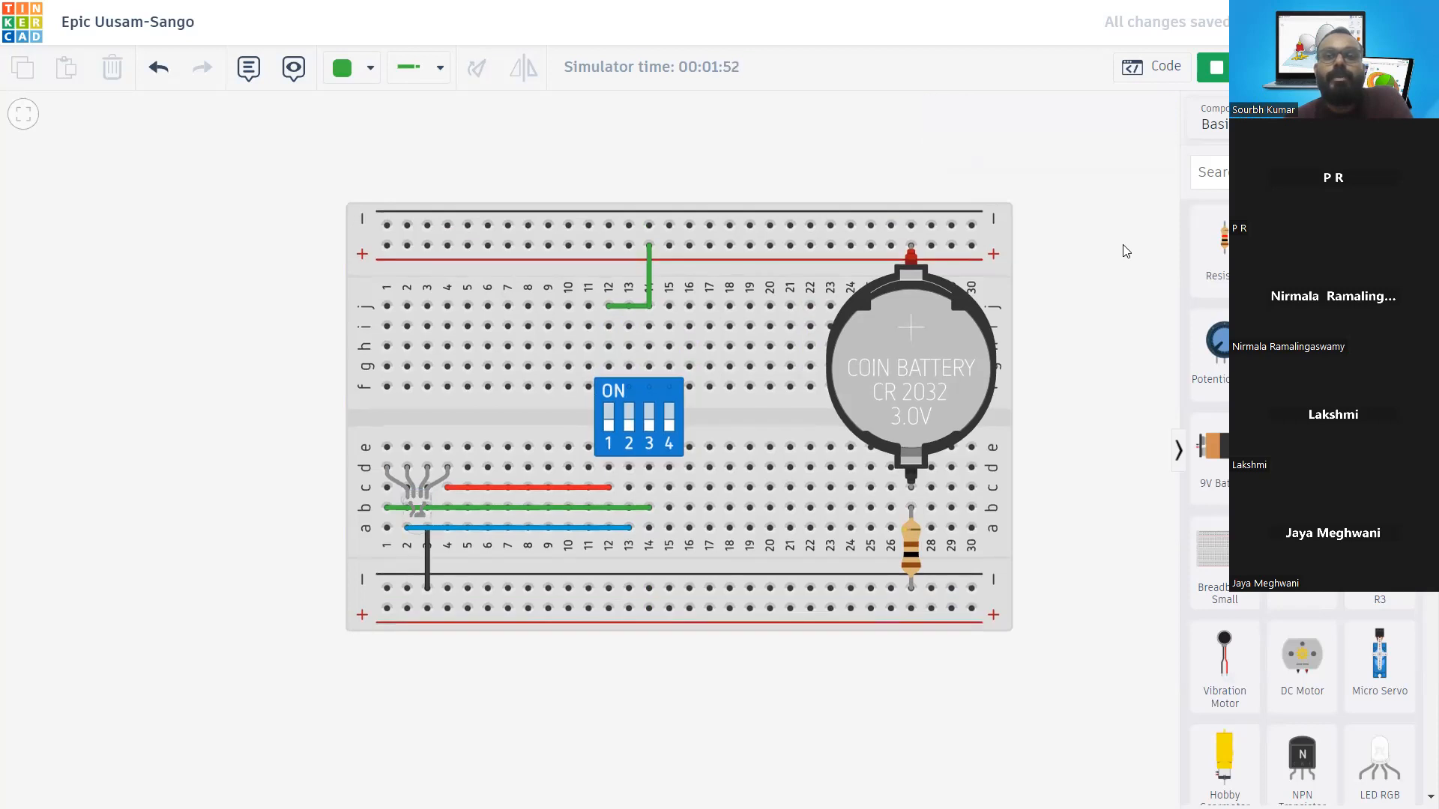
{"action": "left_click", "coordinate": [657, 397]}
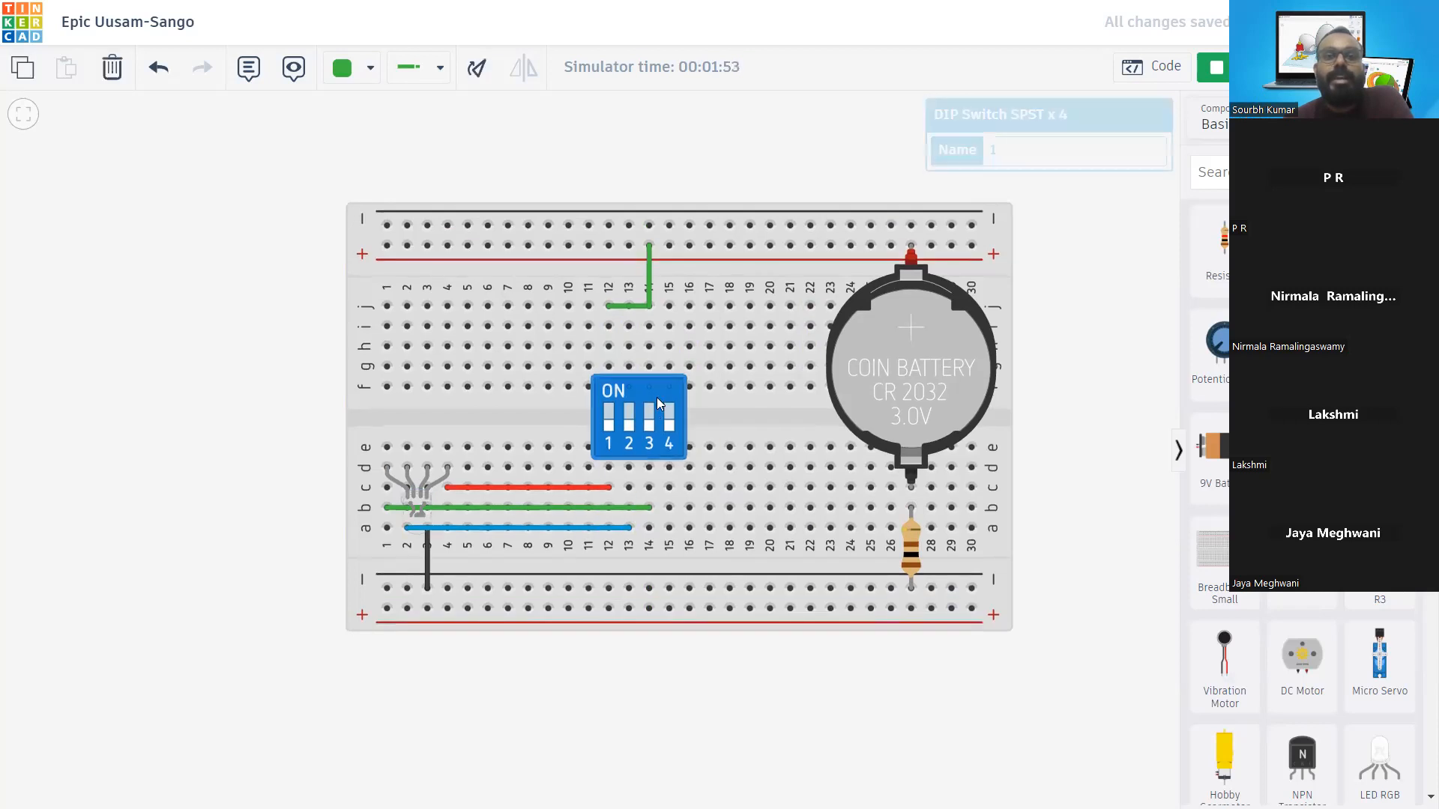
{"action": "left_click", "coordinate": [1077, 278]}
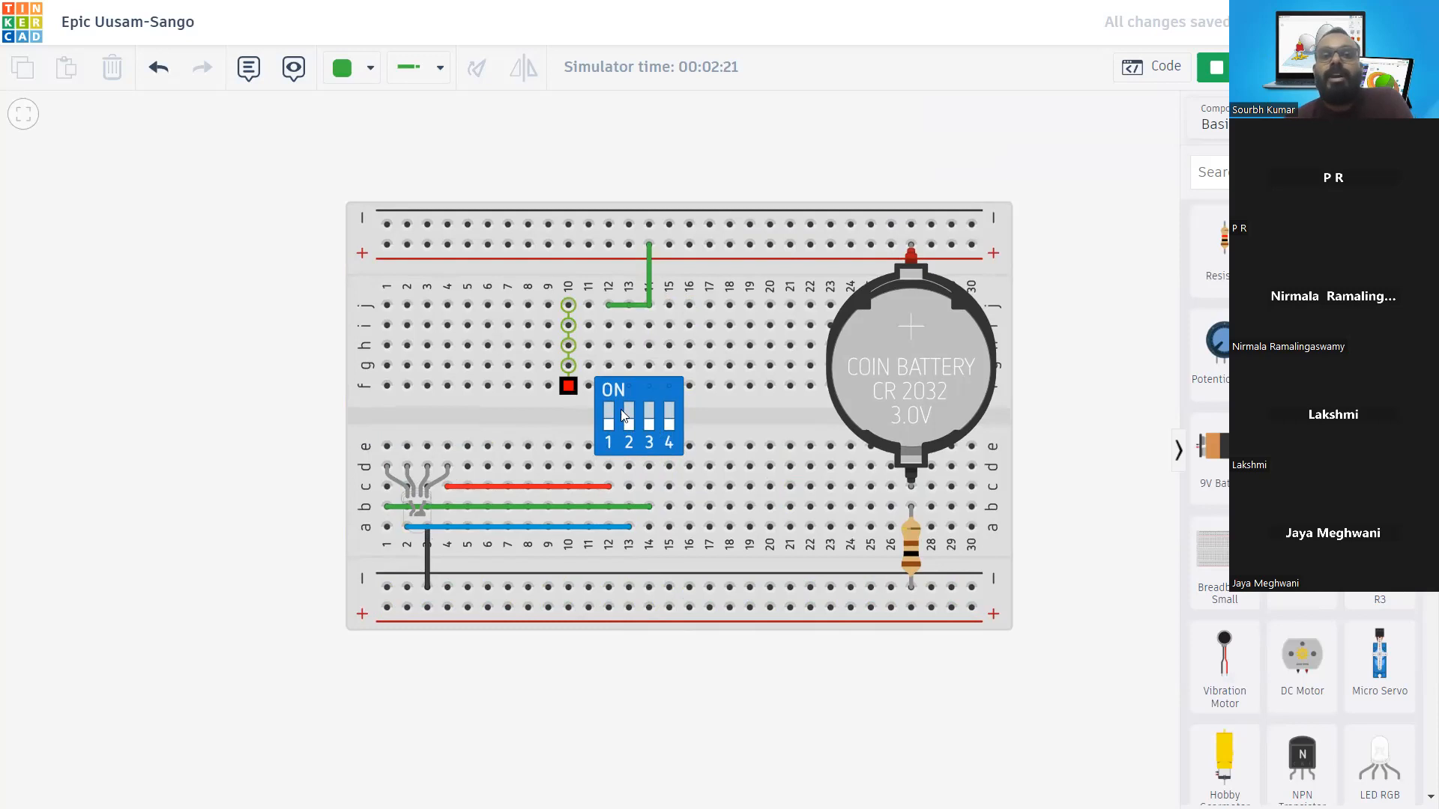
Search the component library for "dip" and delete the four-way DIP switch from the breadboard
{"action": "left_click", "coordinate": [1283, 172]}
{"action": "type", "text": "dip"}
{"action": "key", "text": "Return"}
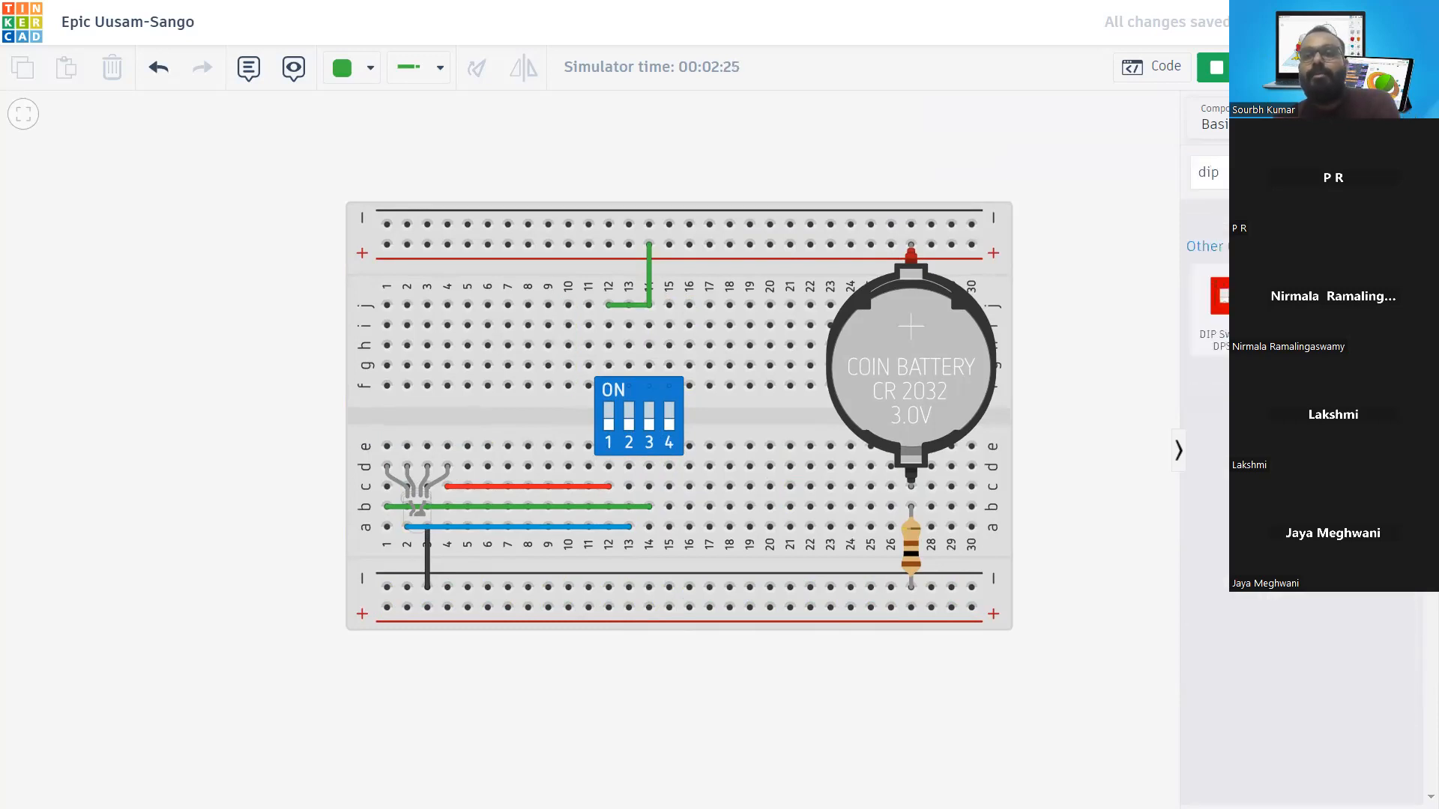
{"action": "left_click", "coordinate": [633, 399]}
{"action": "key", "text": "Delete"}
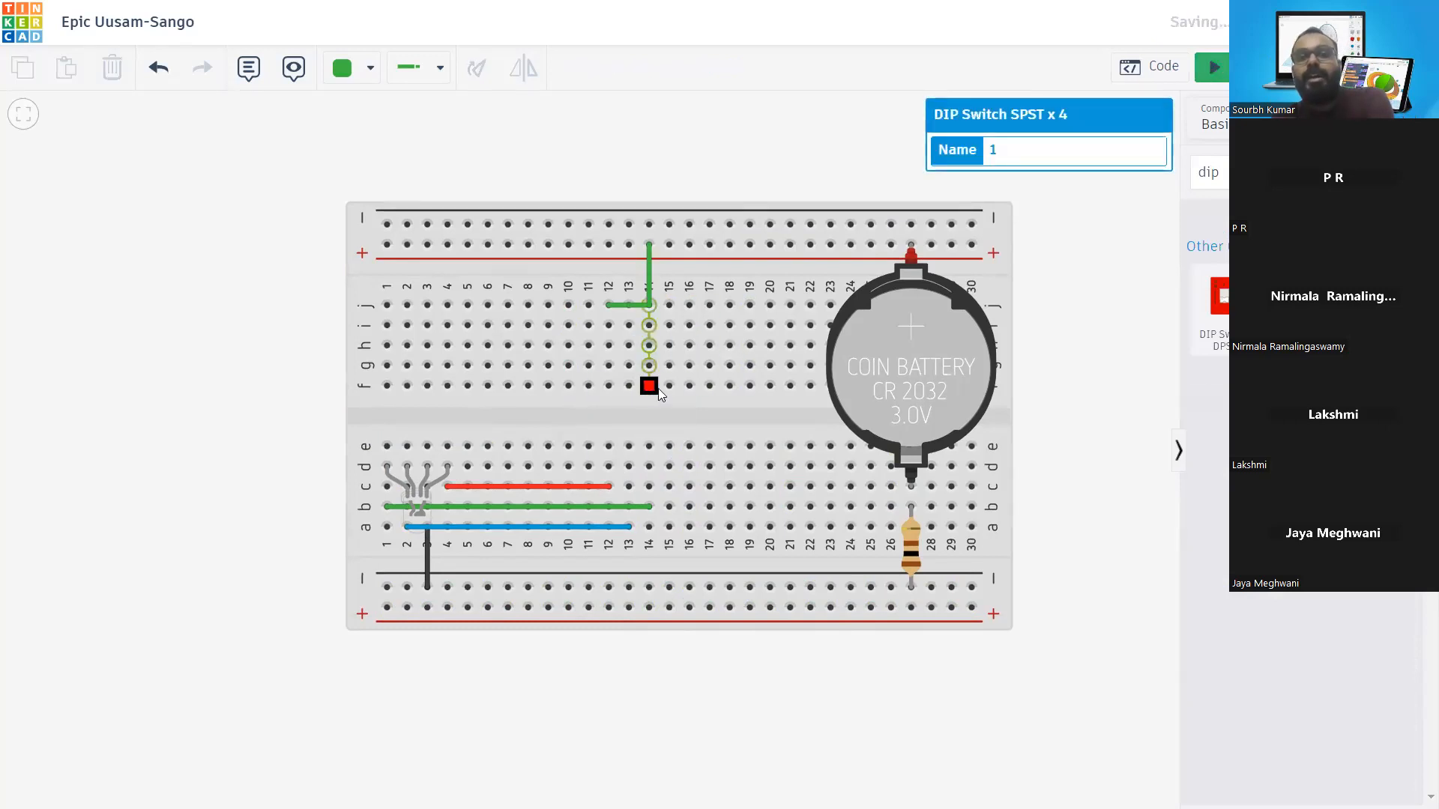
{"action": "left_click_drag", "start_coordinate": [1216, 308], "coordinate": [609, 433]}
{"action": "left_click_drag", "start_coordinate": [1218, 304], "coordinate": [614, 419]}
{"action": "key", "text": "Delete"}
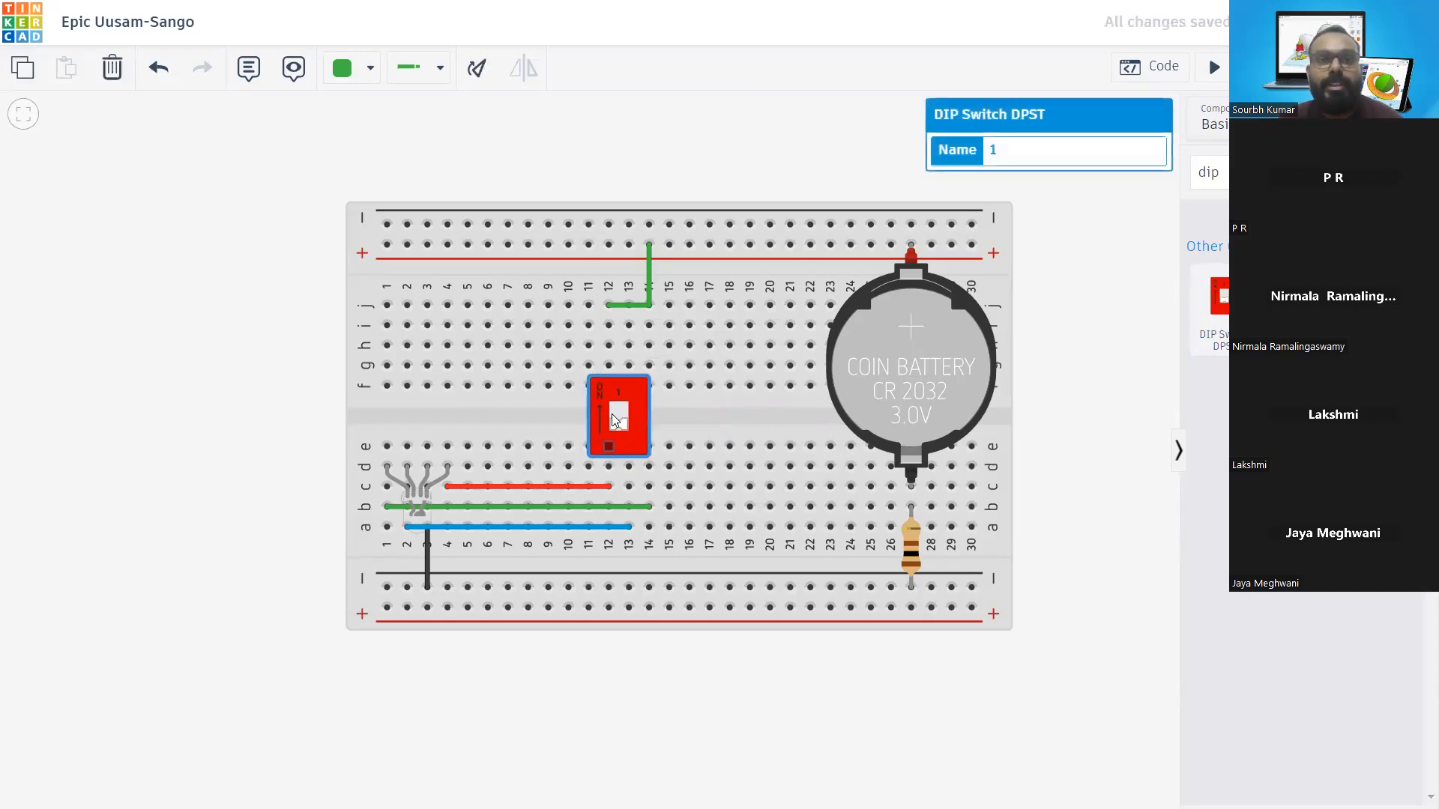
{"action": "key", "text": "Delete"}
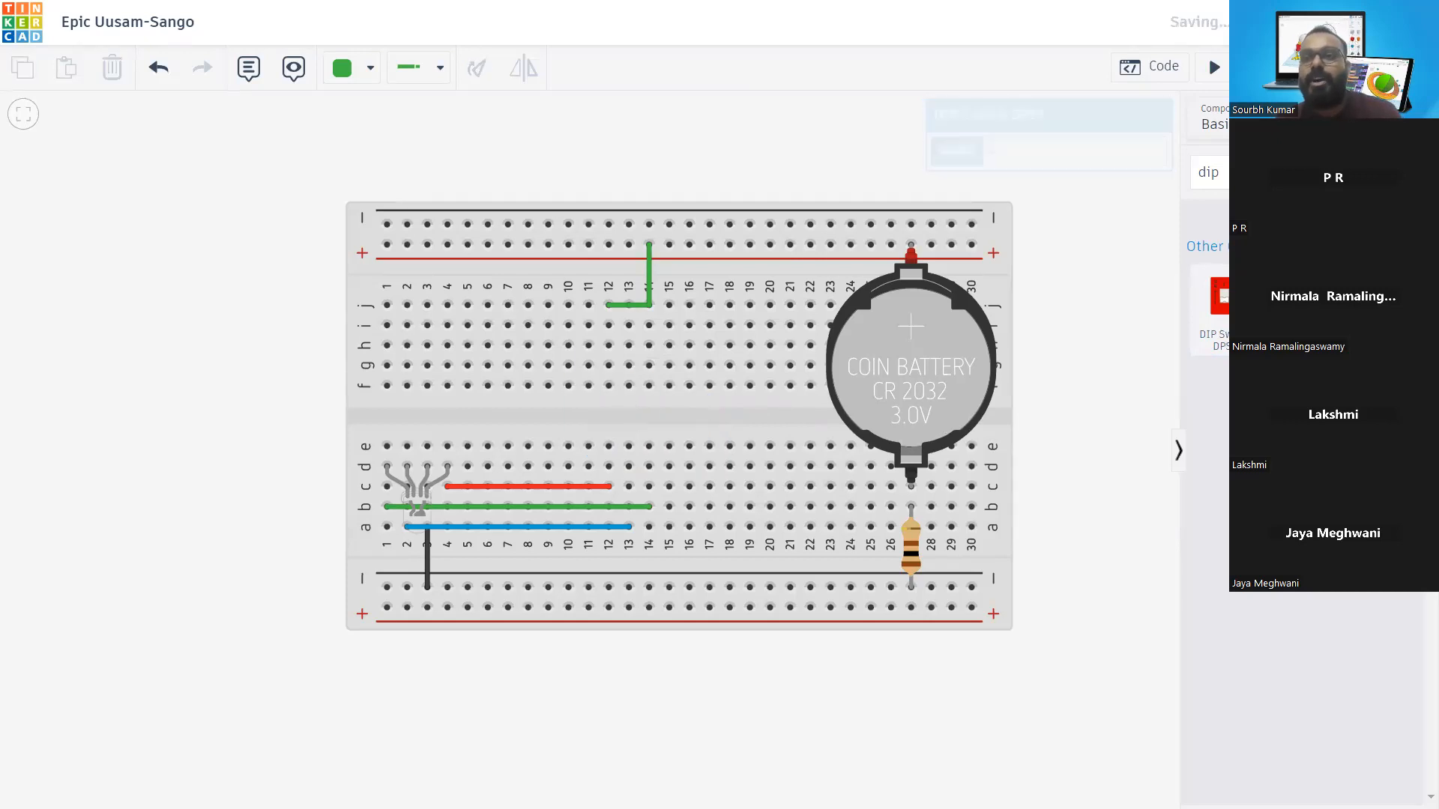
Place a DIP Switch SPST x 4 across the breadboard's centre gap, spanning columns 12 to 15
{"action": "left_click", "coordinate": [1302, 299]}
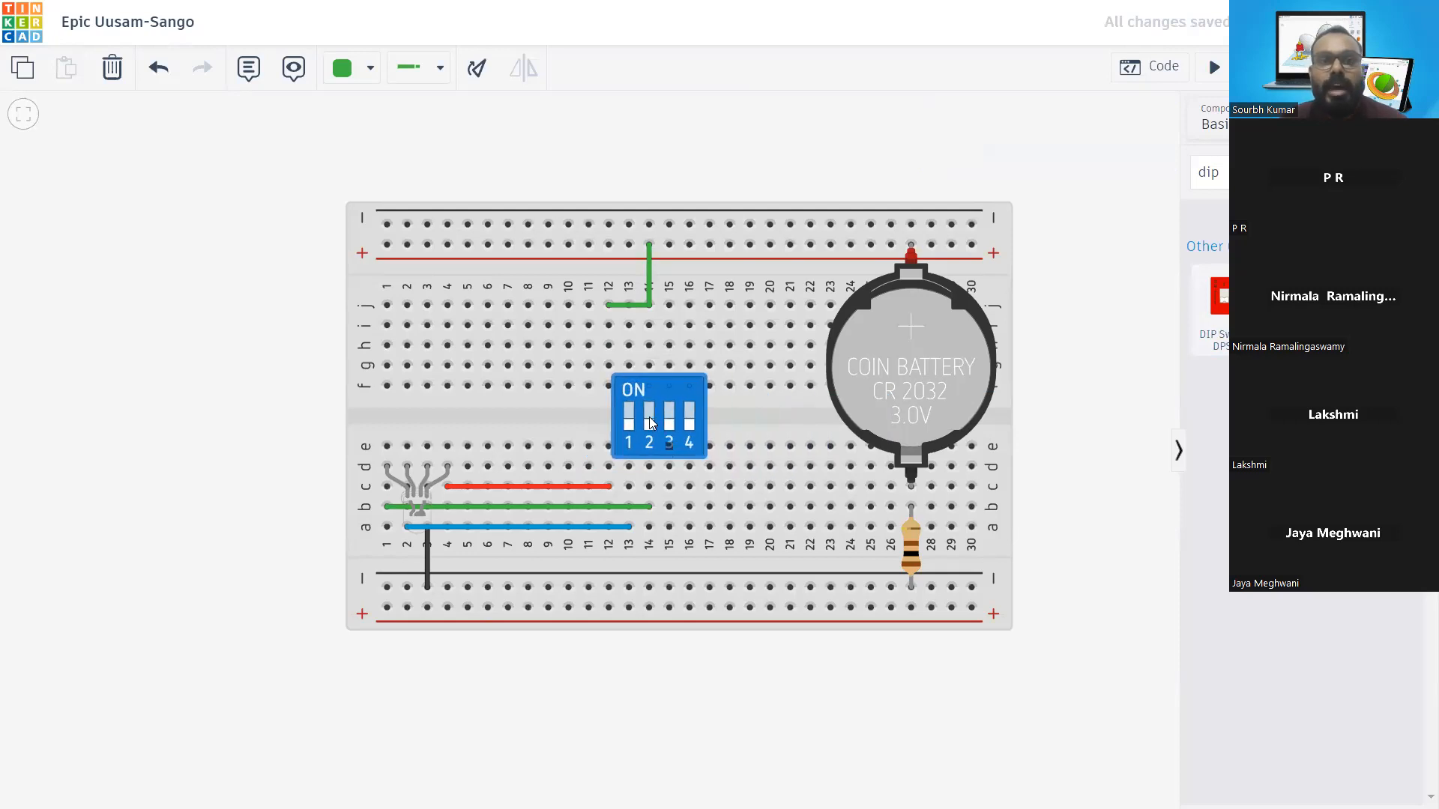
{"action": "left_click", "coordinate": [633, 422]}
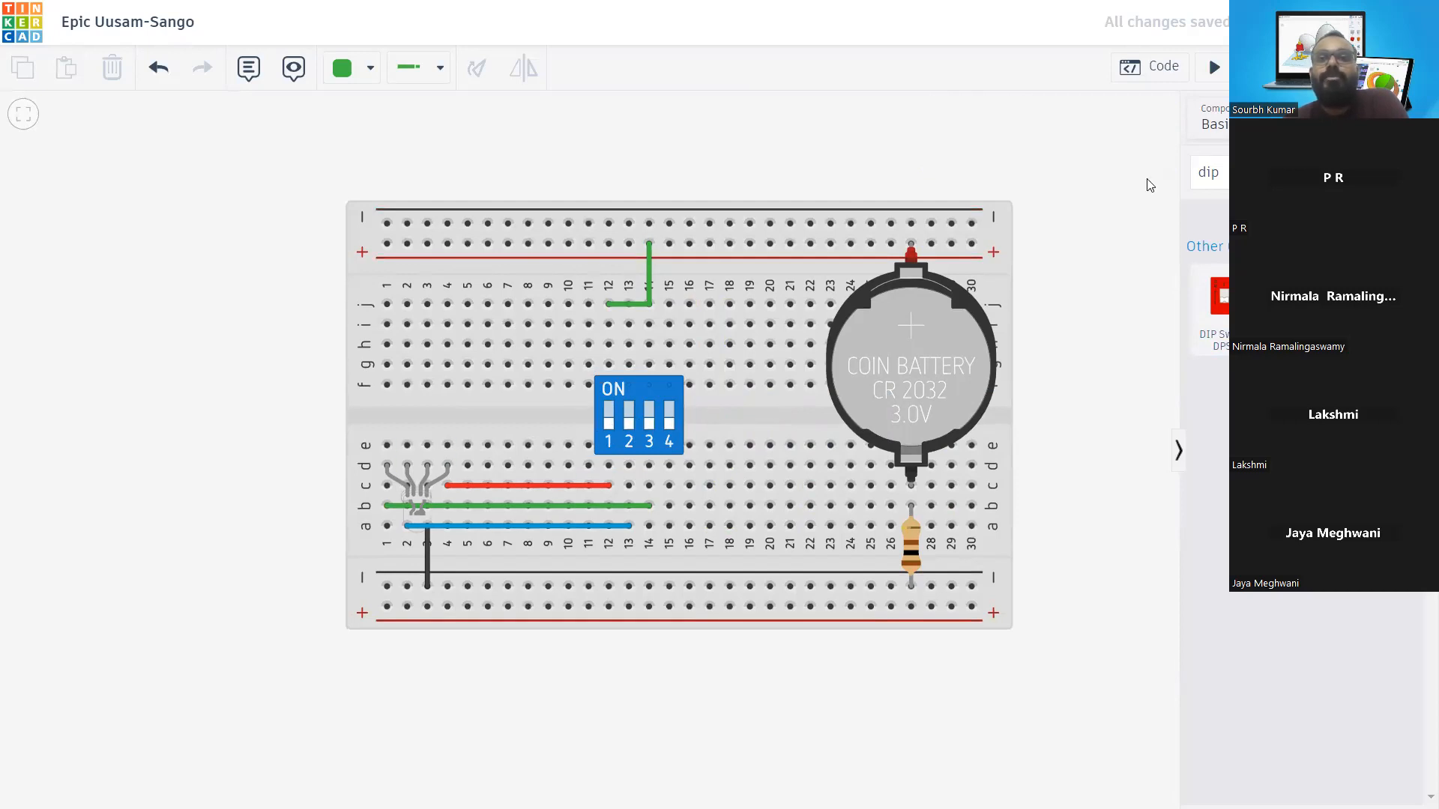
Simulate the circuit, turn on DIP switches 3, 2 and 1, turn them off one by one, and stop the simulation
{"action": "left_click", "coordinate": [1214, 67]}
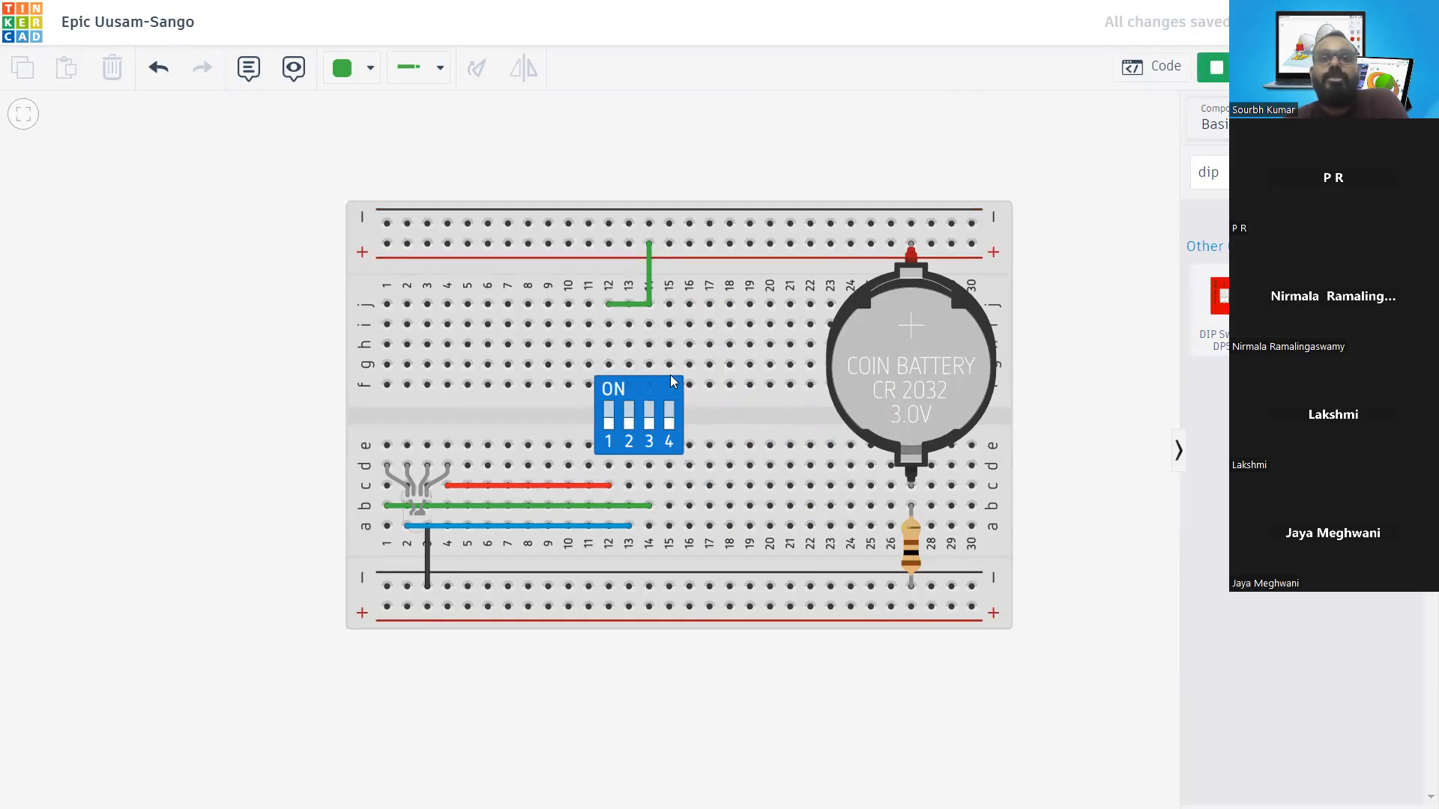
{"action": "left_click", "coordinate": [655, 414]}
{"action": "left_click", "coordinate": [625, 412]}
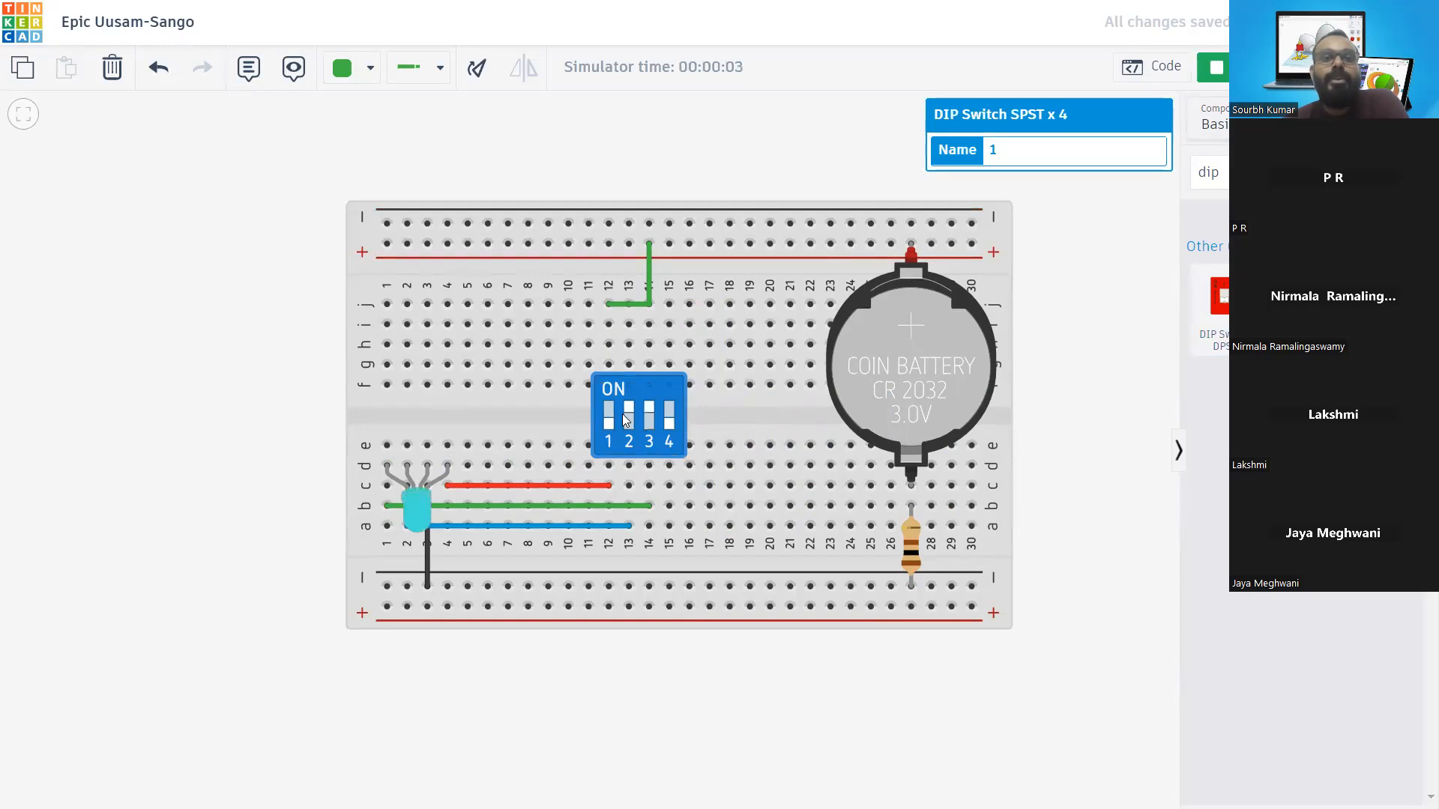
{"action": "left_click", "coordinate": [613, 410]}
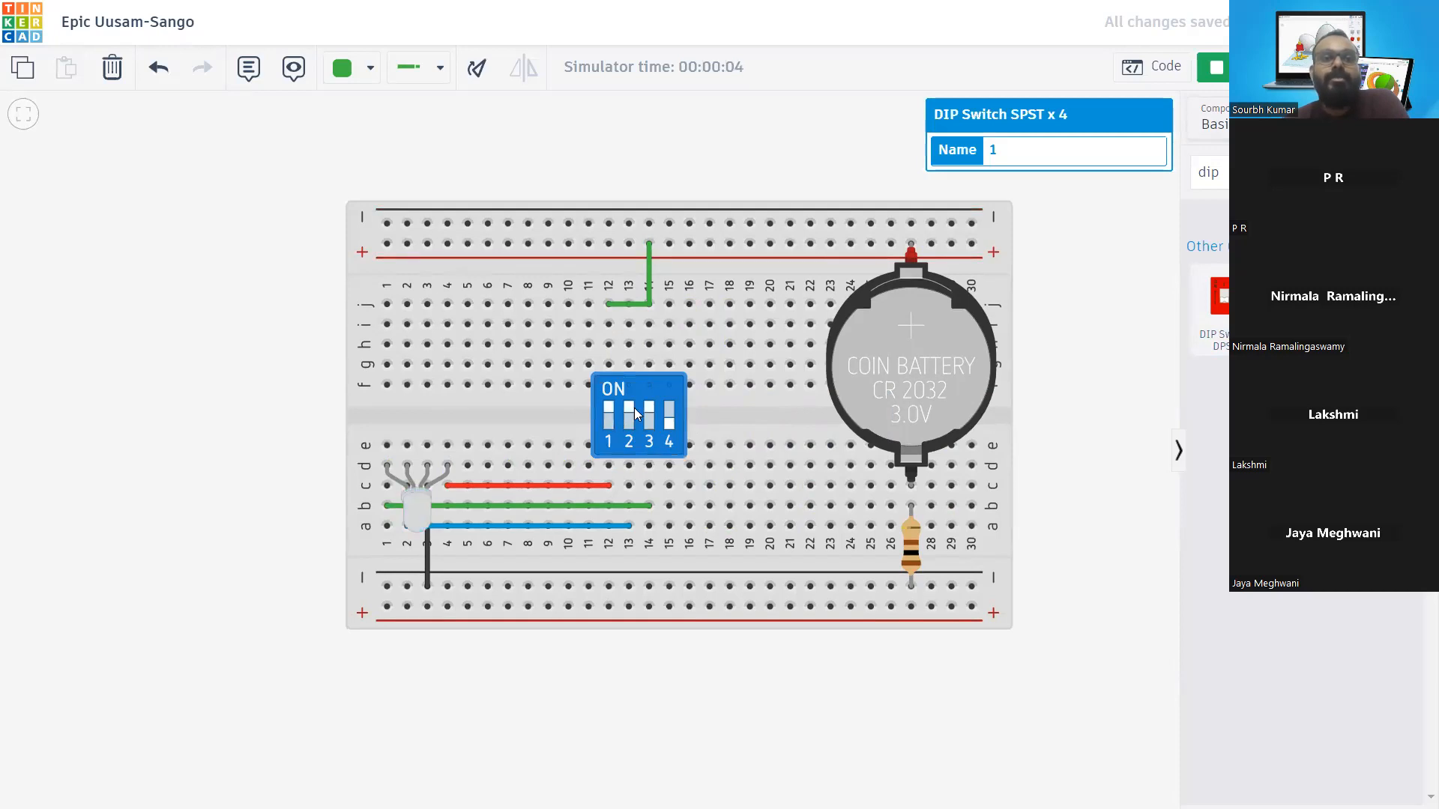
{"action": "left_click", "coordinate": [629, 420]}
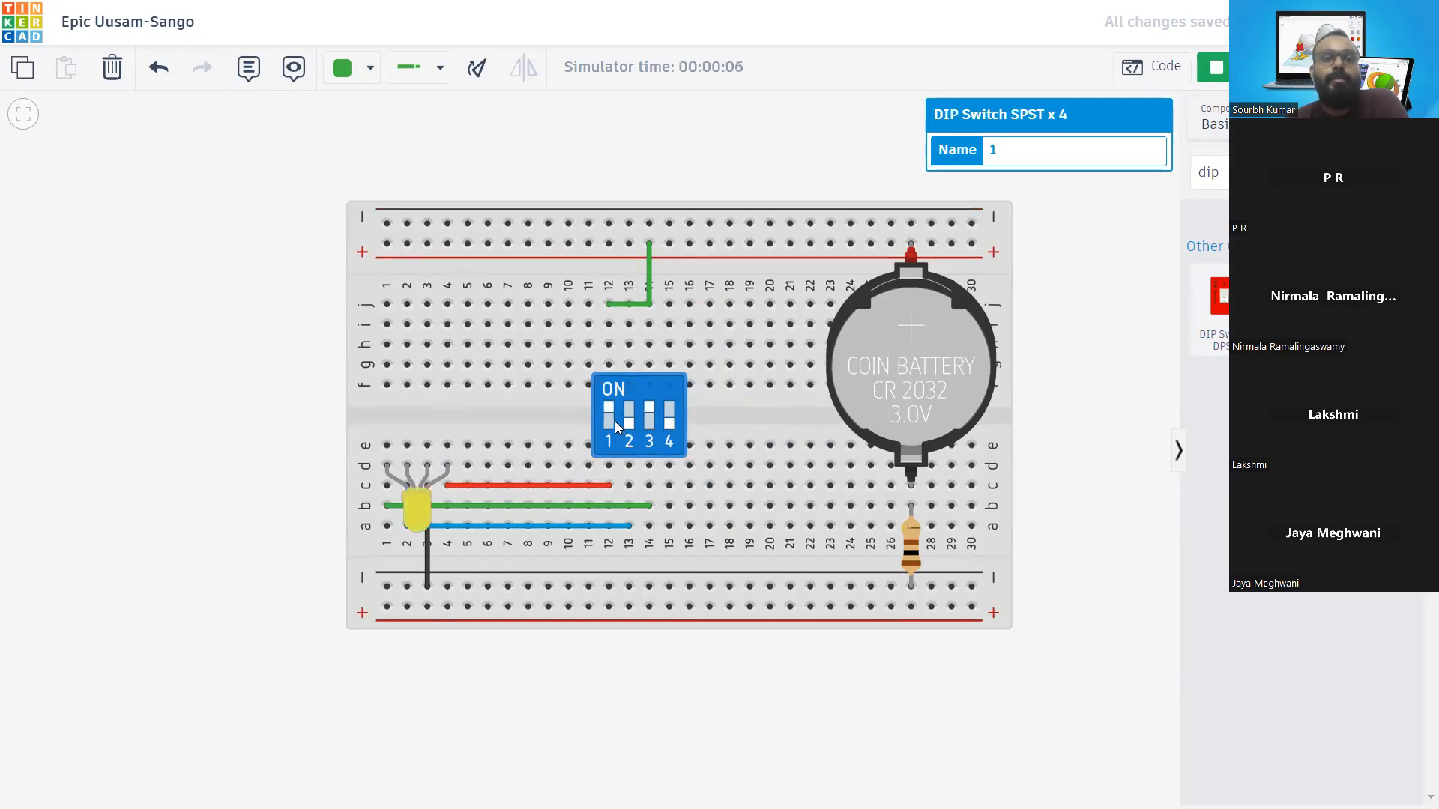
{"action": "left_click", "coordinate": [613, 421]}
{"action": "left_click", "coordinate": [650, 418]}
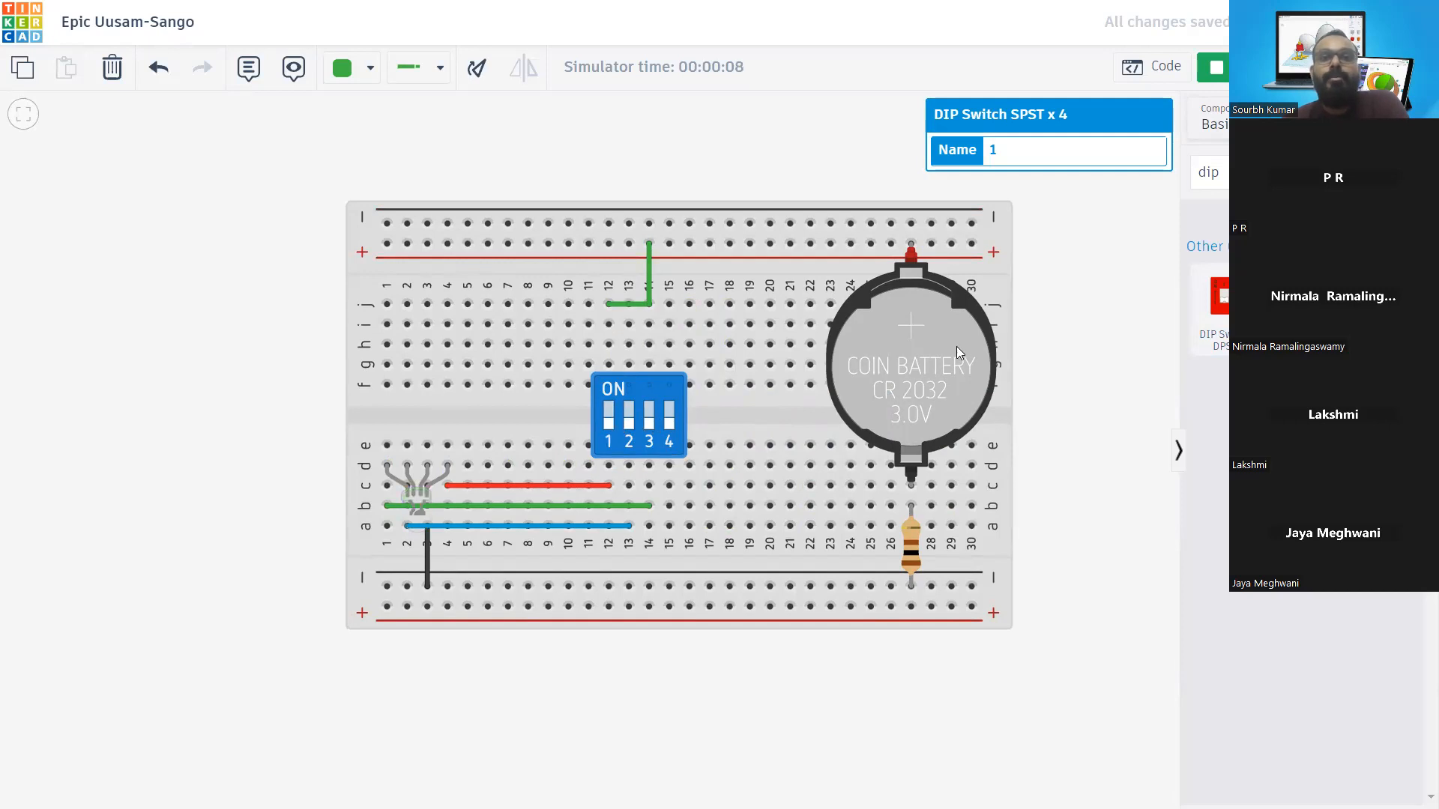
{"action": "left_click", "coordinate": [1067, 262]}
{"action": "left_click", "coordinate": [1250, 68]}
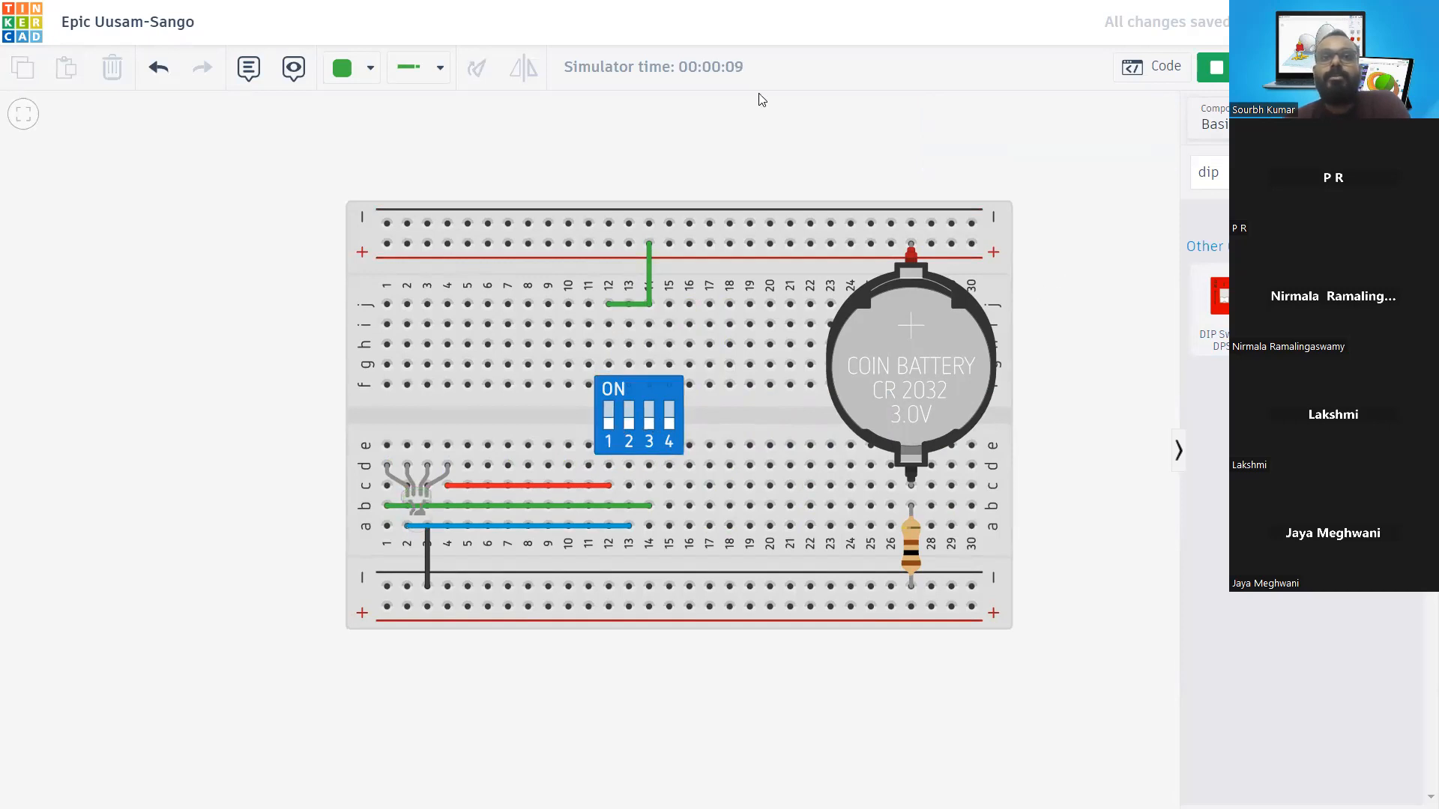
{"action": "mouse_move", "coordinate": [764, 6]}
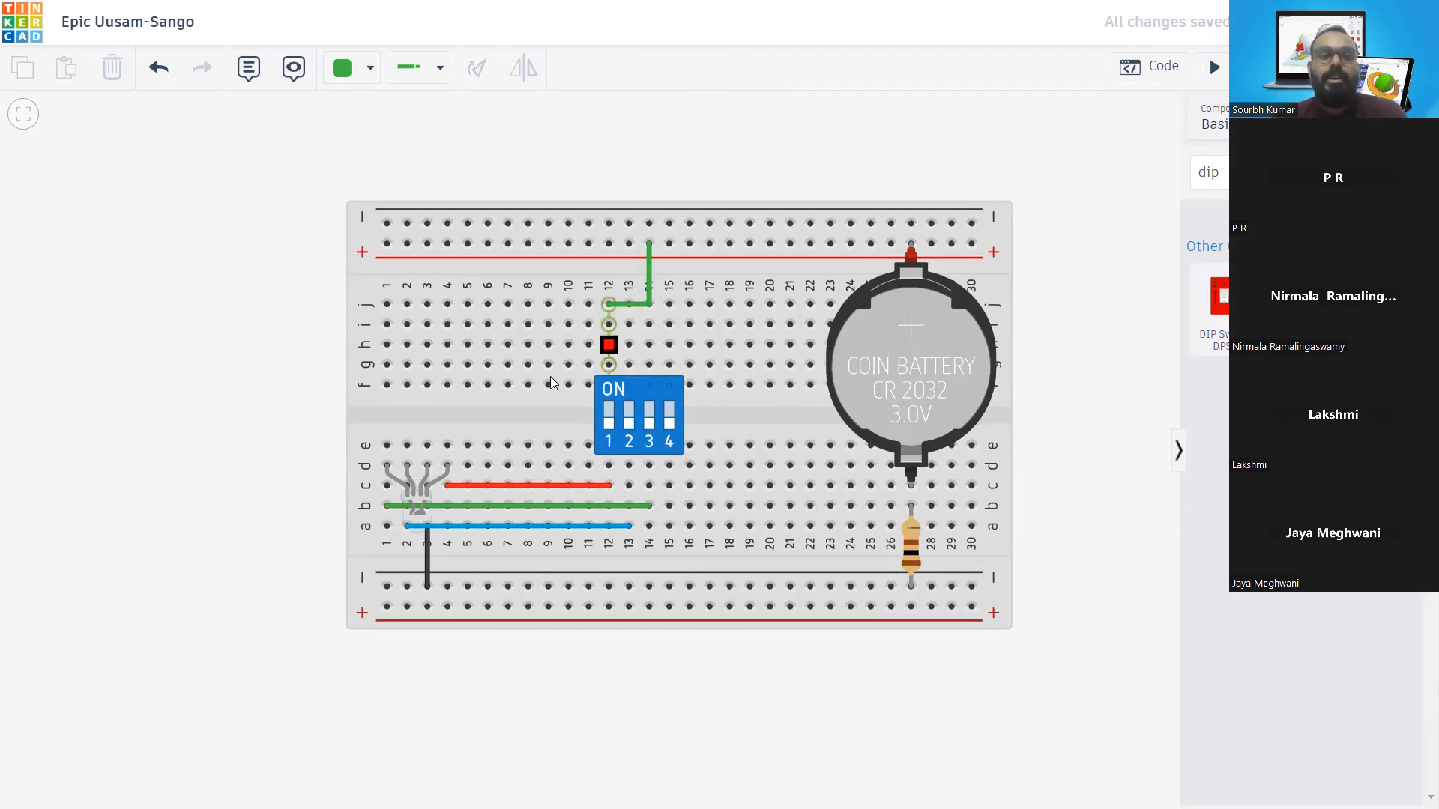
{"action": "mouse_move", "coordinate": [718, 61]}
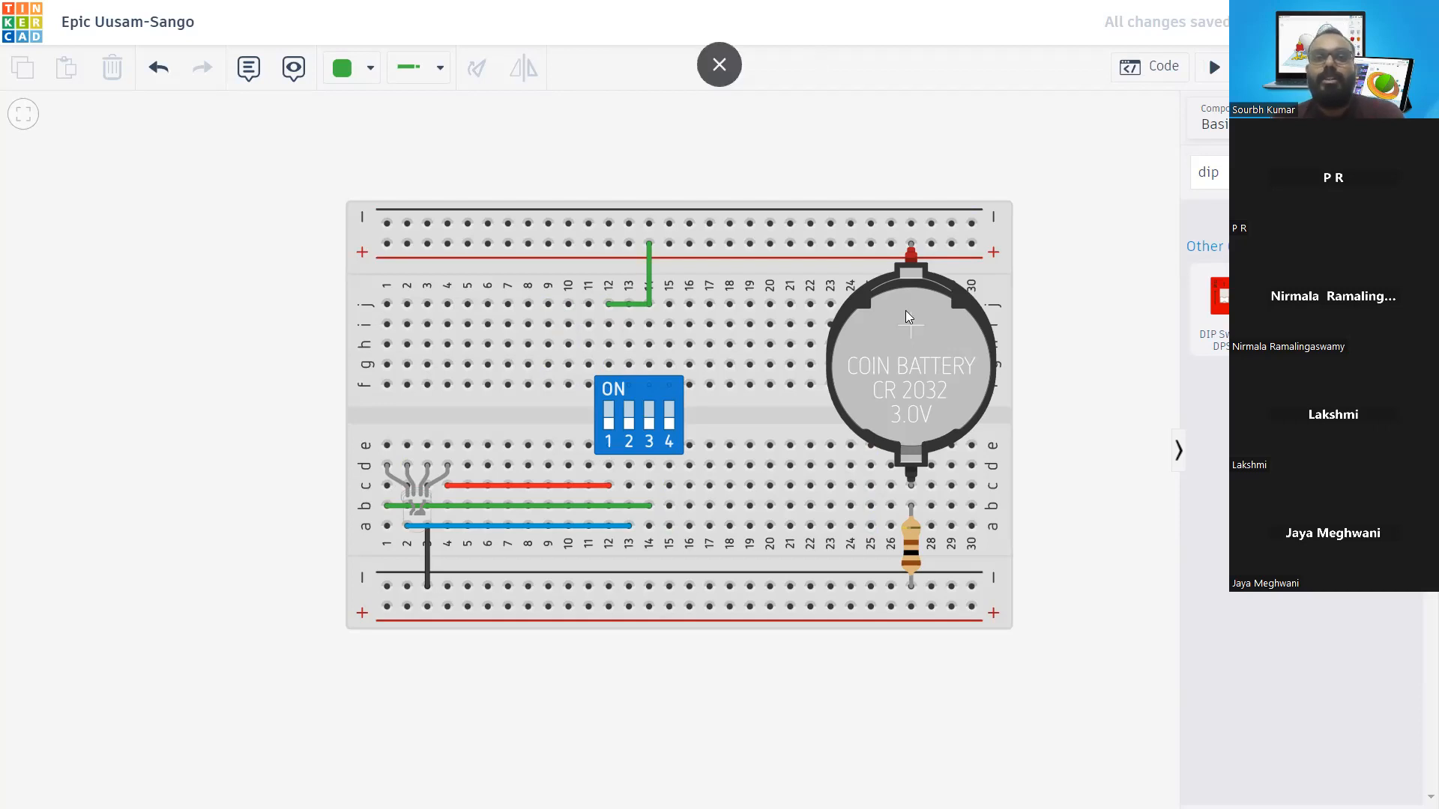
{"action": "key", "text": "Escape"}
{"action": "left_click", "coordinate": [771, 597]}
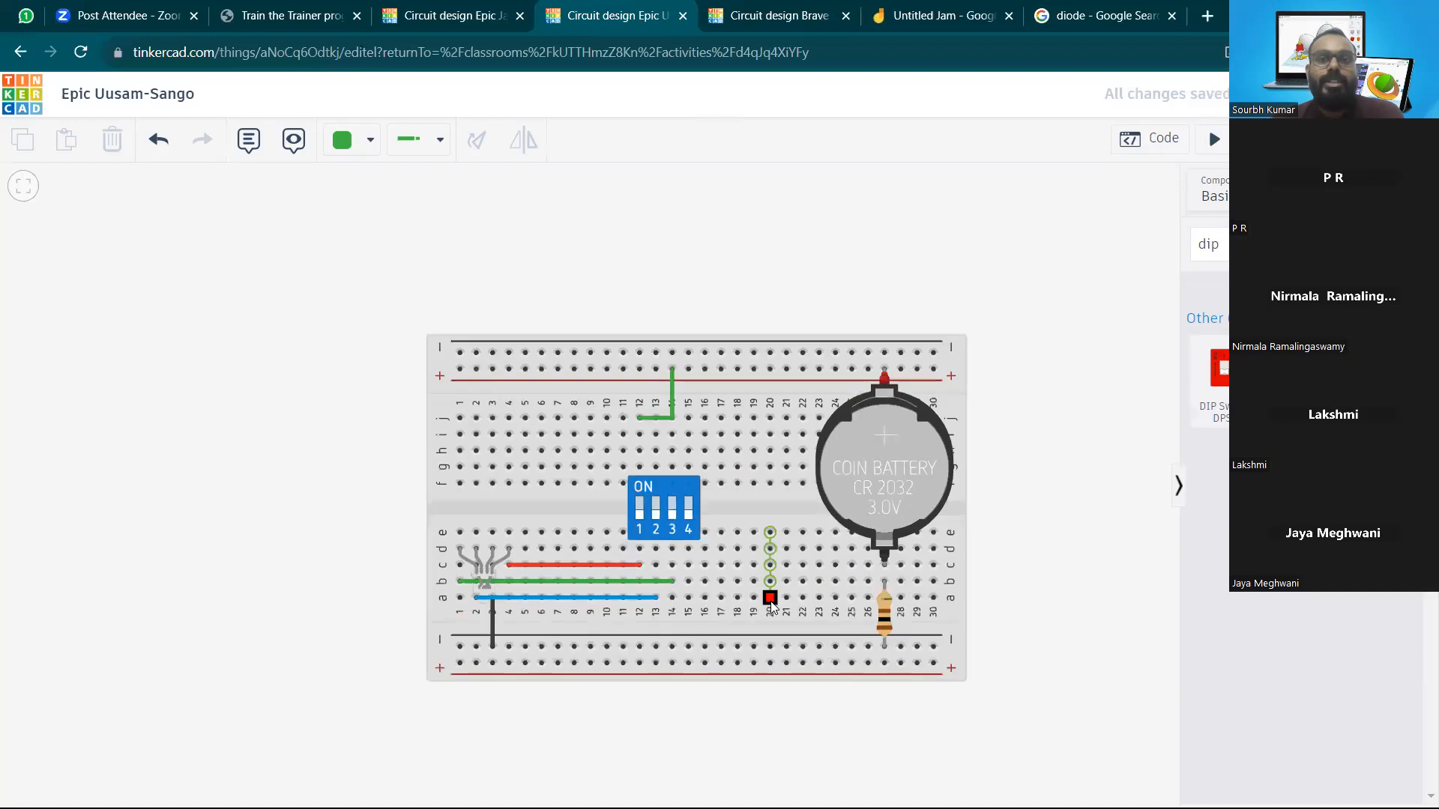
{"action": "key", "text": "Escape"}
{"action": "mouse_move", "coordinate": [987, 600]}
{"action": "left_mouse_down"}
{"action": "mouse_move", "coordinate": [974, 514]}
{"action": "mouse_move", "coordinate": [967, 524]}
{"action": "left_mouse_up"}
{"action": "left_click", "coordinate": [1423, 52]}
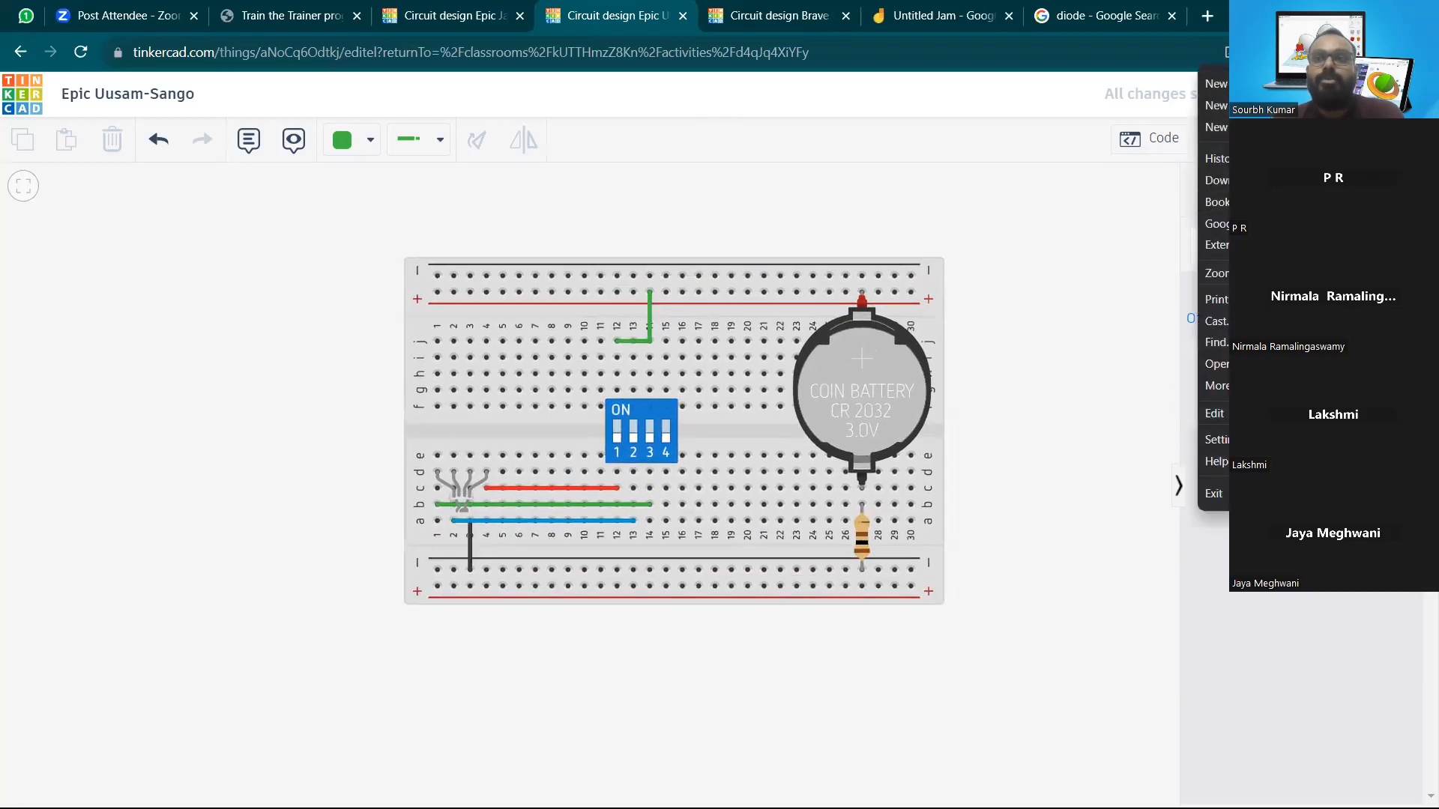
{"action": "key", "text": "F11"}
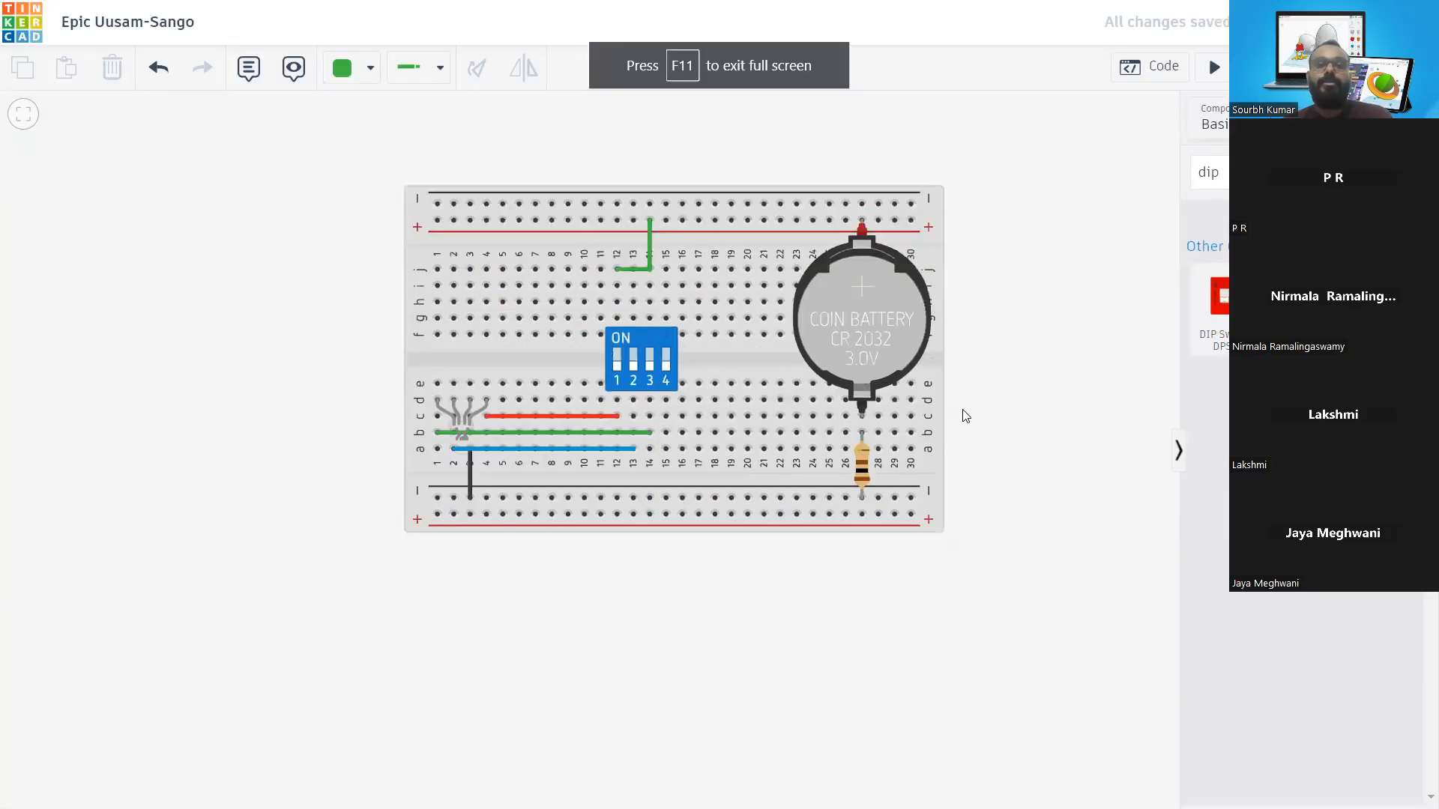